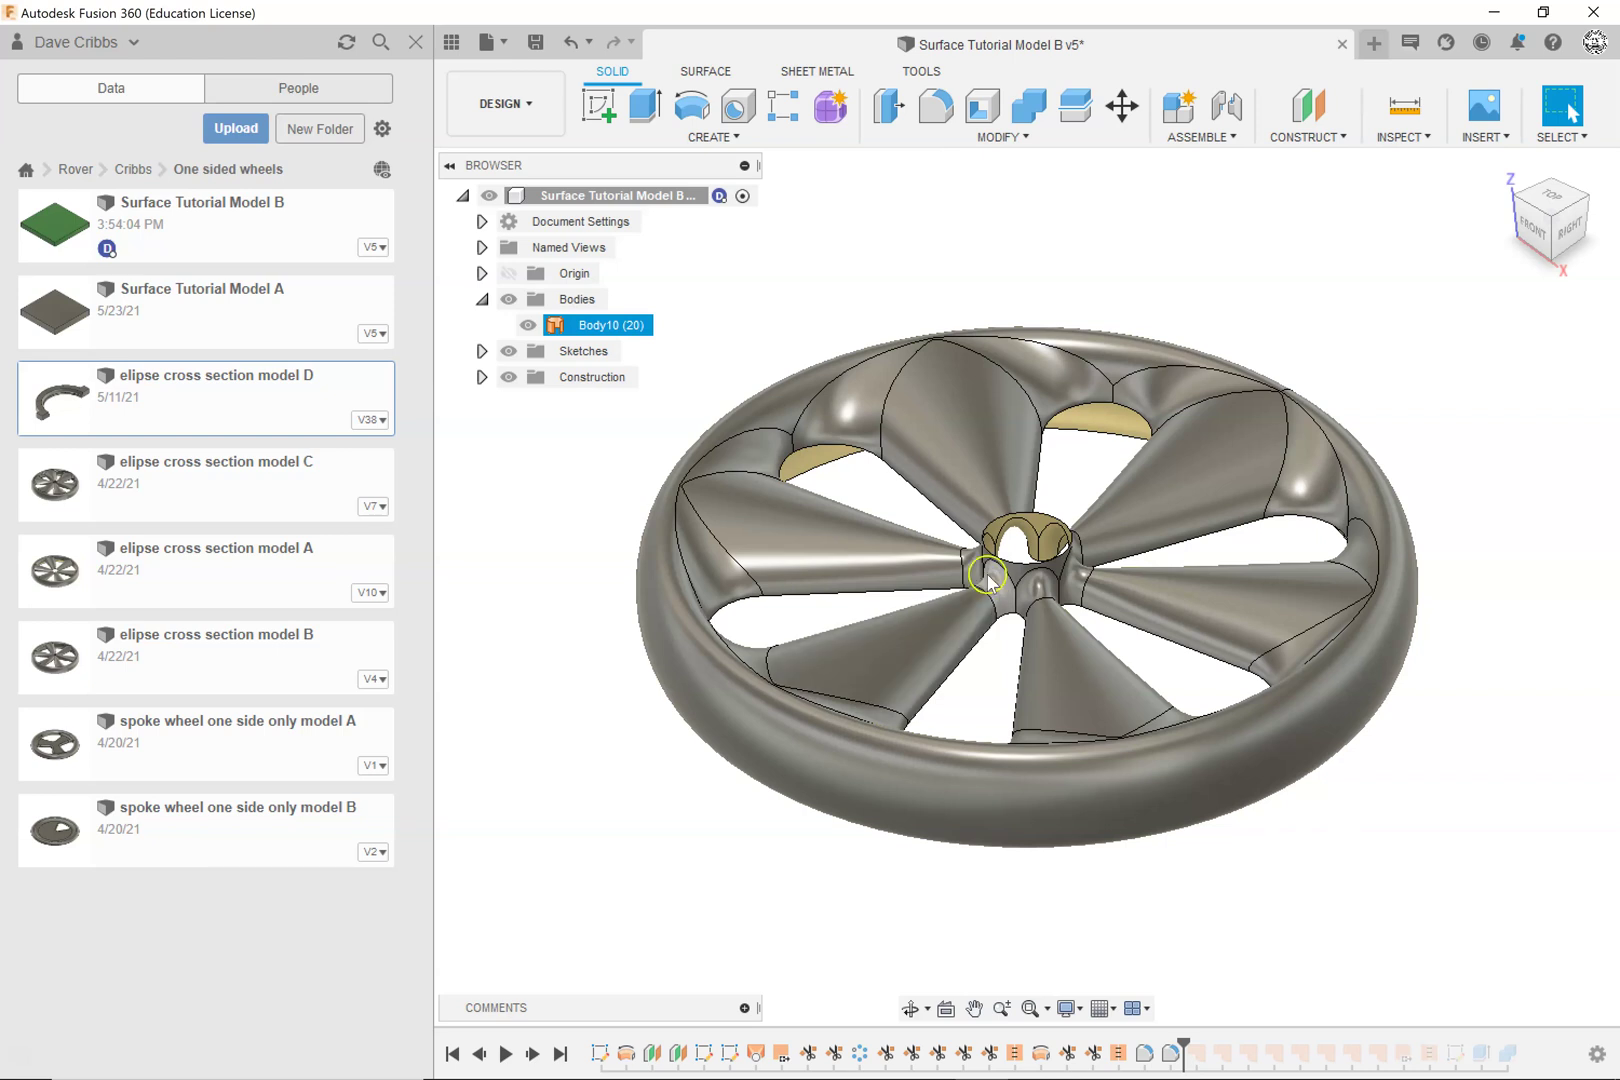
Step: Inspect the spoked wheel surface body from above and from its underside
left_click(916, 636)
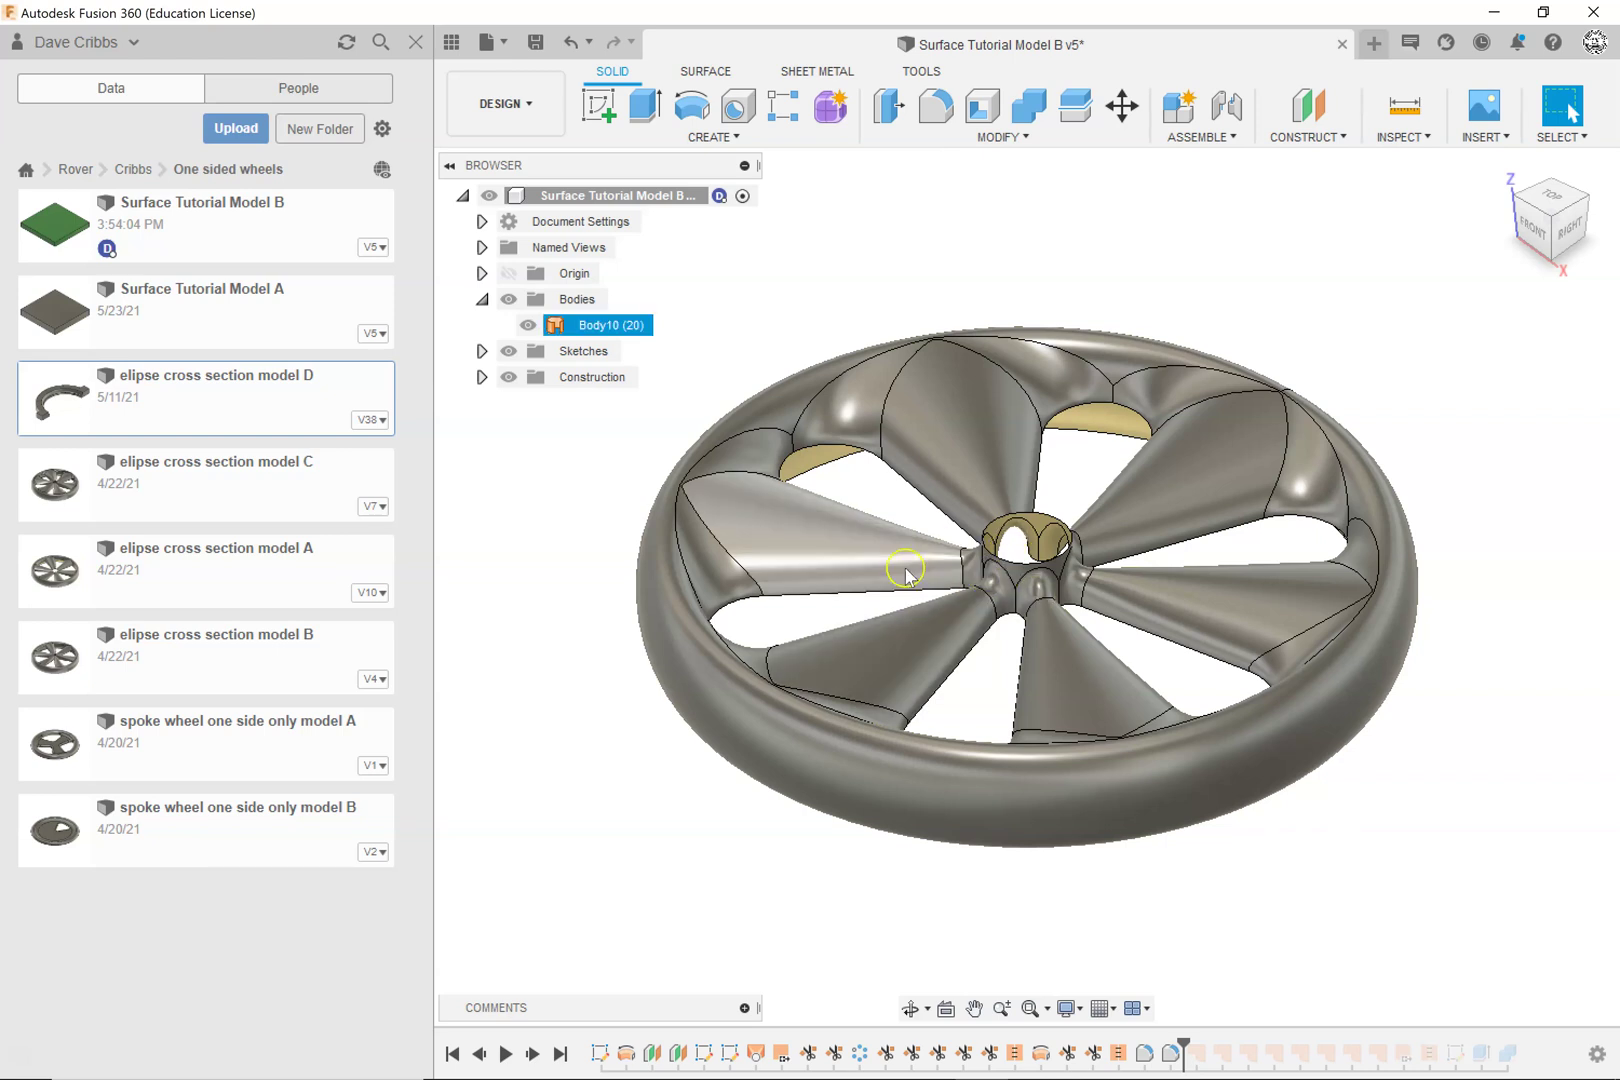
left_click(700, 757)
middle_click_drag(687, 803, 669, 496, "shift")
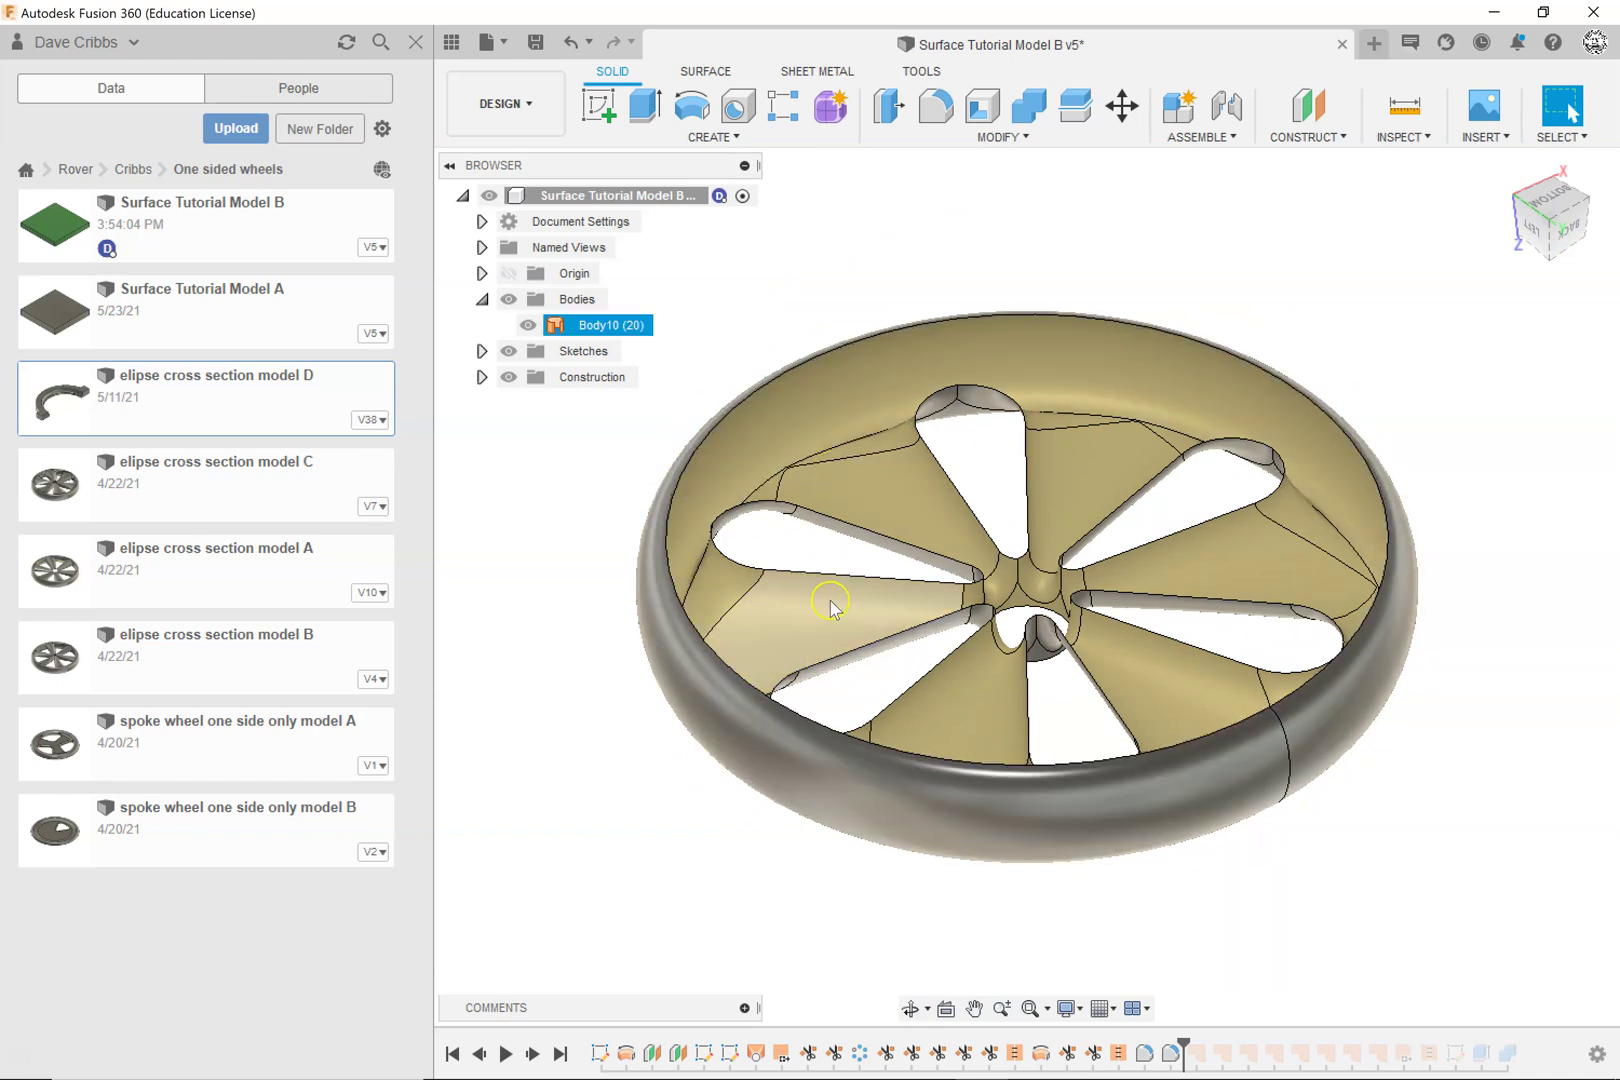
left_click(1571, 238)
left_click(1527, 200)
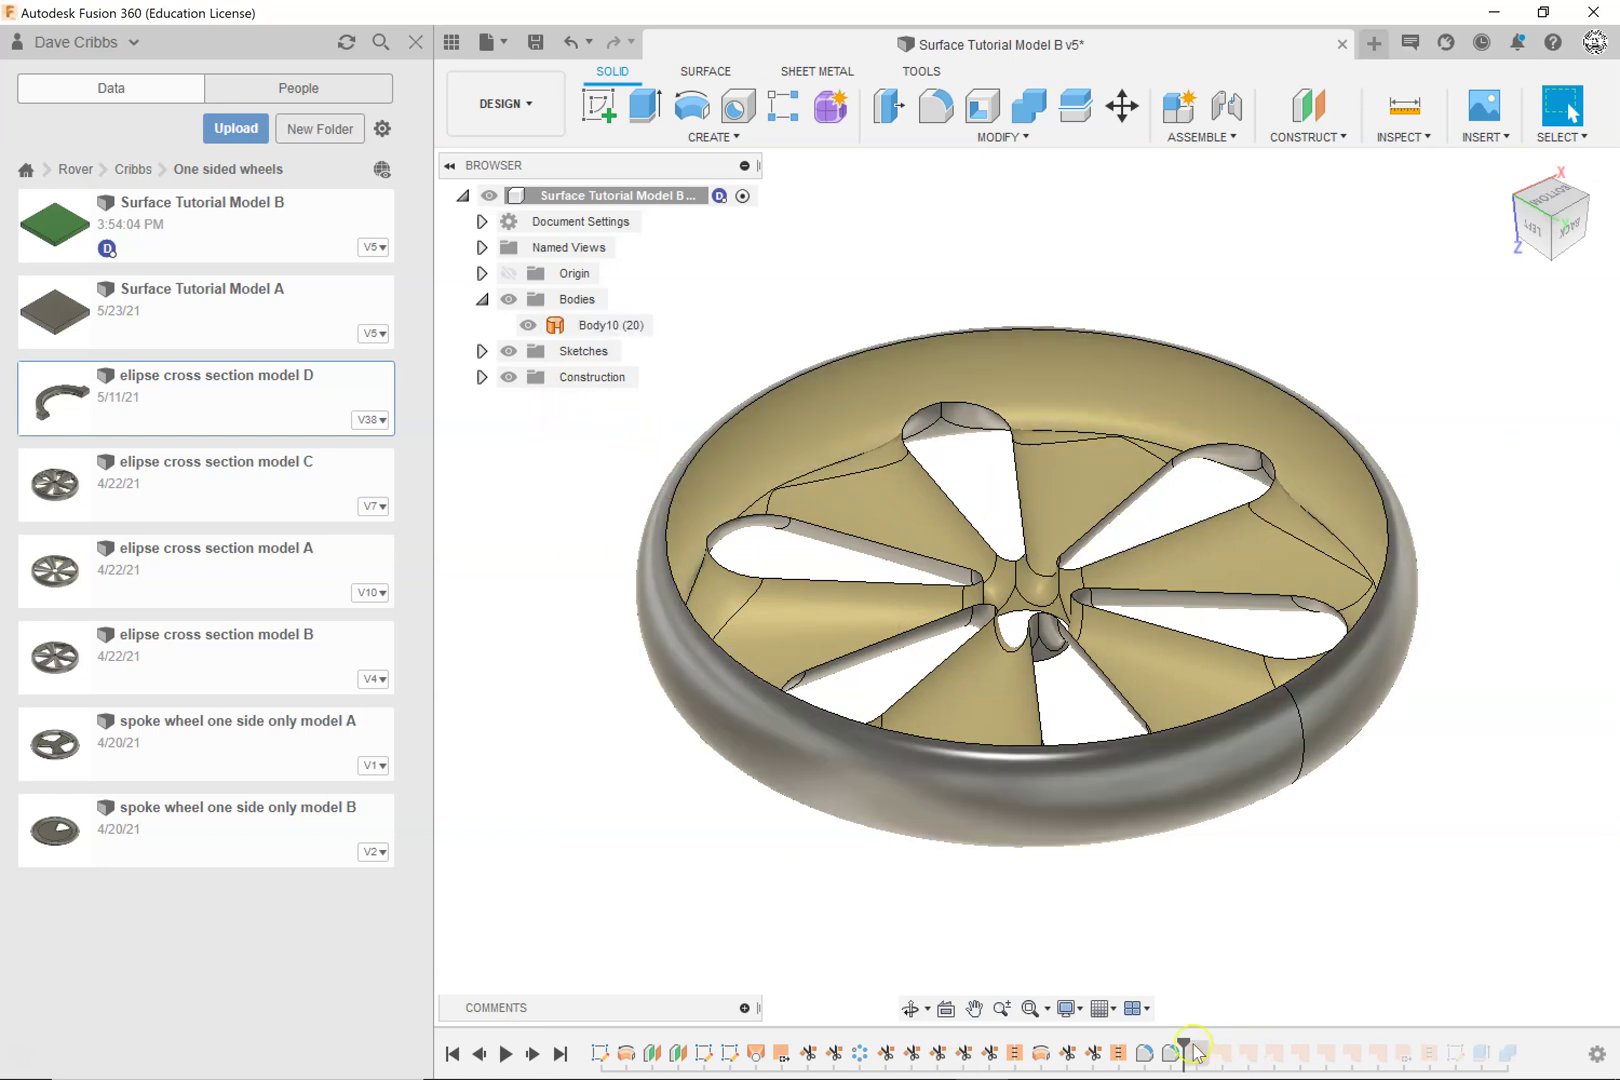
Step: Roll the timeline forward to its last feature and hide Body20 to examine the bottom mold's wheel cavity
left_click_drag(1180, 1043, 1520, 1045)
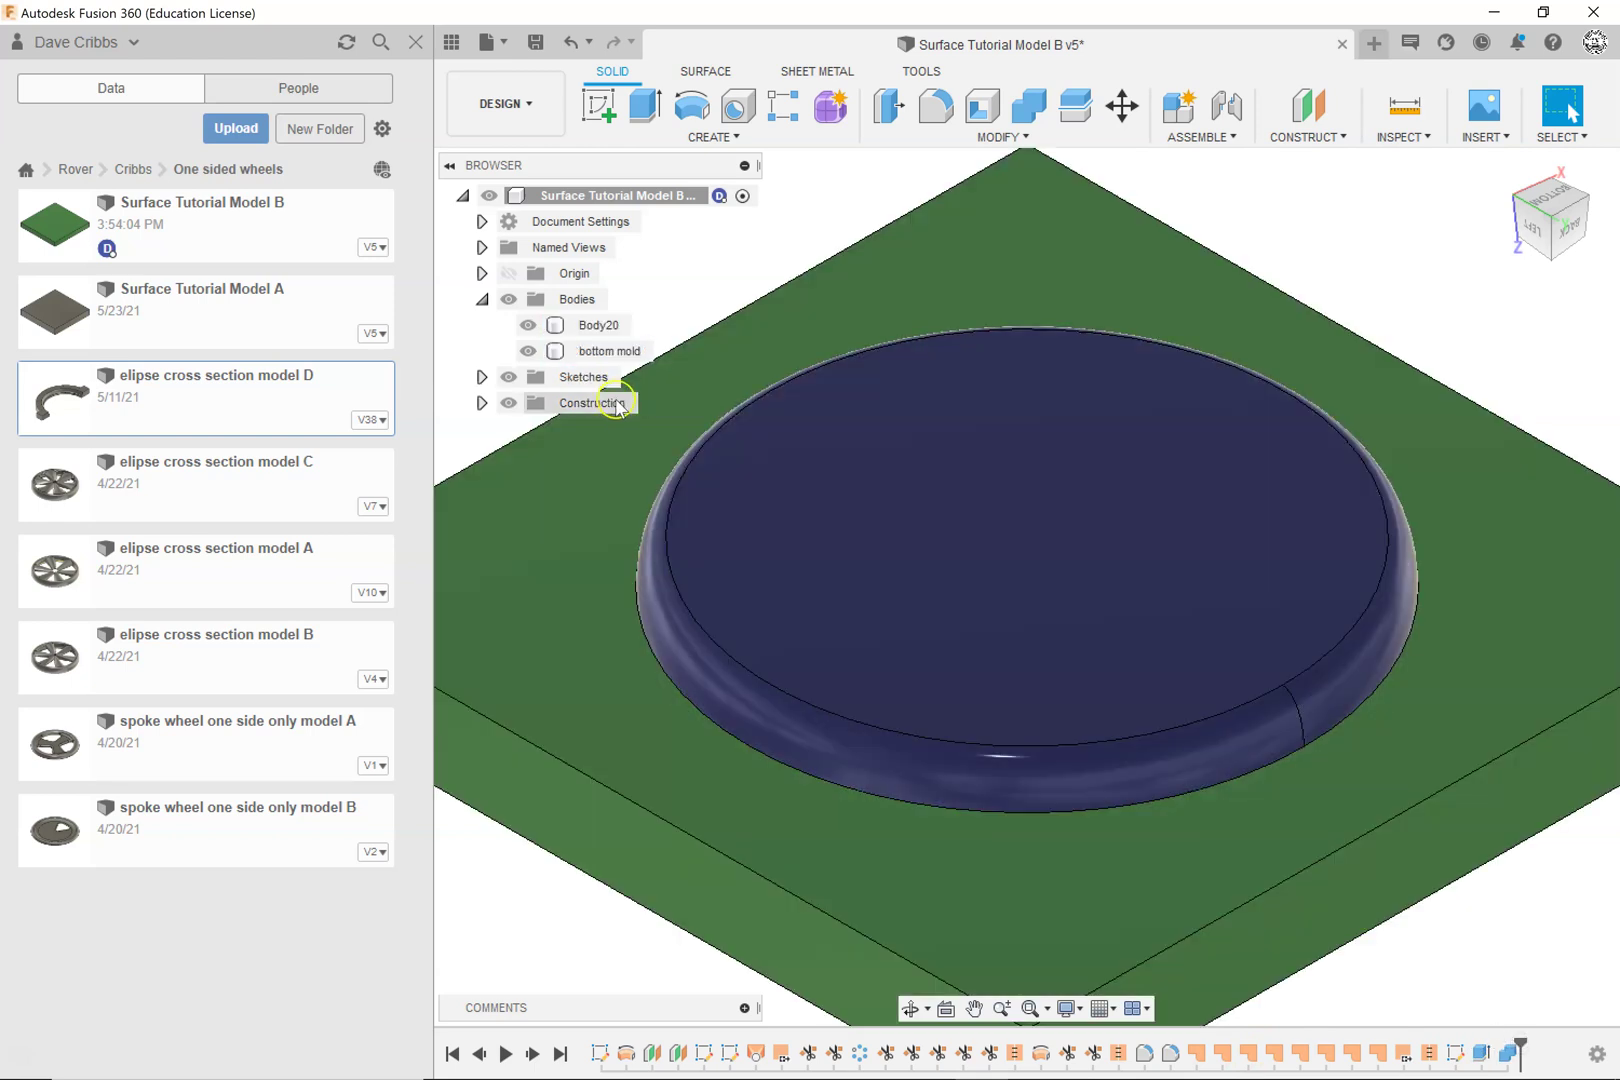
left_click(538, 353)
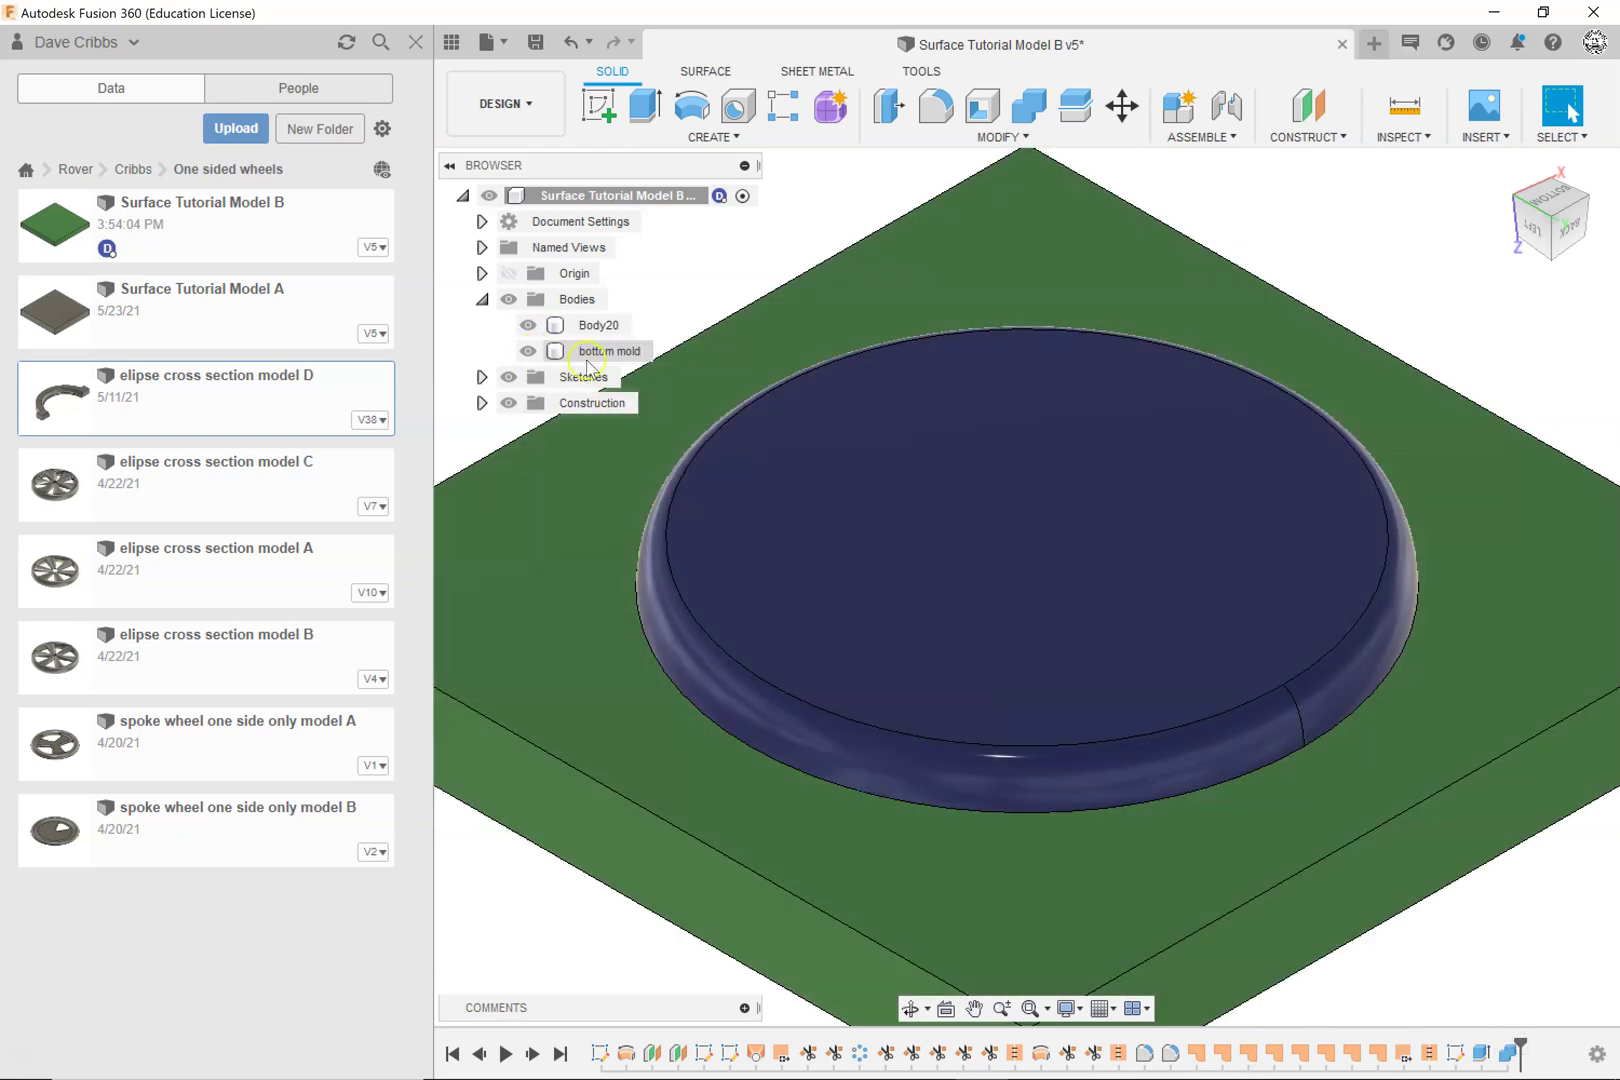
left_click(933, 427)
key("Escape")
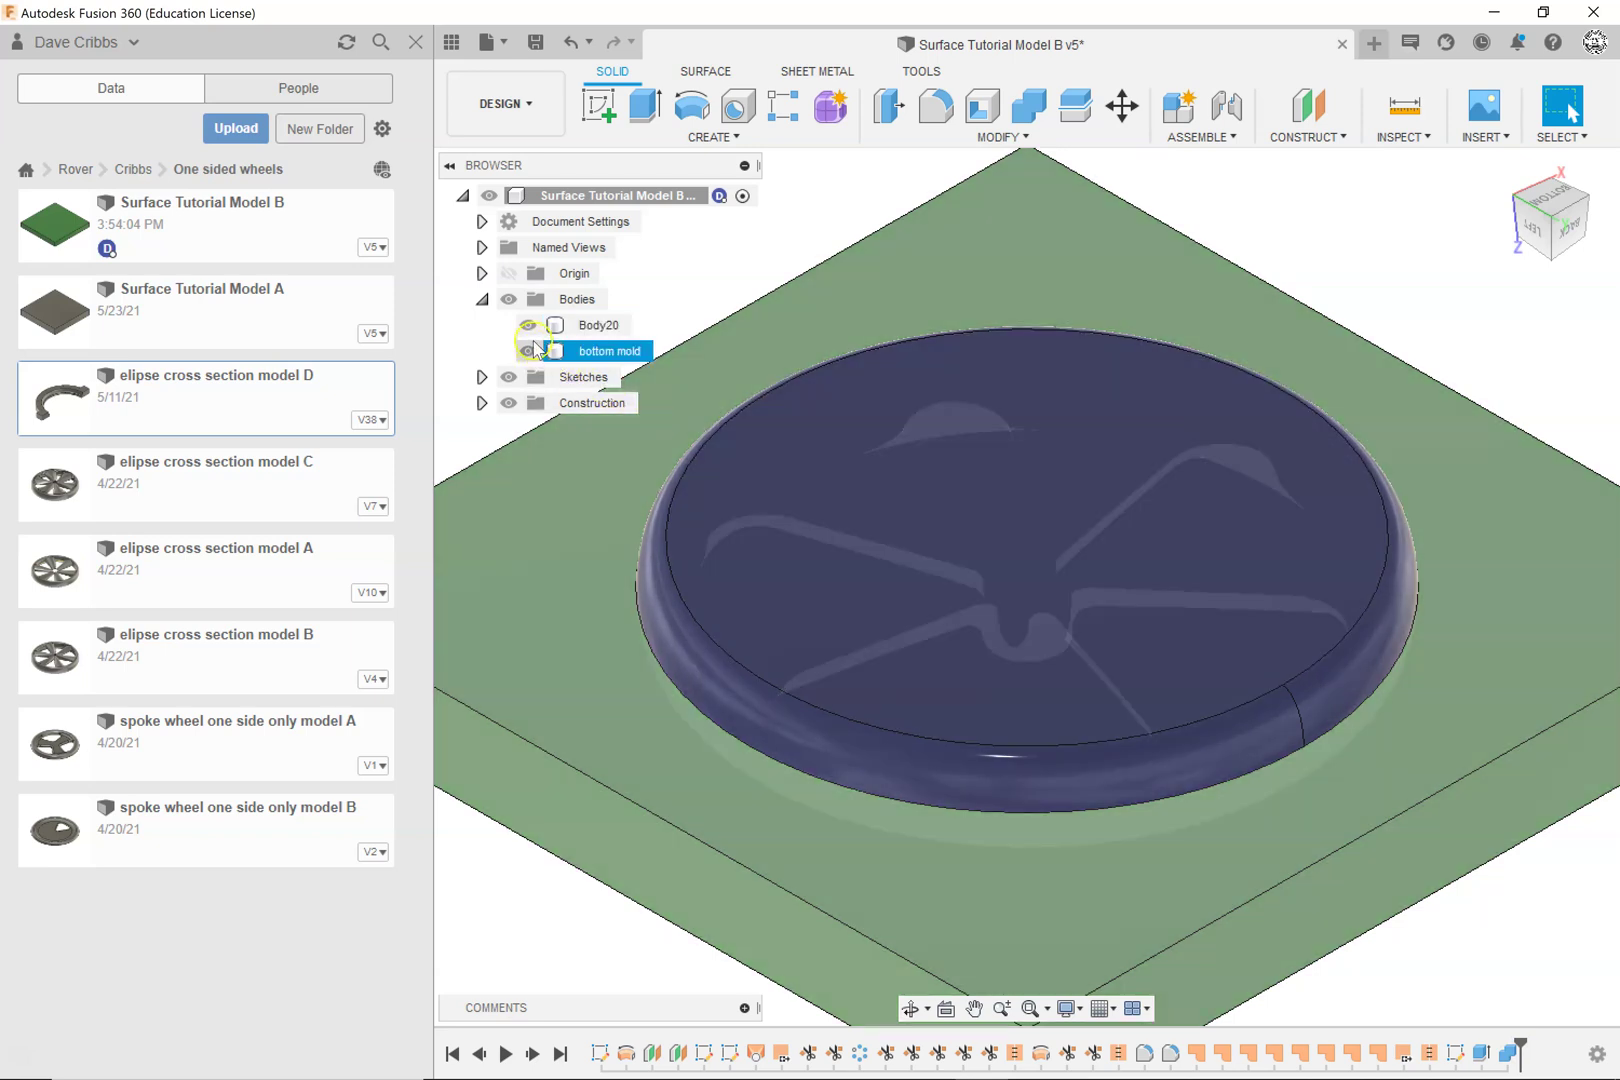
left_click(528, 325)
left_click(605, 351)
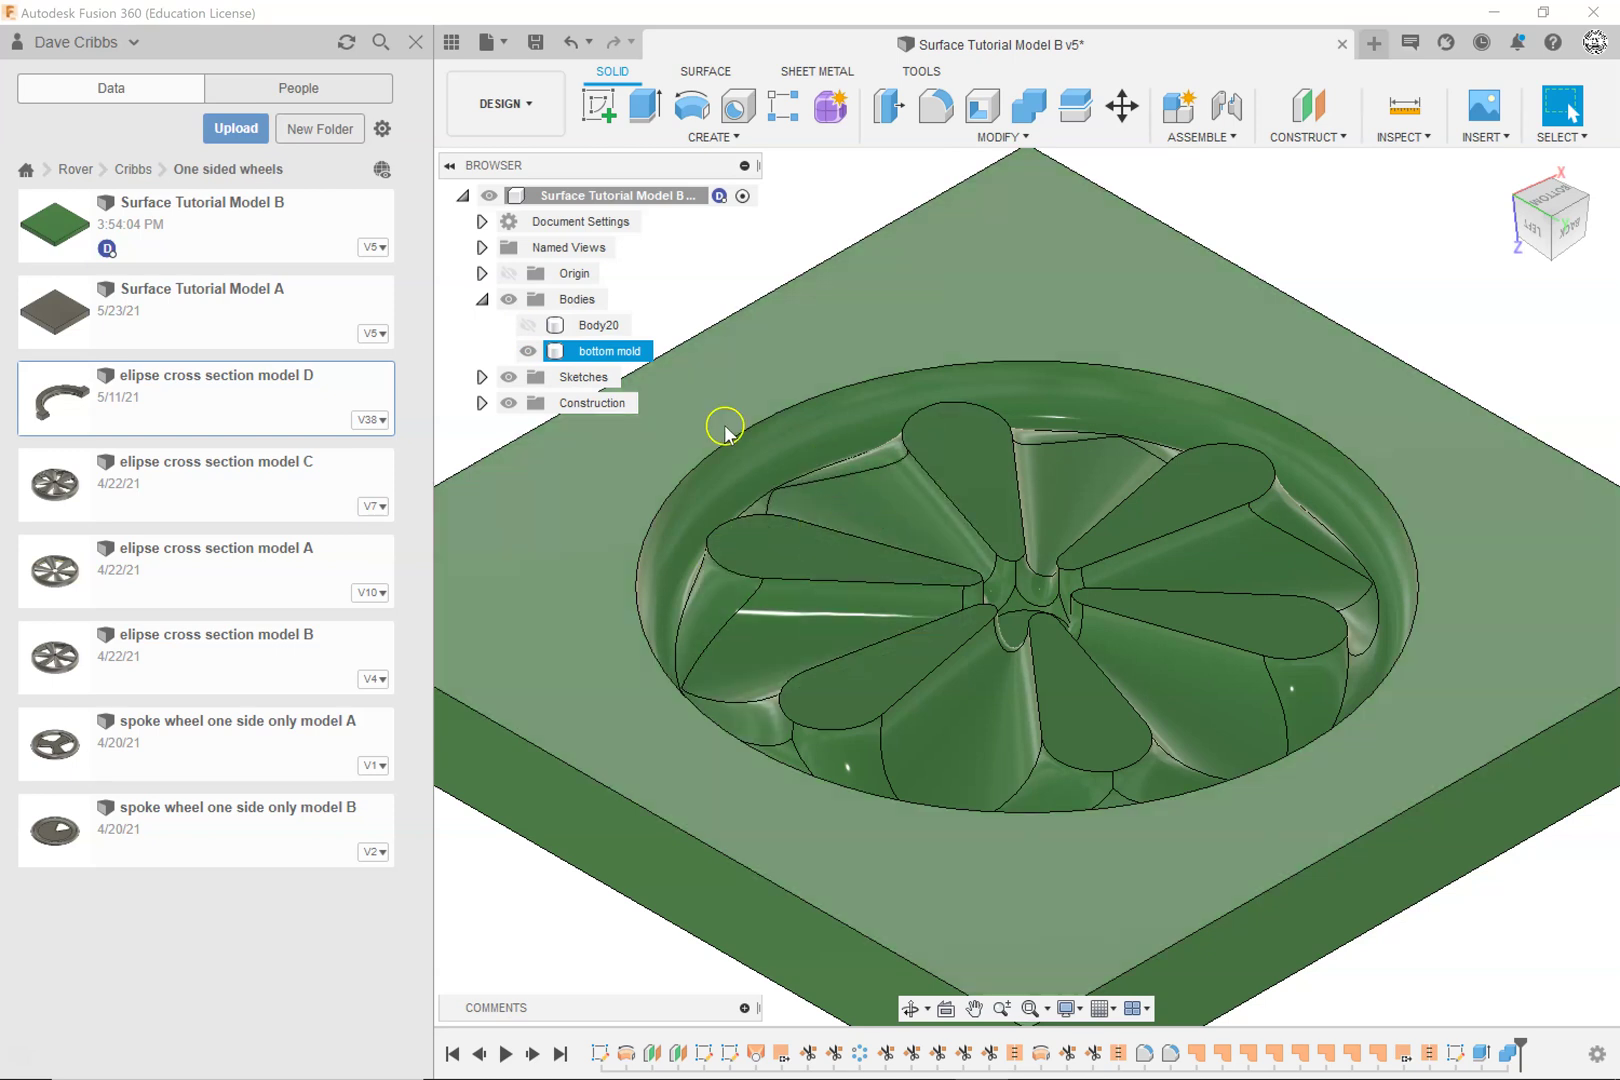
Step: Show Body20, hide the bottom mold and examine the spoked face of Body20
left_click(527, 325)
left_click(528, 351)
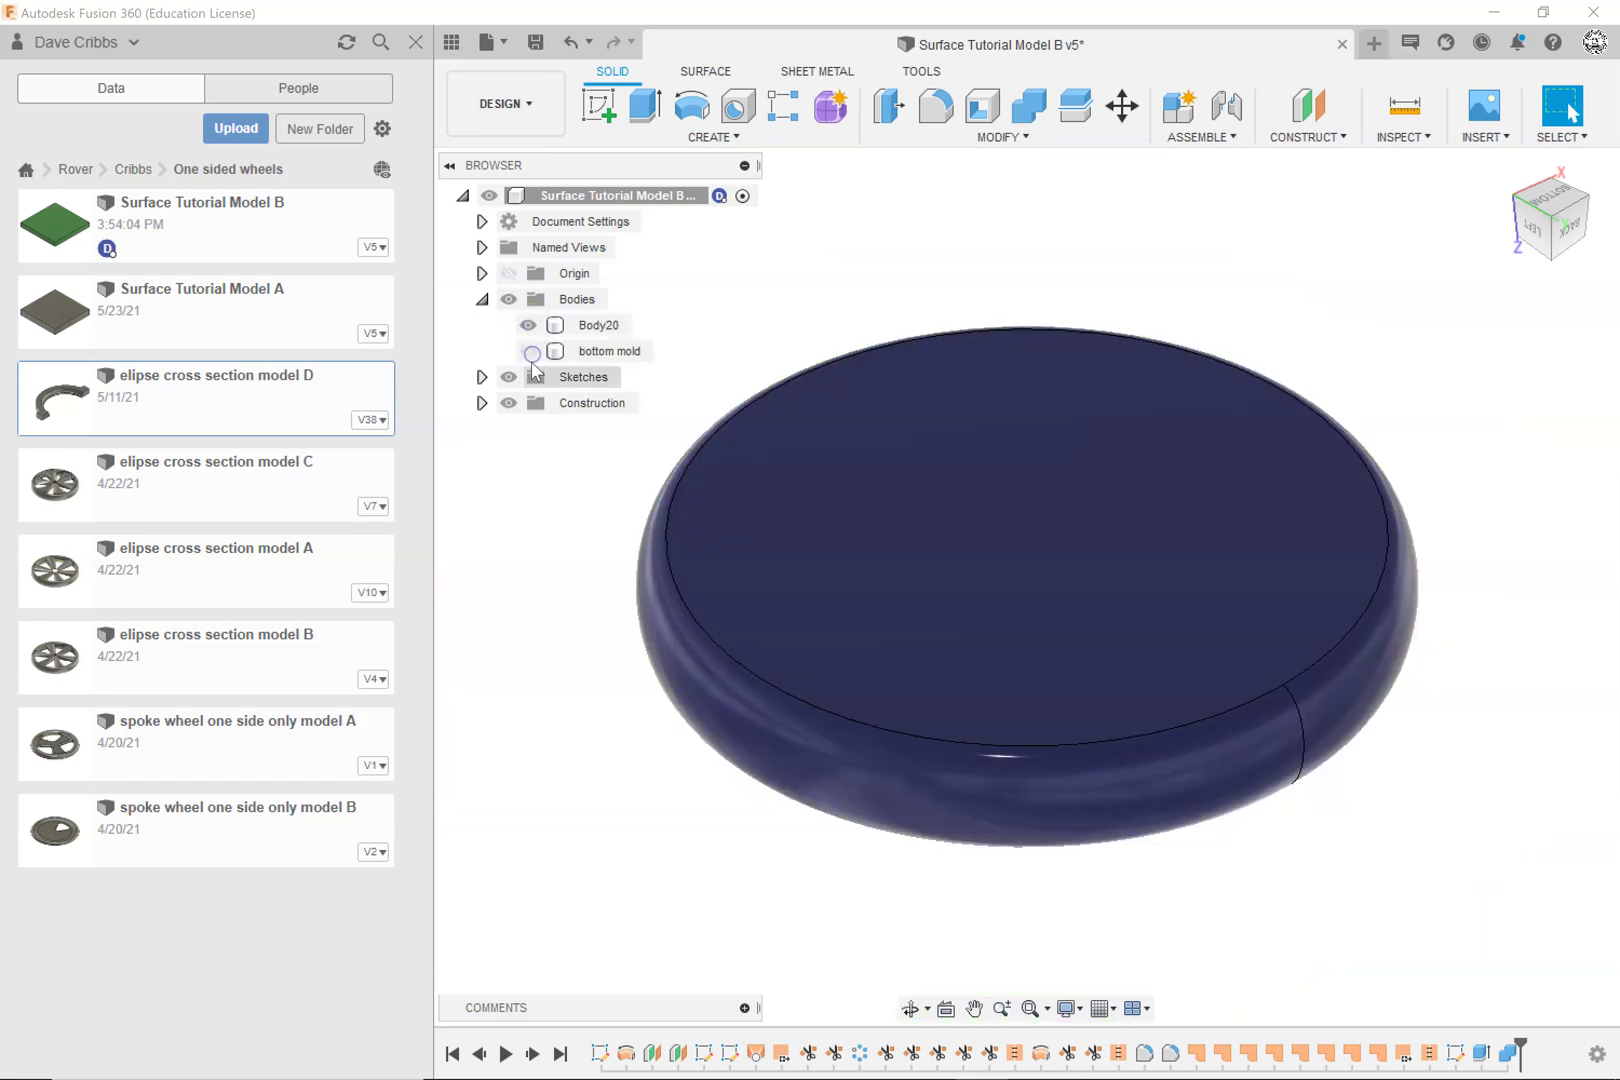
middle_click_drag(524, 915, 591, 575, "shift")
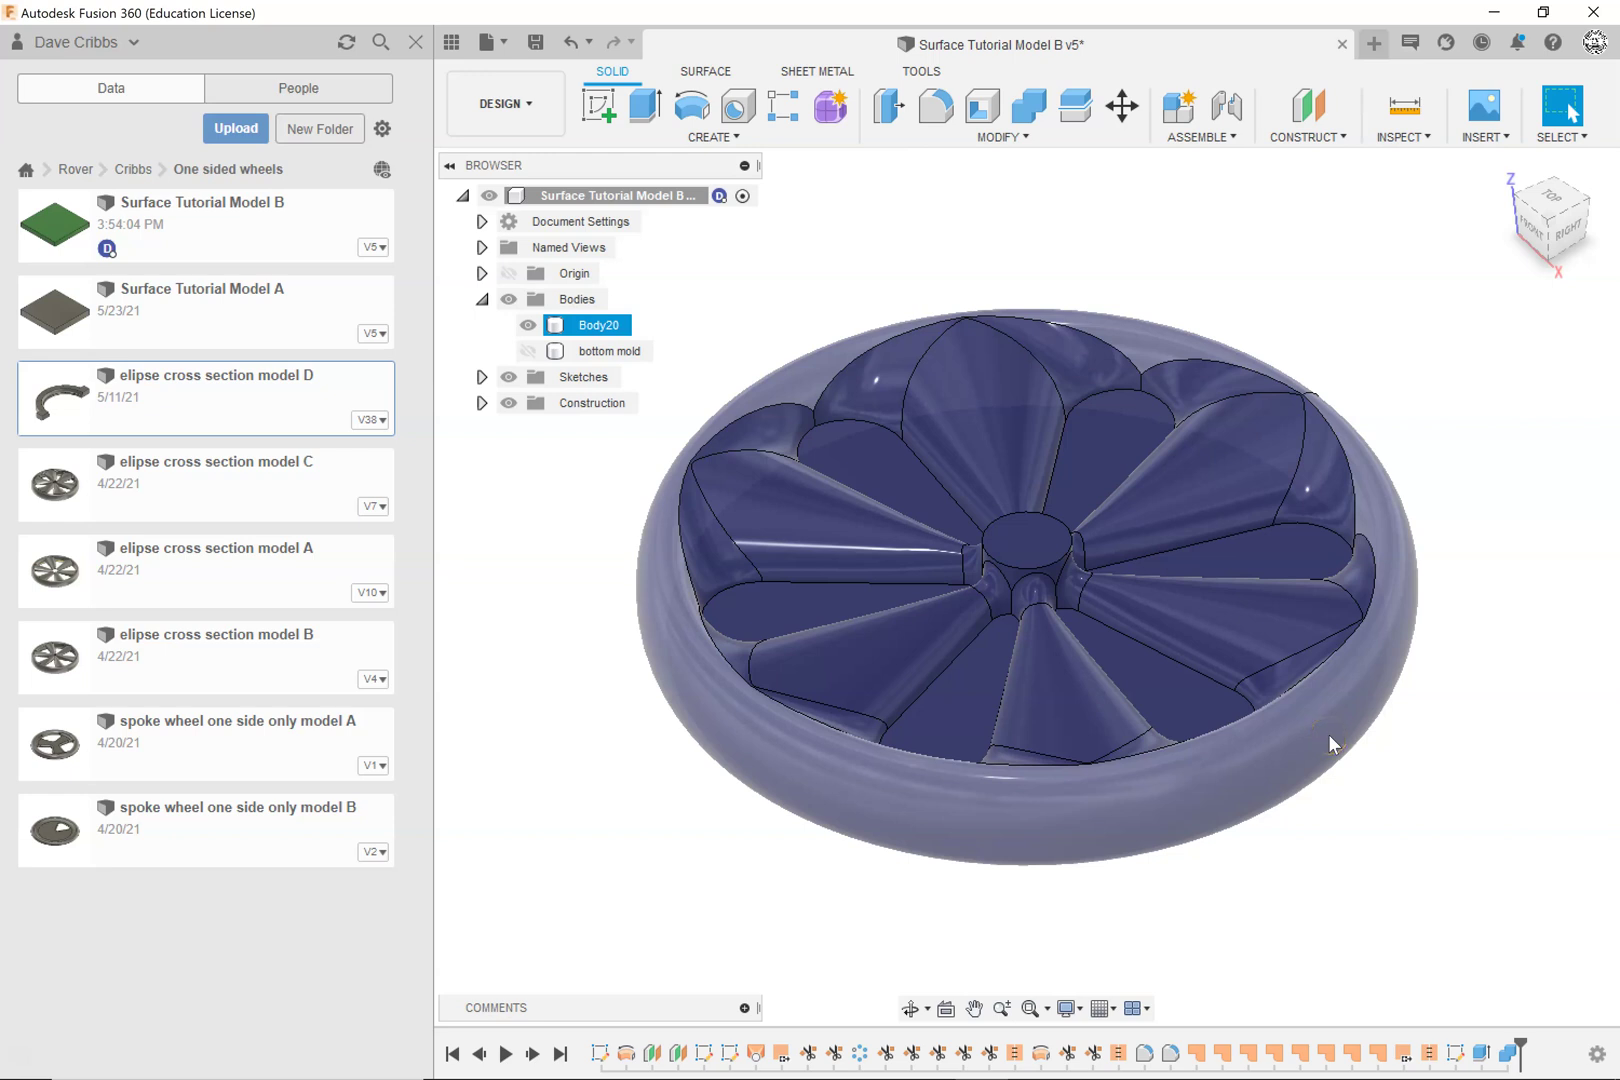
Step: Close Surface Tutorial Model B without saving and save the untitled design as Surface Tutorial Model C in the One sided wheels folder
left_click(1342, 43)
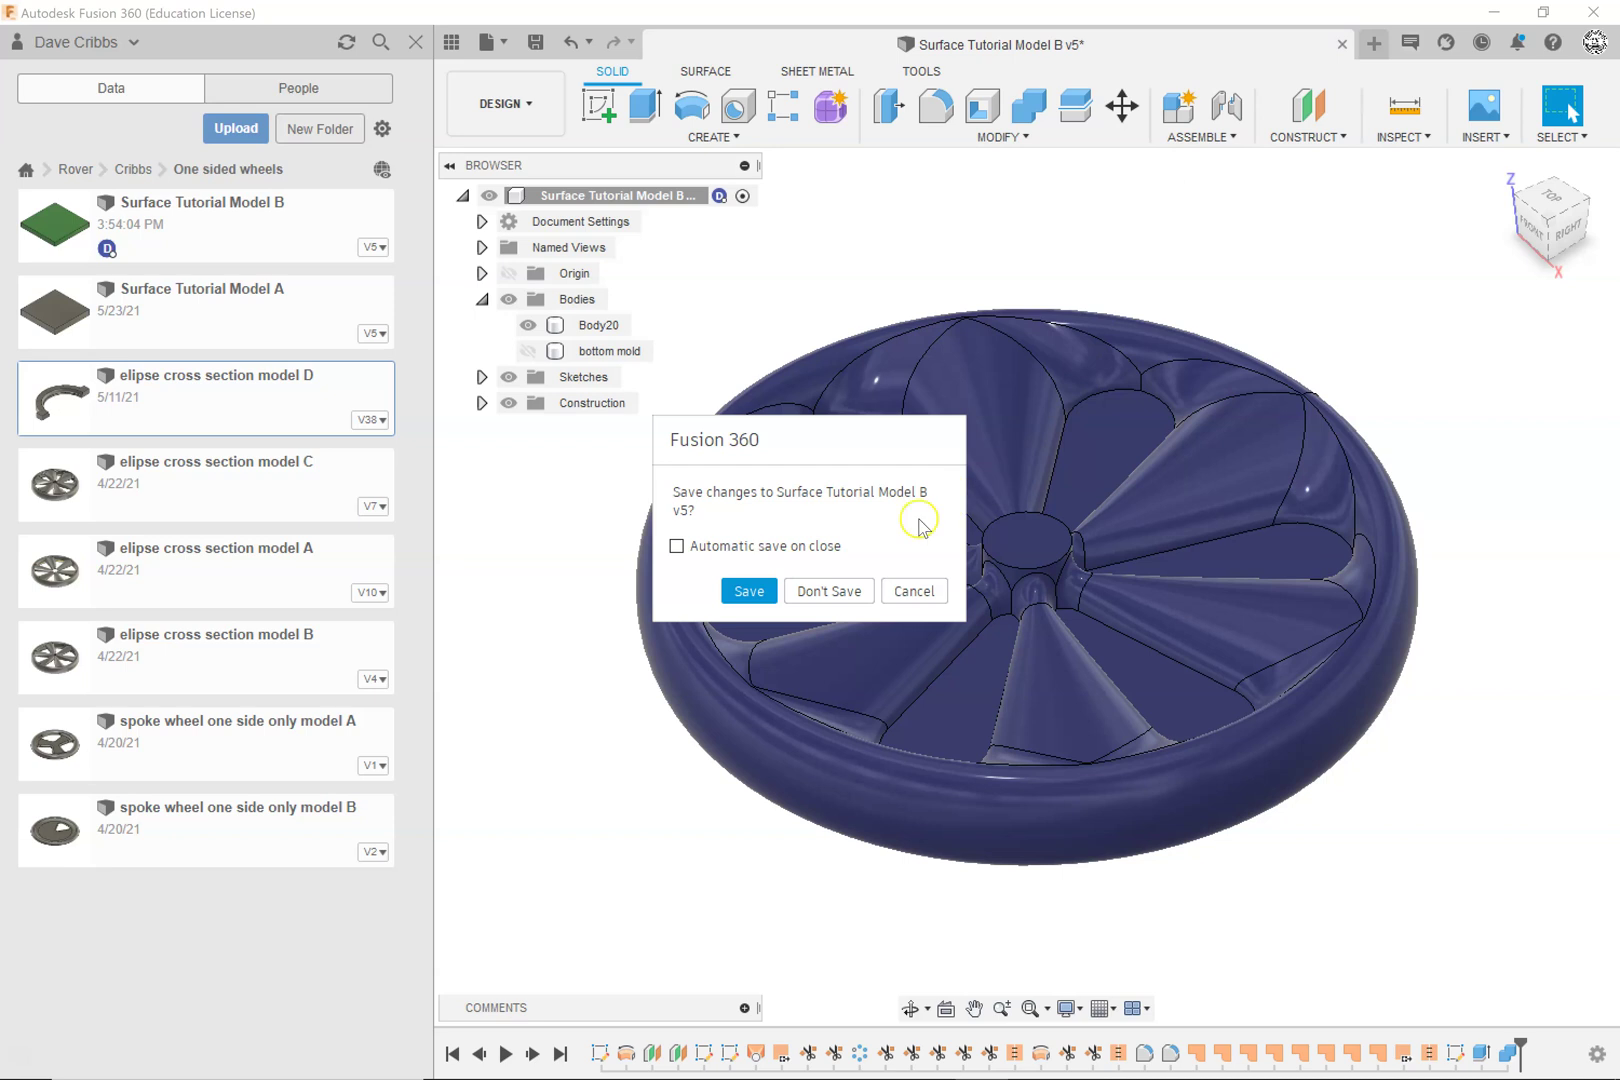
left_click(866, 593)
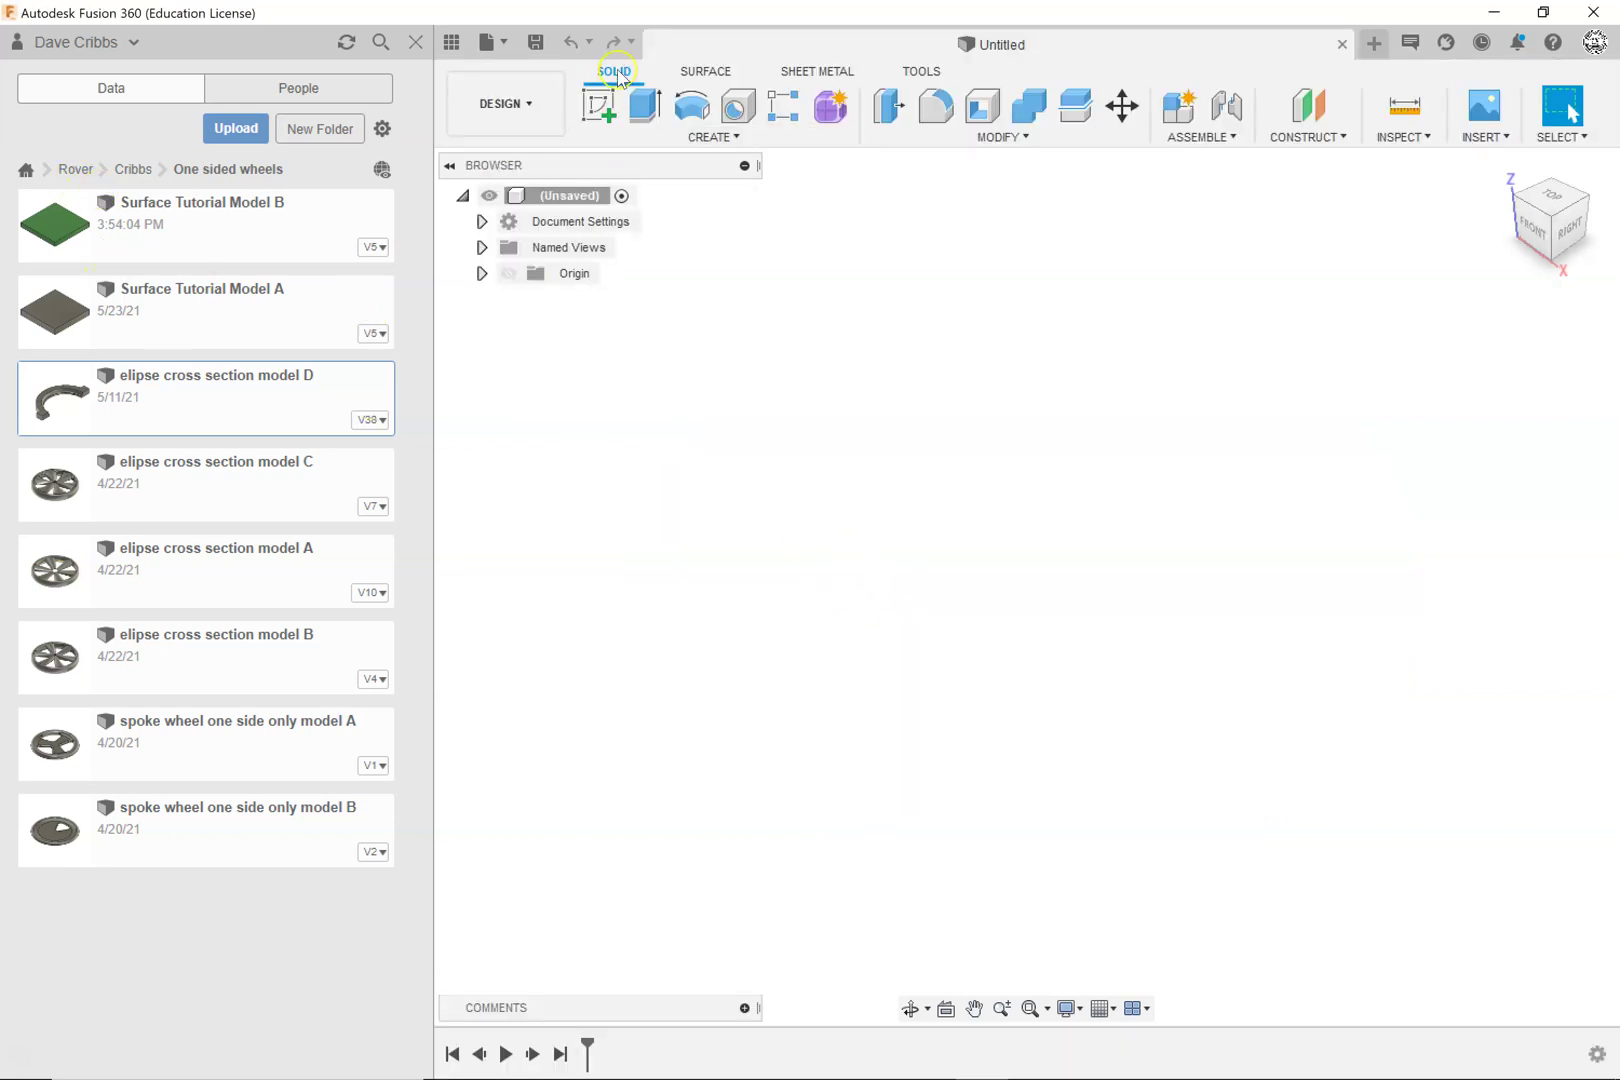
left_click(536, 42)
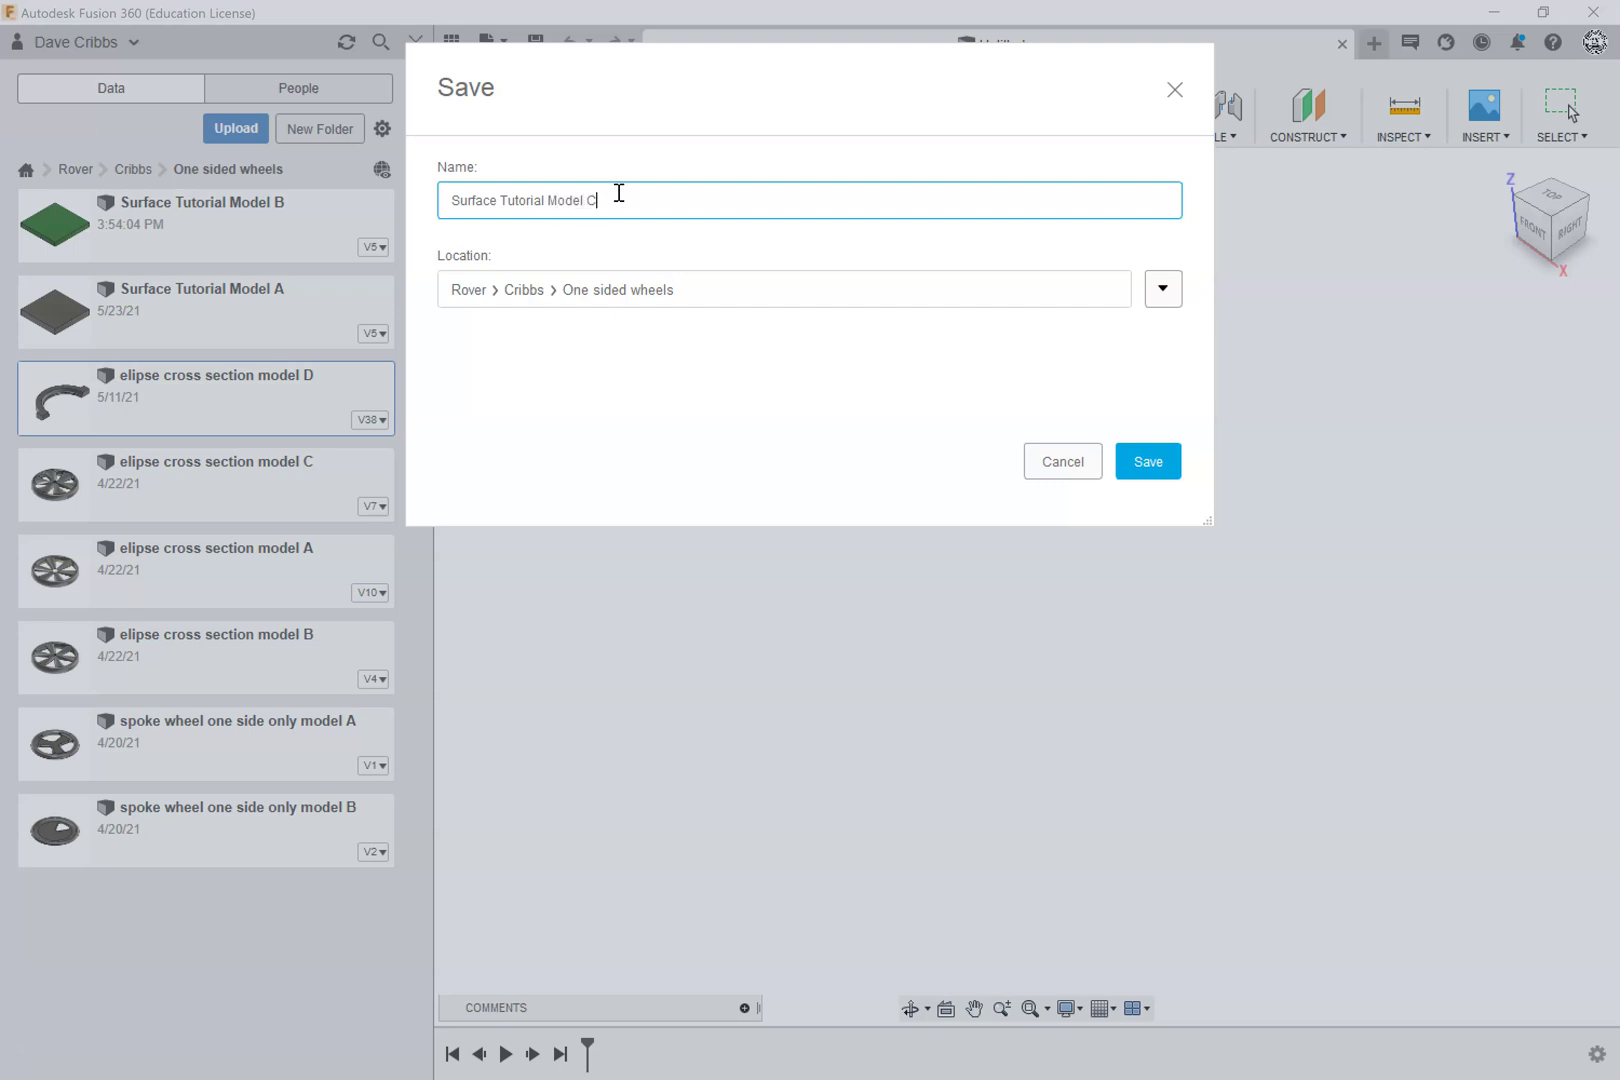
left_click(1149, 462)
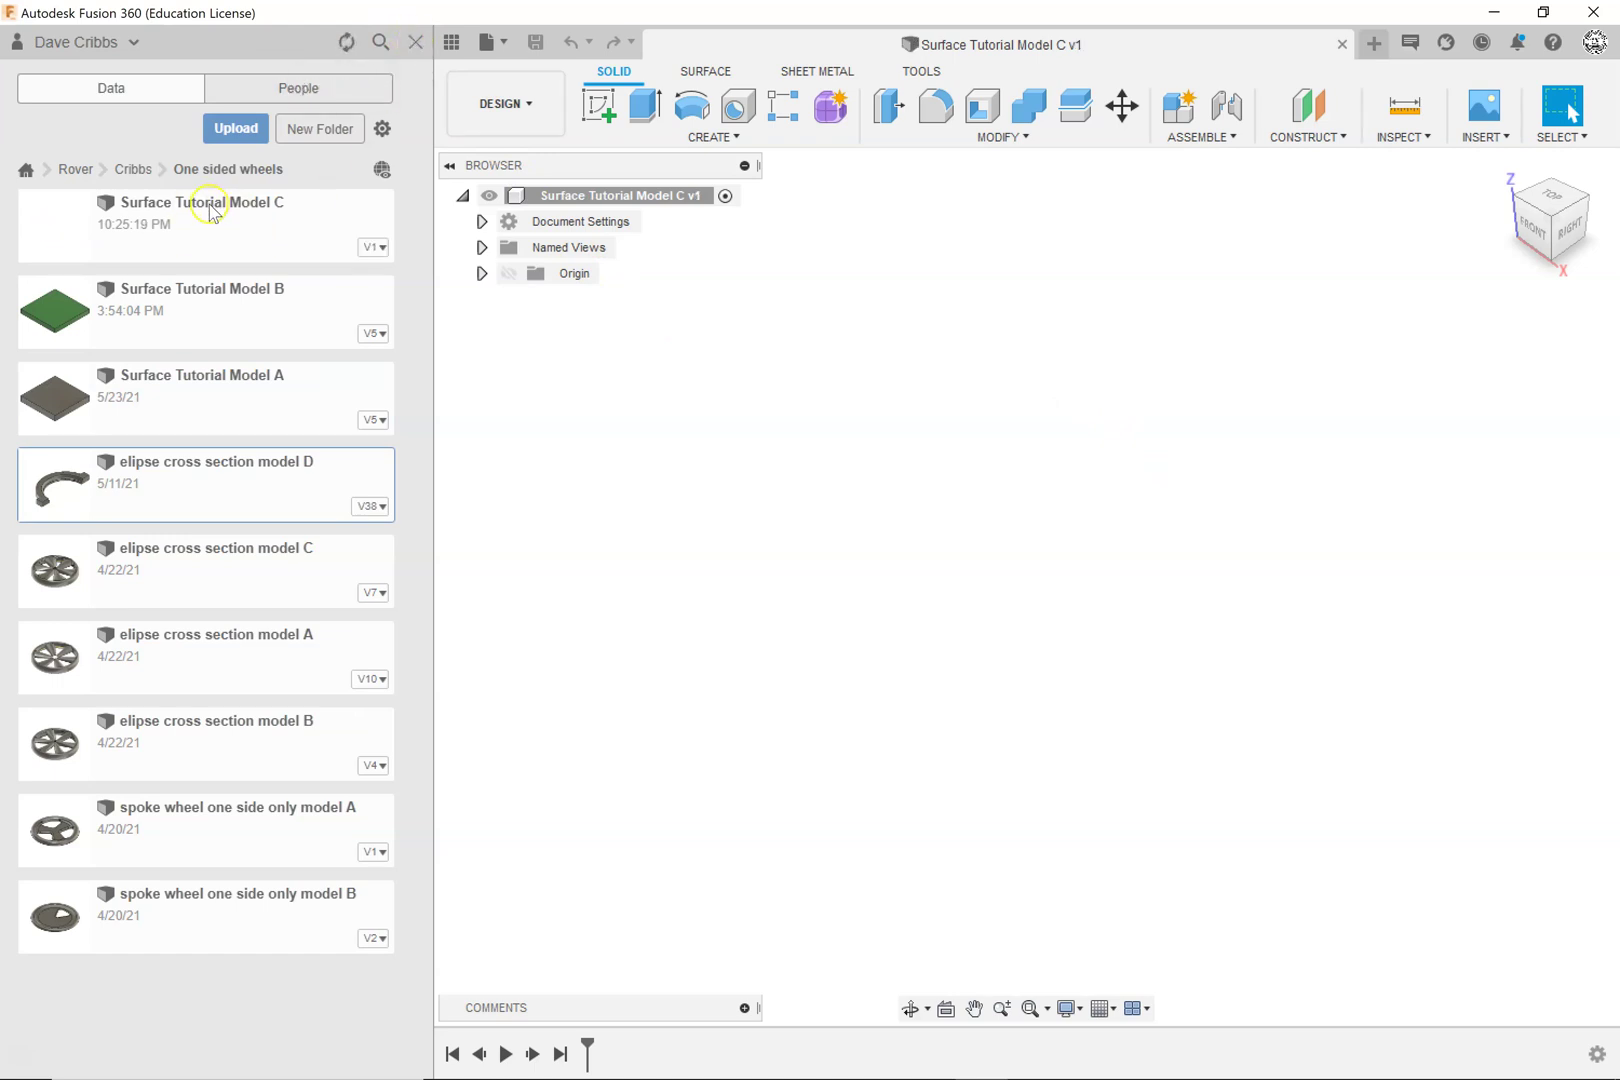
Step: Hide the project file list and check the document's units
left_click(413, 42)
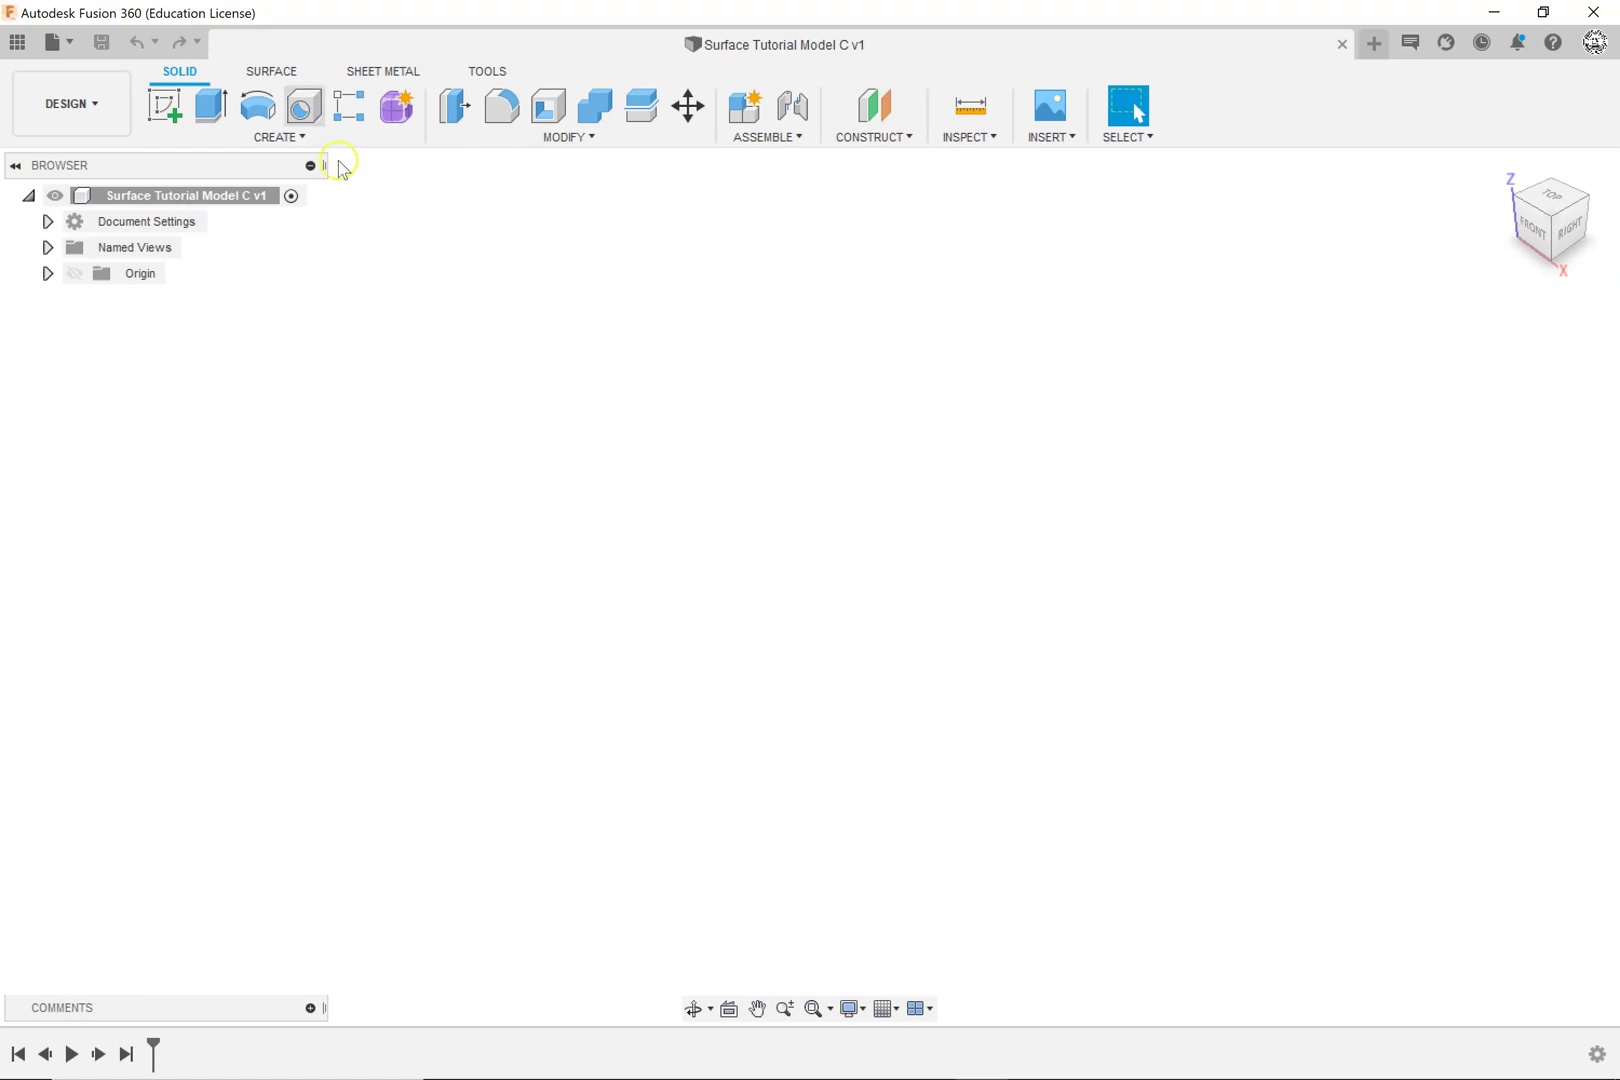
left_click(47, 221)
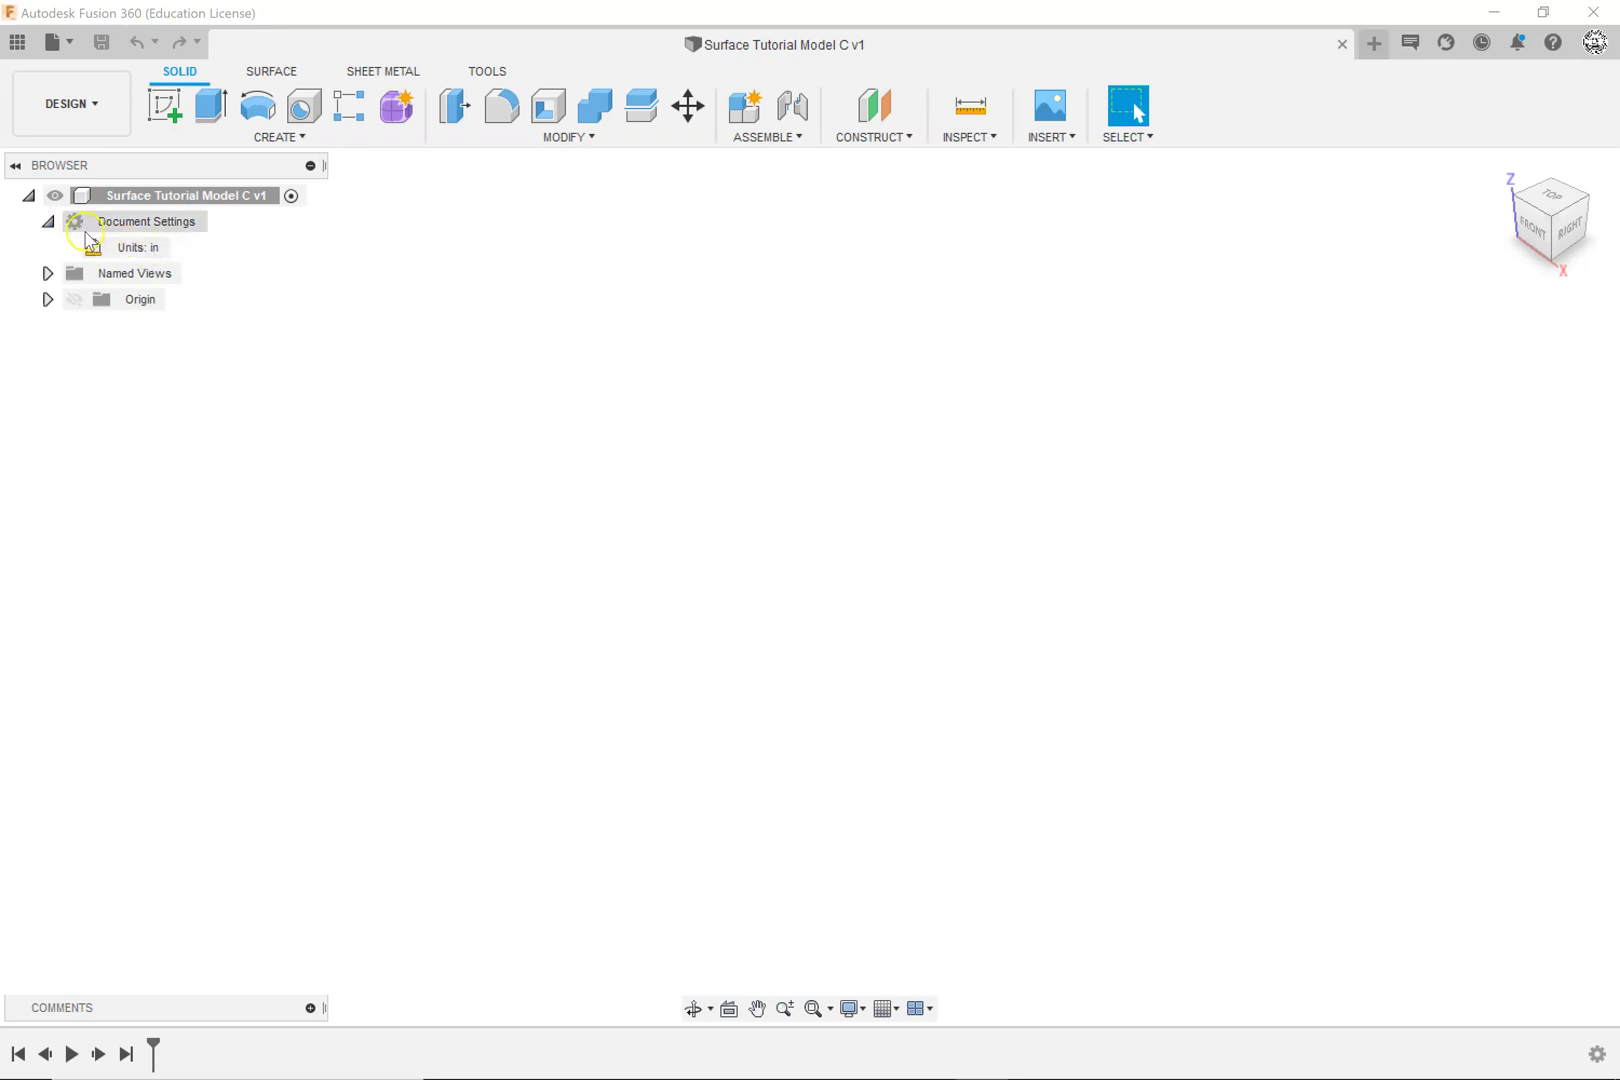
left_click(47, 221)
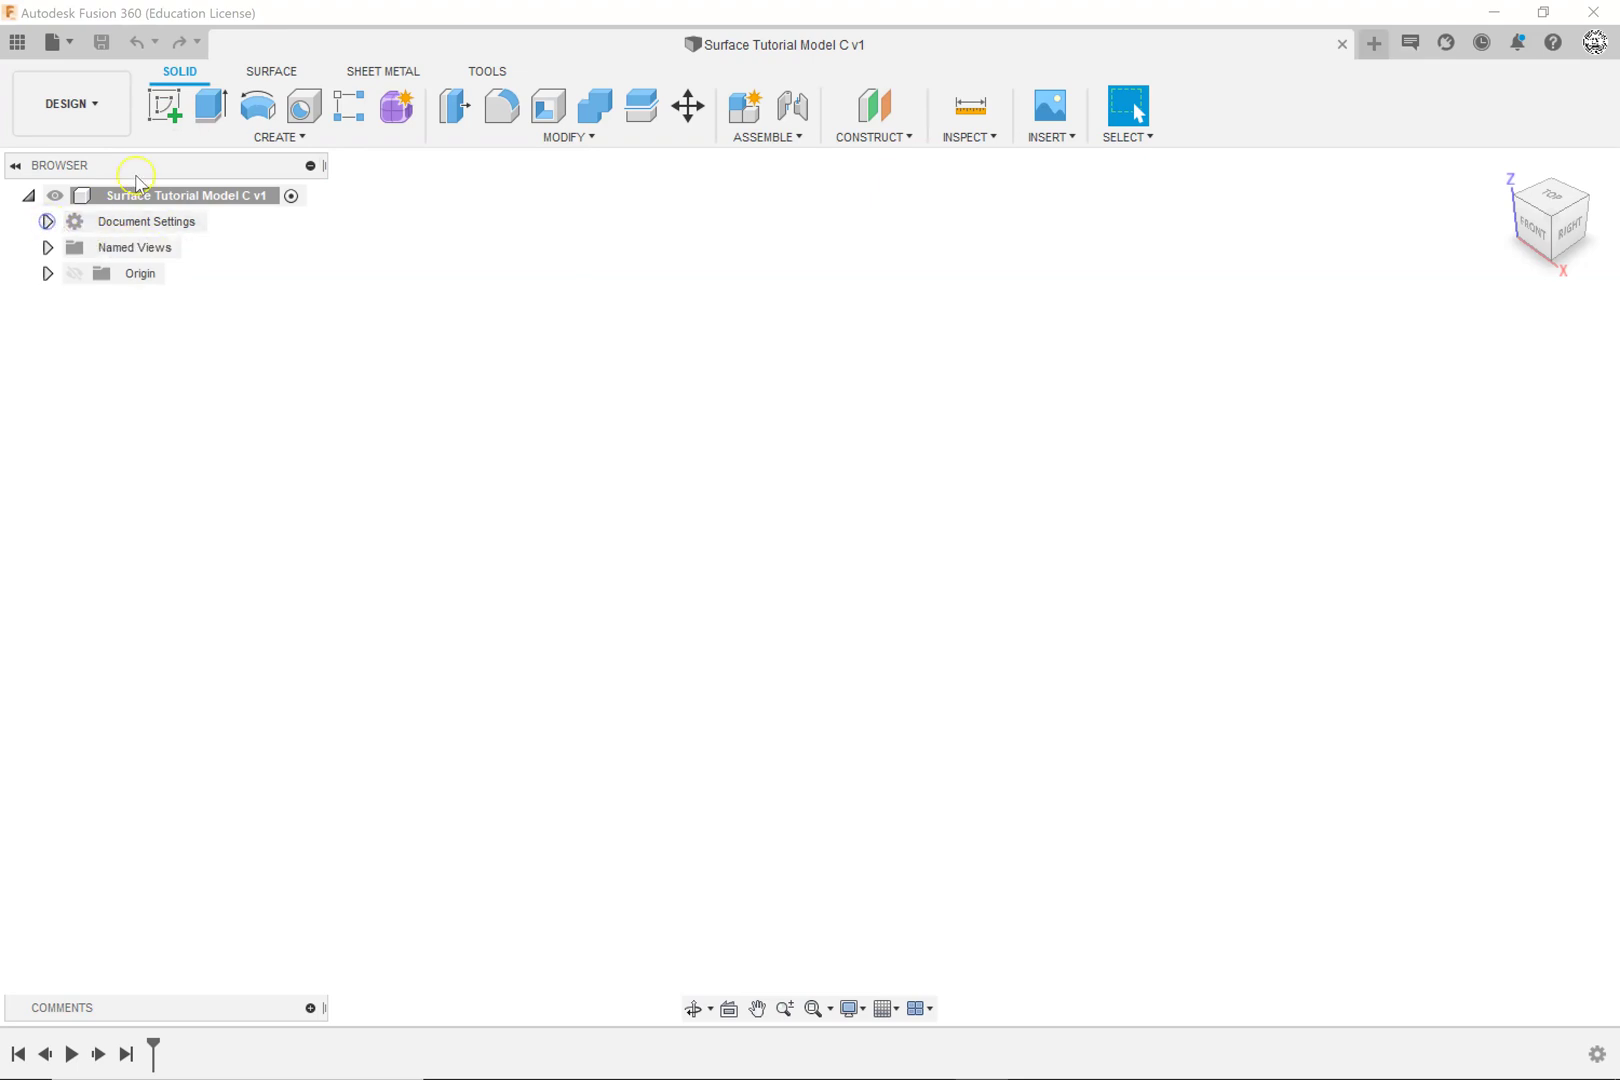
Step: Start a sketch on the vertical YZ plane and draw a 12 in horizontal line from the origin along the positive Y direction
left_click(167, 107)
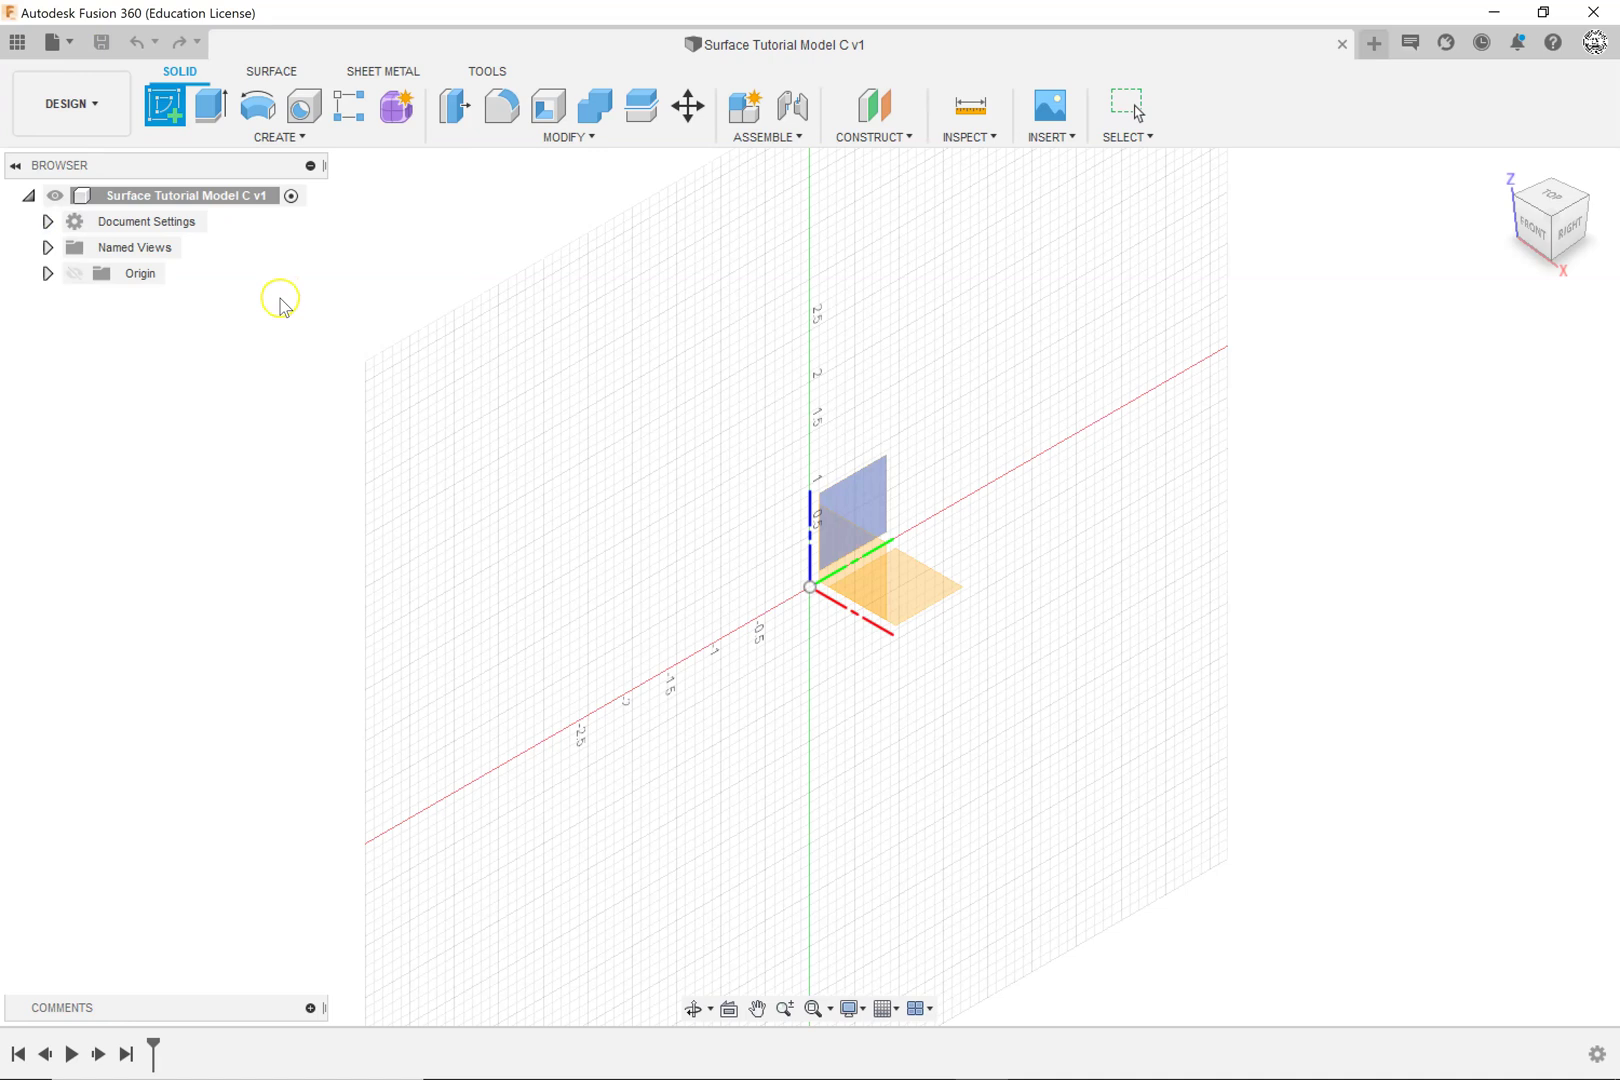
left_click(872, 496)
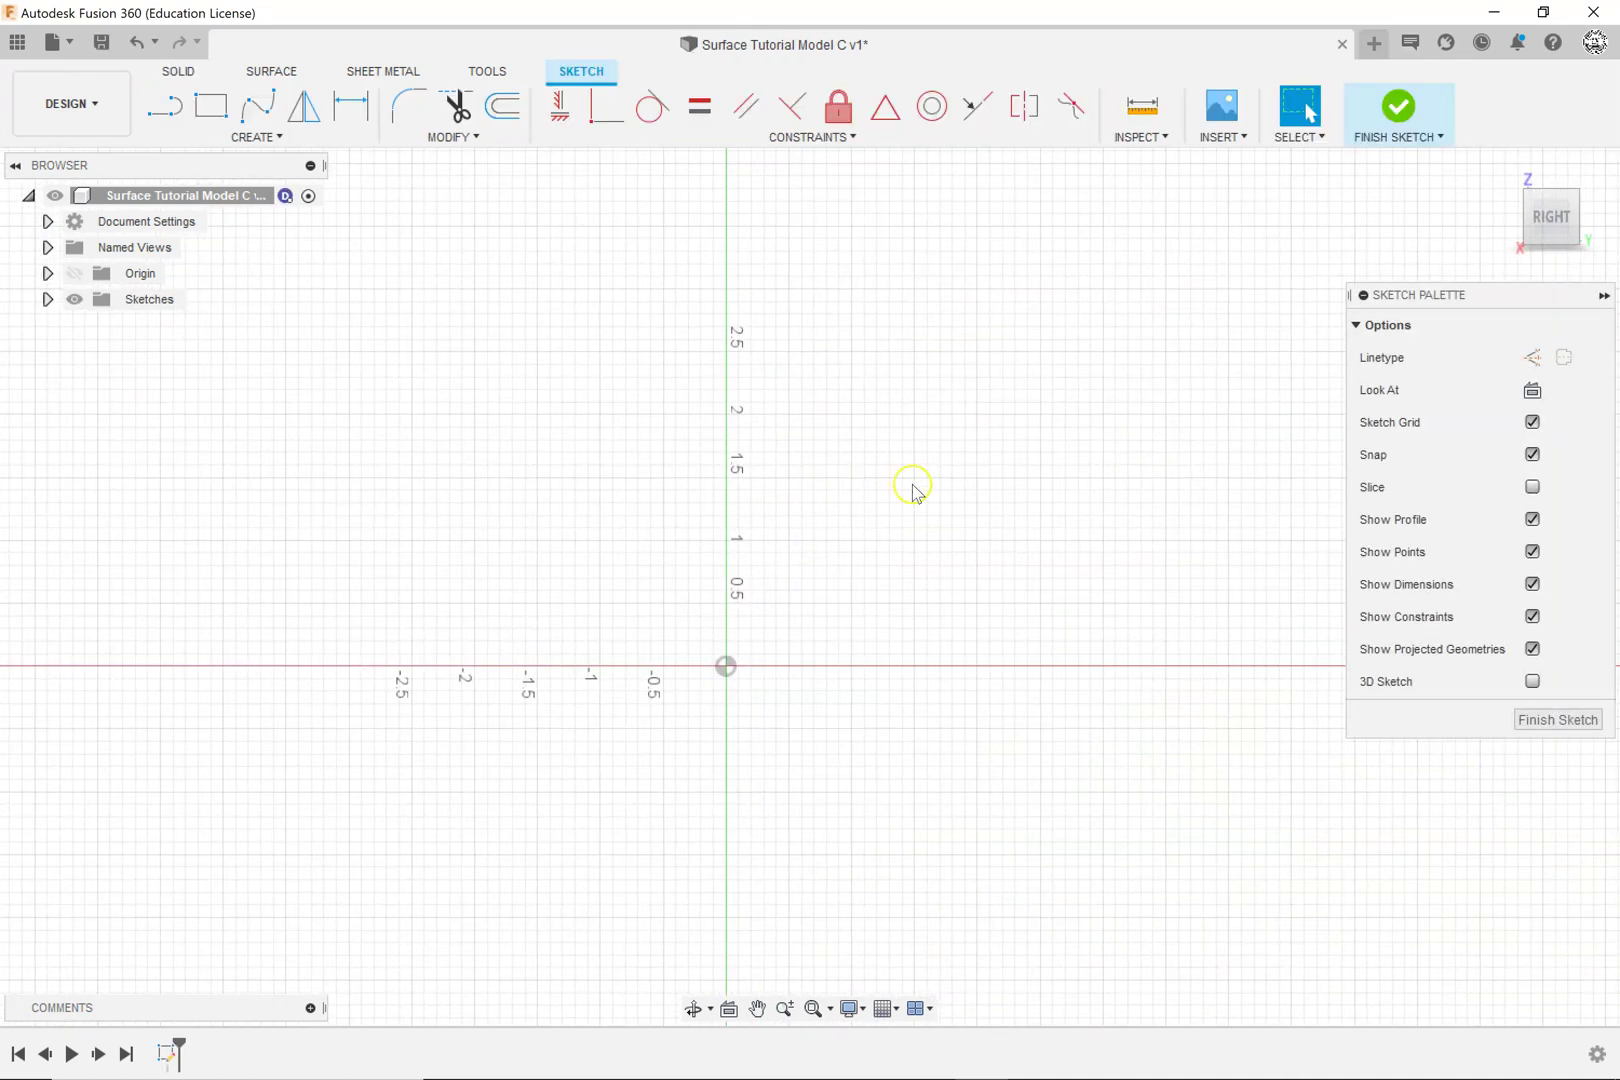
left_click(164, 105)
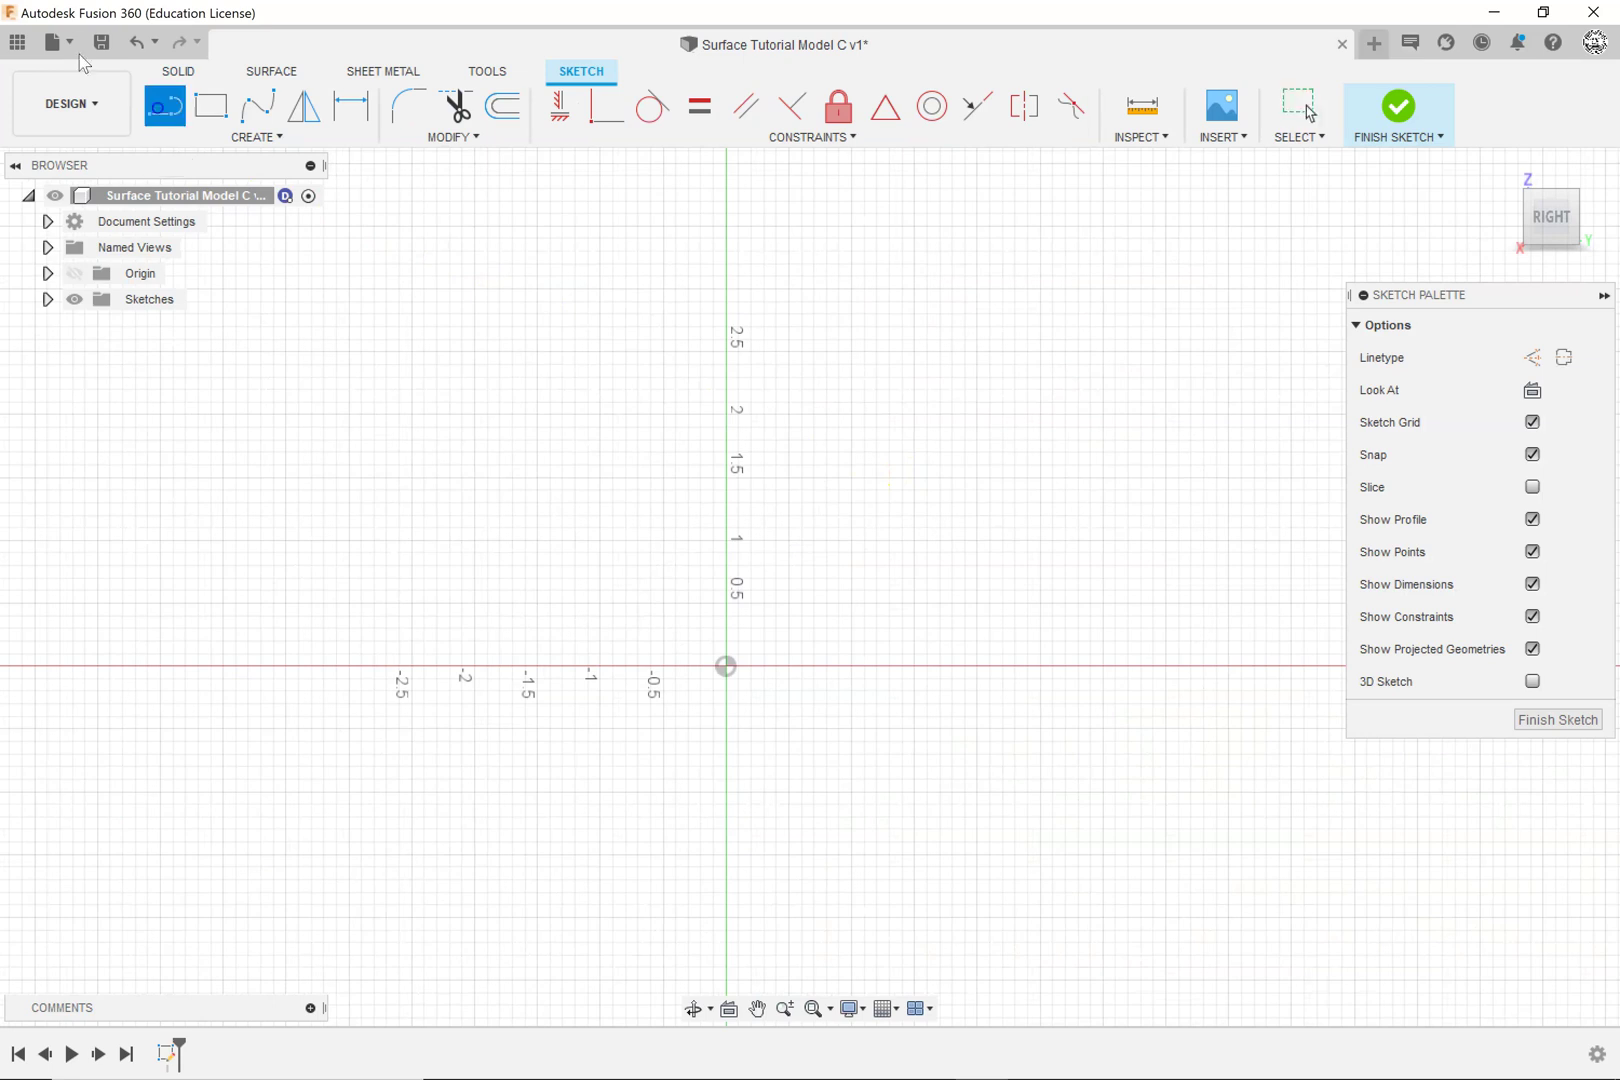
left_click(731, 668)
scroll(974, 660, "up", 3)
scroll(975, 665, "down", 4)
scroll(975, 662, "down", 1)
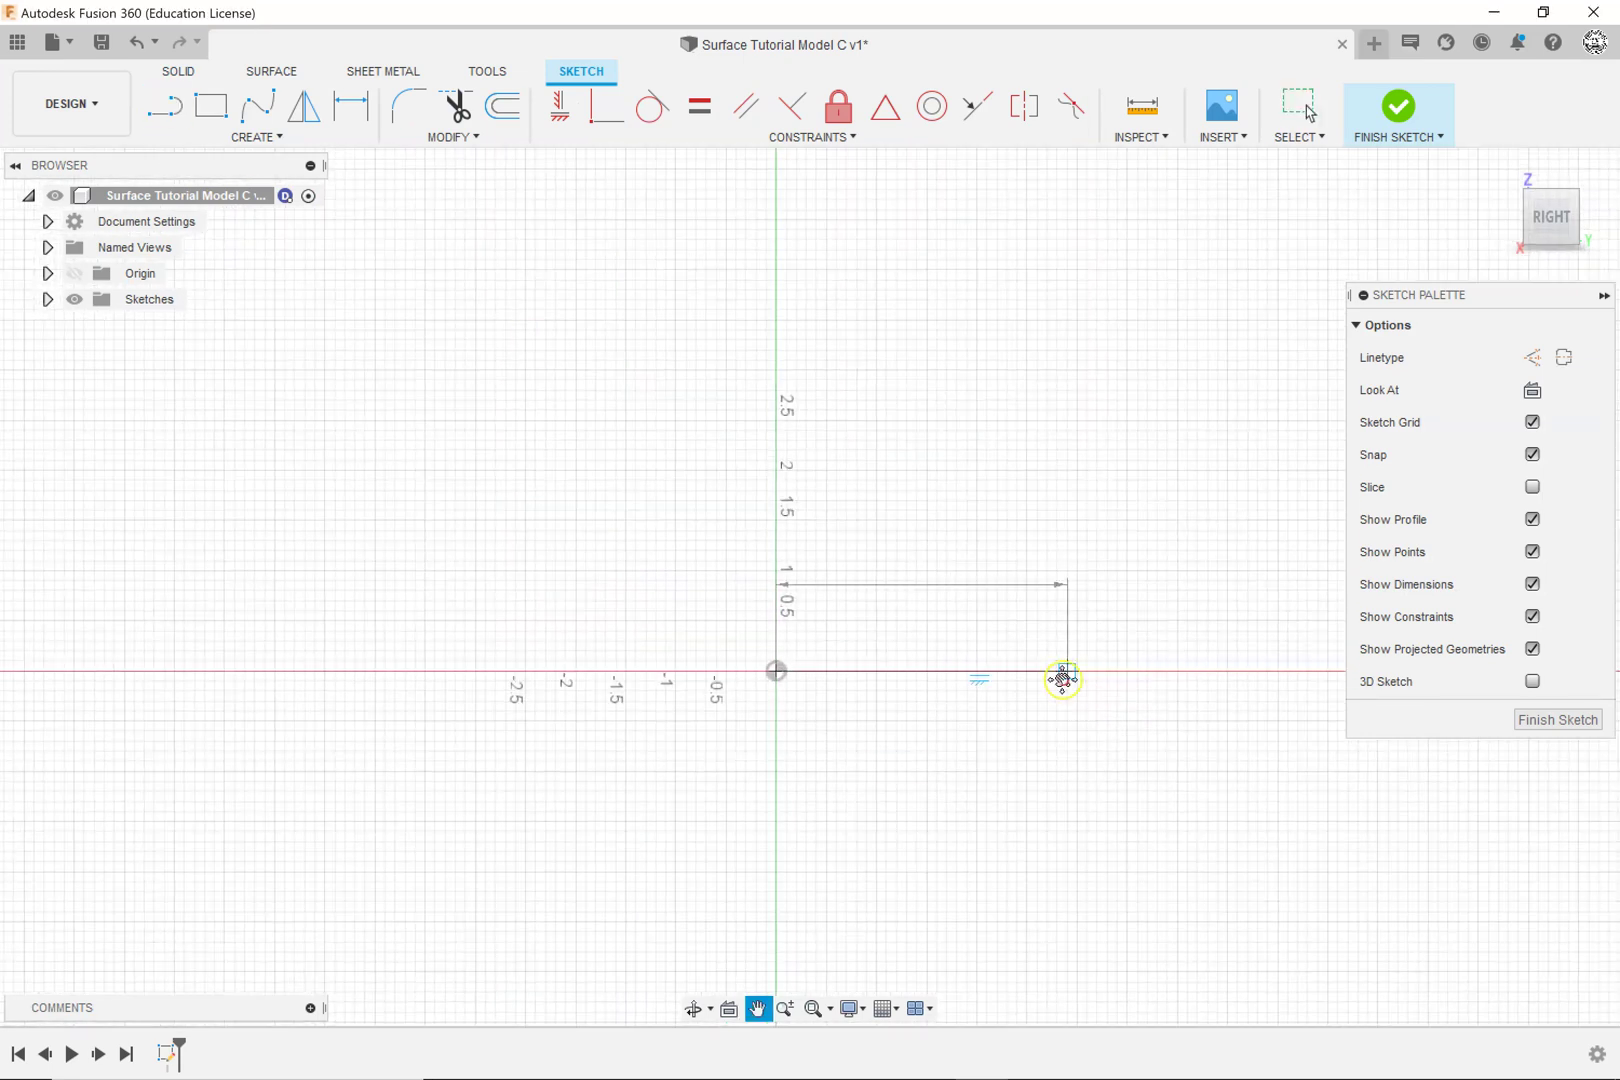
middle_click_drag(1059, 678, 817, 671)
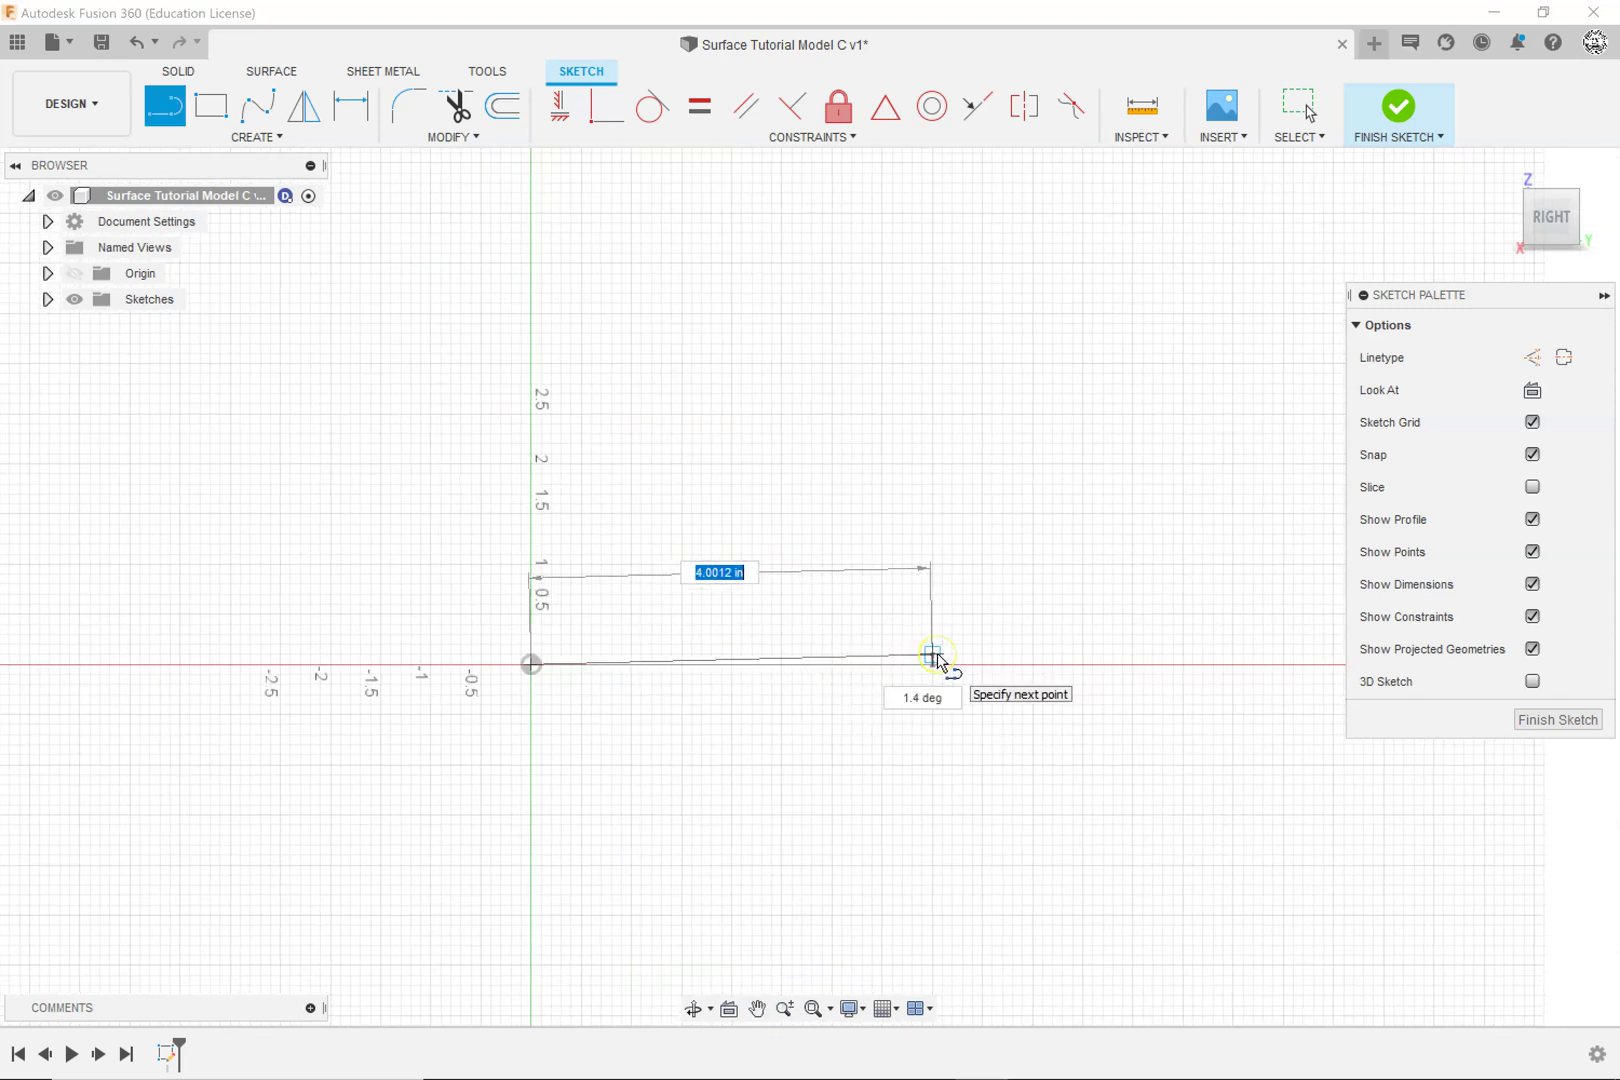
key("Tab")
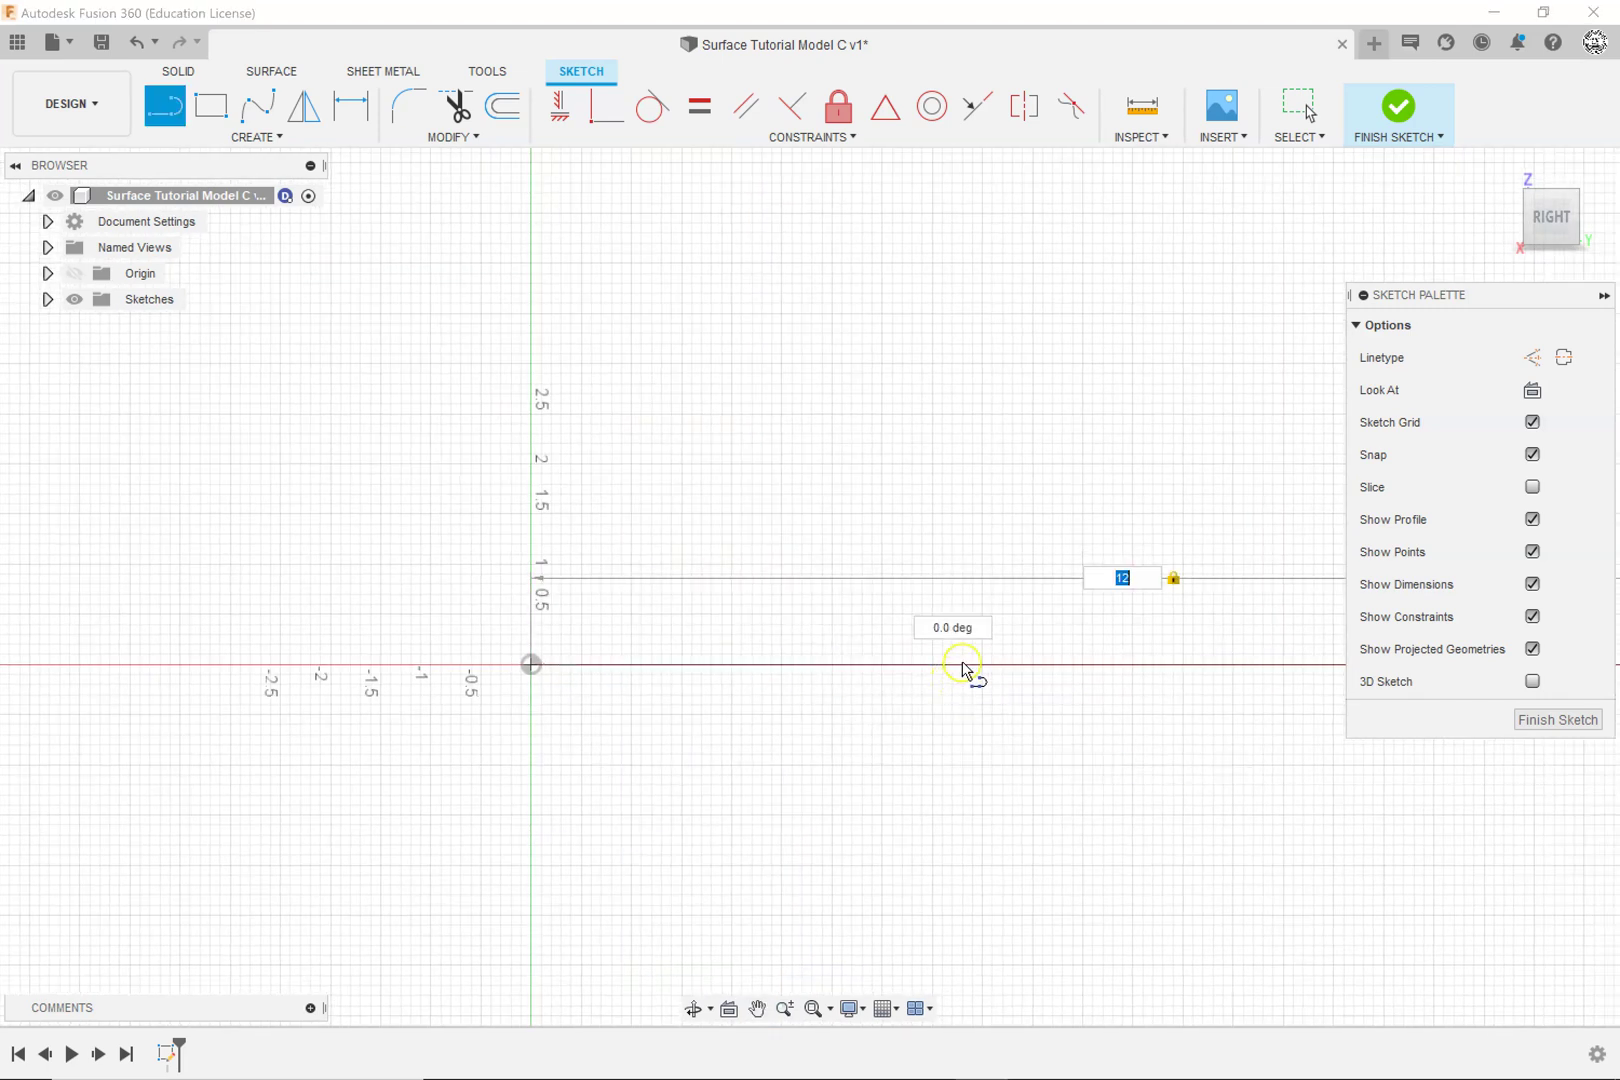
key("Return")
key("Escape")
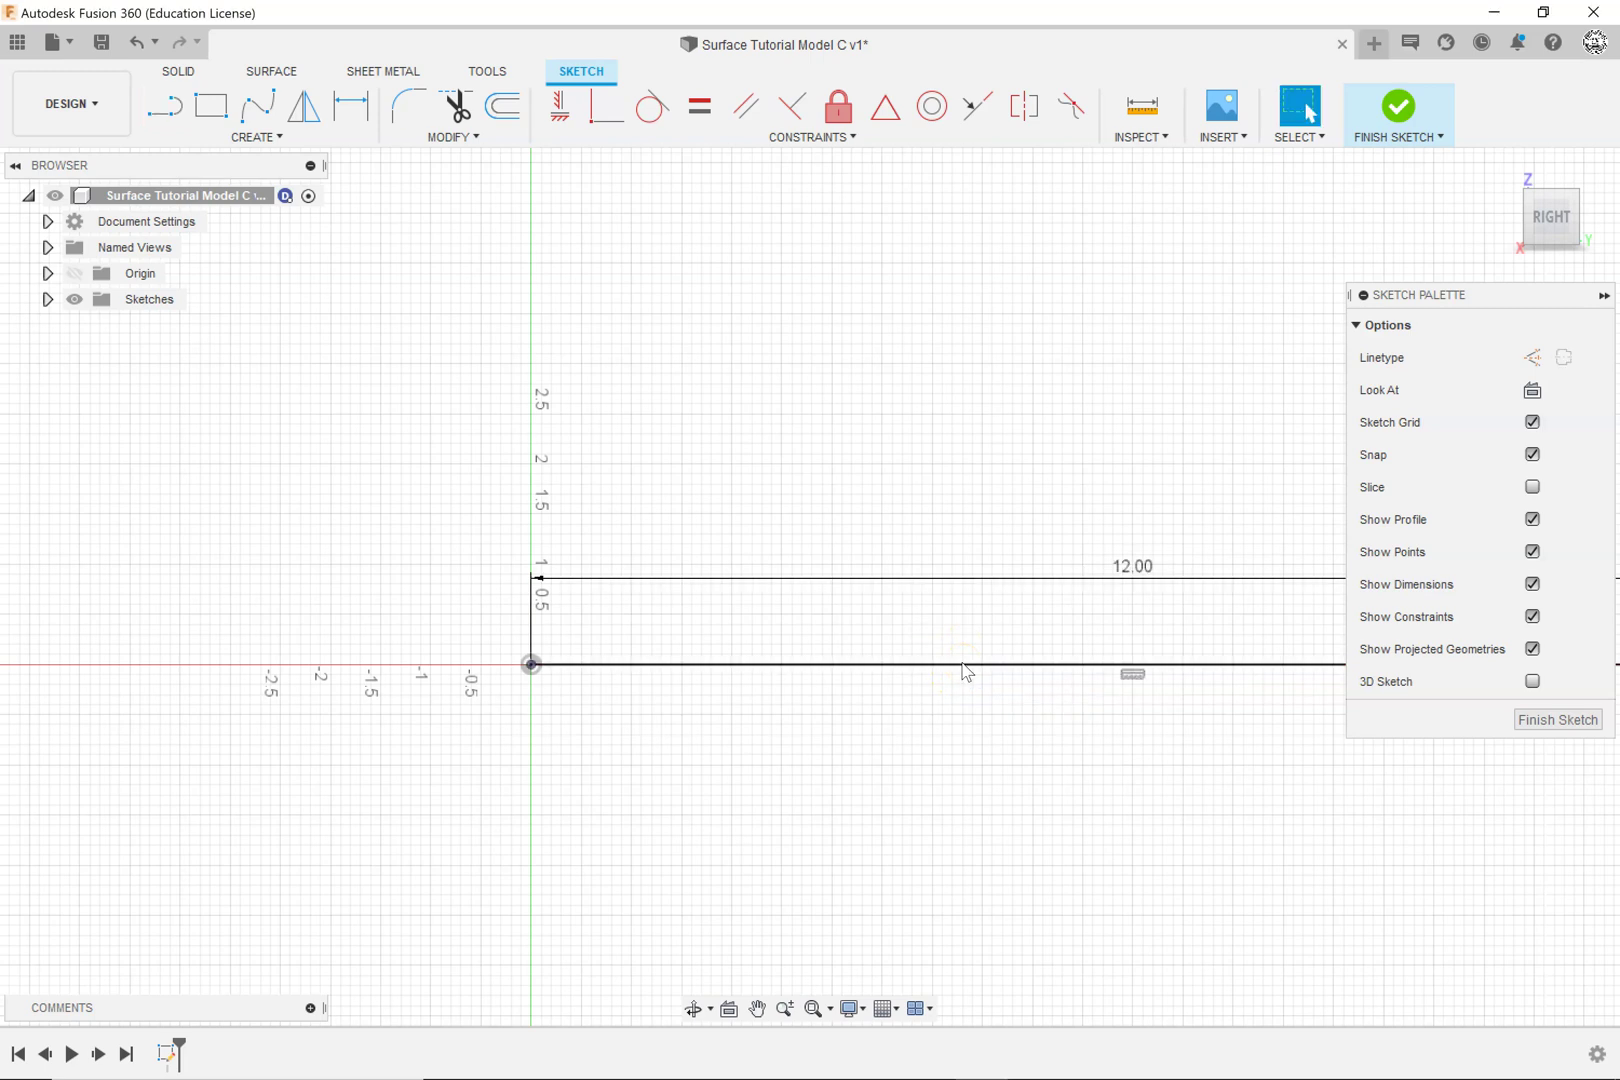
Step: Convert the 12 in horizontal line to a construction line
scroll(966, 672, "down", 5)
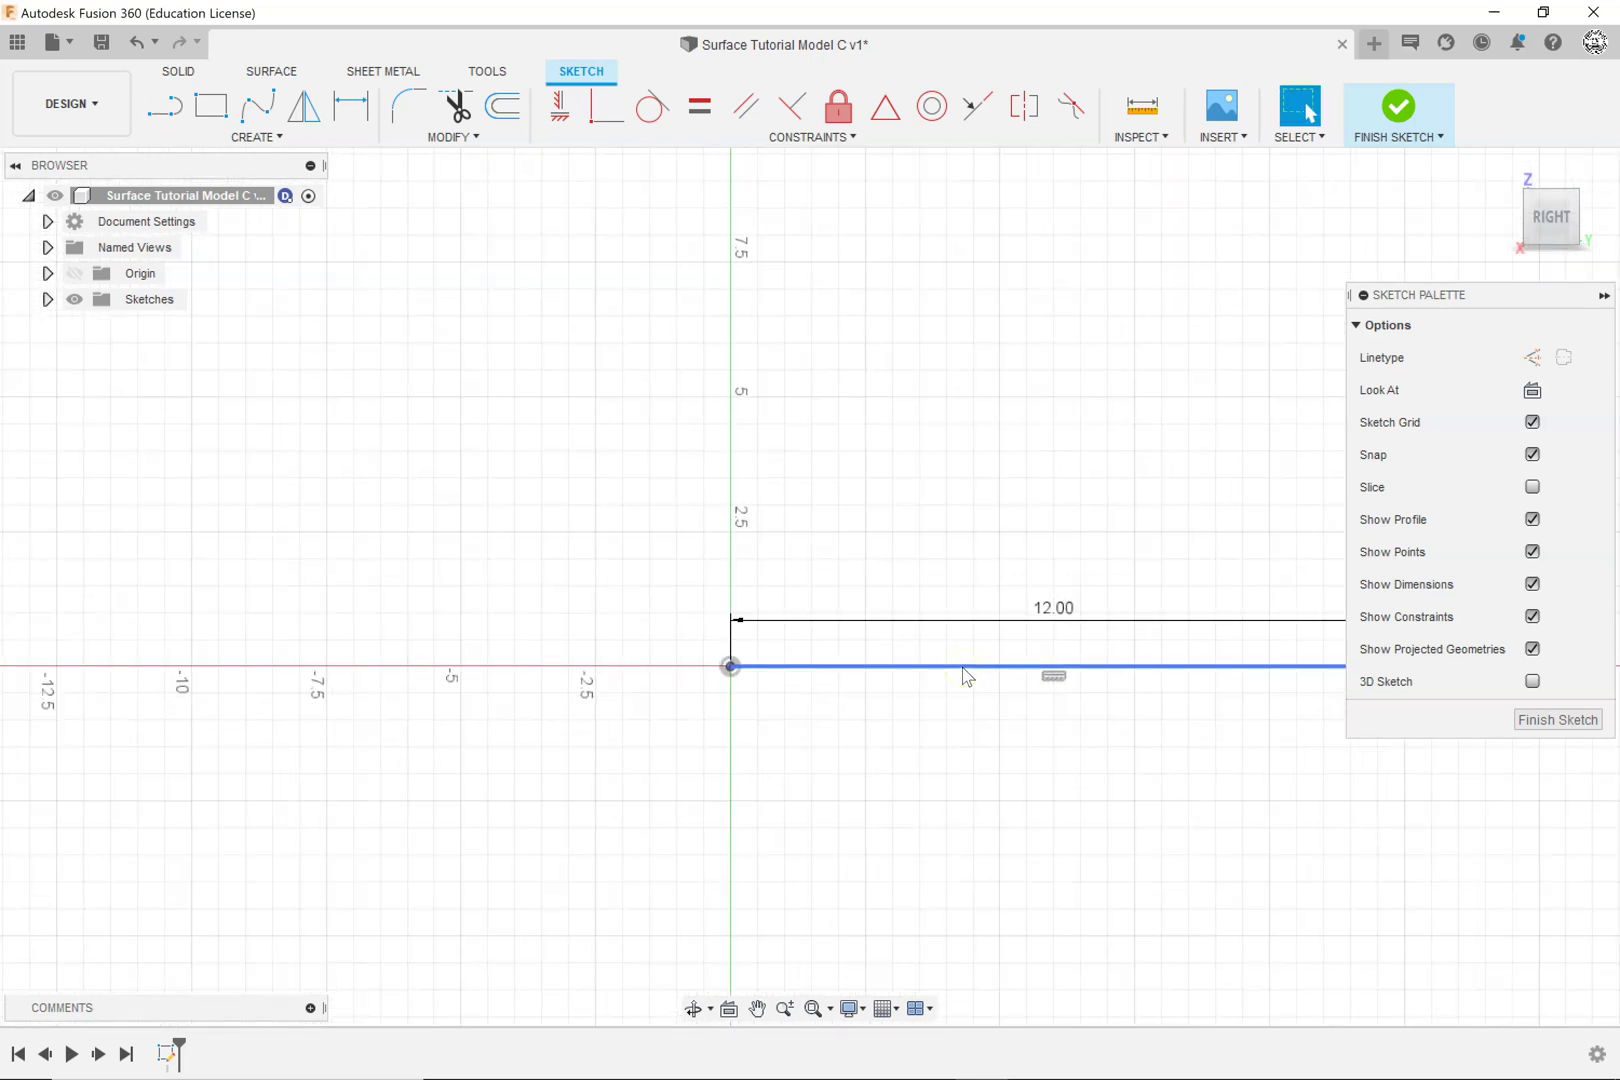
middle_click_drag(1088, 734, 911, 697)
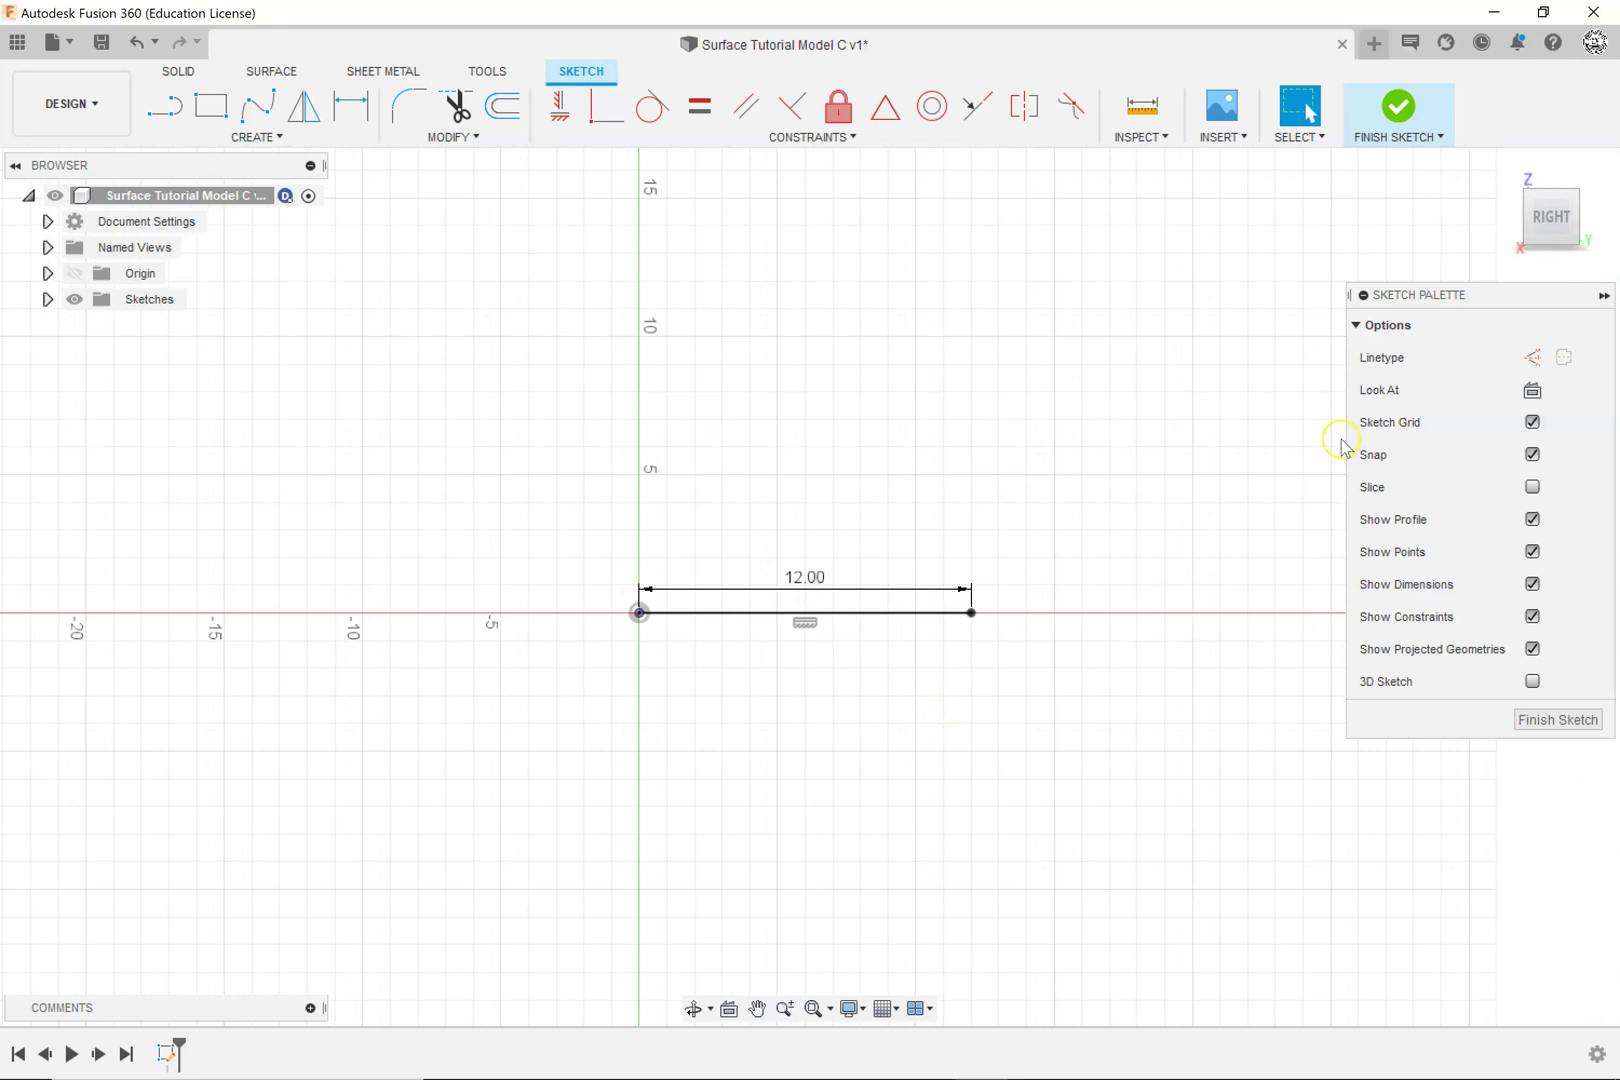
left_click(900, 614)
left_click(1532, 357)
left_click(1218, 600)
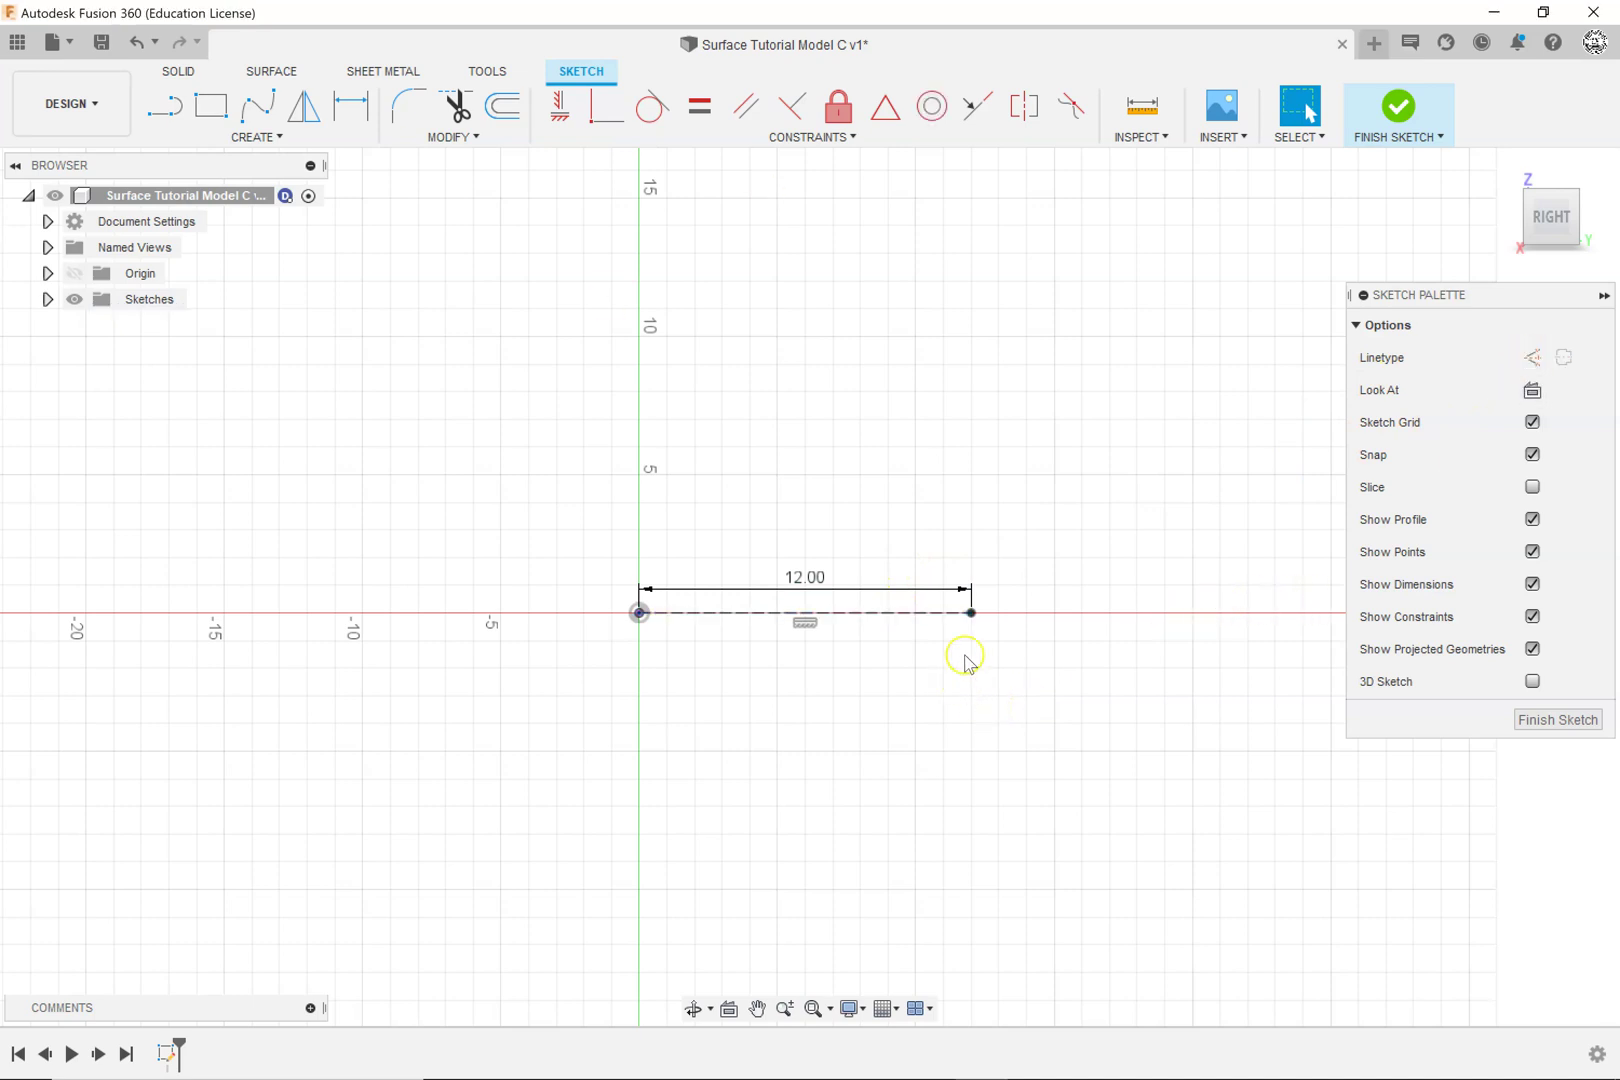
Step: Sketch an ellipse centred on the construction line's outer end, 2 in wide along the line and 4 in tall
scroll(965, 660, "up", 3)
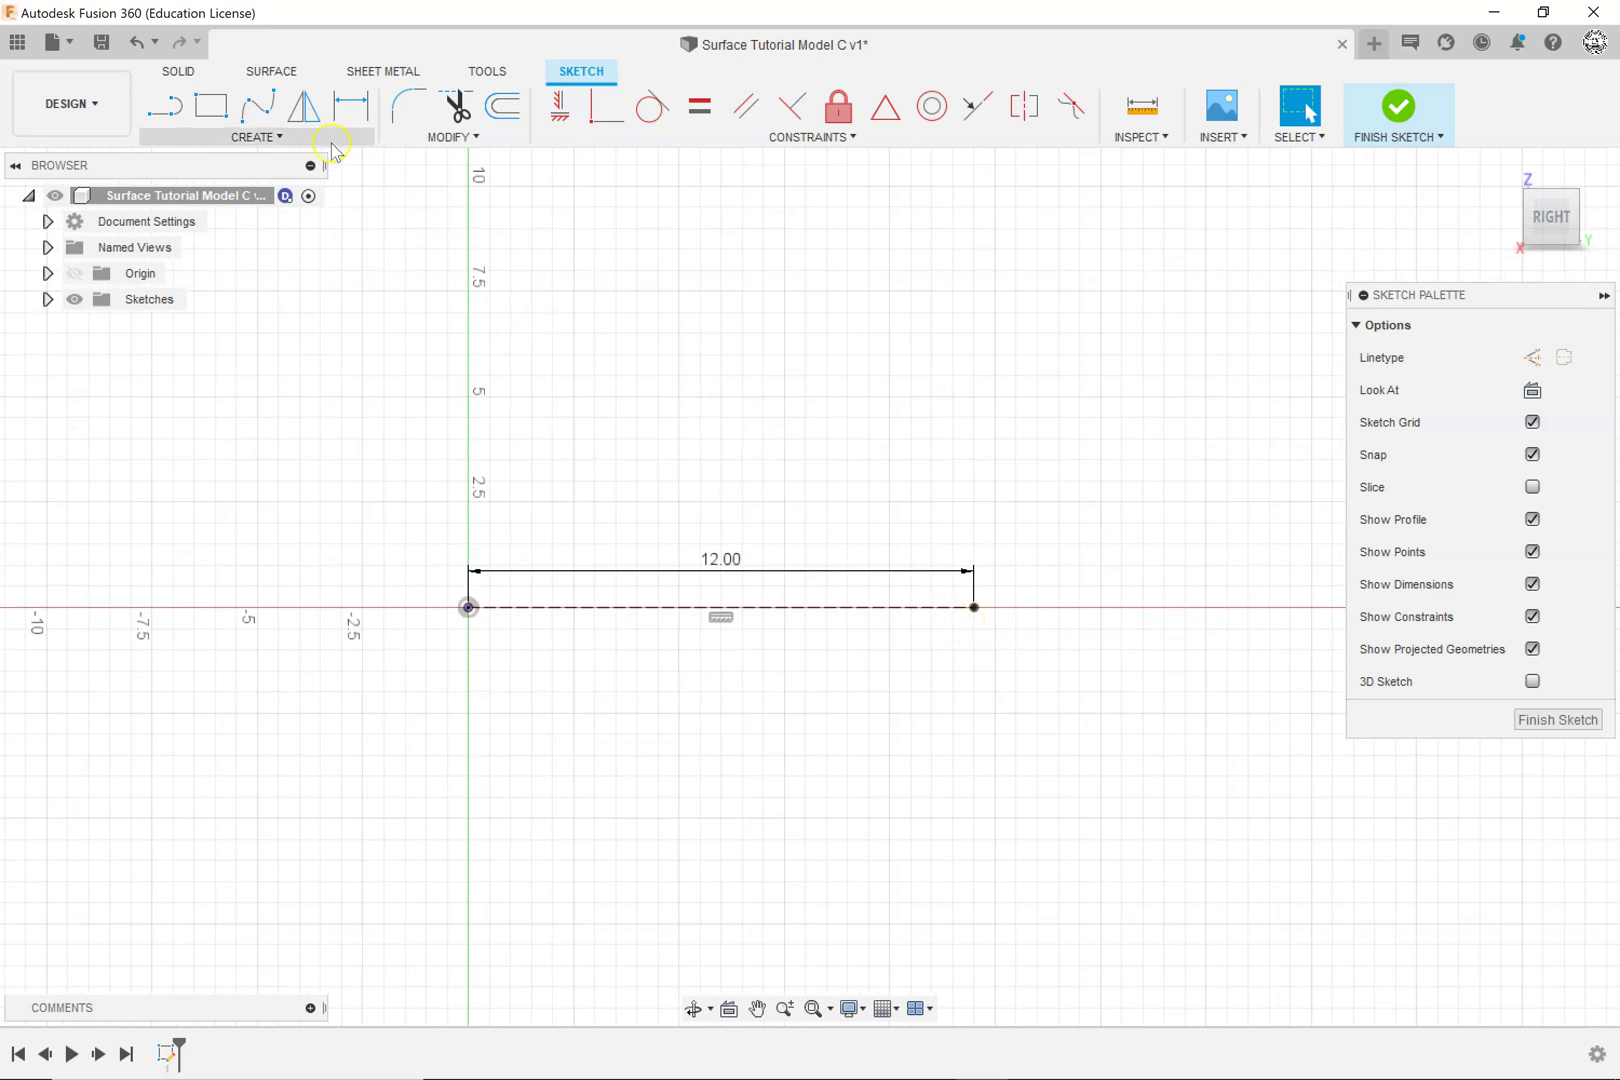
left_click(298, 148)
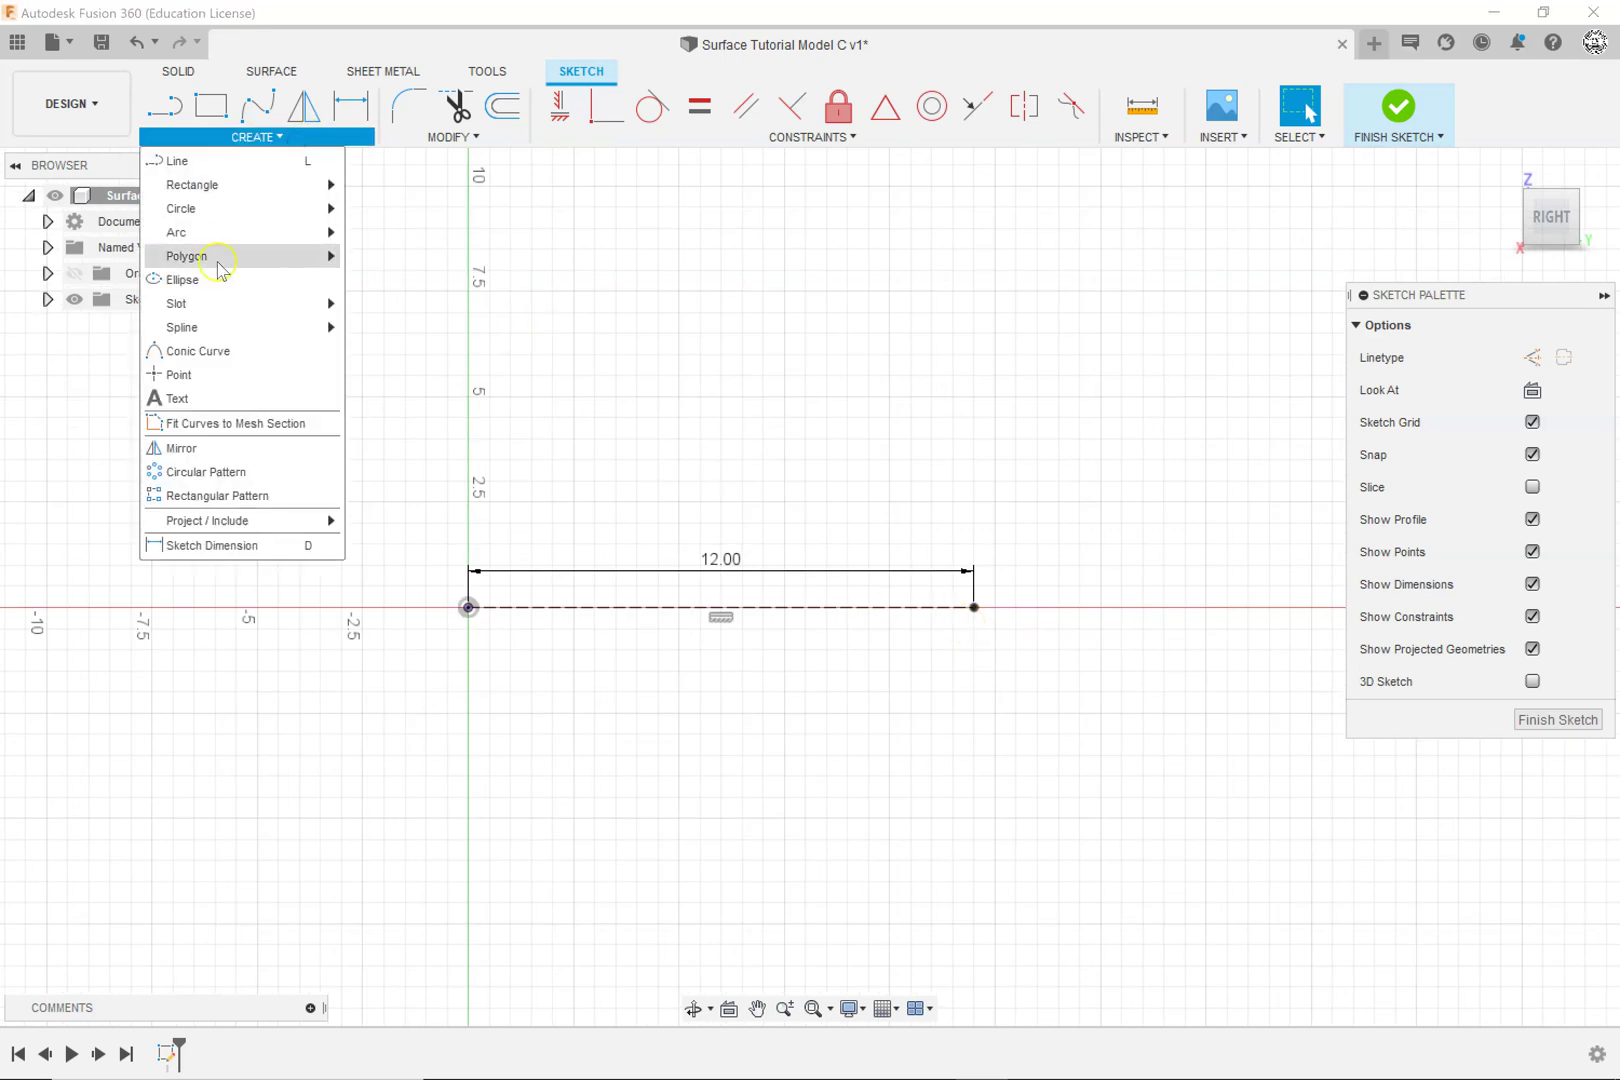
left_click(214, 280)
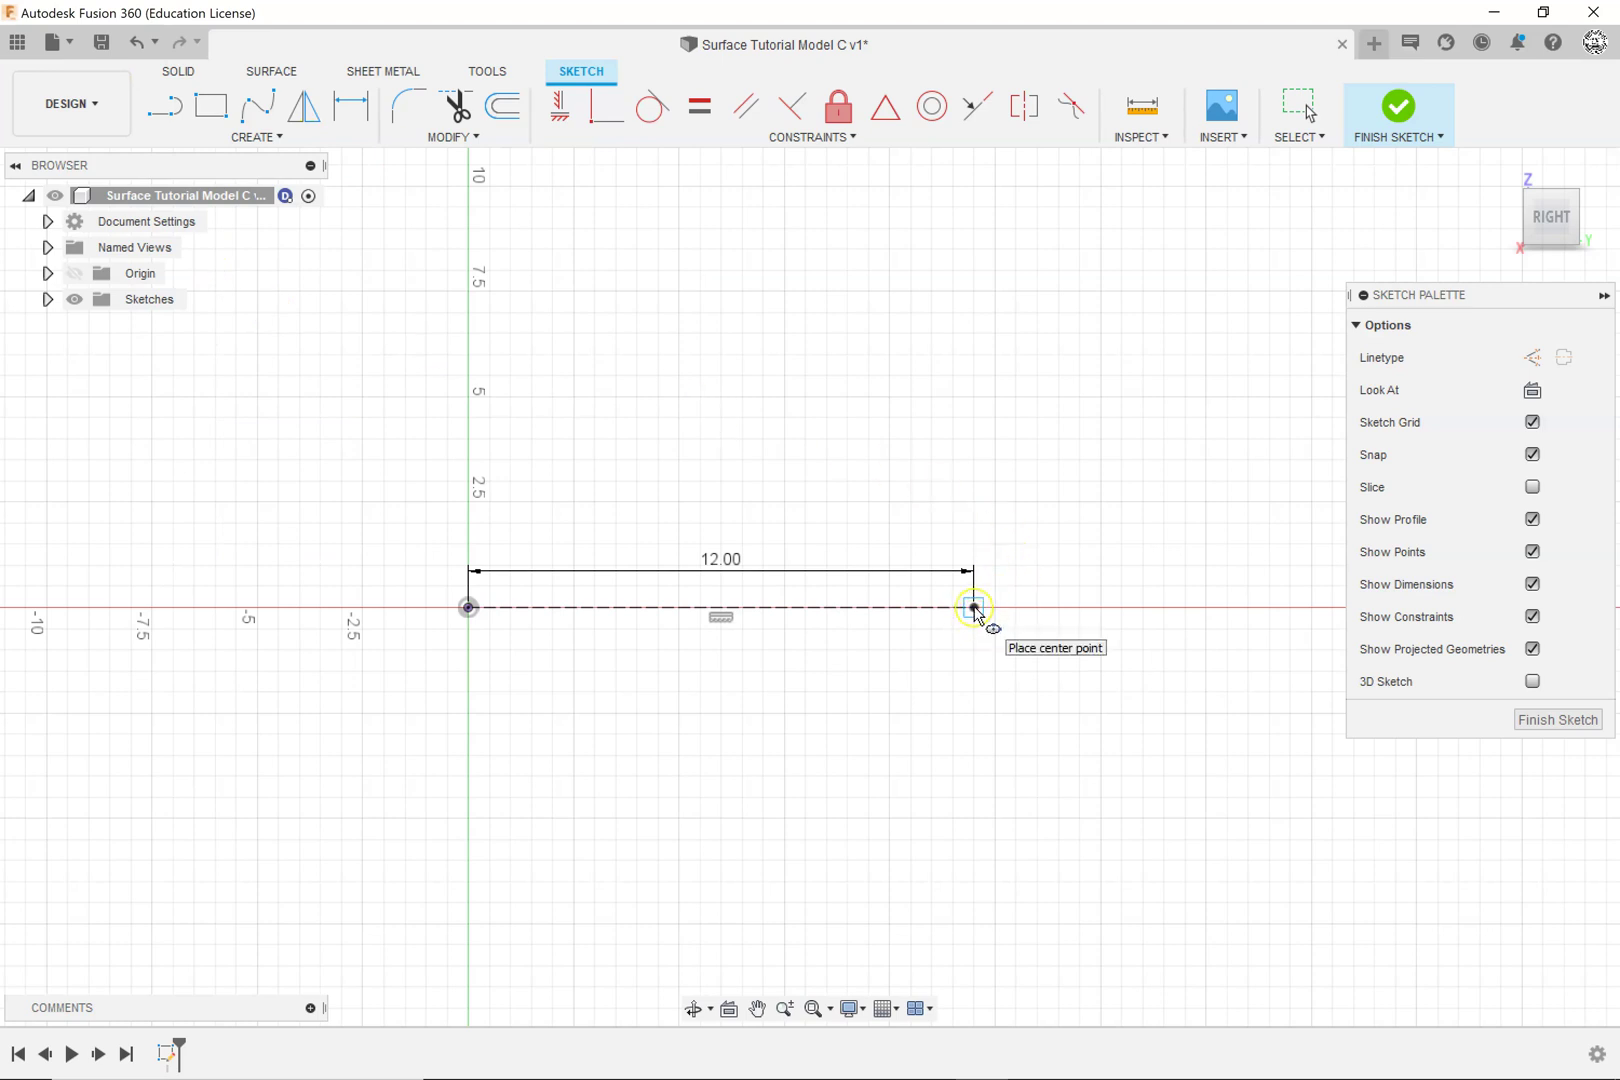
left_click(974, 608)
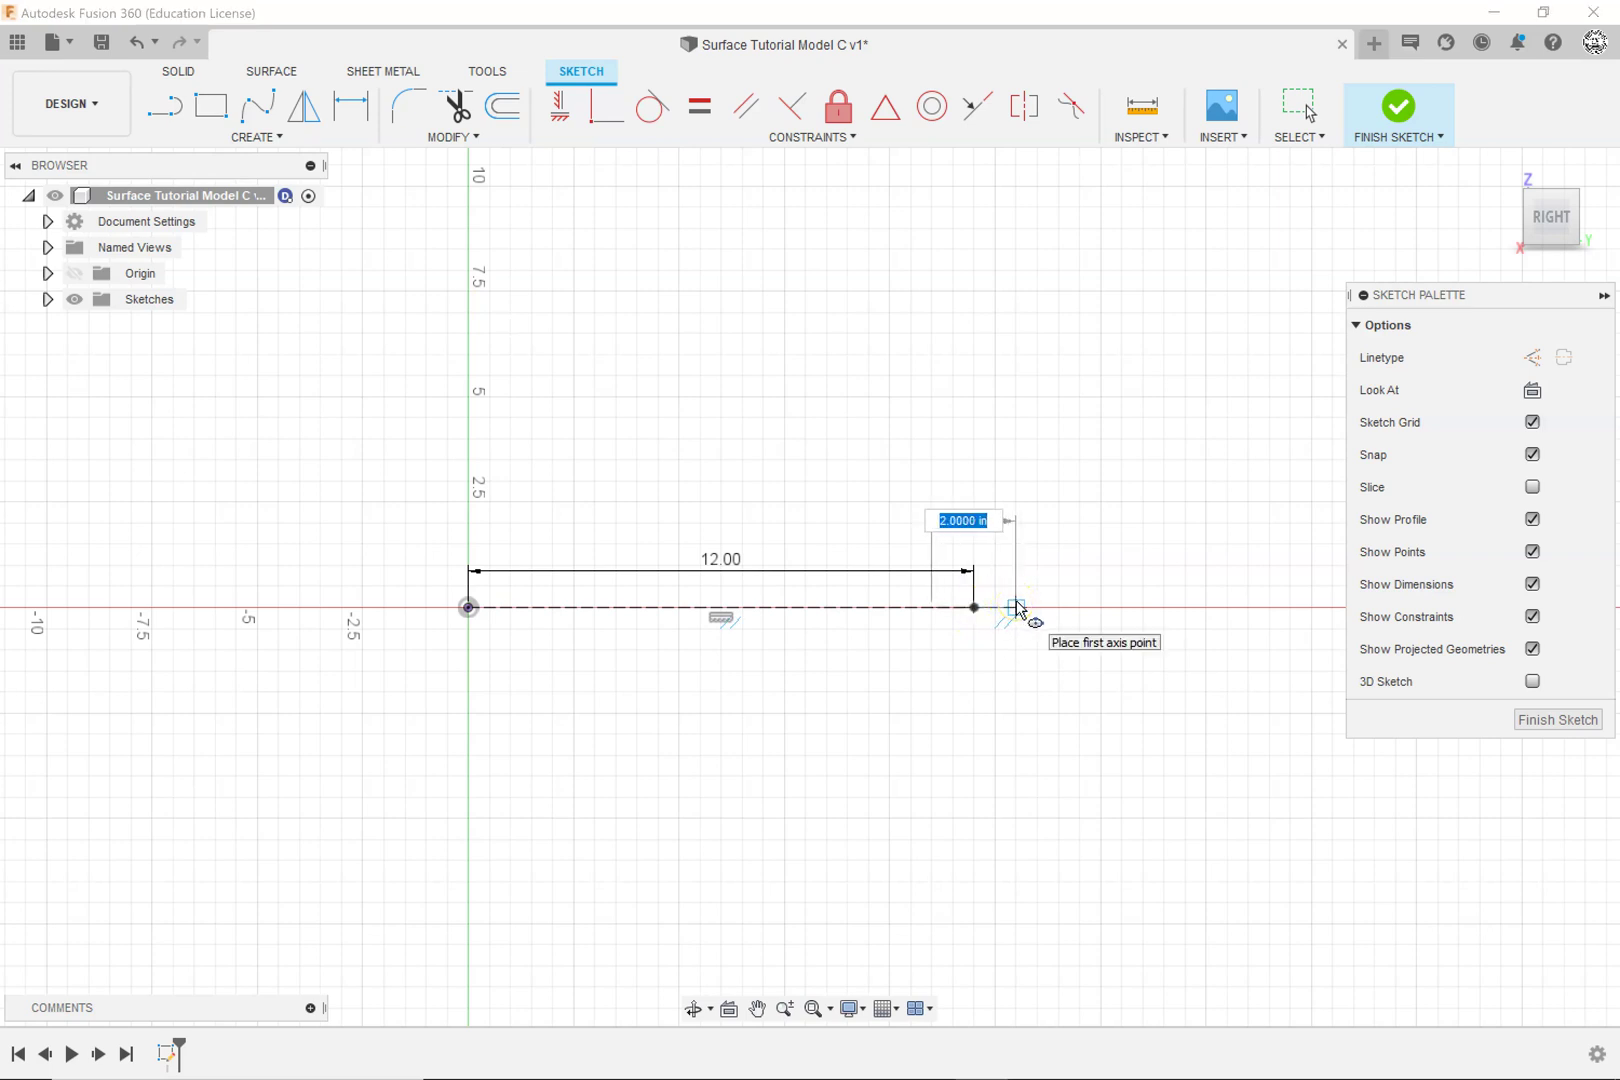
left_click(1017, 607)
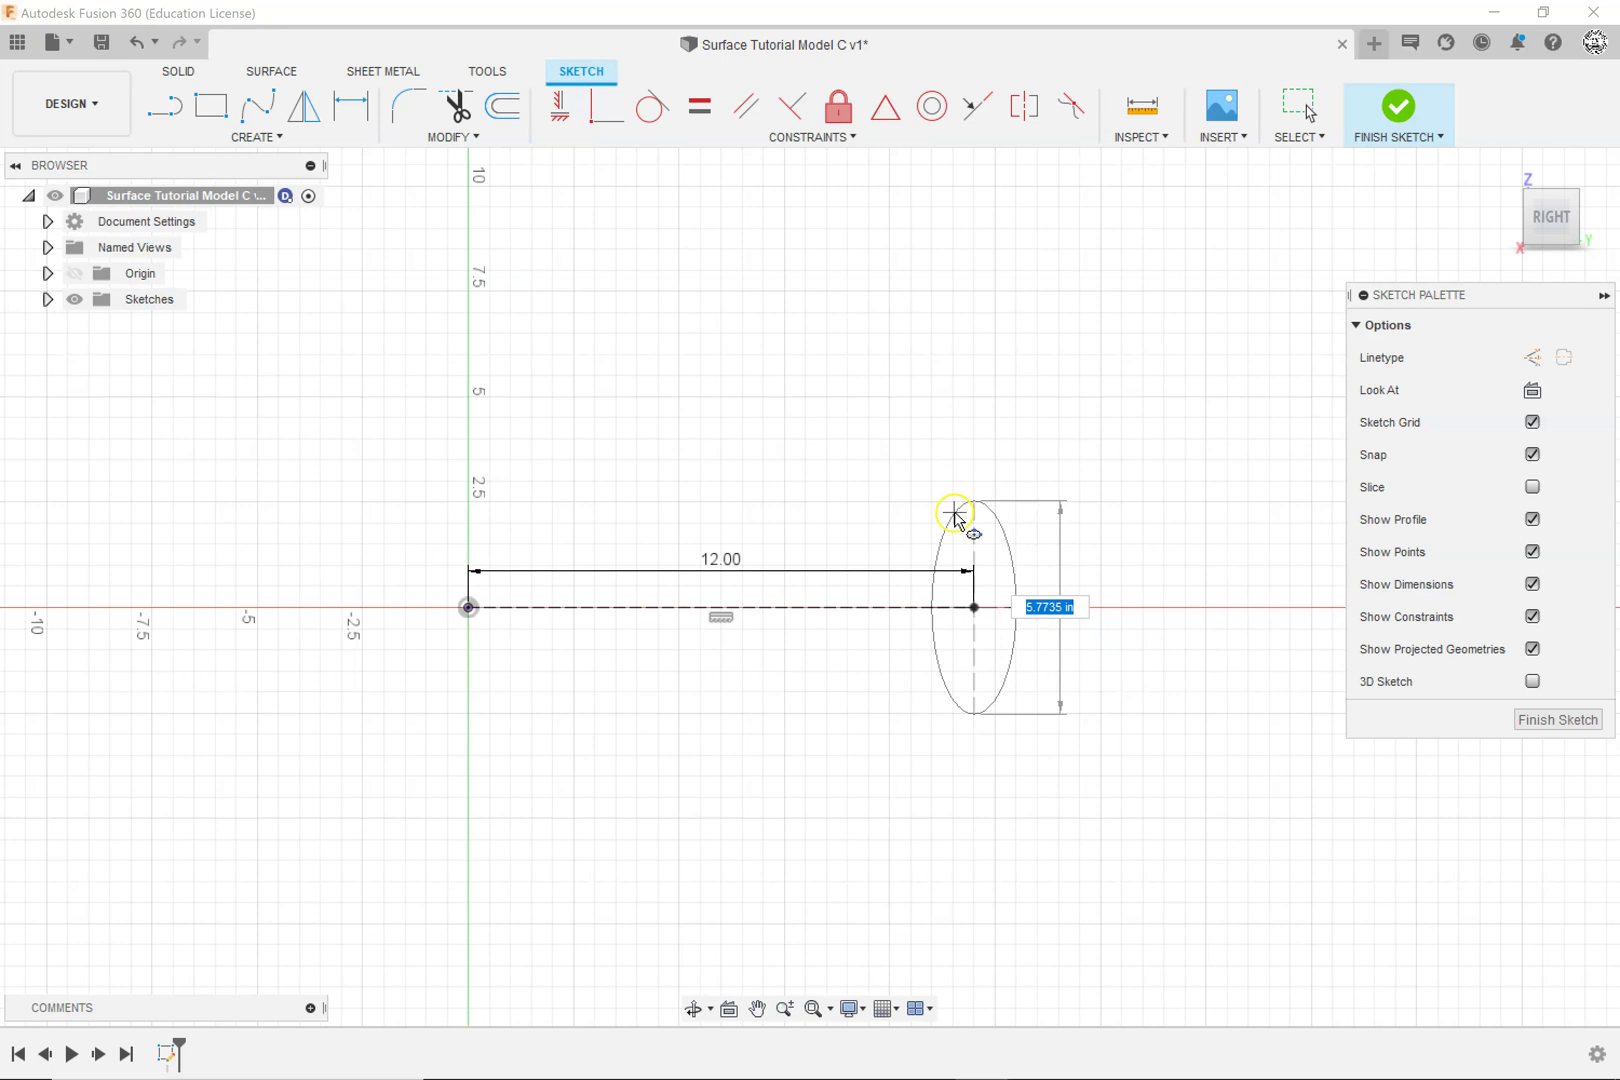
type("4")
key("Return")
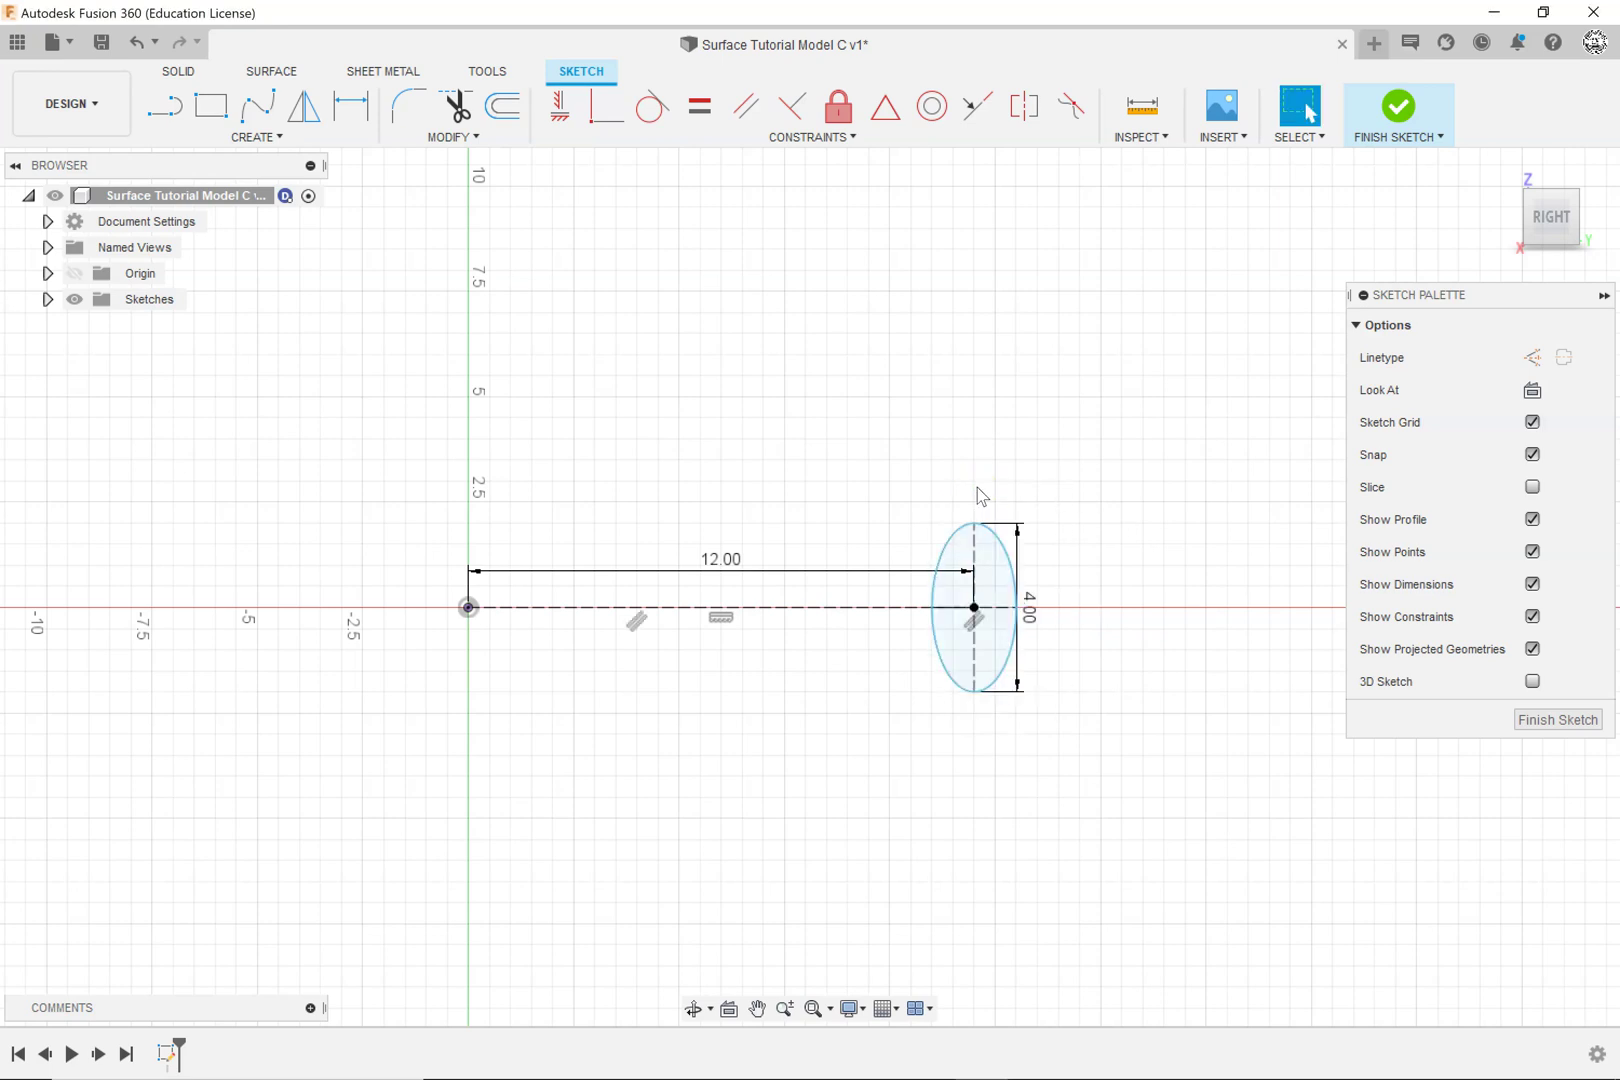
Step: Dimension the ellipse's minor axis at 2 in above it and move the 4 in height dimension farther from the ellipse
scroll(1015, 600, "up", 3)
left_click(1013, 598)
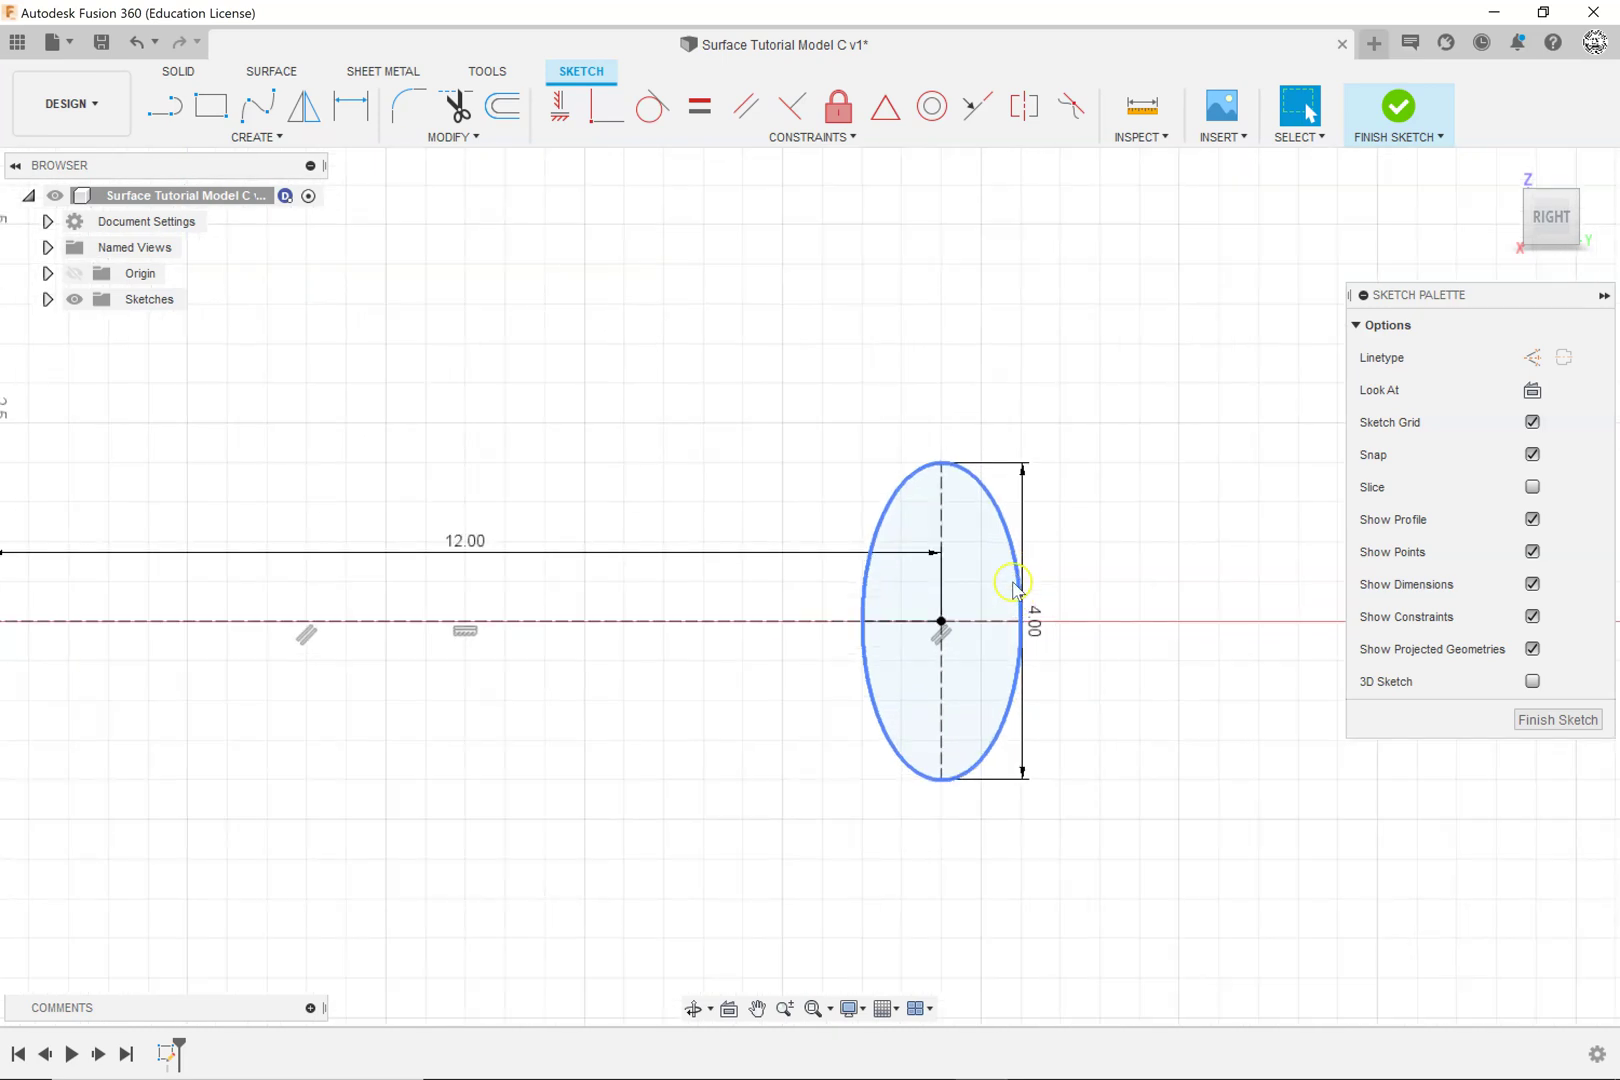
left_click(355, 103)
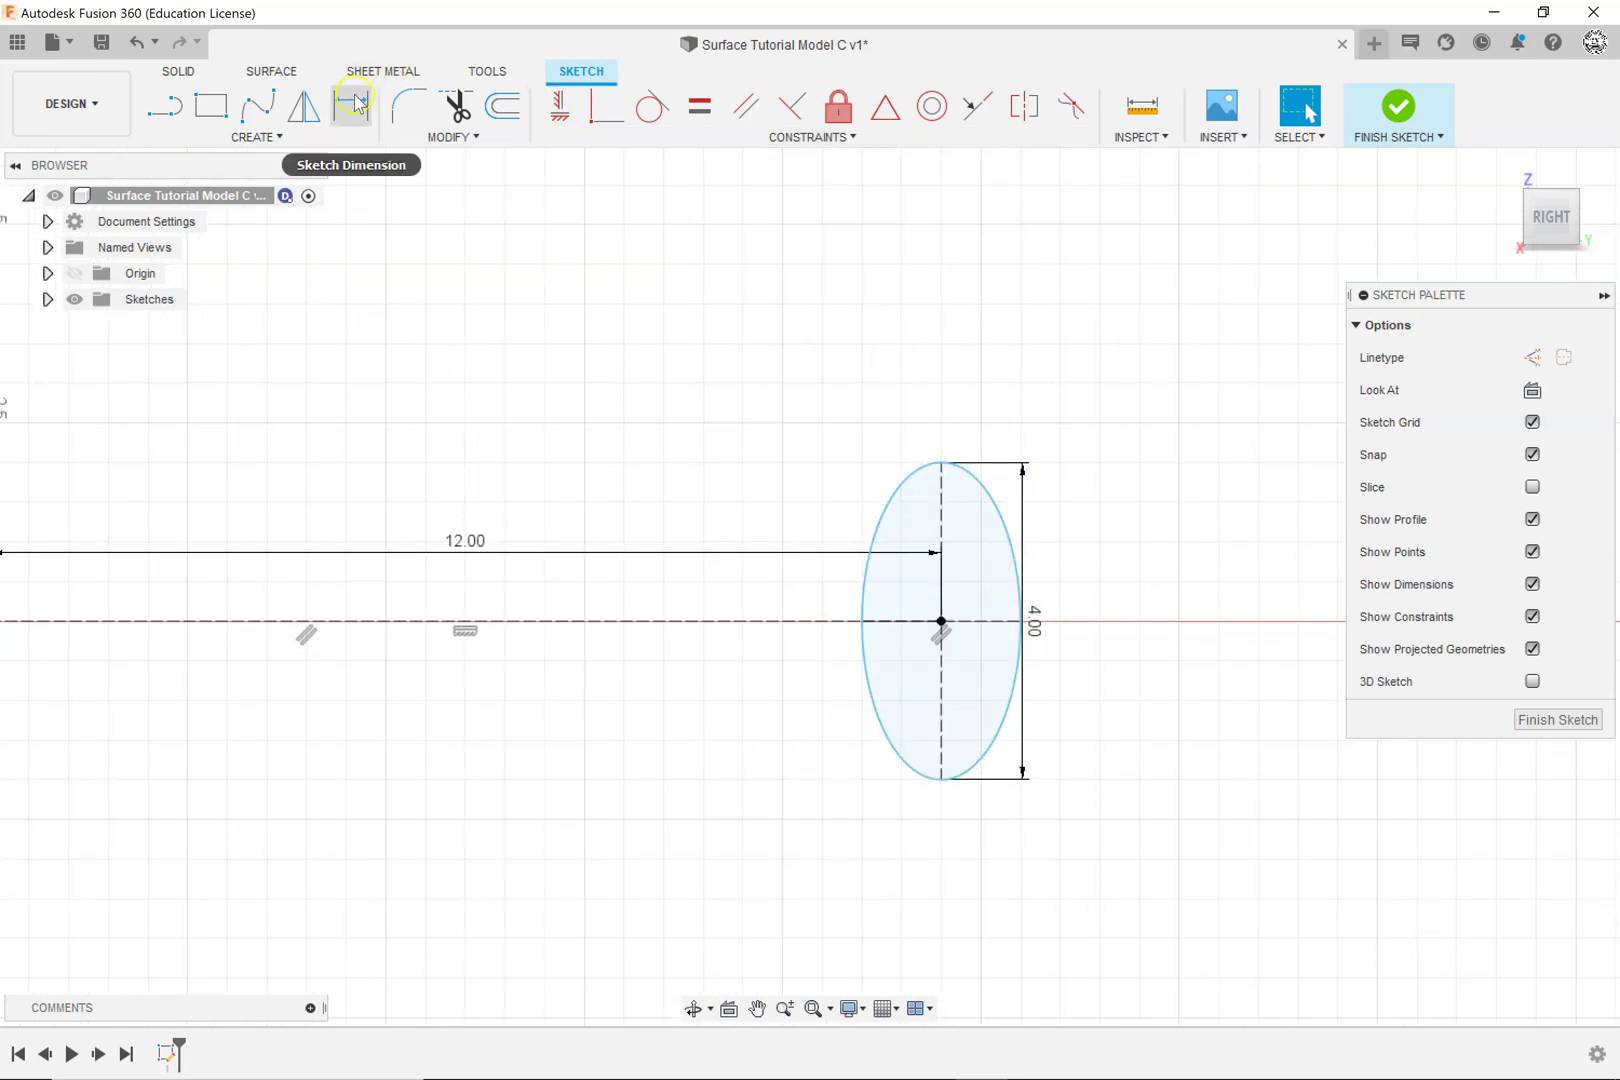
left_click(862, 623)
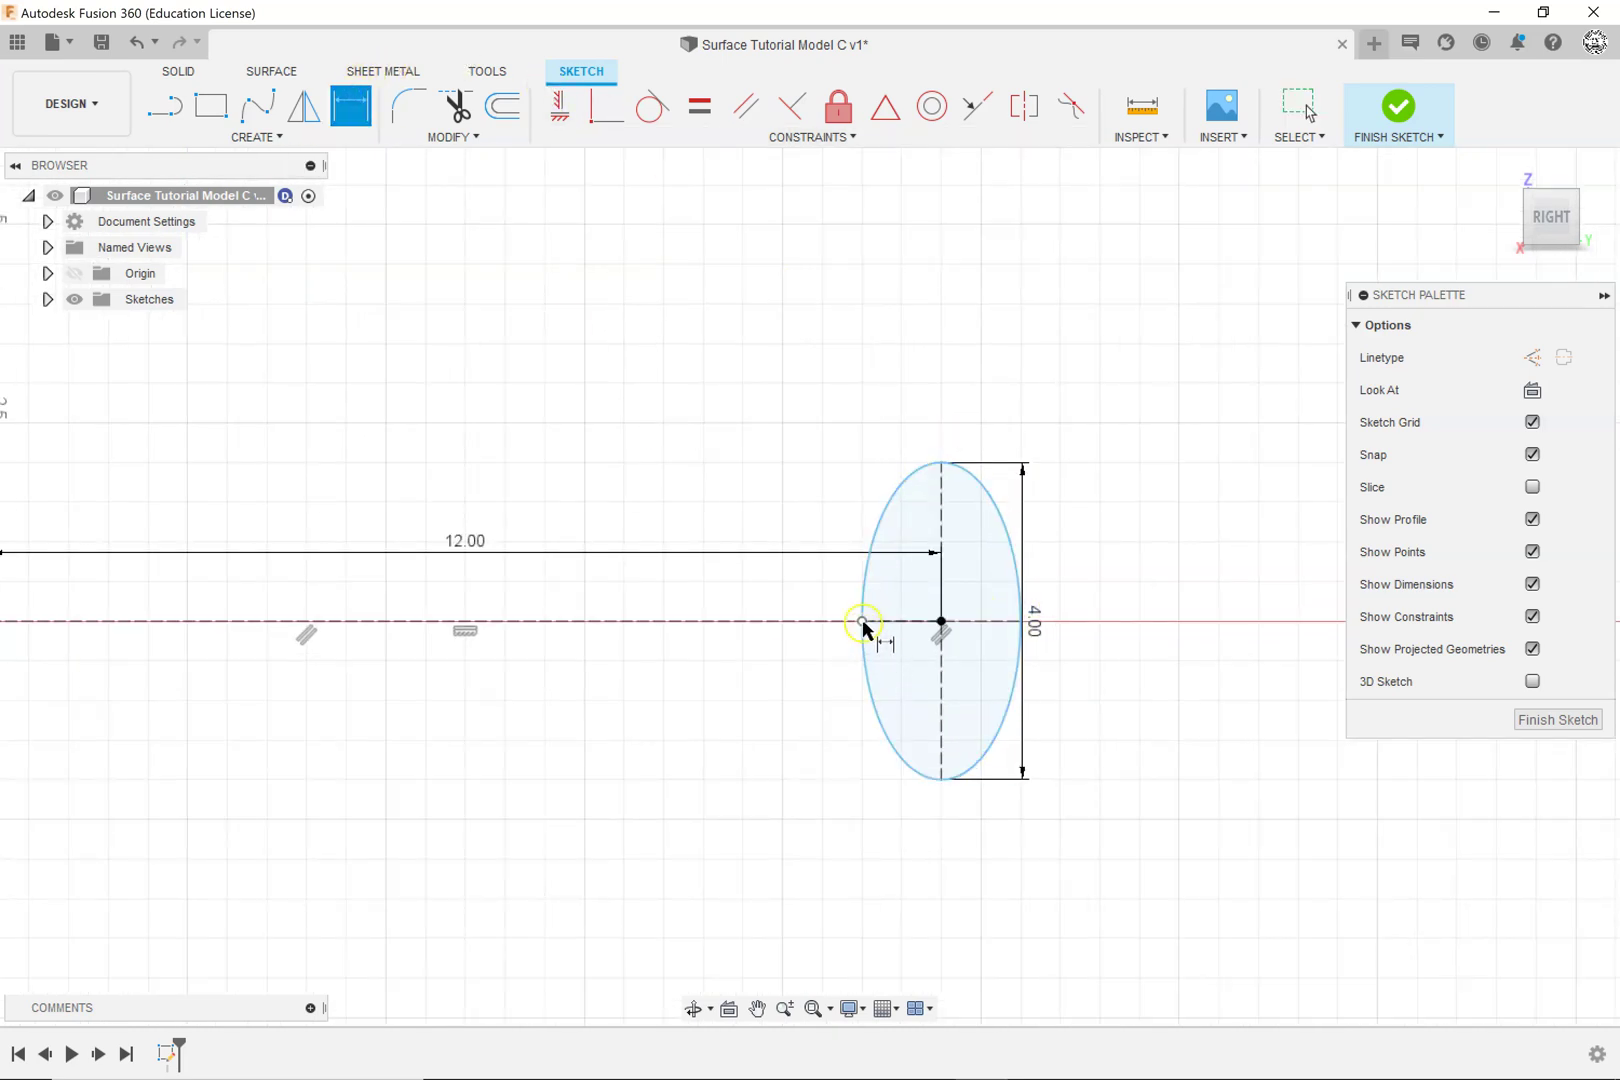
left_click(1018, 621)
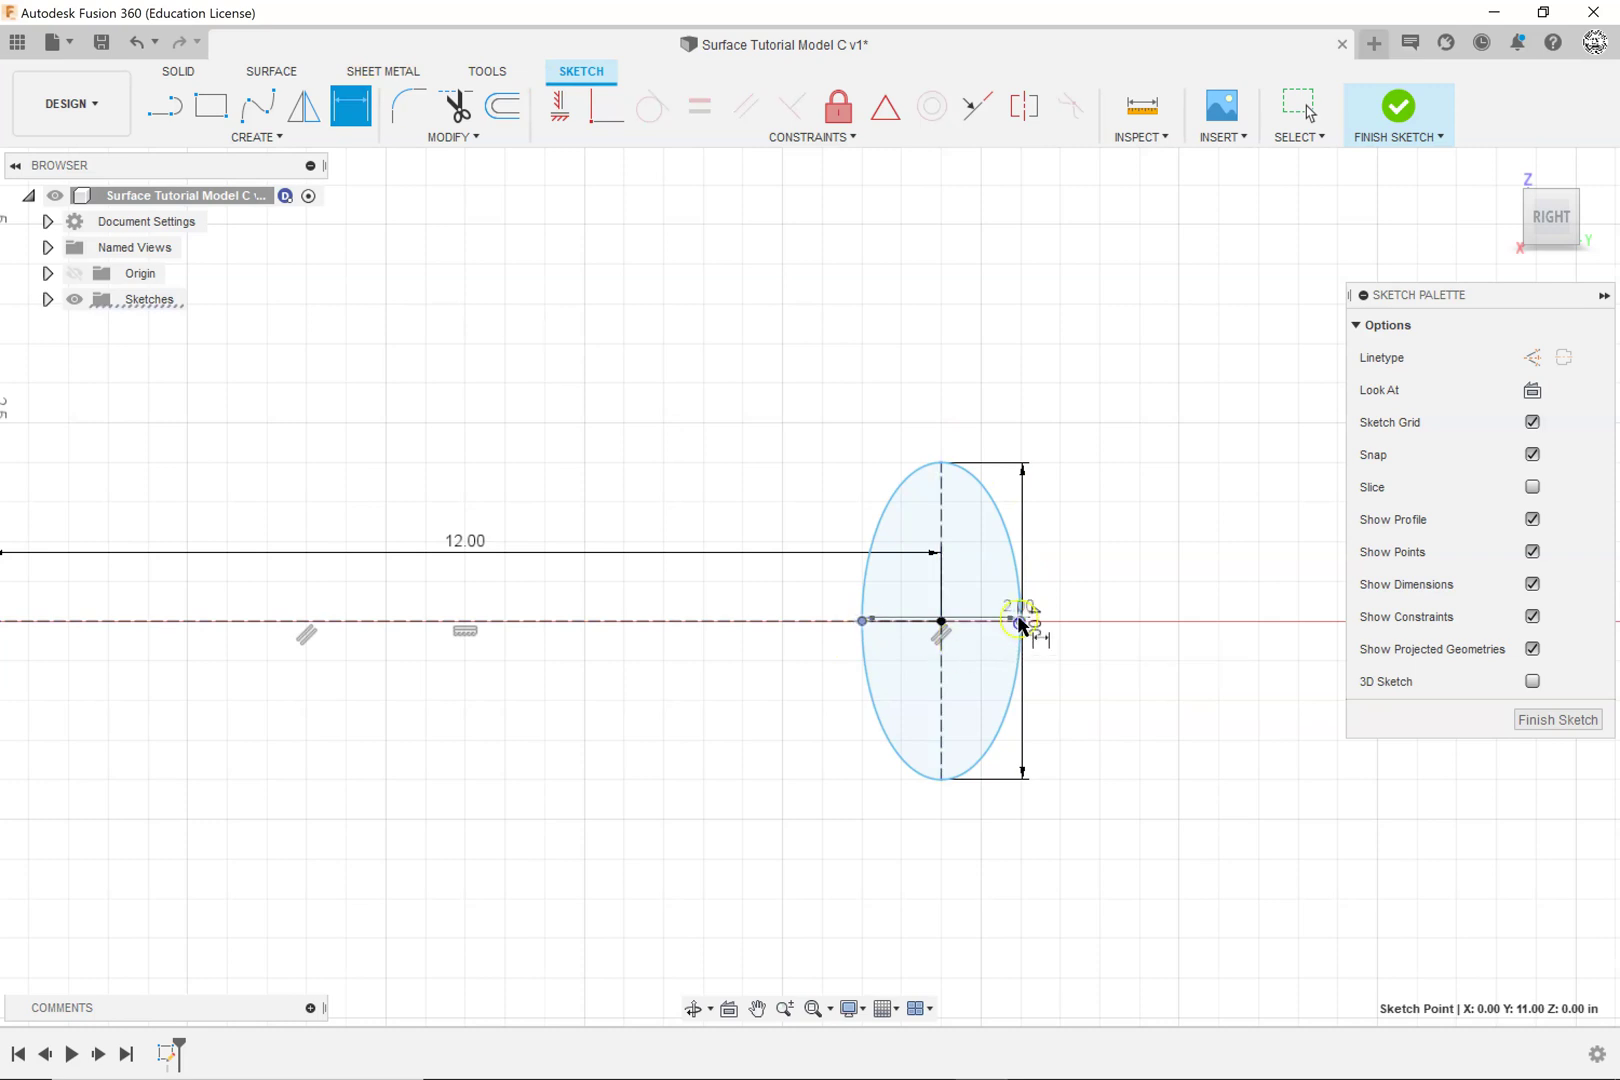
left_click(995, 352)
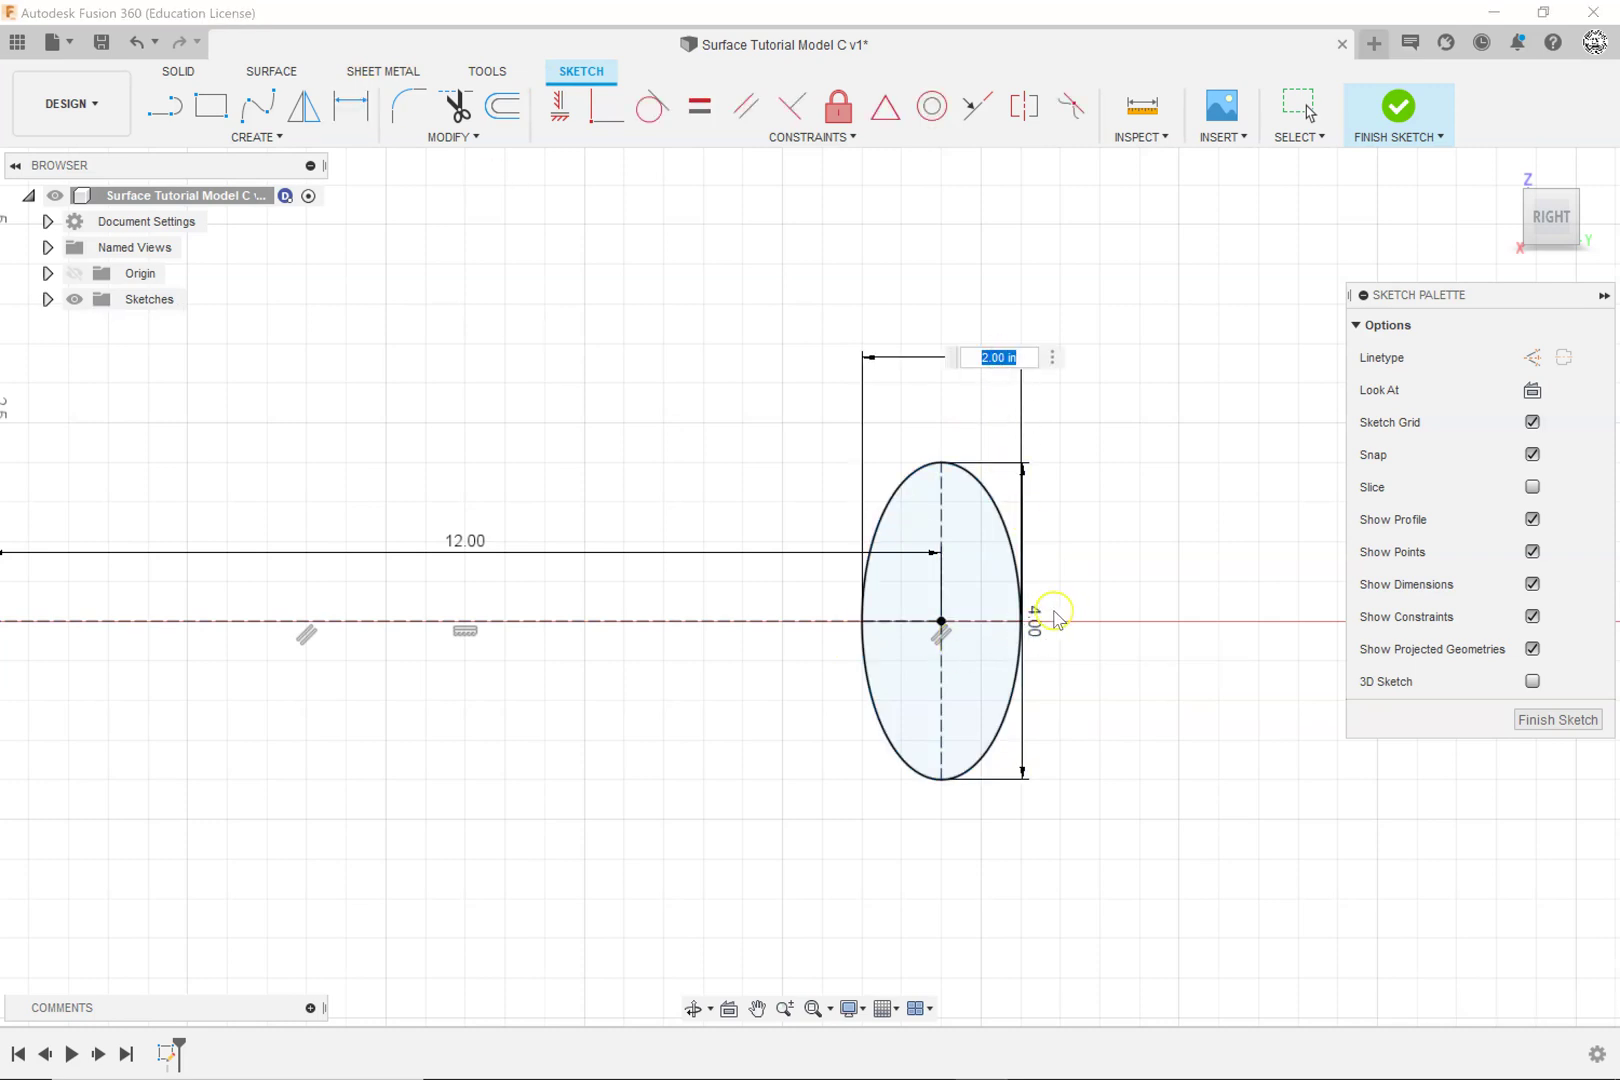
key("Return")
left_click_drag(1036, 630, 1090, 622)
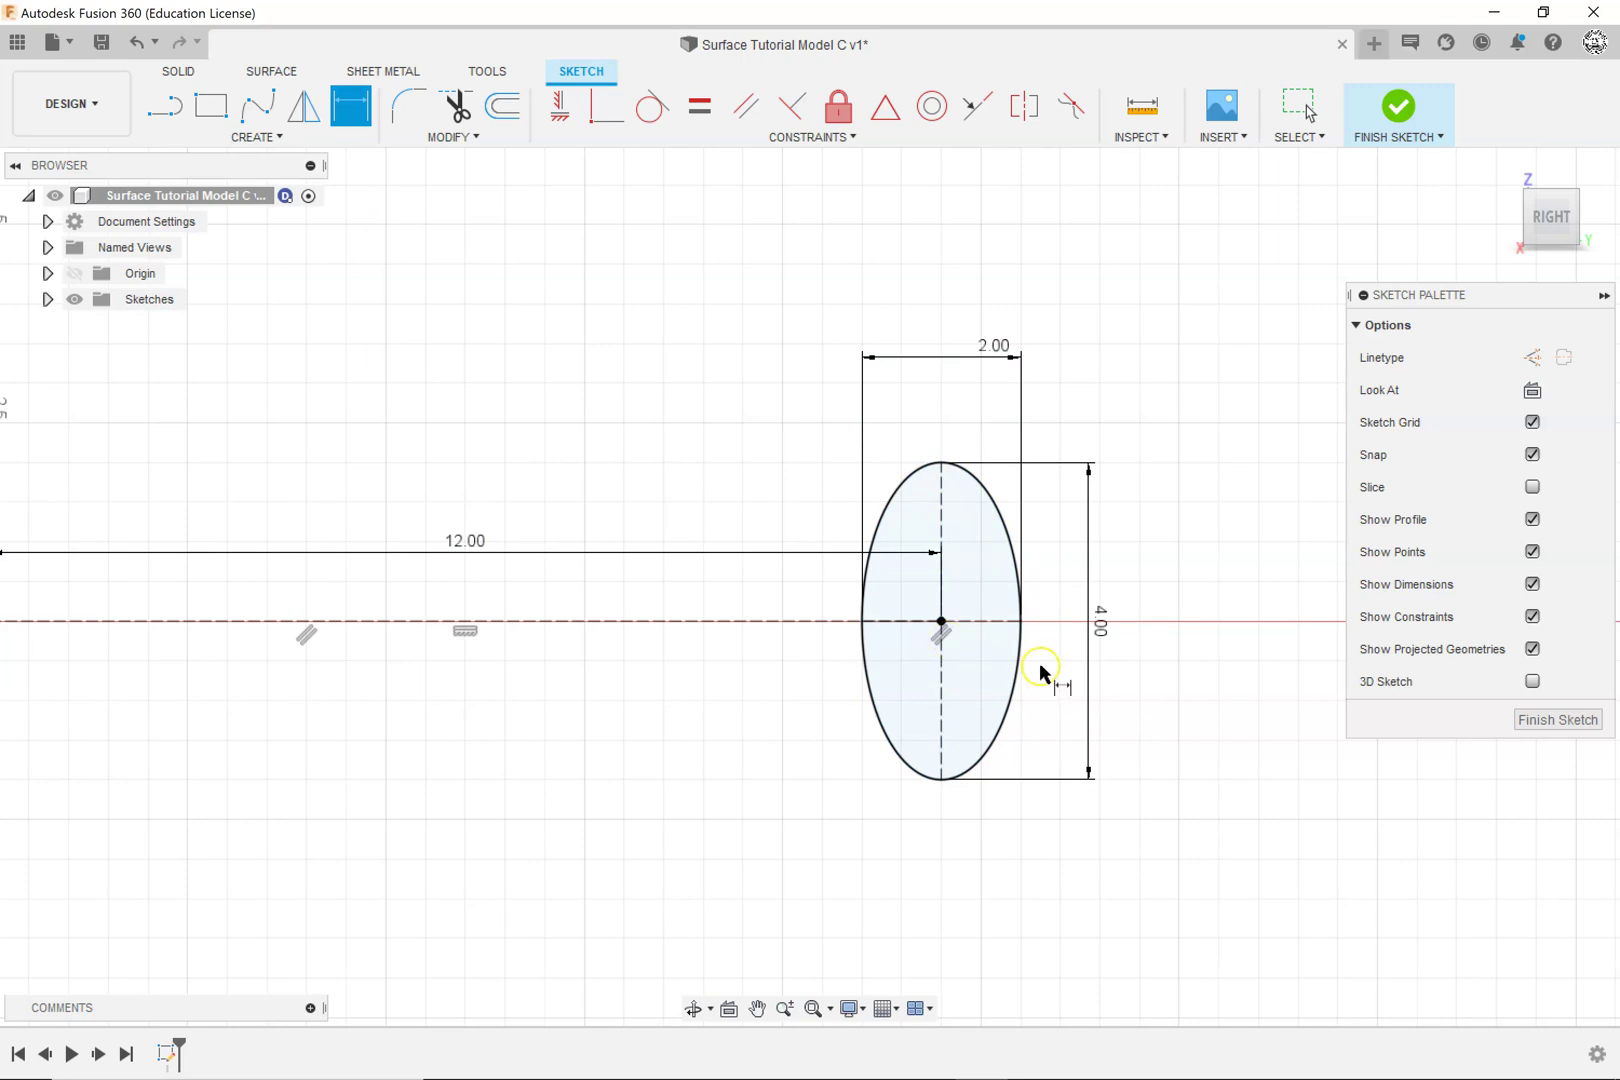
key("Escape")
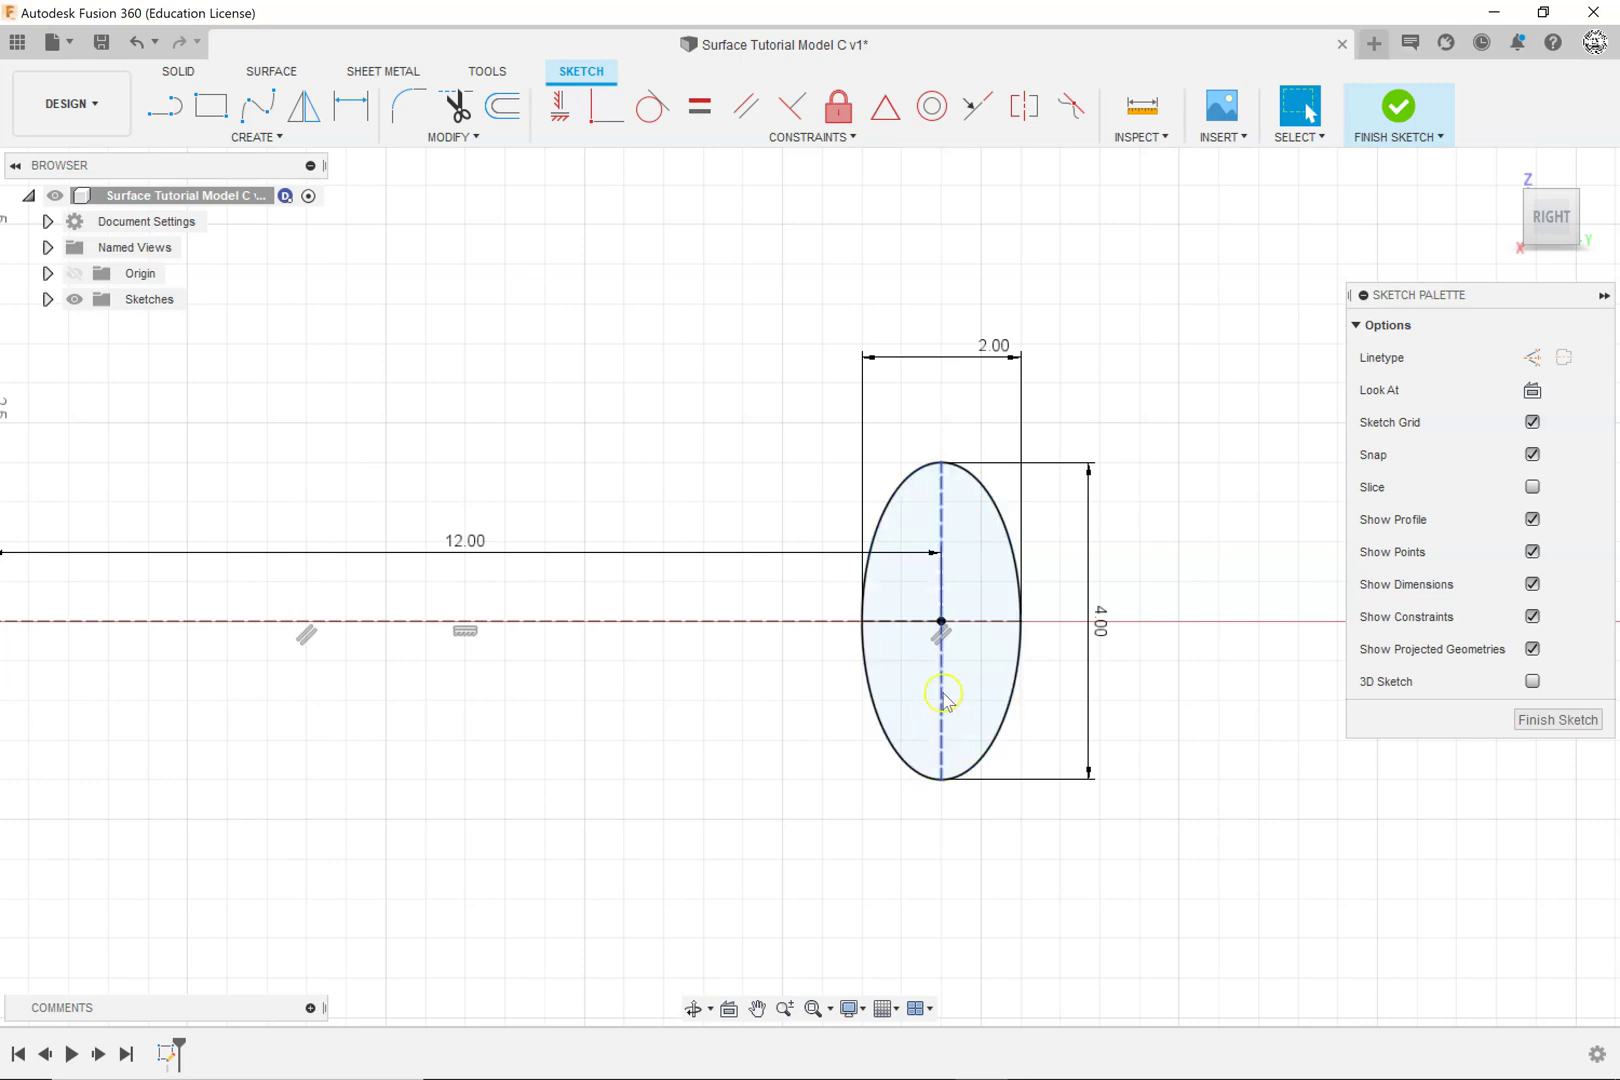
Step: Draw two lines from the ellipse's centre, one to its inner quadrant point and one to its lowest point
left_click(172, 112)
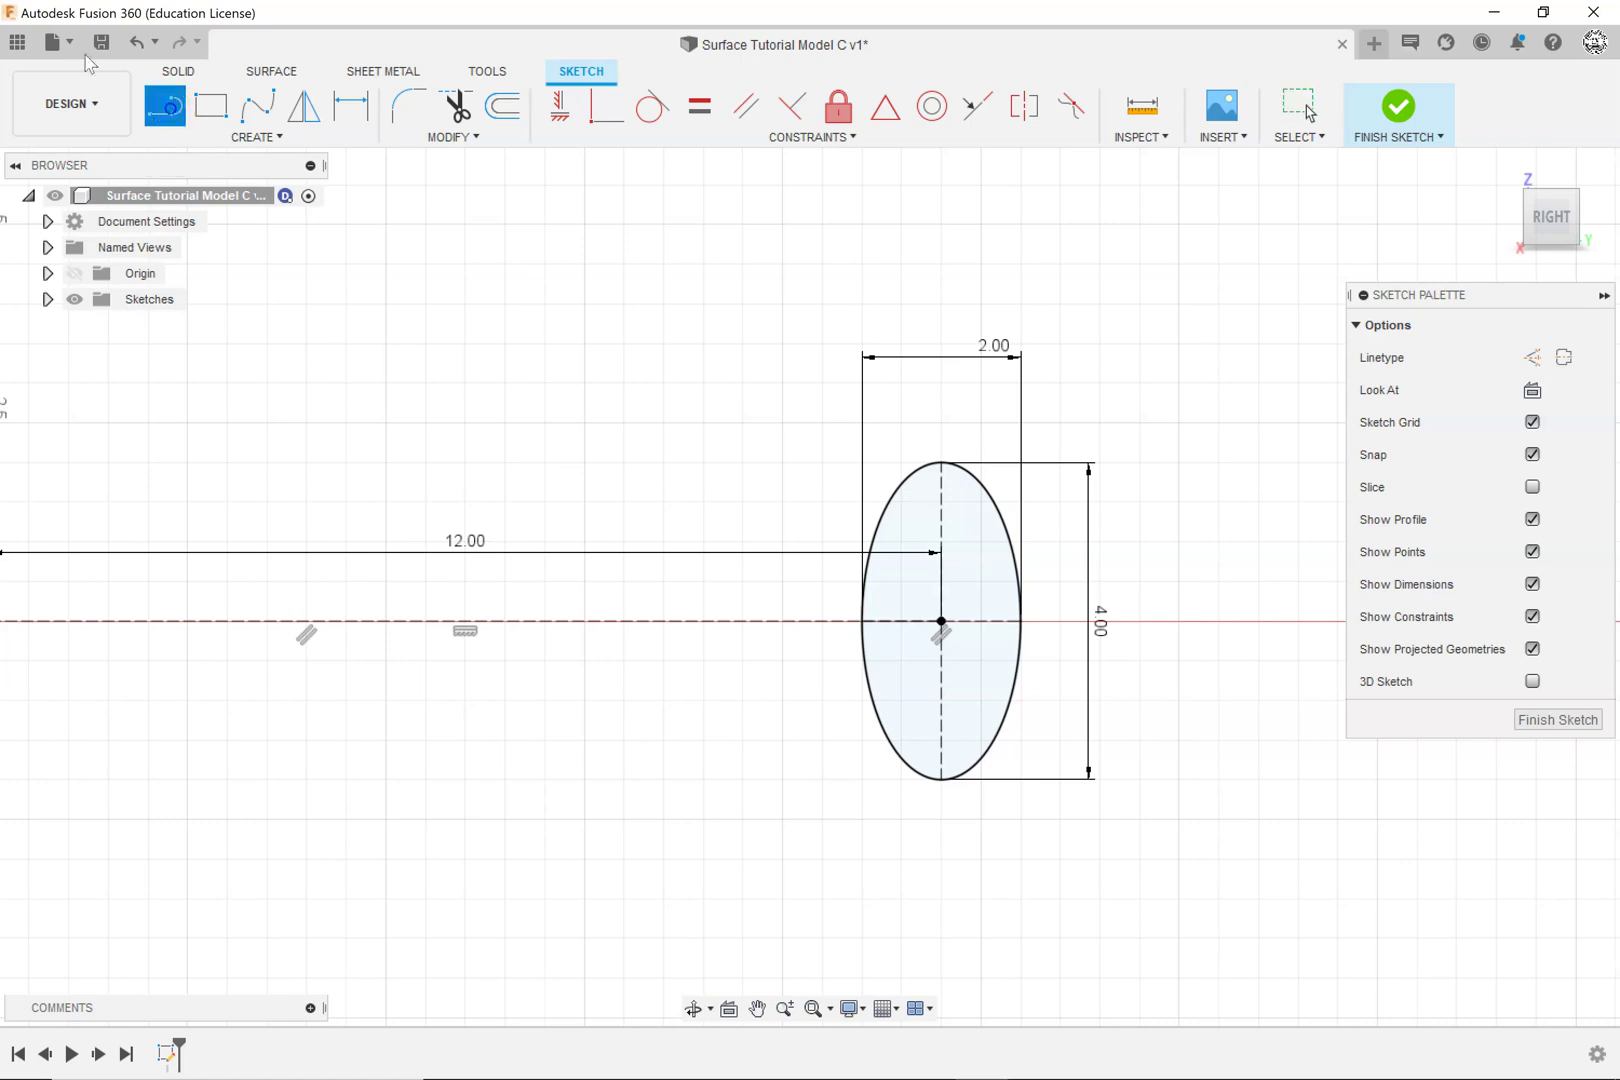
left_click(940, 622)
left_click(866, 622)
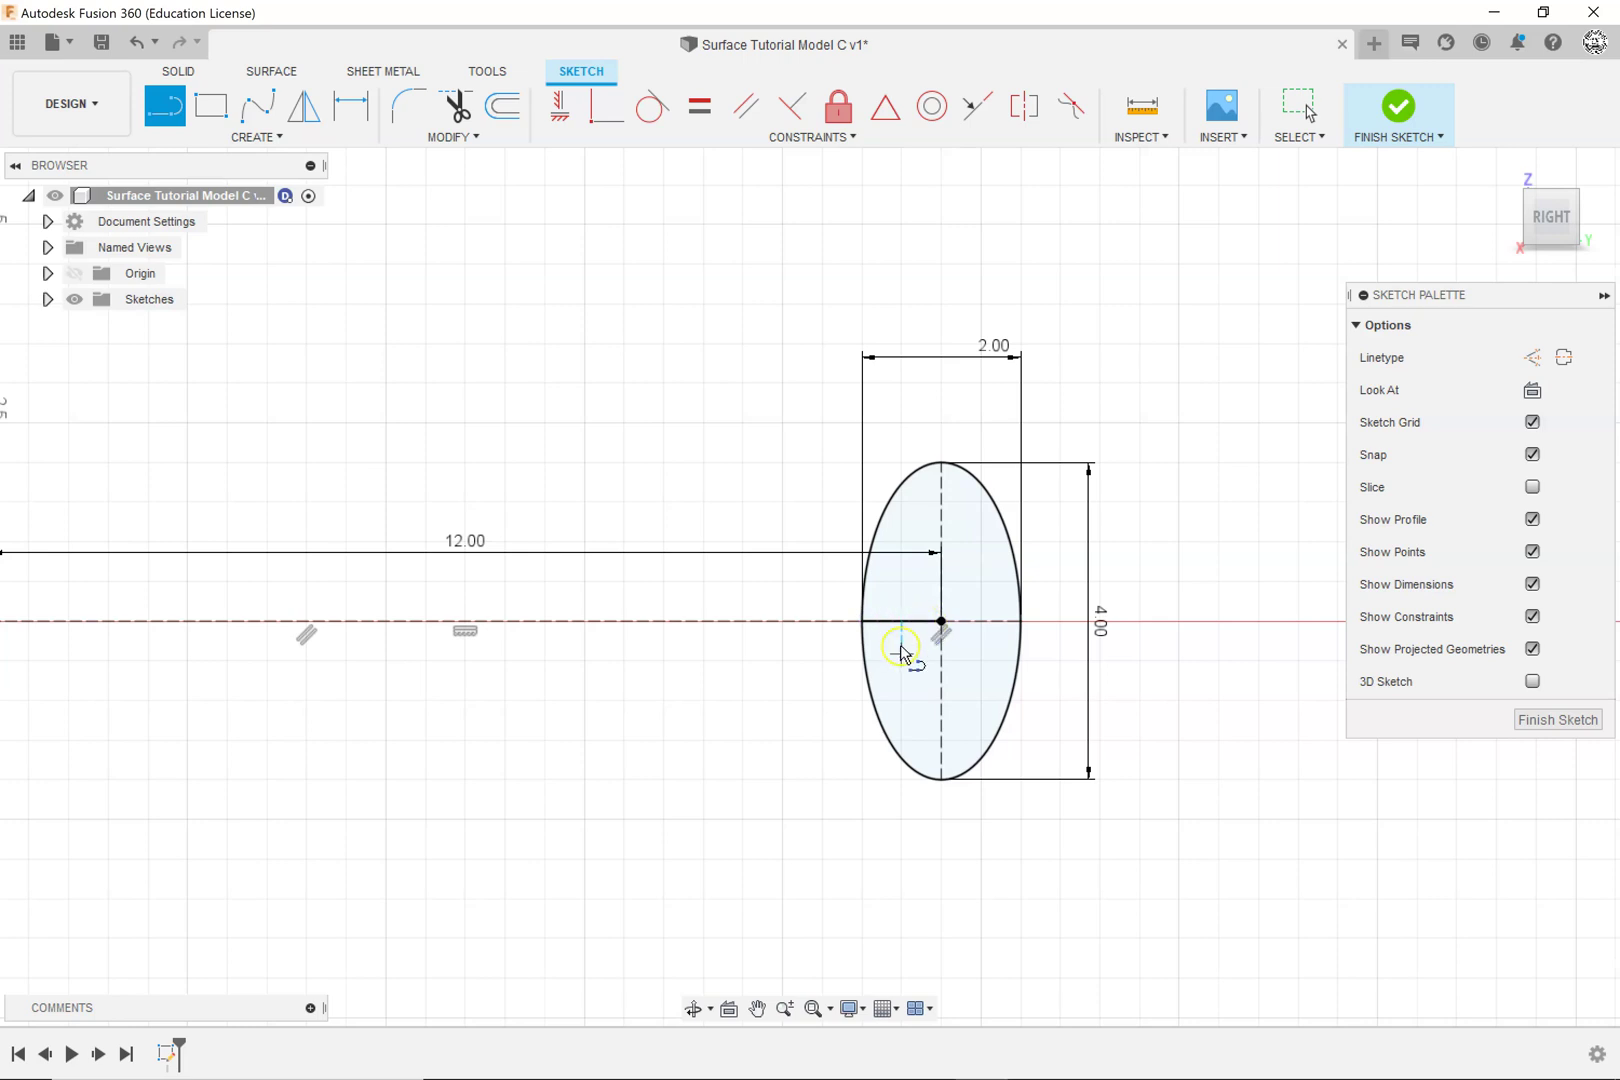
left_click(940, 622)
left_click(940, 779)
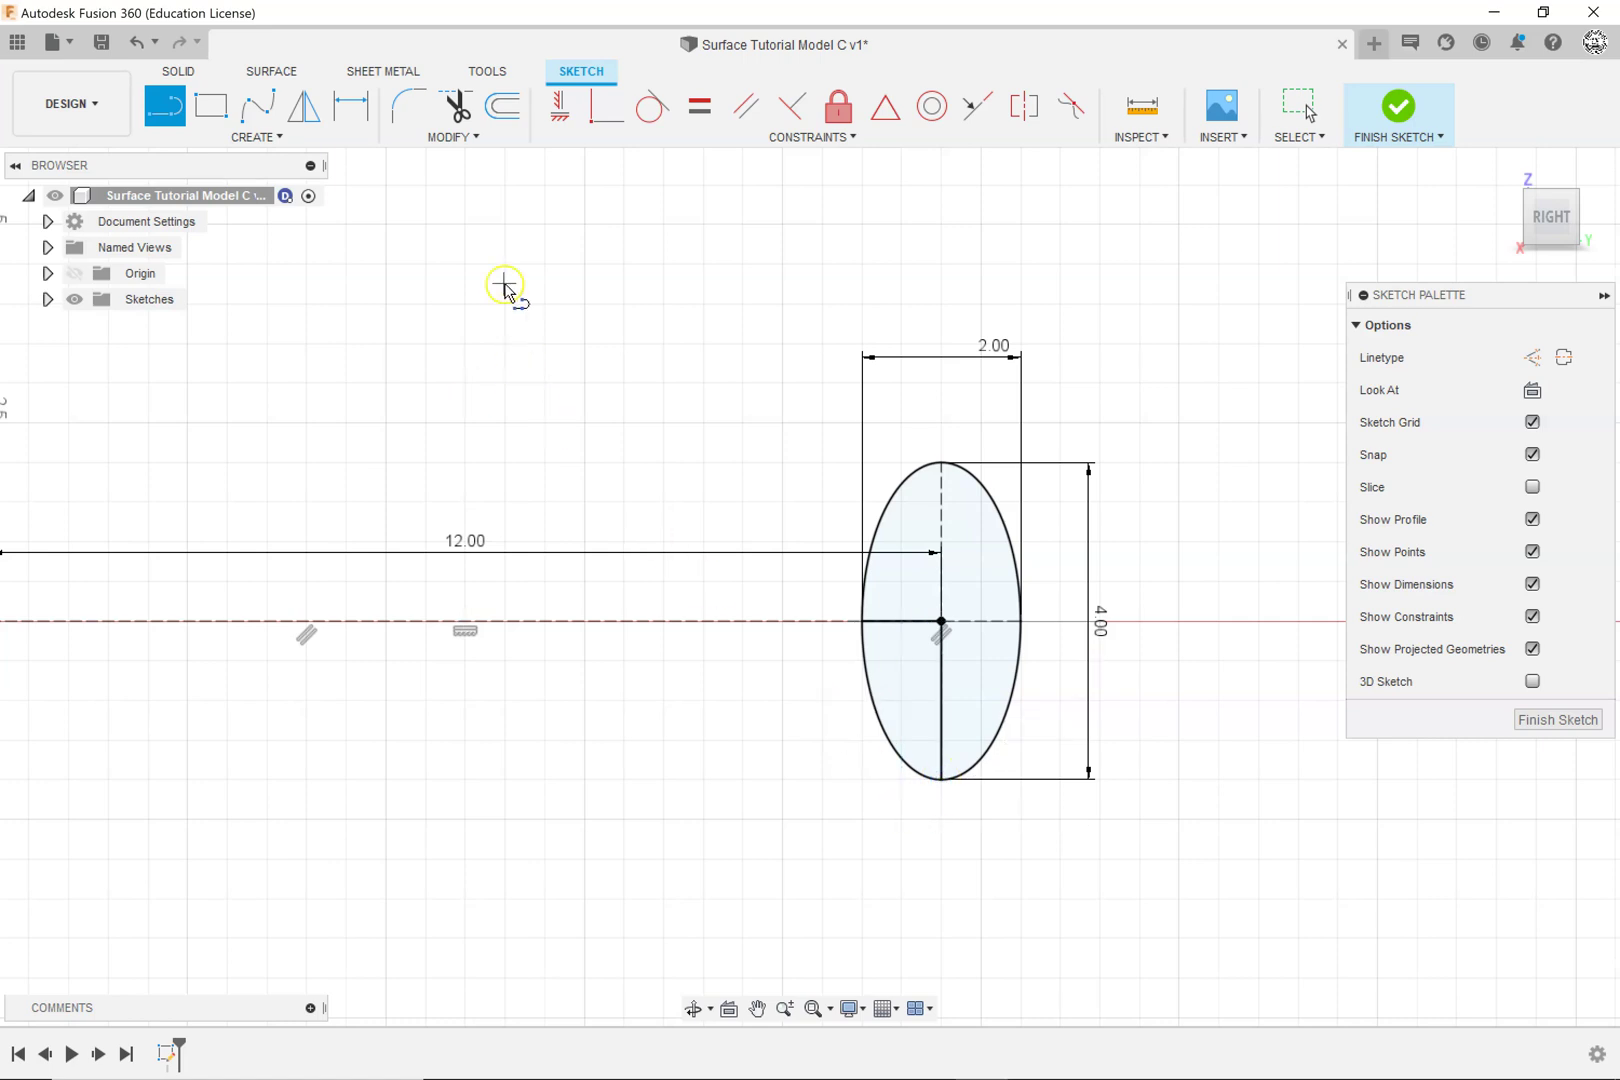
Step: Trim away the ellipse's lower inner quarter and the two centre lines, and finish the sketch
left_click(456, 108)
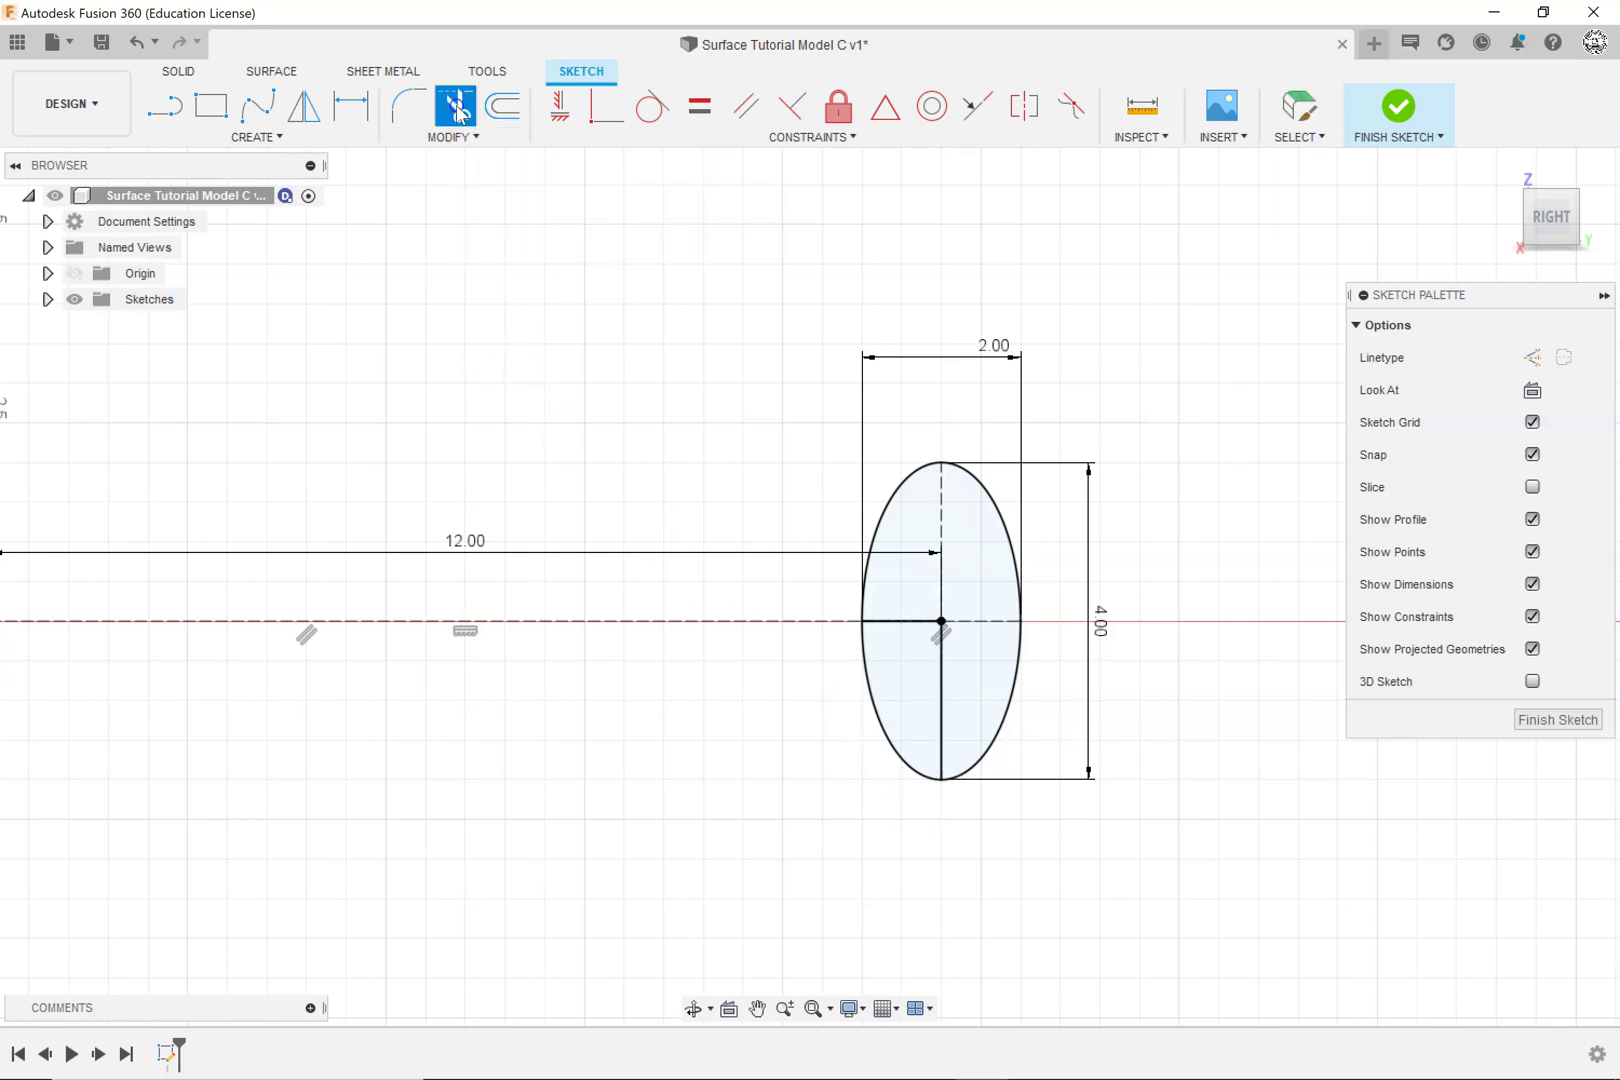
left_click(887, 746)
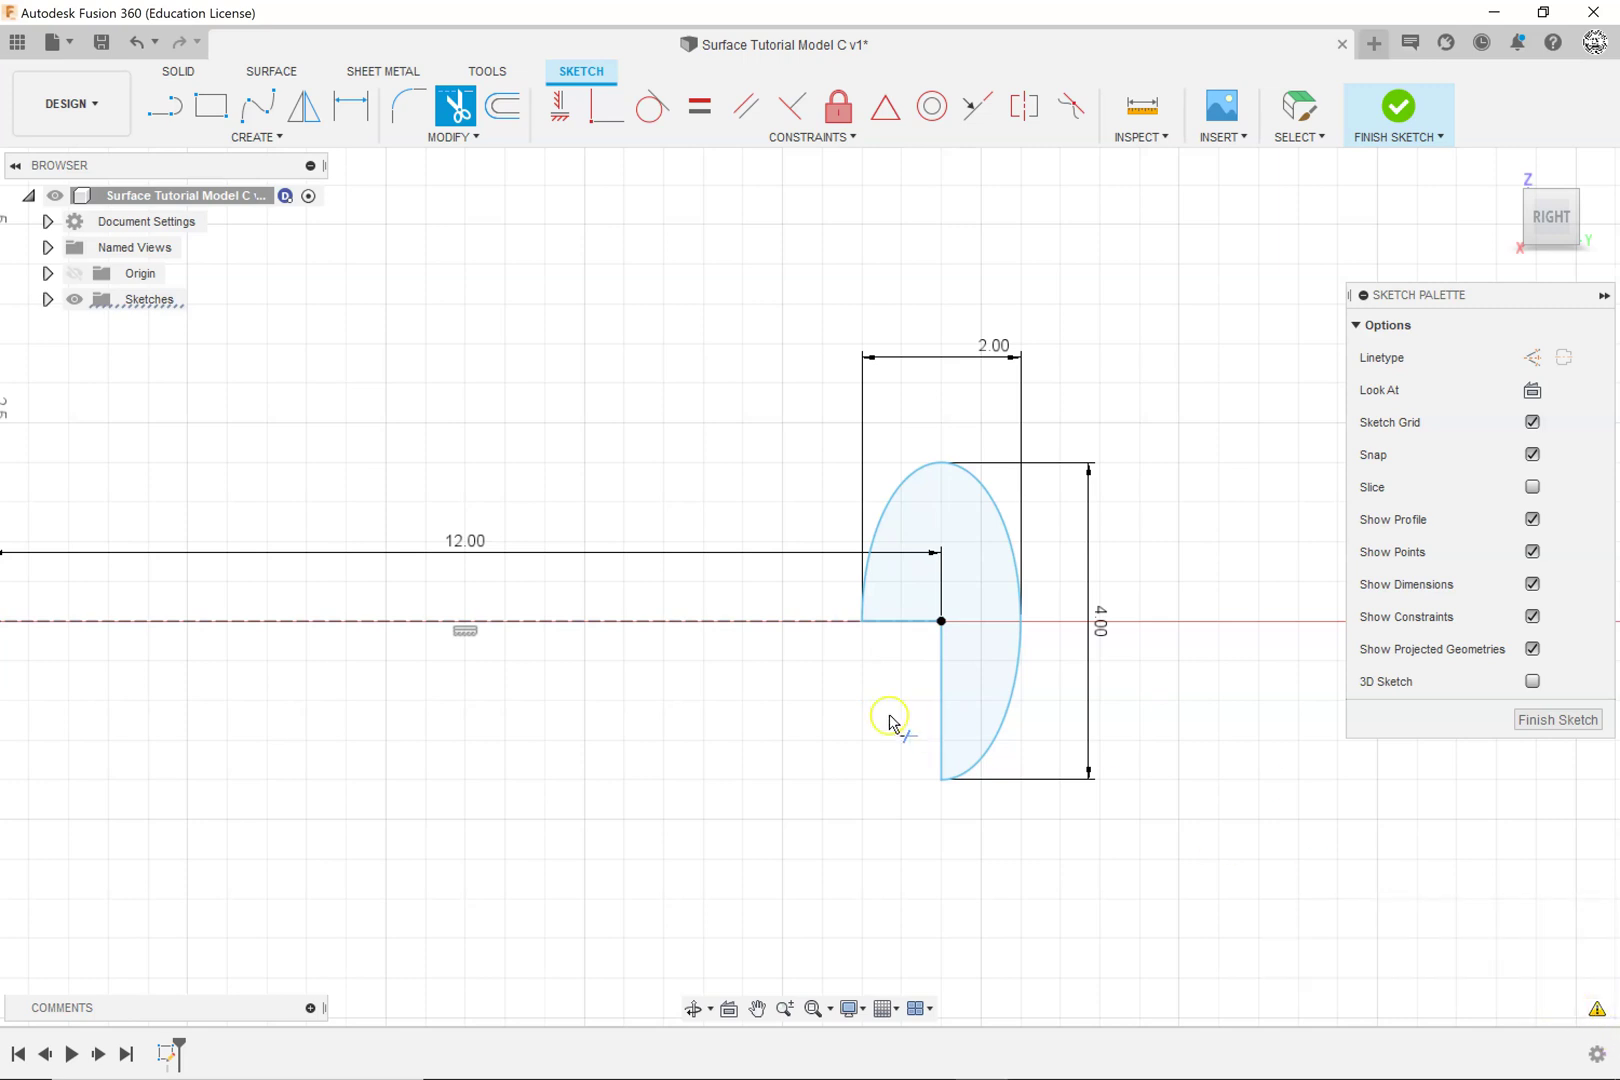
left_click(941, 692)
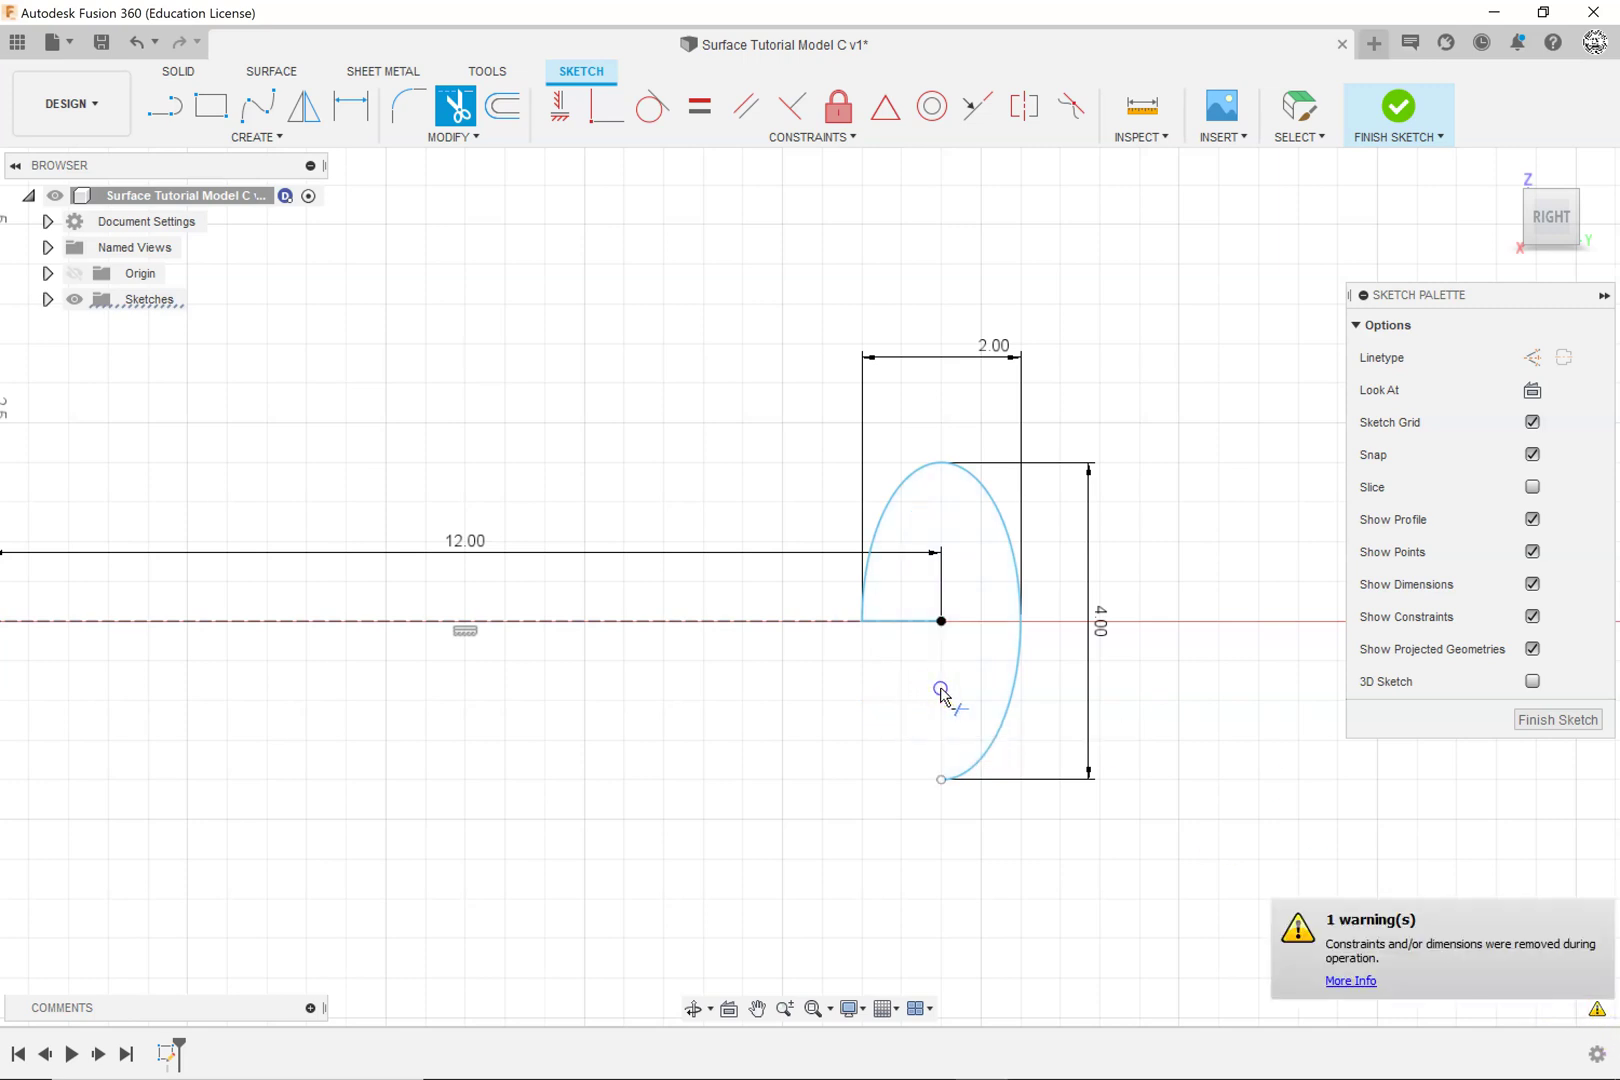
left_click(911, 627)
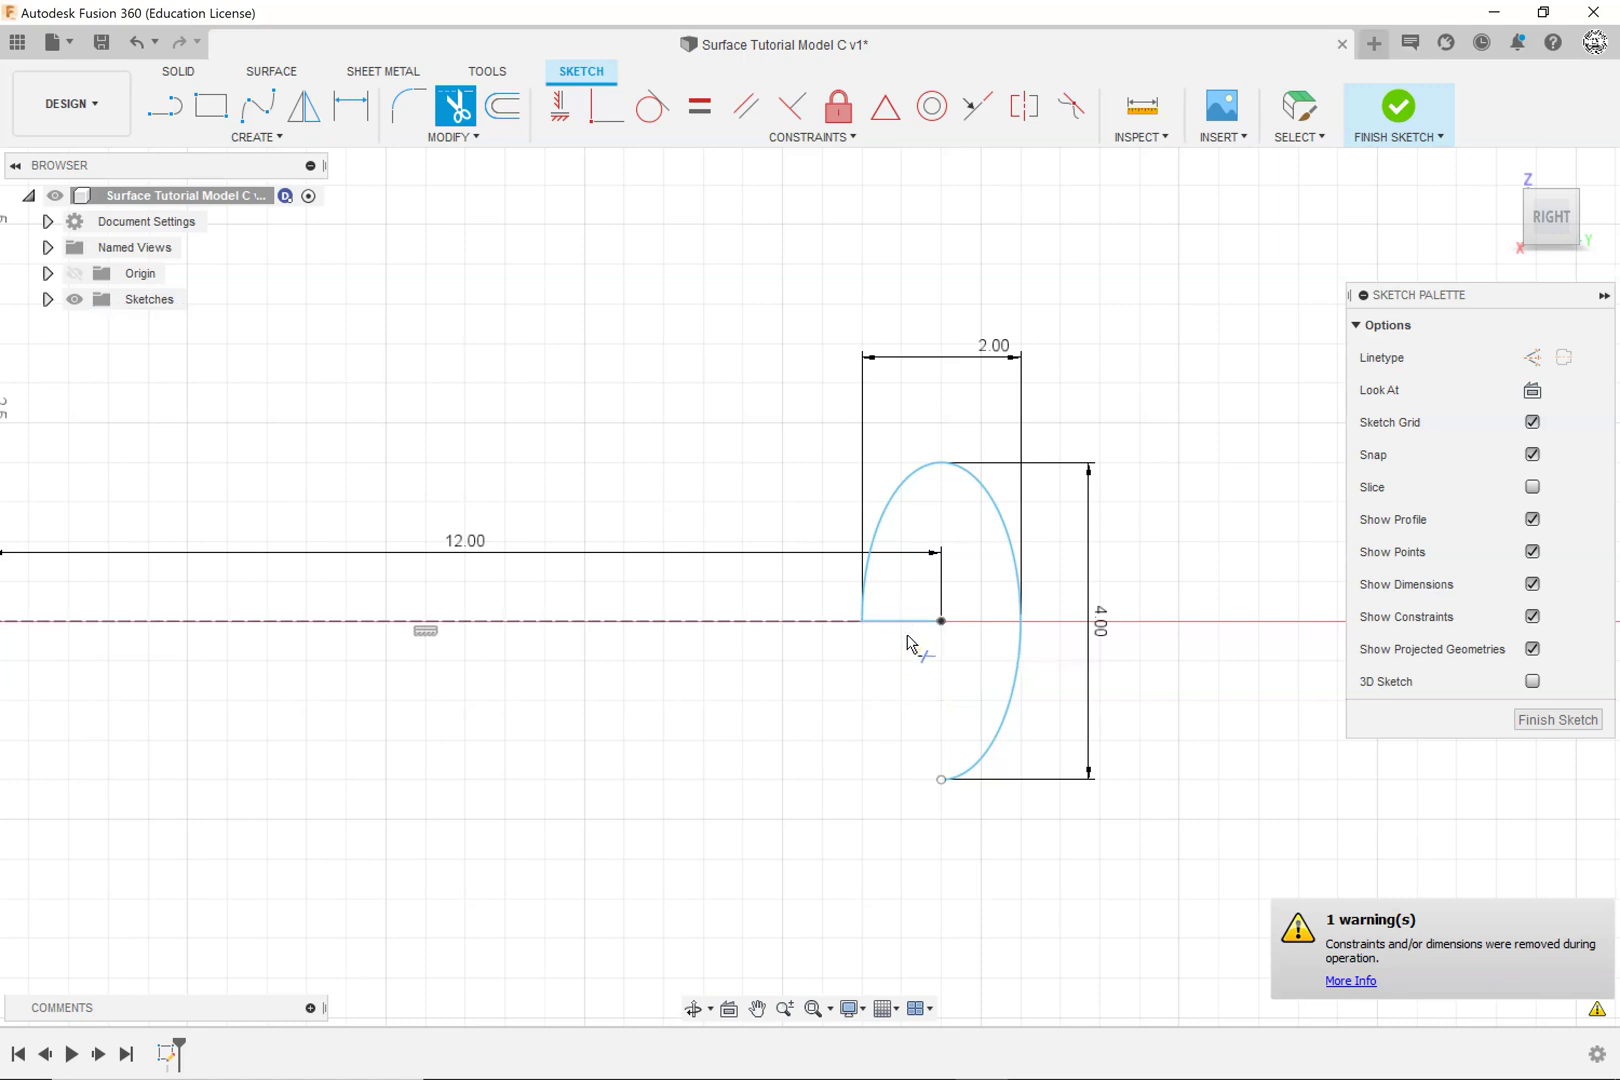
left_click(910, 626)
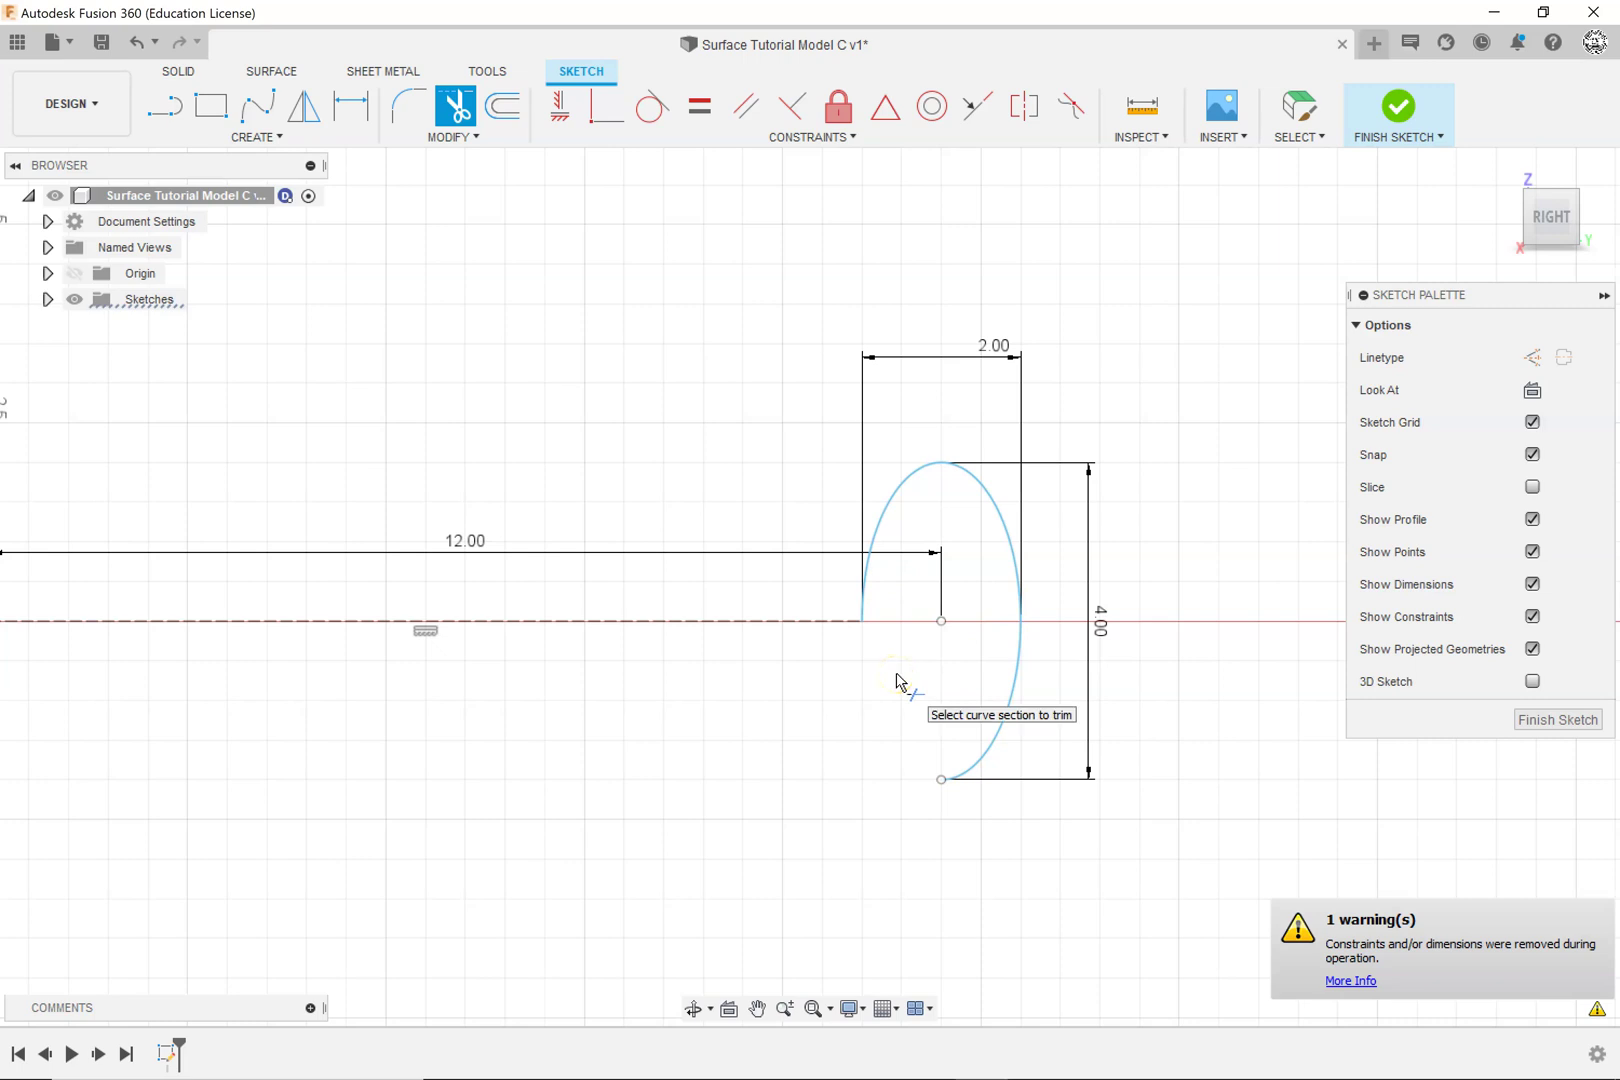
left_click(885, 729)
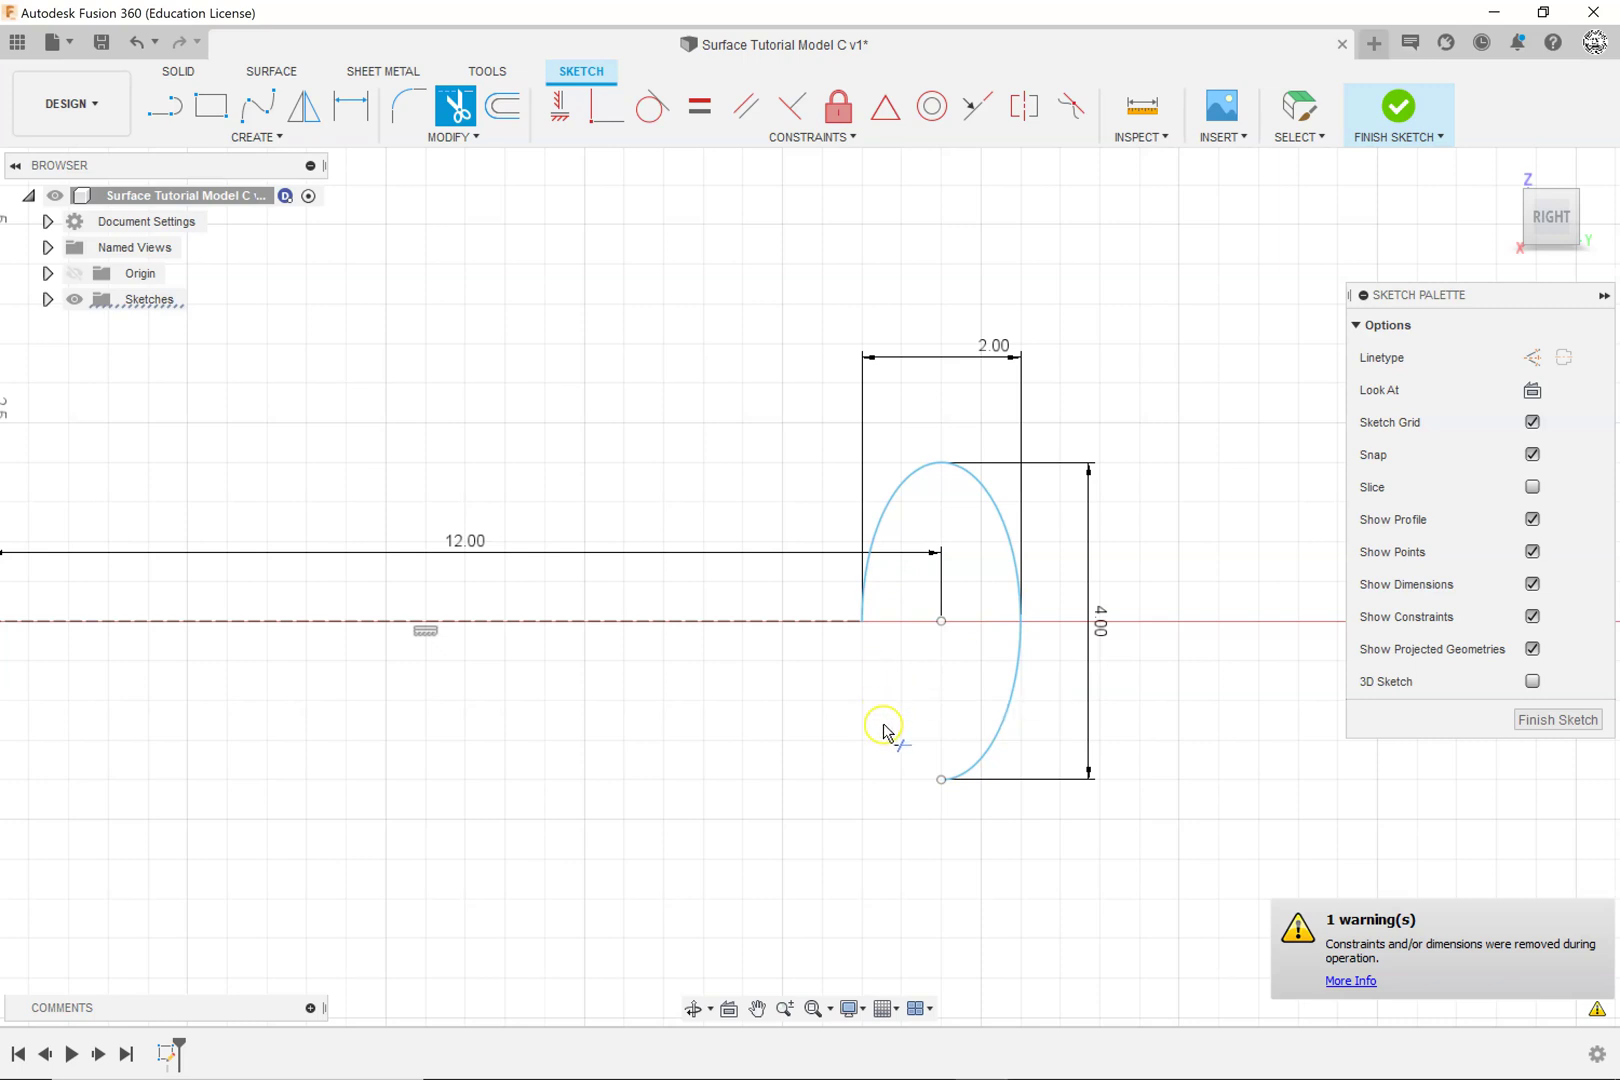
scroll(884, 732, "down", 3)
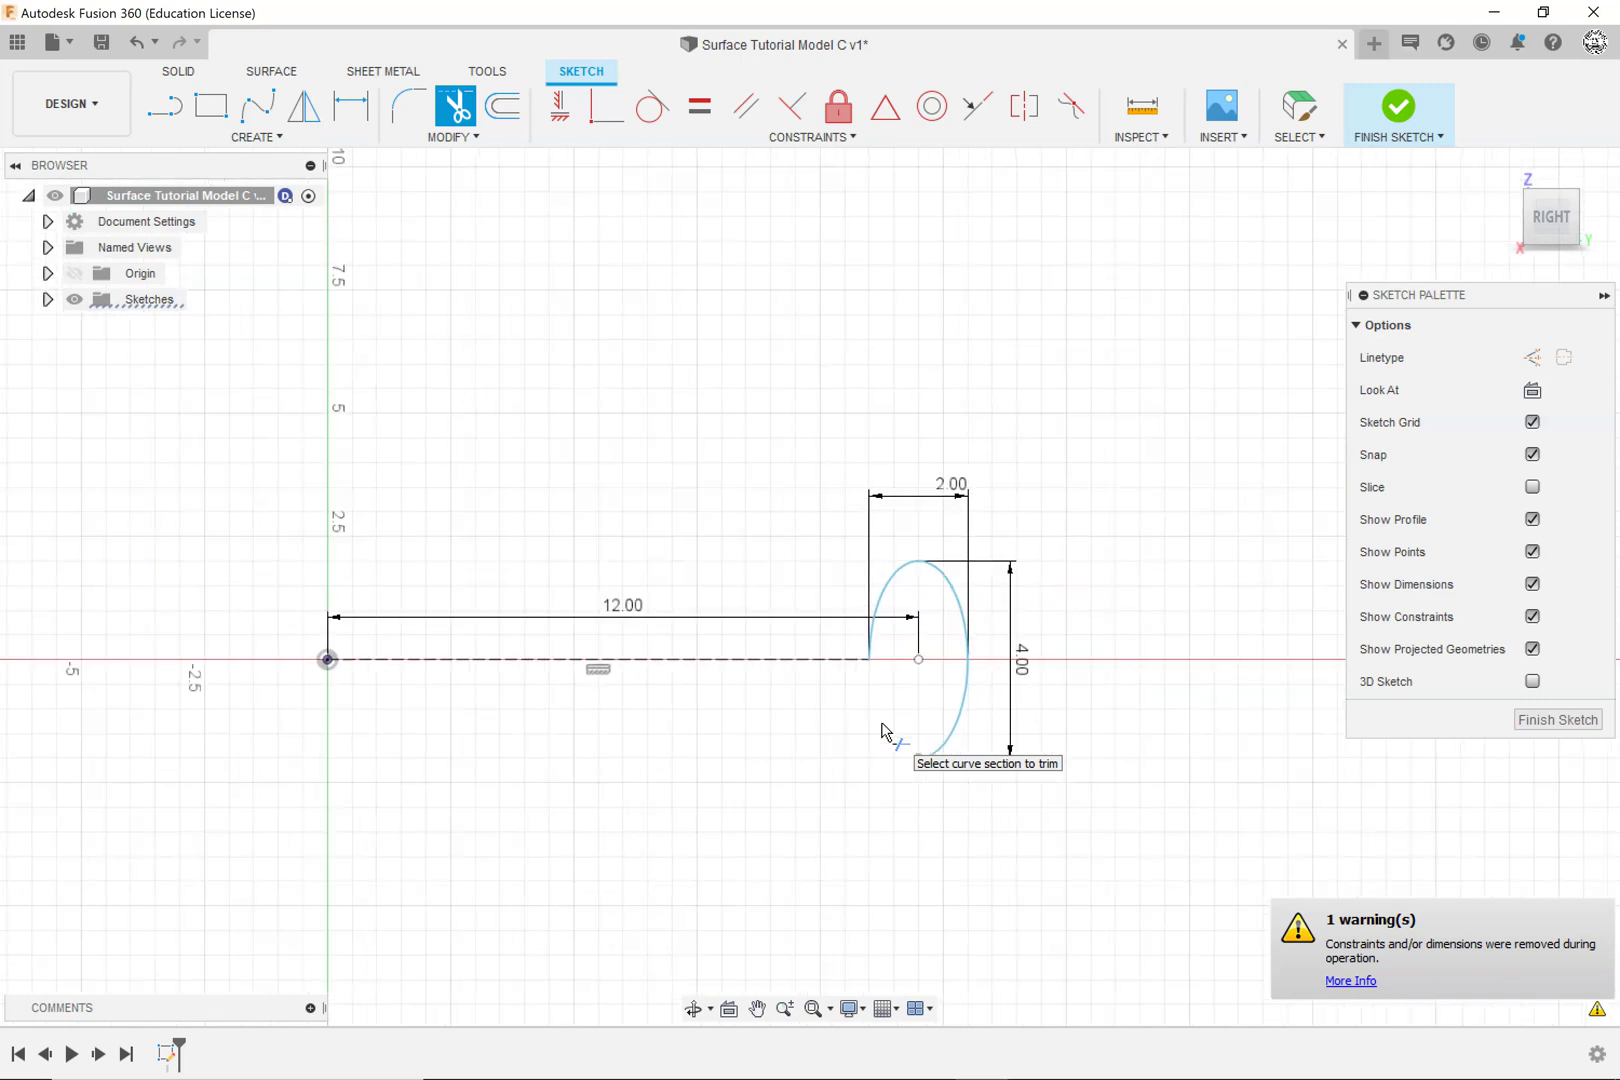
left_click(1519, 213)
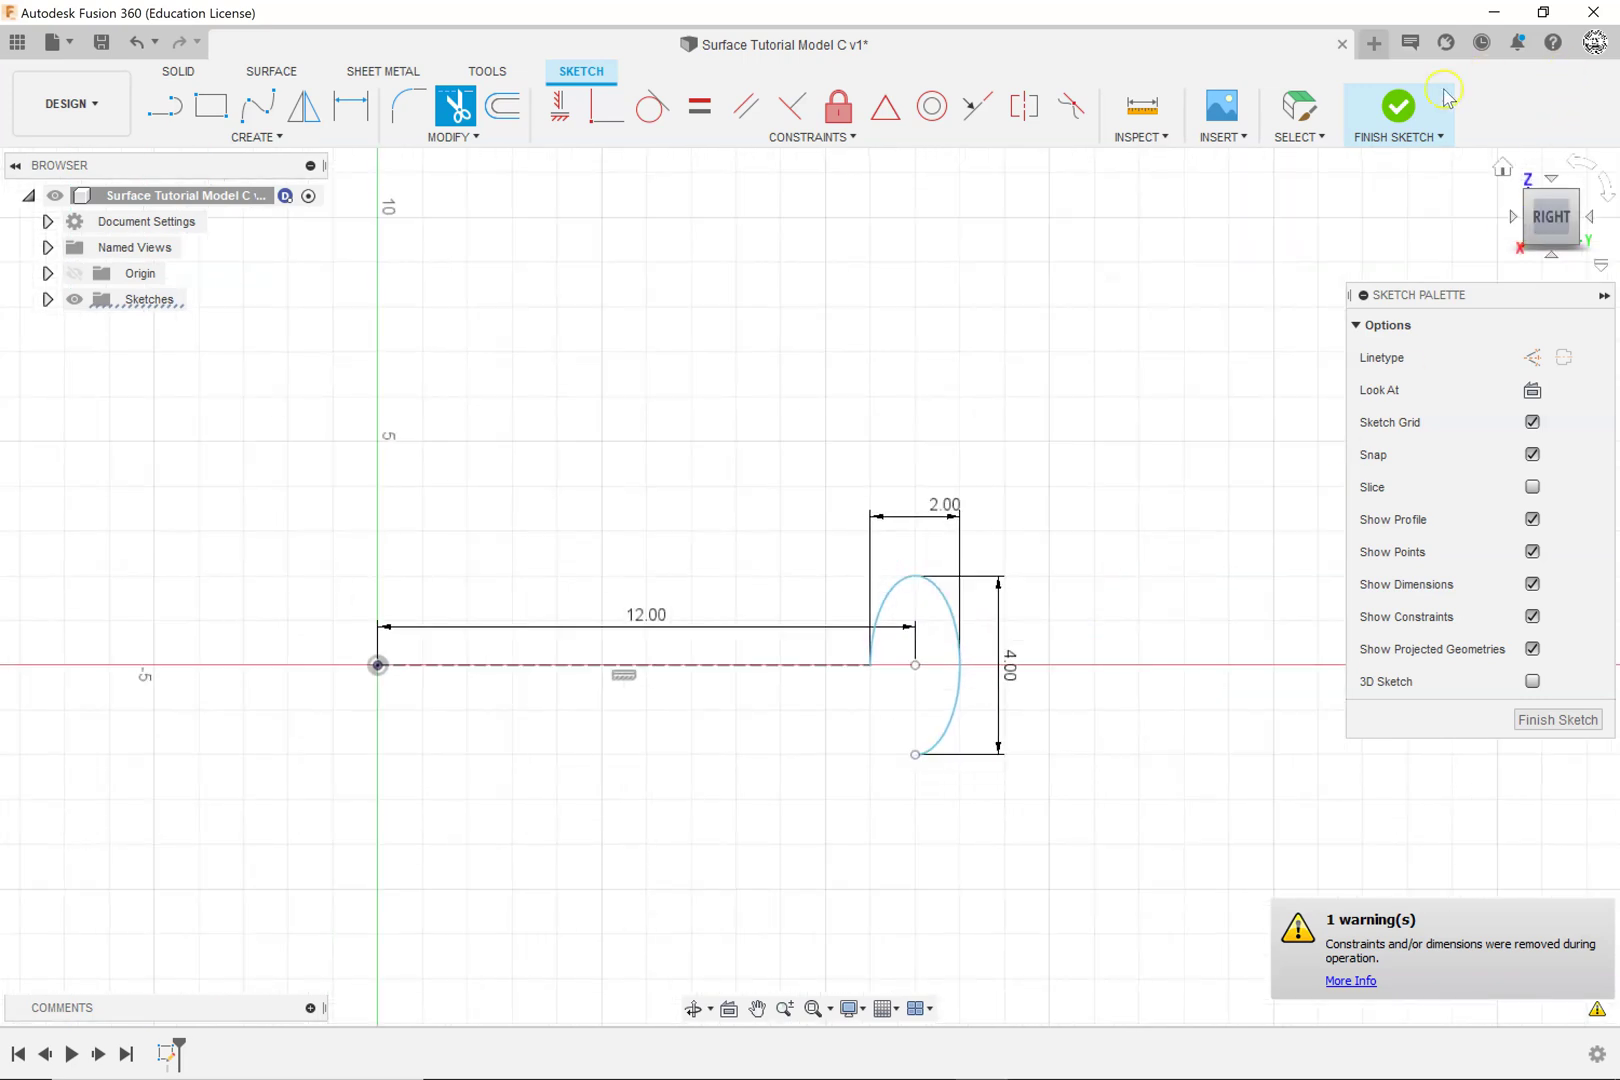
left_click(1400, 110)
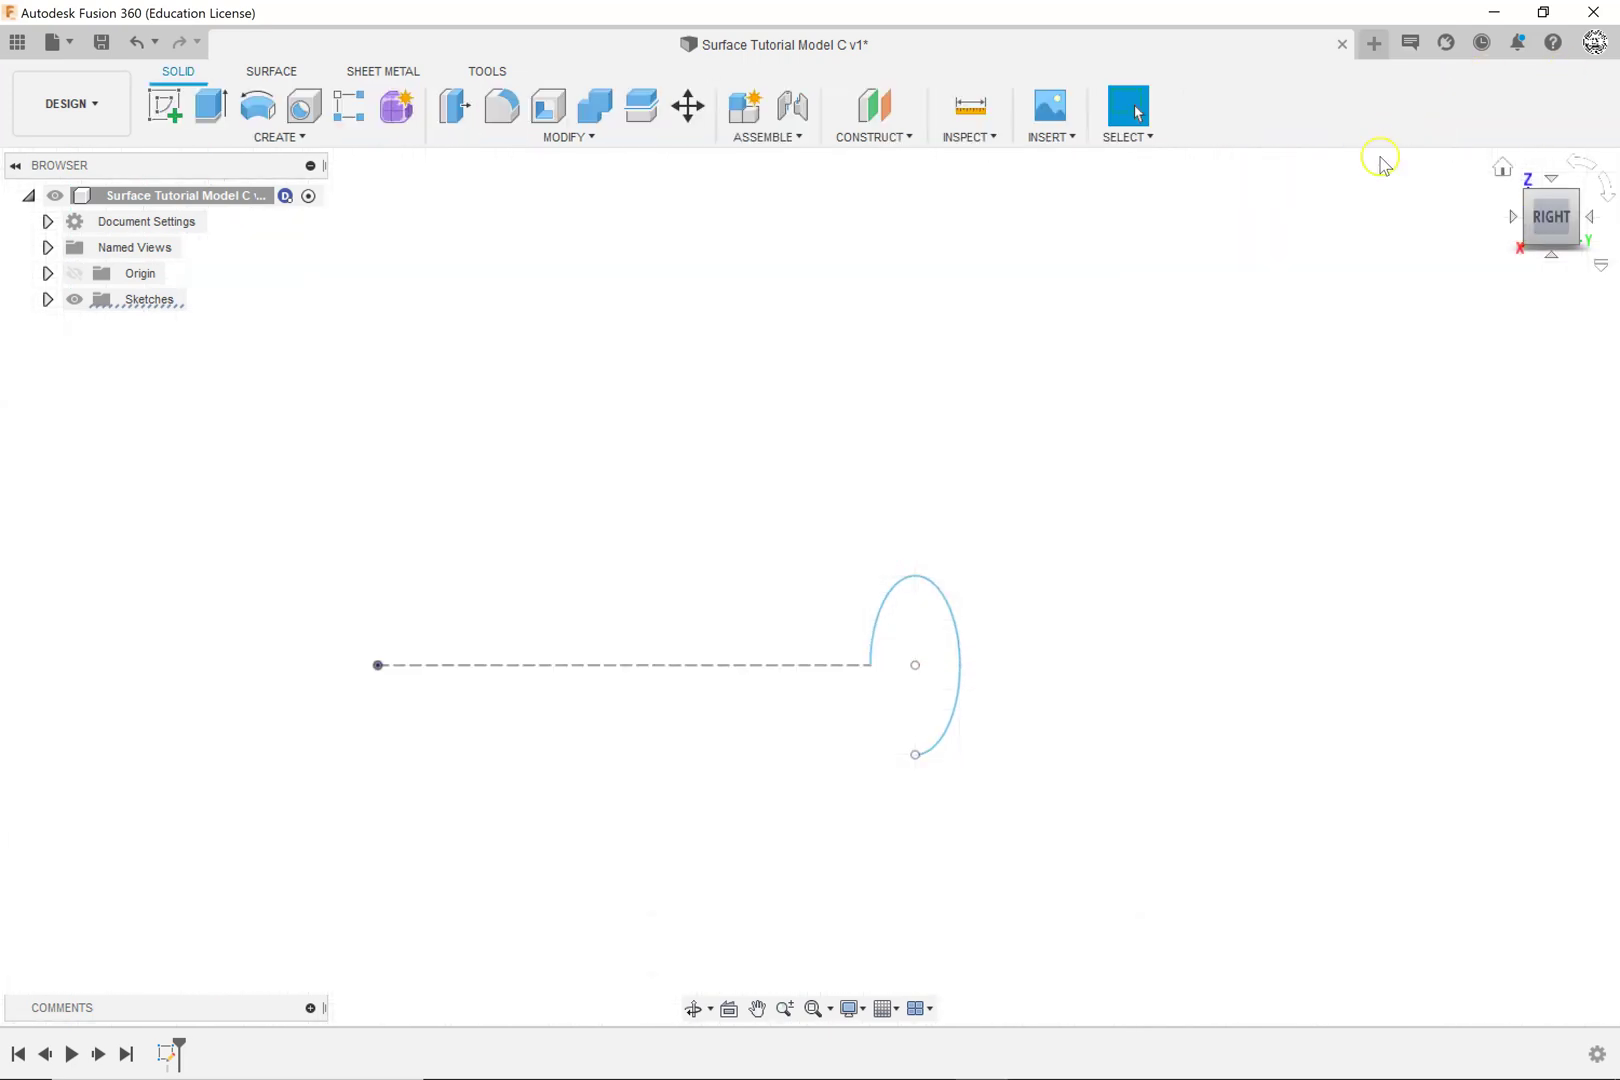
Step: Revolve the open elliptical curve 360 degrees about the Z axis as a new surface body
left_click(1502, 167)
left_click(1465, 305)
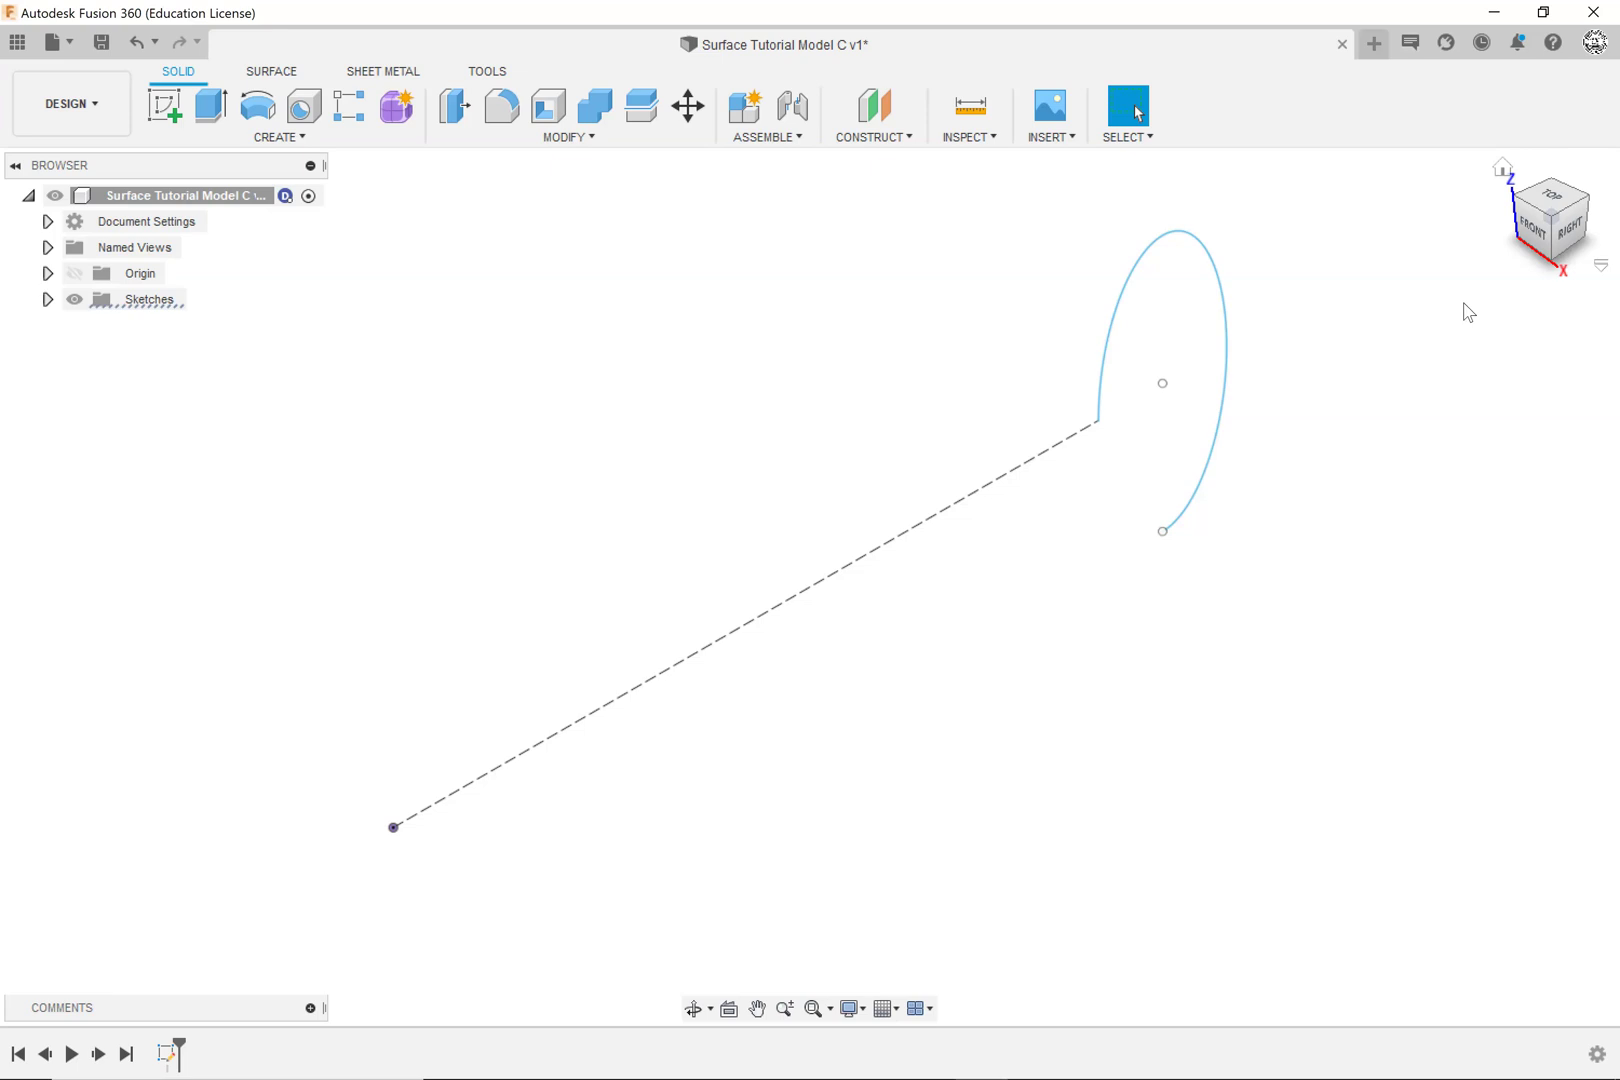
scroll(966, 585, "down", 5)
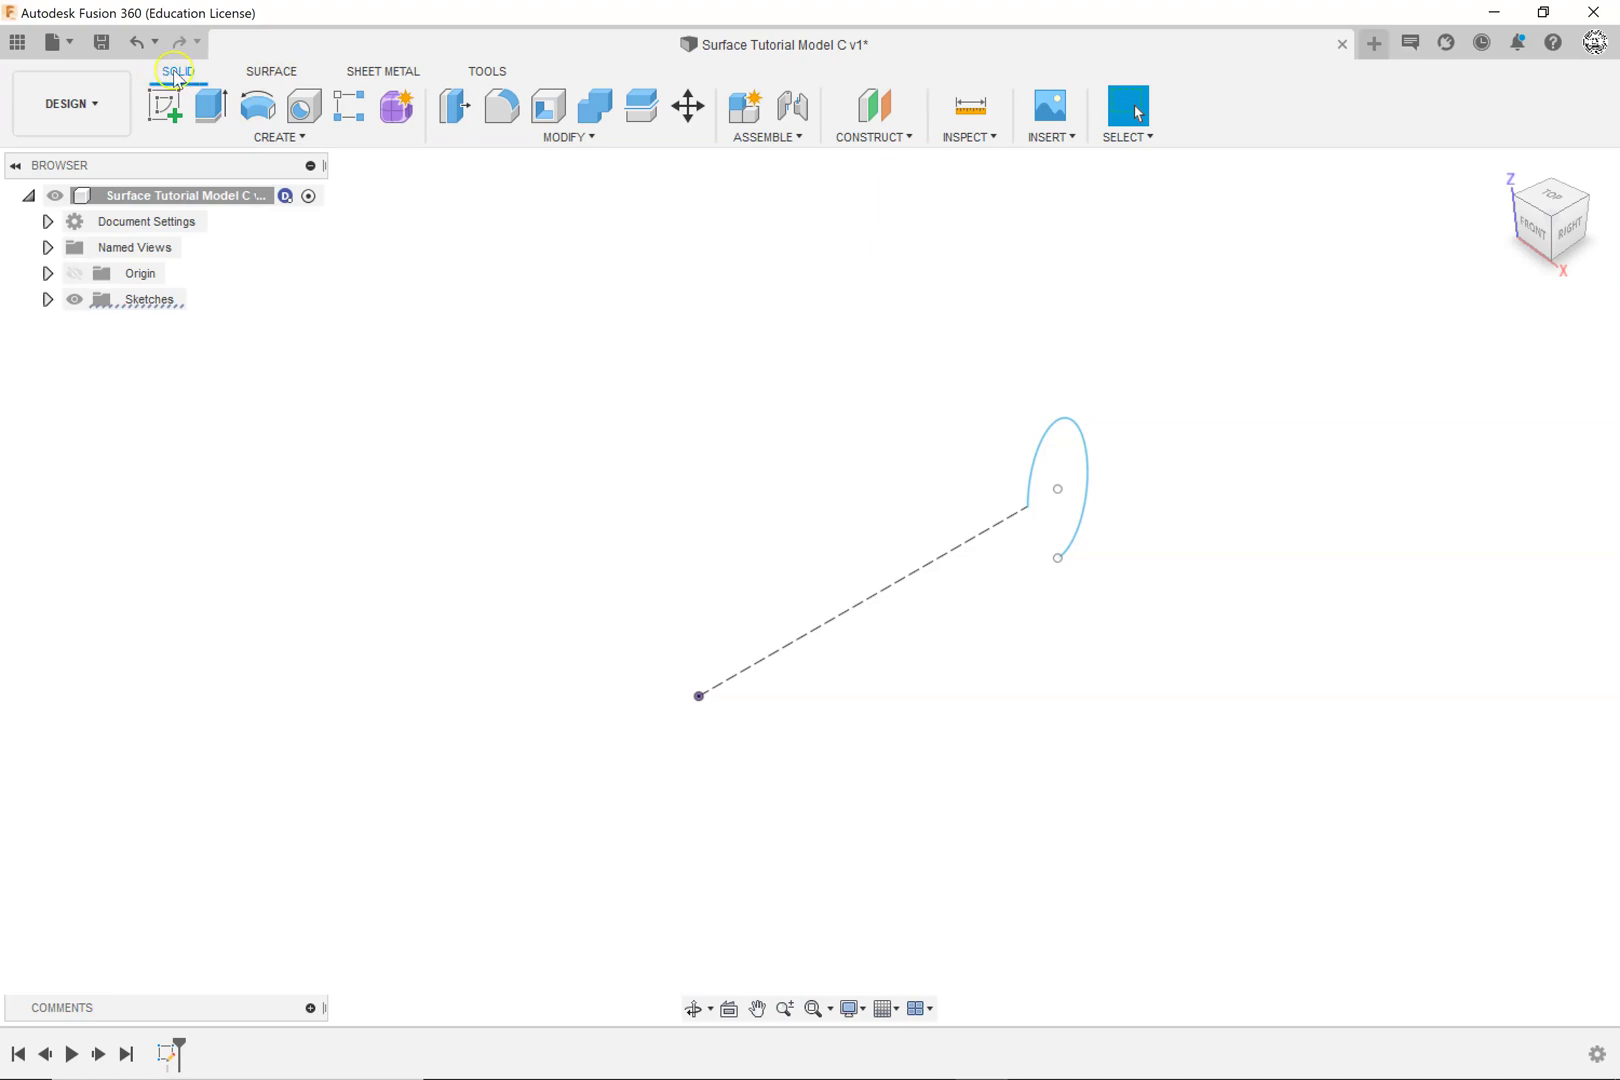
left_click(274, 74)
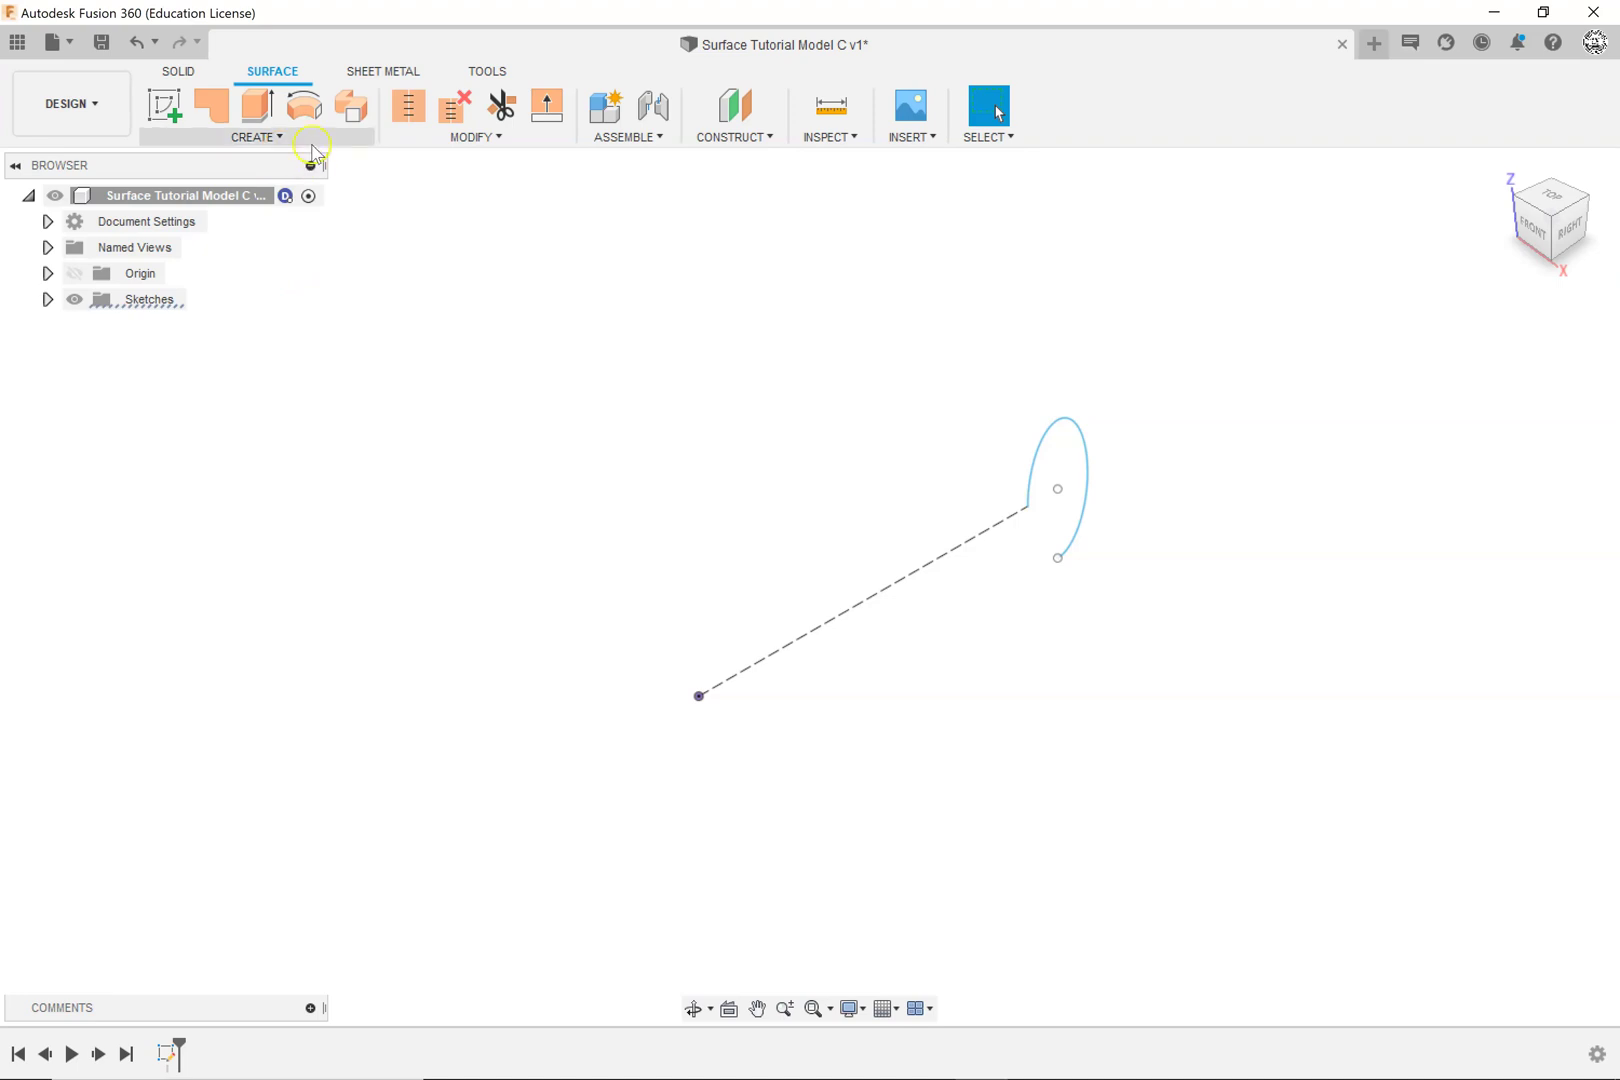
left_click(306, 108)
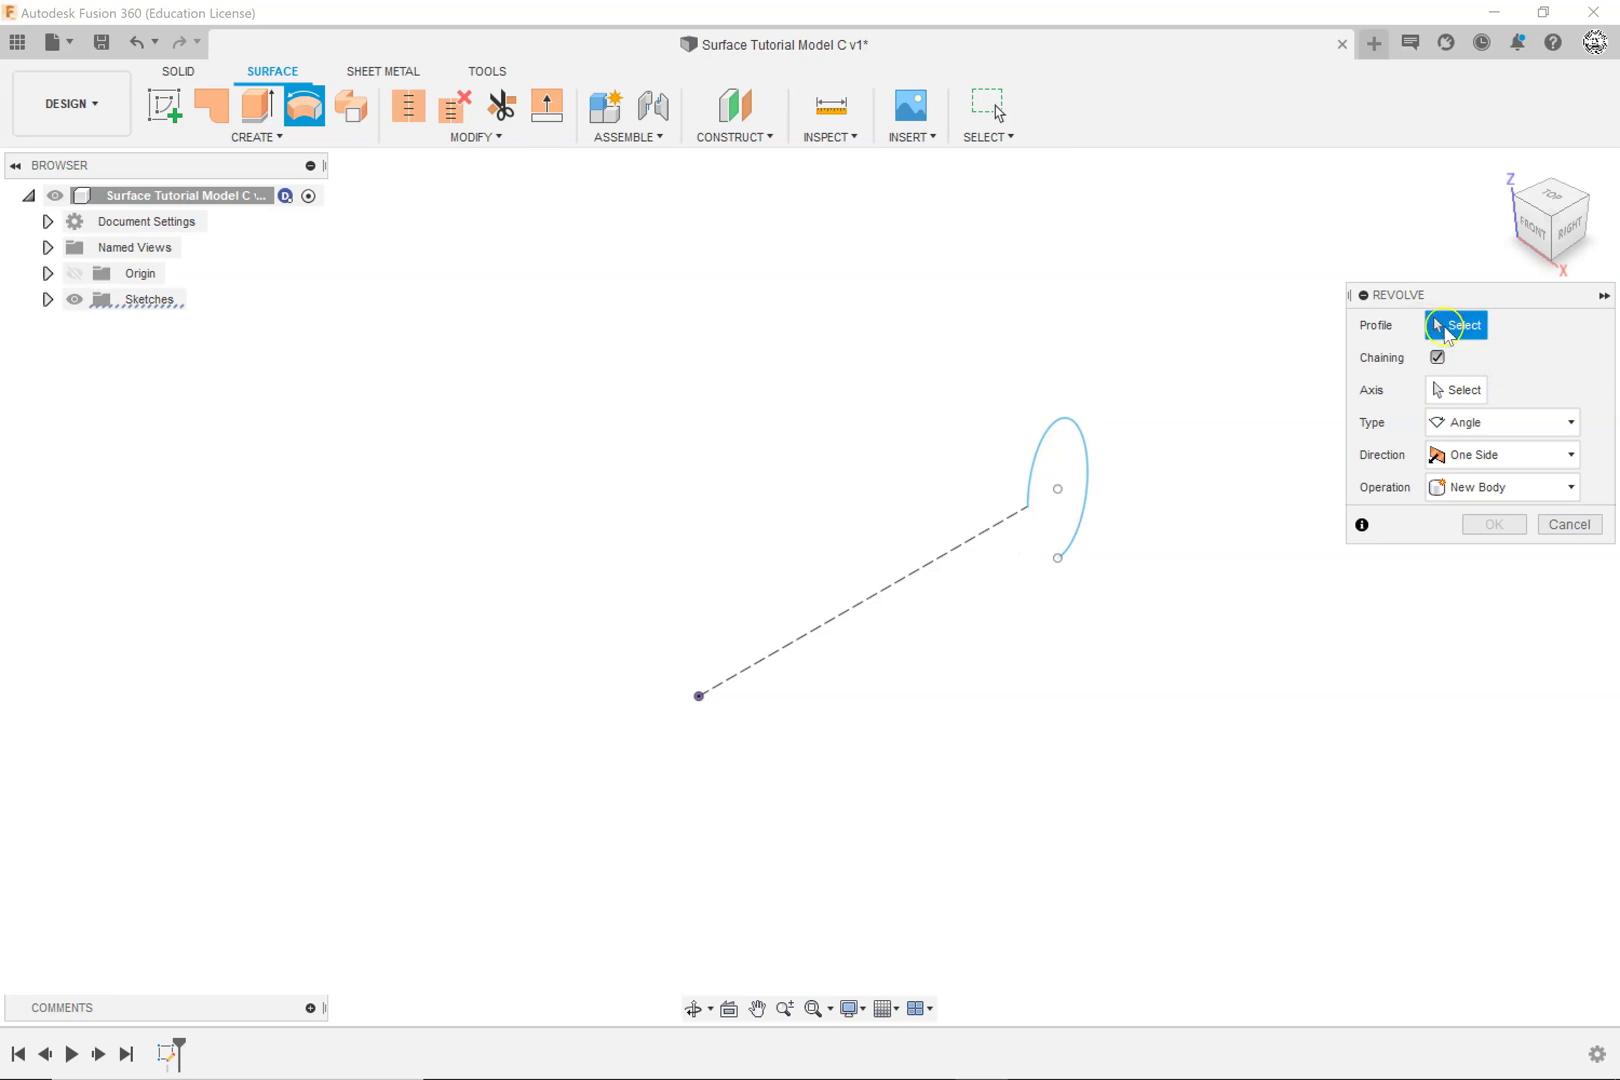
left_click(1079, 430)
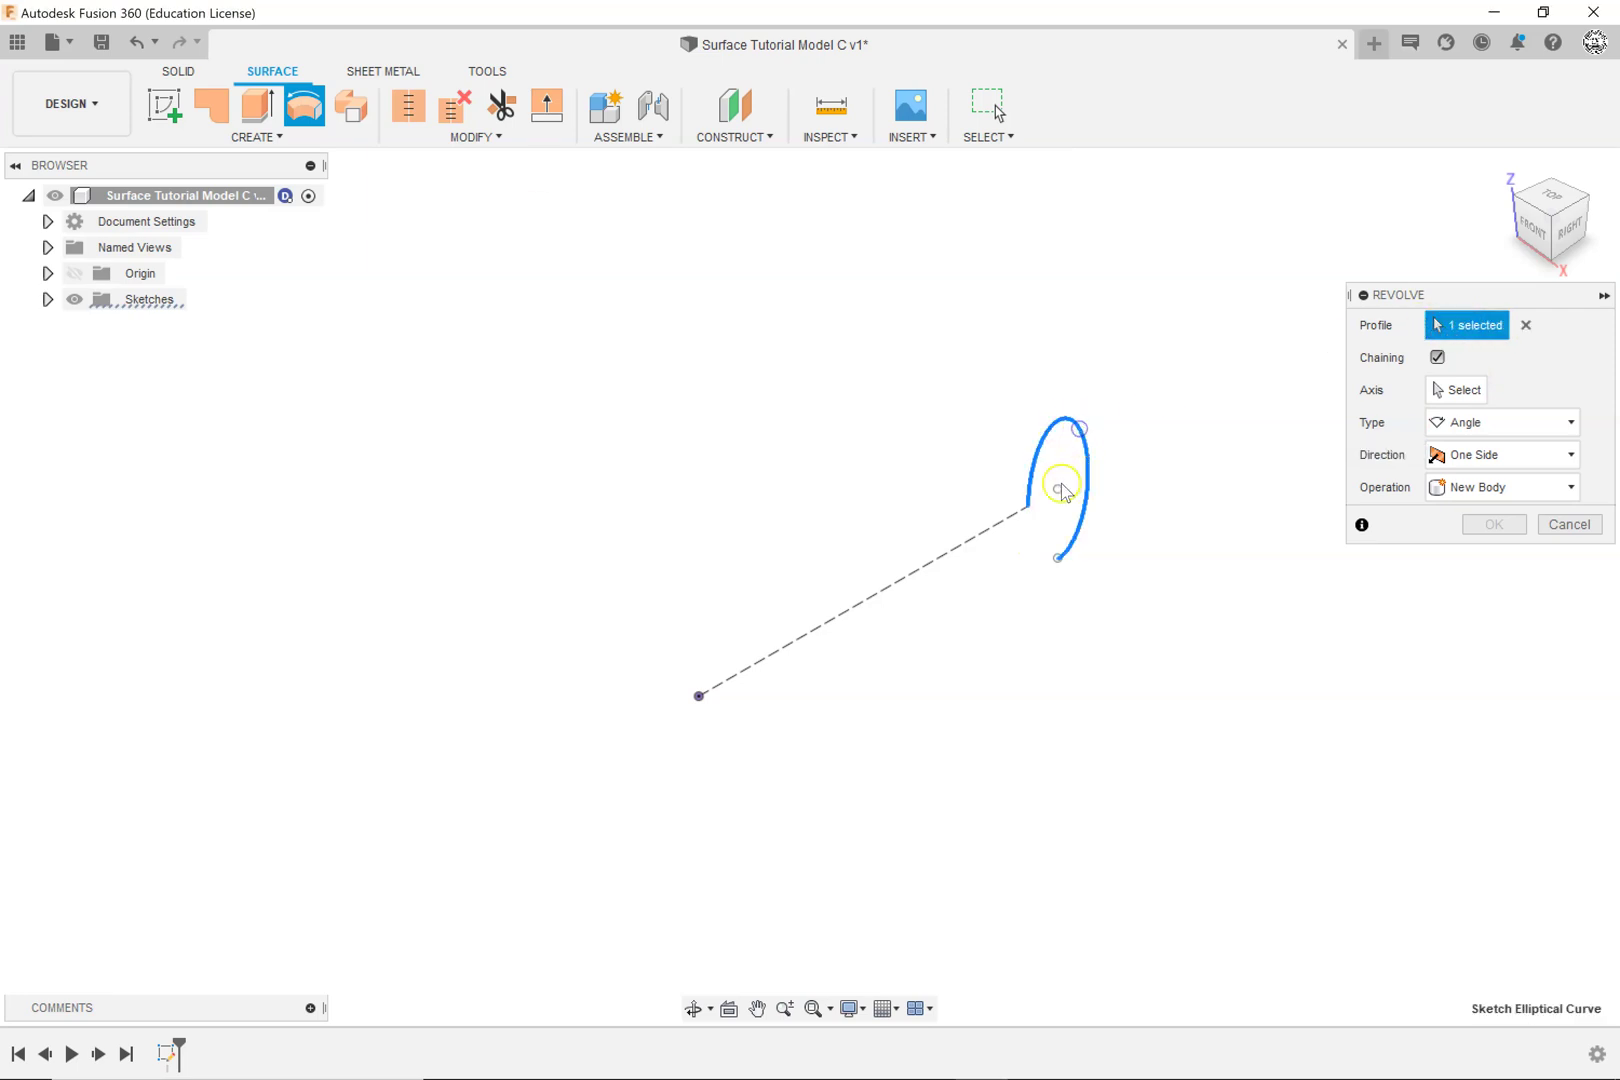
scroll(1055, 517, "up", 4)
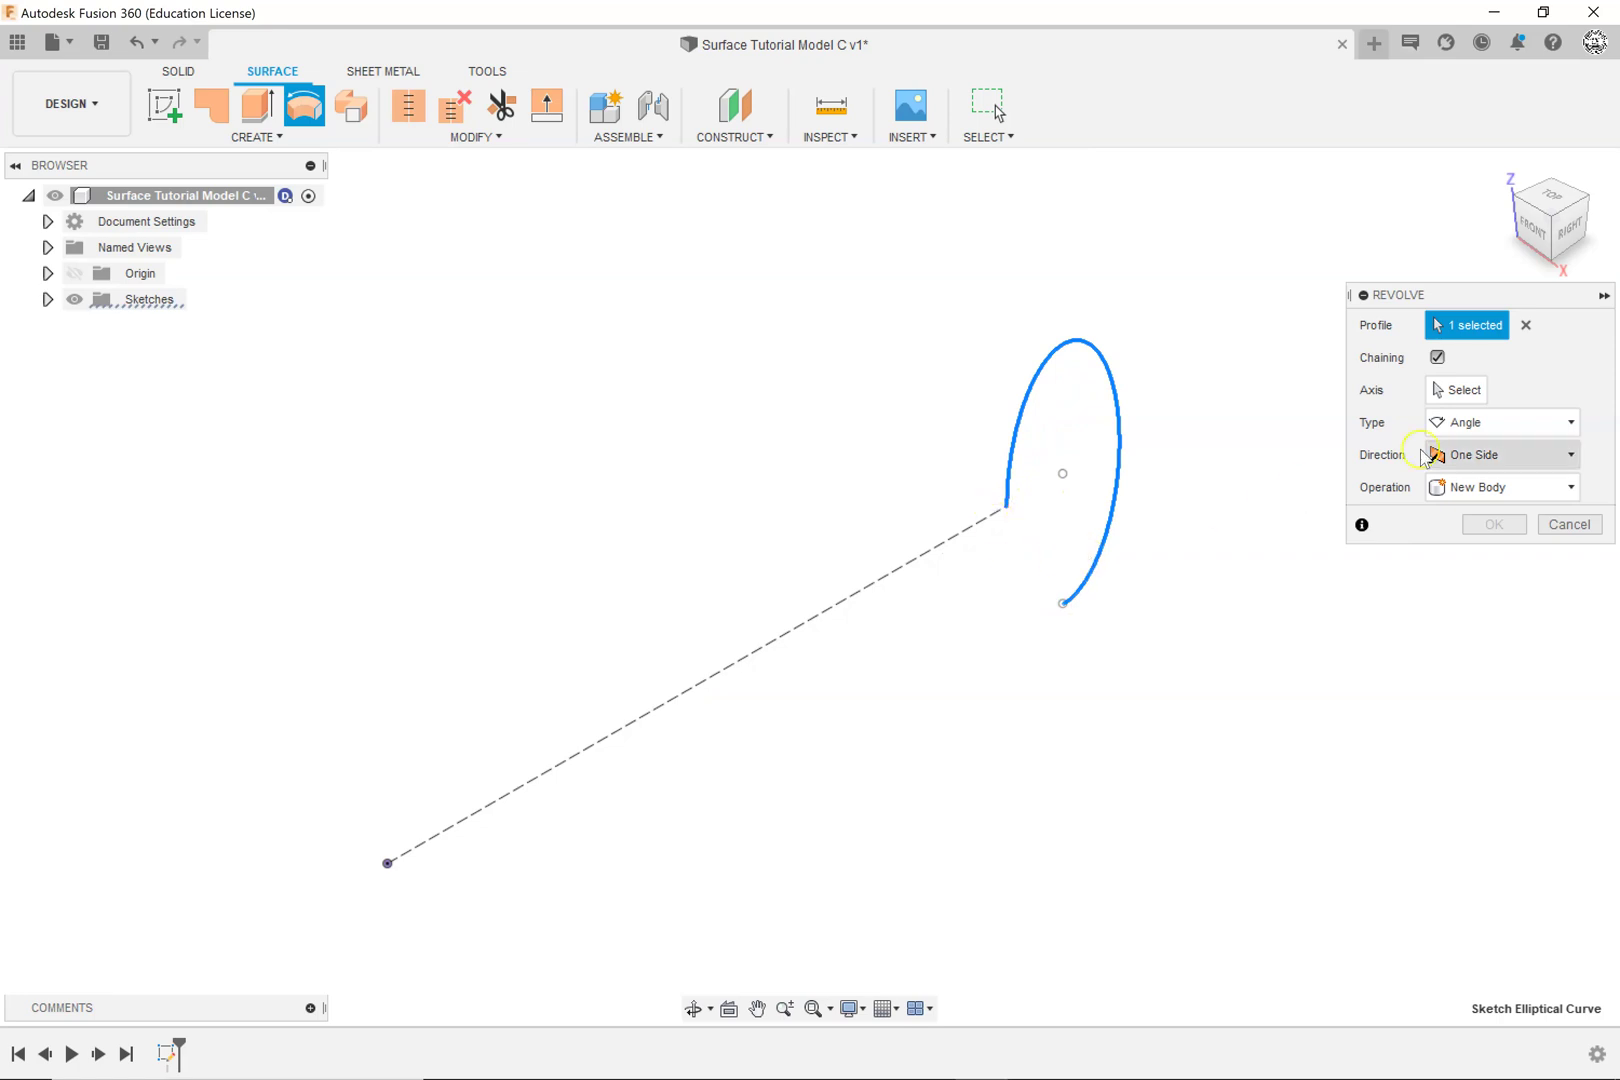
left_click(1459, 393)
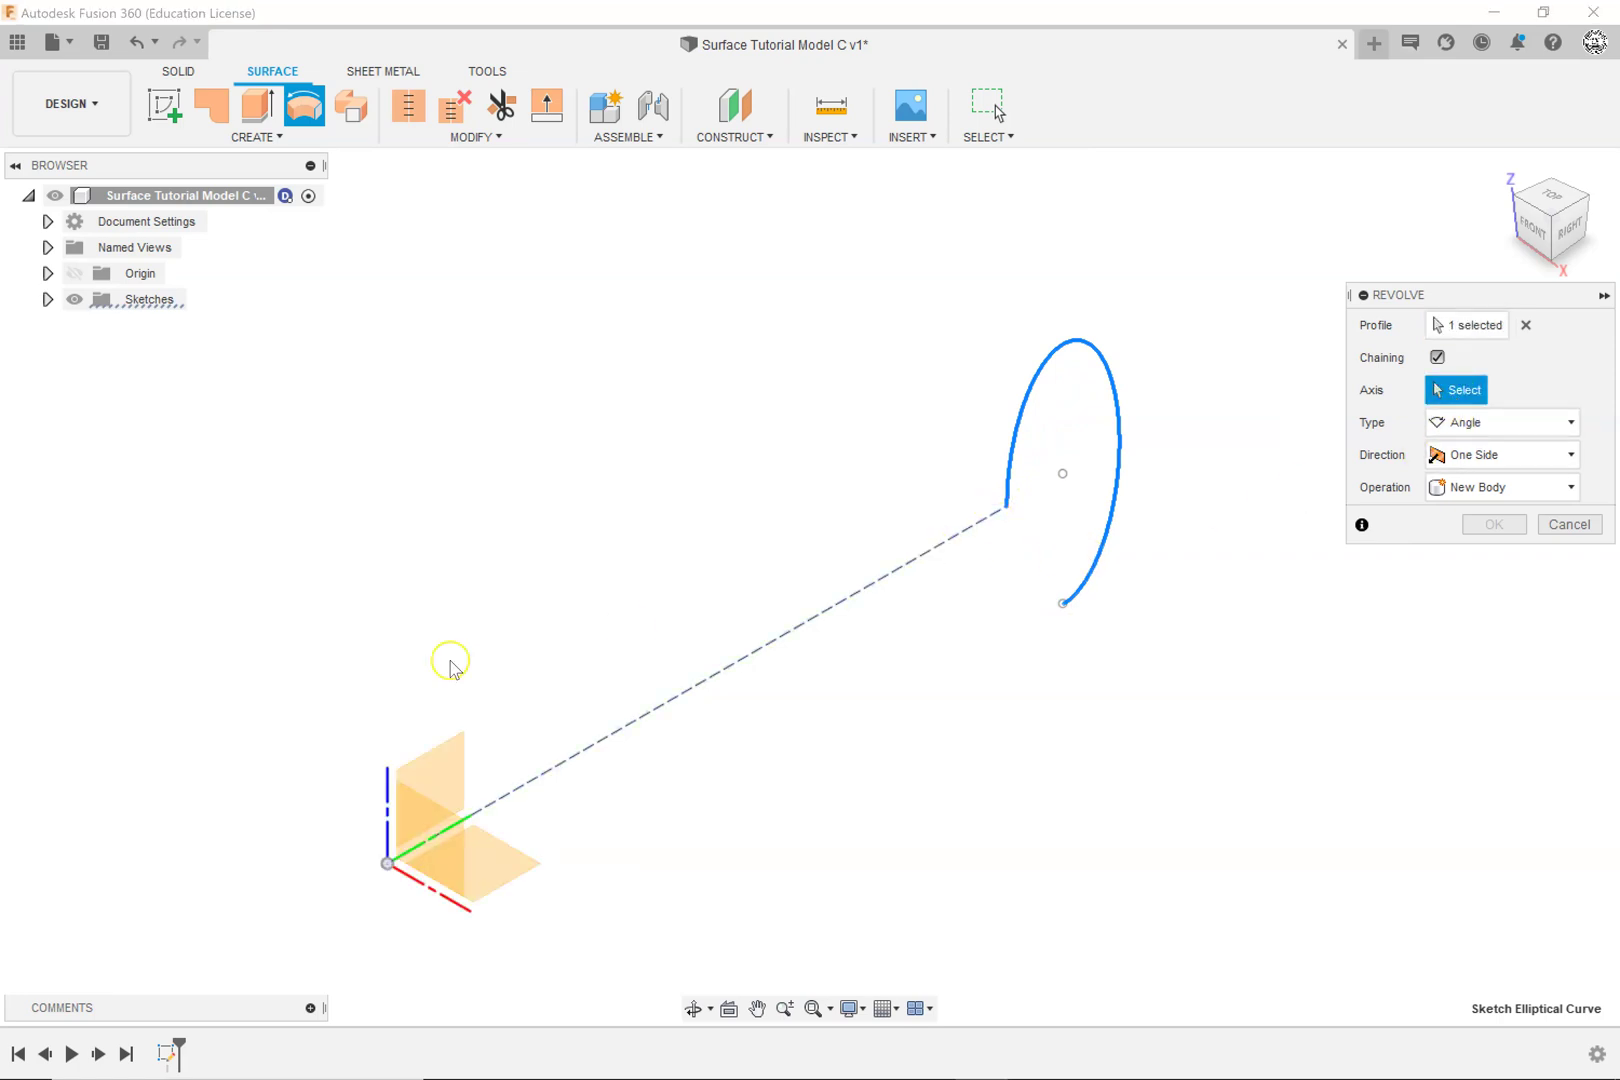
left_click(388, 790)
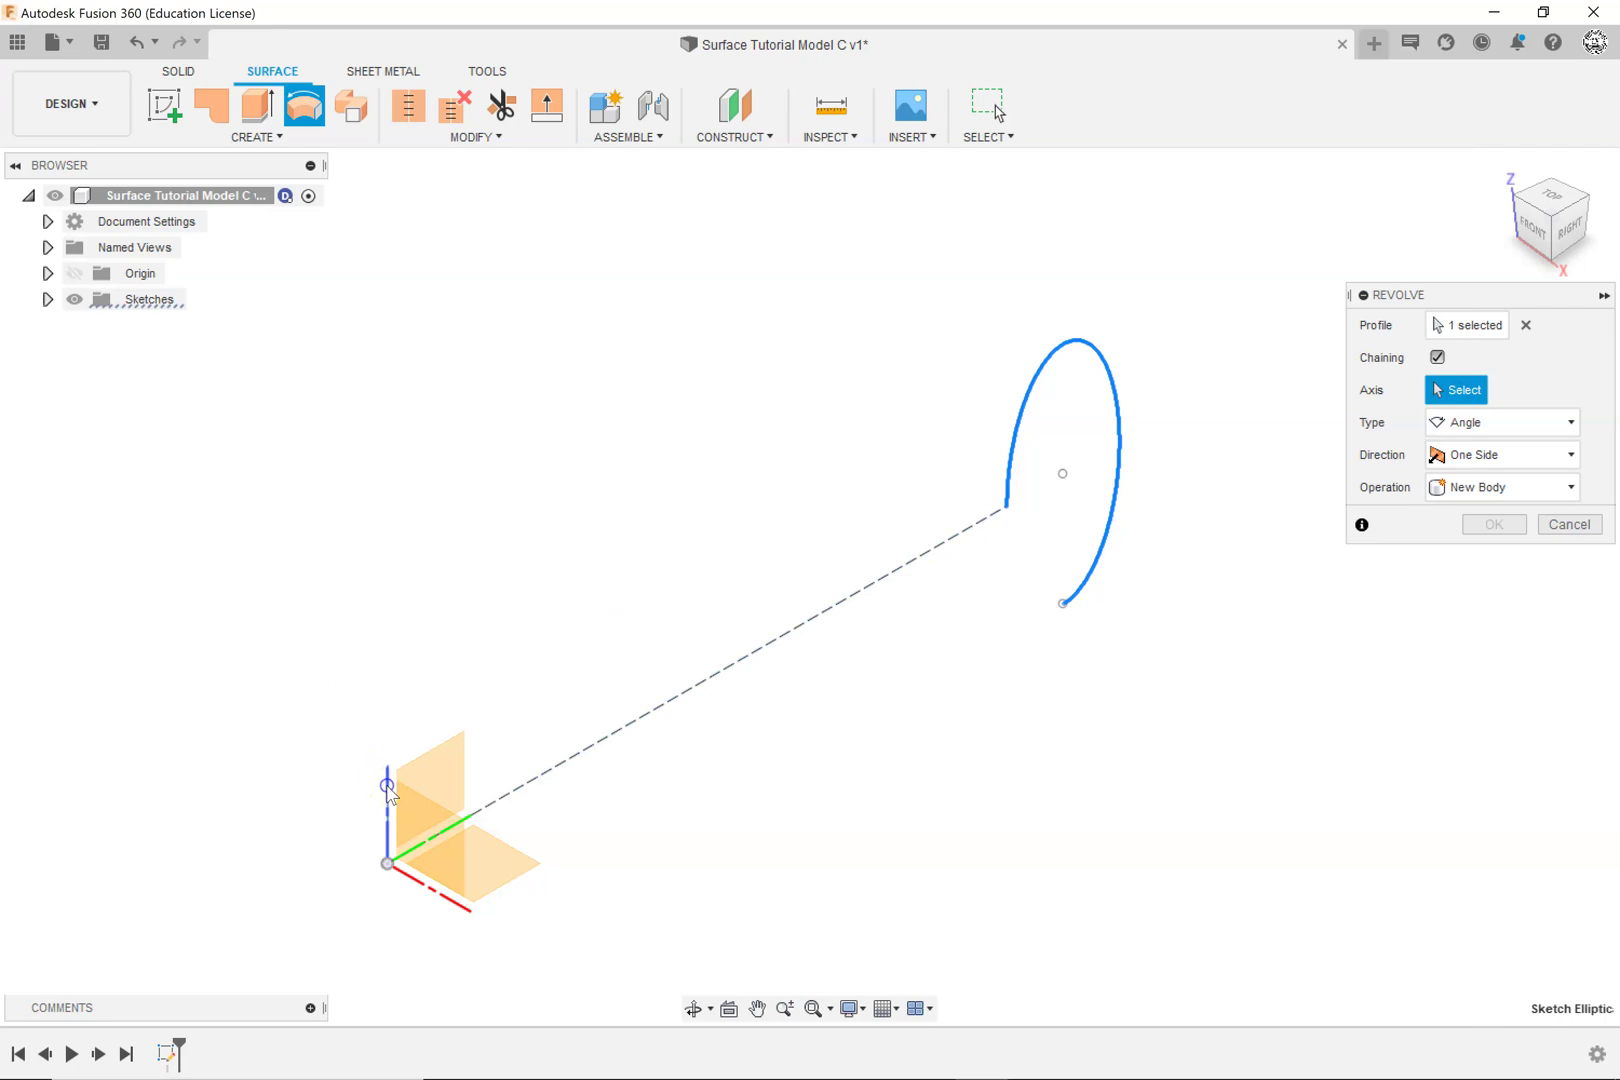
scroll(535, 765, "down", 4)
middle_click_drag(627, 765, 872, 536)
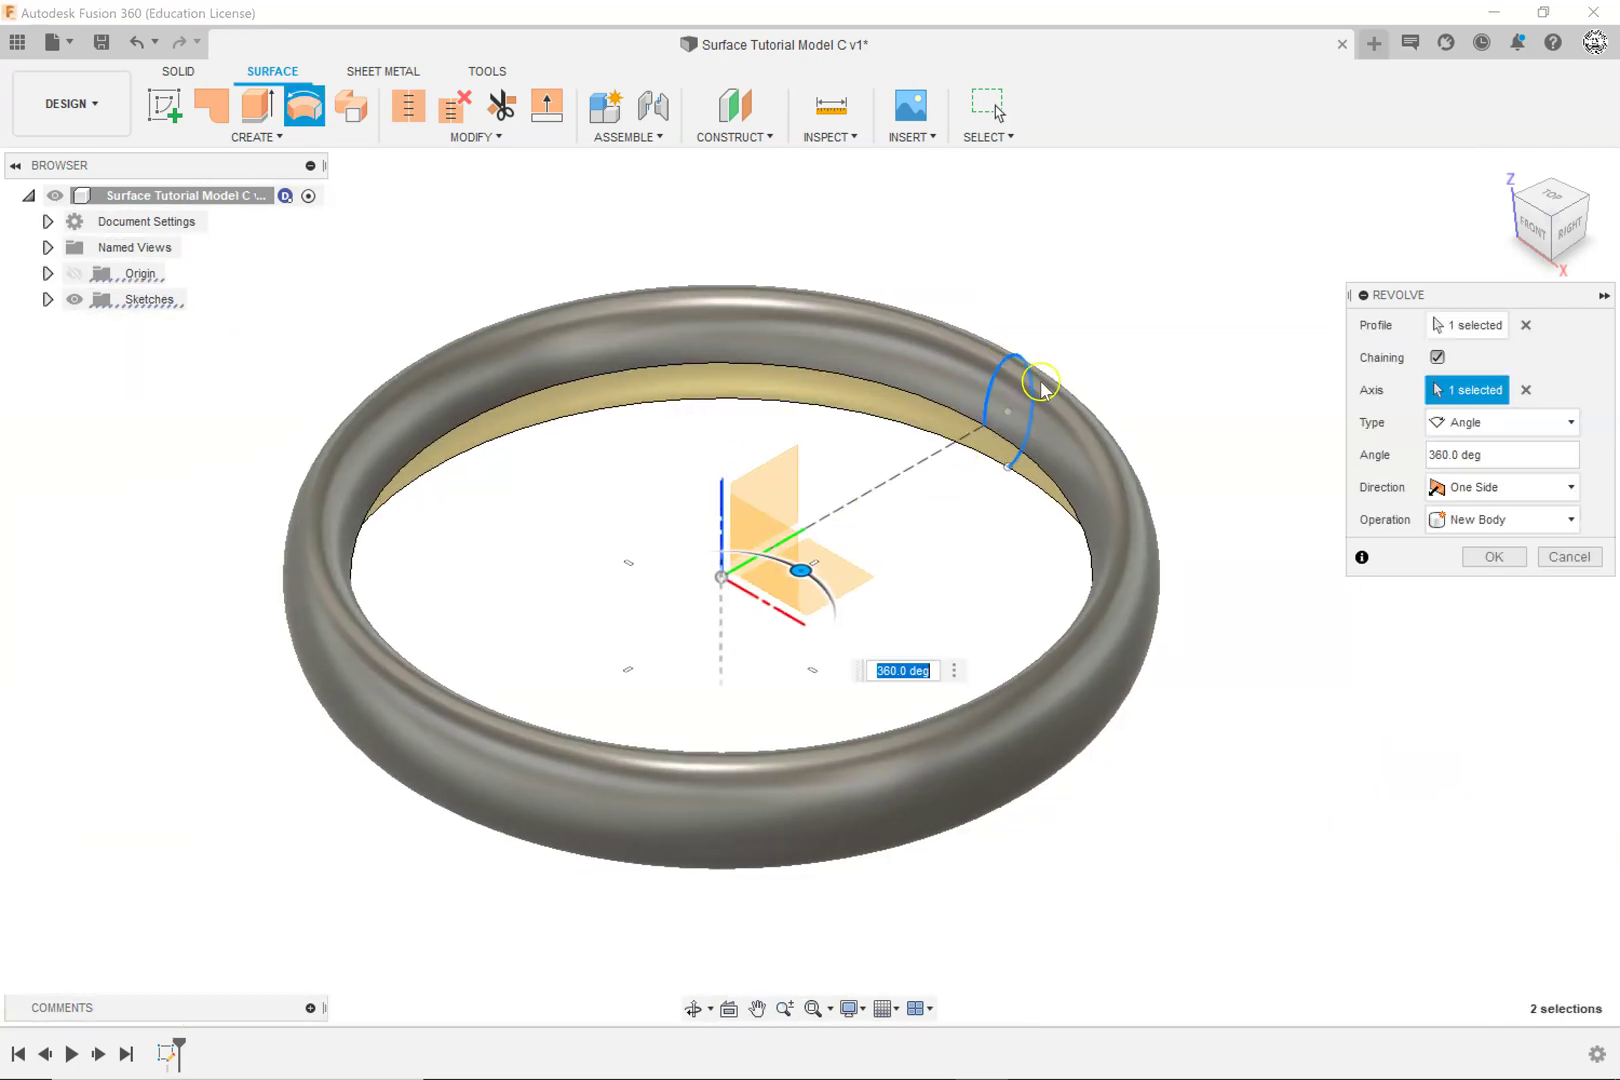
left_click_drag(857, 578, 980, 475)
left_click(985, 668)
left_click(1490, 558)
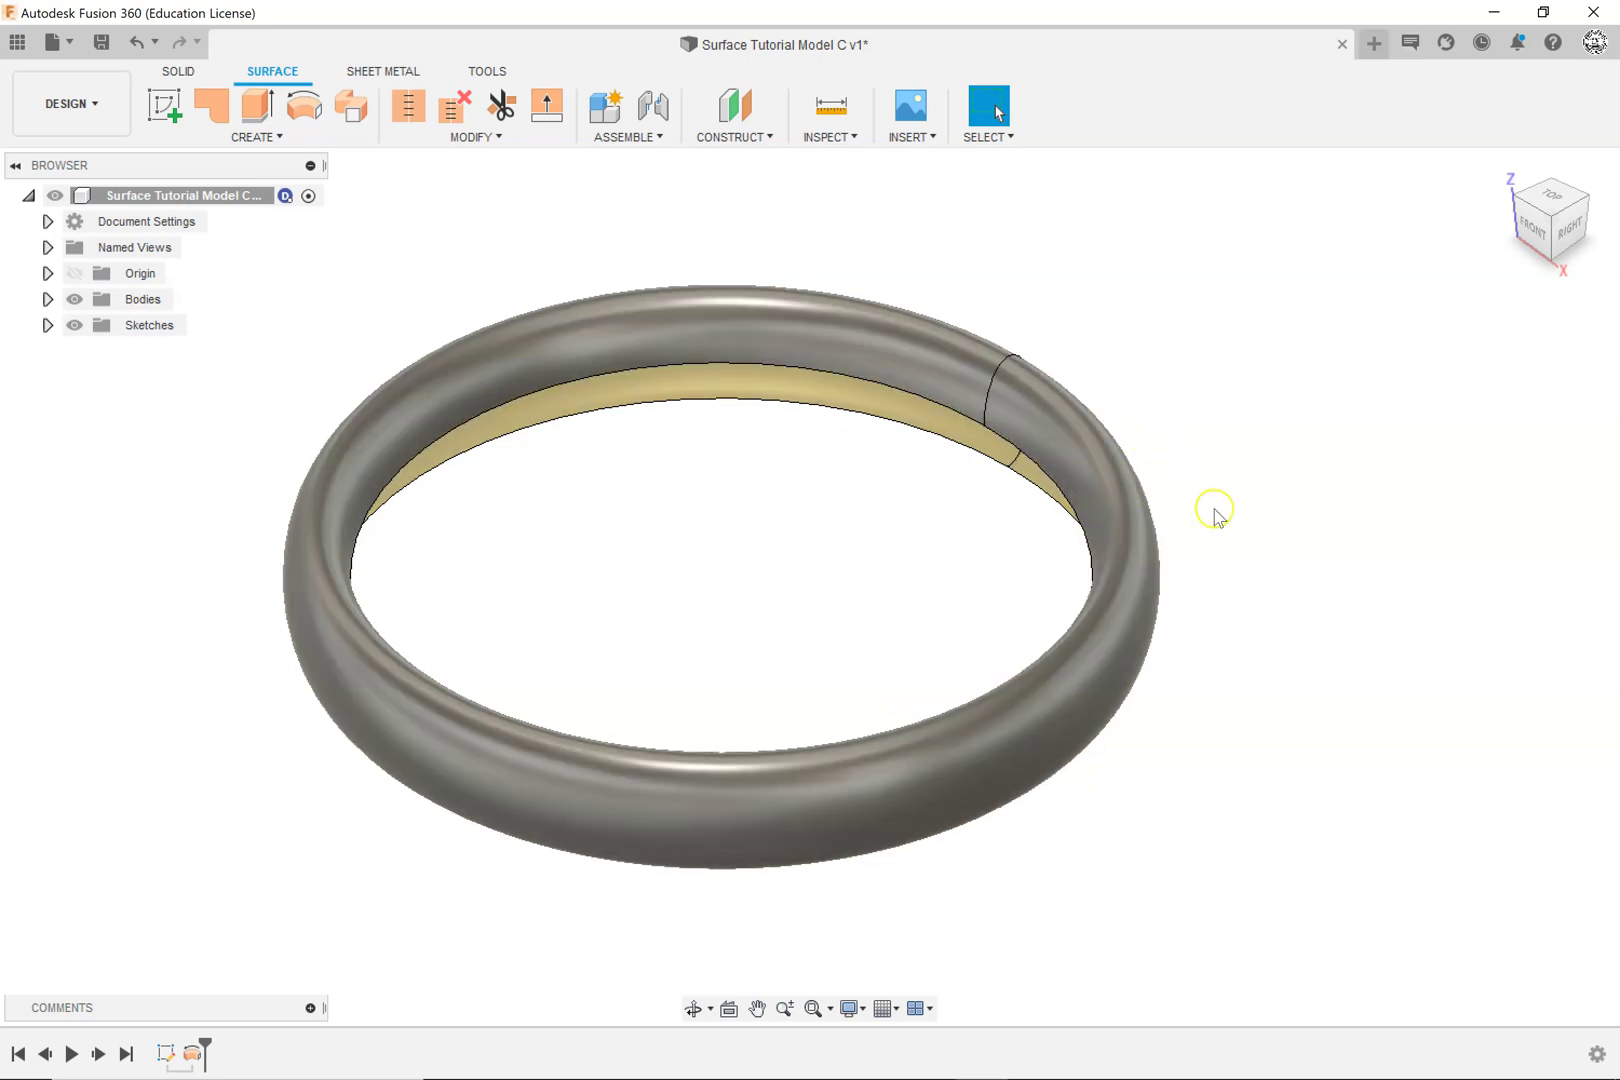
Step: Create a construction plane offset 12 in from the XZ plane, placing it through the crest of the rim
middle_click_drag(991, 568, 1073, 575)
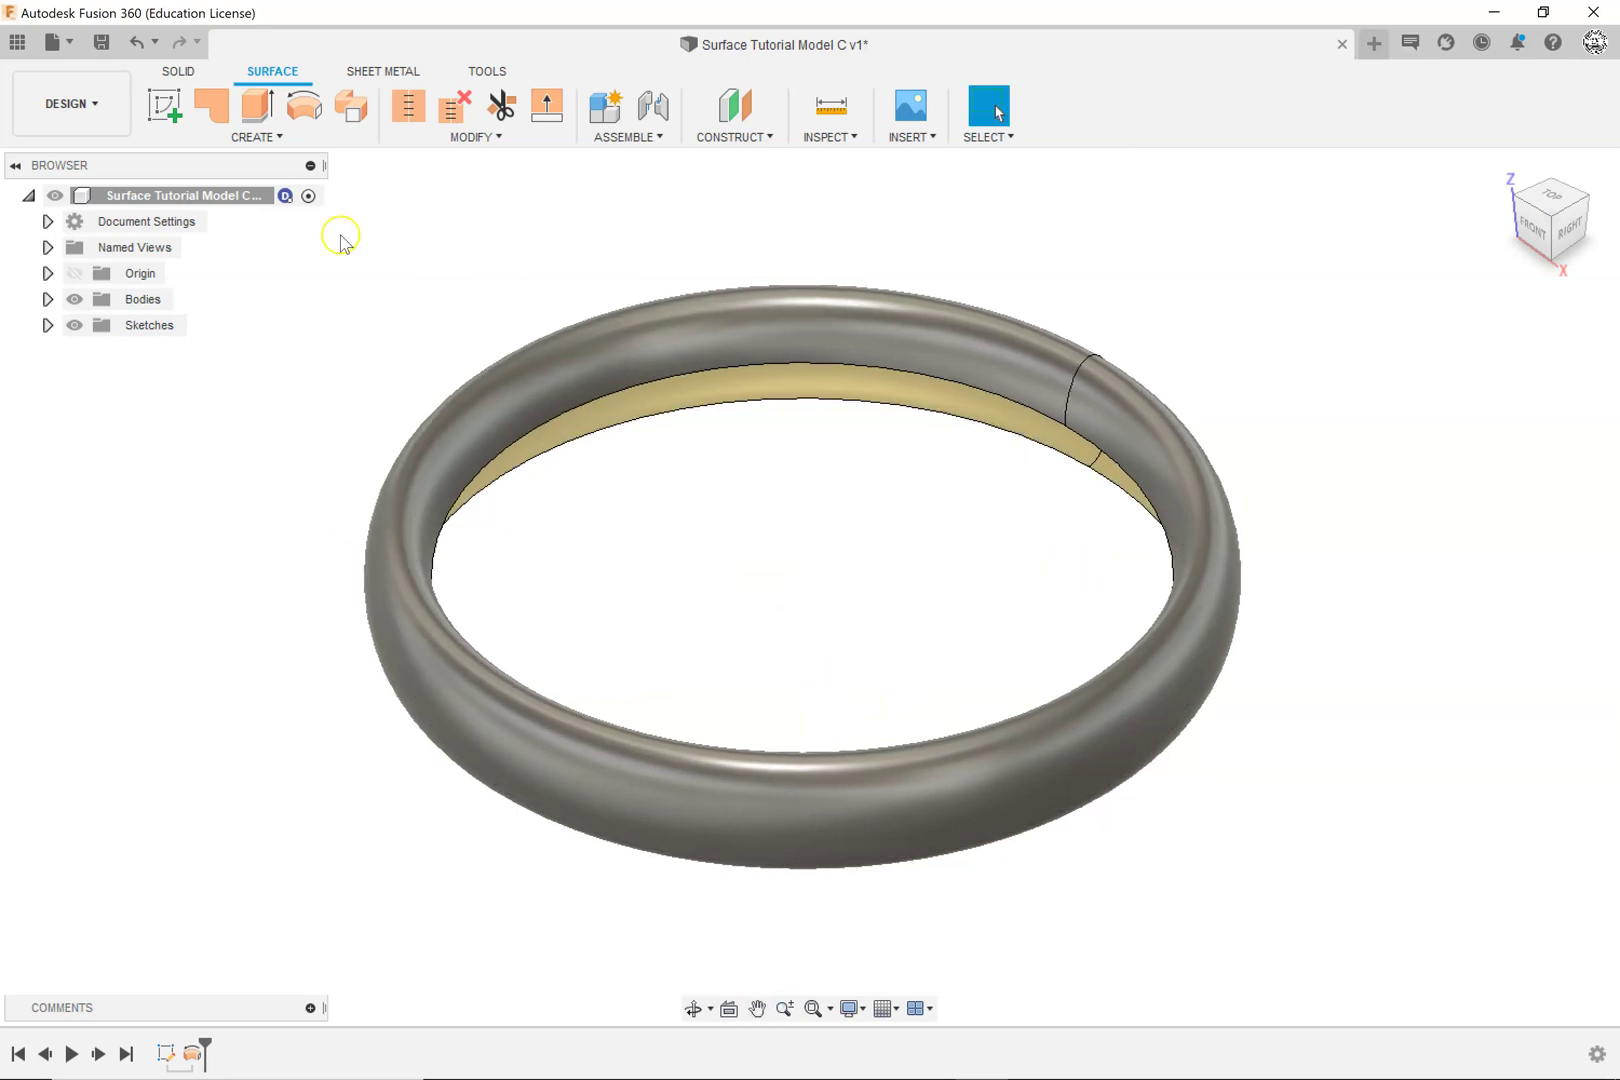
left_click(774, 140)
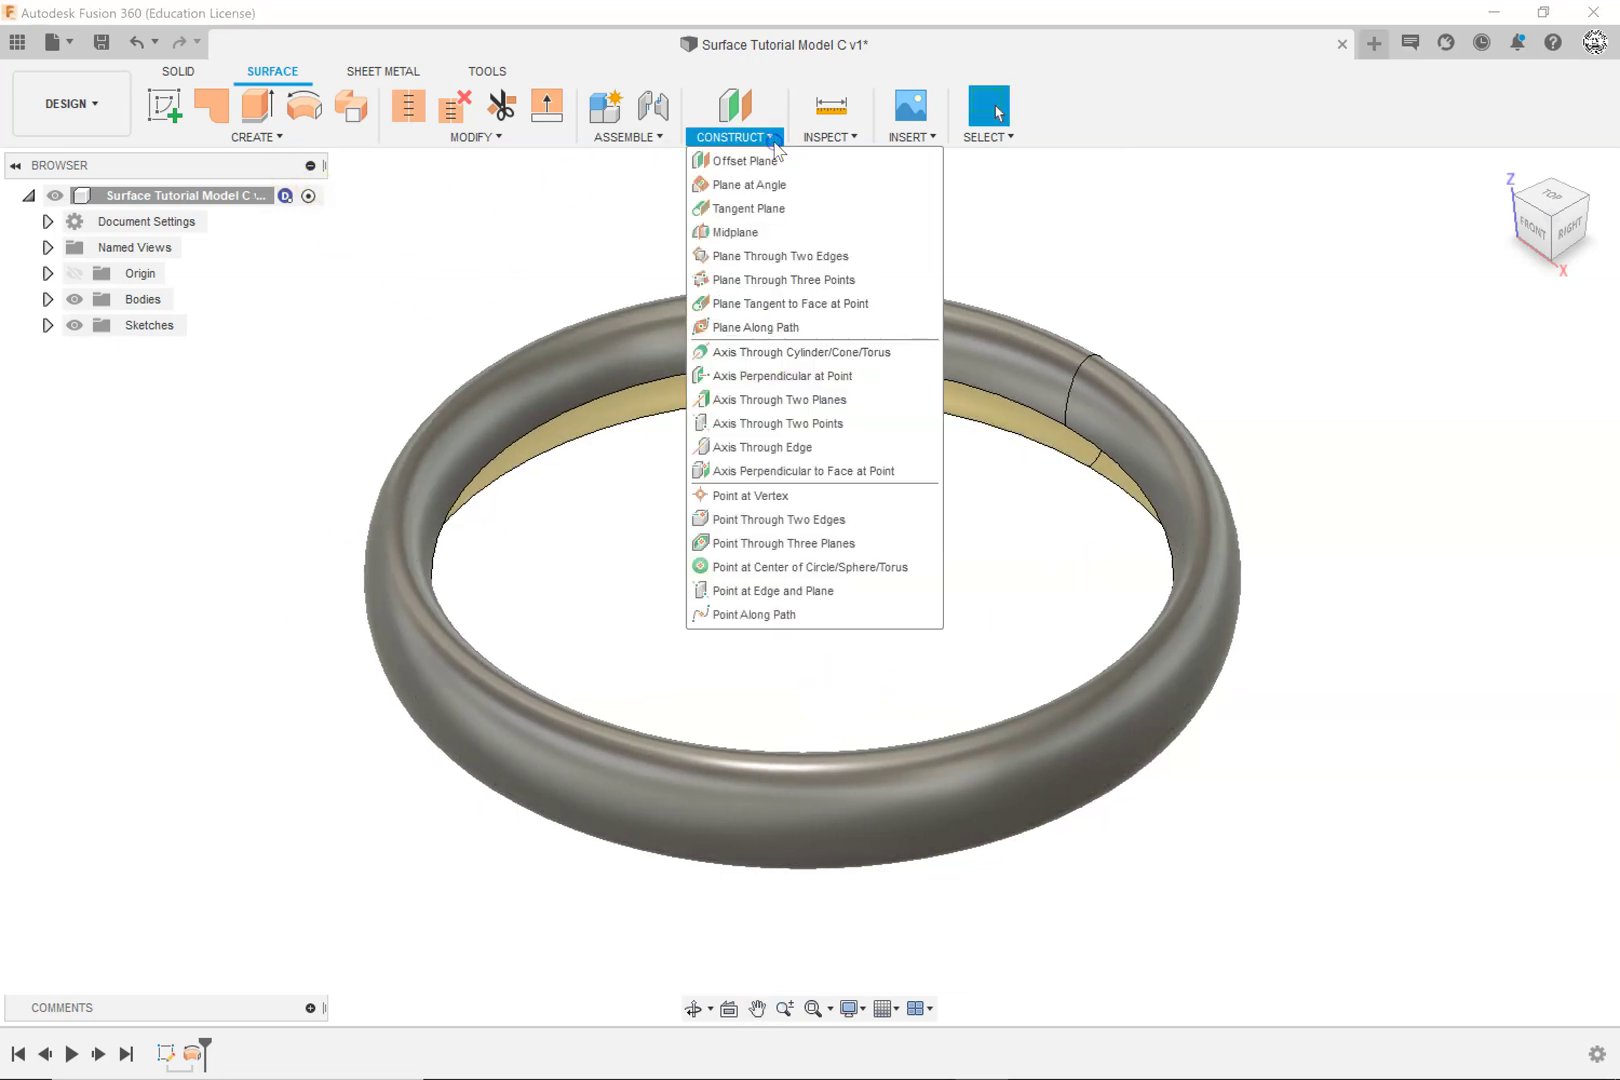
left_click(752, 162)
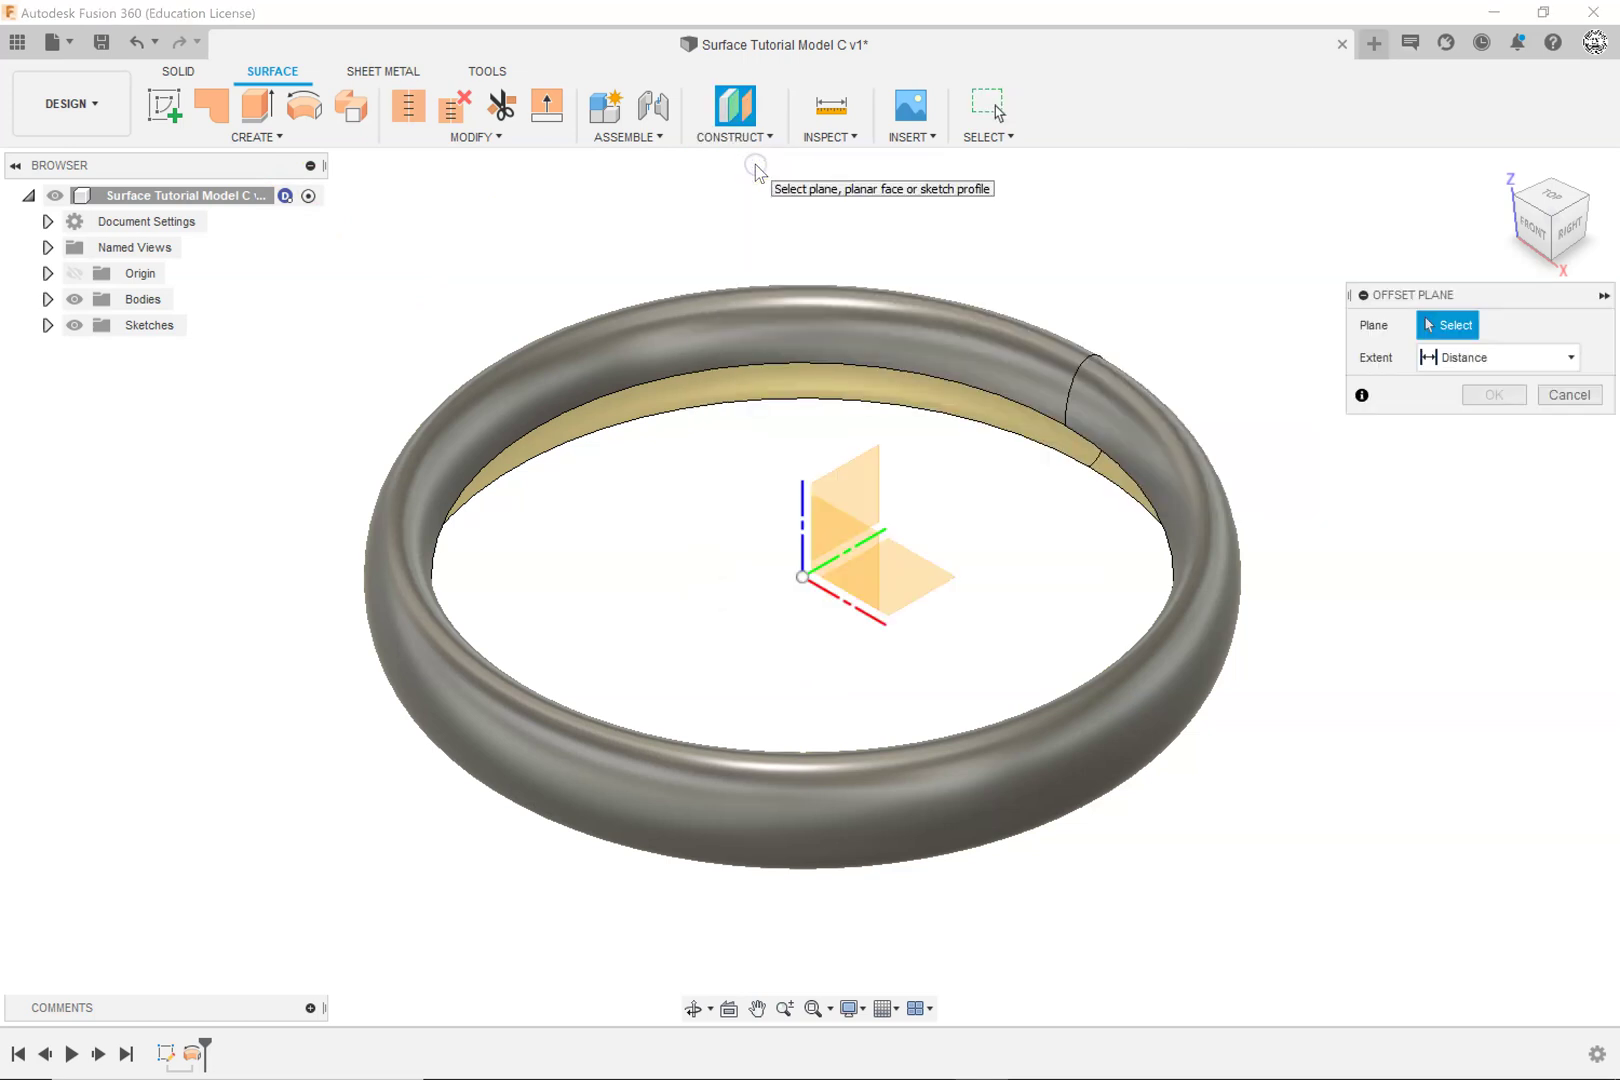
left_click(842, 561)
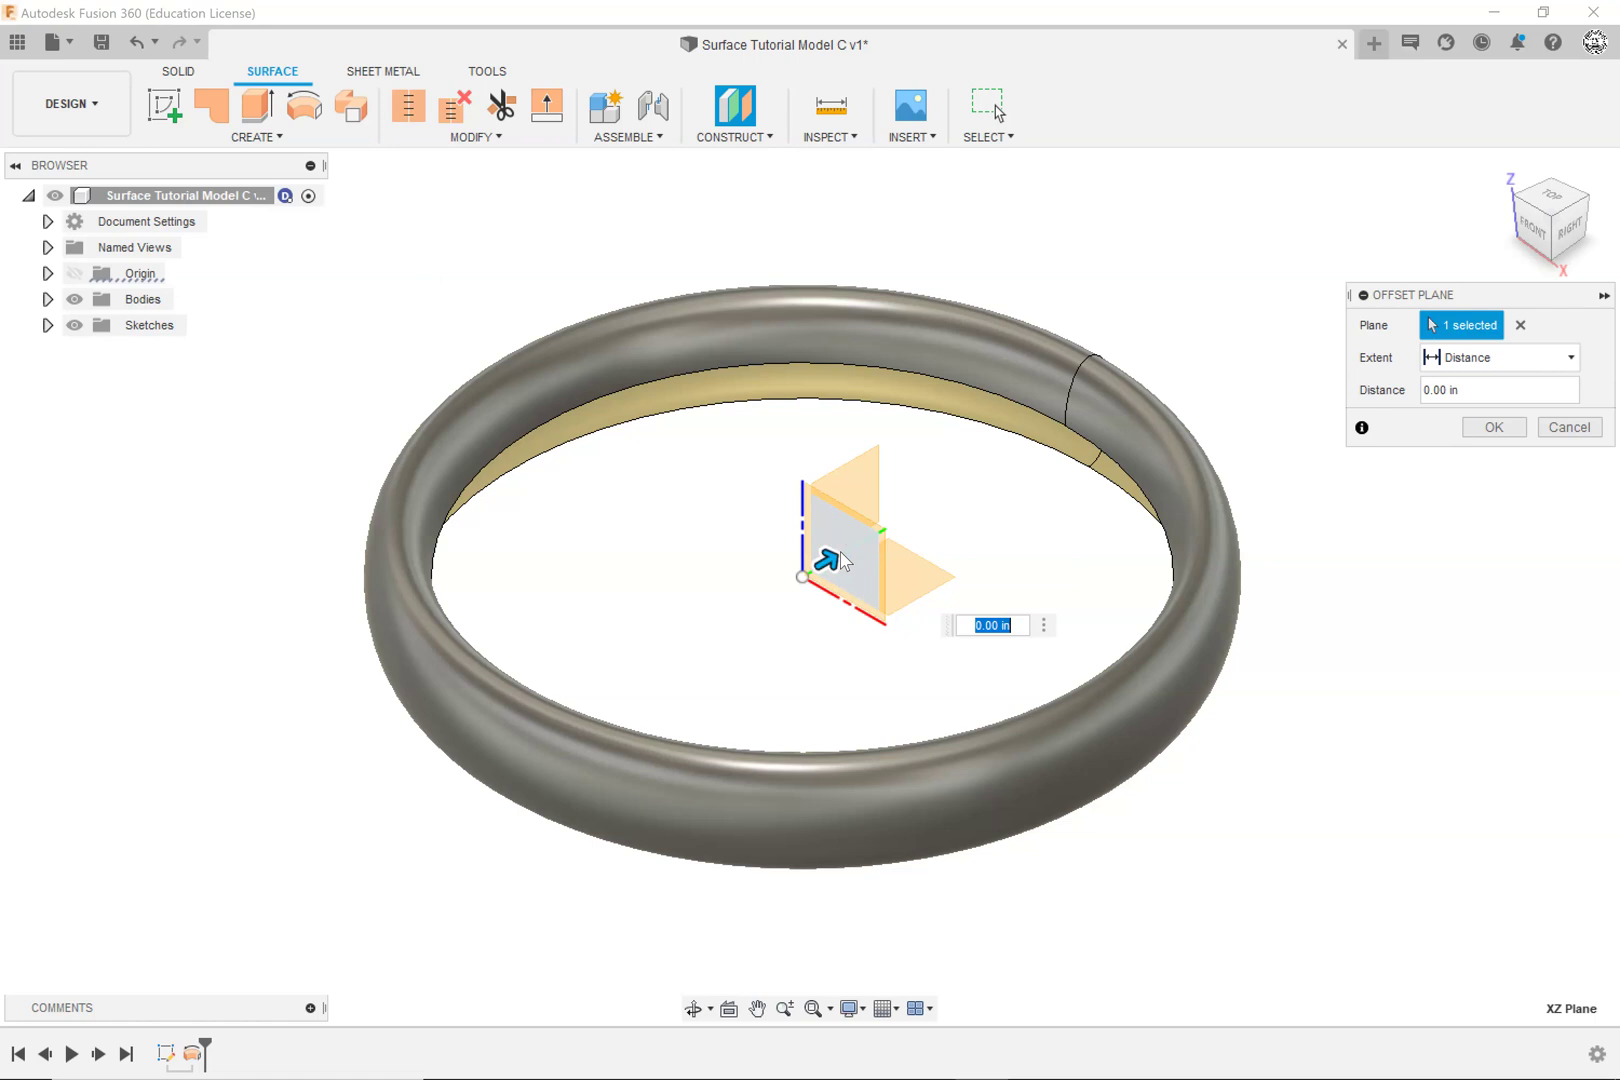
type("12")
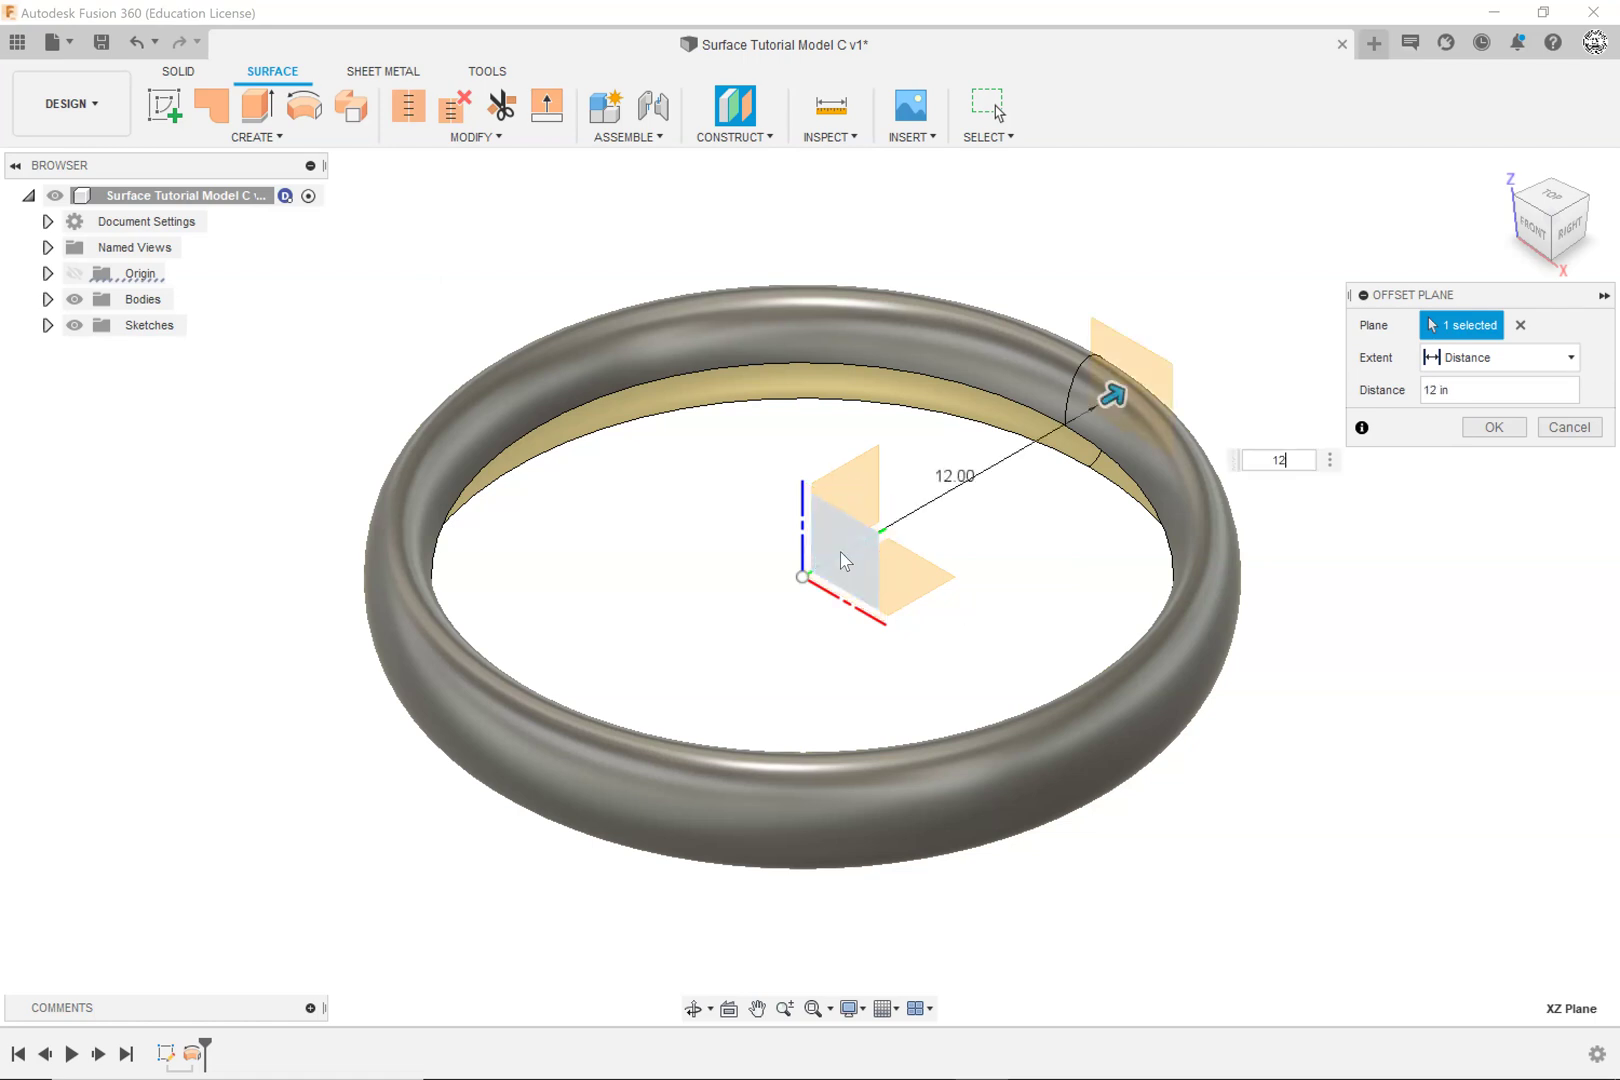
left_click(1575, 240)
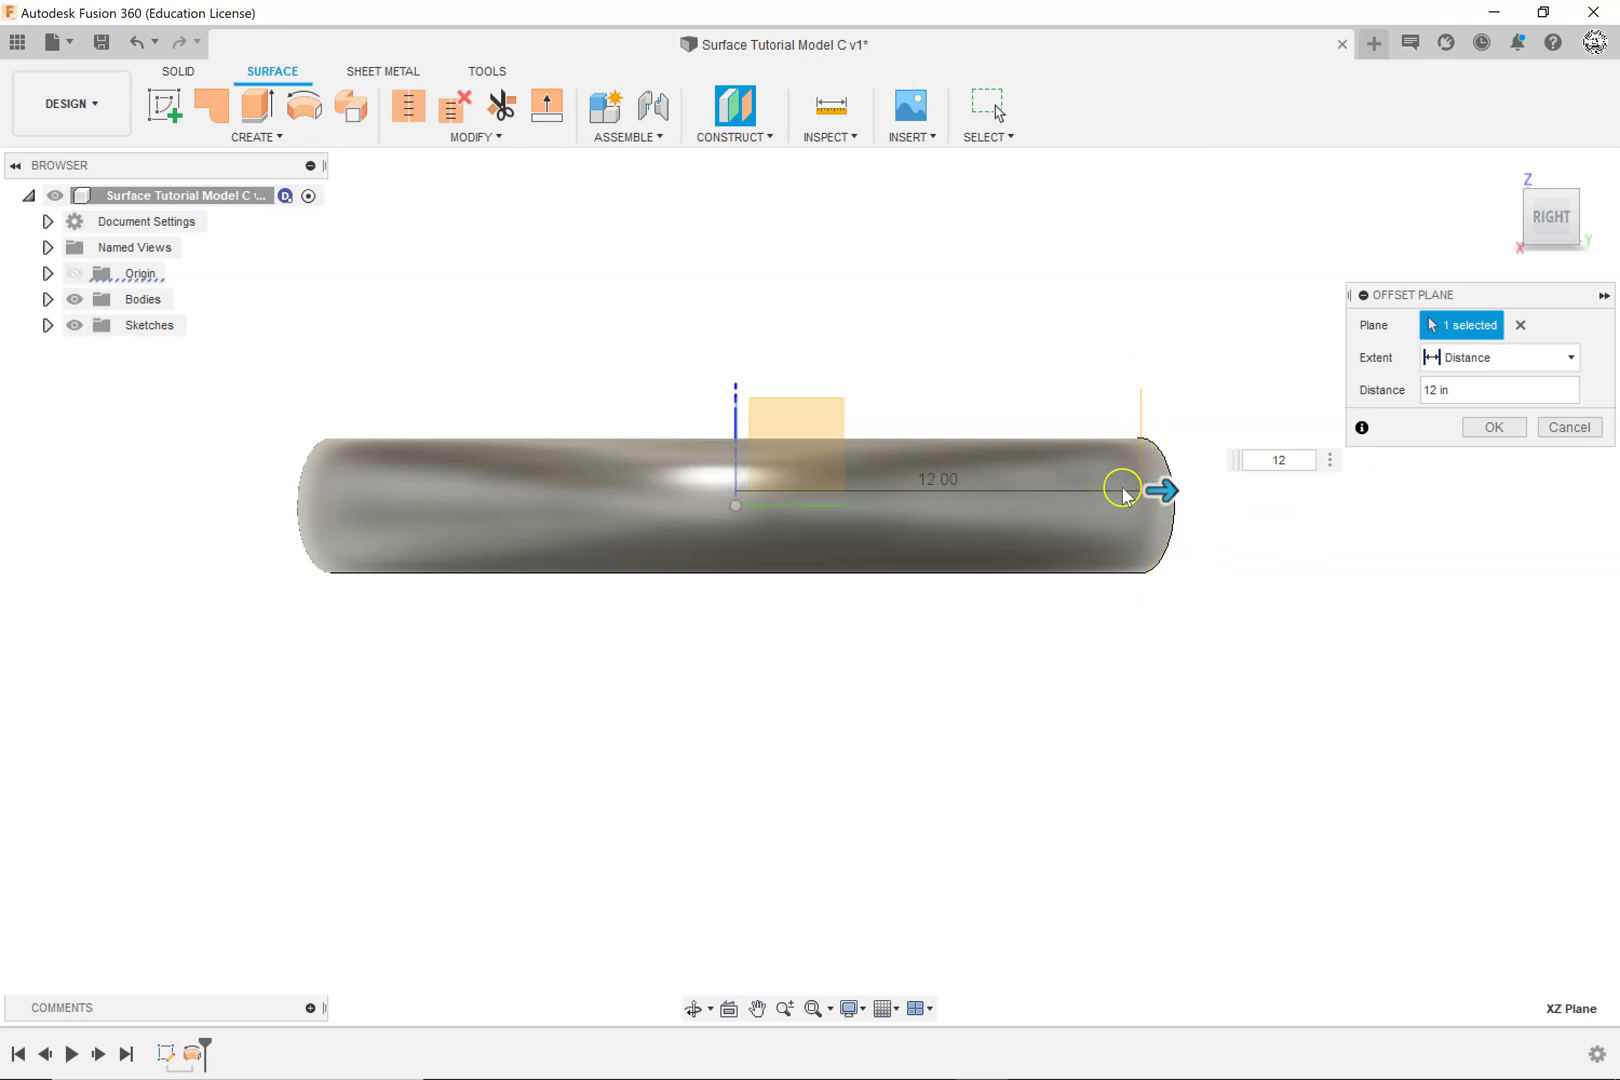
left_click(1490, 428)
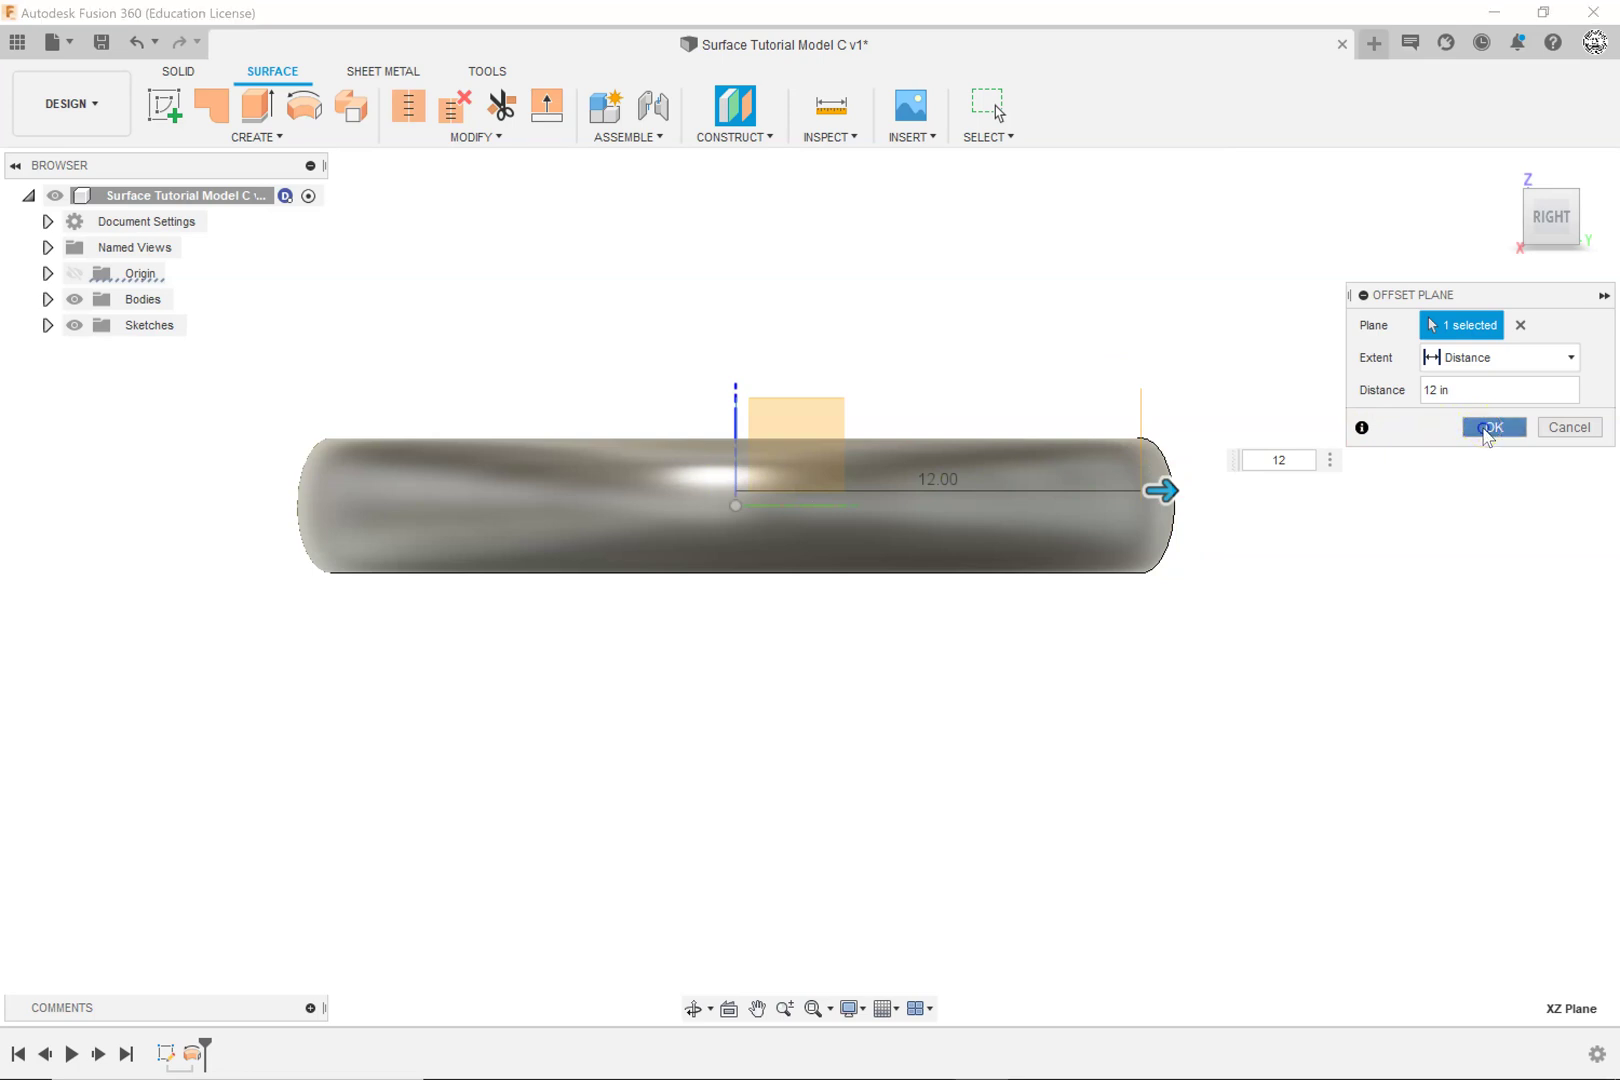
Step: Create a second construction plane offset 1 in from the XZ plane, near the wheel's centre
left_click(1503, 172)
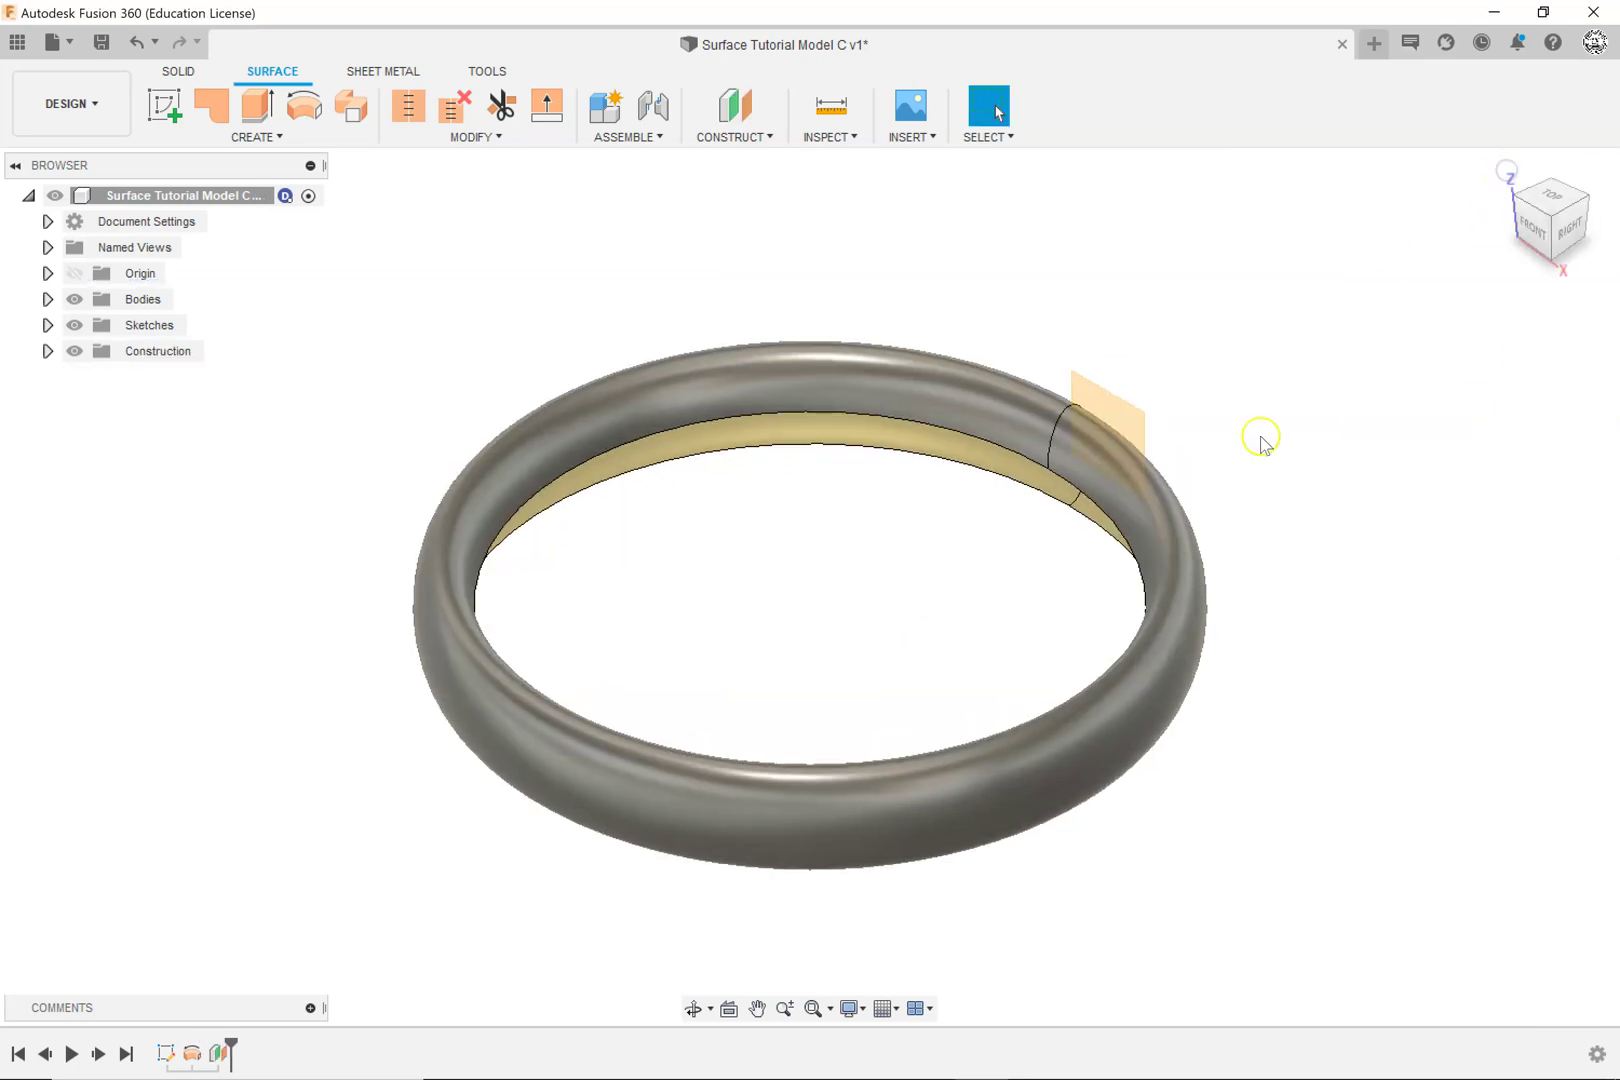
left_click(733, 136)
left_click(748, 161)
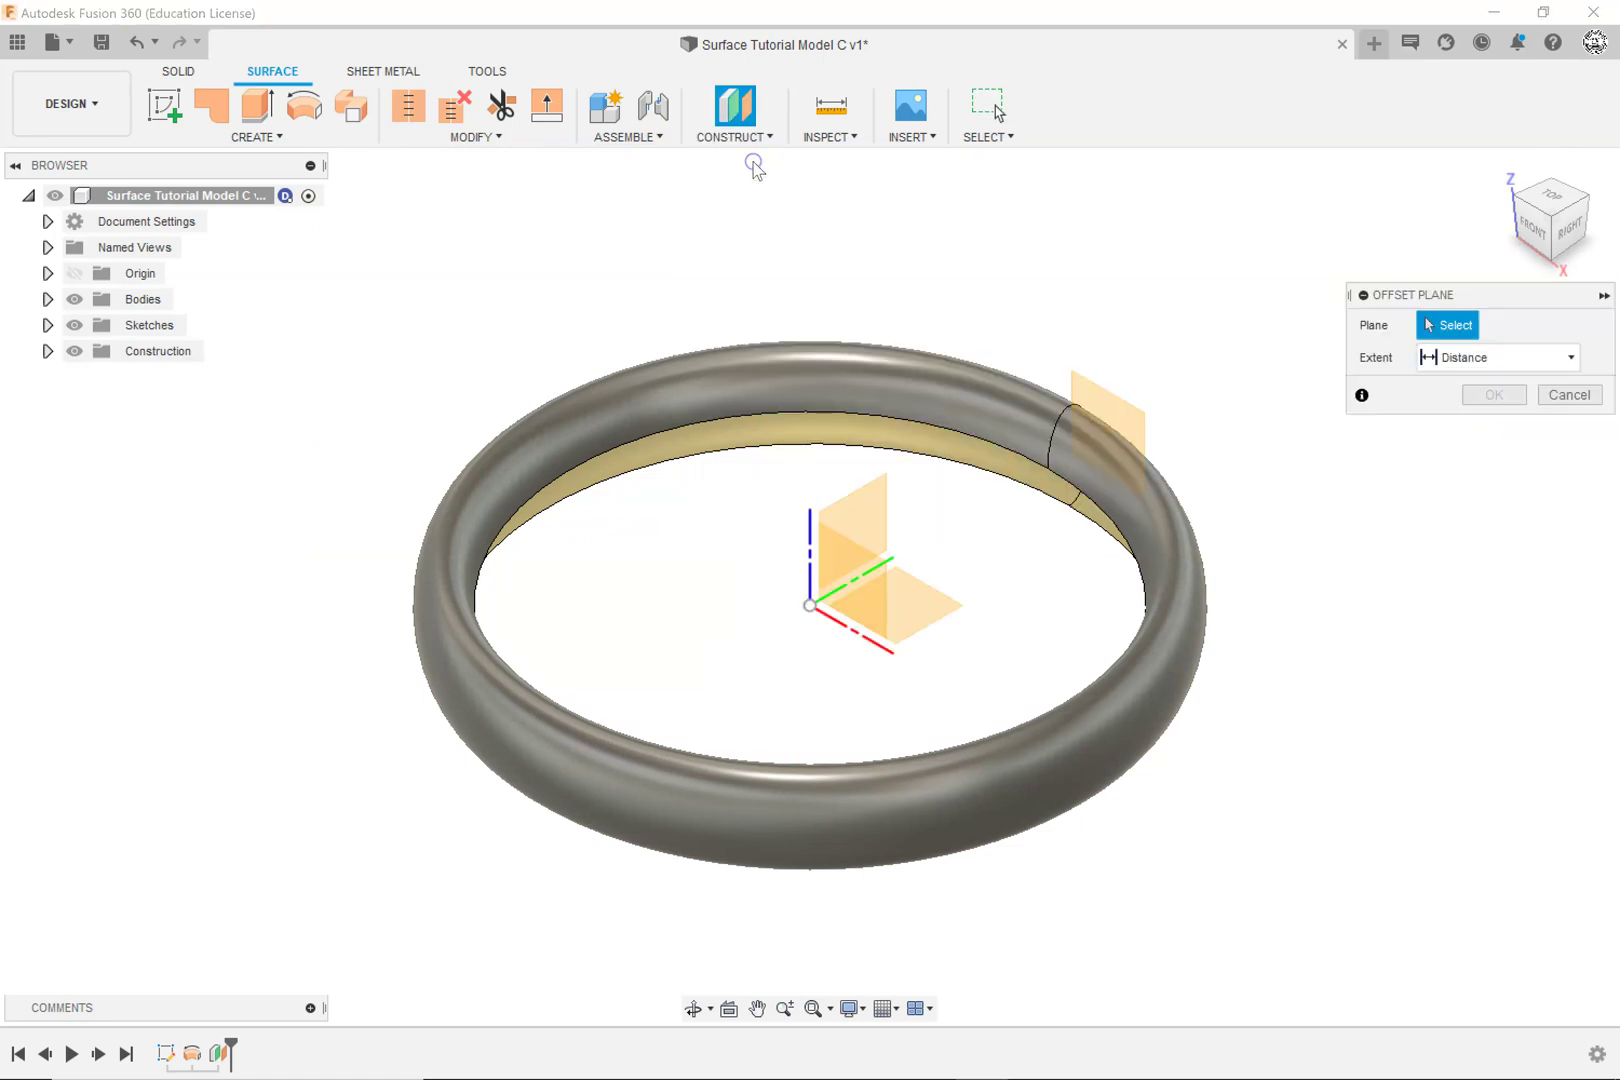
left_click(840, 585)
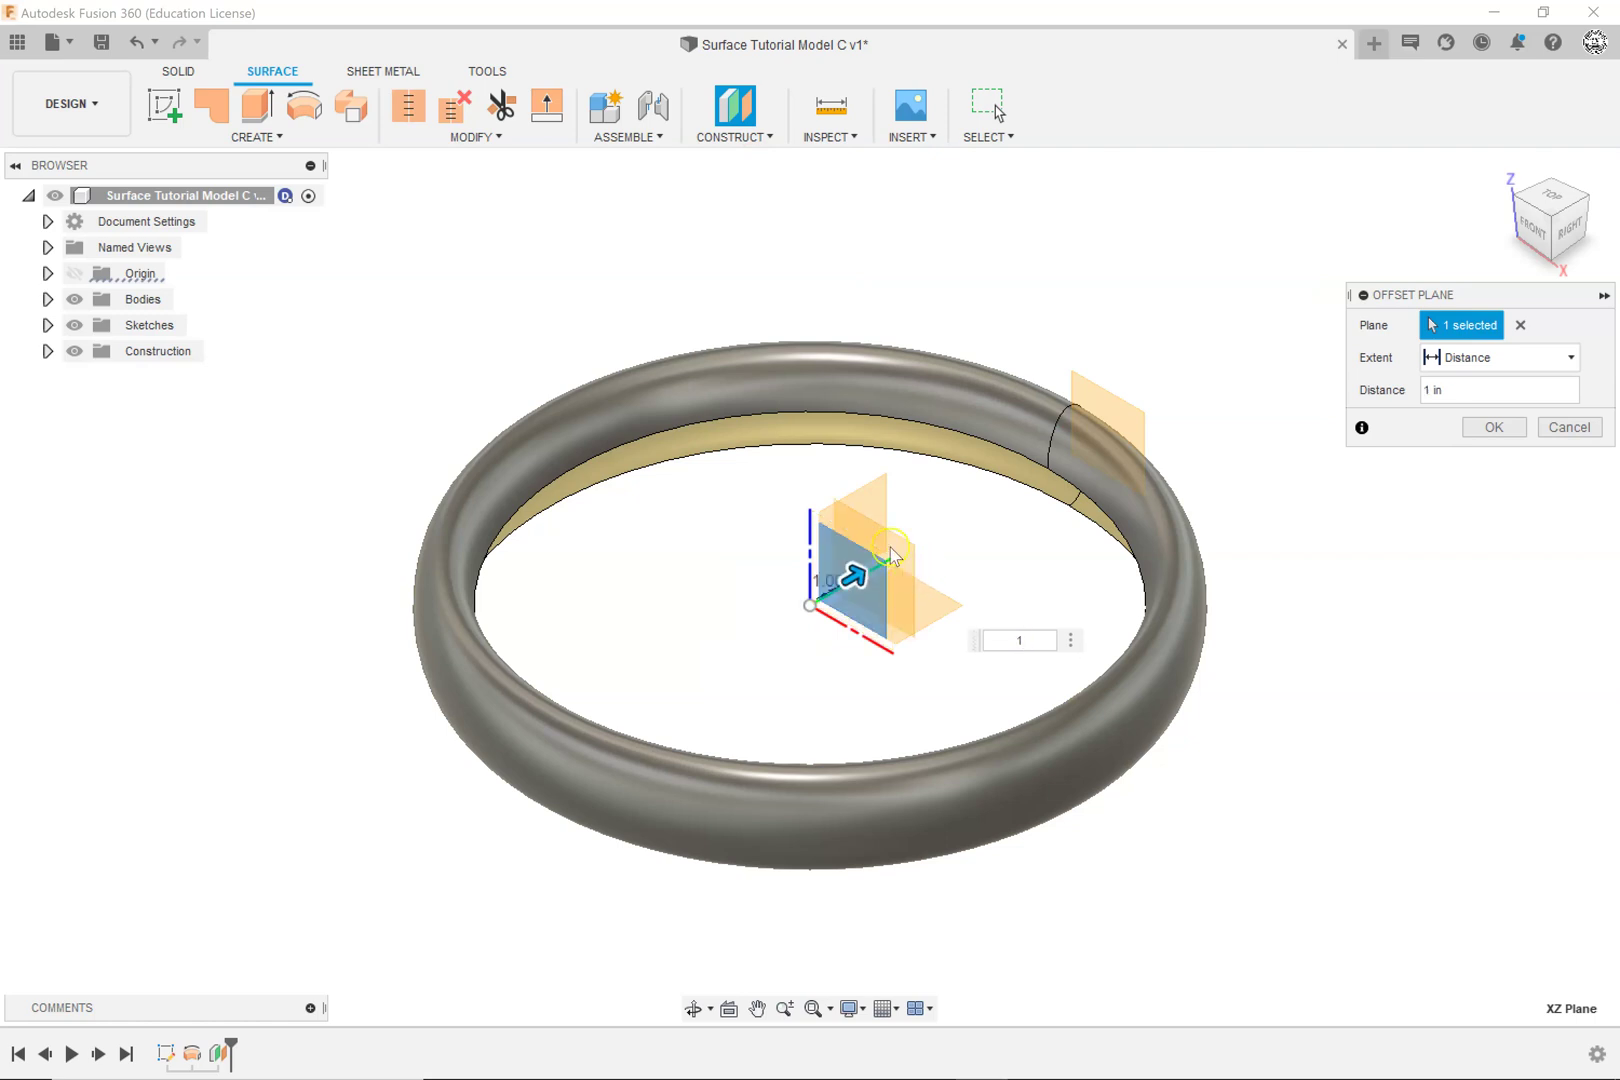
left_click(1487, 432)
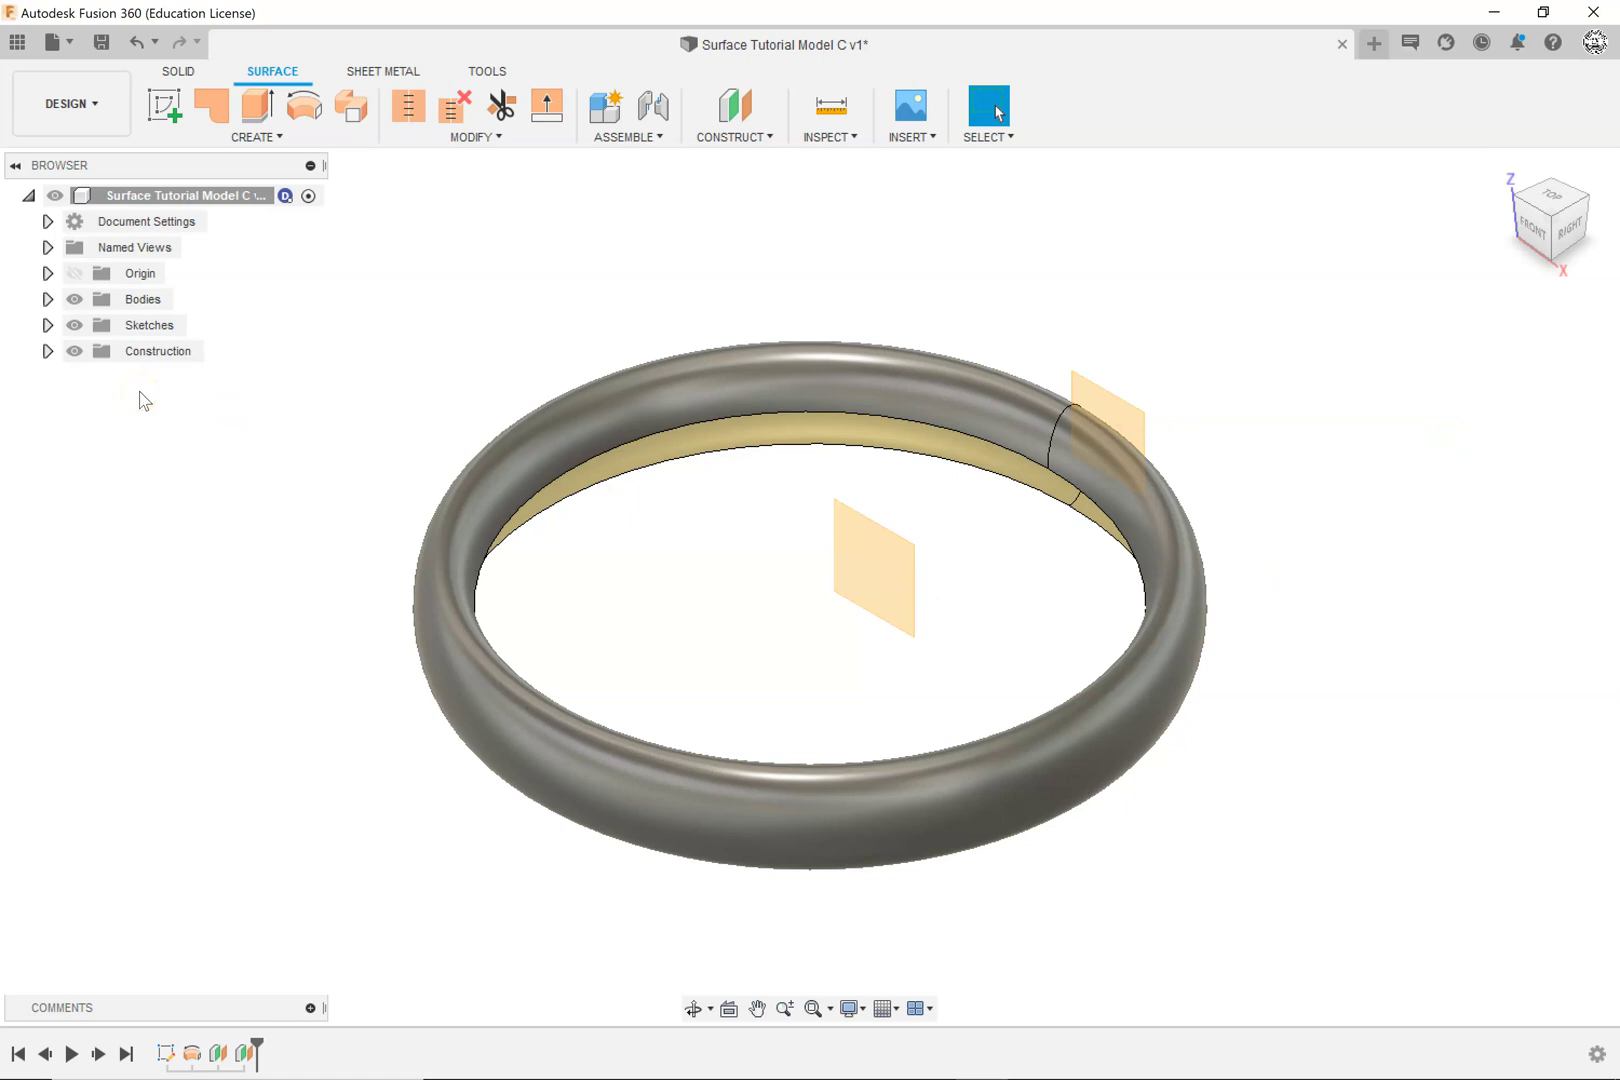
Step: Hide the revolved rim body and start a sketch on the construction plane offset 12 in
left_click(47, 299)
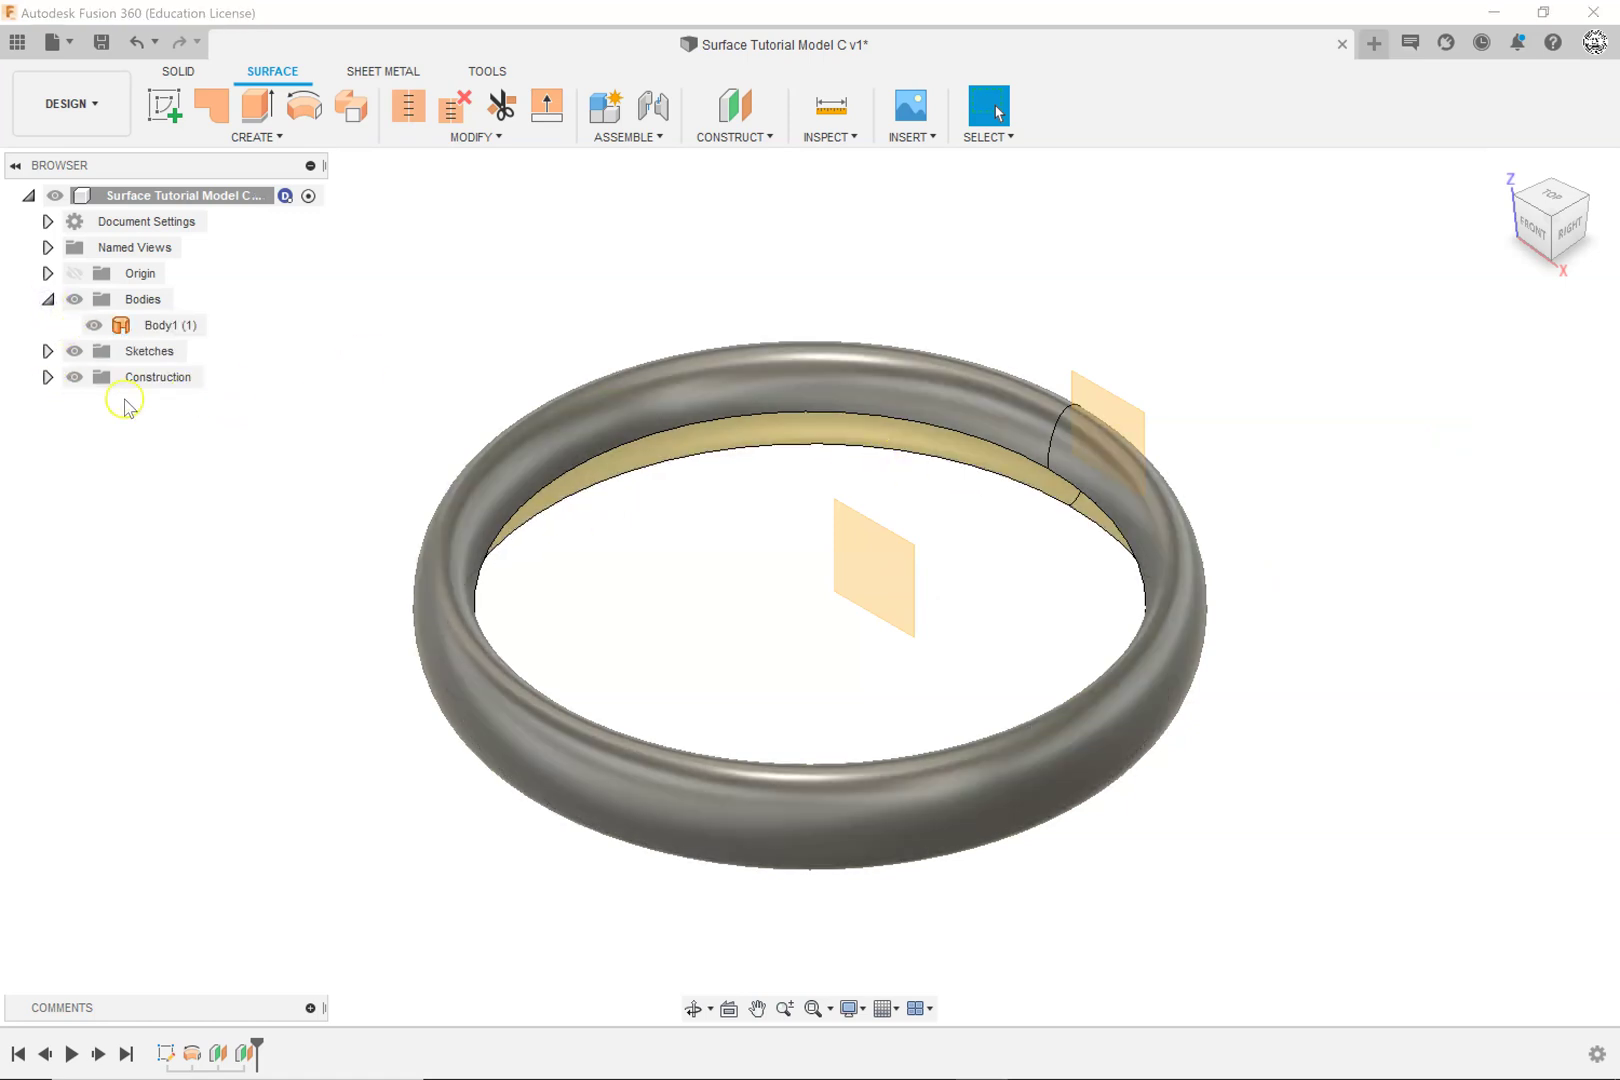
left_click(93, 325)
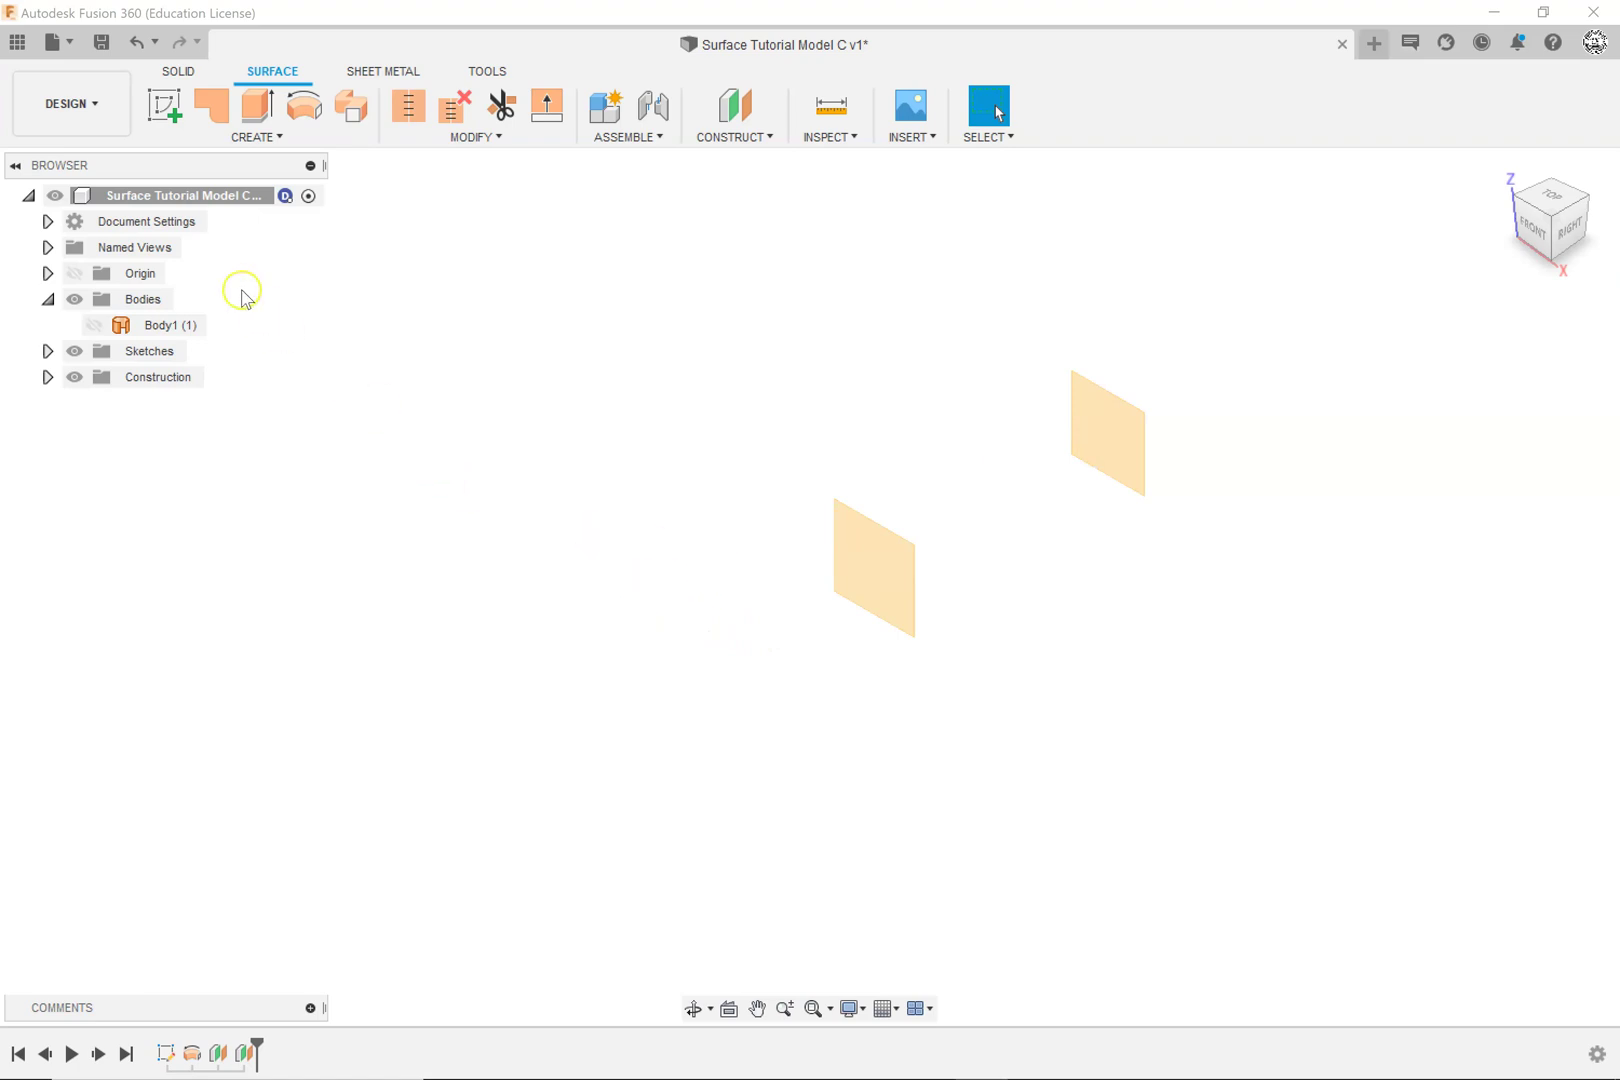
left_click(164, 105)
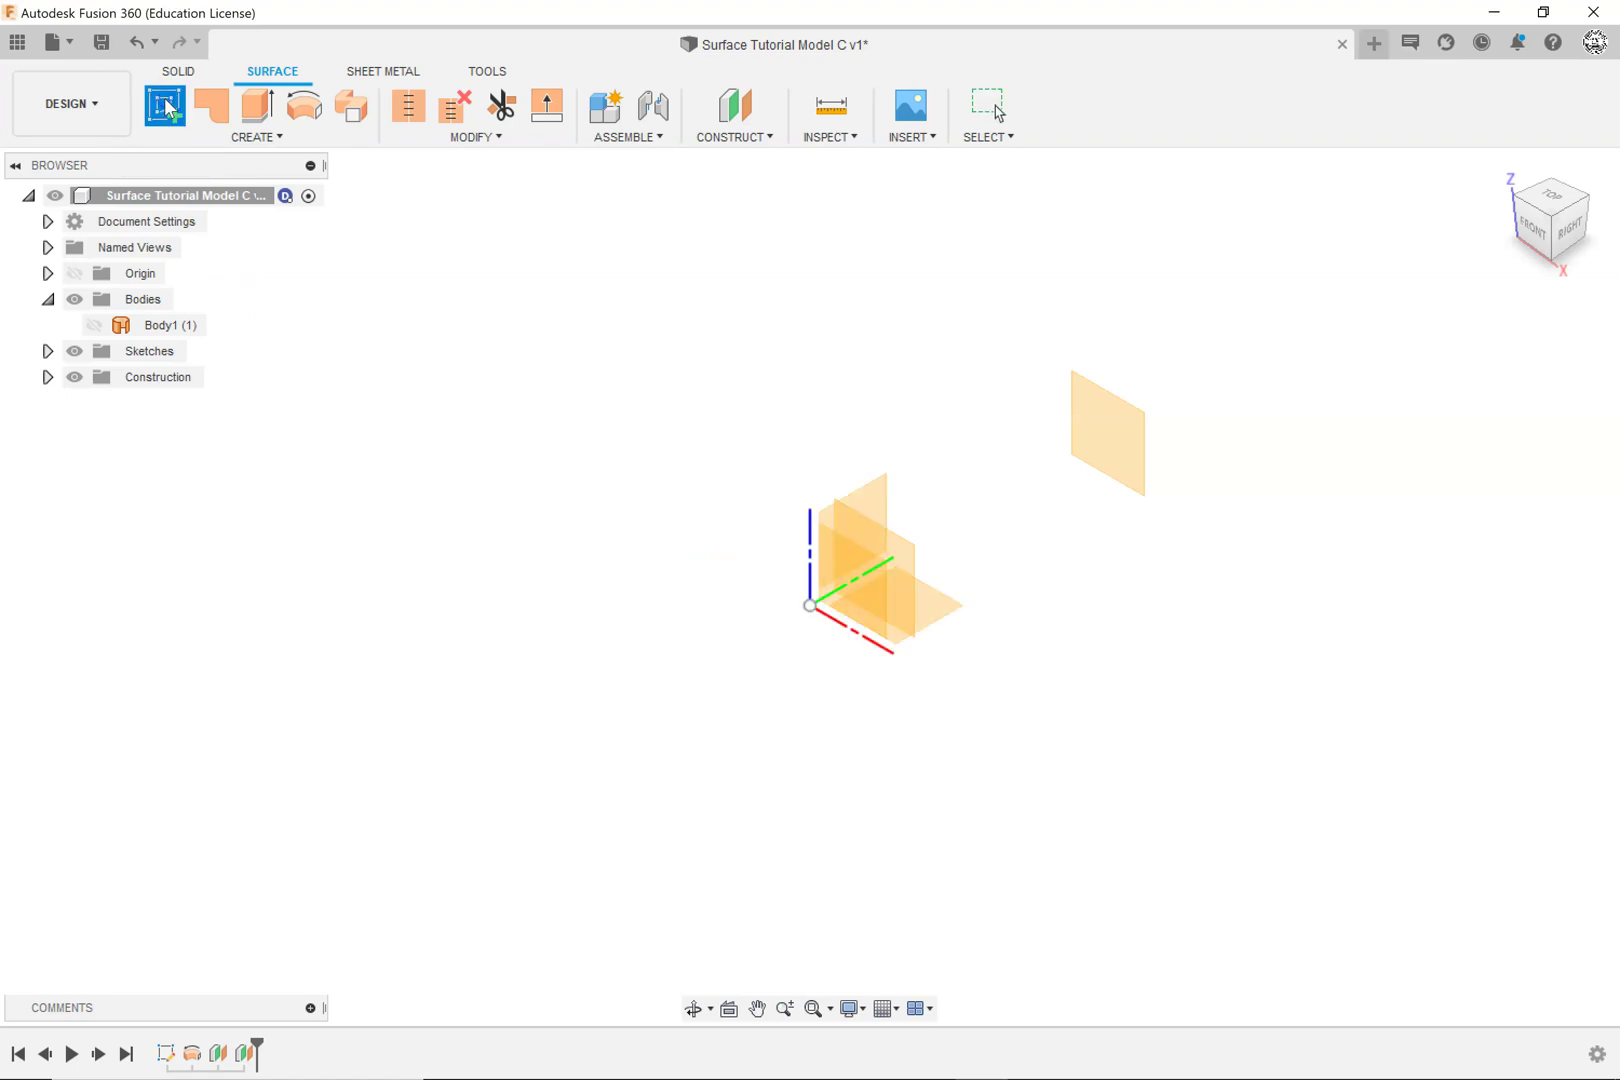
left_click(1116, 430)
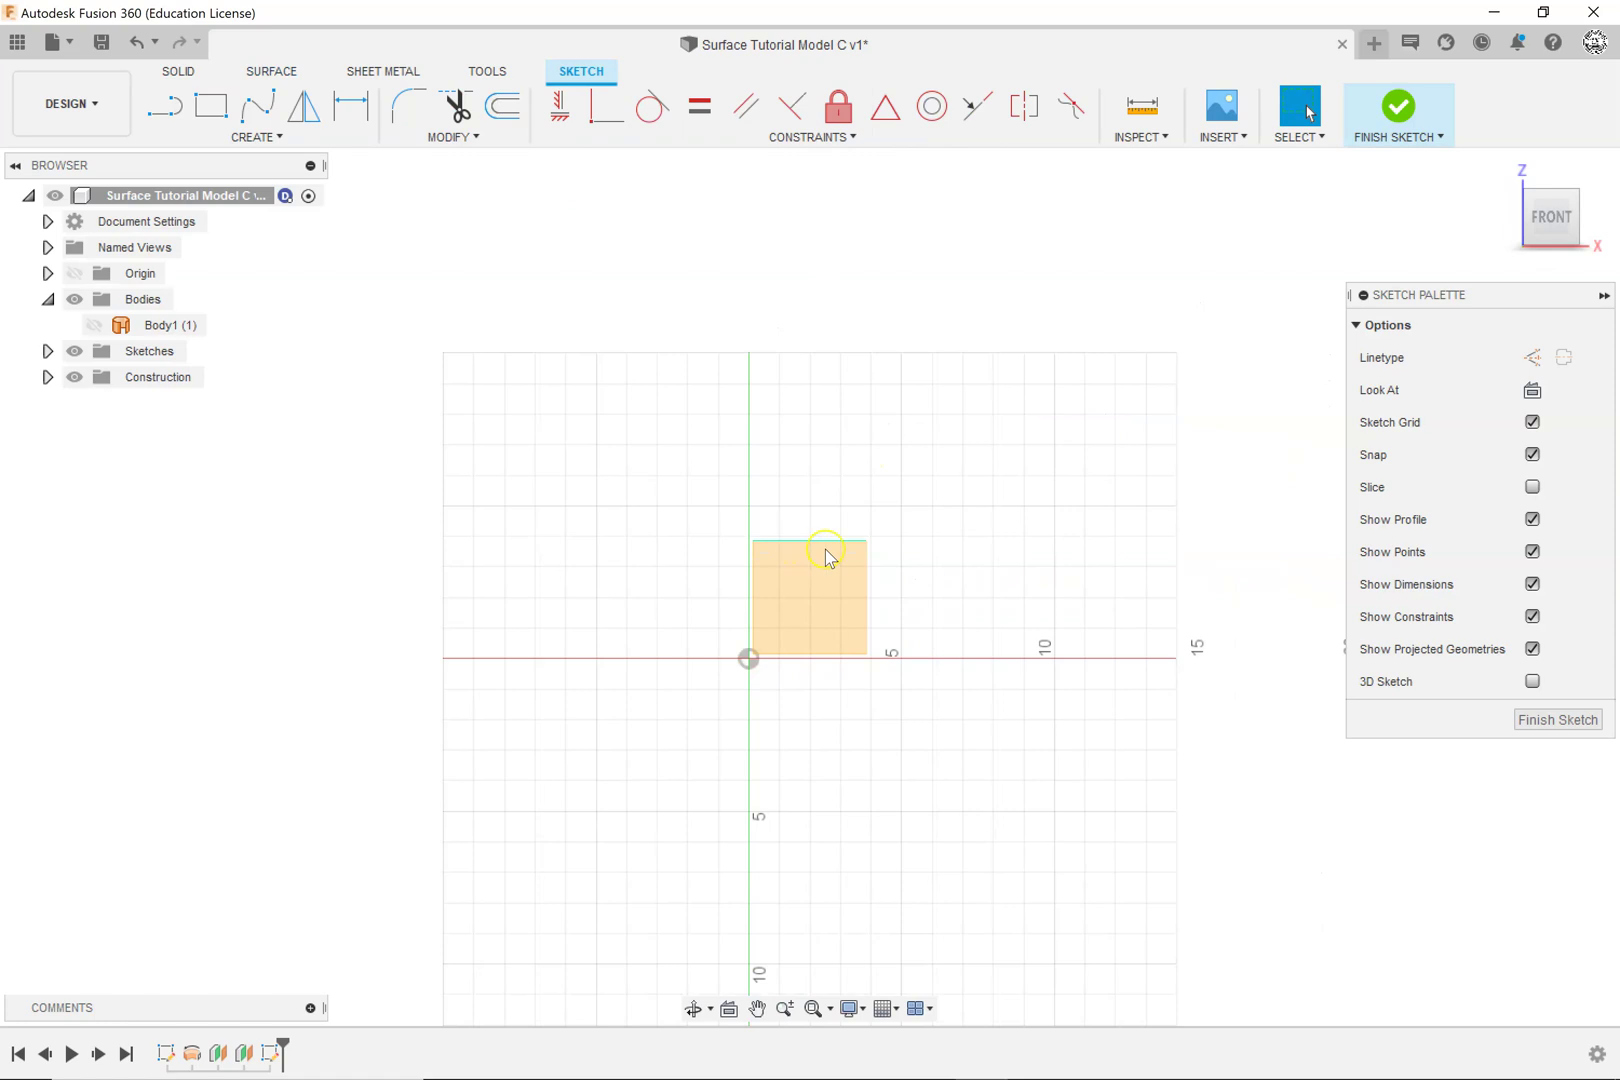
Step: Draw an ellipse centred on the origin, 8 in wide and 4 in high, and move both dimensions outside the curve
left_click(272, 137)
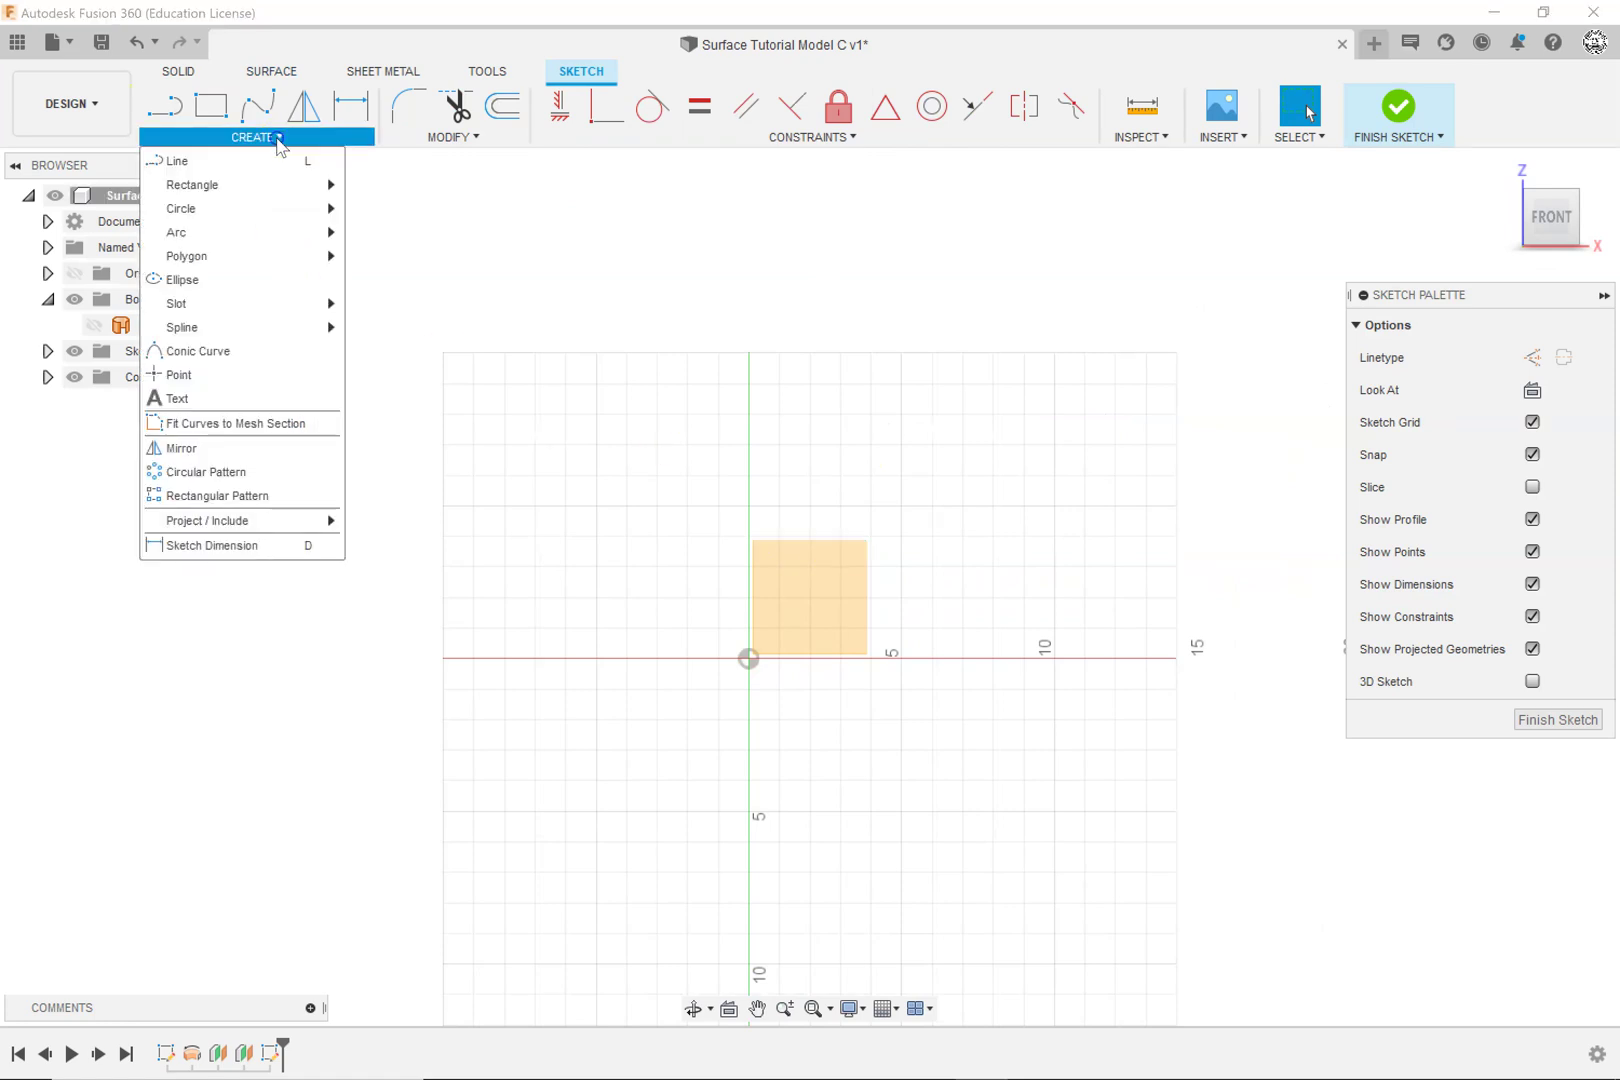
left_click(249, 285)
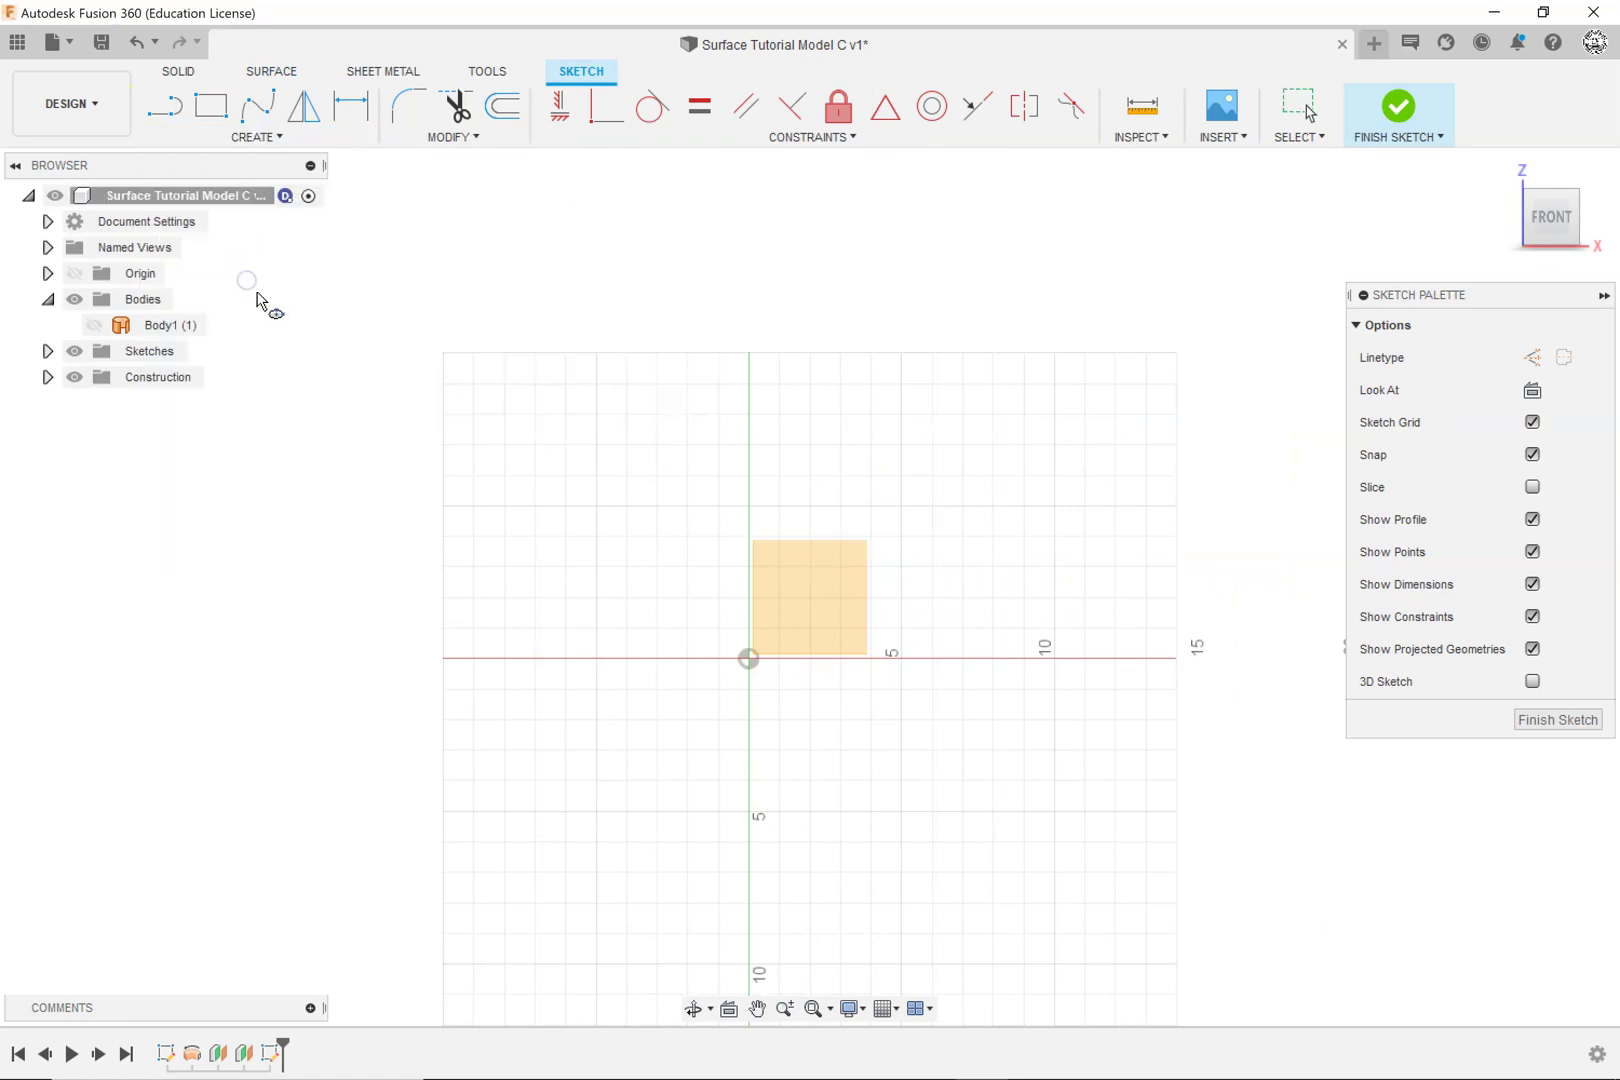
left_click(748, 660)
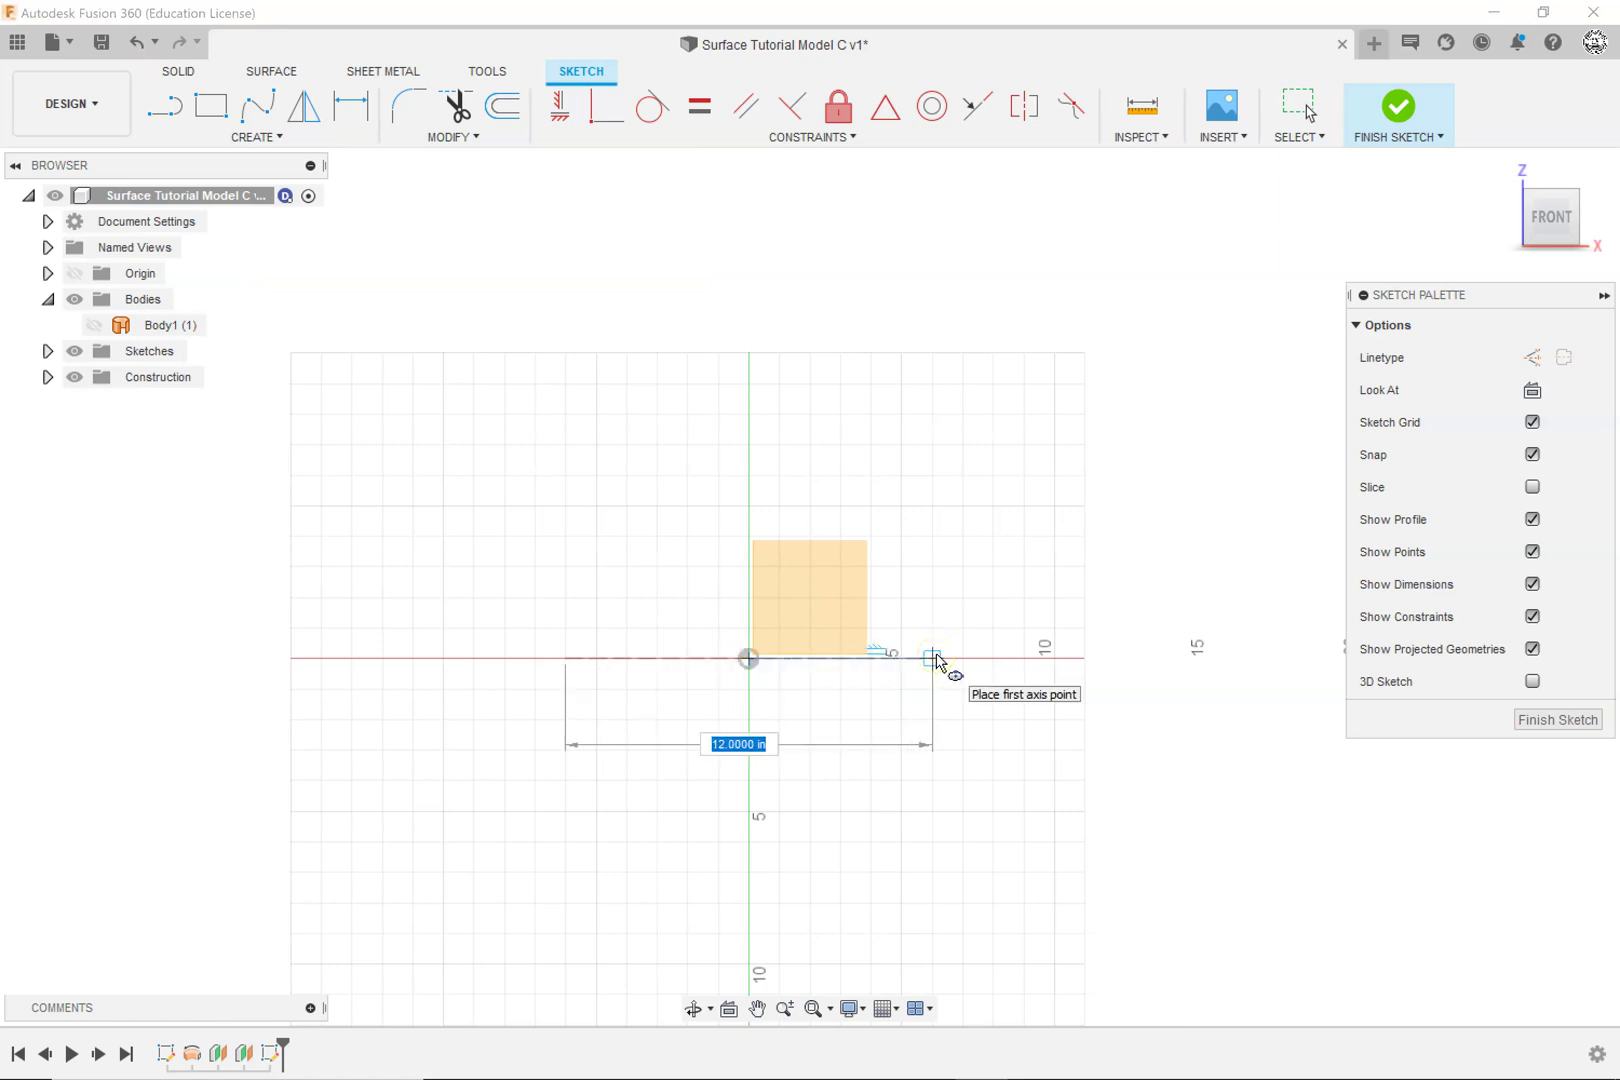
type("8")
key("Return")
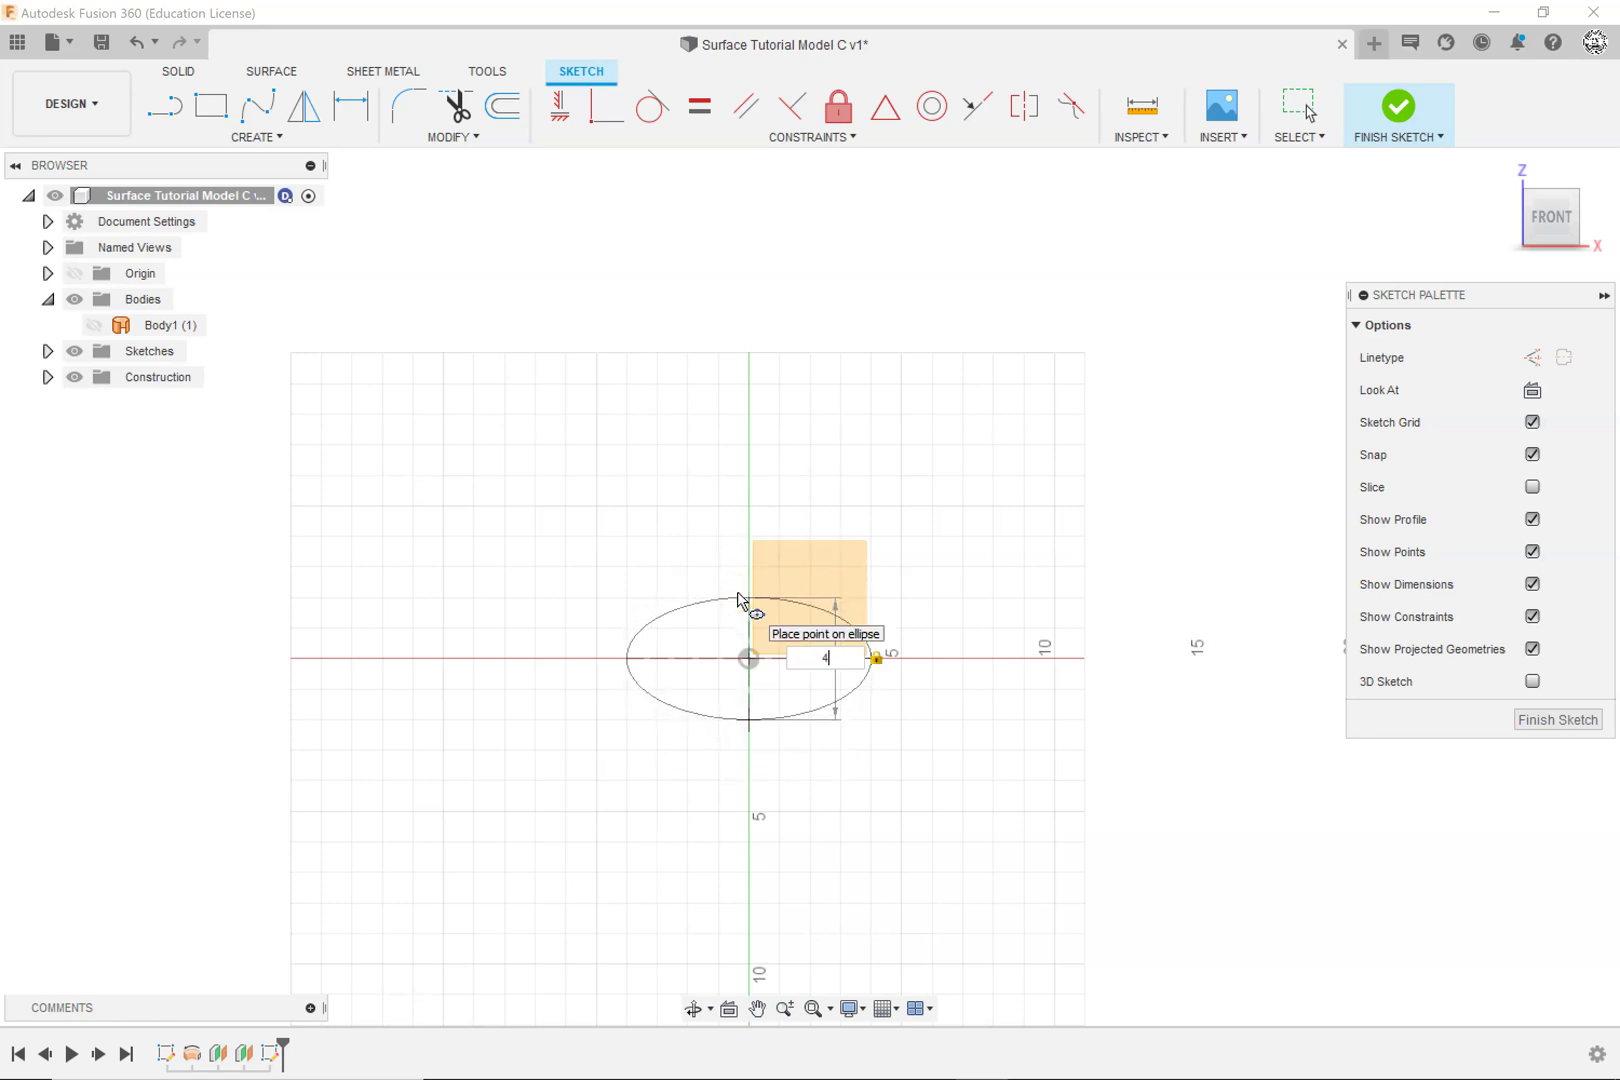
key("Return")
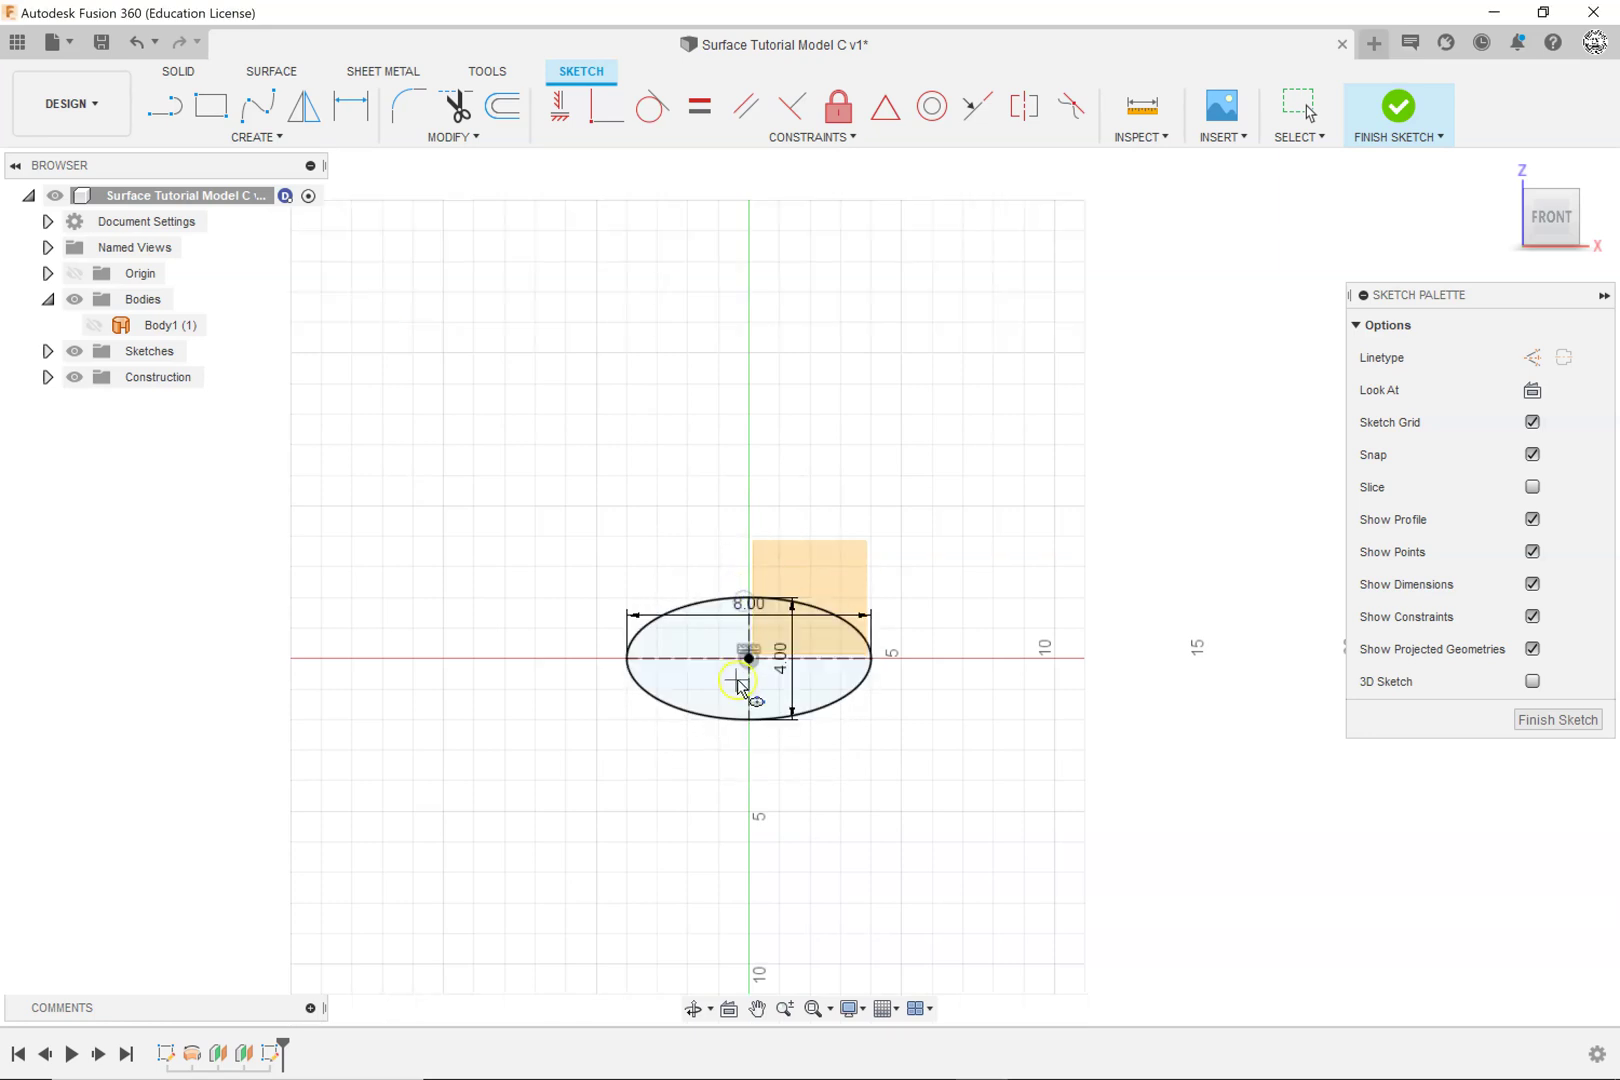
scroll(740, 660, "up", 3)
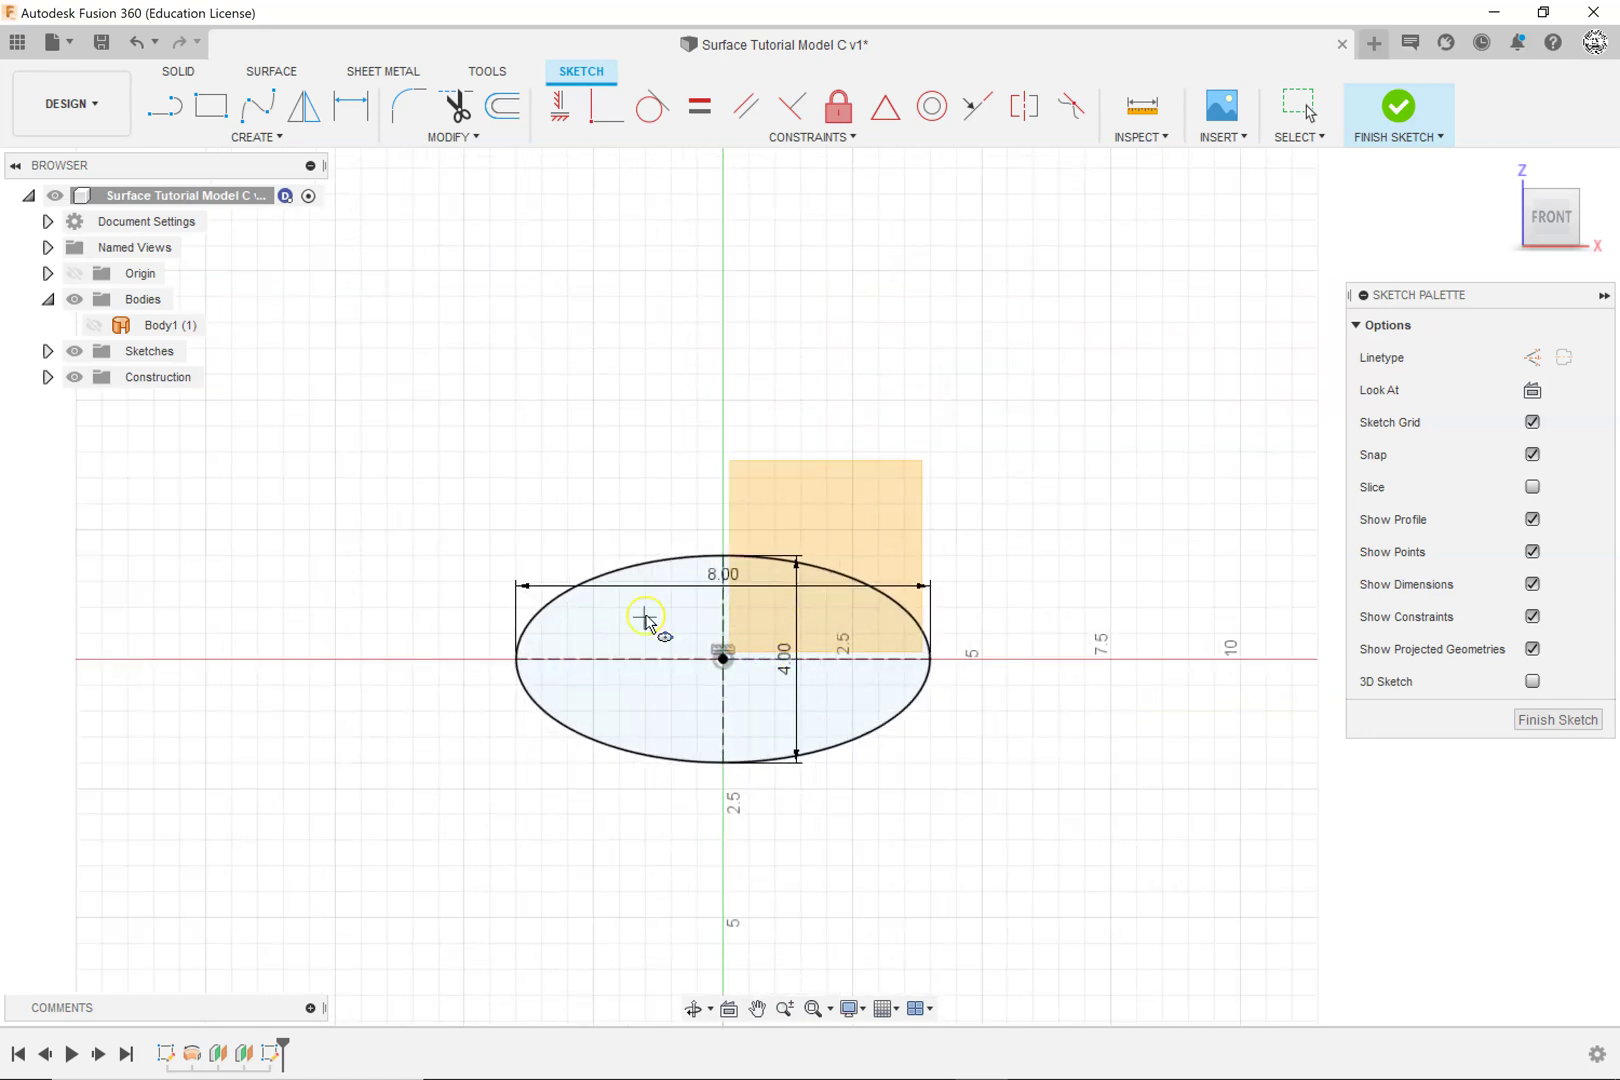
key("Escape")
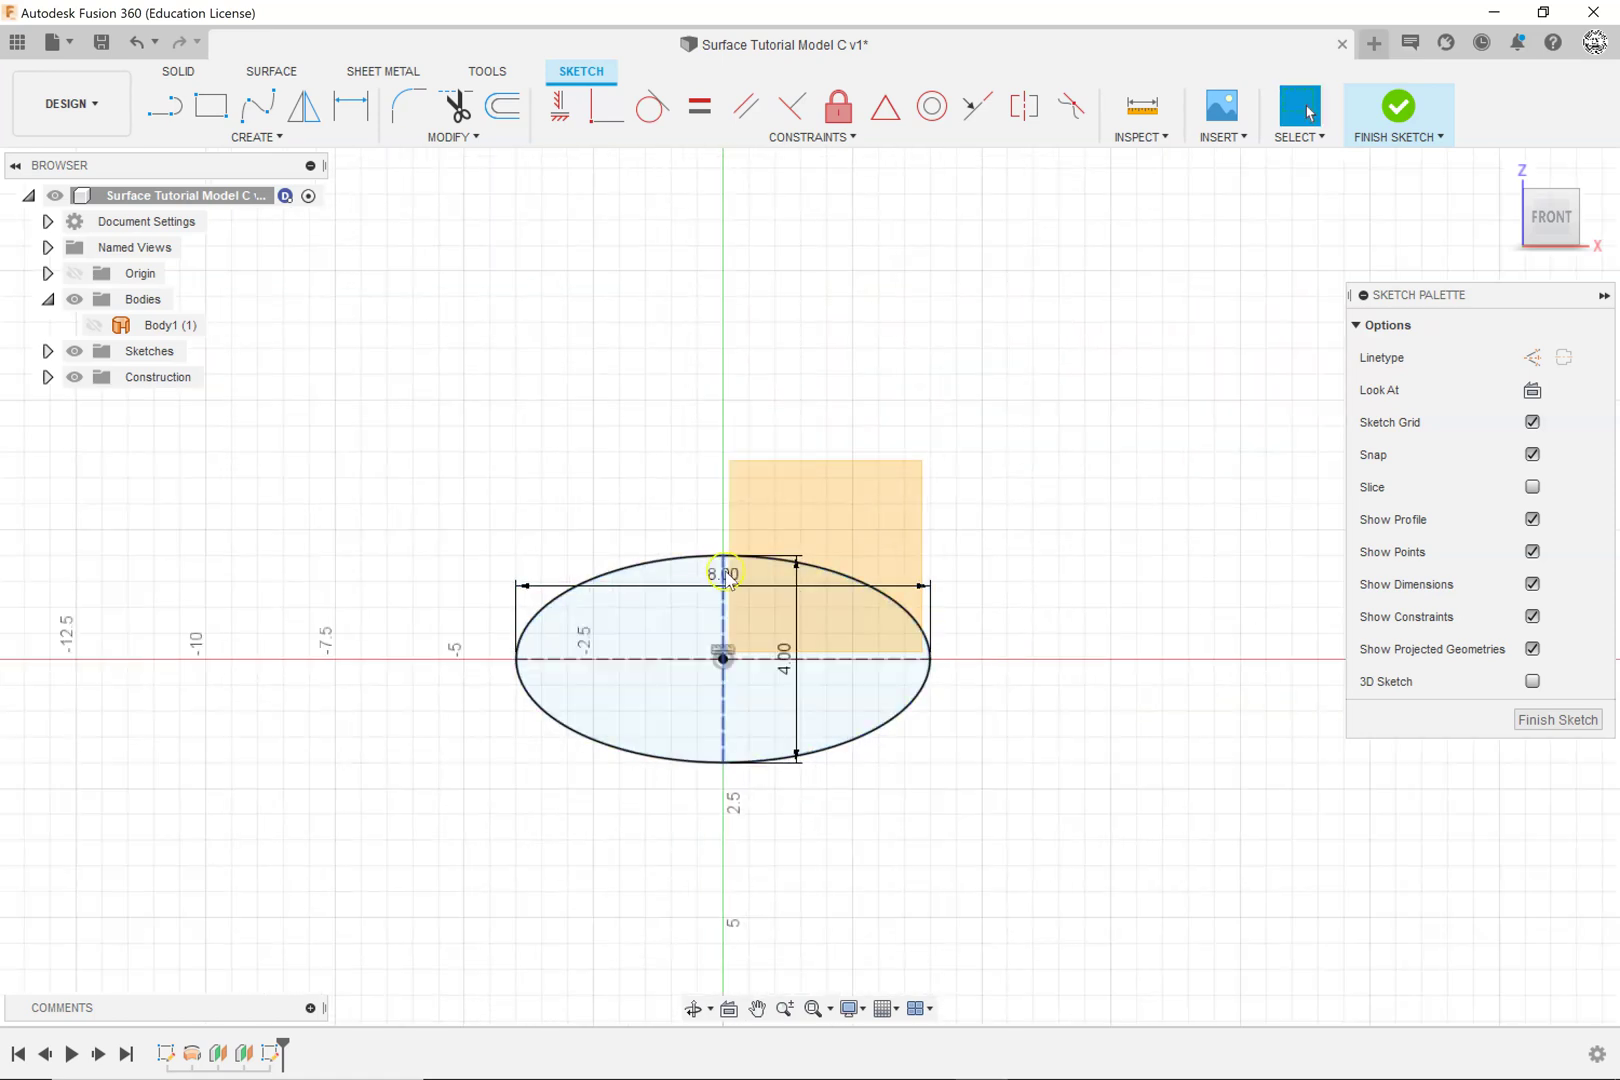
left_click_drag(736, 580, 738, 488)
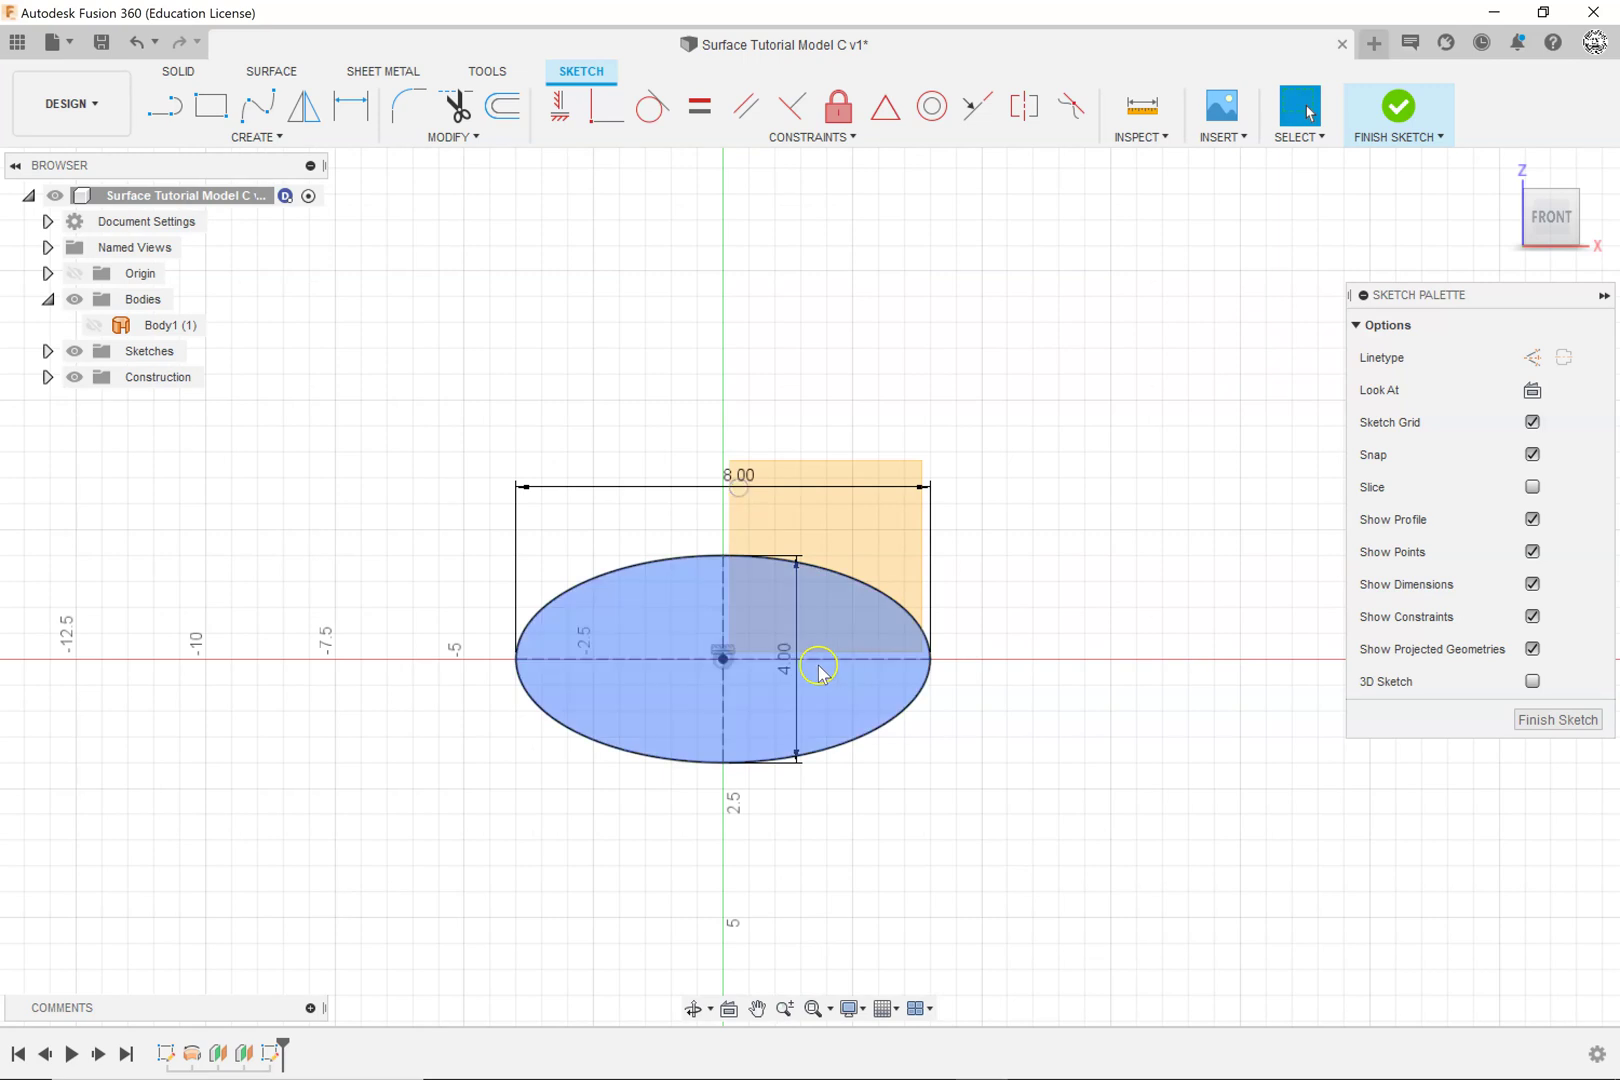
left_click_drag(786, 665, 1000, 665)
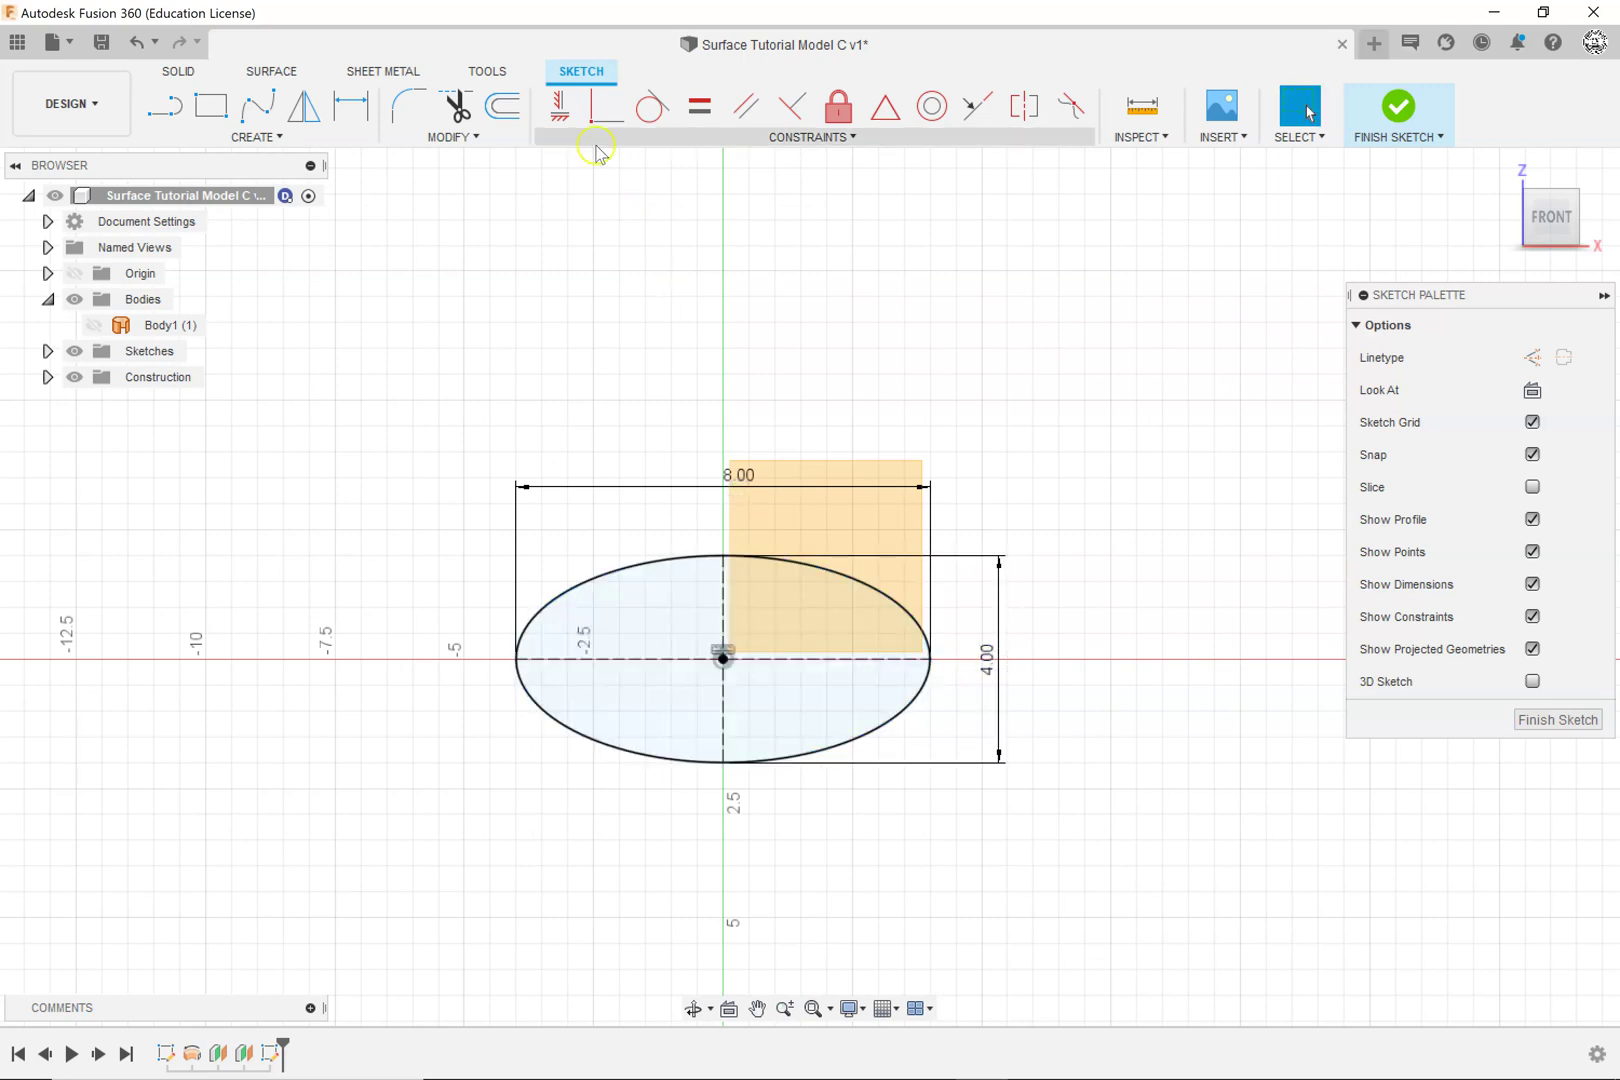
Step: Draw a horizontal line along the ellipse's major axis, connecting its two outermost points
left_click(456, 105)
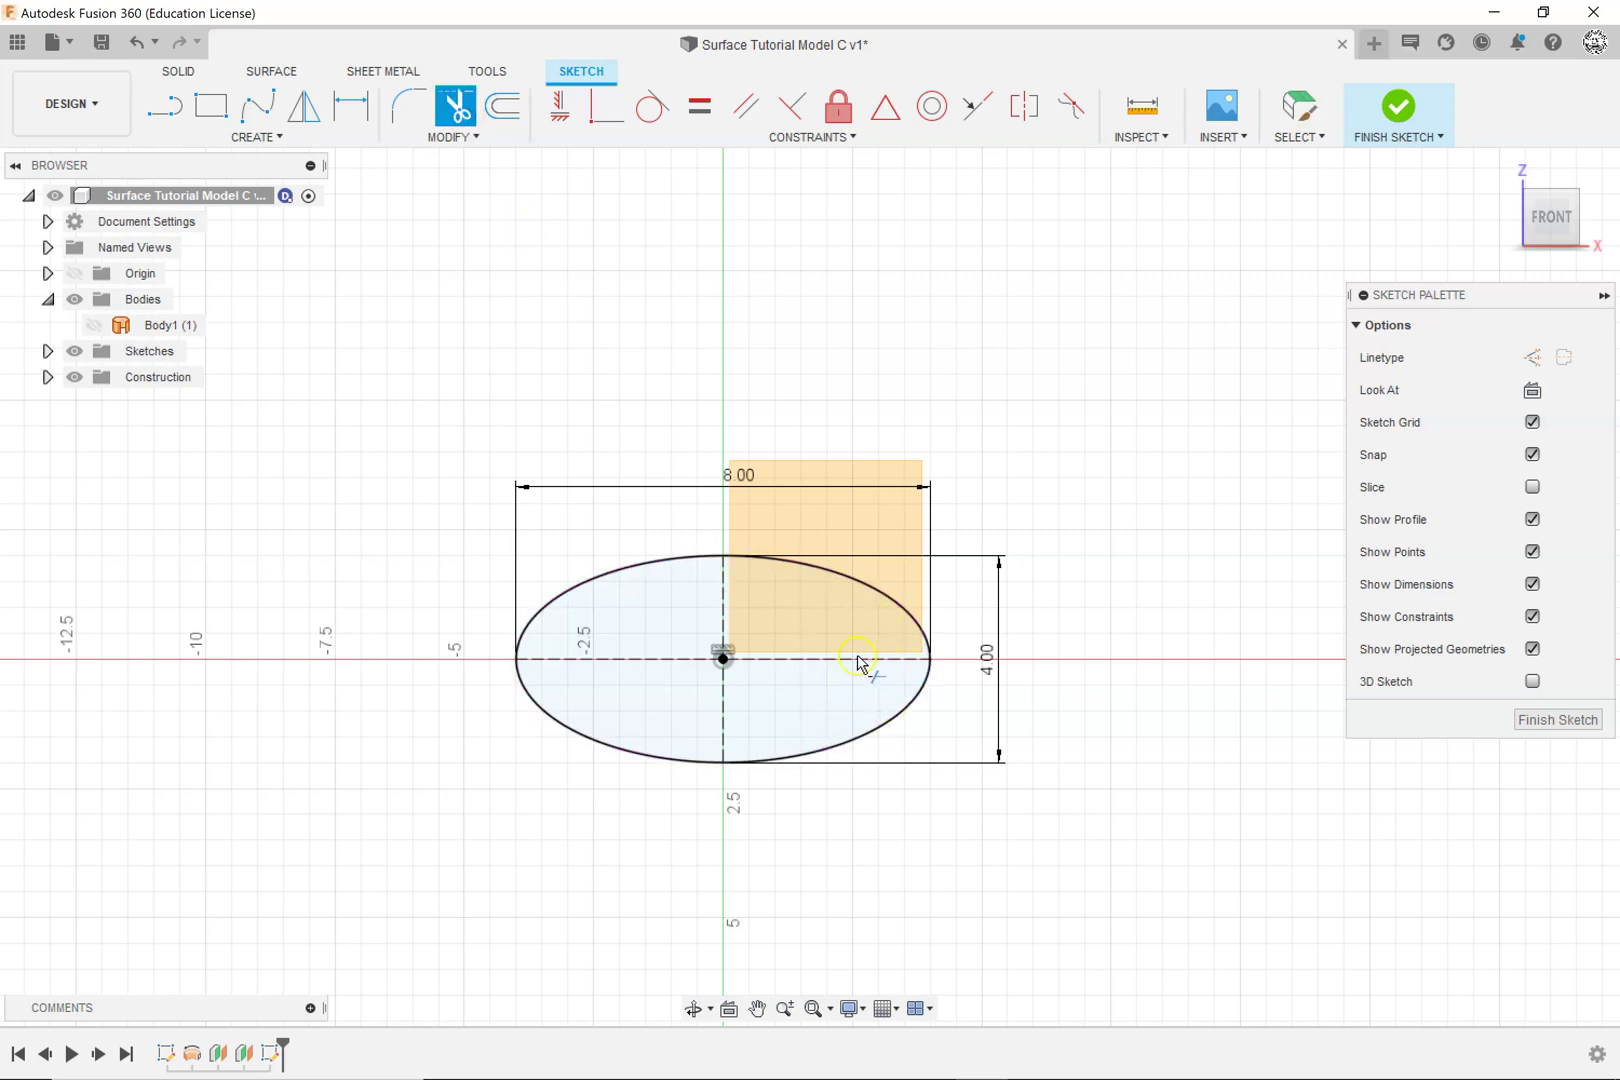
key("Escape")
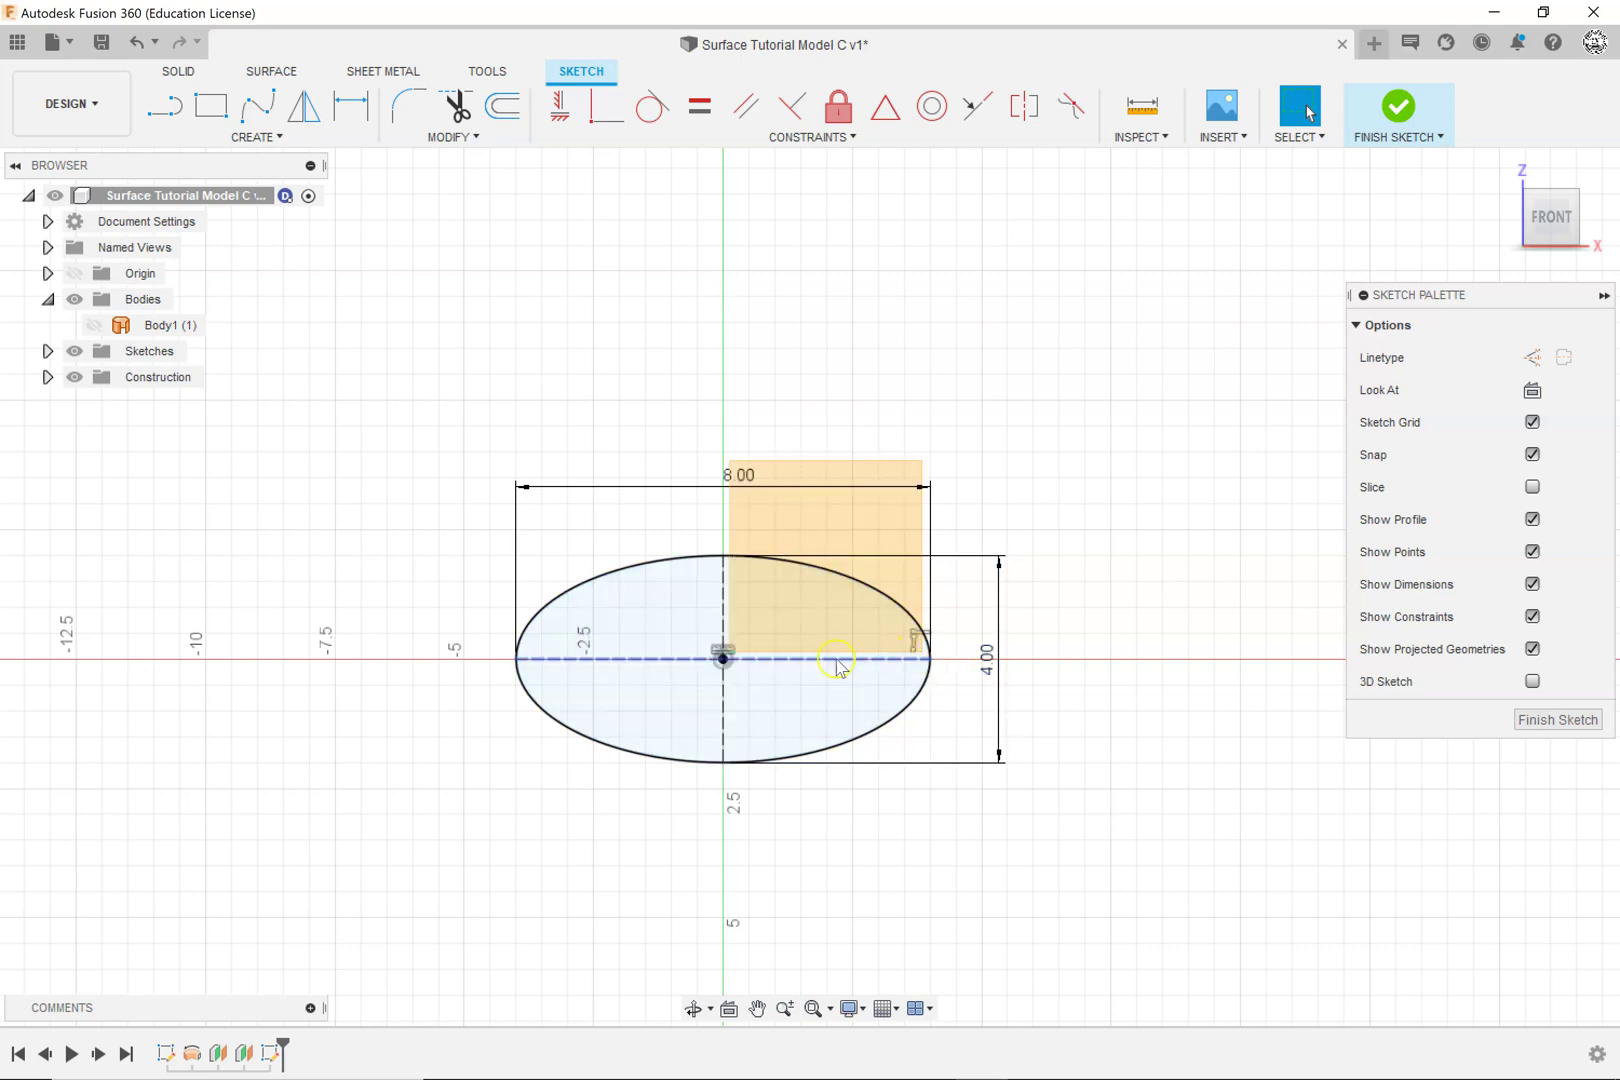
left_click(172, 122)
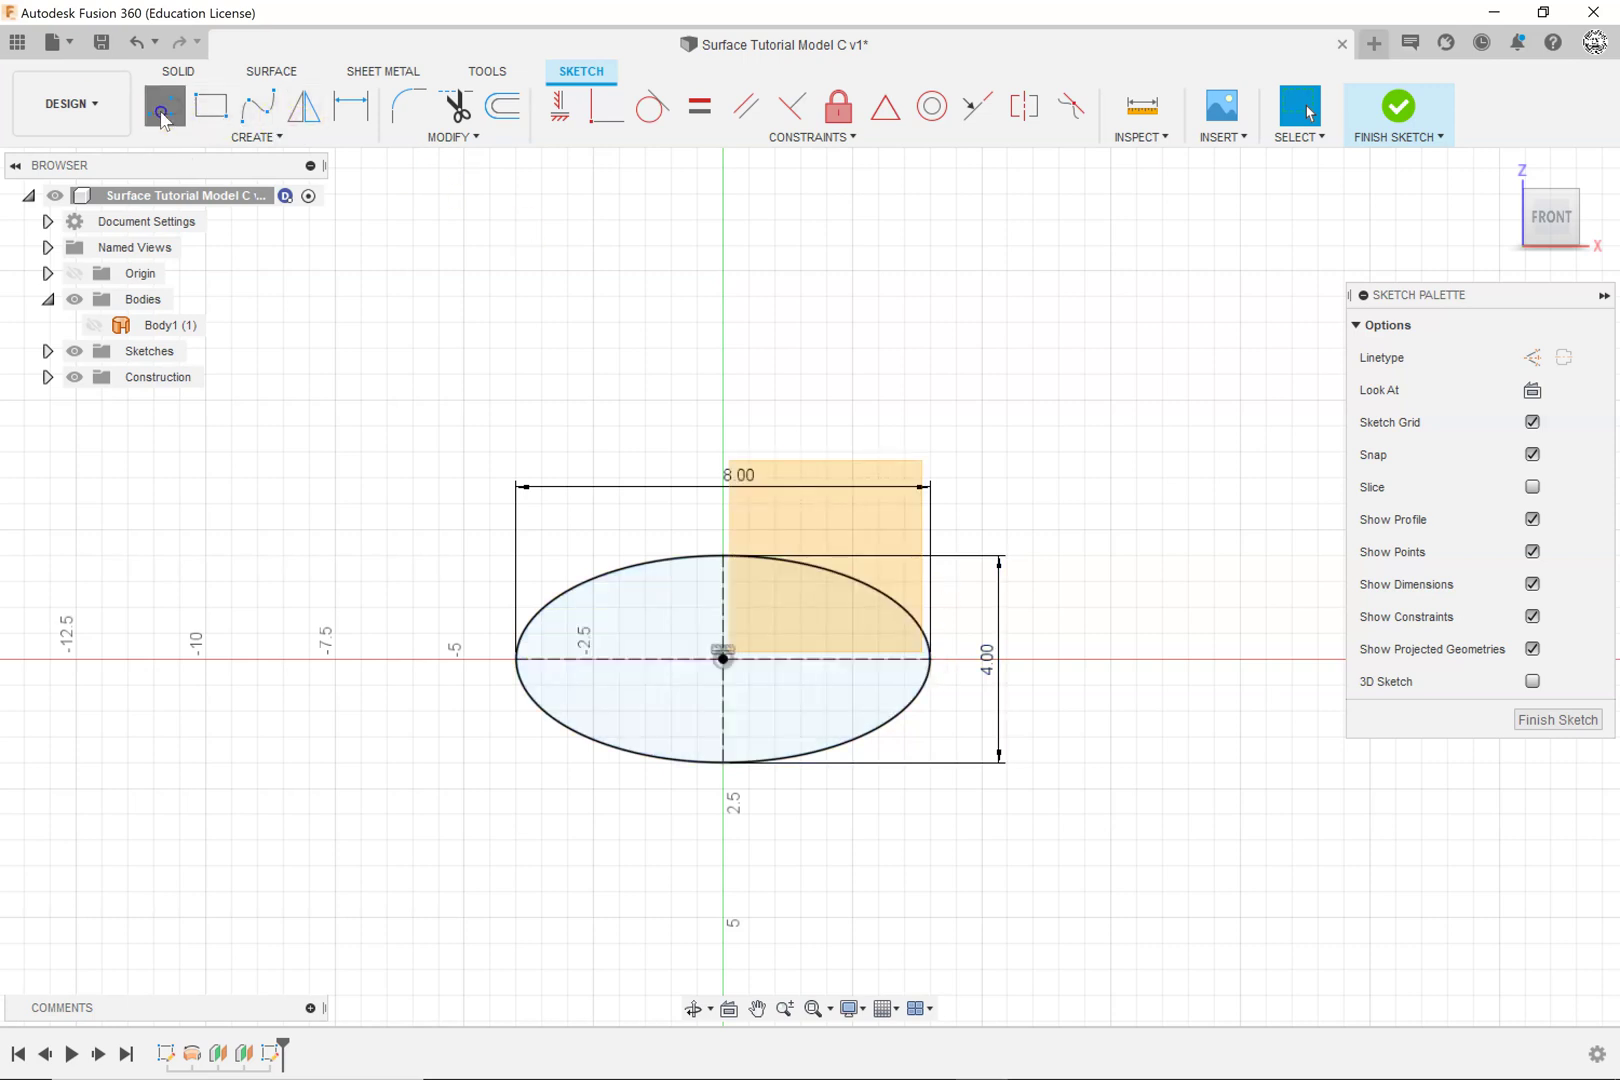
left_click(930, 660)
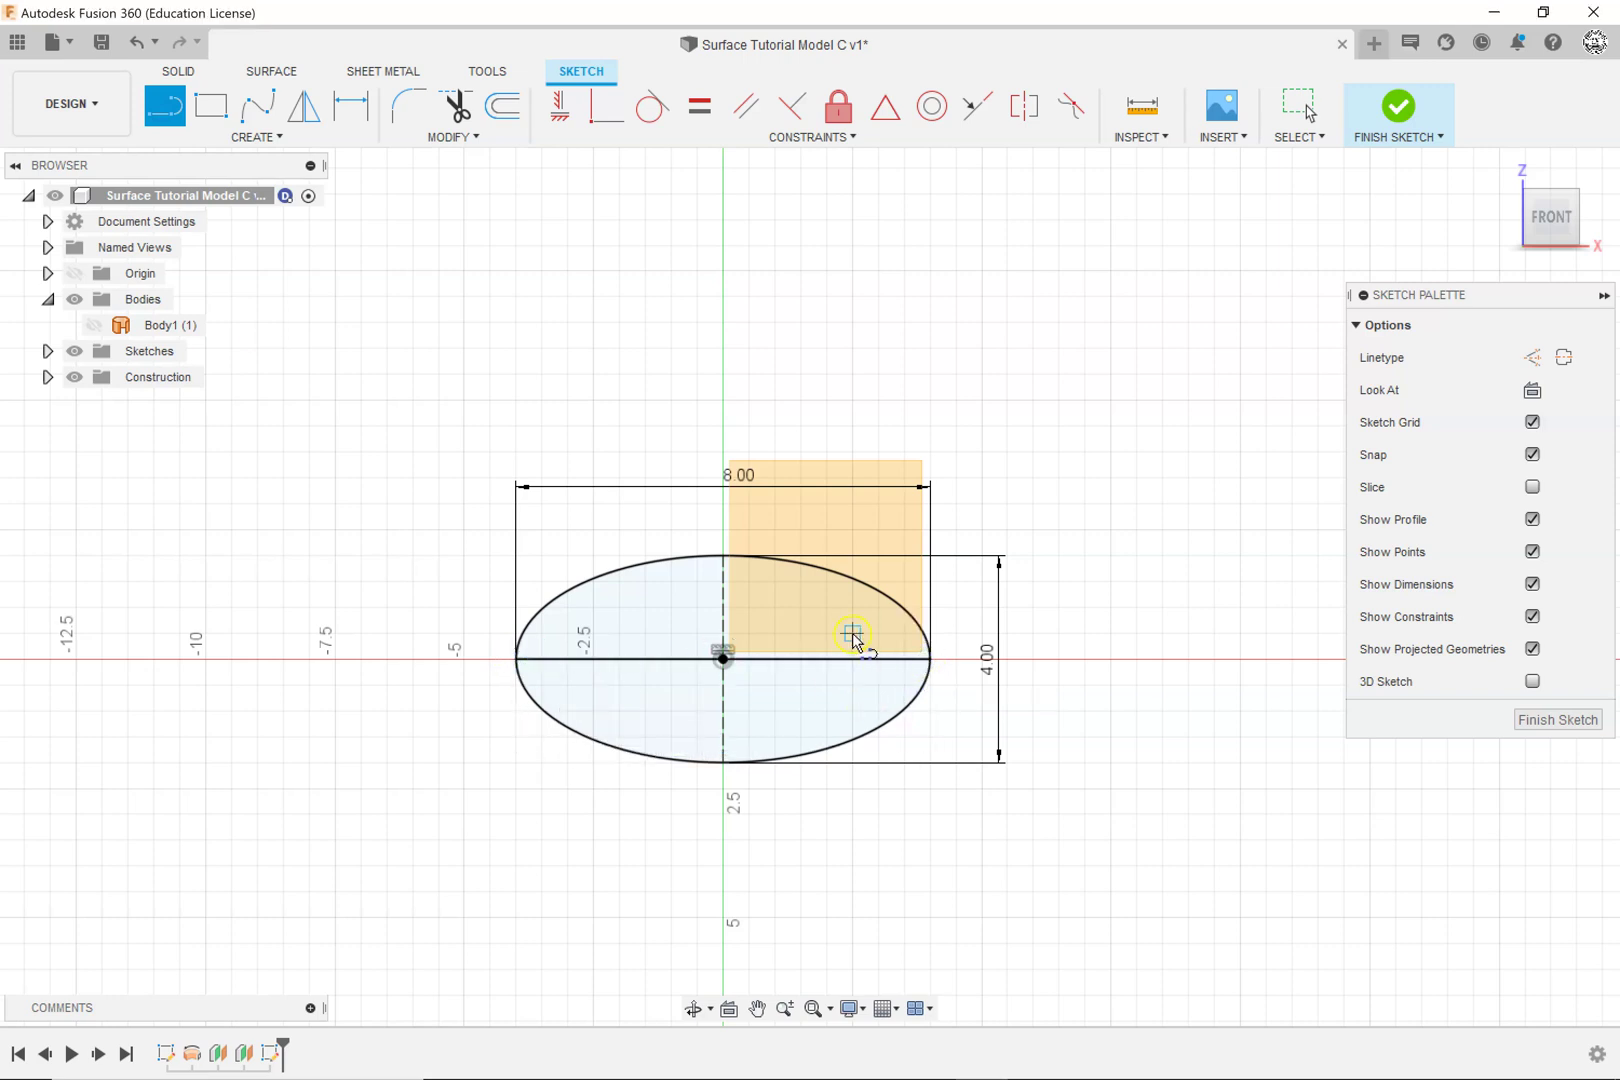
Step: Trim away the ellipse's lower half and the horizontal line, and finish the sketch
left_click(463, 118)
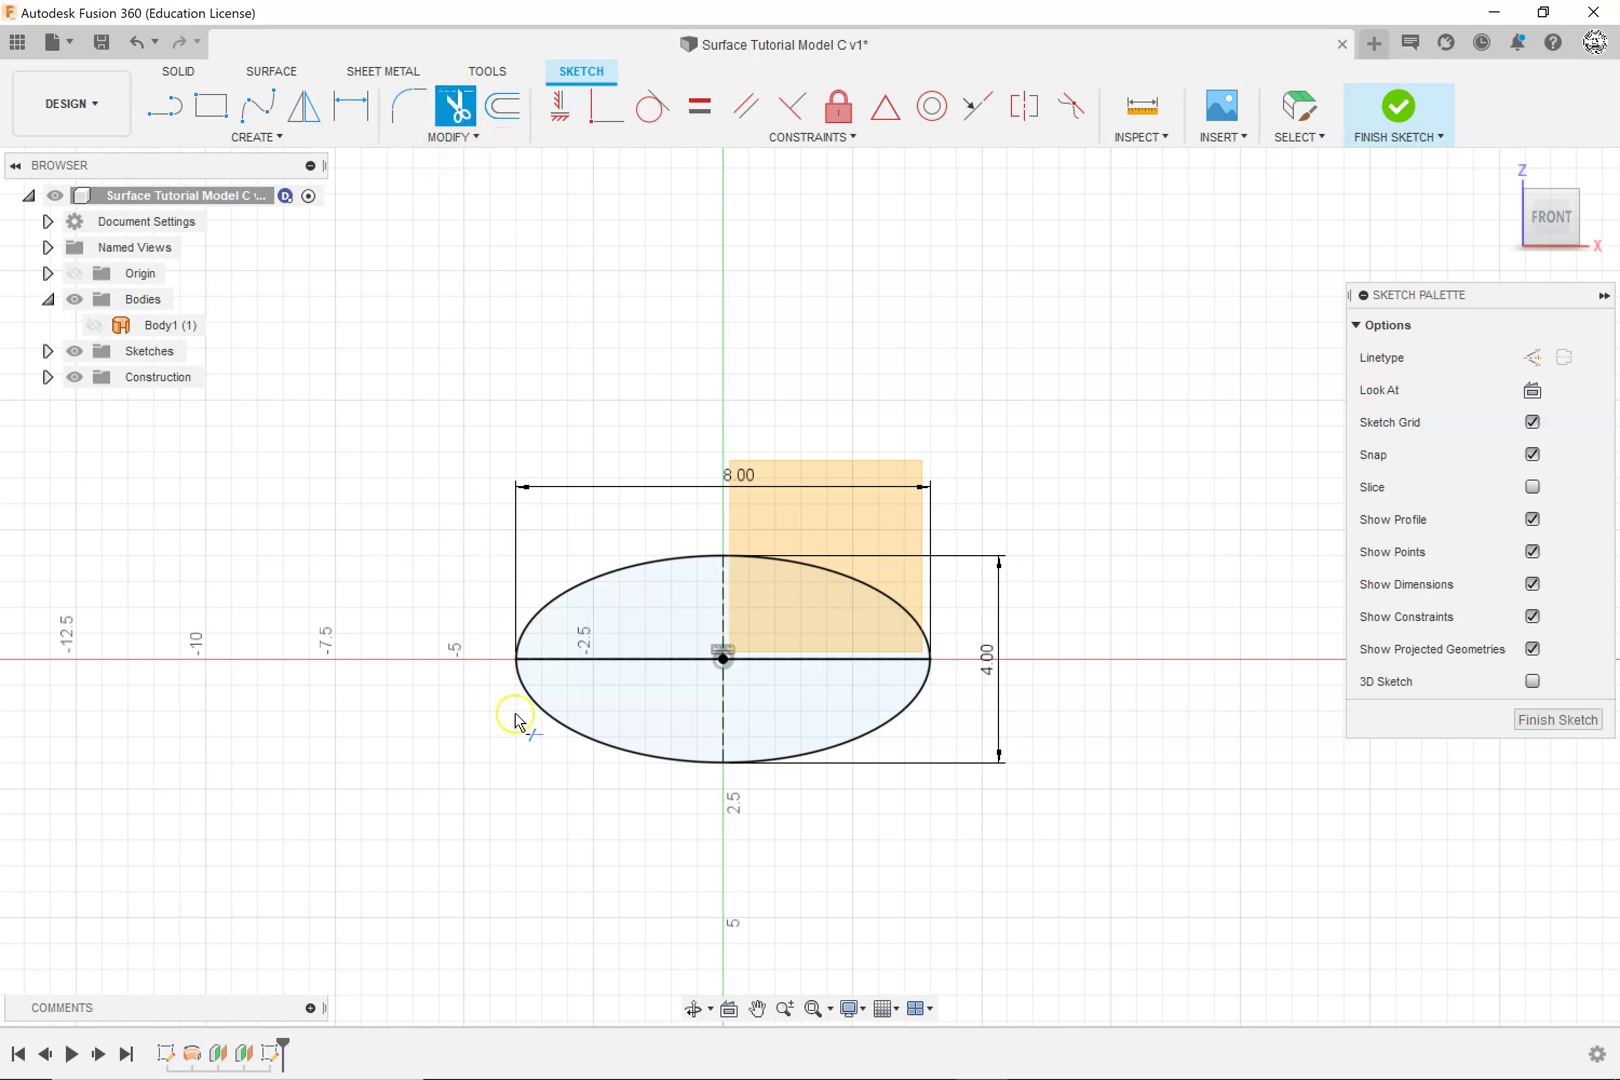
left_click(575, 735)
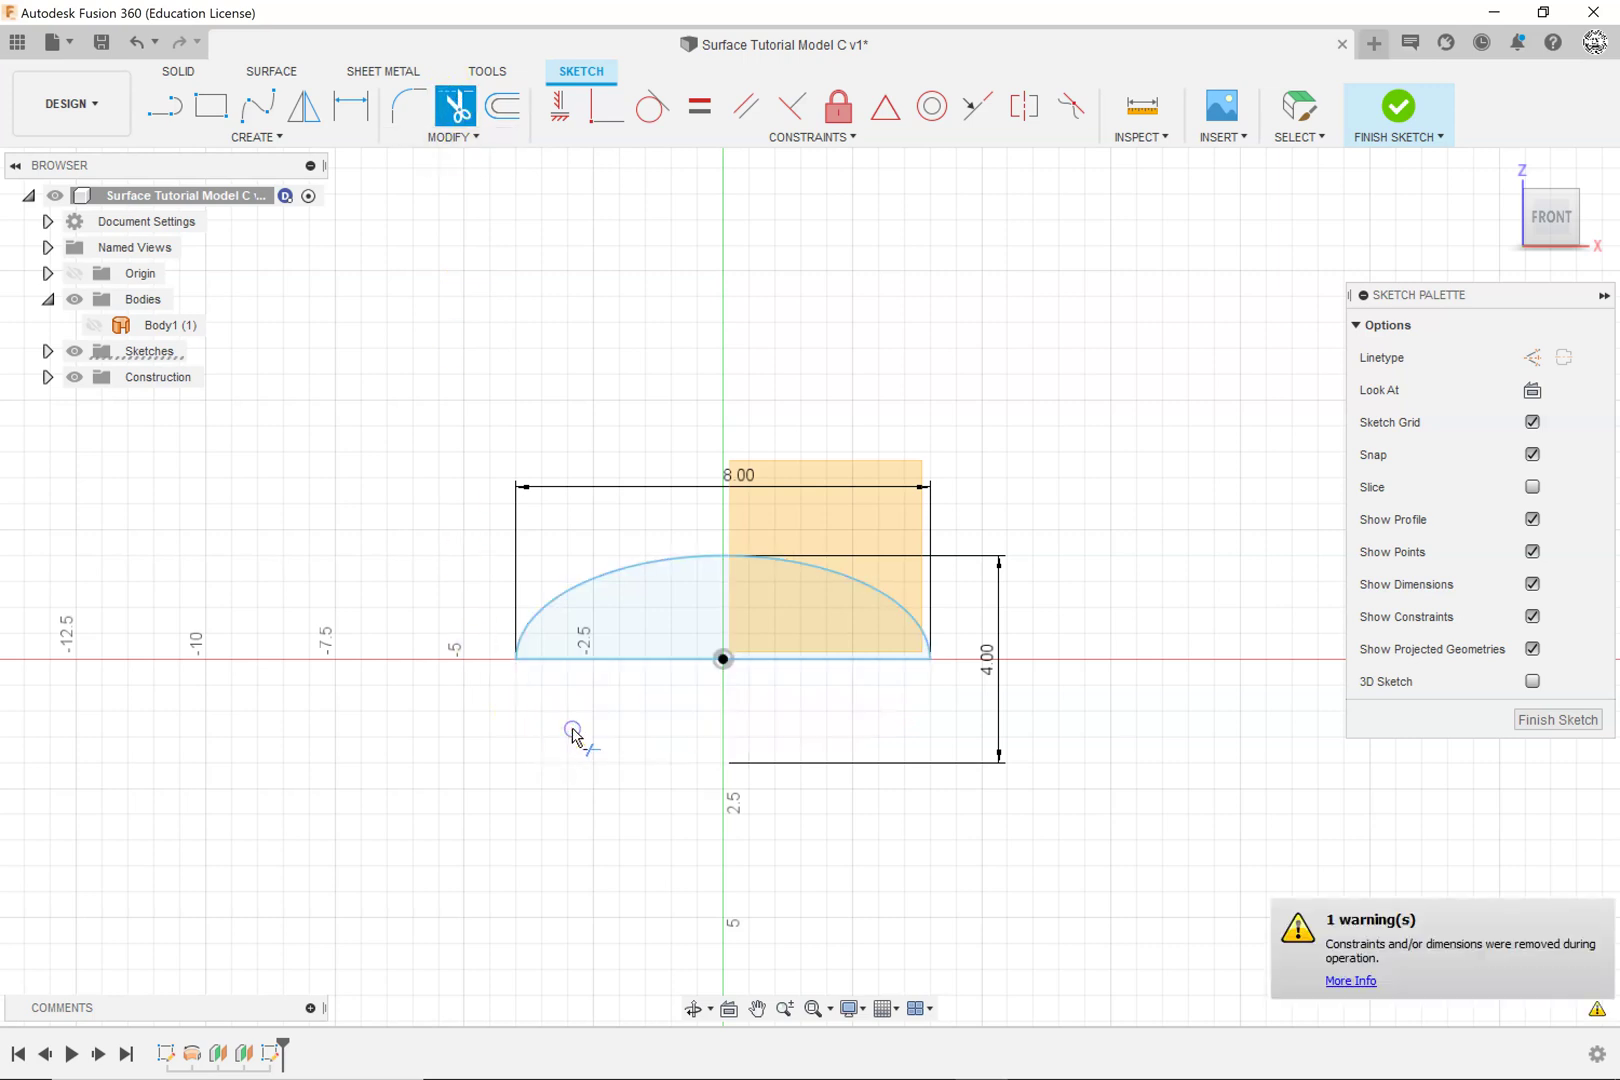
left_click(637, 664)
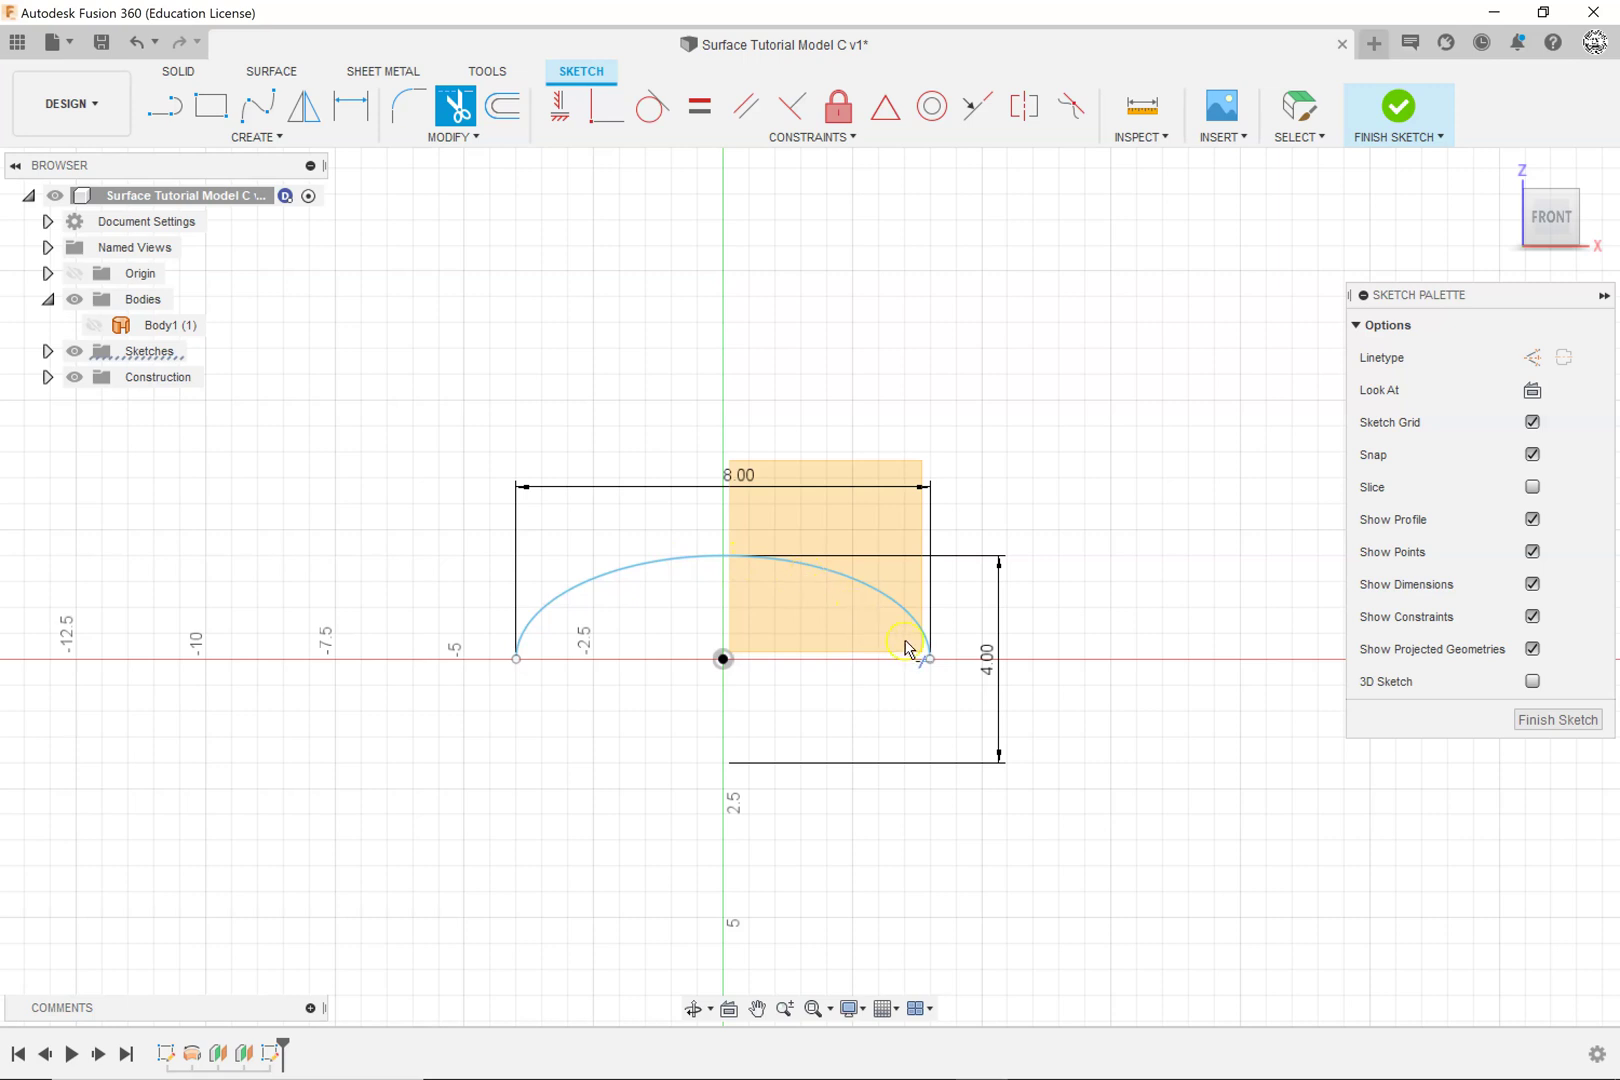
scroll(907, 648, "up", 3)
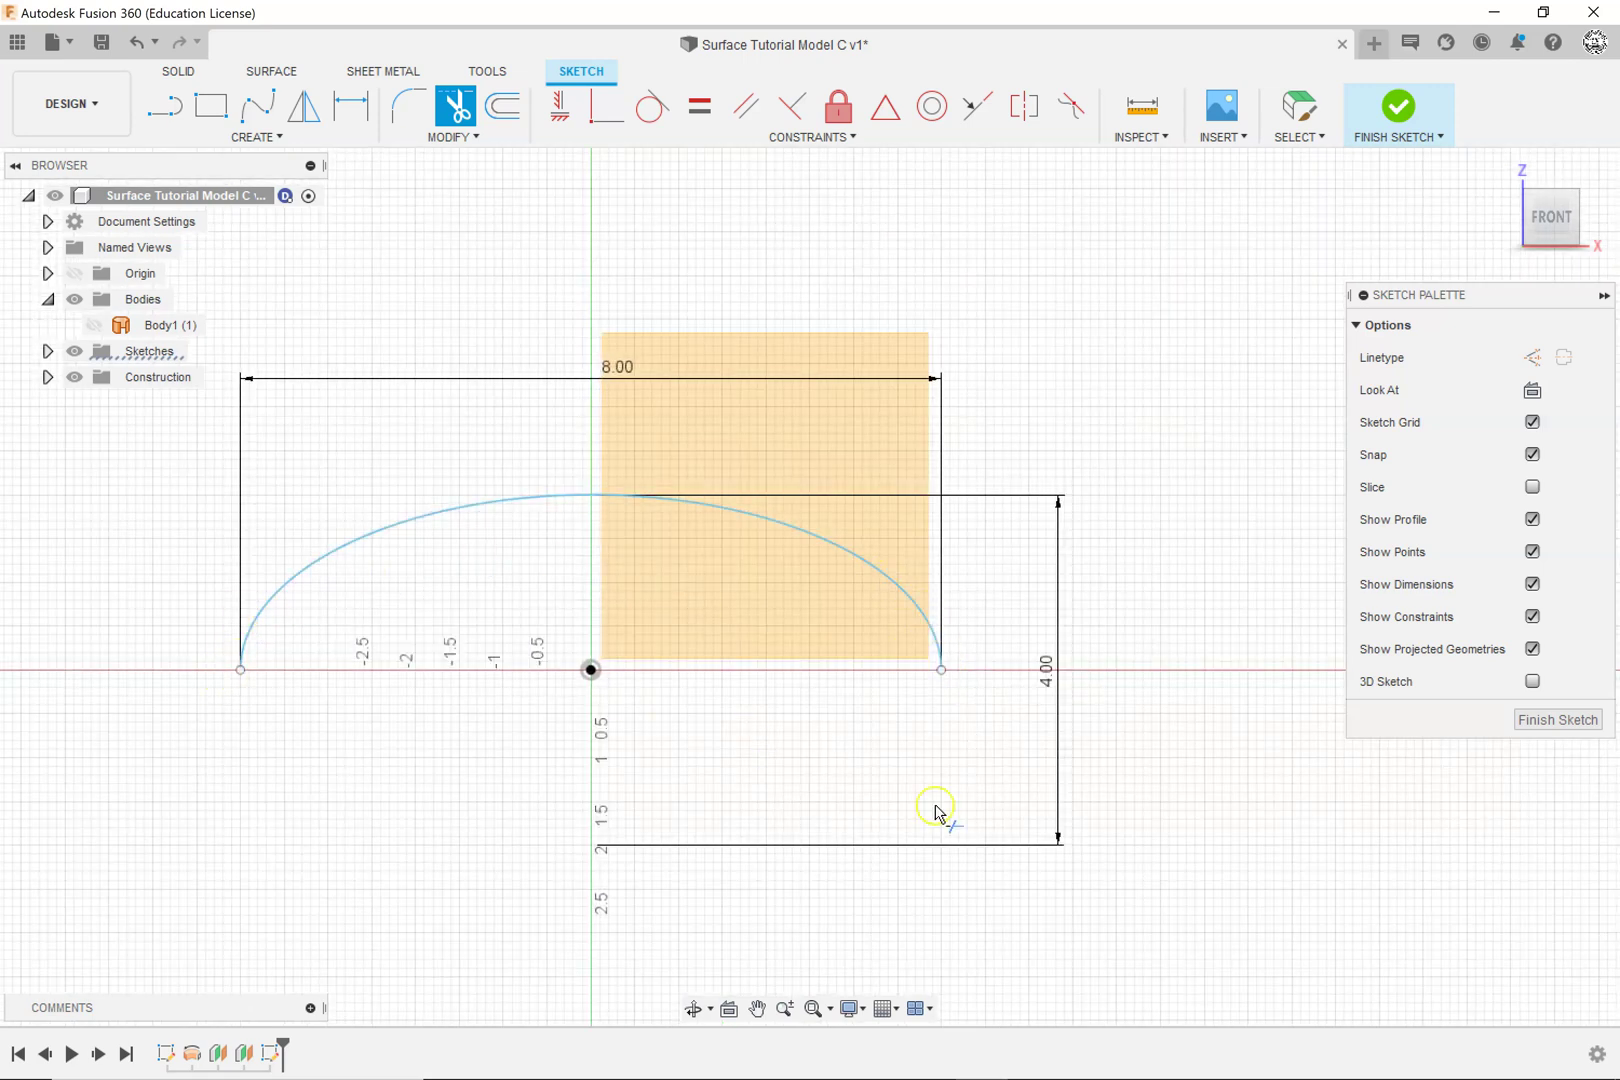
scroll(933, 814, "down", 5)
mouse_move(1076, 725)
middle_mouse_down()
mouse_move(1038, 474)
mouse_move(1034, 517)
middle_mouse_up()
scroll(1036, 517, "up", 3)
scroll(1036, 527, "down", 2)
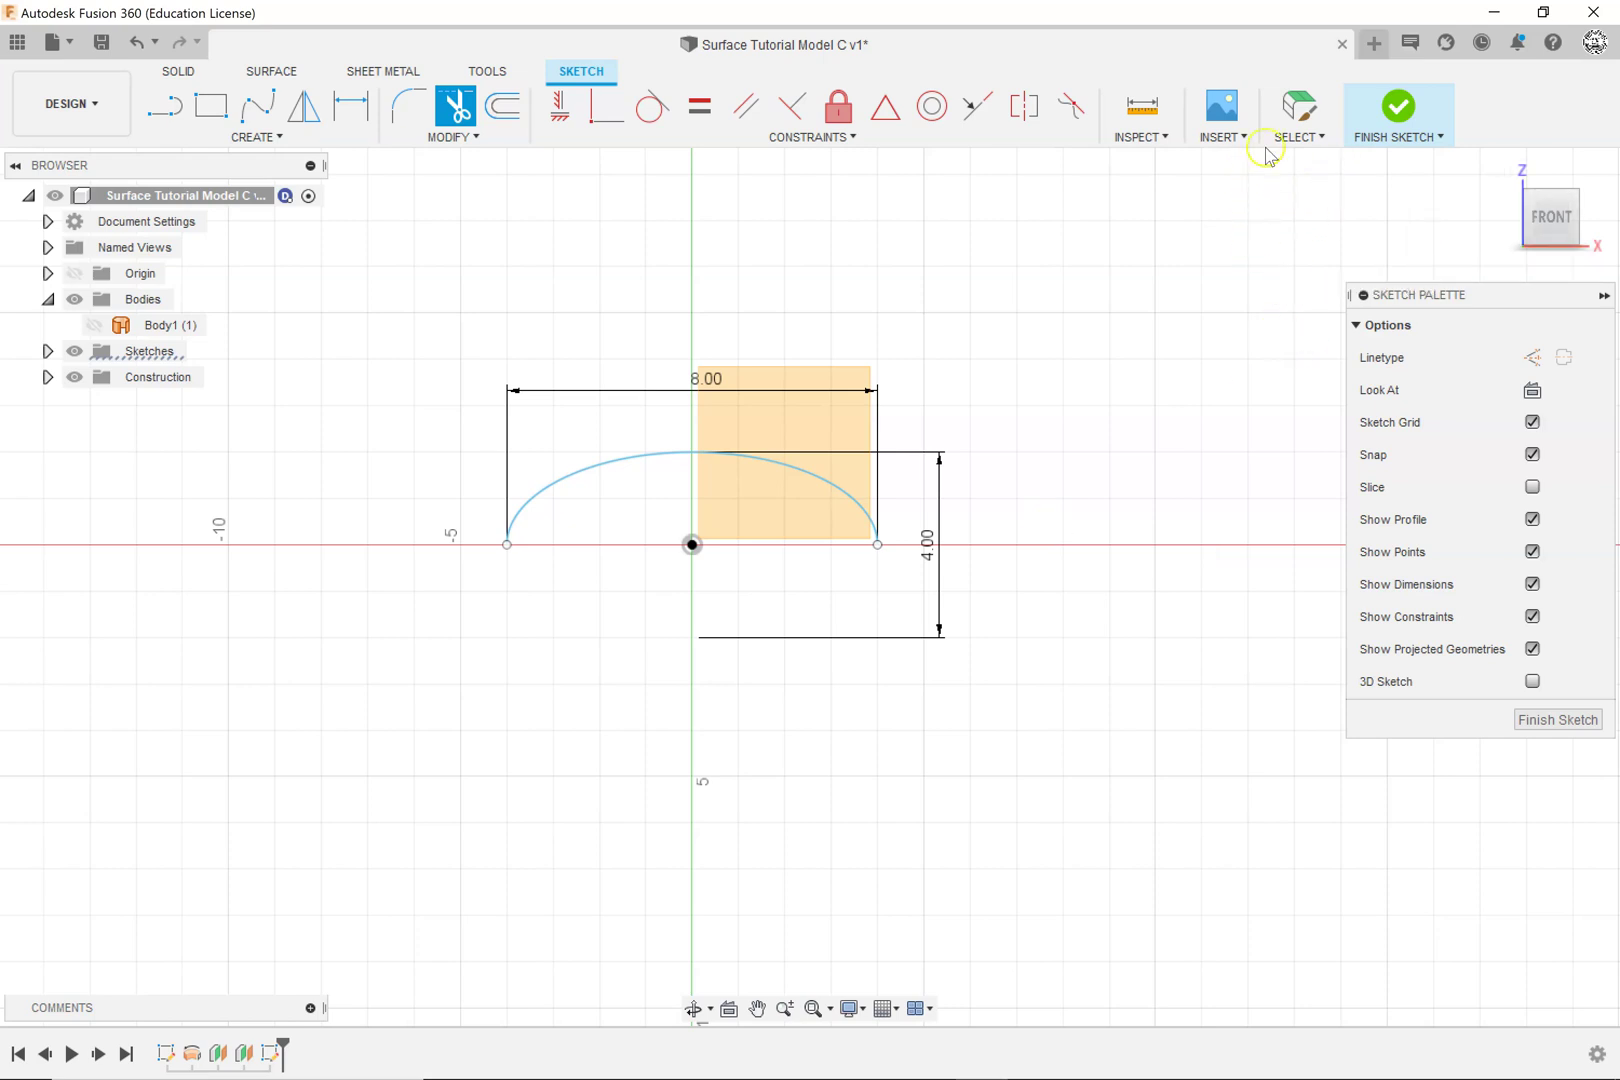
left_click(1398, 112)
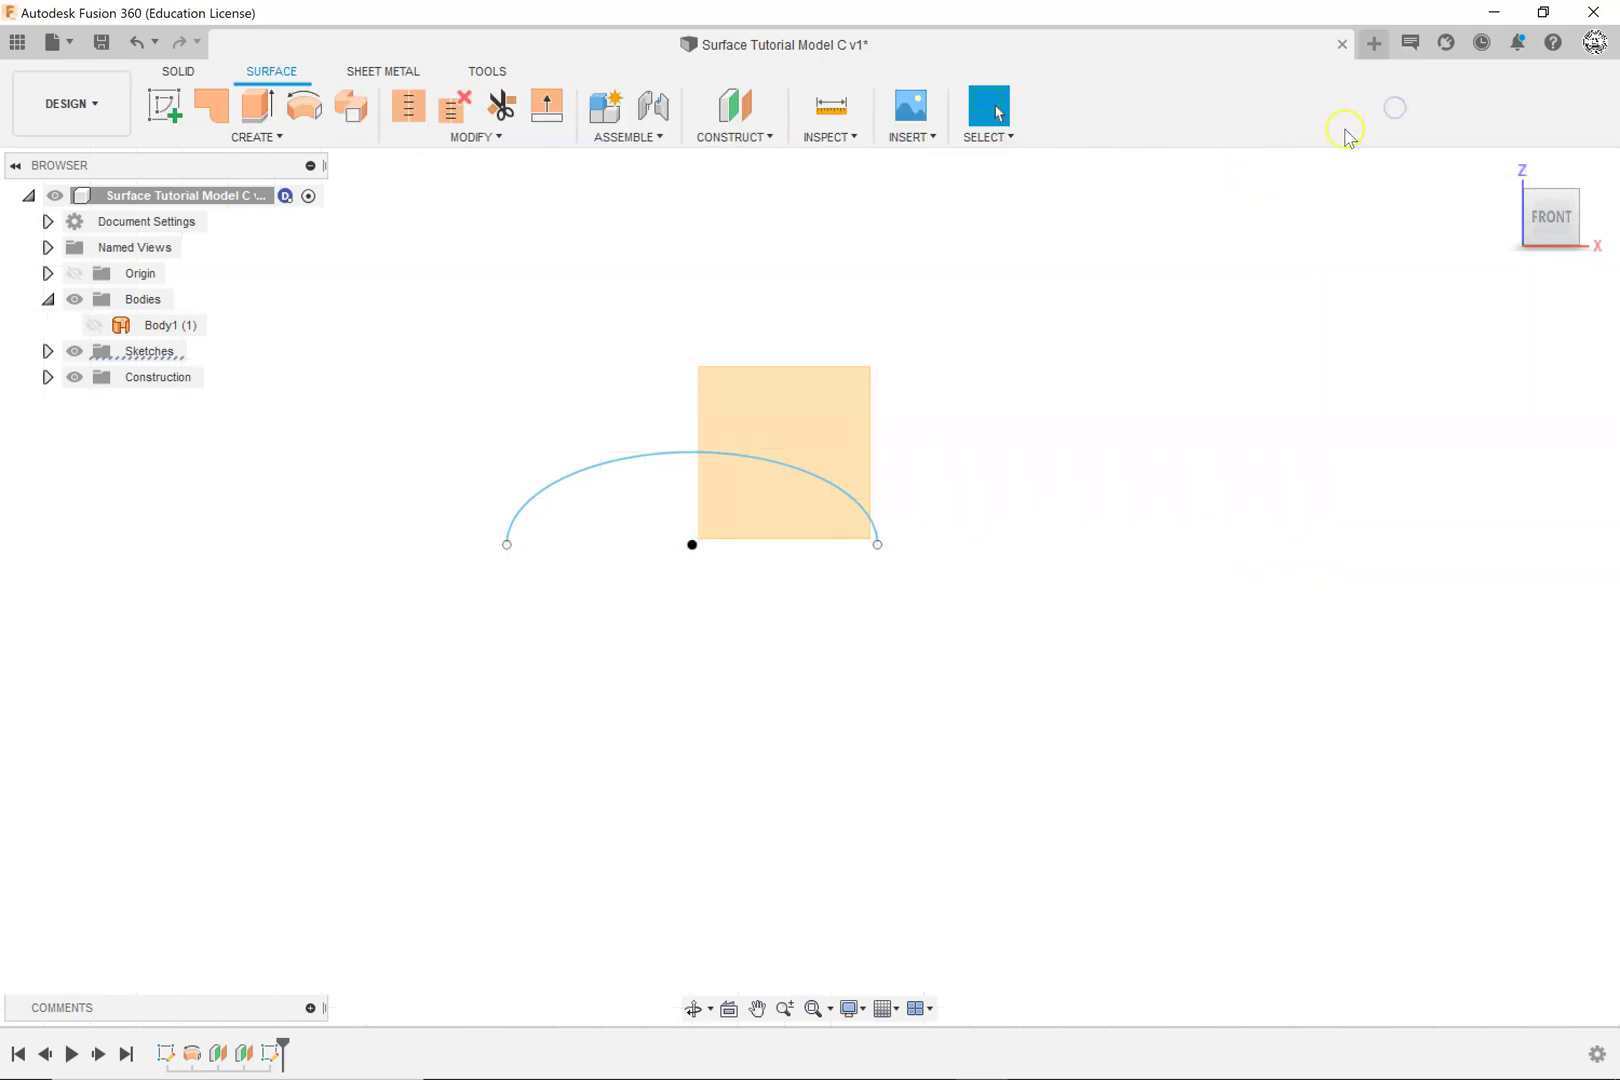
left_click(1506, 167)
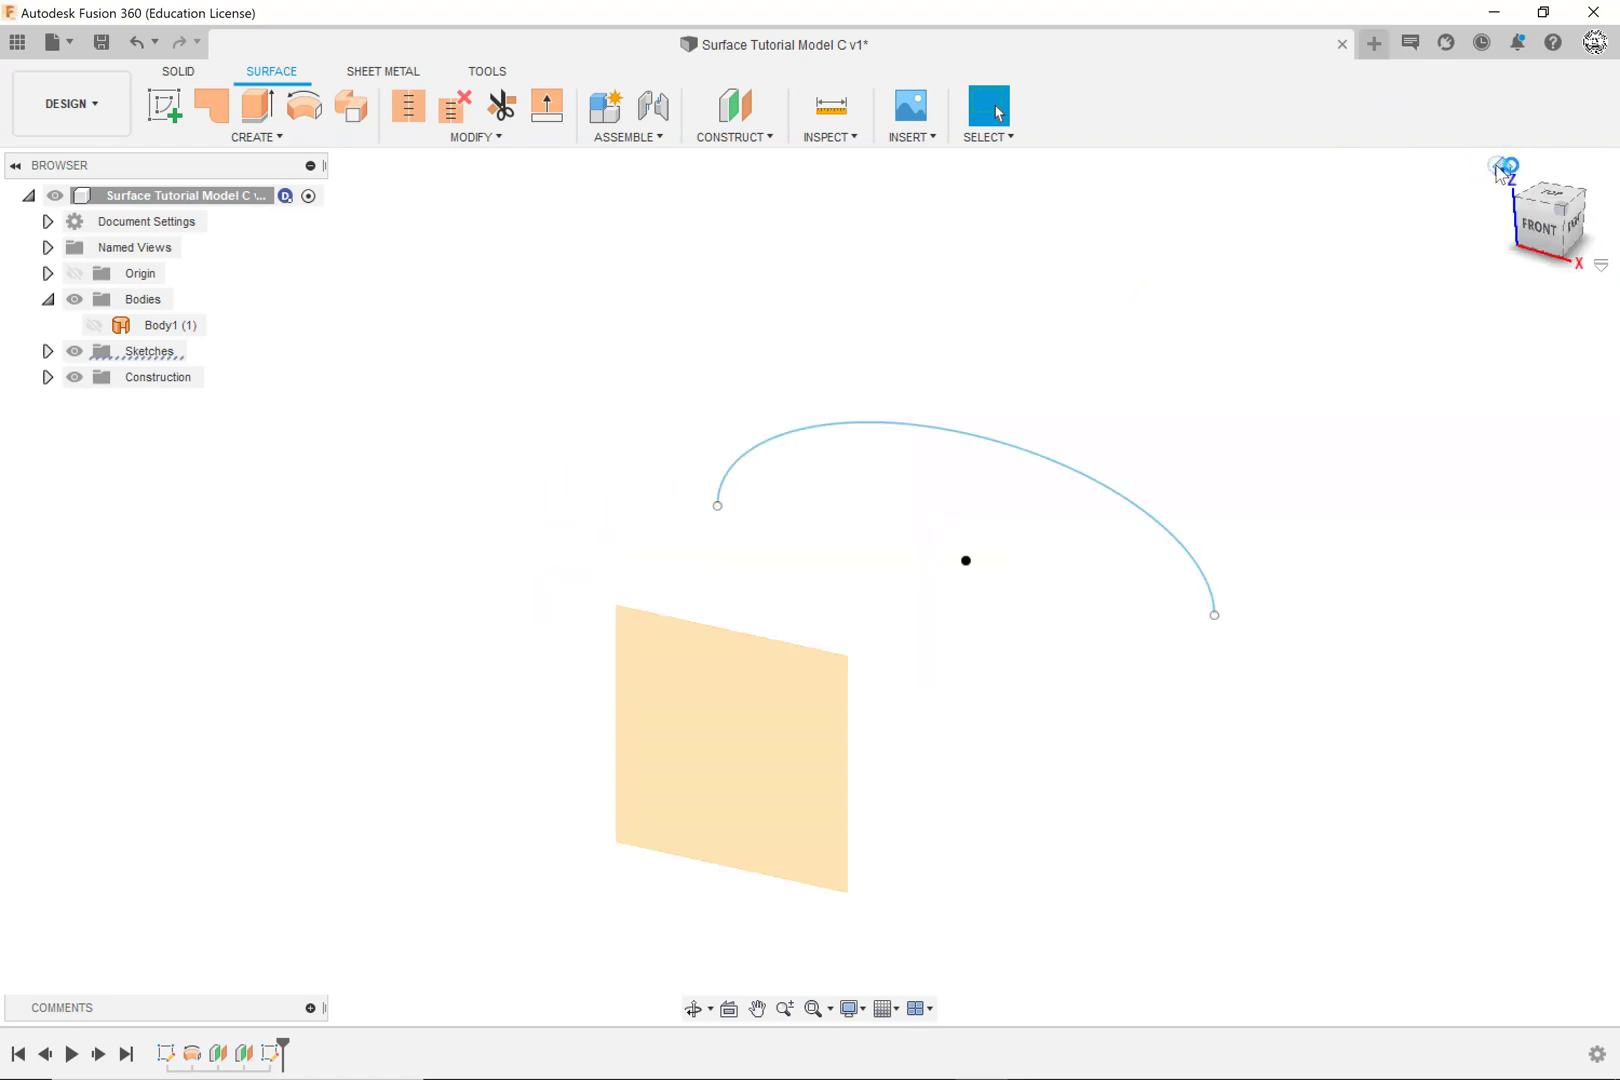
Step: Show the revolved rim body to check how the half-ellipse profile sits against it, and hide the rim again
left_click(94, 325)
left_click(1030, 418)
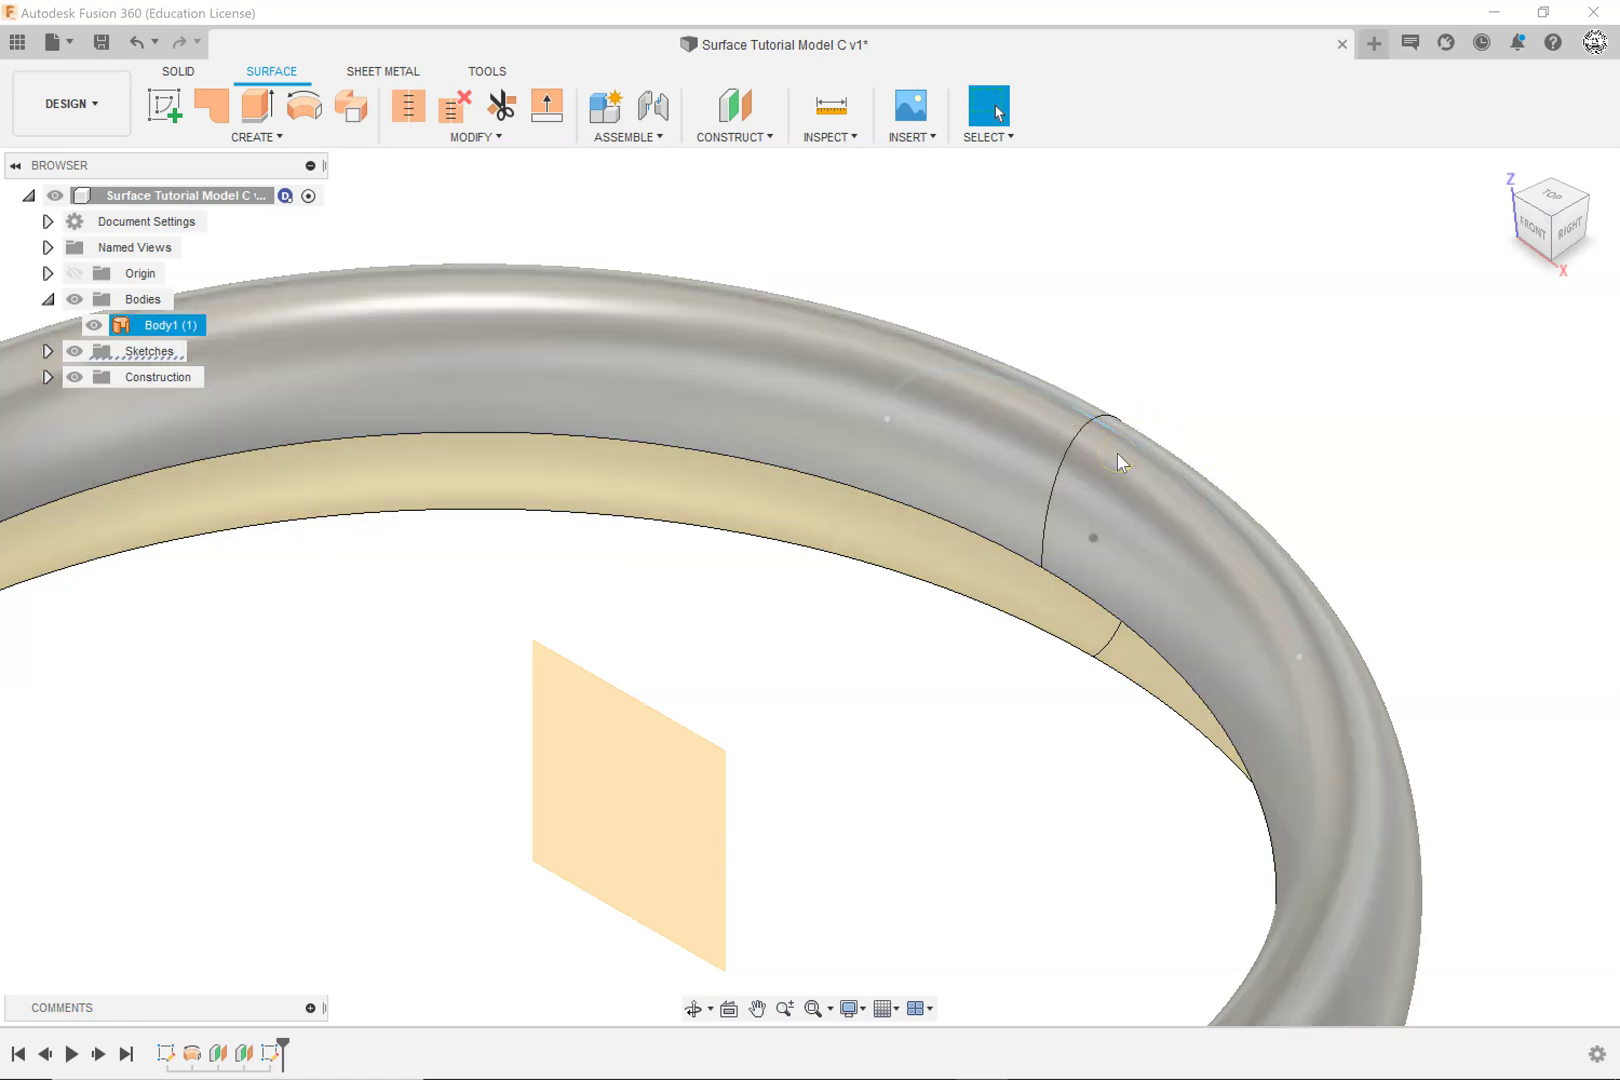
left_click(94, 325)
scroll(747, 630, "down", 3)
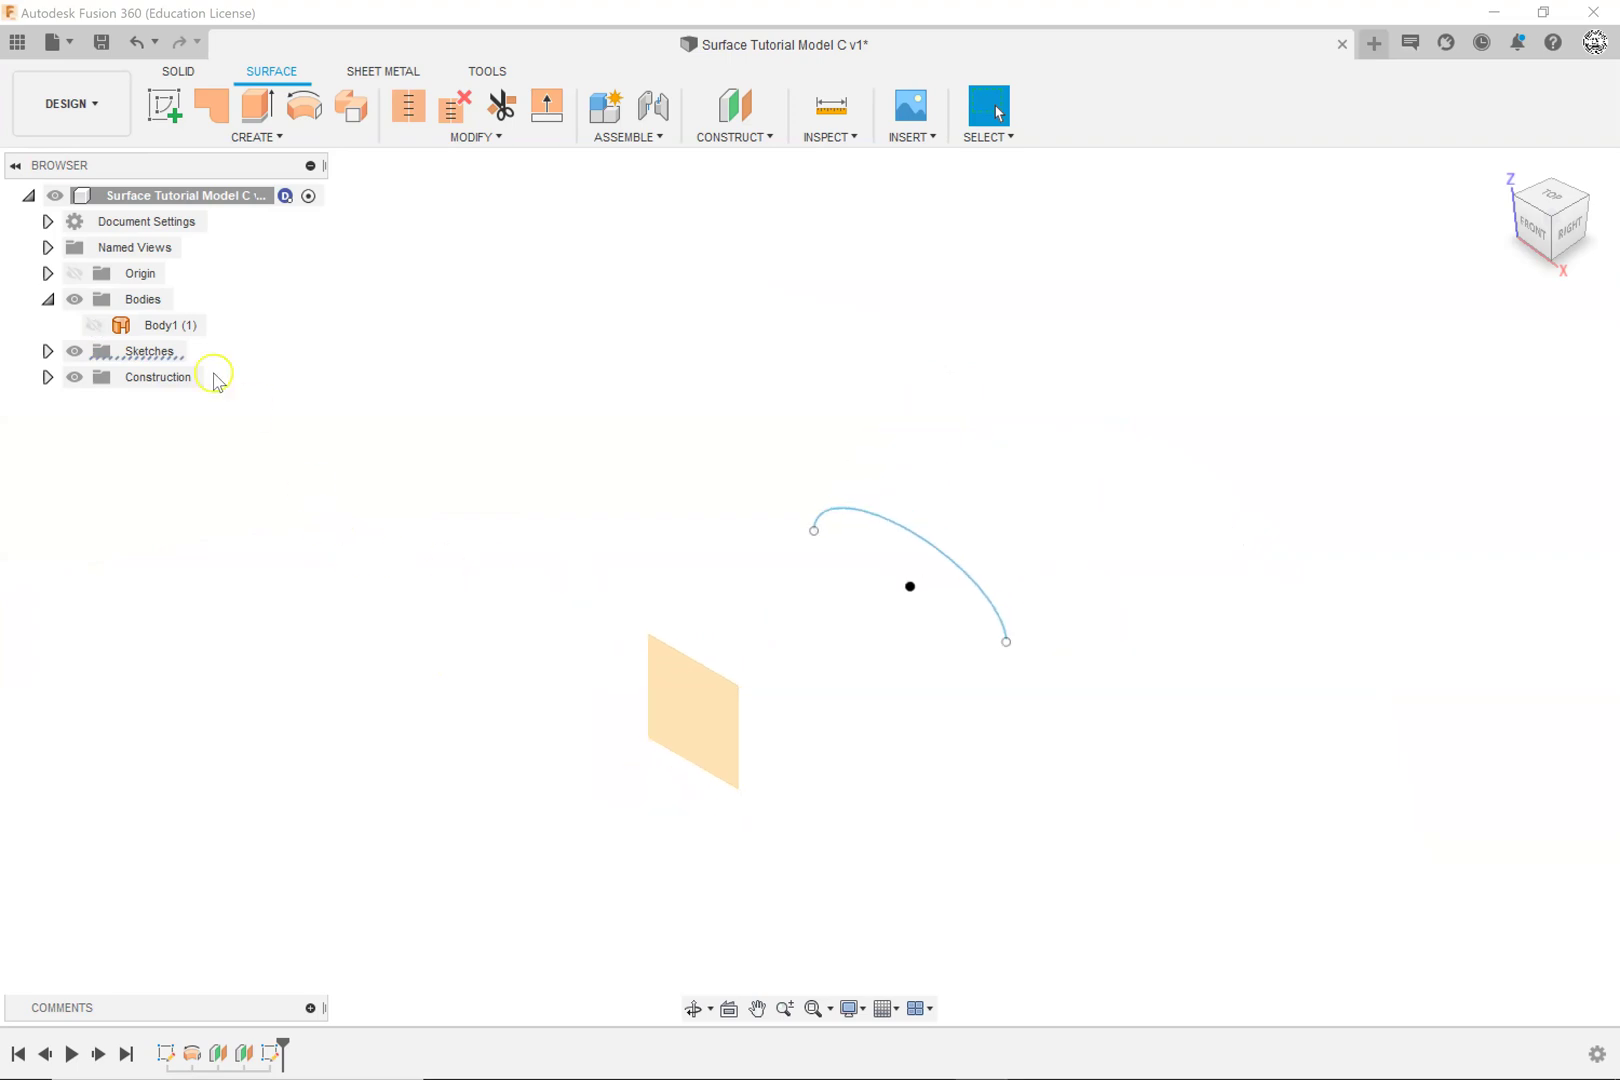
Step: Start a sketch on the visible construction plane nearer the wheel's centre
left_click(48, 377)
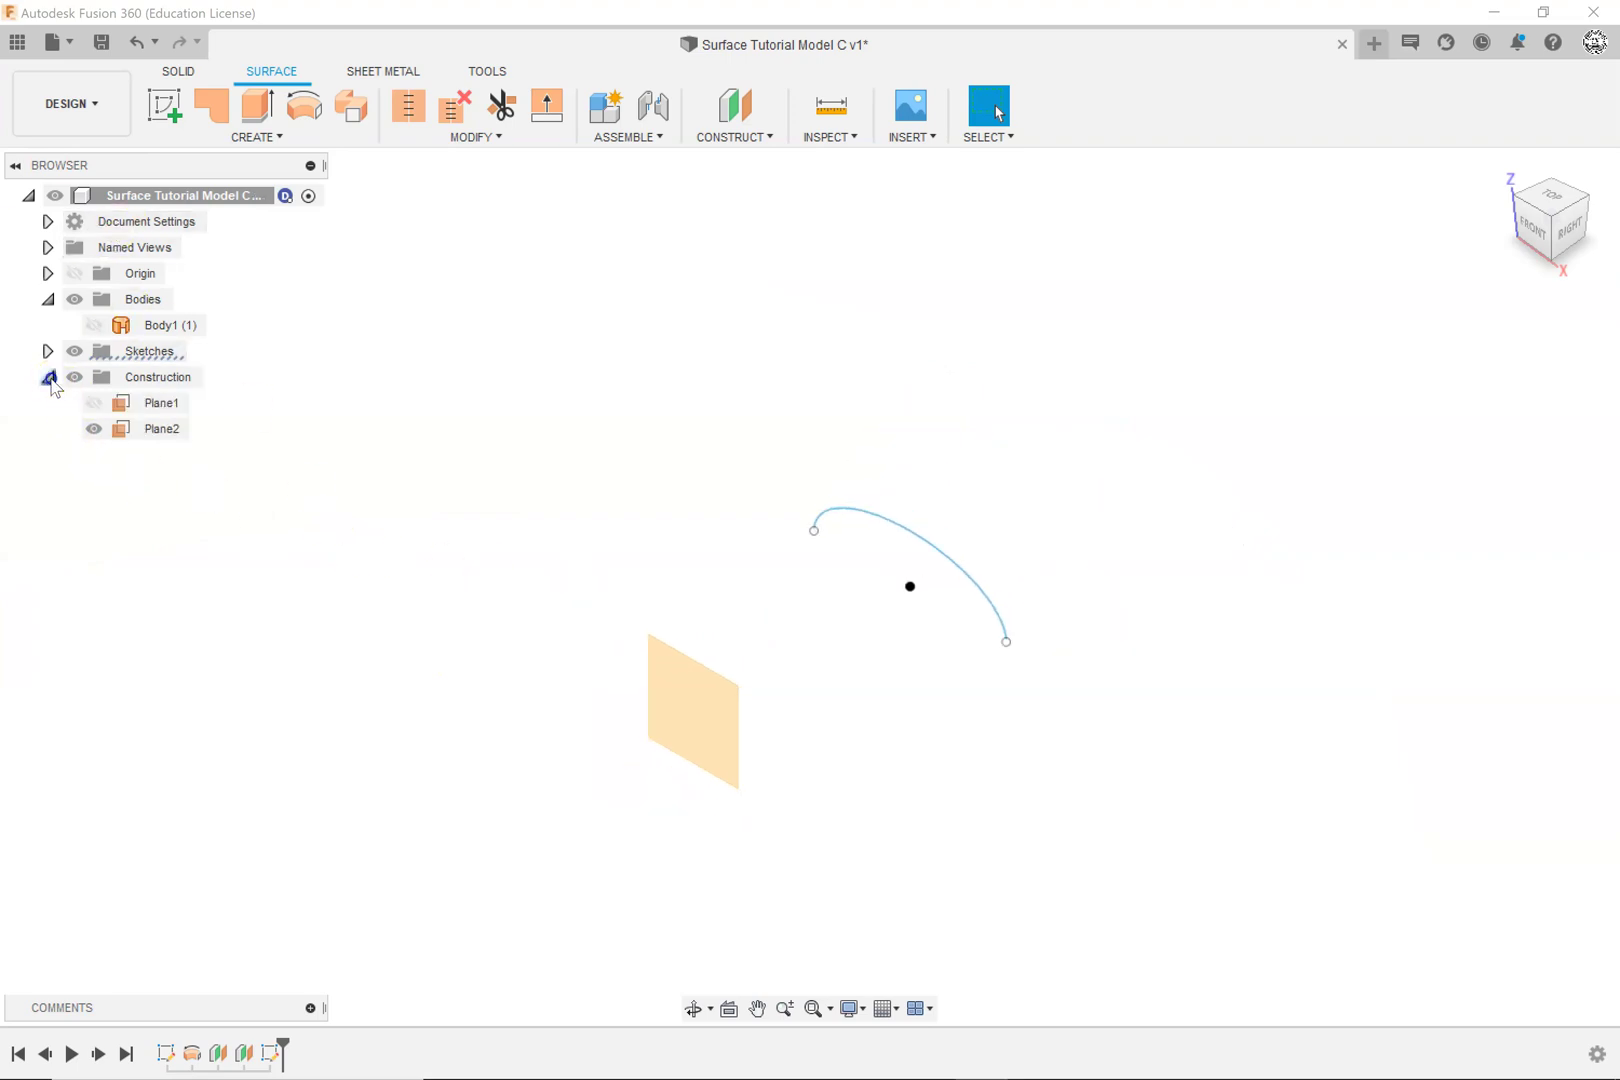
left_click(94, 404)
left_click(94, 404)
left_click(167, 104)
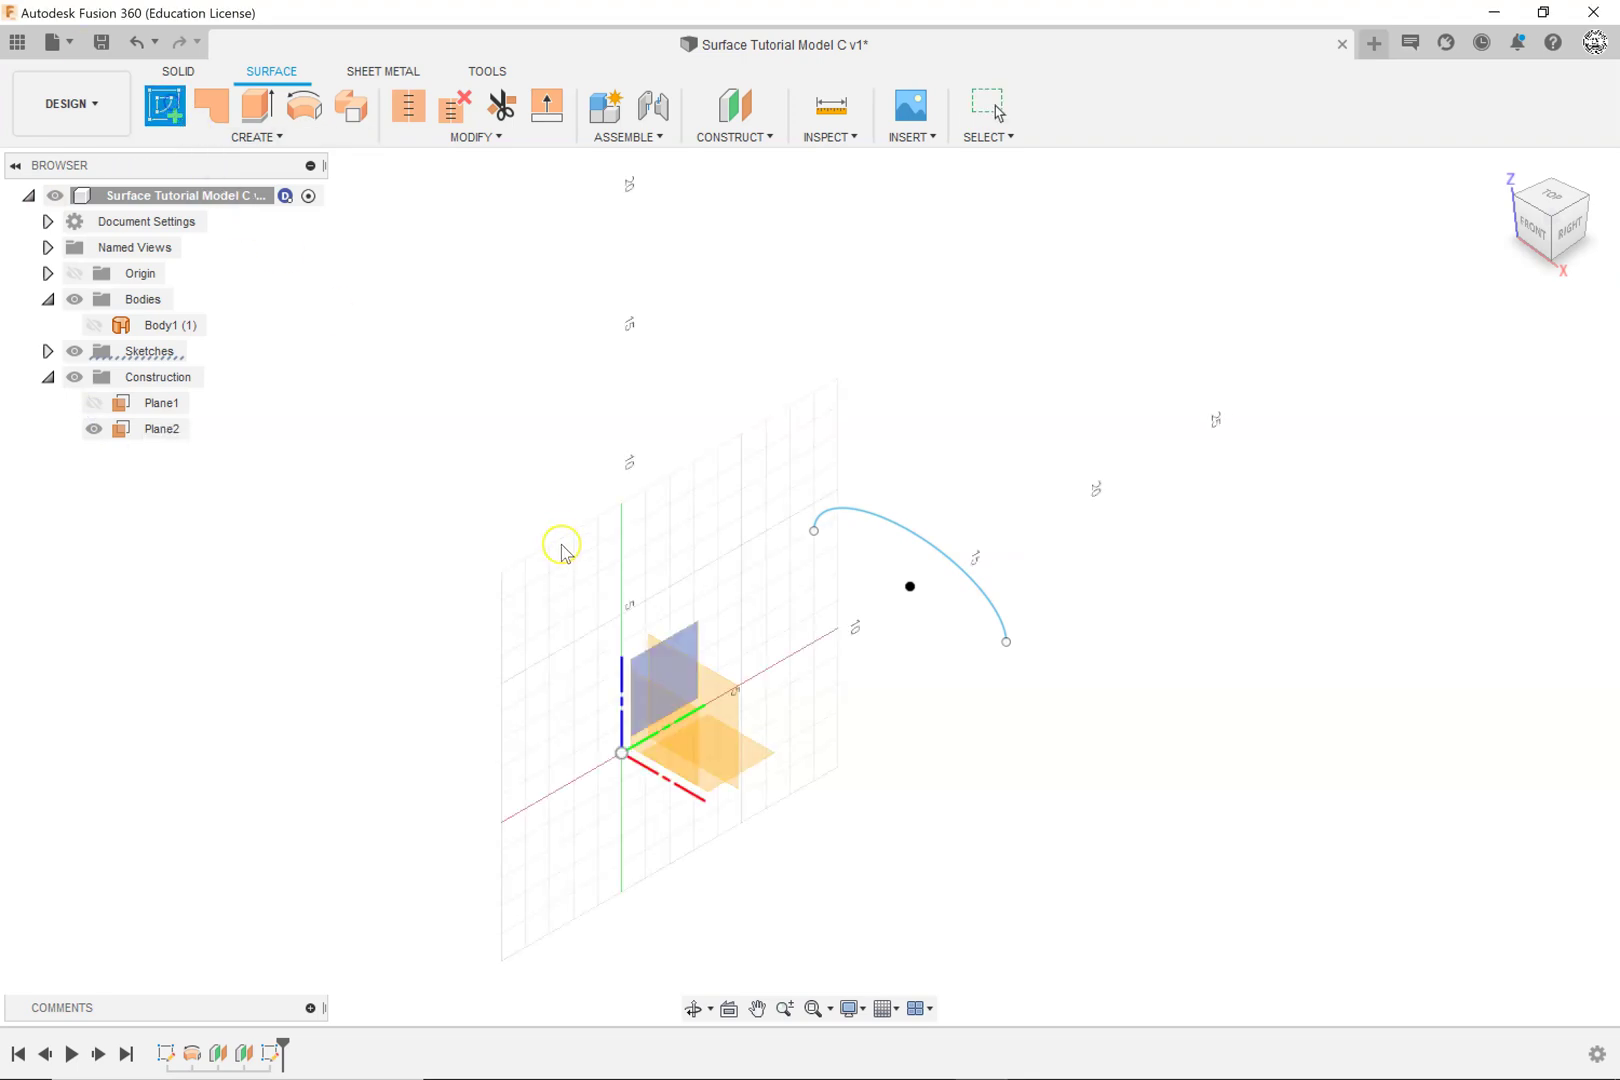
left_click(695, 683)
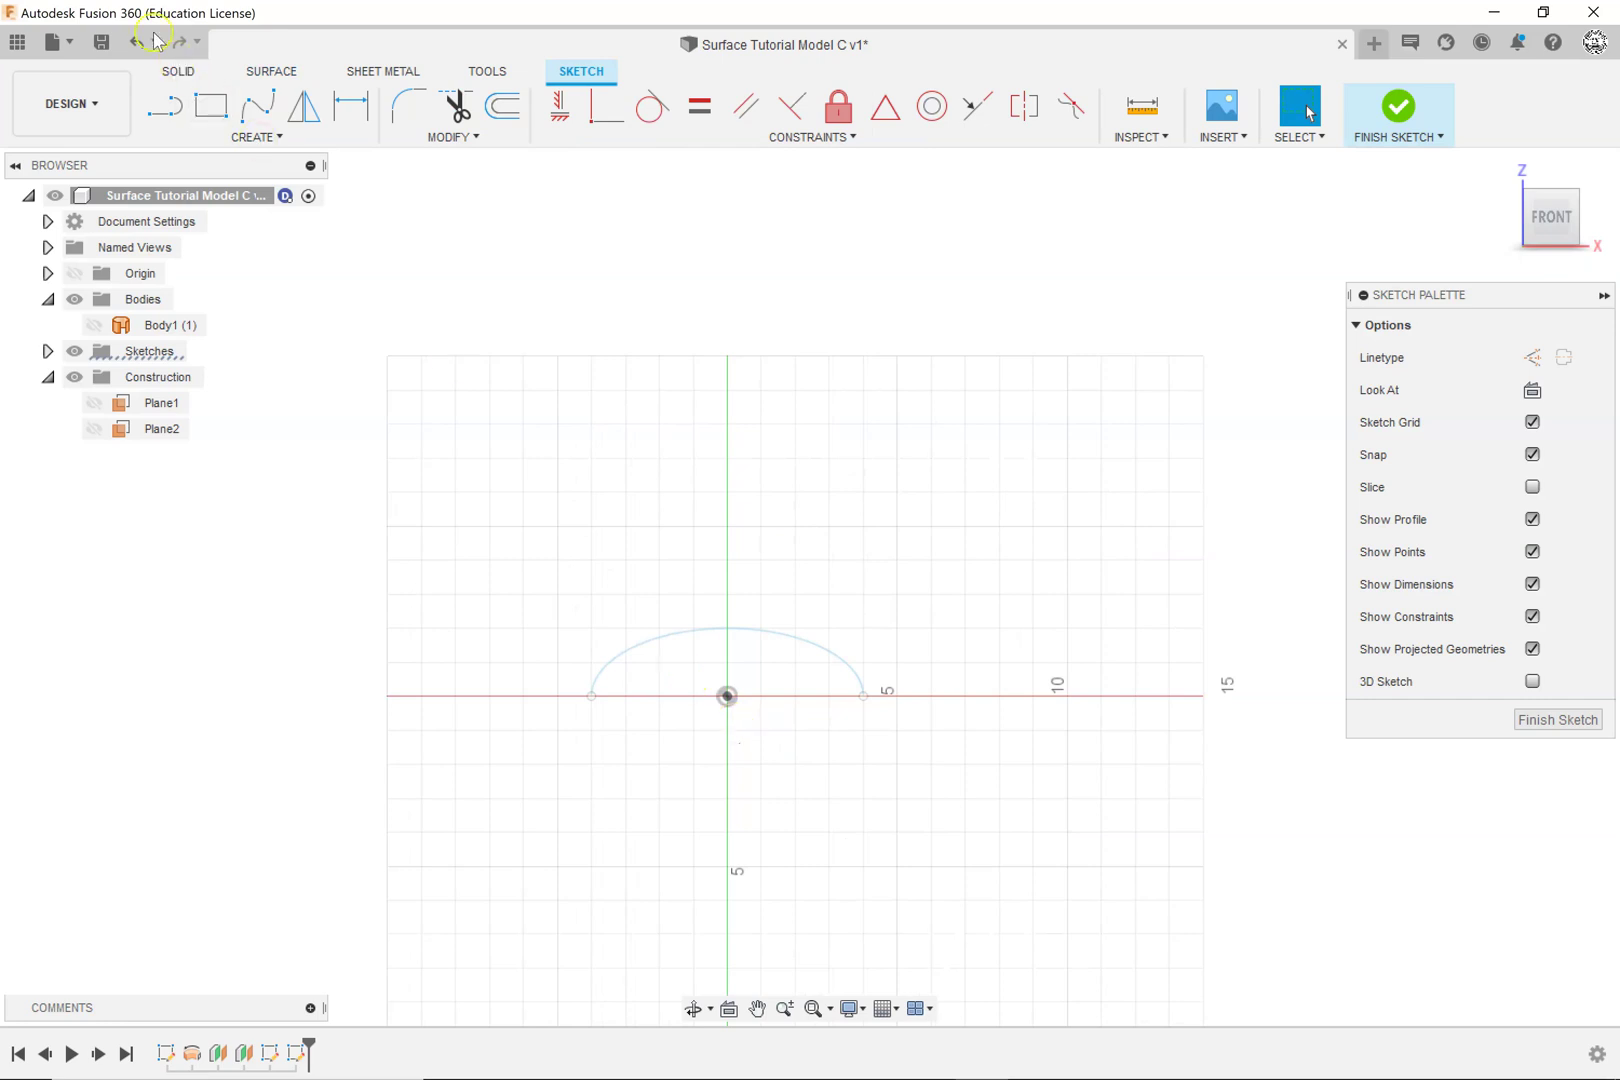
Step: Draw an ellipse centred on the origin, 0.5 in wide and 2 in high, and move both dimensions outside the curve
left_click(275, 140)
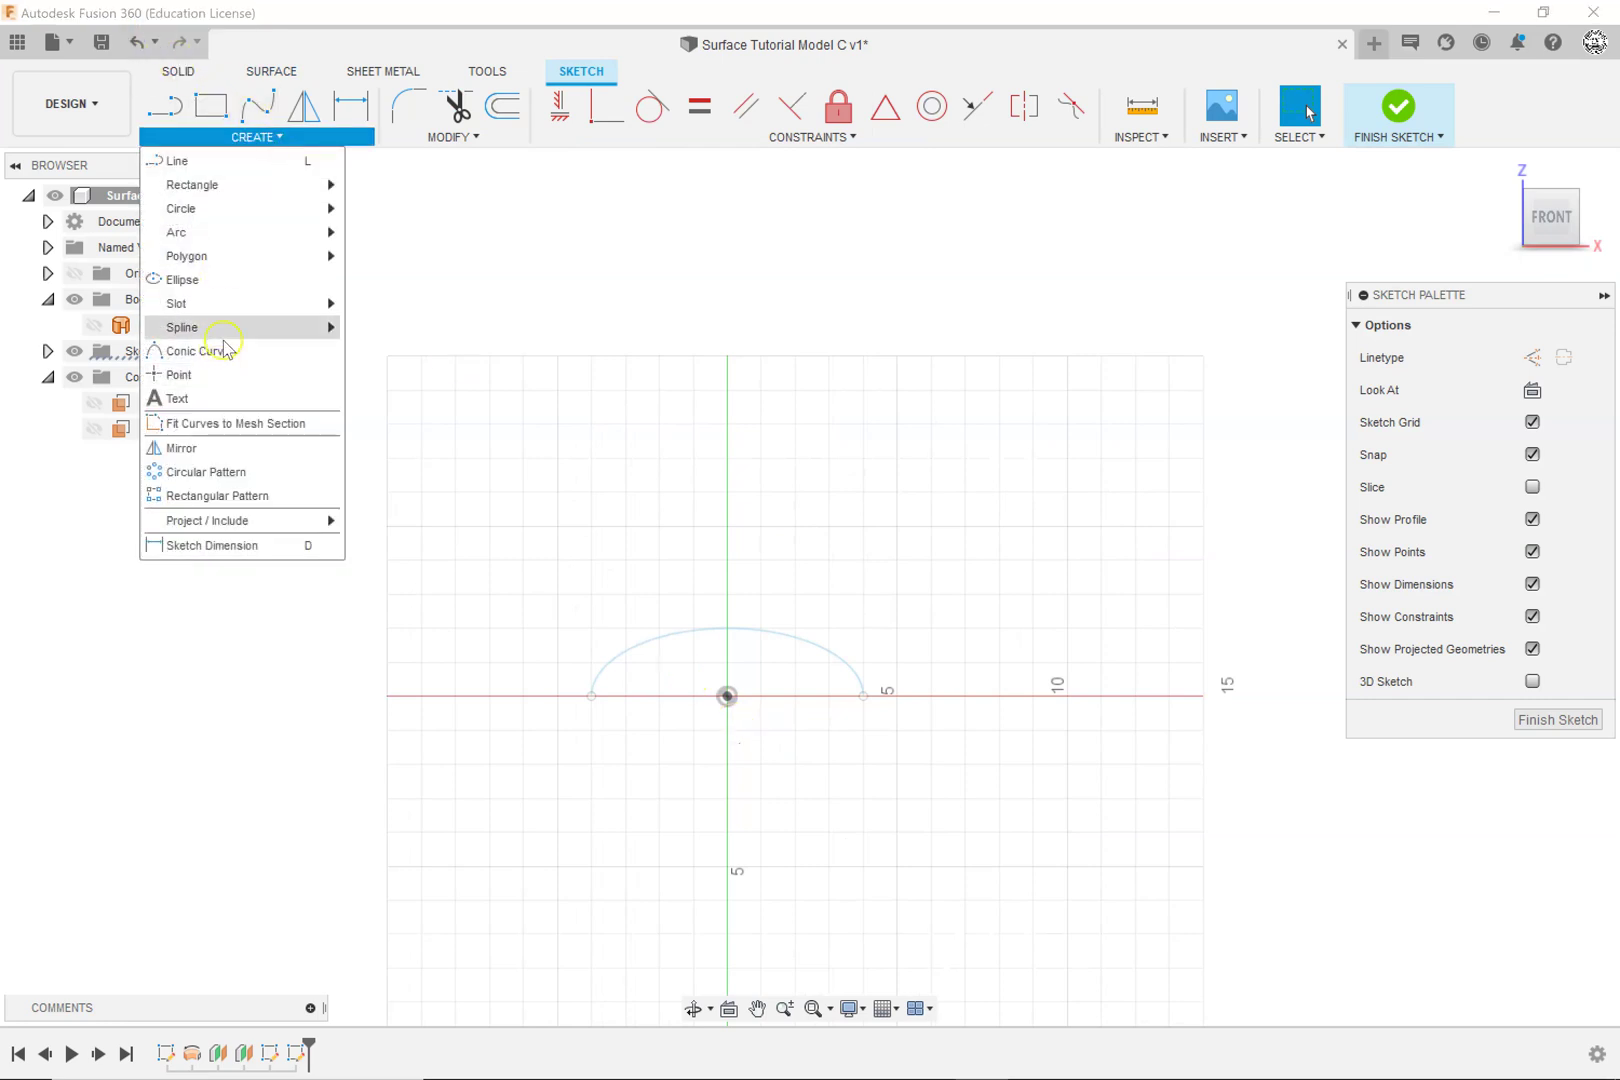
left_click(204, 287)
scroll(727, 770, "up", 6)
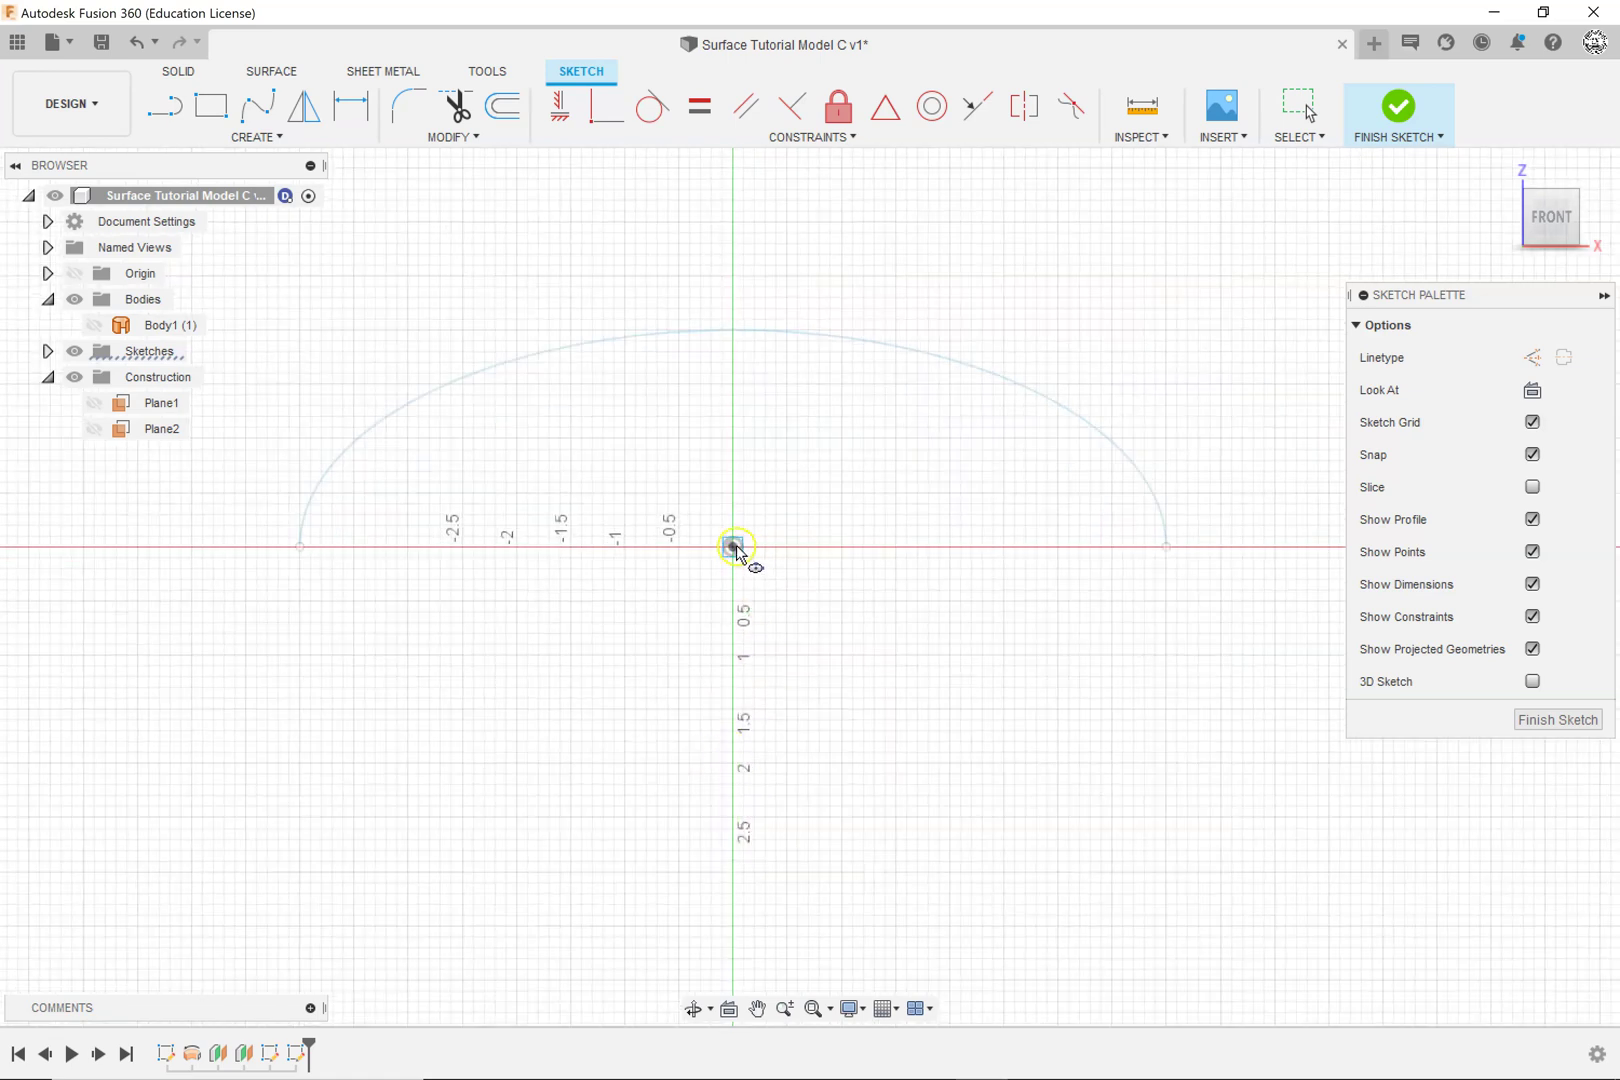
left_click(735, 548)
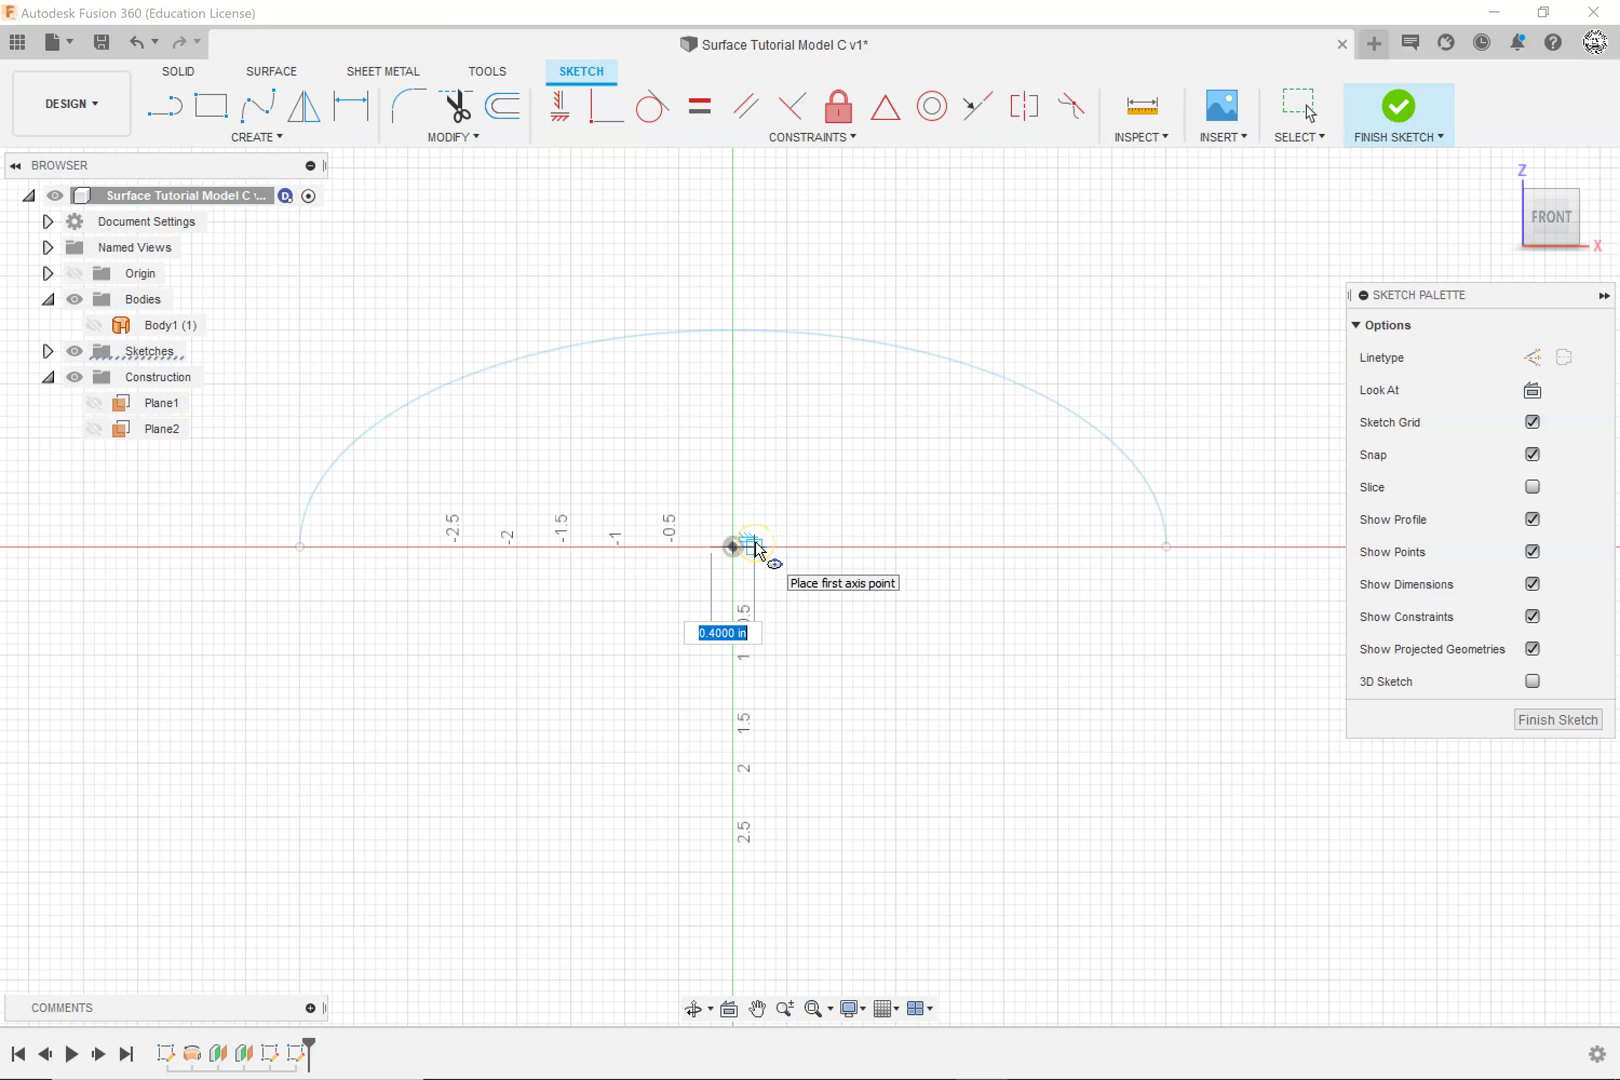
key("Tab")
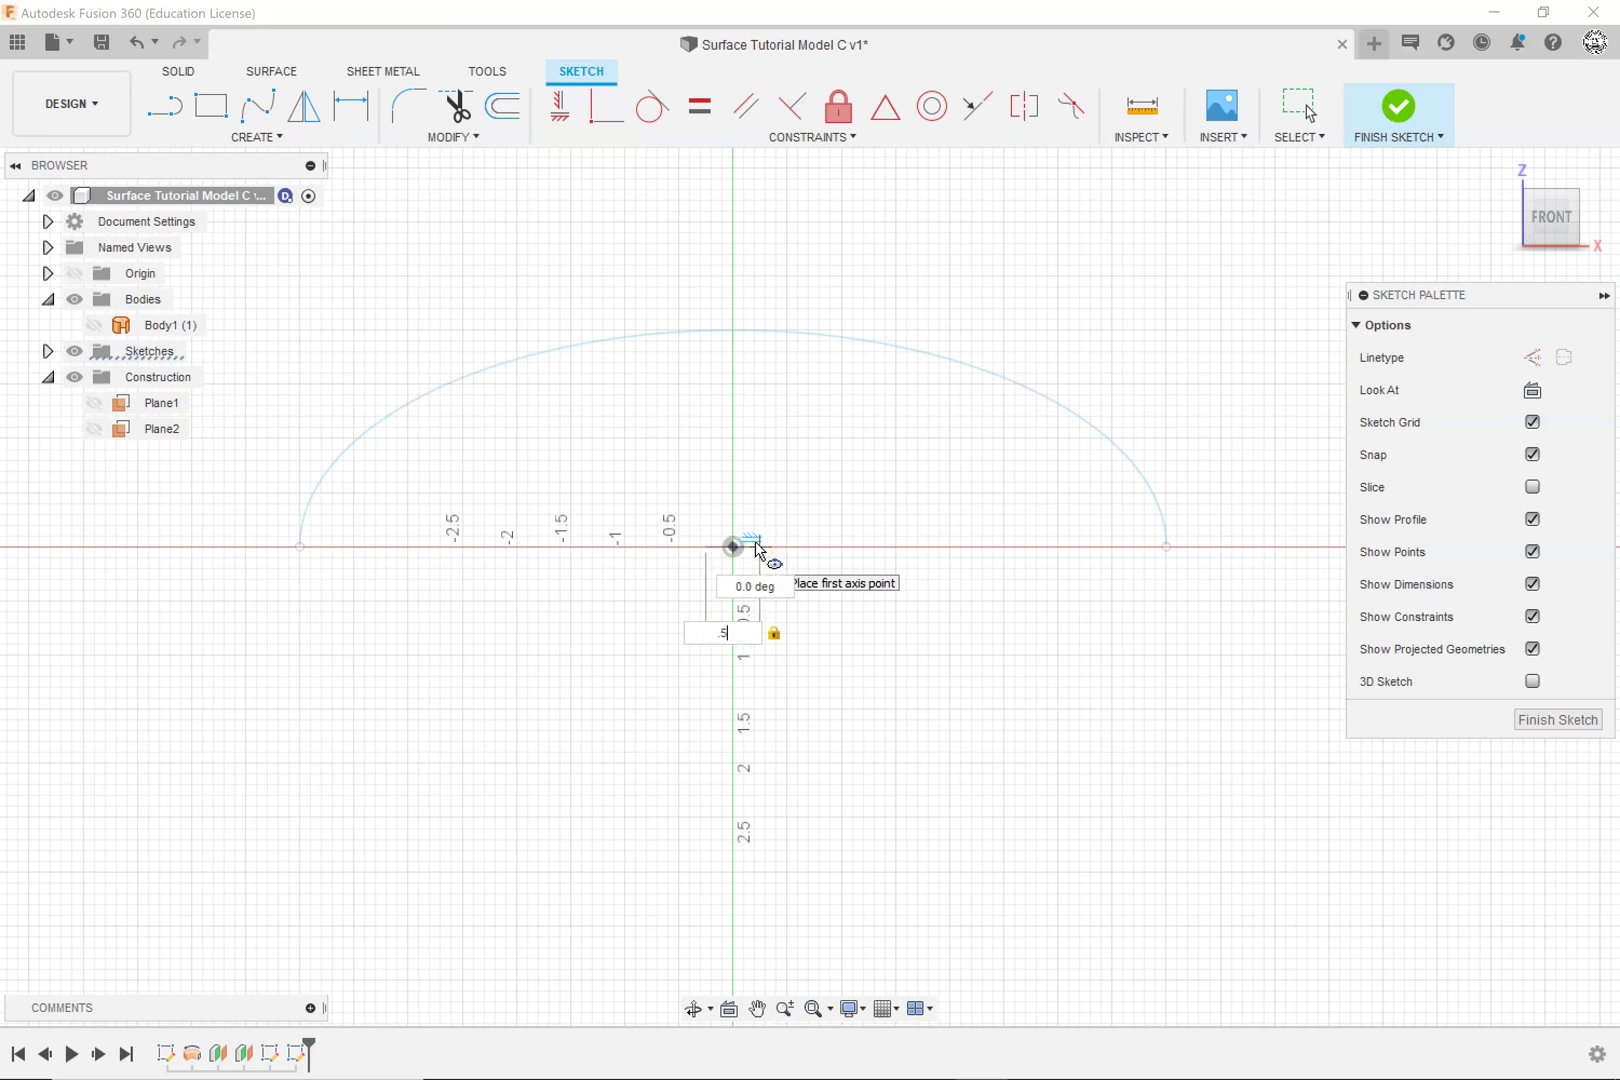
key("Return")
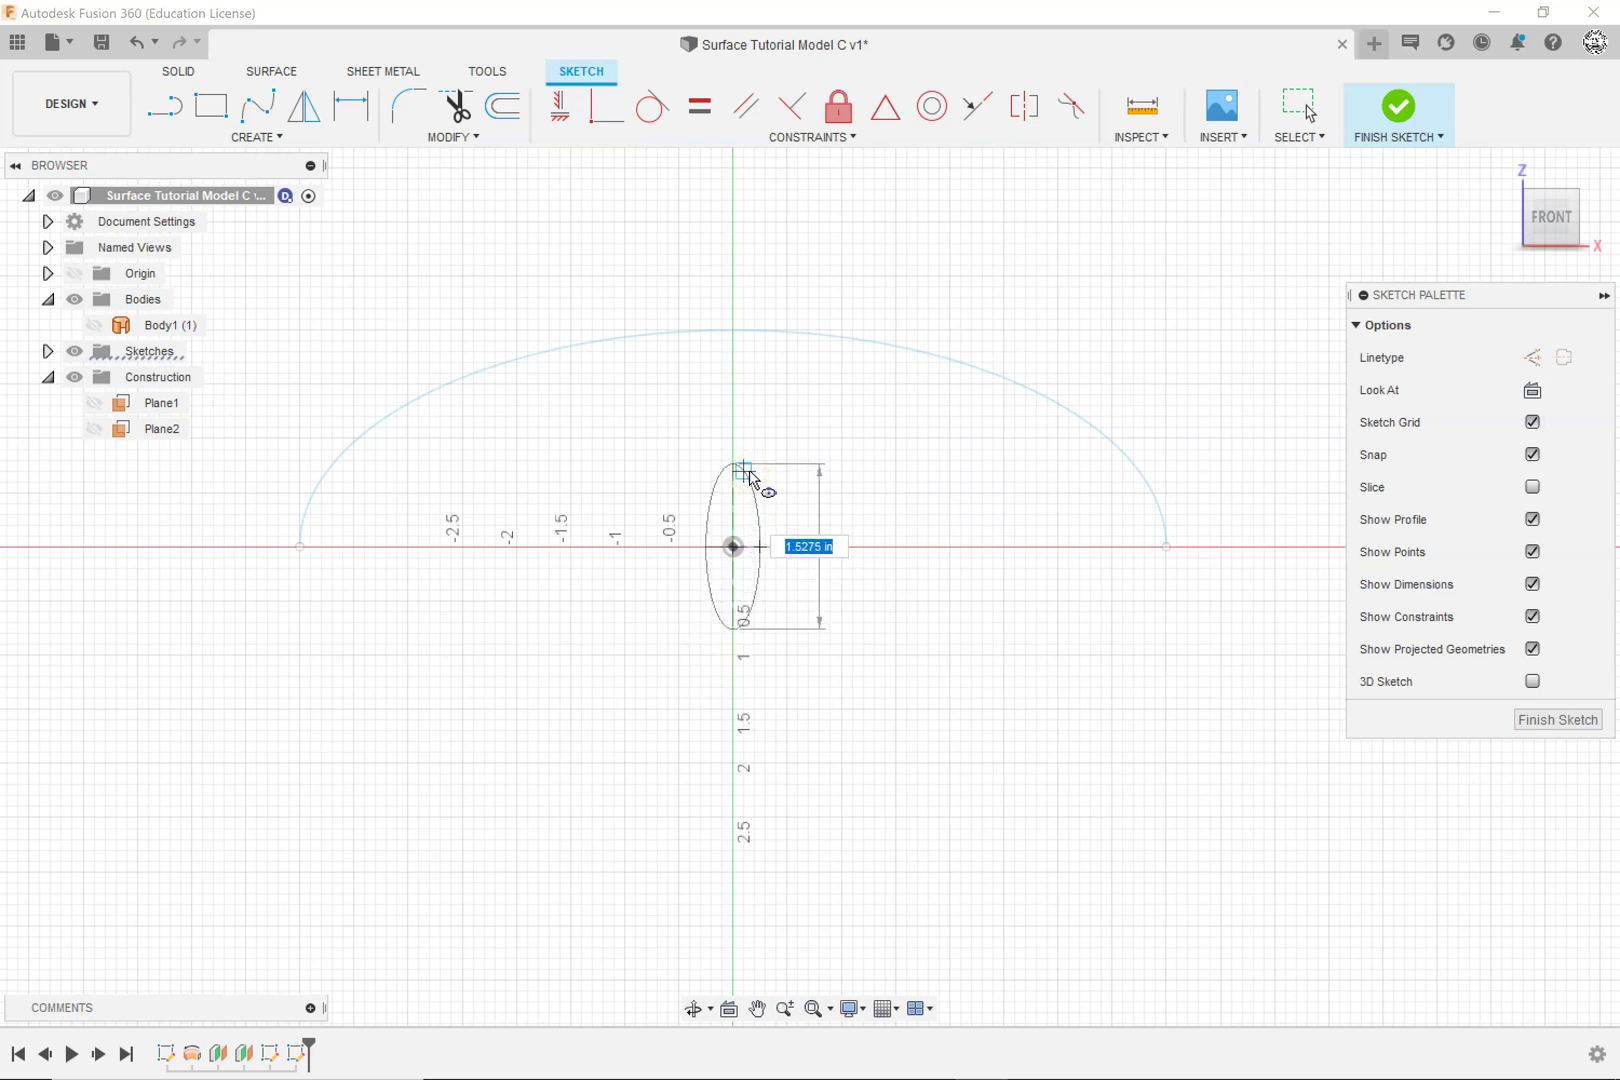
type("2")
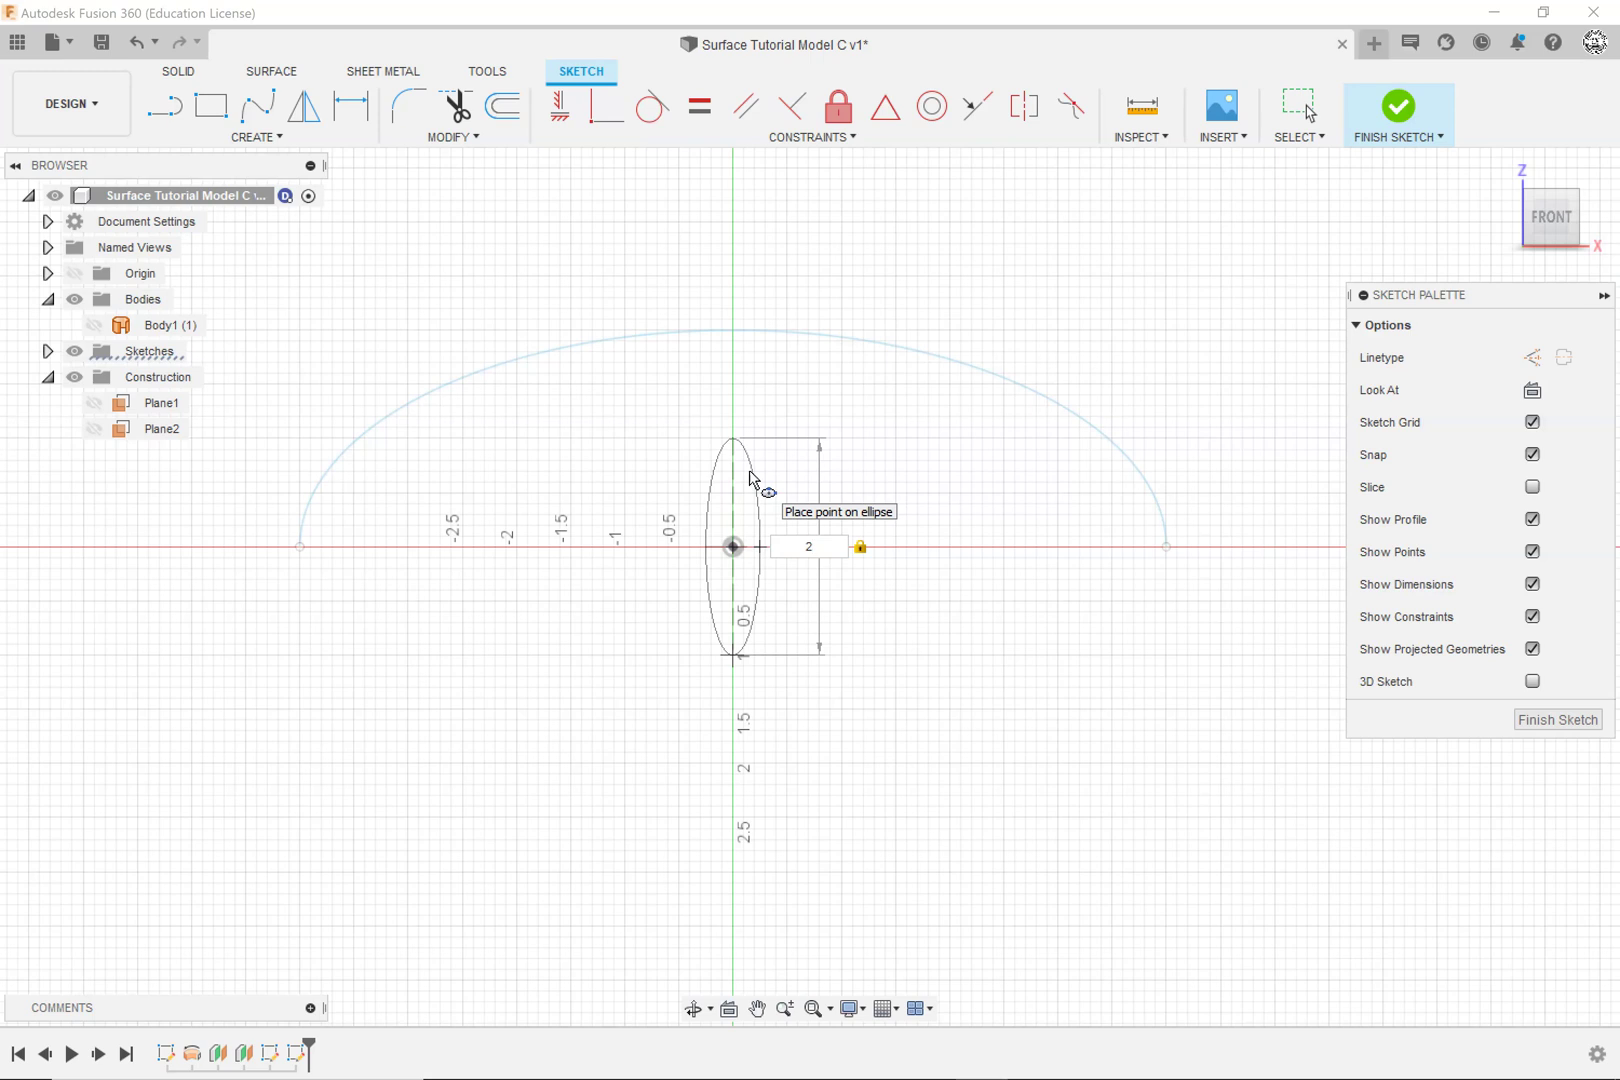
left_click(753, 478)
scroll(757, 540, "up", 1)
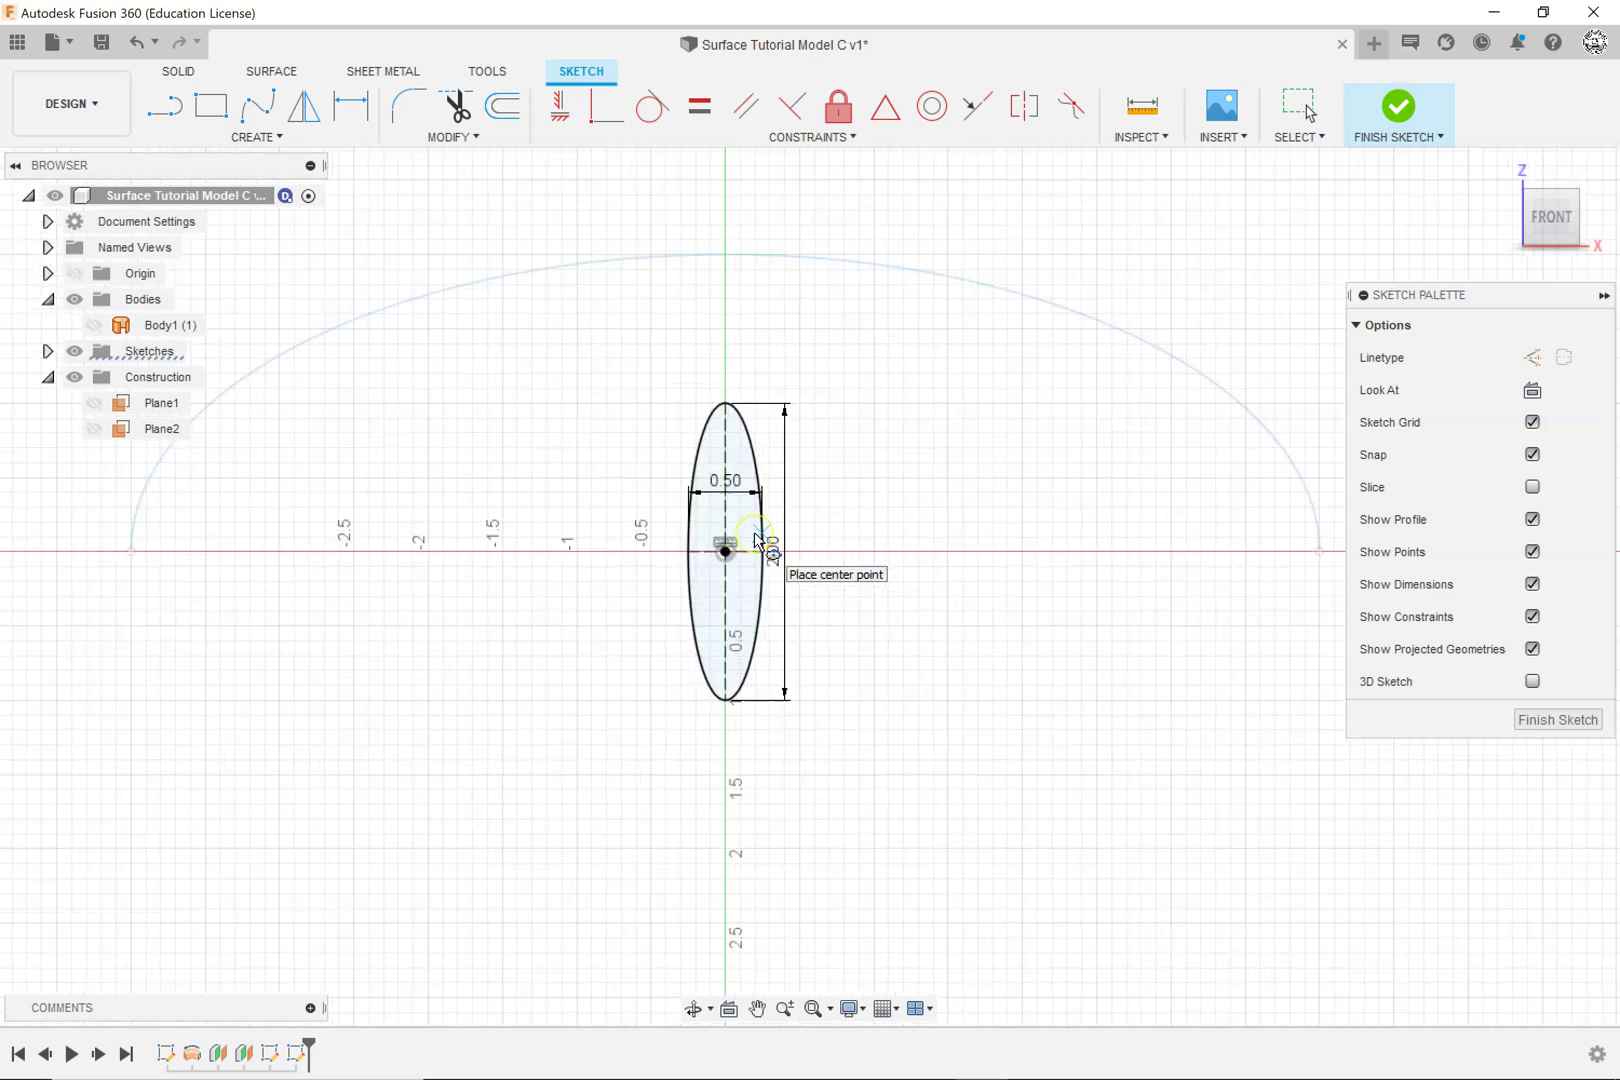
scroll(757, 540, "up", 1)
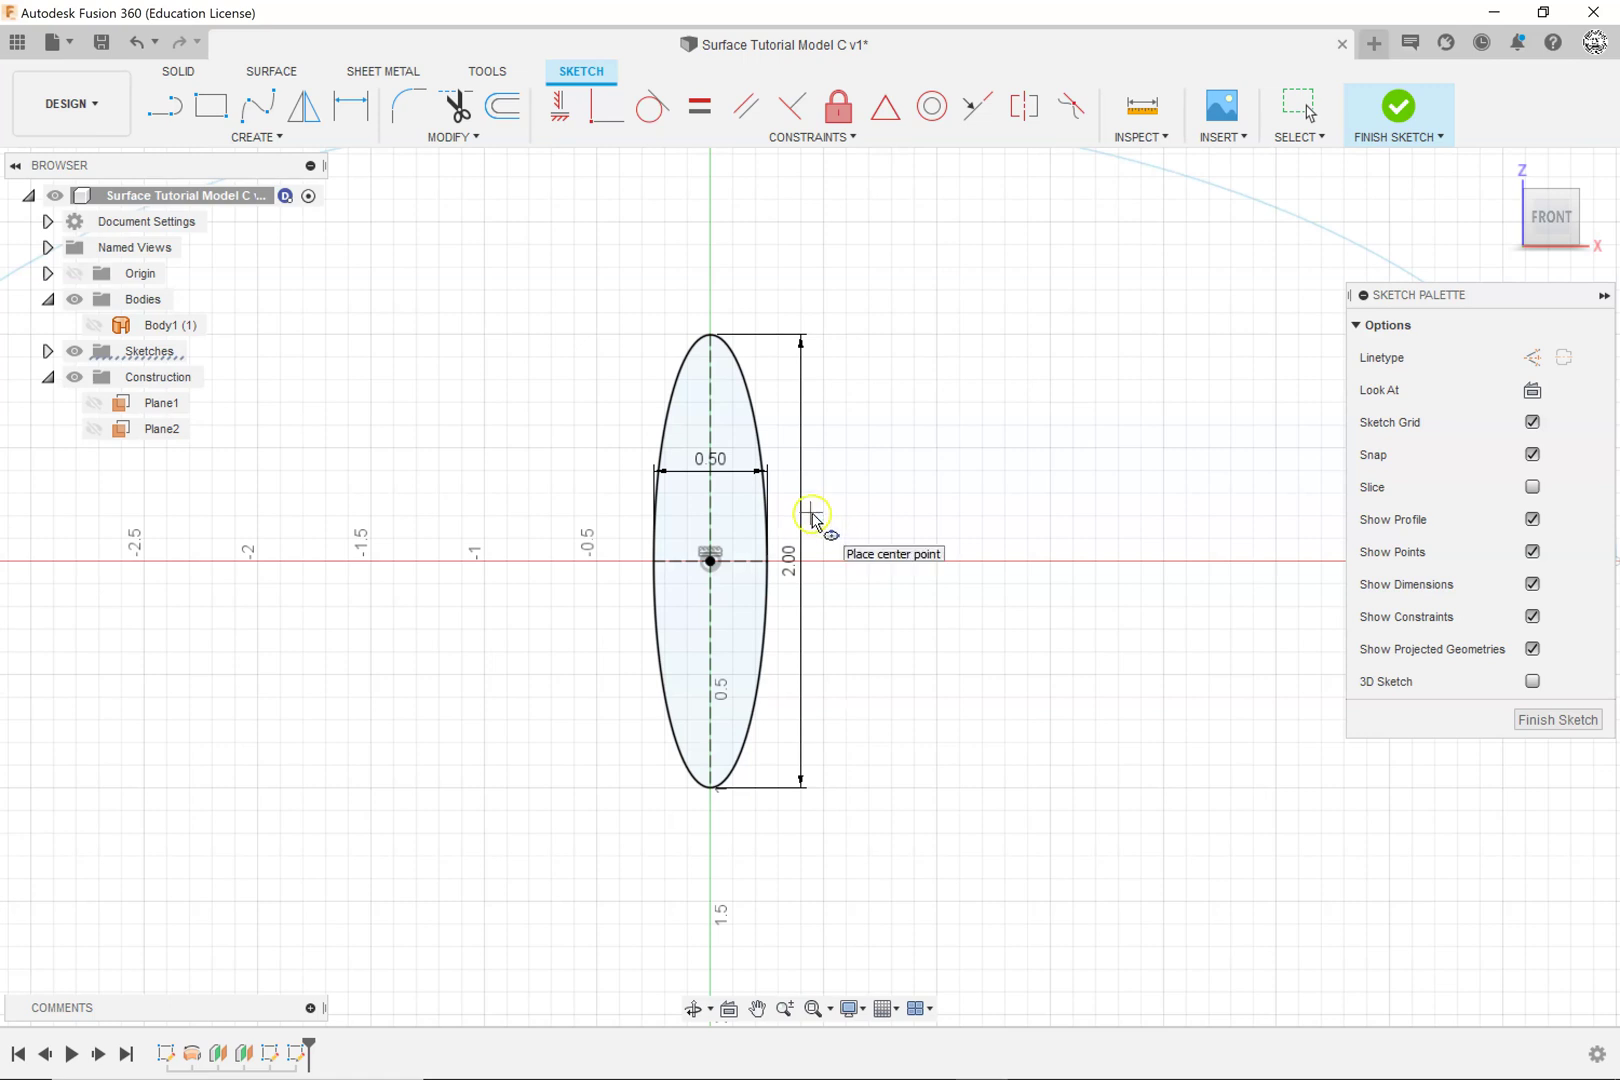
key("Escape")
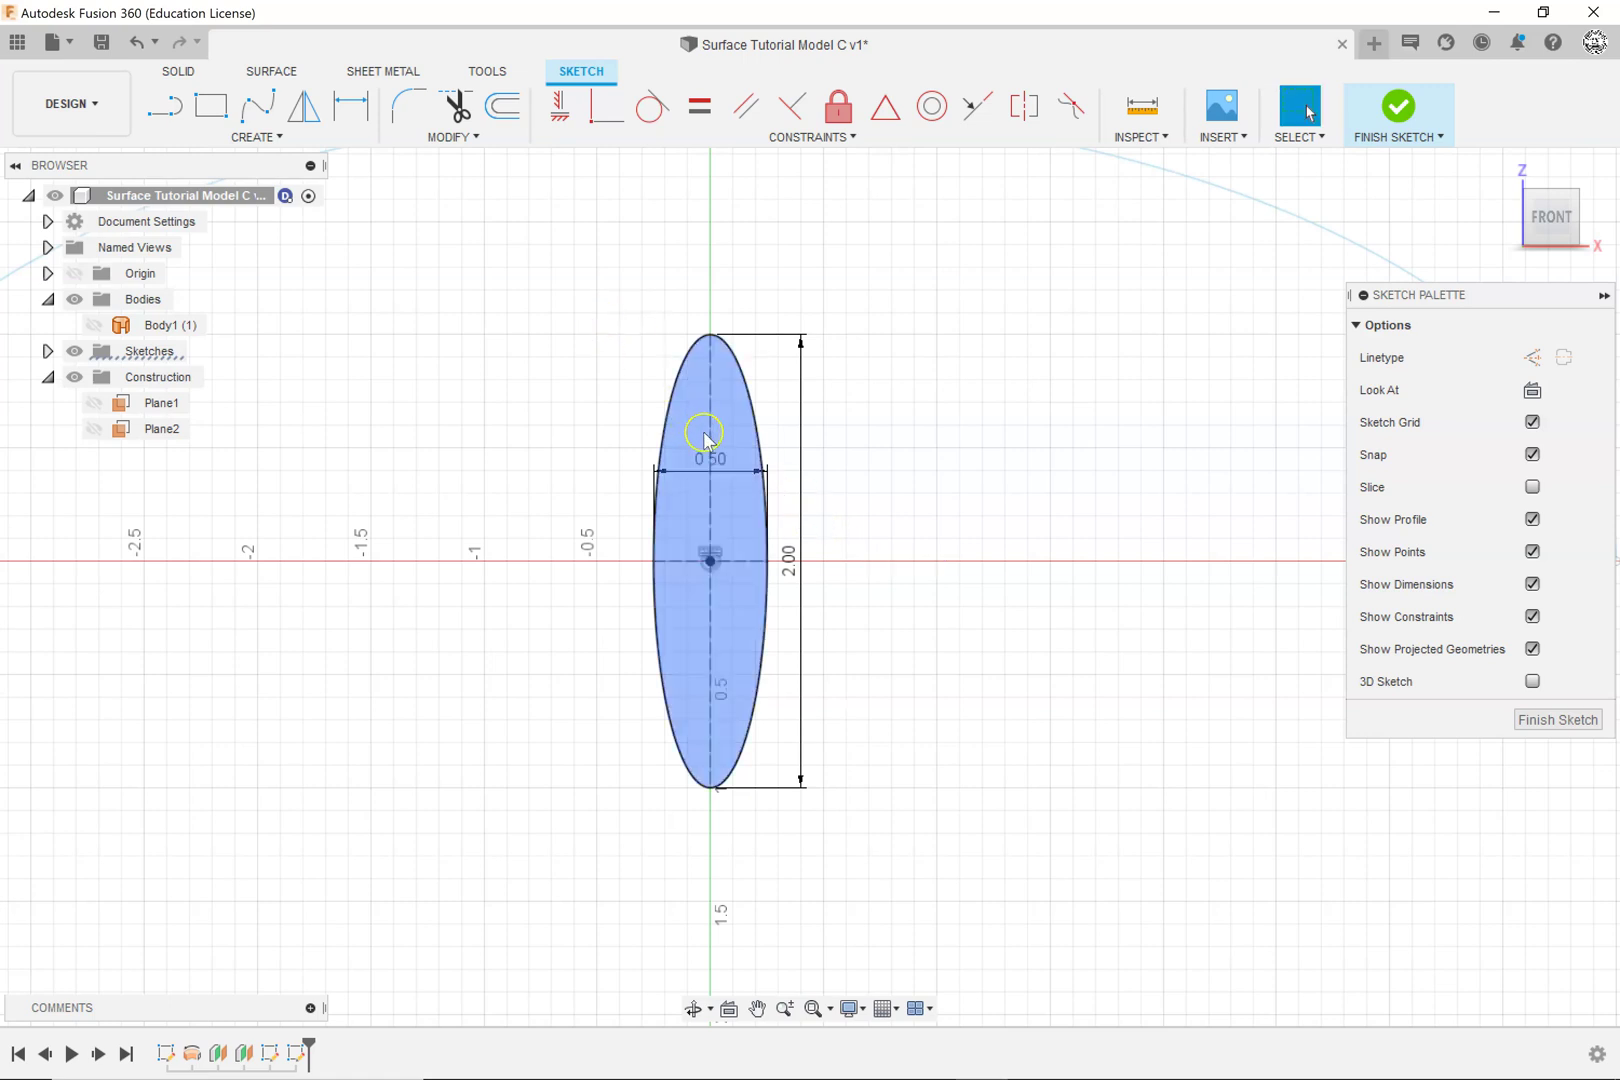
left_click_drag(722, 465, 721, 268)
left_click_drag(796, 555, 905, 550)
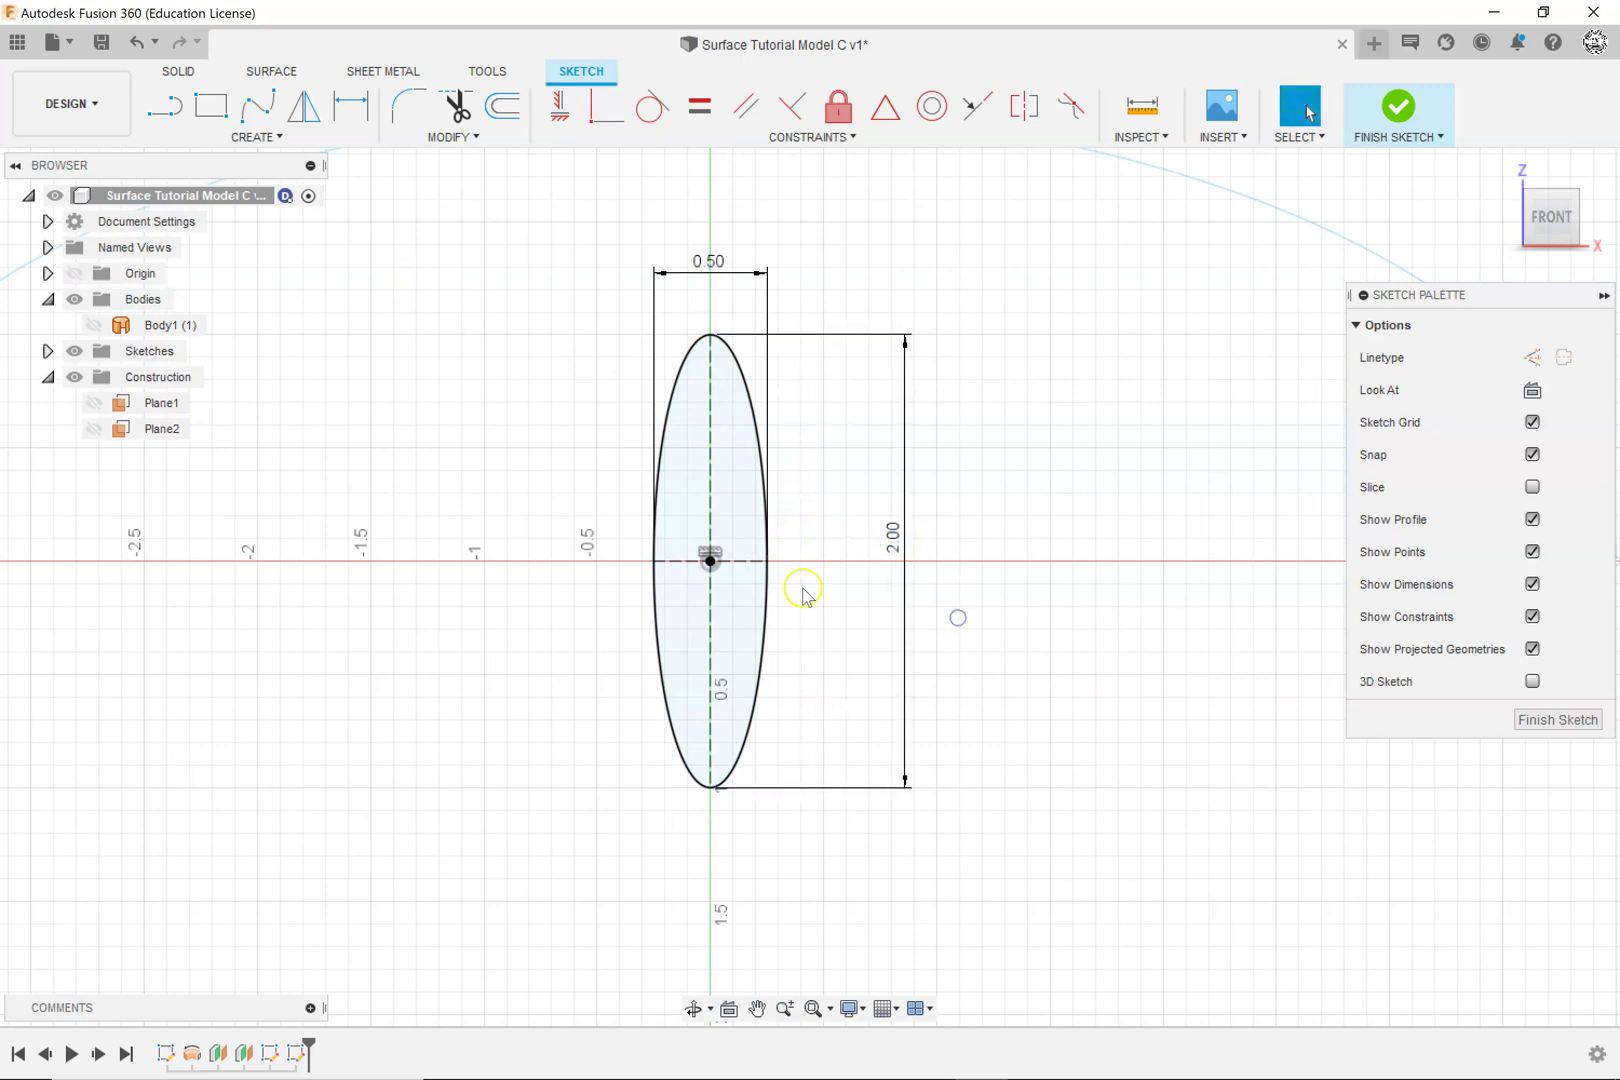
Step: Draw a horizontal line along the narrow ellipse's minor axis, connecting its two side points
left_click(164, 106)
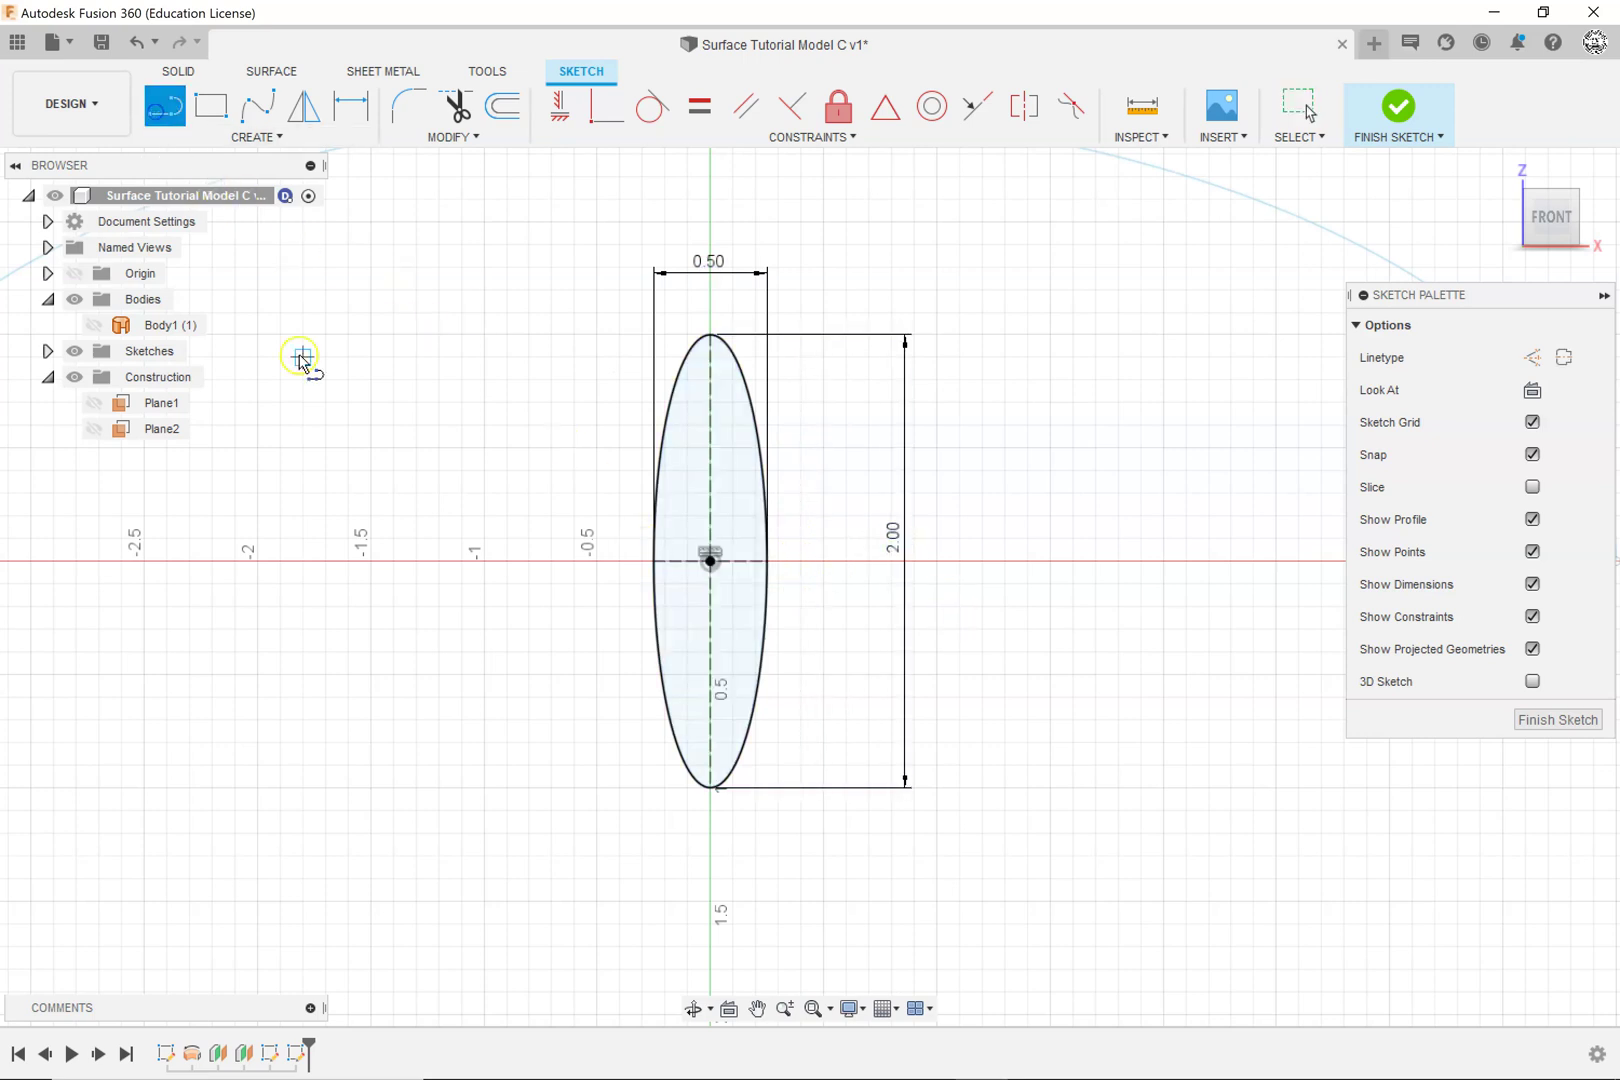
left_click(710, 561)
left_click(767, 561)
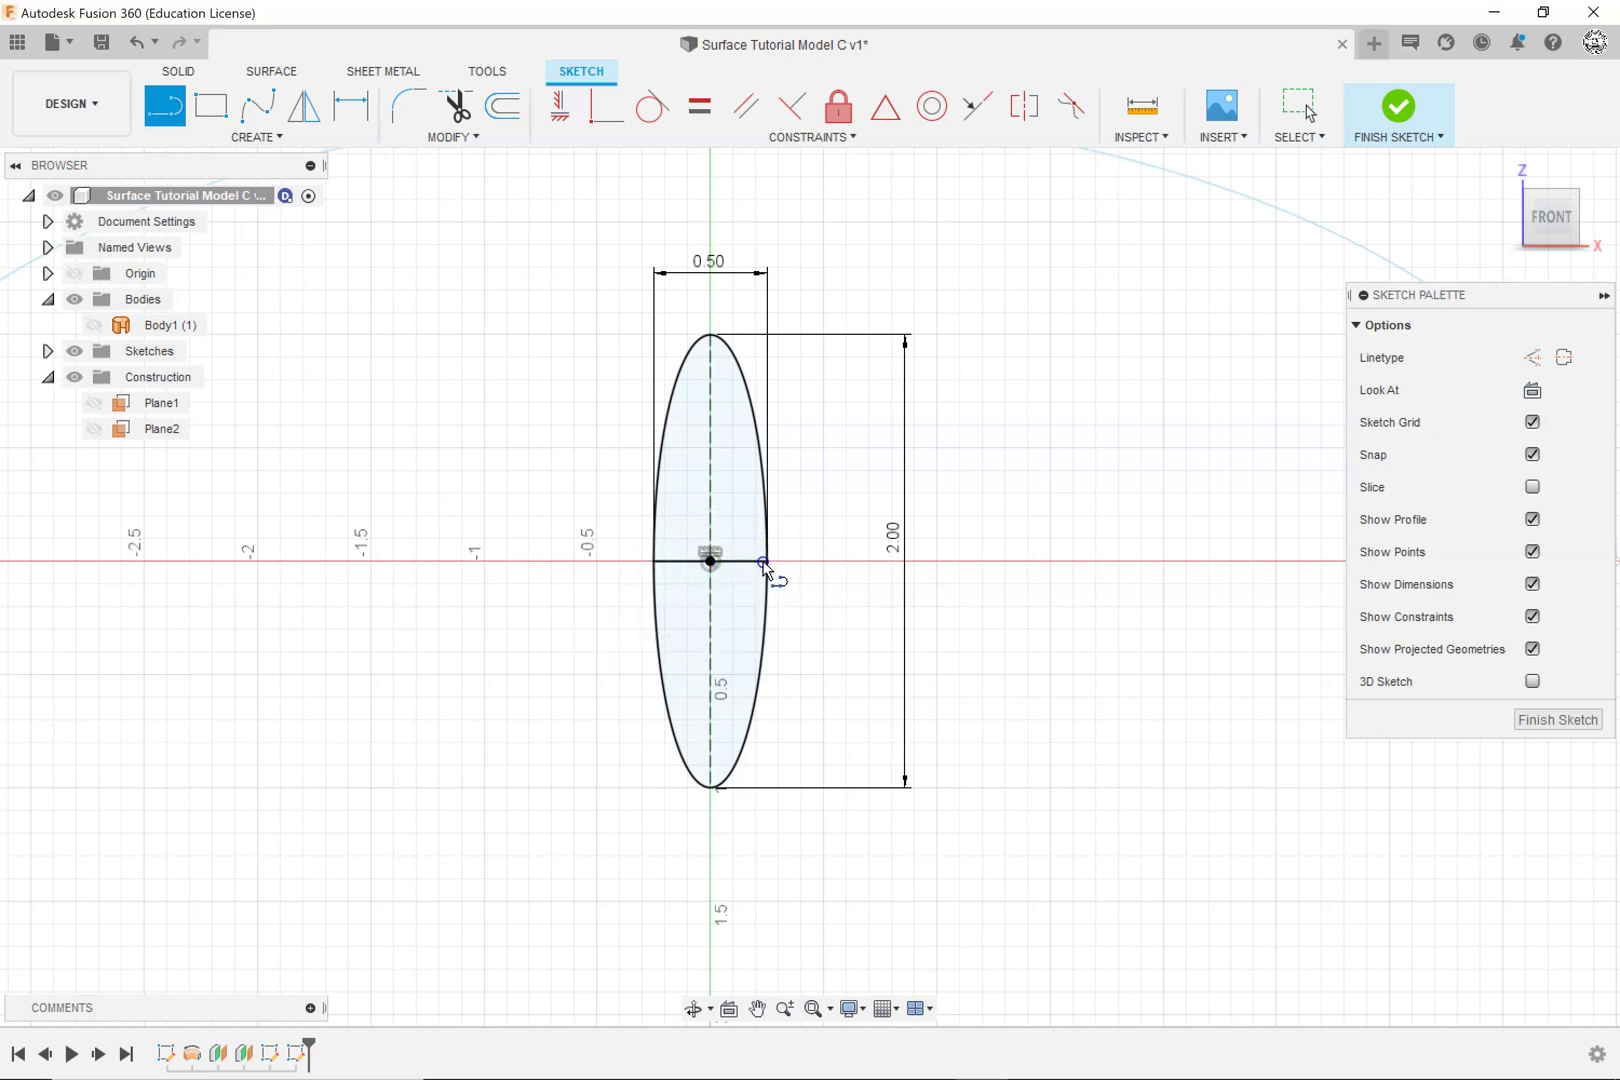
Step: Trim away the narrow ellipse's lower half and the horizontal line across it, and finish the sketch
left_click(457, 107)
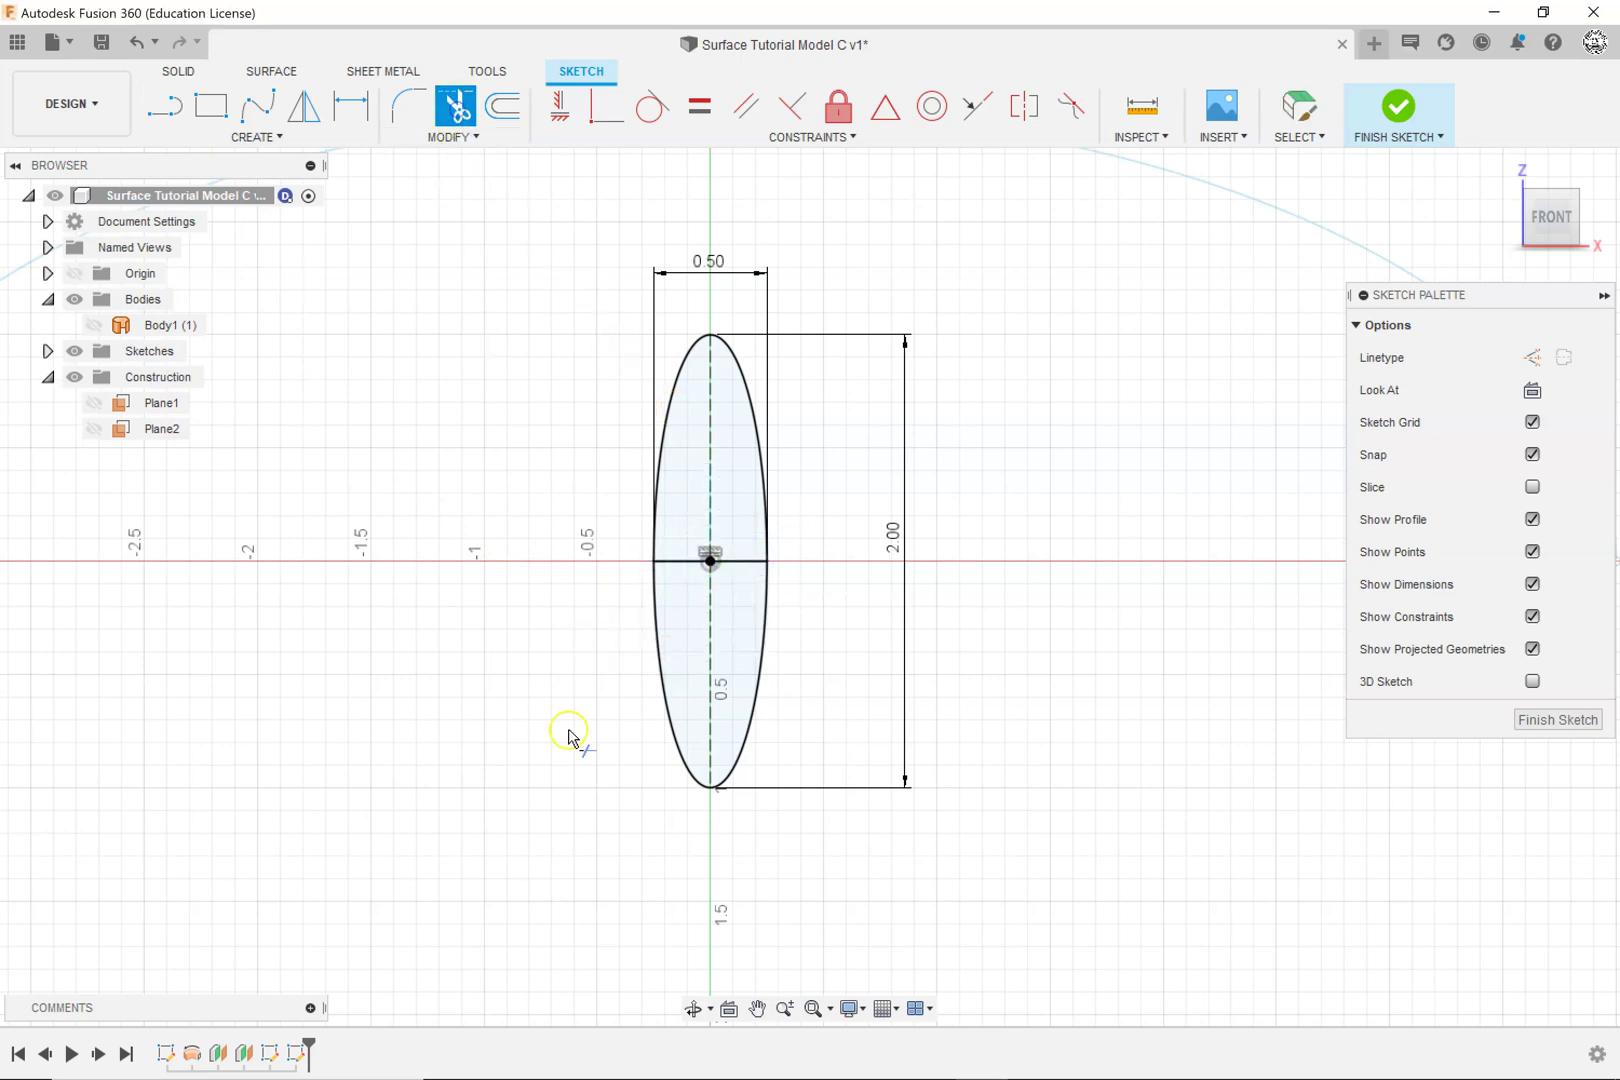
left_click(672, 757)
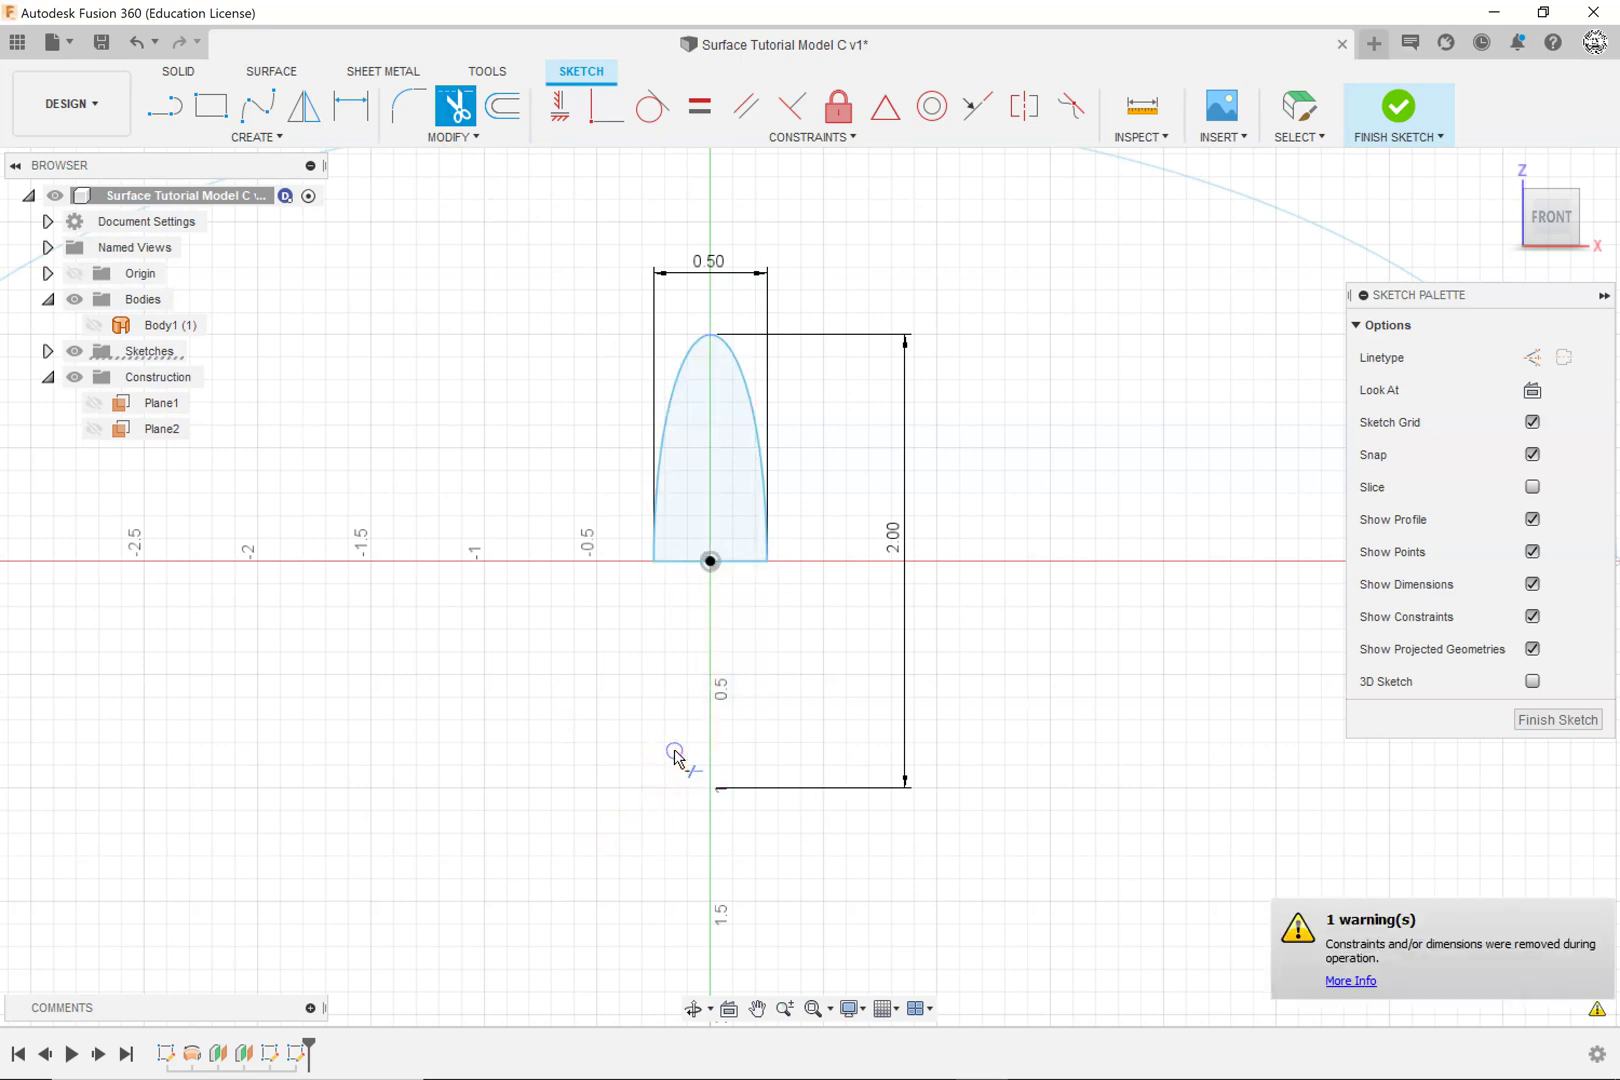
left_click(681, 566)
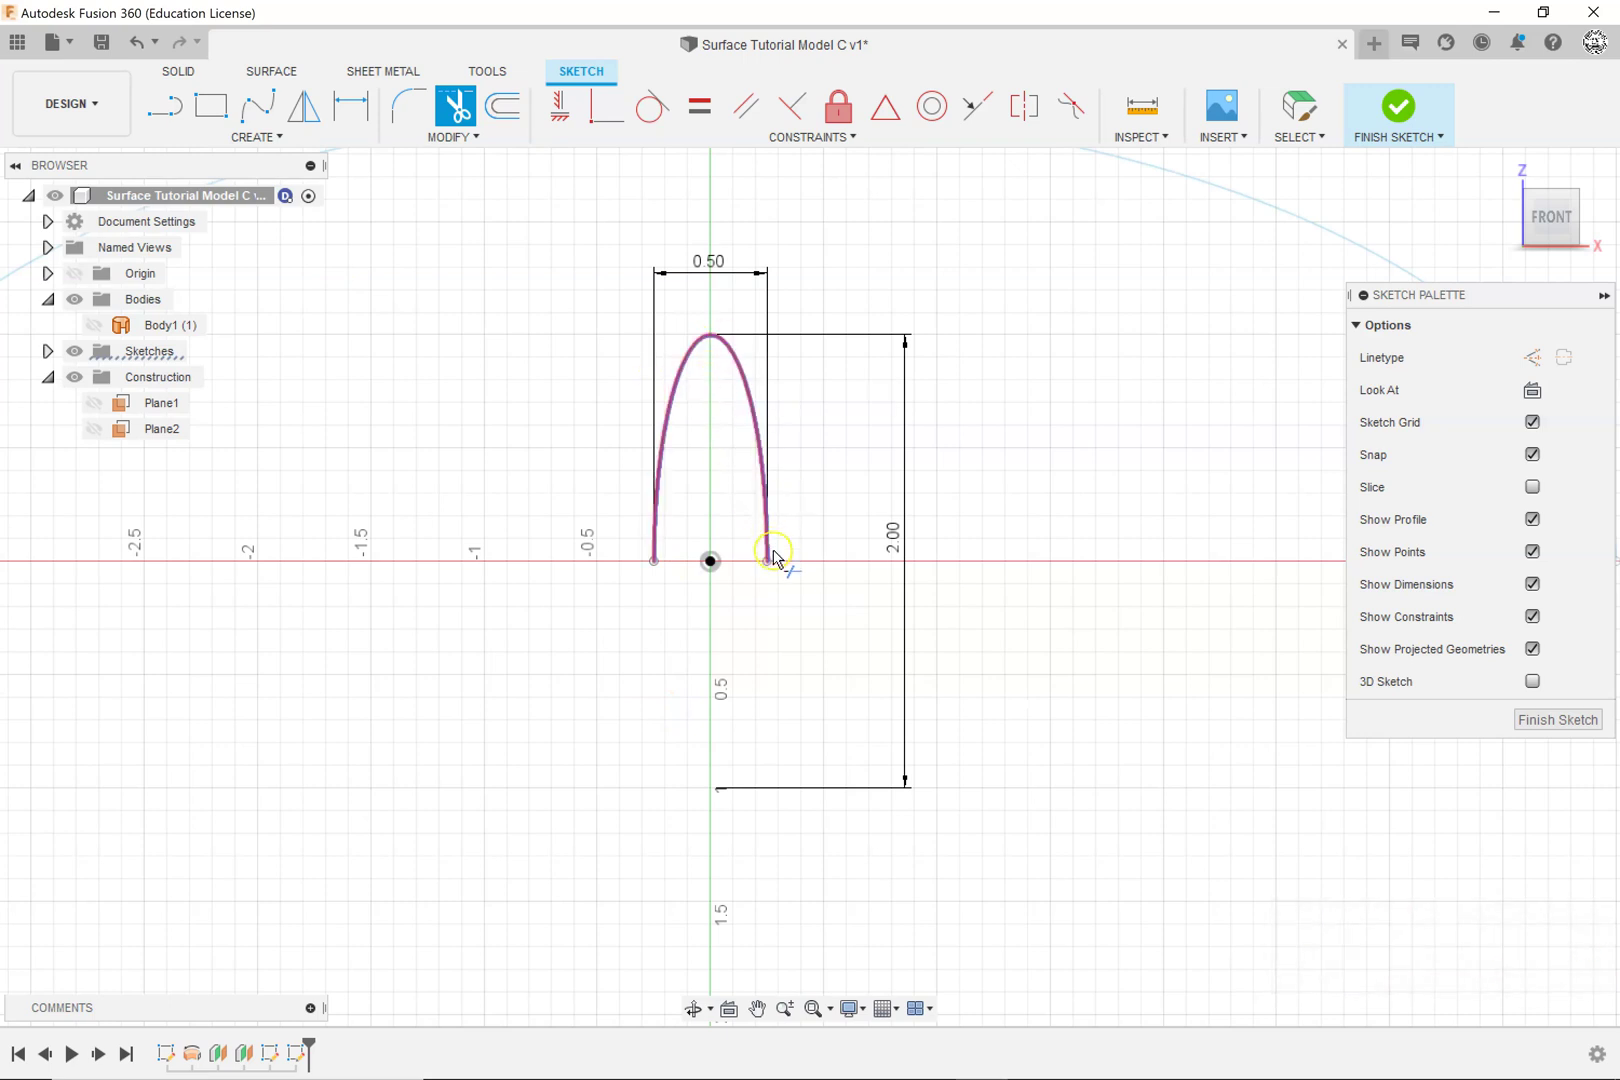
left_click(1396, 104)
left_click(1502, 167)
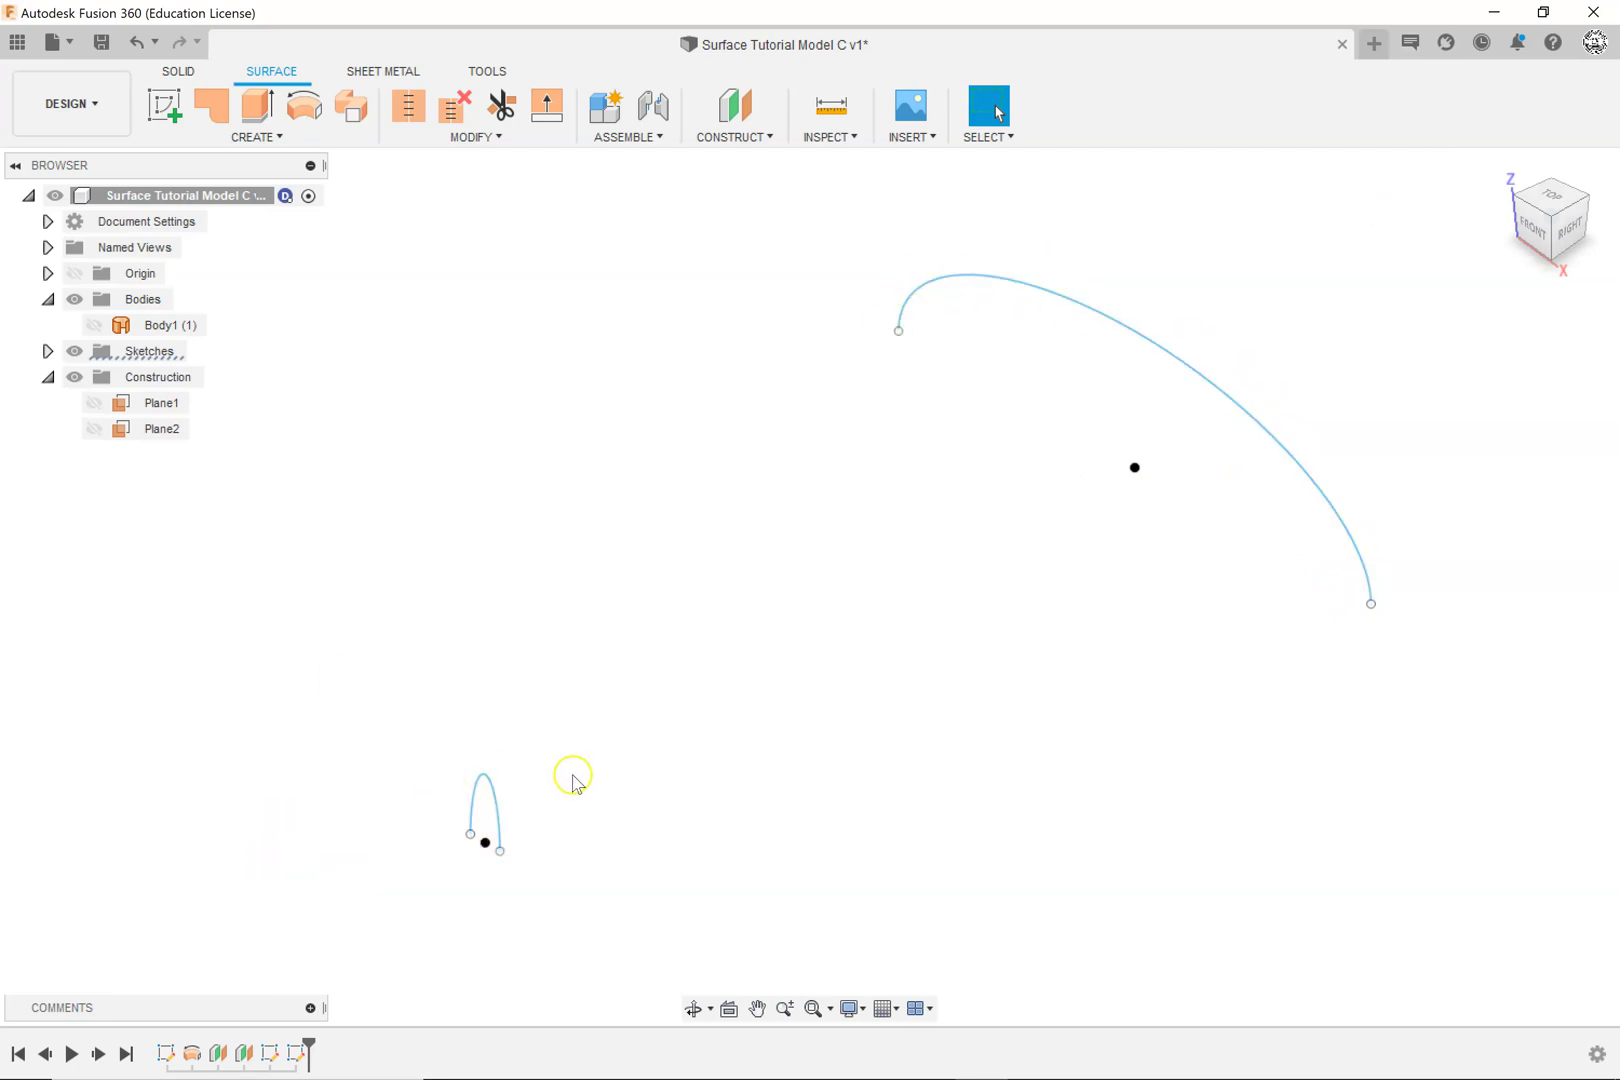
scroll(805, 719, "down", 3)
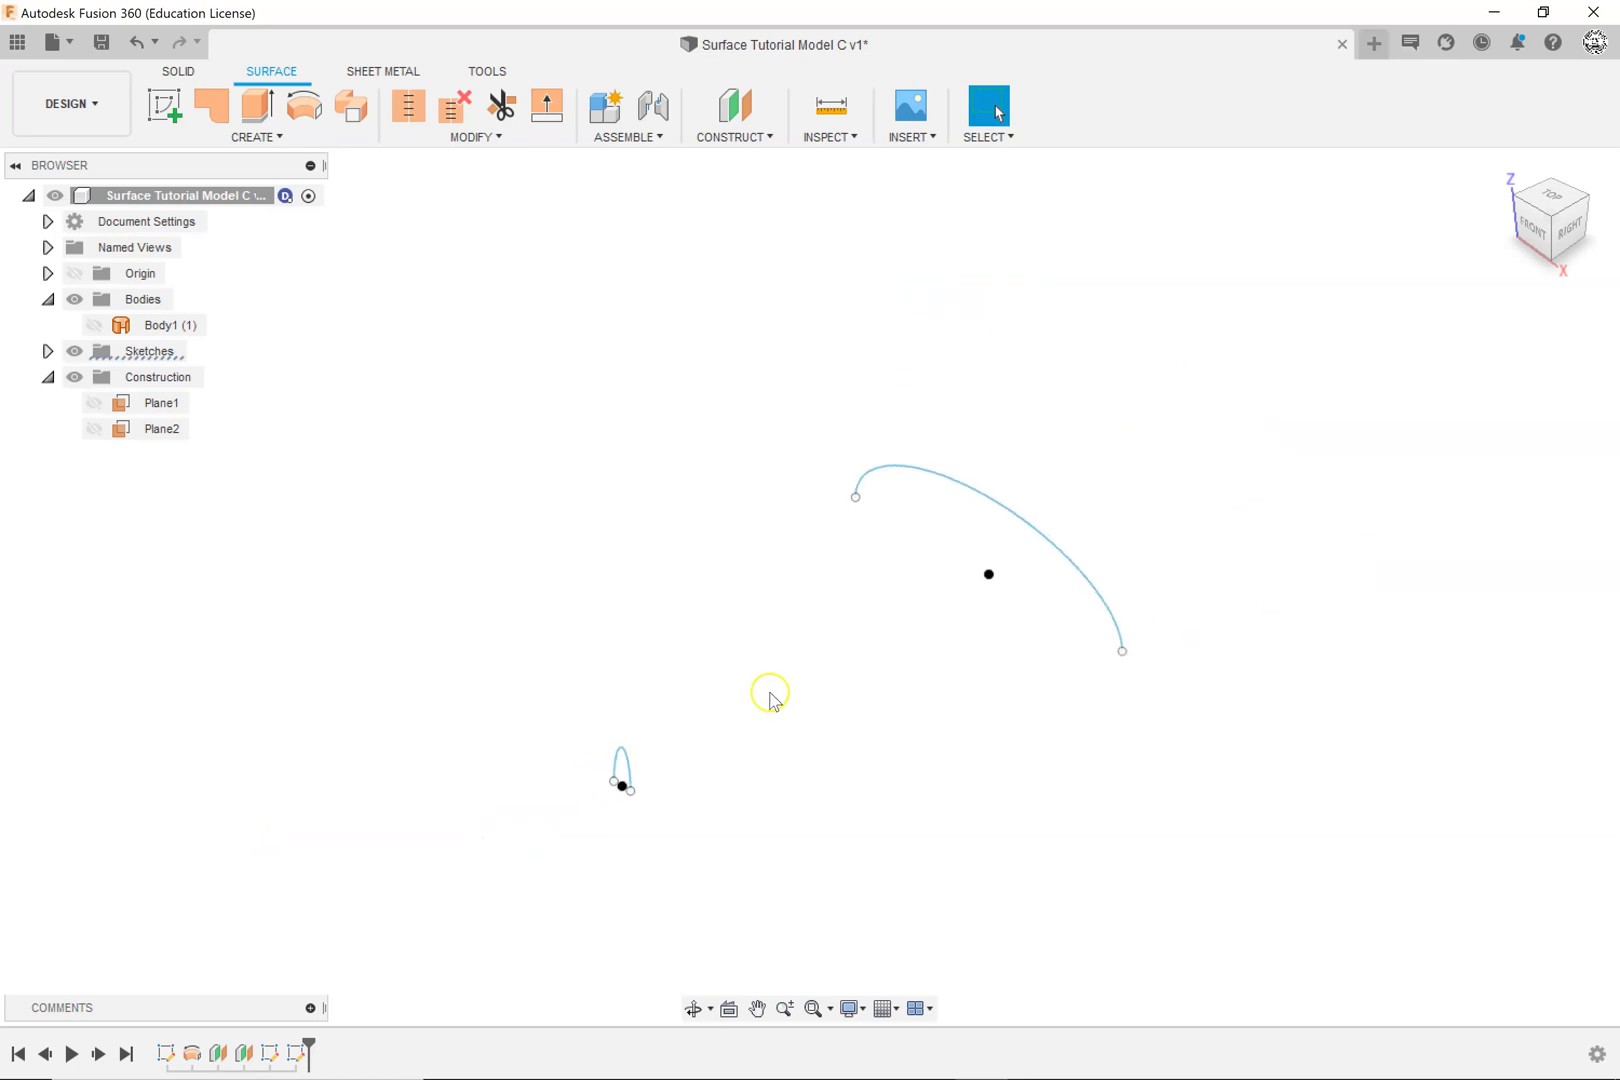
Step: Show the rim body and loft a new surface body from the large half-ellipse at the rim to the small one near the centre
left_click(93, 325)
scroll(922, 680, "down", 2)
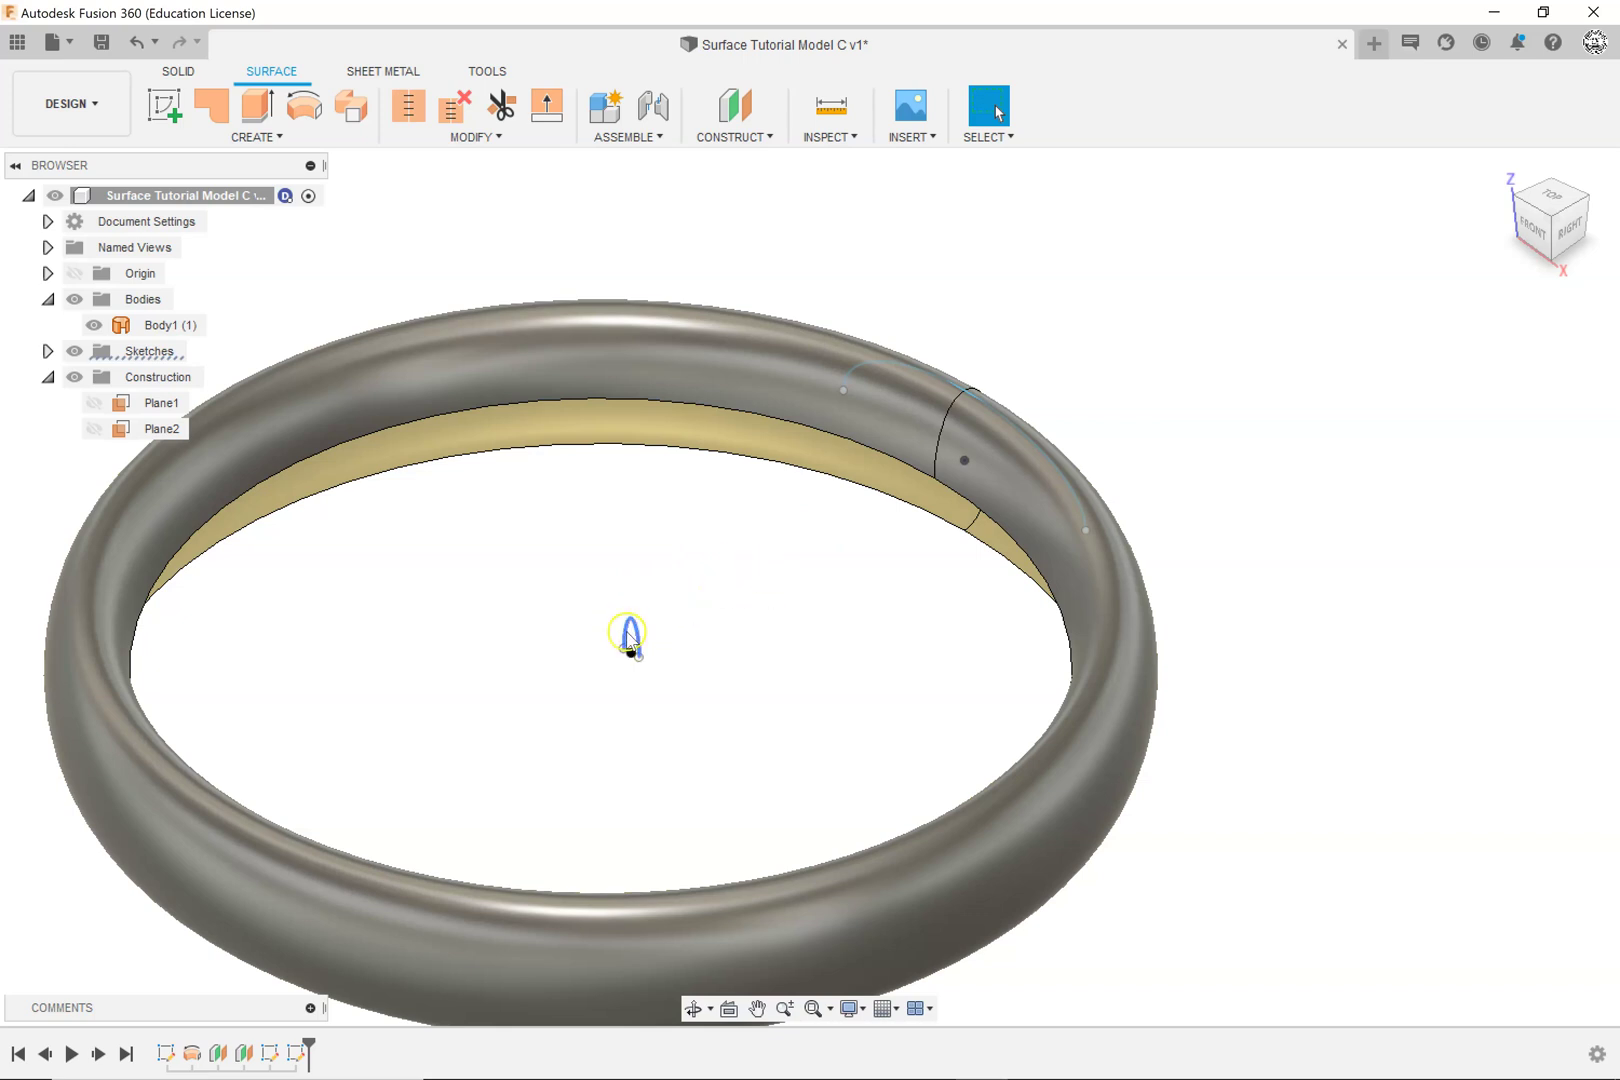
left_click(279, 137)
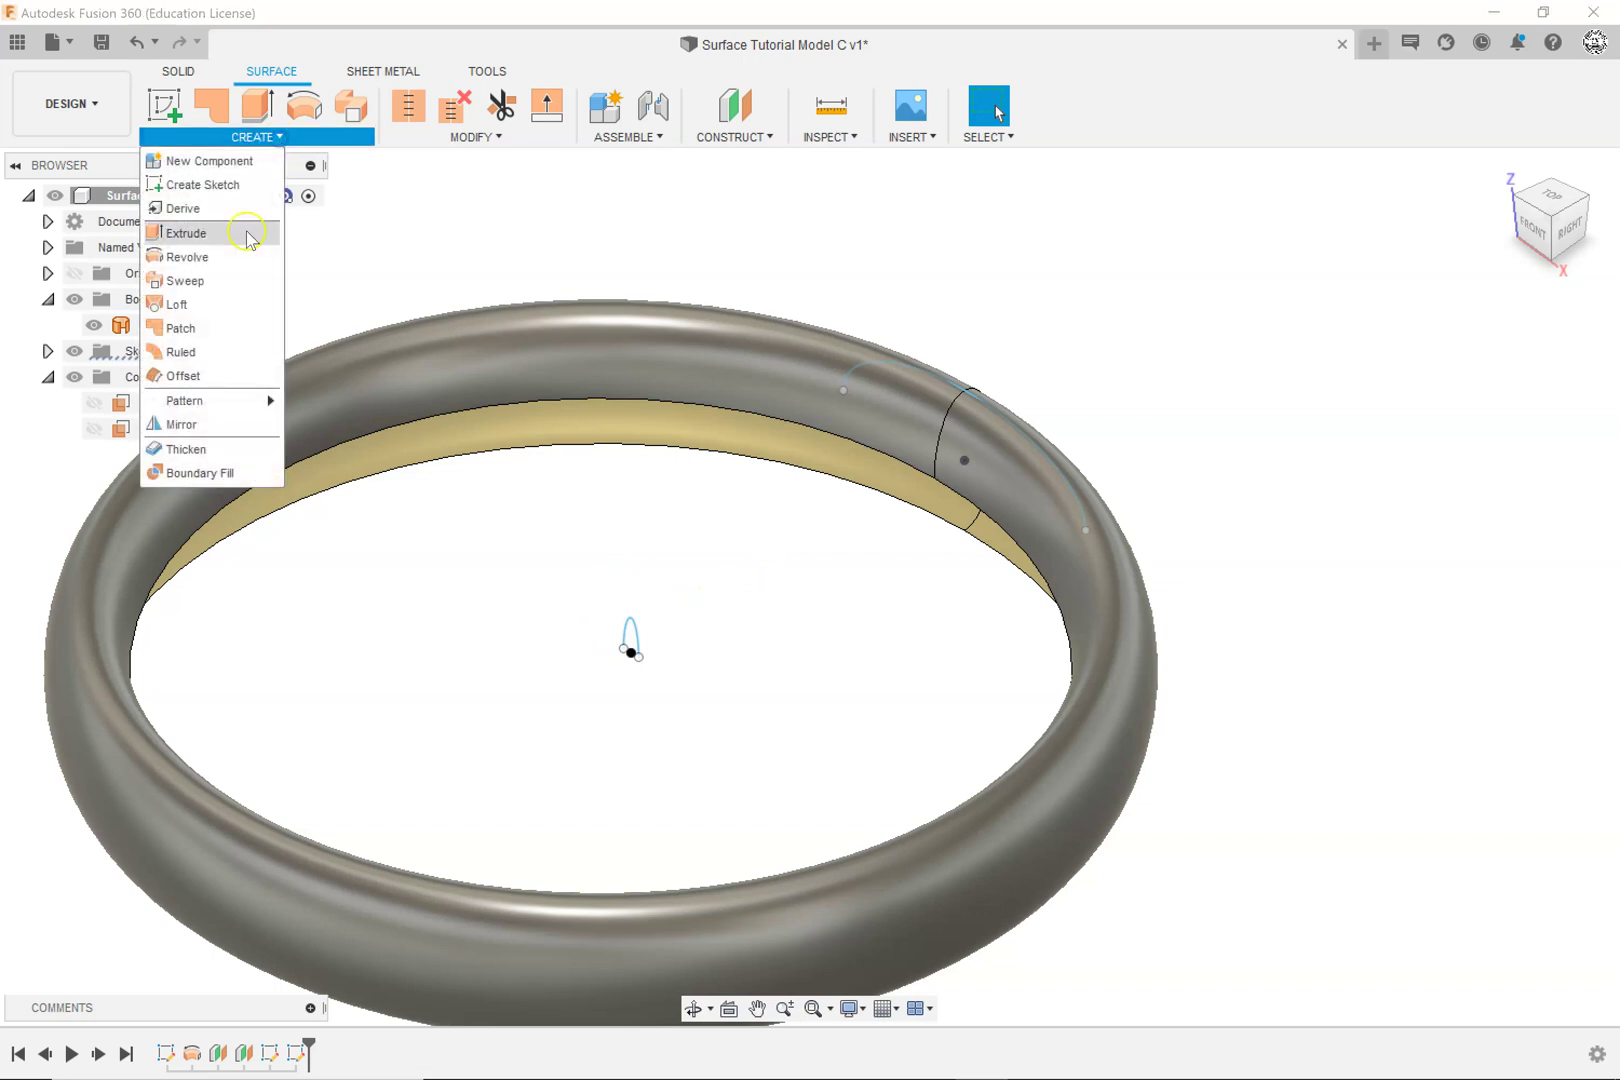
left_click(176, 304)
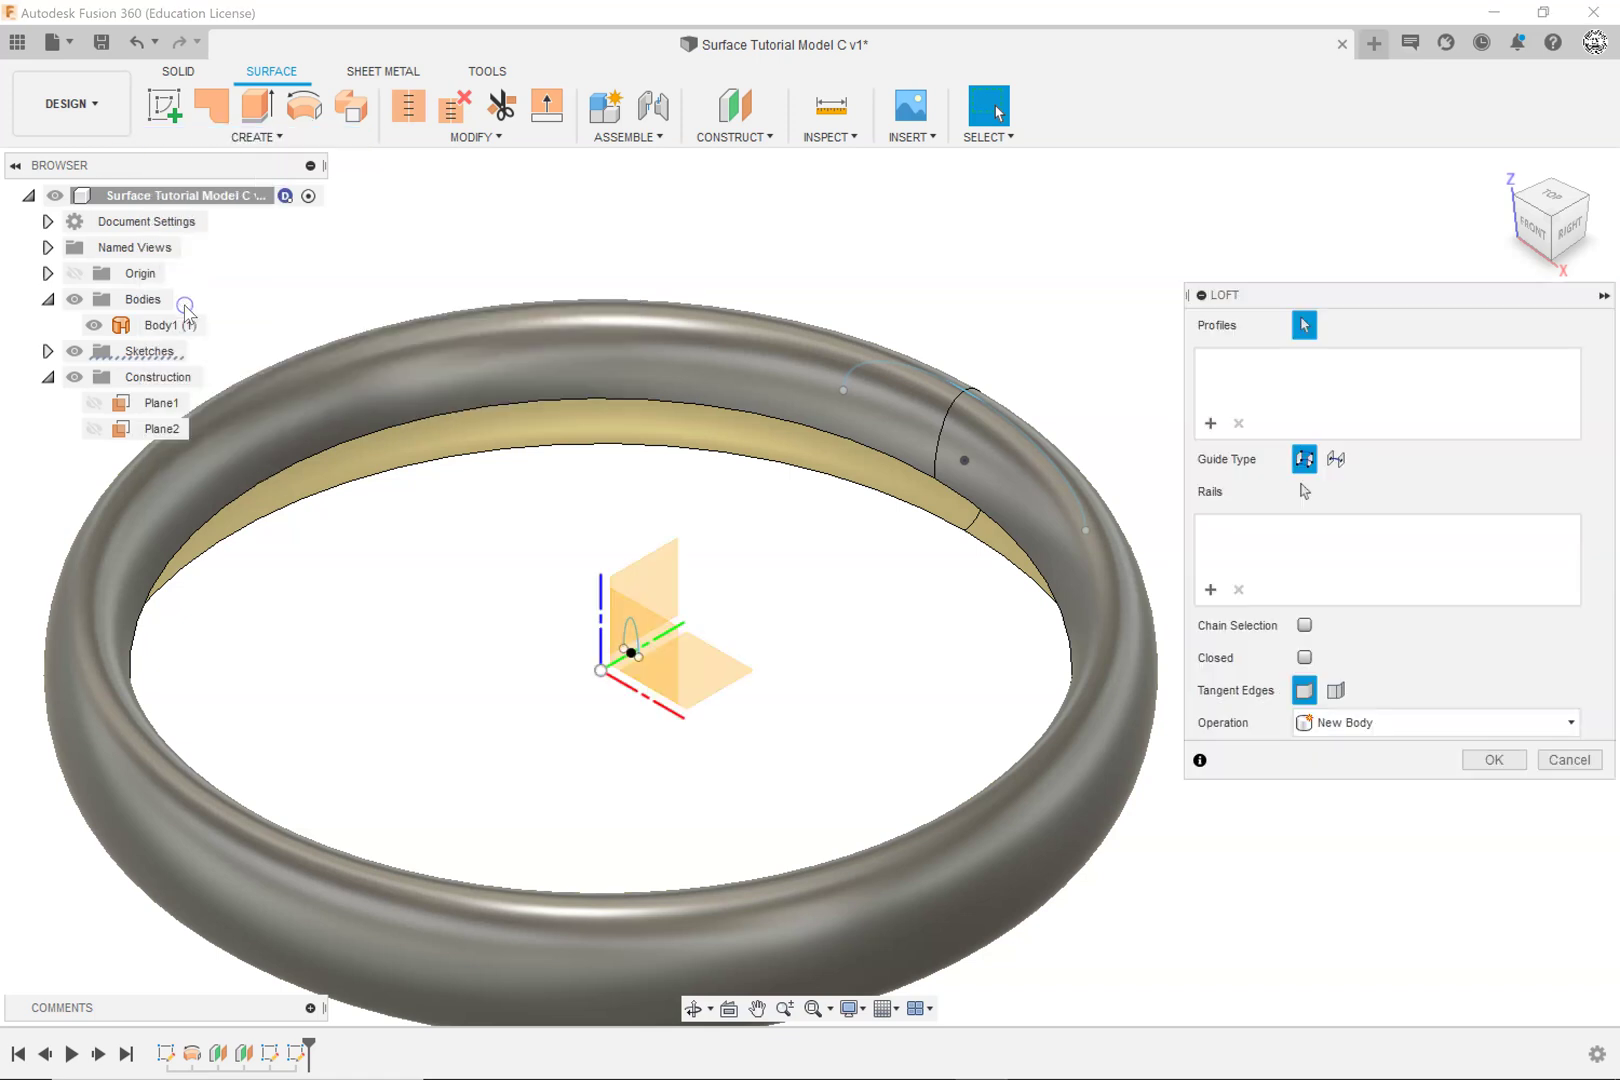
left_click(902, 365)
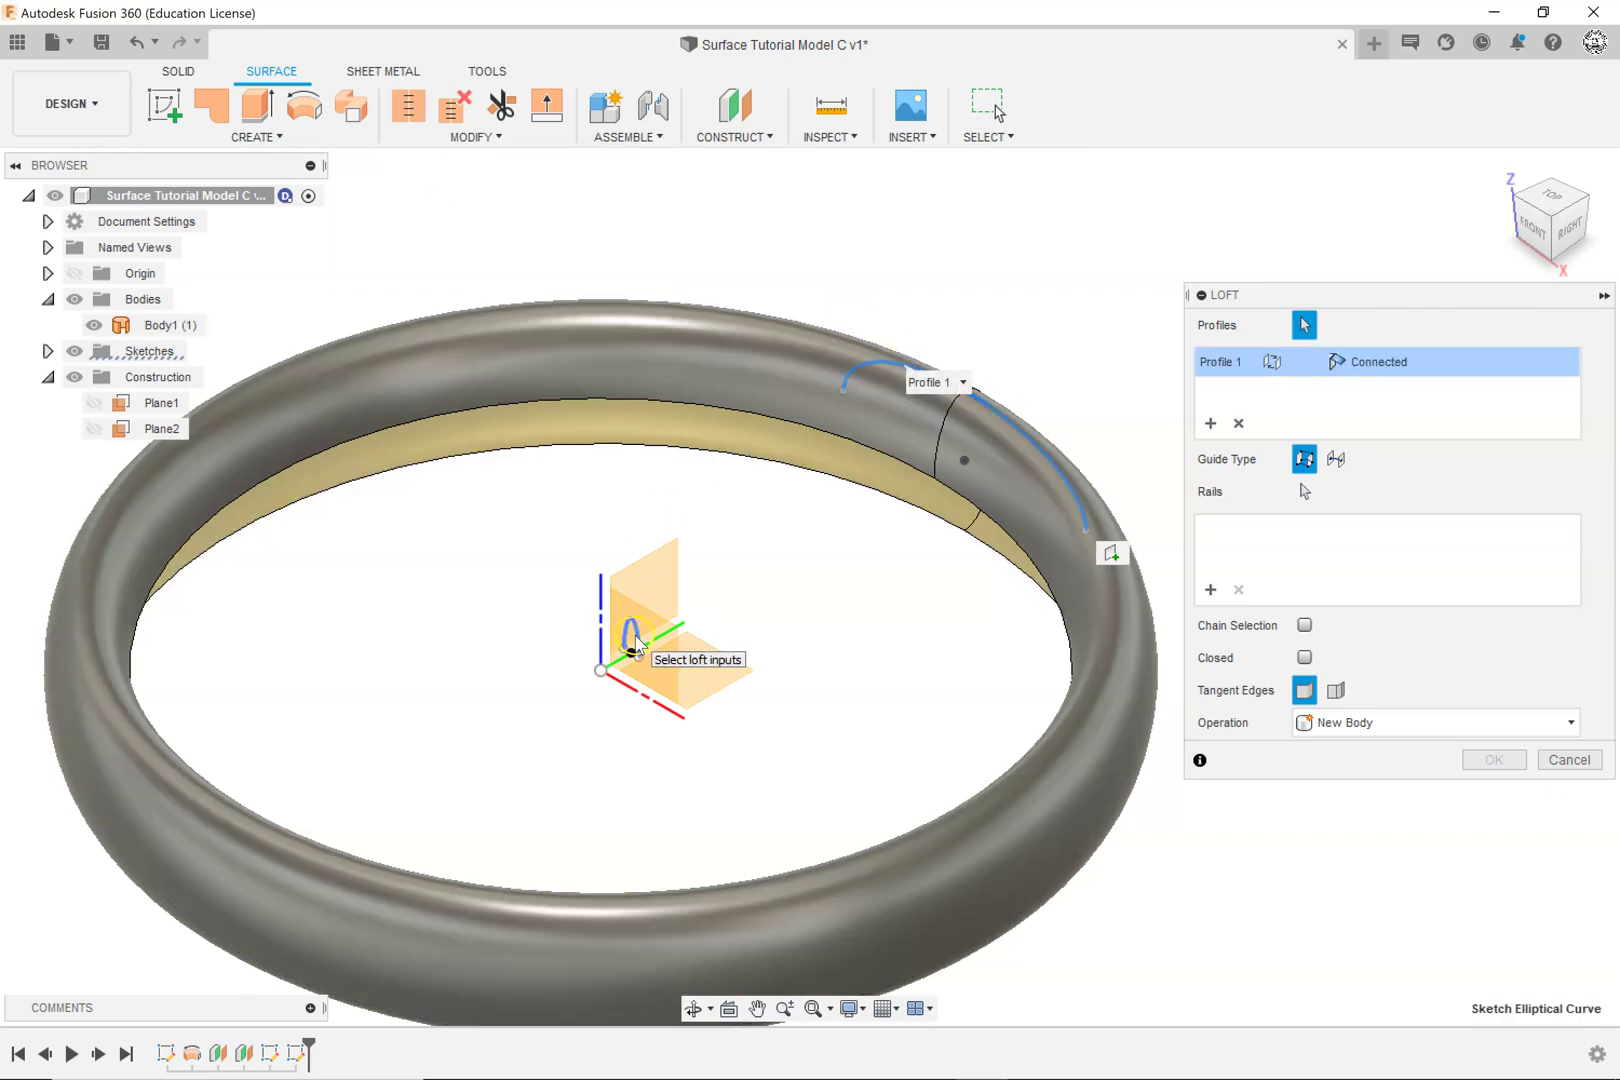
left_click(631, 641)
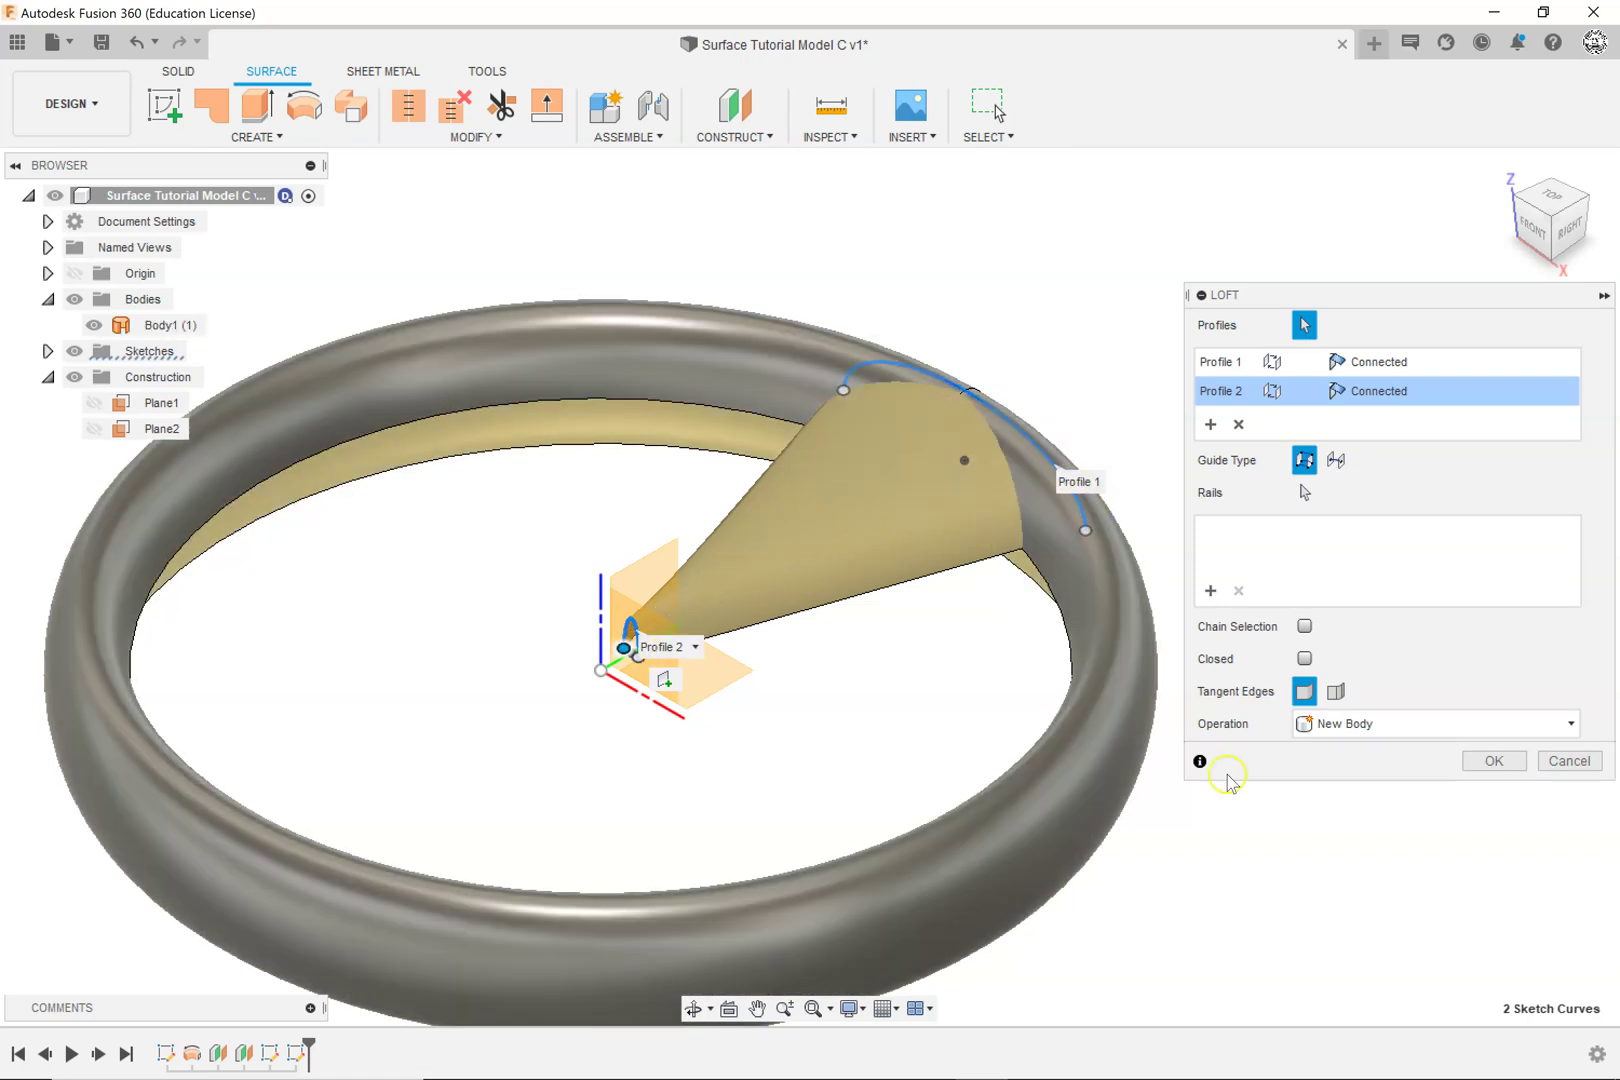
left_click(1494, 761)
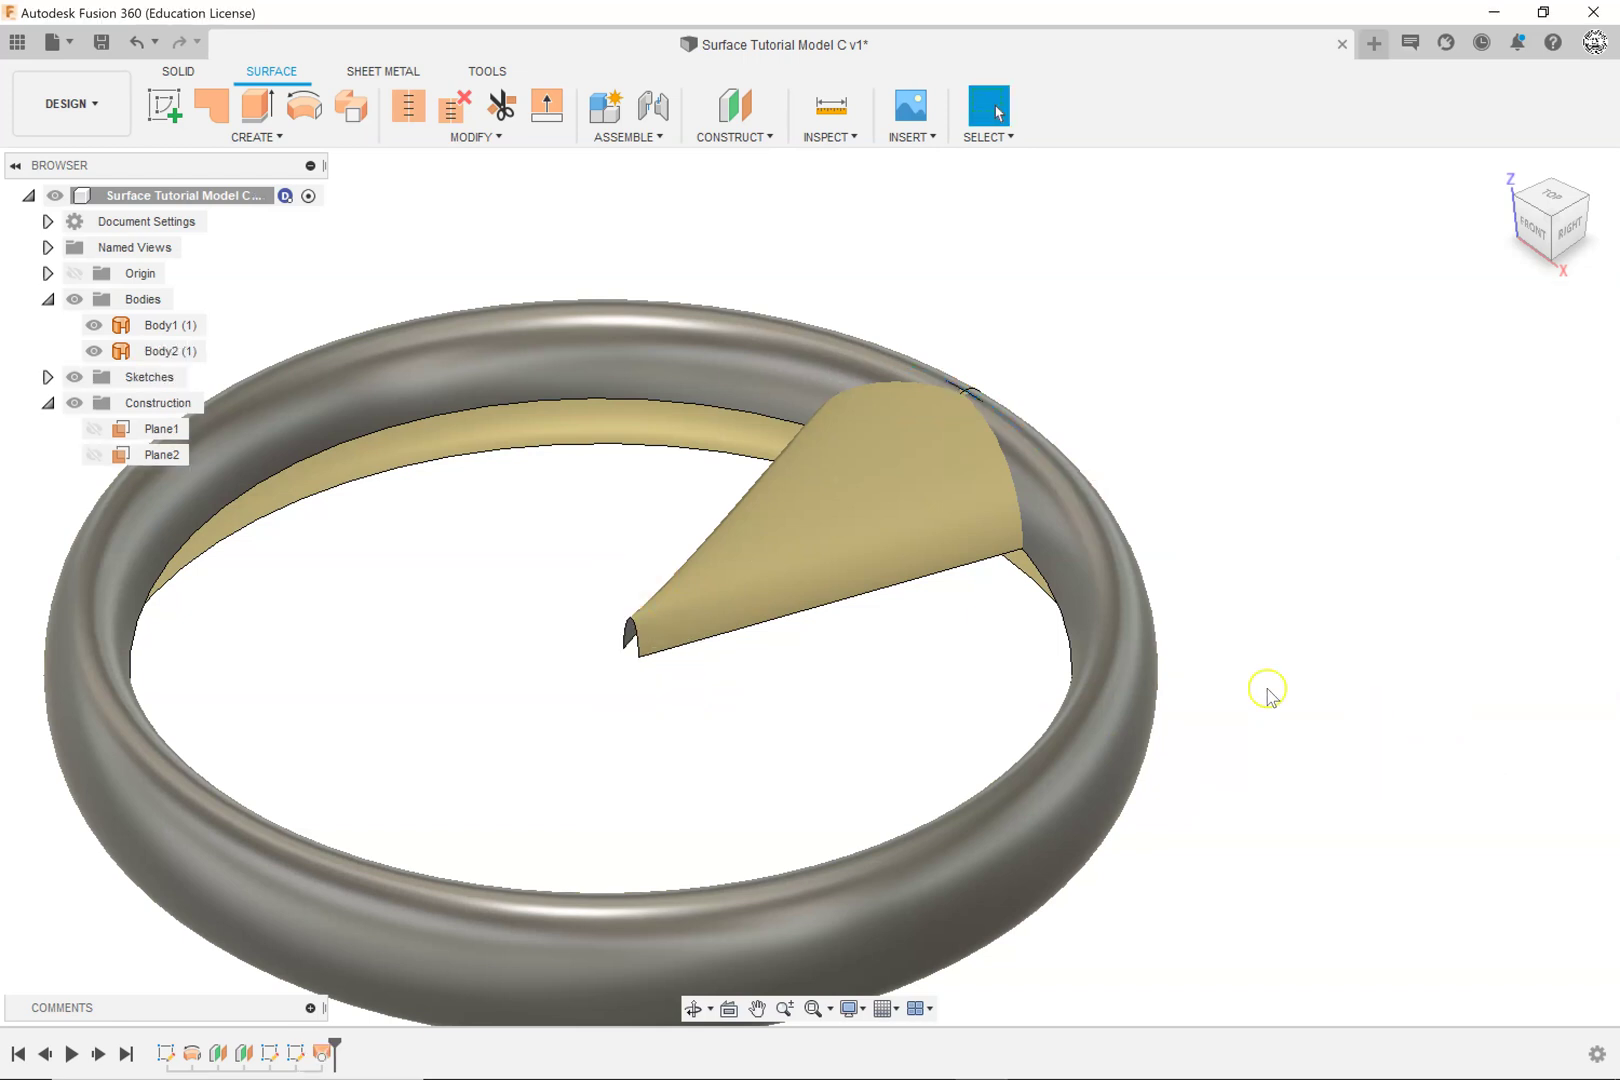
Step: Reverse the normal of the lofted spoke surface so its outer side matches the rim's
mouse_move(846, 681)
middle_mouse_down("shift")
mouse_move(814, 535)
mouse_move(799, 568)
mouse_move(853, 689)
middle_mouse_up("shift")
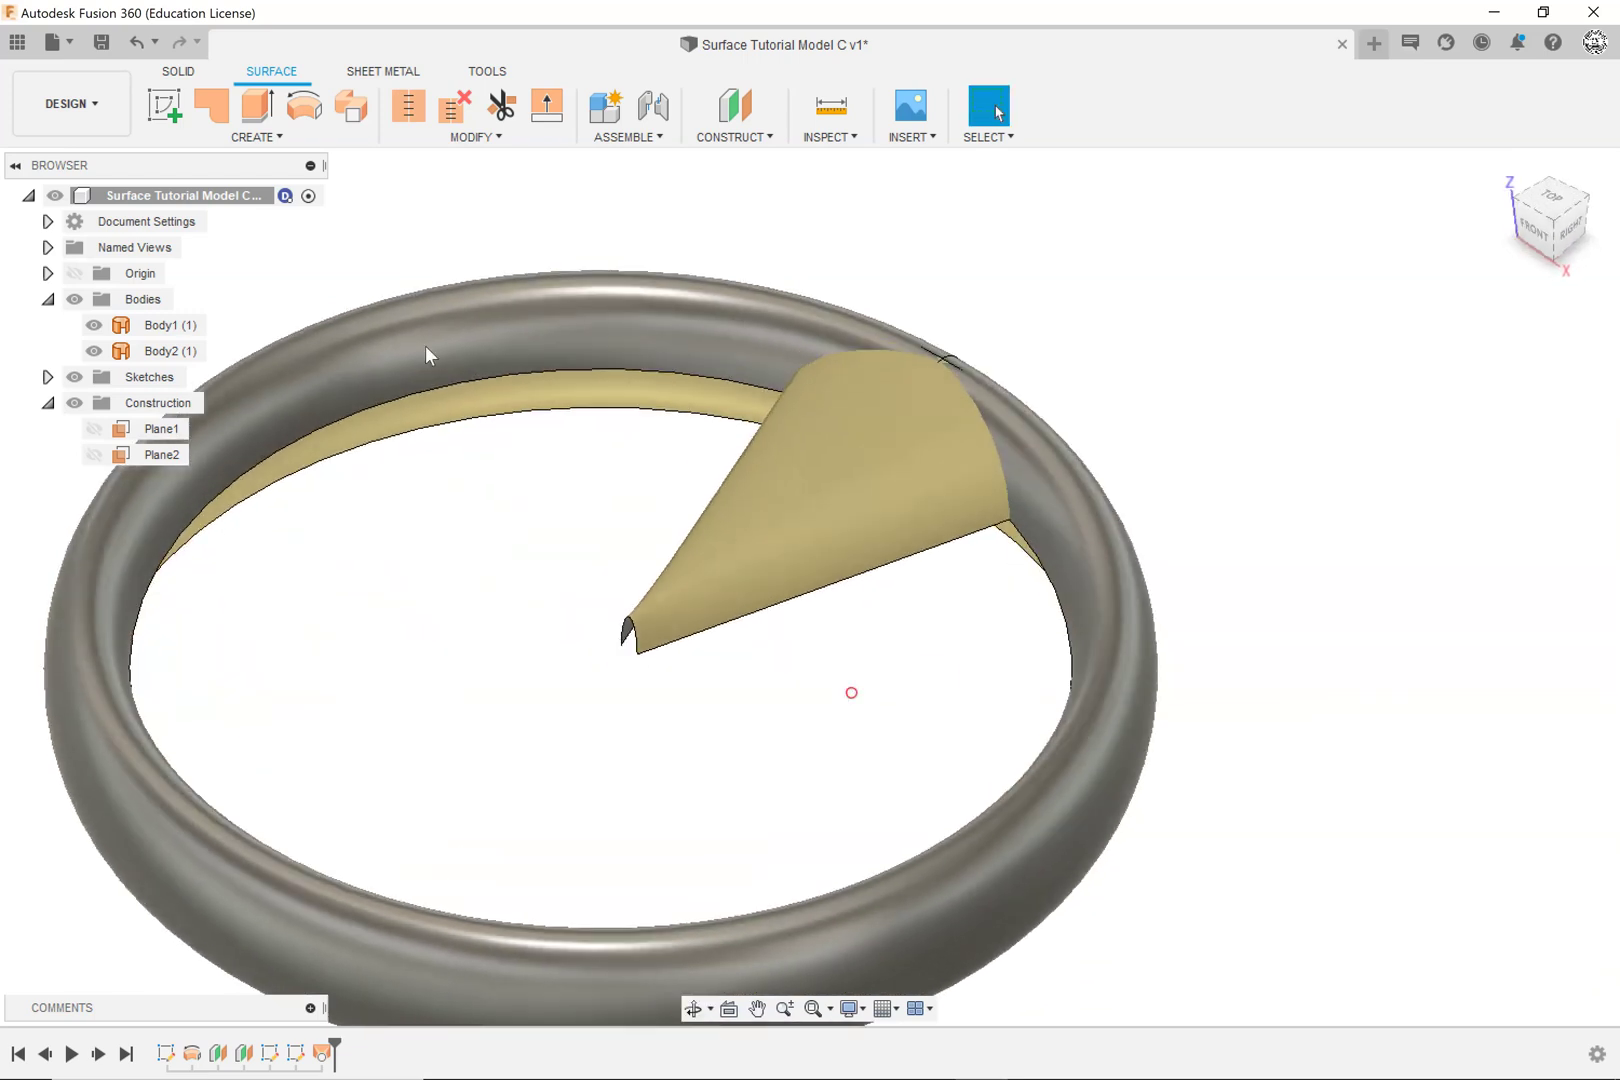
left_click(1499, 173)
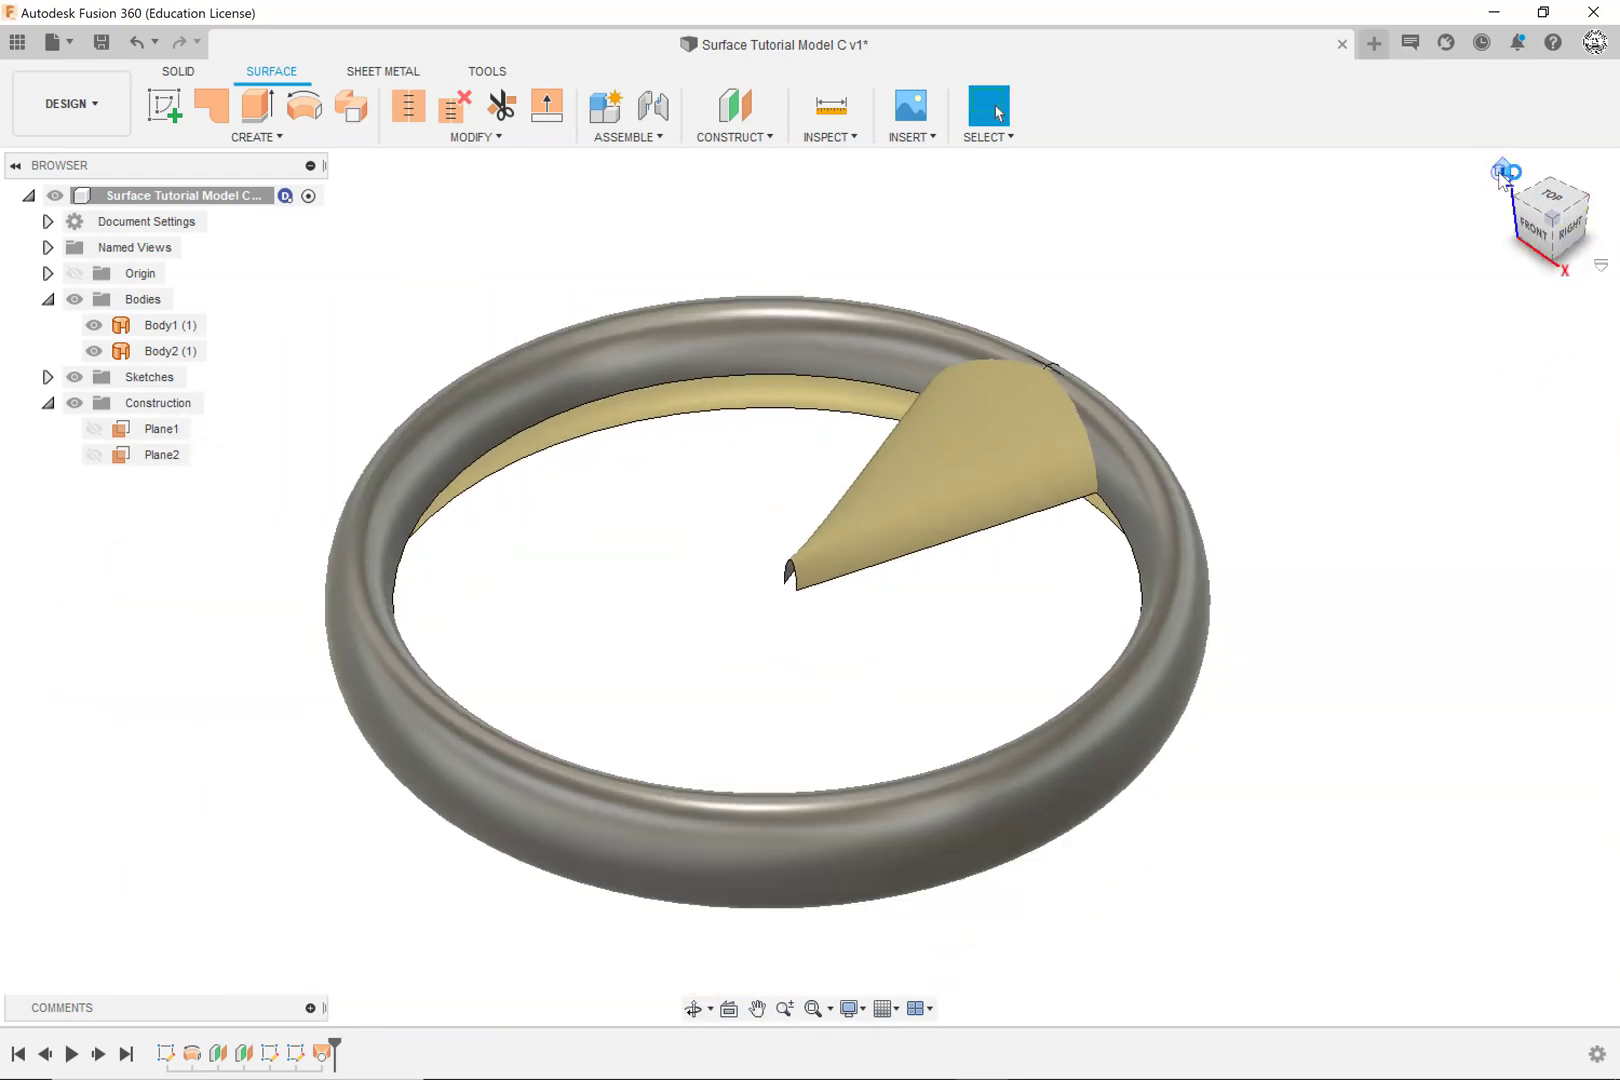
left_click(826, 820)
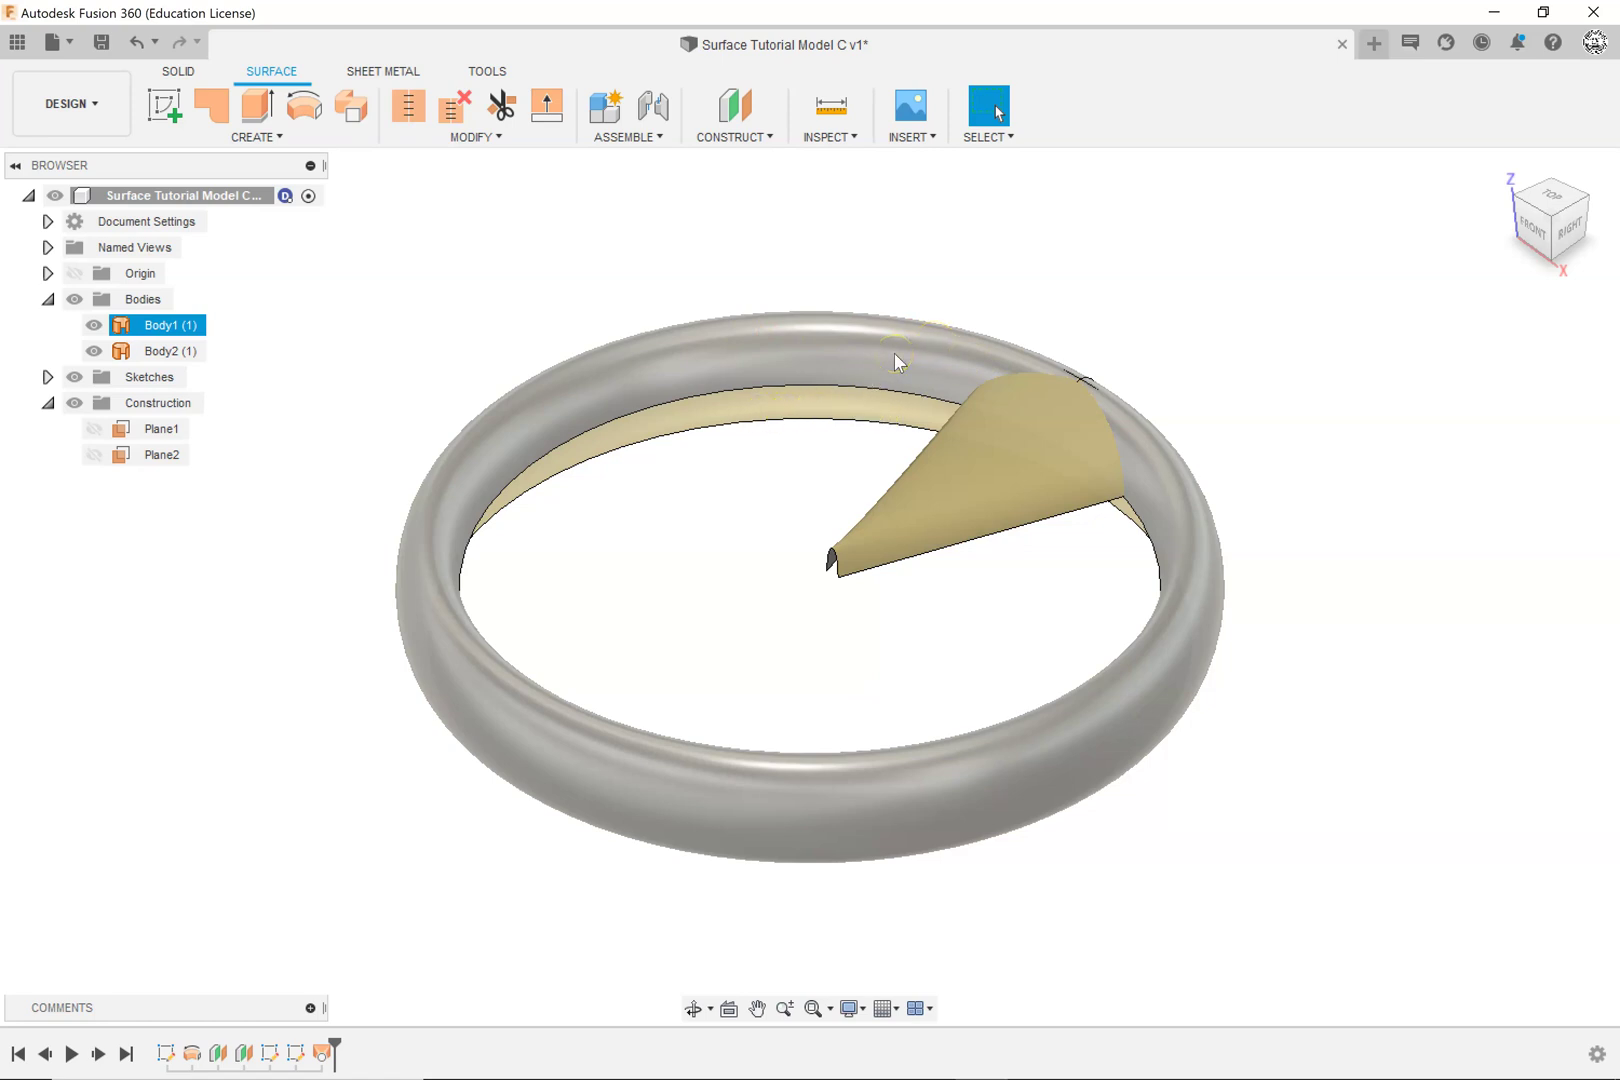
left_click(1033, 398)
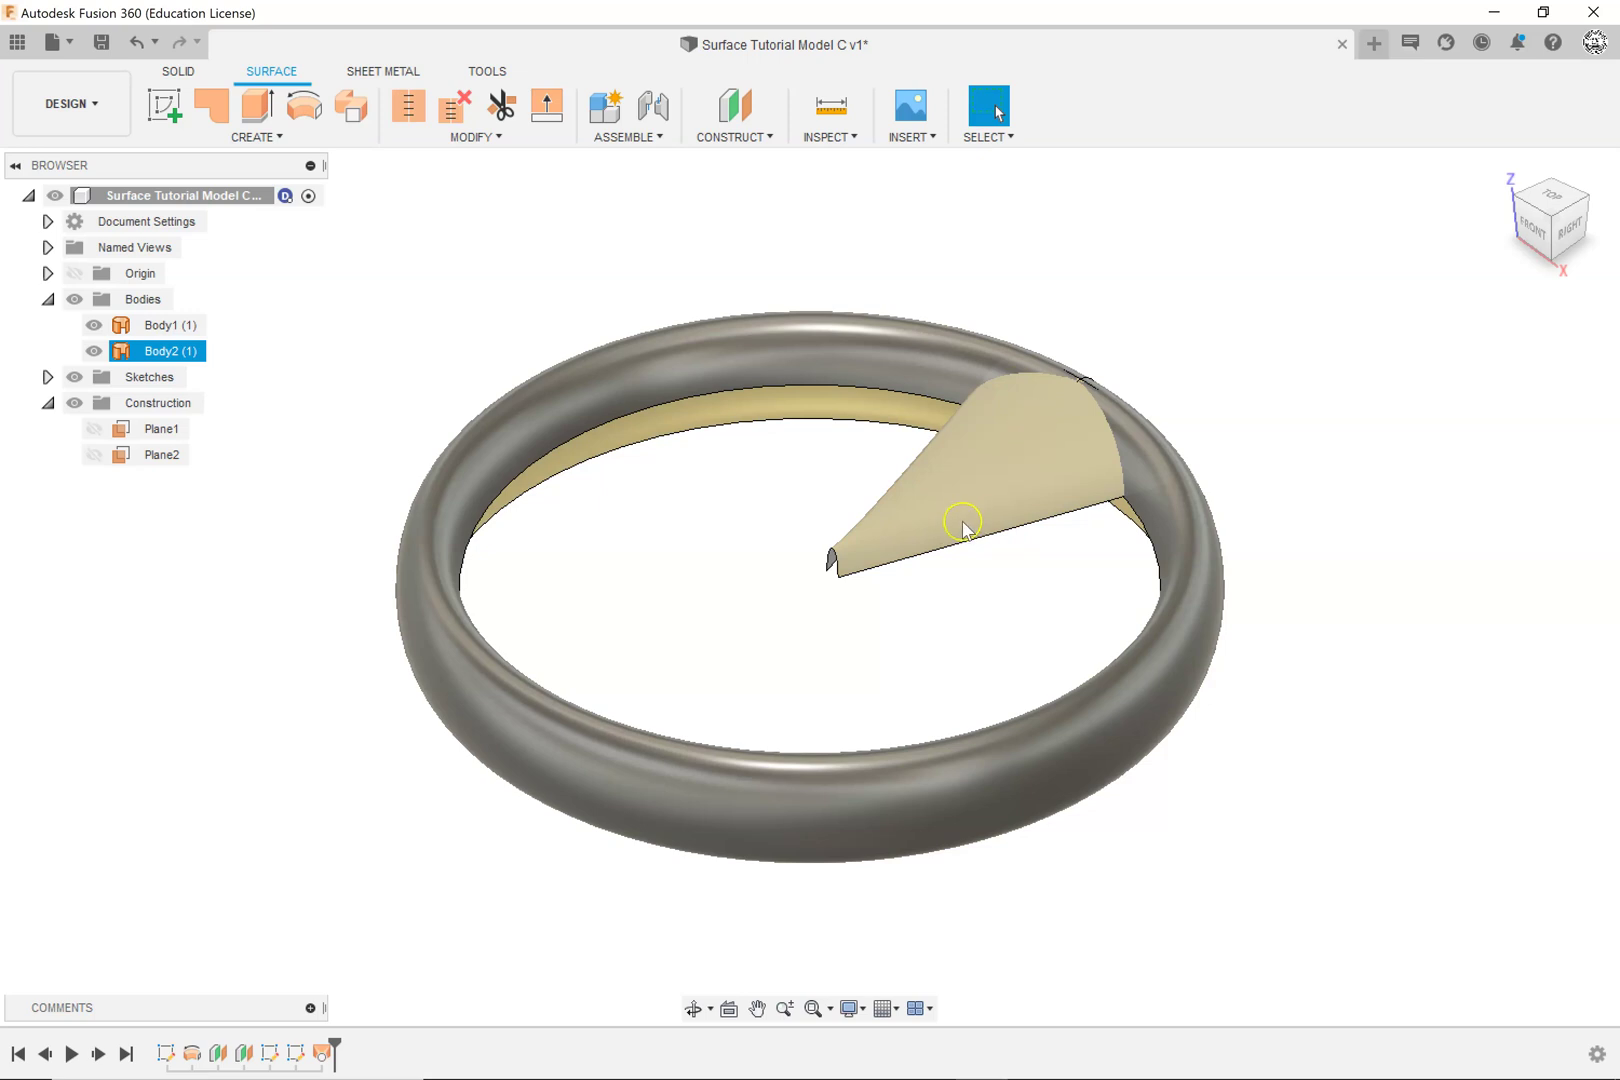
left_click(494, 142)
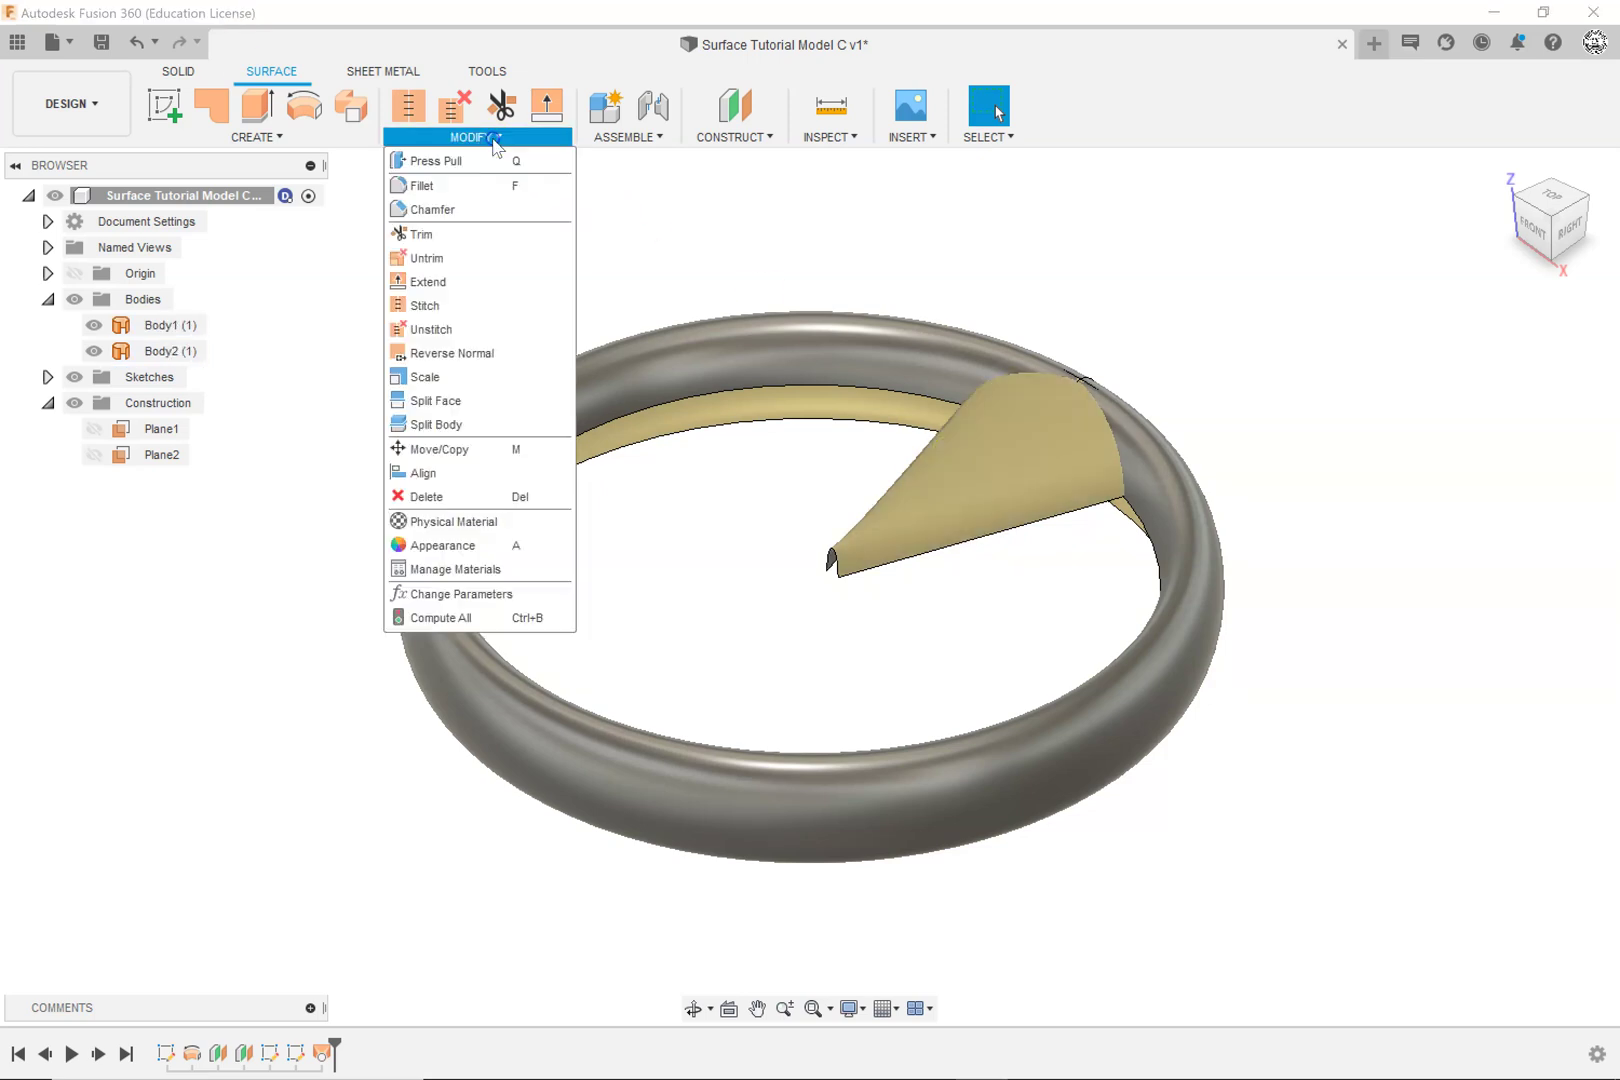
left_click(443, 358)
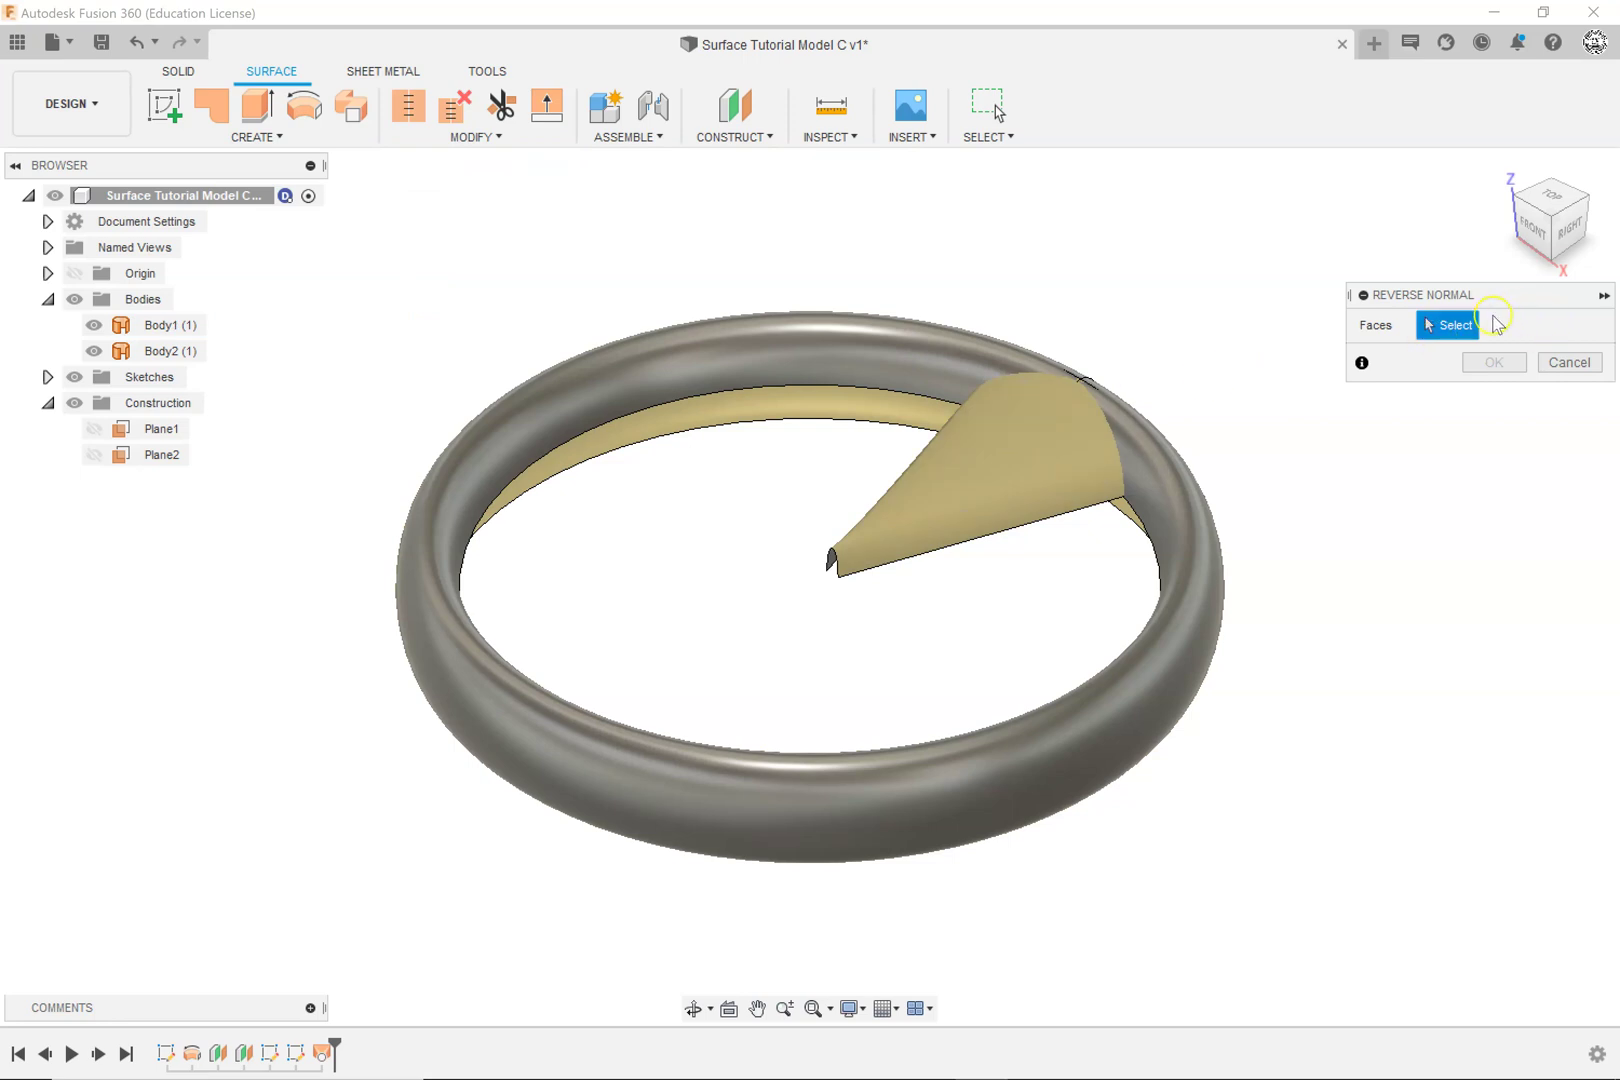
left_click(955, 487)
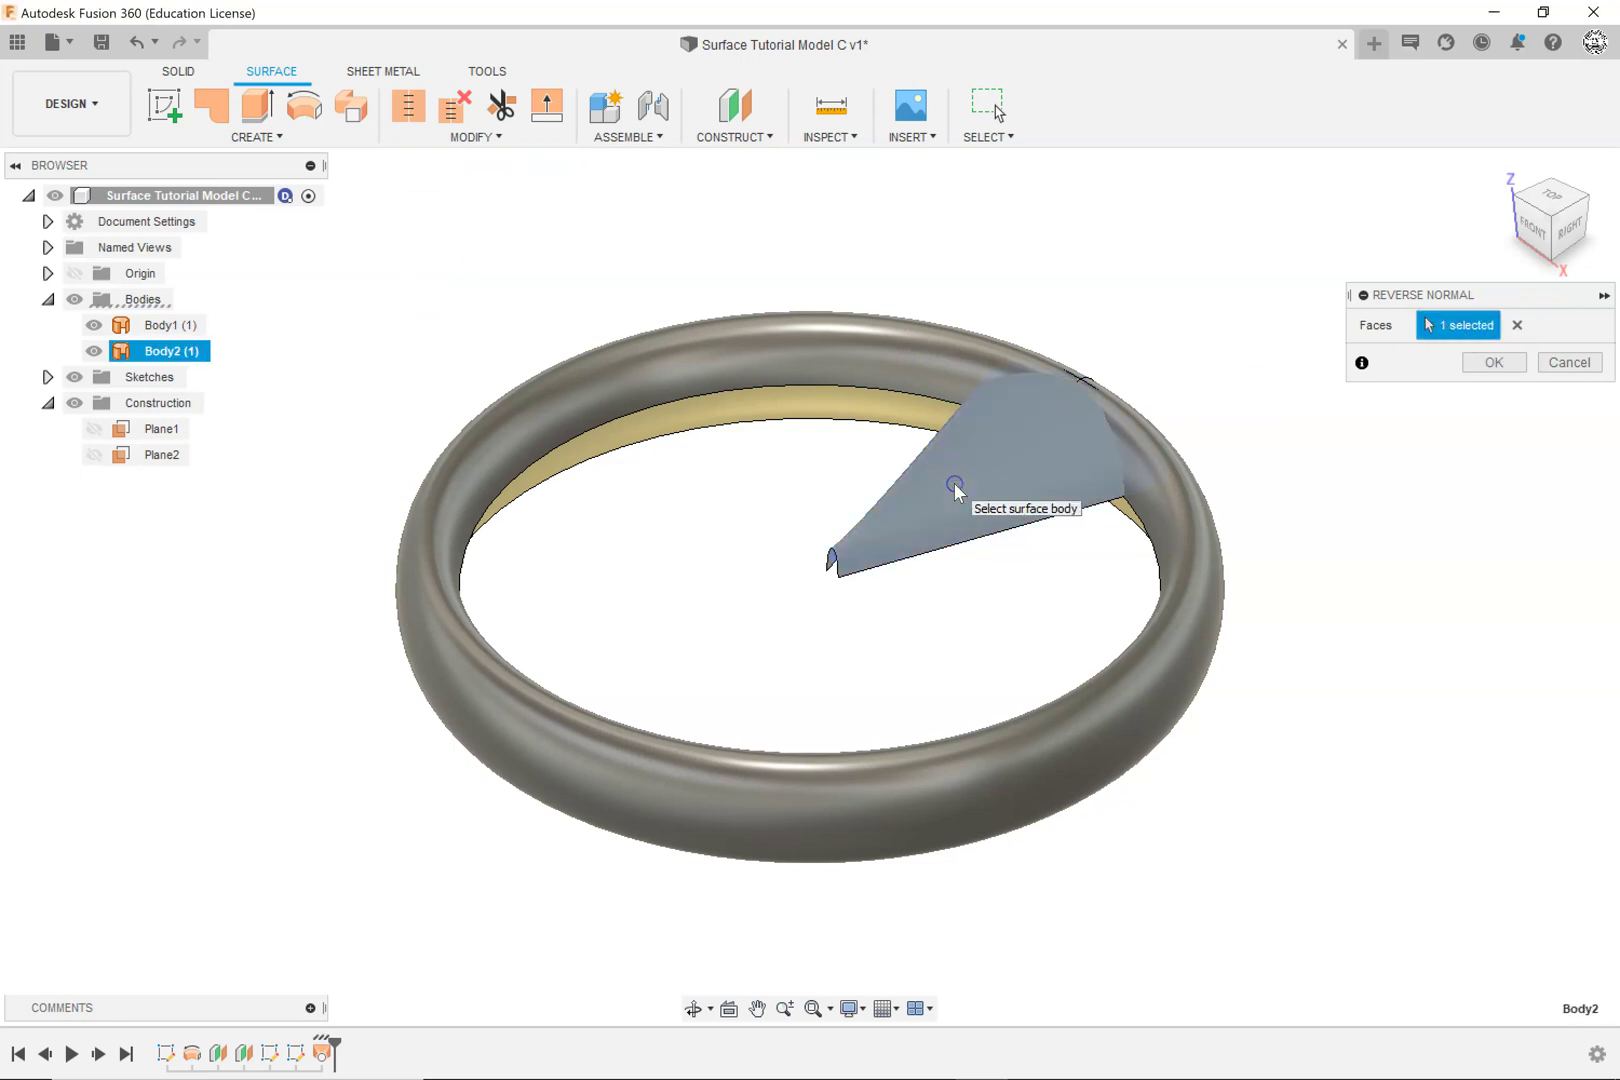
left_click(1494, 363)
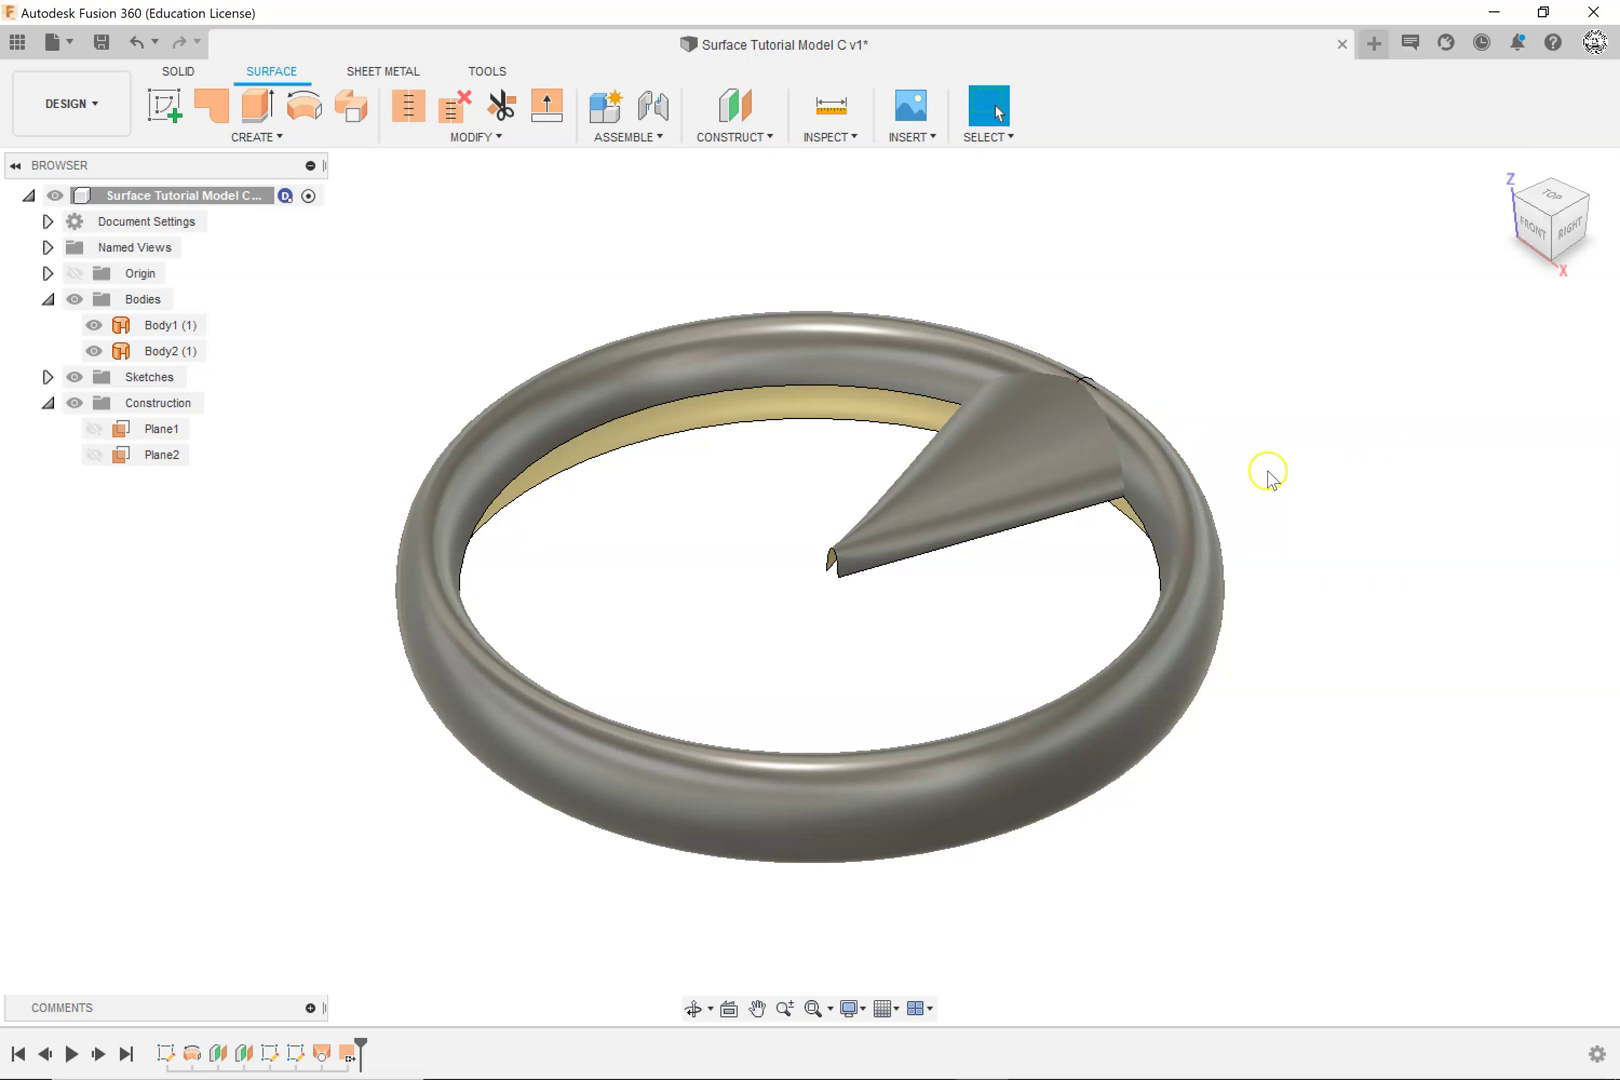
Step: Trim away the parts of the rim surface enclosed by the spoke, using the spoke surface as the trim tool
middle_click_drag(1271, 560, 1243, 400, "shift")
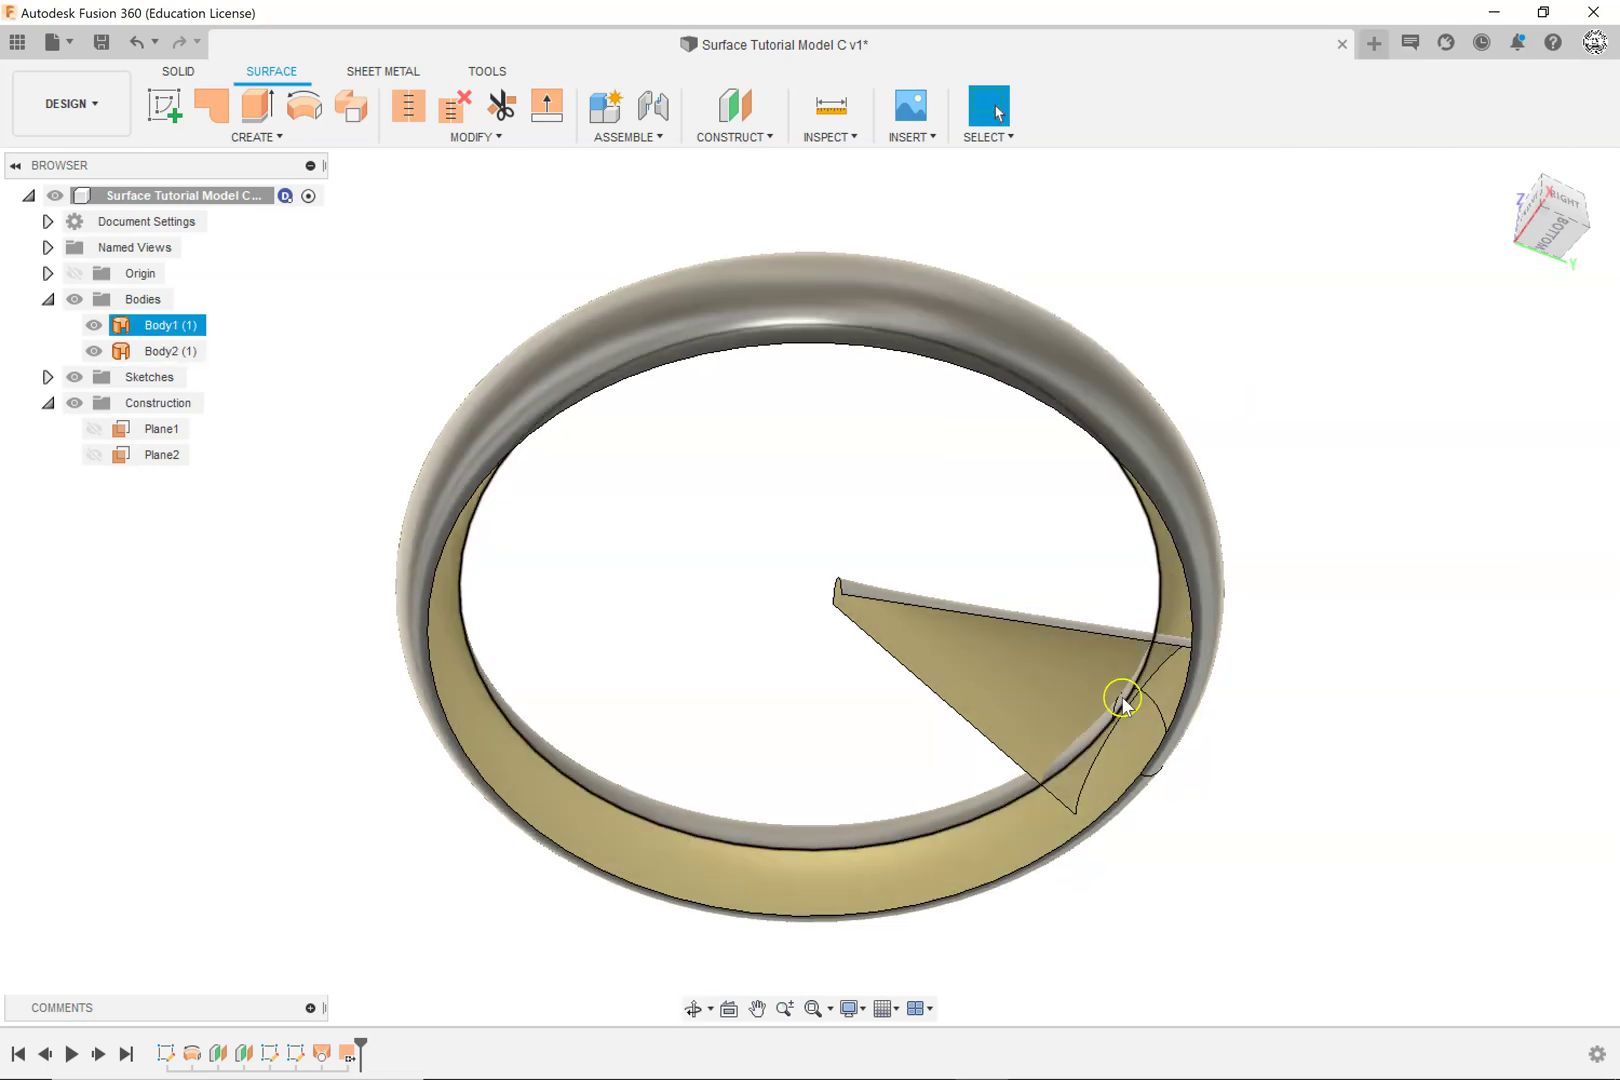
left_click(503, 112)
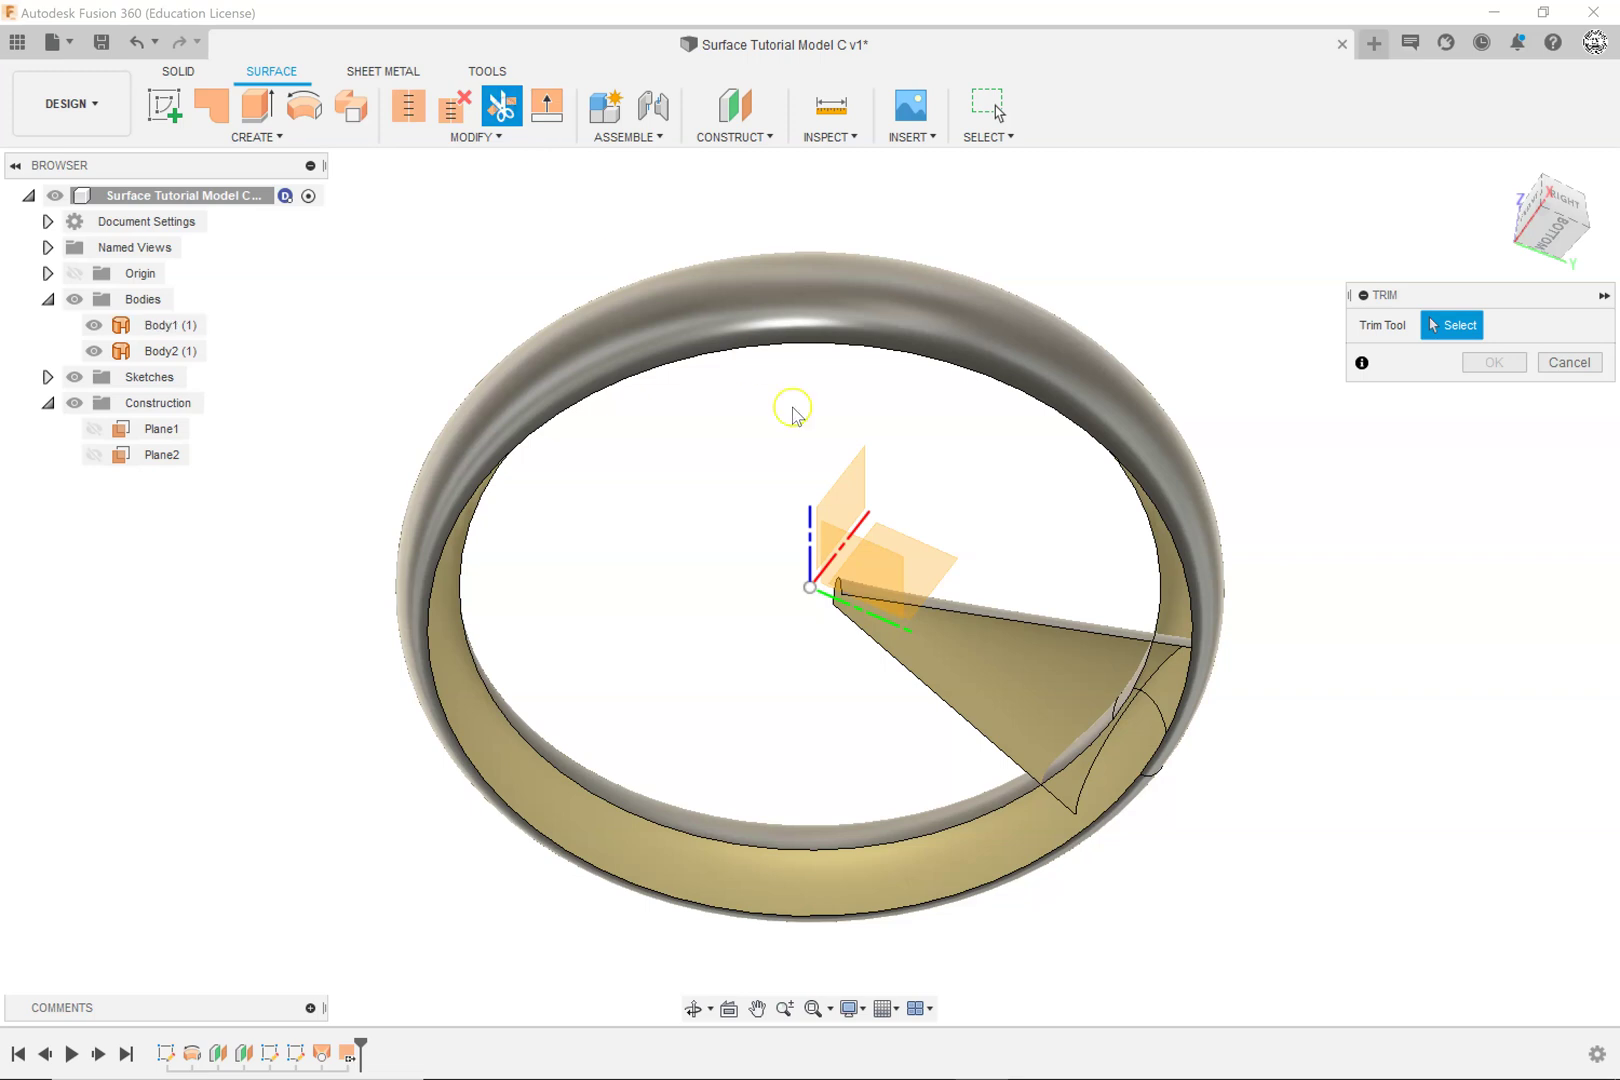
middle_click_drag(1349, 505, 1349, 528, "shift")
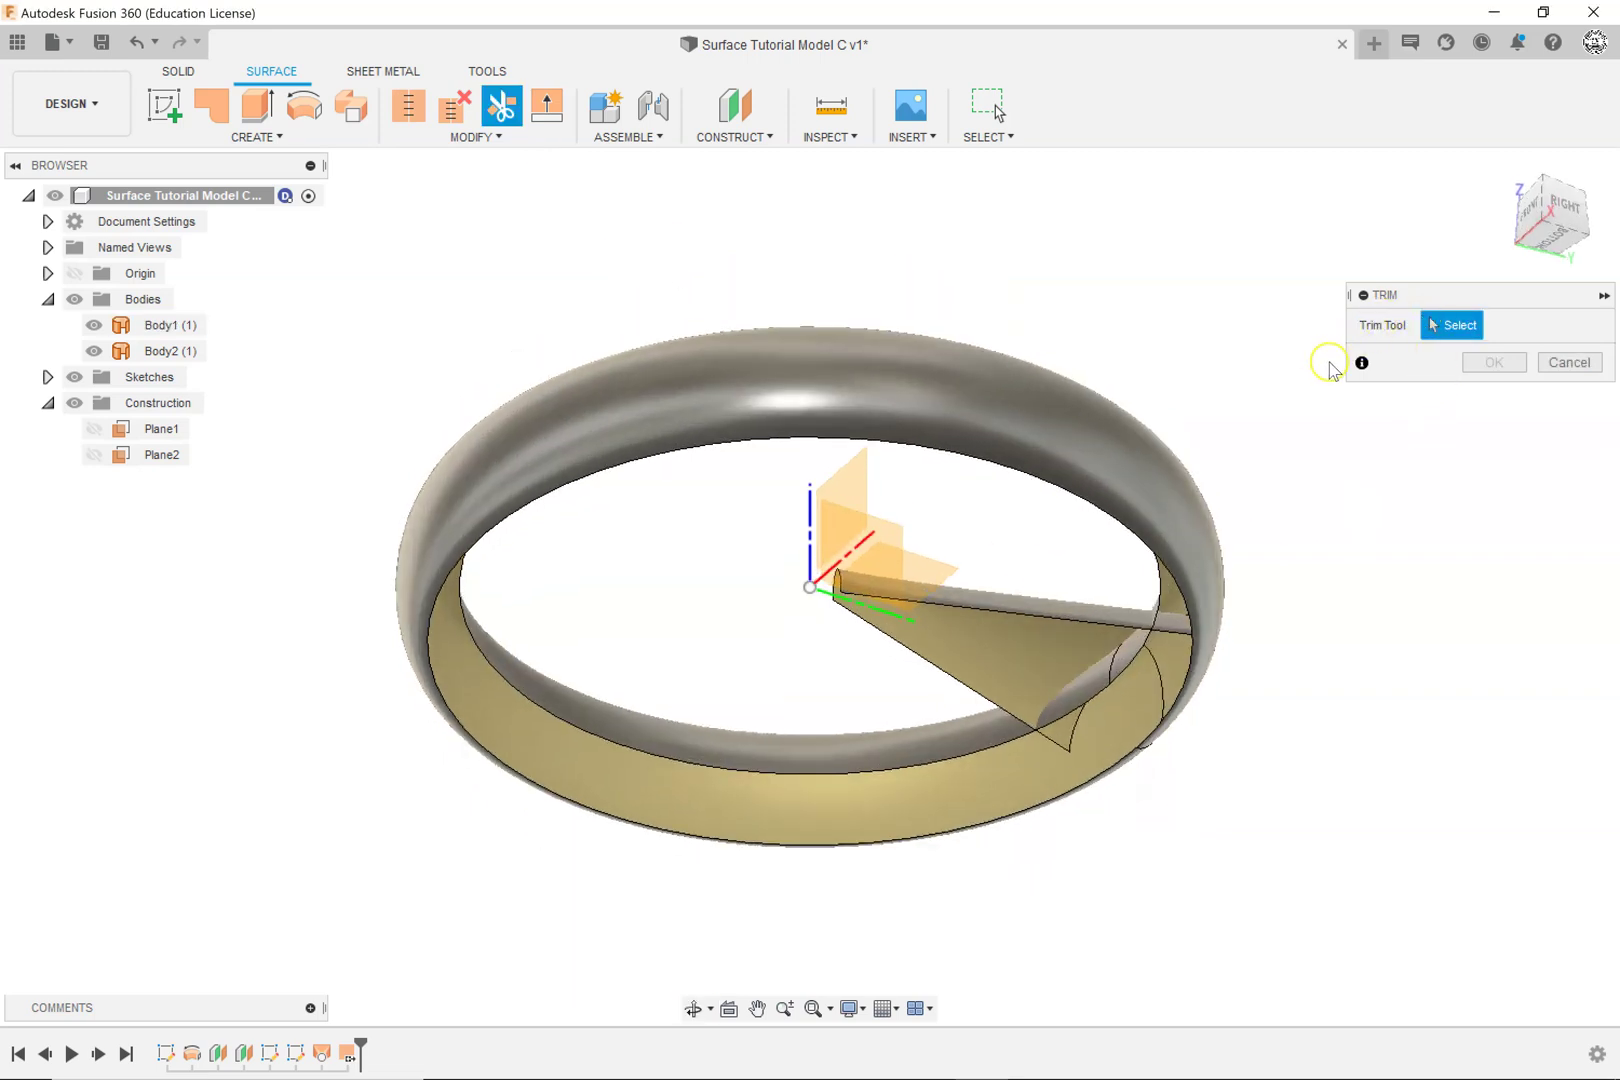
left_click(1065, 611)
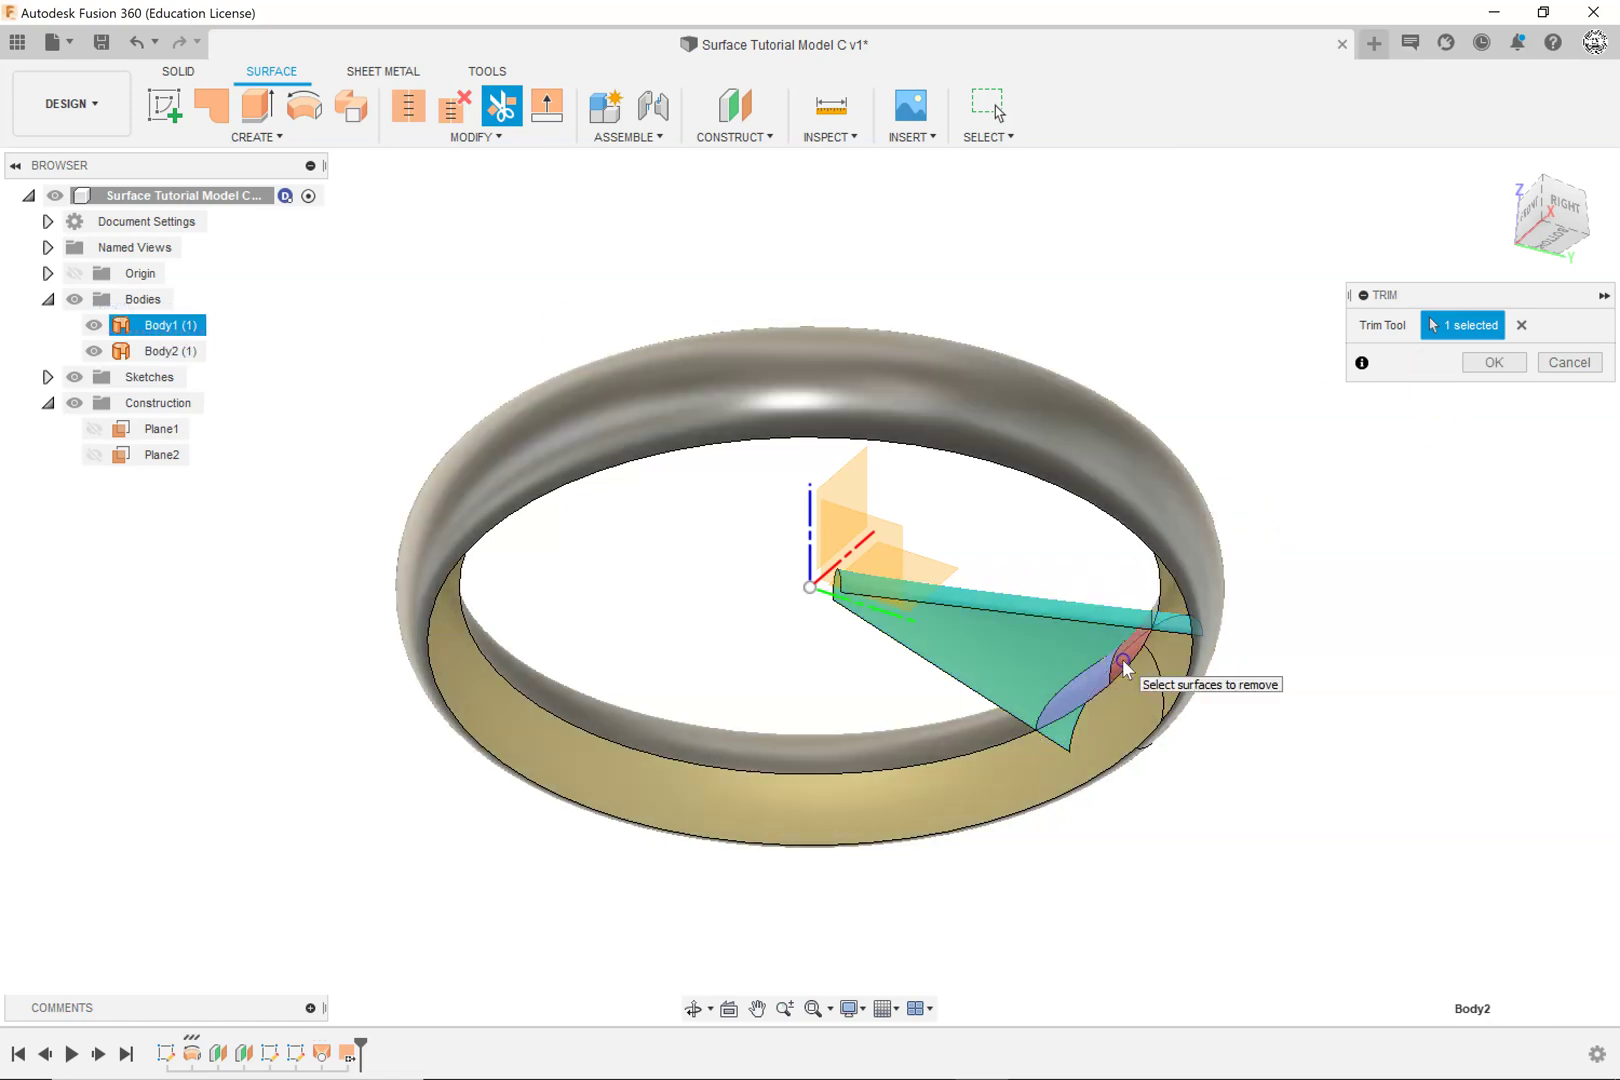
scroll(1123, 659, "up", 4)
left_click(1043, 699)
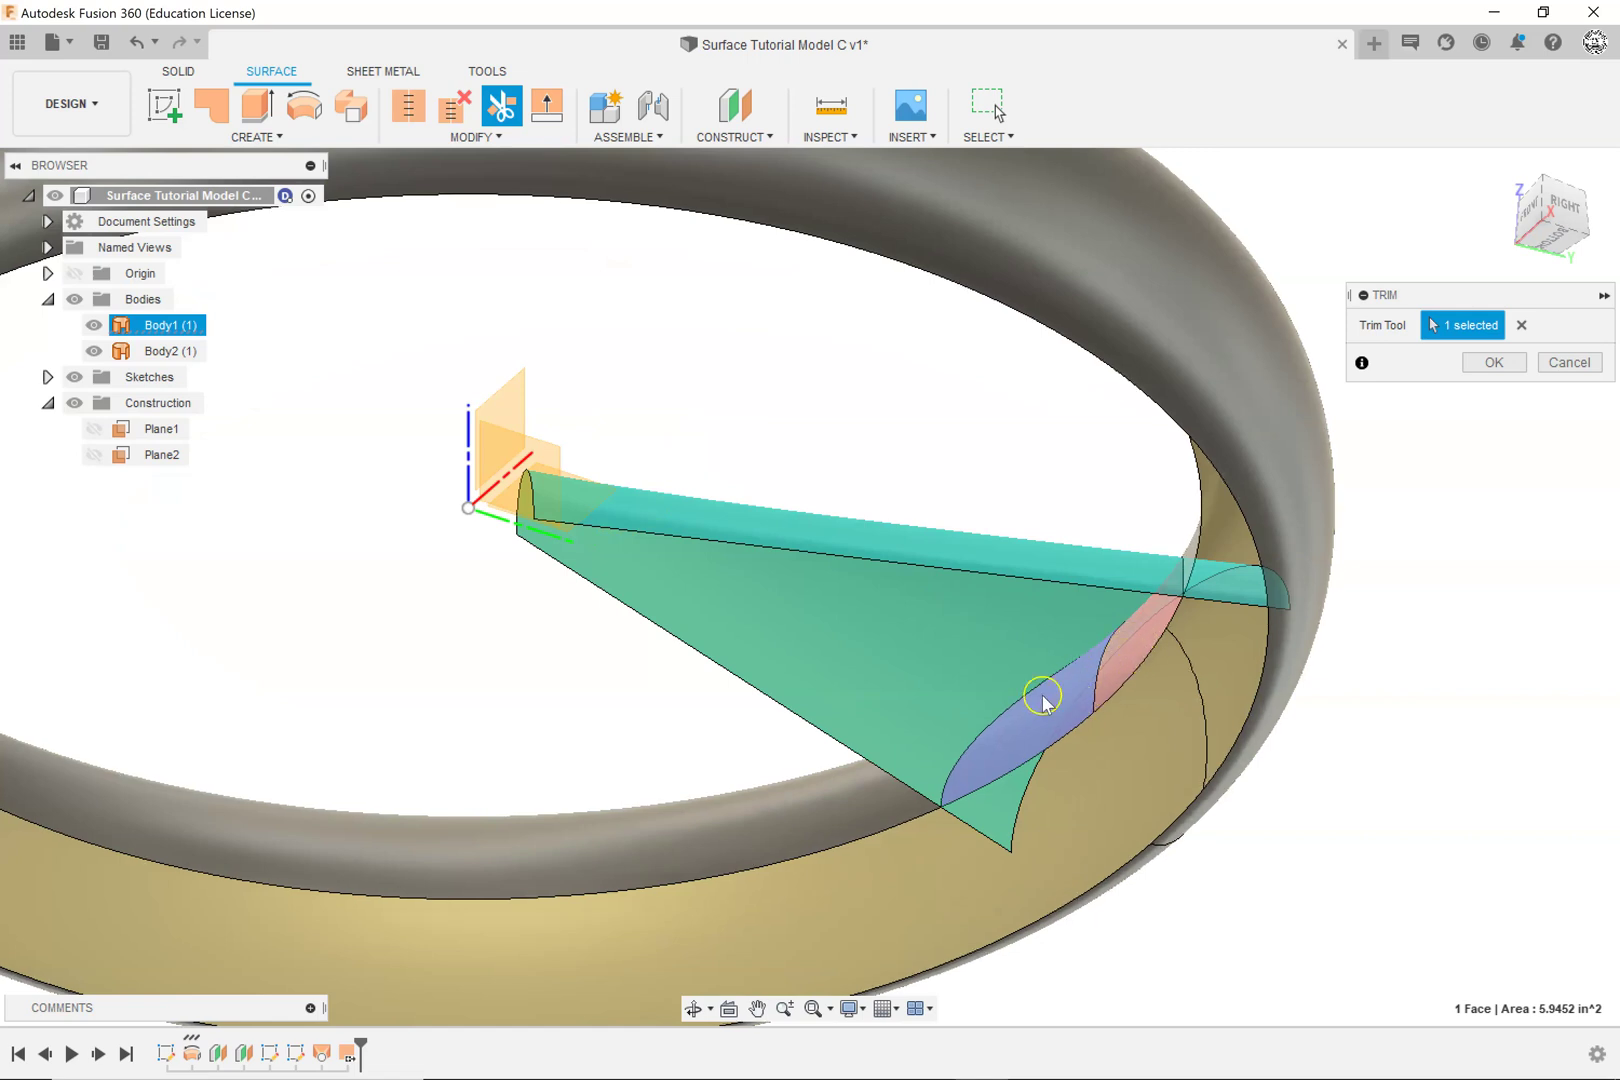
left_click(1490, 364)
Step: Trim off the spoke's outer end that extends past the rim surface, using the rim body as the trim tool
left_click(977, 762)
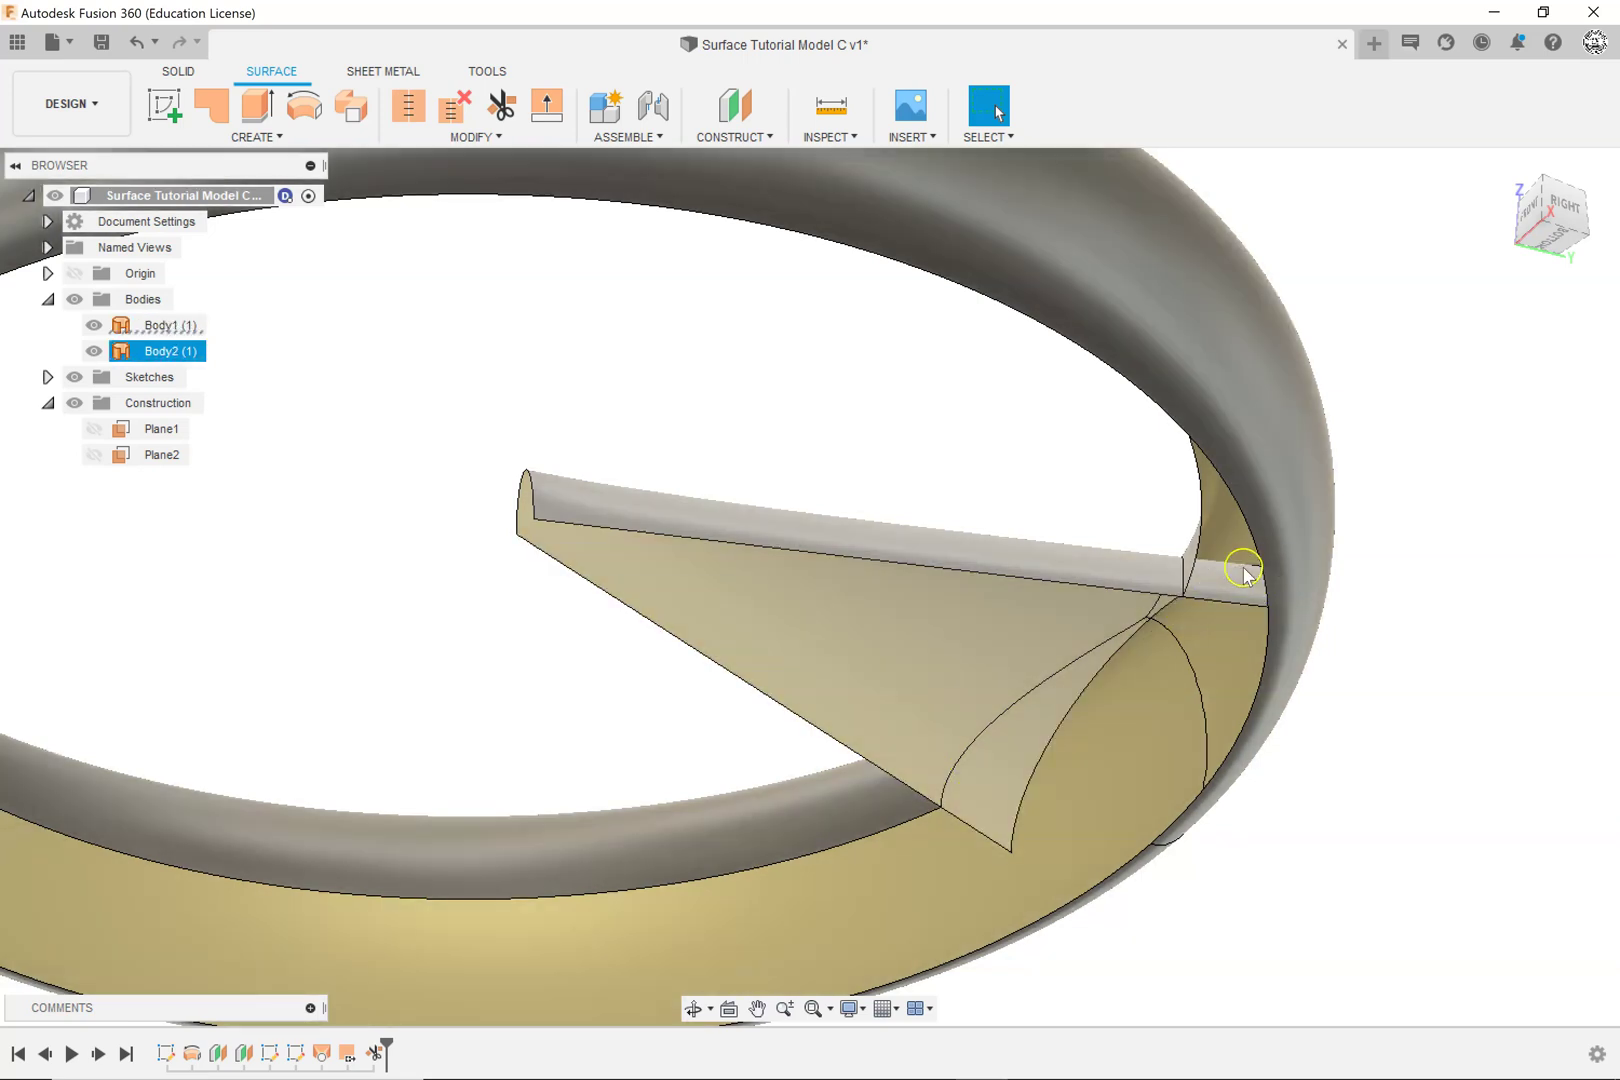
left_click(1033, 795)
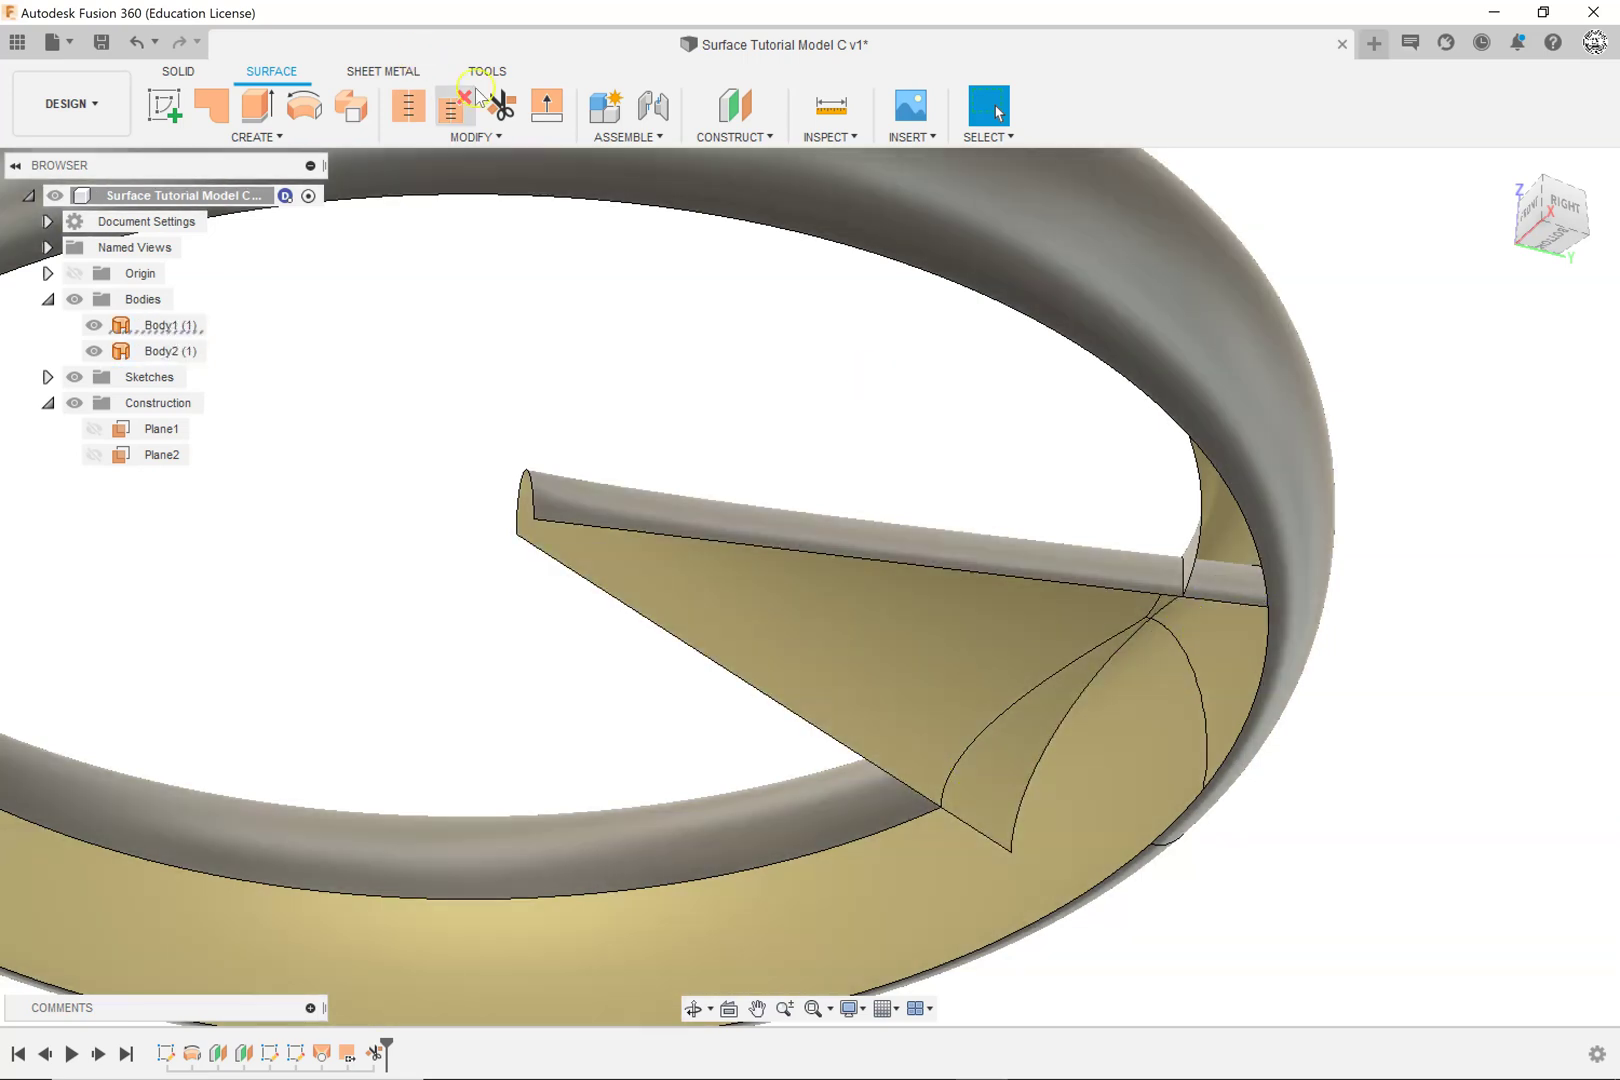
left_click(502, 106)
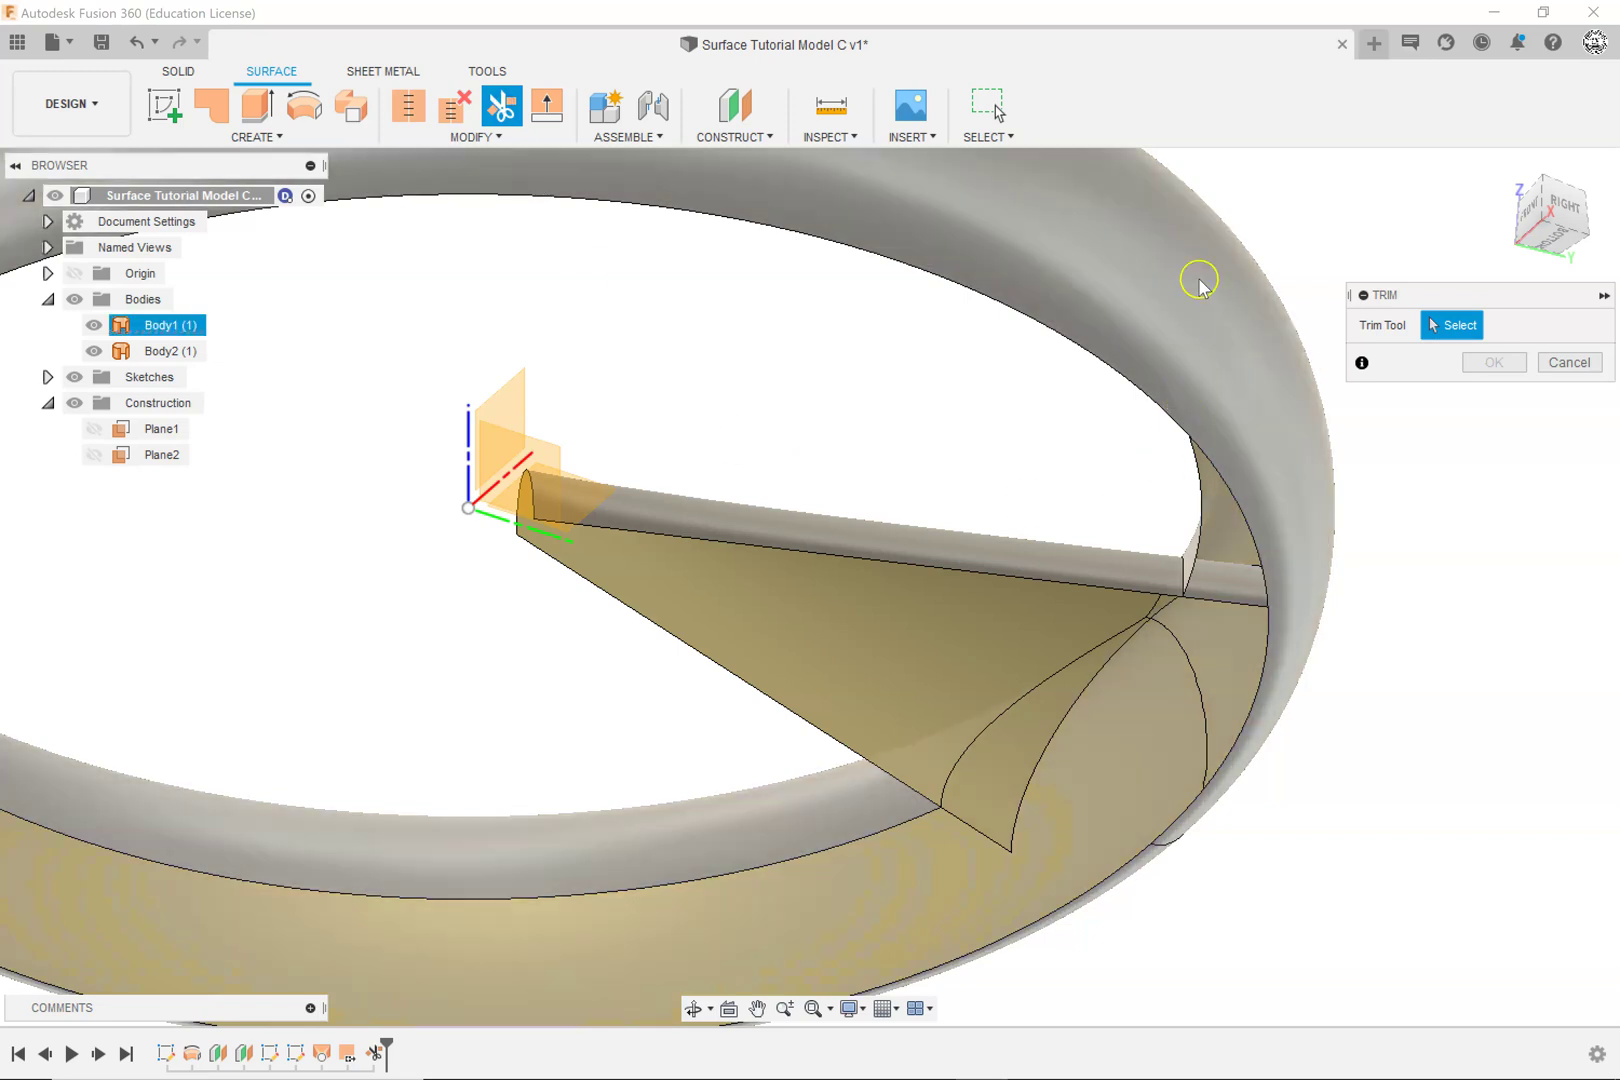
left_click(1184, 270)
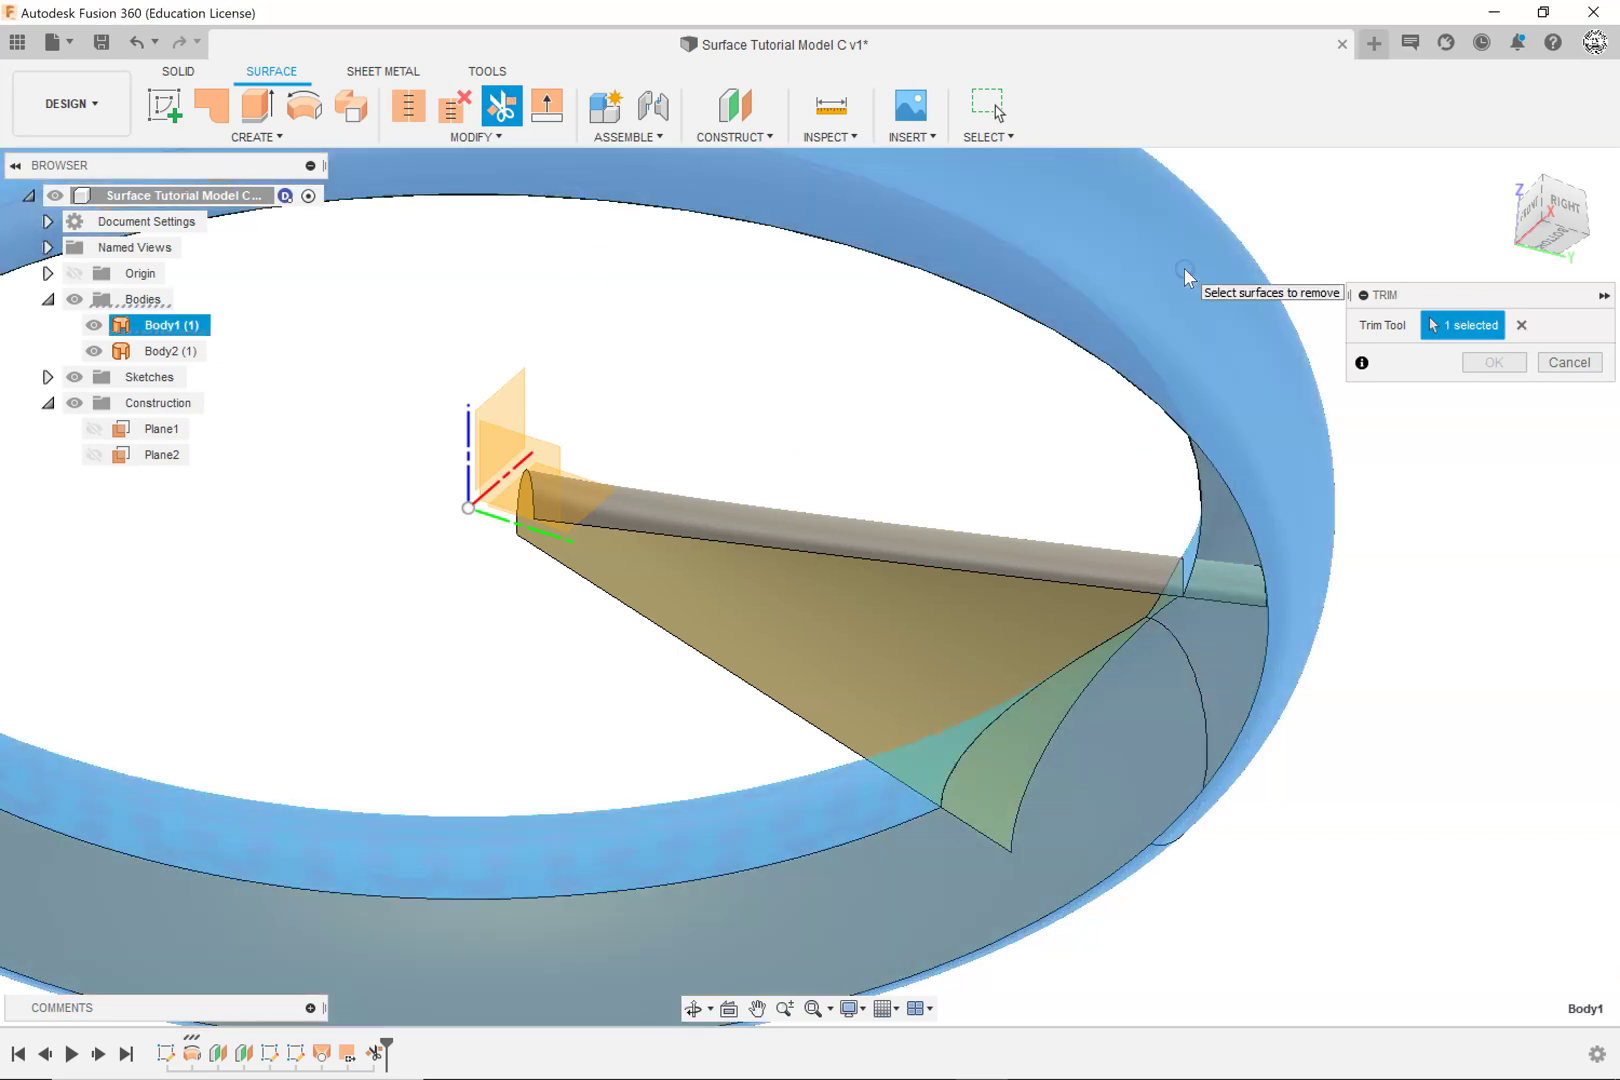
left_click(1240, 583)
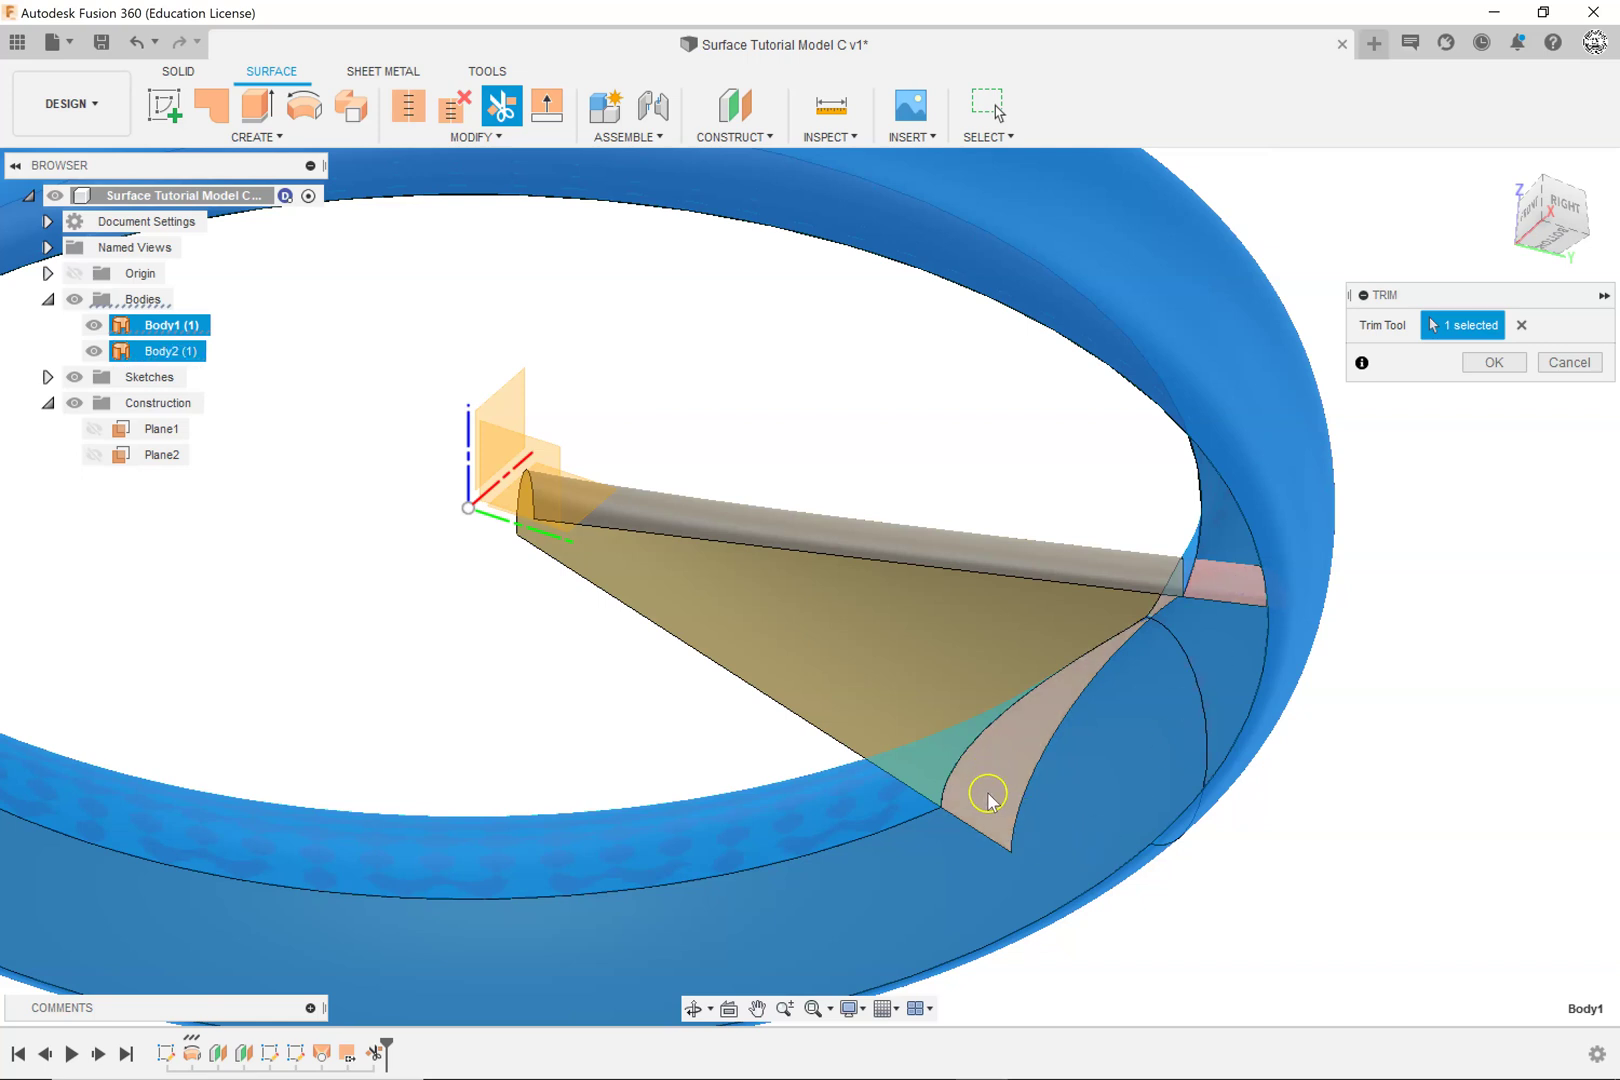
left_click(1480, 362)
left_click(1037, 862)
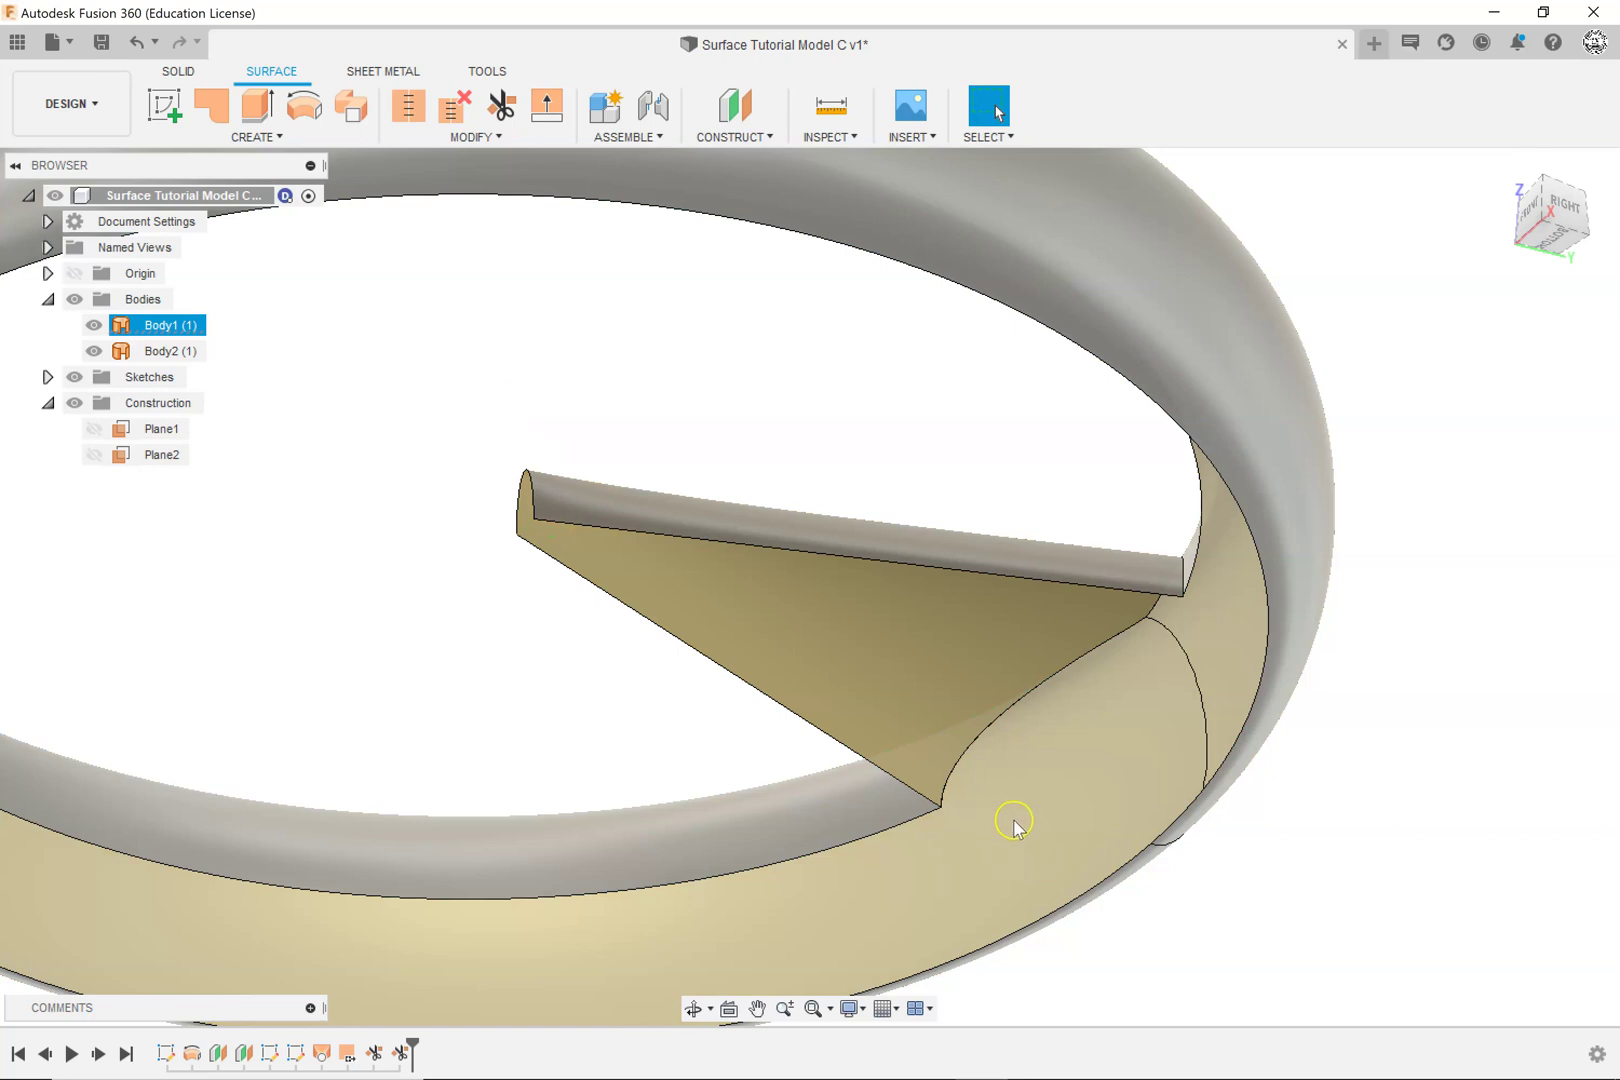
Step: Examine the trimmed junction between the spoke and the rim from the underside and from the home view
middle_click_drag(1010, 830, 1009, 514, "shift")
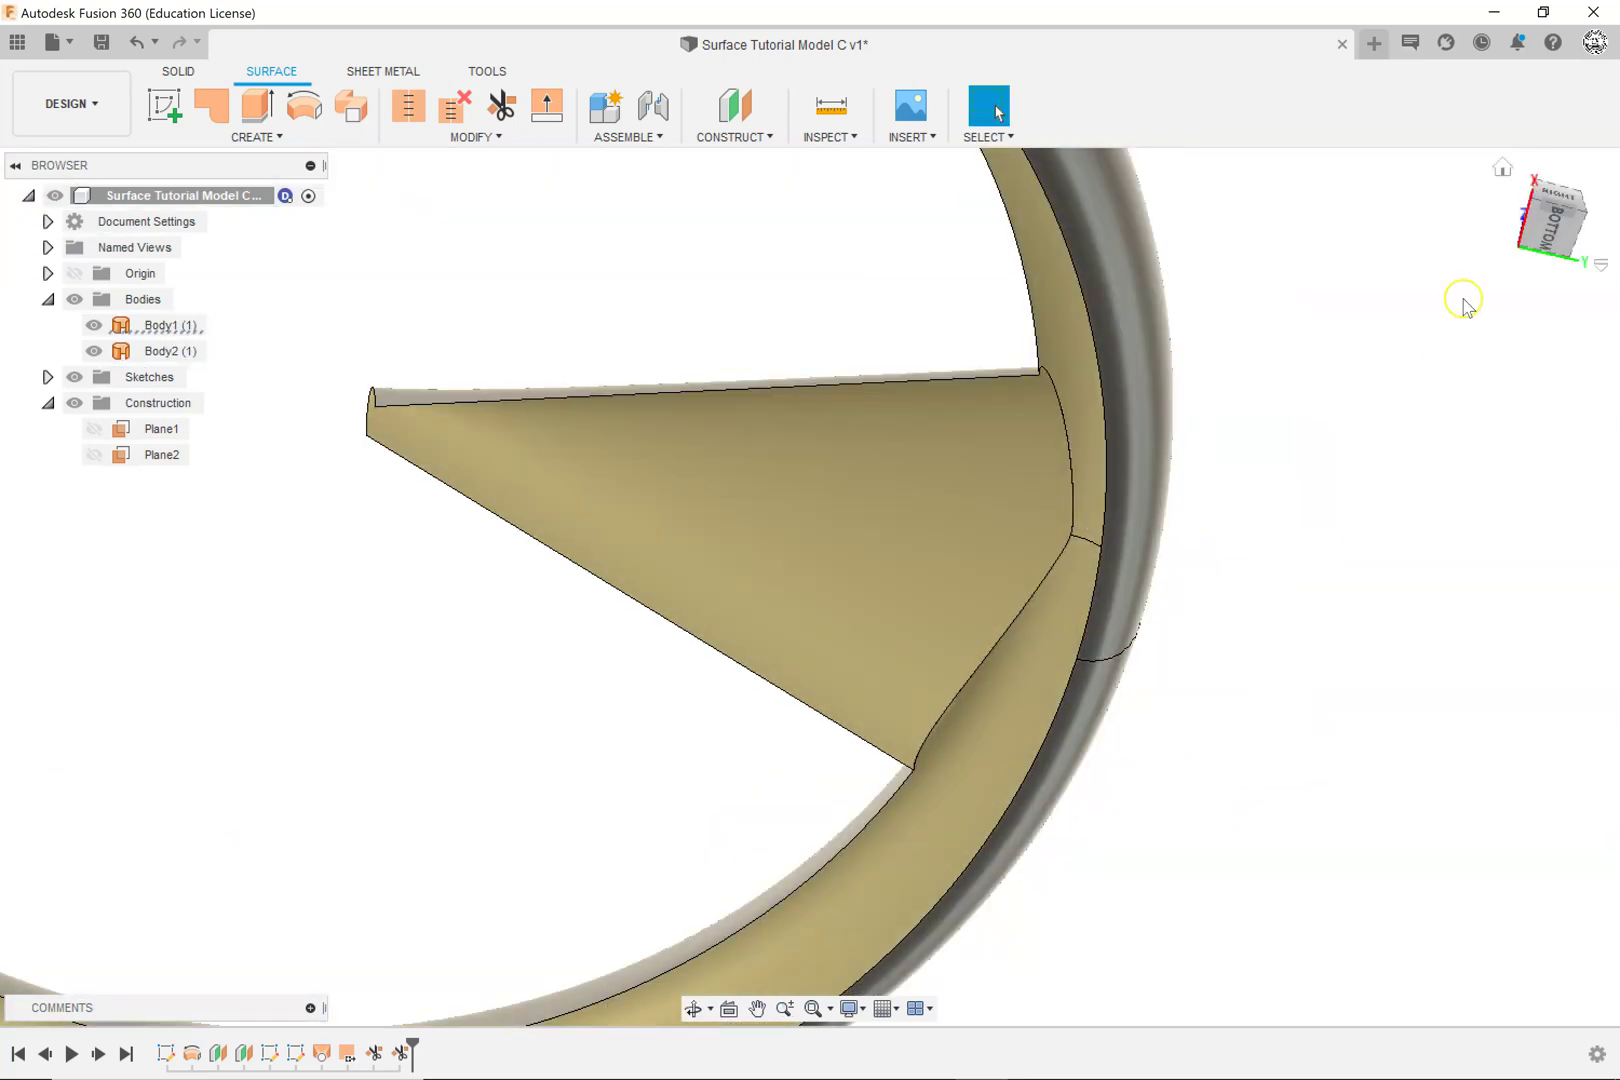
left_click(1503, 172)
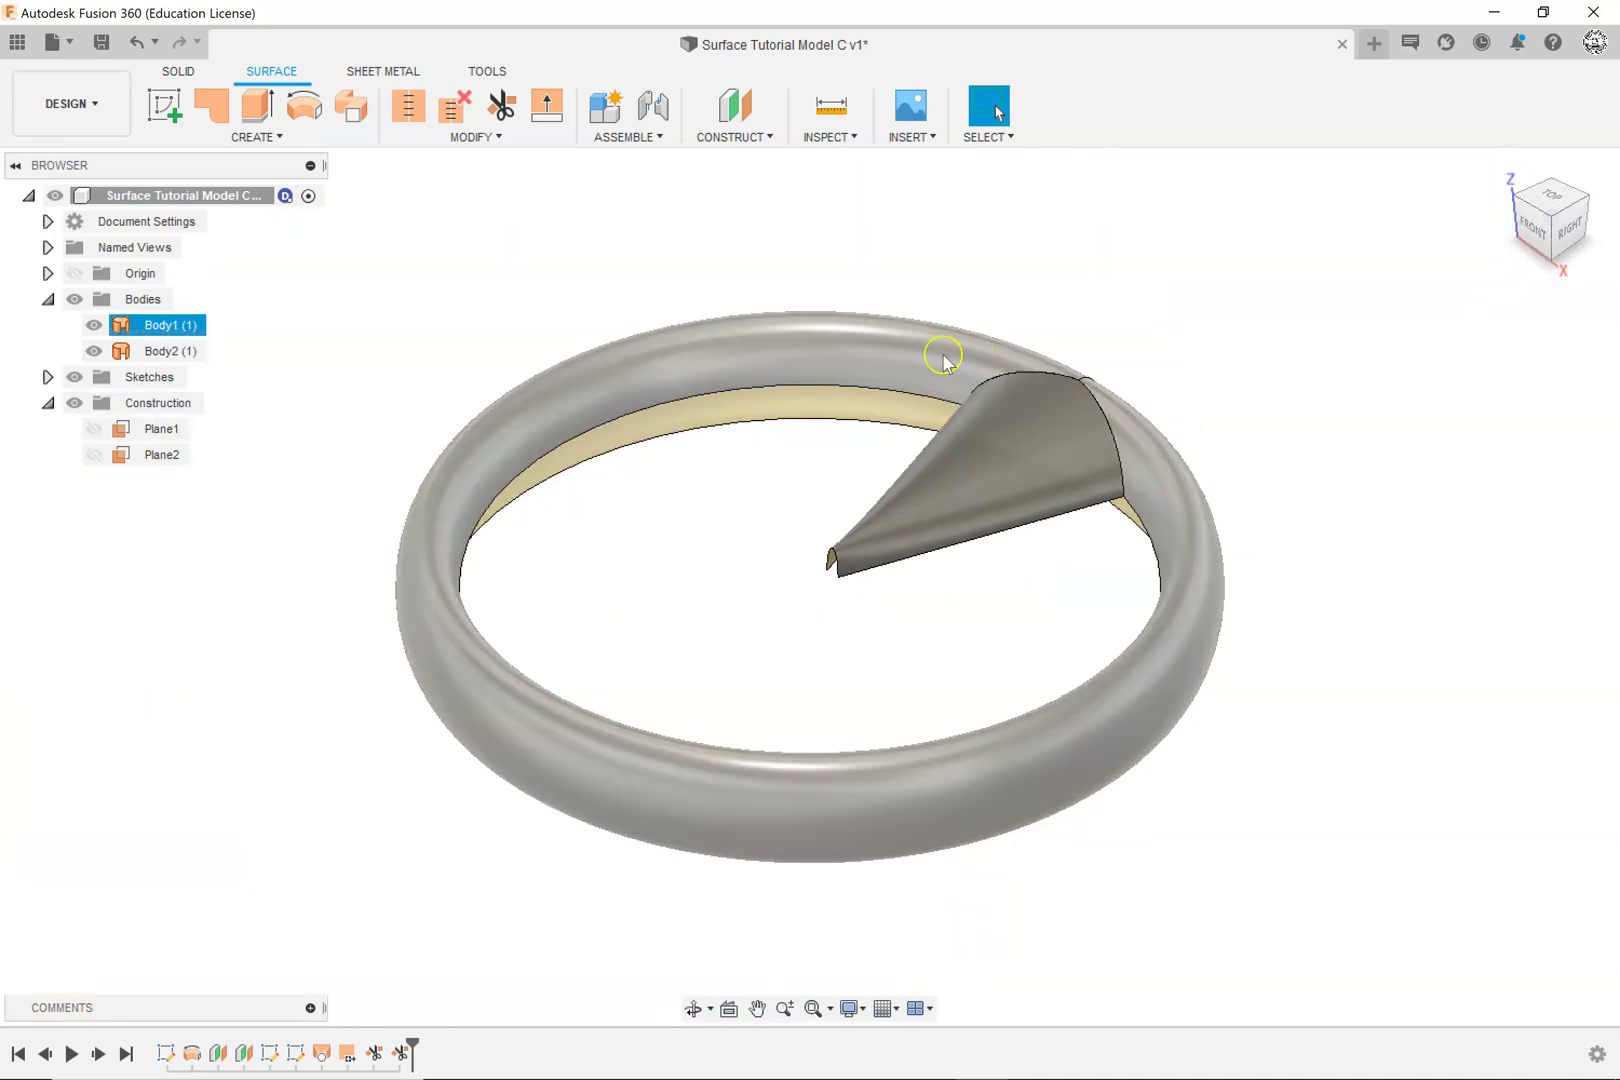
middle_click_drag(1021, 818, 1021, 720, "shift")
middle_click_drag(1114, 853, 1289, 713)
key("Escape")
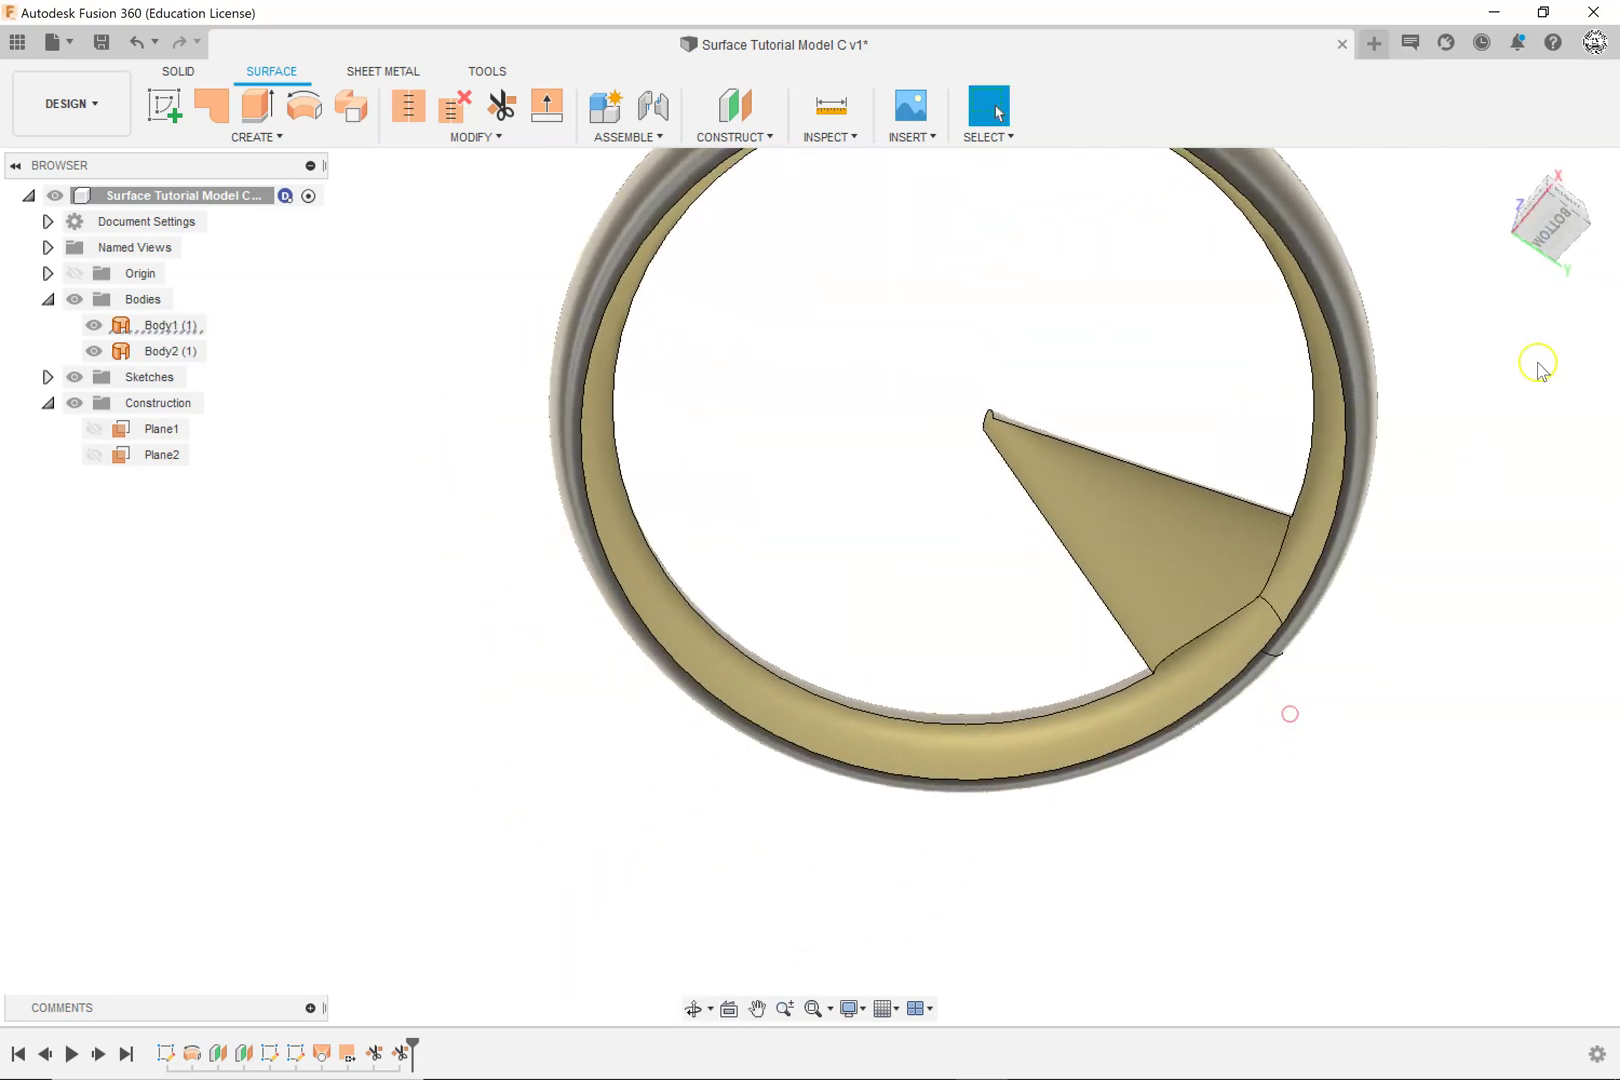
left_click(1552, 205)
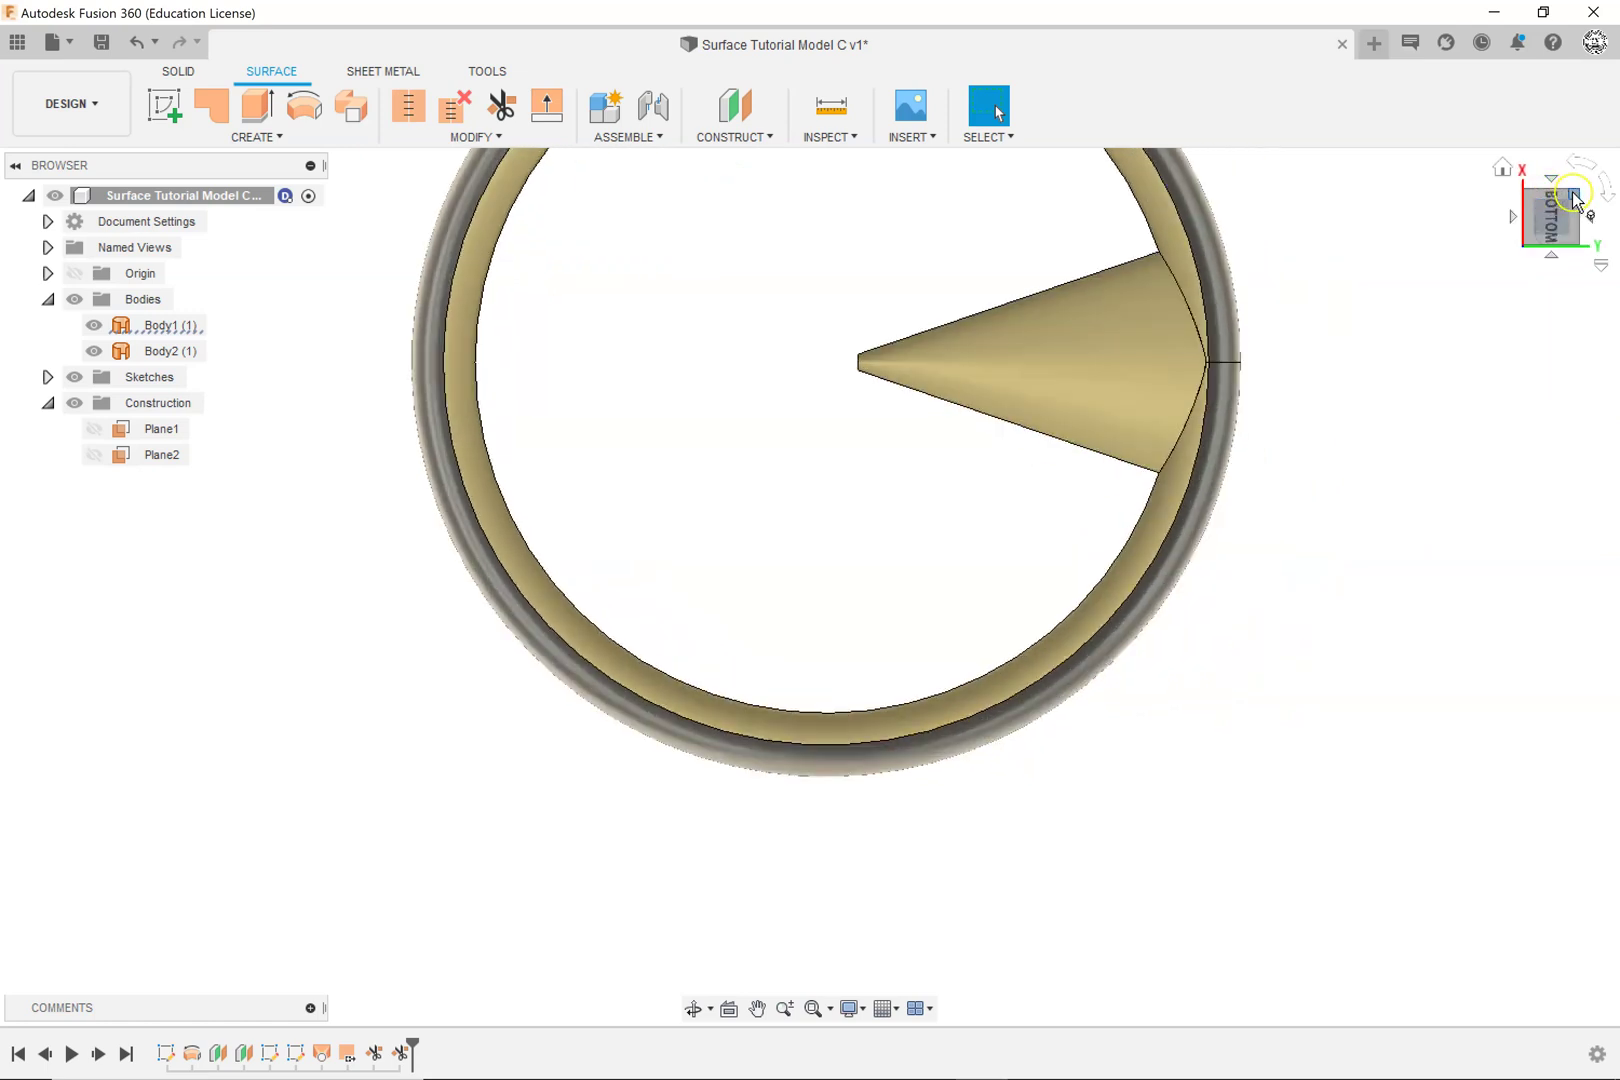
left_click(1575, 197)
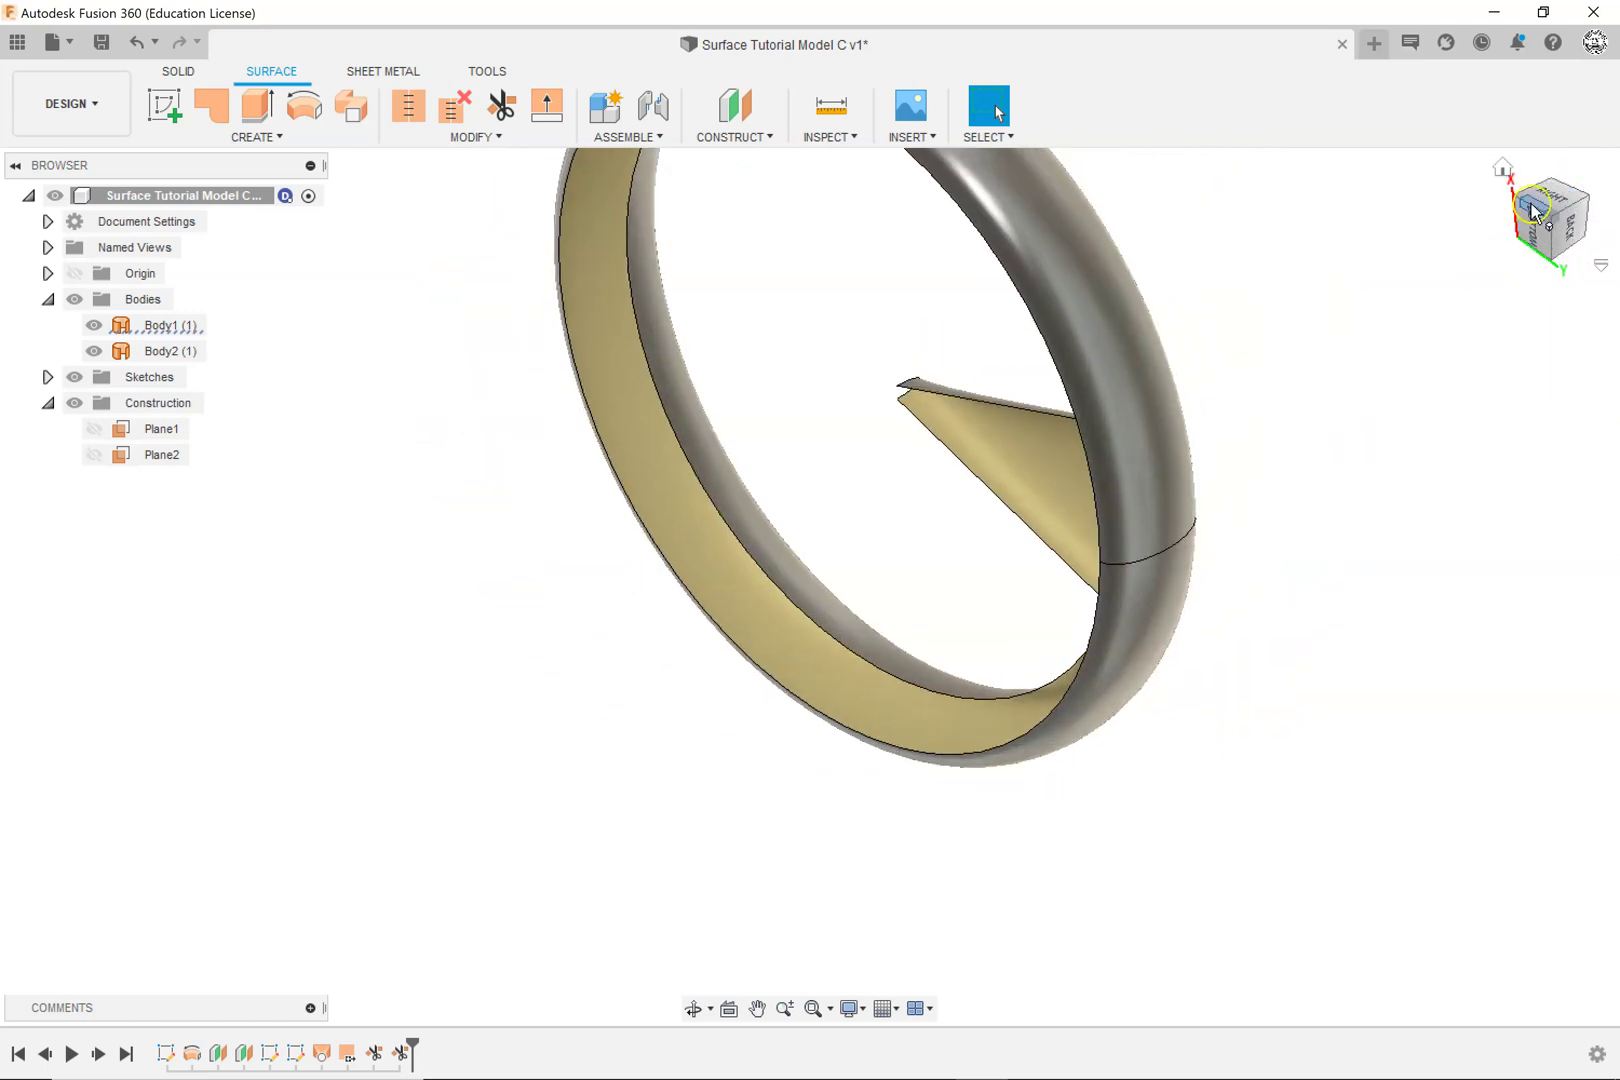
left_click(1538, 243)
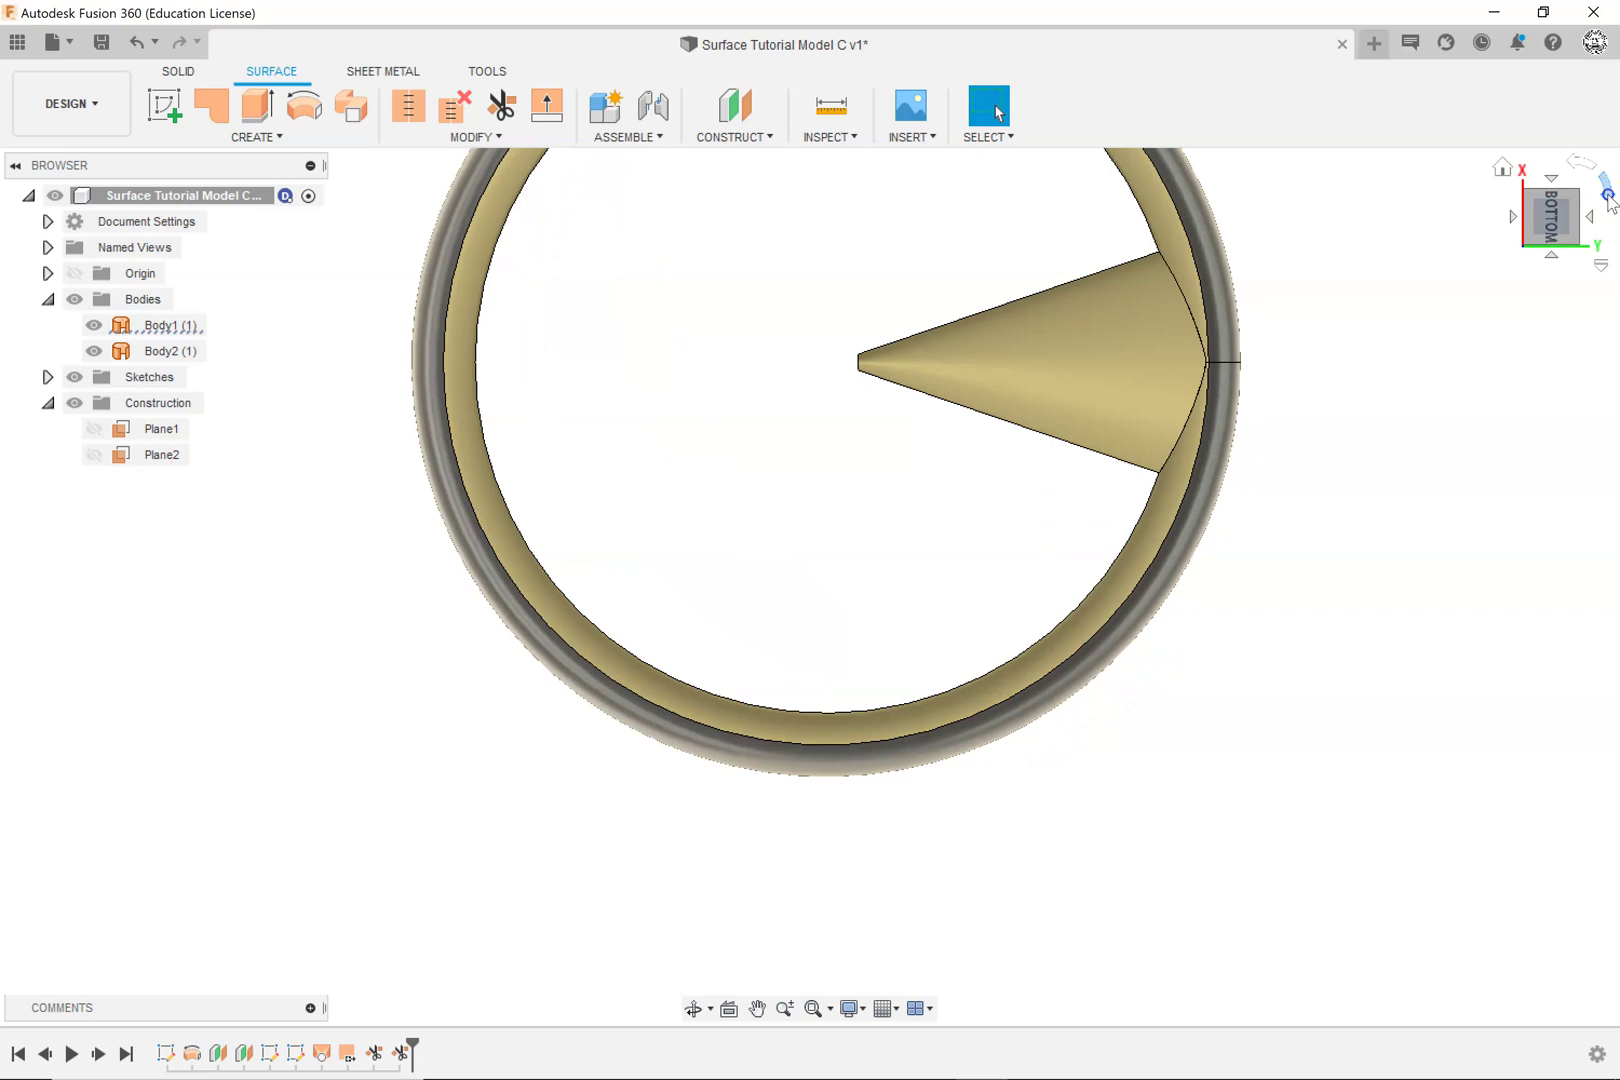
left_click(1607, 195)
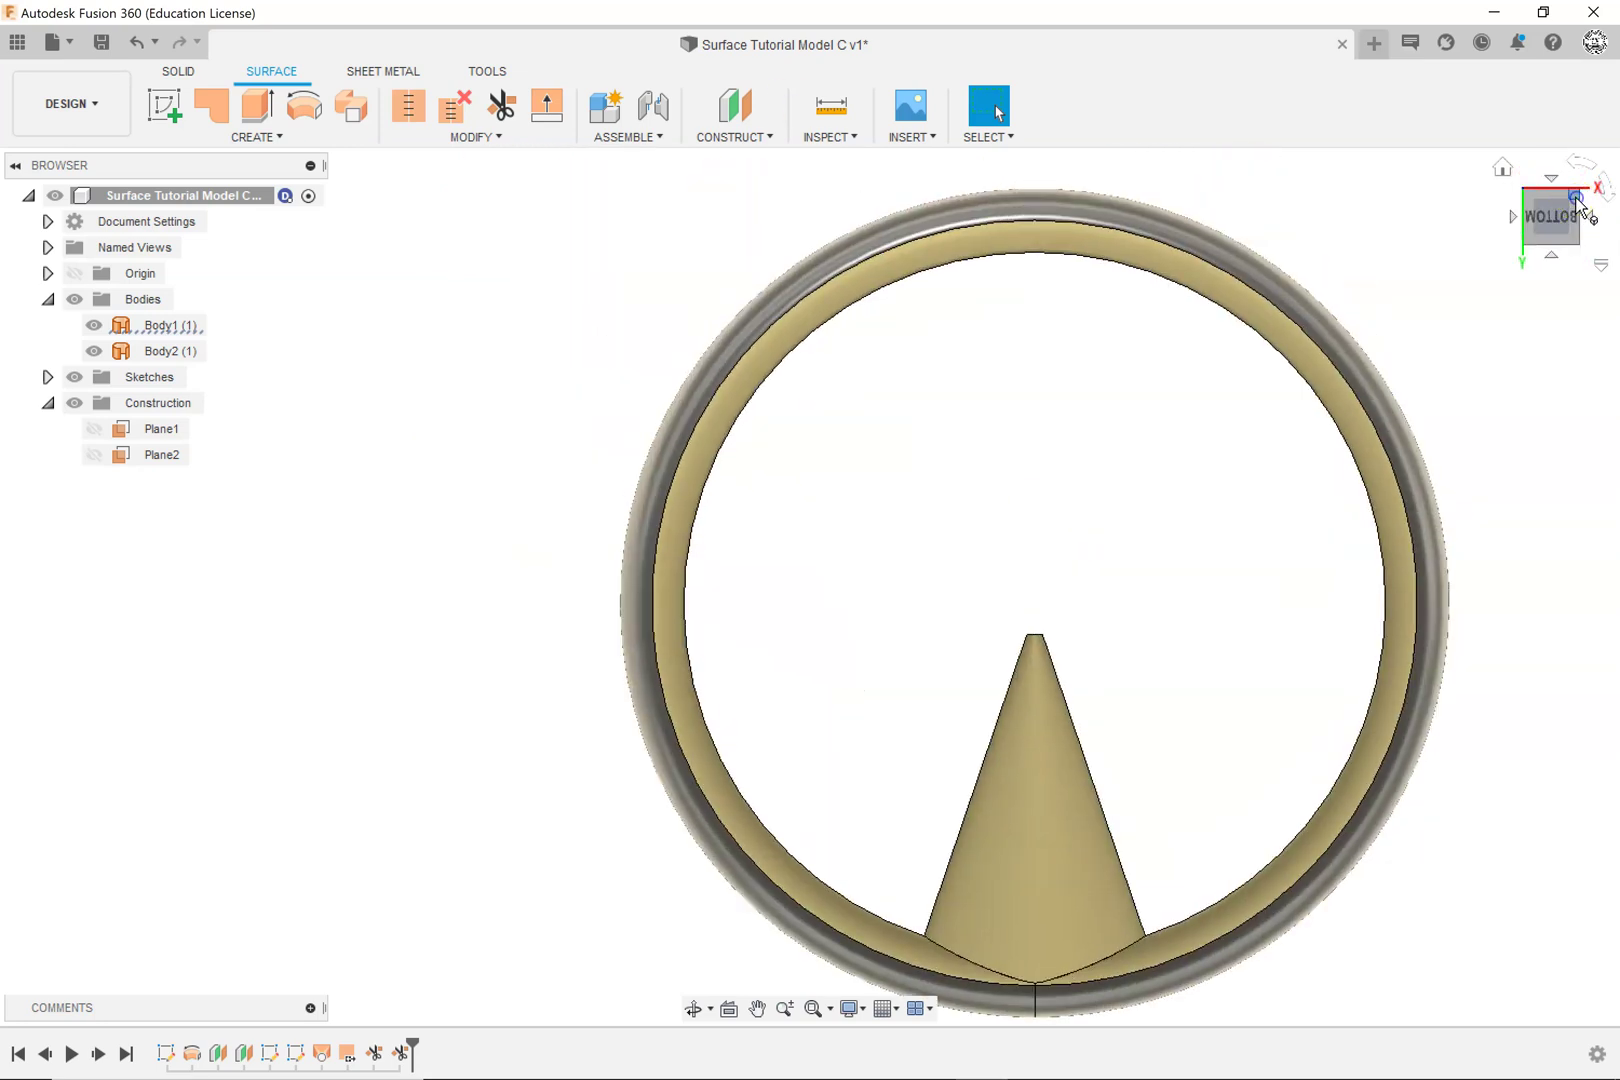
left_click(1575, 197)
scroll(968, 957, "up", 5)
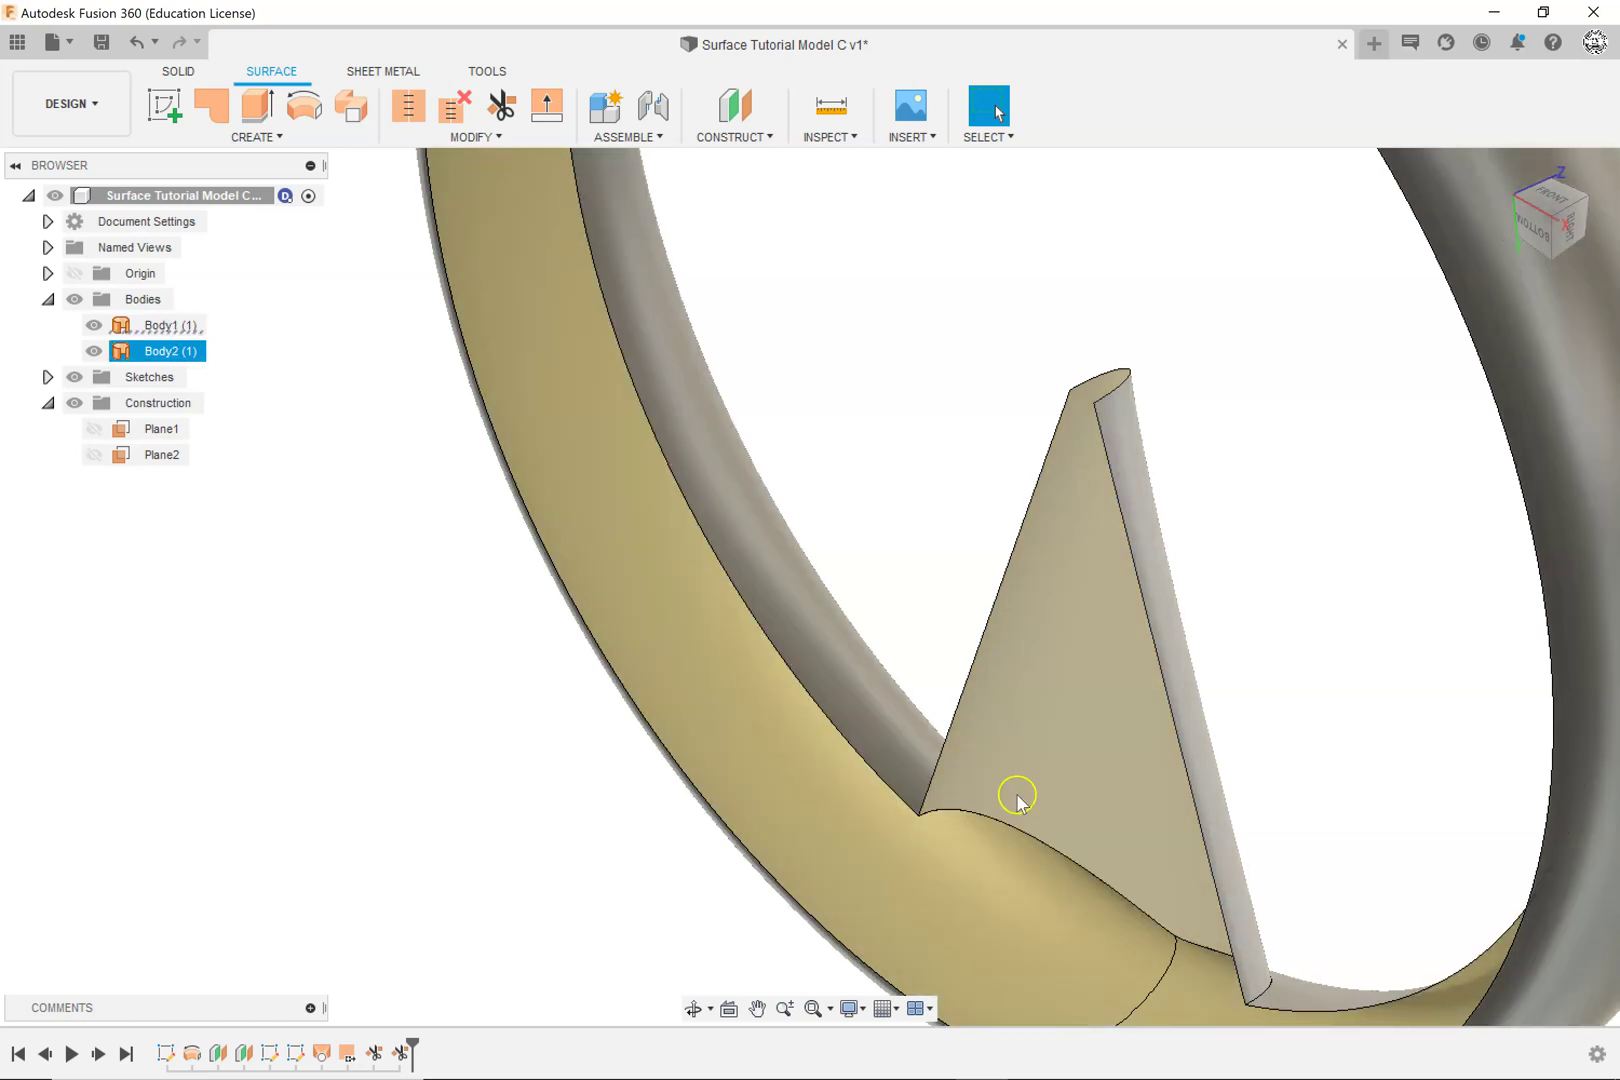
left_click(1502, 170)
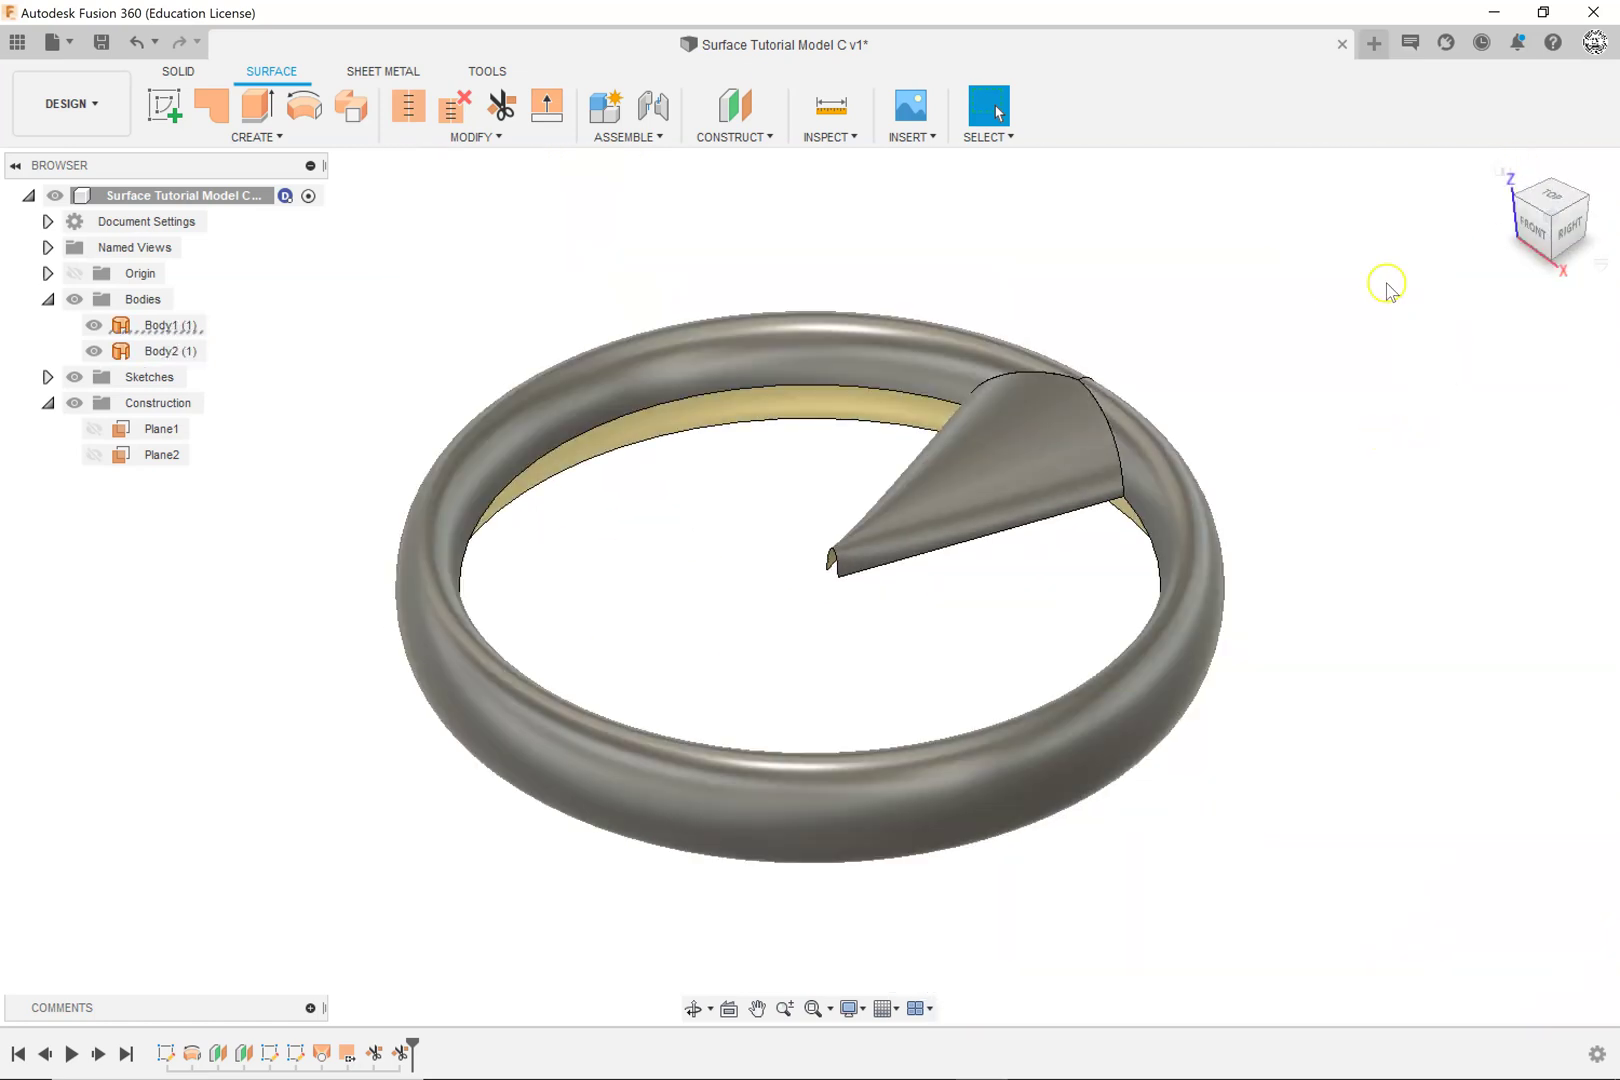
left_click(1038, 466)
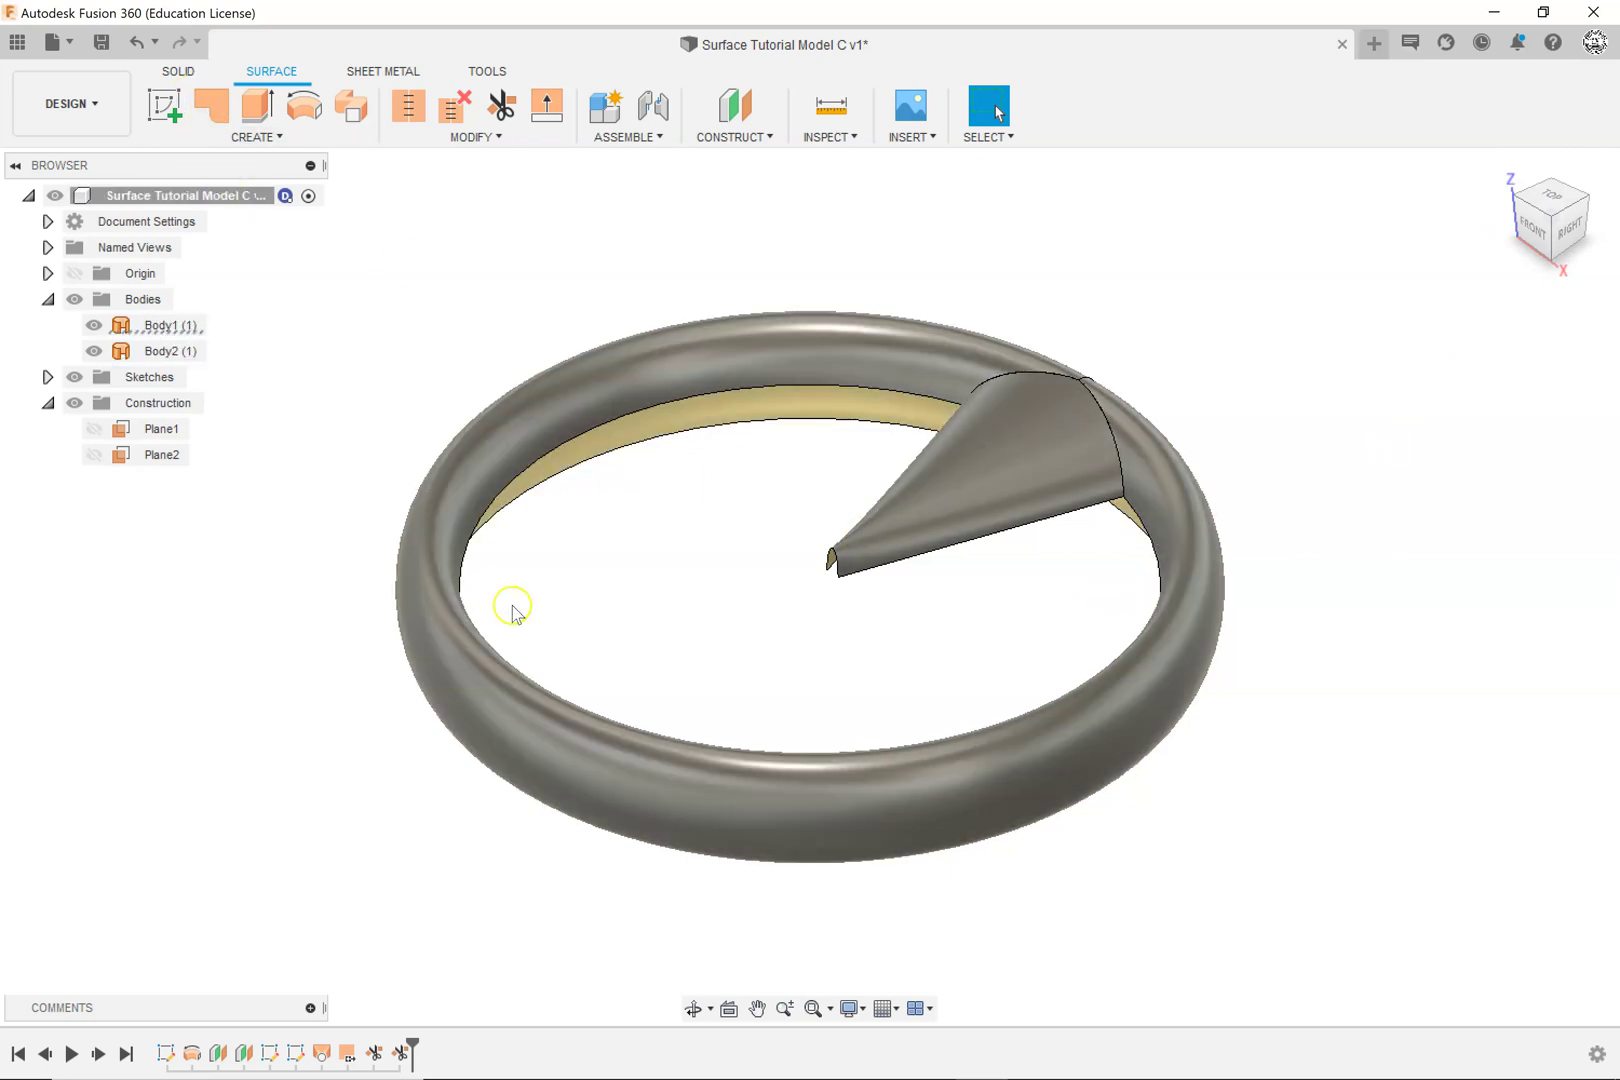
Step: Create a circular pattern of the spoke face around the Z axis with full angular spacing and a quantity of 6
left_click(275, 137)
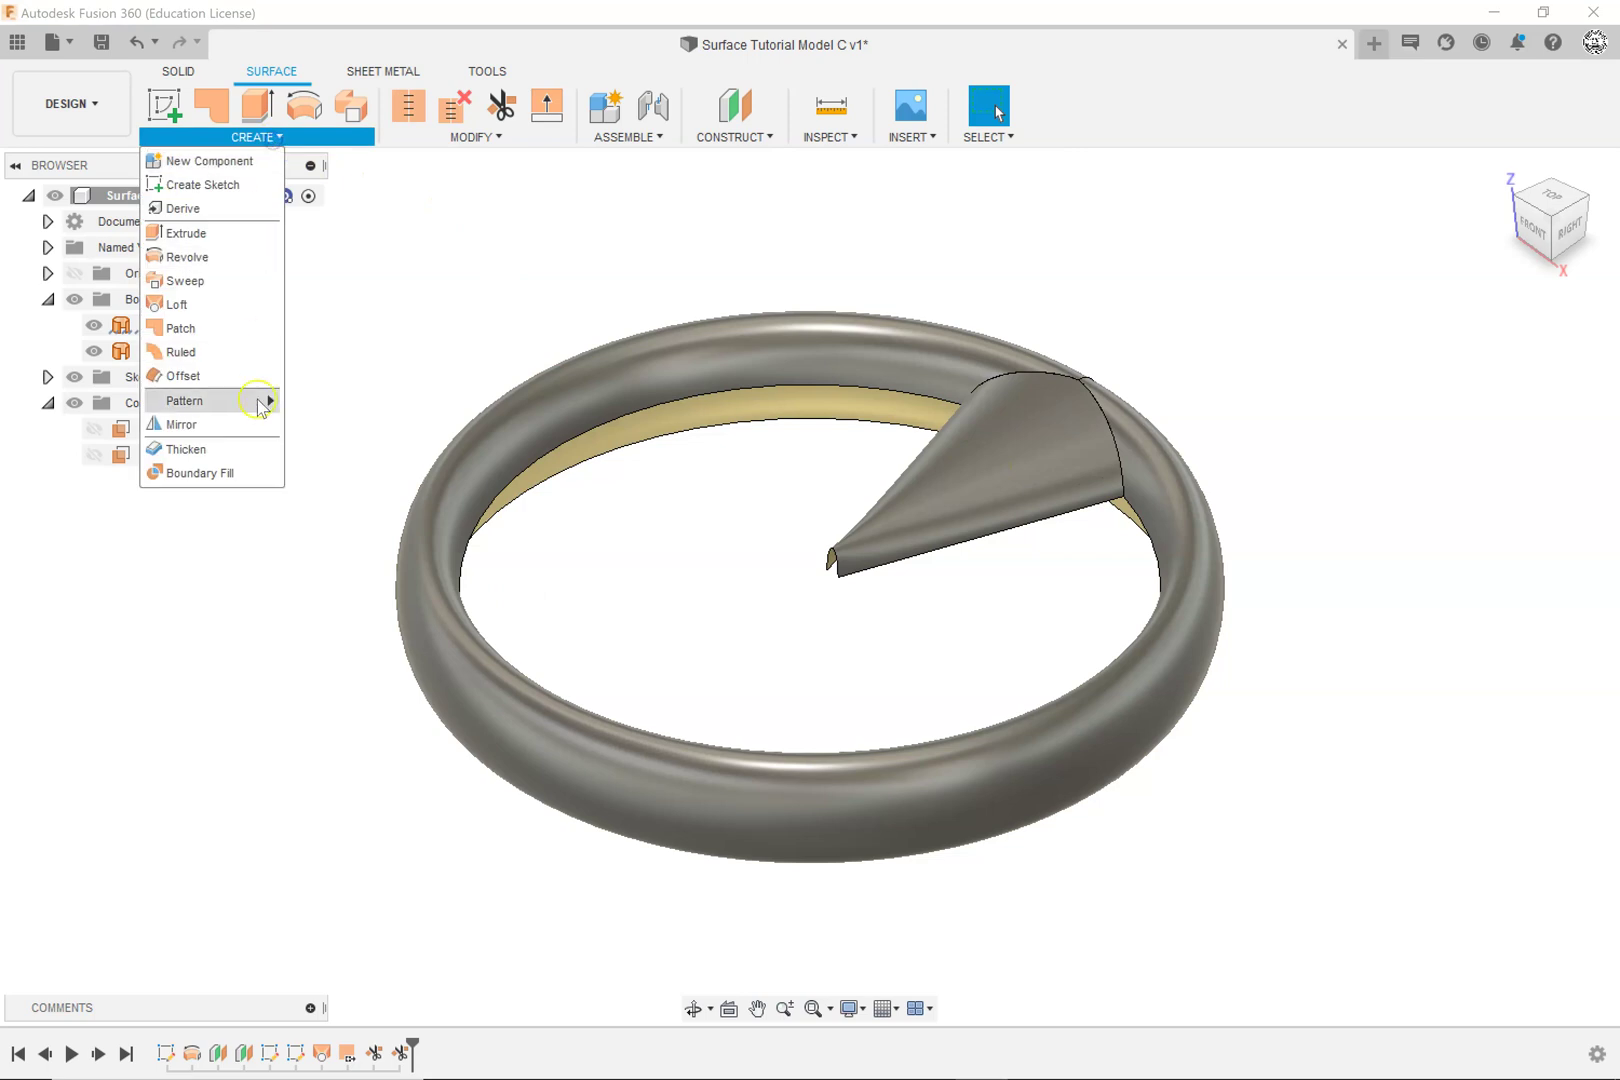
mouse_move(259, 406)
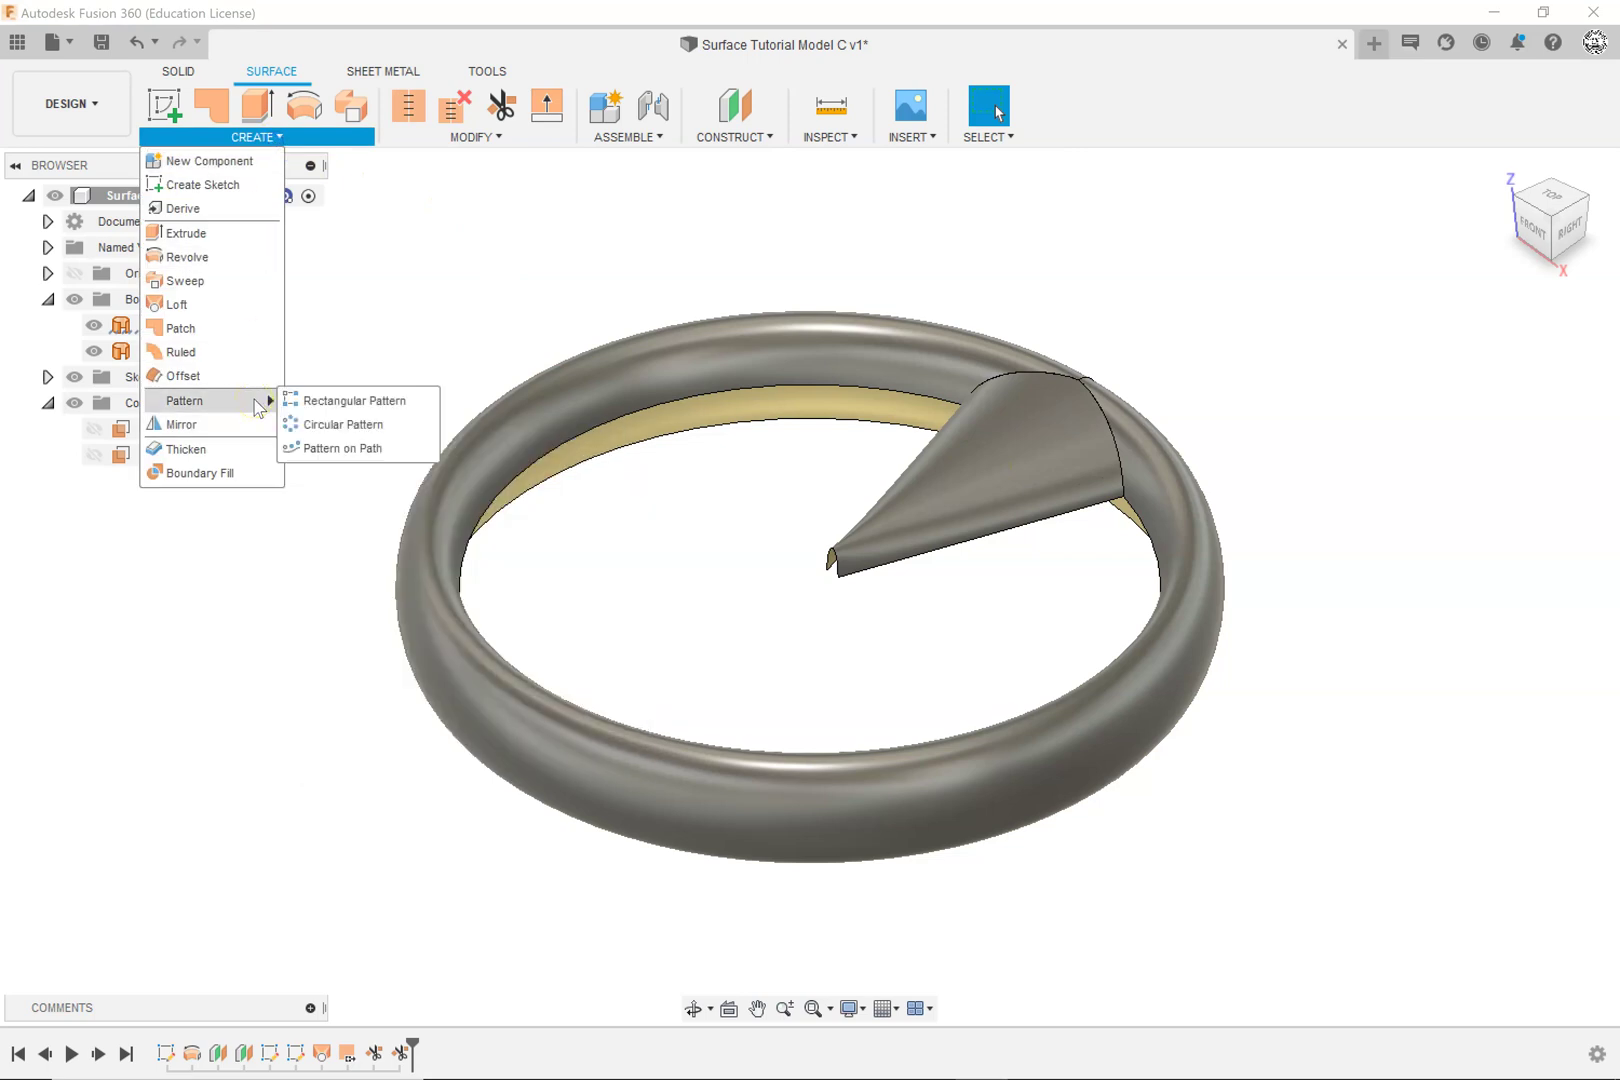
left_click(335, 424)
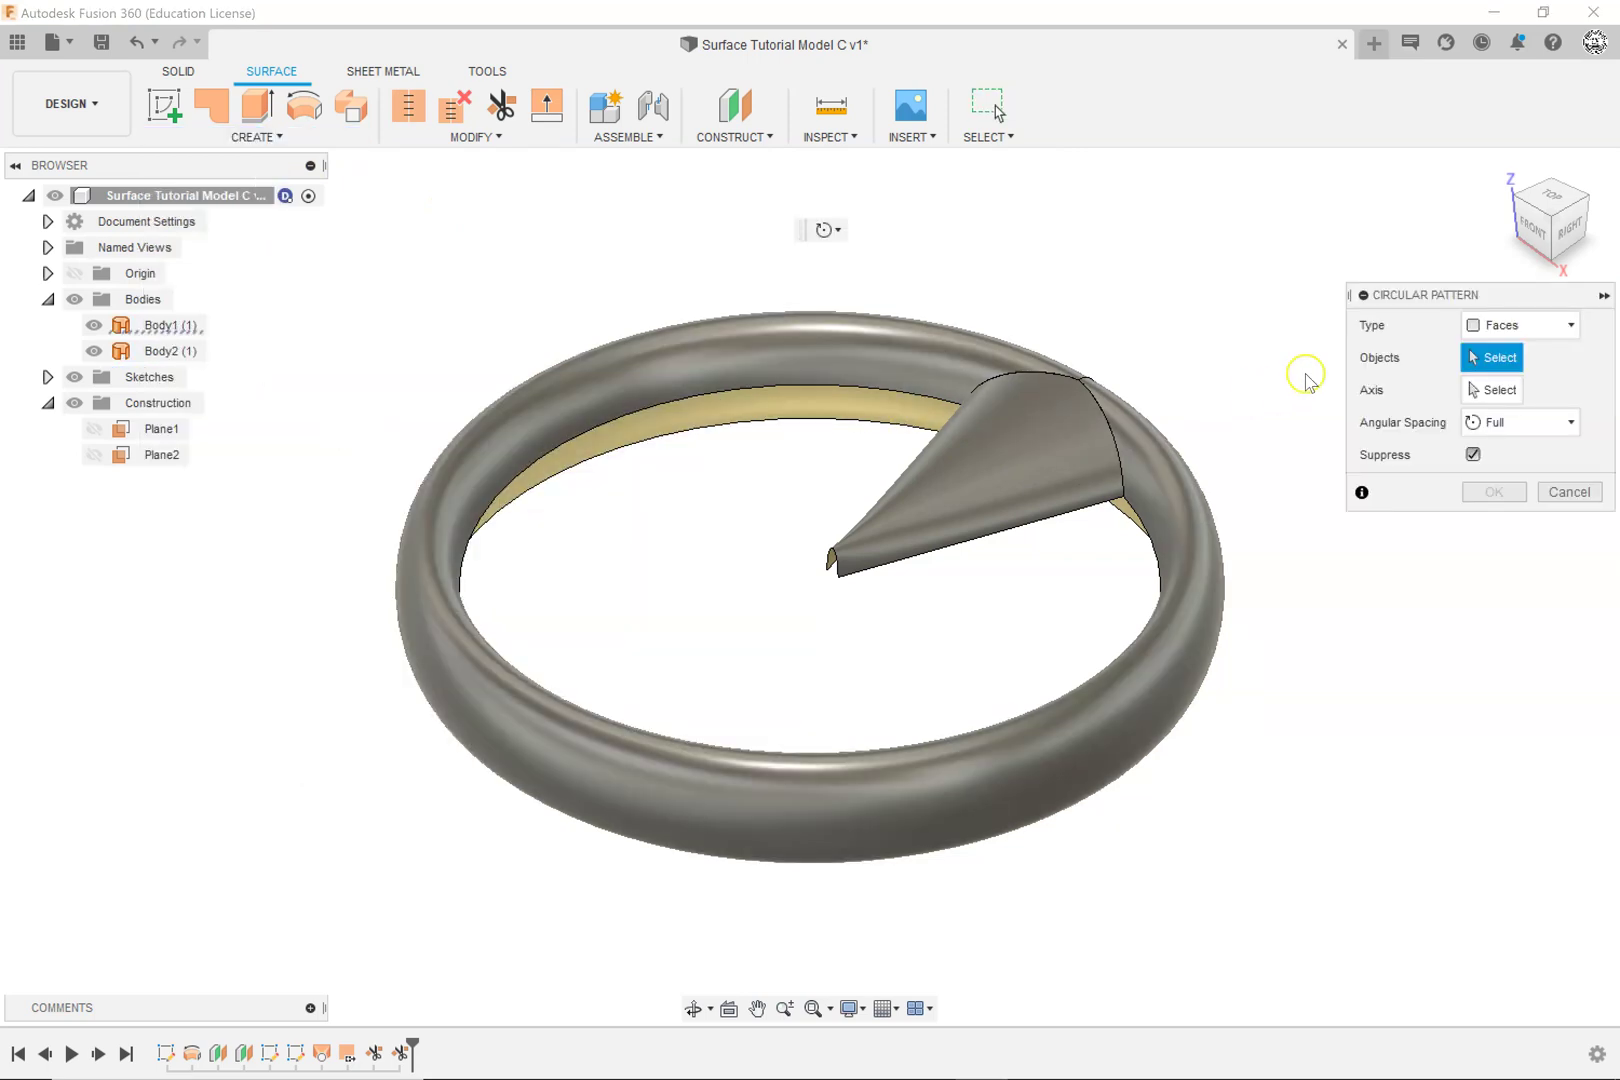
left_click(1517, 333)
left_click(963, 470)
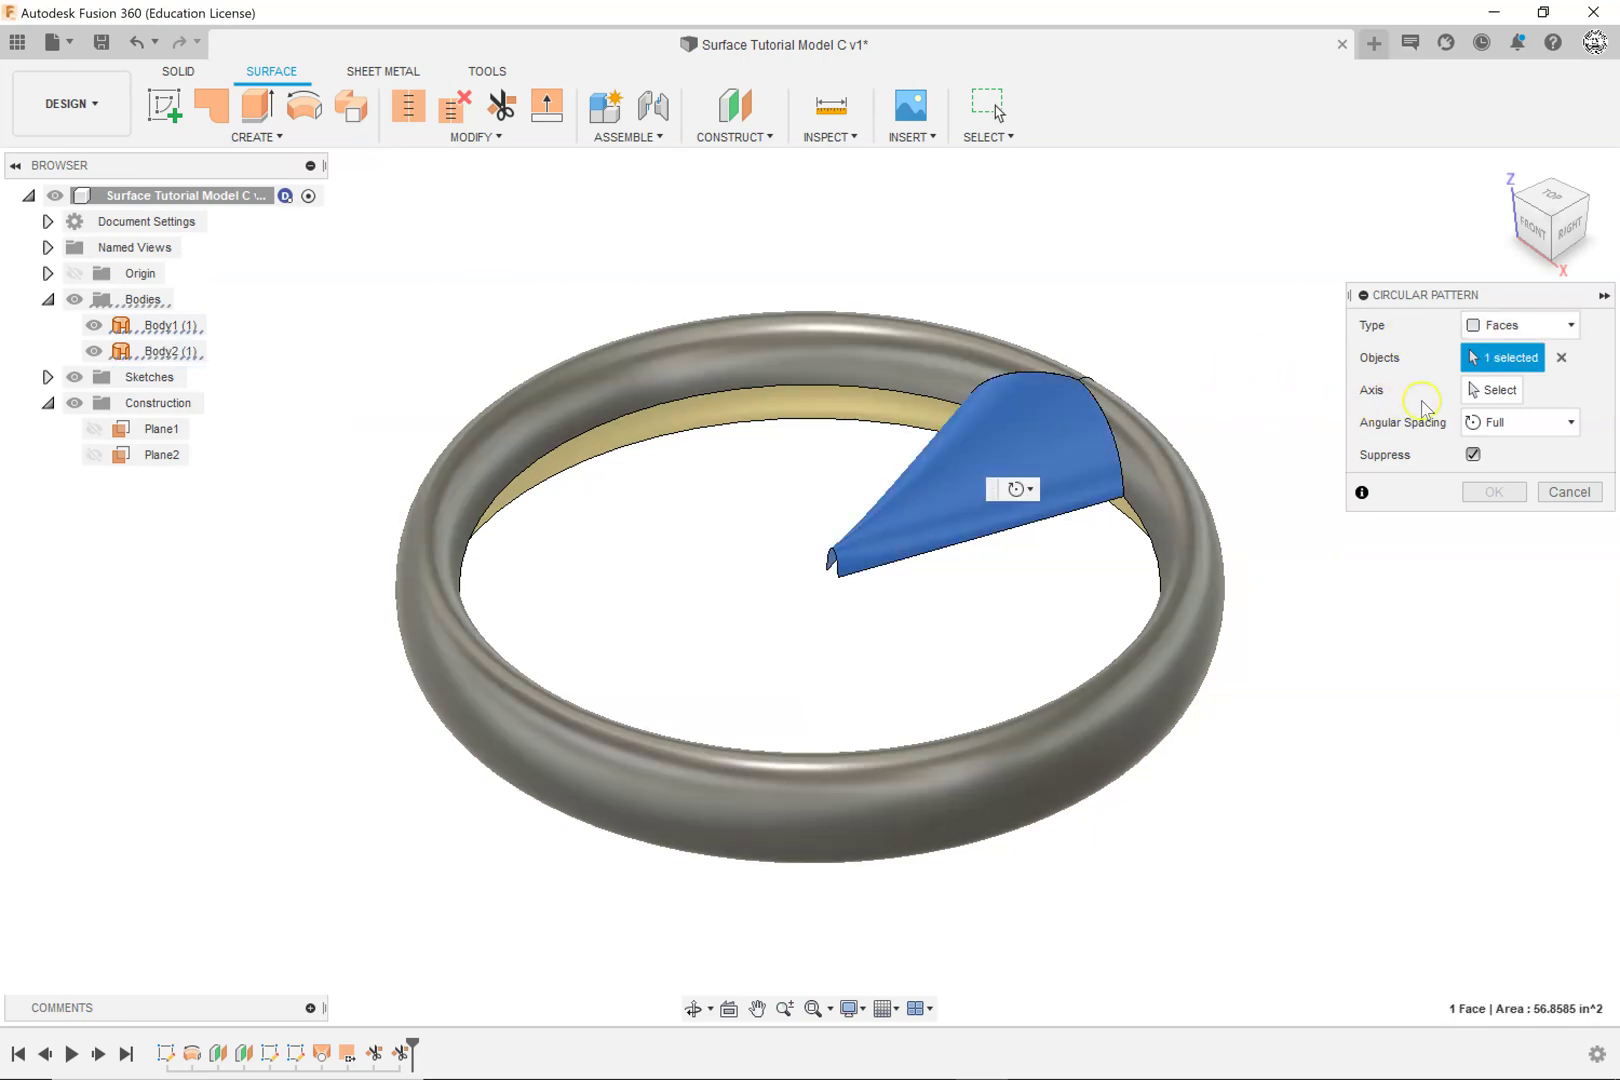
left_click(1491, 396)
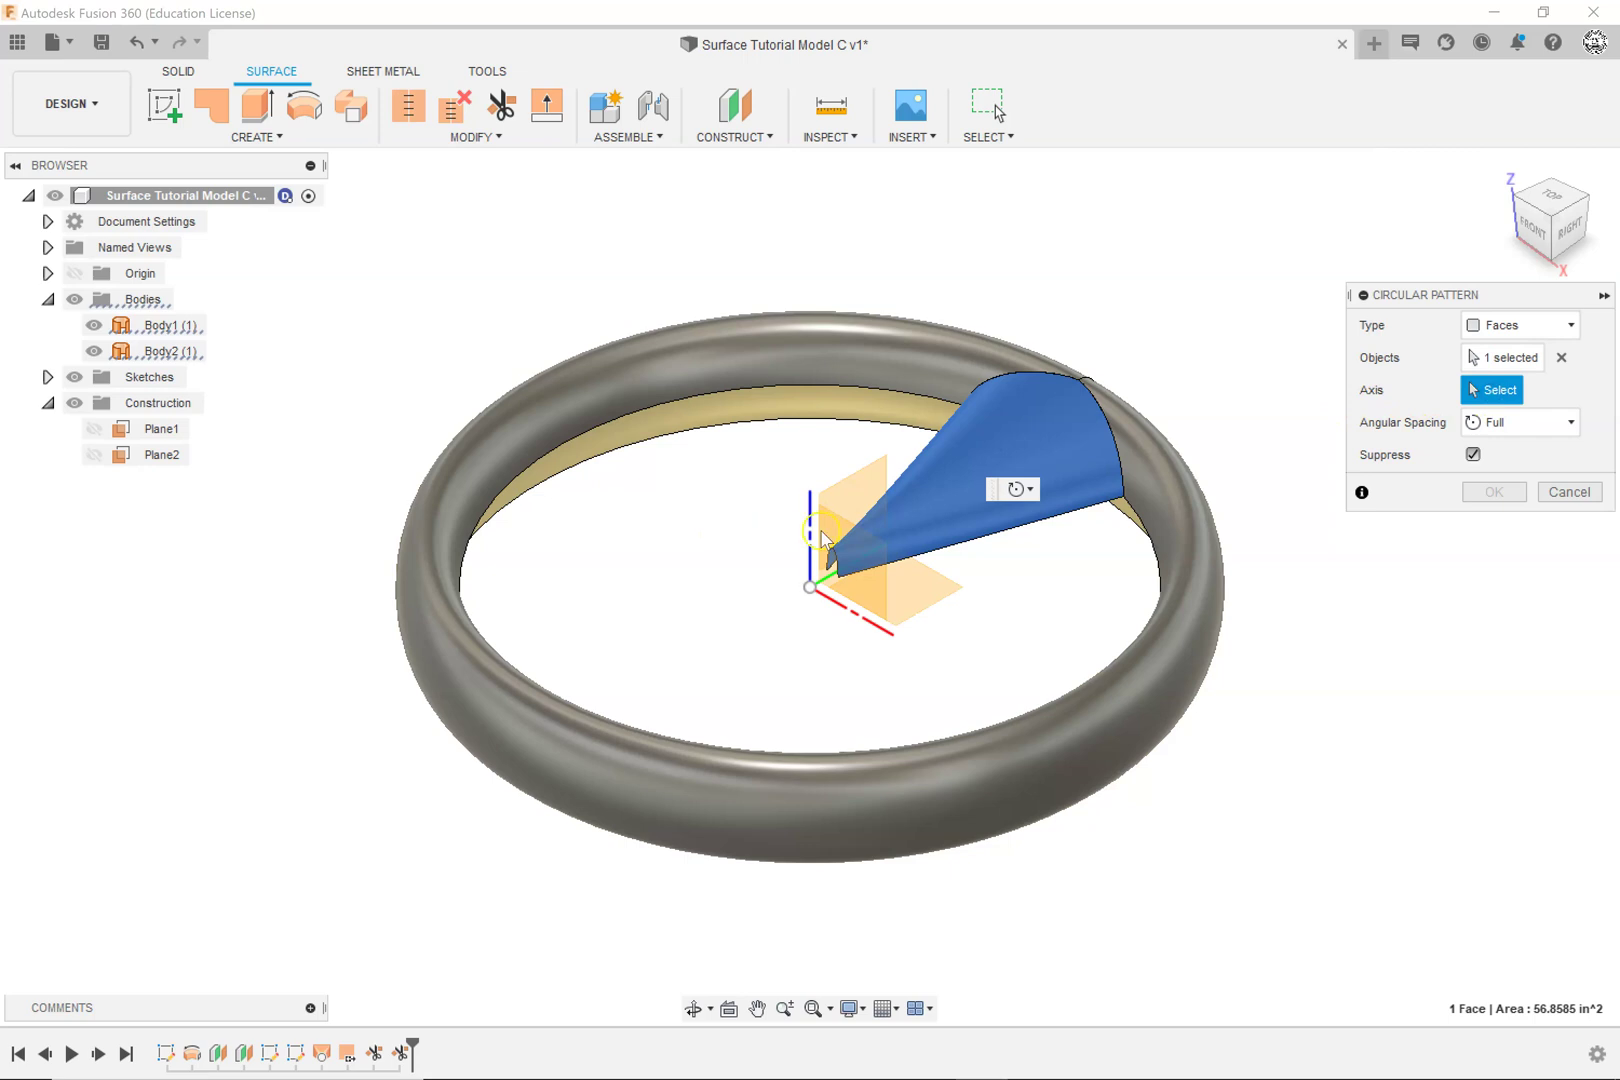
left_click(812, 540)
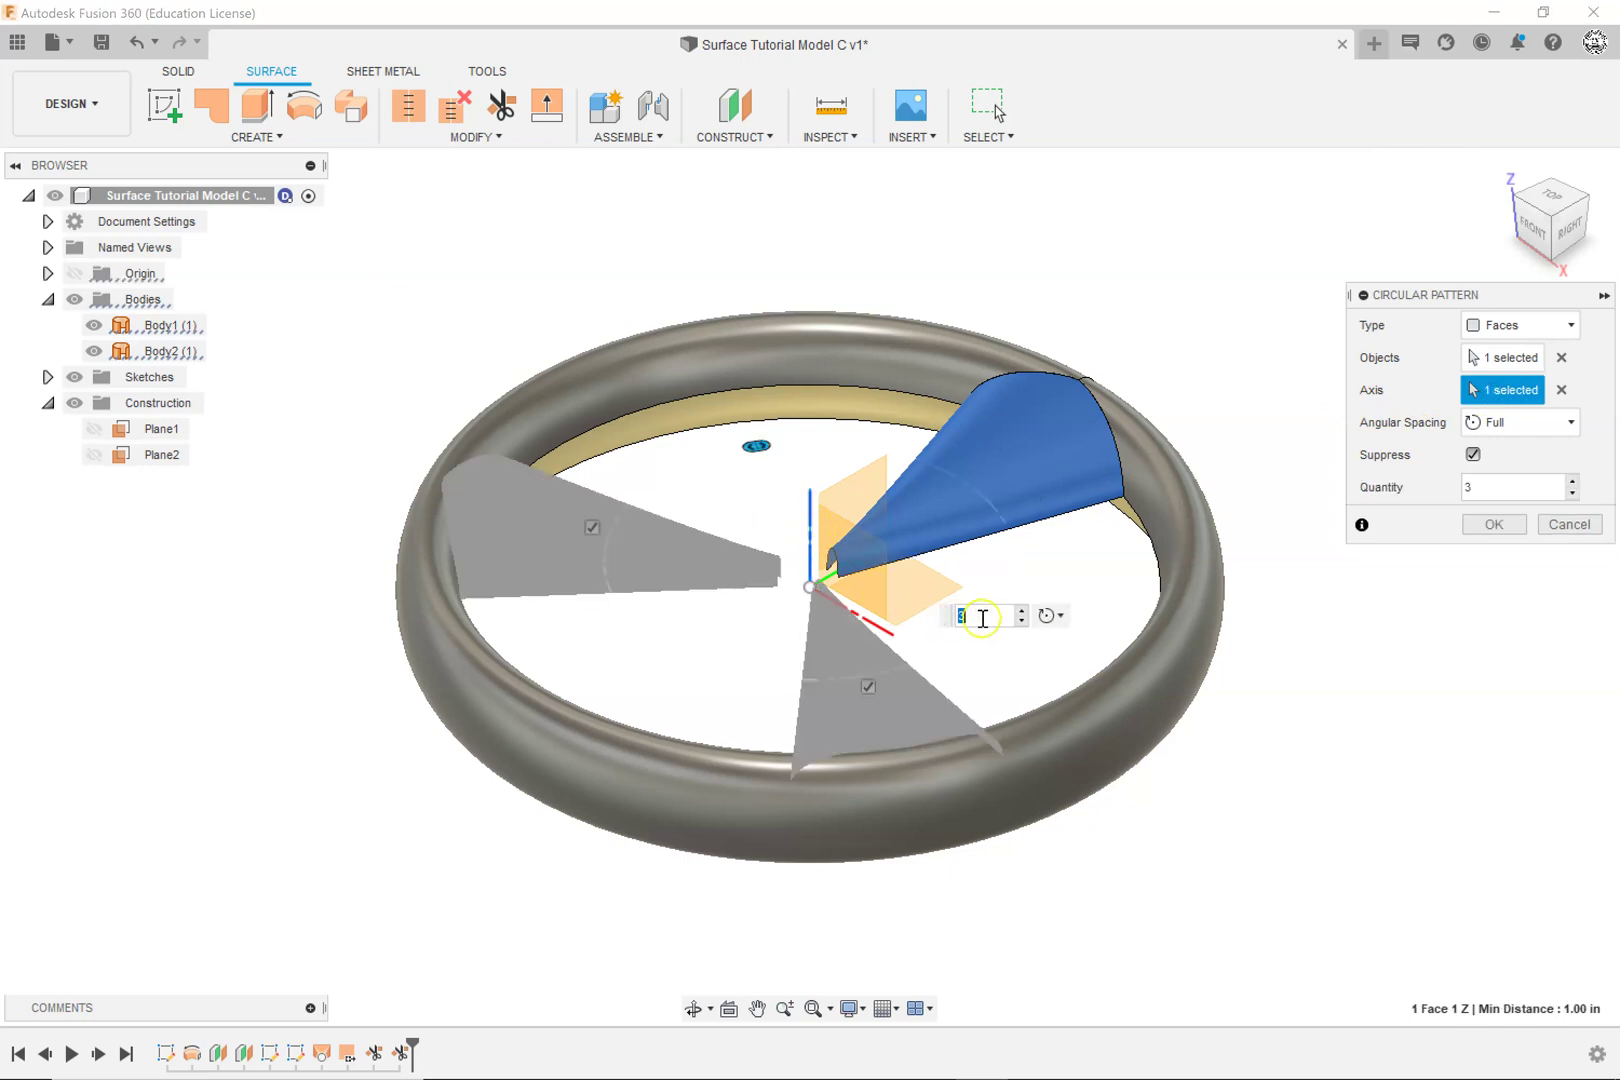
left_click(1021, 612)
left_click(1021, 612)
left_click(1021, 612)
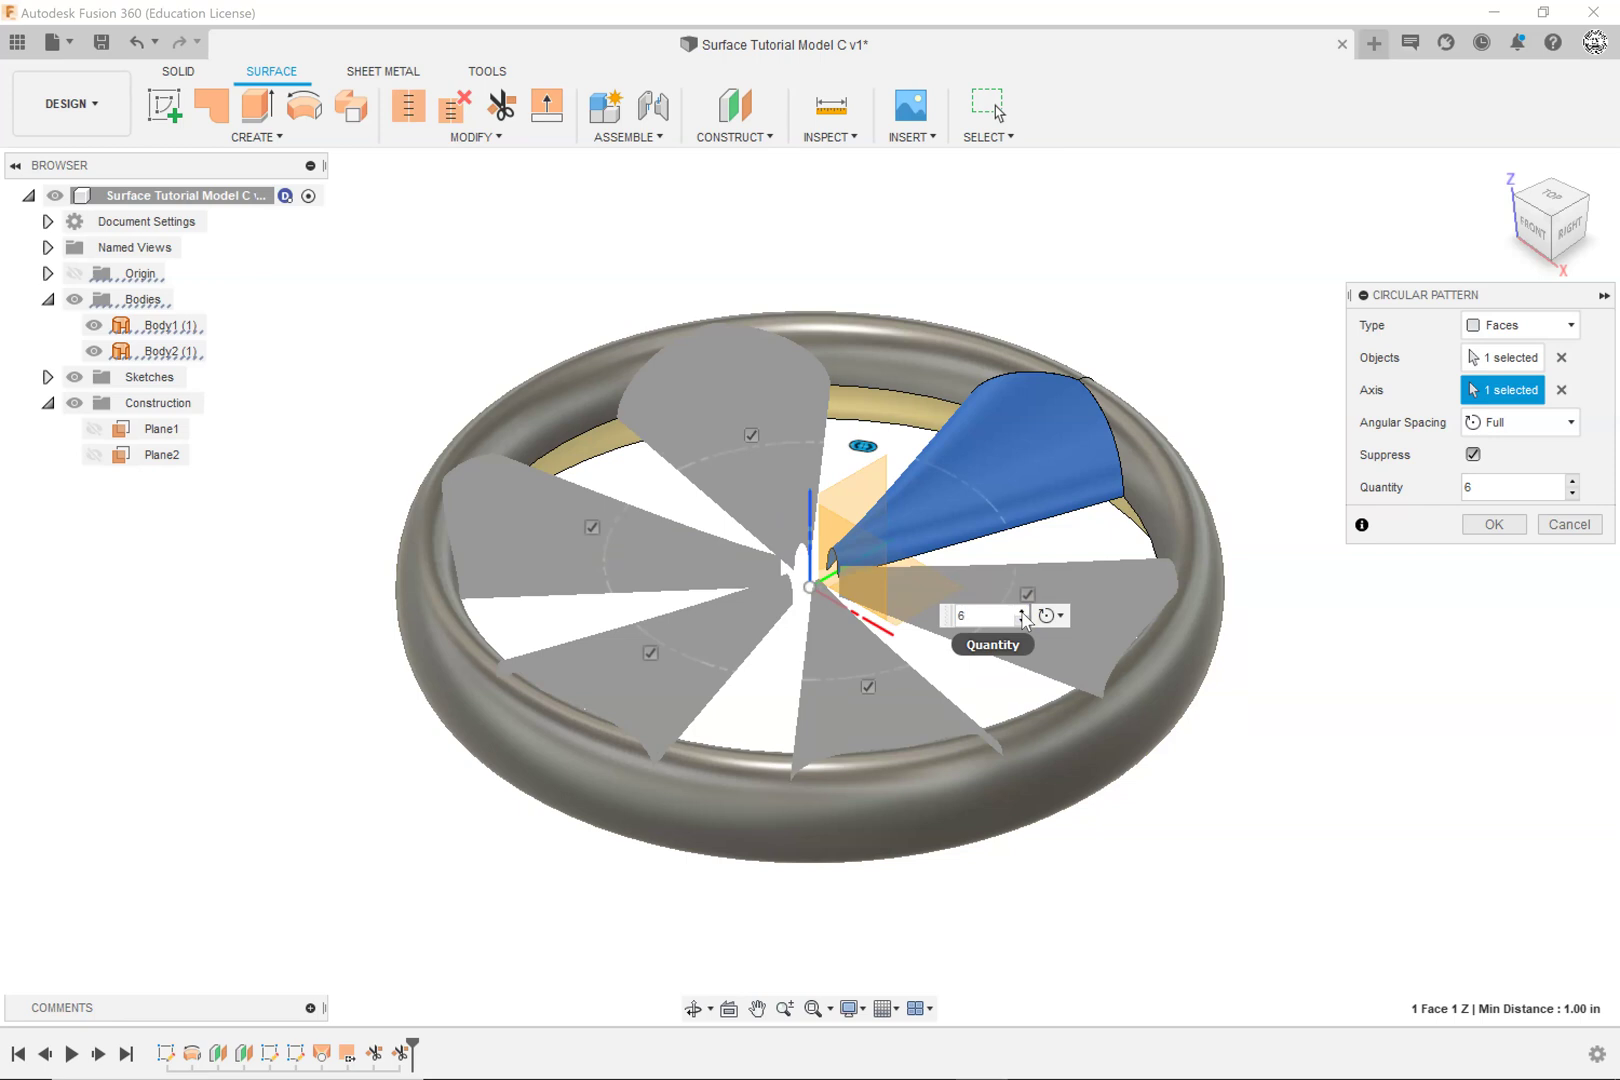
left_click(1190, 562)
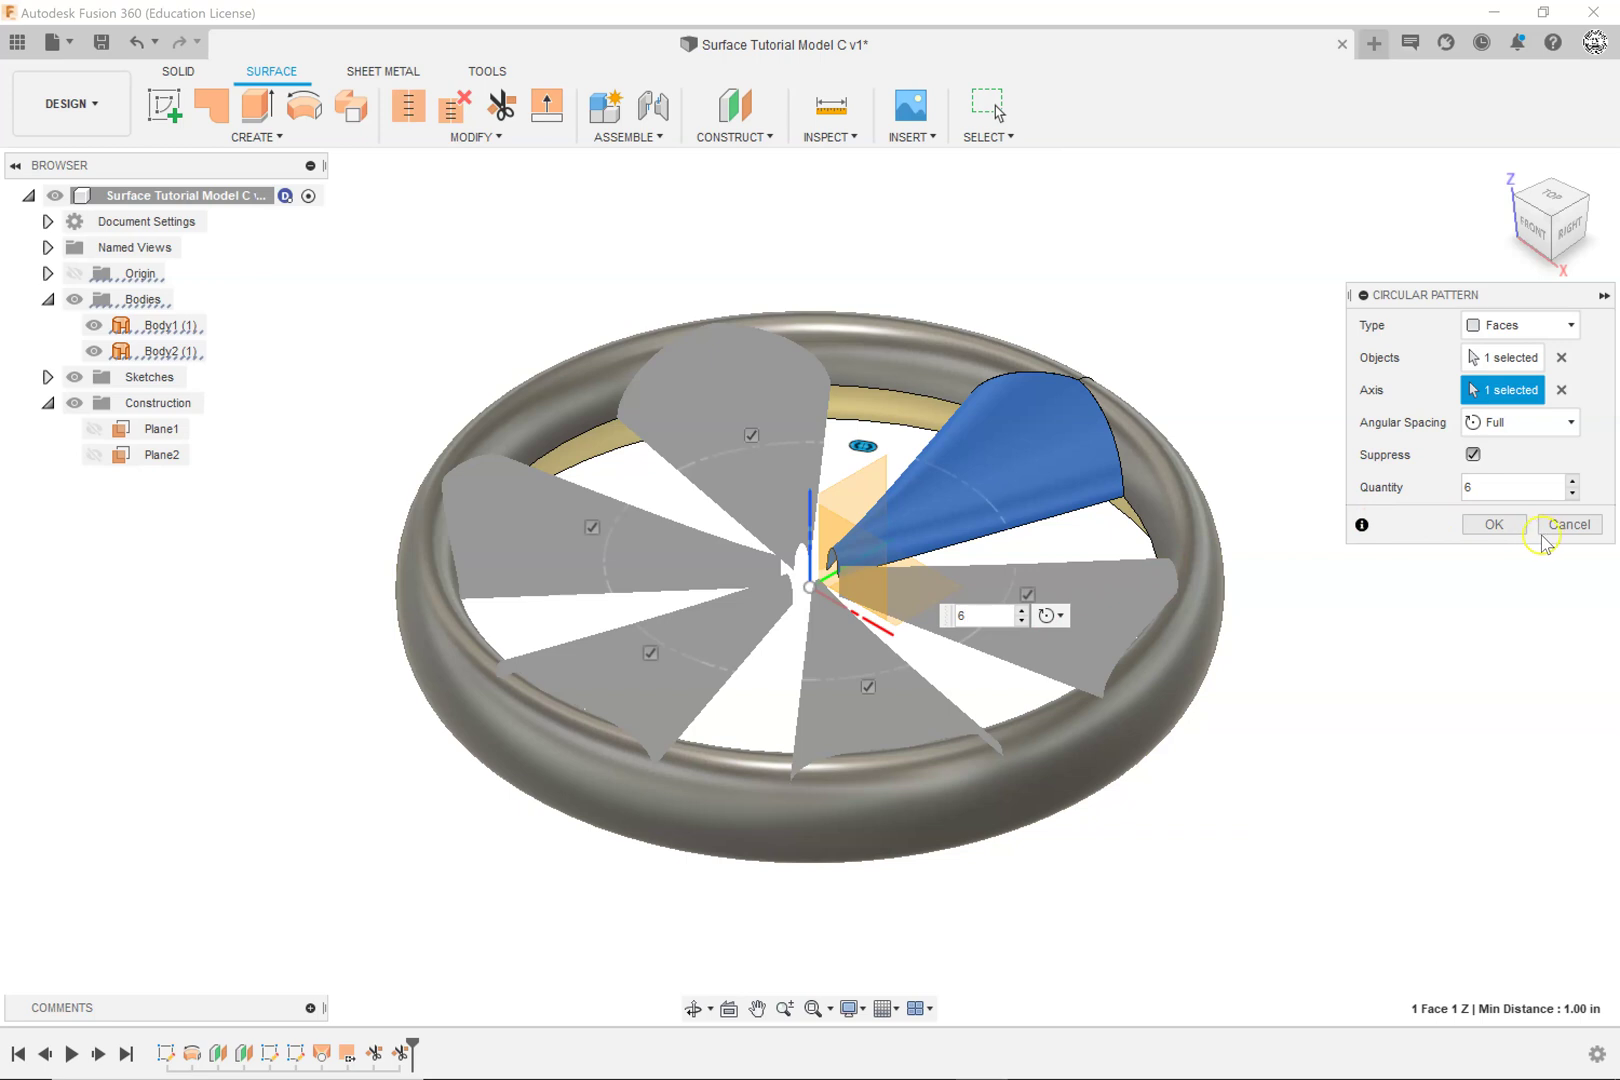
left_click(1494, 524)
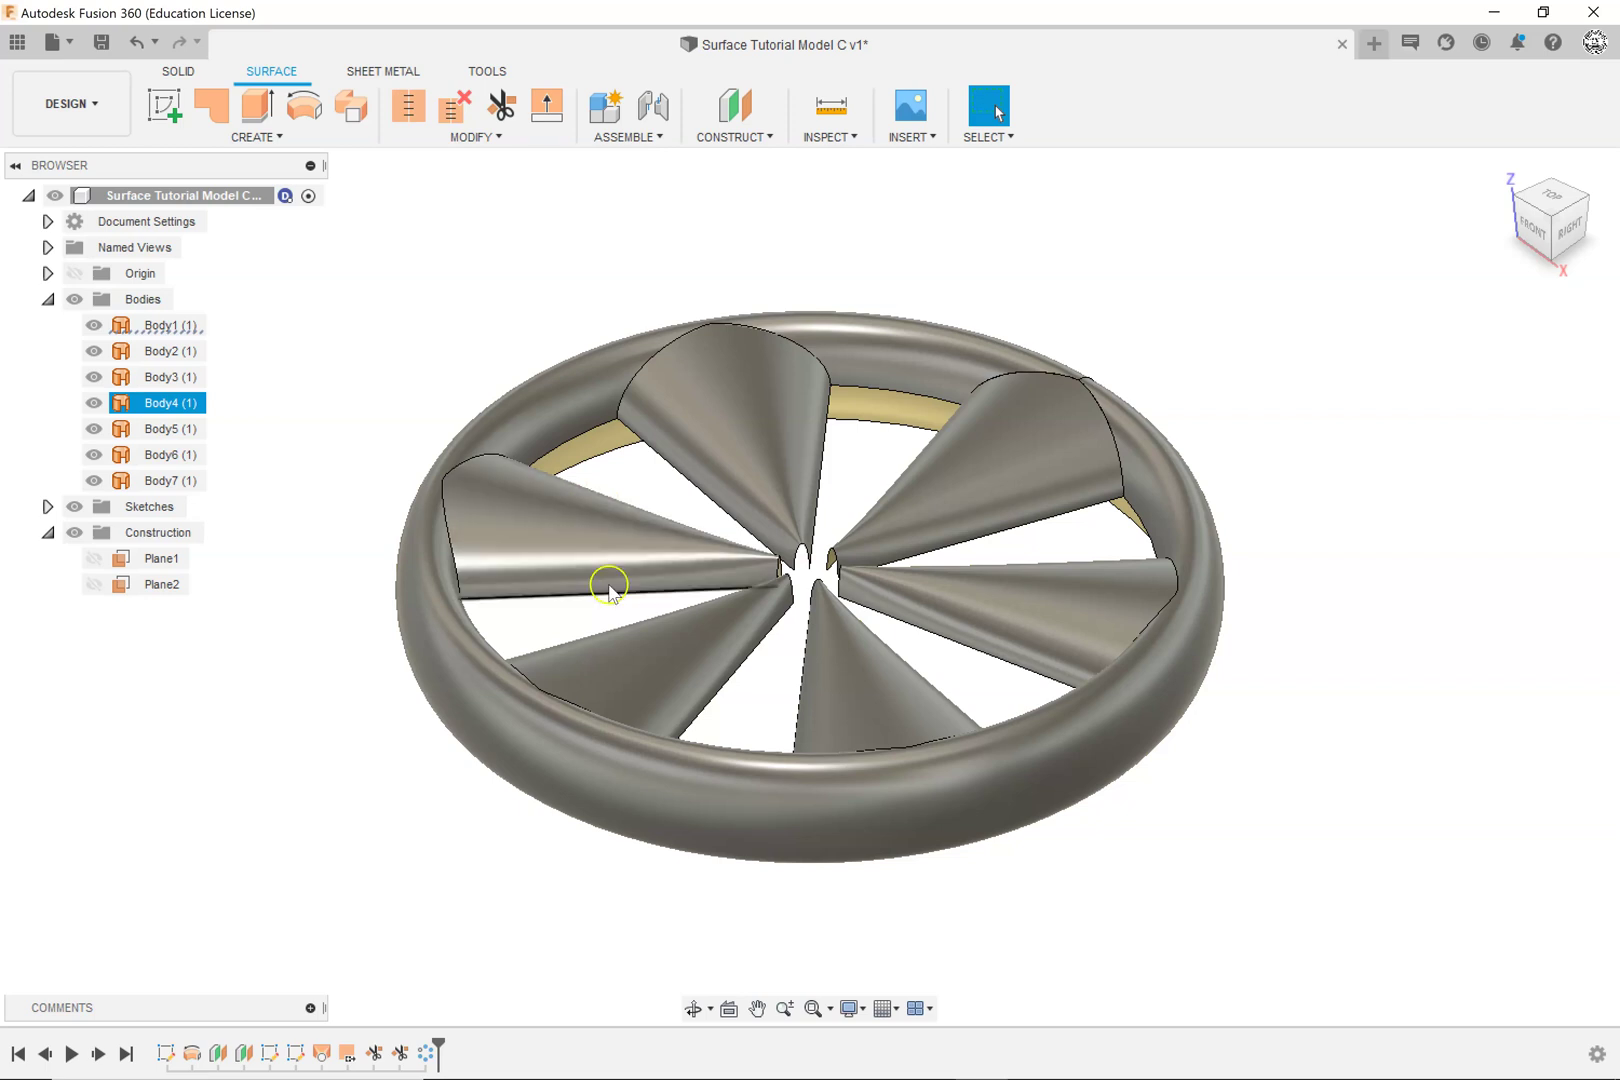
Step: Trim away the rim surface enclosed by the patterned spoke Body7, using that spoke as the trim tool
middle_click_drag(947, 897, 1000, 738, "shift")
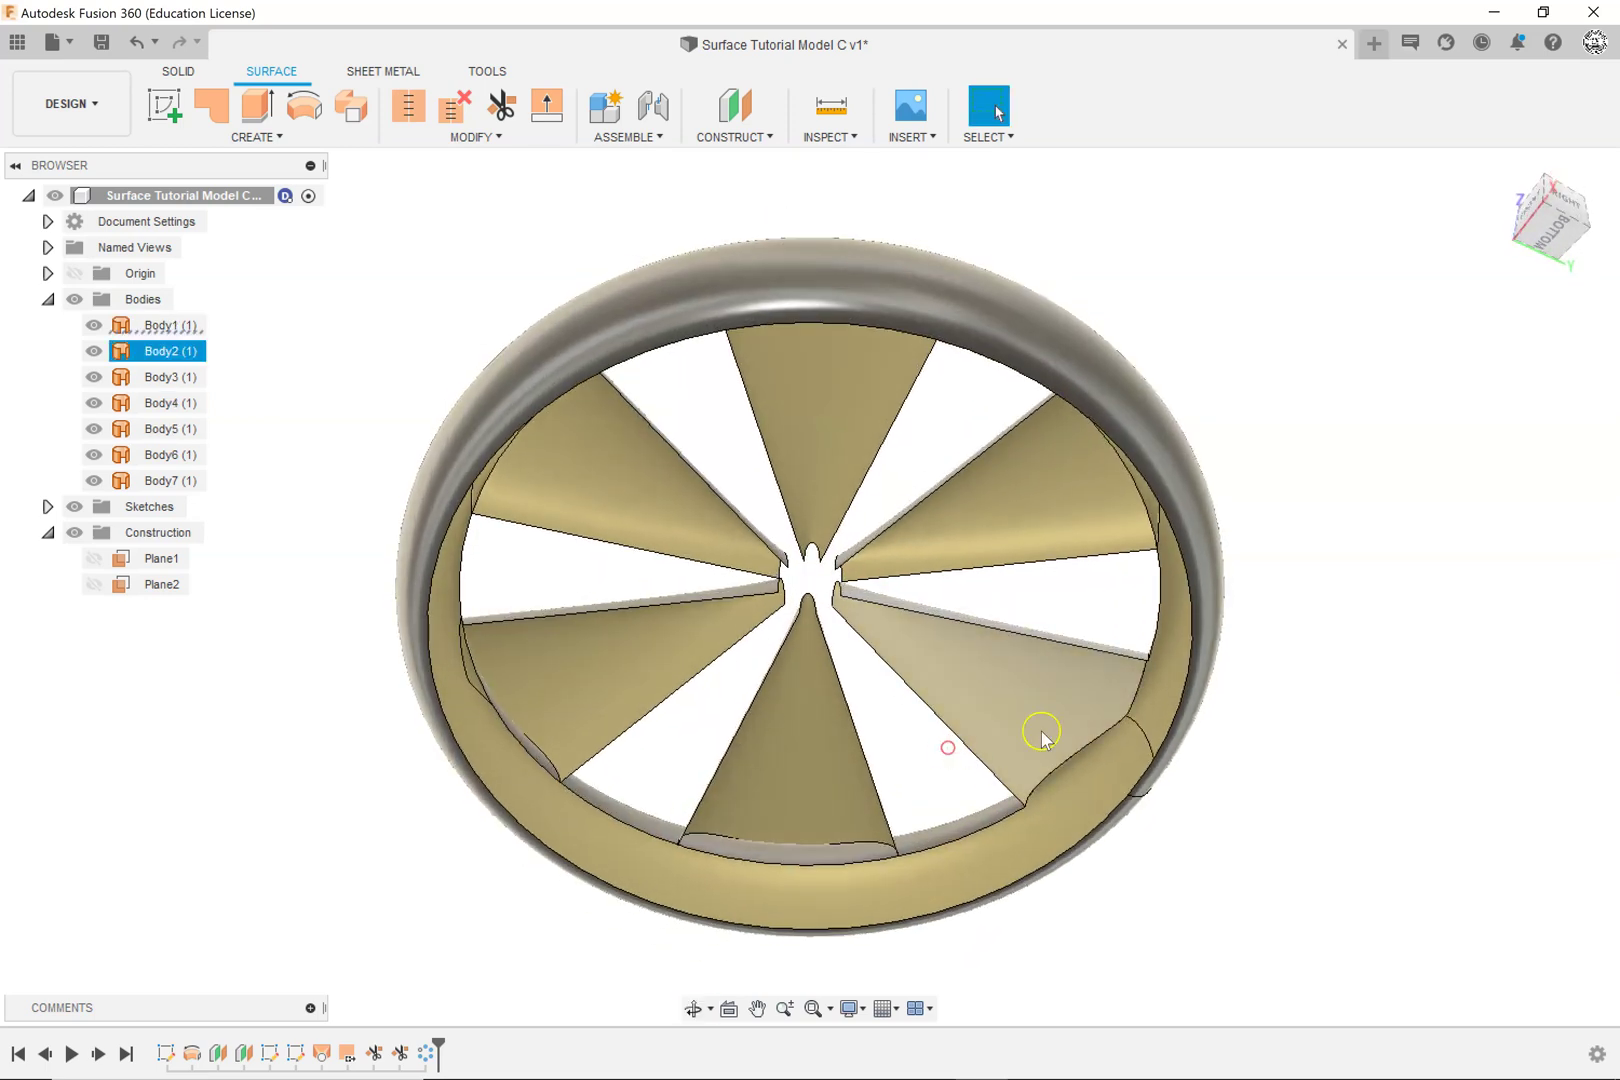
left_click(1160, 665)
left_click(690, 830)
left_click(983, 944)
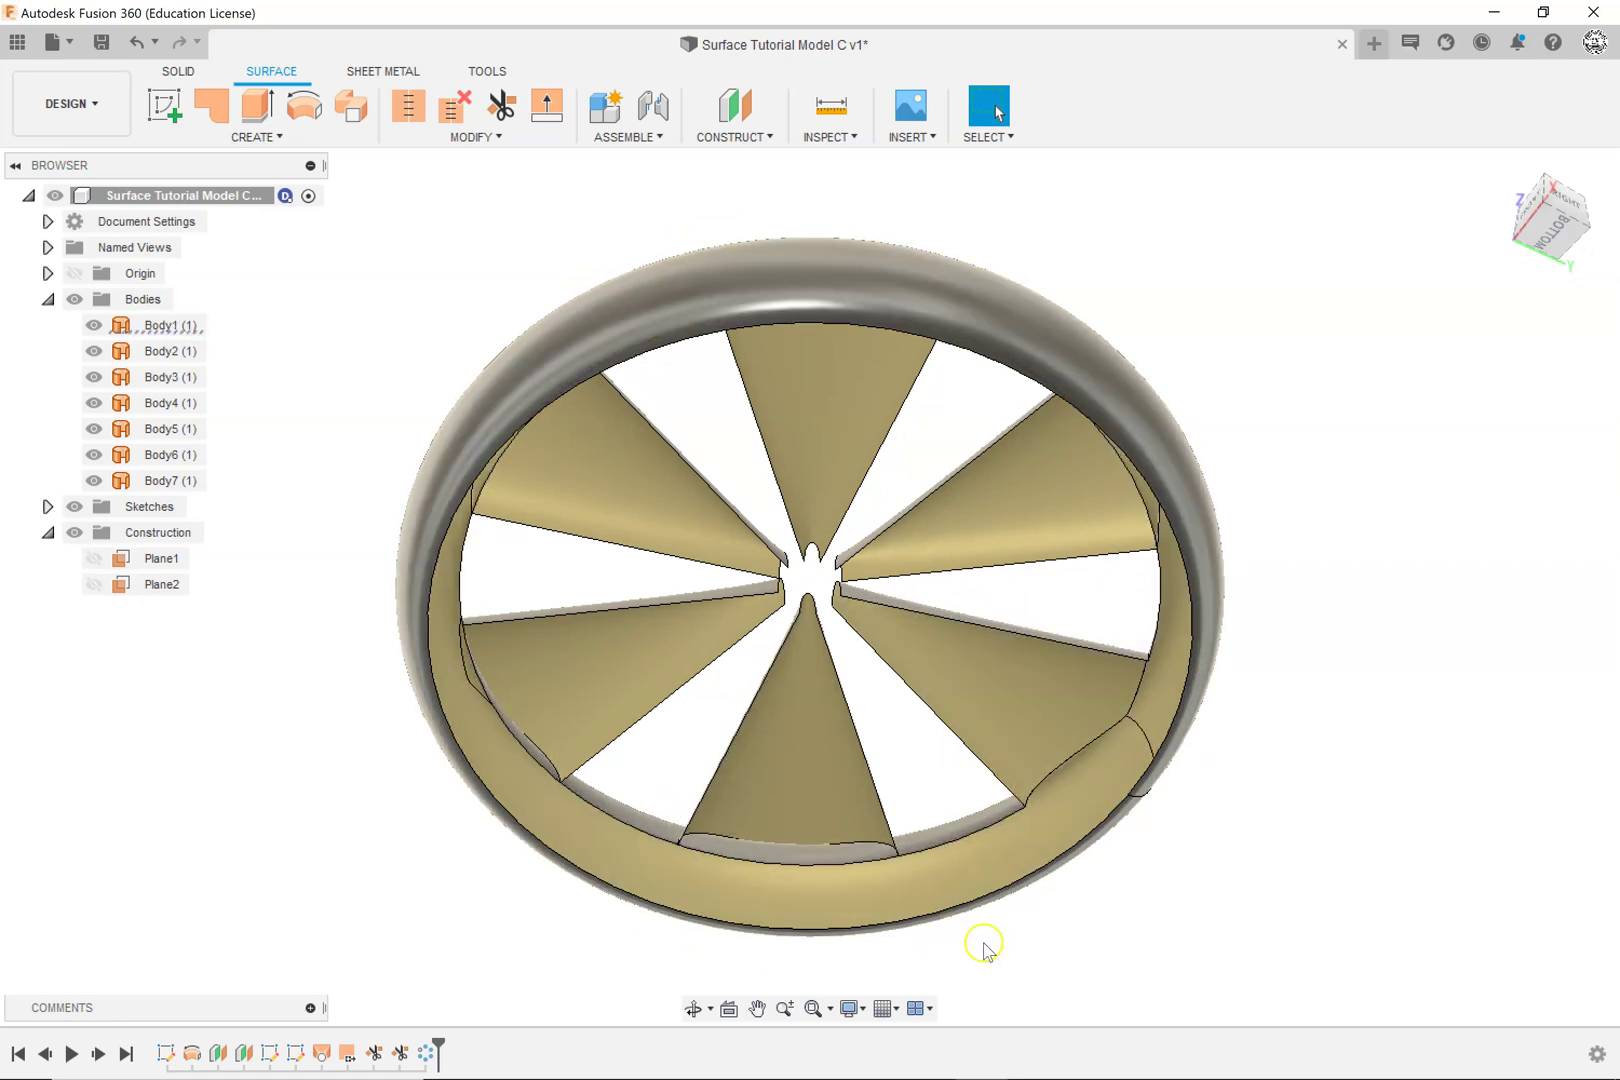
middle_click_drag(996, 962, 885, 812, "shift")
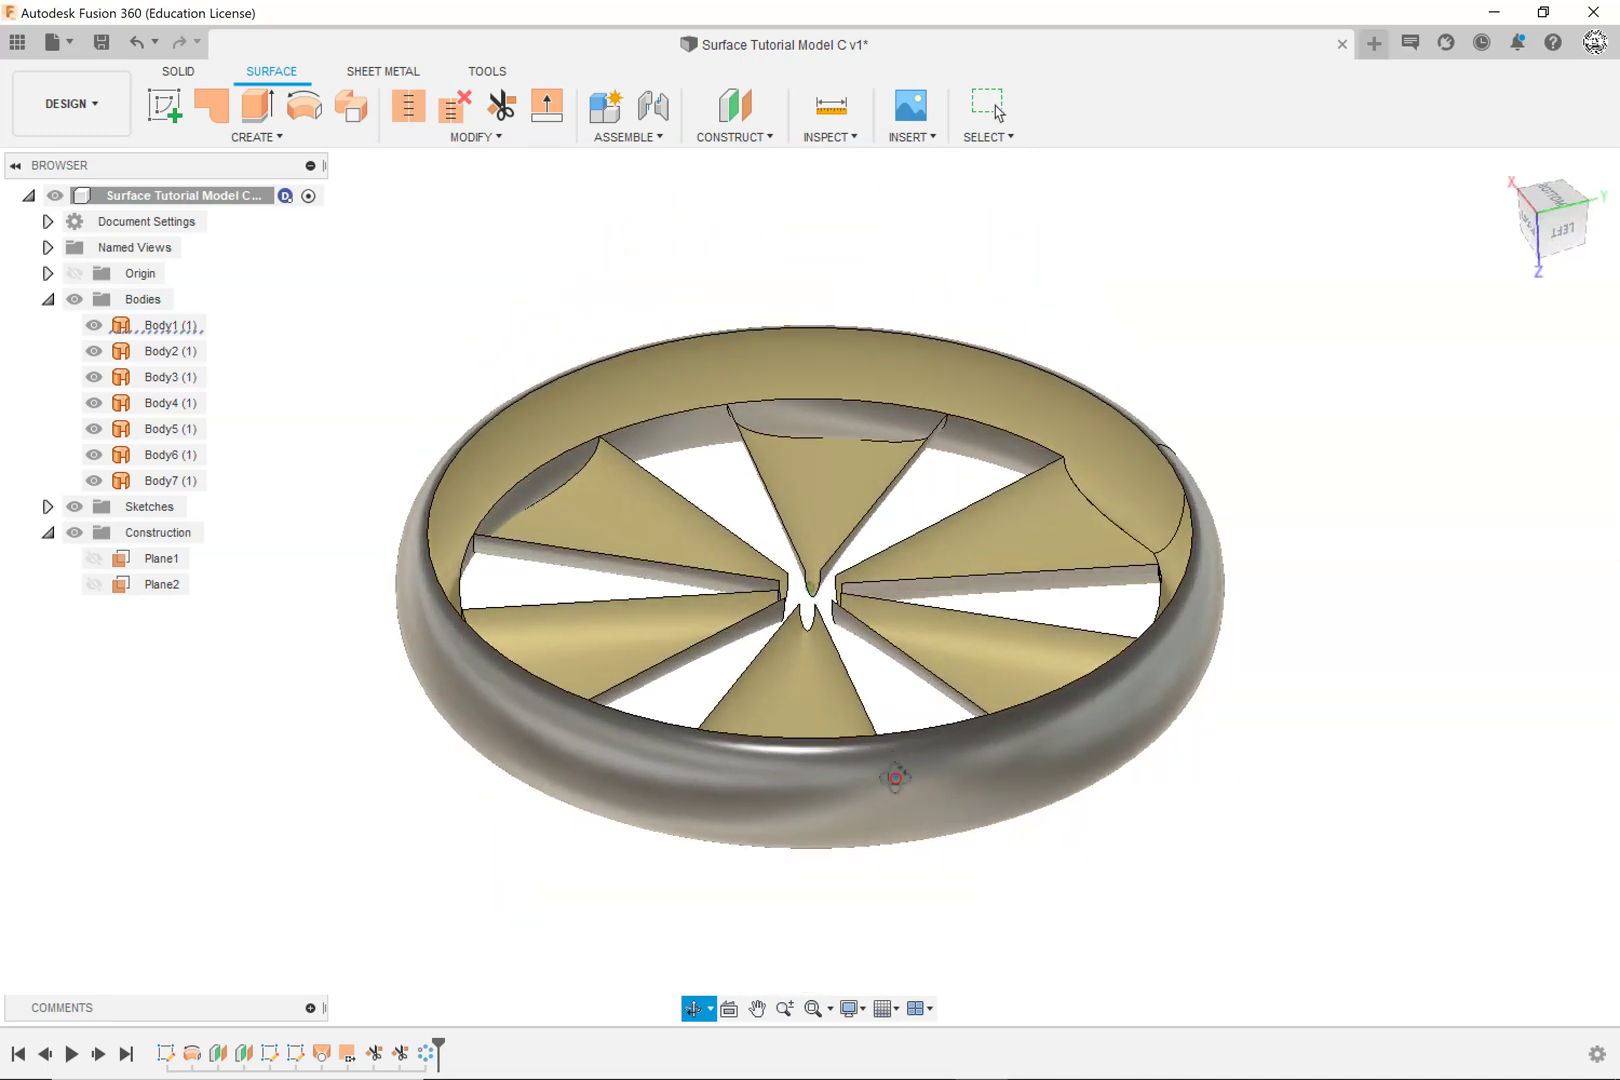
left_click(1277, 260)
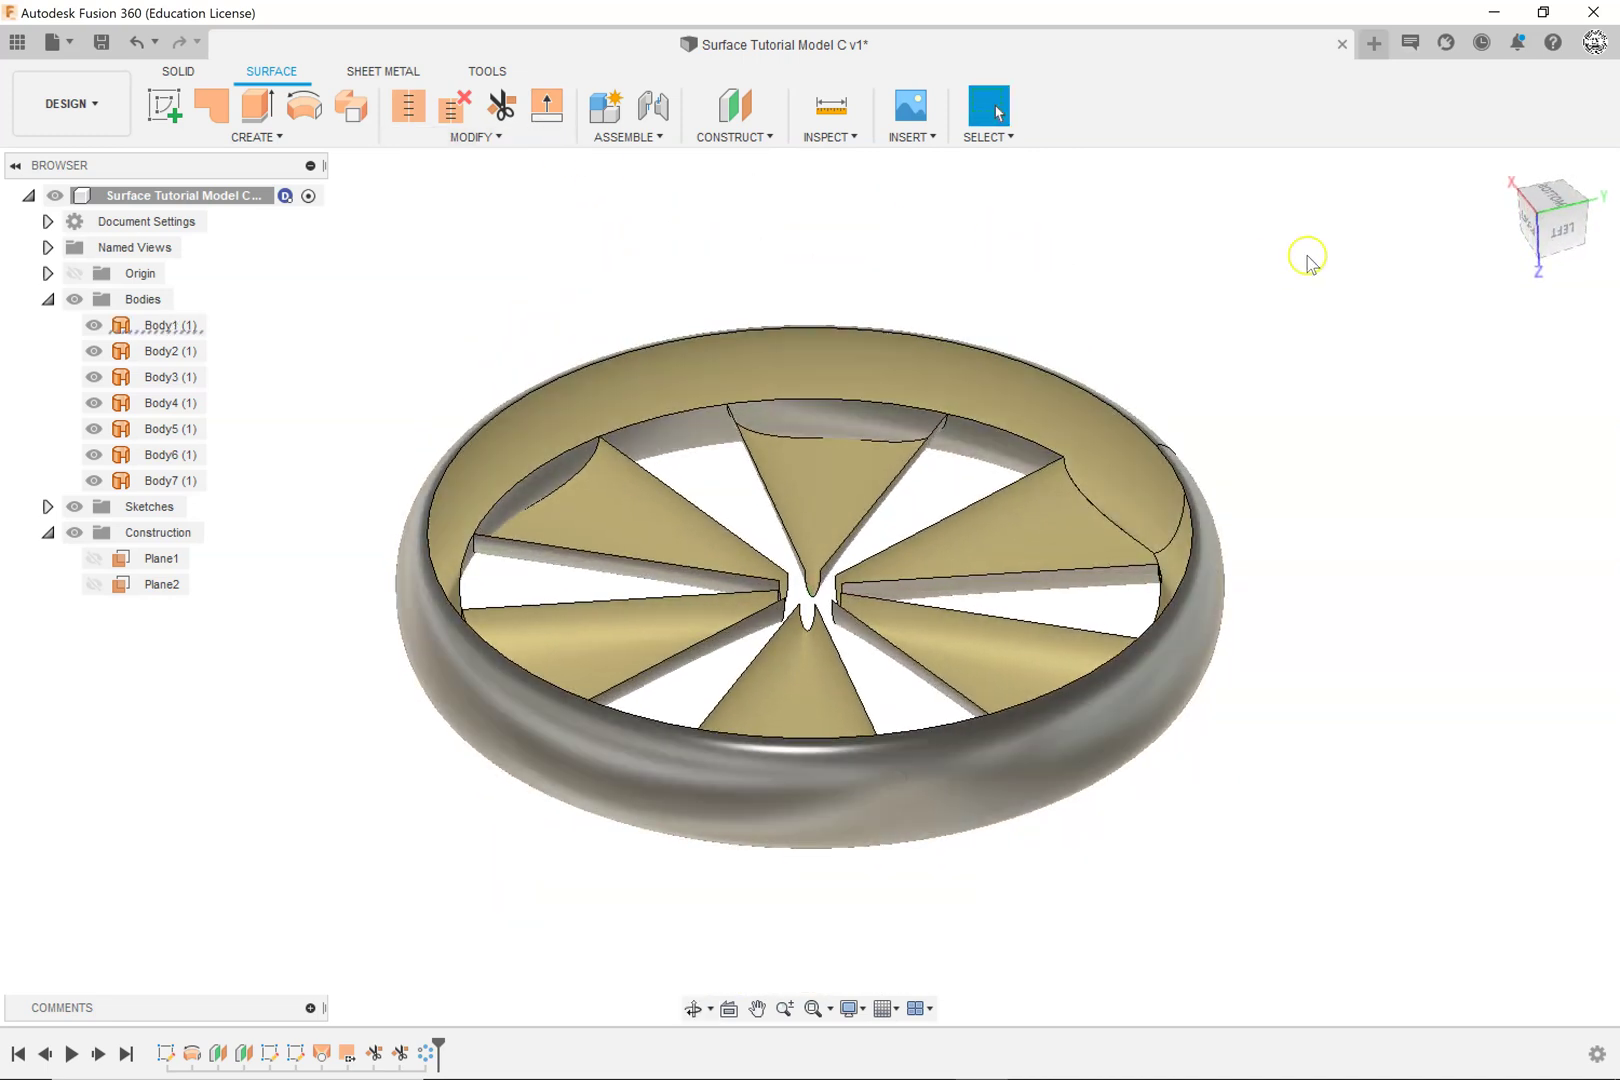
left_click(504, 109)
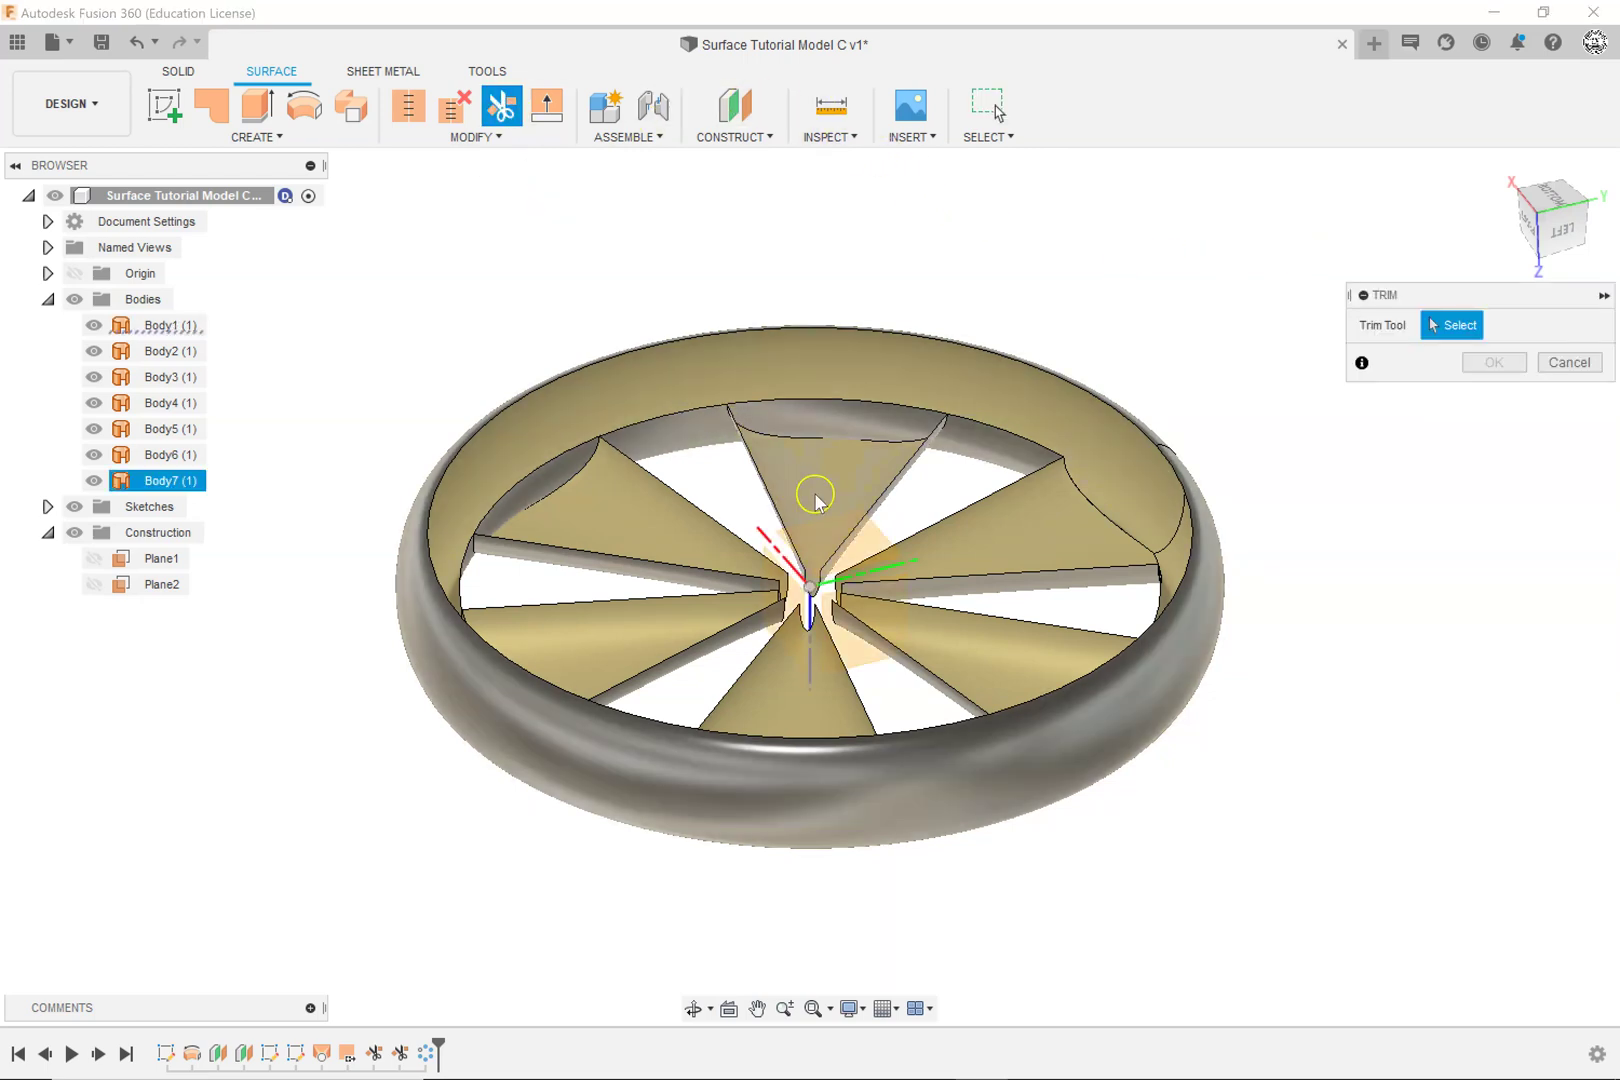
left_click(816, 497)
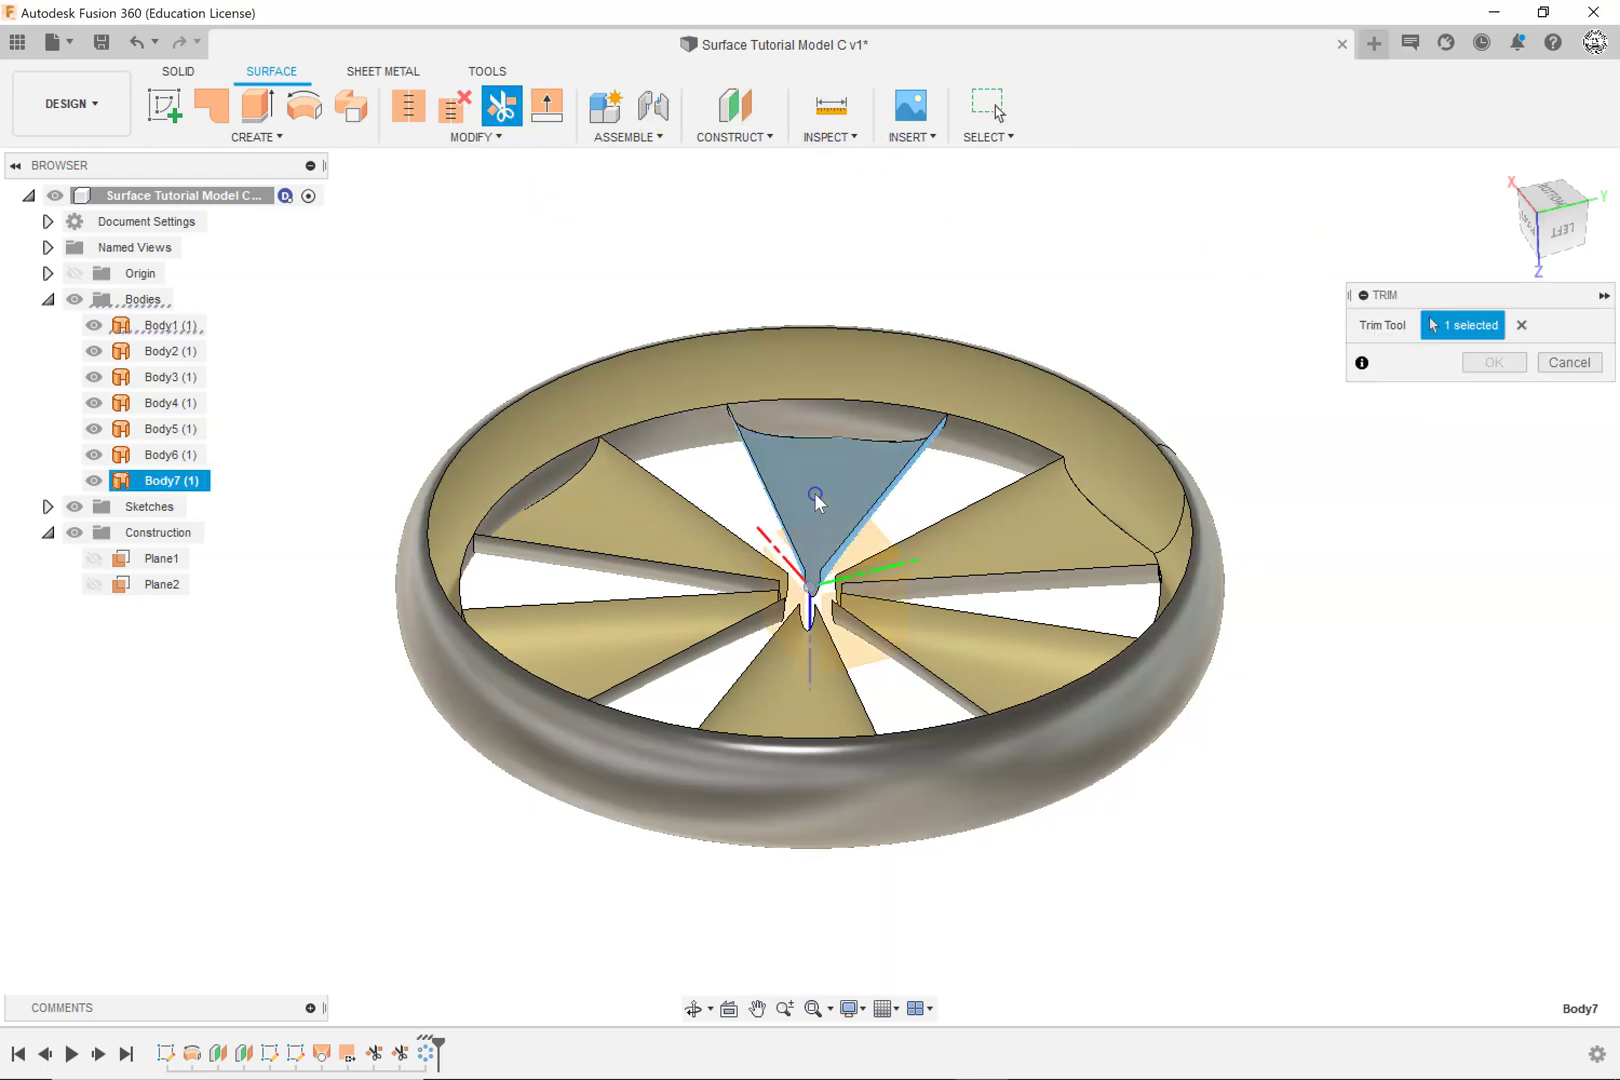
left_click(825, 418)
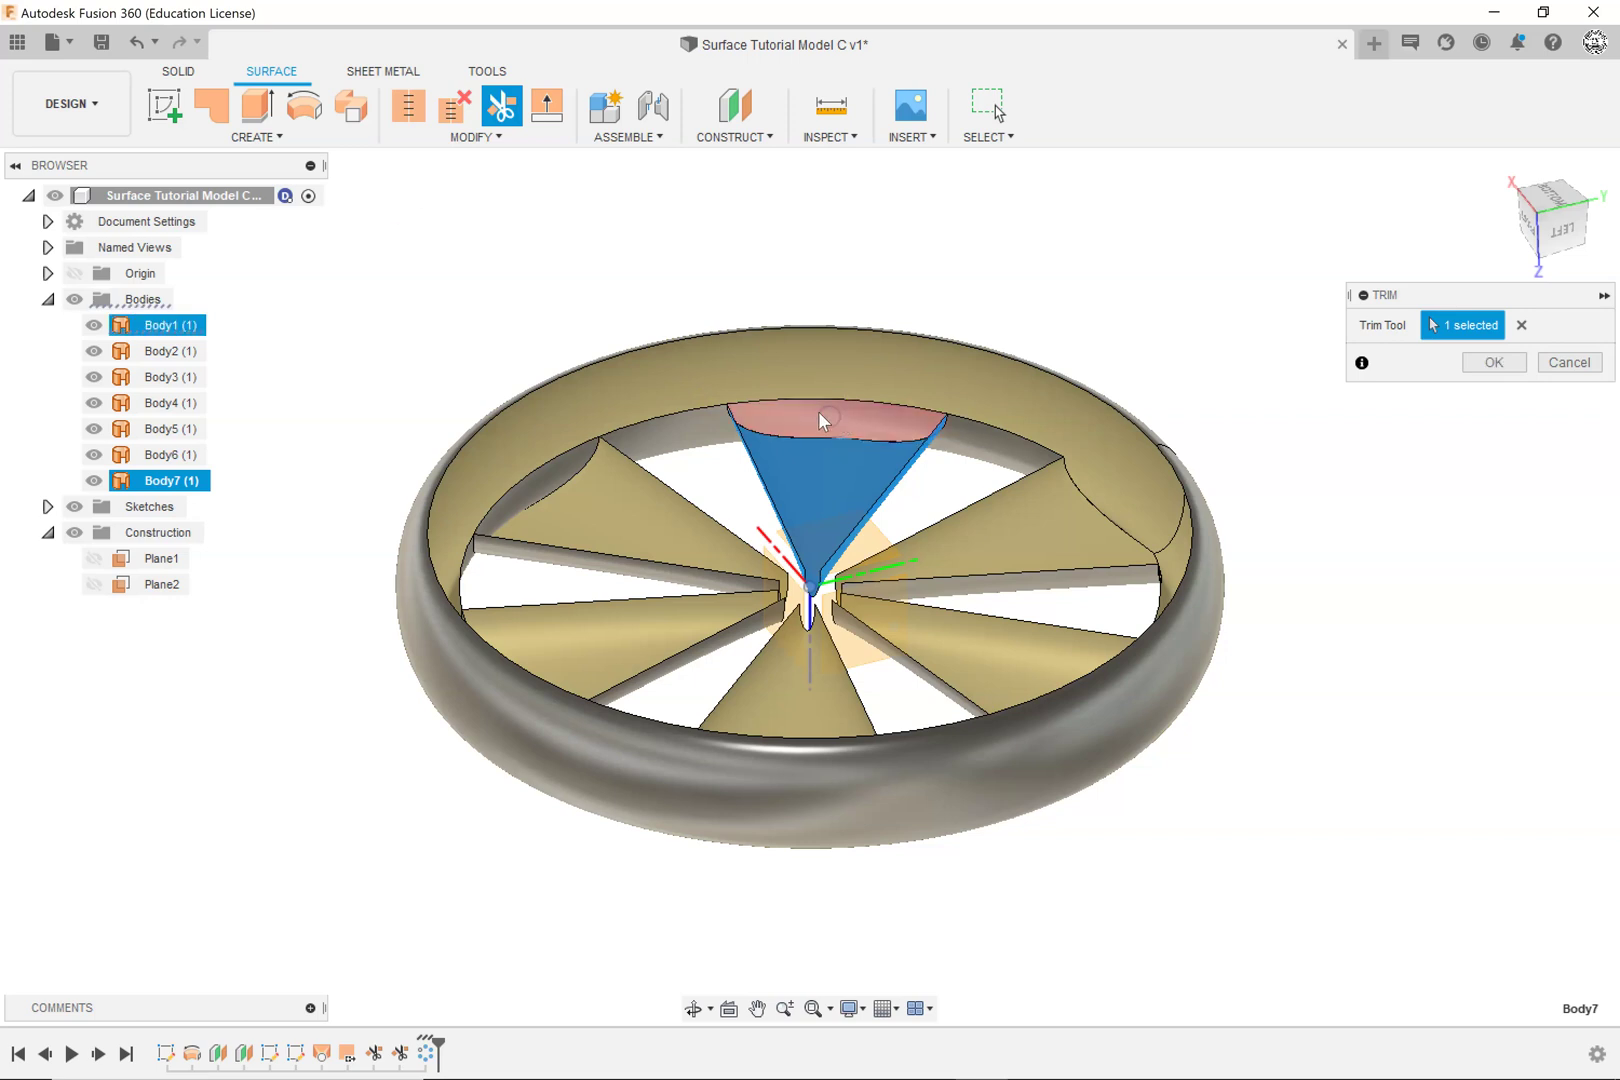
left_click(1490, 362)
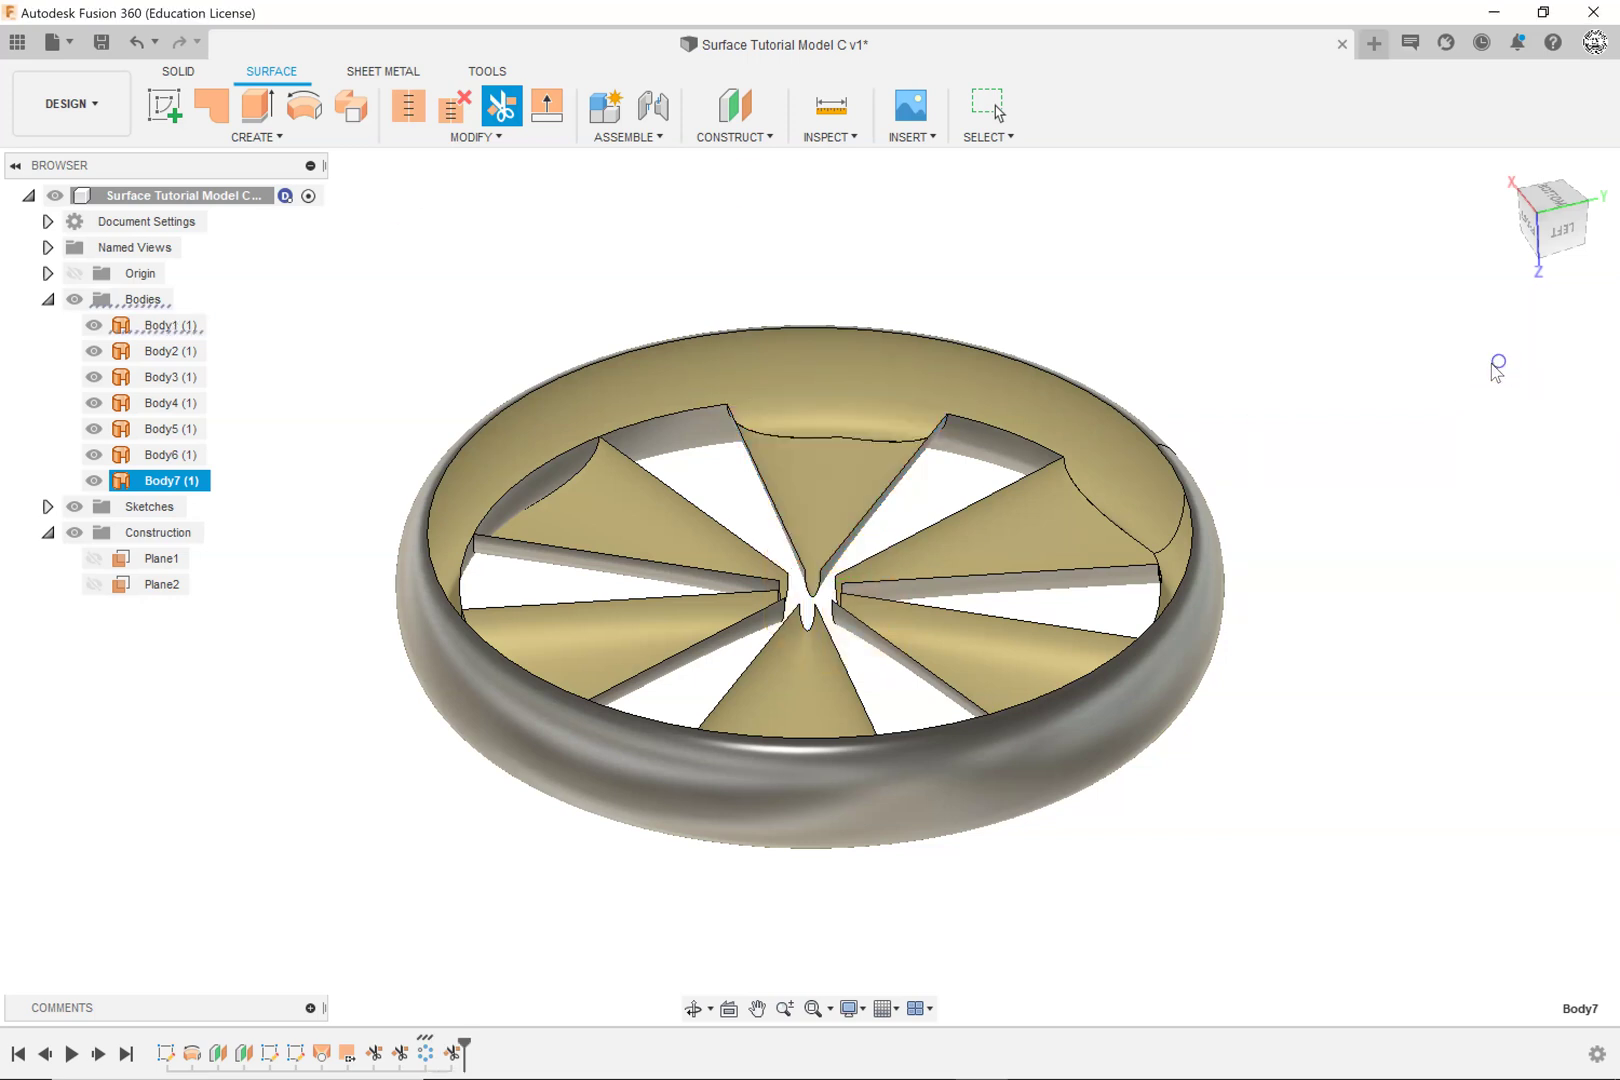
Step: Trim off the rim section overlapping the patterned spoke Body6, using Body6 as the trim tool
left_click(1583, 210)
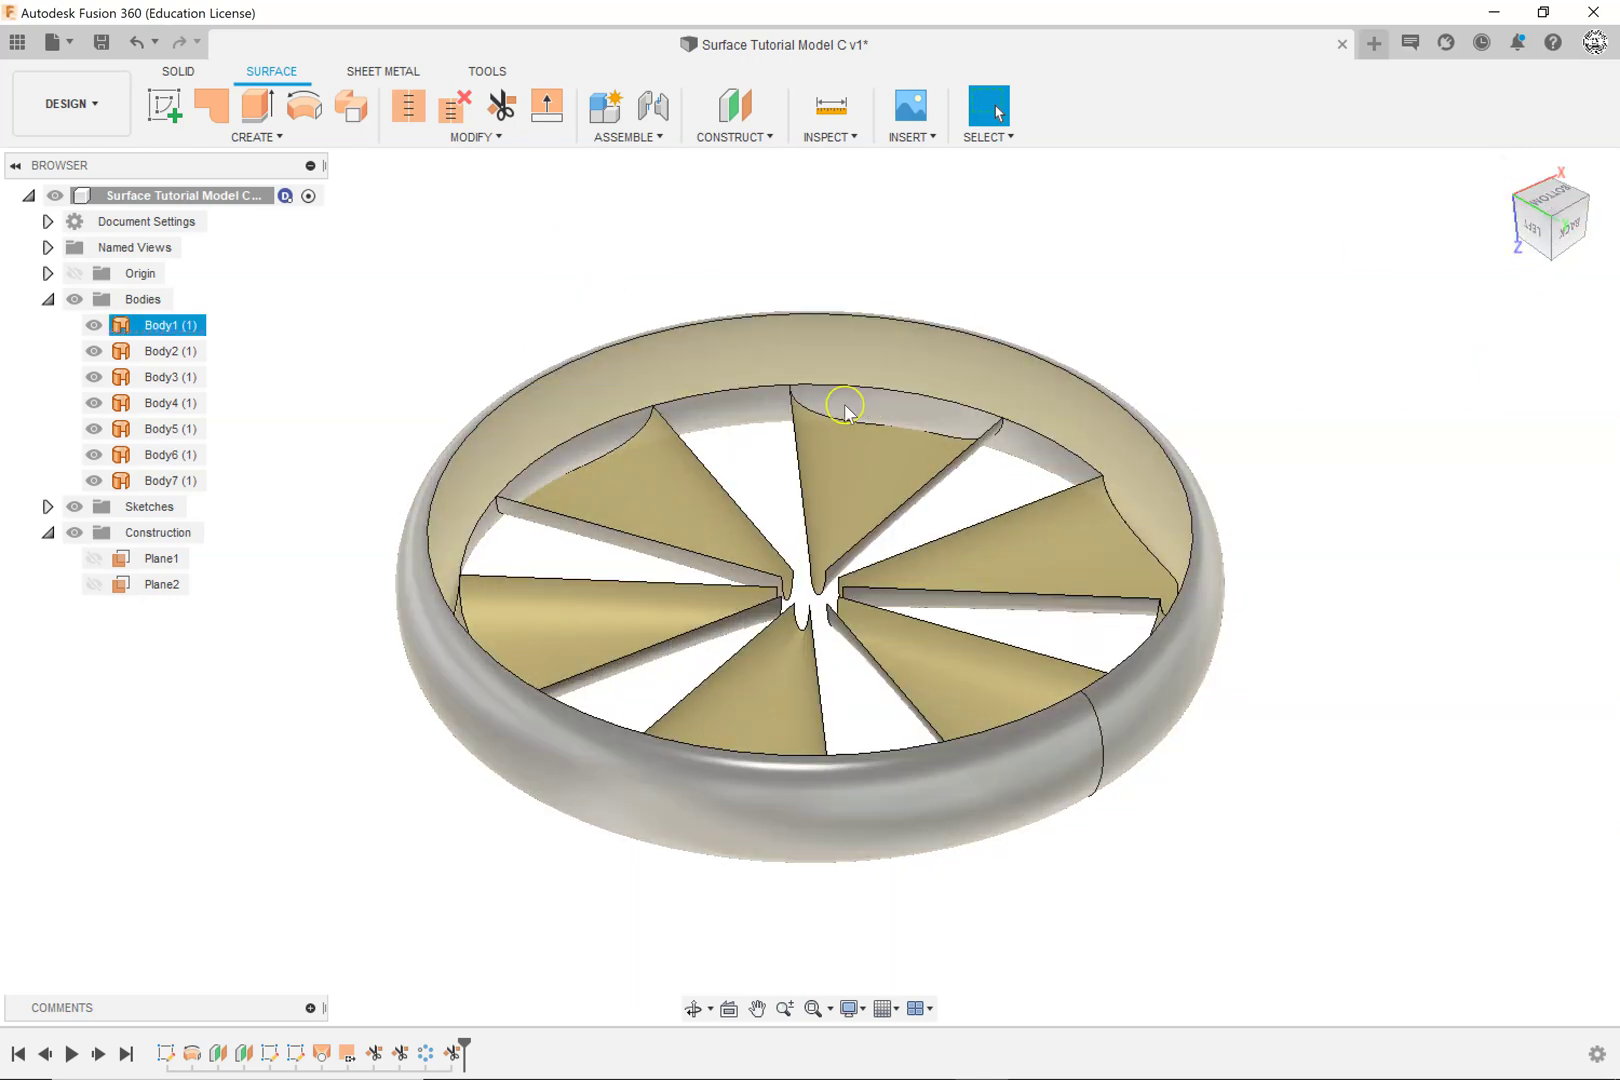
left_click(864, 307)
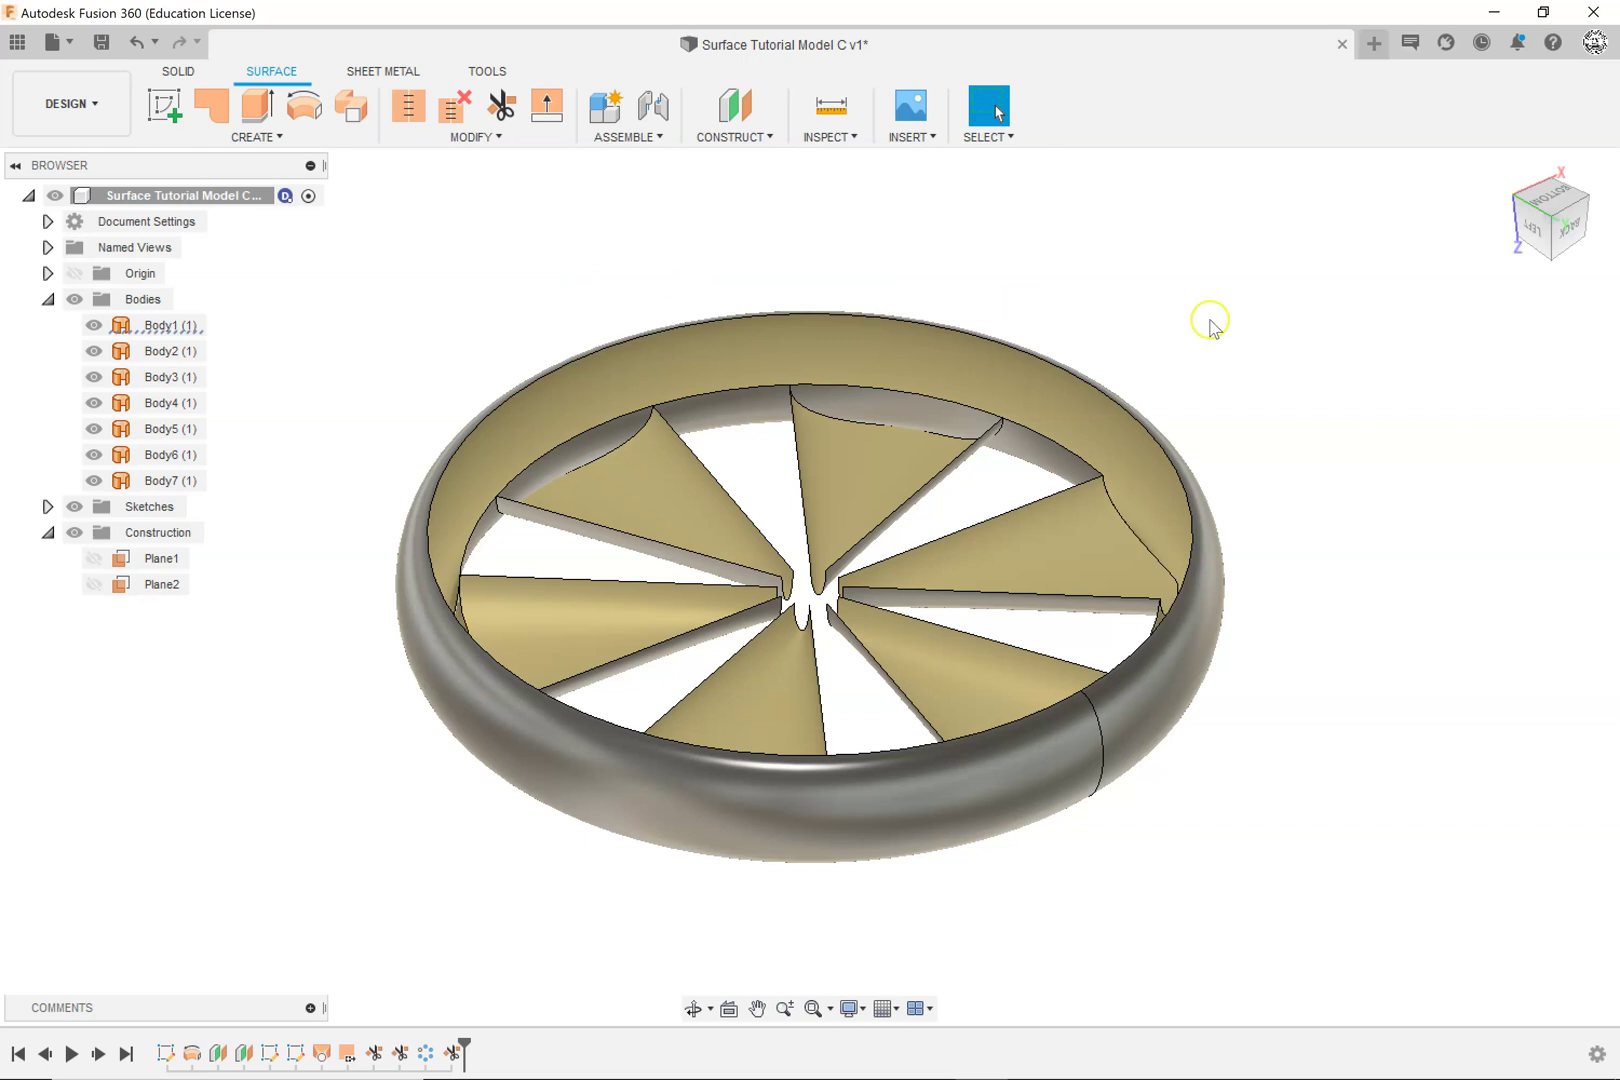
right_click(1336, 342)
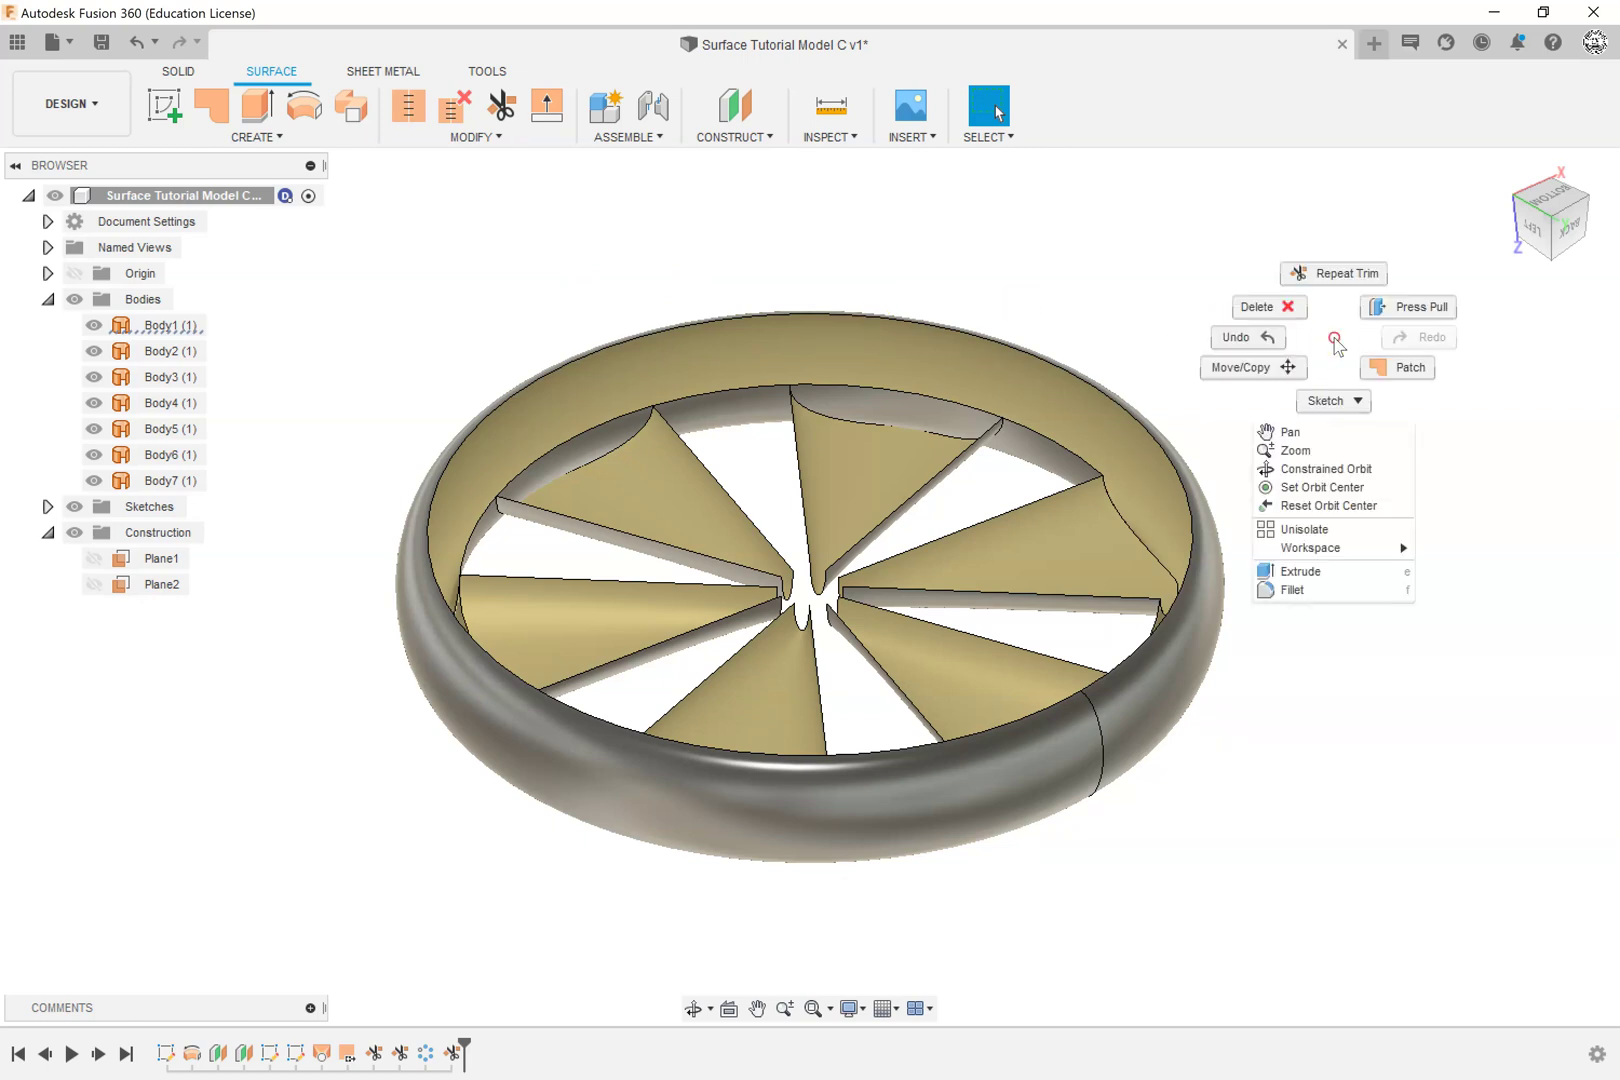
left_click(1336, 281)
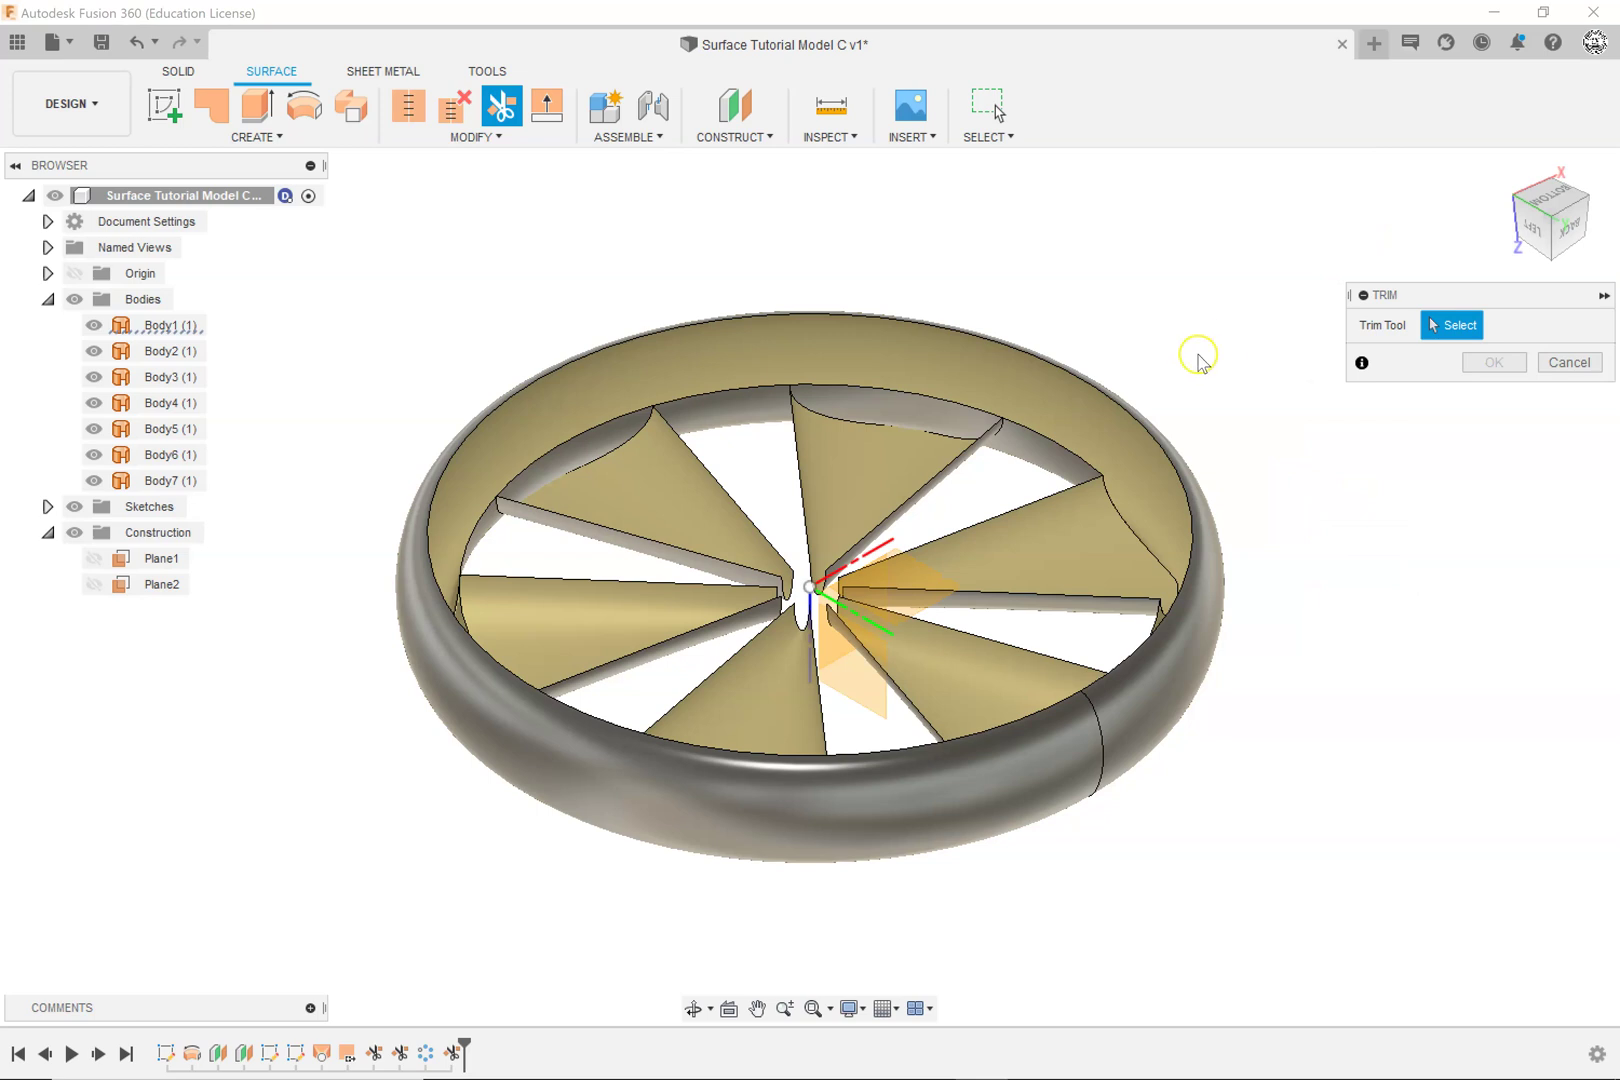
left_click(830, 482)
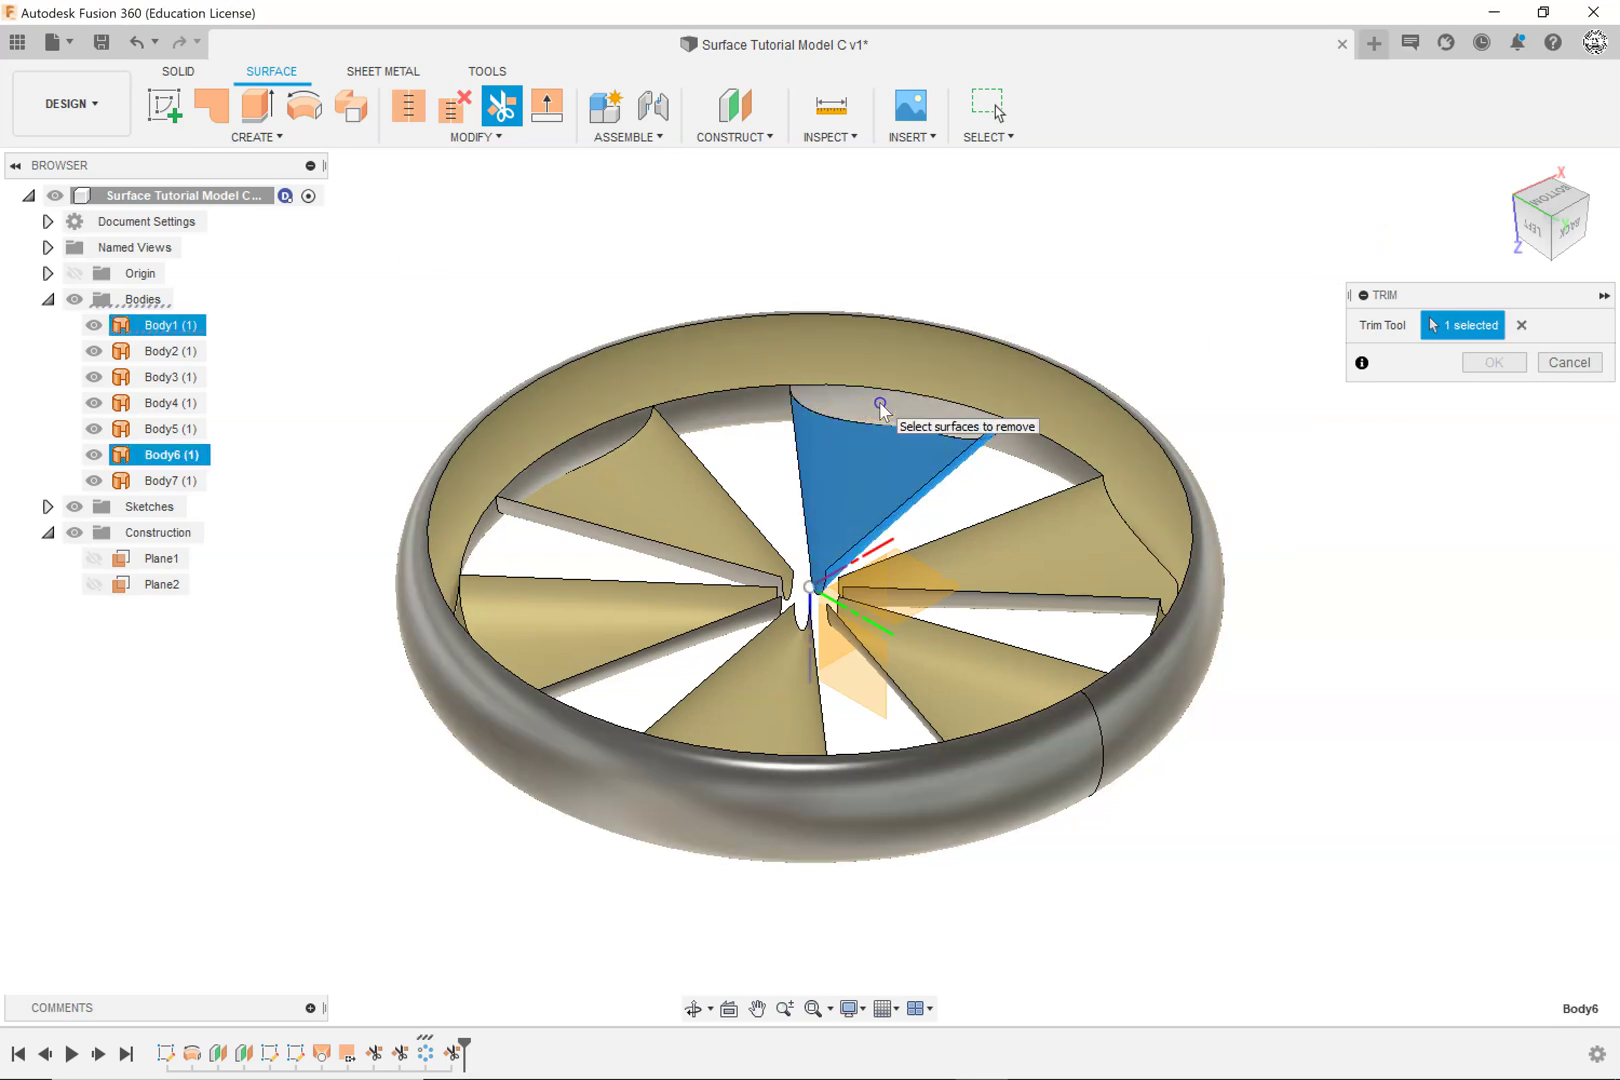
left_click(880, 405)
left_click(1490, 362)
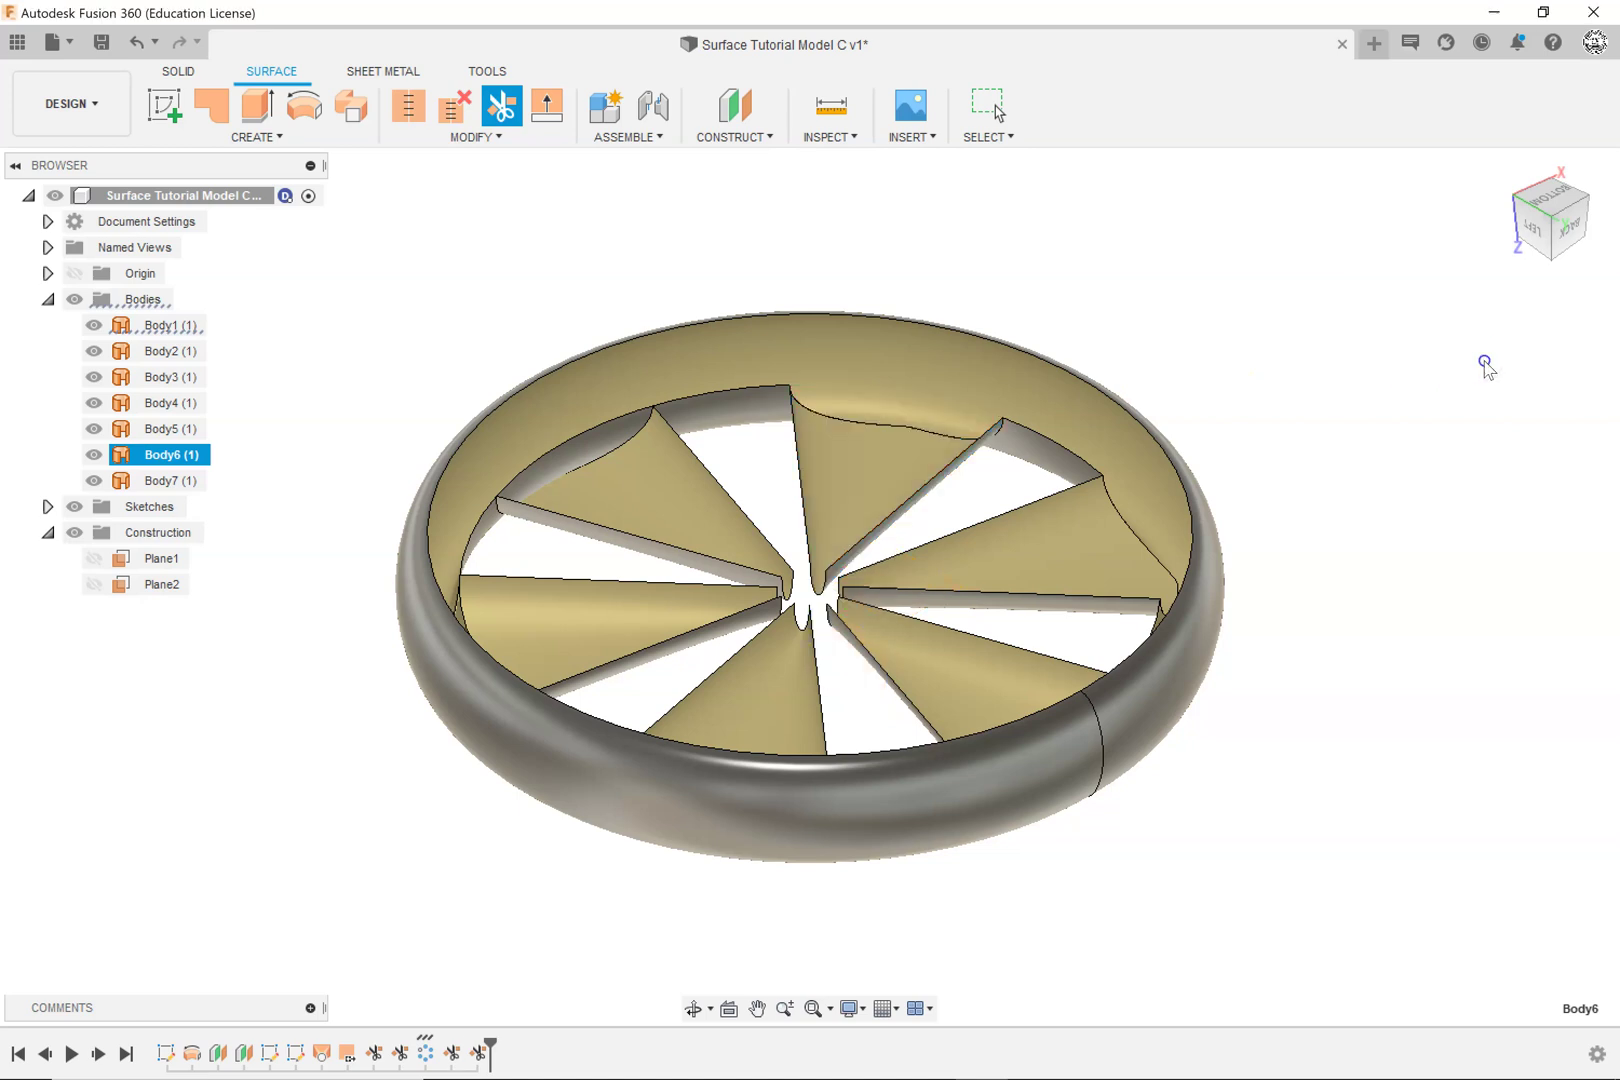
Step: Remove the rim surface enclosed by the patterned spoke Body5 with a trim that uses Body5 as the tool
left_click(1587, 202)
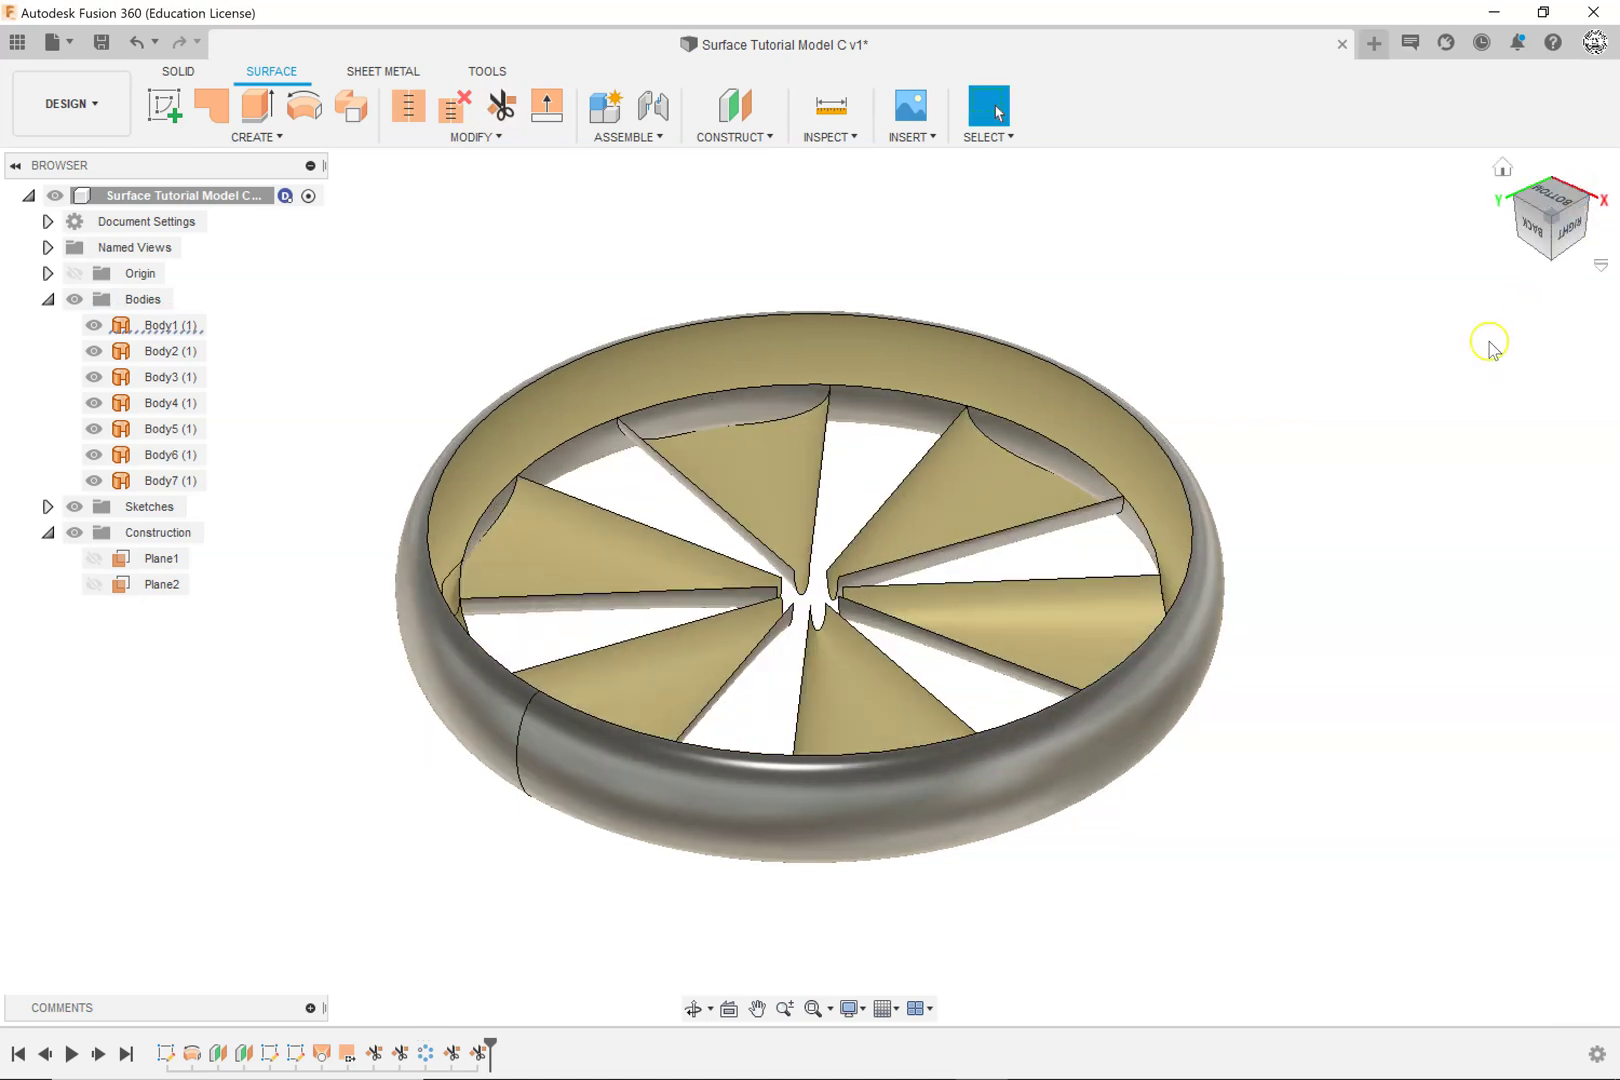
key("Return")
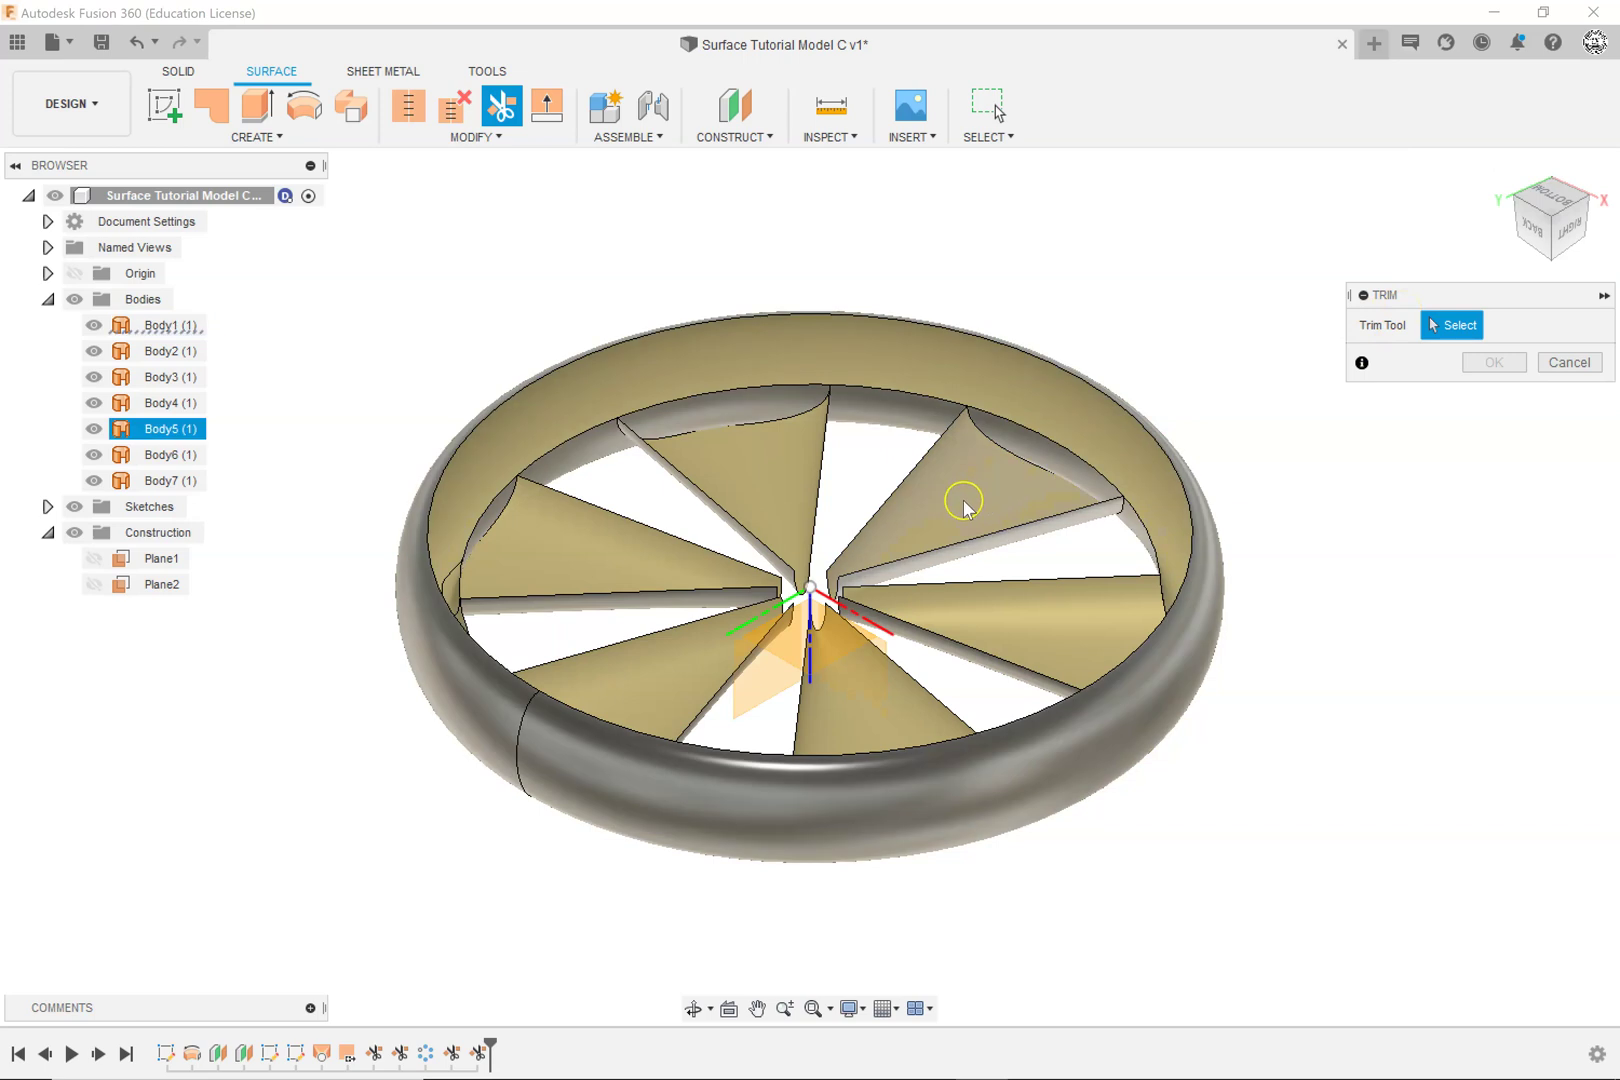
left_click(990, 480)
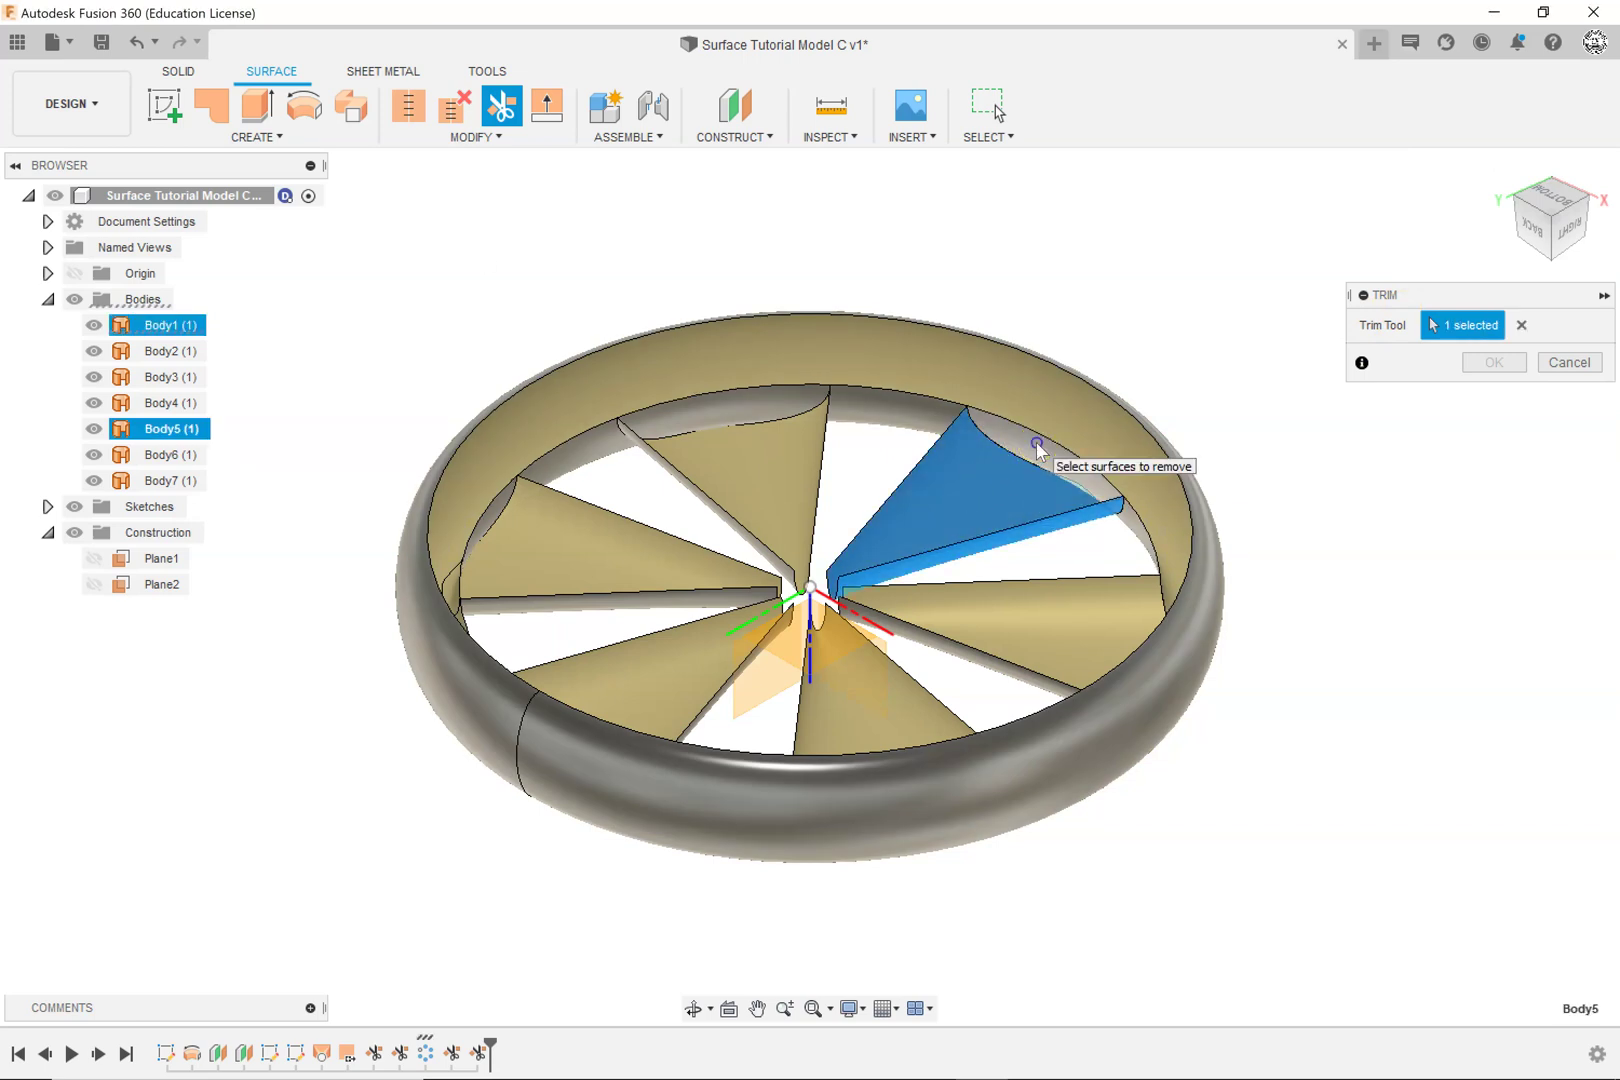
left_click(1037, 450)
left_click(1486, 366)
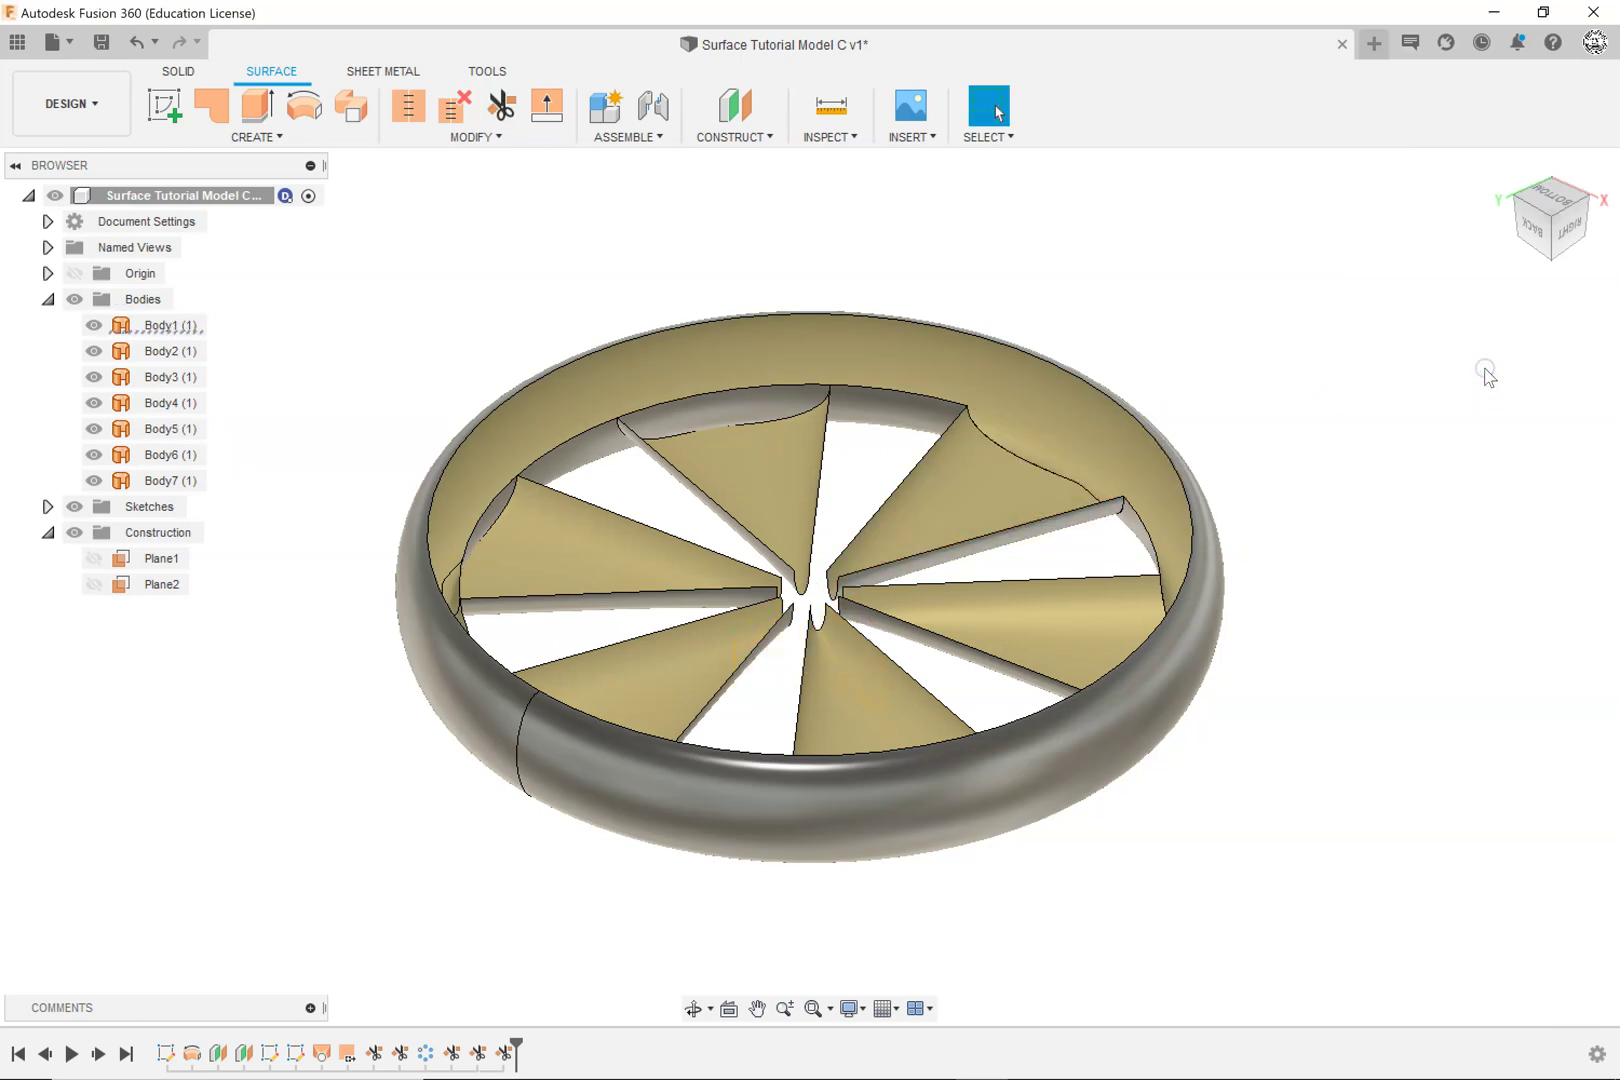
Step: Trim the enclosed rim section at the patterned spoke Body4, using Body4 as the trim tool
right_click(1285, 362)
left_click(1282, 268)
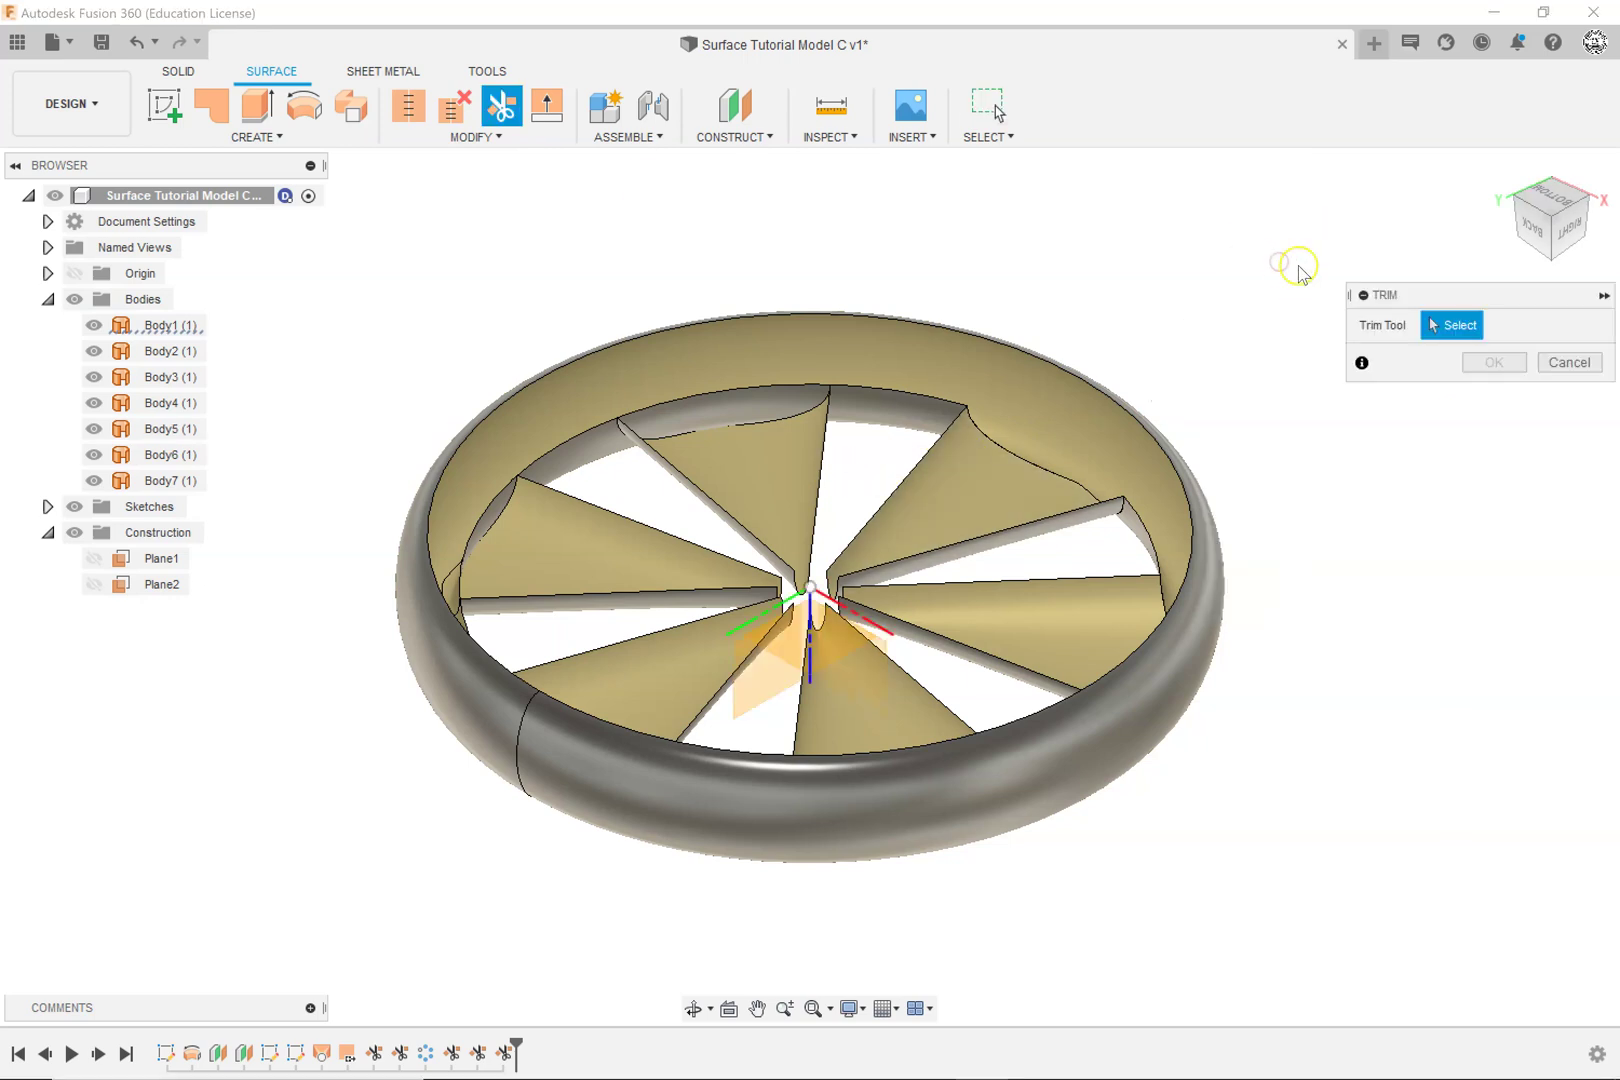
left_click(742, 476)
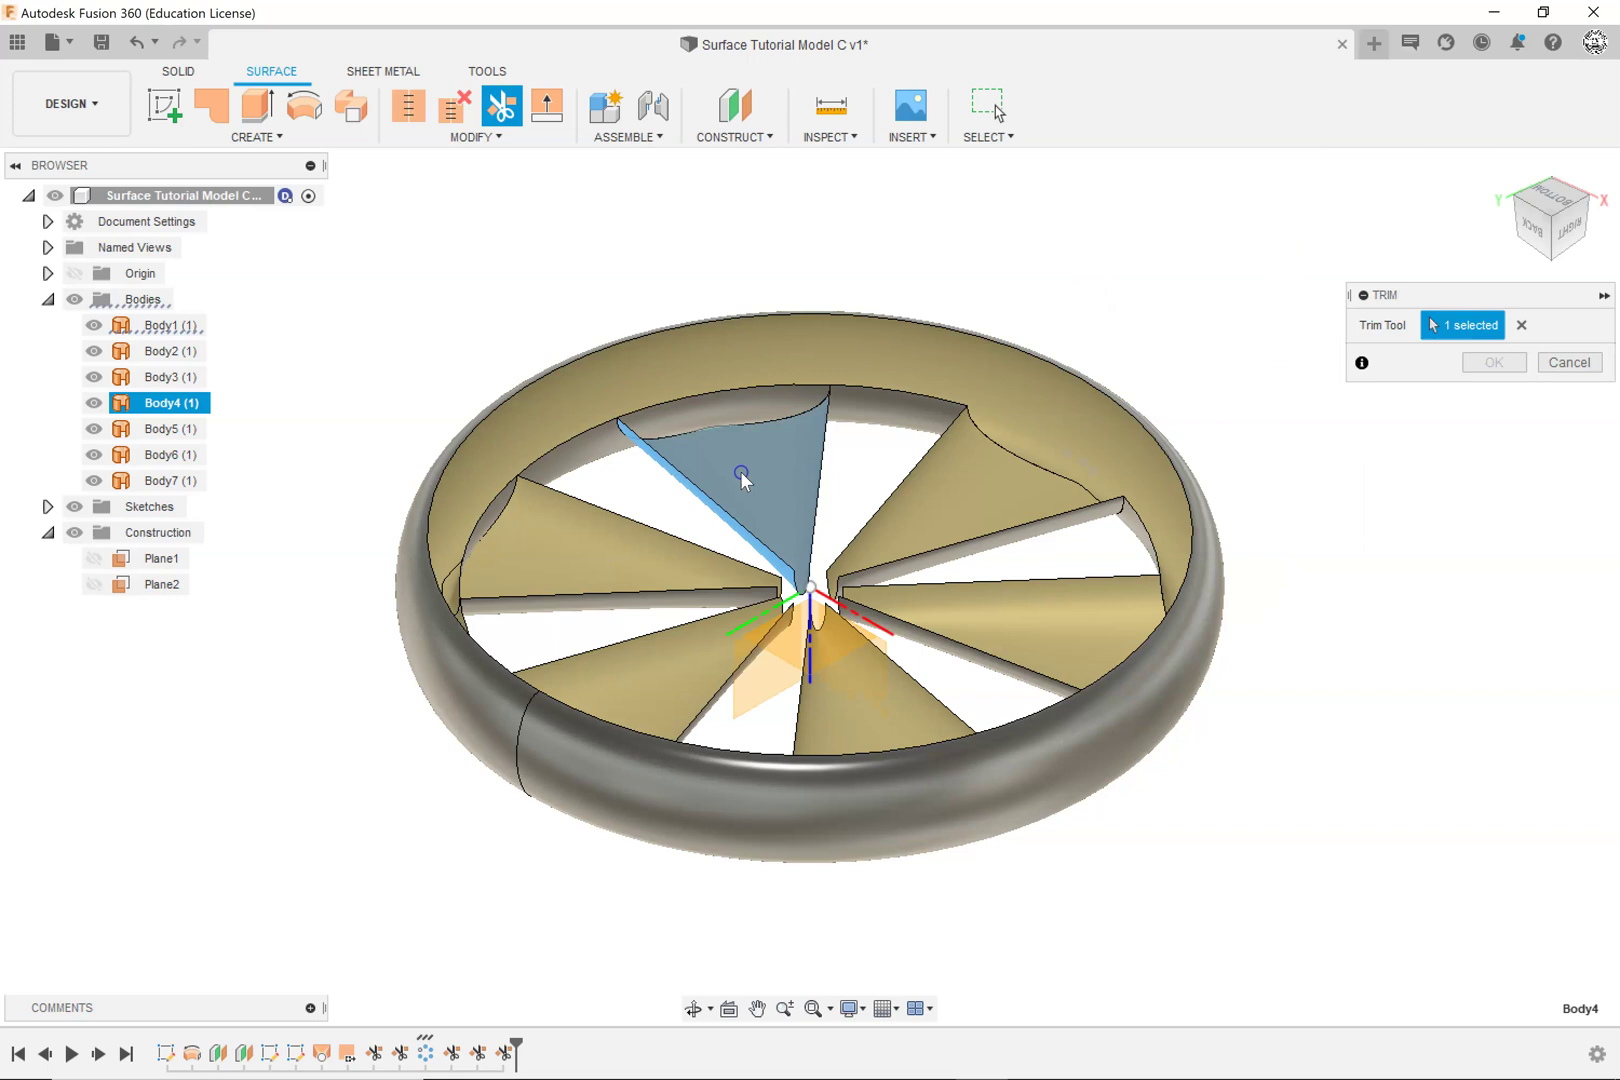
left_click(733, 411)
left_click(1494, 362)
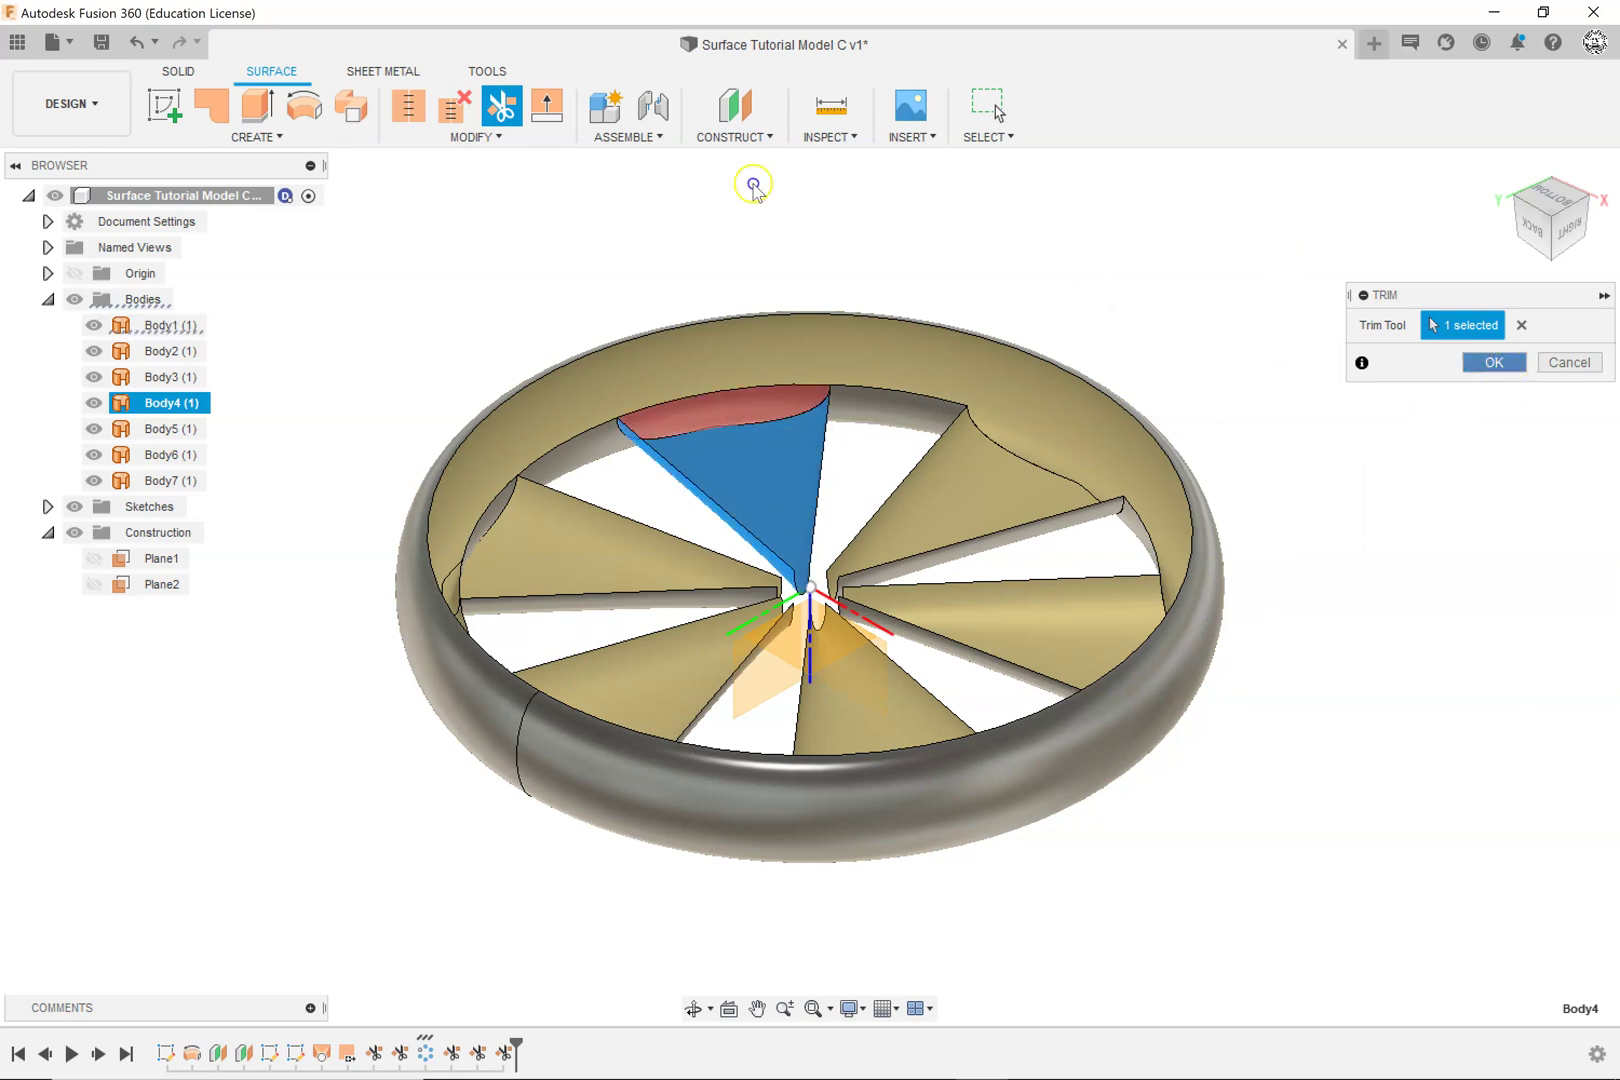
Step: Trim away the last enclosed rim section at the patterned spoke Body3, using Body3 as the trim tool
left_click(1590, 205)
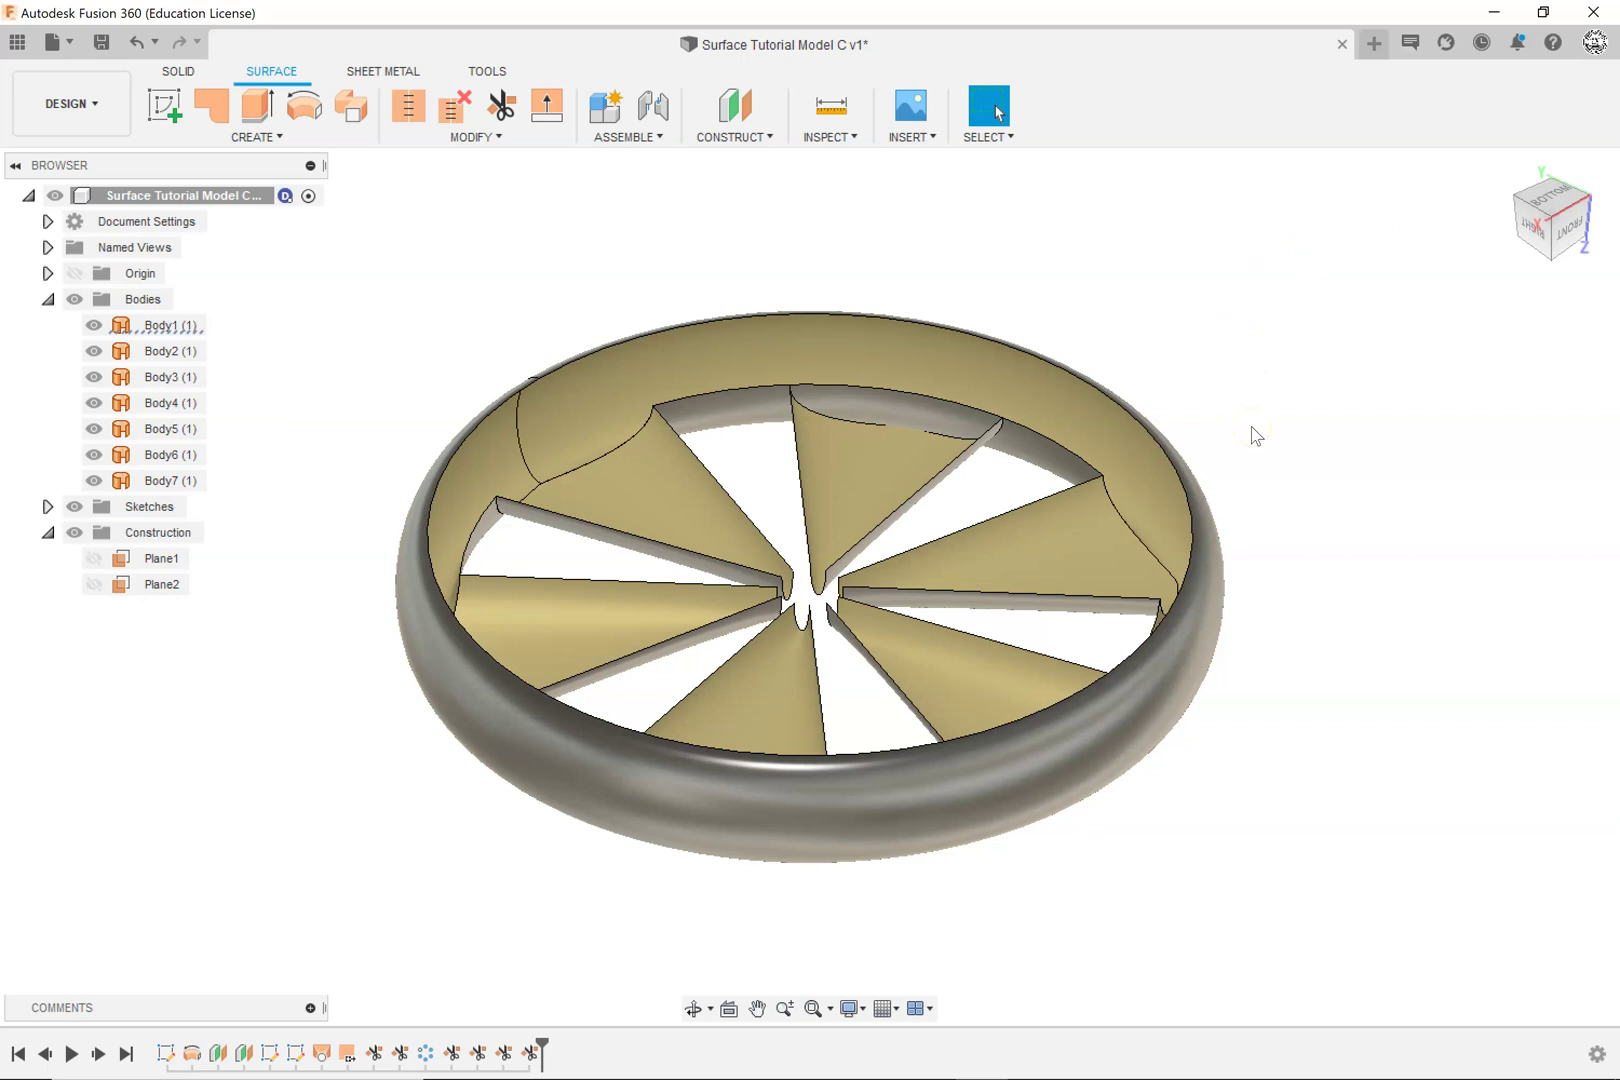
left_click(503, 108)
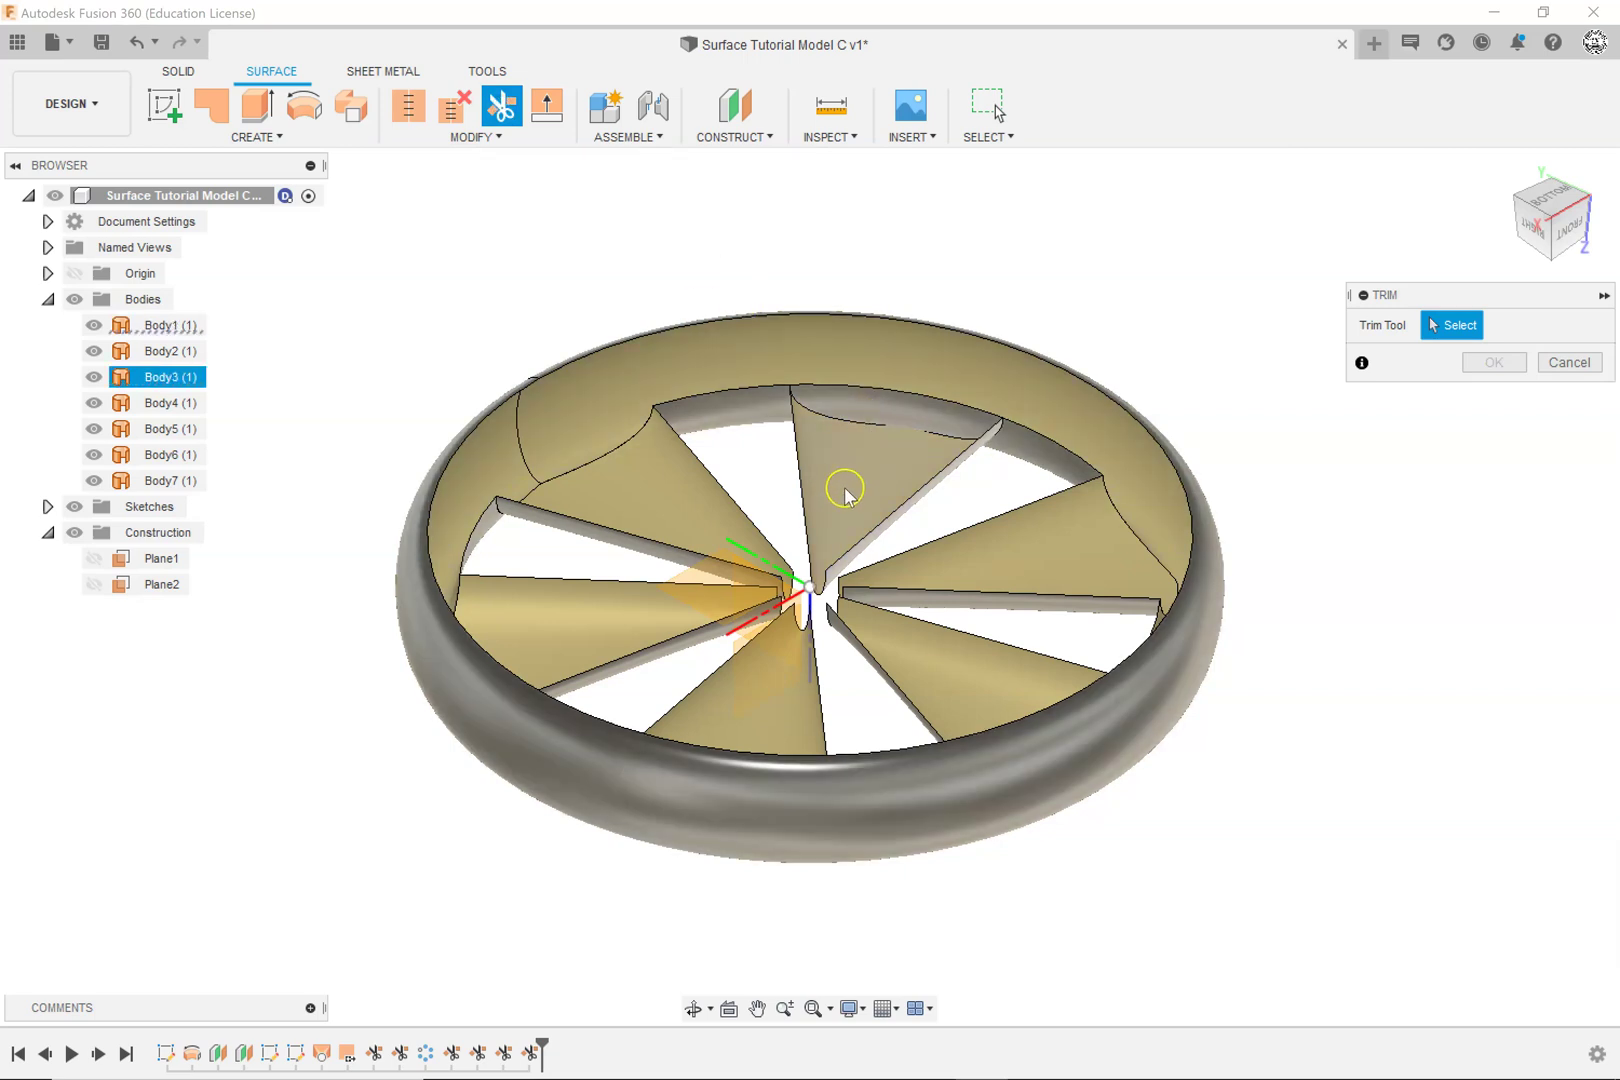
left_click(844, 489)
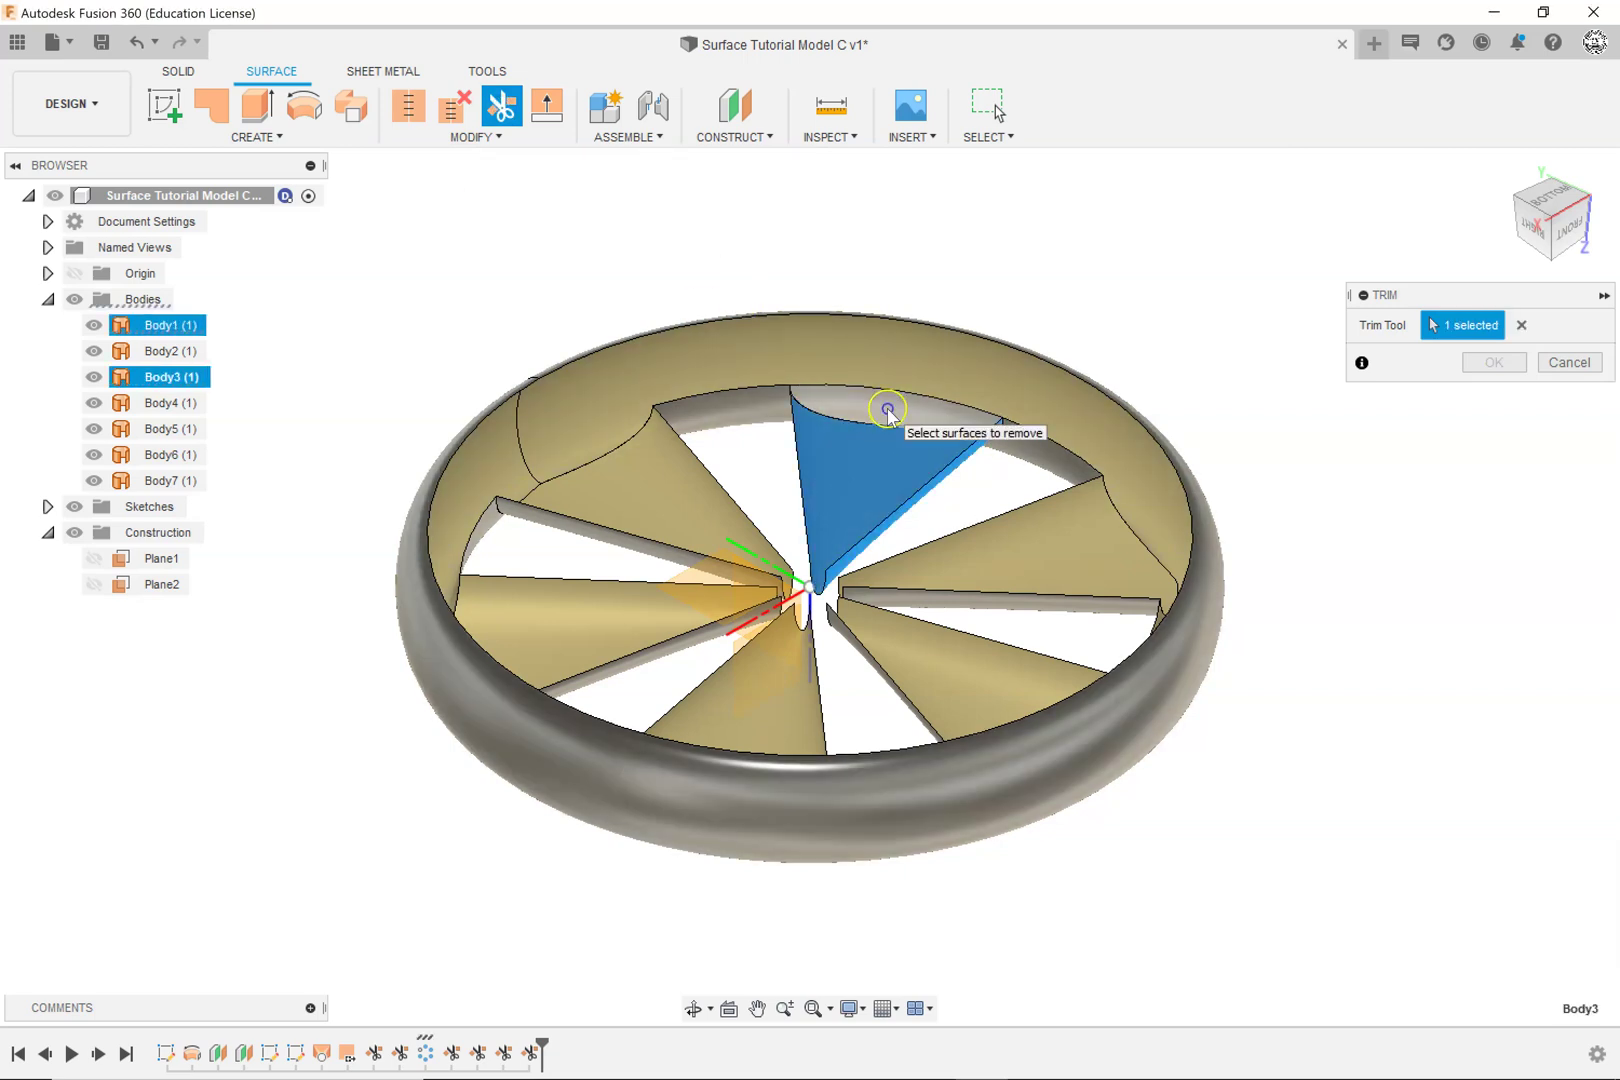
left_click(888, 410)
left_click(1478, 364)
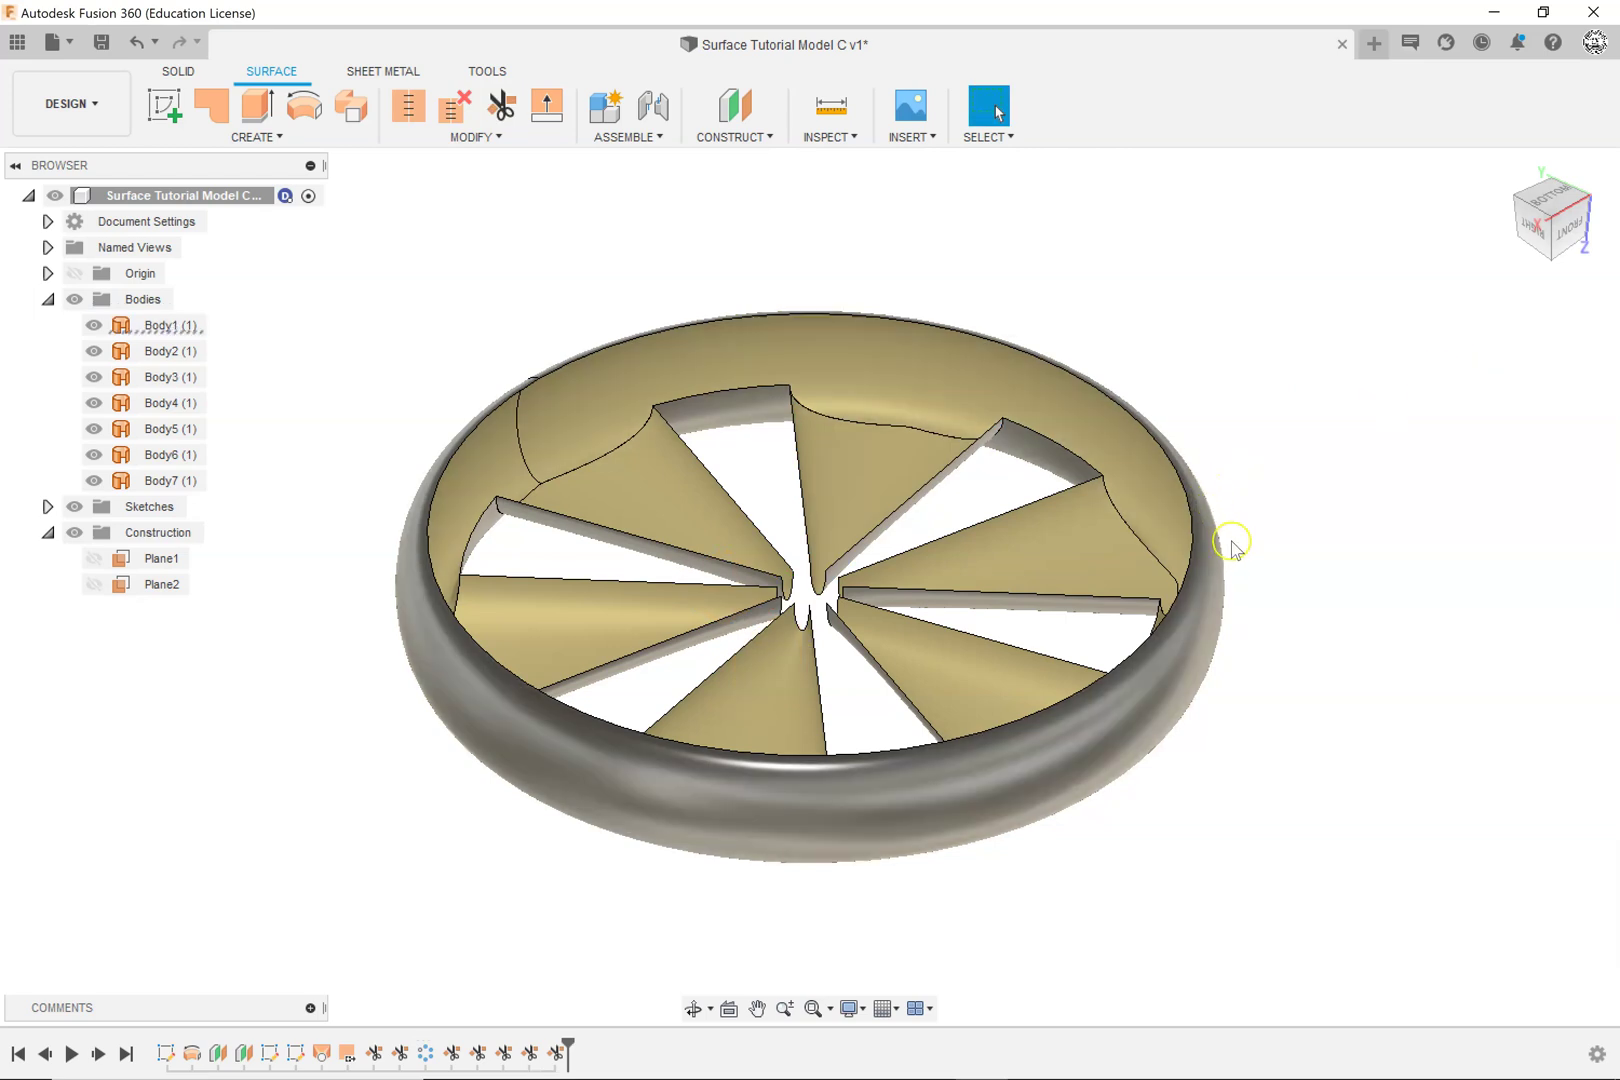
middle_click_drag(1245, 540, 1060, 548, "shift")
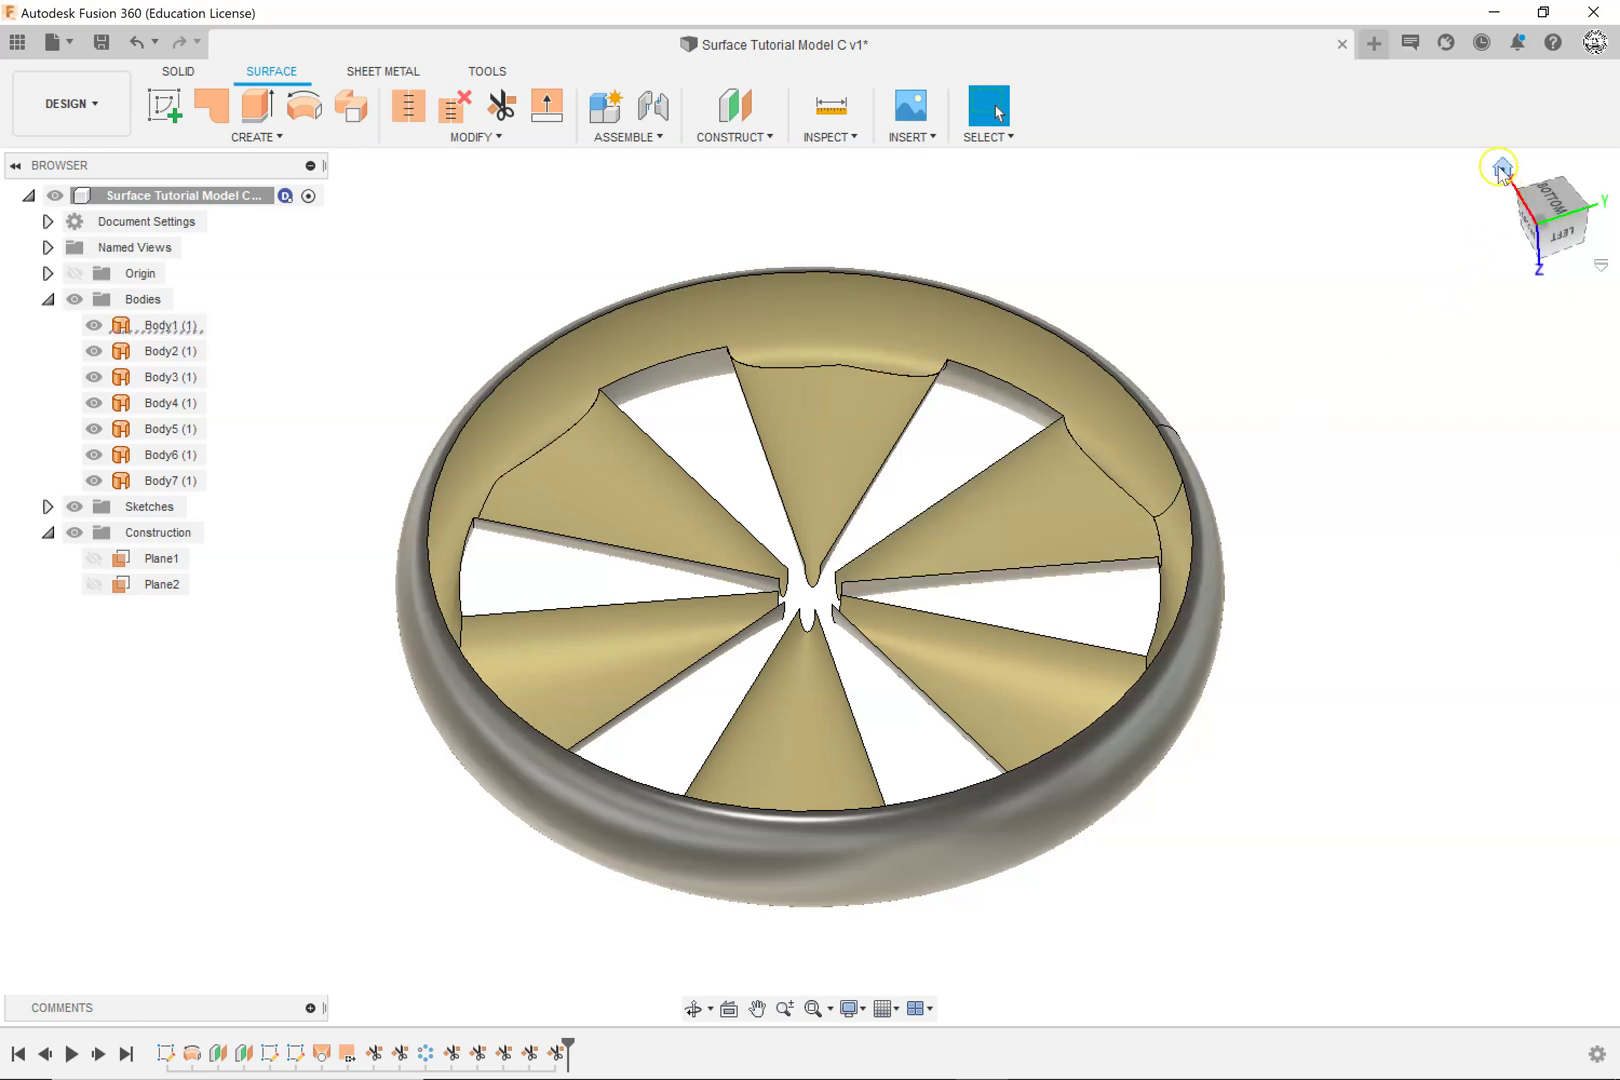
left_click(1502, 167)
left_click(752, 520)
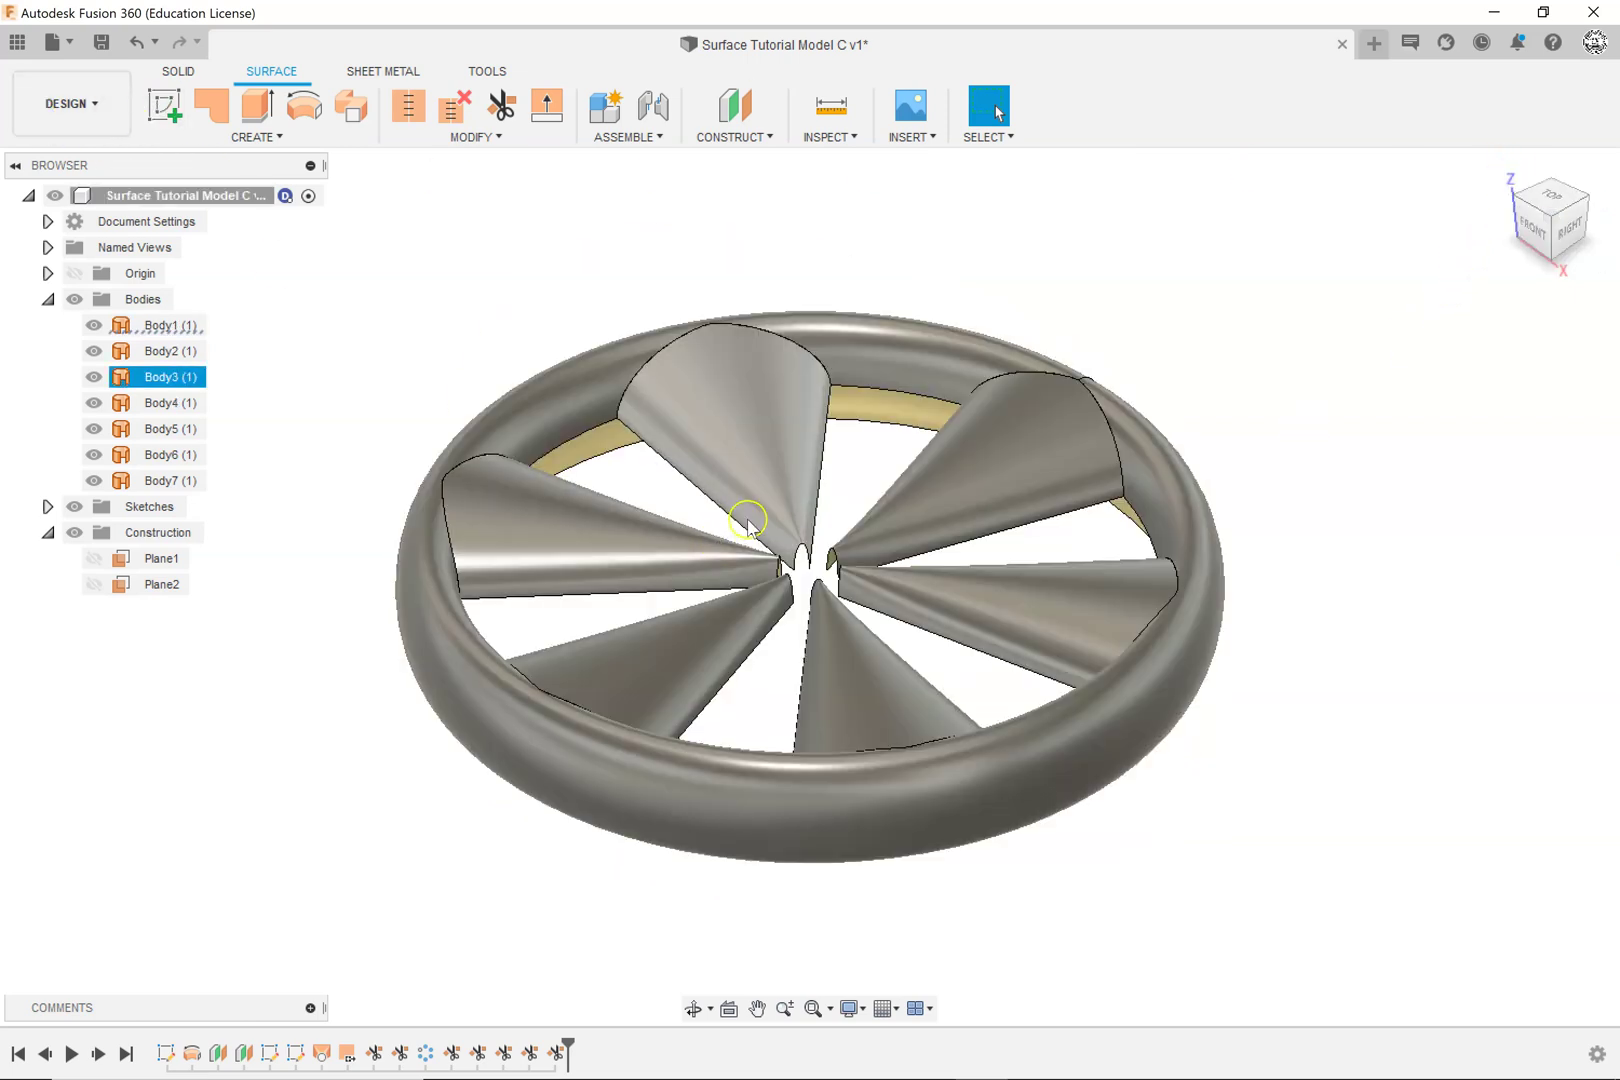
scroll(752, 522, "up", 3)
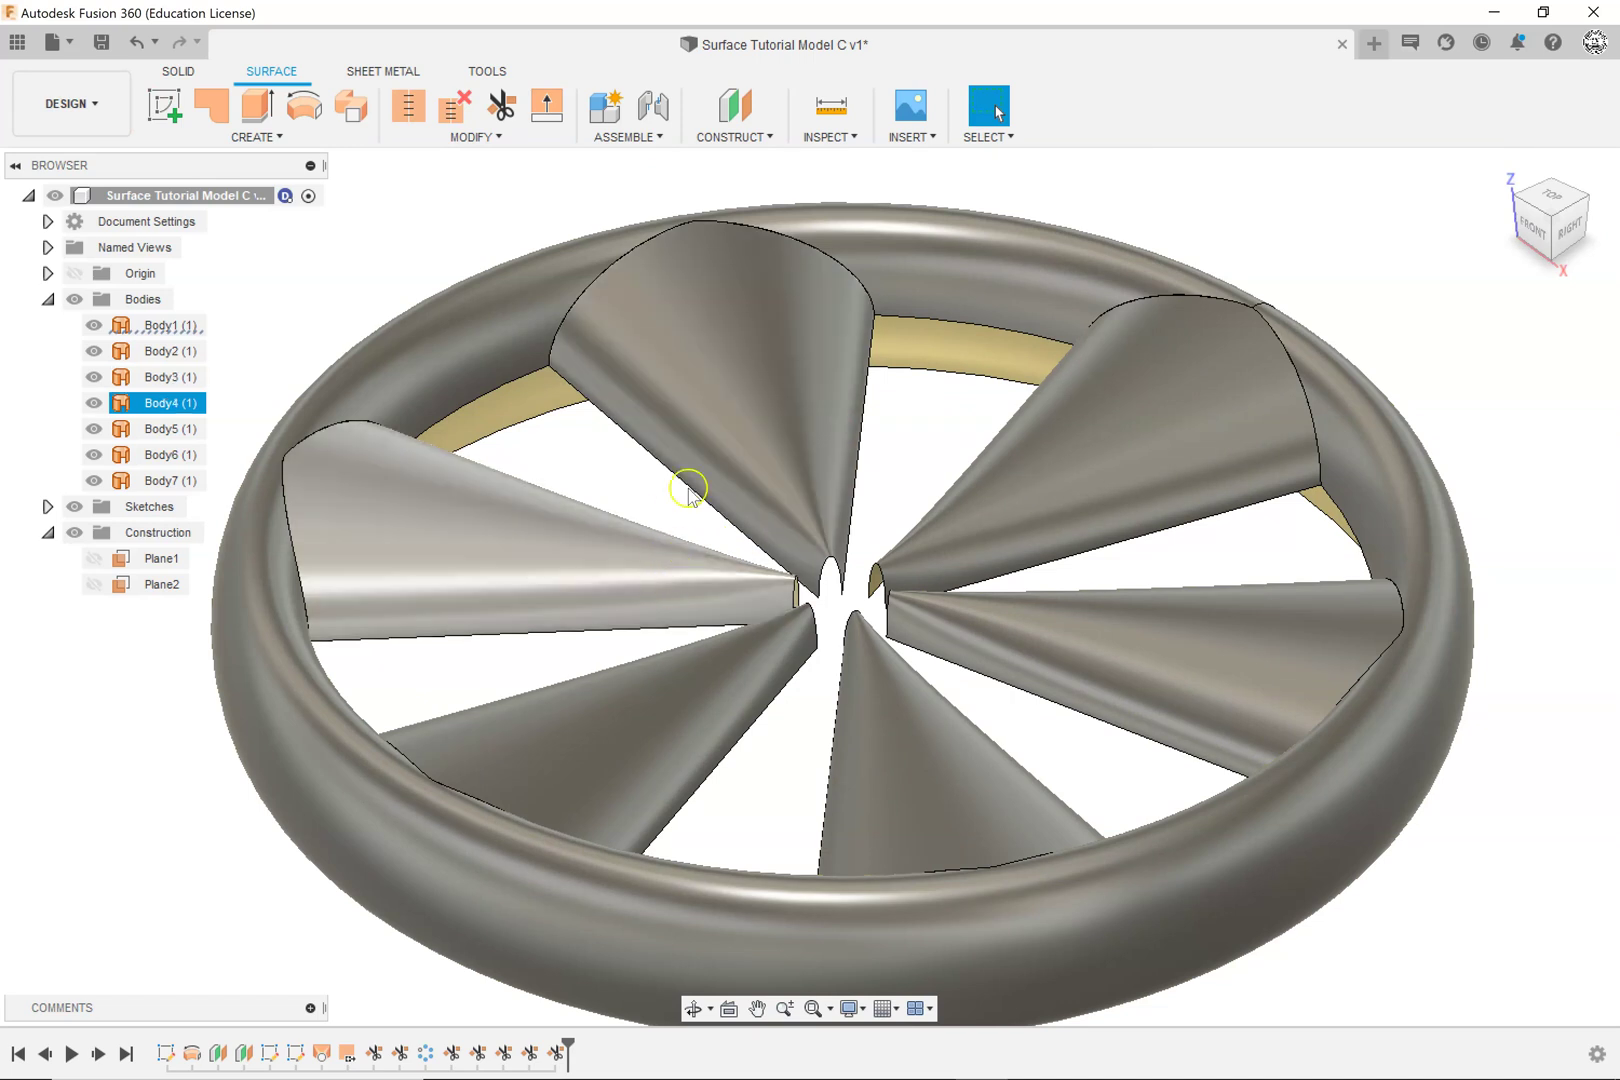
left_click(898, 437)
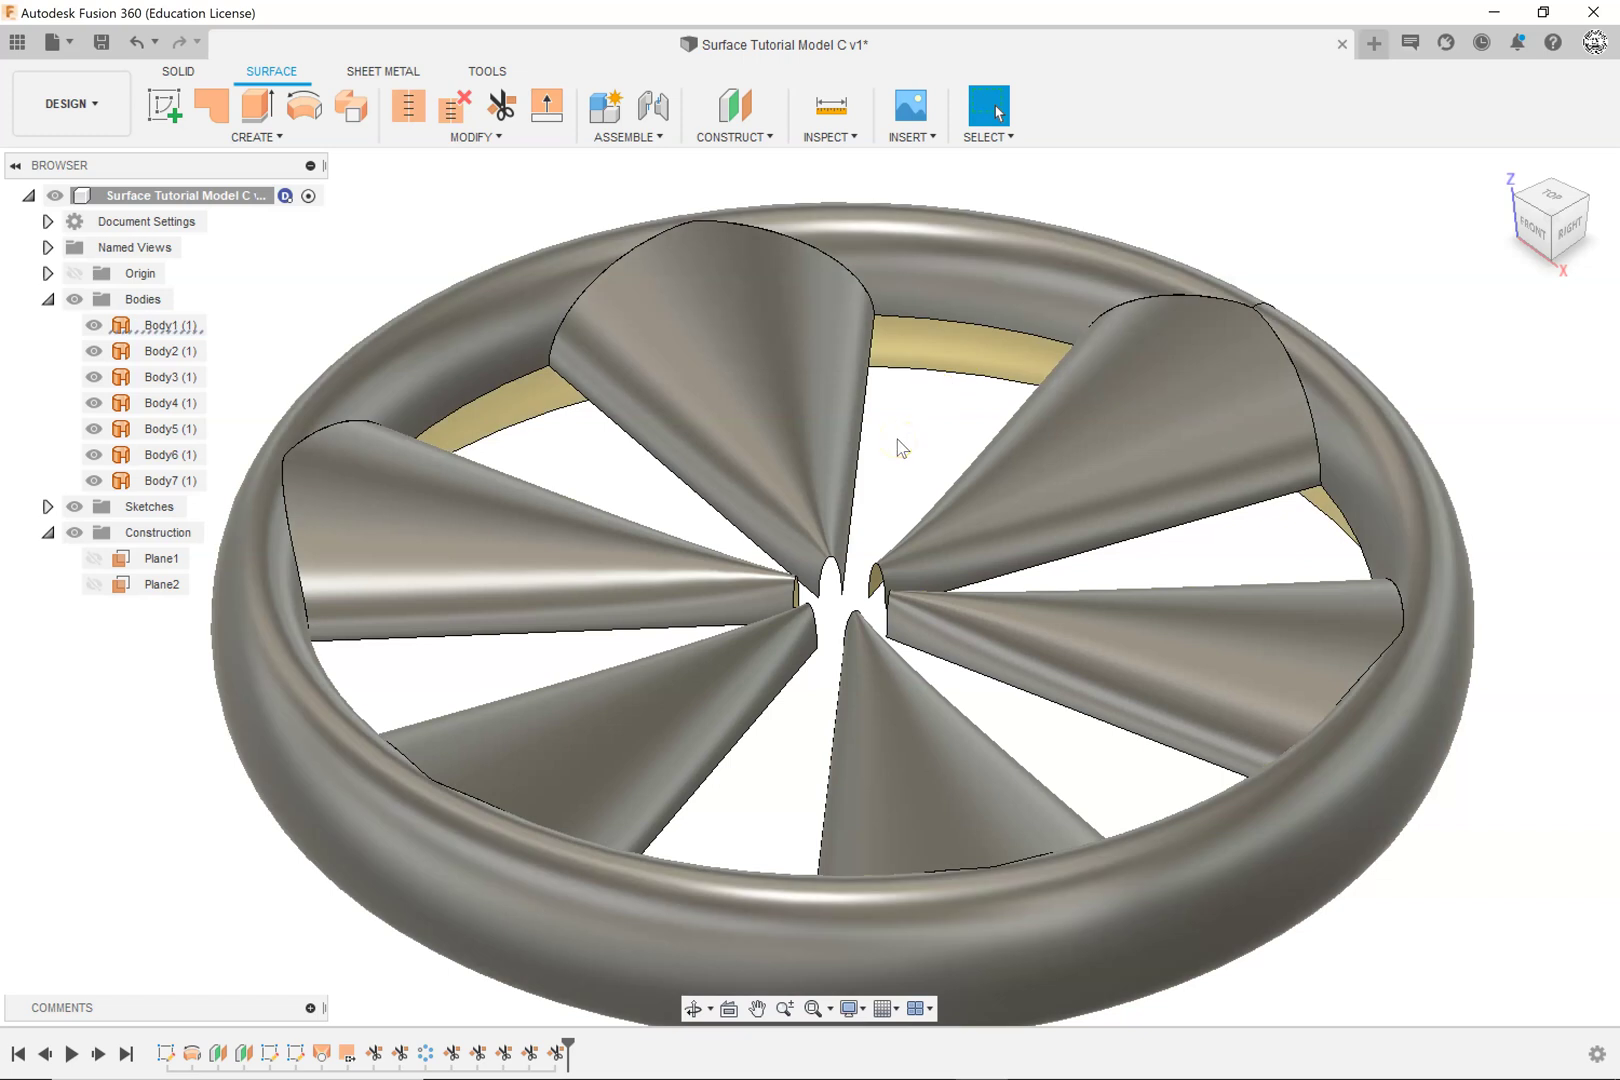
left_click(803, 405)
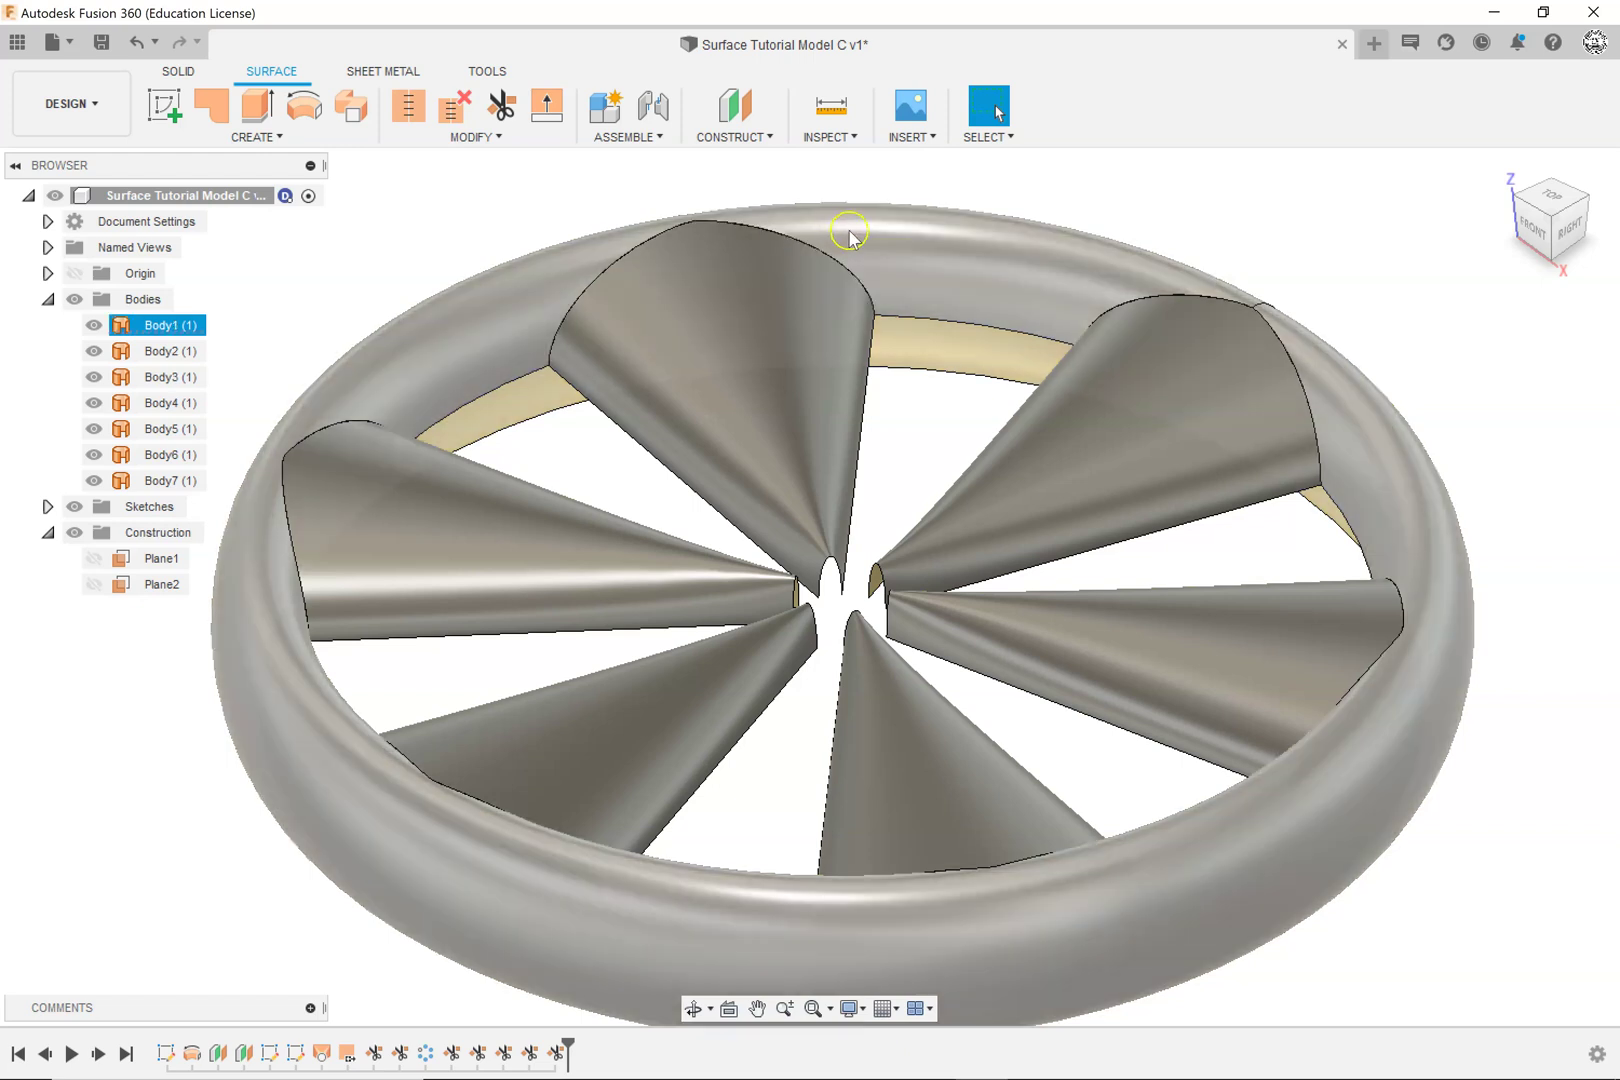
left_click(815, 255)
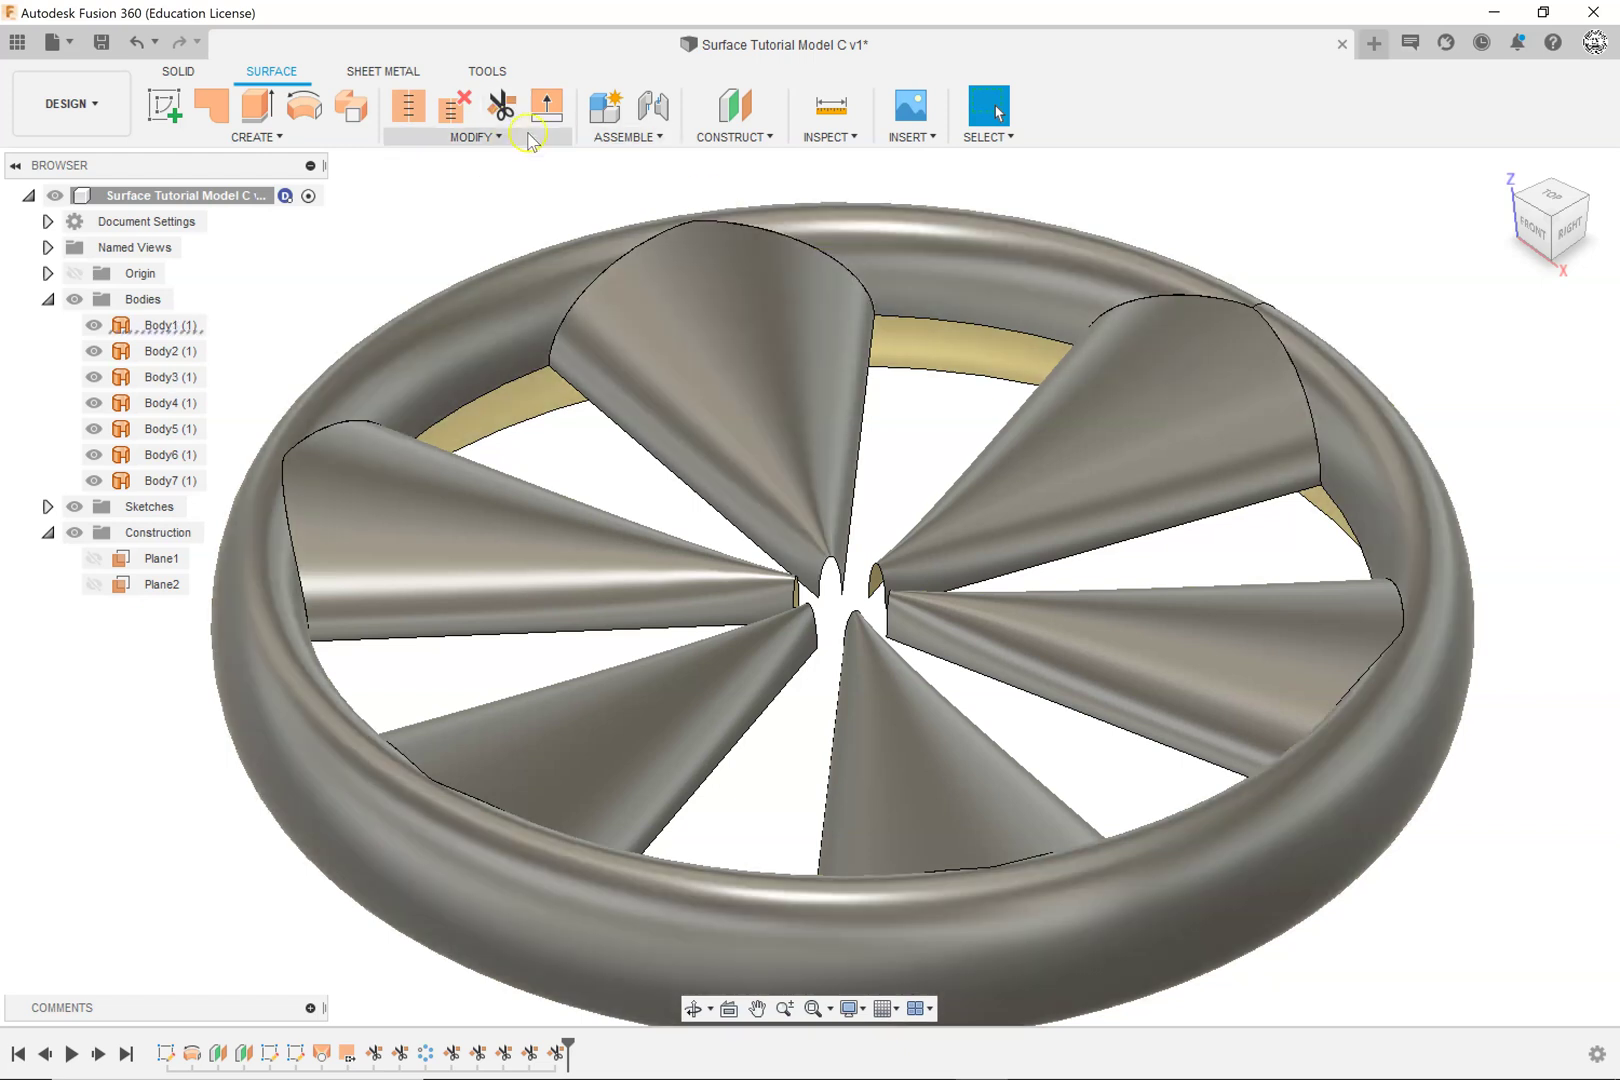
left_click(497, 137)
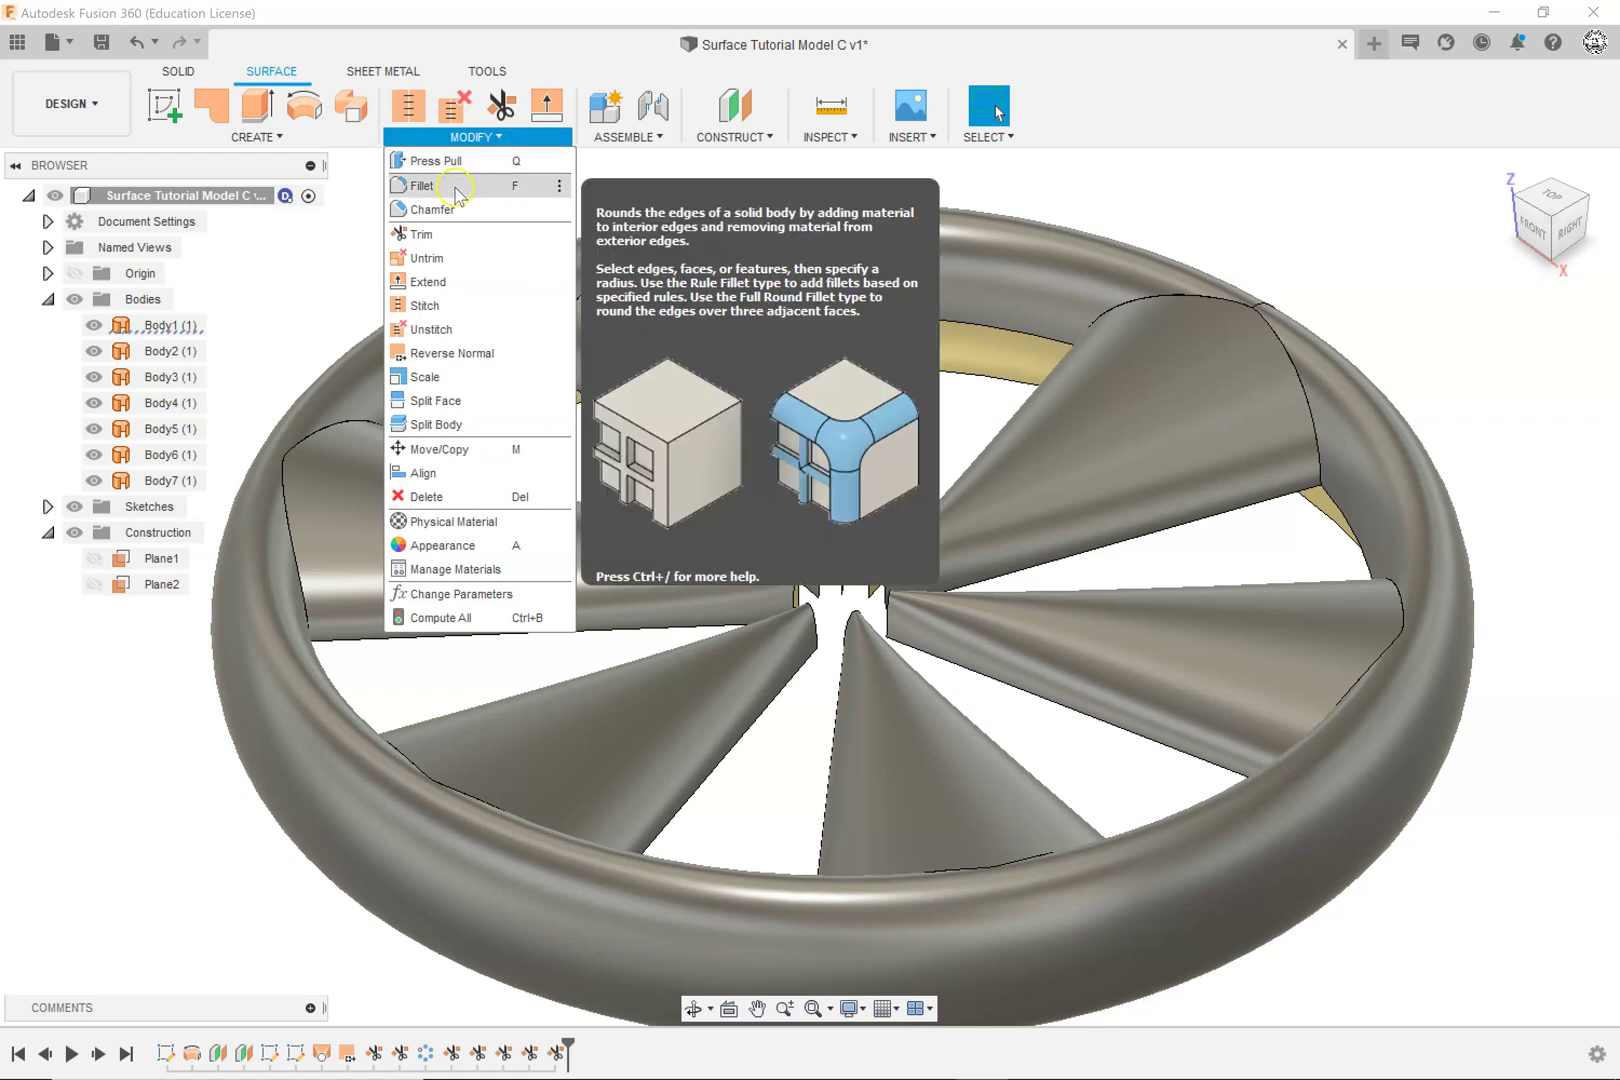
left_click(455, 188)
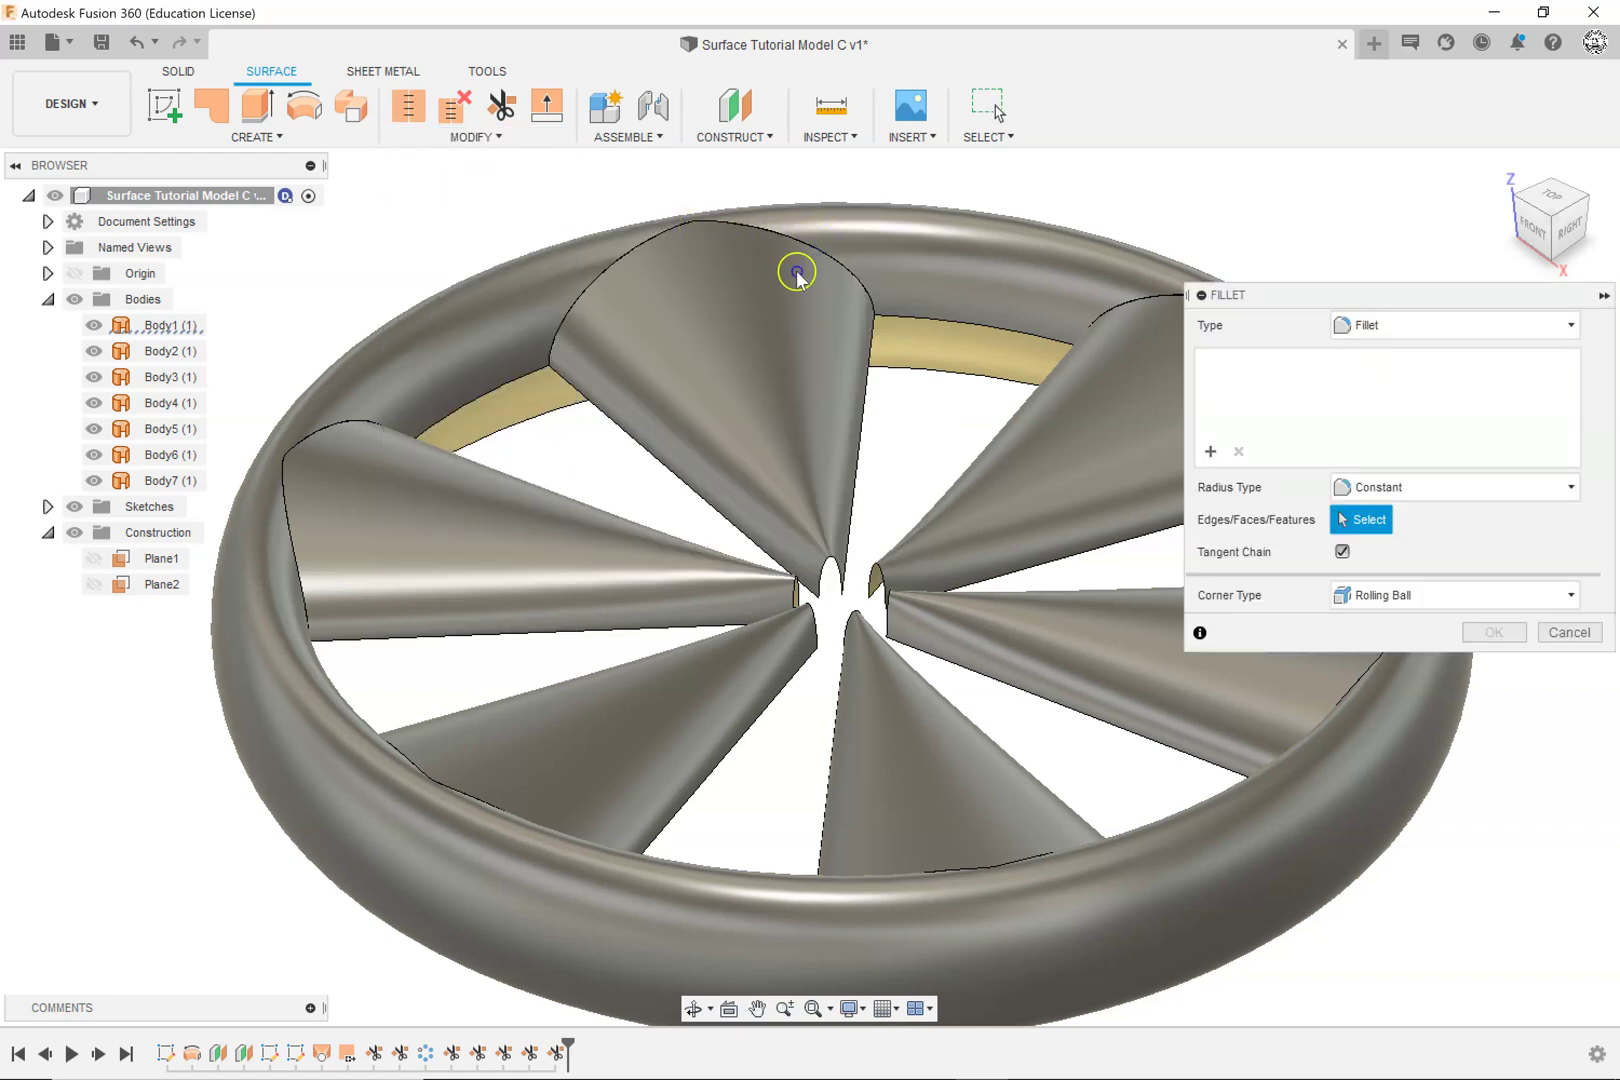
left_click(1562, 642)
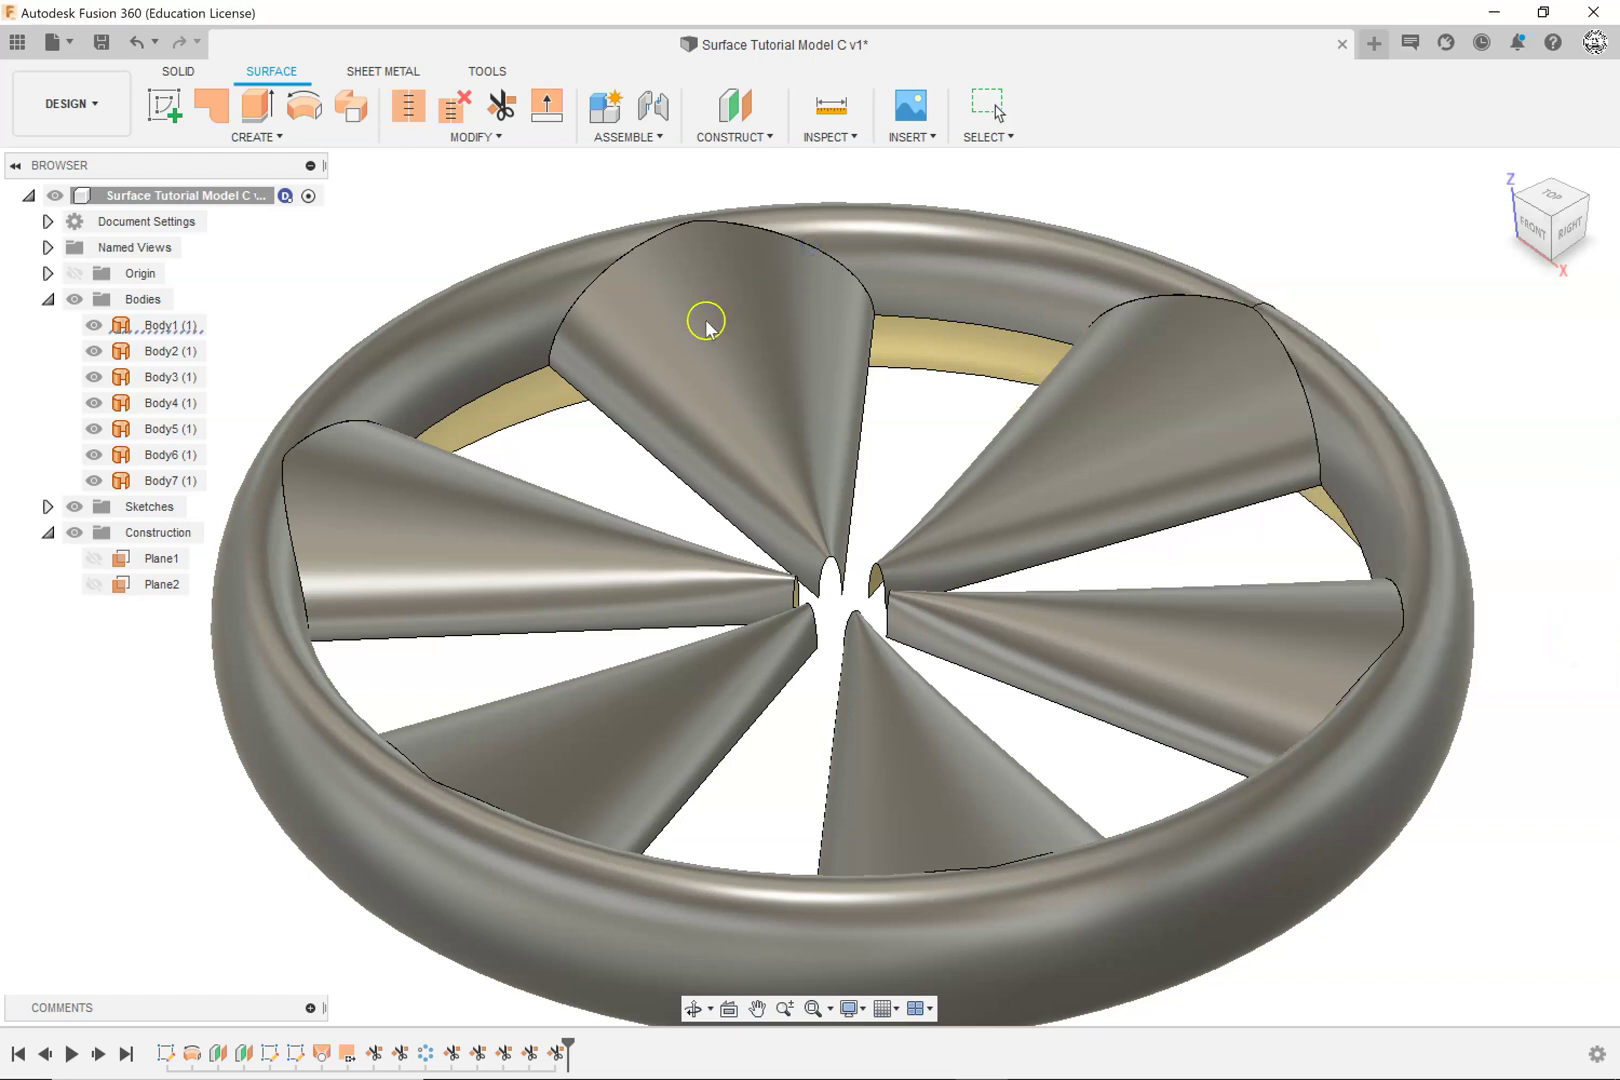
Step: Stitch the rim surface and the six spoke surfaces into a single body with a 0.0039 in tolerance
left_click(690, 326)
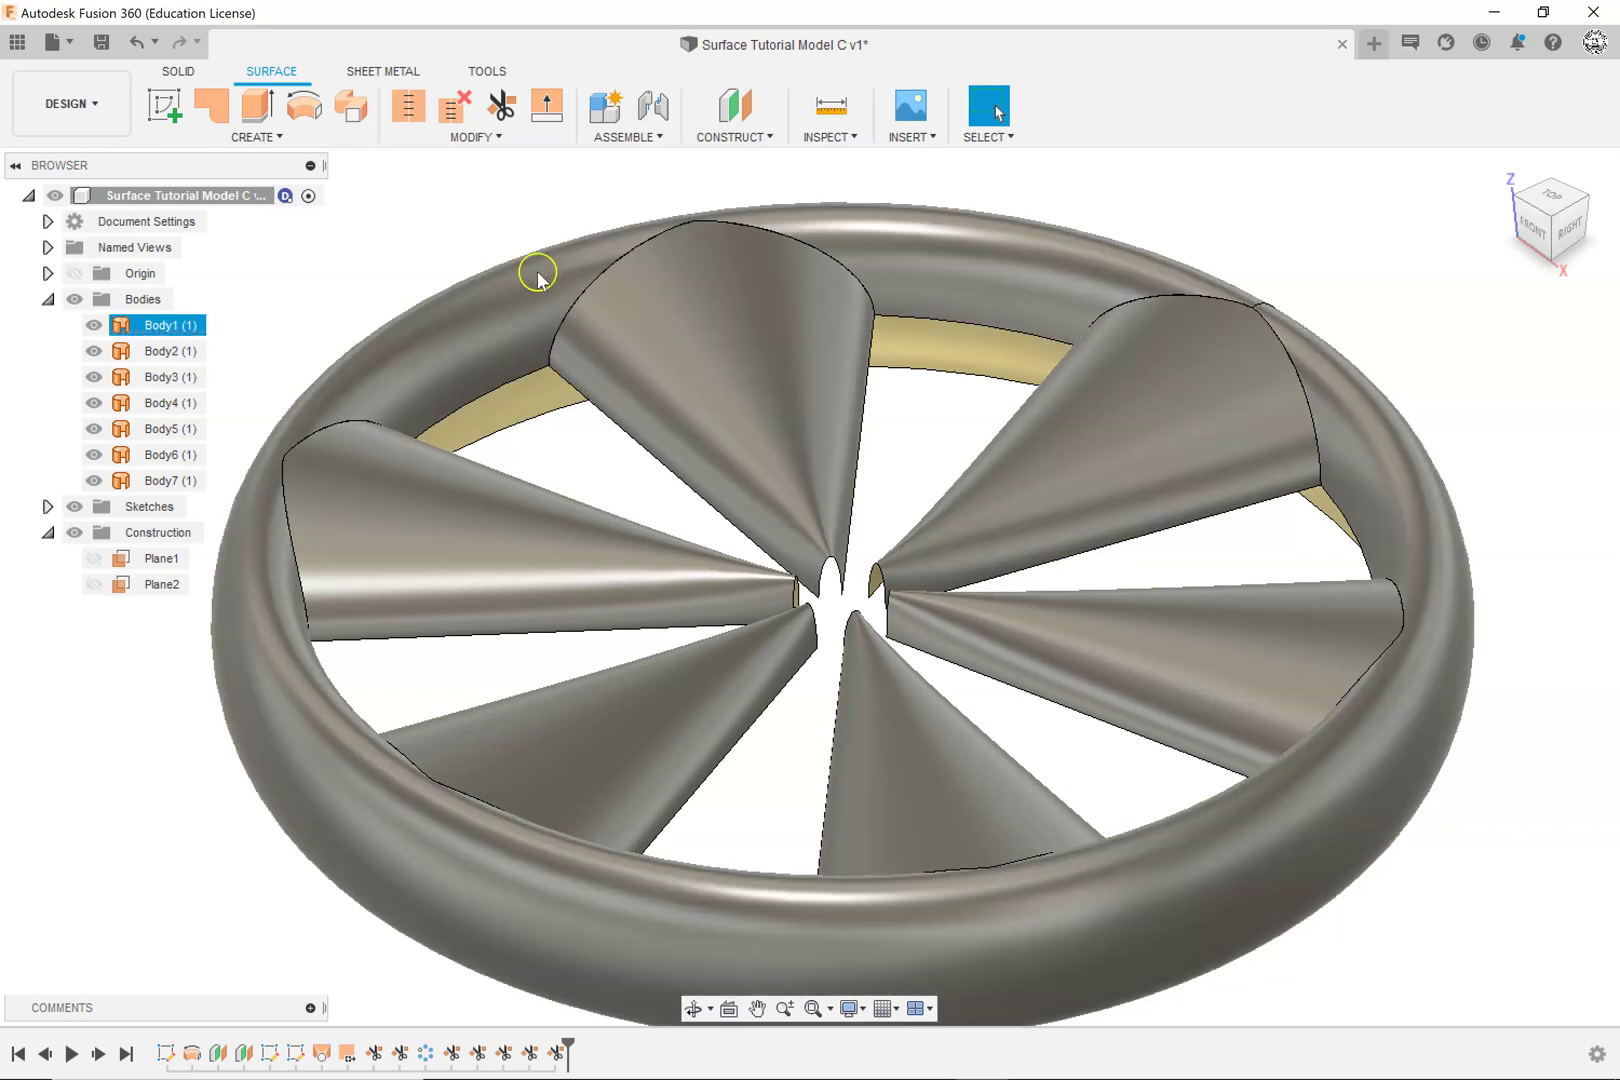
left_click(408, 110)
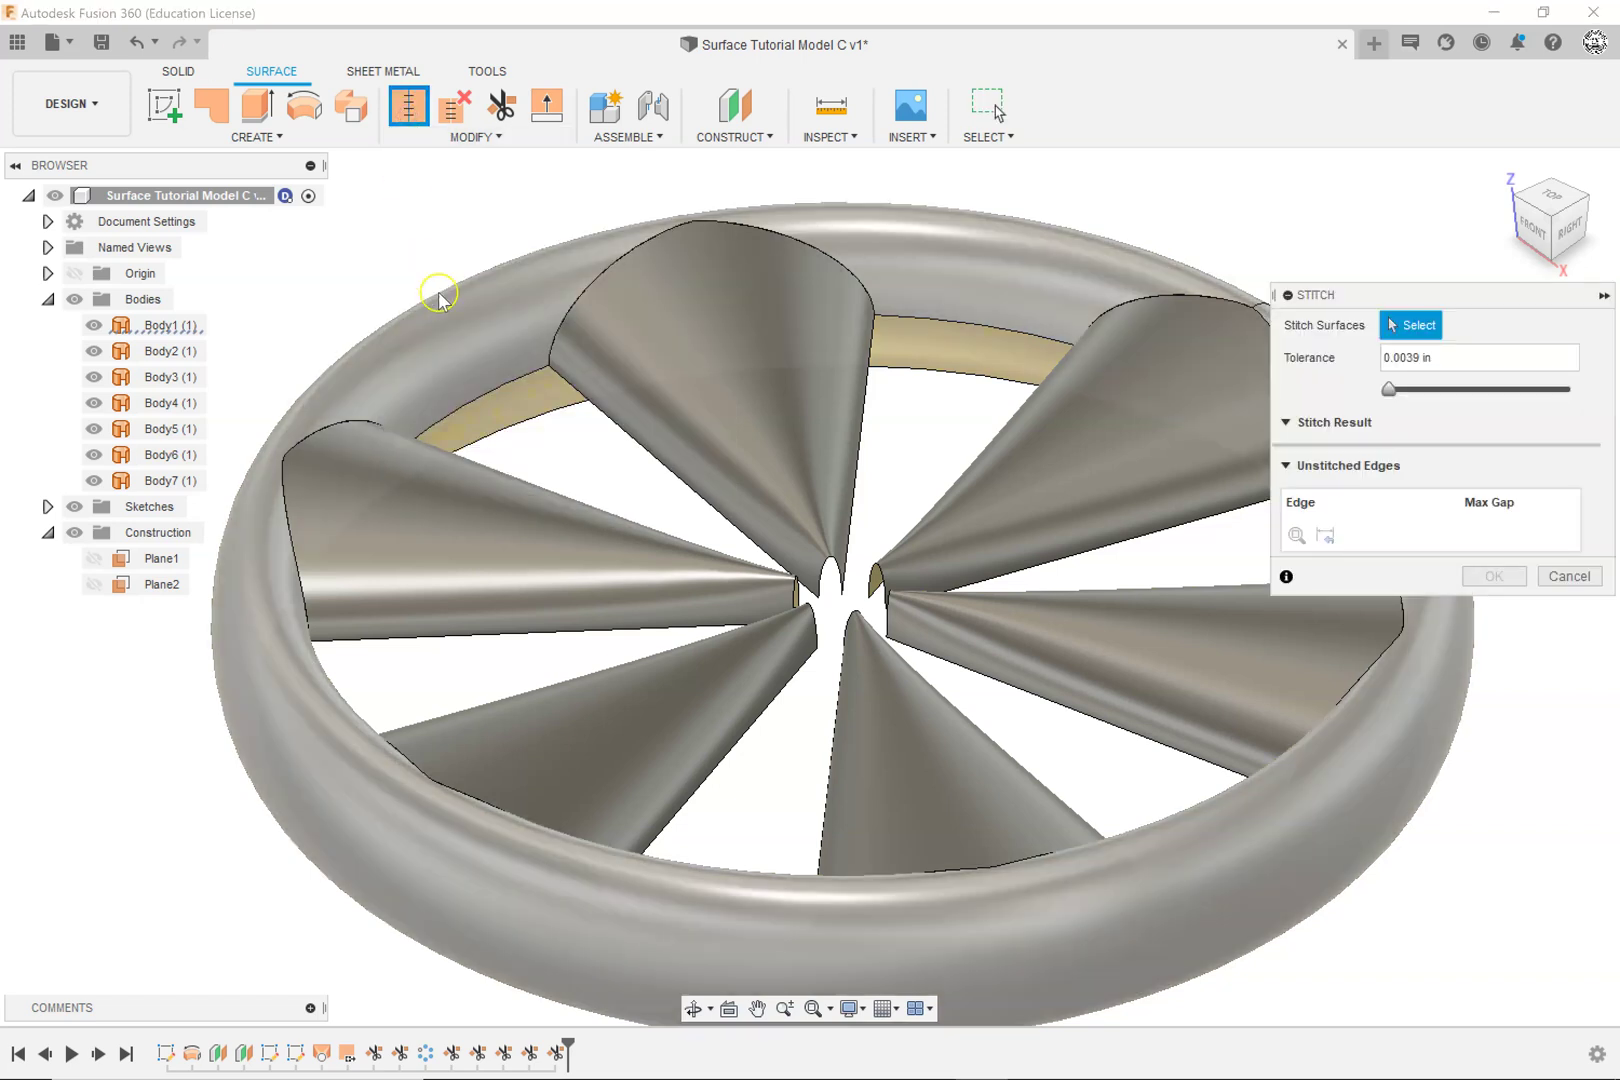
left_click(461, 330)
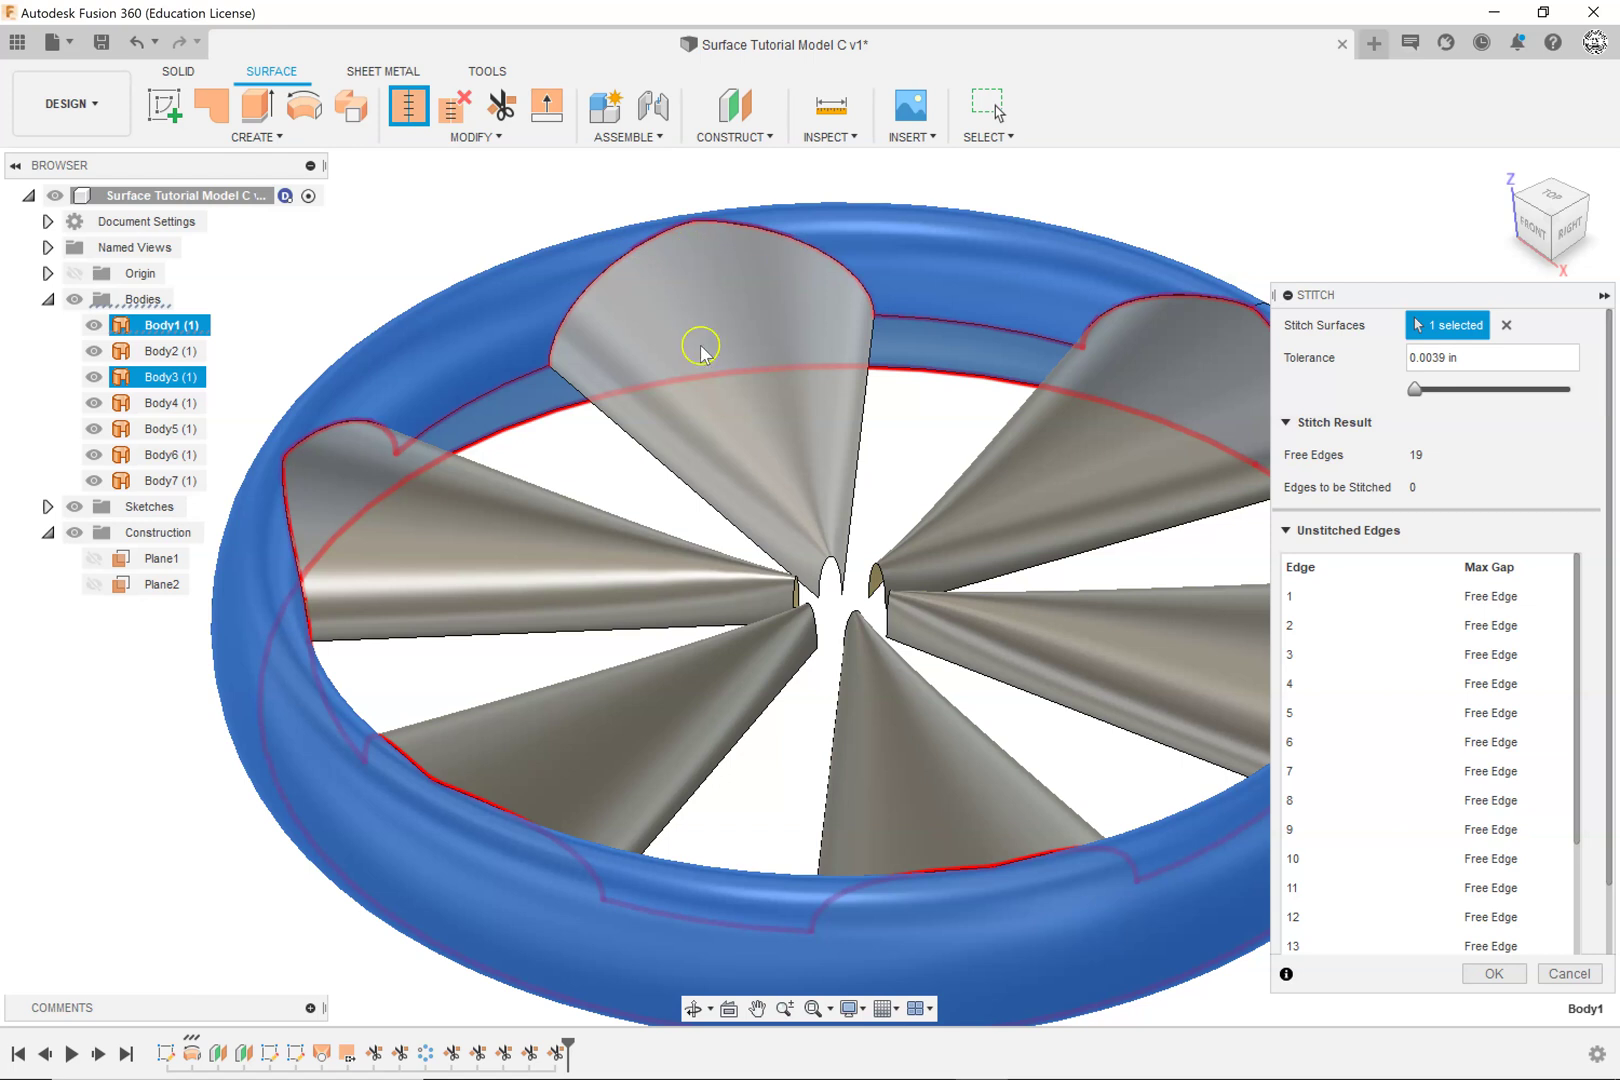
left_click(770, 478)
left_click(984, 502)
left_click(1027, 622)
left_click(890, 725)
left_click(600, 680)
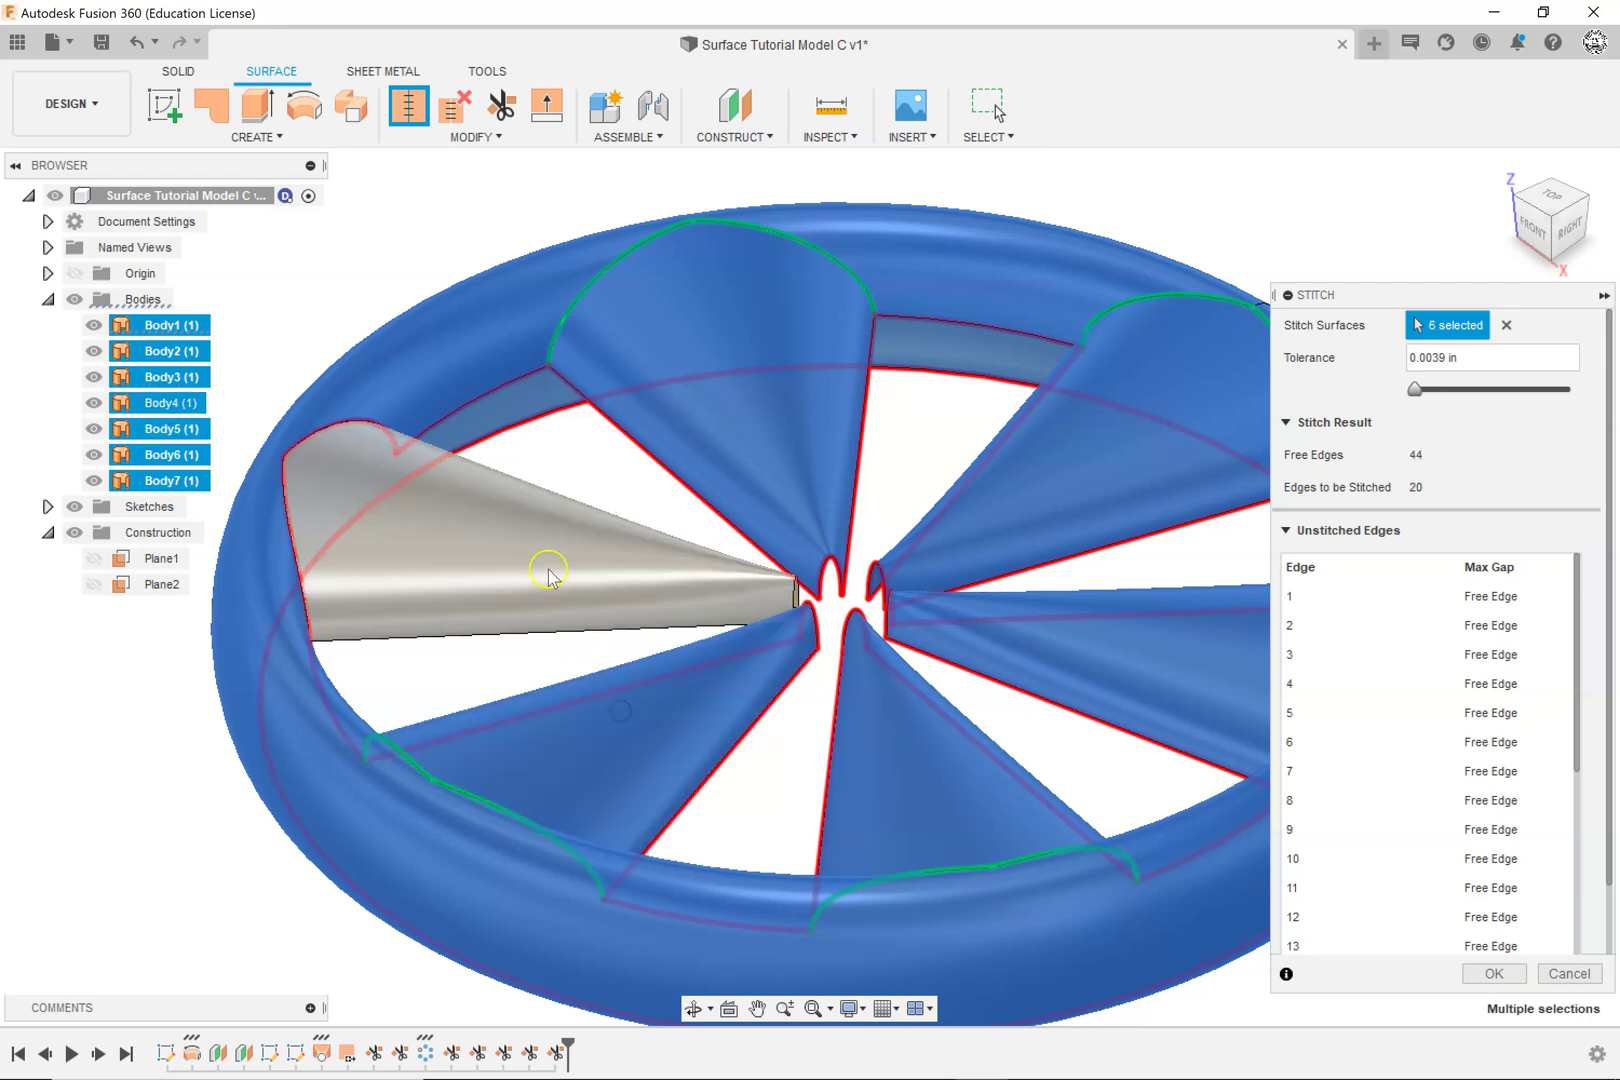
left_click(542, 571)
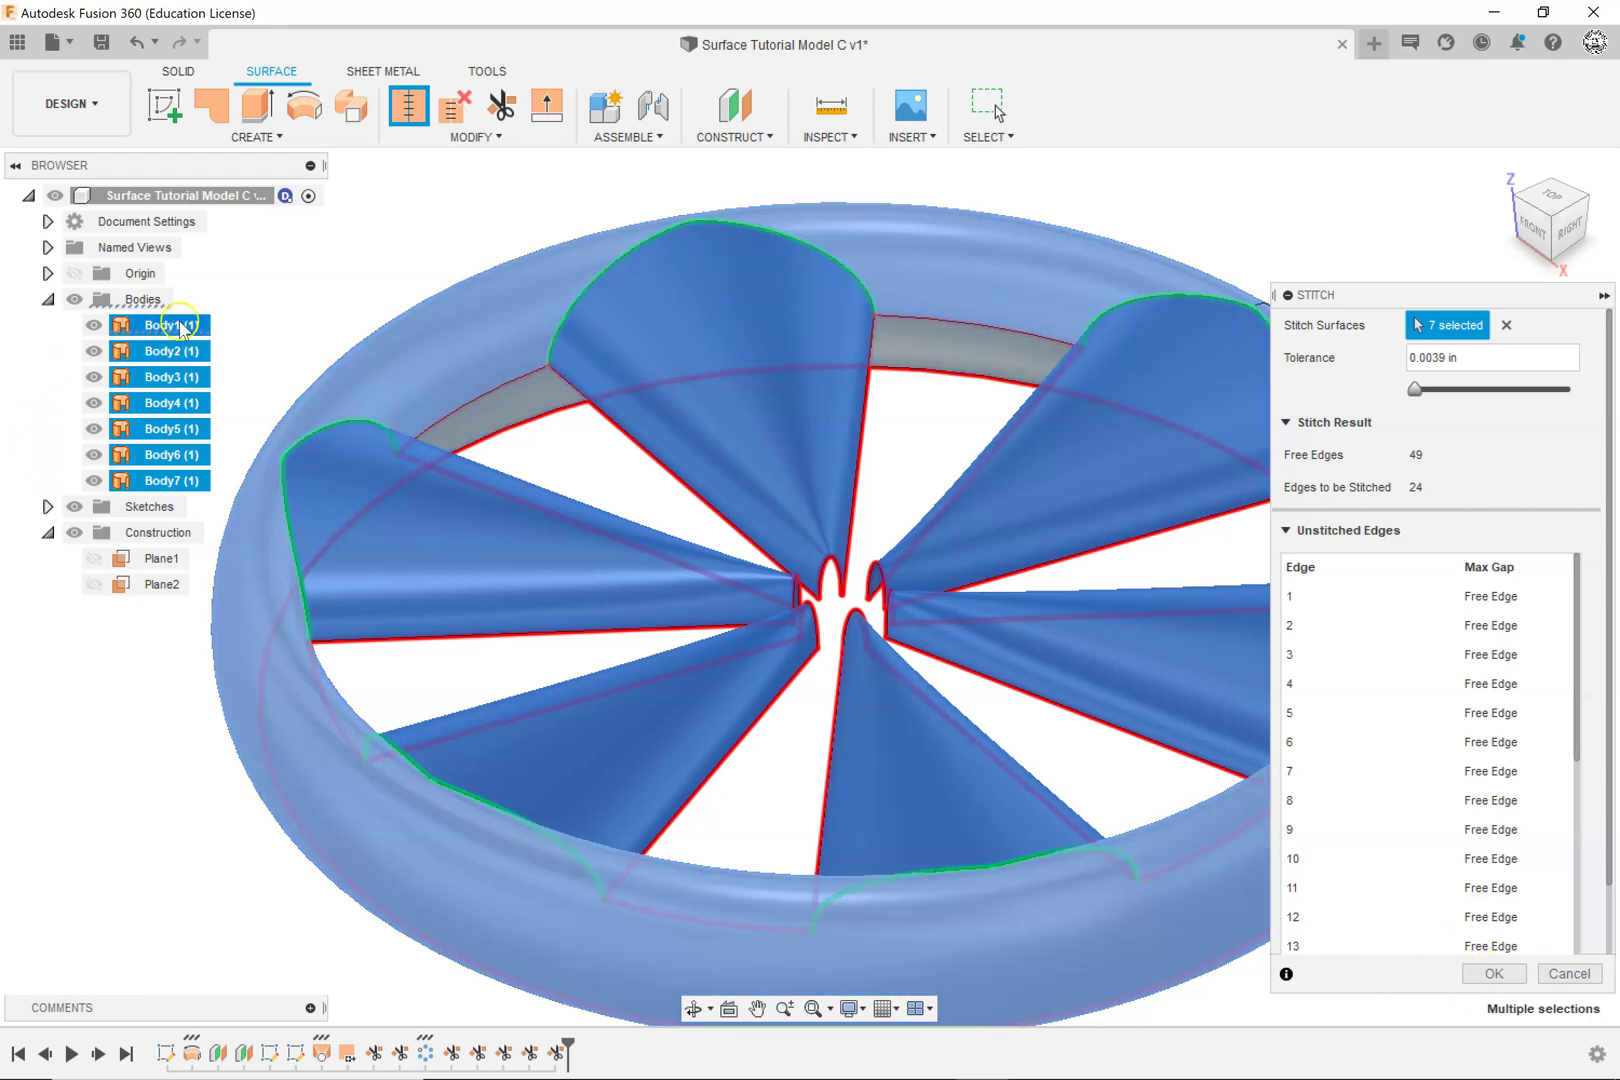
left_click(1493, 973)
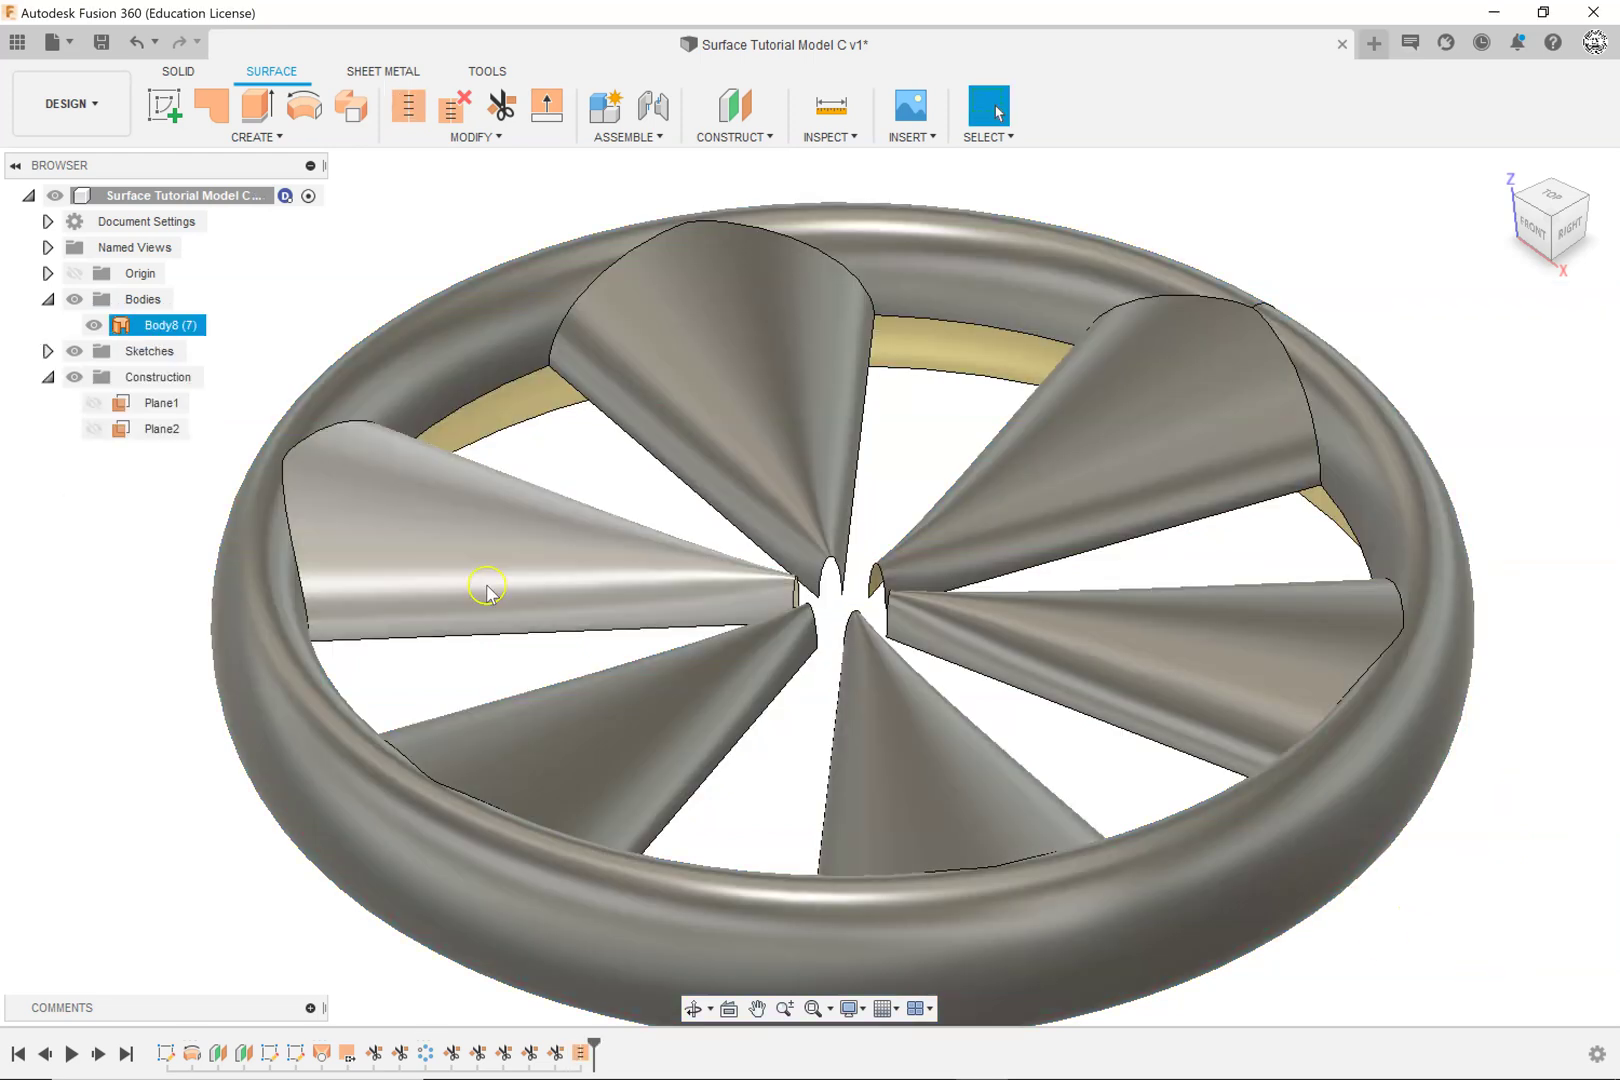
left_click(165, 326)
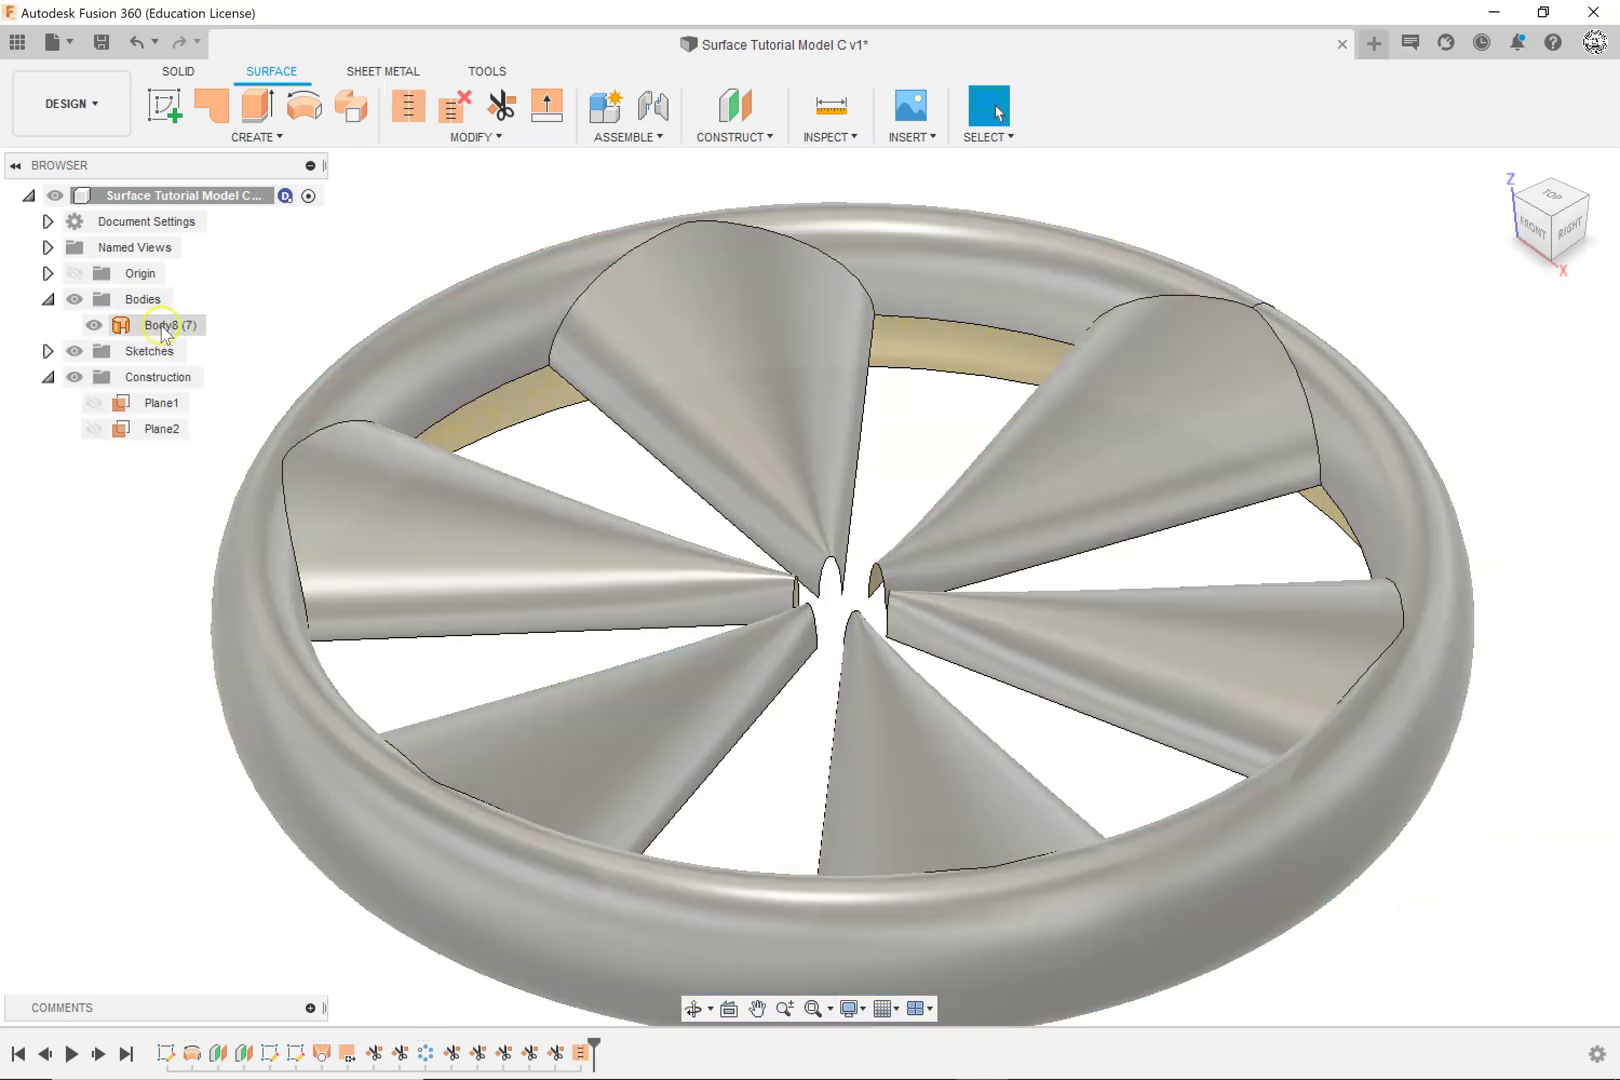
left_click(163, 327)
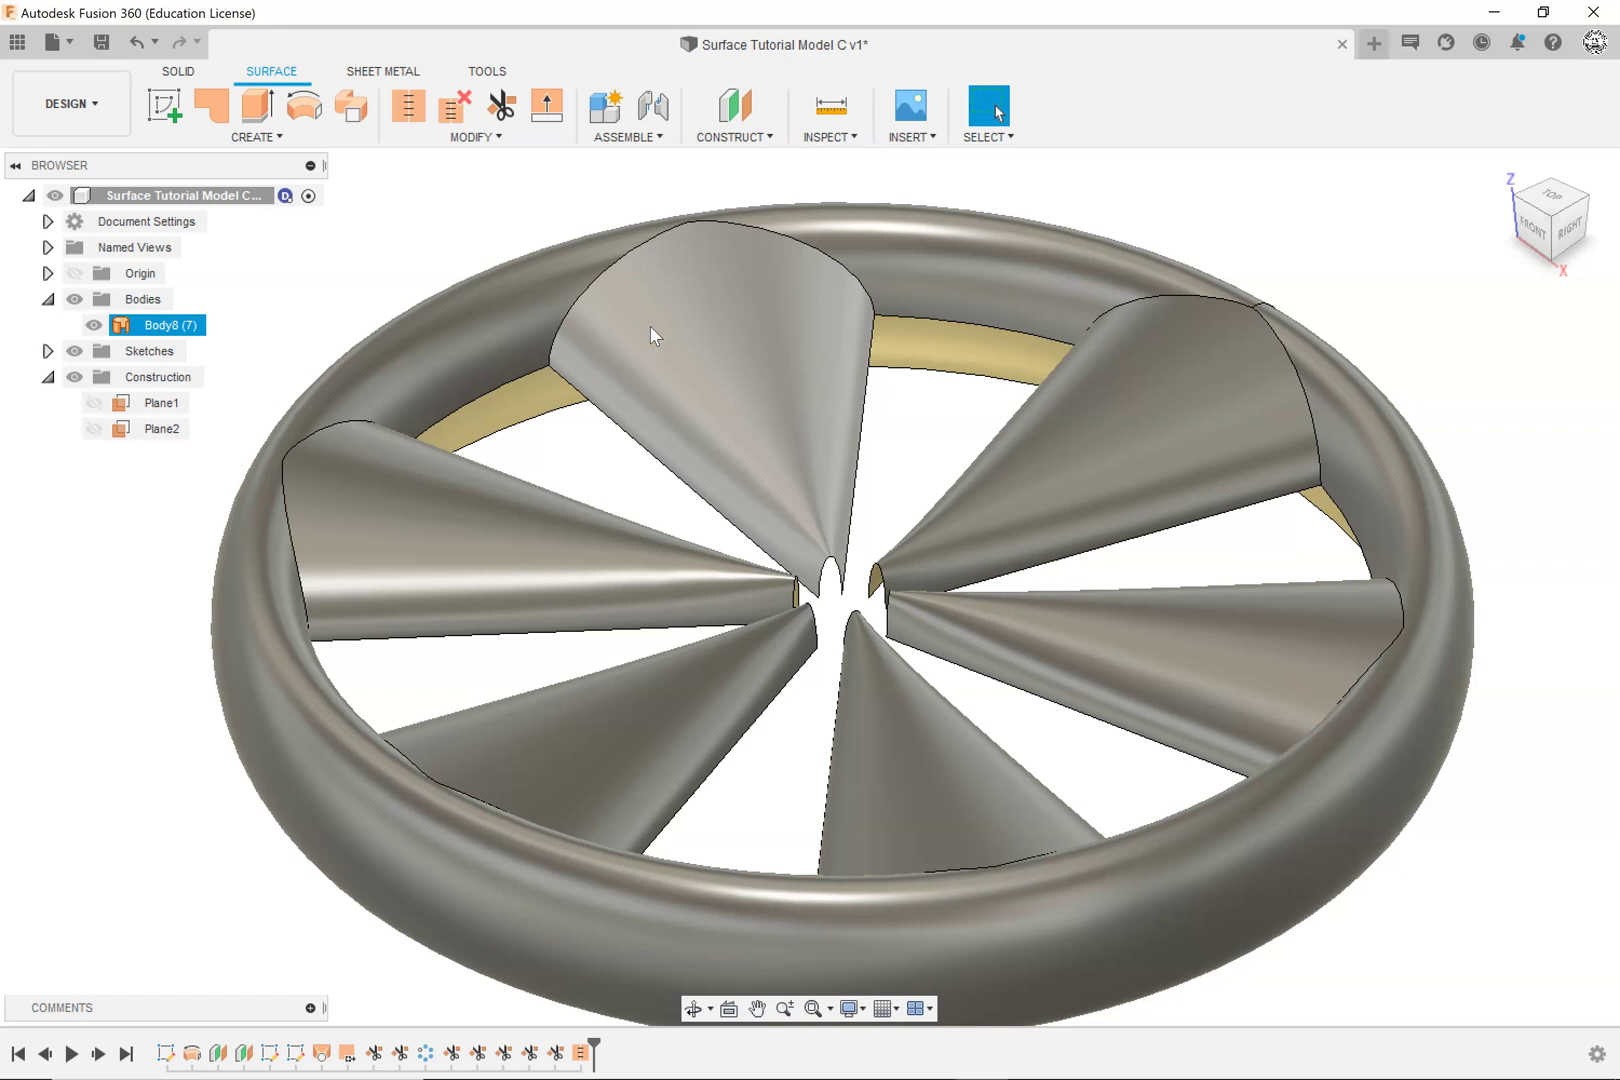
left_click(640, 345)
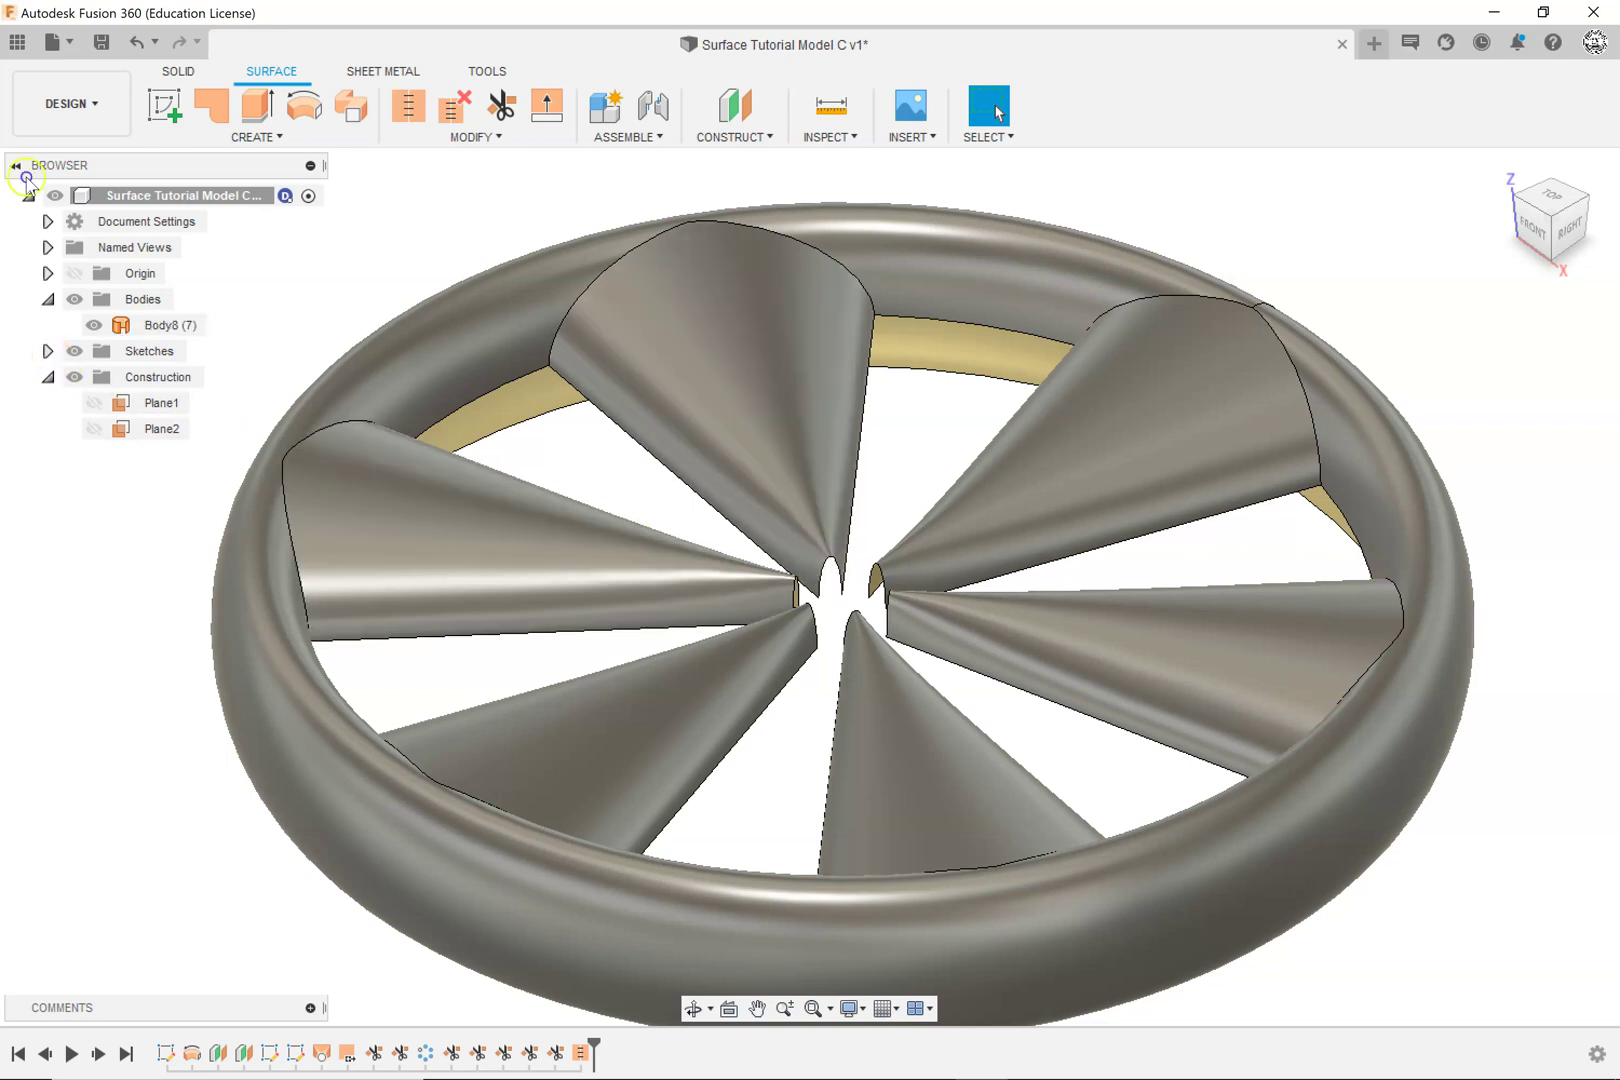
Step: Save a new version of the design with the version description User Saved
left_click(47, 351)
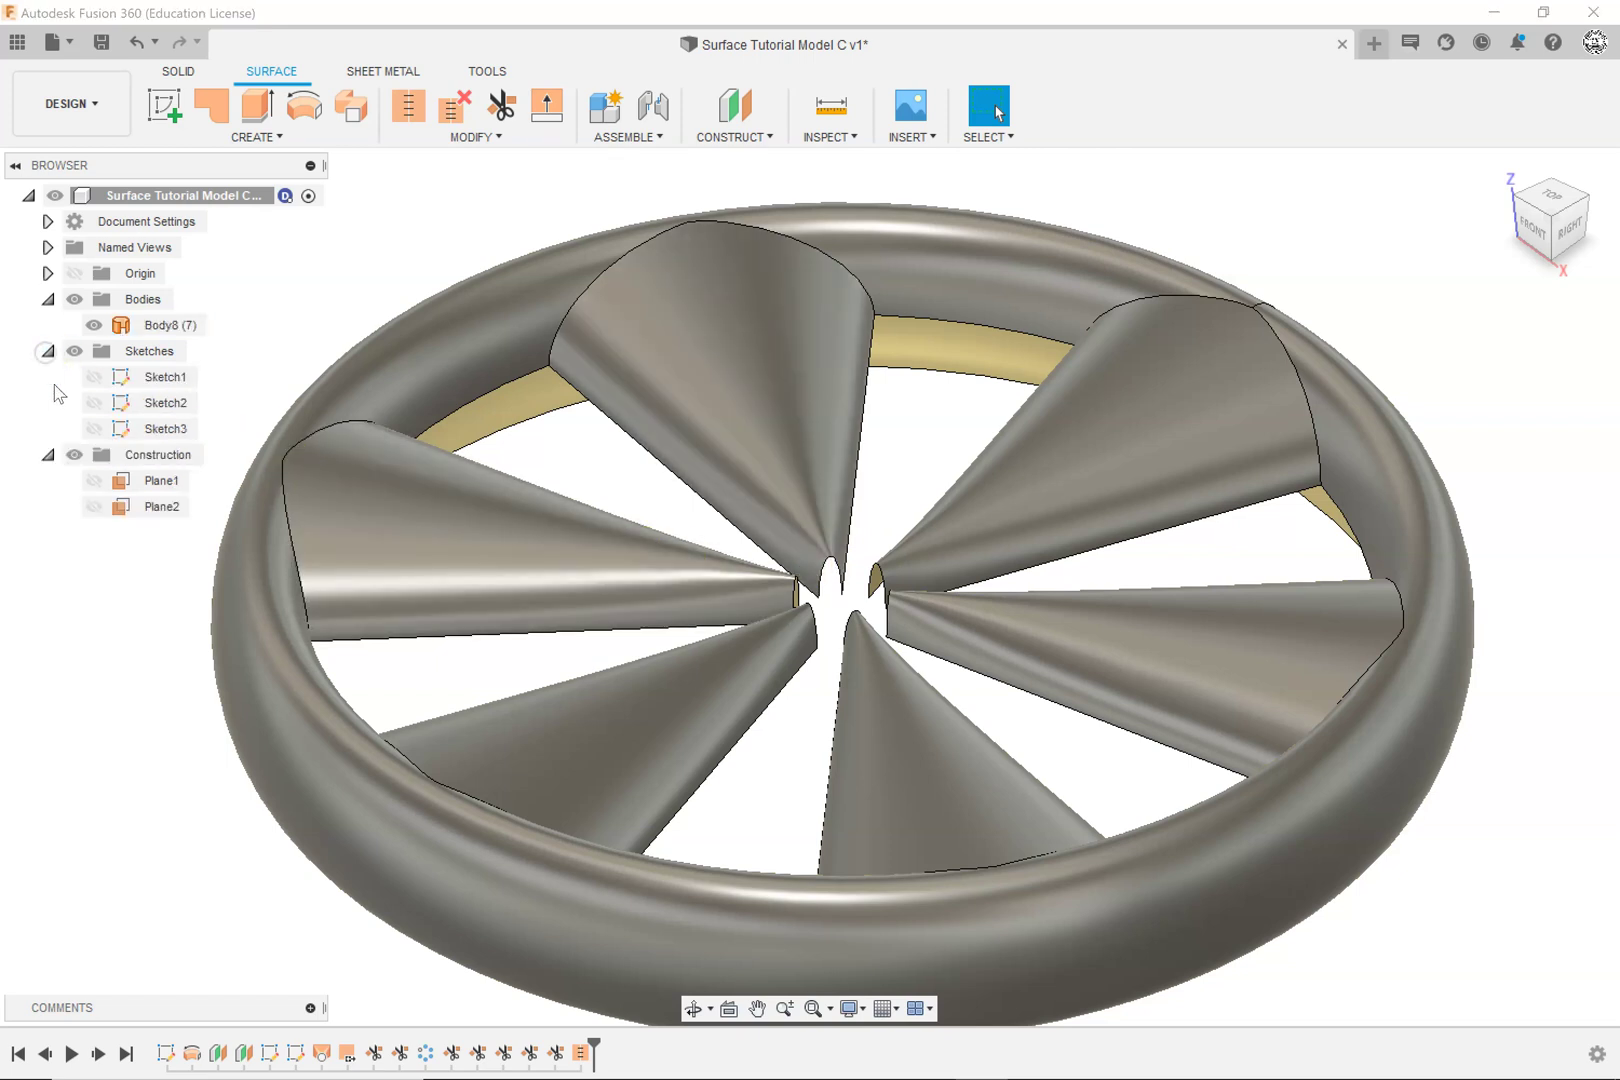
left_click(172, 384)
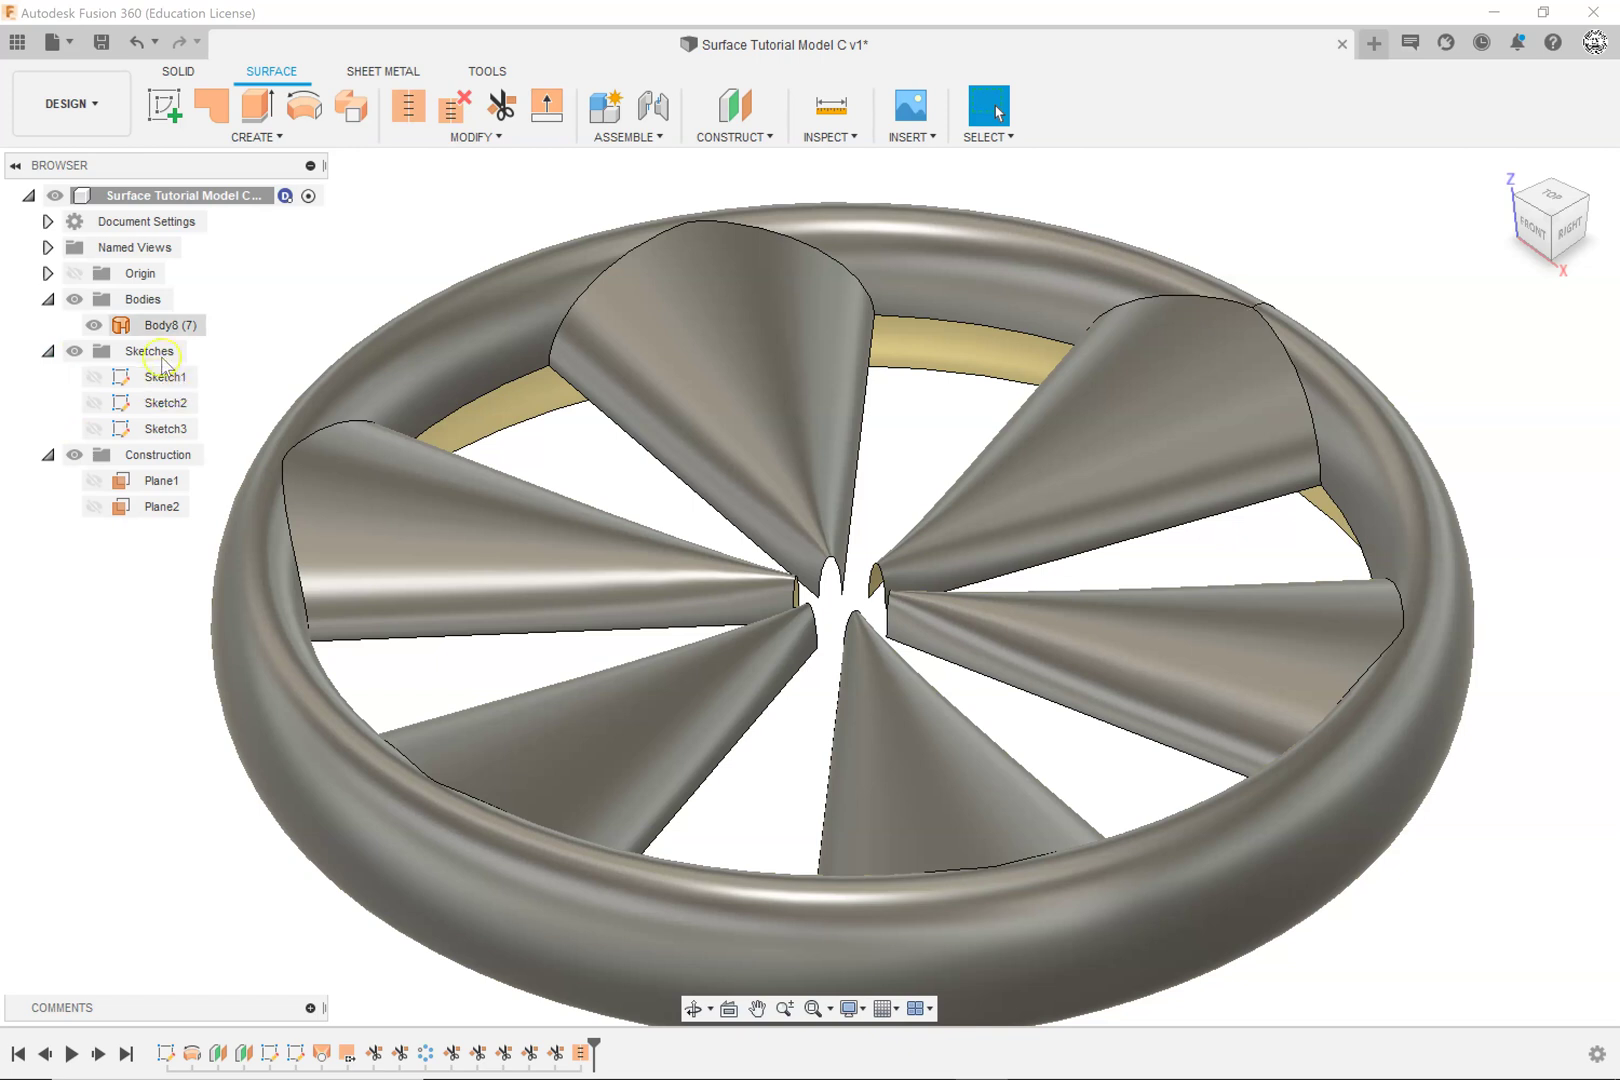
left_click(101, 42)
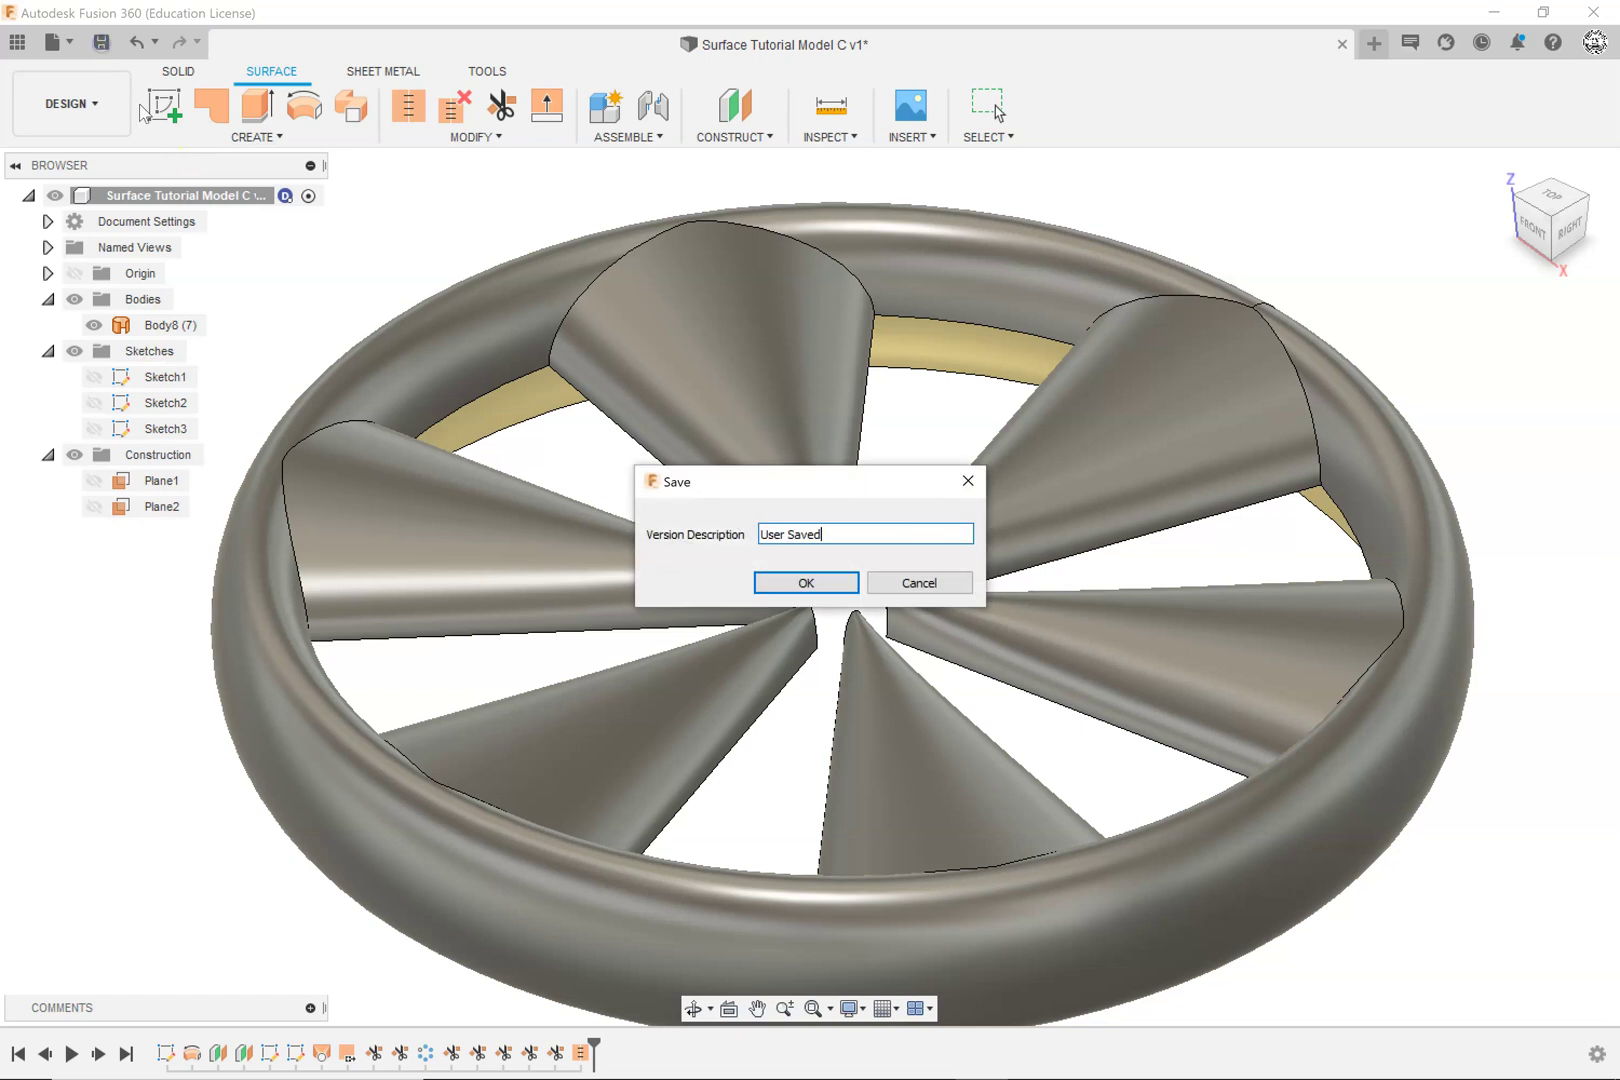
left_click(853, 588)
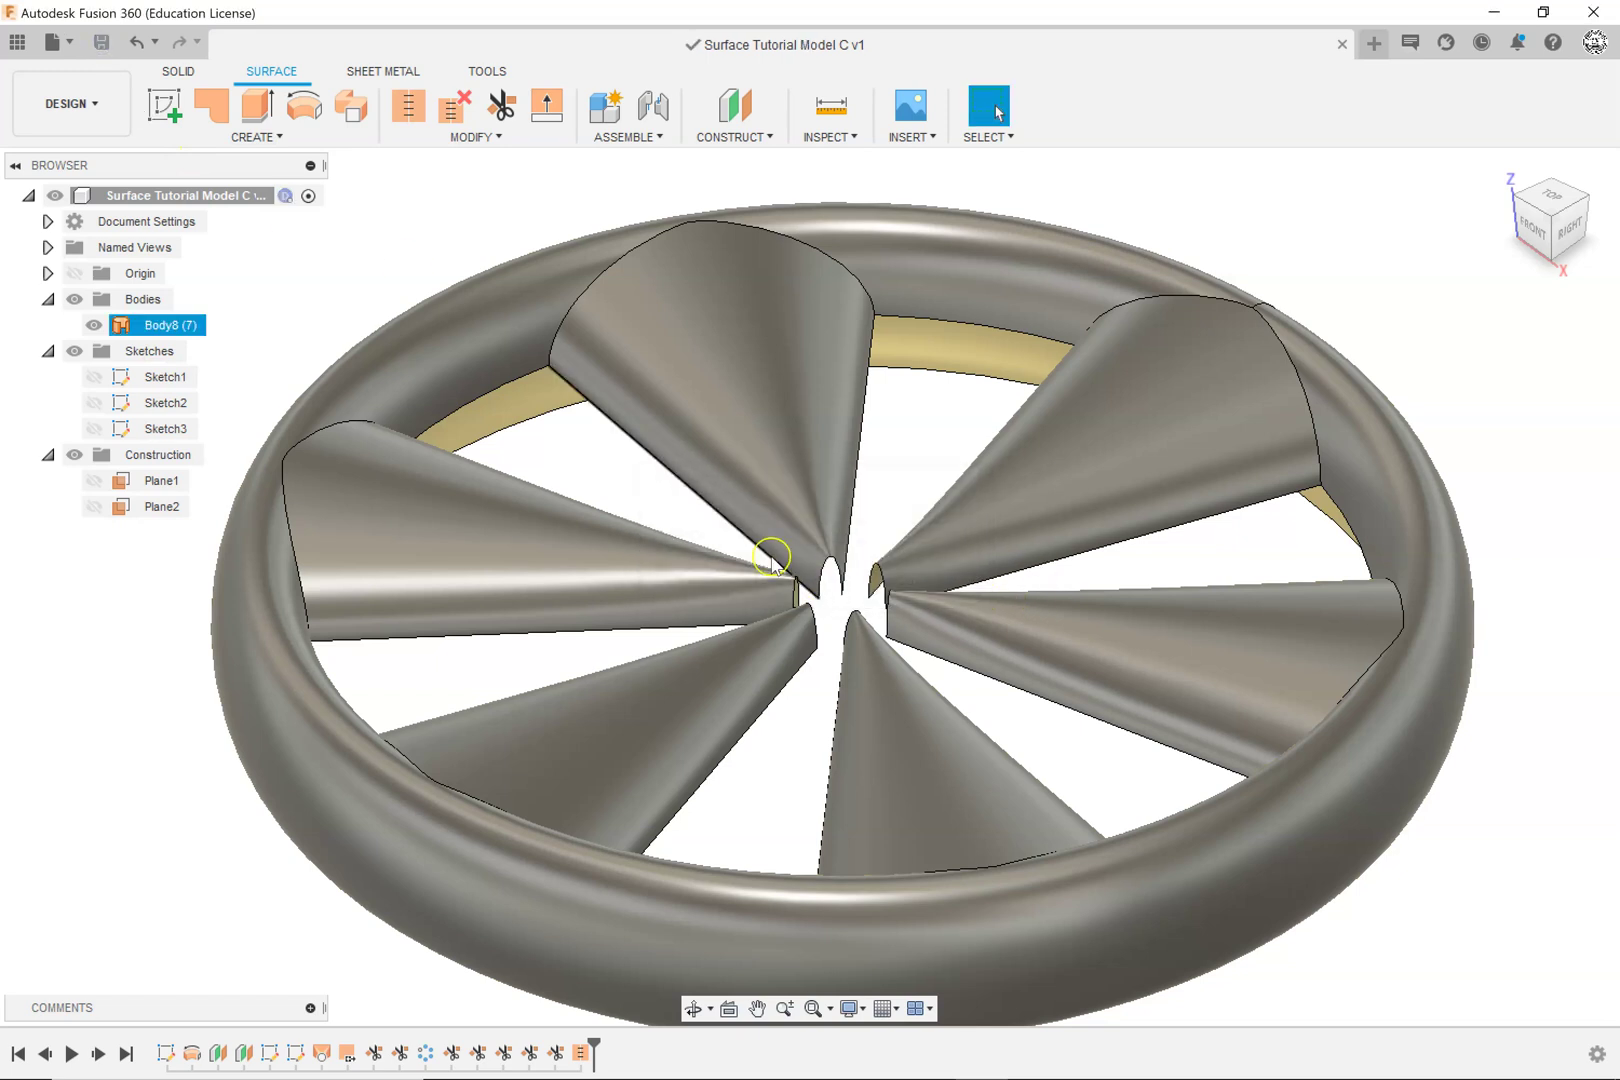
Step: Edit Sketch1 and draw a 2 in vertical line up from the horizontal construction line near the origin, placing its dimension beyond the line
right_click(161, 382)
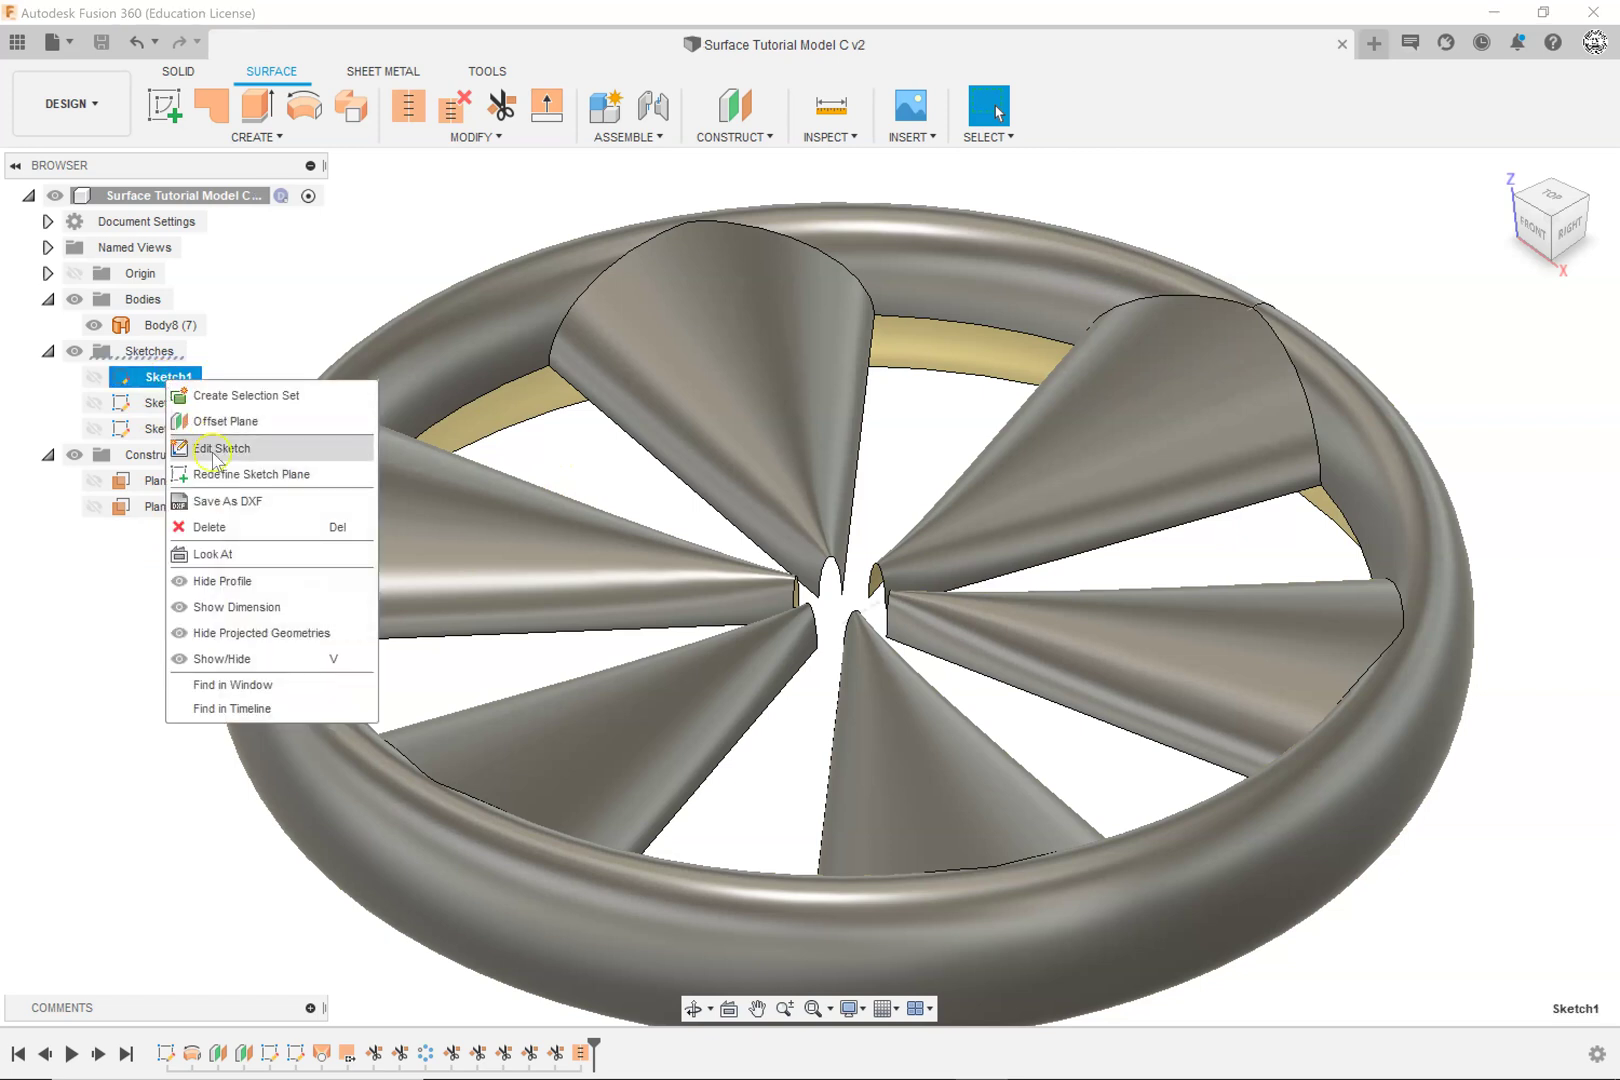
left_click(213, 448)
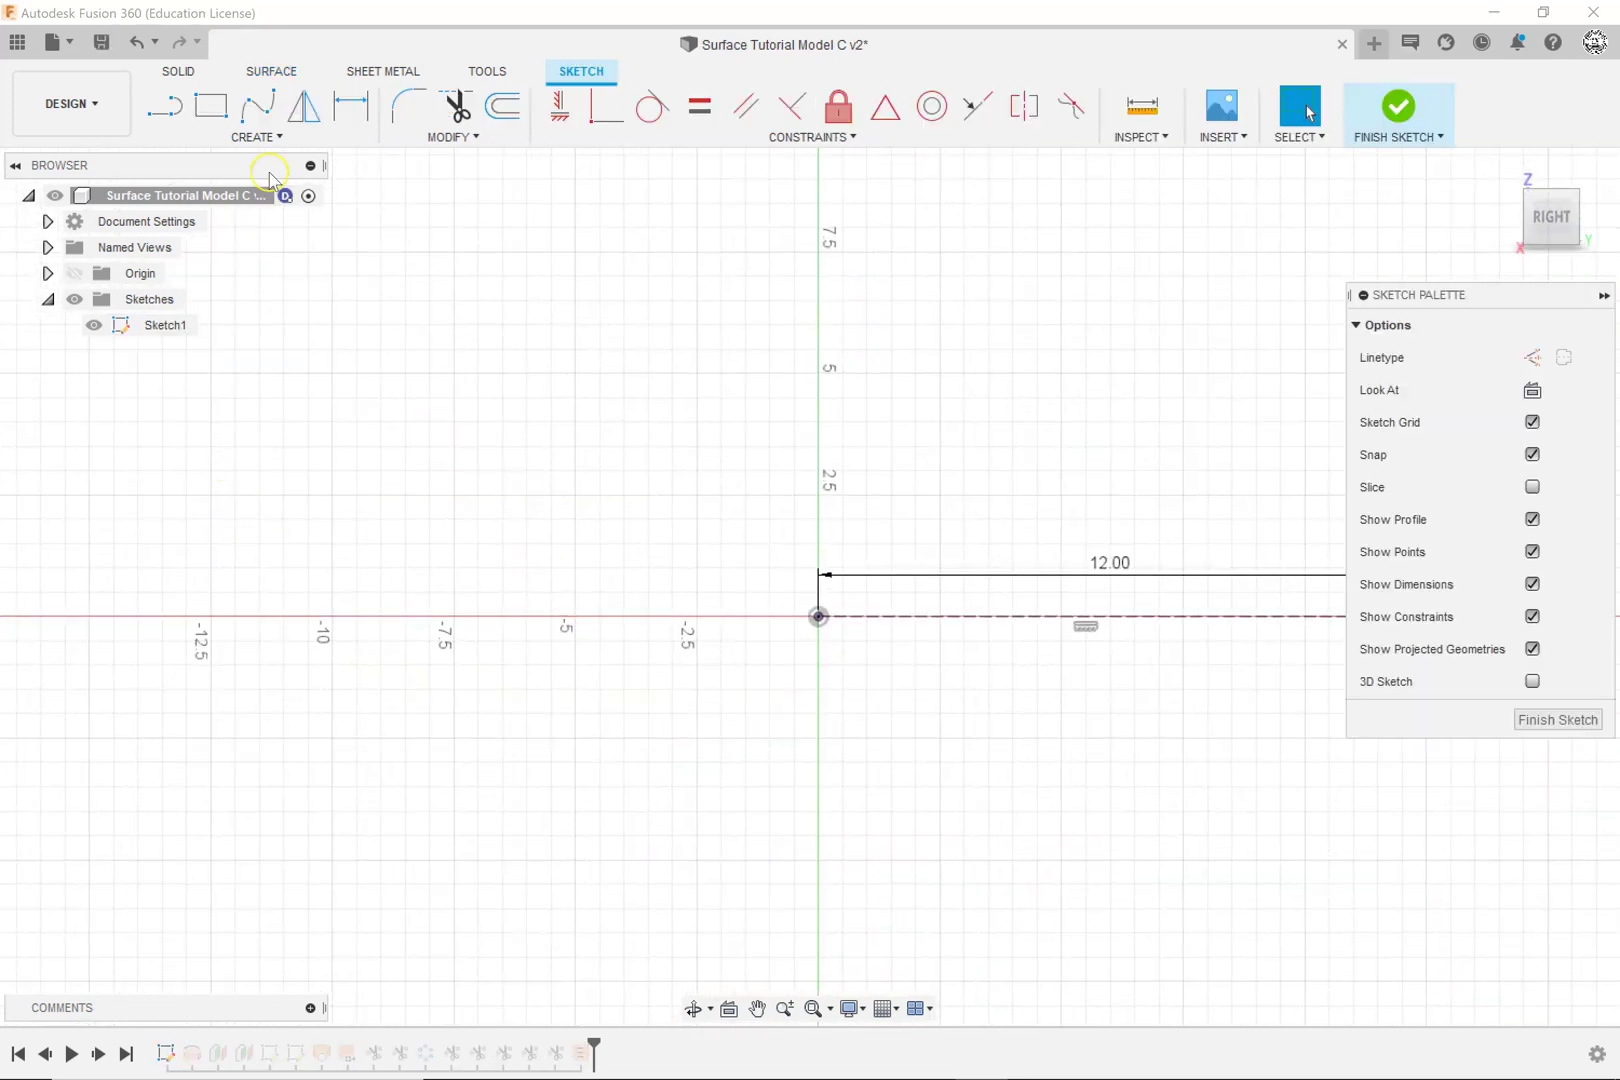
left_click(180, 106)
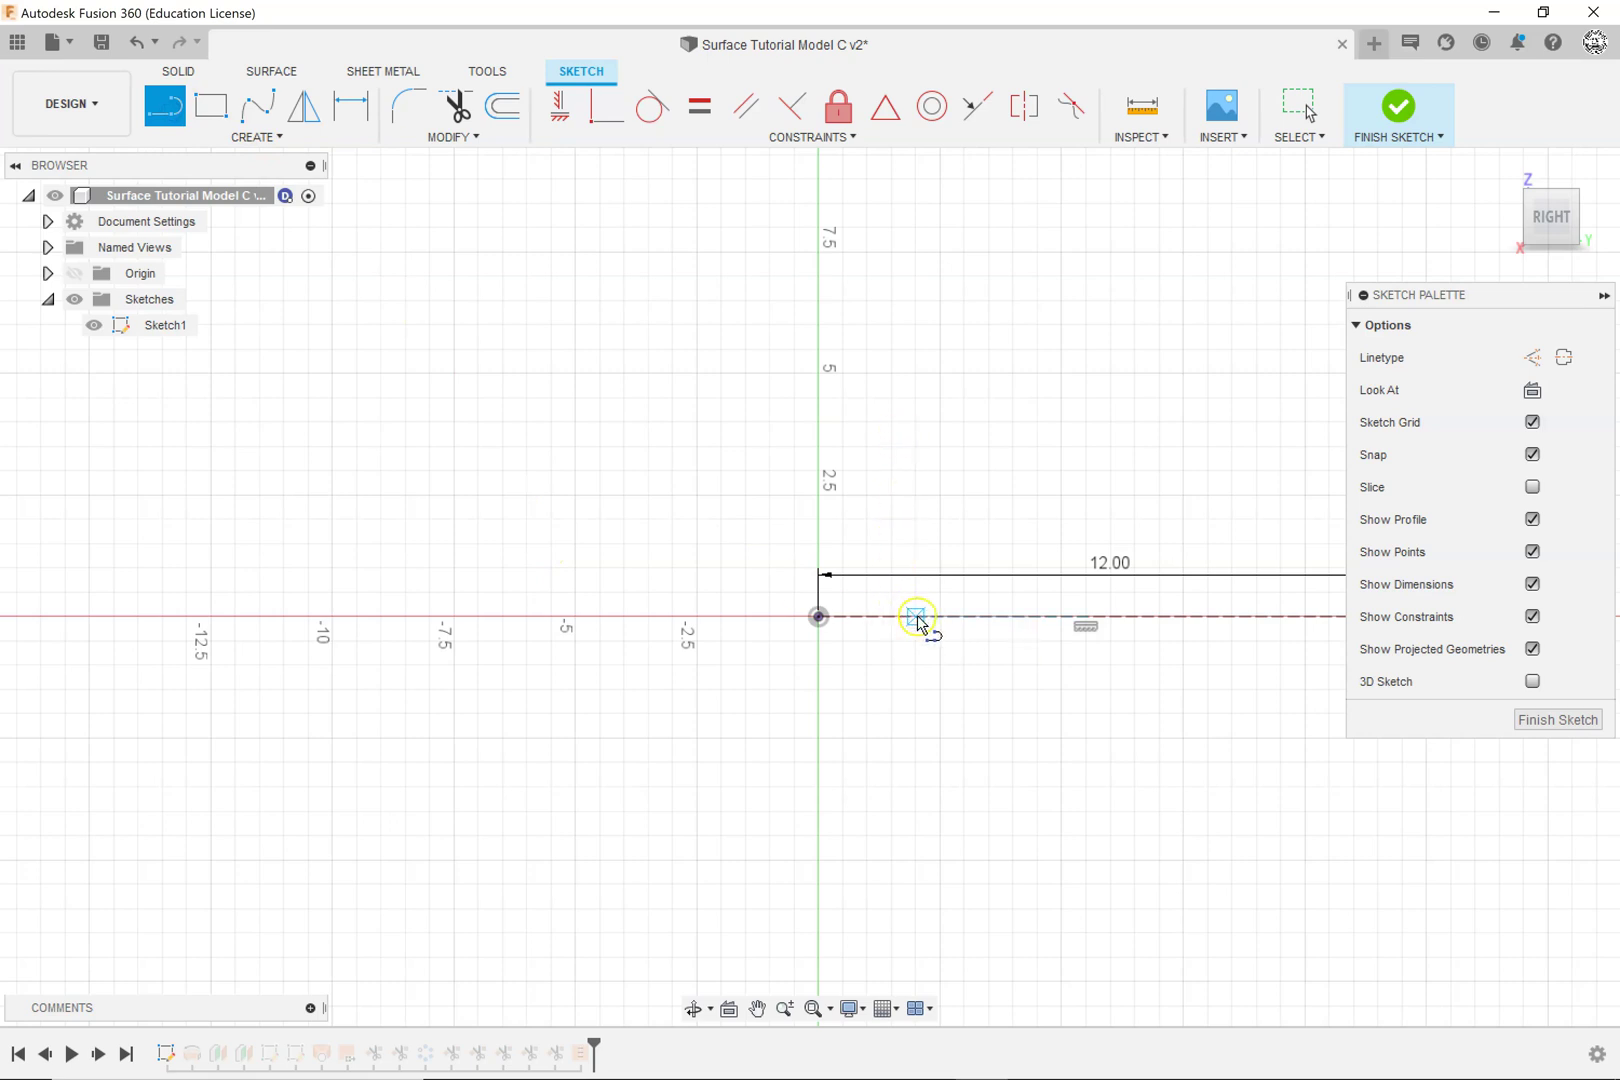
left_click(916, 617)
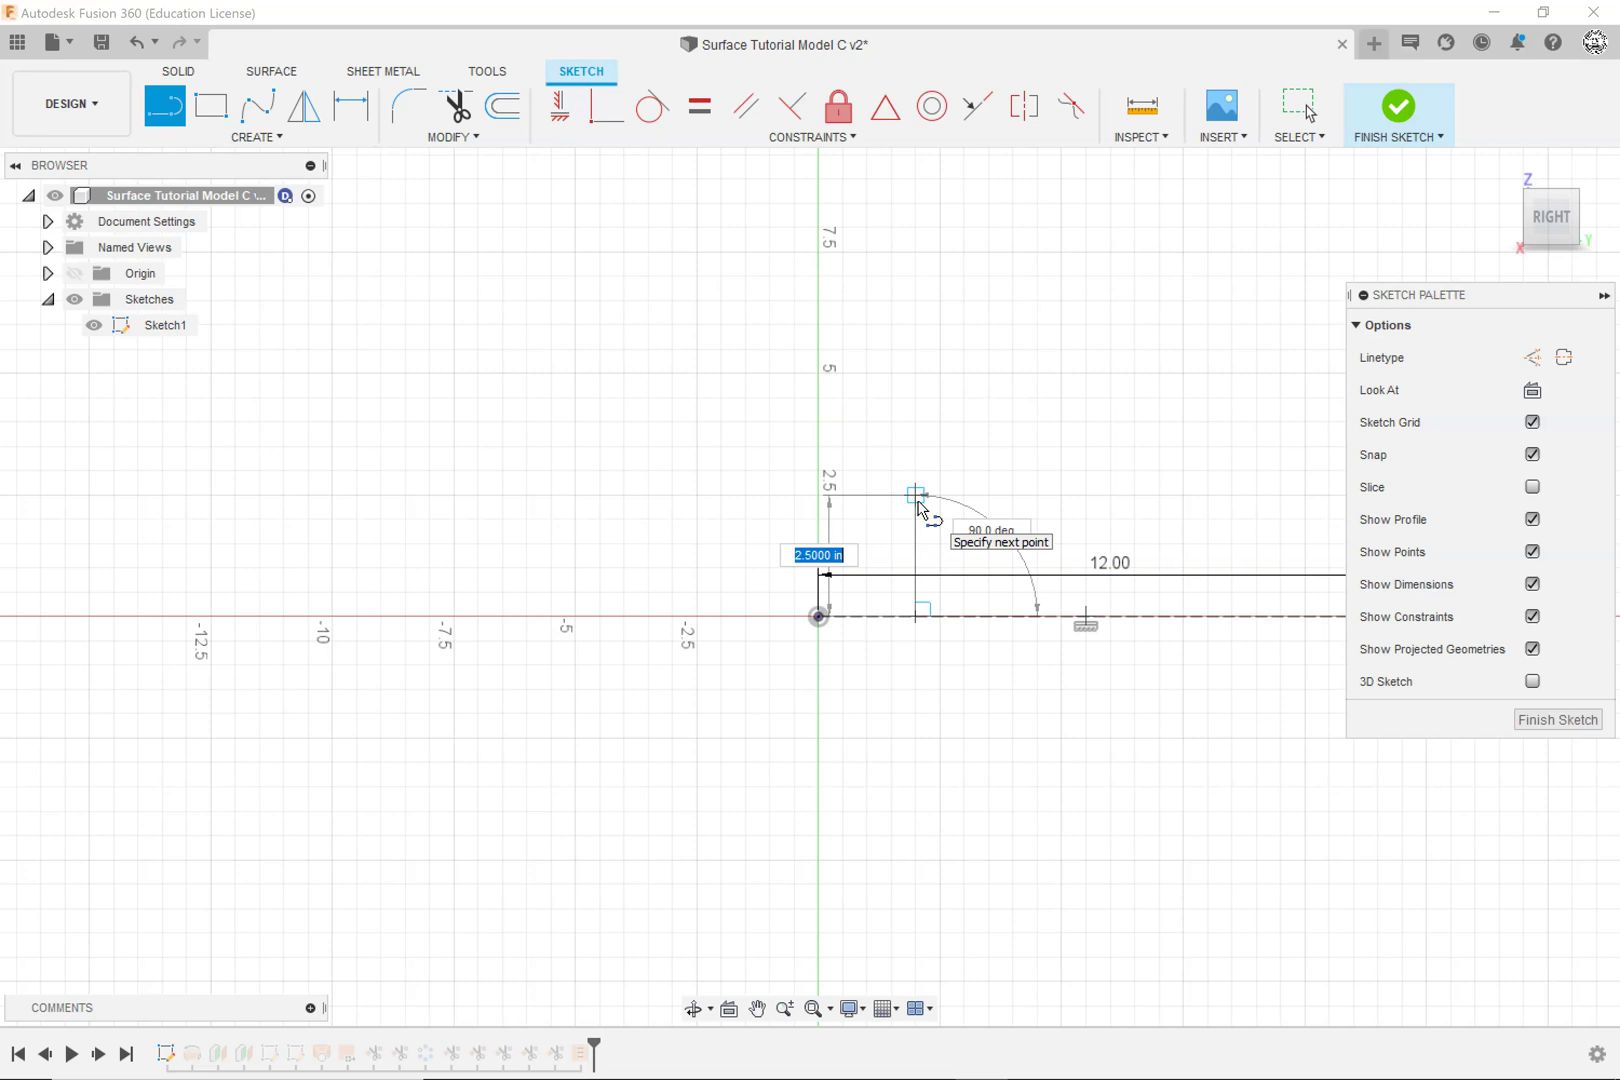
key("Tab")
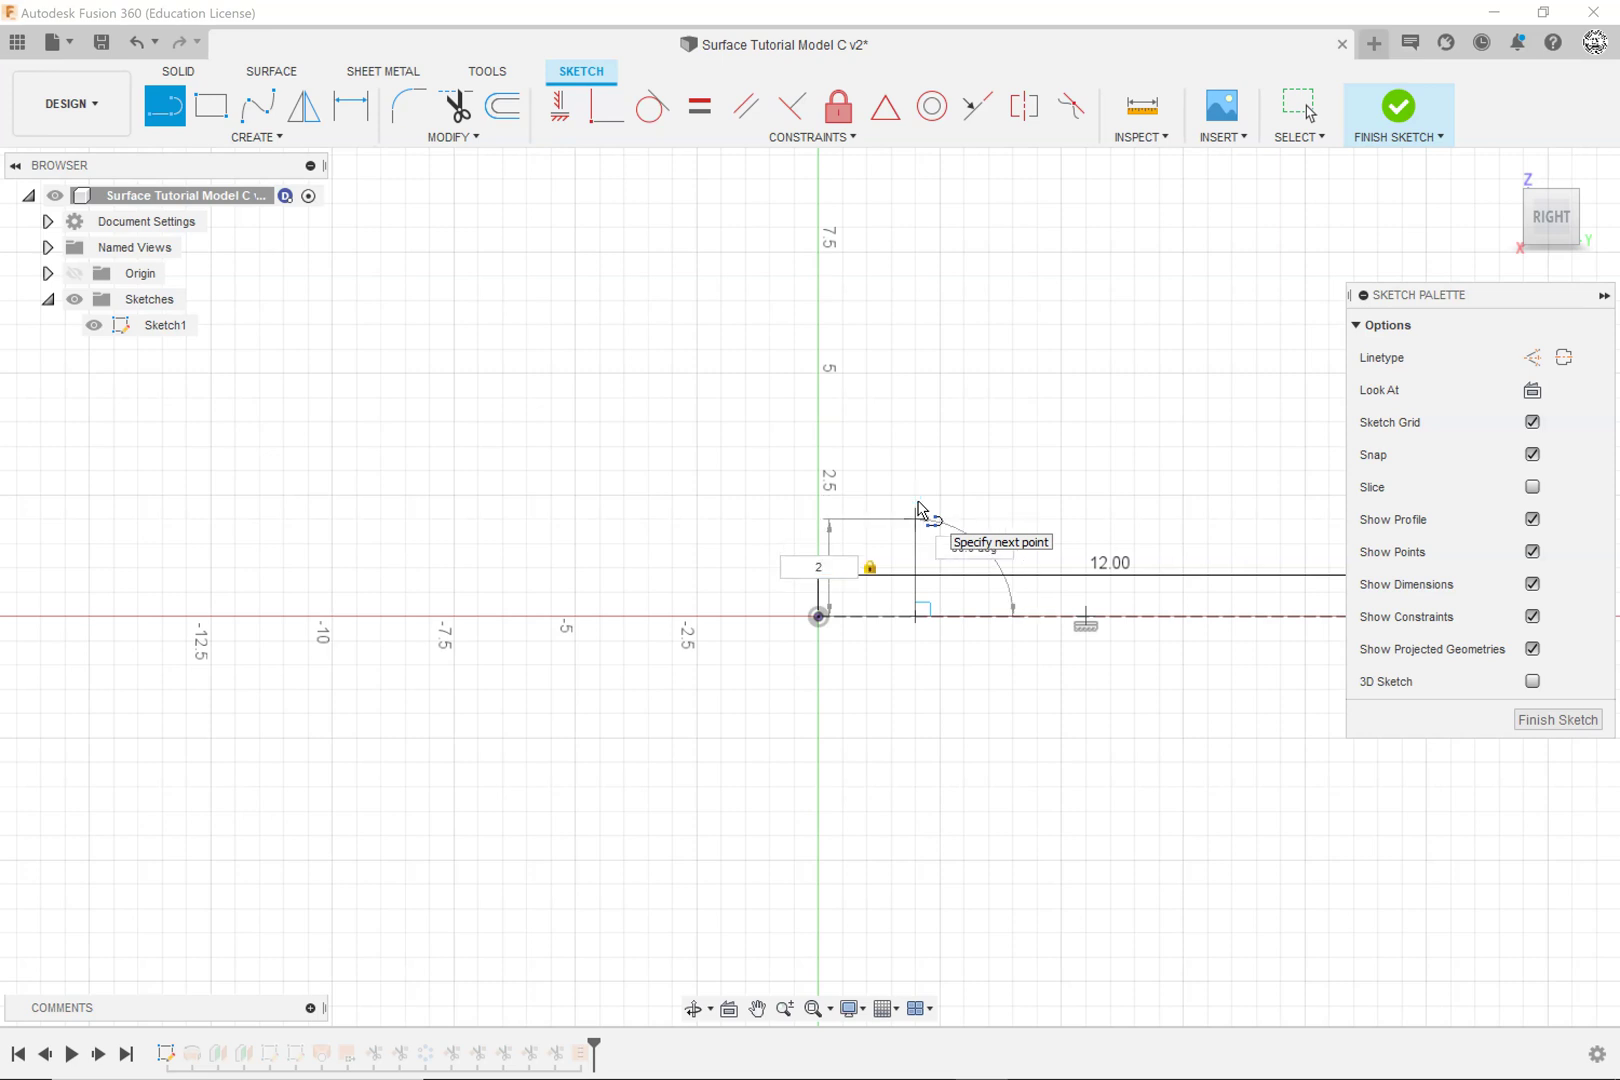
key("Return")
key("Escape")
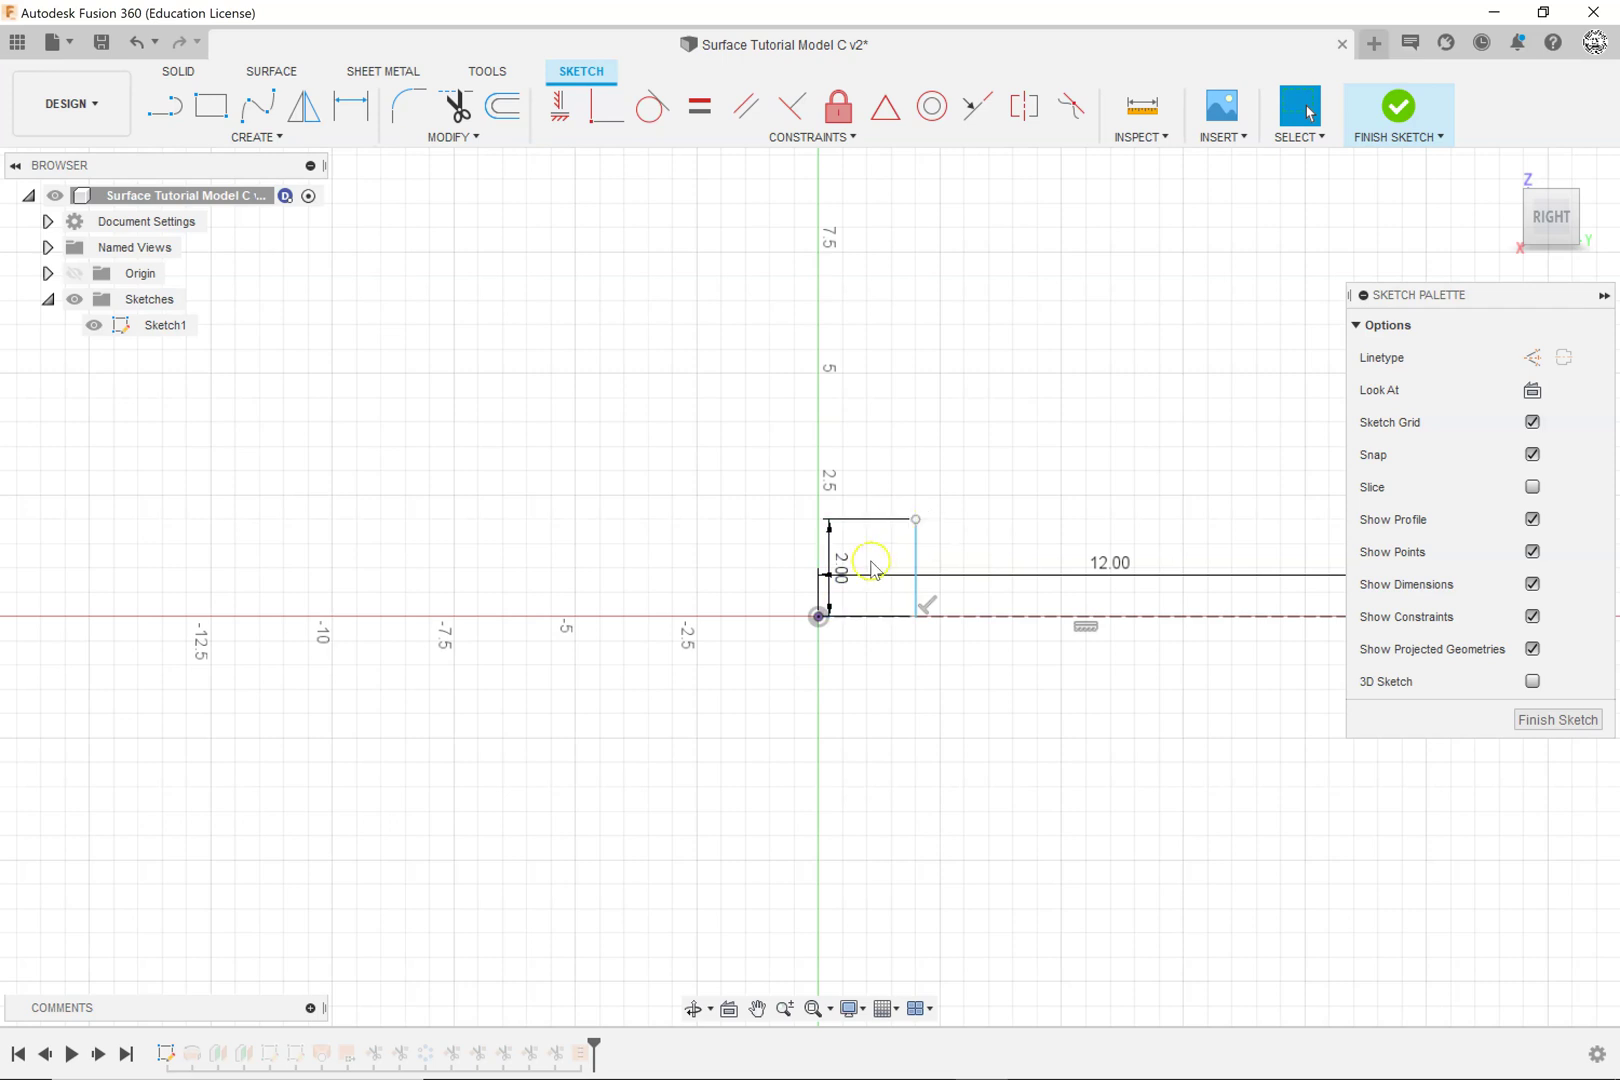
left_click_drag(855, 572, 968, 555)
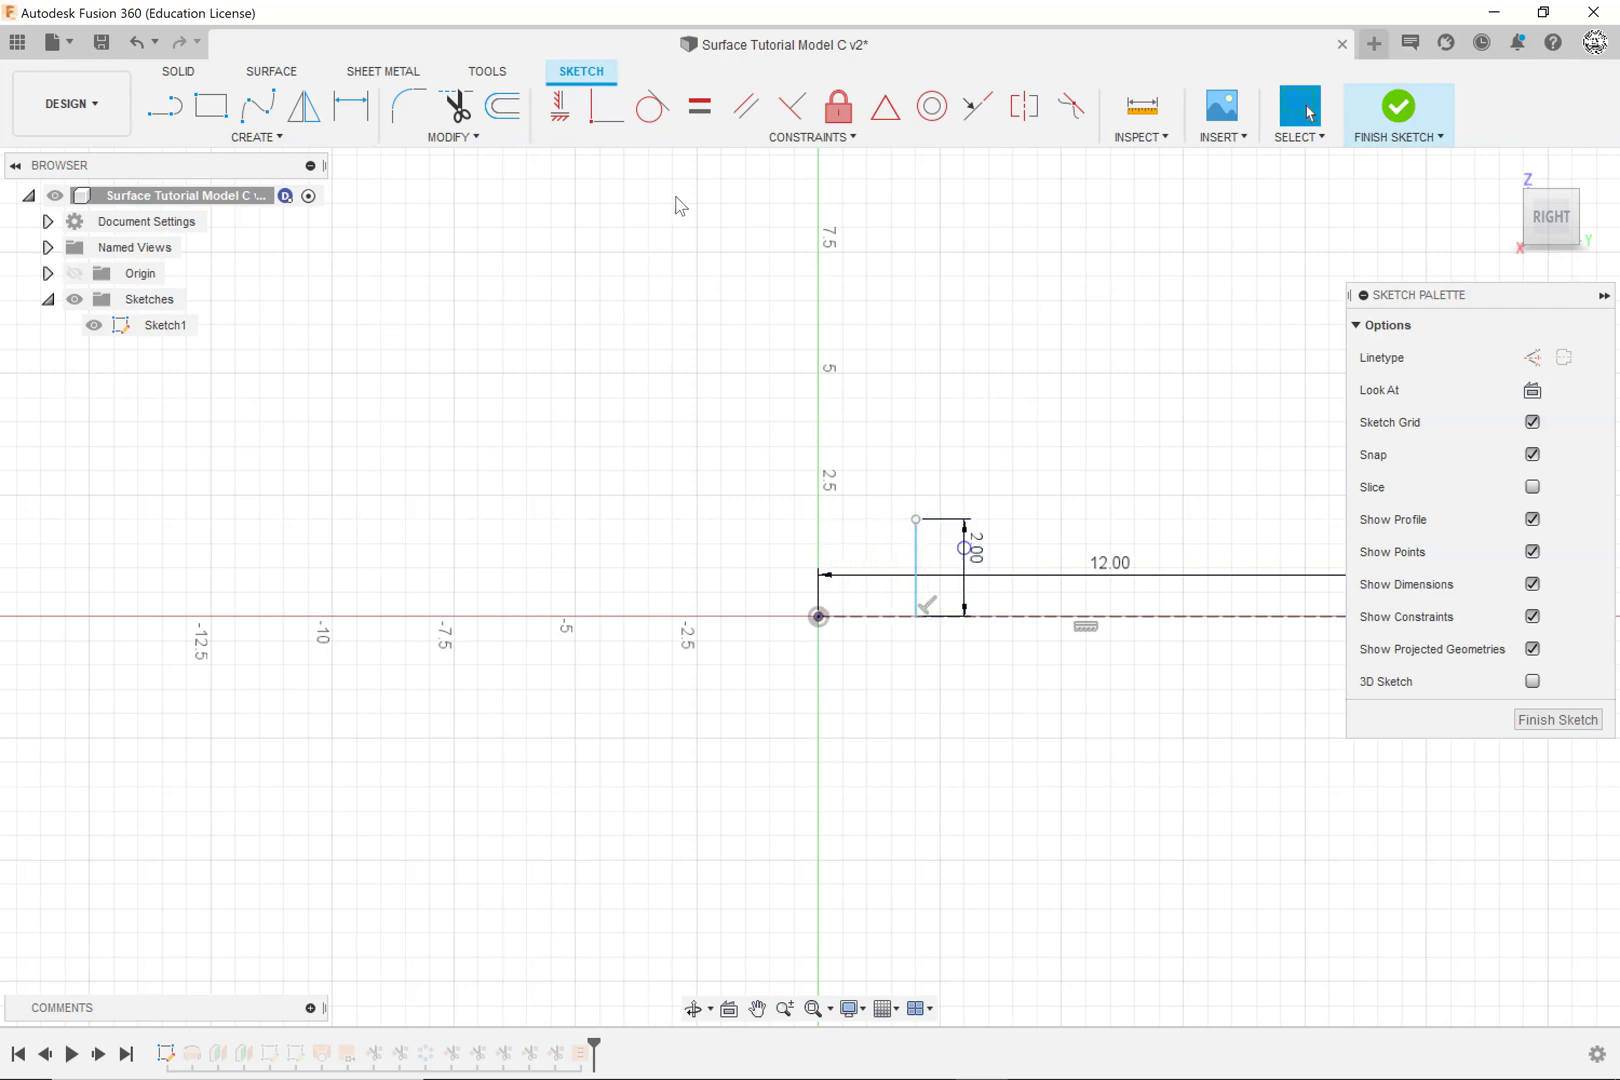
Step: Dimension the vertical line 1.5 in from the sketch origin and finish the sketch
left_click(355, 106)
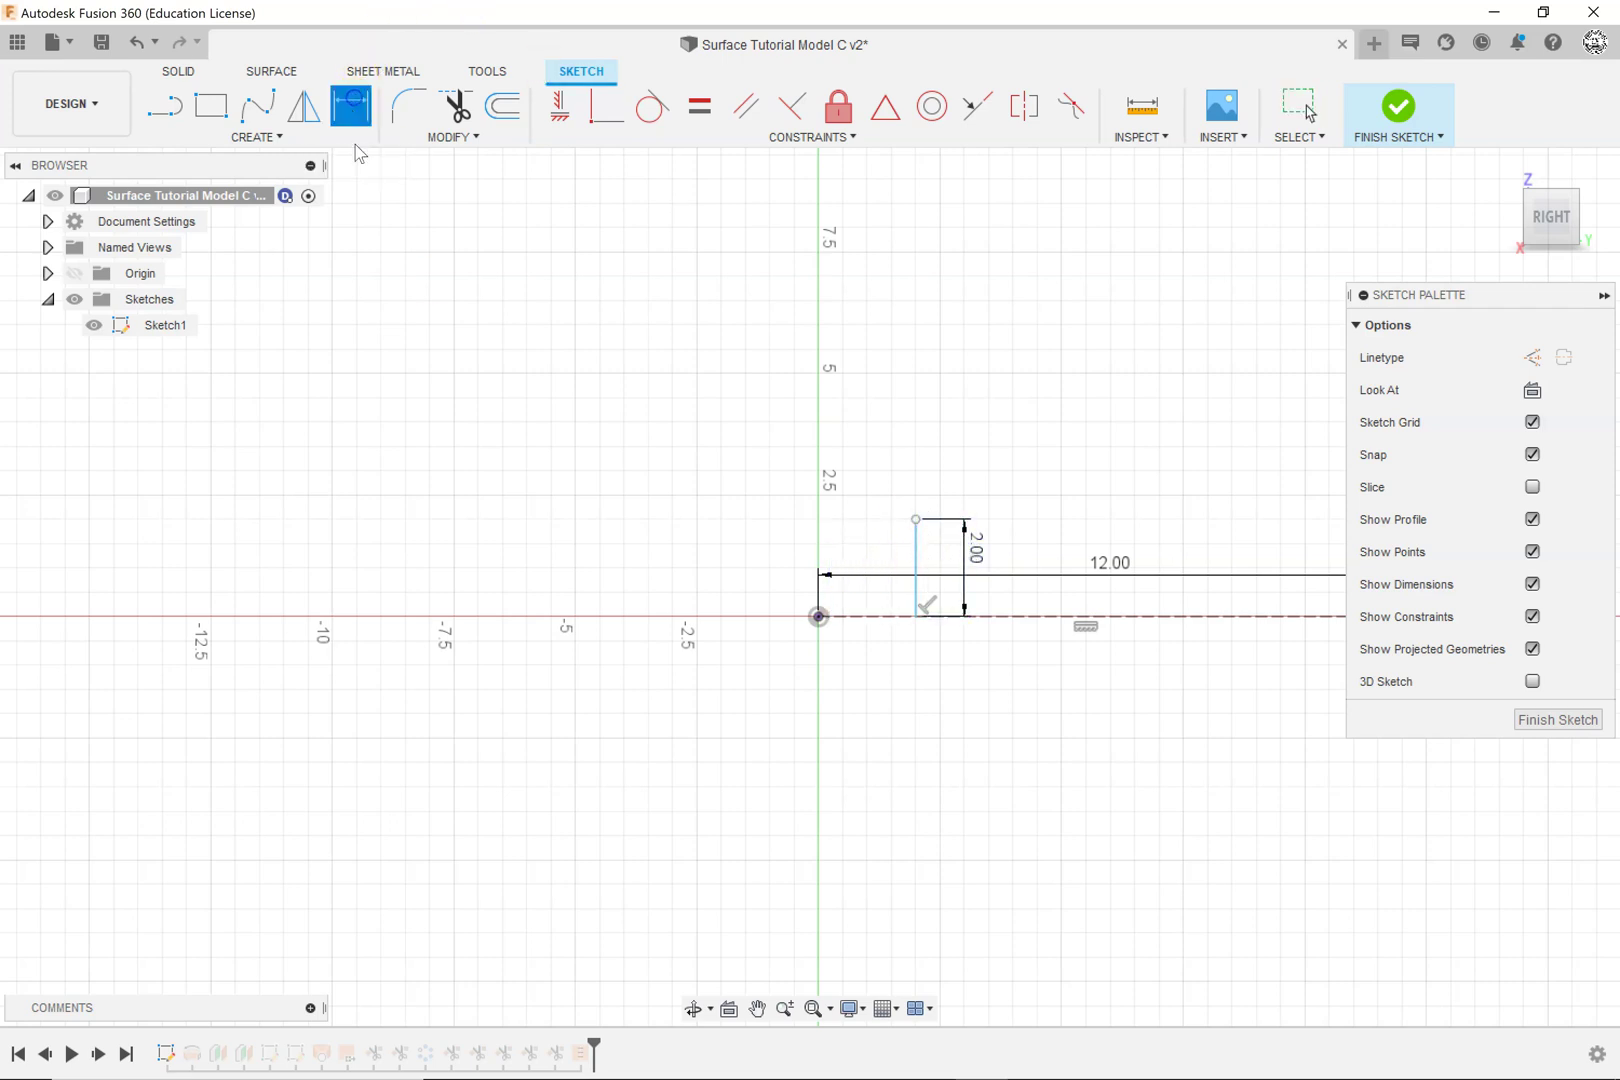
left_click(819, 617)
left_click(916, 605)
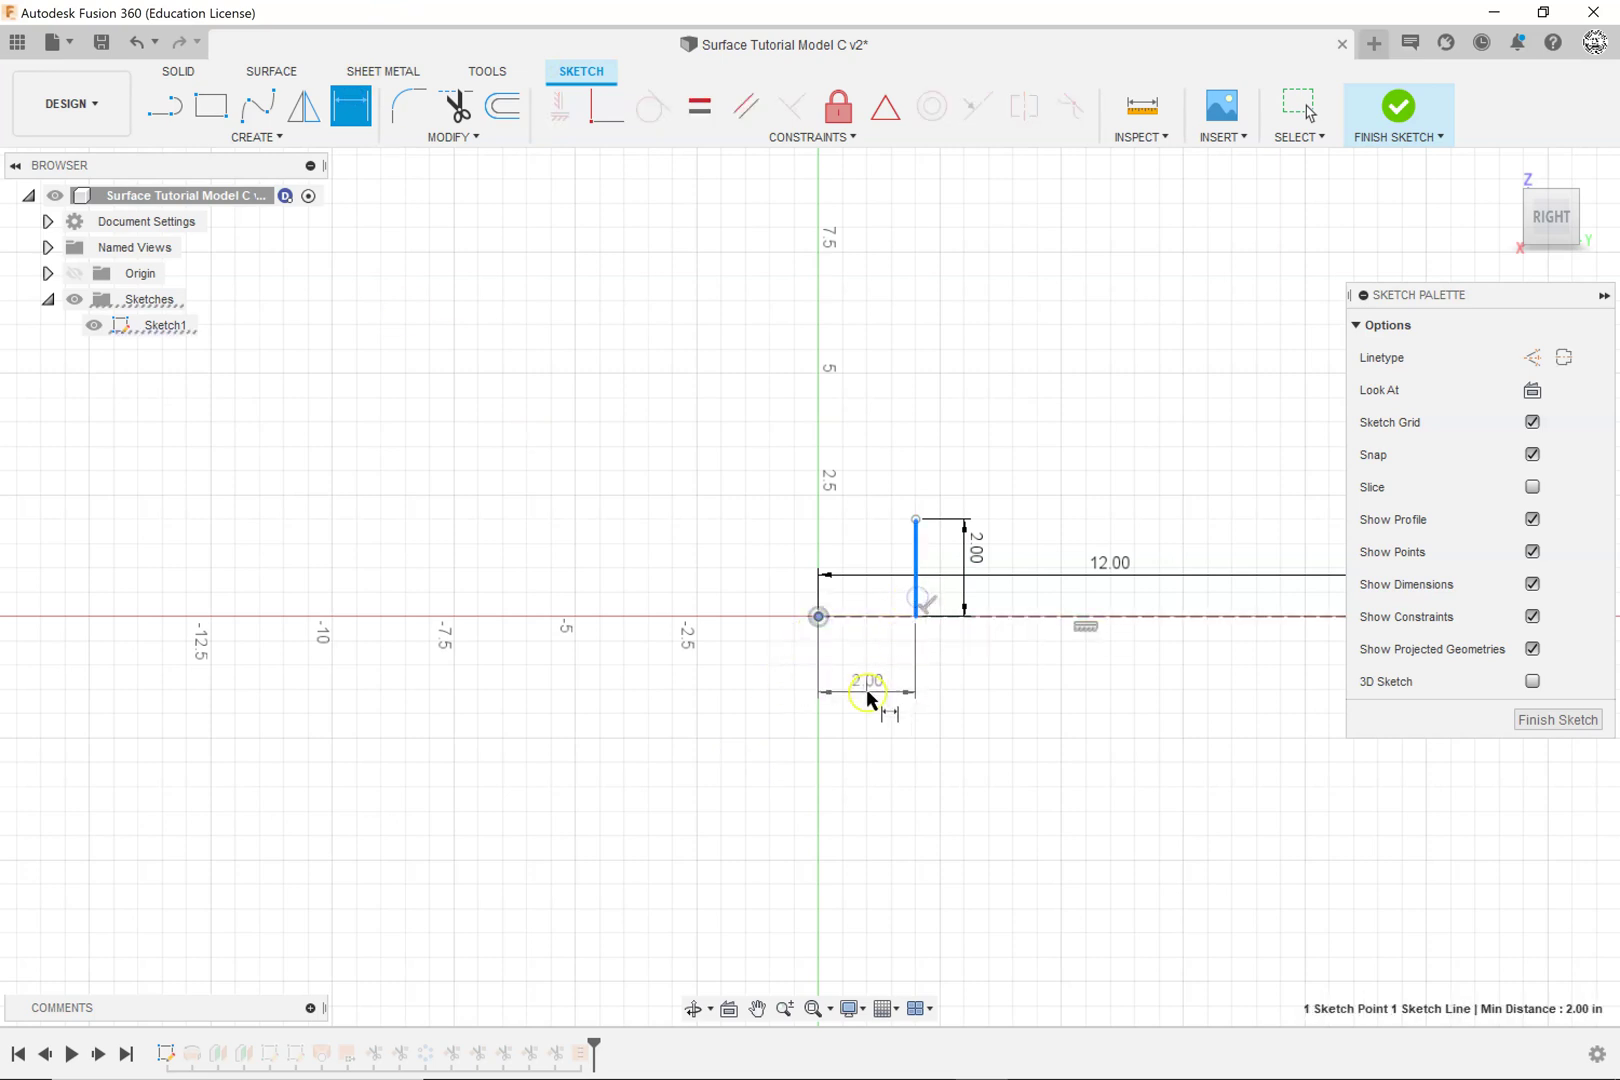
left_click(862, 686)
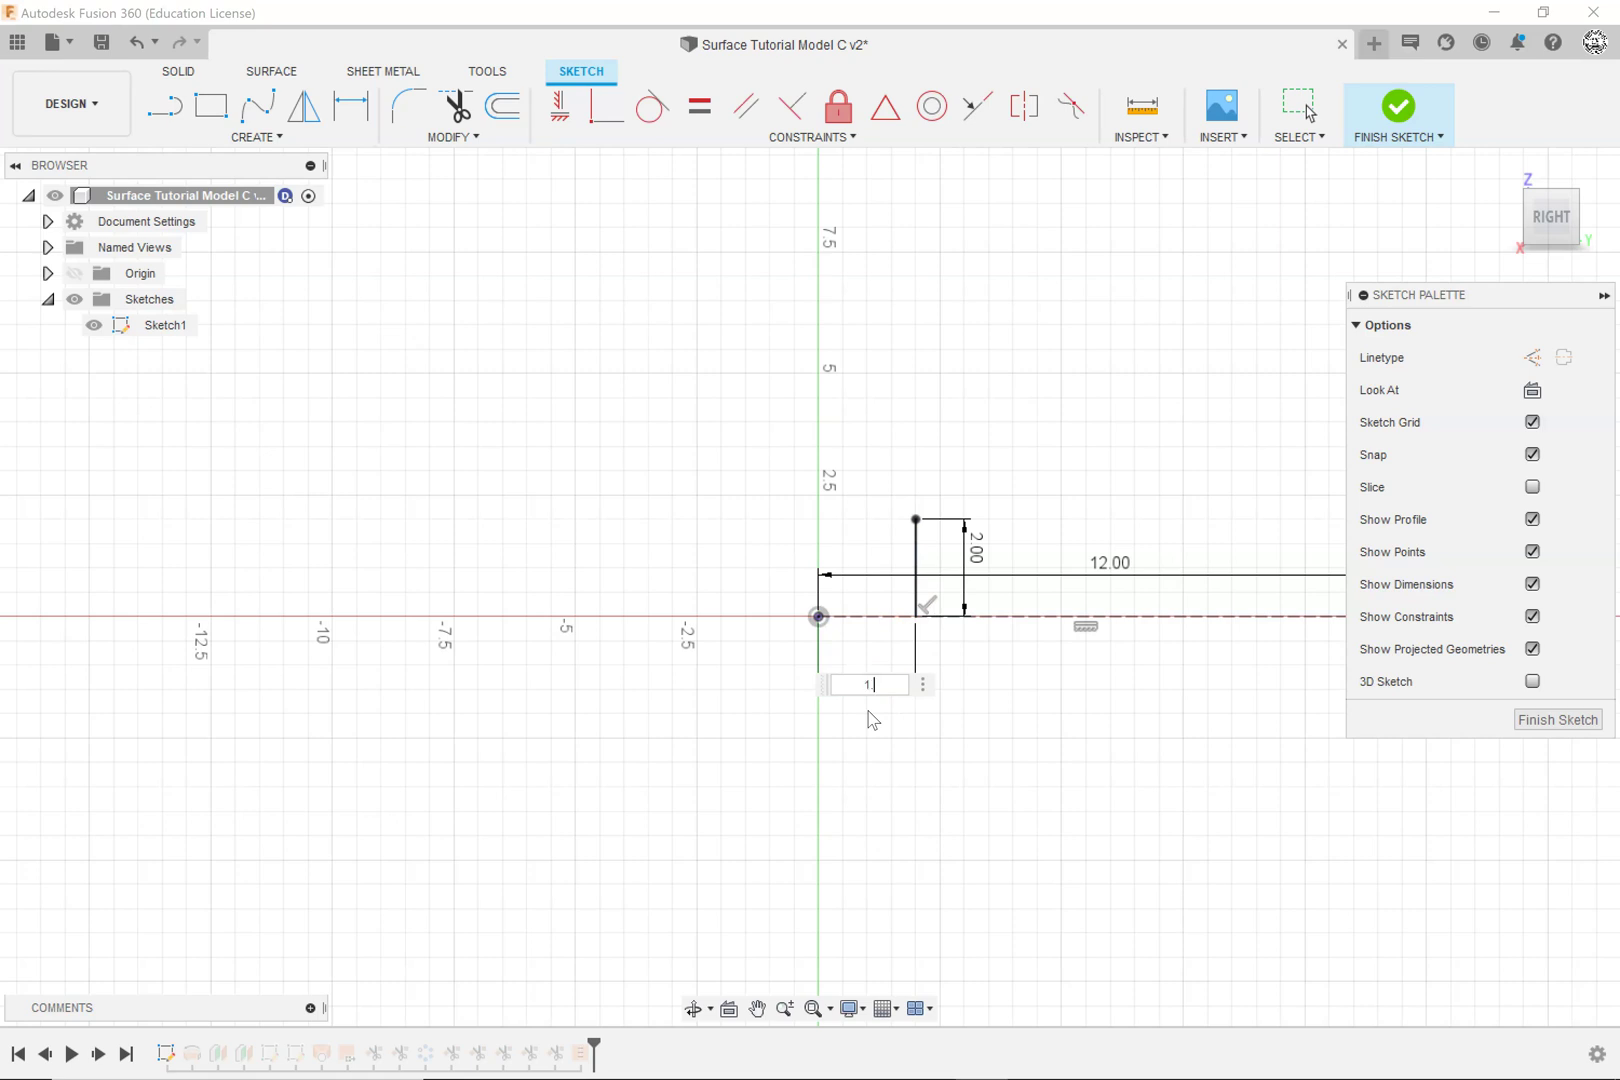
left_click(849, 640)
type("1.5")
key("Return")
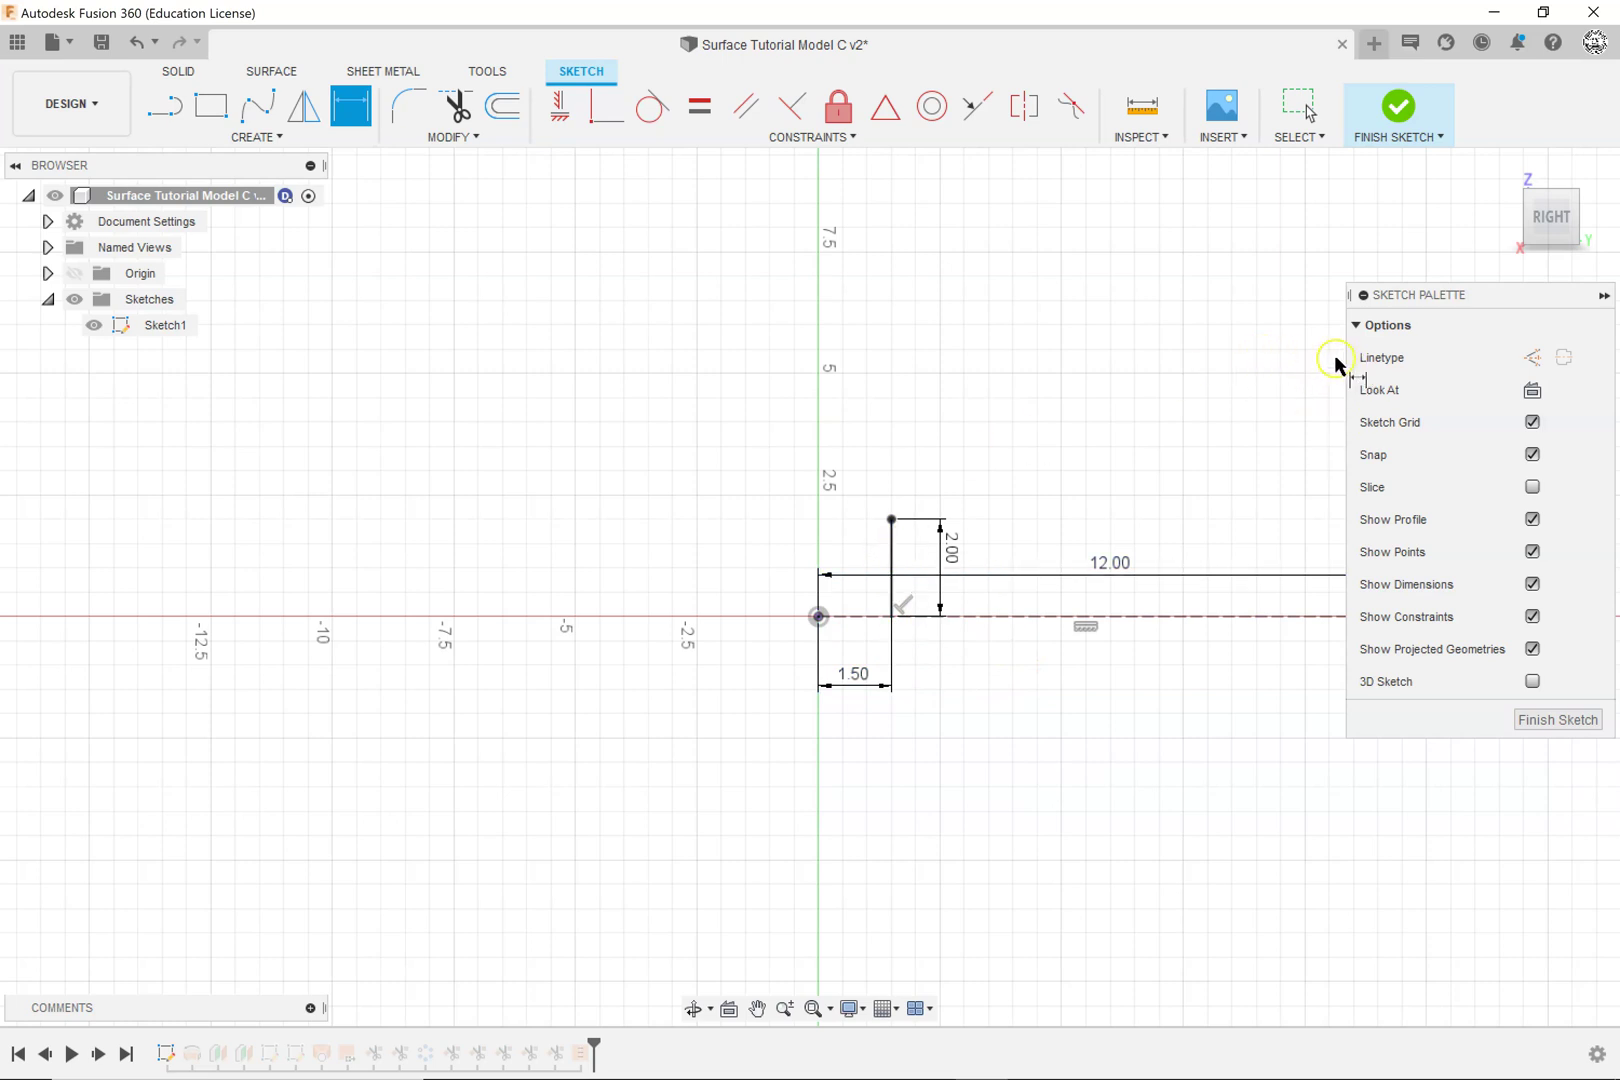
left_click(1391, 145)
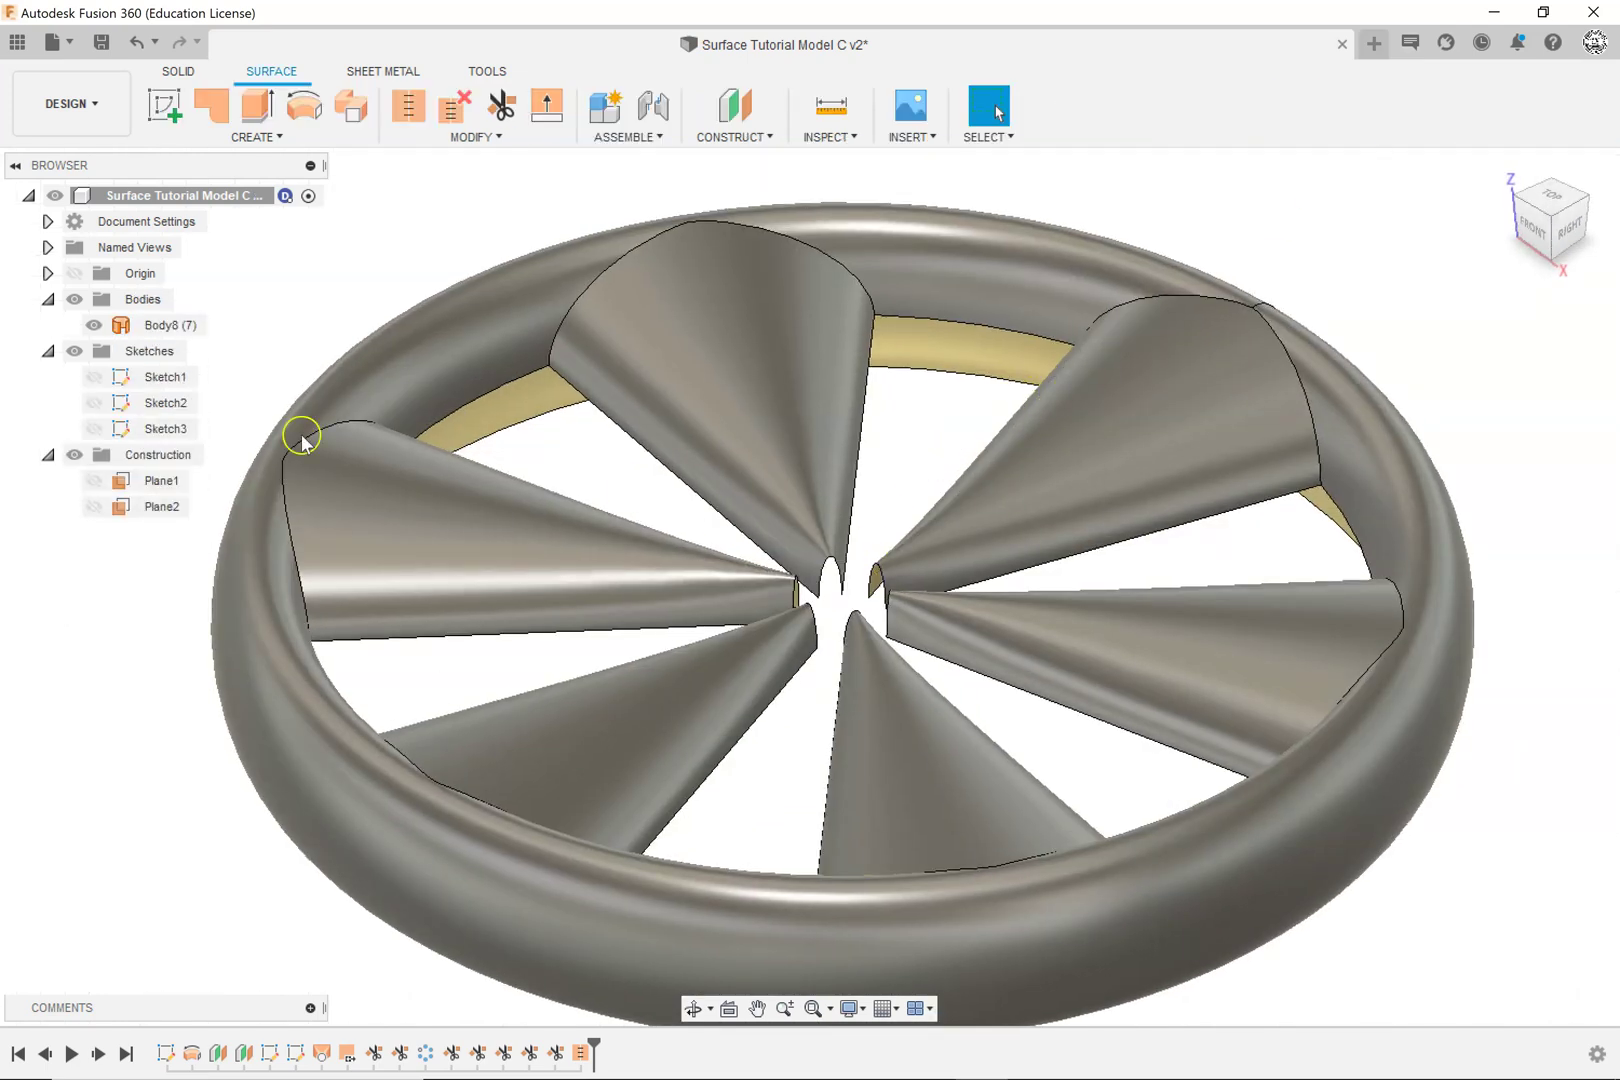
Step: Show Sketch1 and revolve its vertical line 360 degrees about the vertical Z axis as a new surface body
left_click(110, 377)
left_click(93, 377)
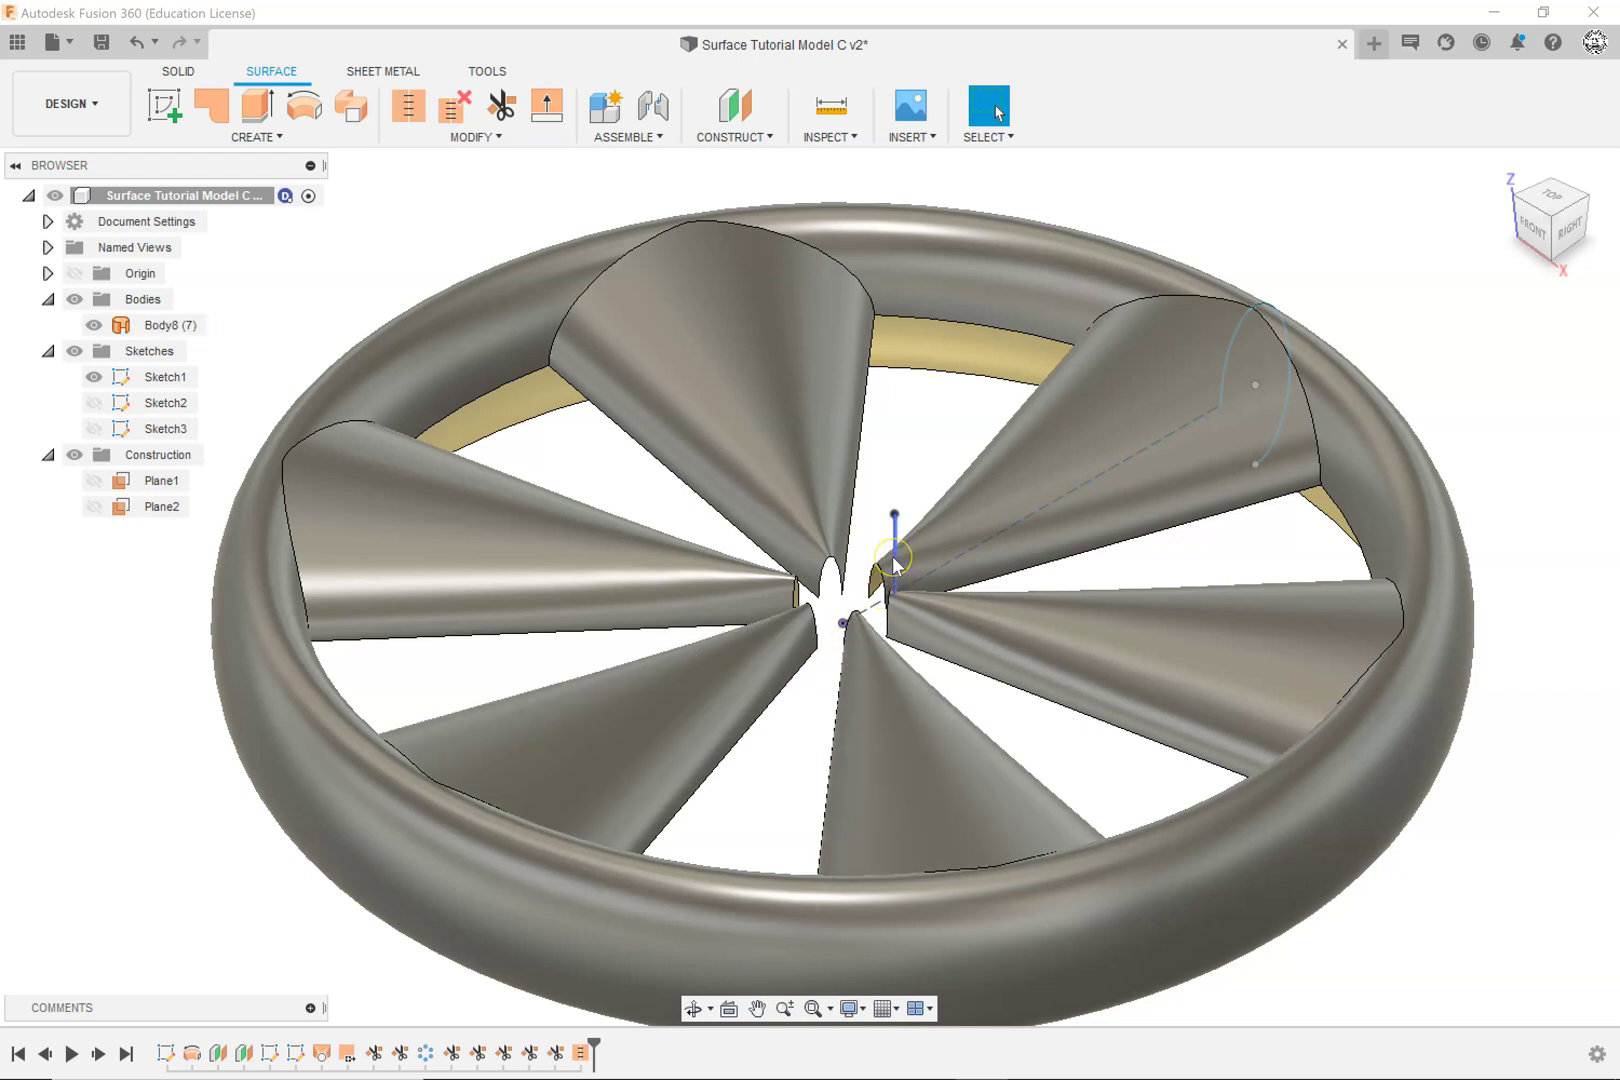
left_click(305, 112)
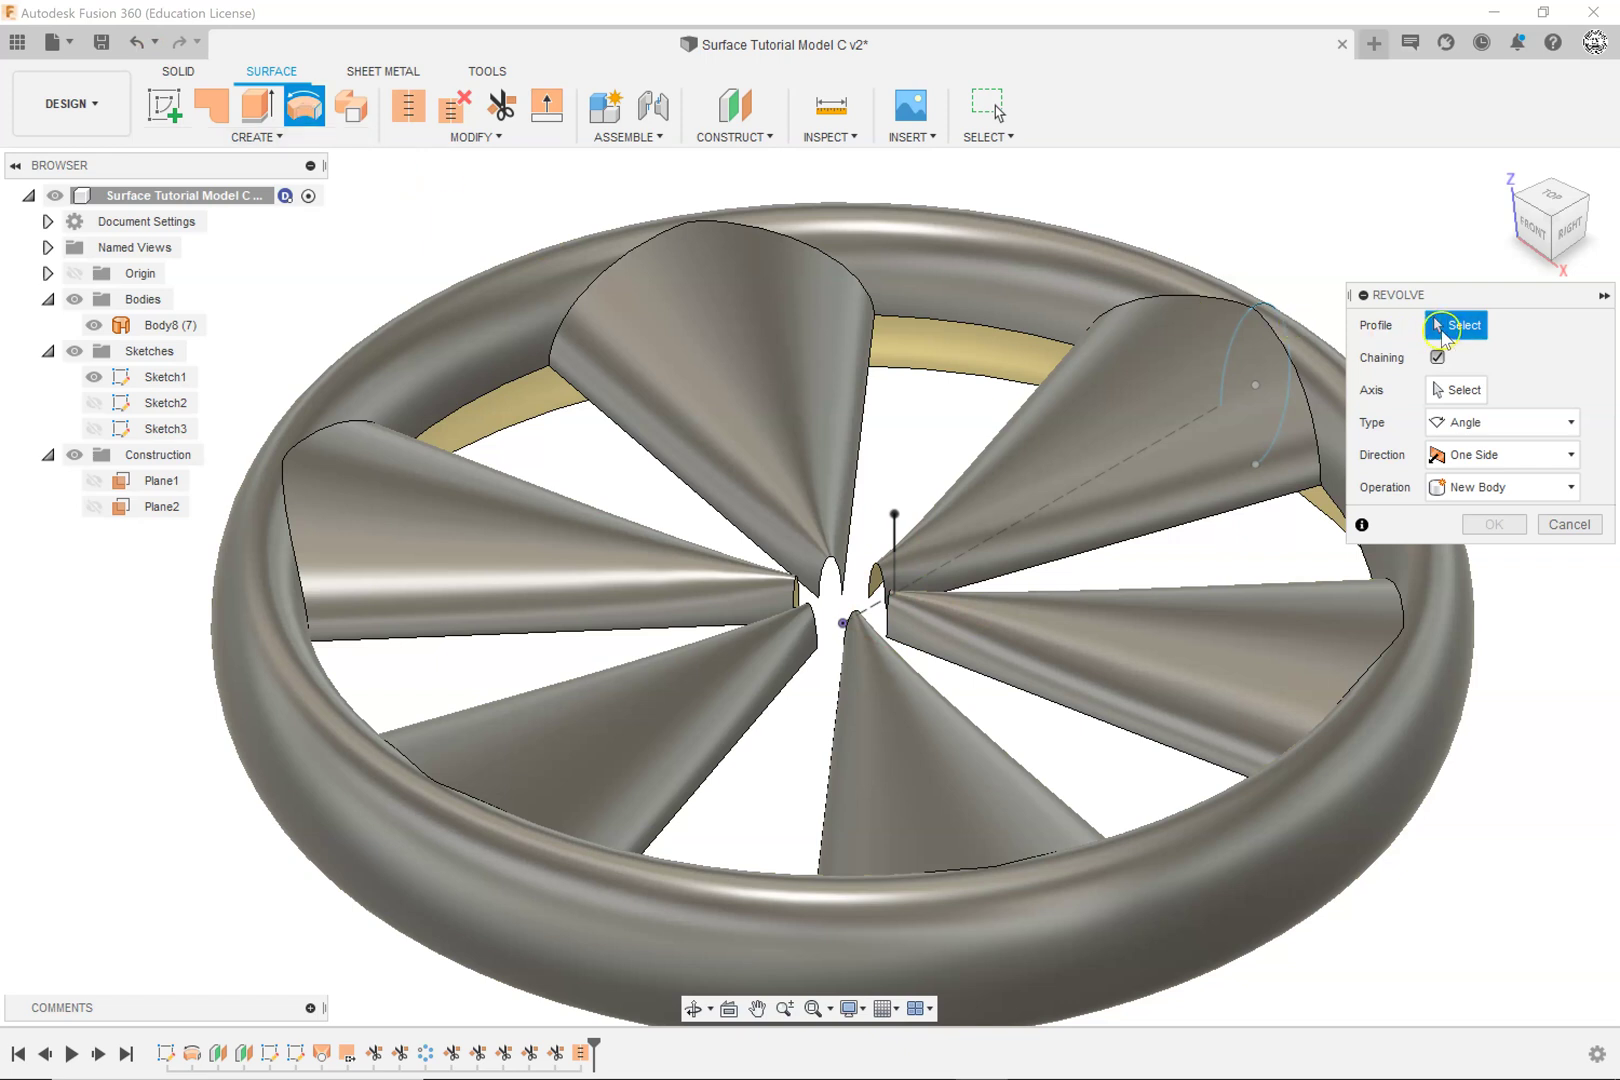
left_click(897, 545)
left_click(1458, 392)
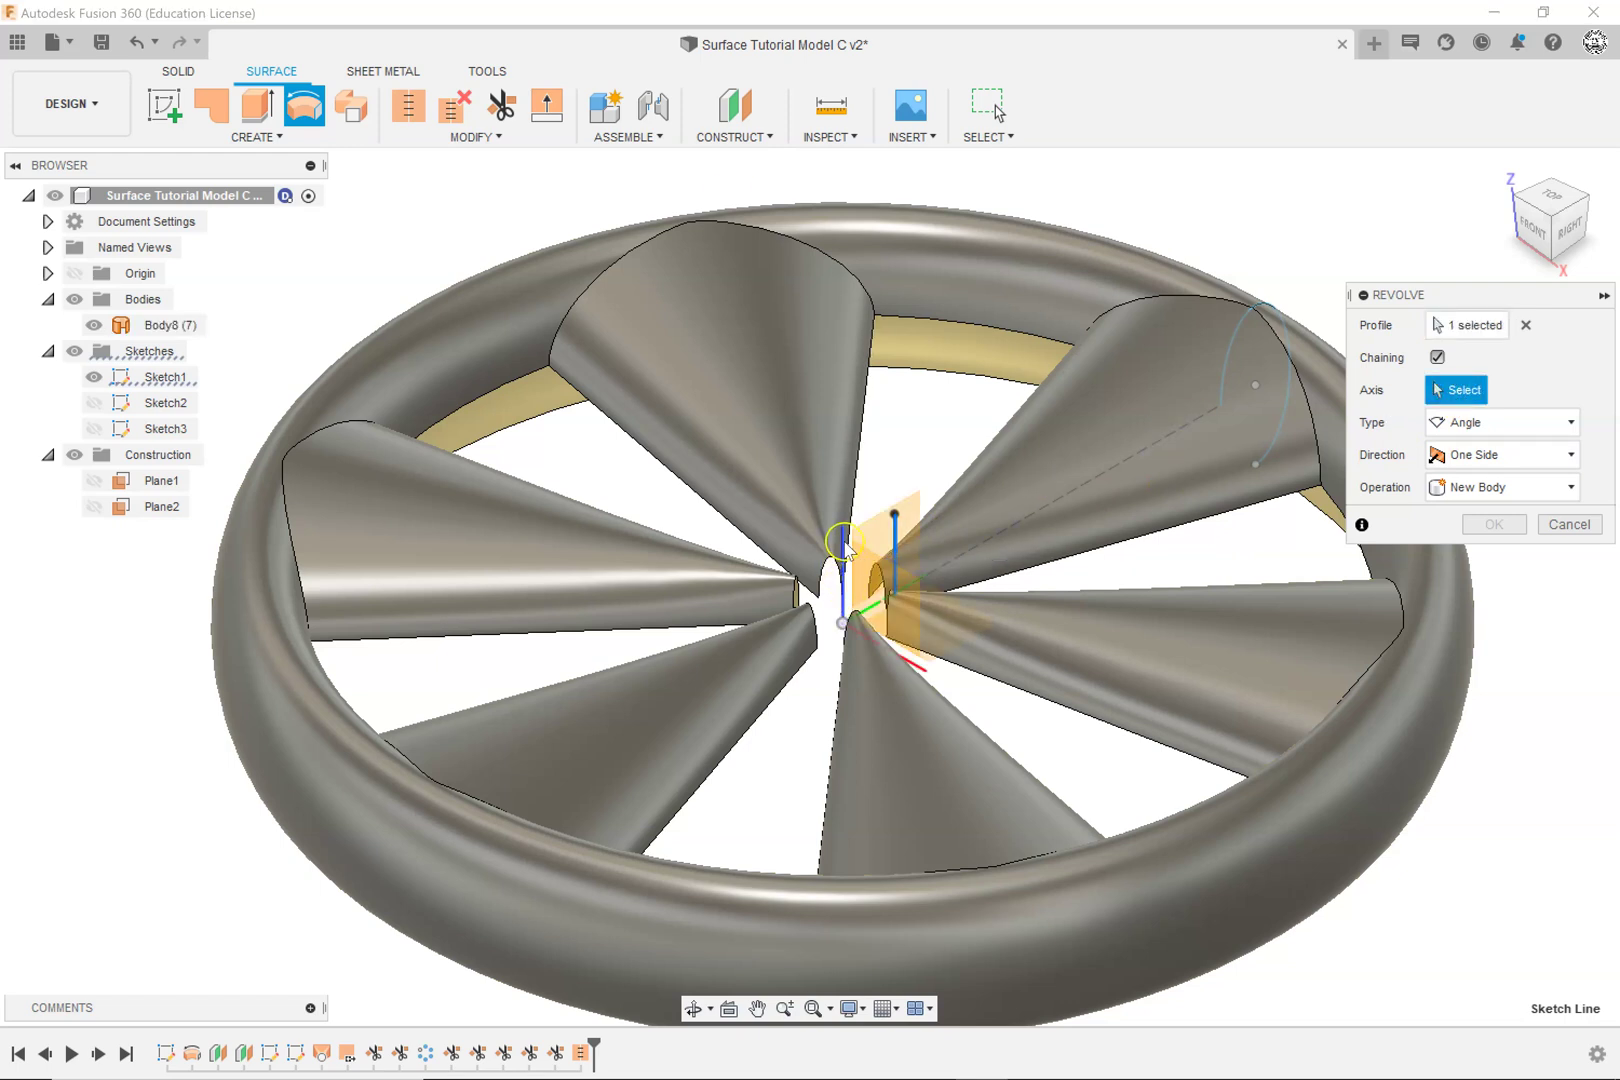
scroll(845, 545, "up", 5)
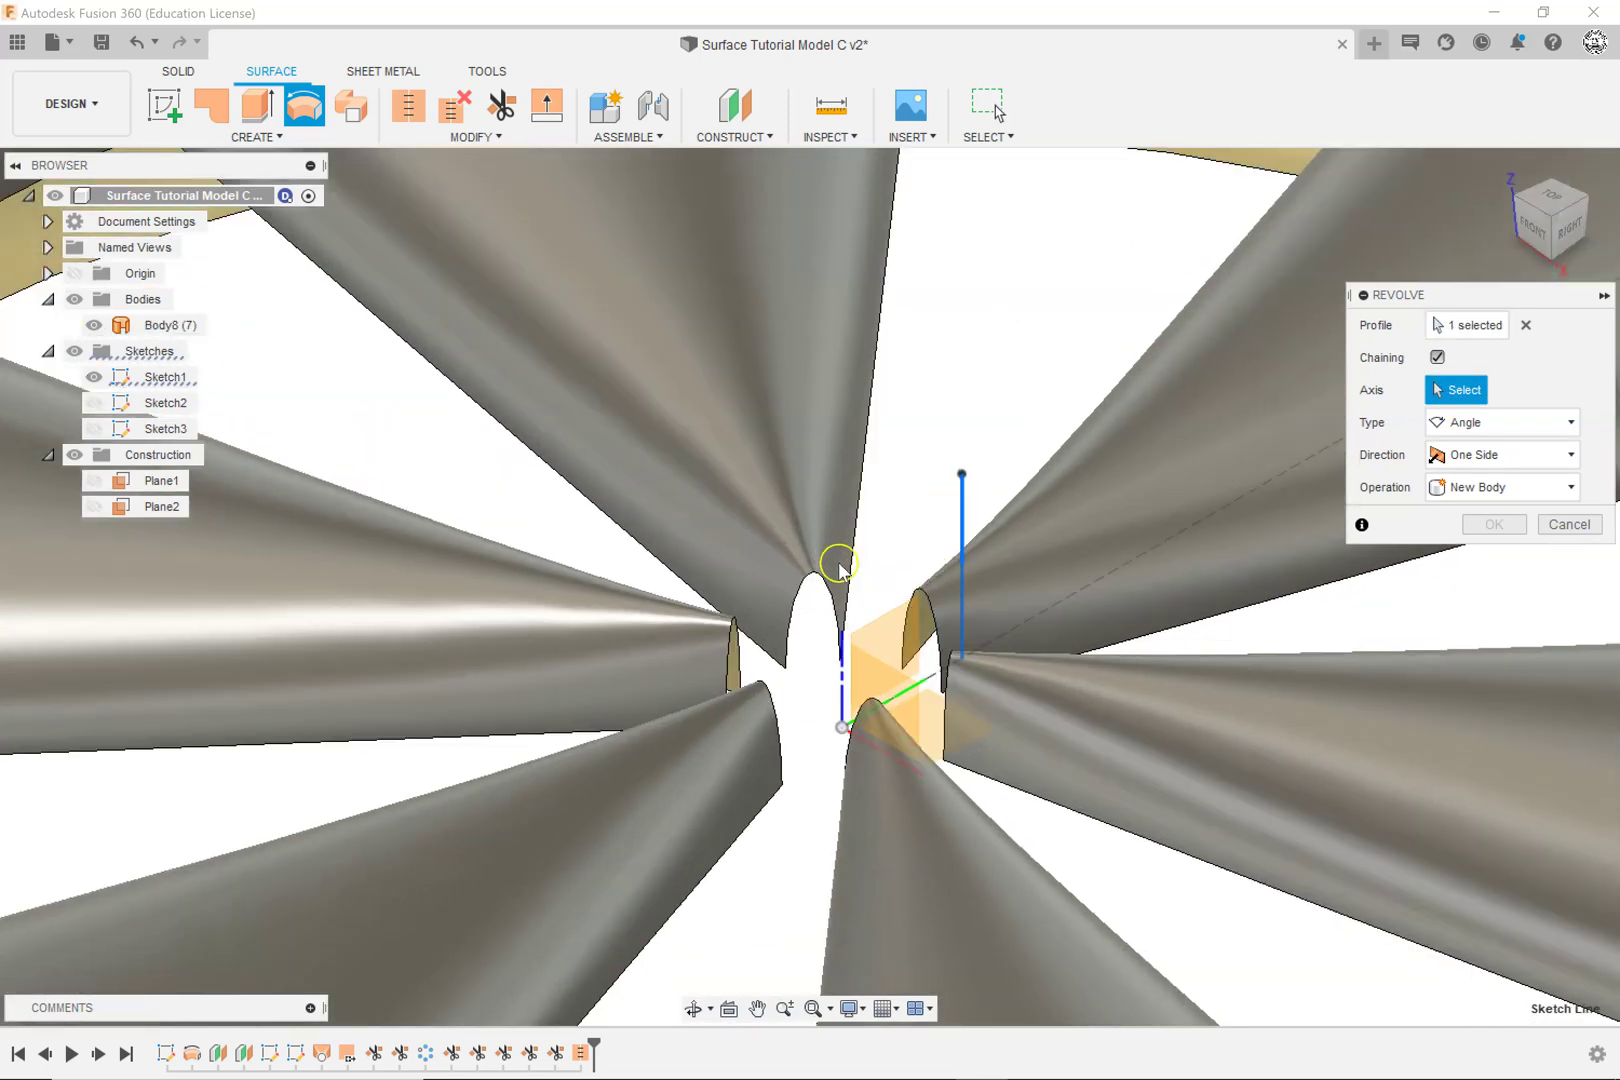
left_click(843, 688)
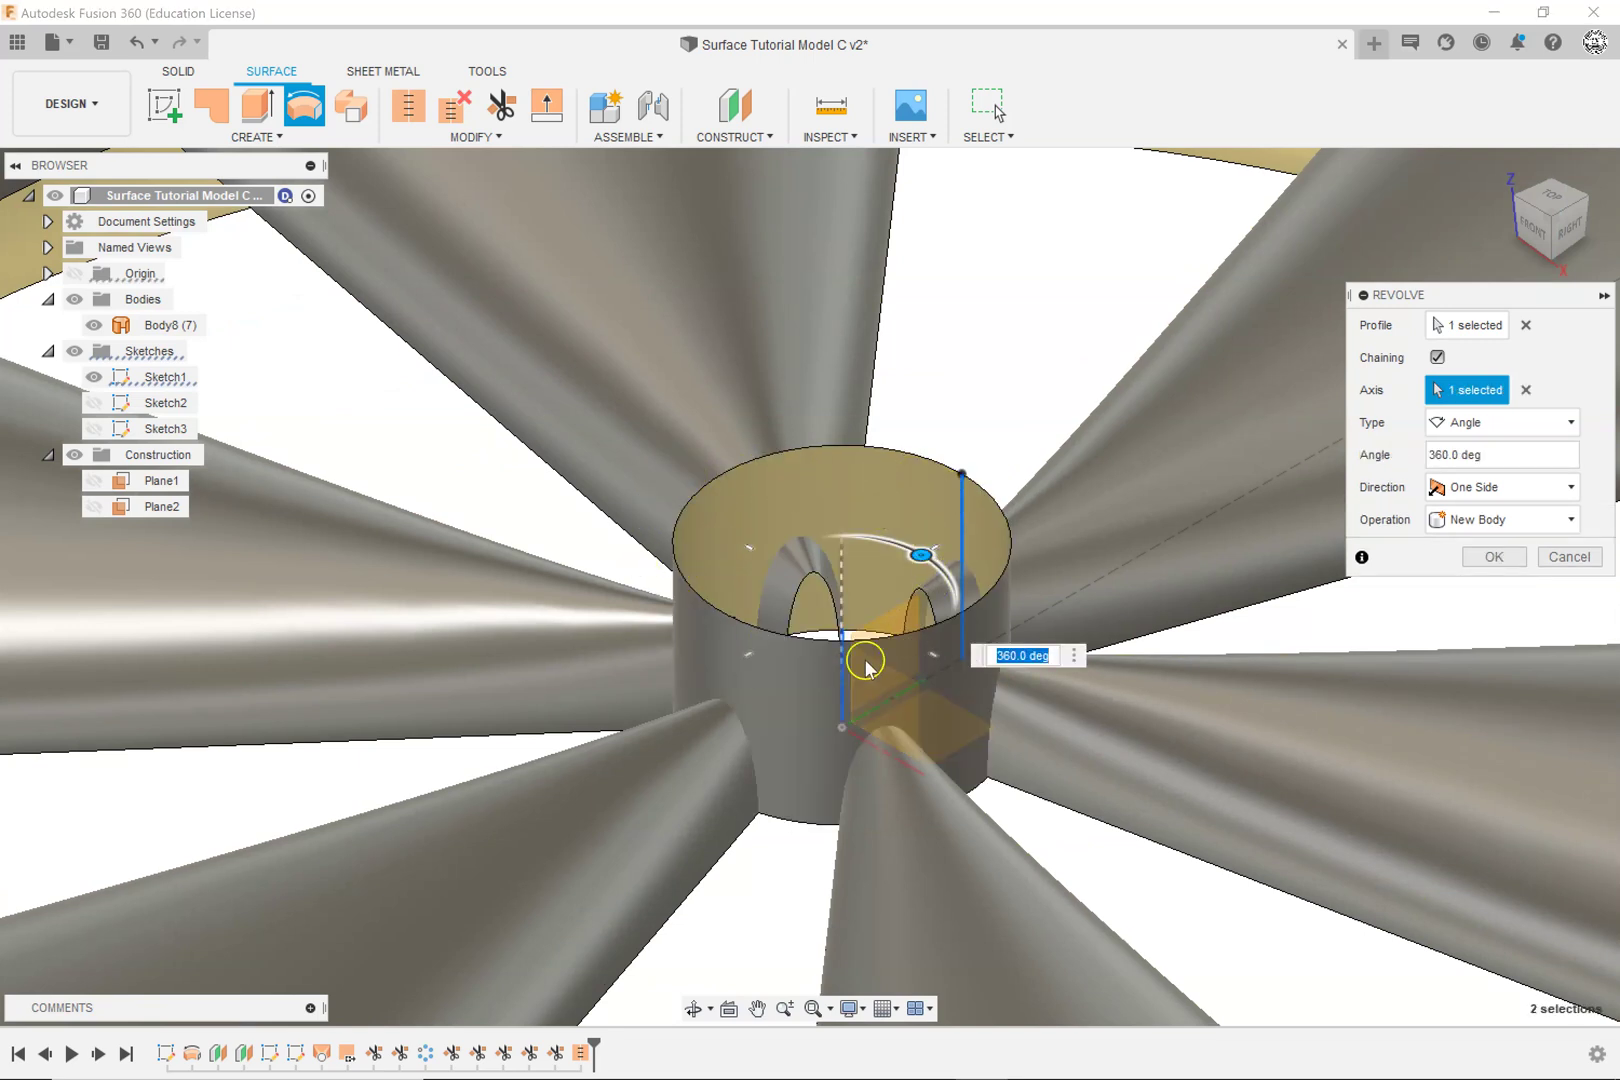
scroll(904, 655, "down", 4)
scroll(904, 655, "down", 3)
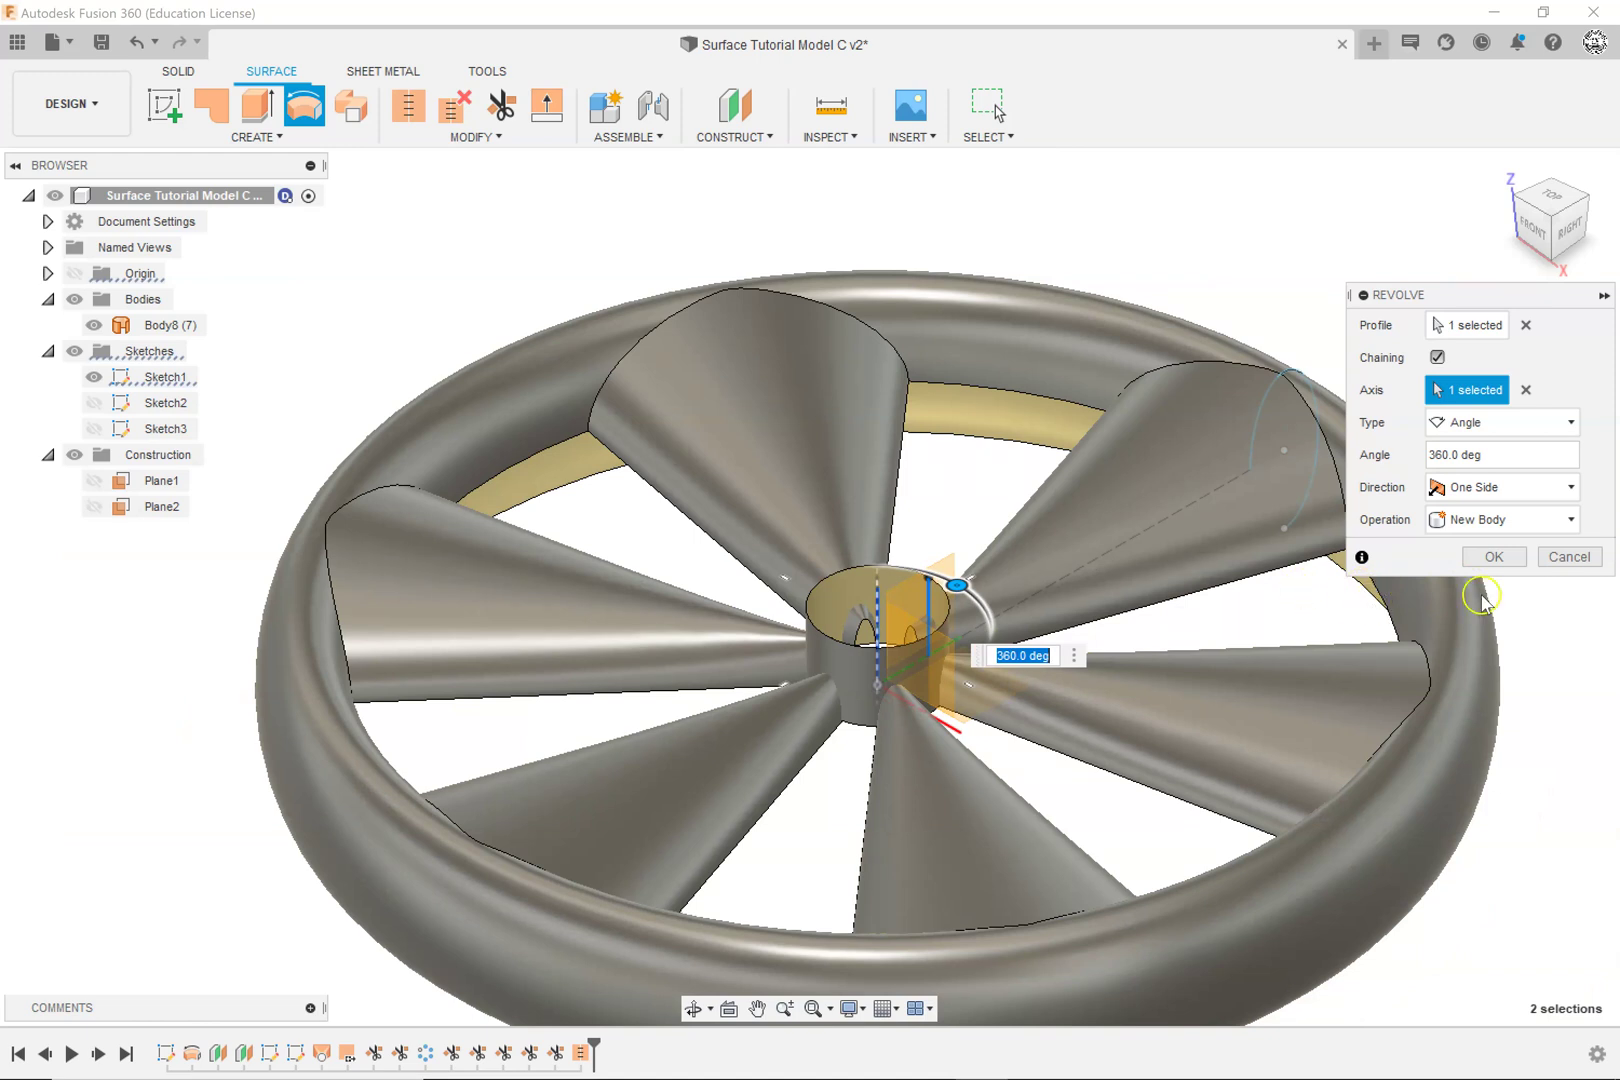
left_click(1494, 557)
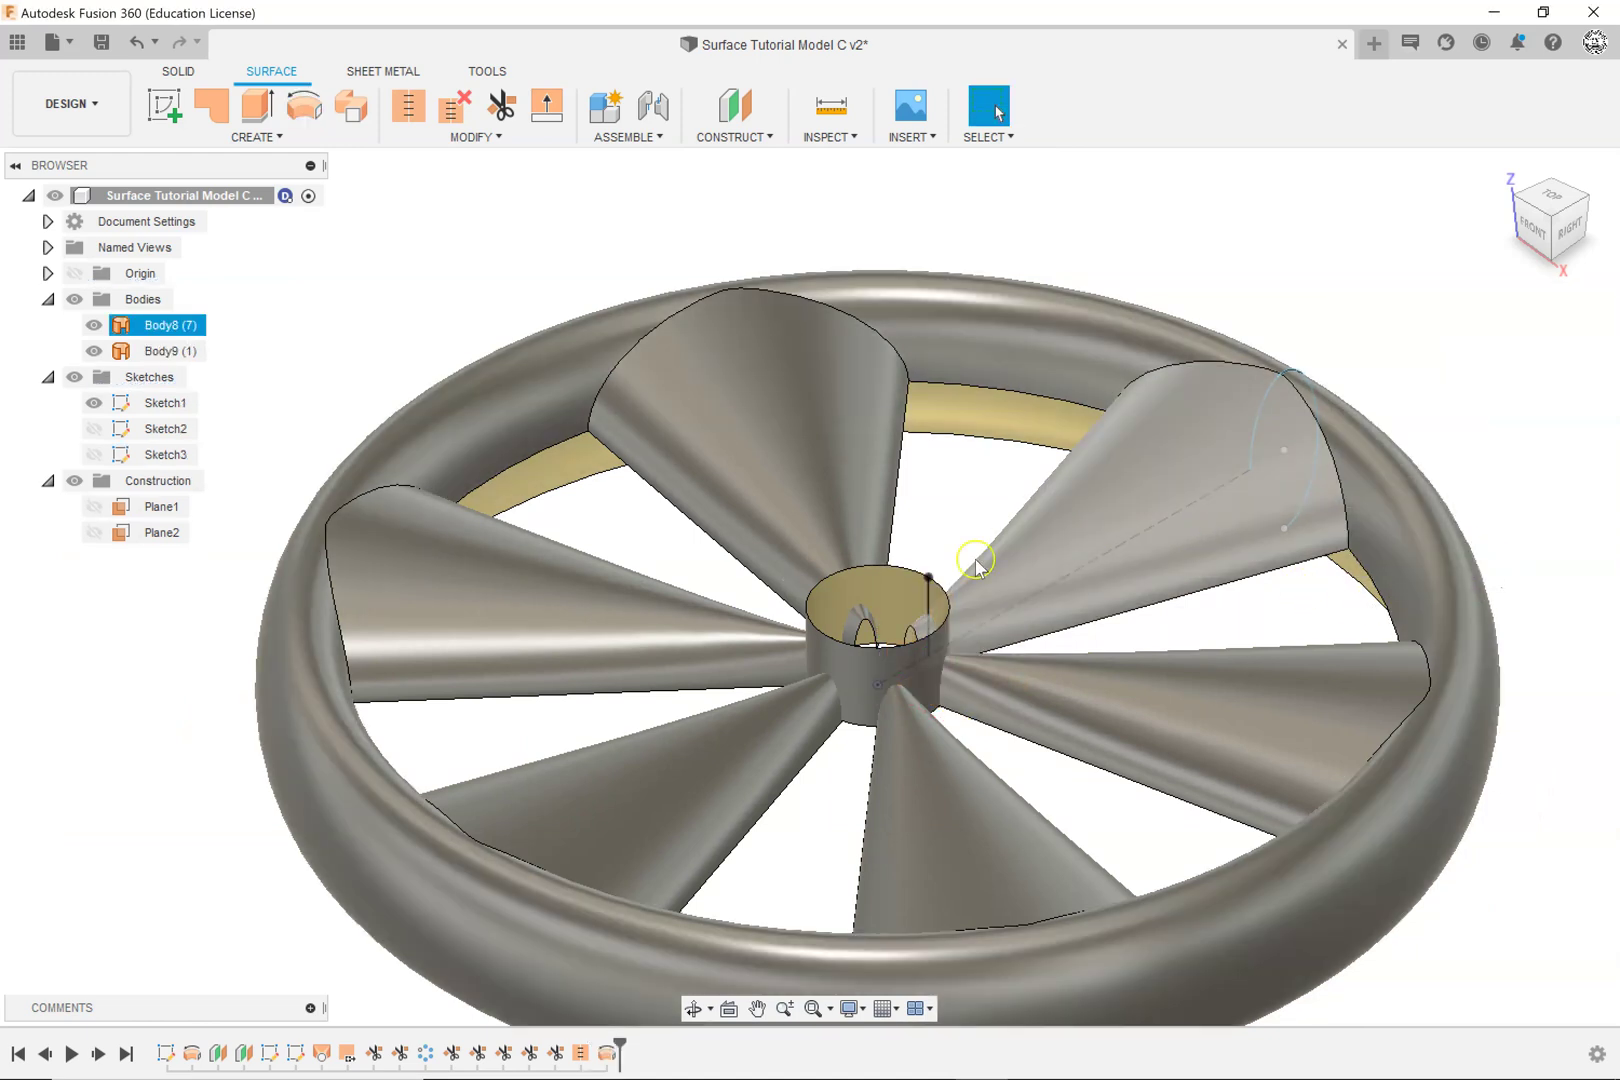
Step: Start trimming the spokes with the hub cylinder as the trim tool, choosing the spoke ends inside the hub for removal
left_click(834, 670)
scroll(834, 670, "up", 5)
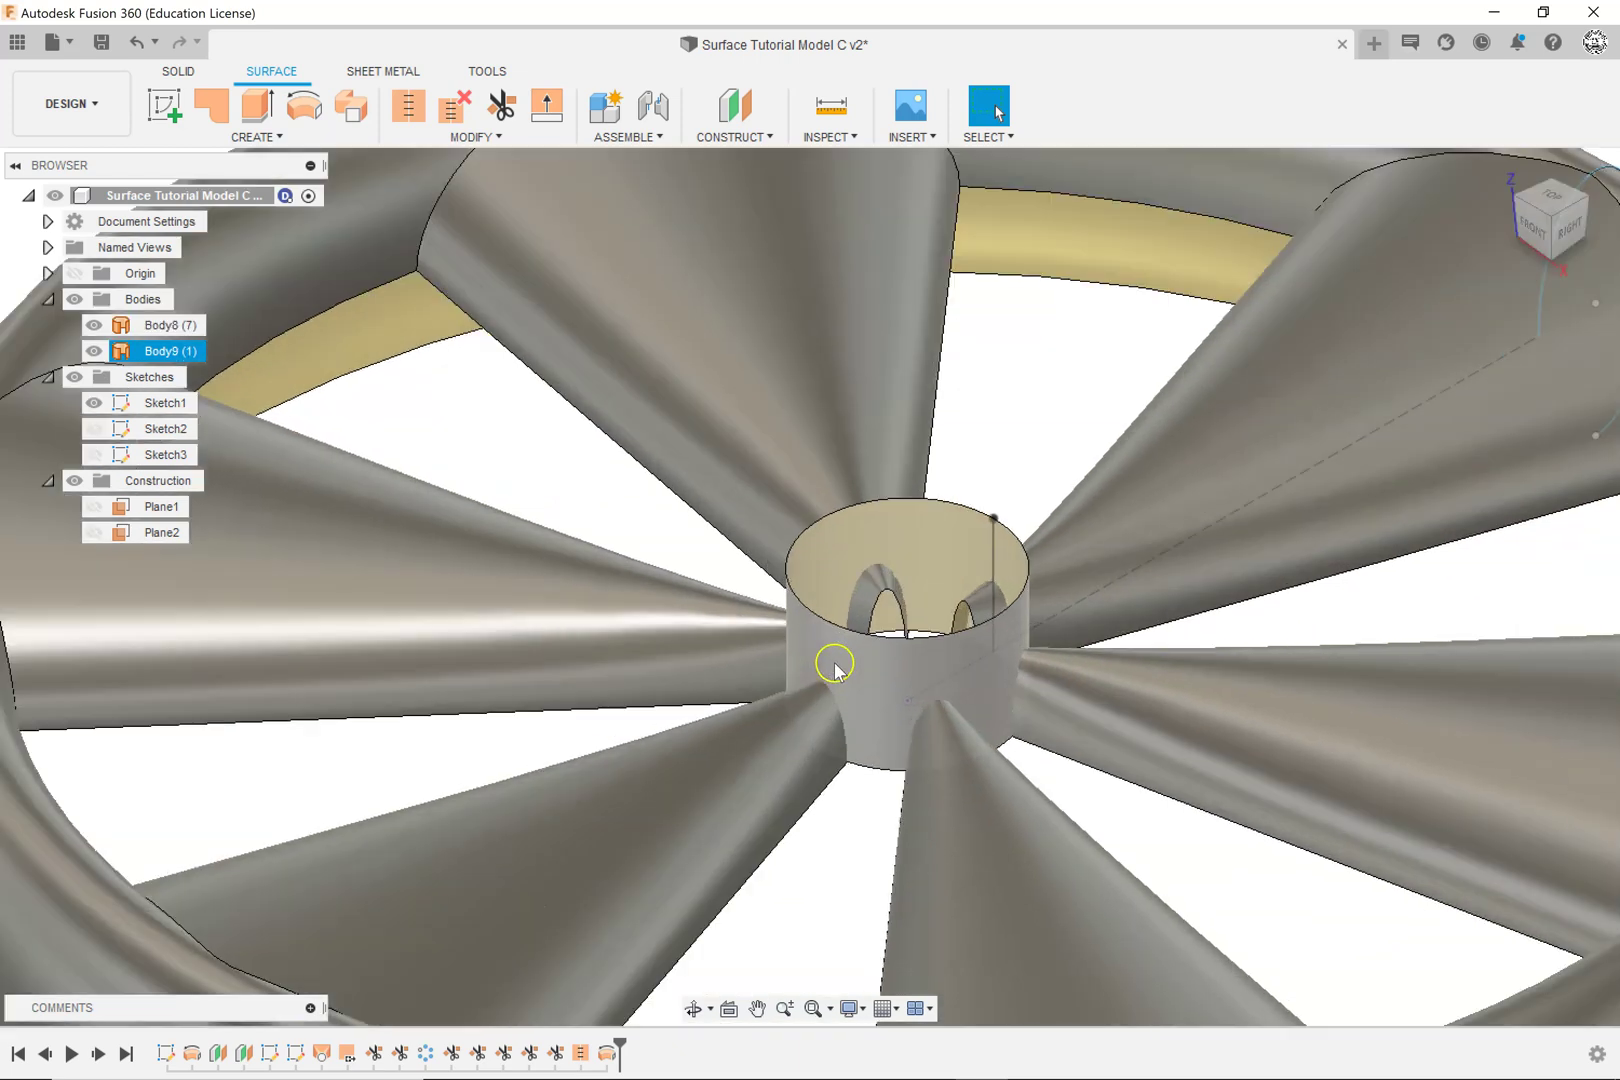
left_click(876, 588)
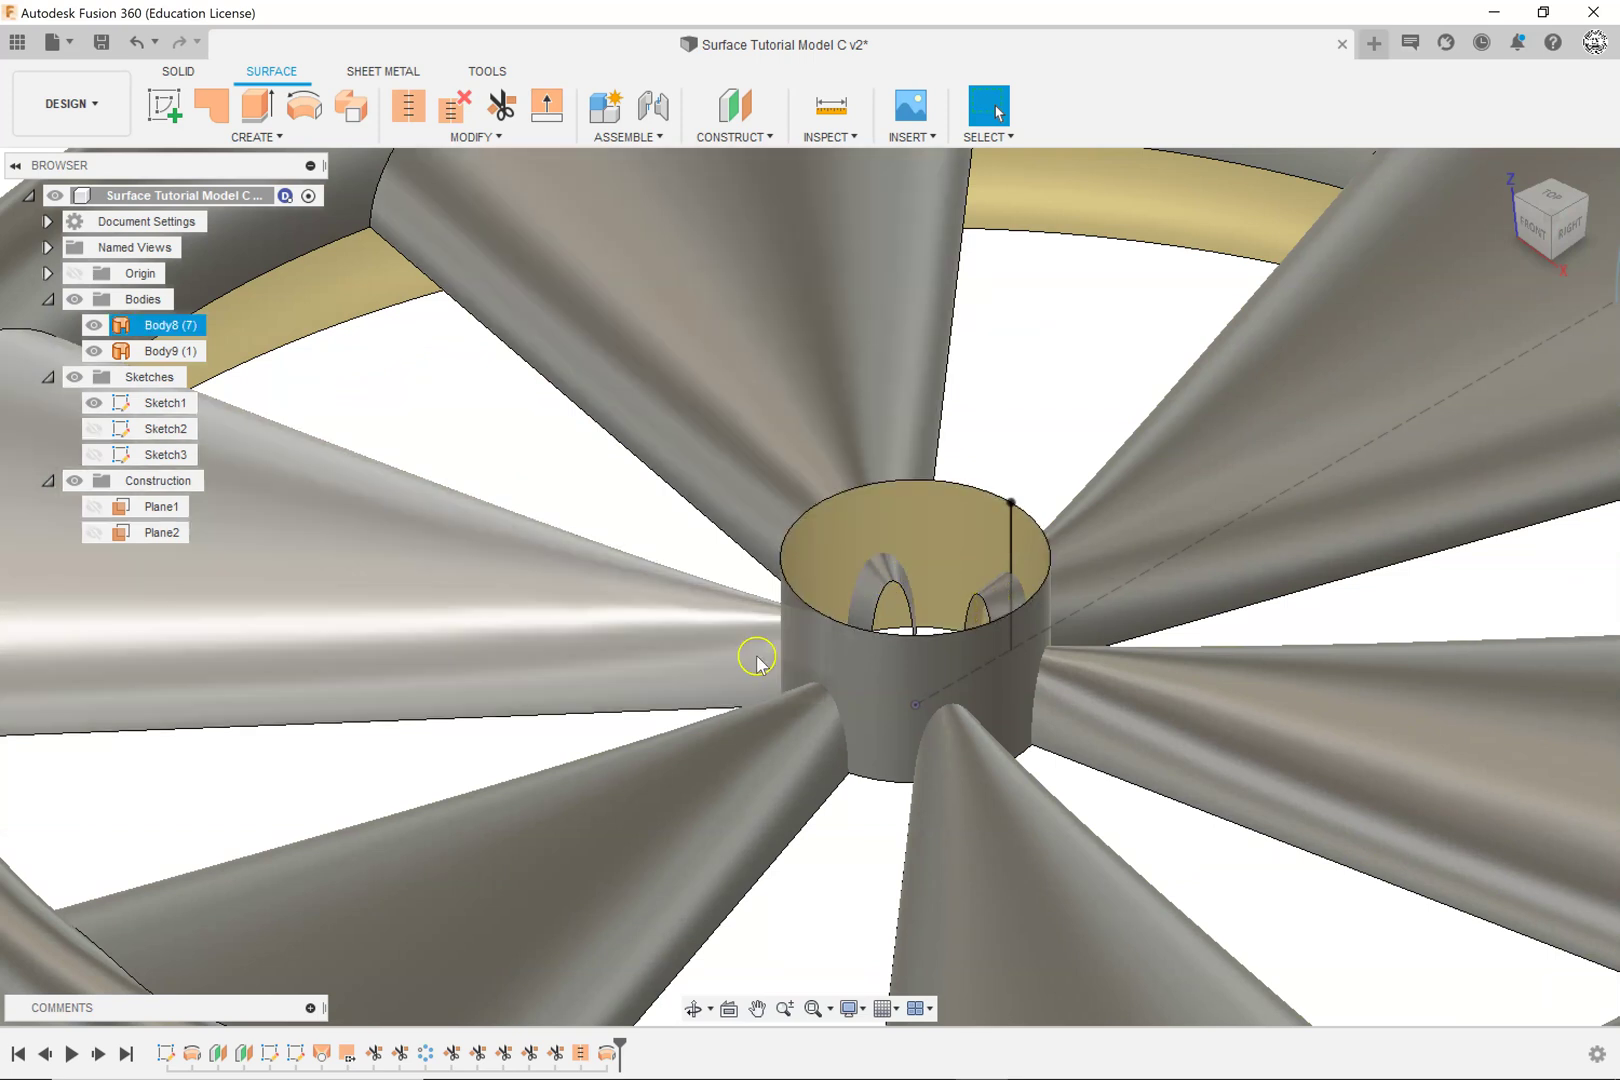
left_click(503, 106)
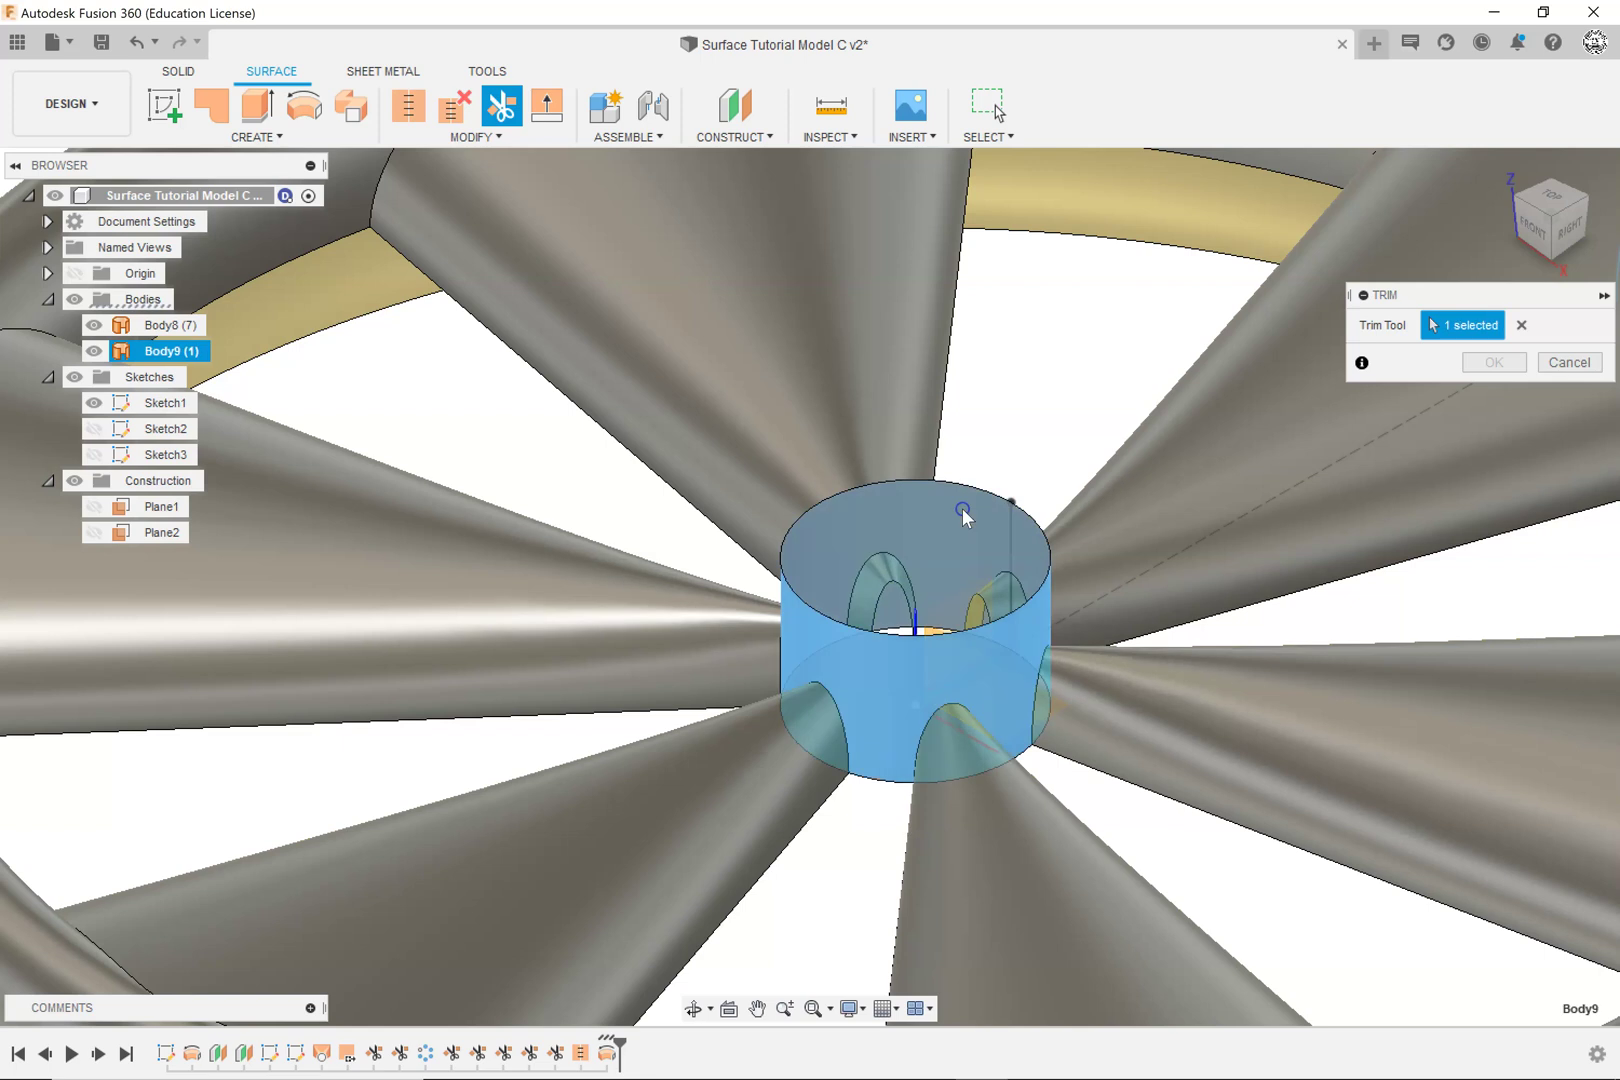
left_click(962, 508)
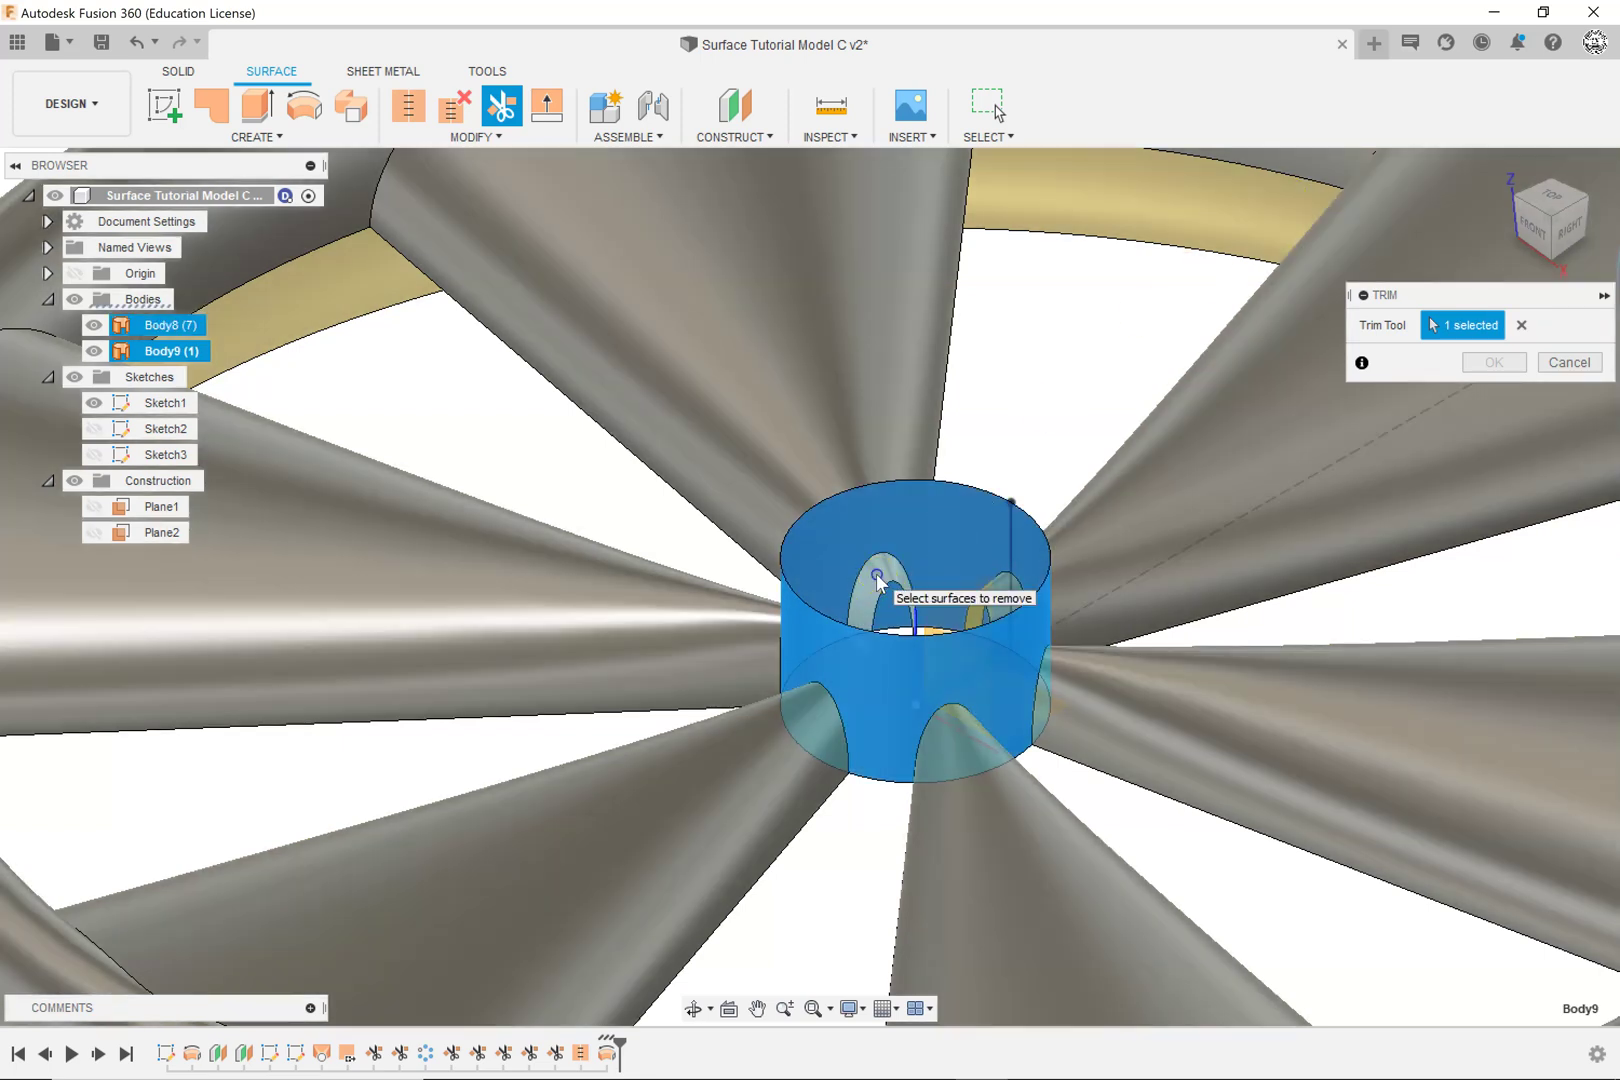
left_click(900, 595)
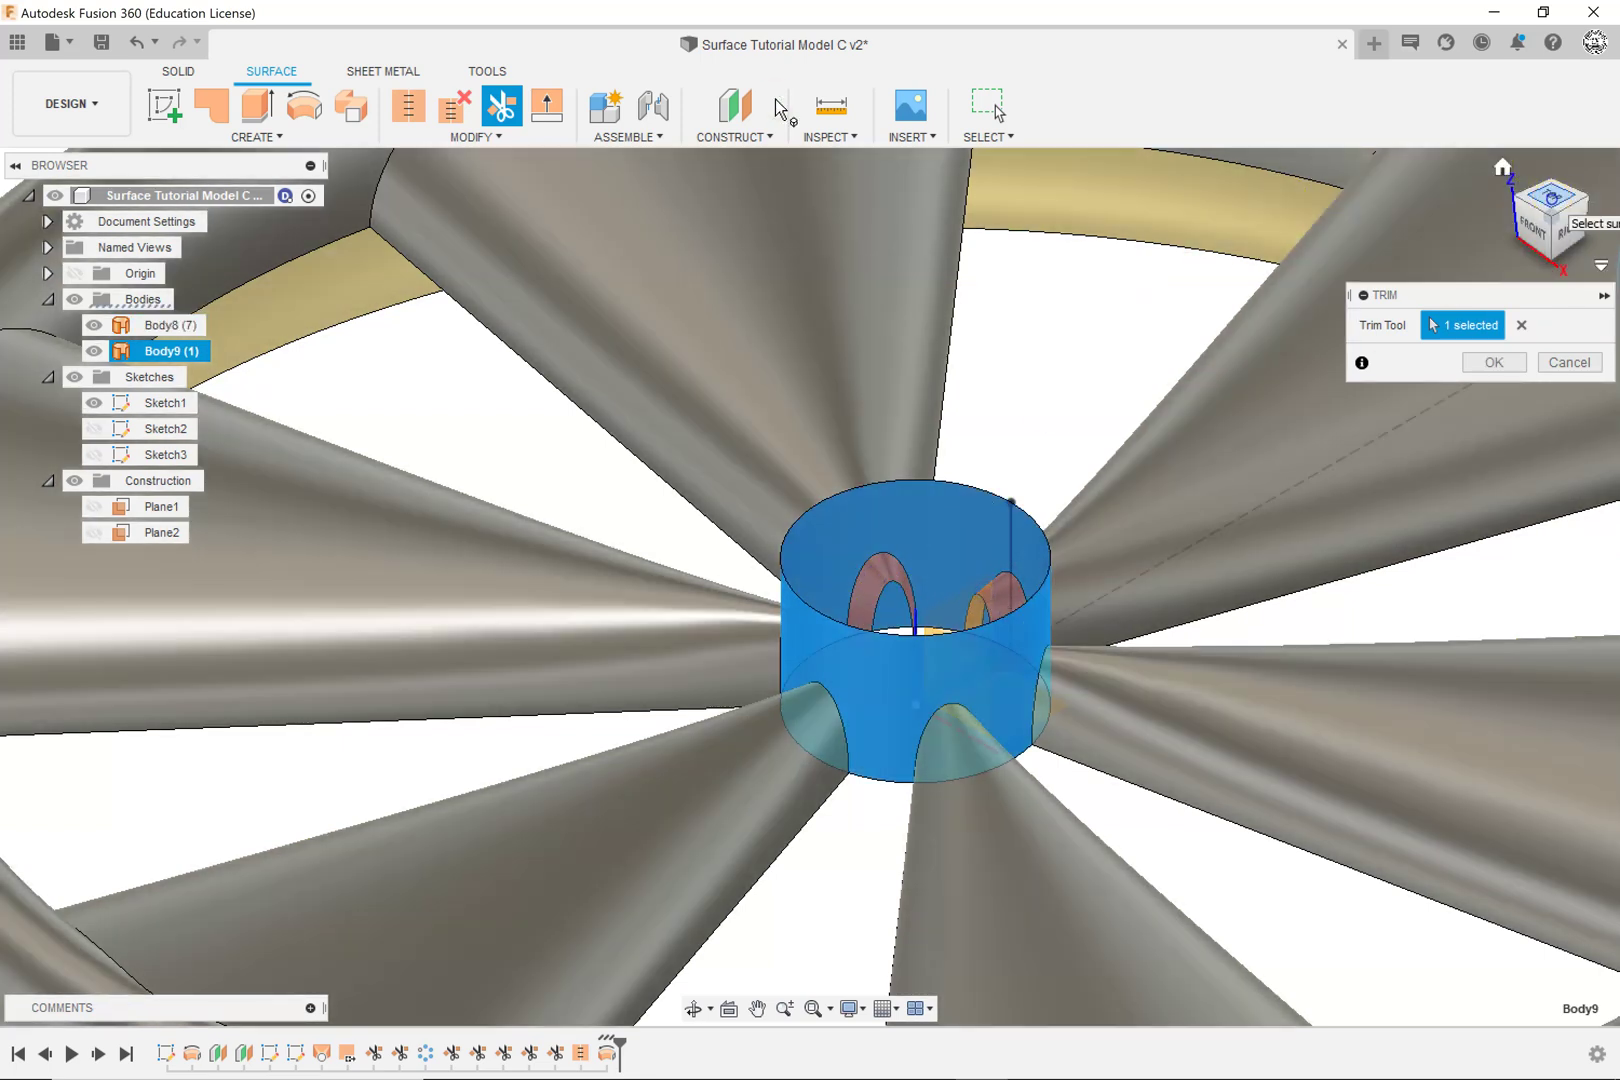
Step: Trim the spoke ends inside the hub cylinder, adding the remaining four to the removal selection with the cylinder as trim tool
left_click(1551, 196)
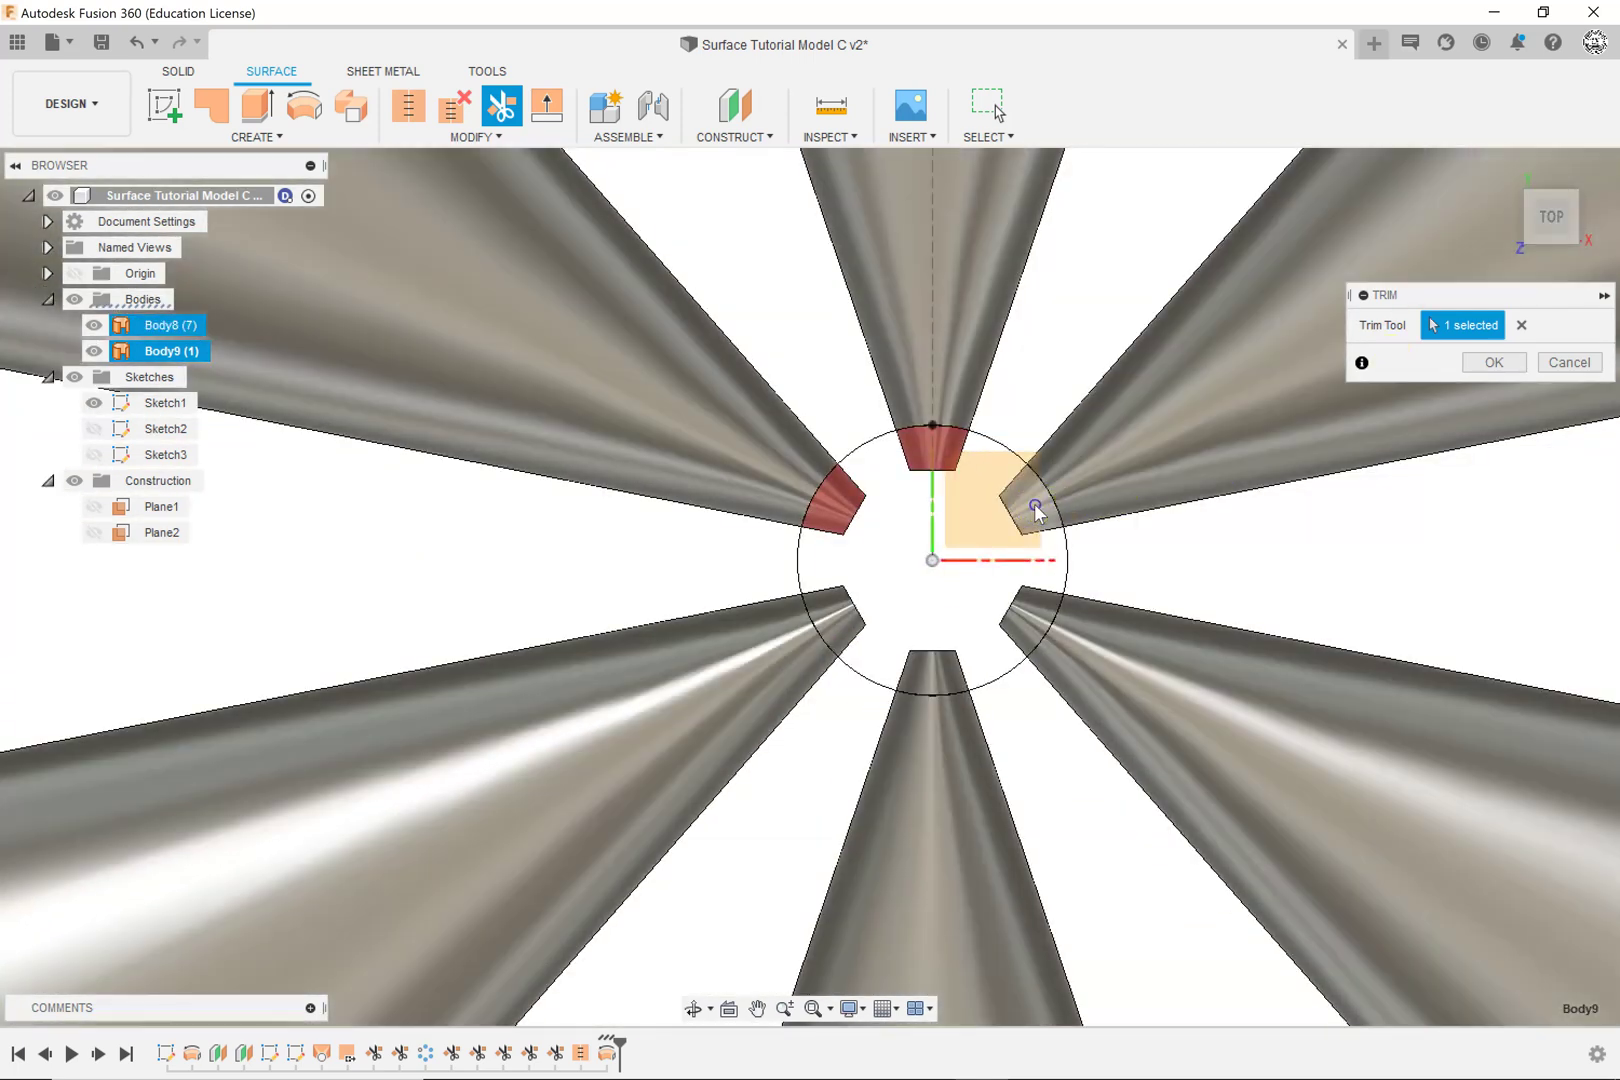
left_click(1036, 510)
left_click(1028, 606)
left_click(932, 672)
left_click(845, 613)
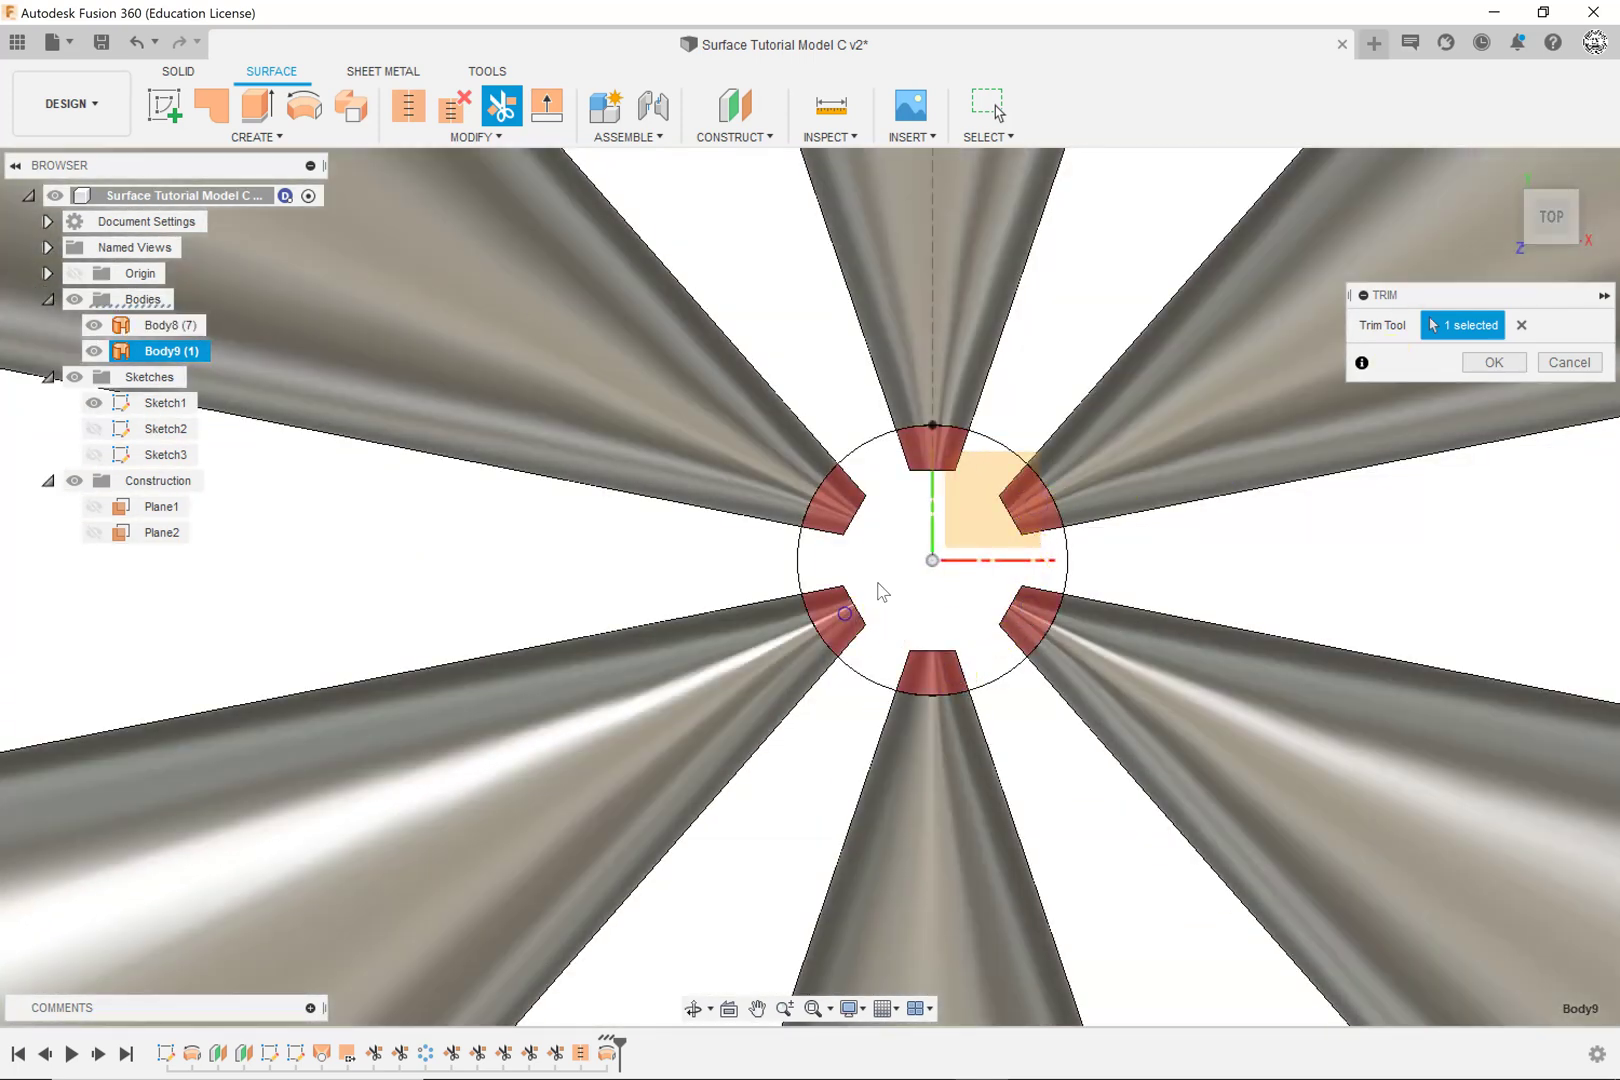
left_click(1510, 172)
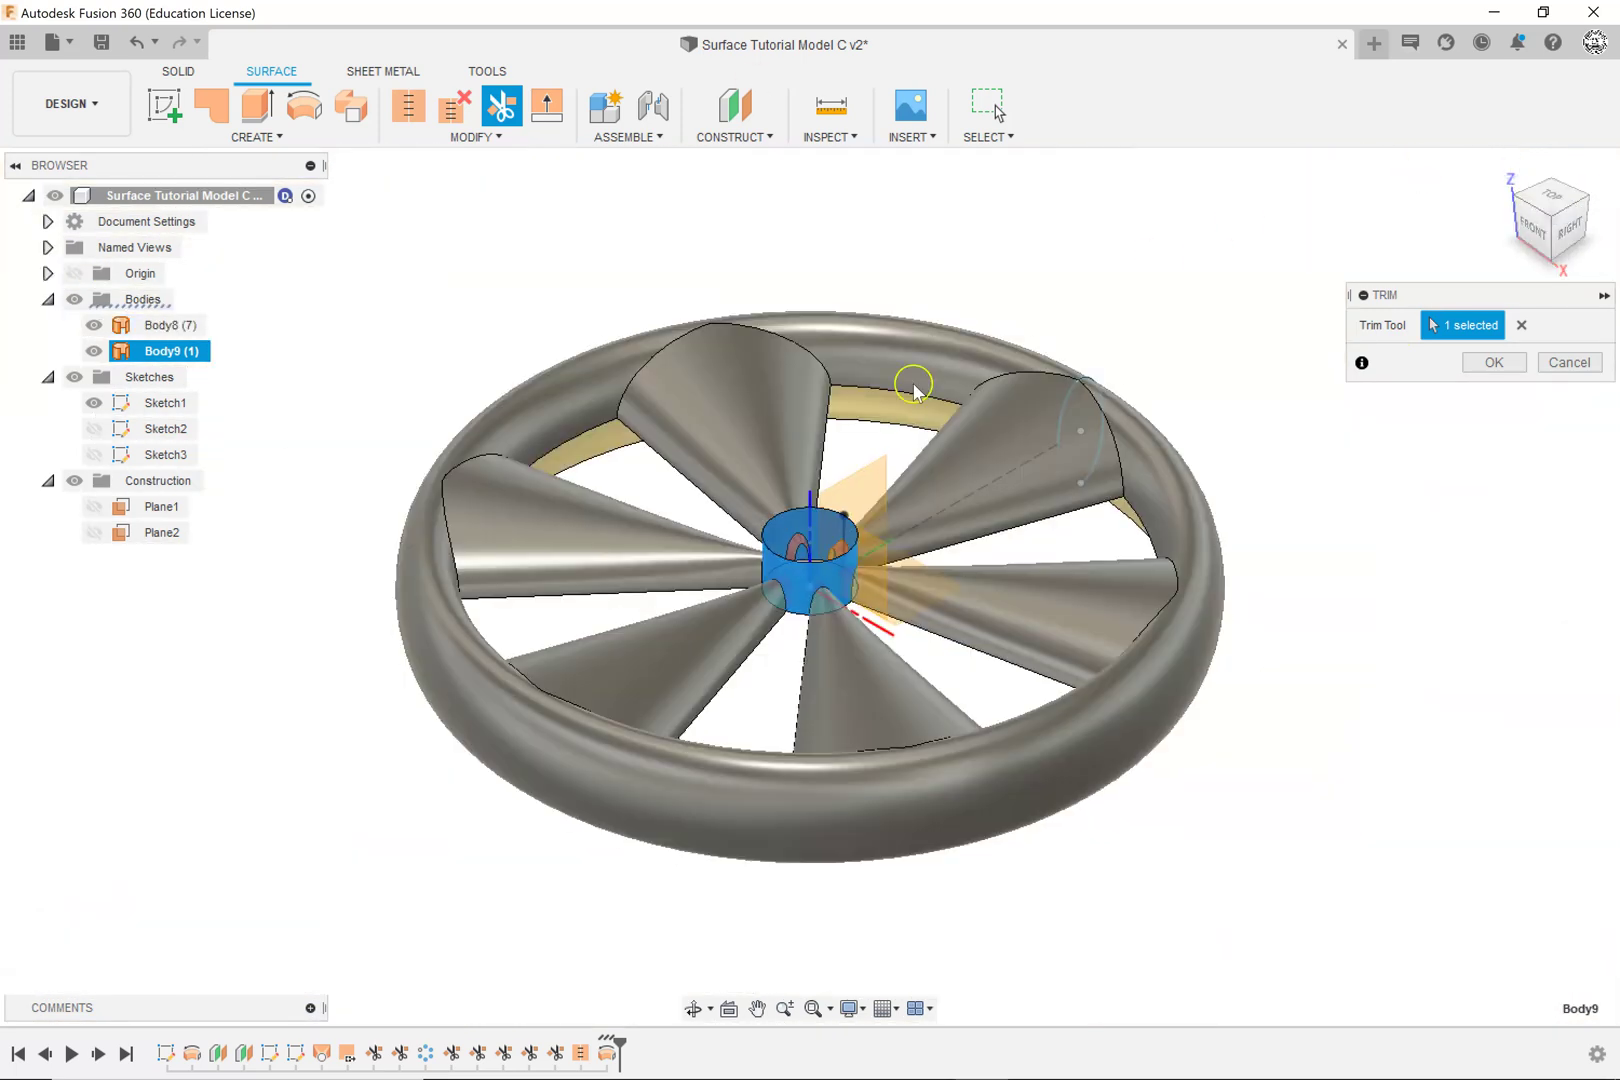
scroll(903, 453, "up", 4)
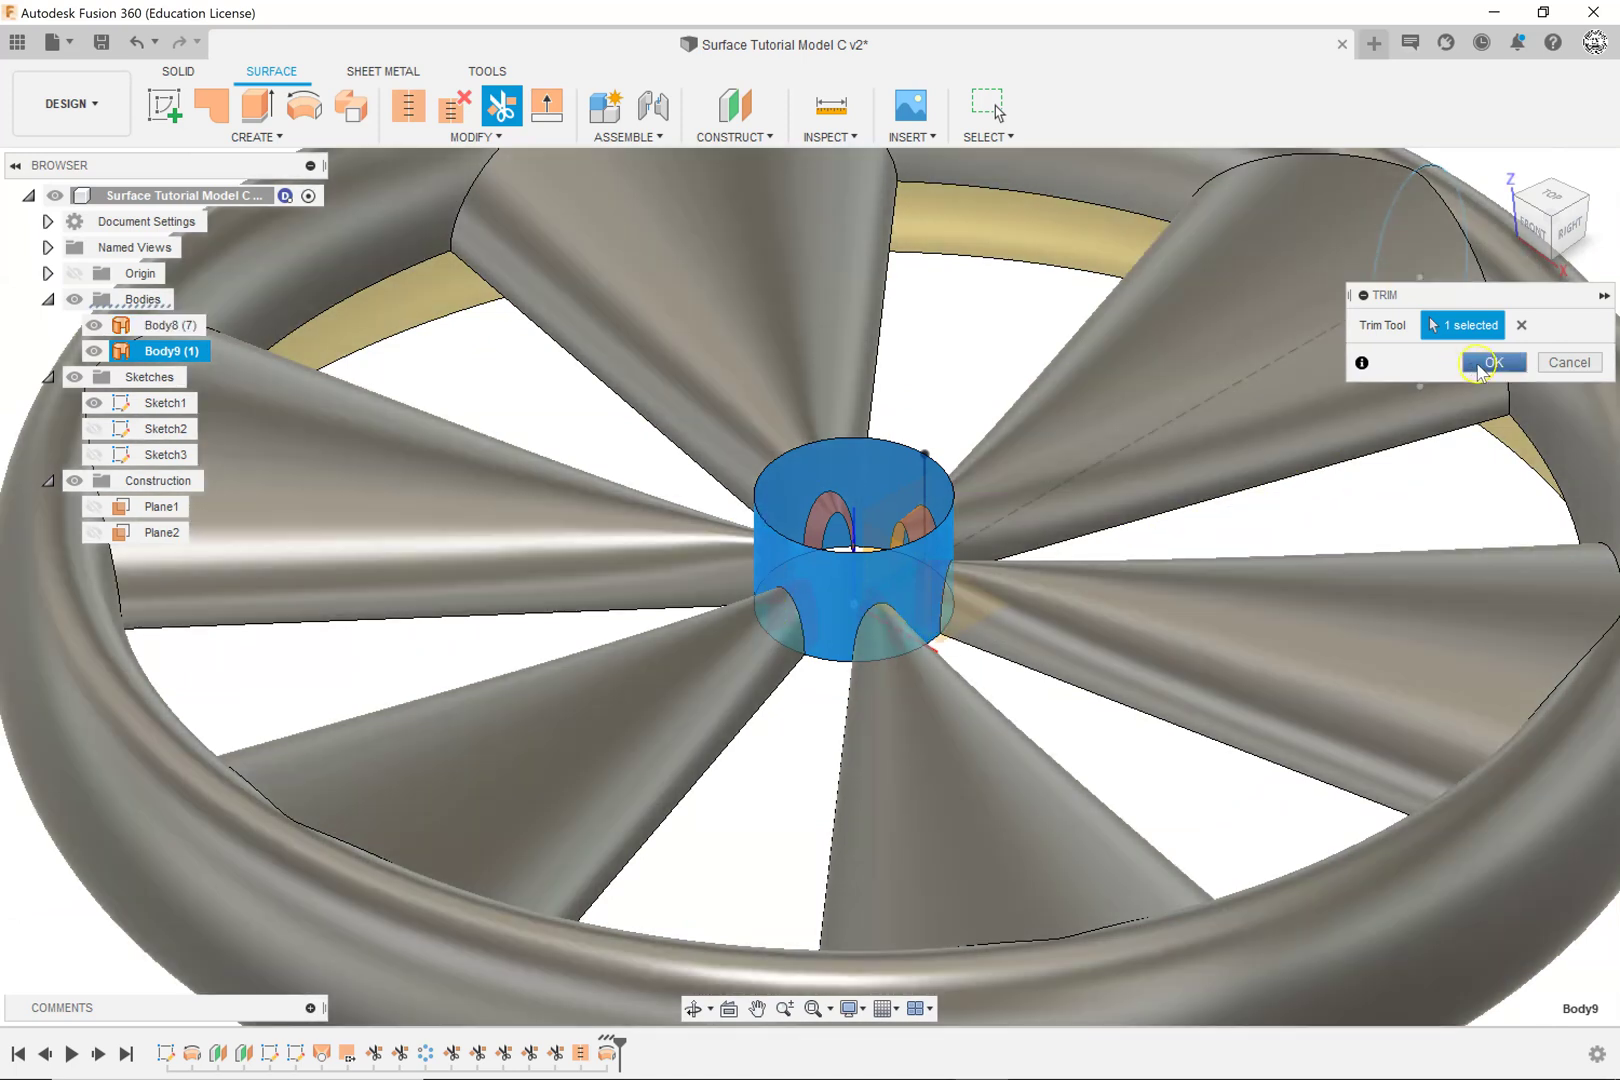
left_click(1478, 366)
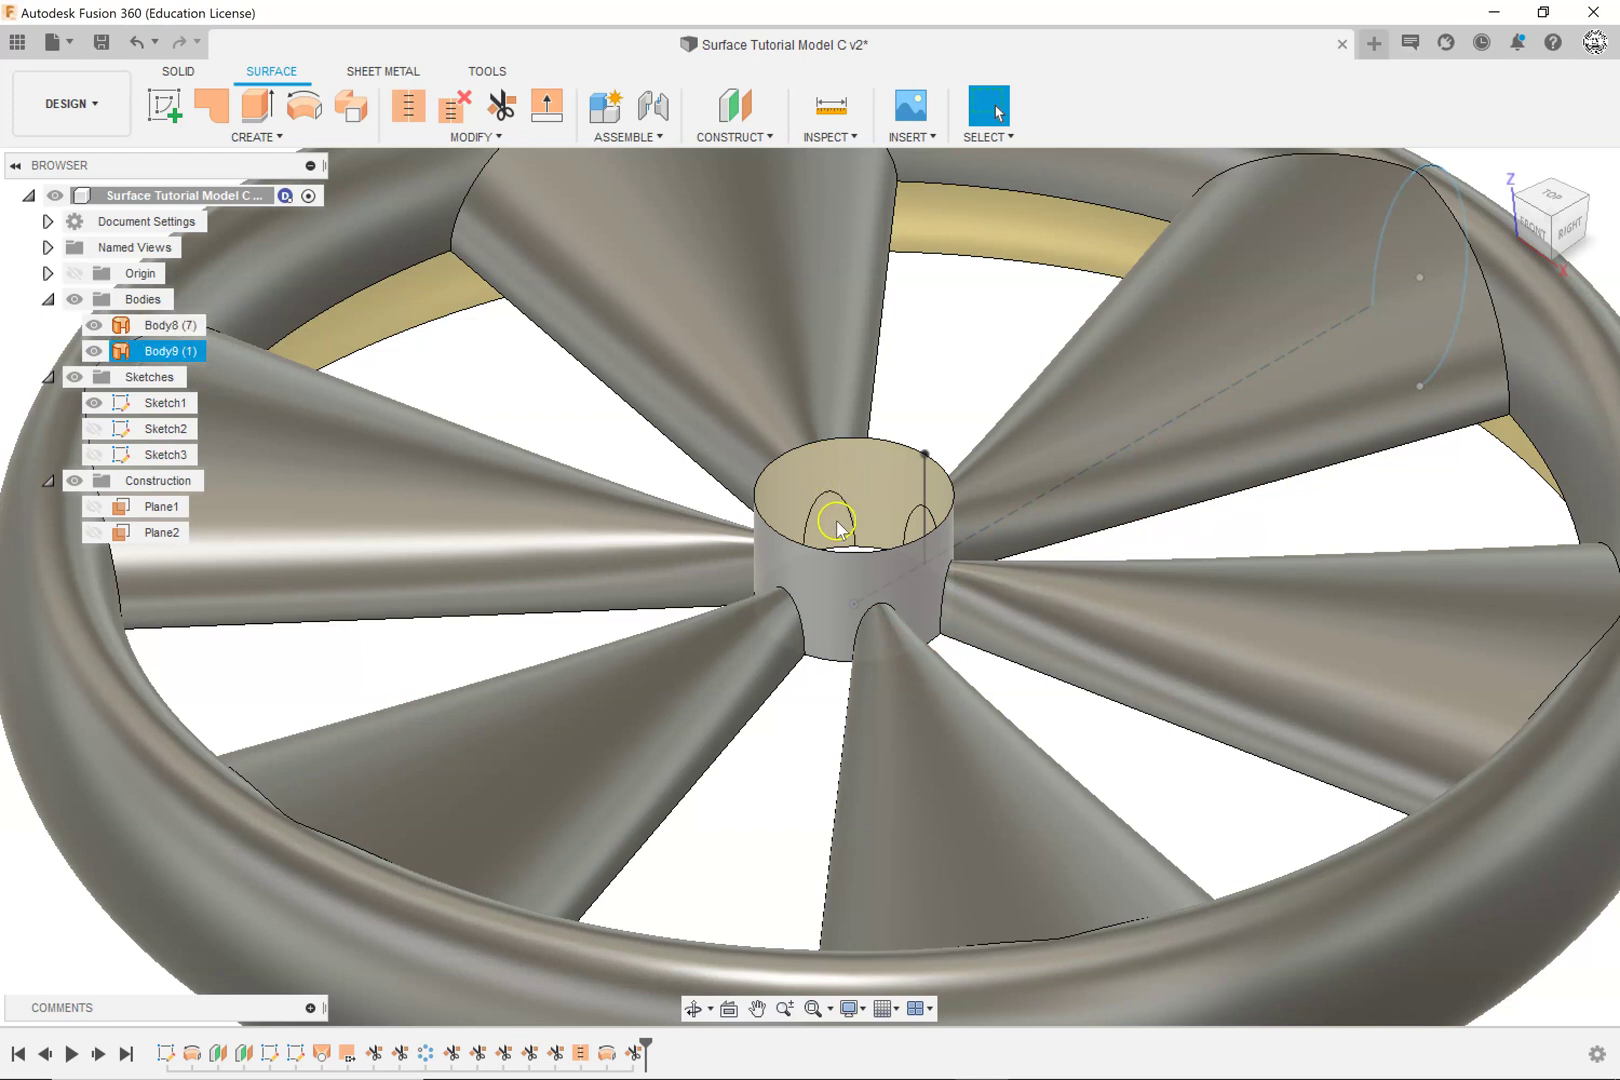
Step: Trim the arched patch out of the hub wall at the back-left spoke, using the spoke body as trim tool
scroll(832, 521, "up", 4)
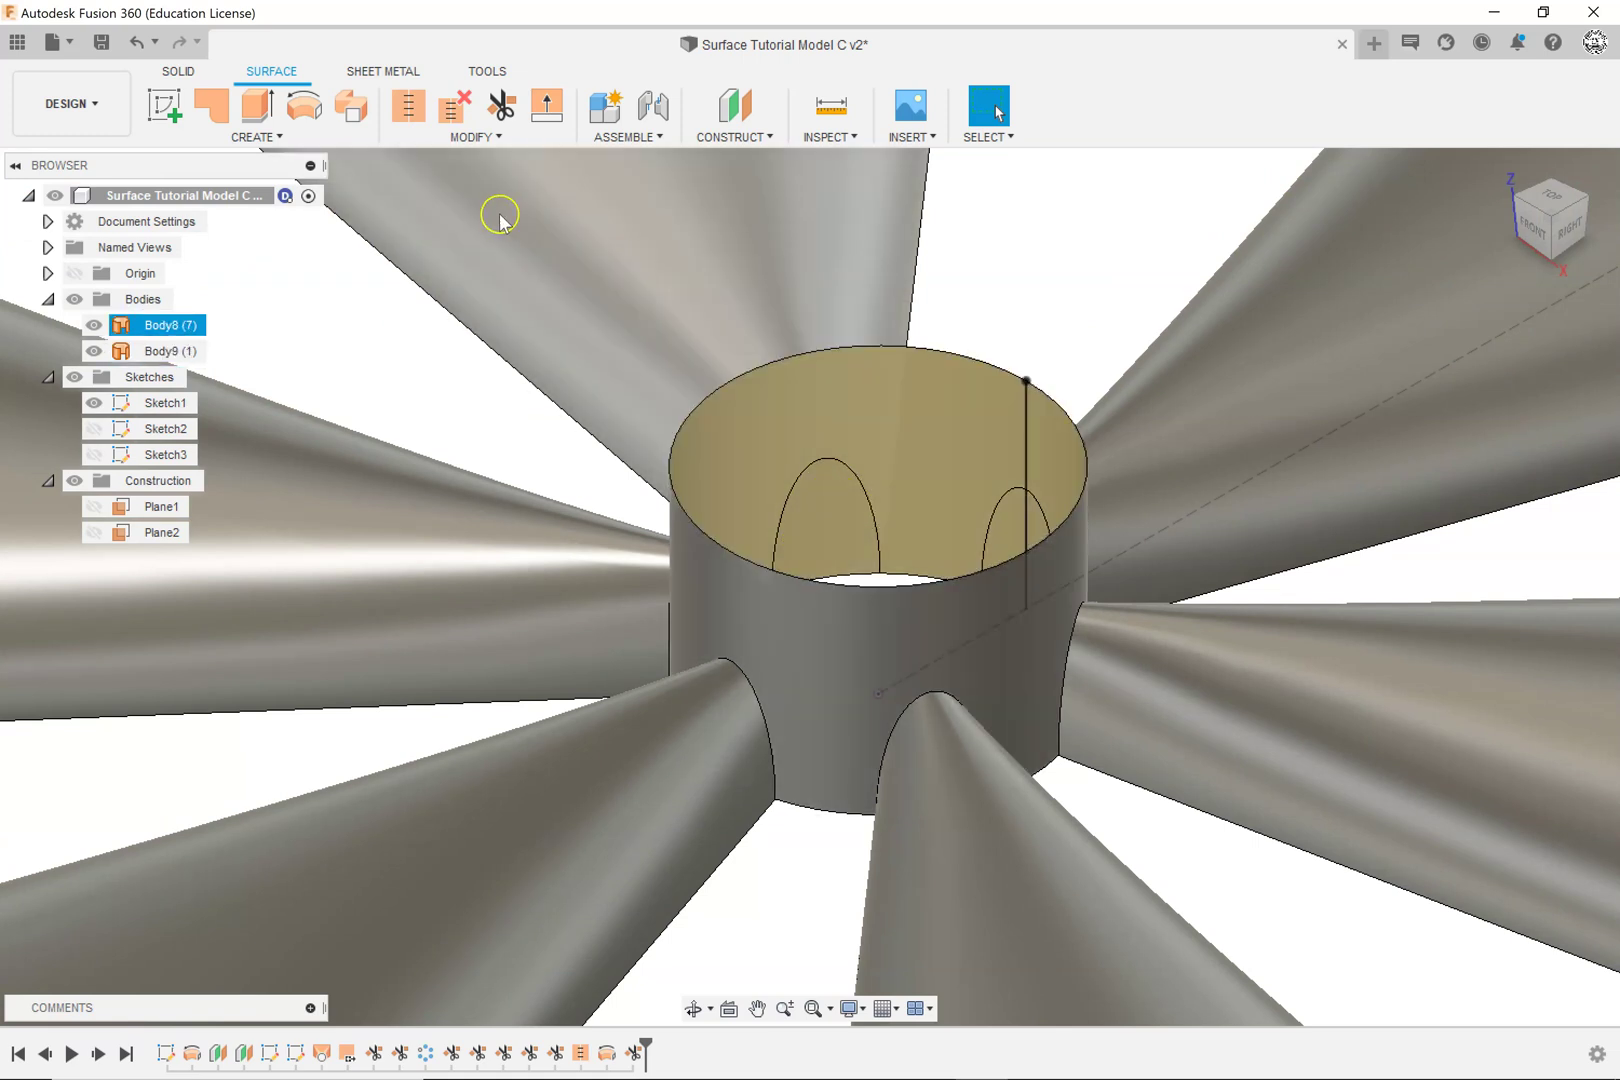
left_click(502, 106)
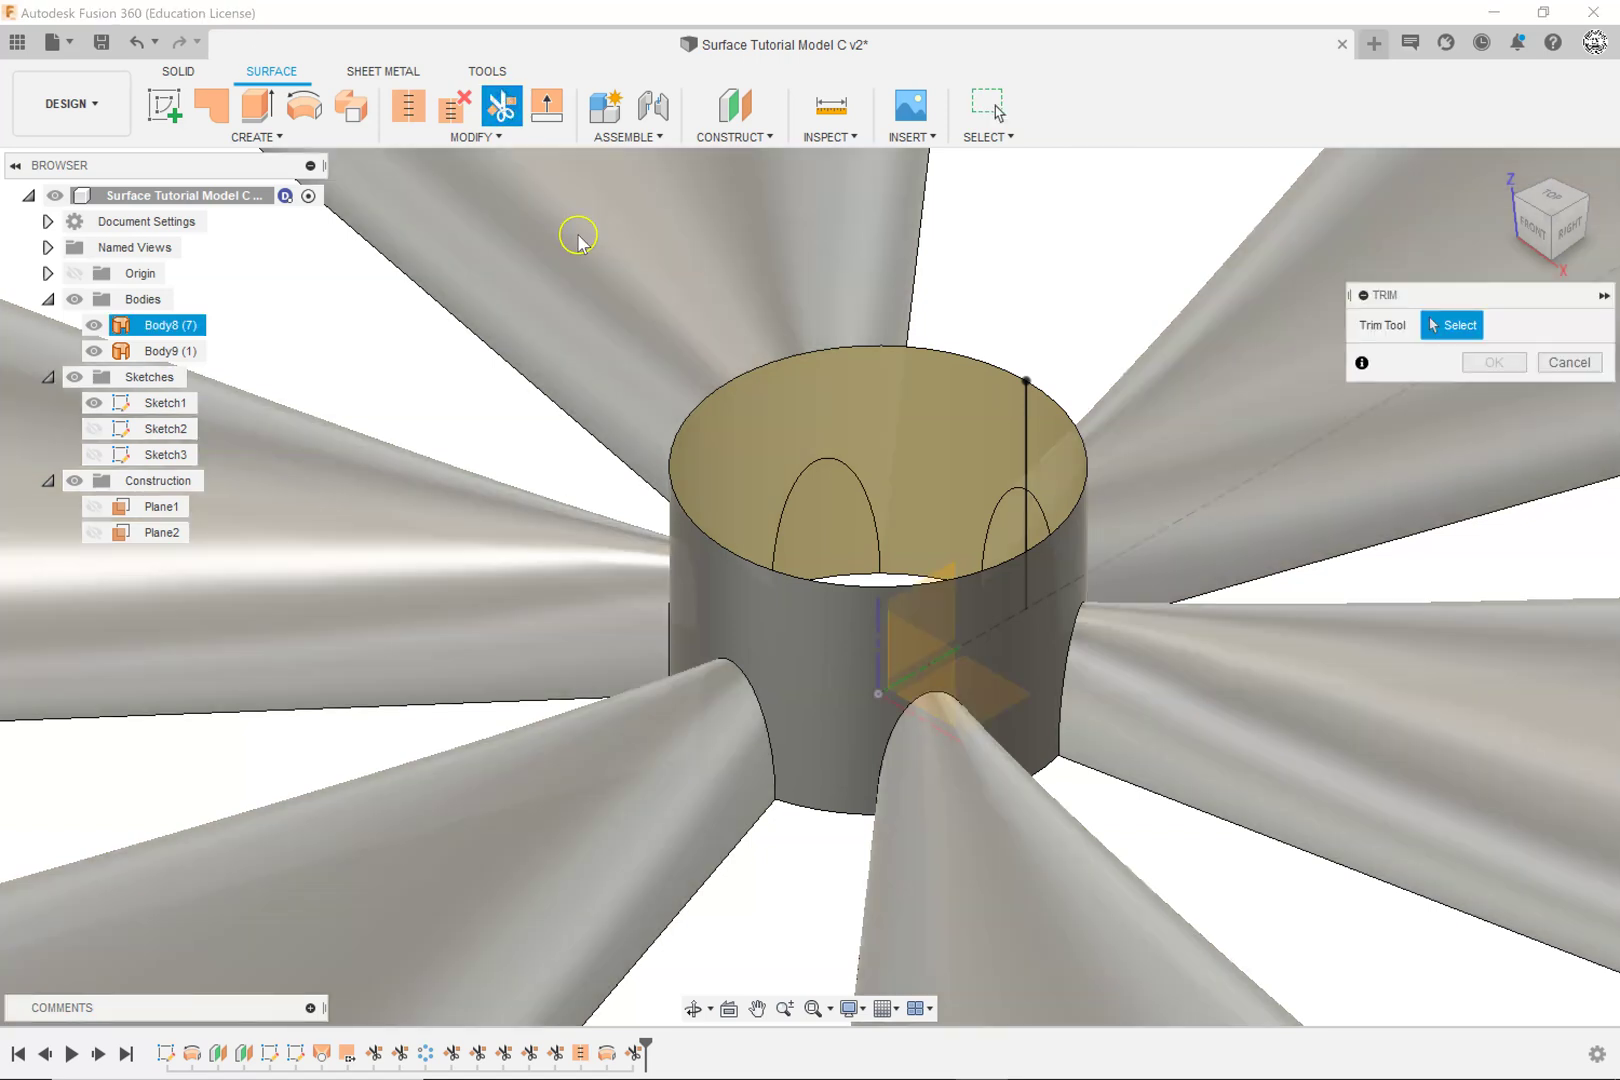
left_click(671, 224)
left_click(826, 520)
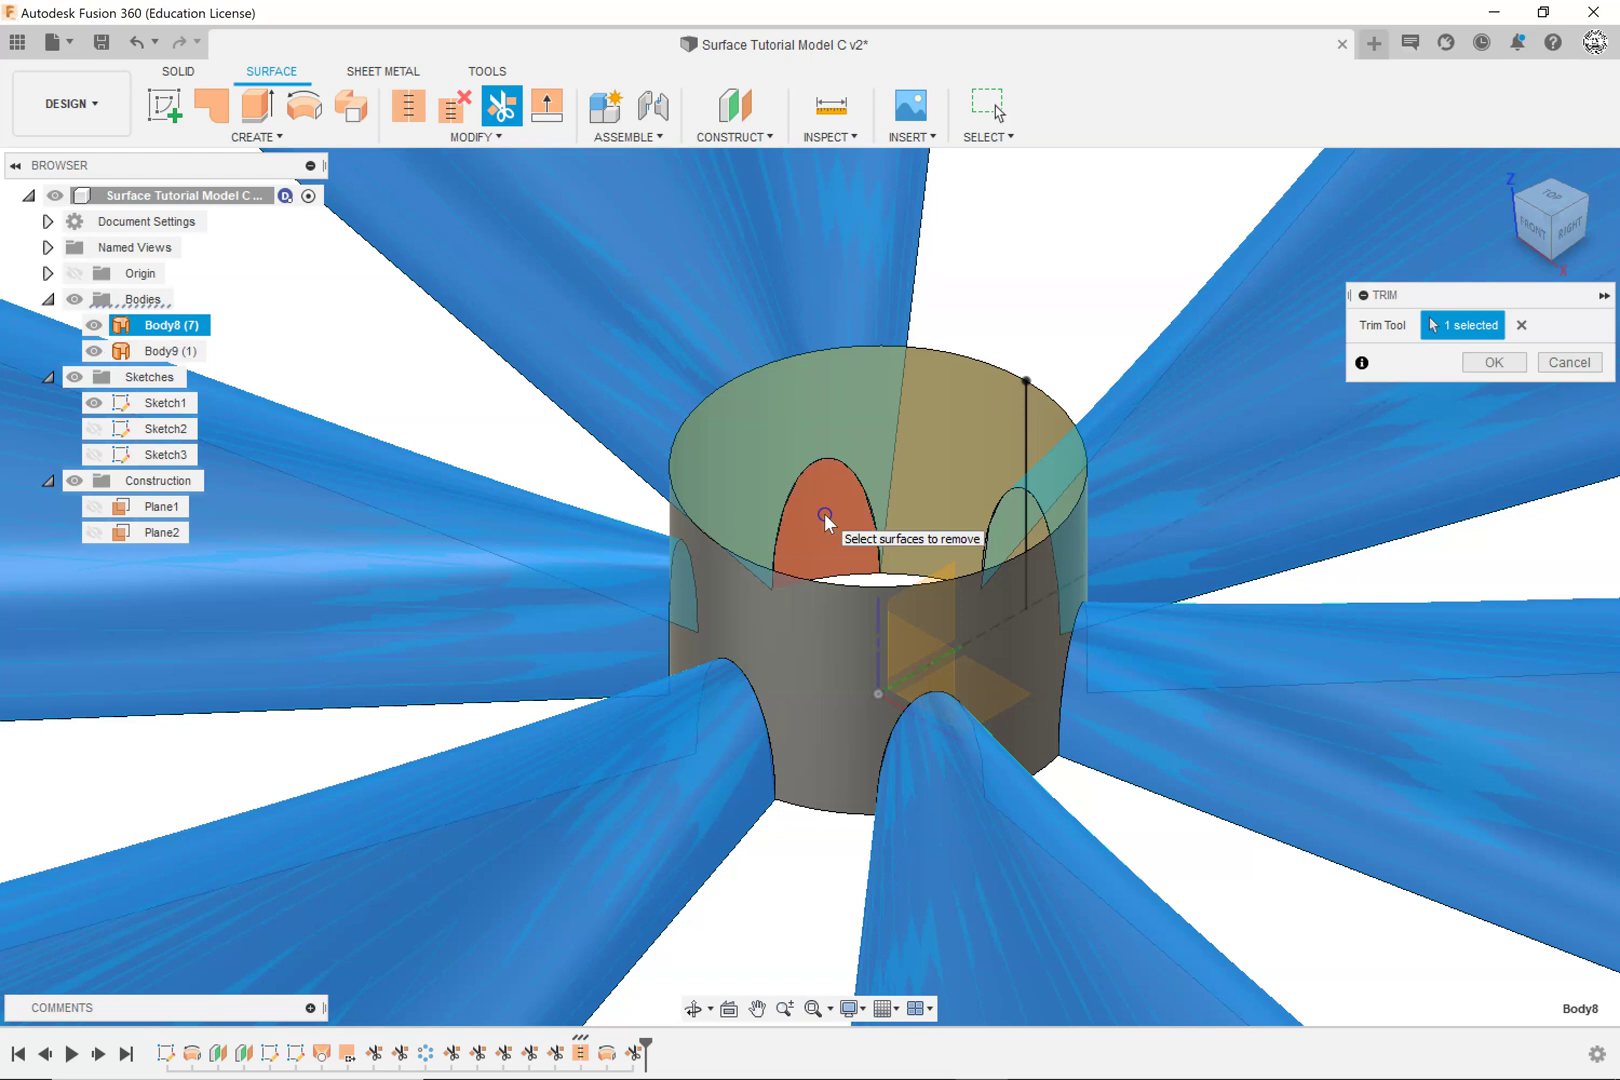
left_click(1494, 362)
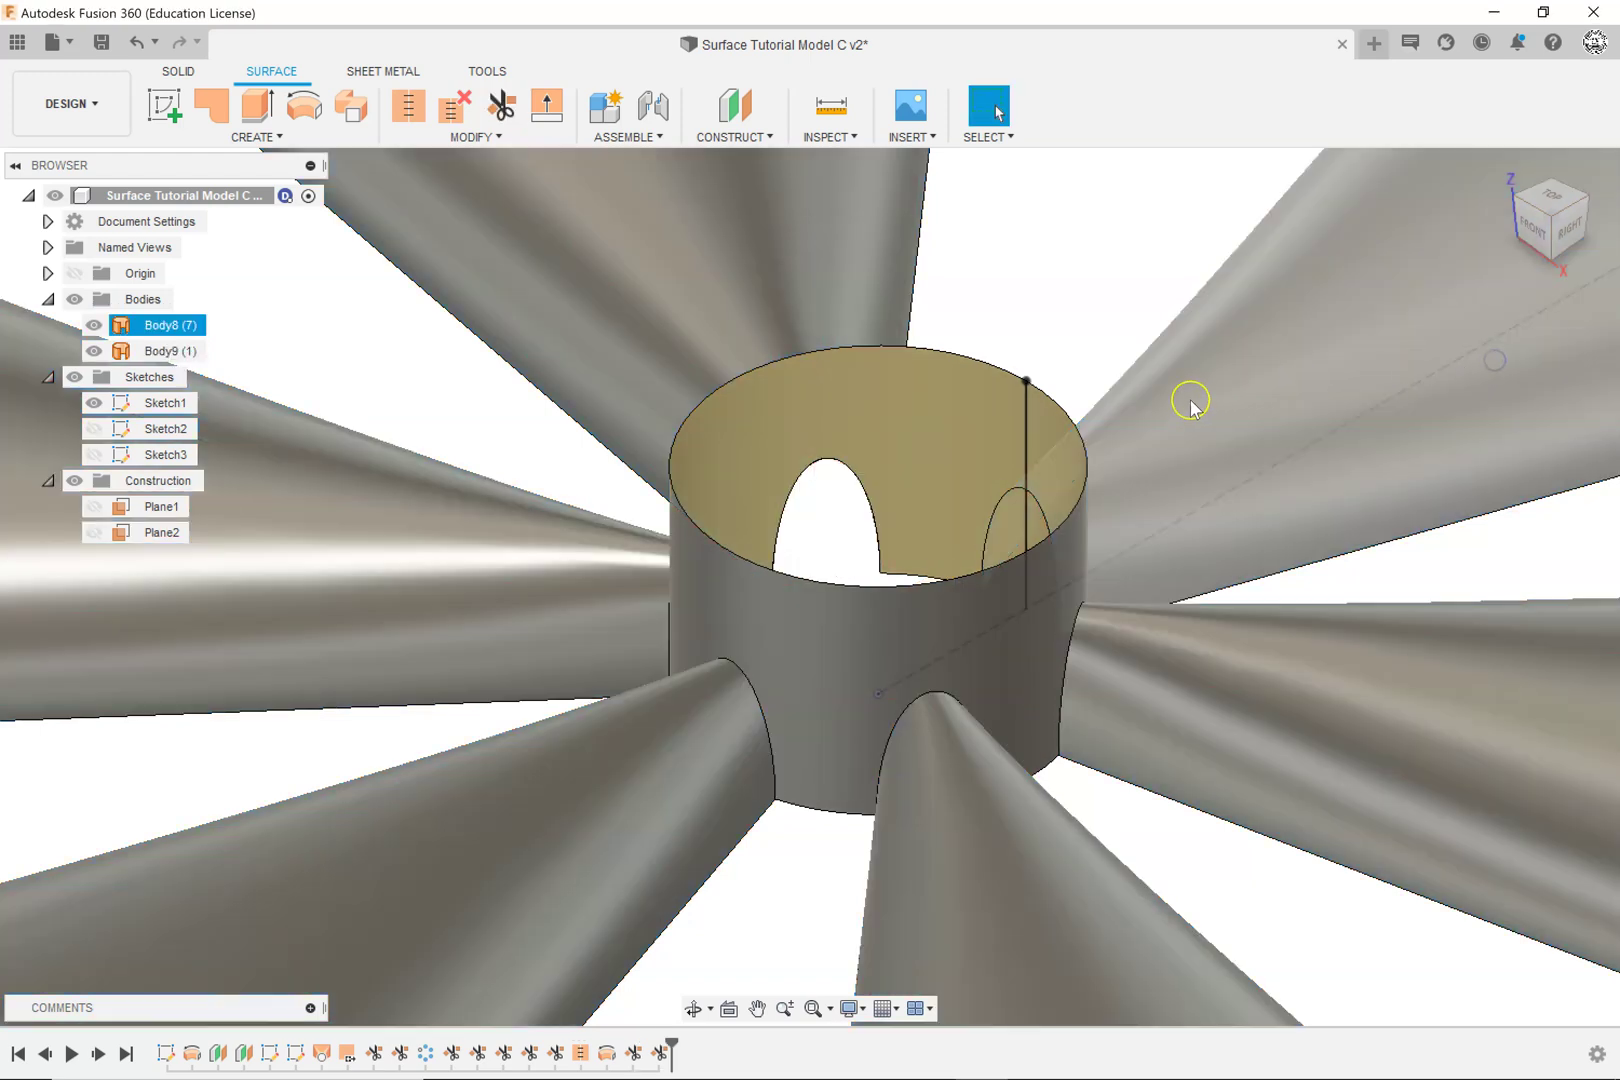
Step: Trim the arched patch out of the hub wall at the front-left spoke, using the spoke body as trim tool
left_click(1586, 202)
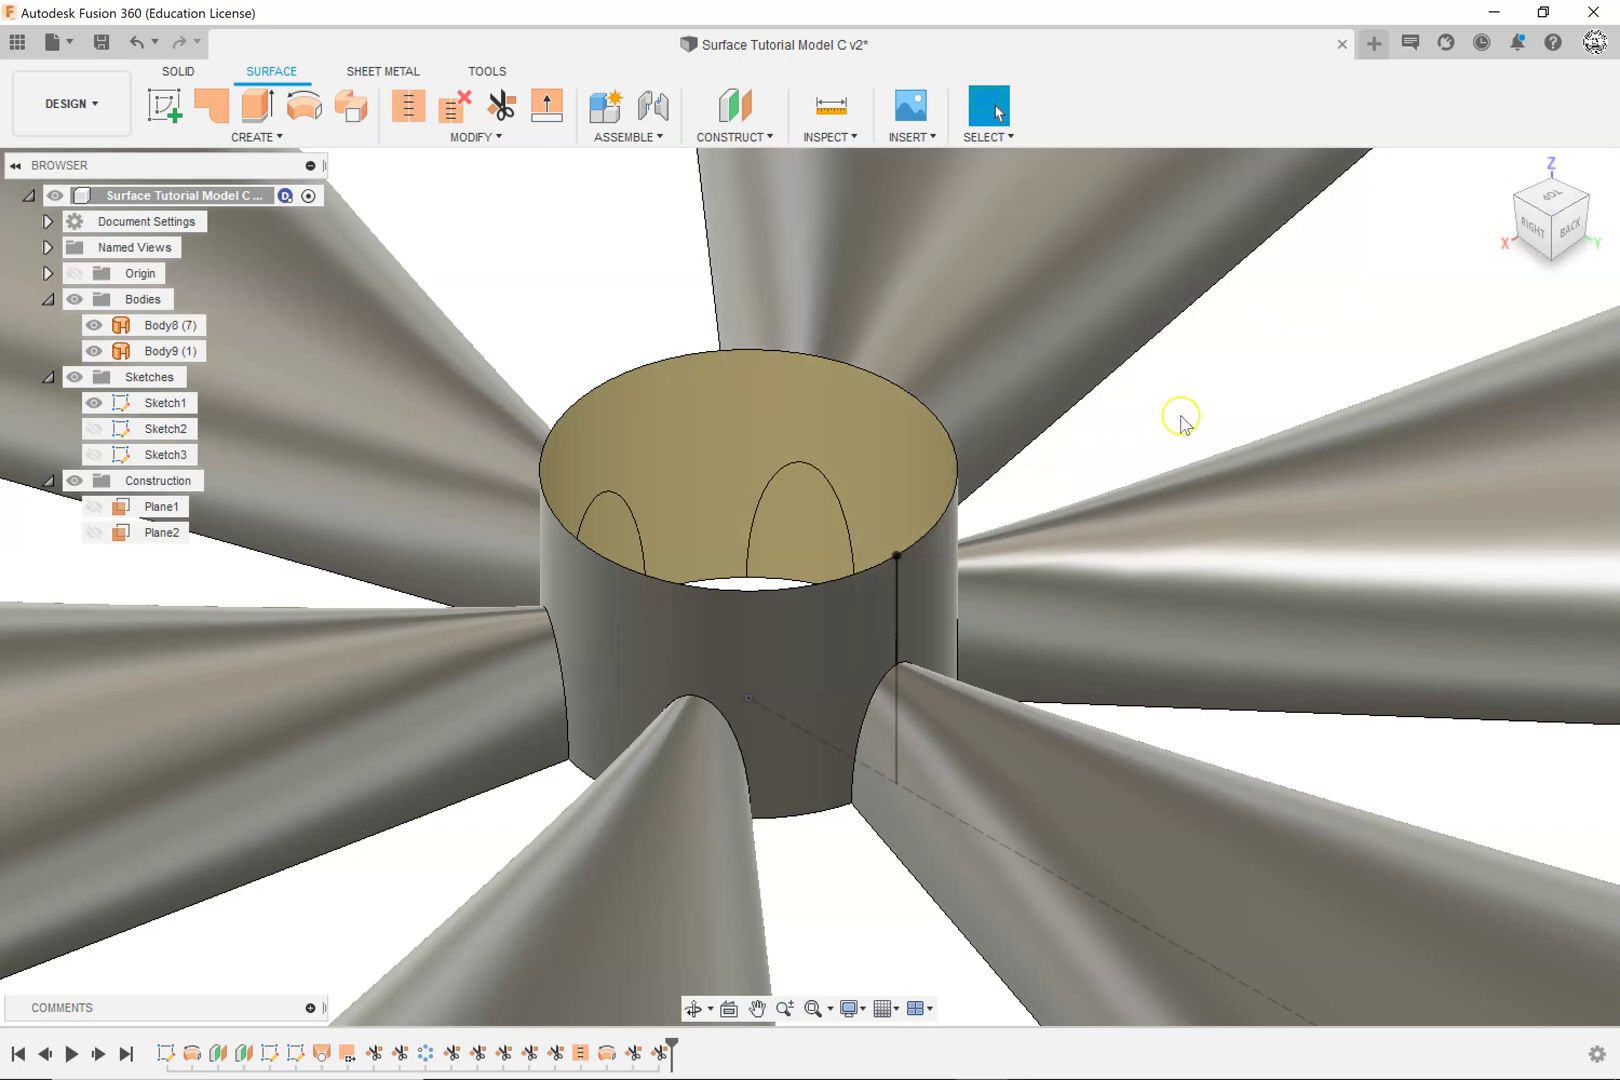
right_click(1199, 424)
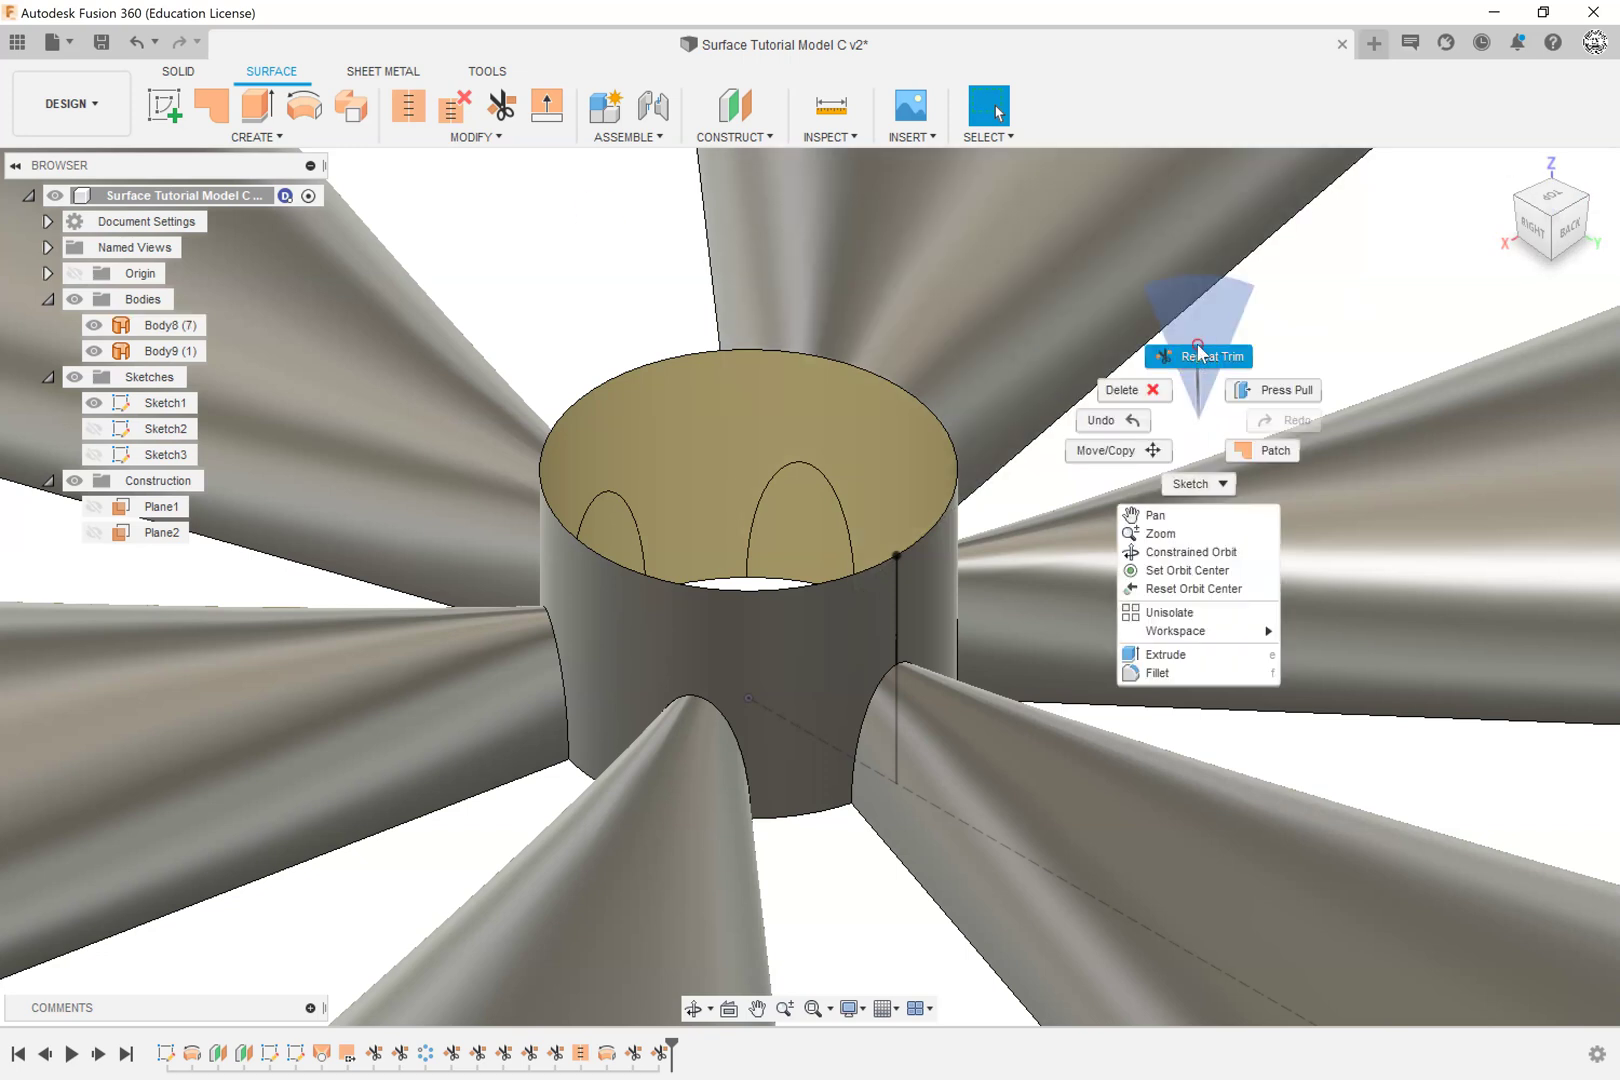
left_click(1199, 350)
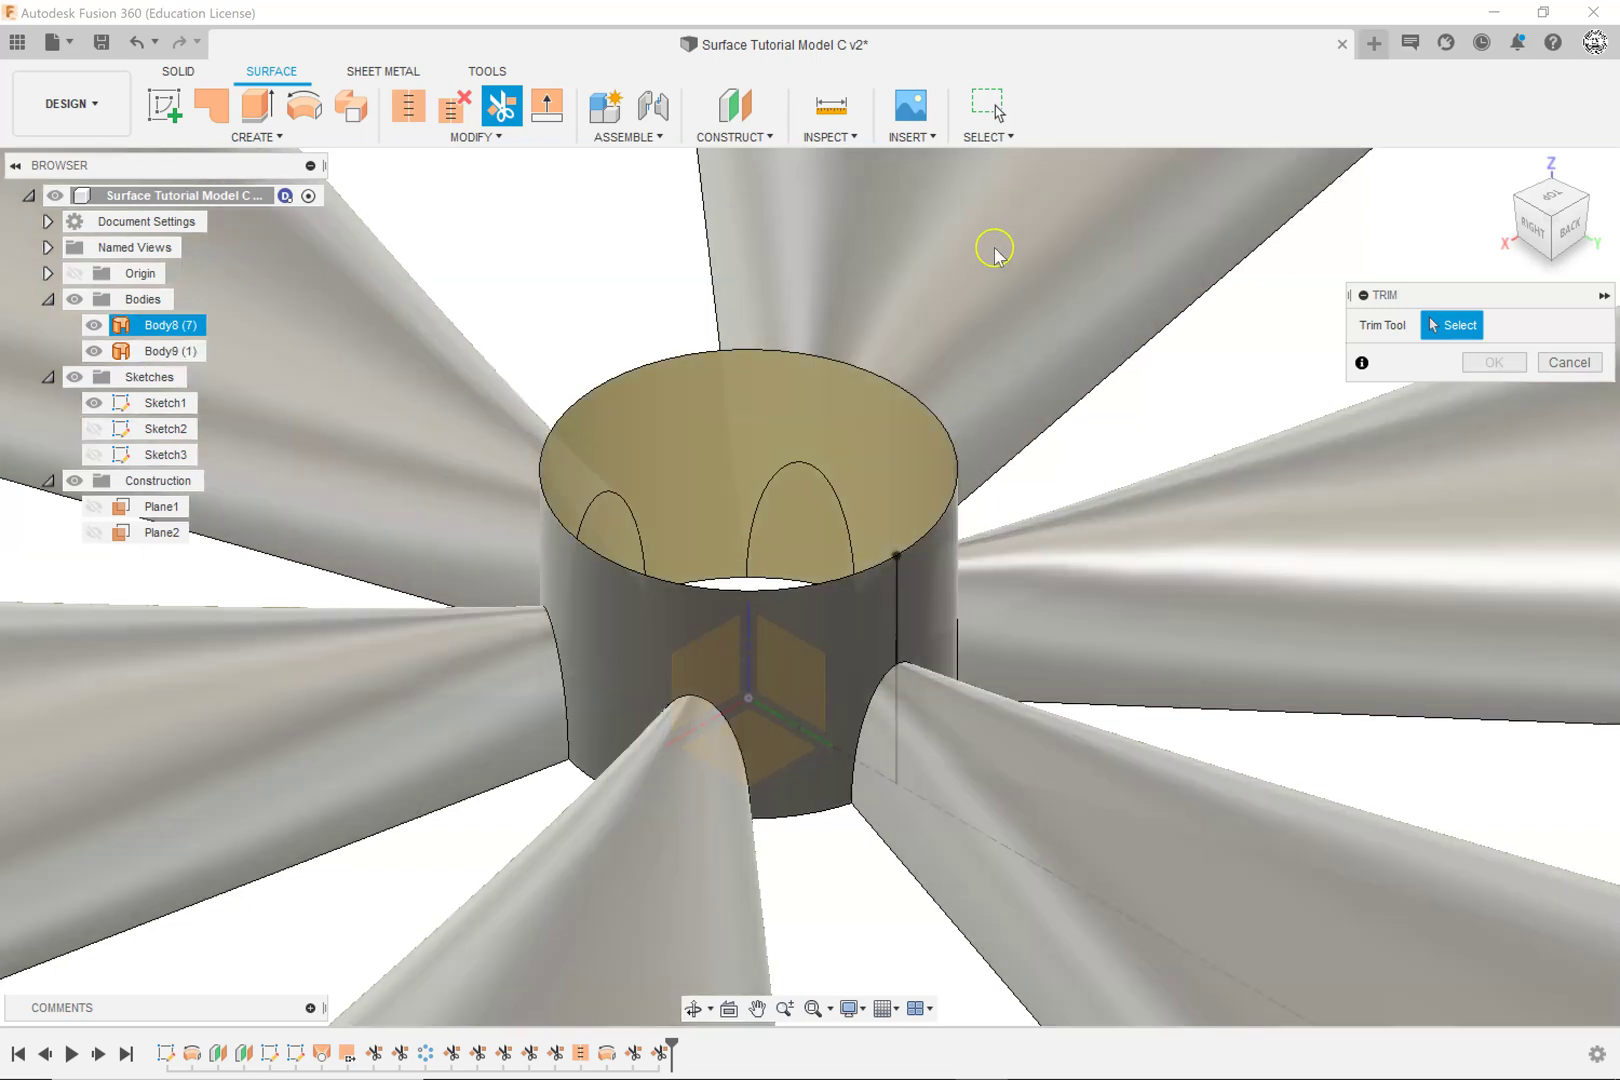
left_click(994, 249)
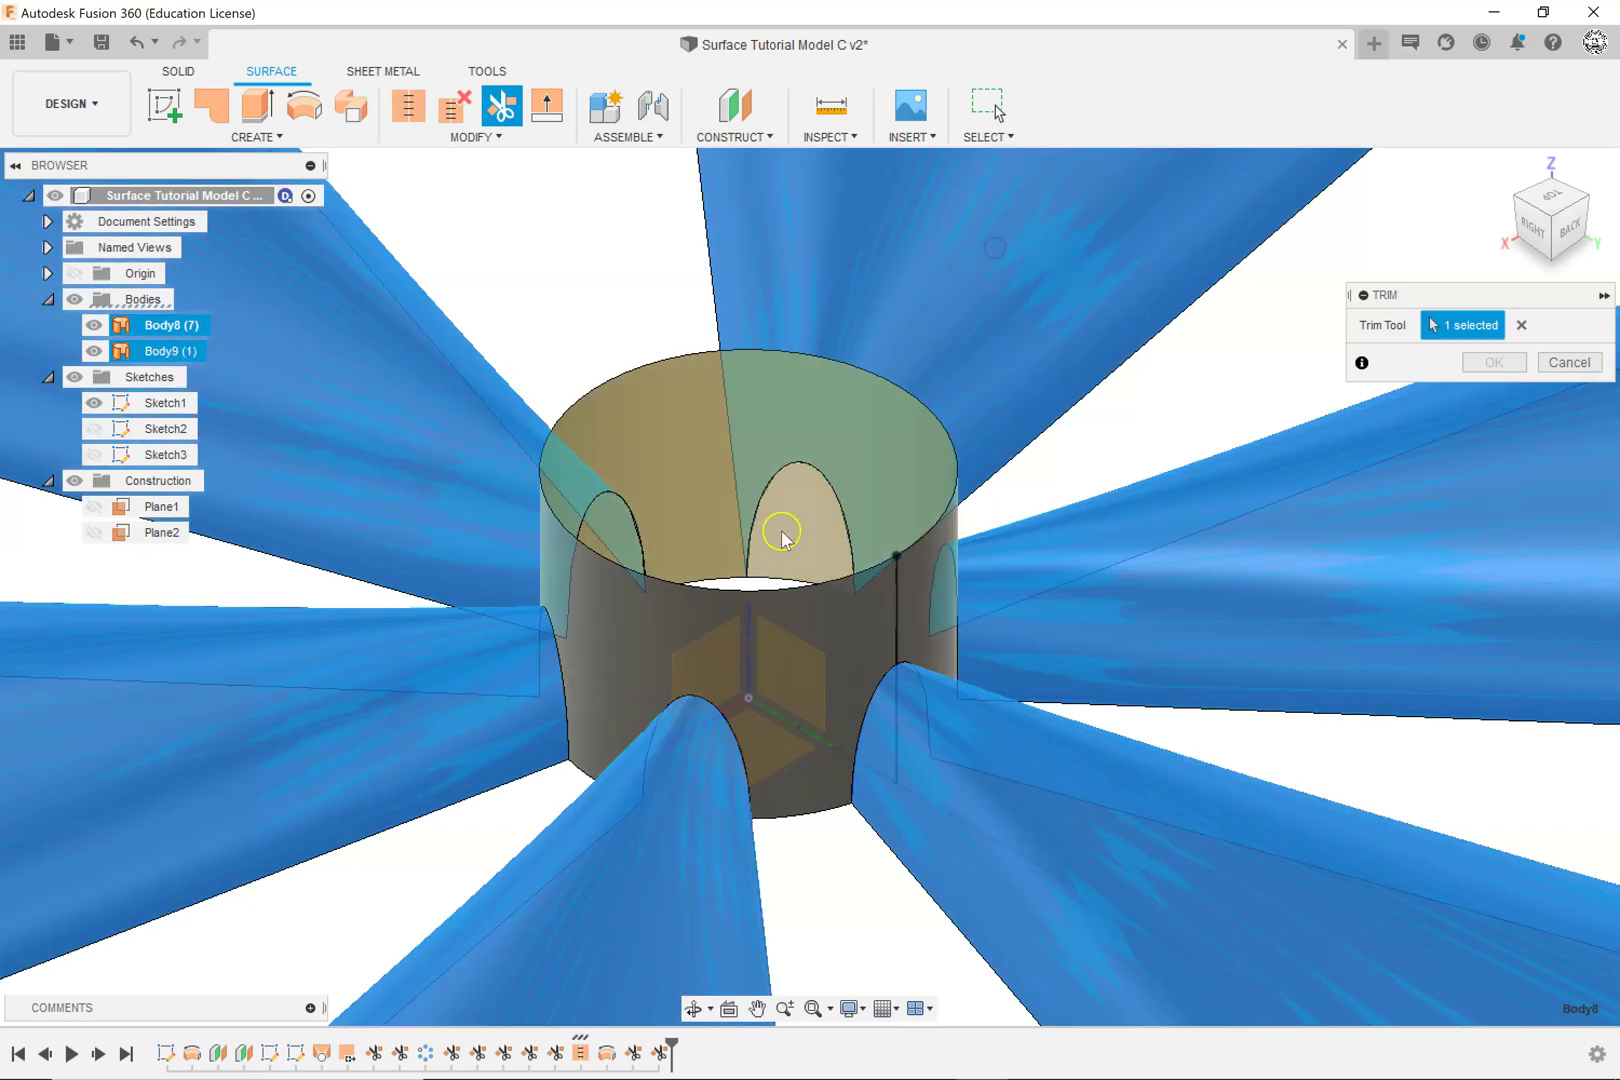
left_click(782, 527)
left_click(1491, 383)
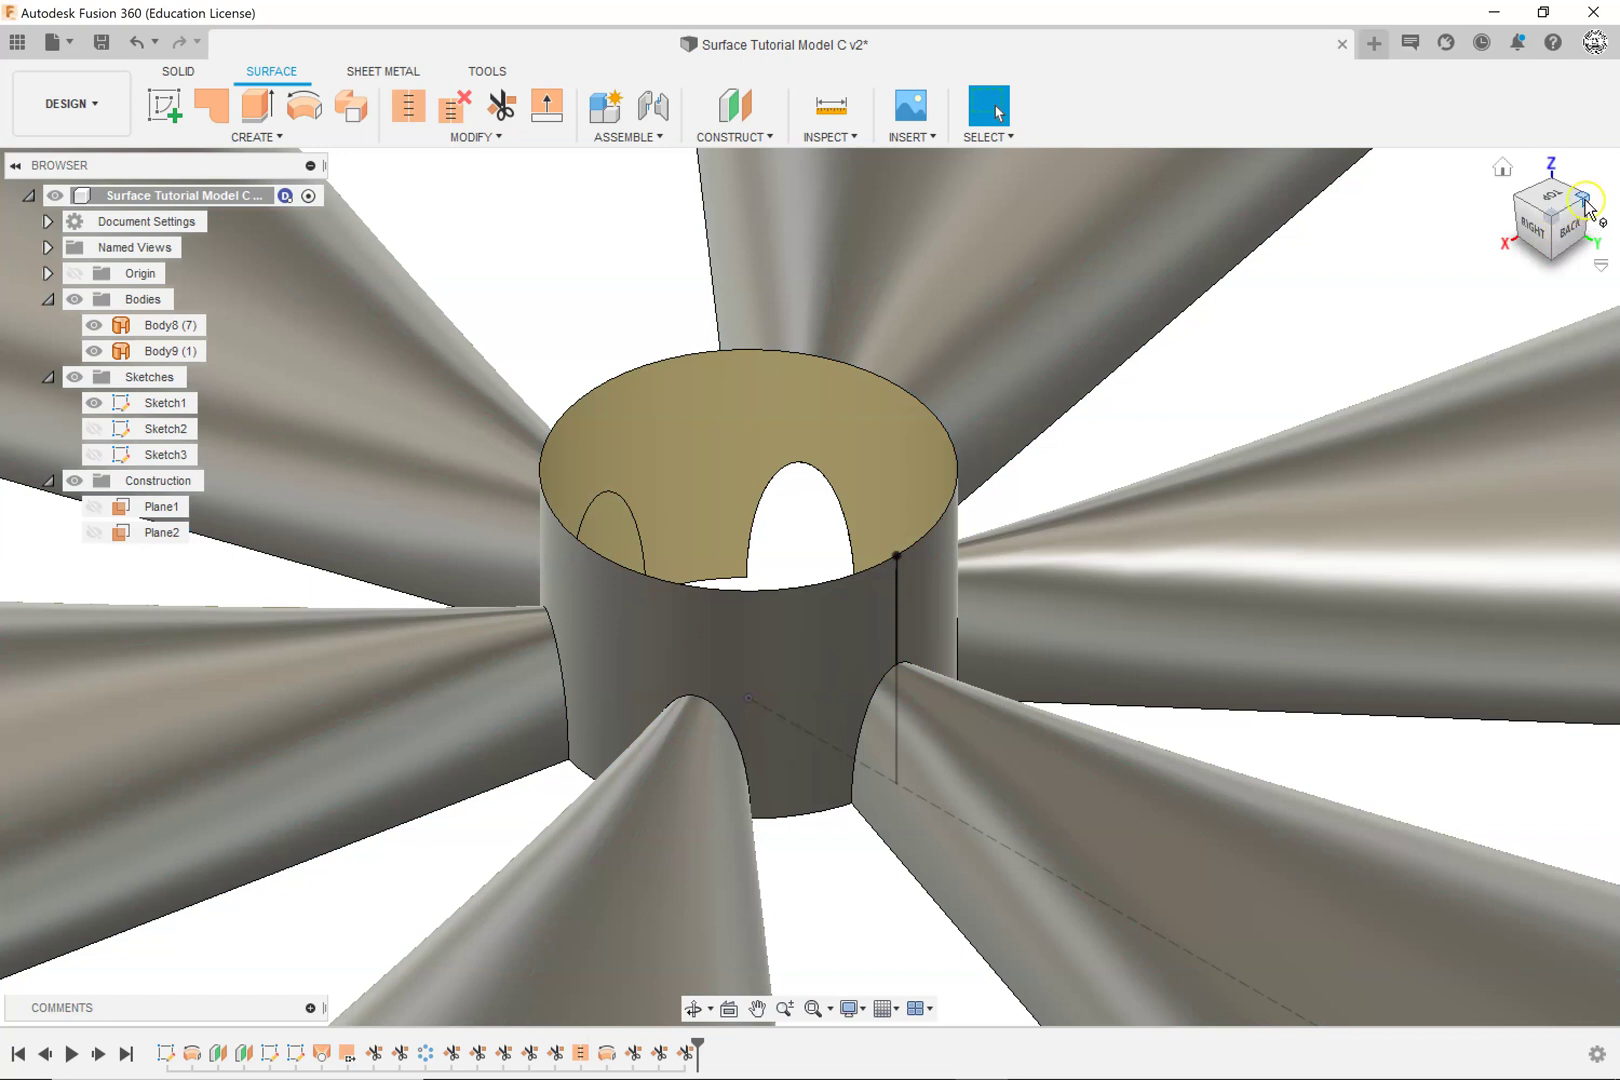
Step: Trim the hub wall patch enclosed by the front spoke, using the spoke body as trim tool
left_click(1585, 202)
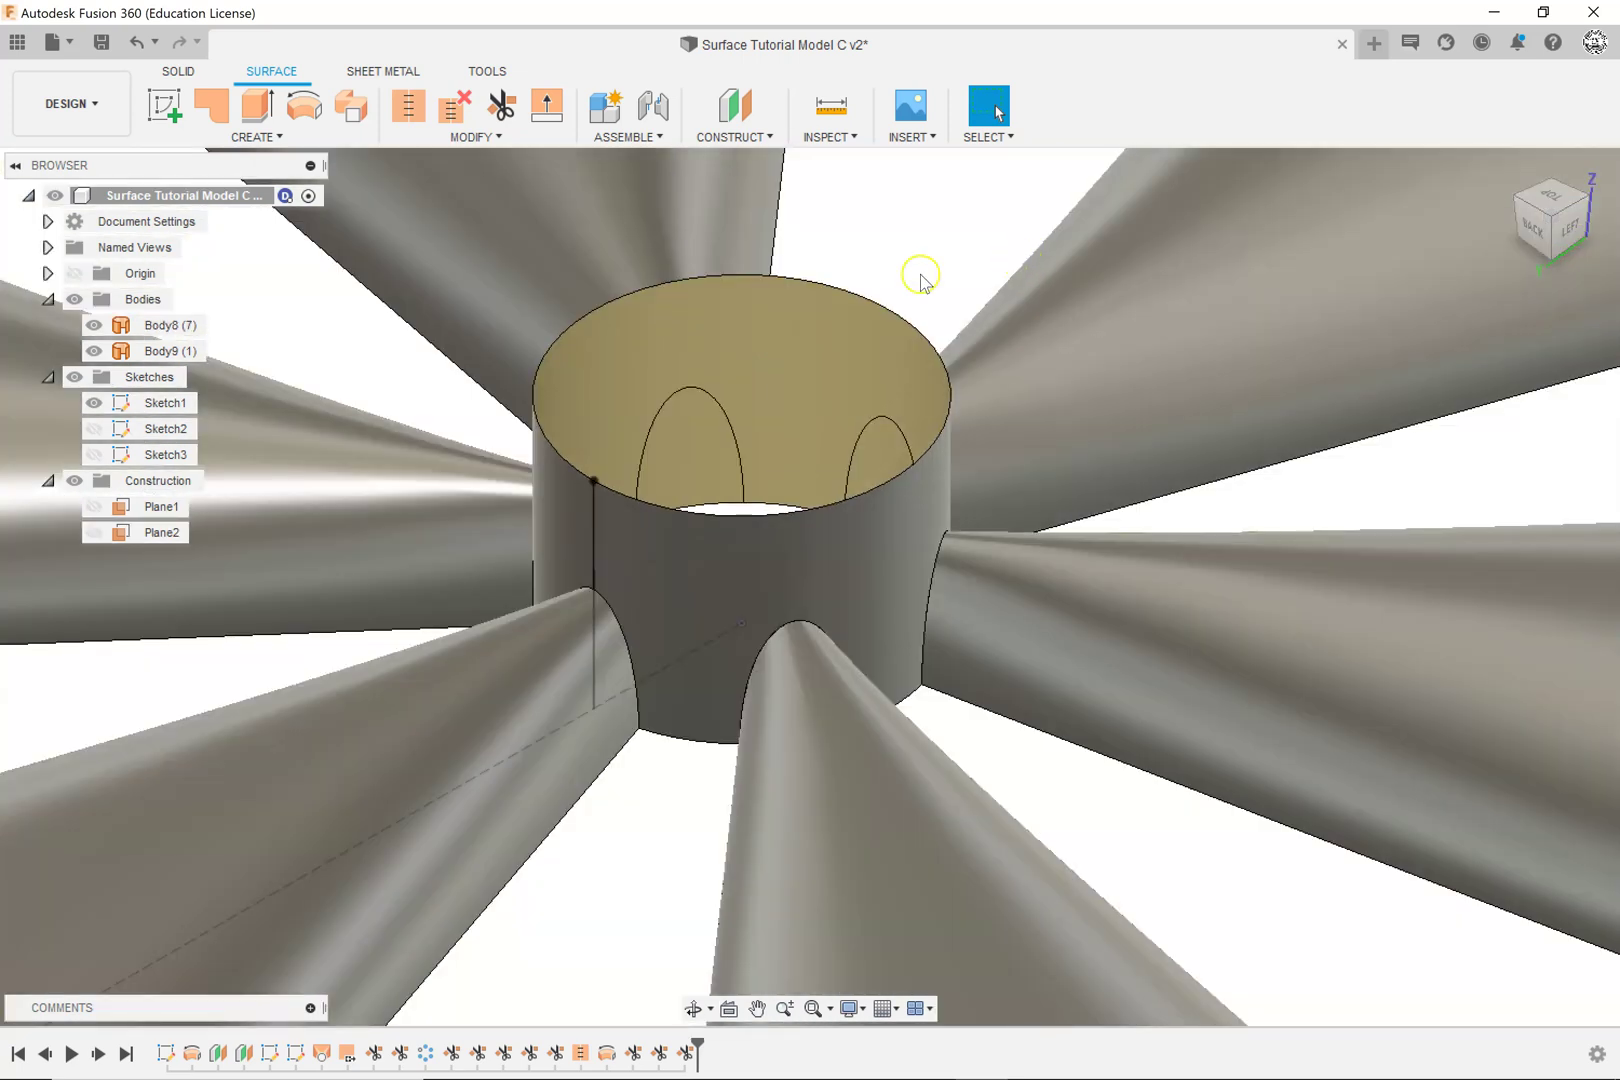
right_click(914, 249)
left_click(905, 211)
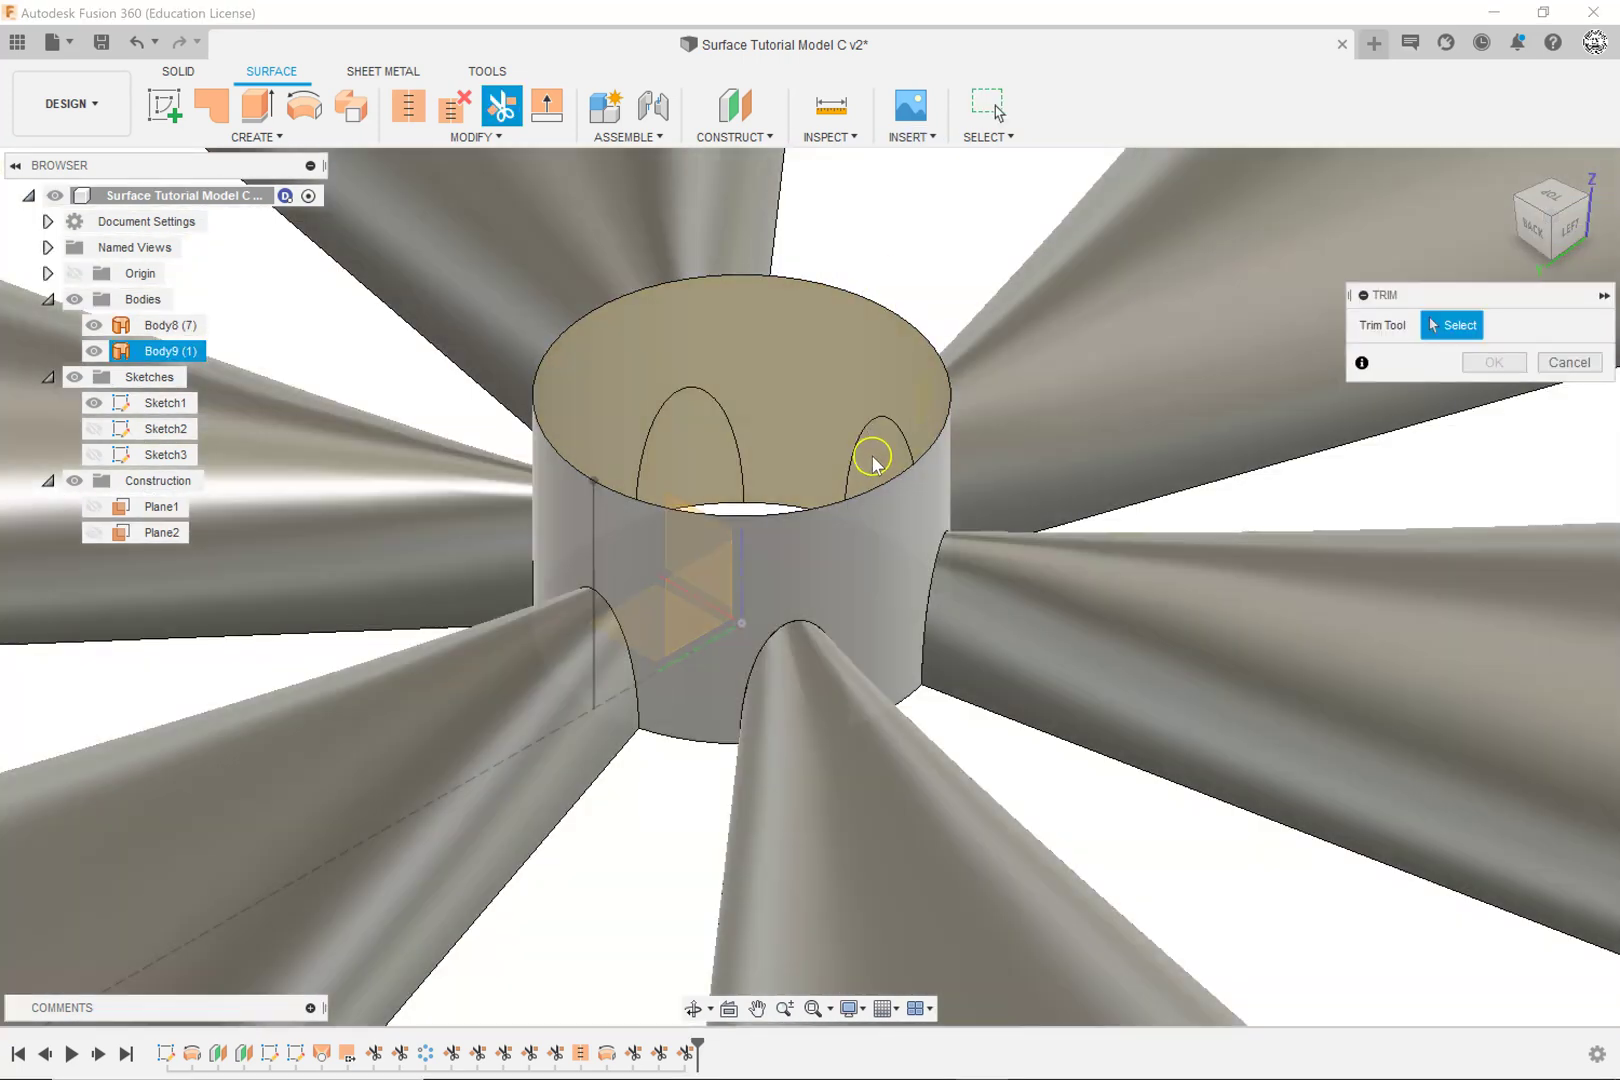
left_click(977, 411)
left_click(880, 460)
left_click(1490, 362)
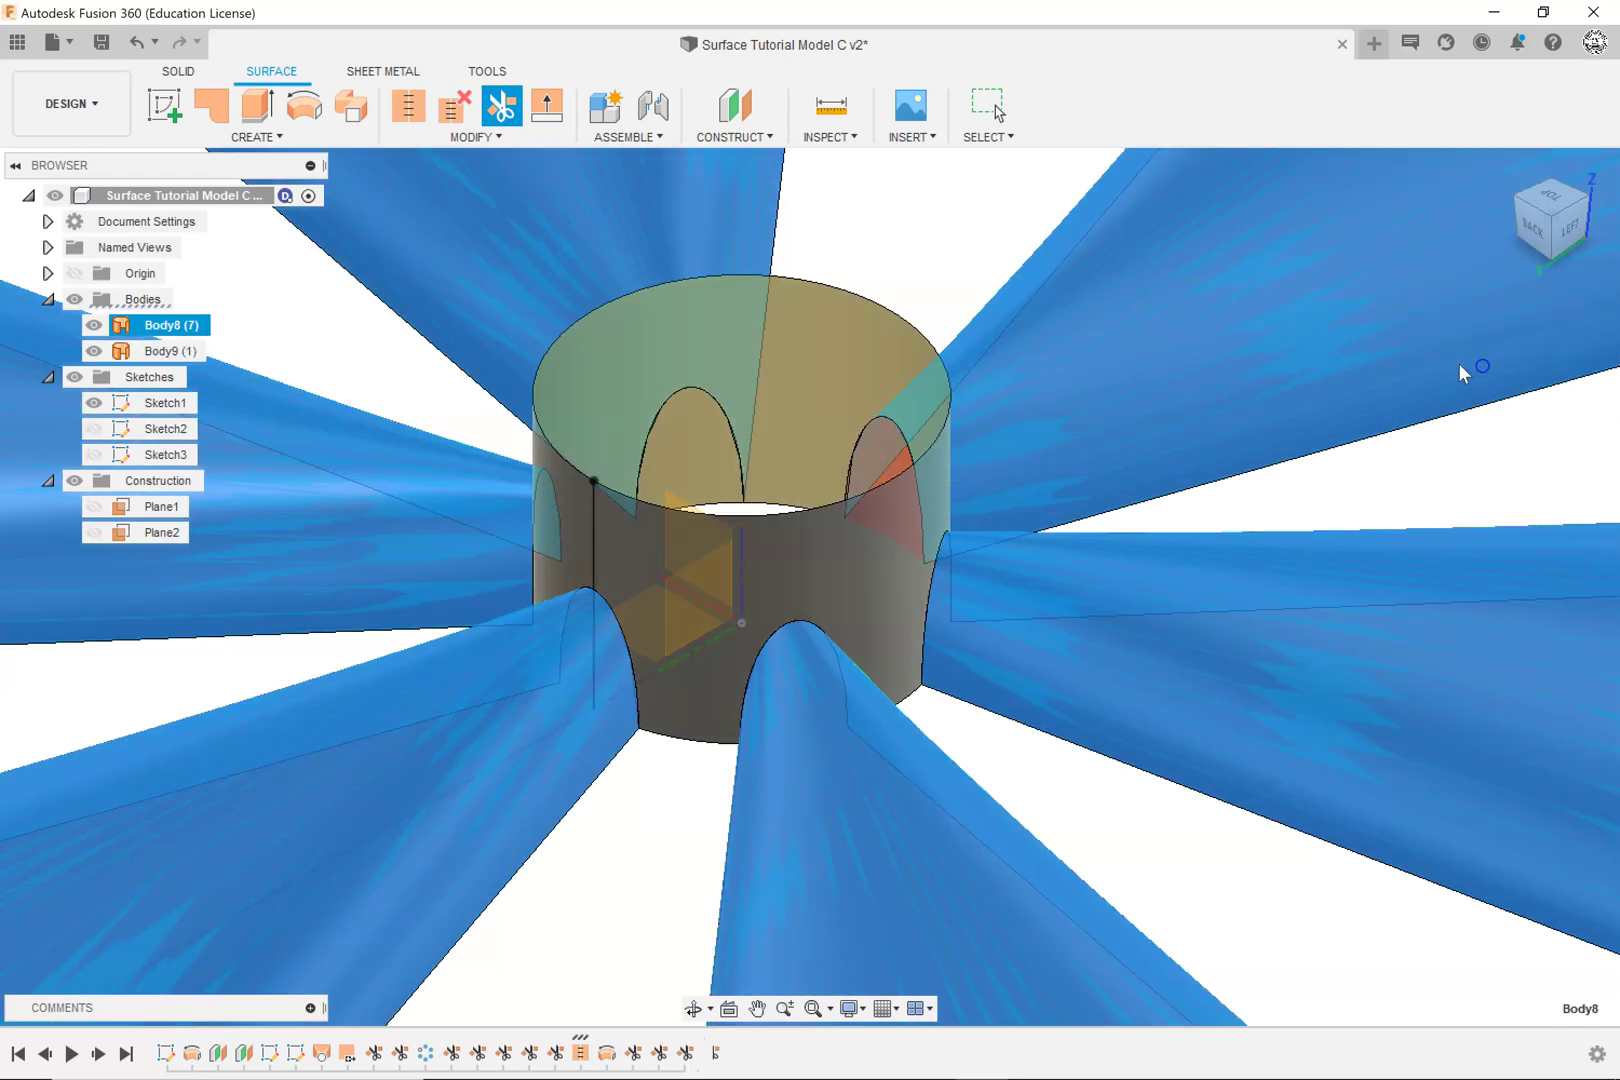
left_click(700, 447)
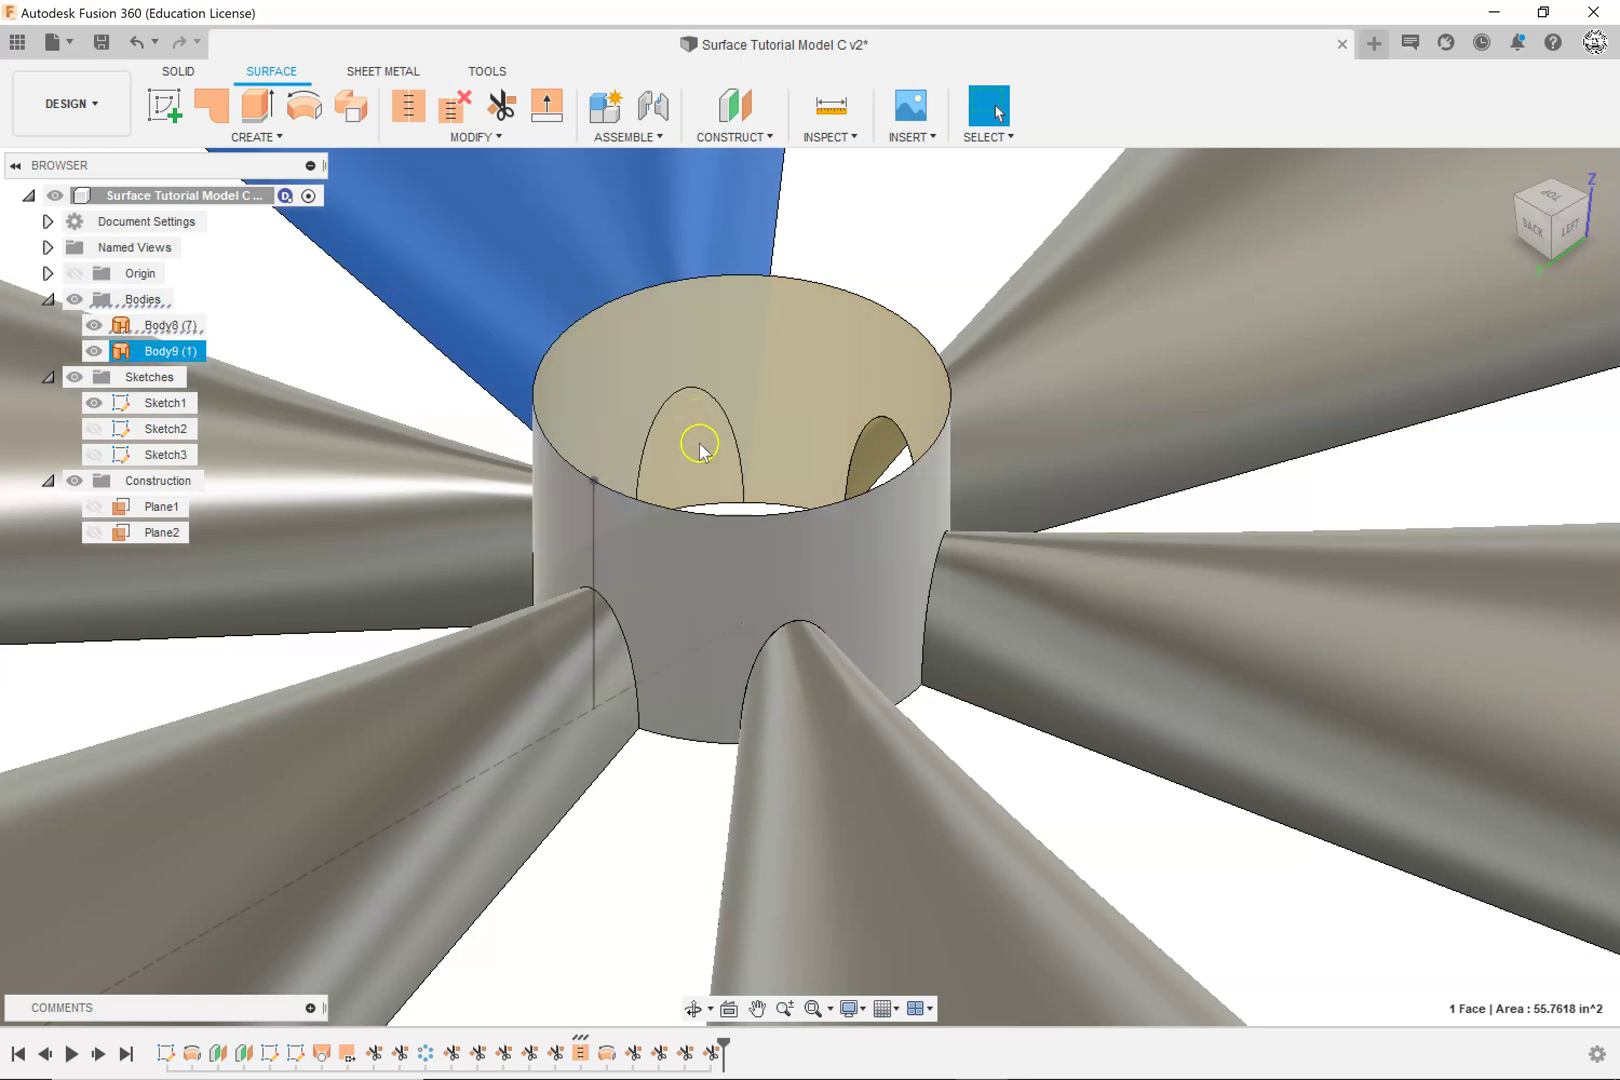
left_click(700, 451)
left_click(949, 215)
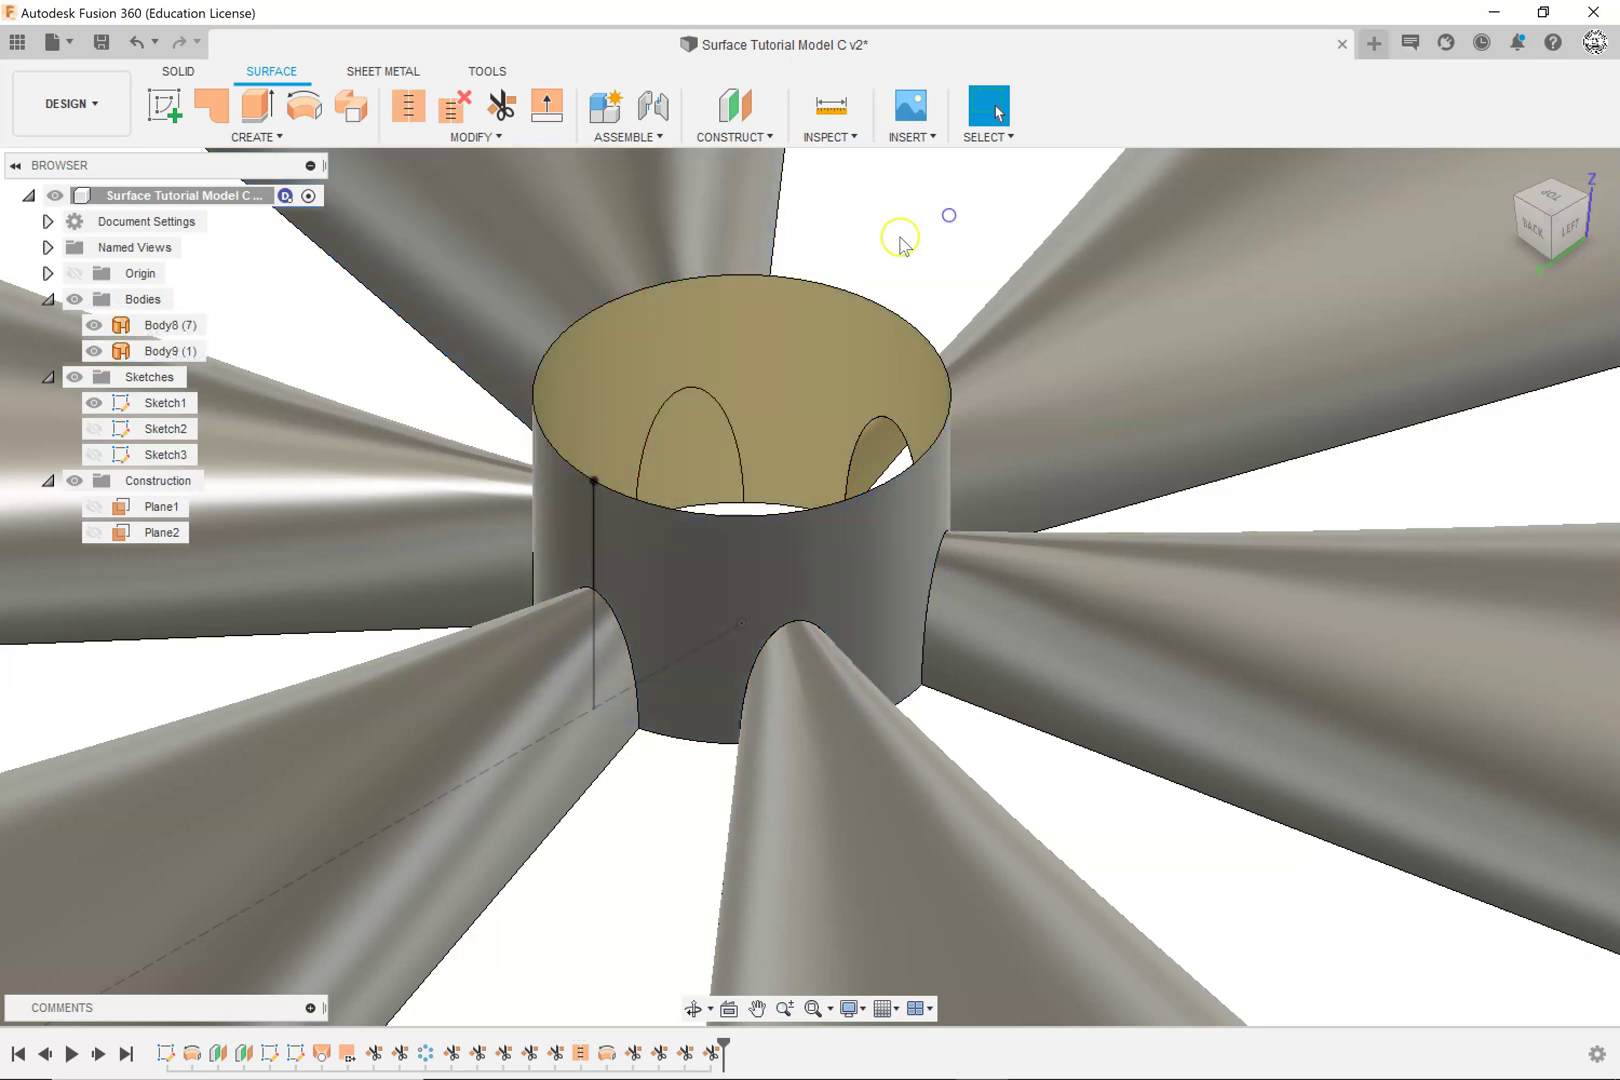
Step: Trim the hub wall patch enclosed by the front-right spoke, using the spoke body as trim tool
right_click_drag(890, 266, 890, 162)
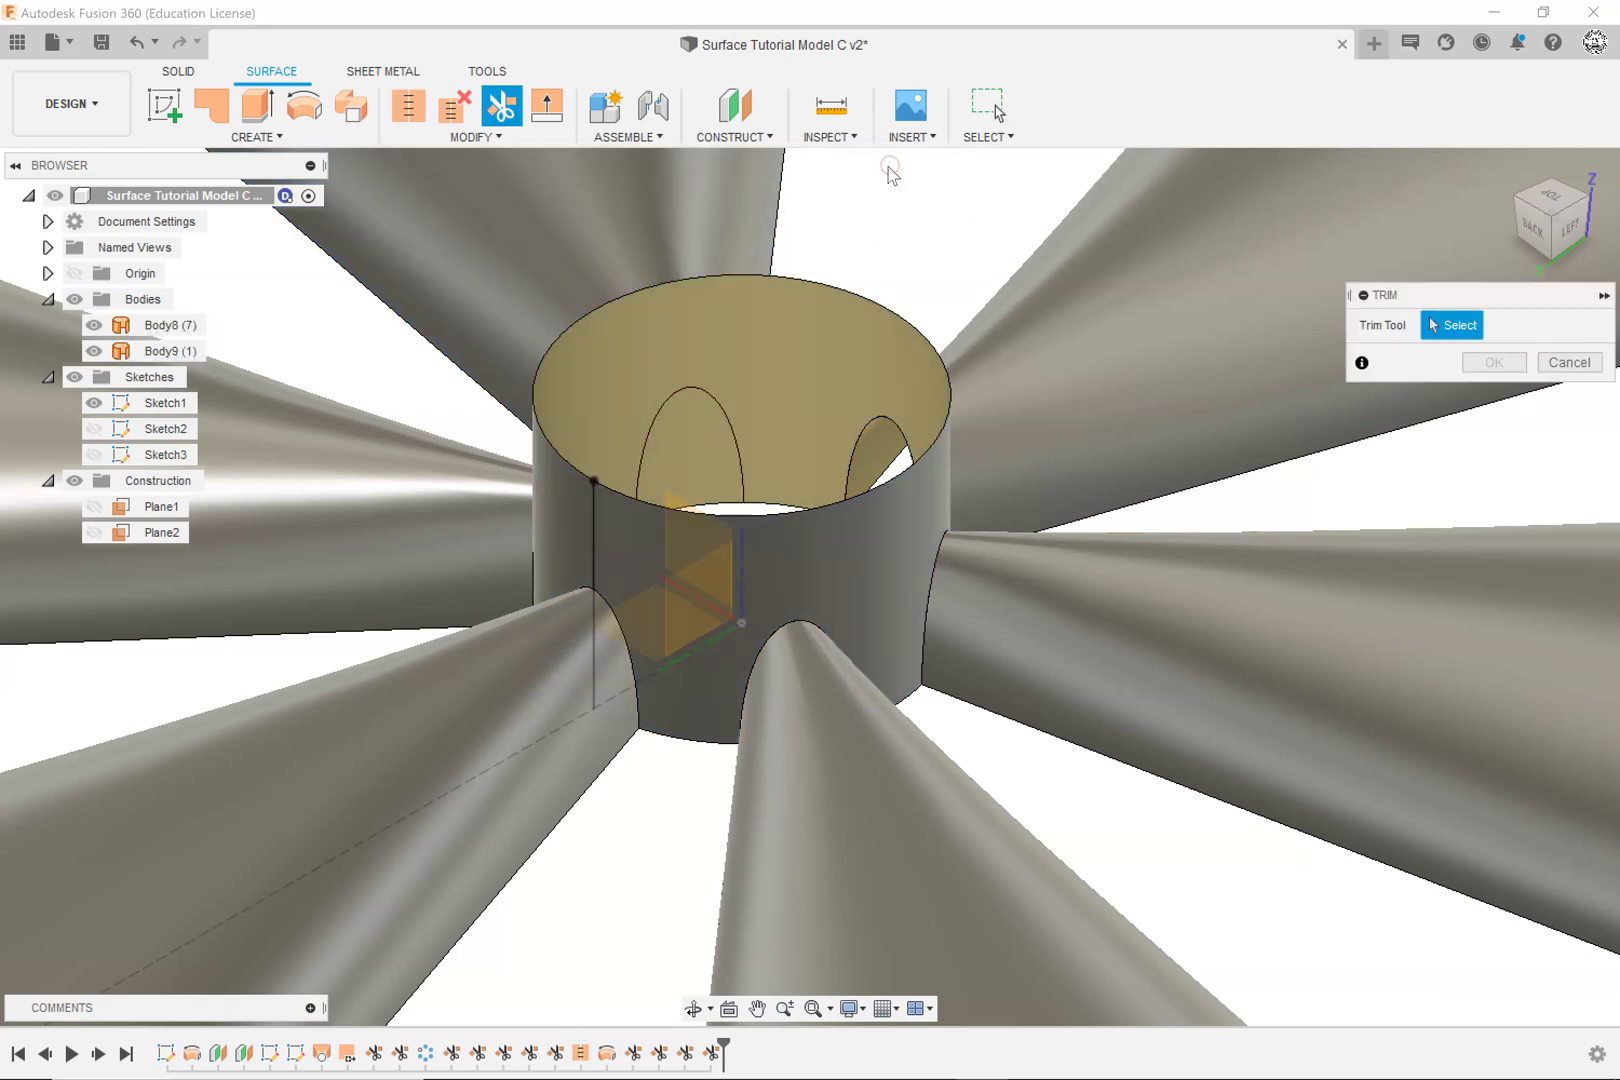
left_click(590, 214)
left_click(676, 435)
left_click(899, 484)
left_click(1492, 364)
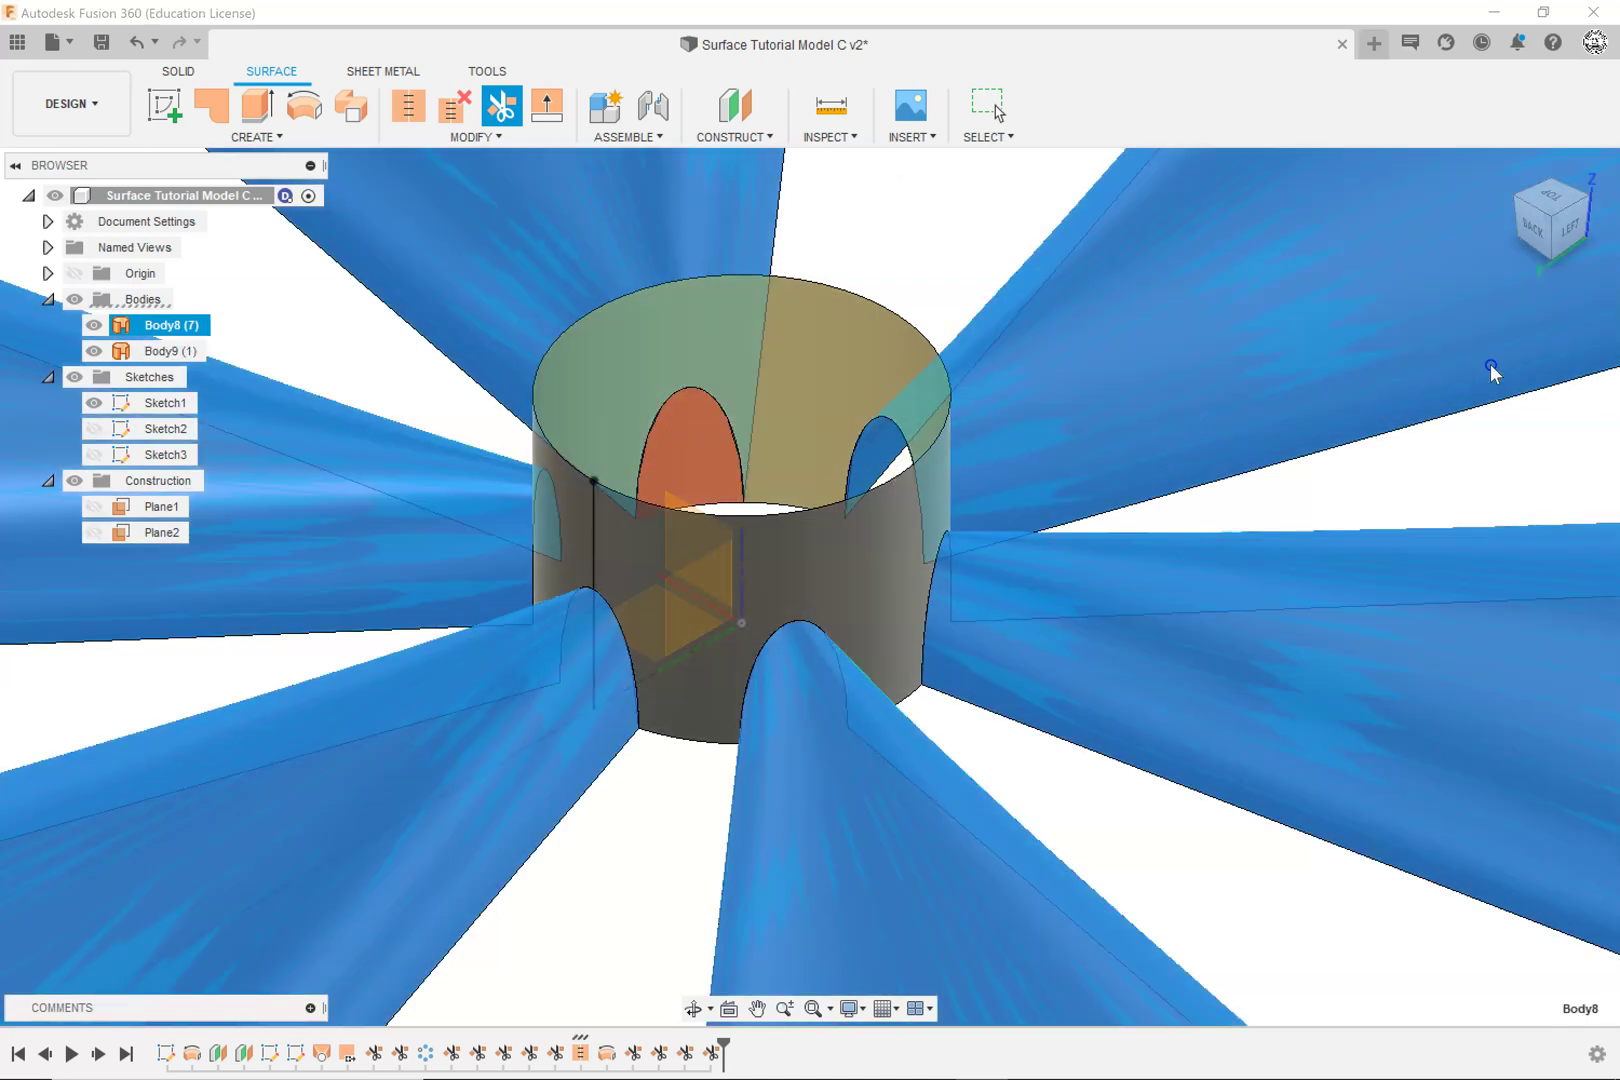
Step: Trim the arched patch out of the hub wall at the back-right spoke, using the spoke body as trim tool
left_click(1588, 205)
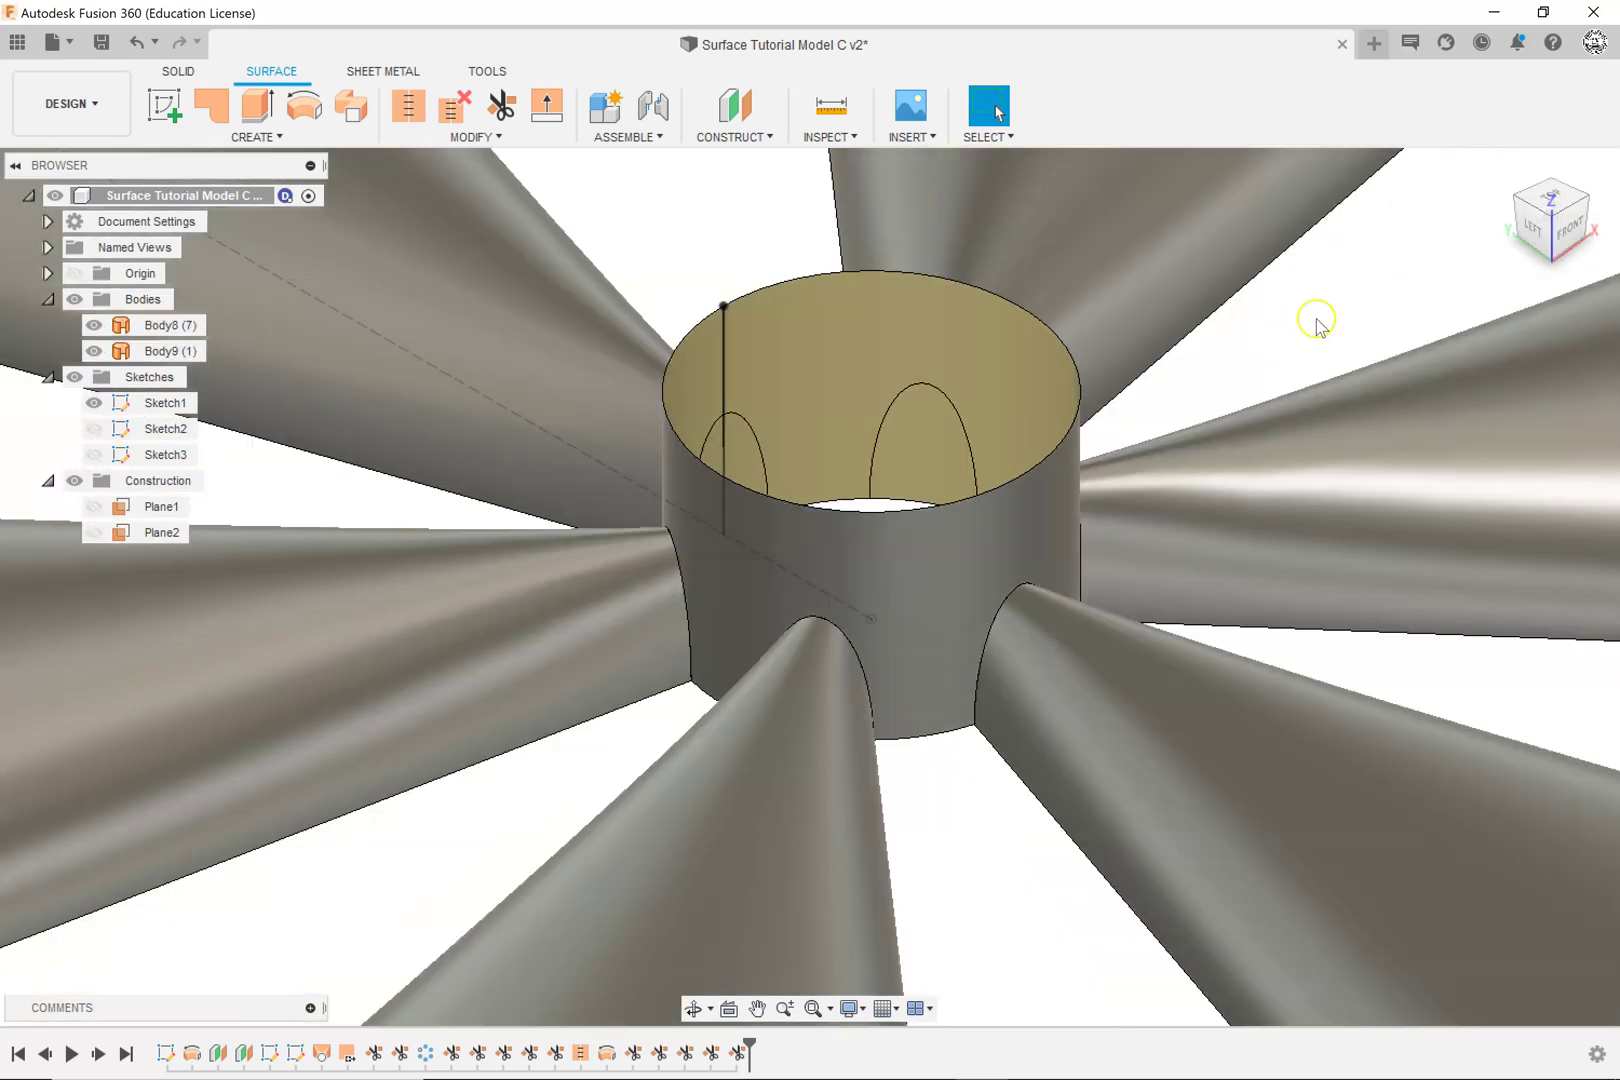
key("t")
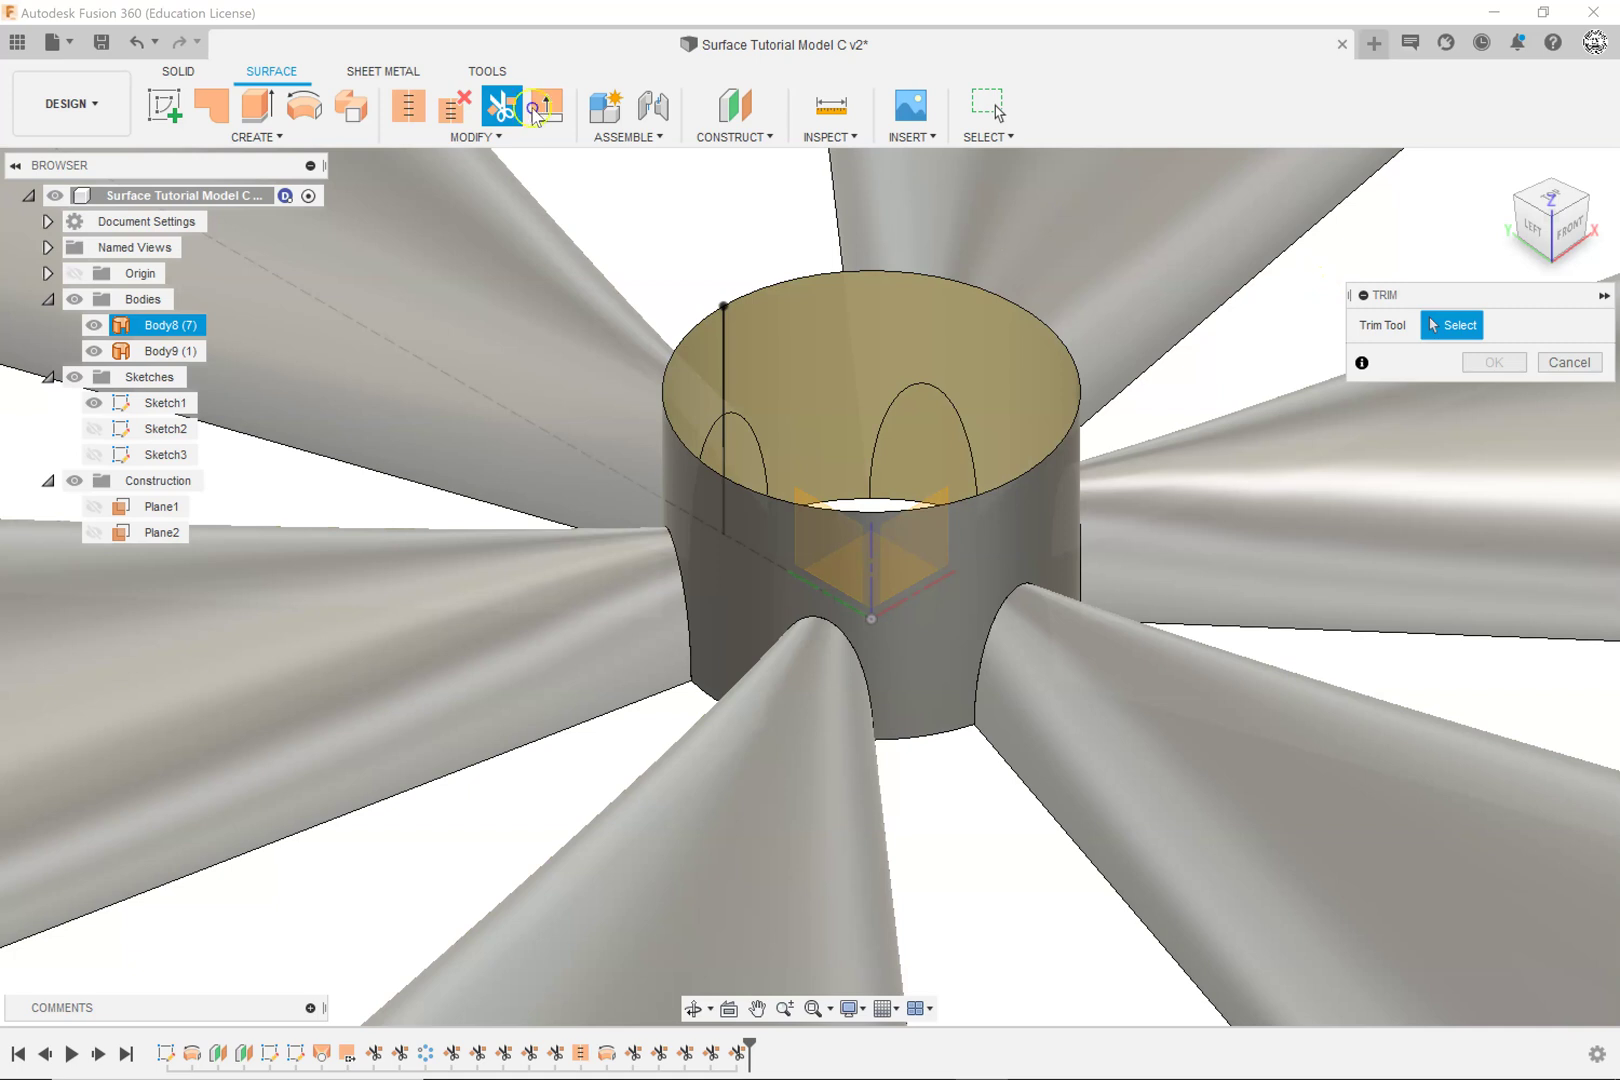
left_click(935, 420)
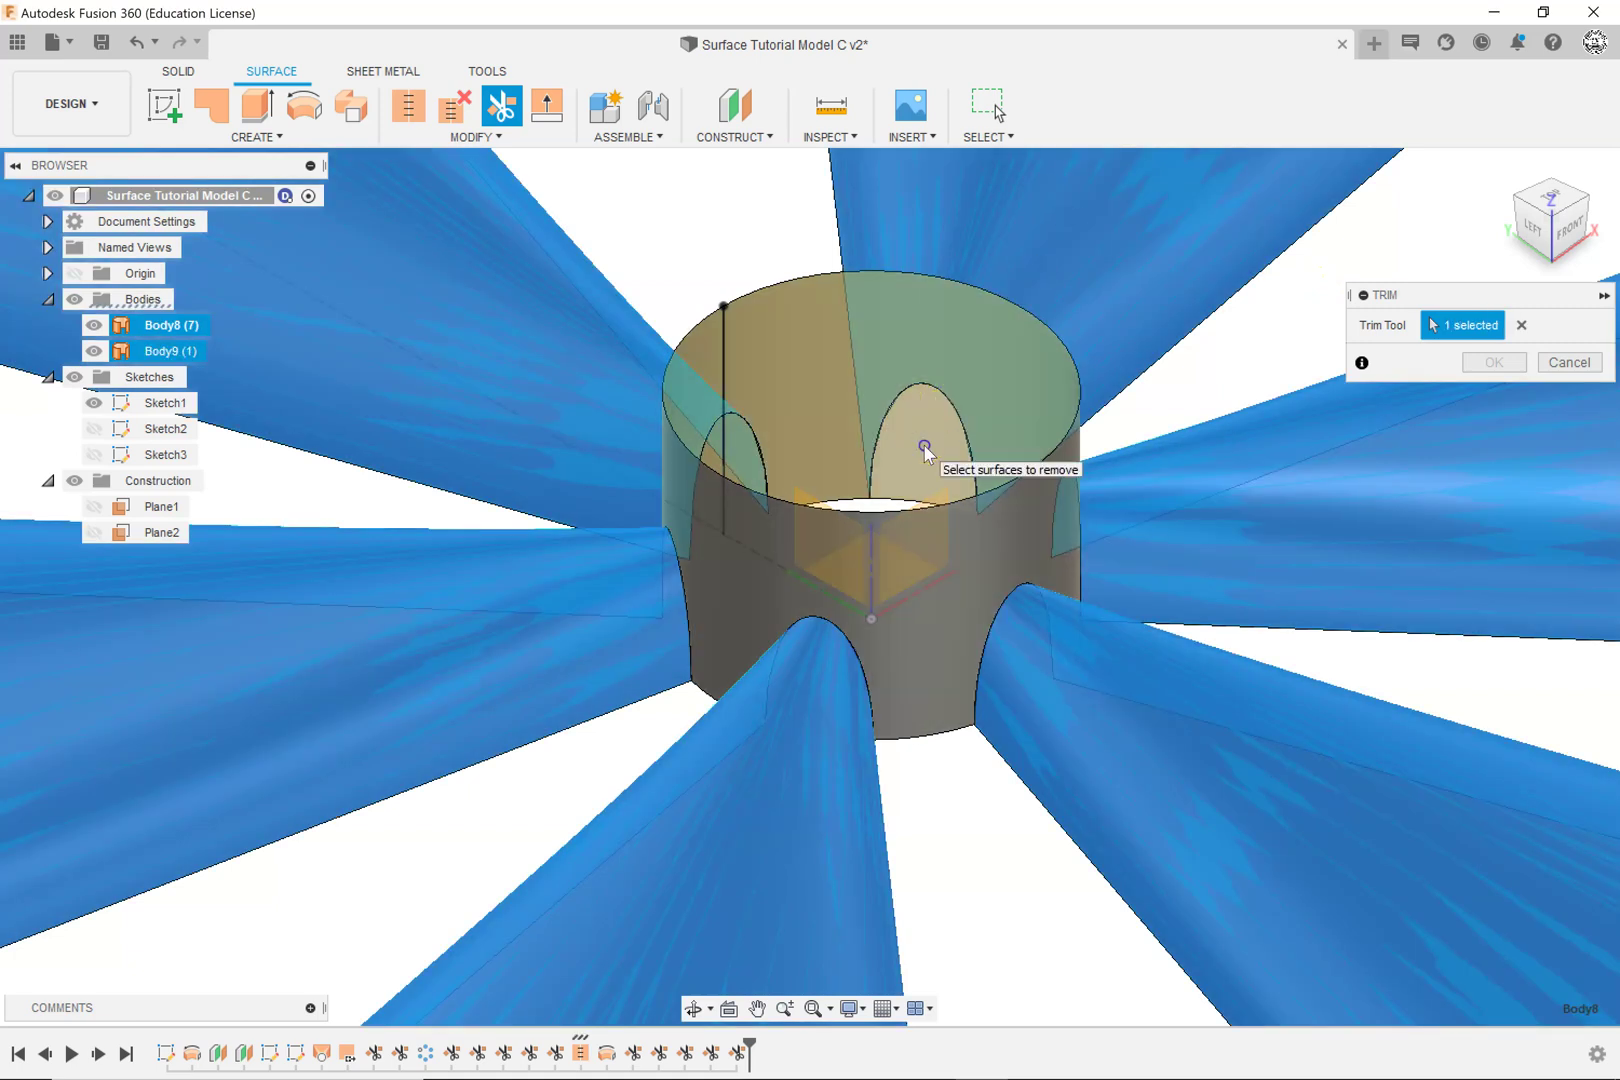
left_click(925, 450)
left_click(1490, 362)
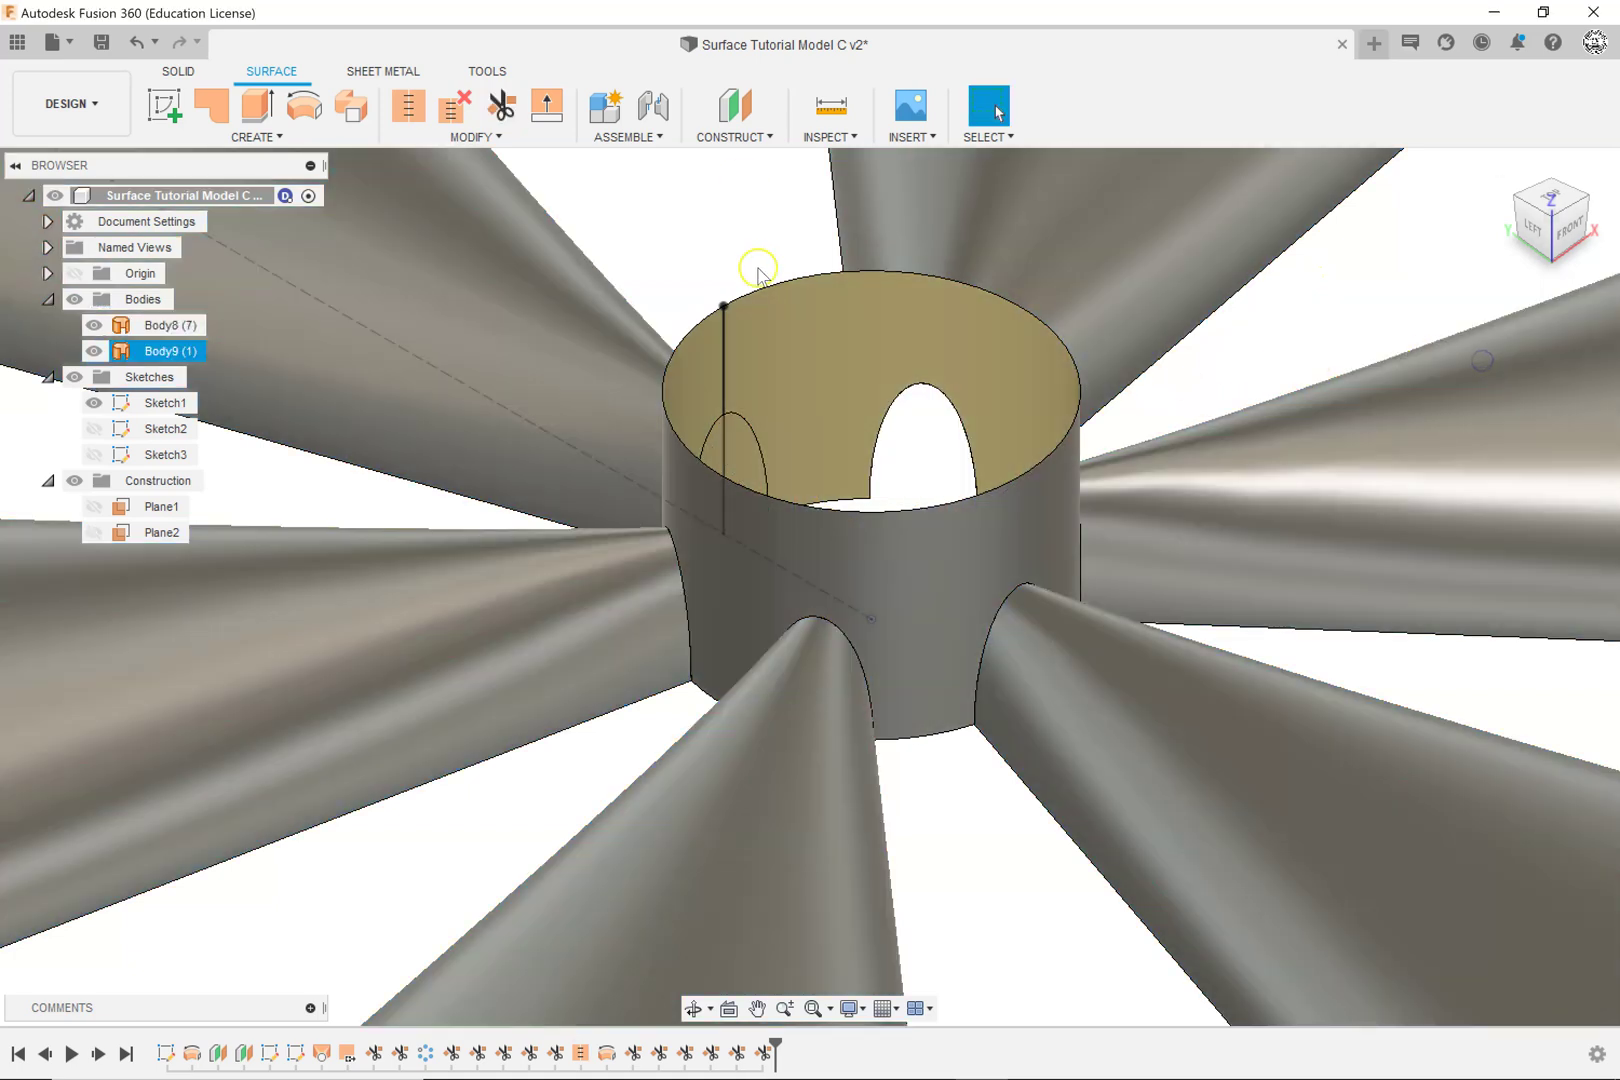
Step: Trim the last arched patch out of the hub wall, at the back spoke beside Sketch1's vertical line, using the spoke body
key("t")
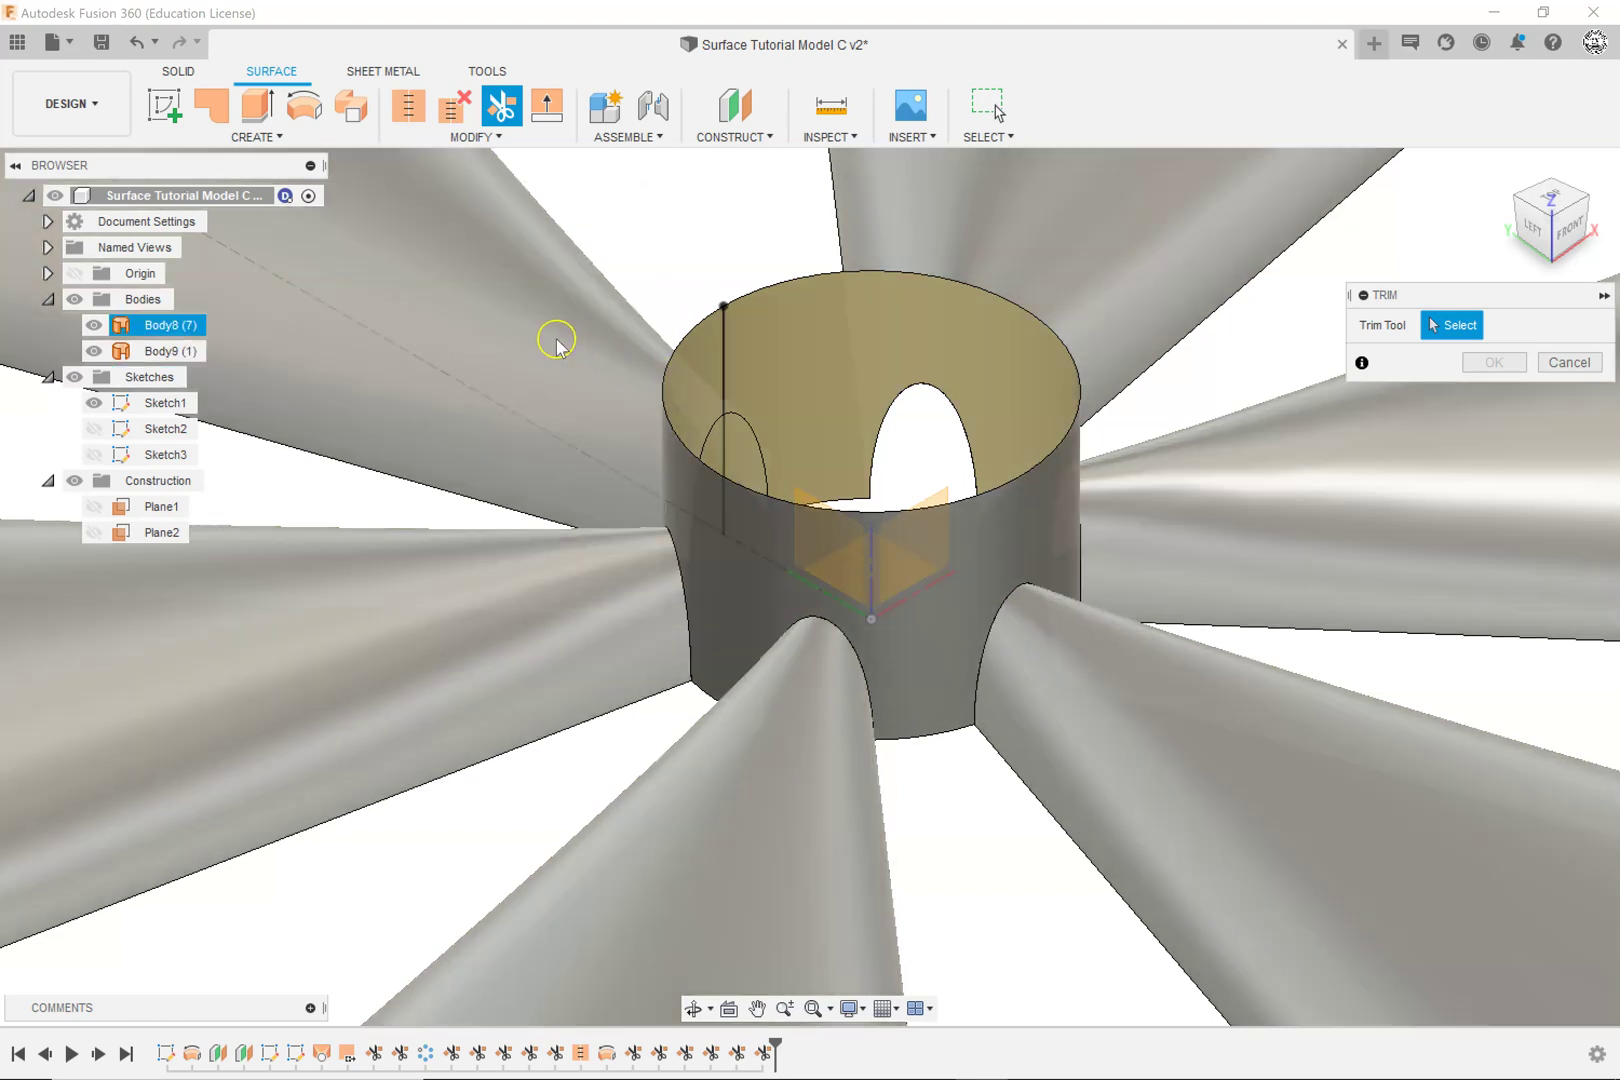
left_click(598, 378)
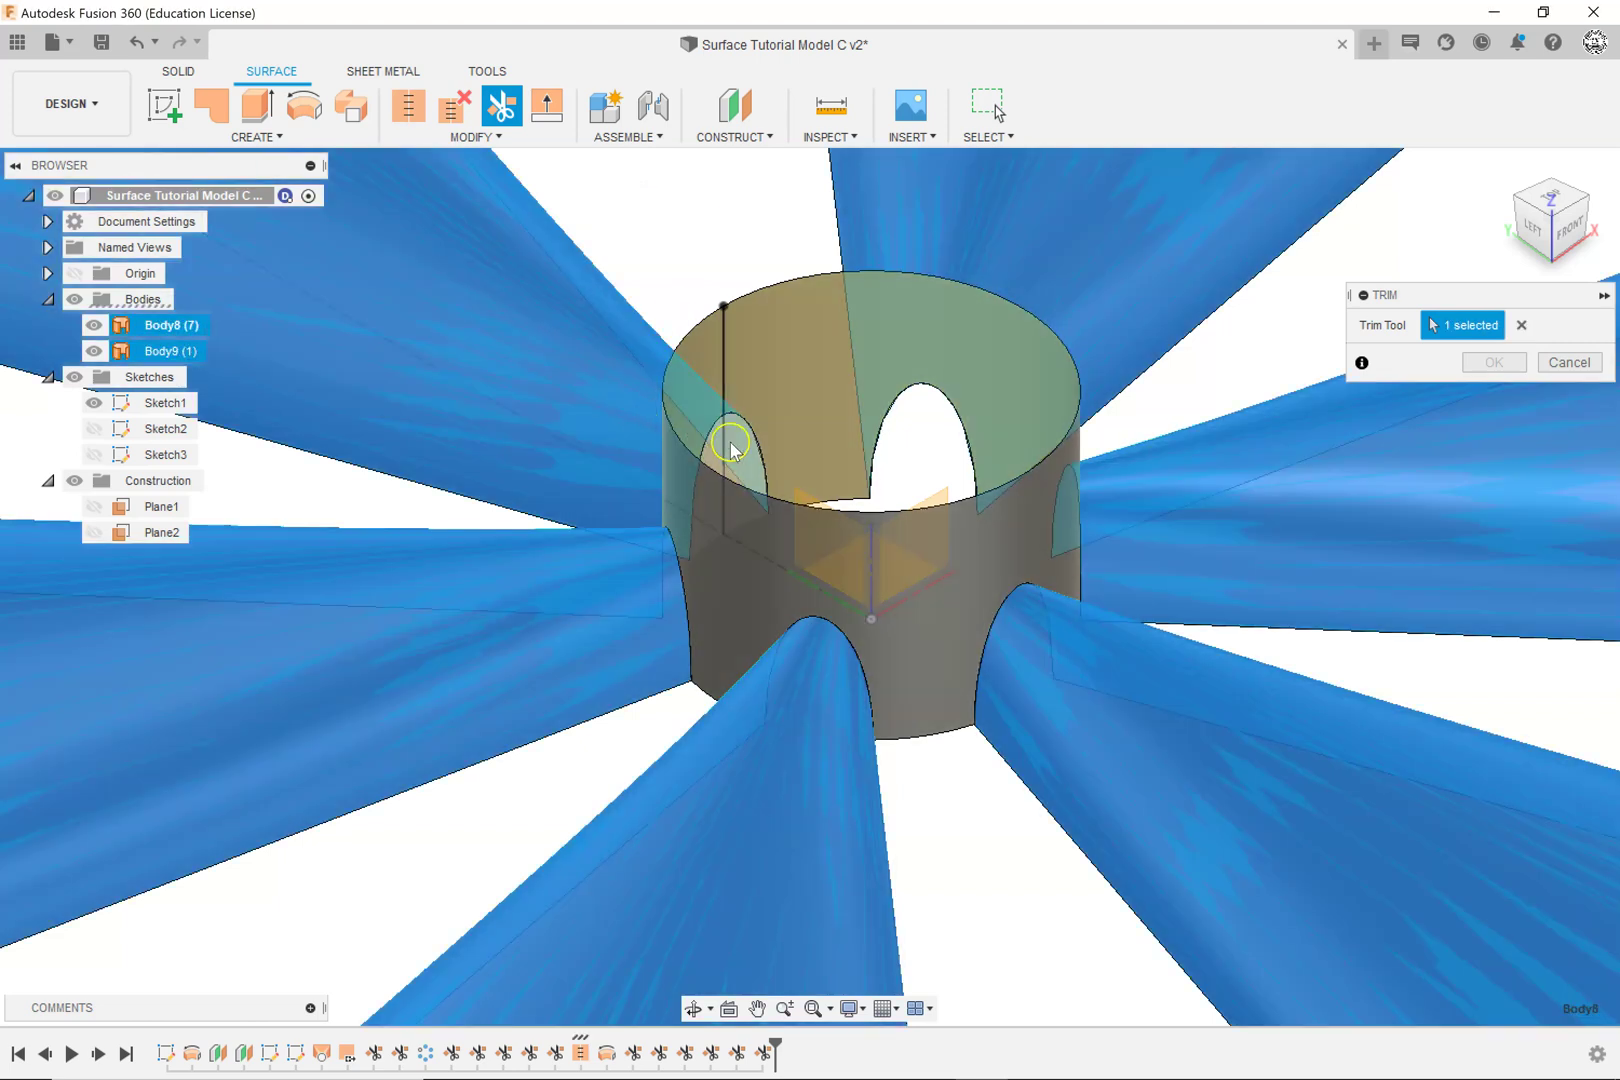
left_click(735, 458)
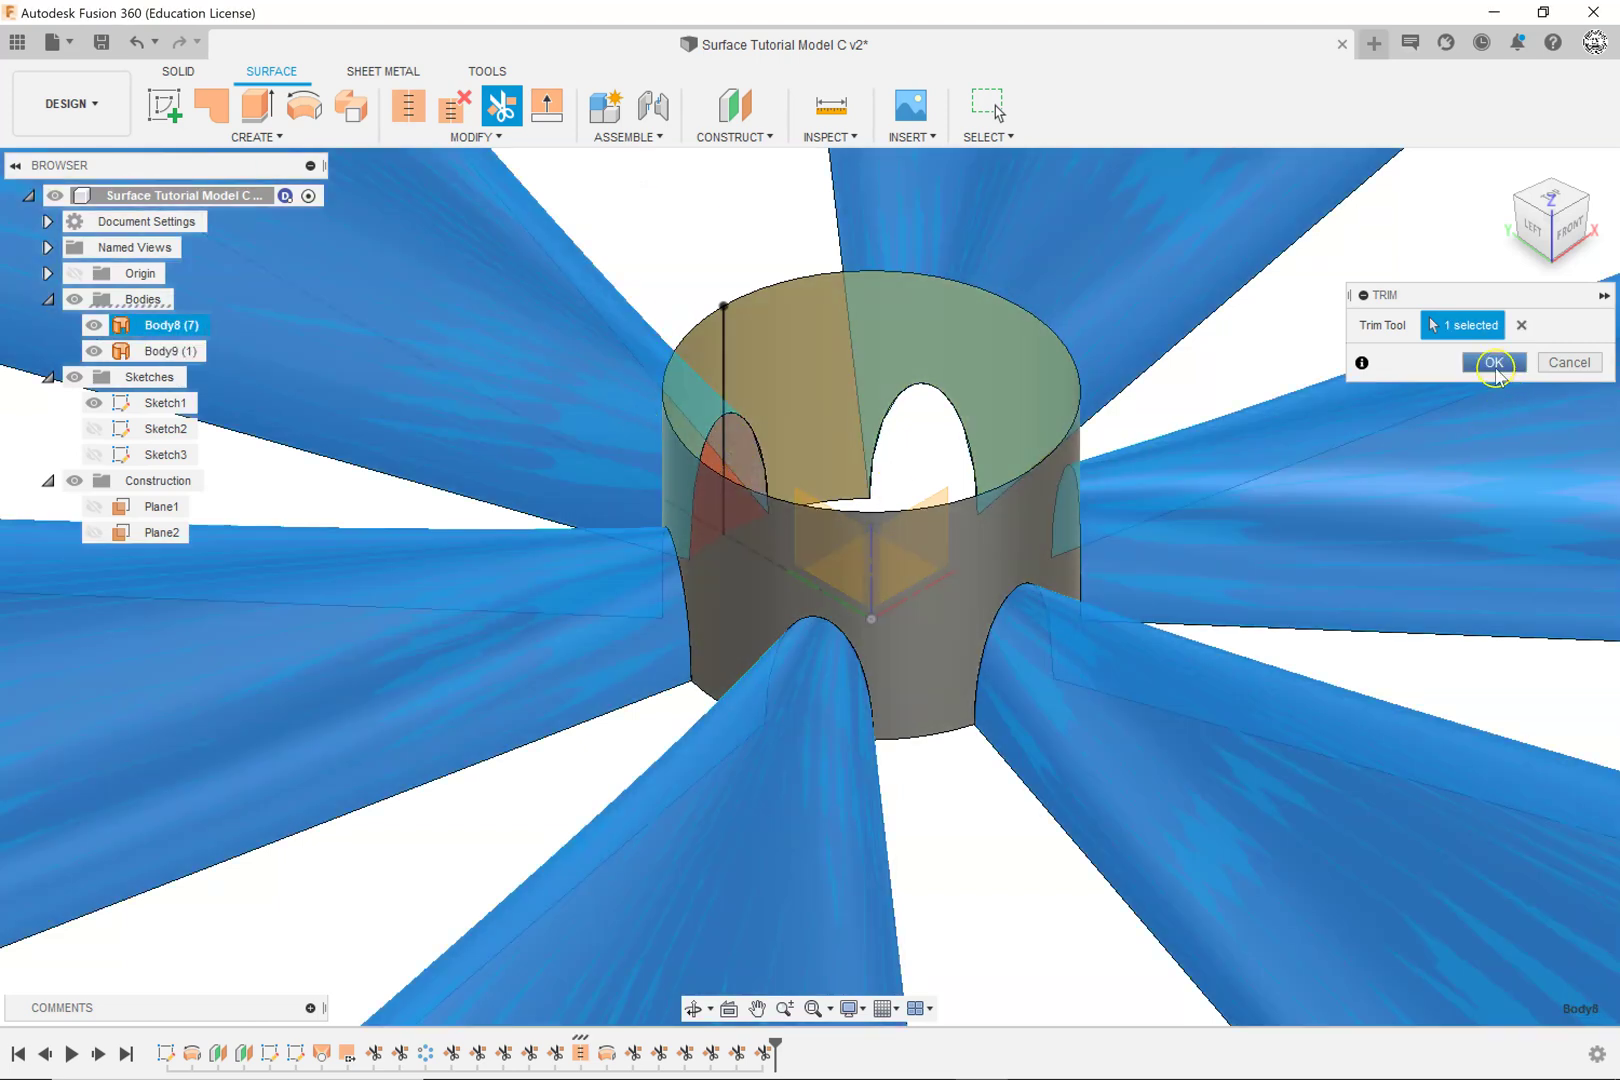
left_click(1492, 362)
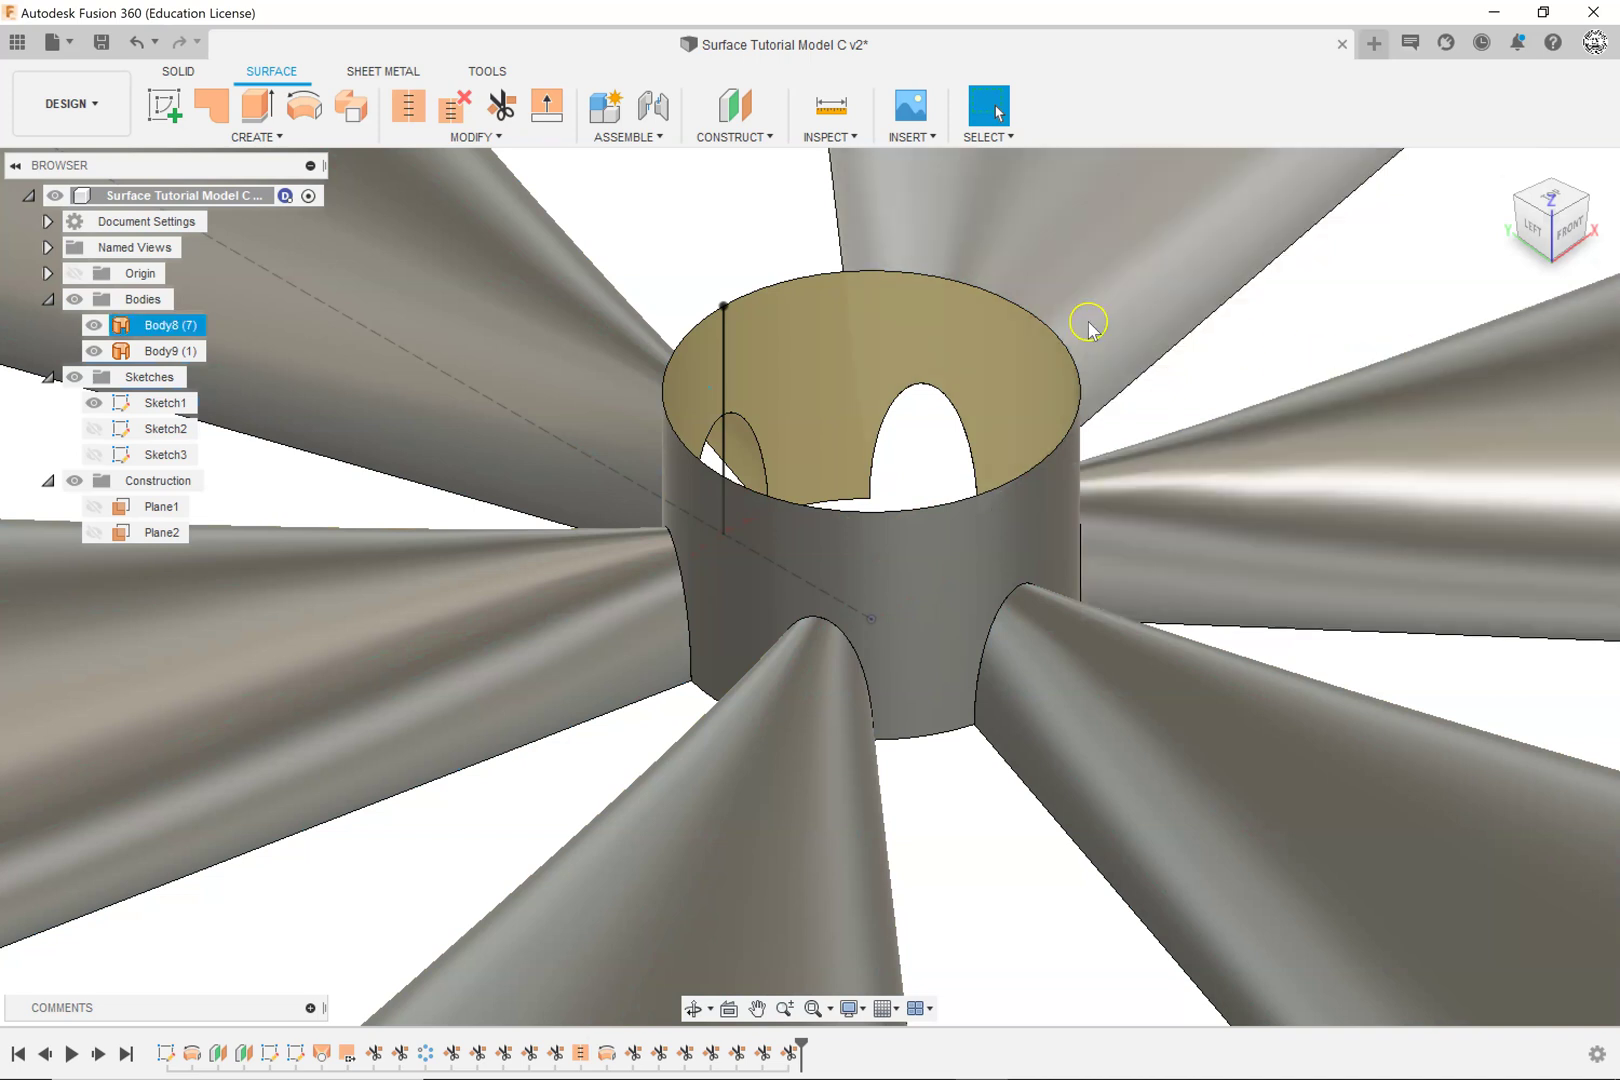
Step: Hide Sketch1 so only the wheel surfaces remain displayed
middle_click_drag(1305, 278, 1195, 366, "shift")
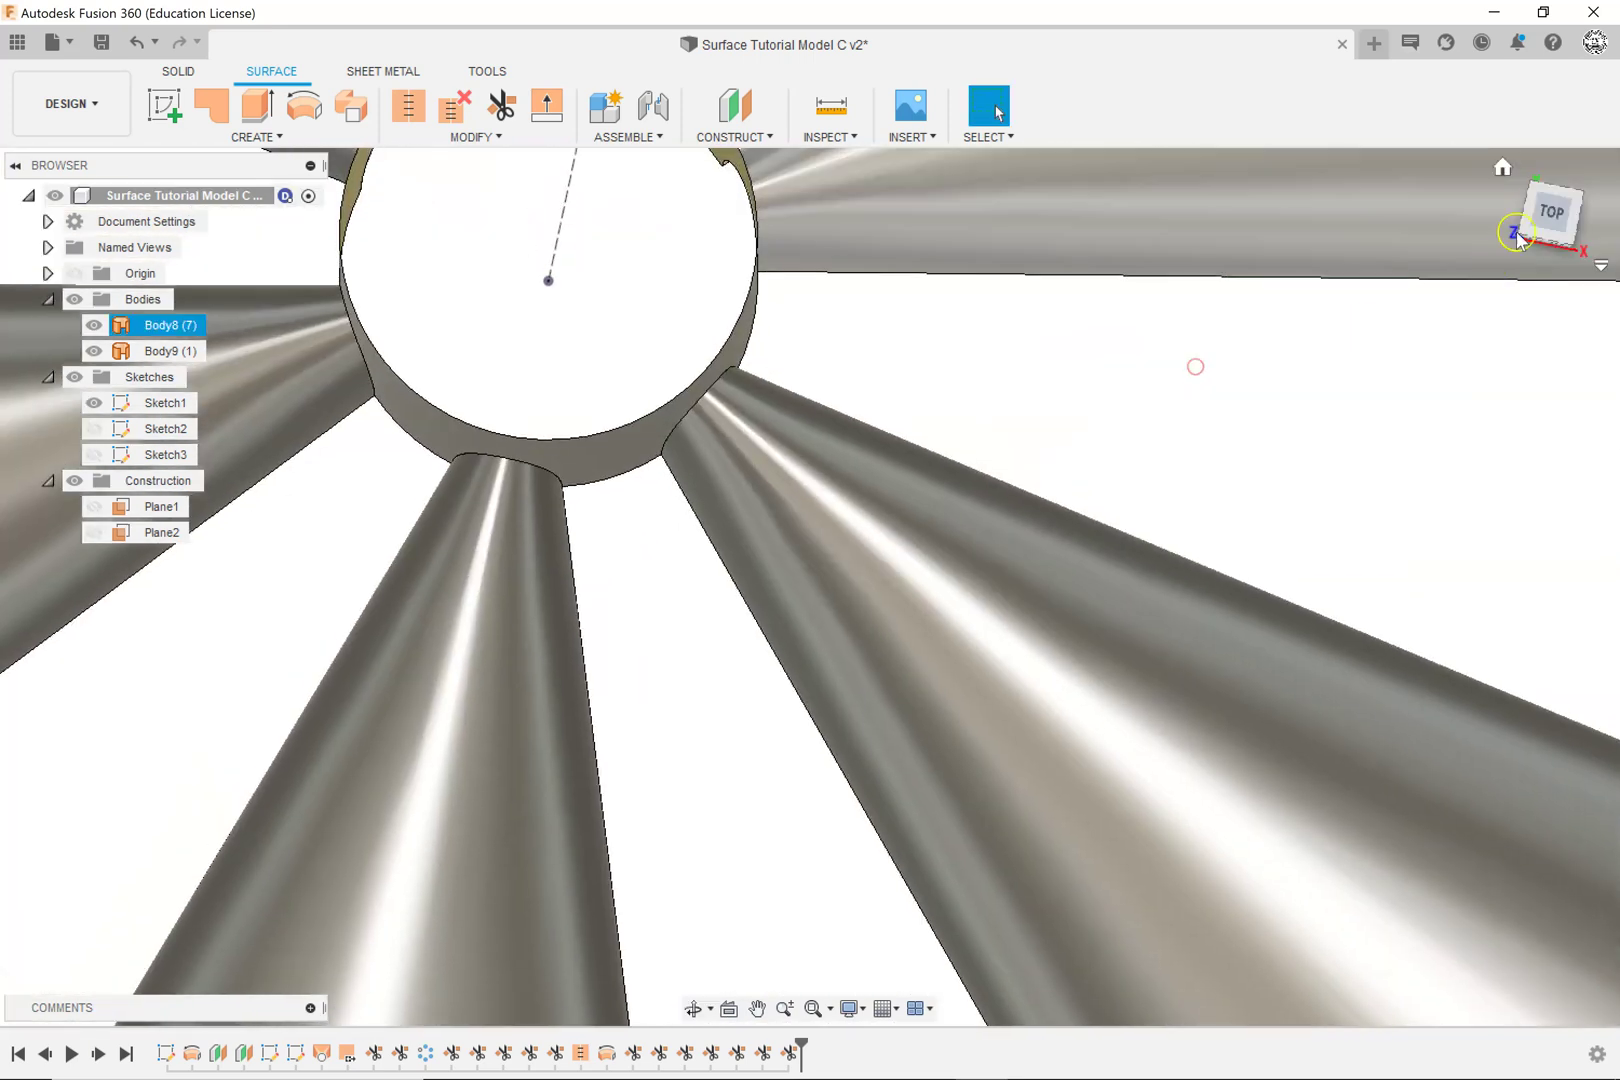
left_click(1502, 168)
scroll(858, 507, "up", 4)
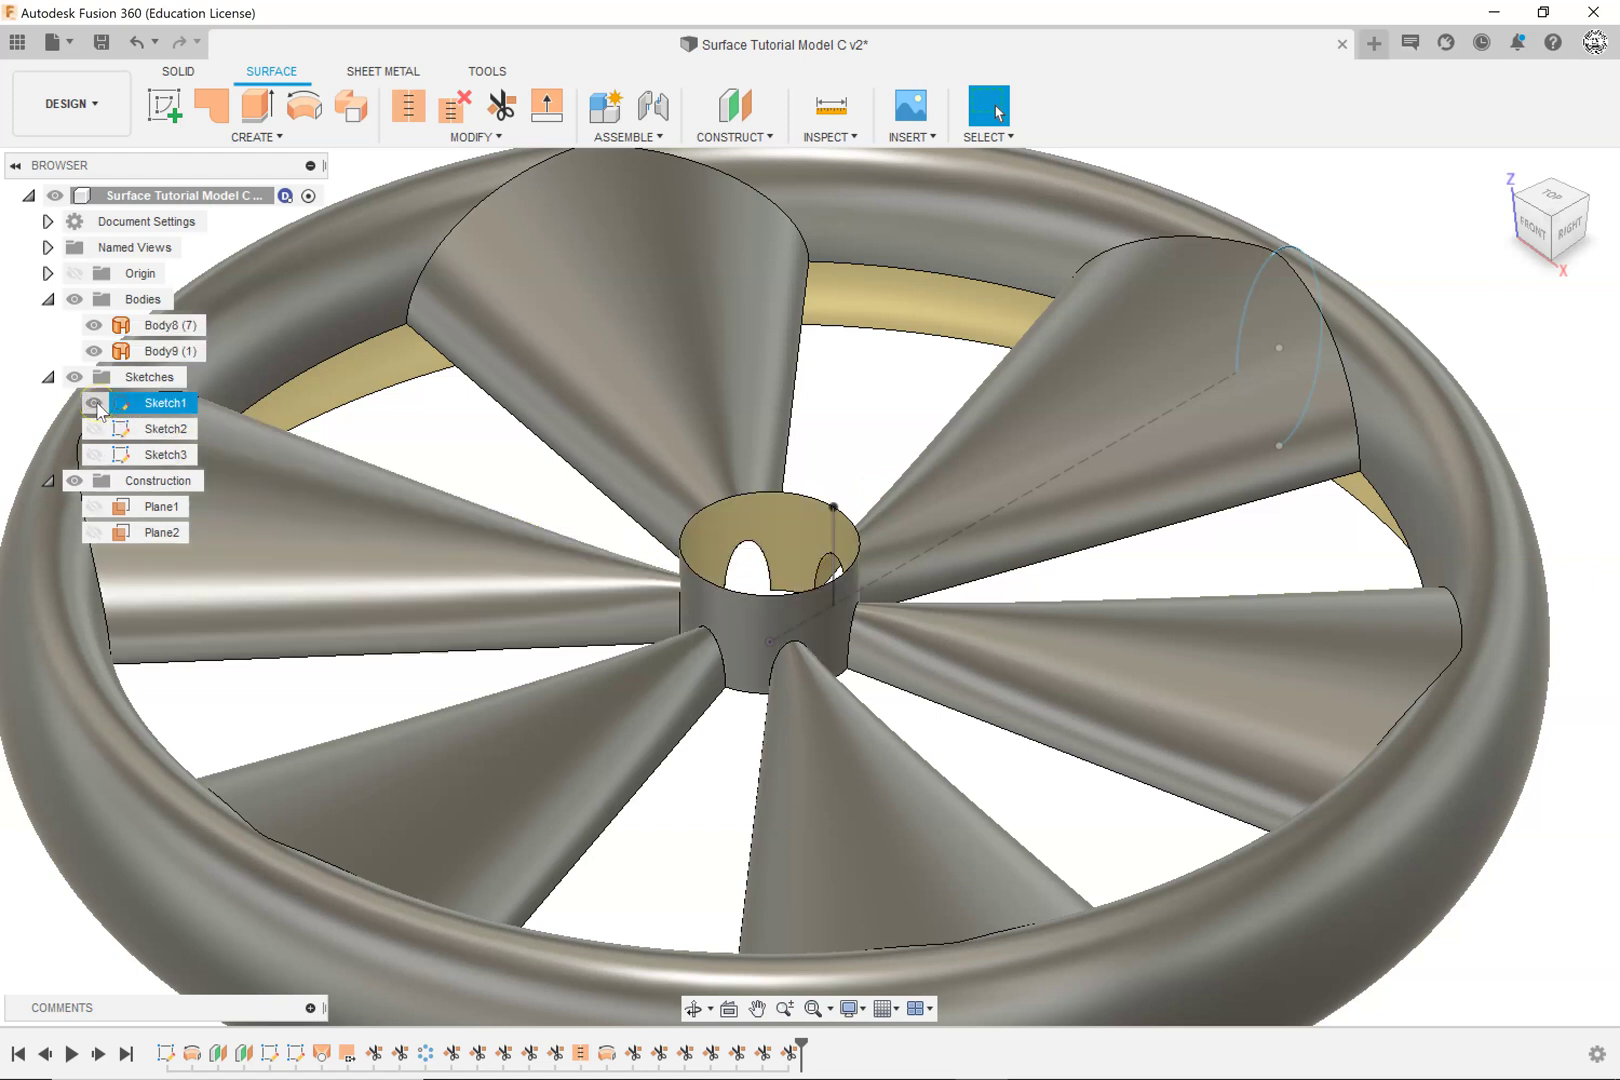
left_click(95, 404)
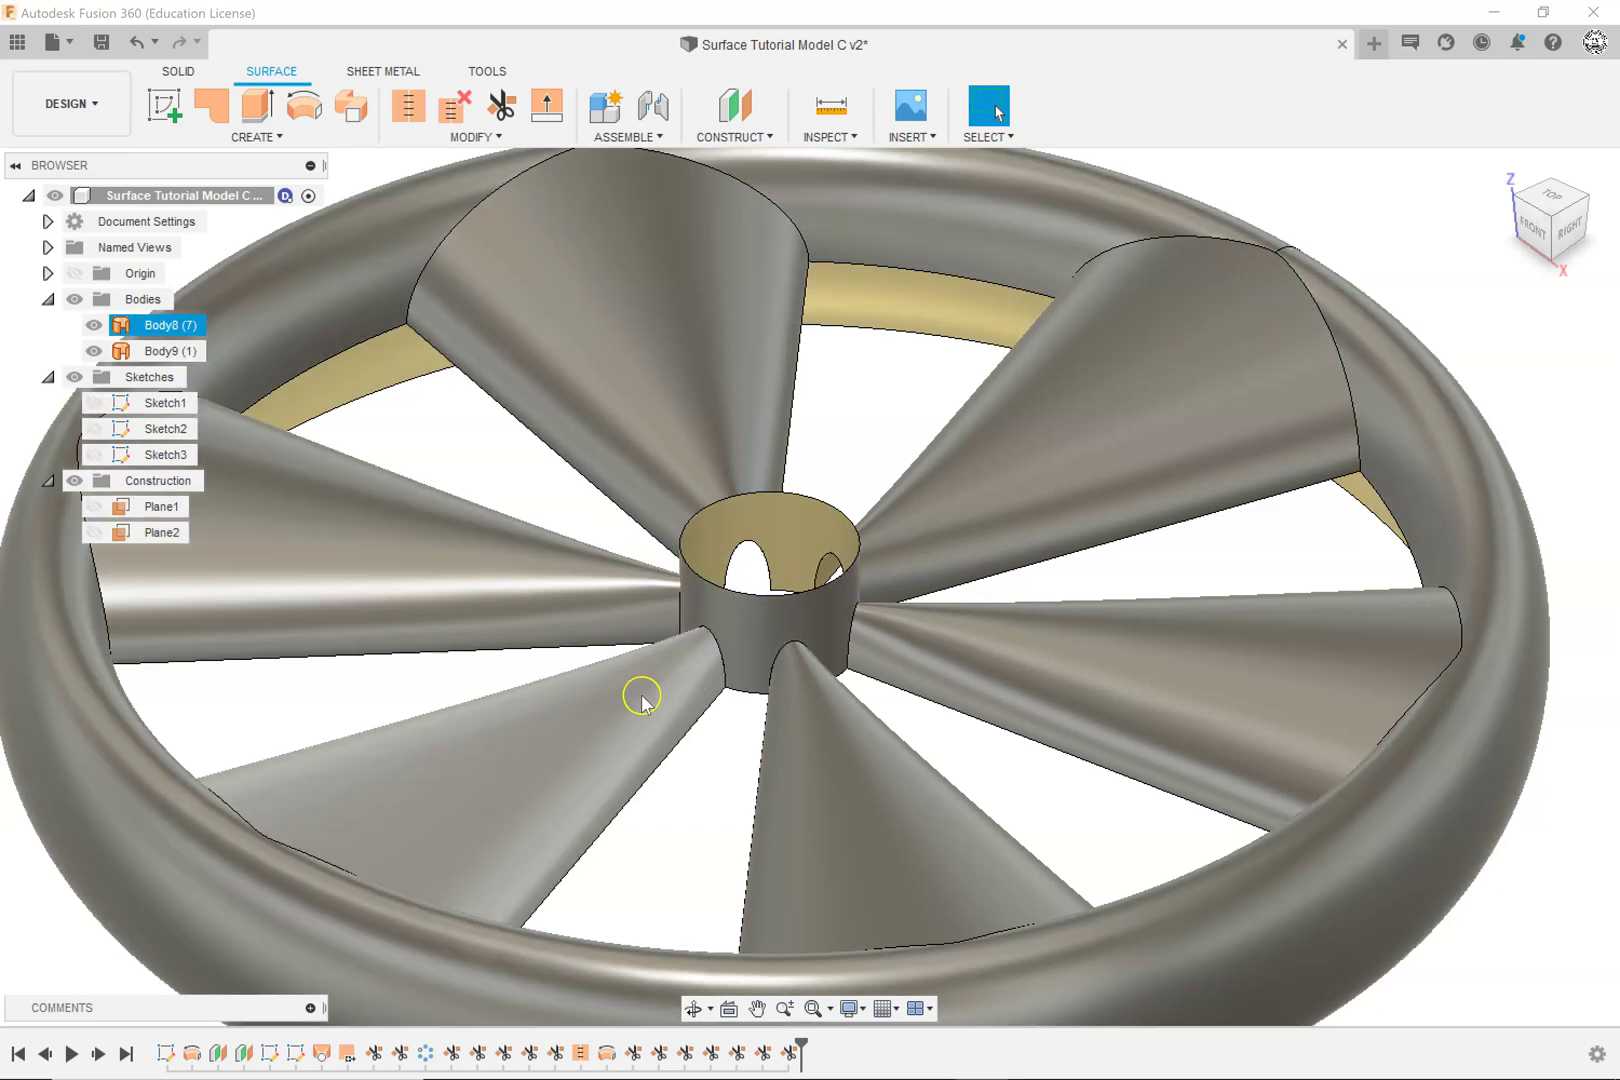
Step: Stitch the trimmed hub surface to the spoke-and-rim surface body with a 0.0039 in tolerance
left_click(405, 110)
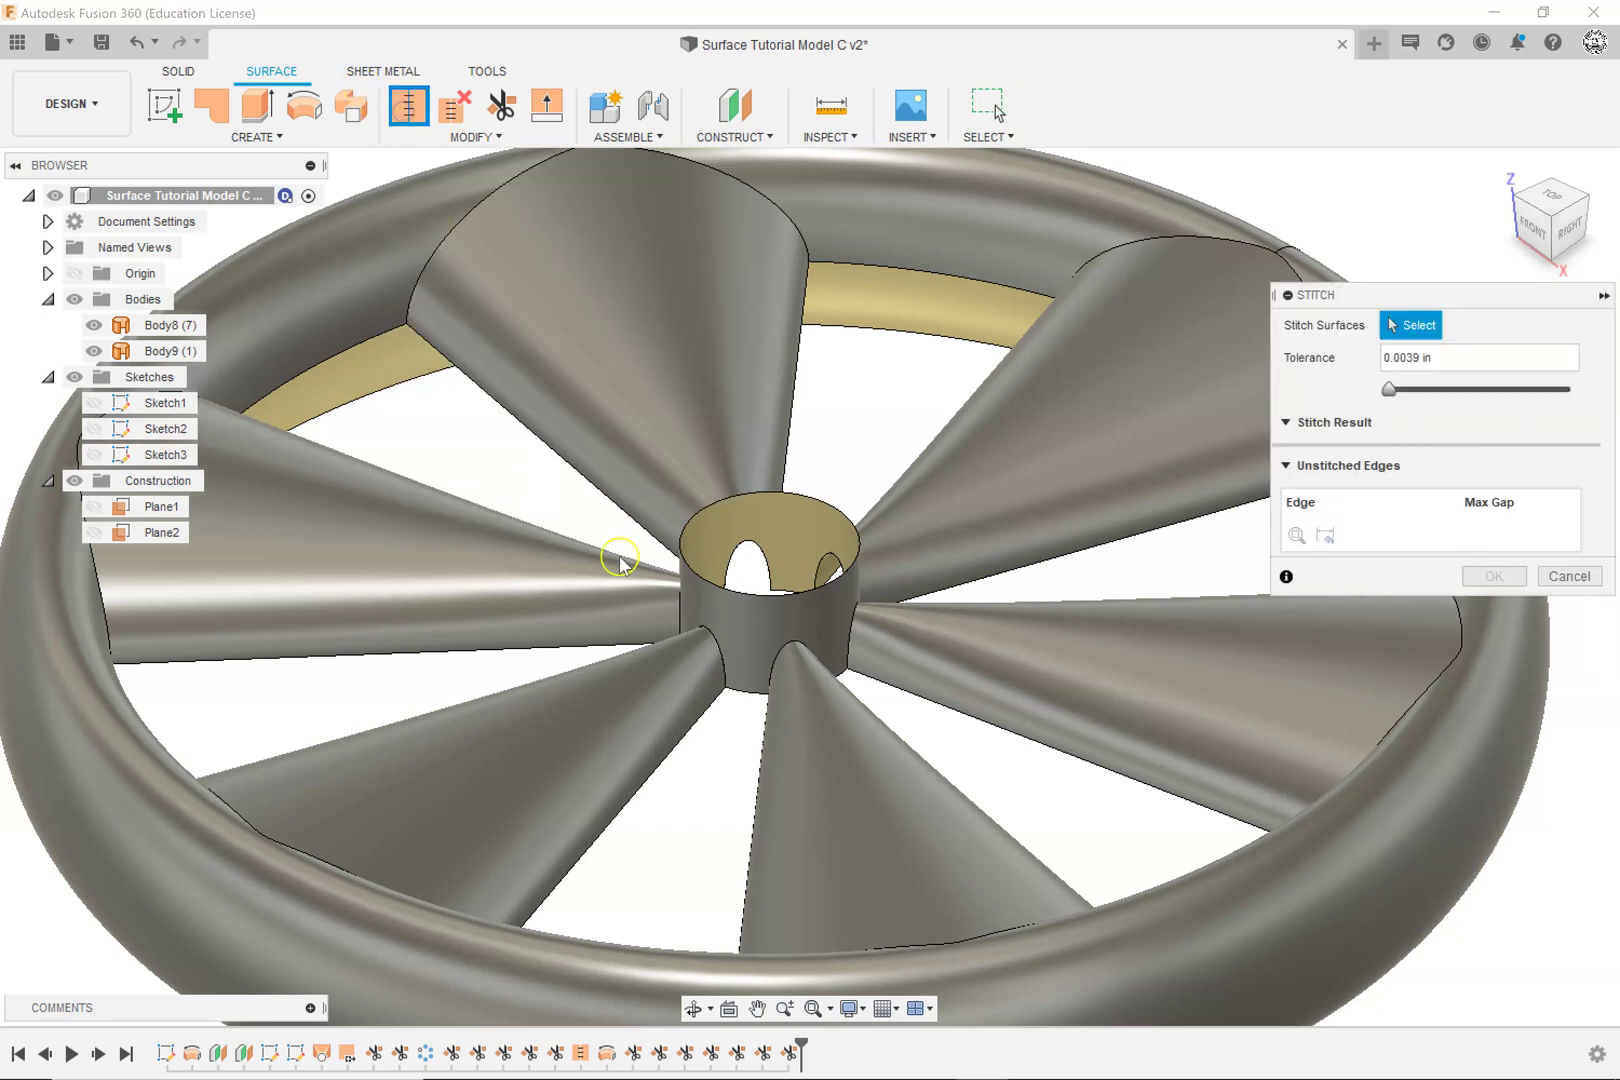
left_click(757, 620)
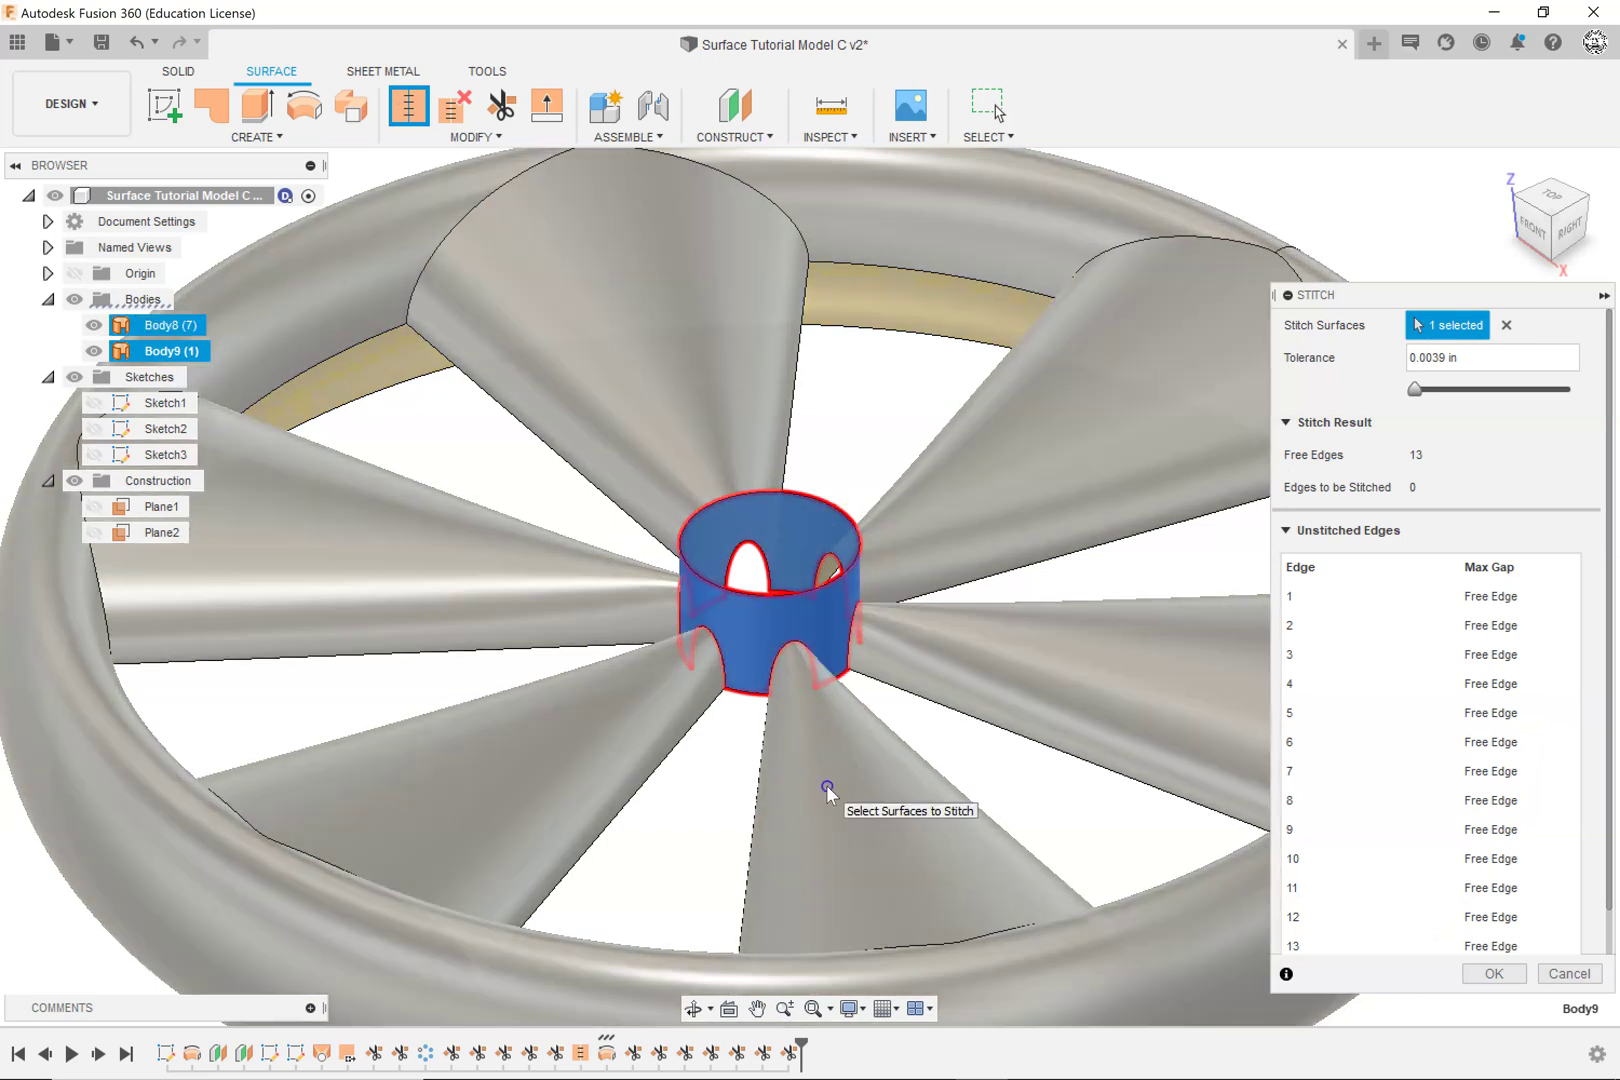
left_click(828, 789)
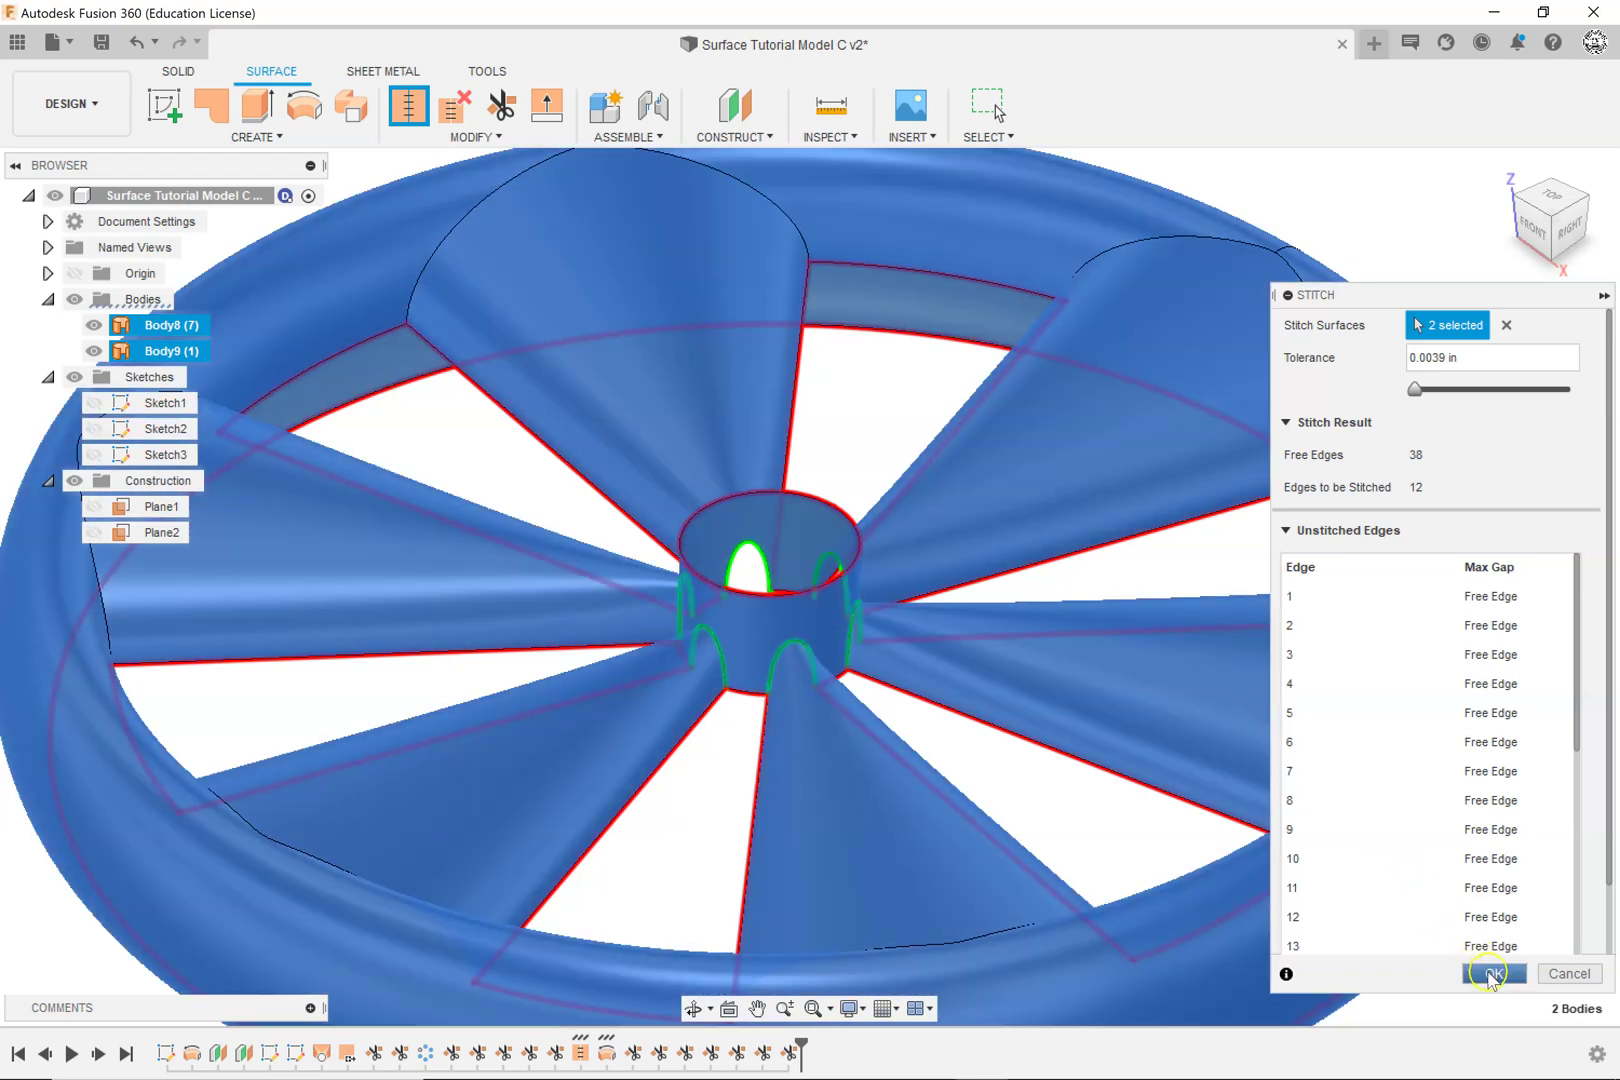
left_click(1490, 974)
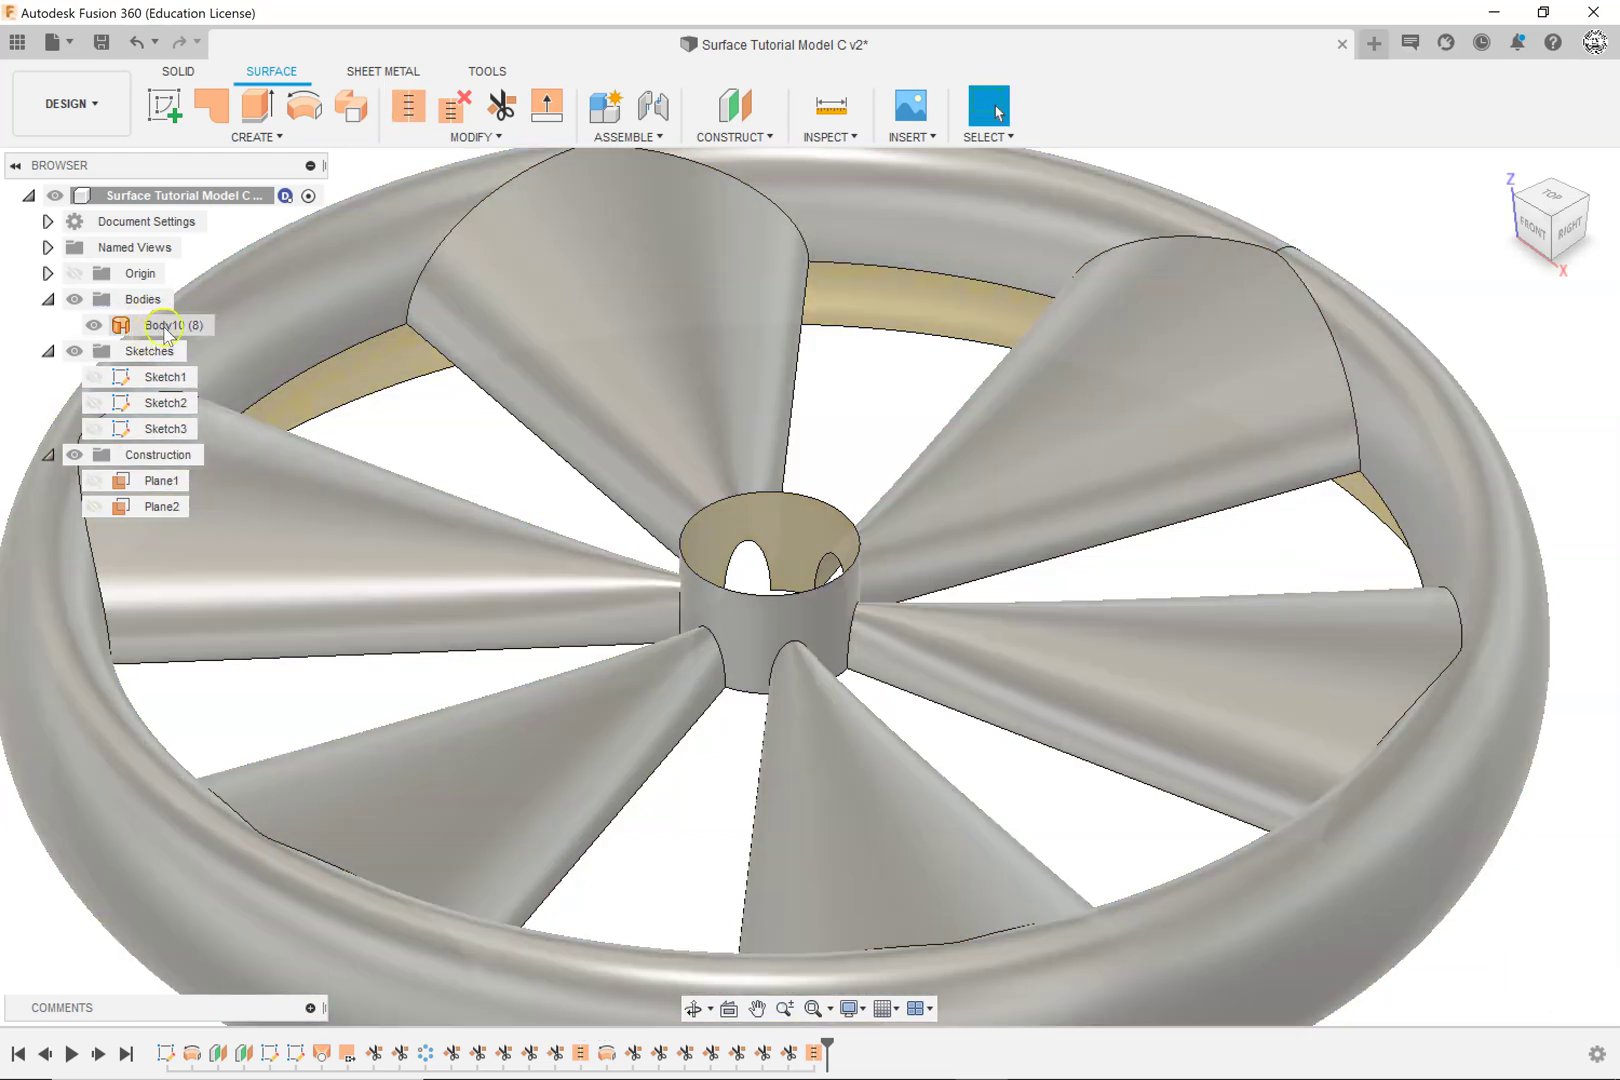
scroll(495, 478, "down", 5)
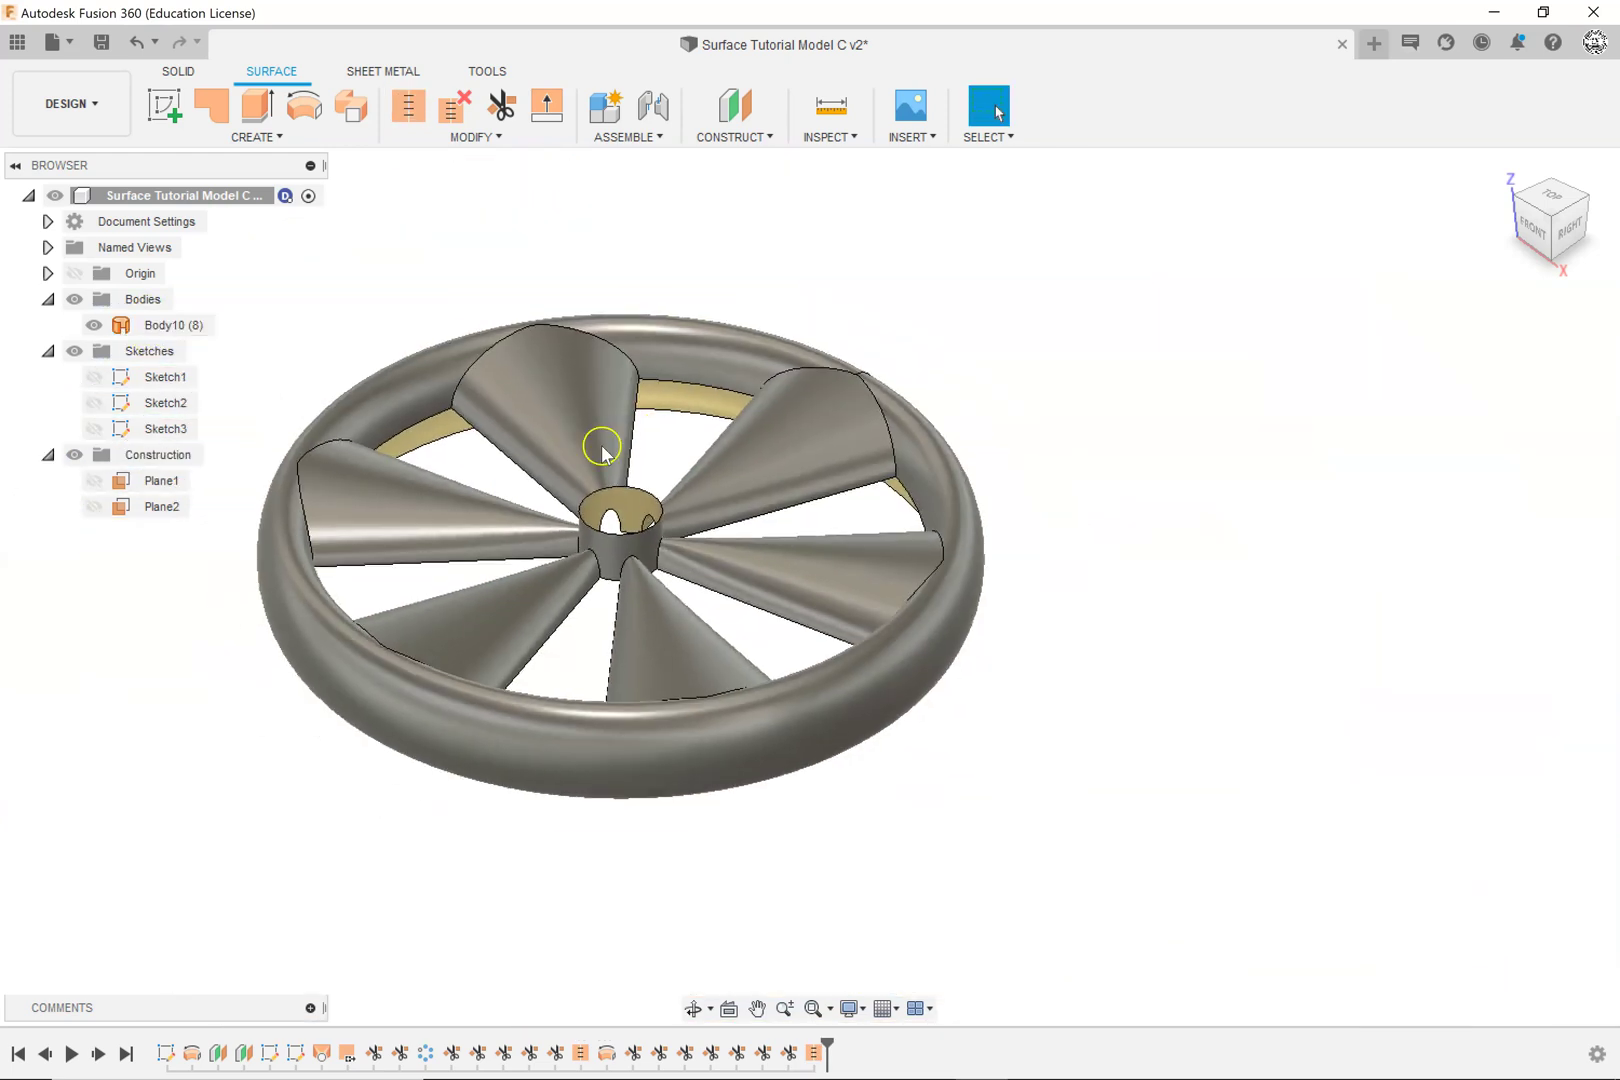
left_click(805, 436)
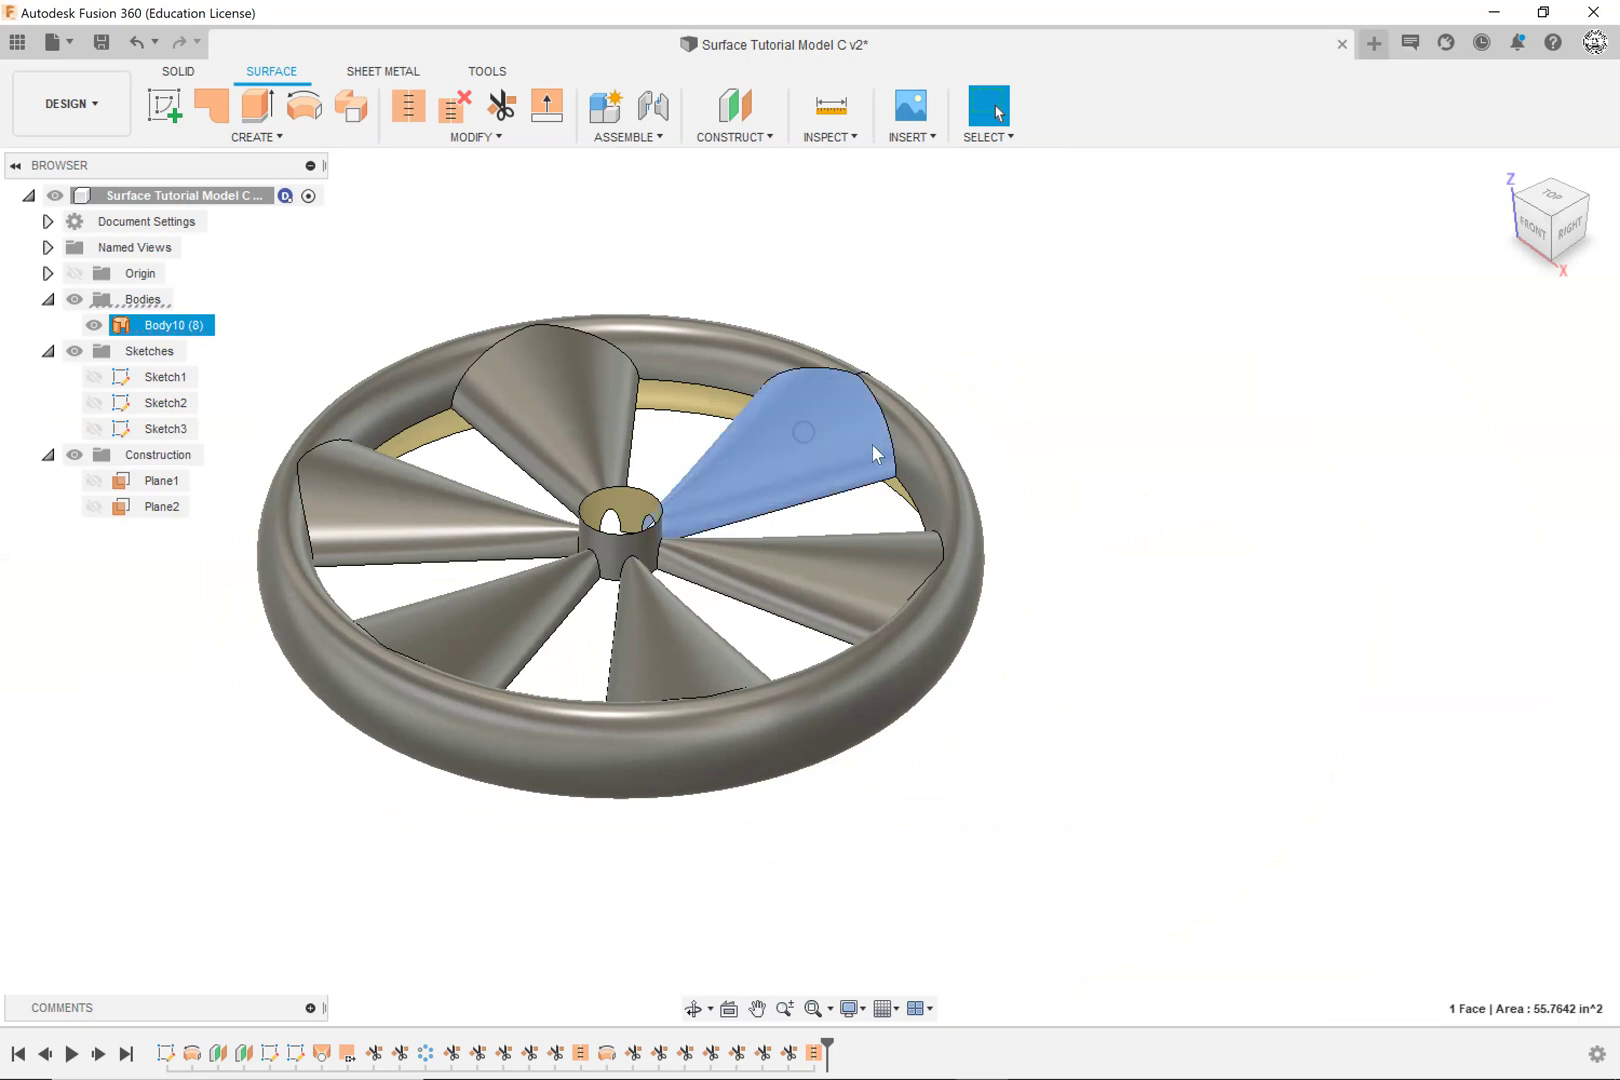
double_click(928, 457)
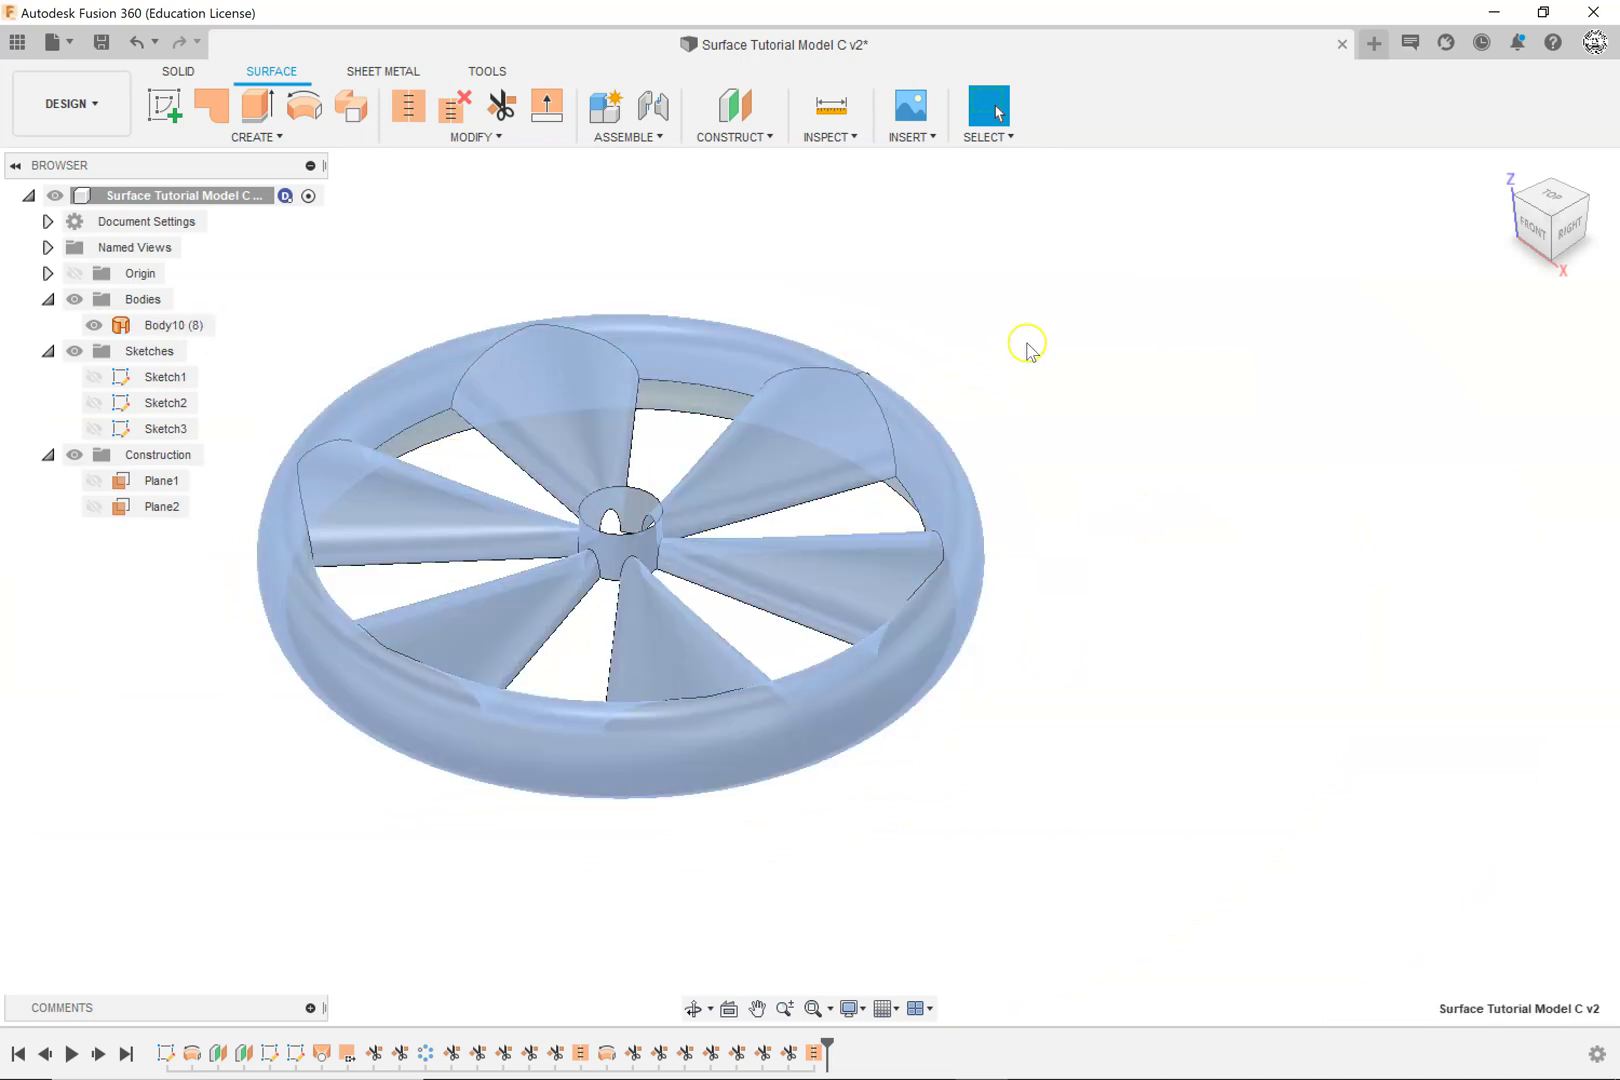
left_click(1045, 343)
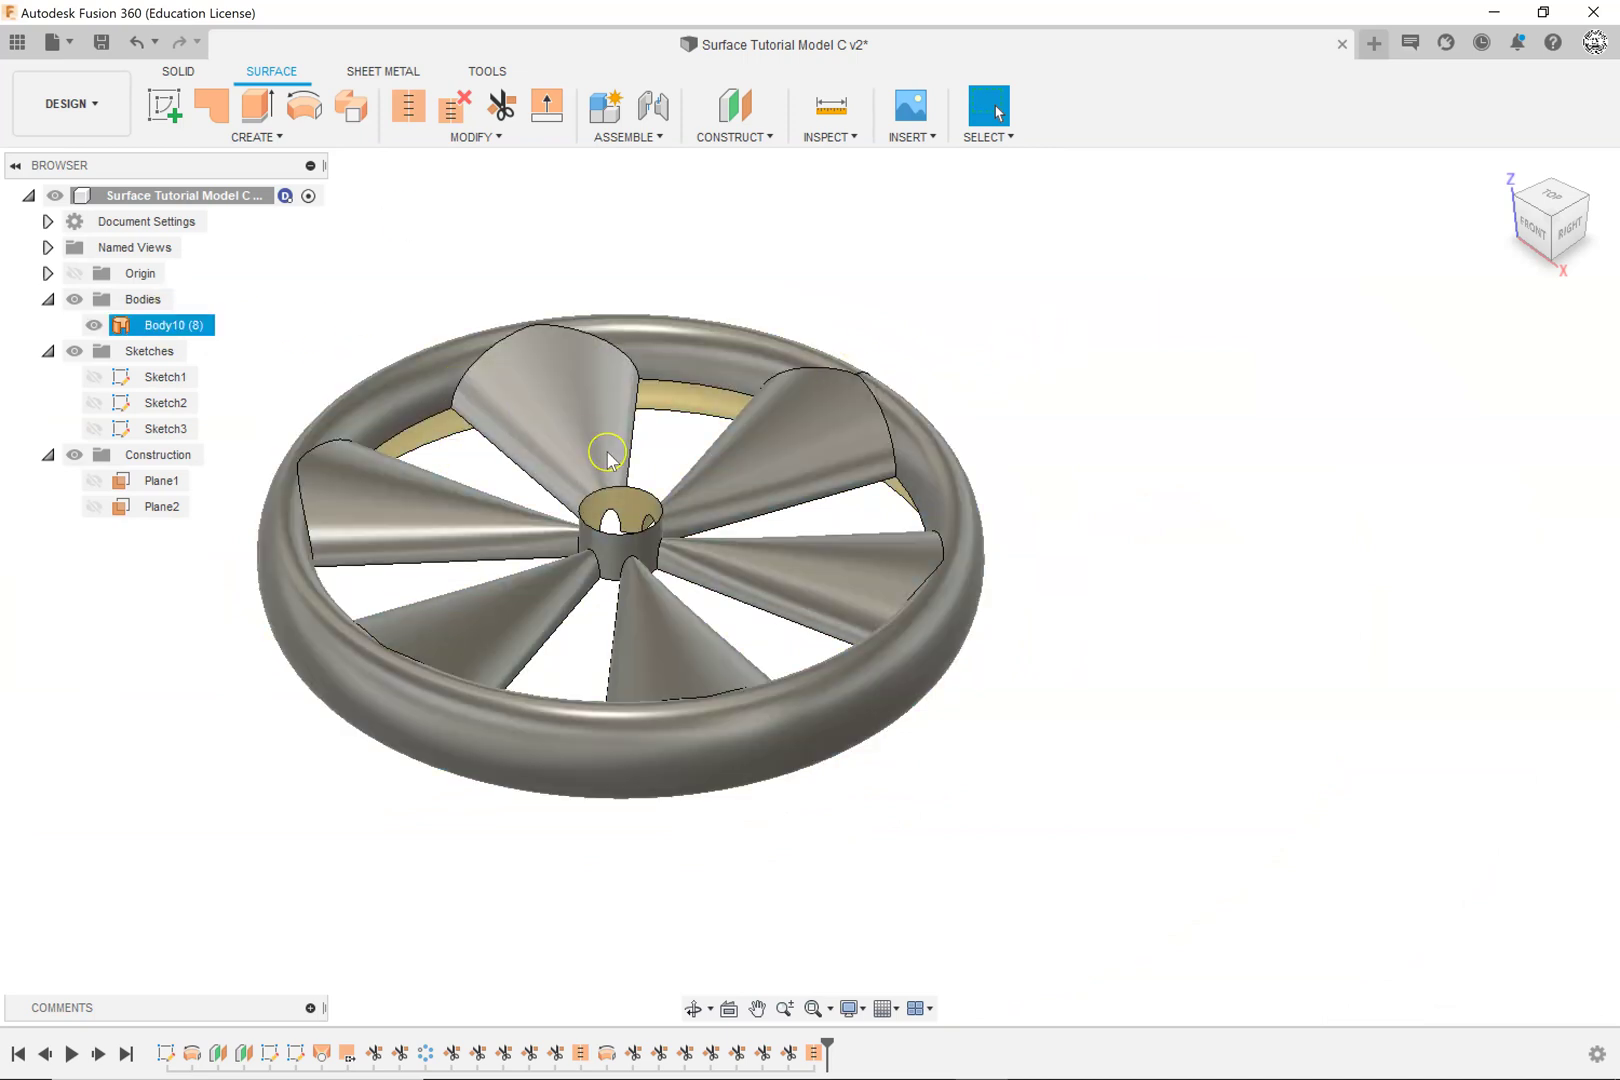
left_click(567, 455)
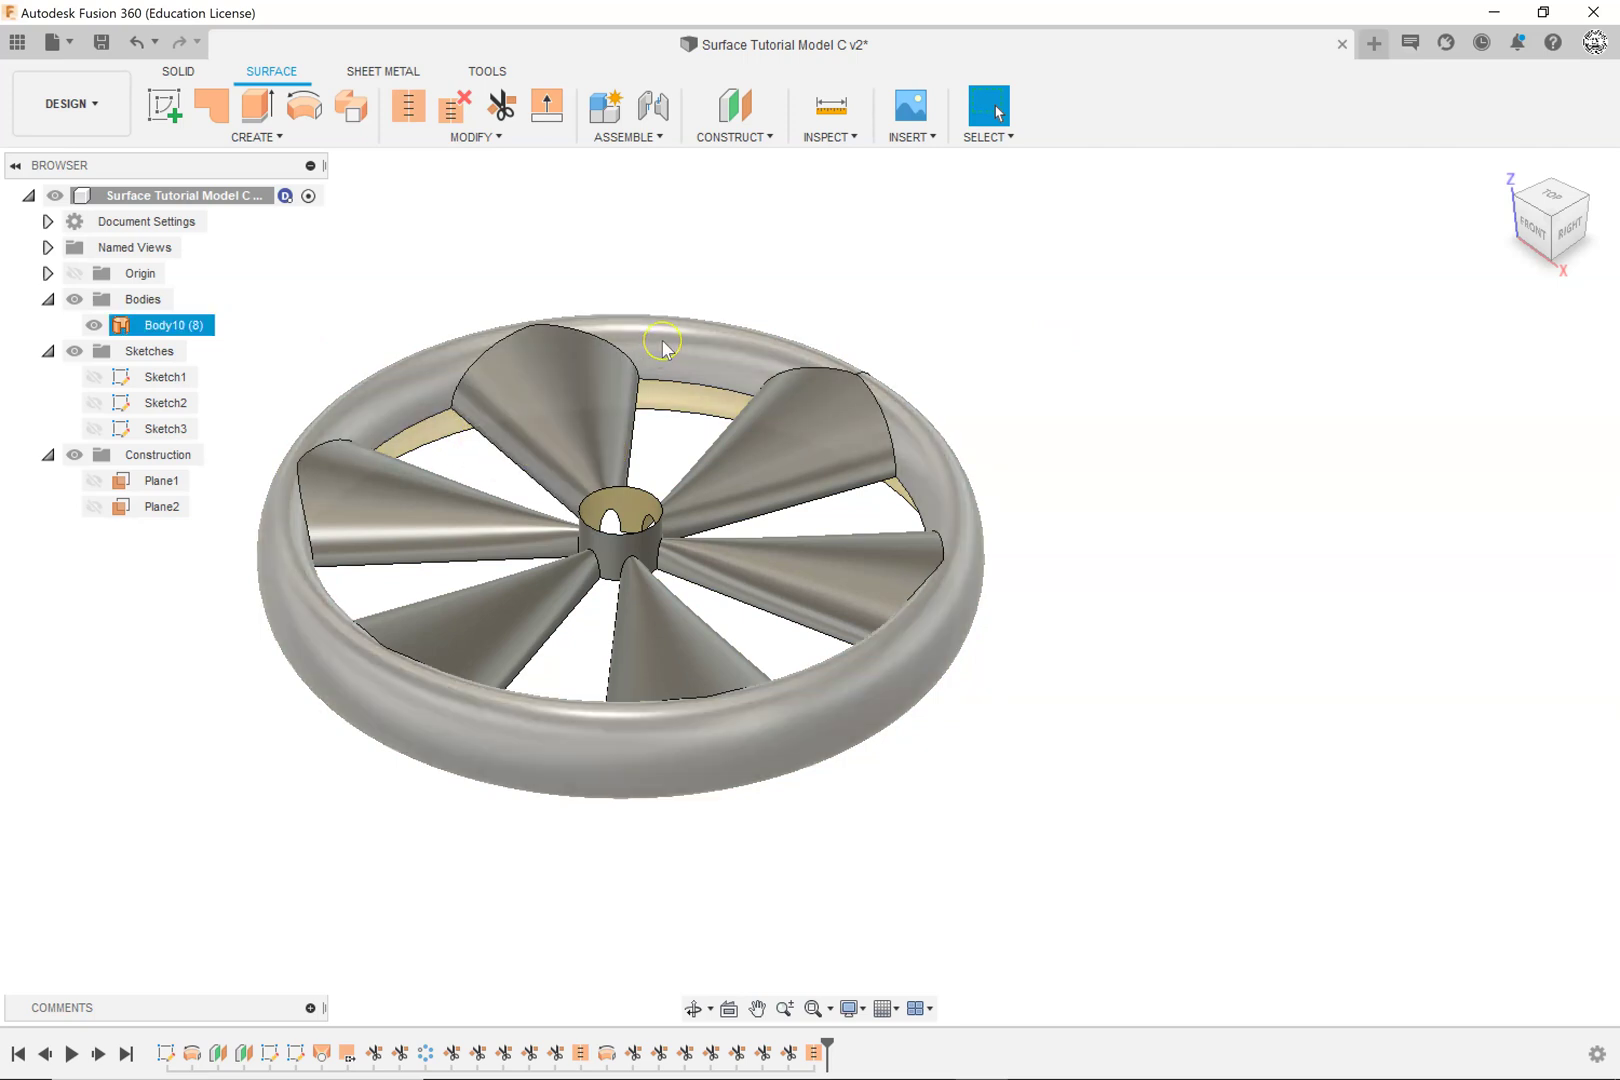
left_click(577, 393)
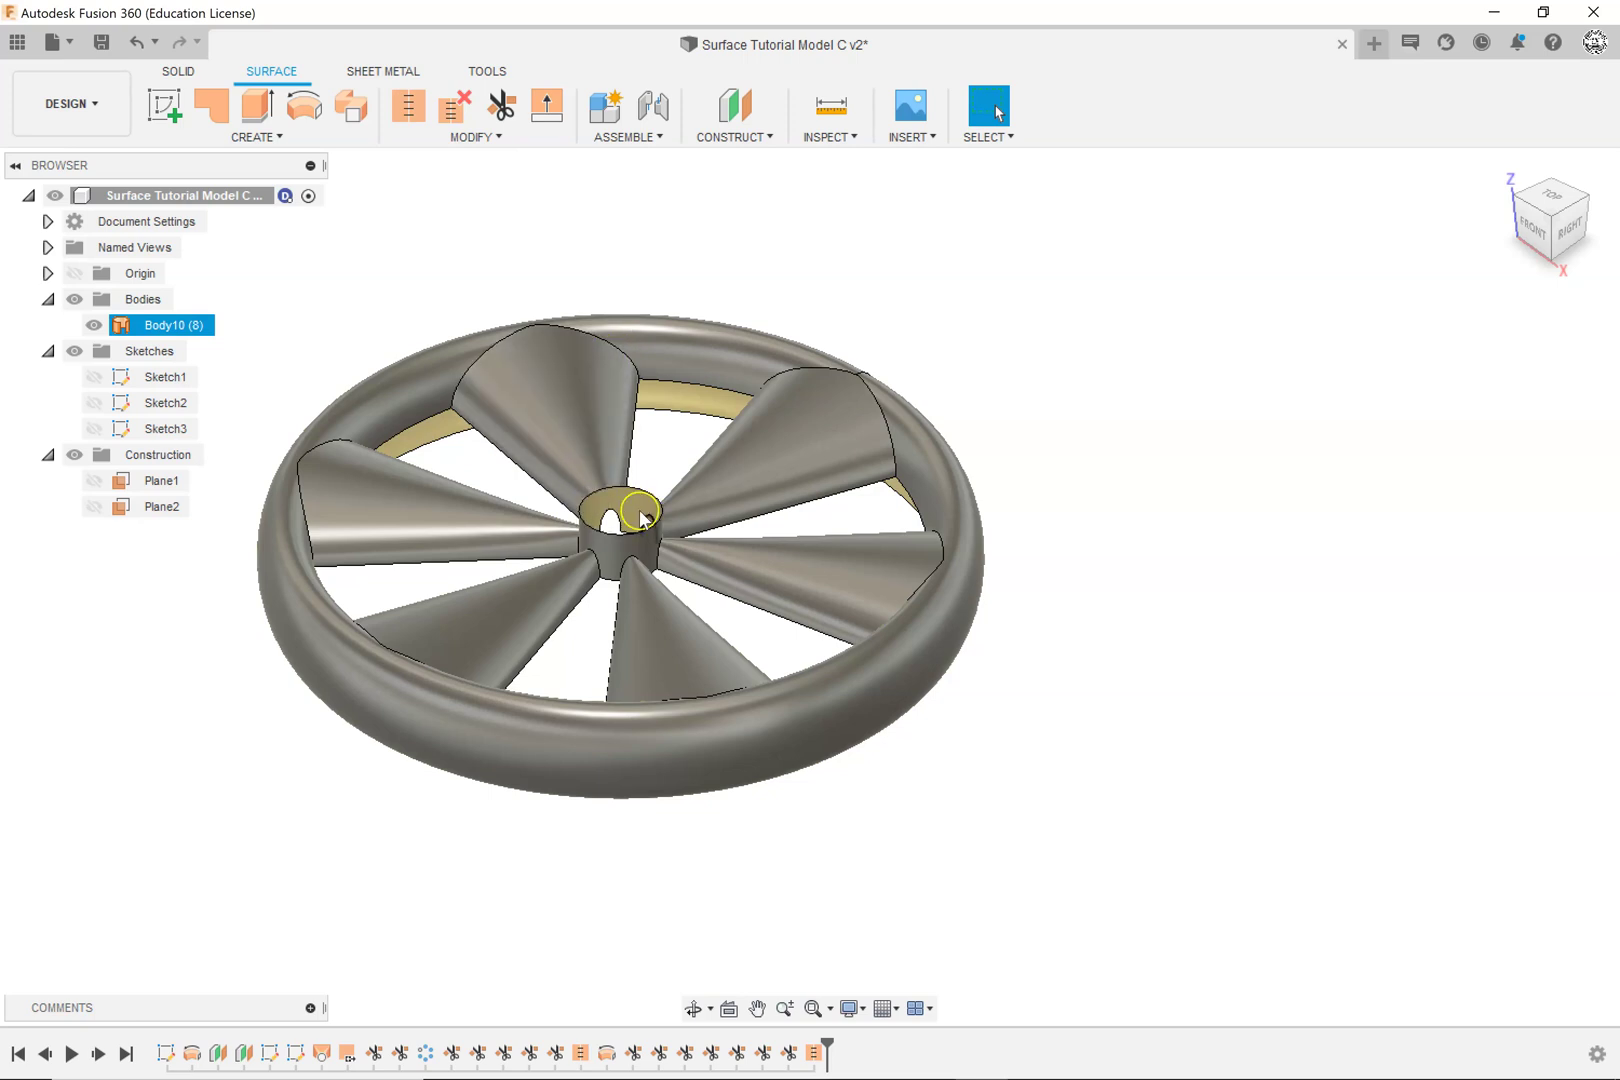
left_click(1441, 266)
left_click(1504, 168)
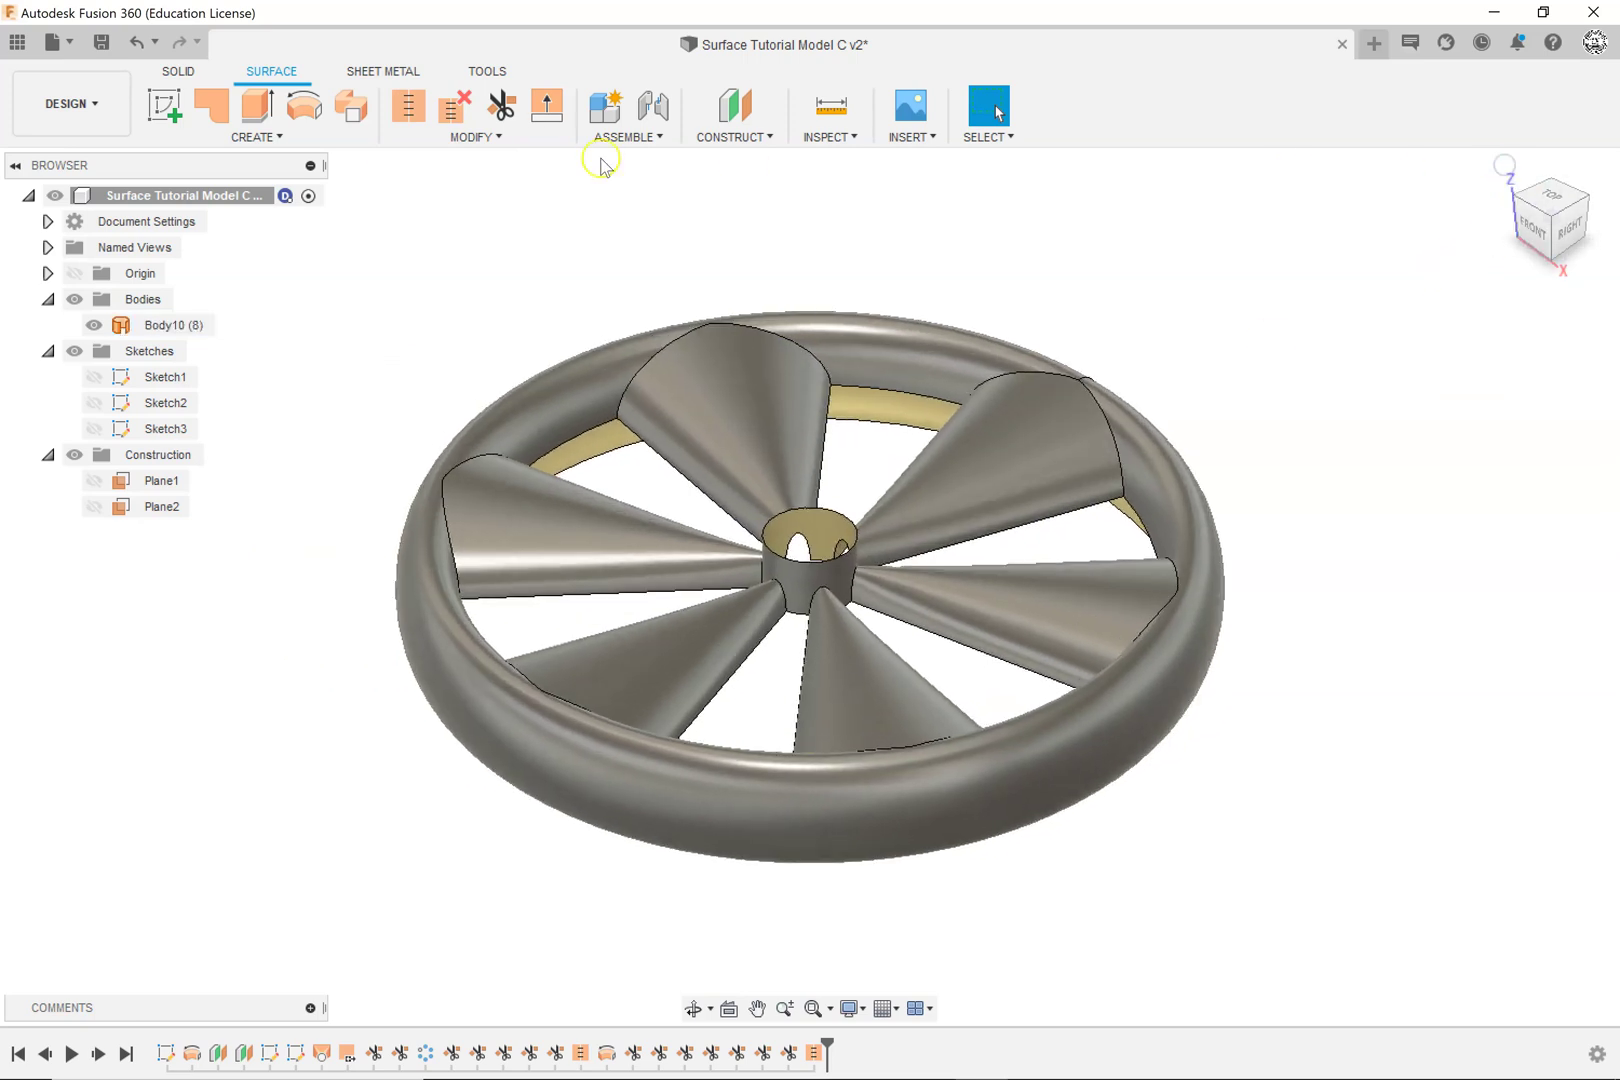
Step: Set up a constant-radius fillet of 0.7 in on the six arched edges where the spokes meet the hub
left_click(499, 140)
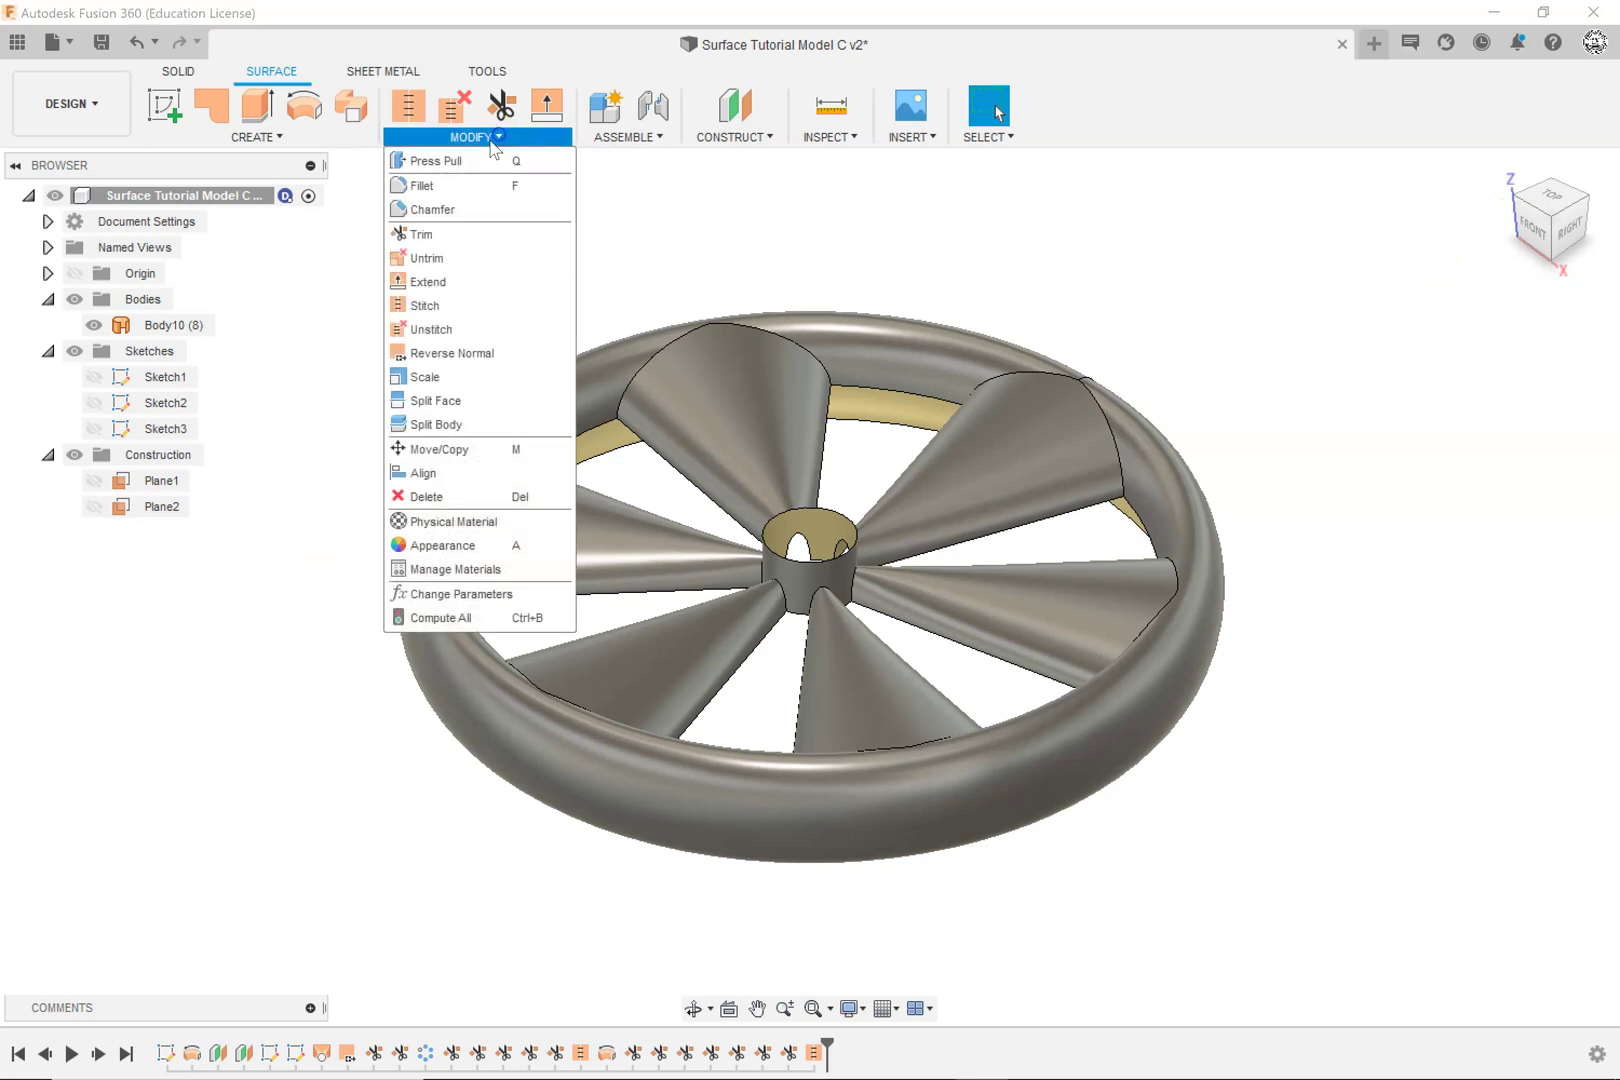
left_click(447, 187)
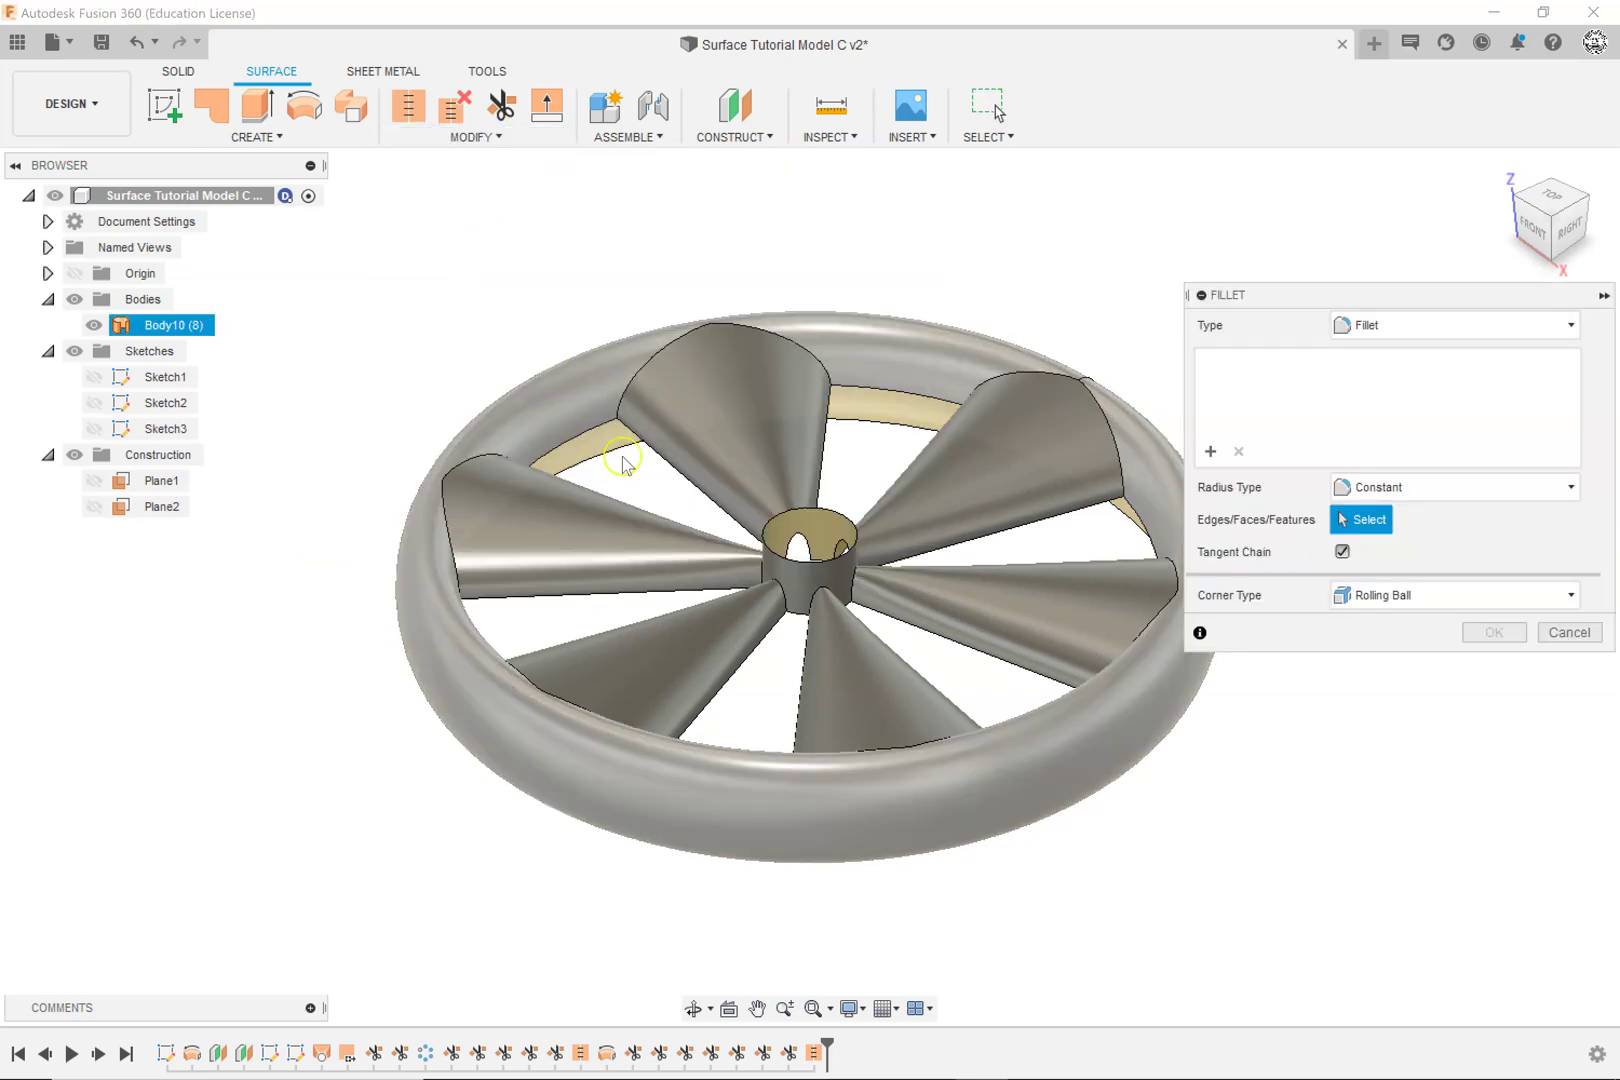
scroll(805, 625, "up", 3)
scroll(815, 620, "up", 3)
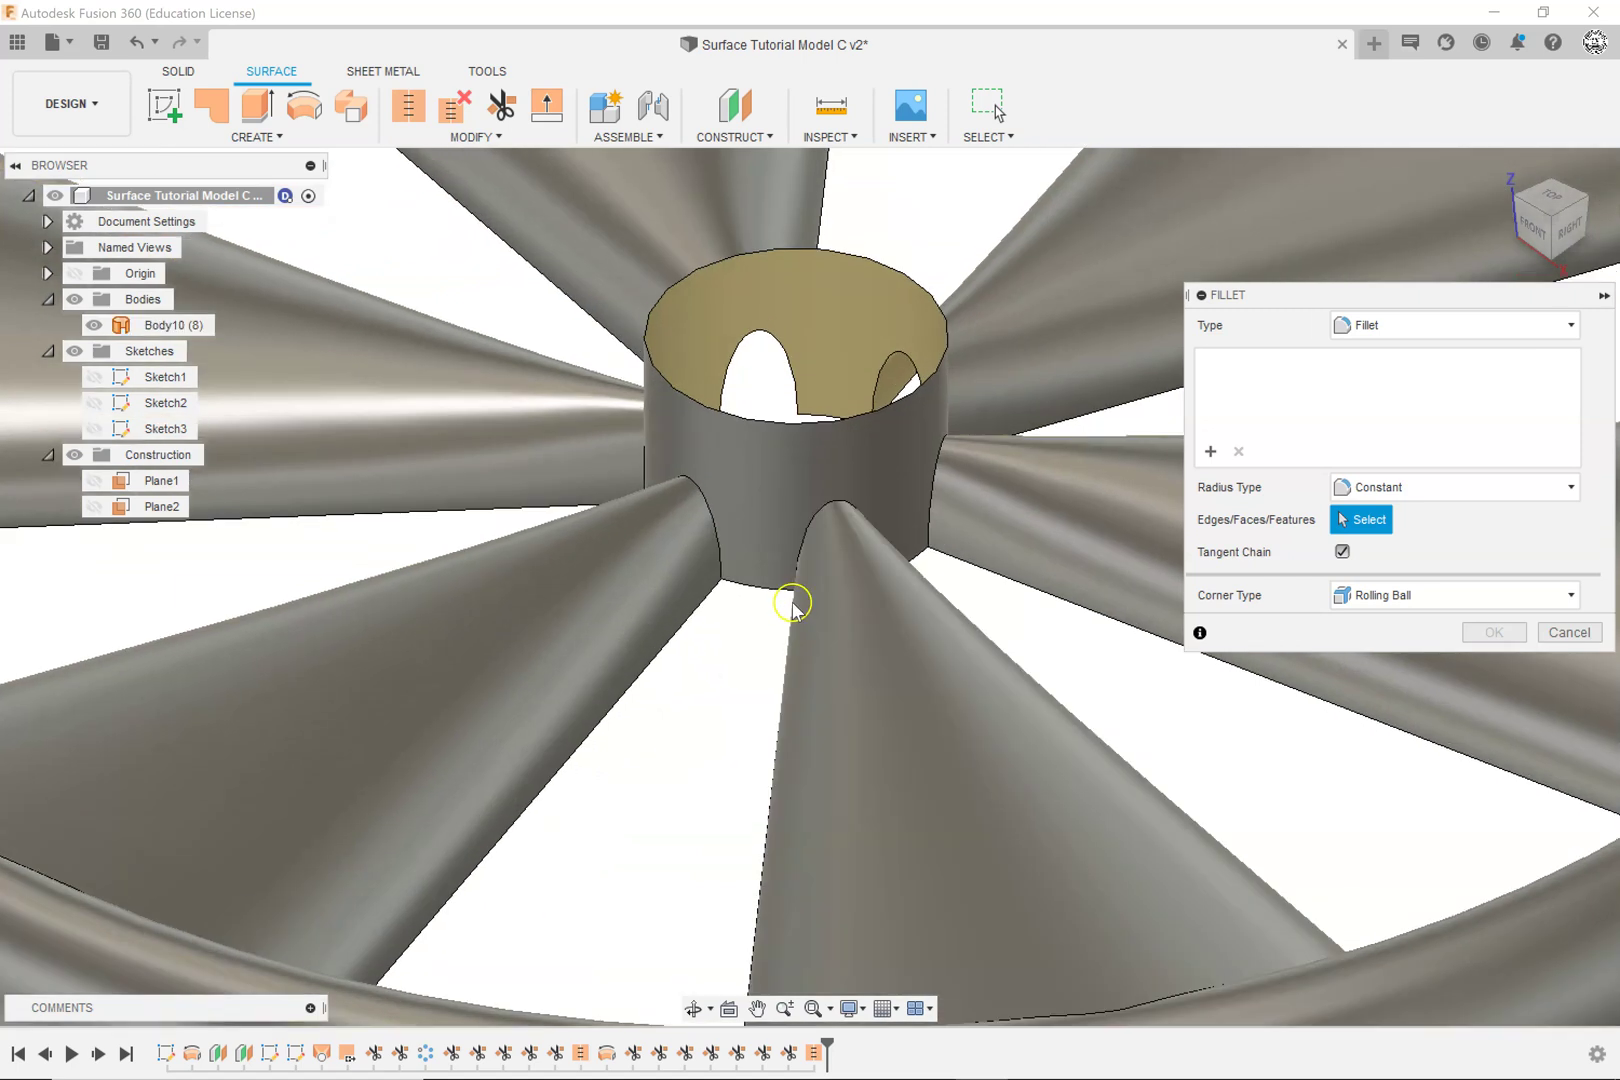
left_click(804, 526)
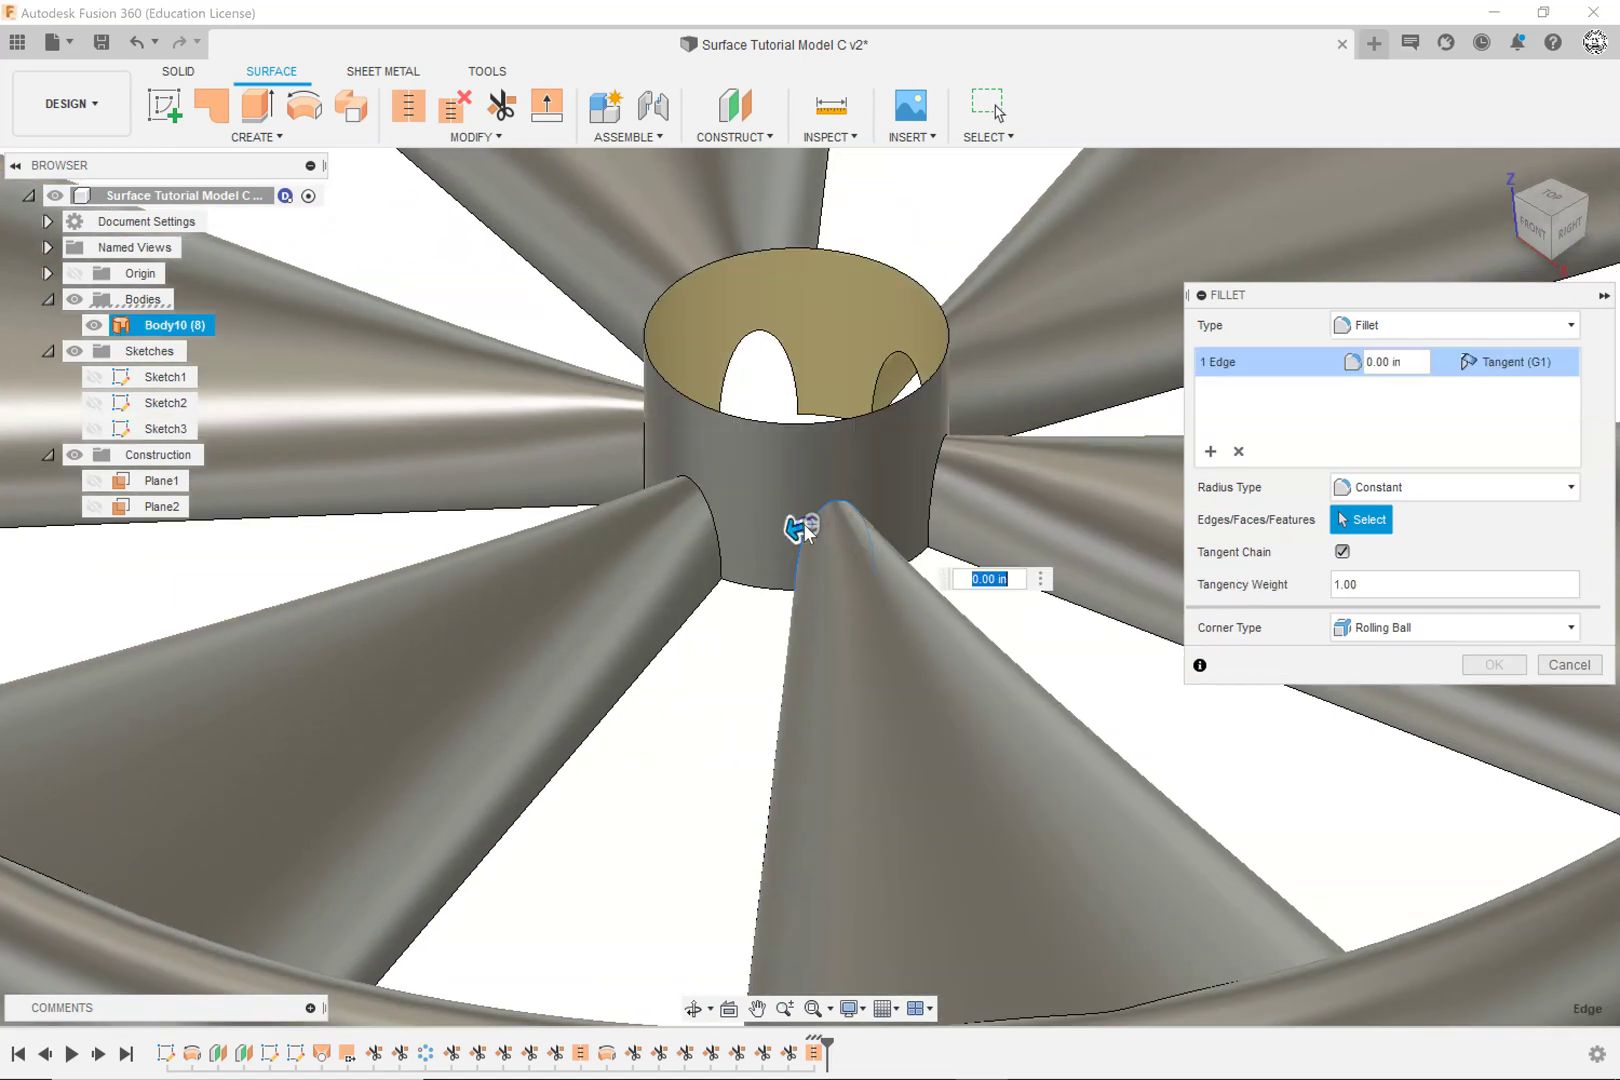
left_click(932, 476)
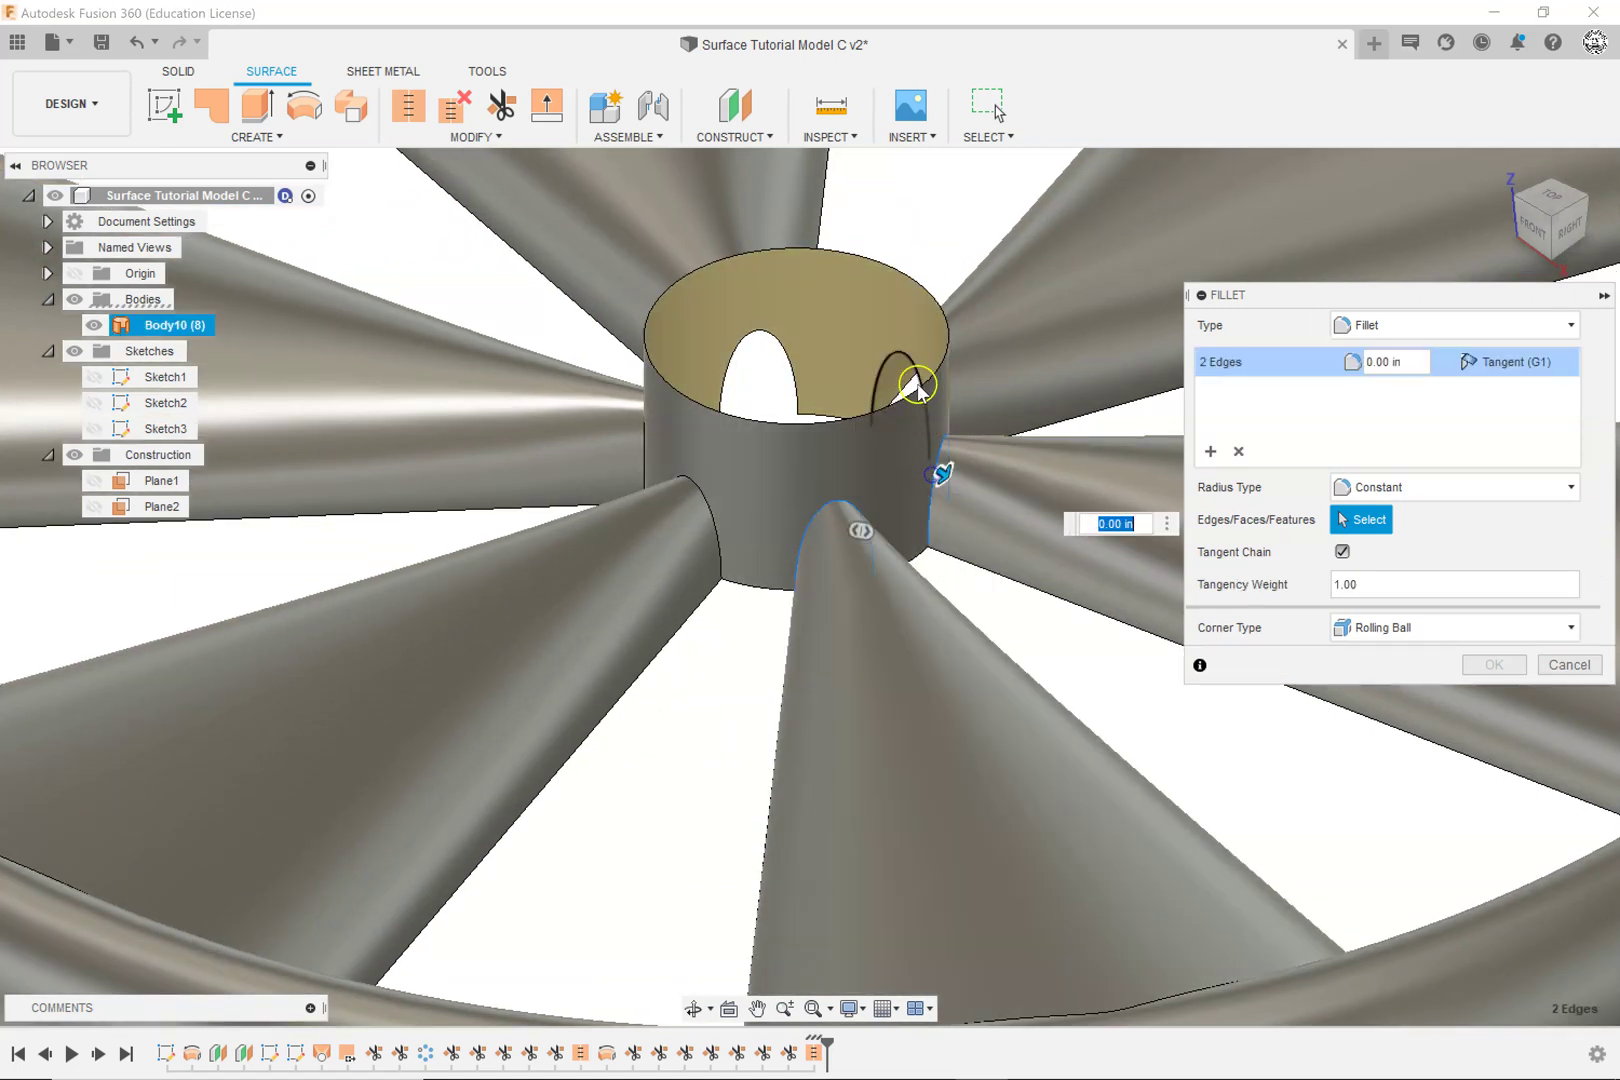
left_click(910, 372)
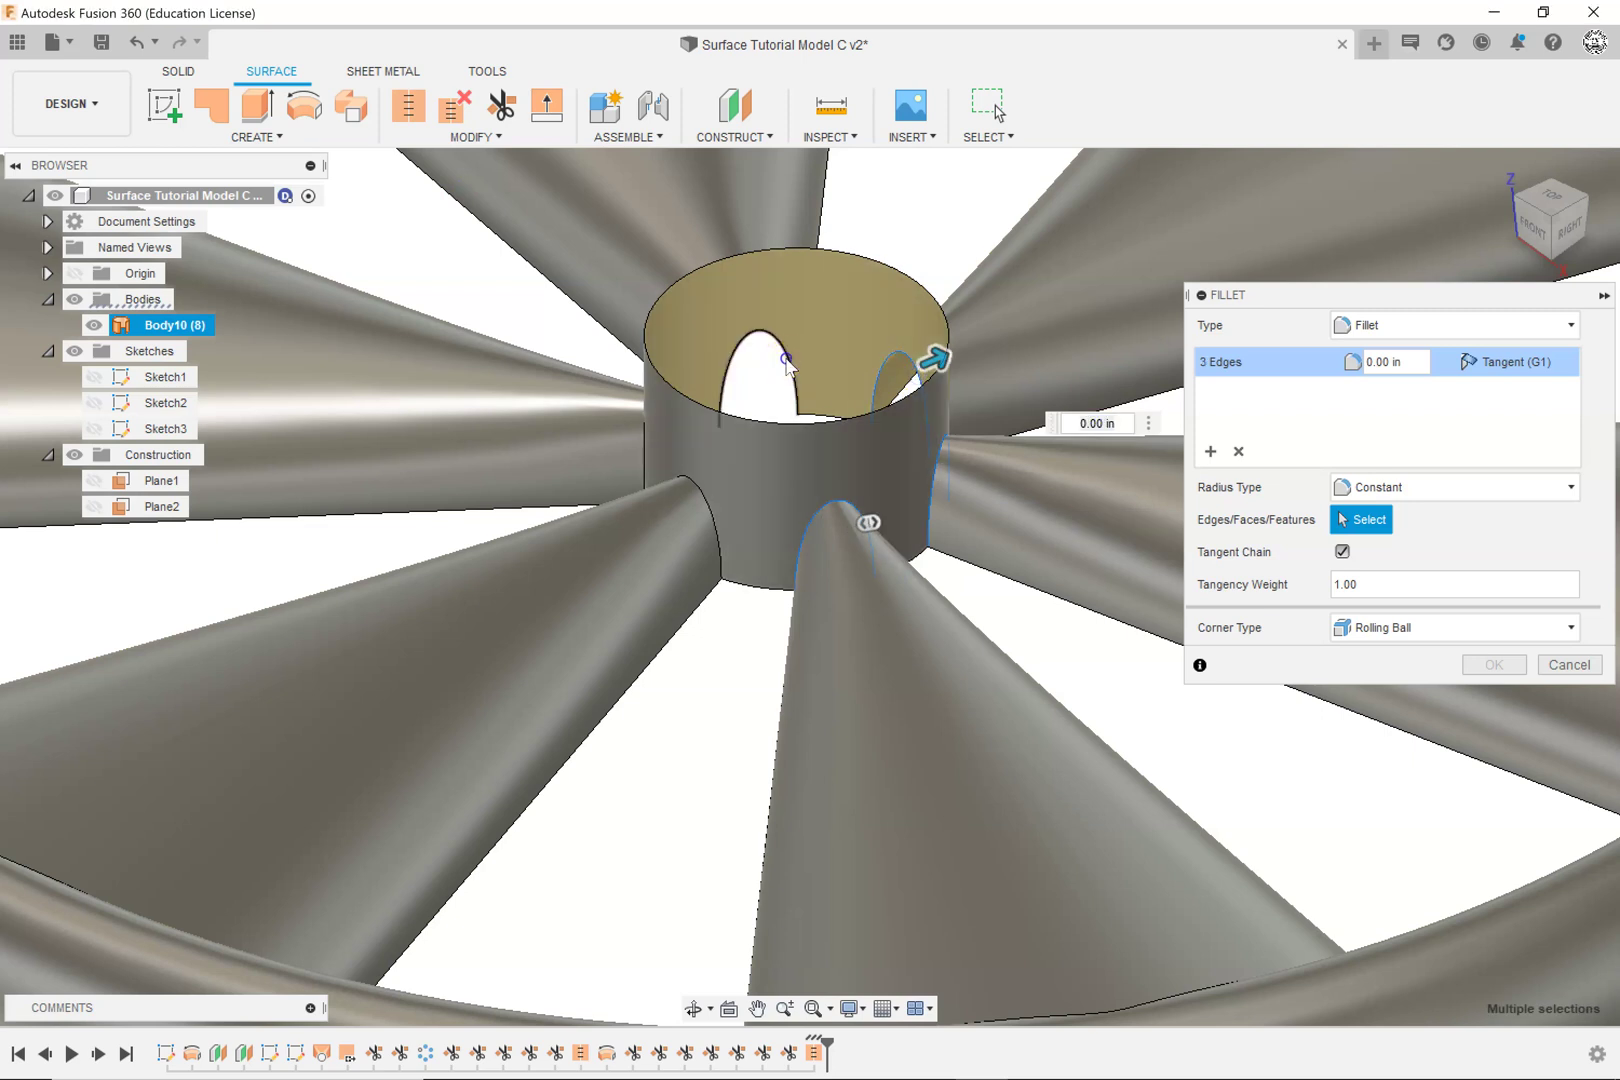
left_click(787, 358)
left_click(645, 440)
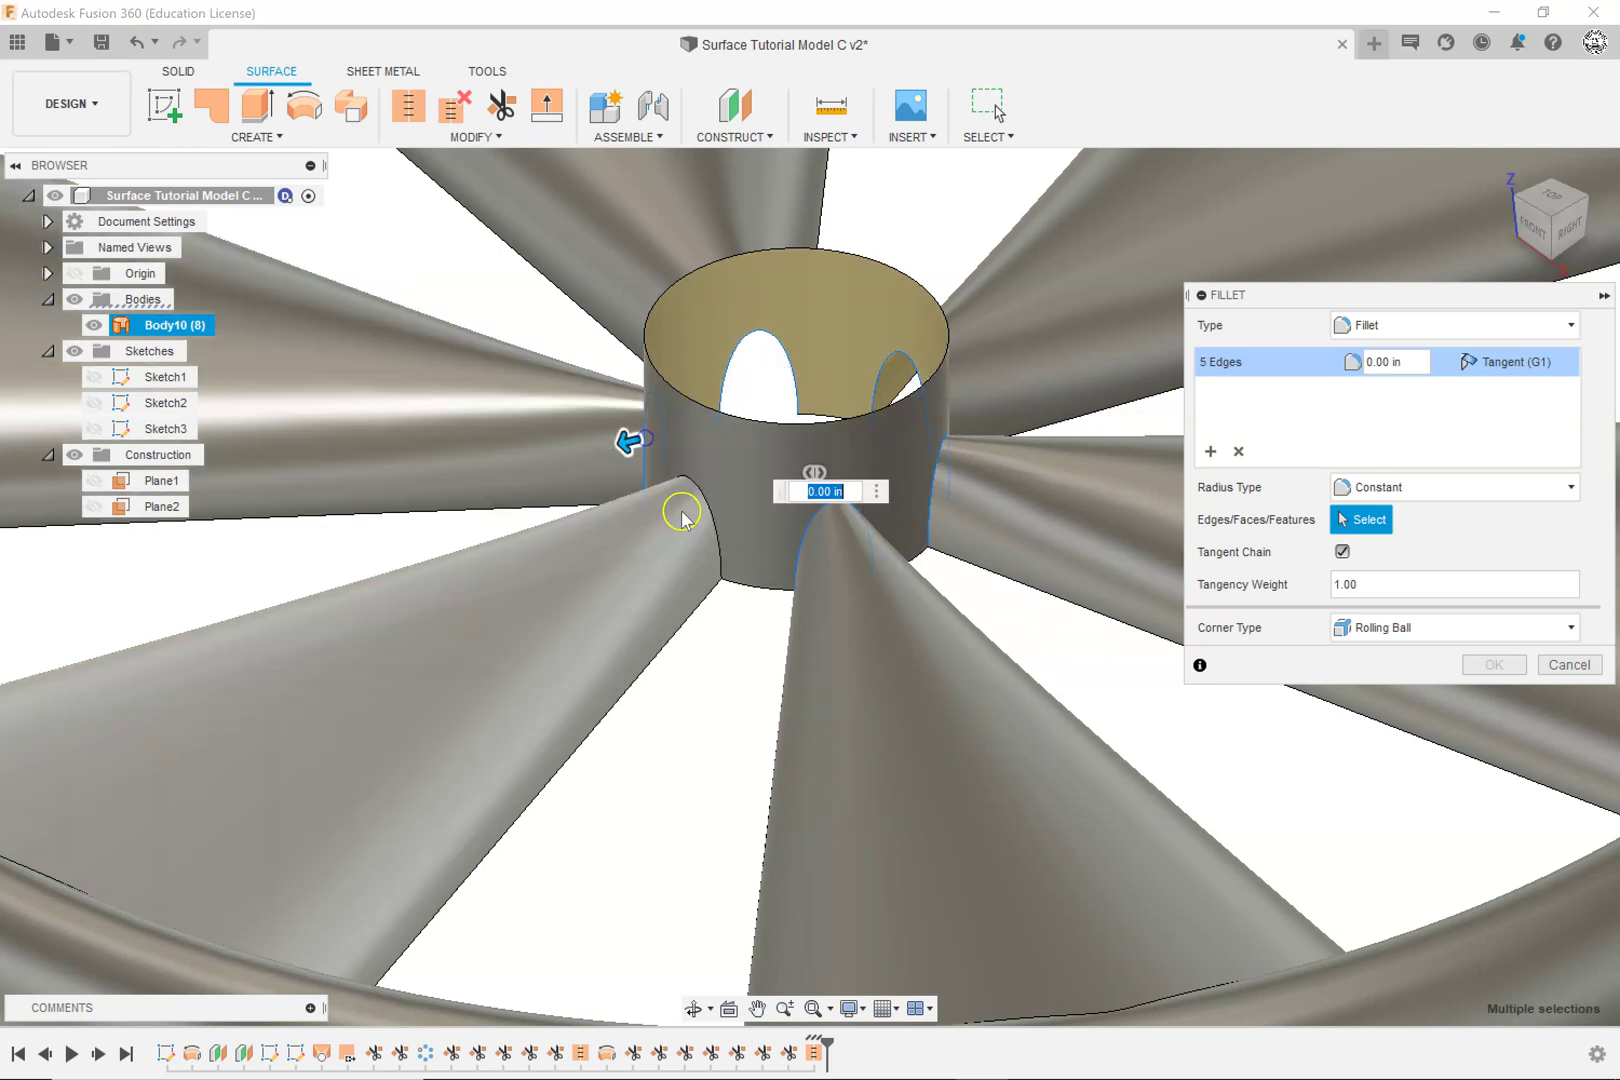
left_click(707, 512)
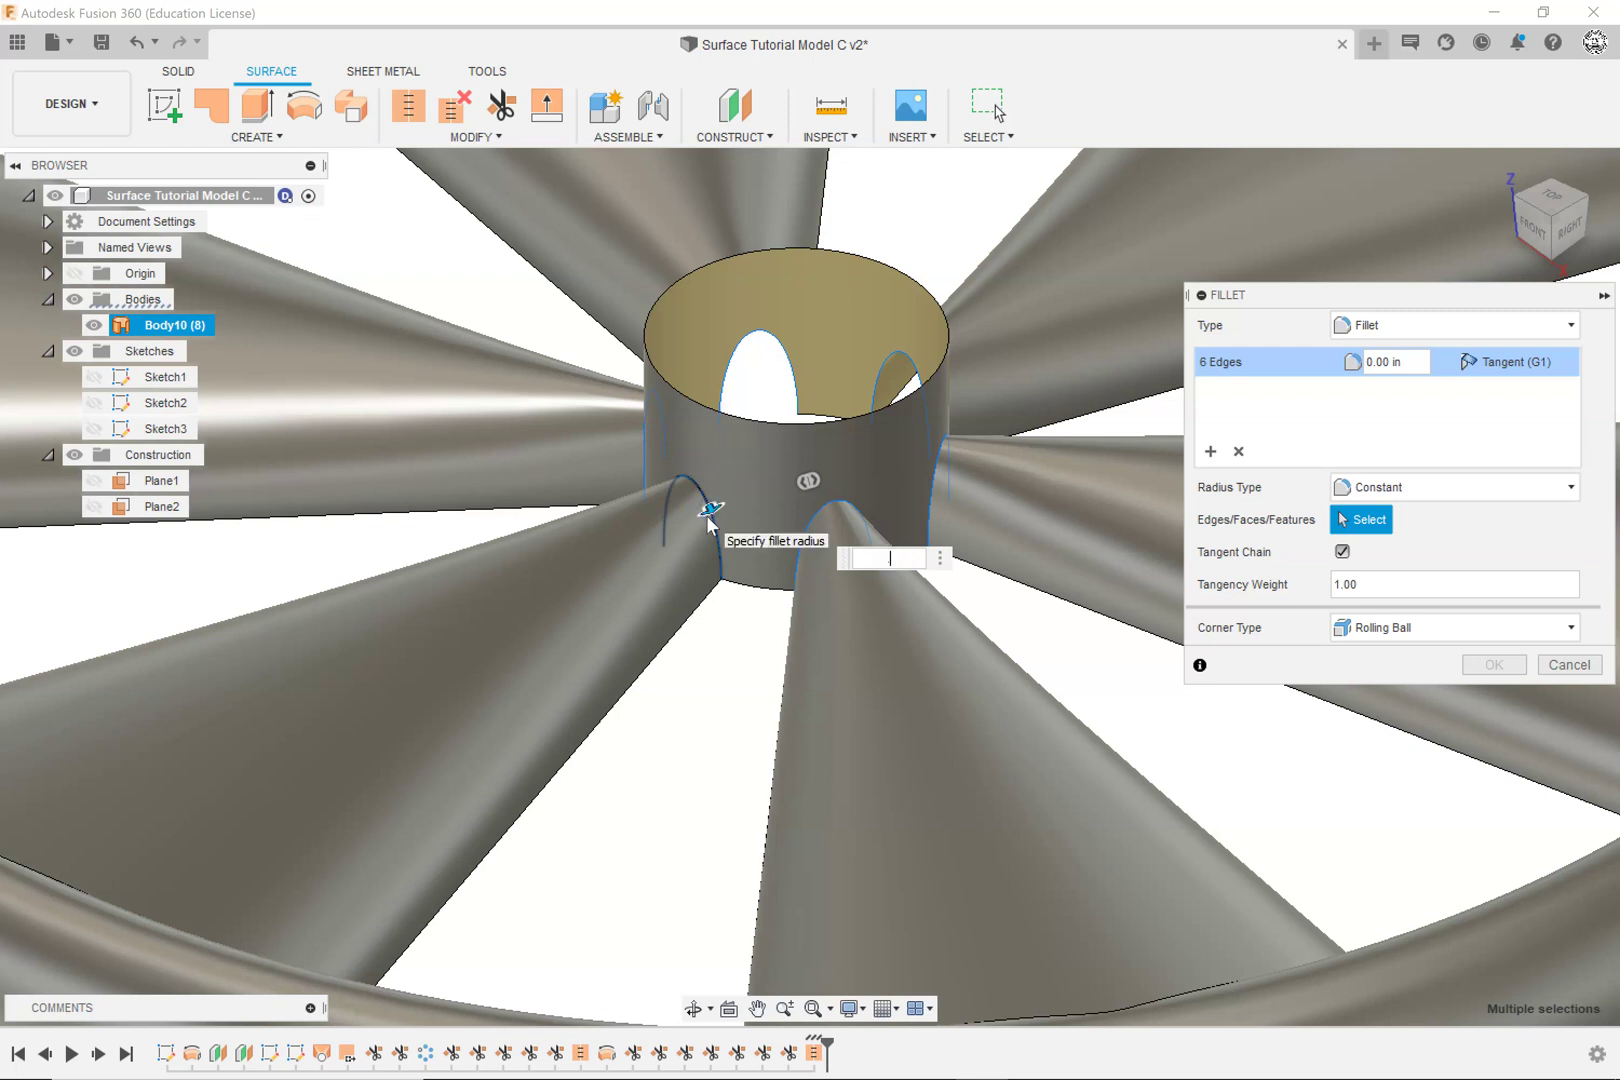
key("Return")
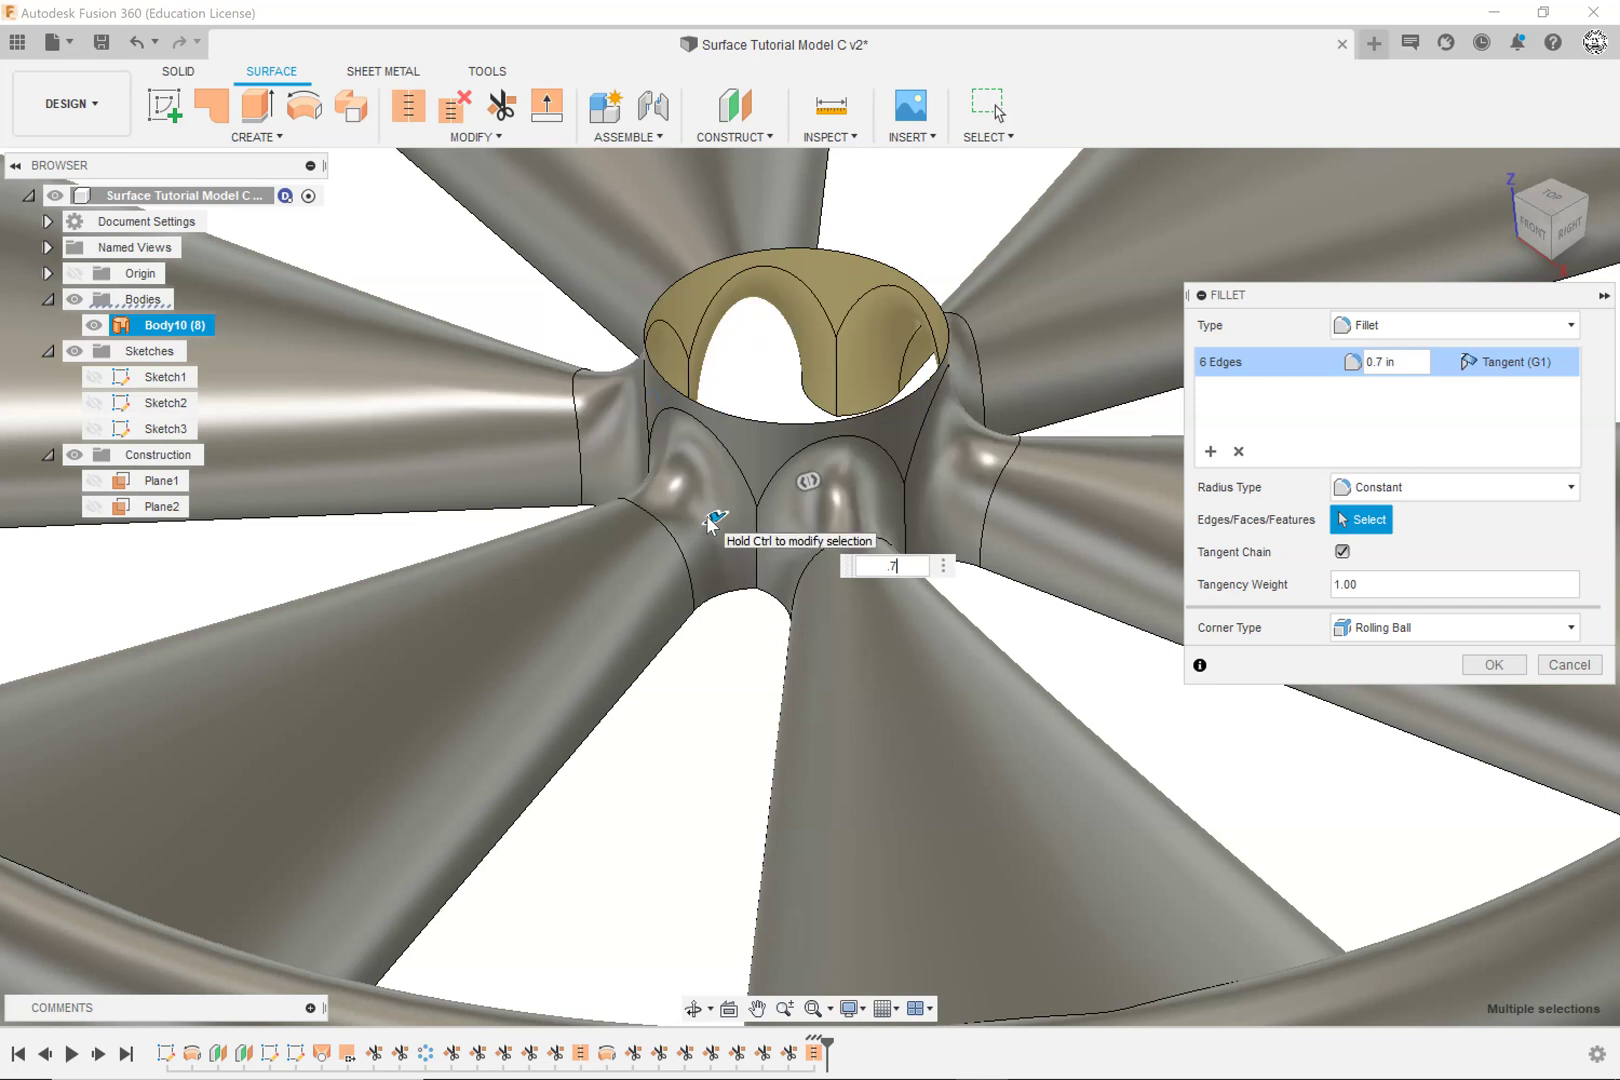
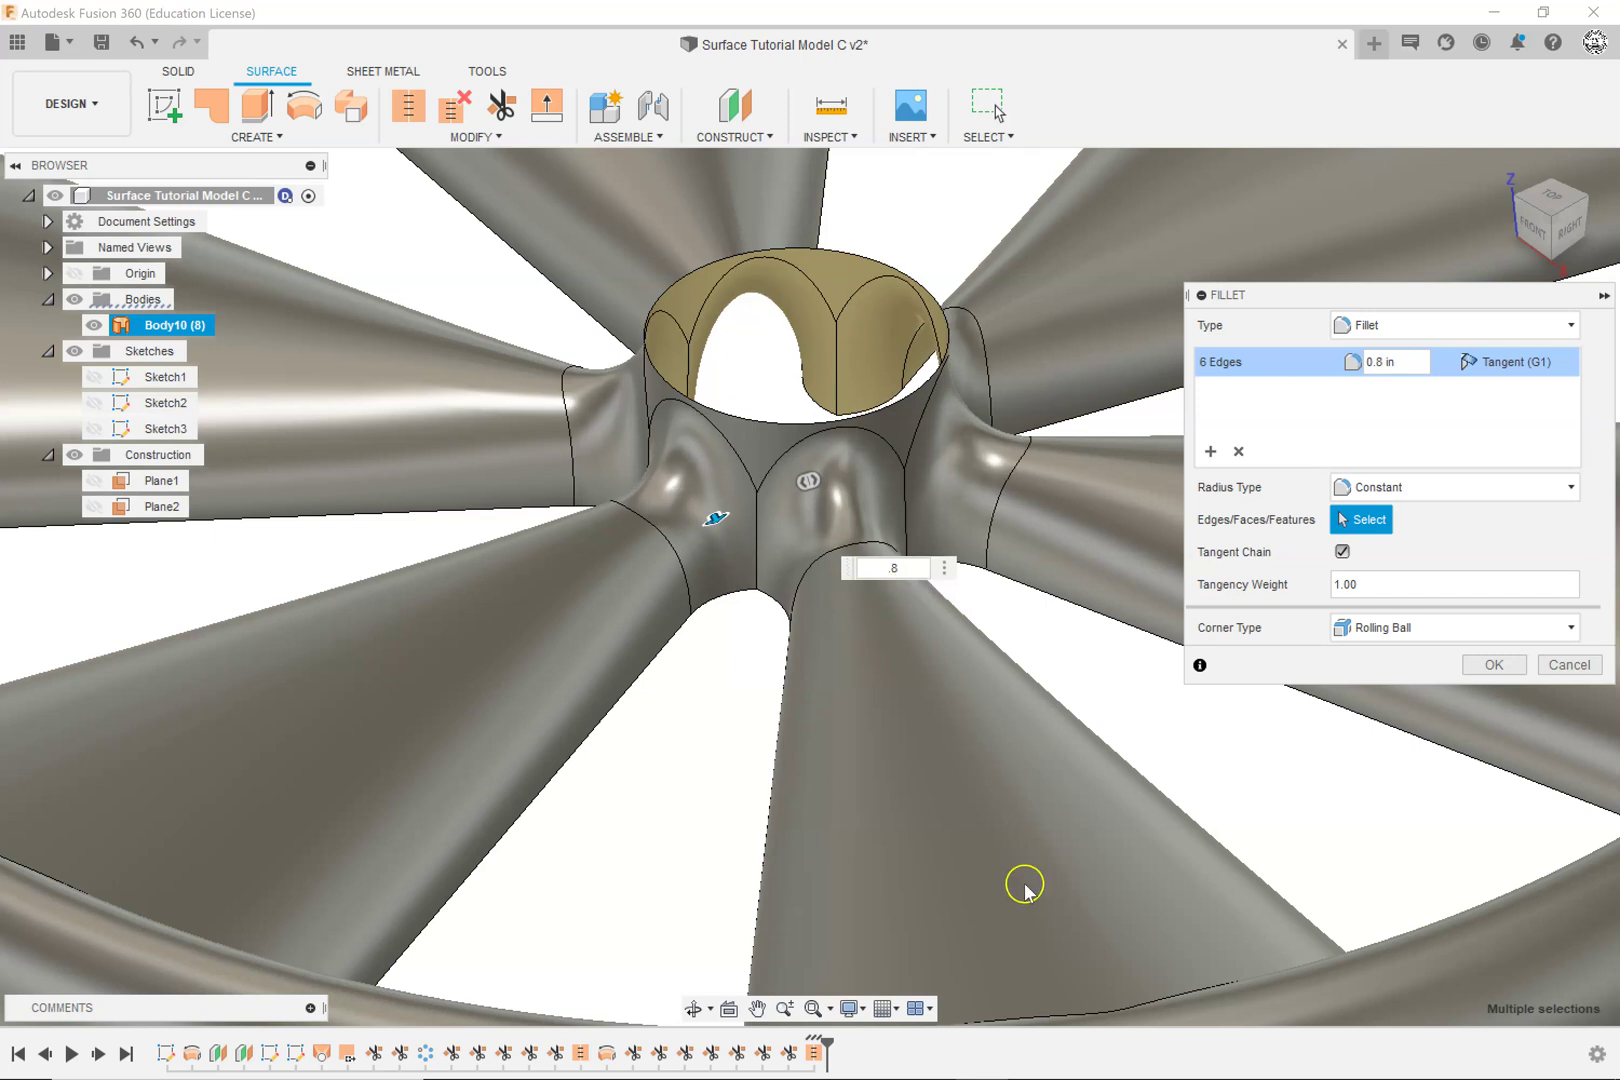
Step: Try larger radii of 0.9 in and 1 in for the six hub-to-spoke fillets
left_click(899, 570)
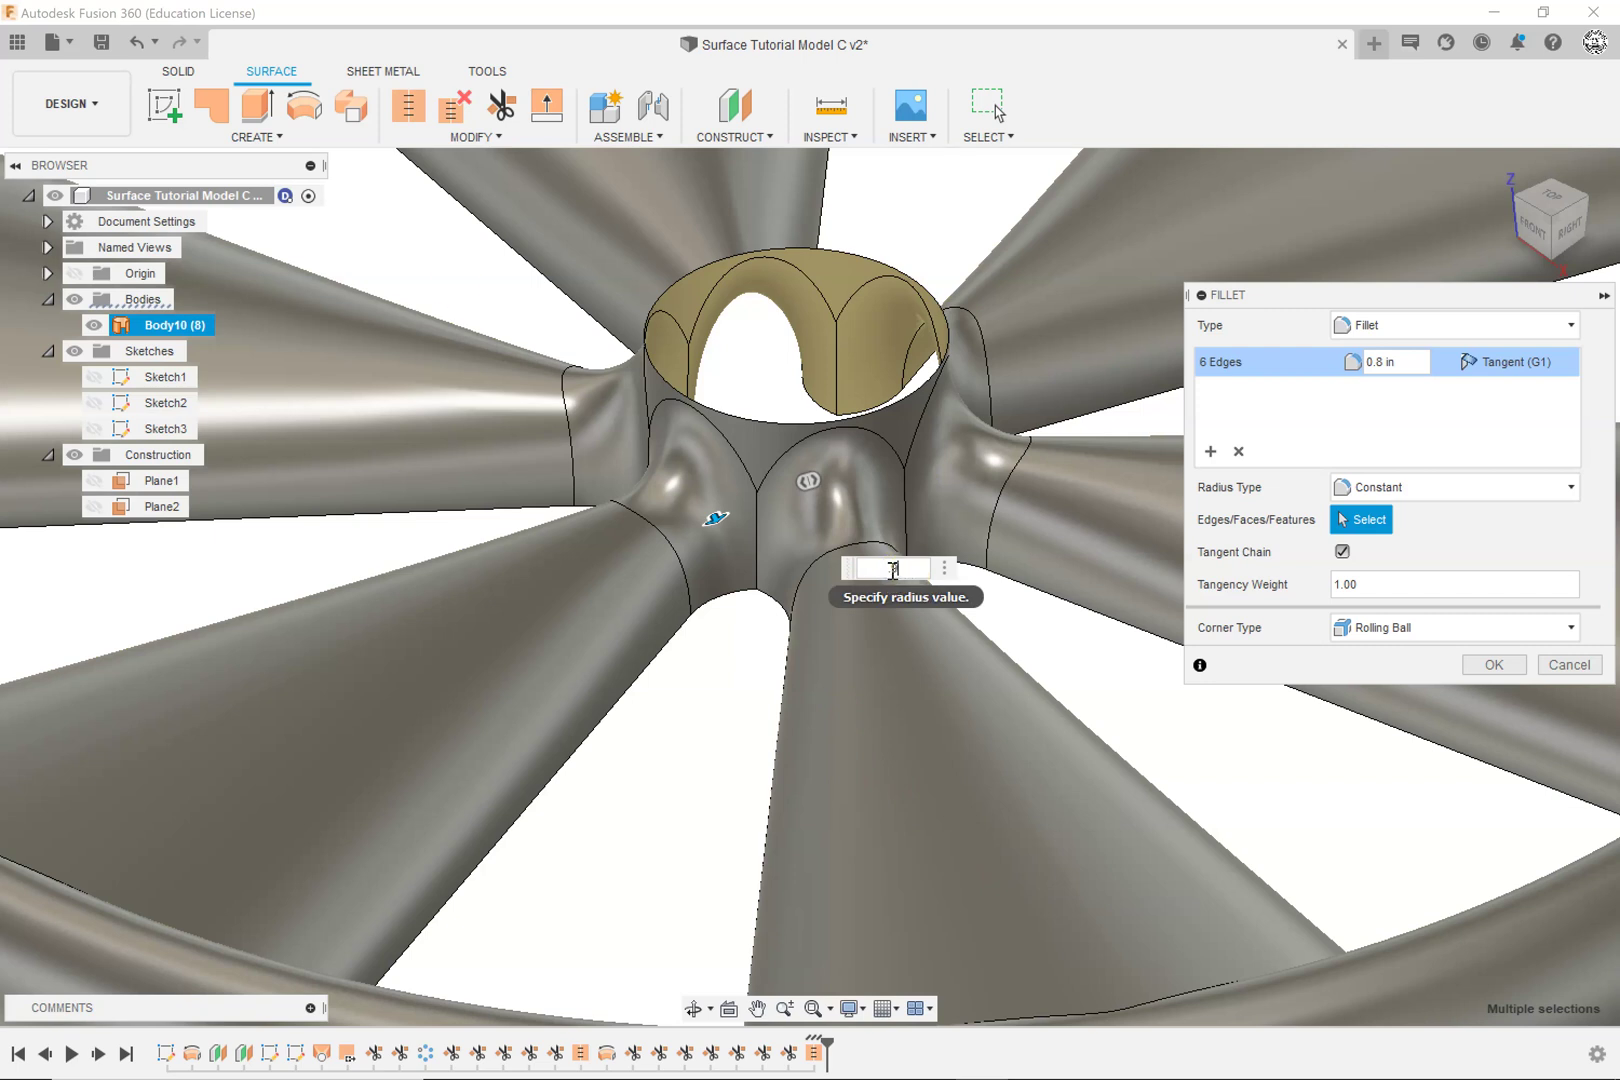
key("BackSpace")
type("9")
left_click(893, 570)
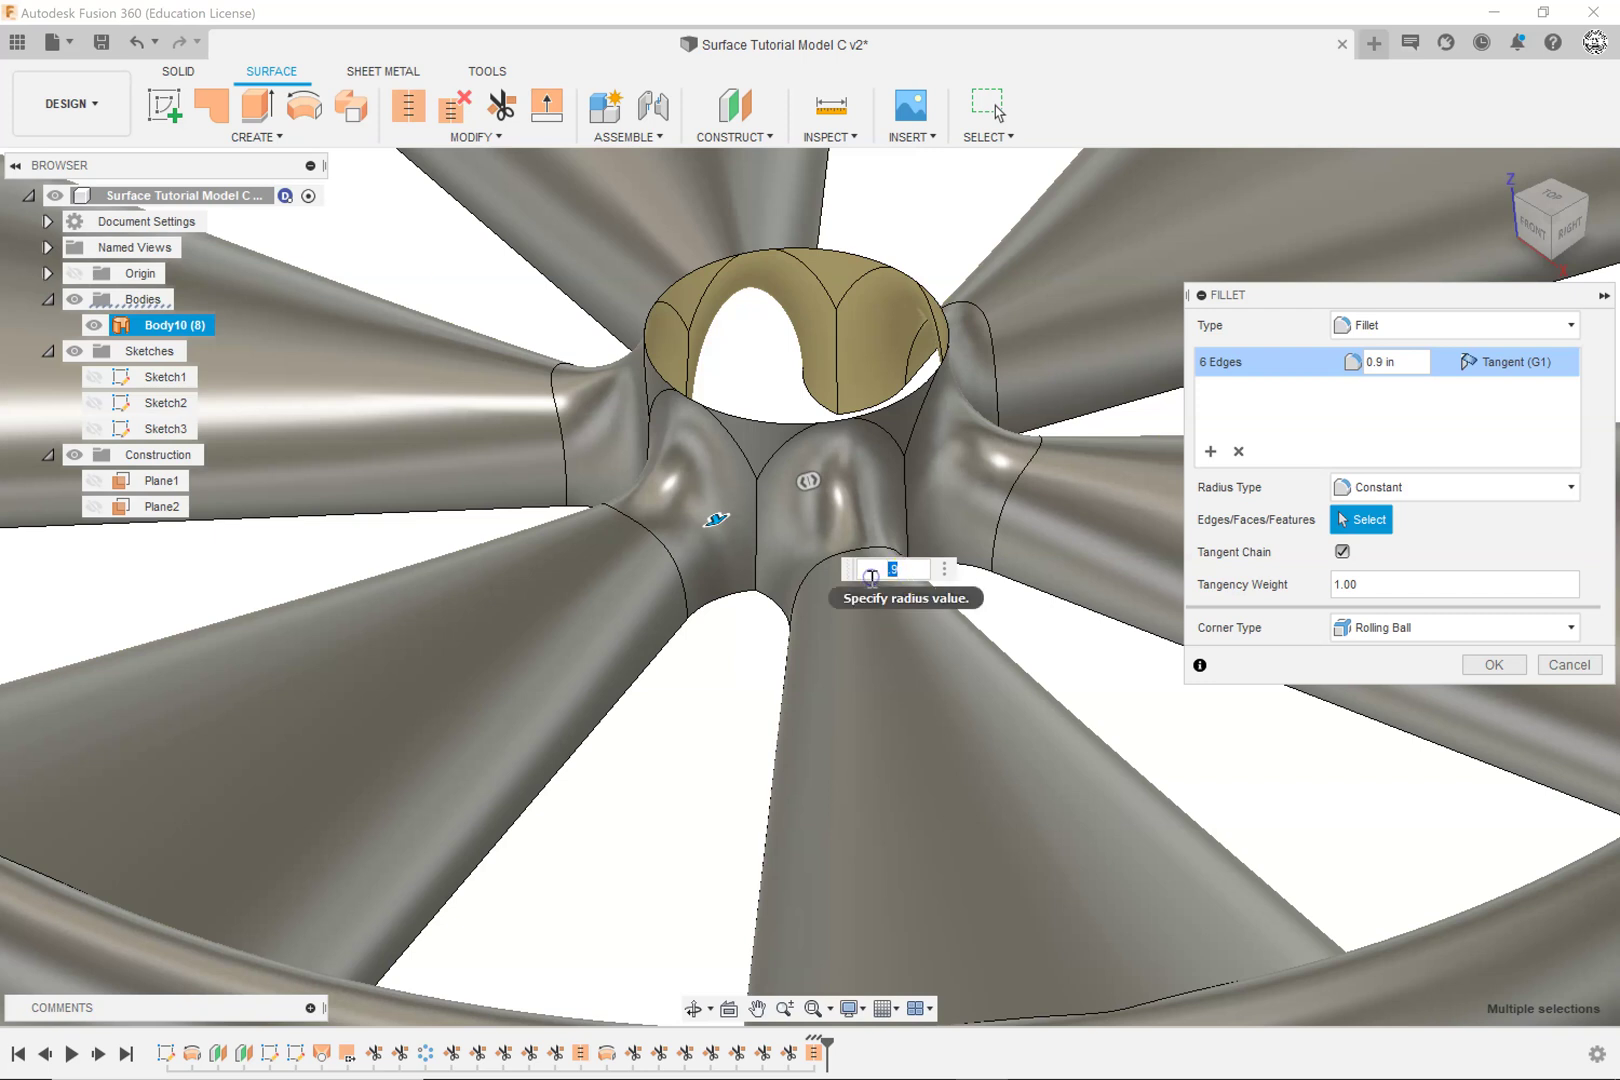
type("1")
key("Return")
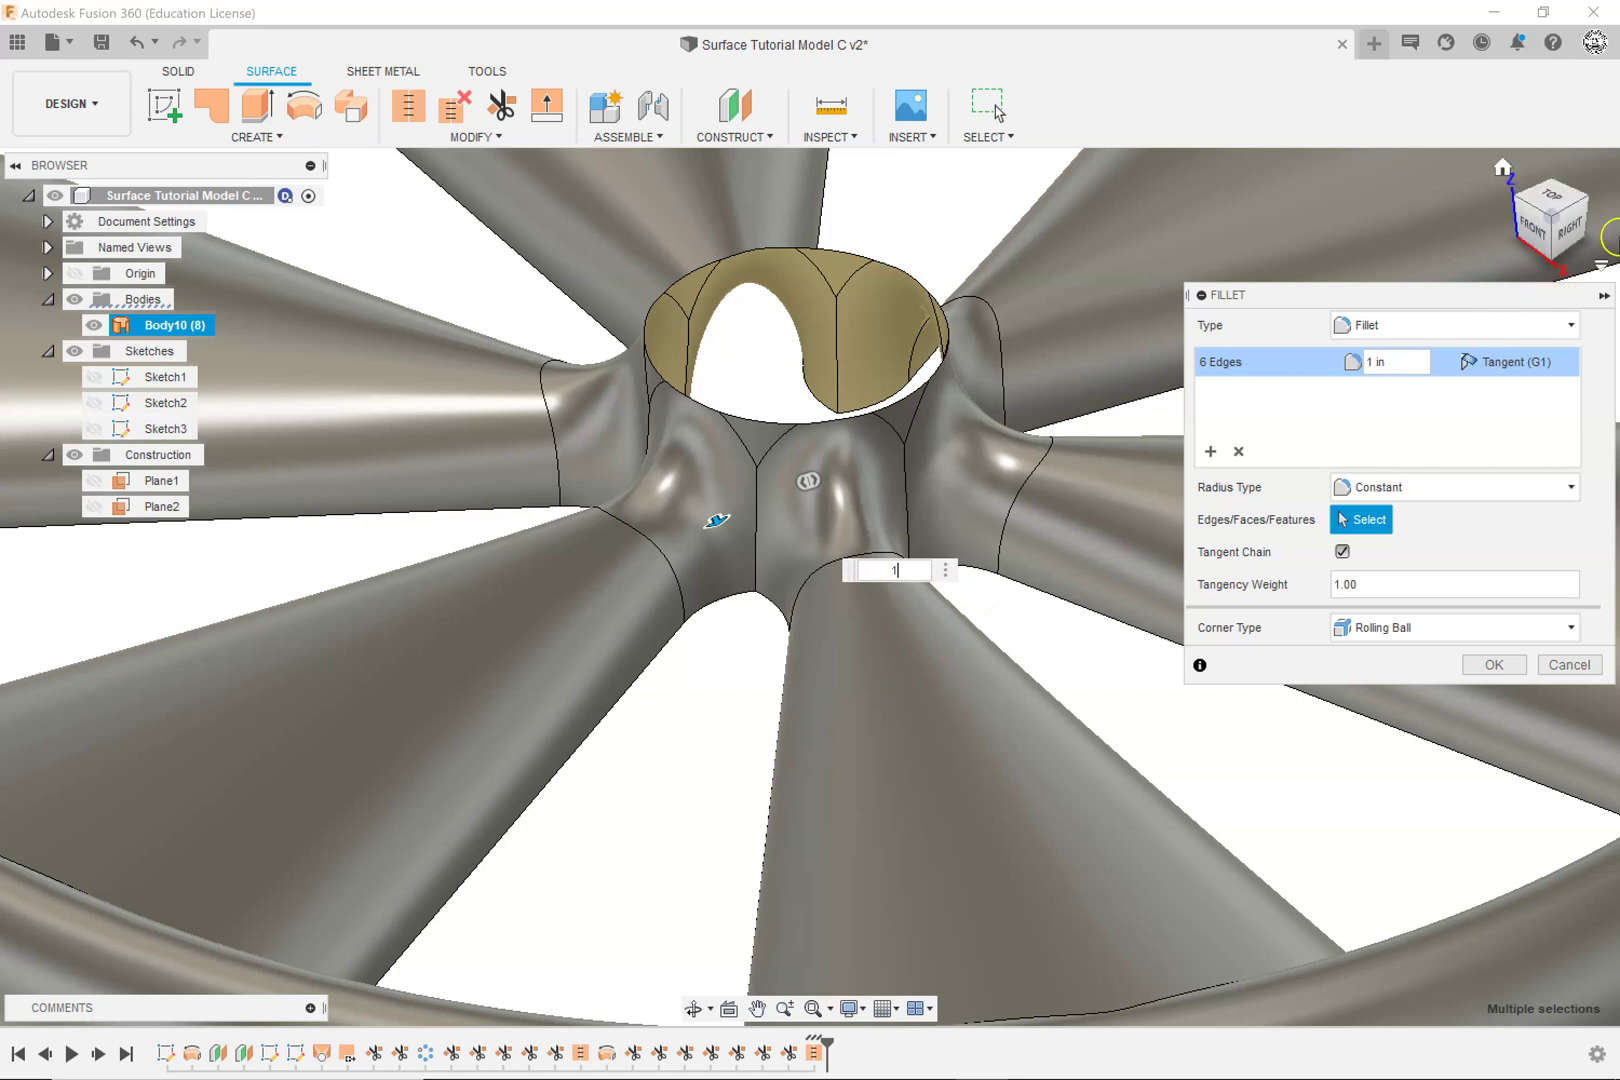
Step: Try radii of 1.5 in and 1.2 in for the hub-to-spoke fillets while viewing the wheel from the top
left_click(1558, 203)
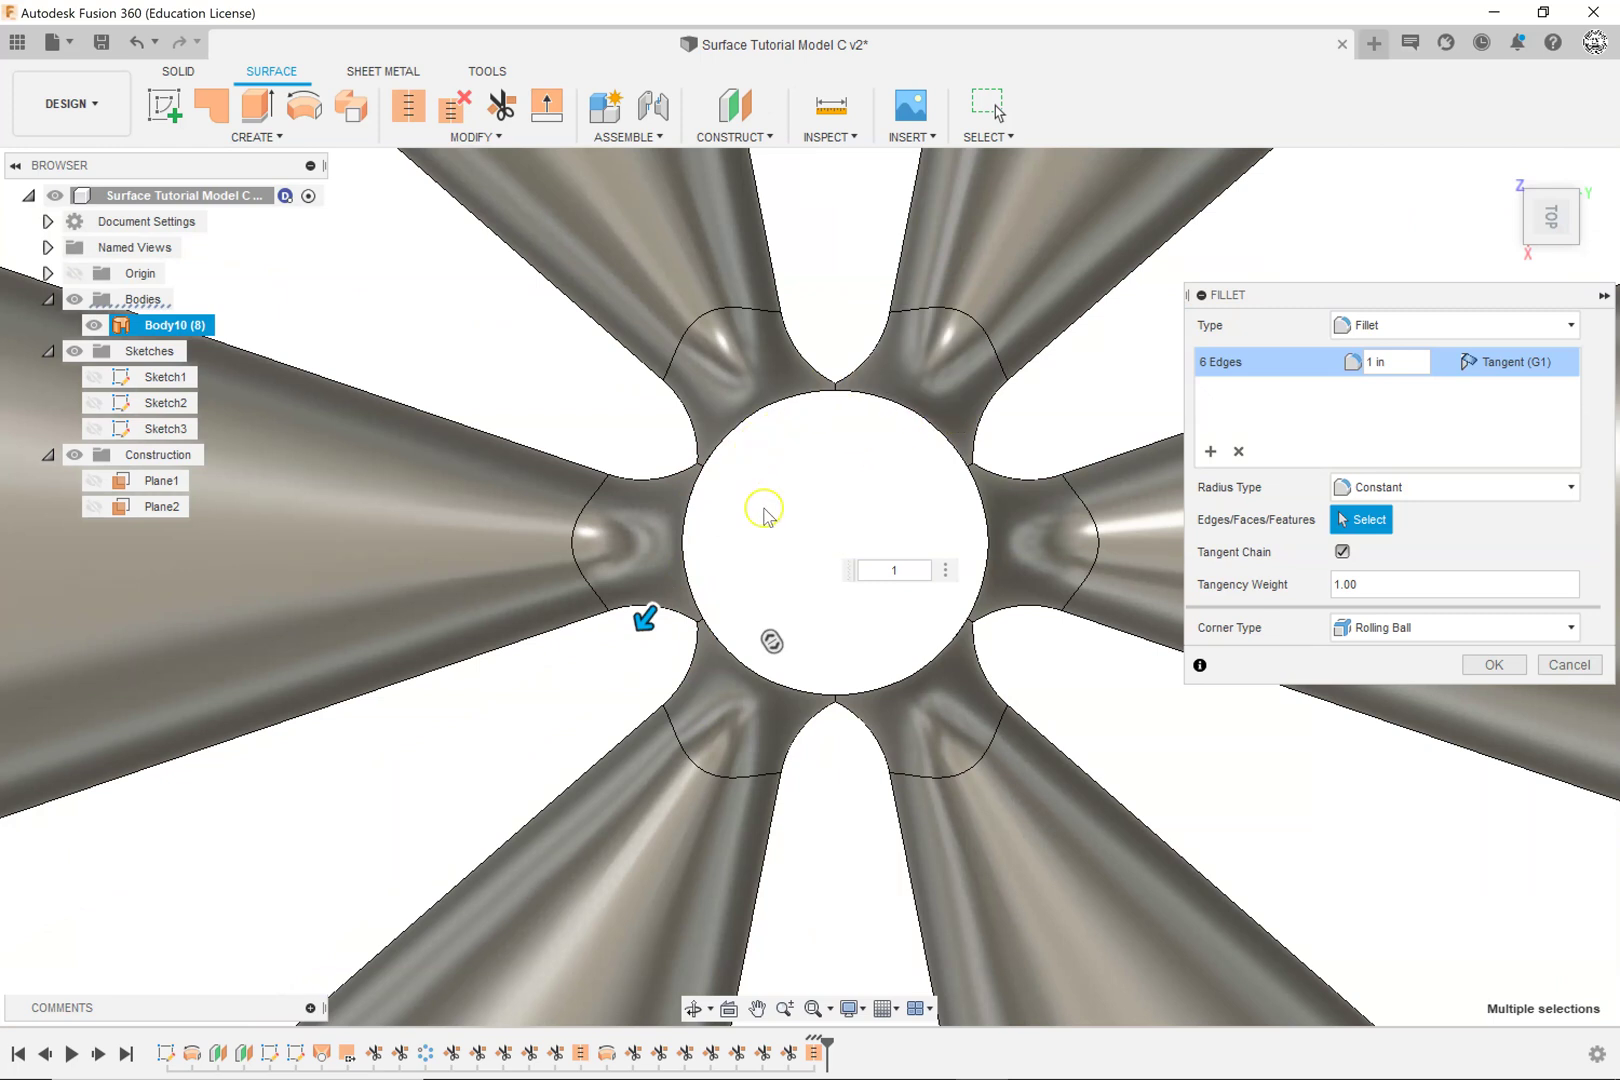
left_click(890, 571)
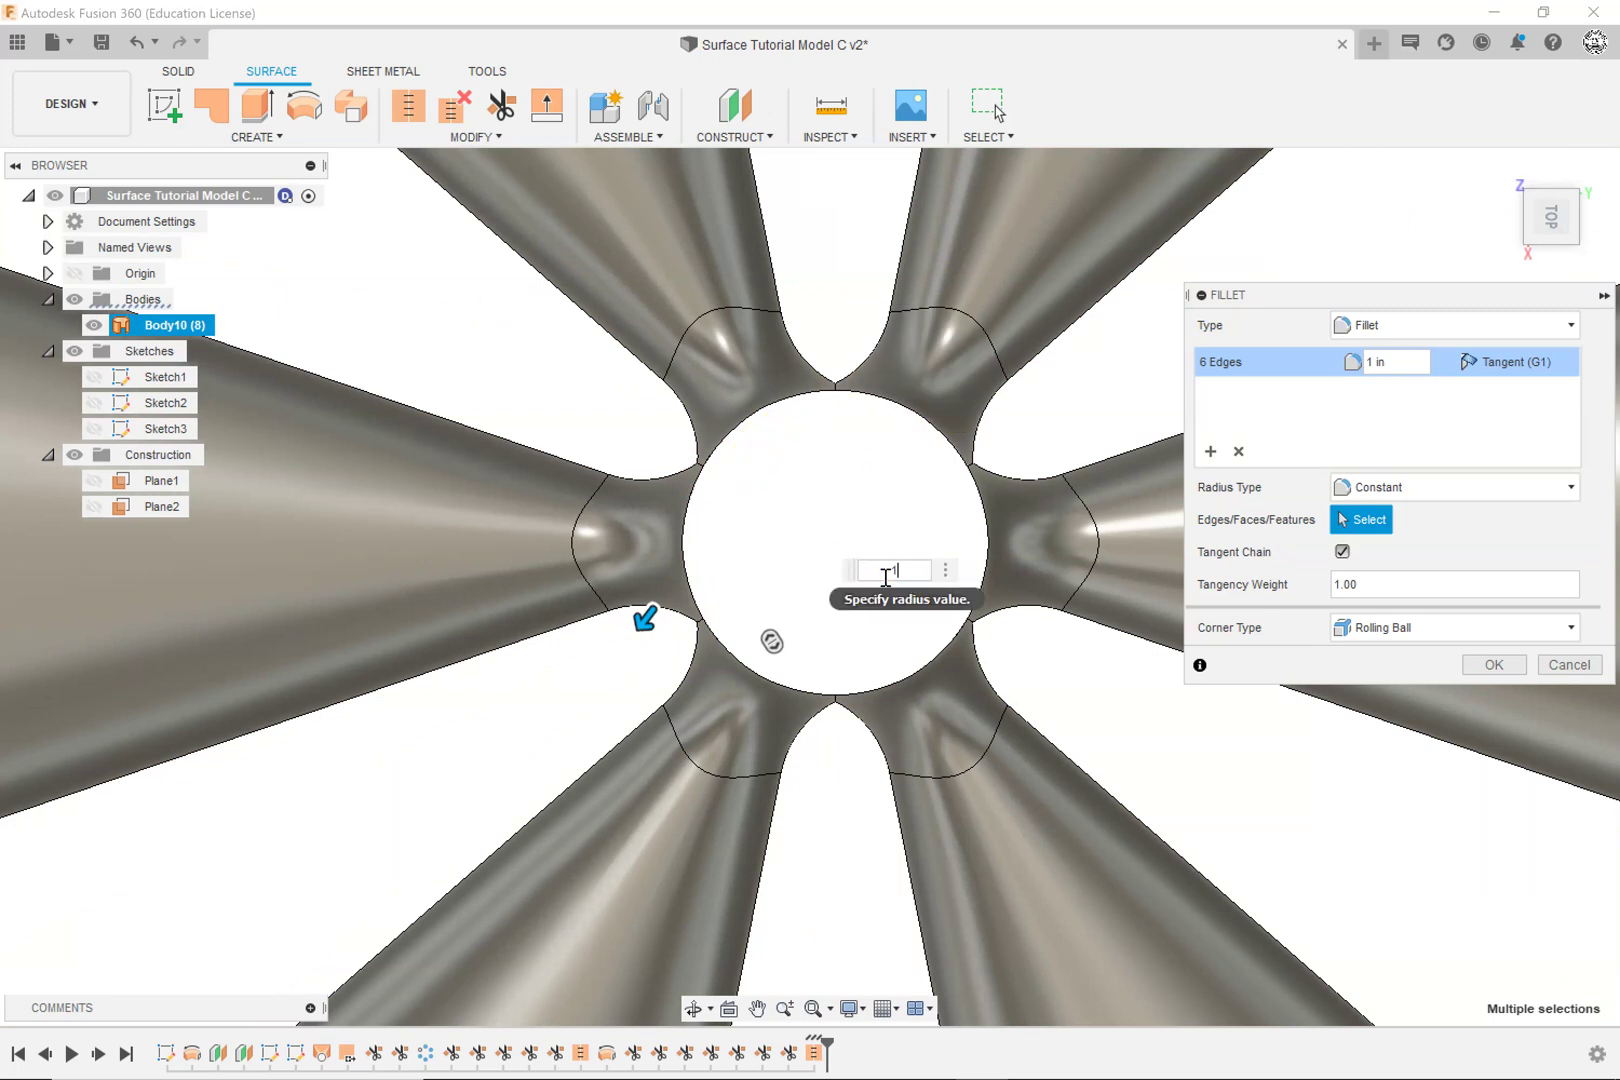
type("1.5")
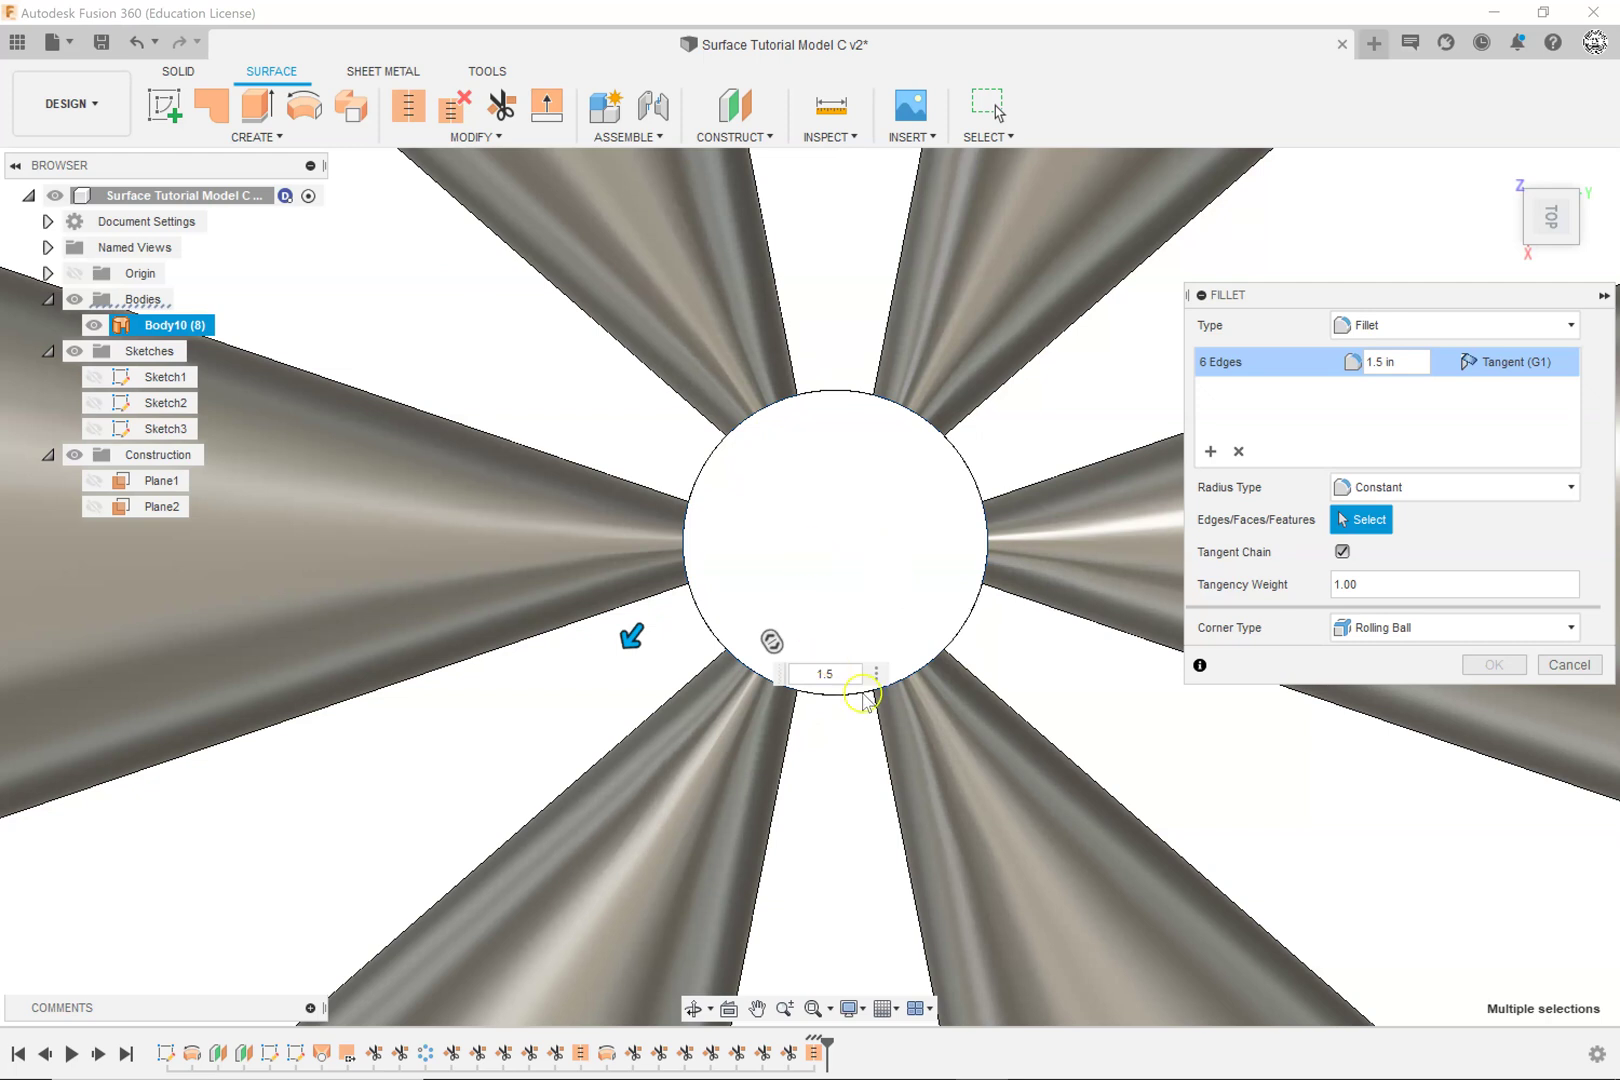
key("BackSpace")
type("2")
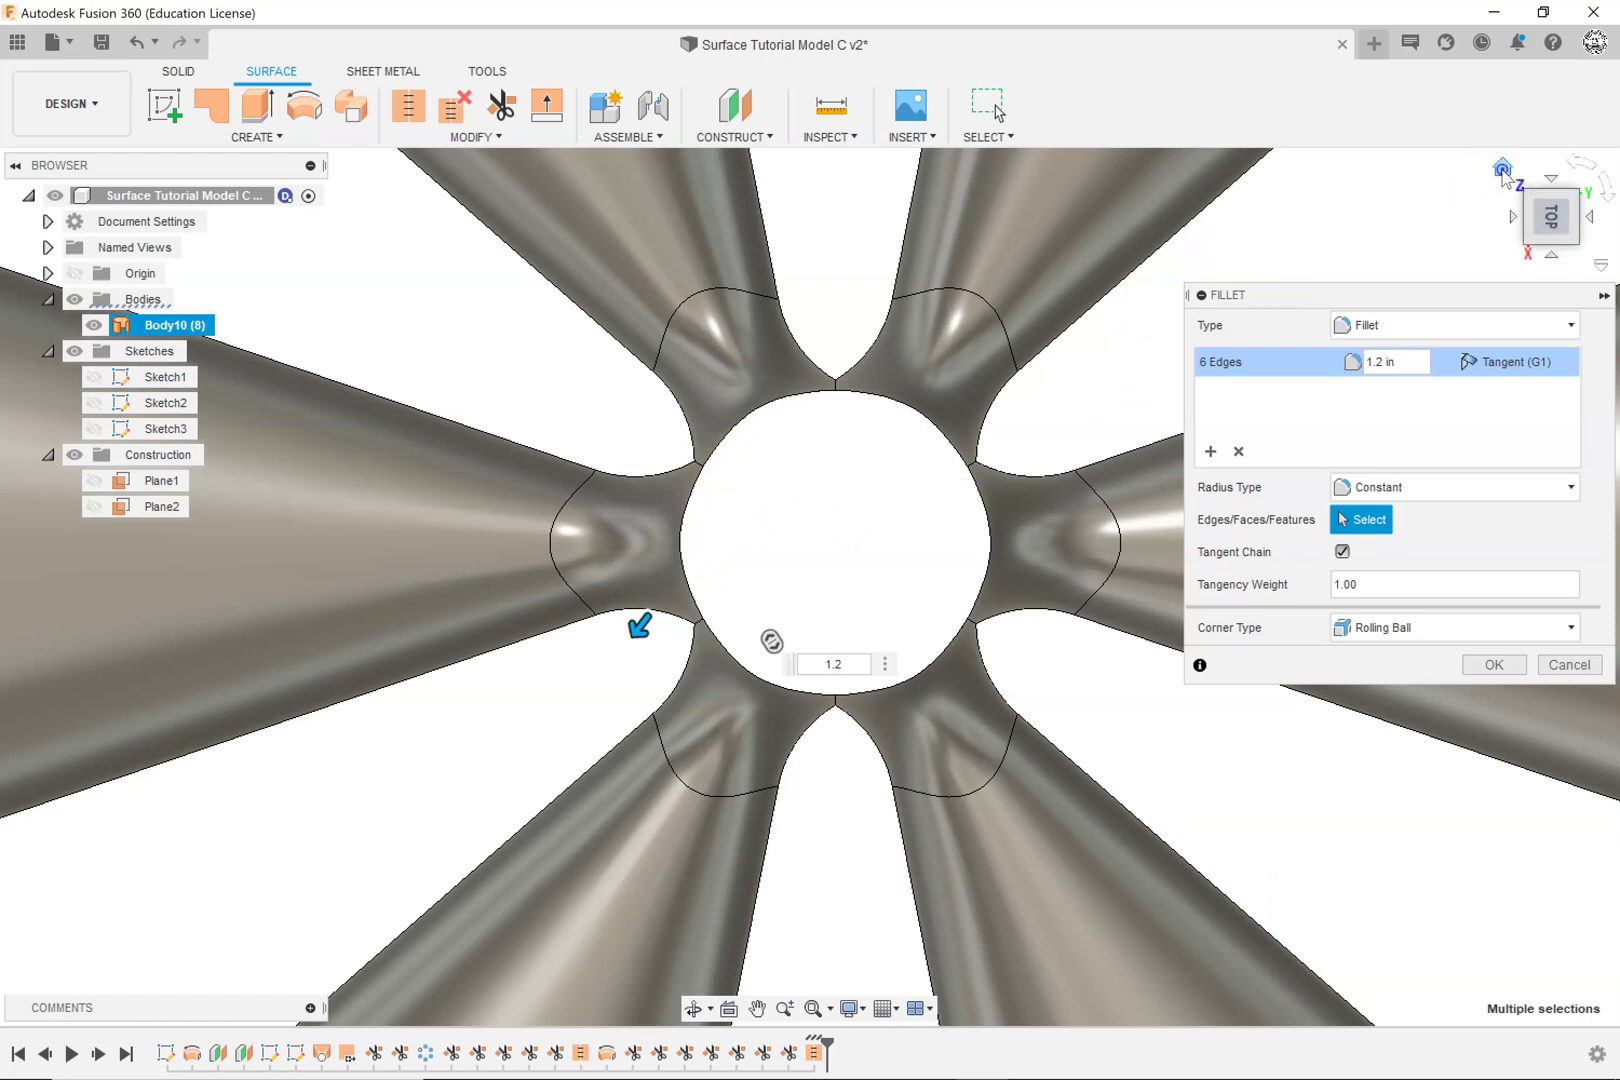
Step: Set the hub-to-spoke fillet radius to 0.7 in and complete the fillet
left_click(1501, 169)
scroll(795, 565, "up", 5)
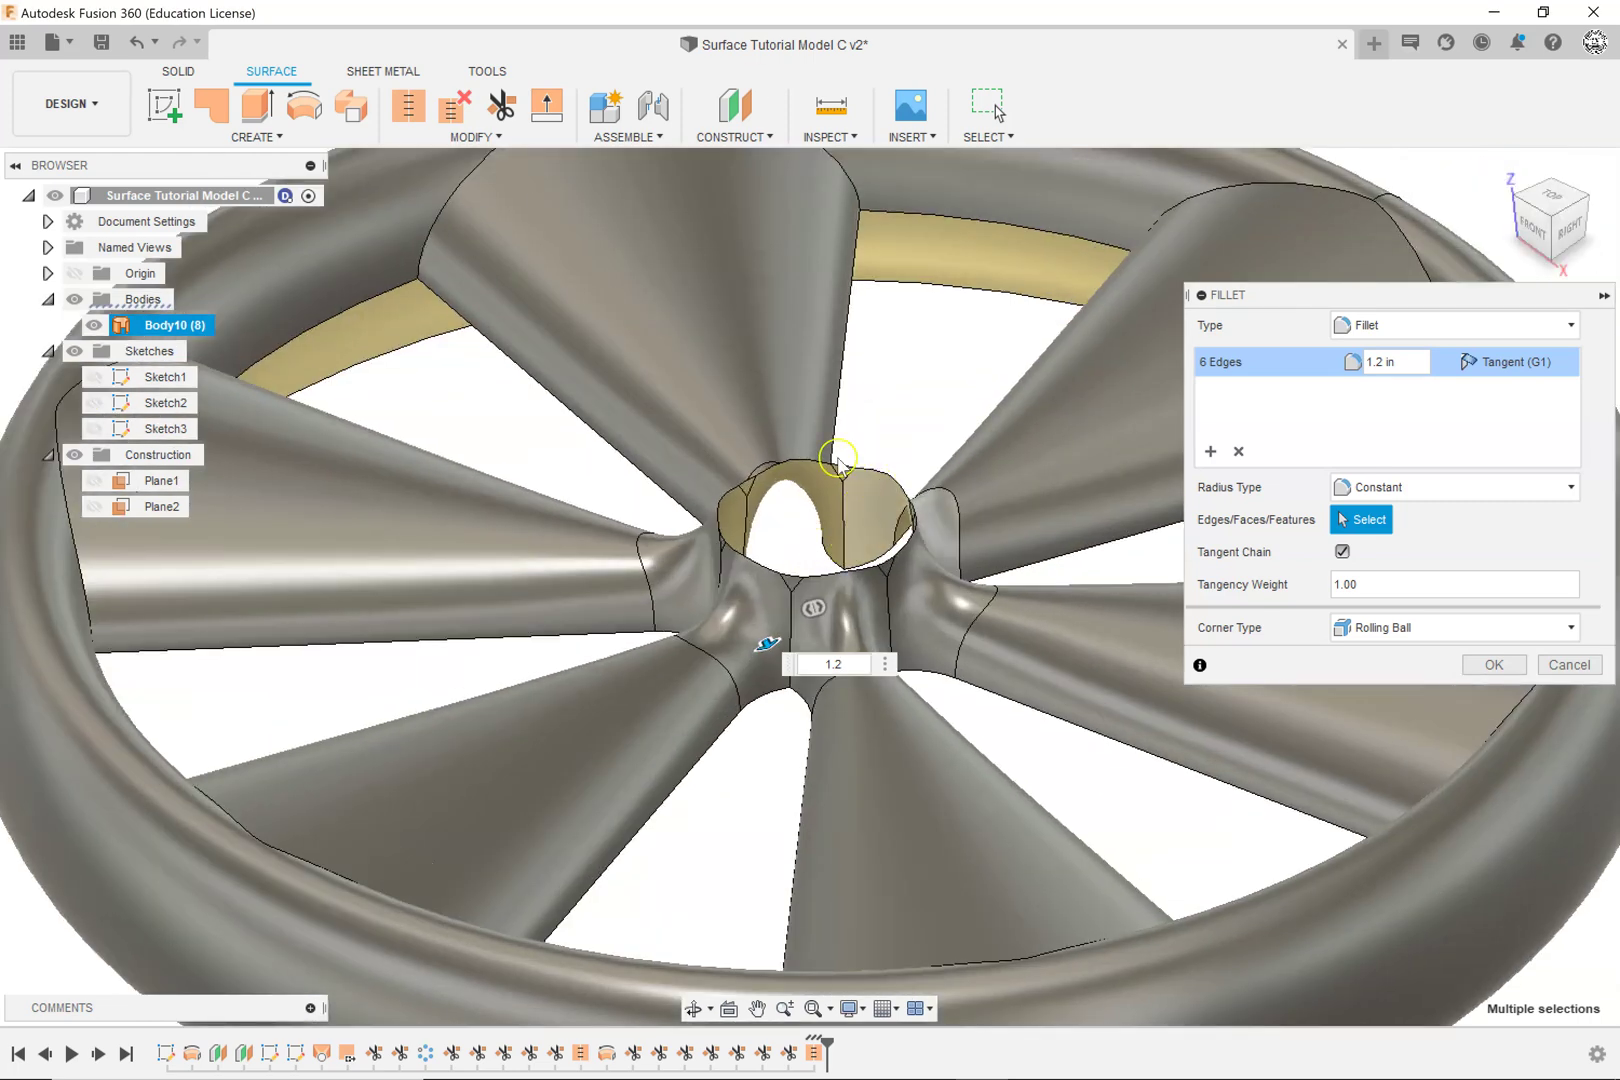
left_click(831, 666)
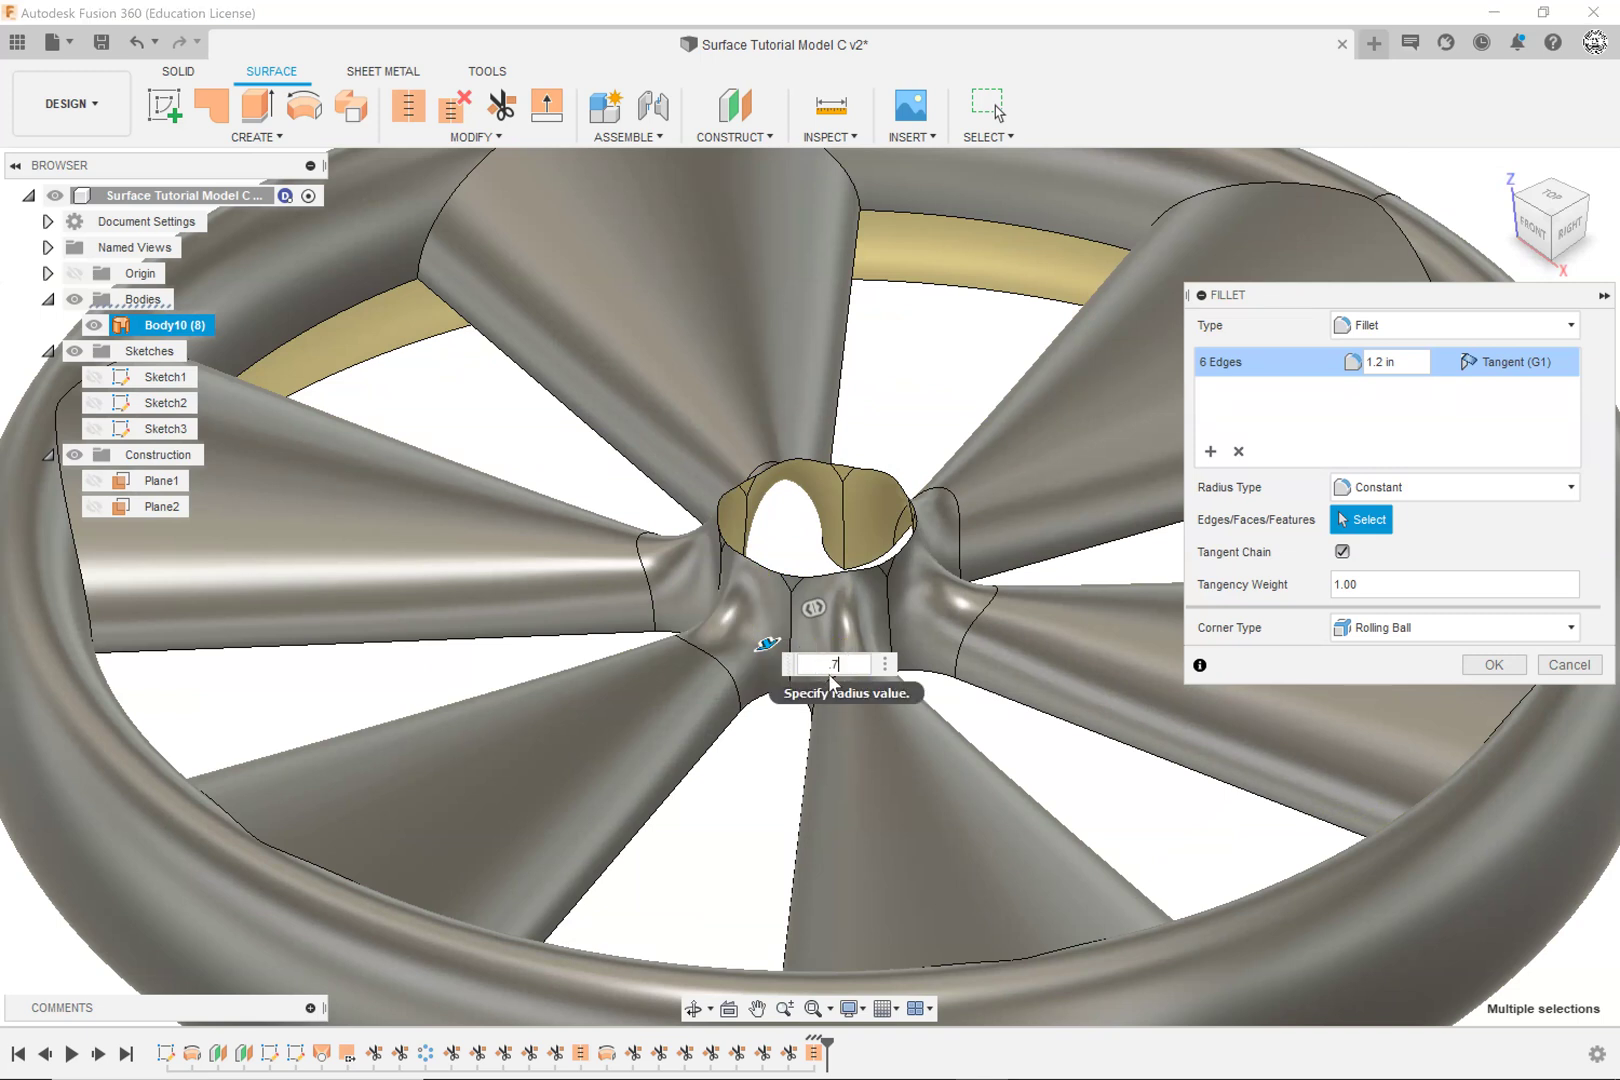
key("Return")
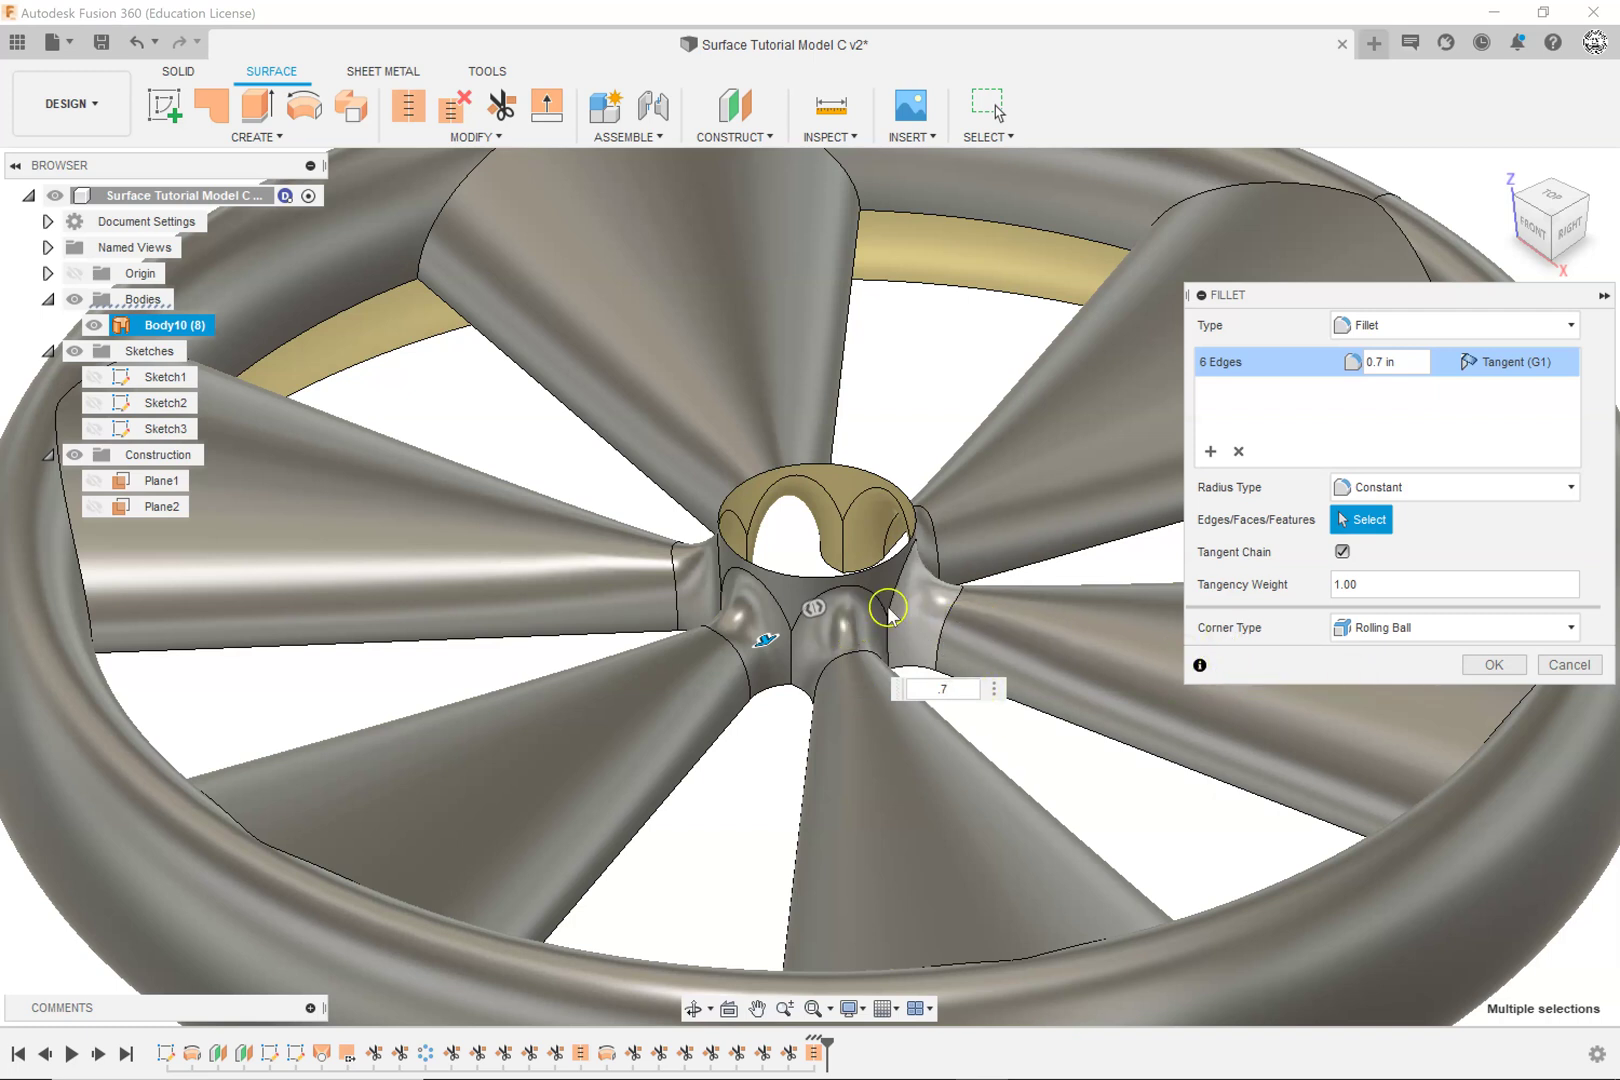
left_click(1494, 666)
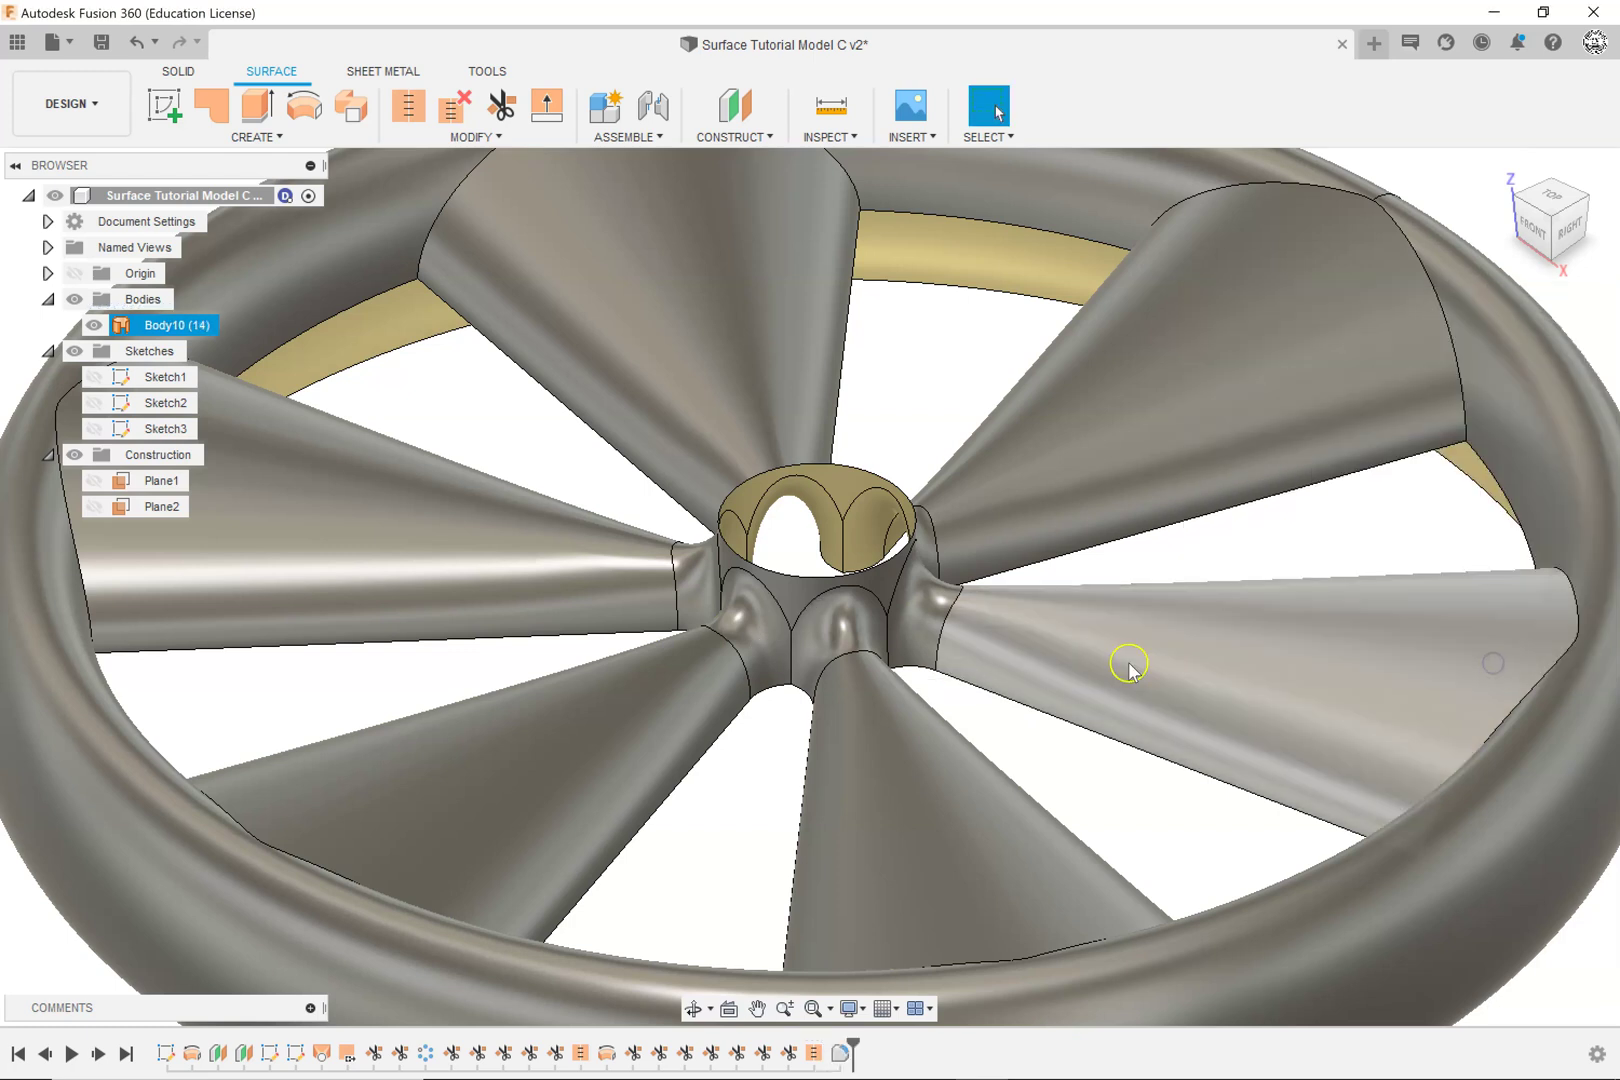
Step: Start a constant-radius fillet on the edges where the six spokes meet the rim
scroll(1120, 655, "down", 4)
scroll(1112, 652, "down", 1)
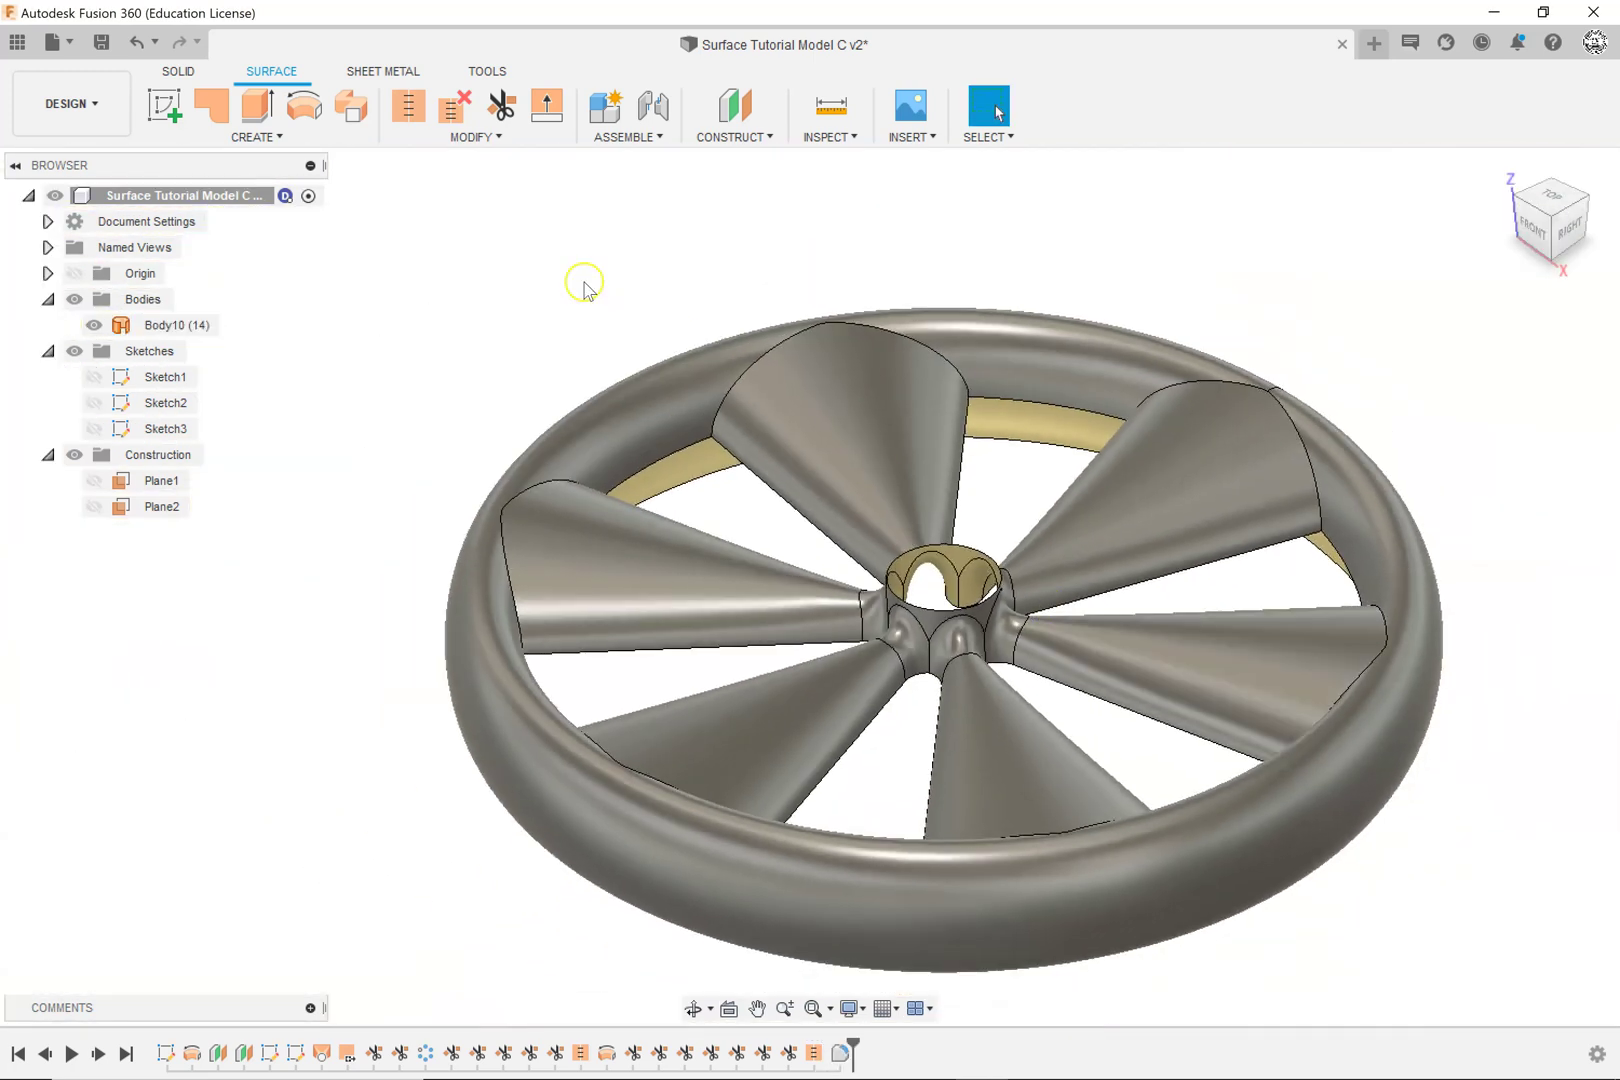
left_click(487, 140)
left_click(425, 180)
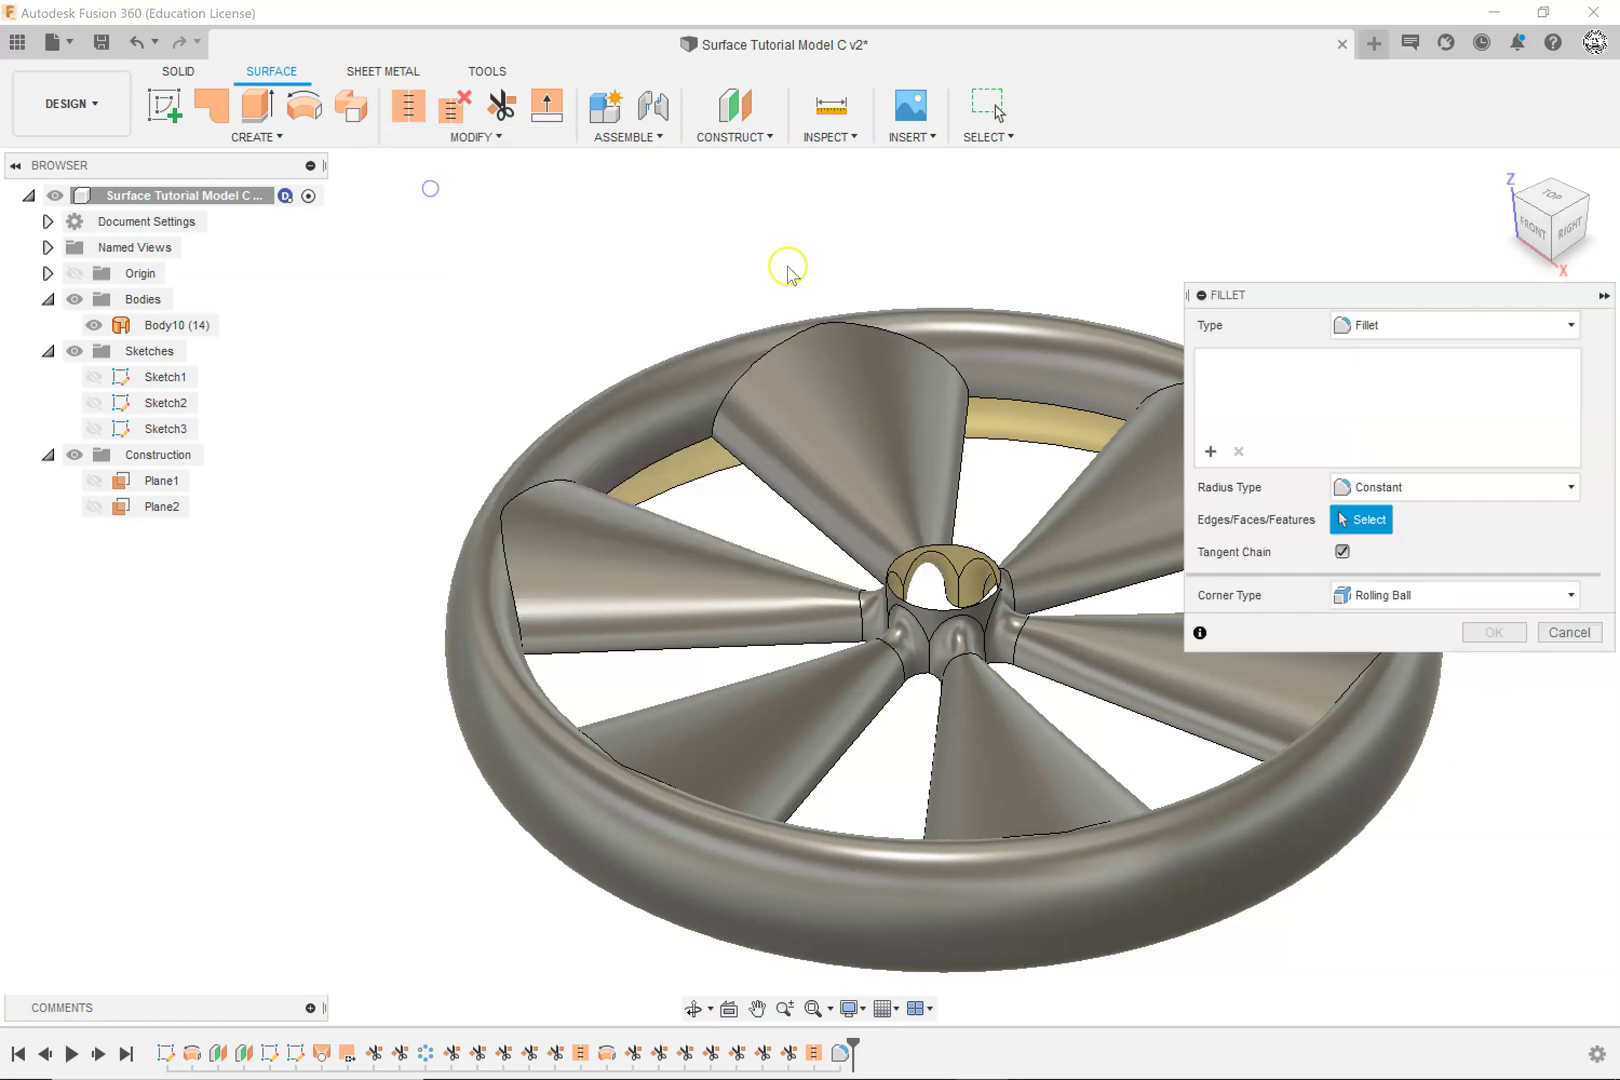
left_click(927, 350)
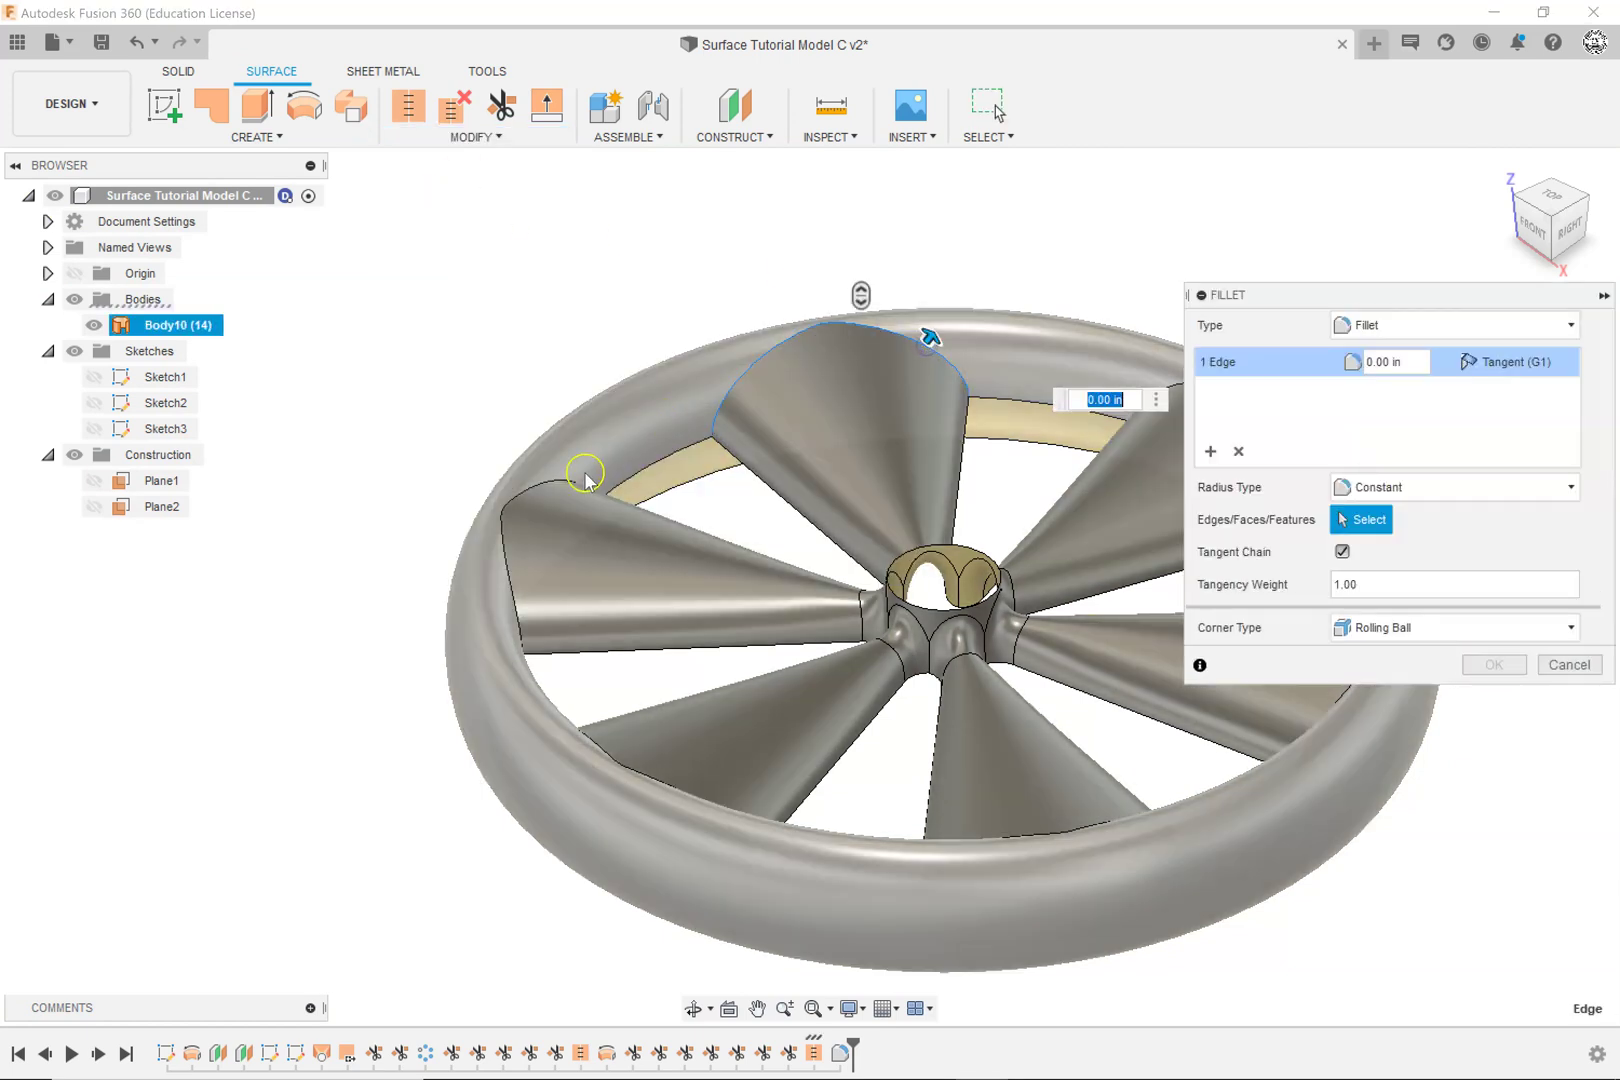
left_click(565, 478)
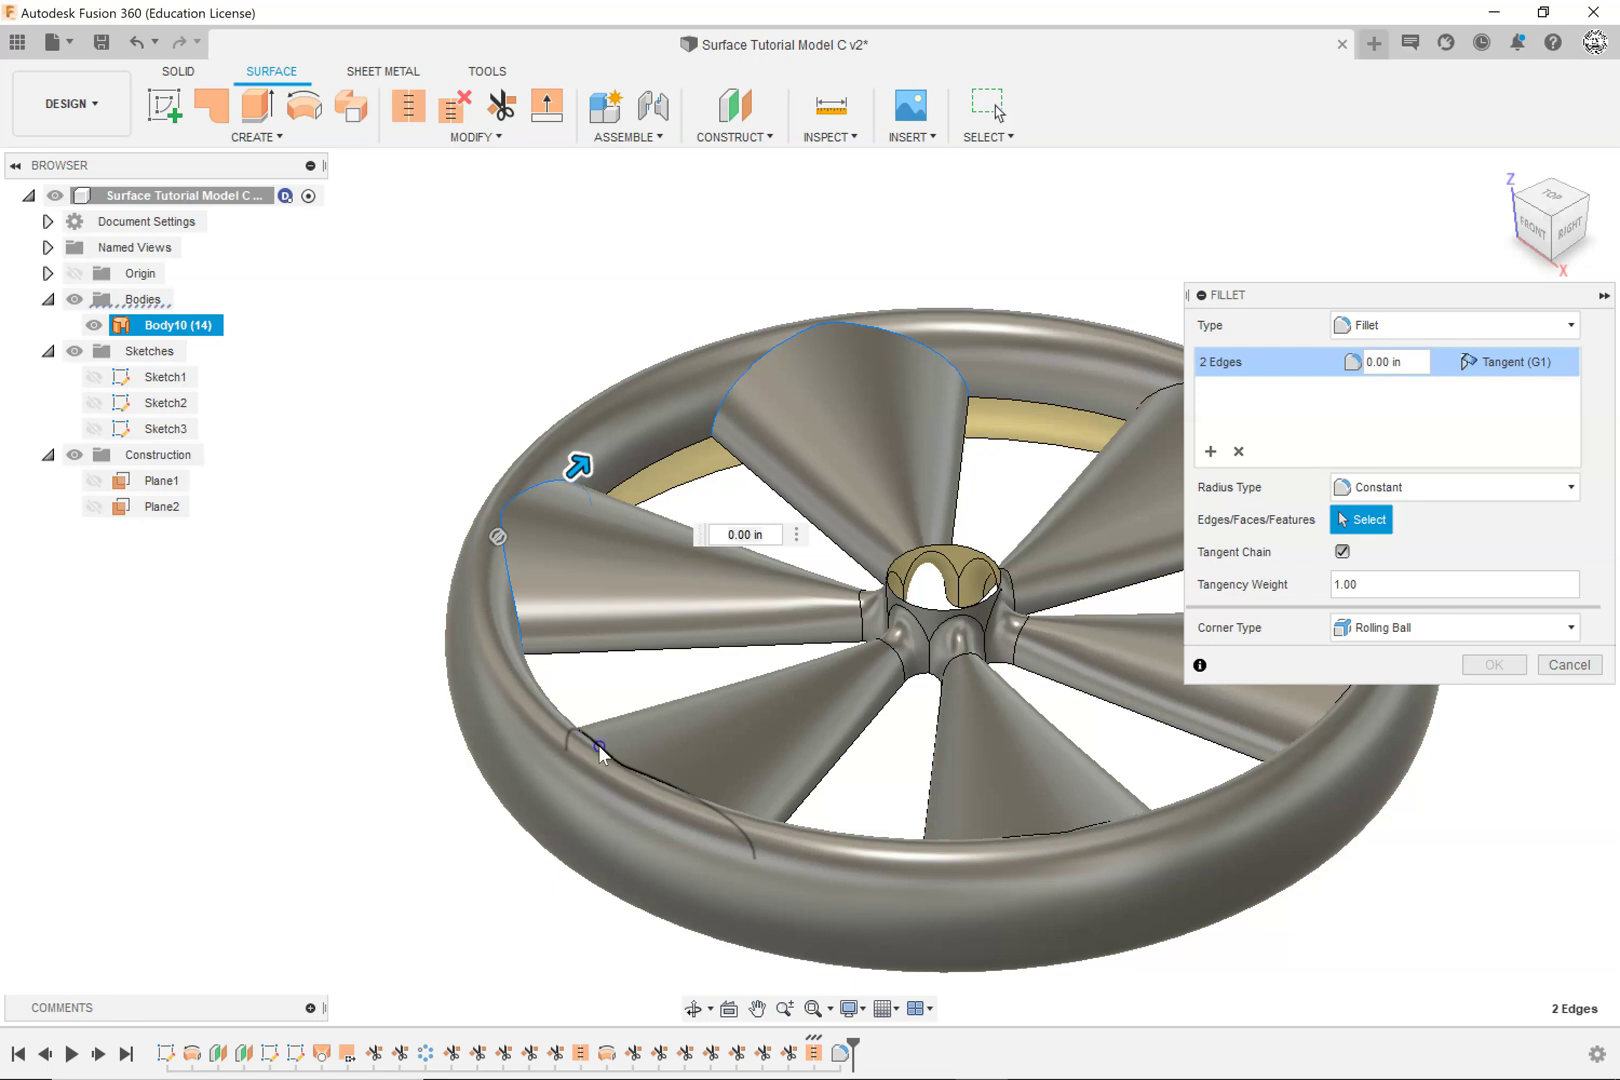
left_click(590, 752)
left_click(1020, 843)
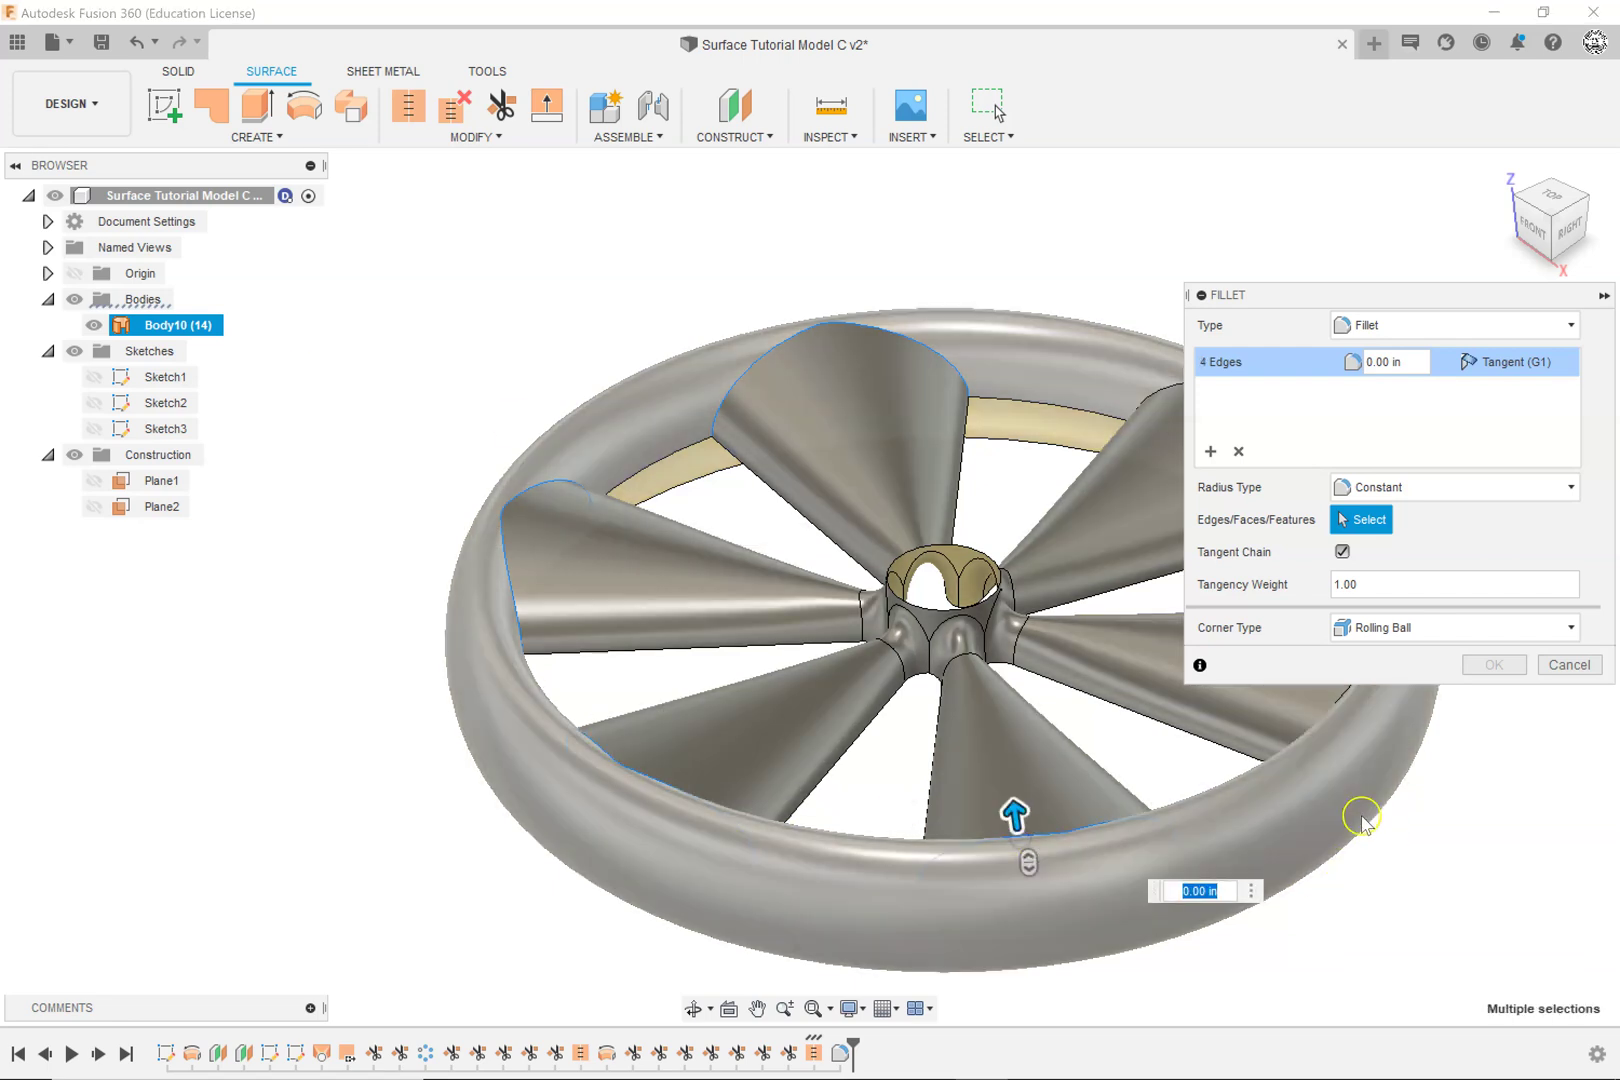
middle_click_drag(1015, 495, 683, 495)
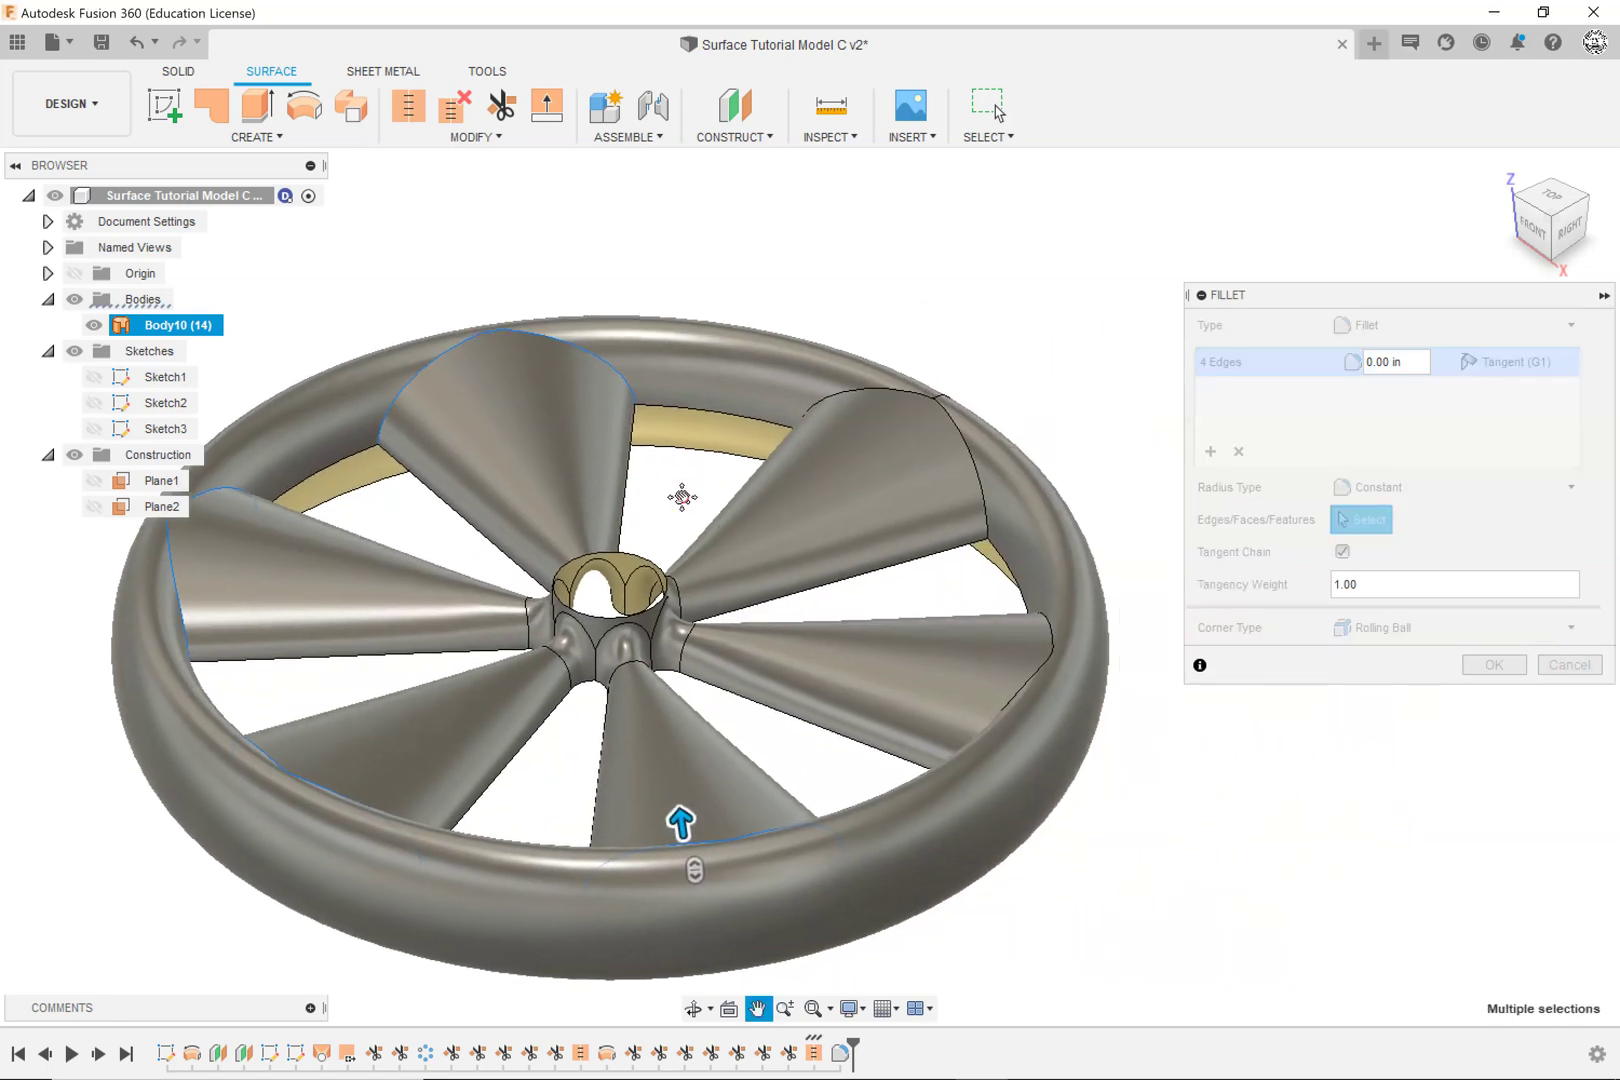
left_click(935, 452)
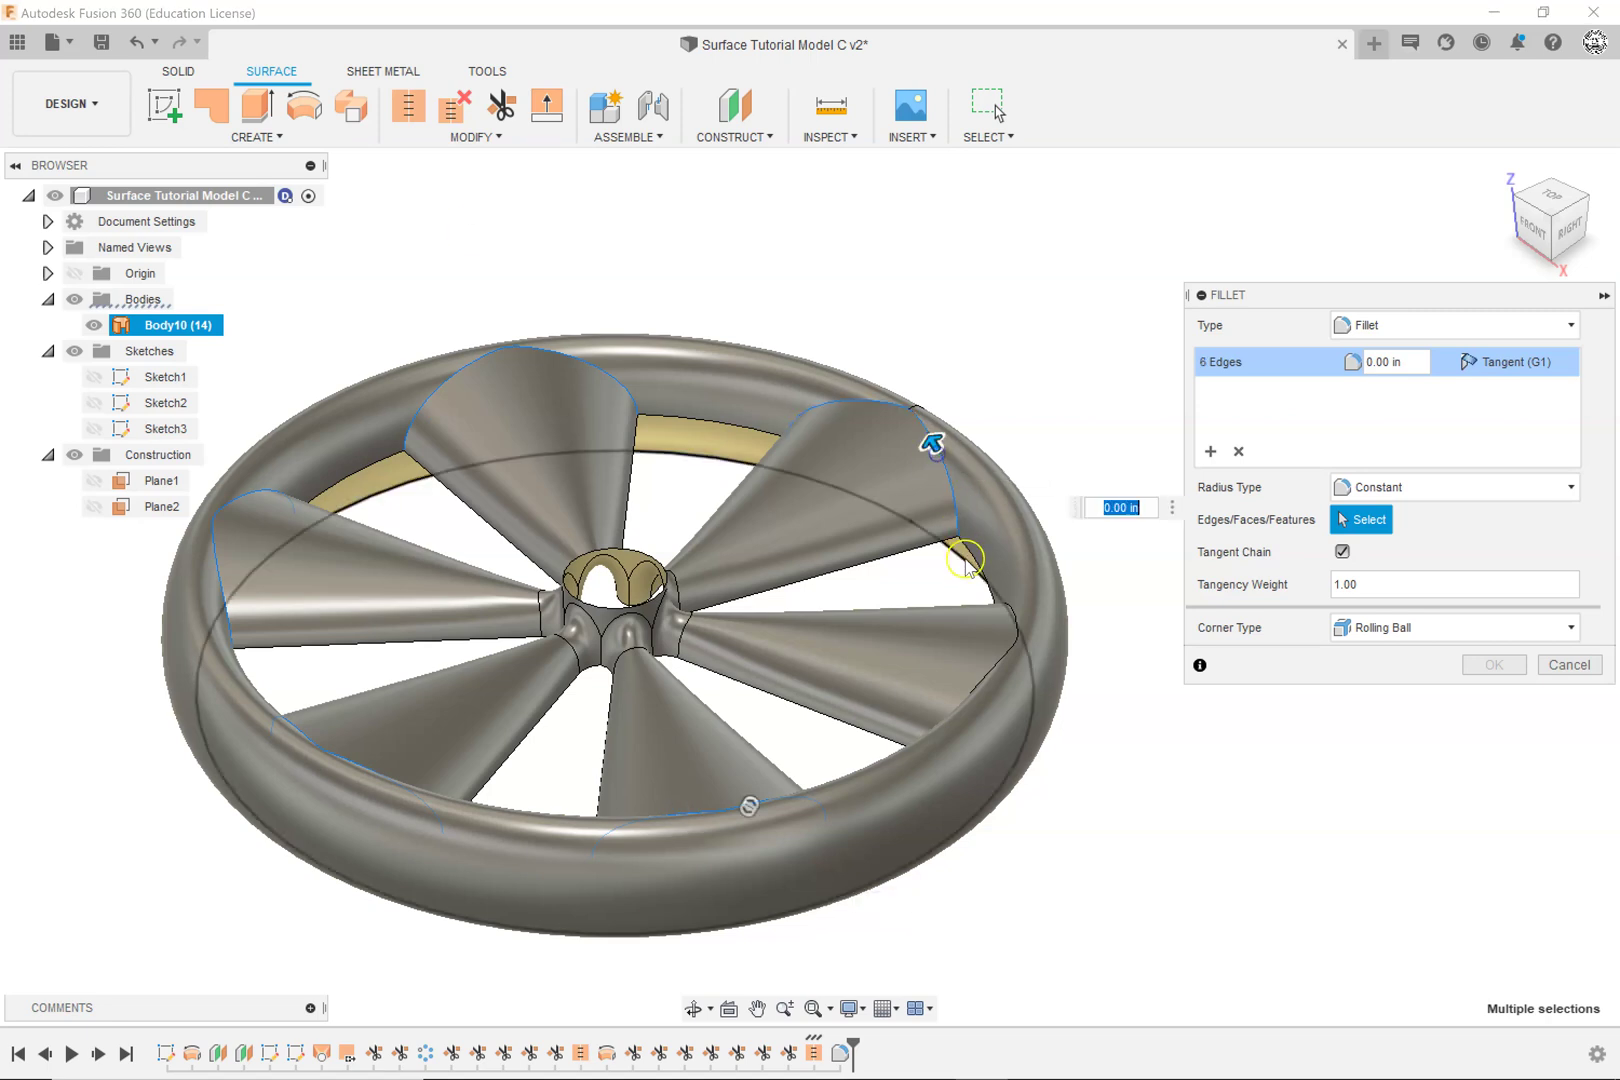
left_click(992, 661)
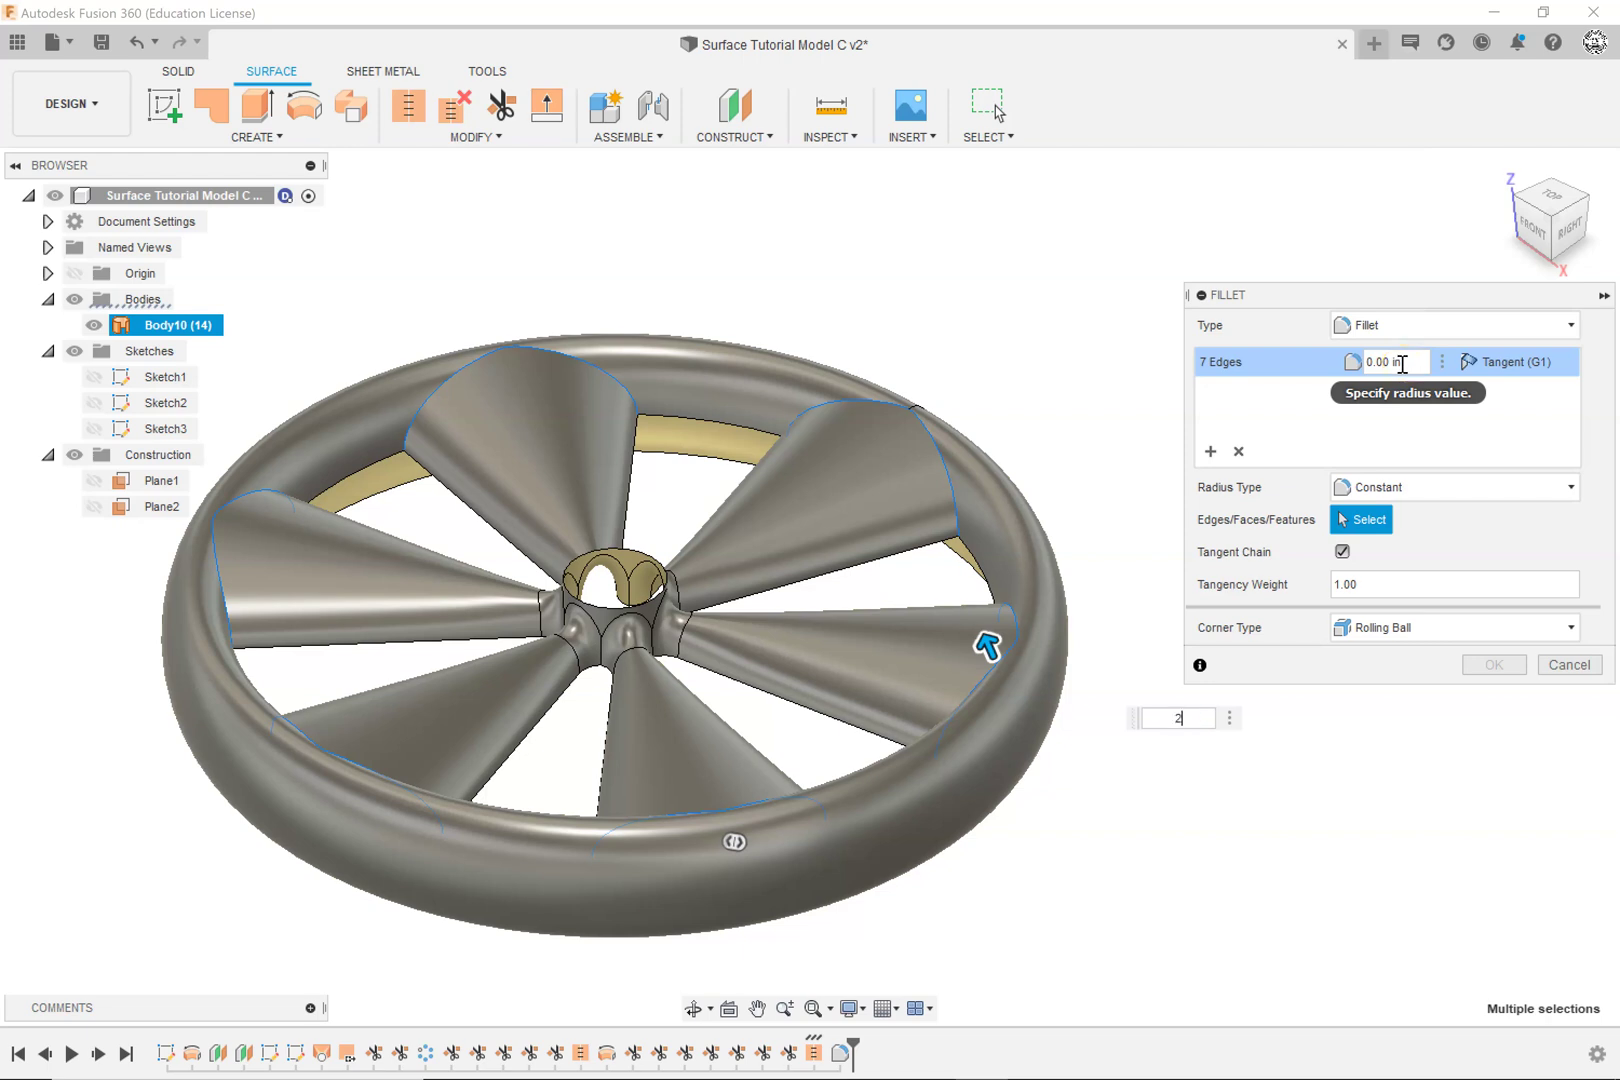
Step: Set the spoke-to-rim fillet radius to 2 in and complete the fillet
type("2")
key("Return")
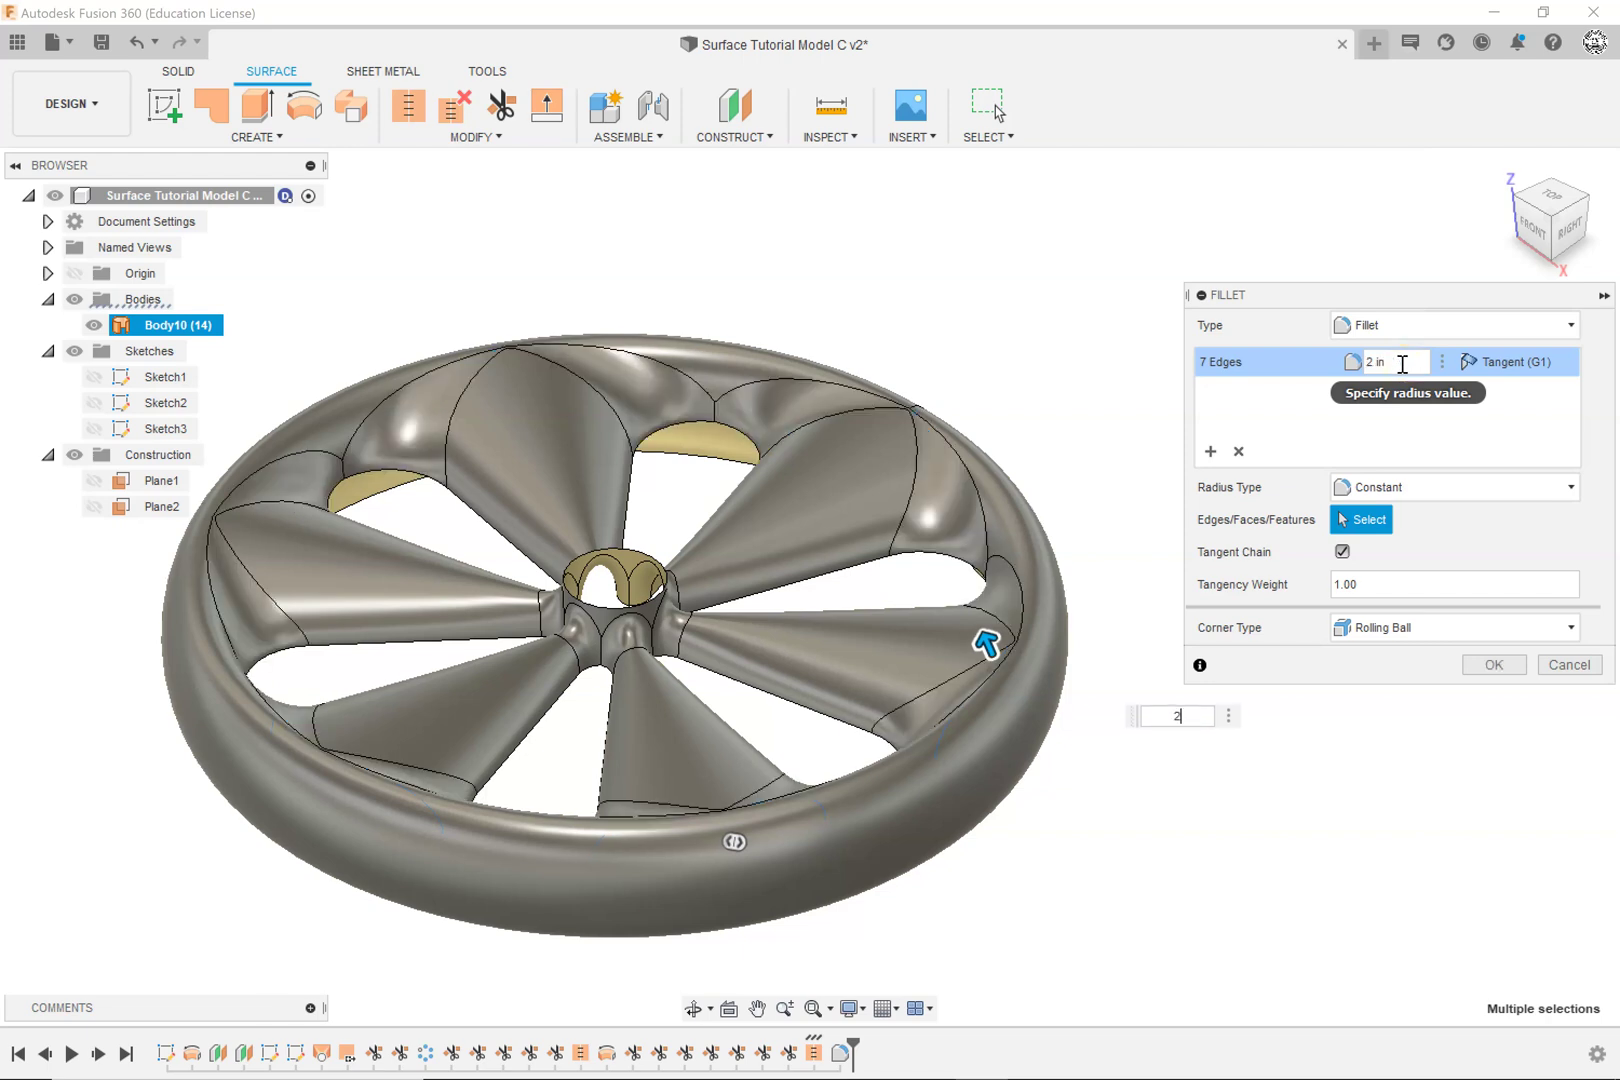
left_click(1521, 672)
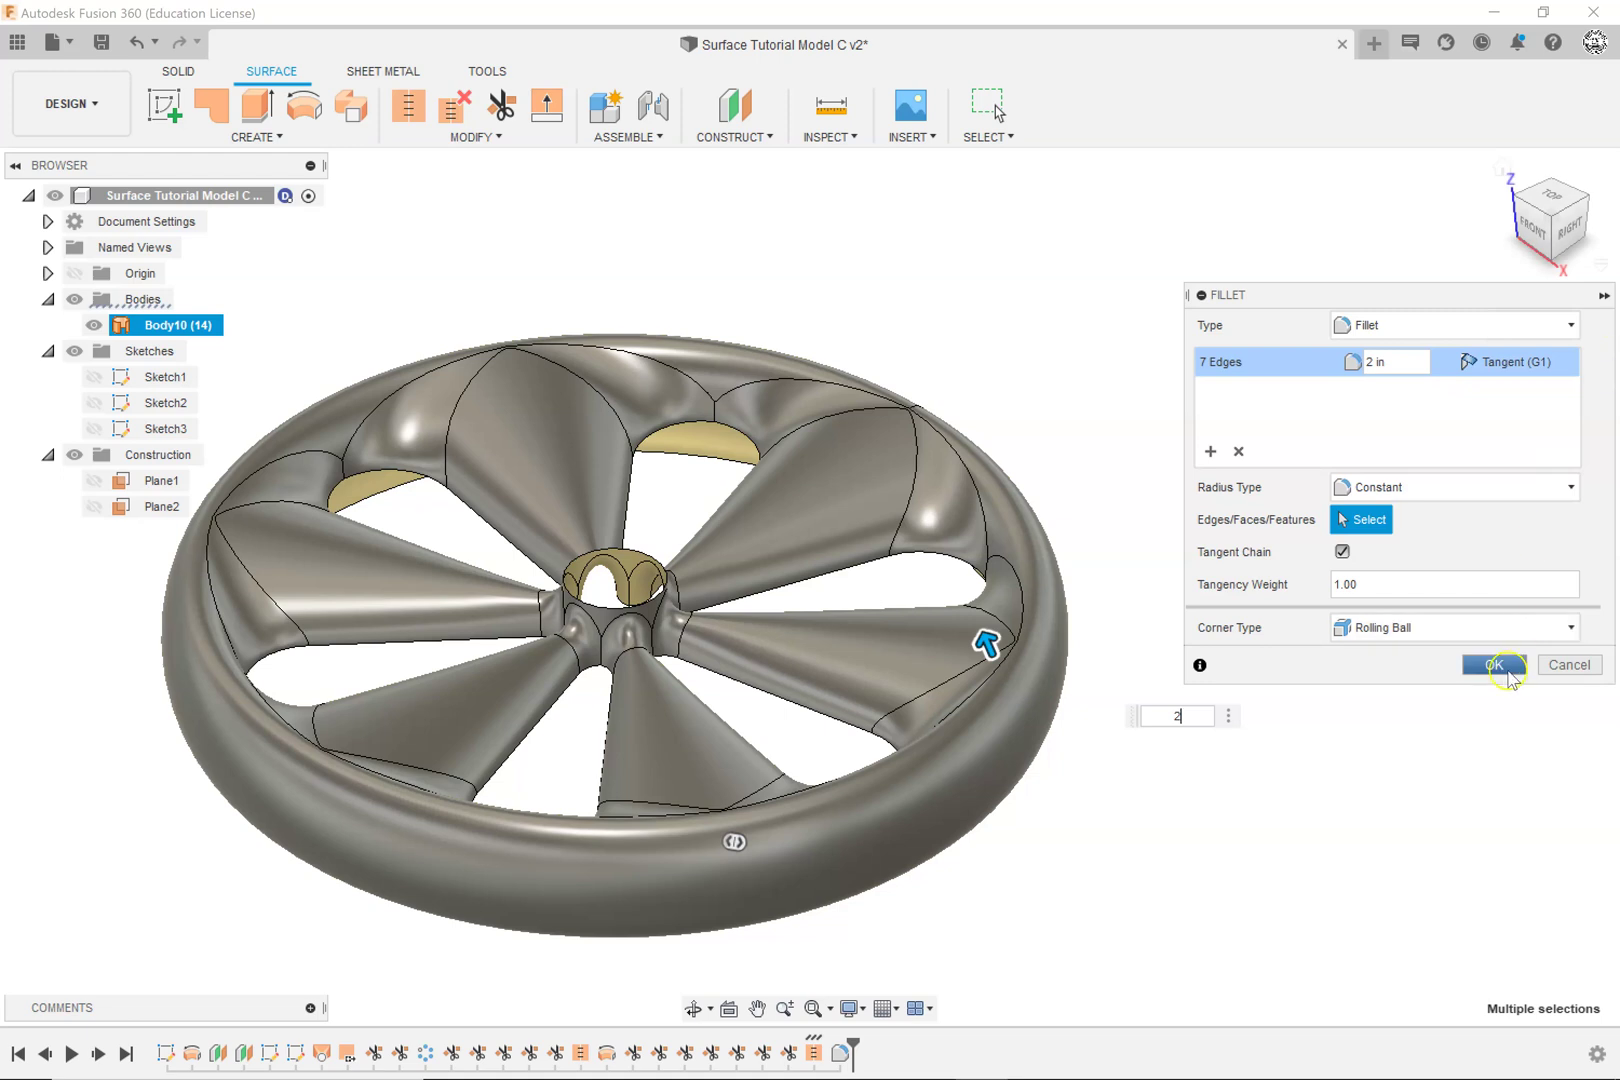
Step: Save the filleted wheel as a new version with the description "User Saved"
left_click(1037, 514)
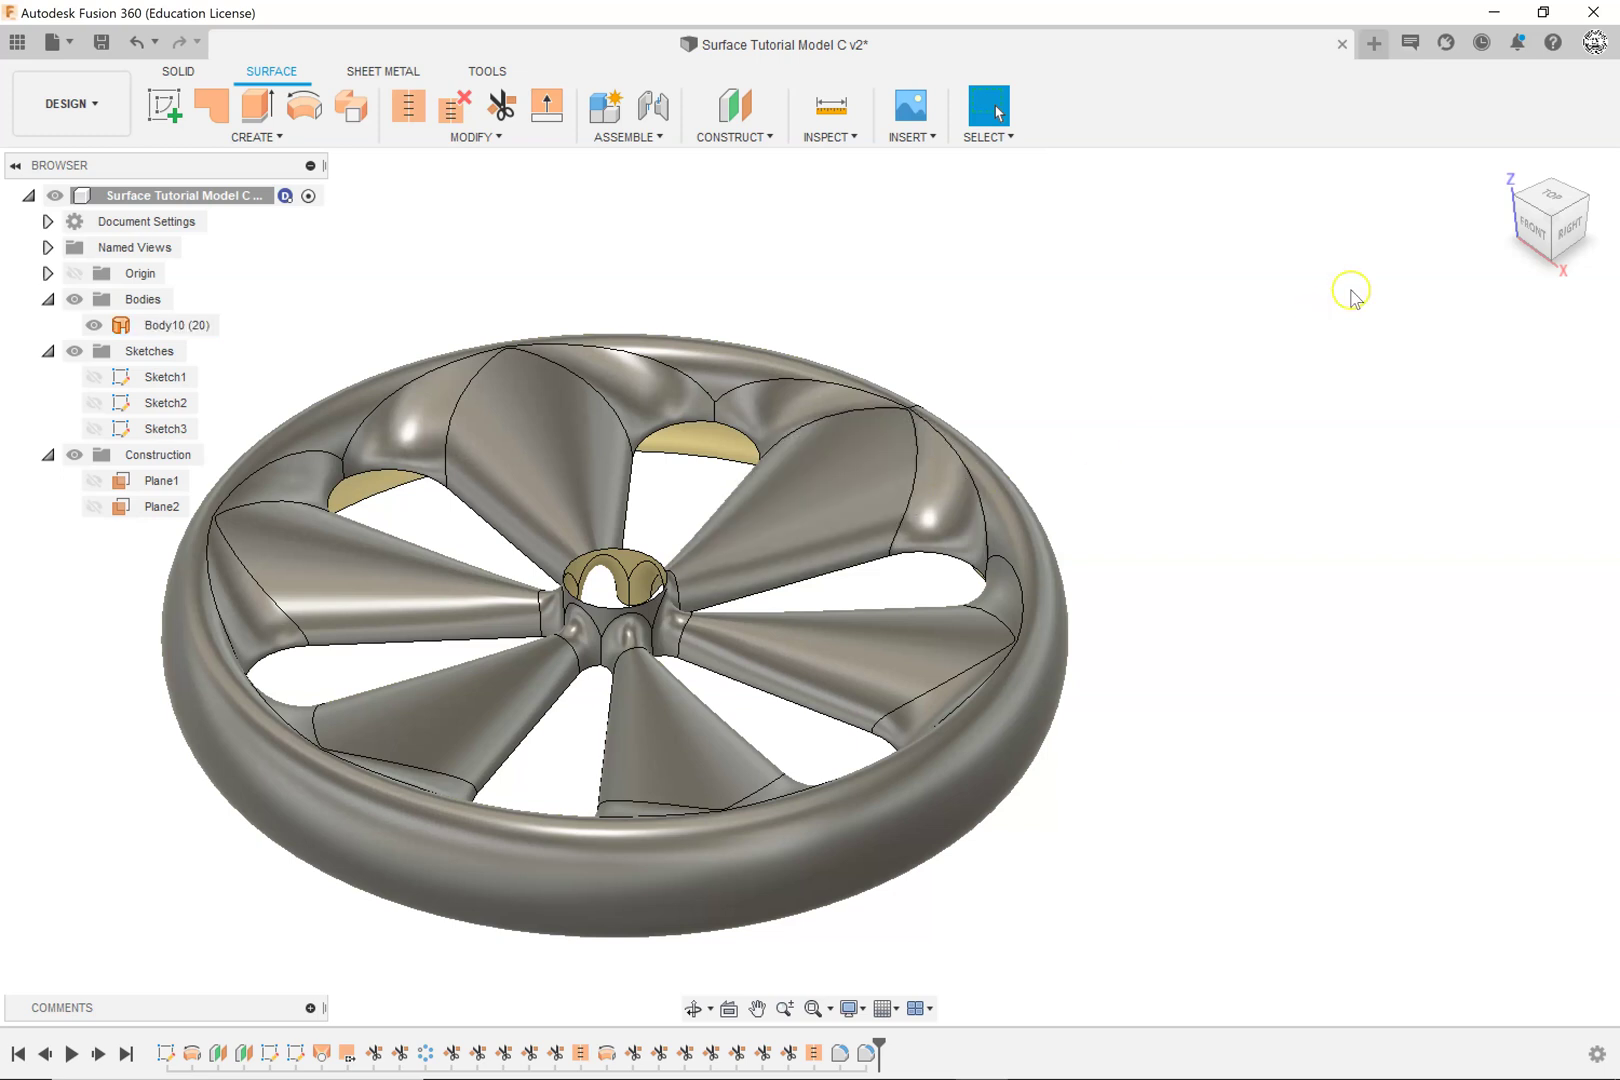
left_click(1502, 177)
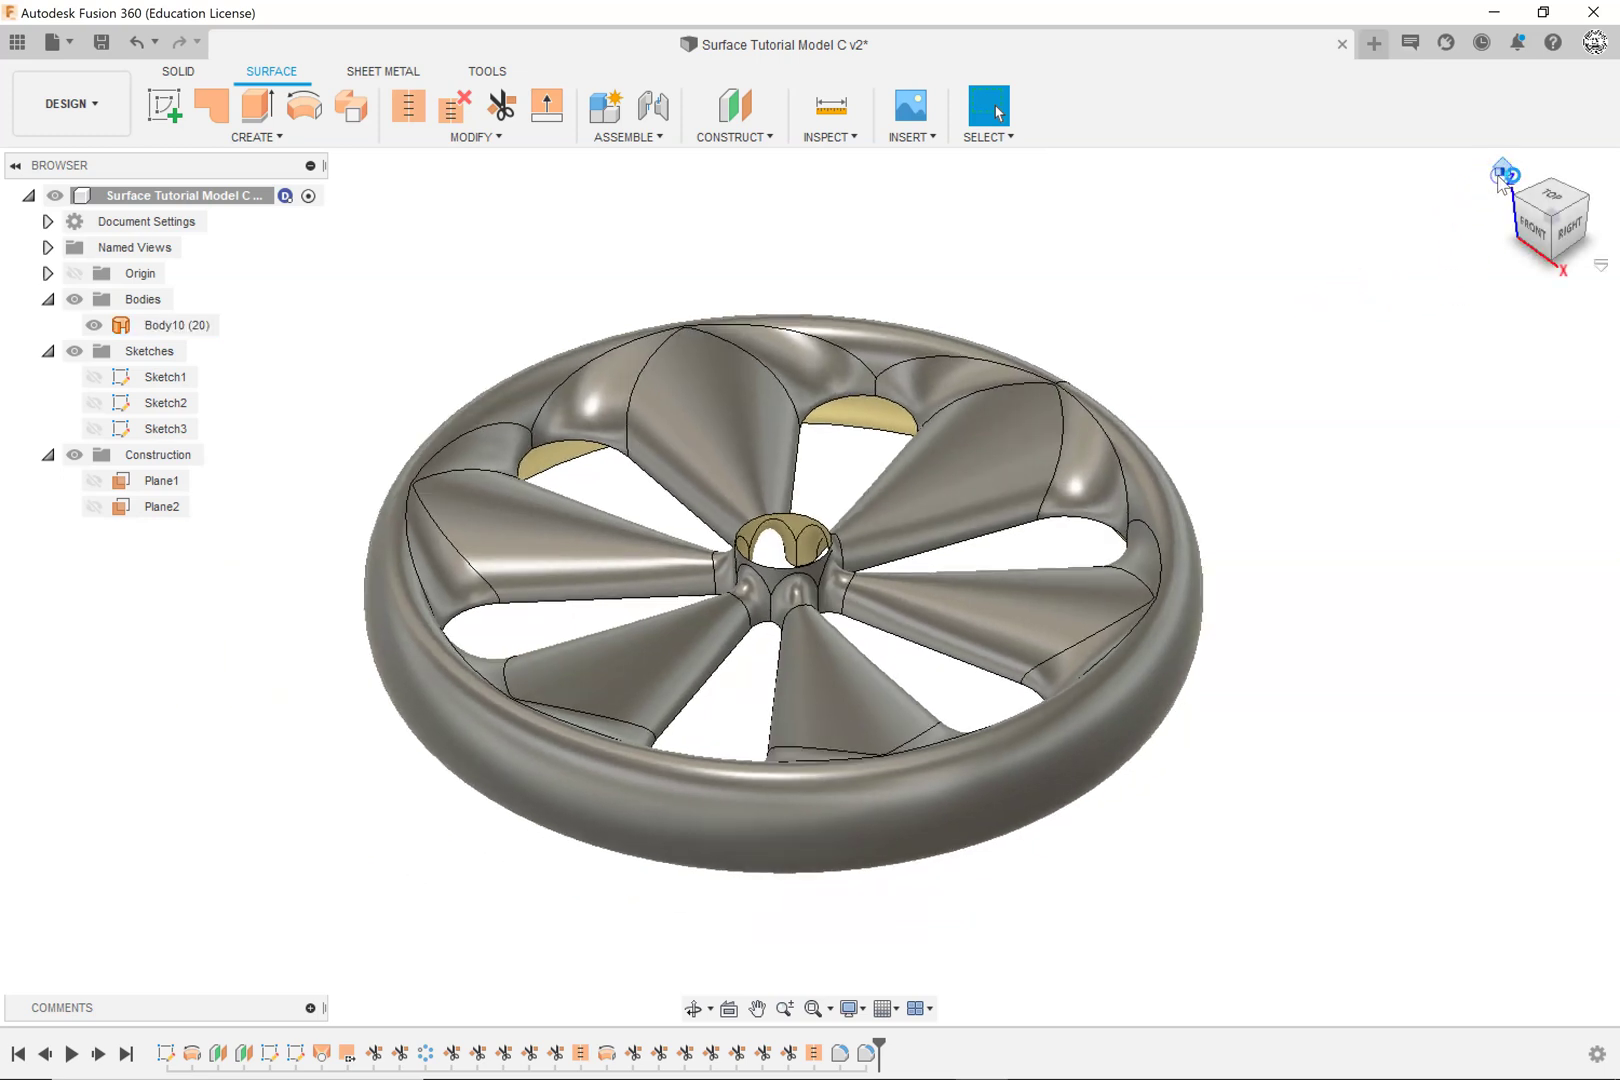
scroll(882, 589, "up", 5)
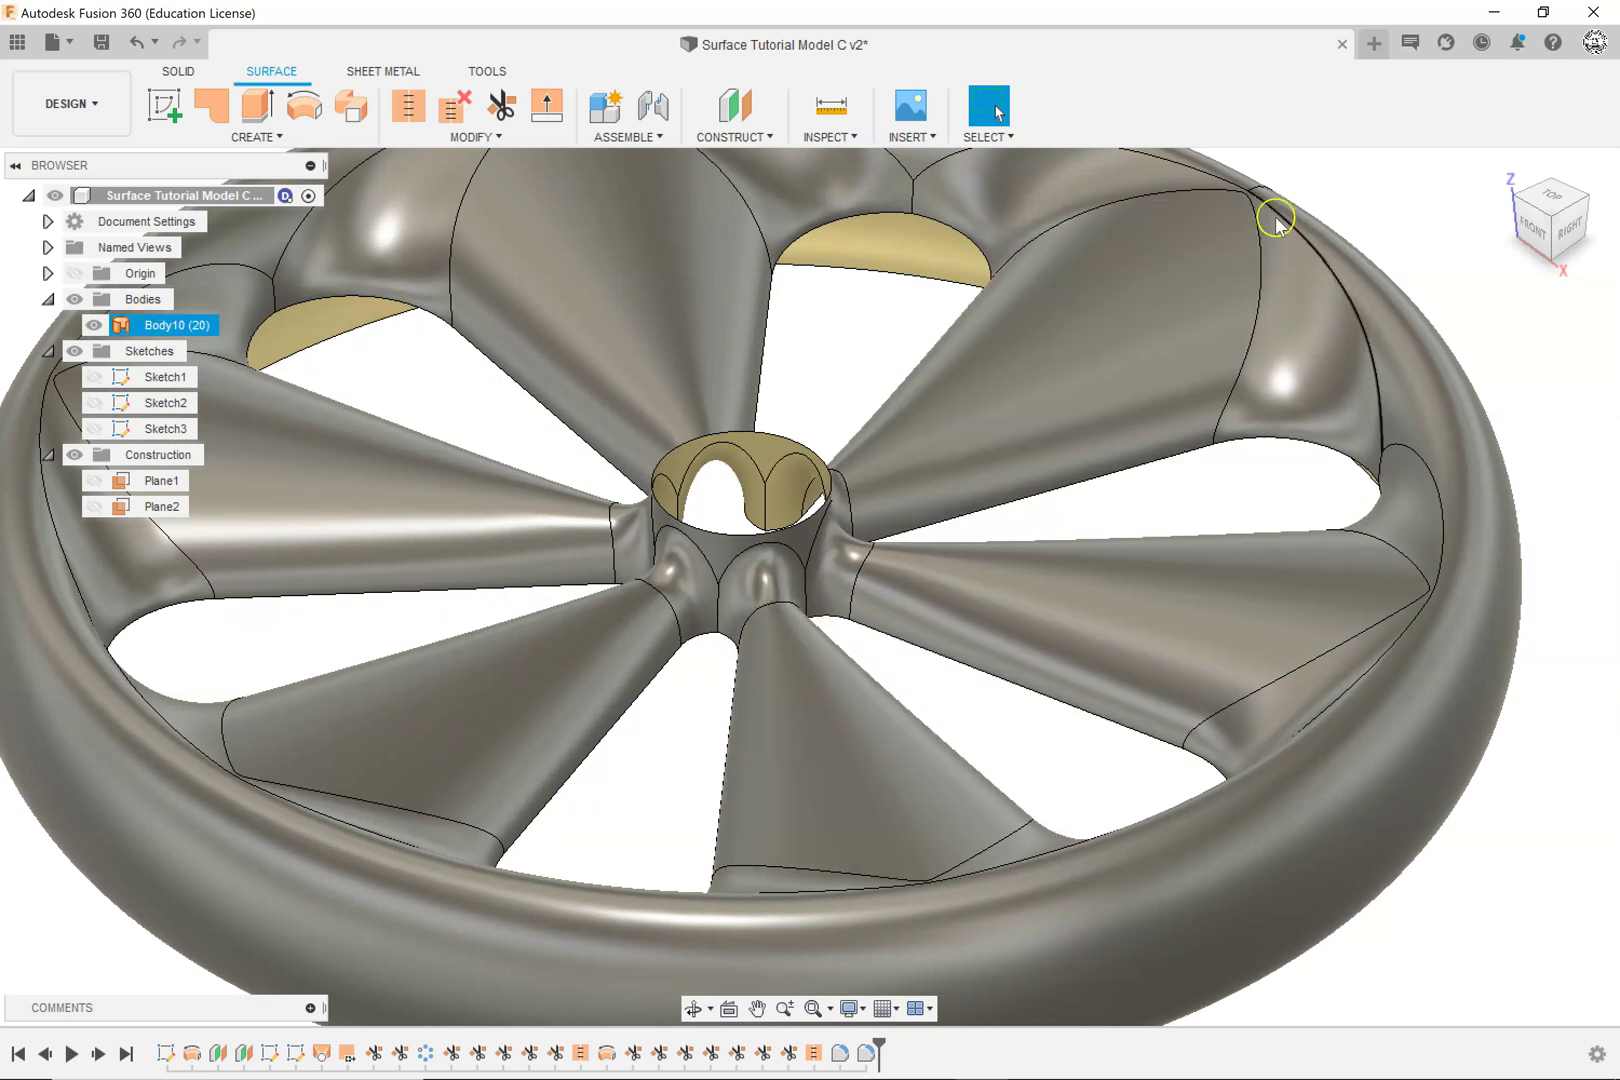
scroll(1152, 438, "down", 5)
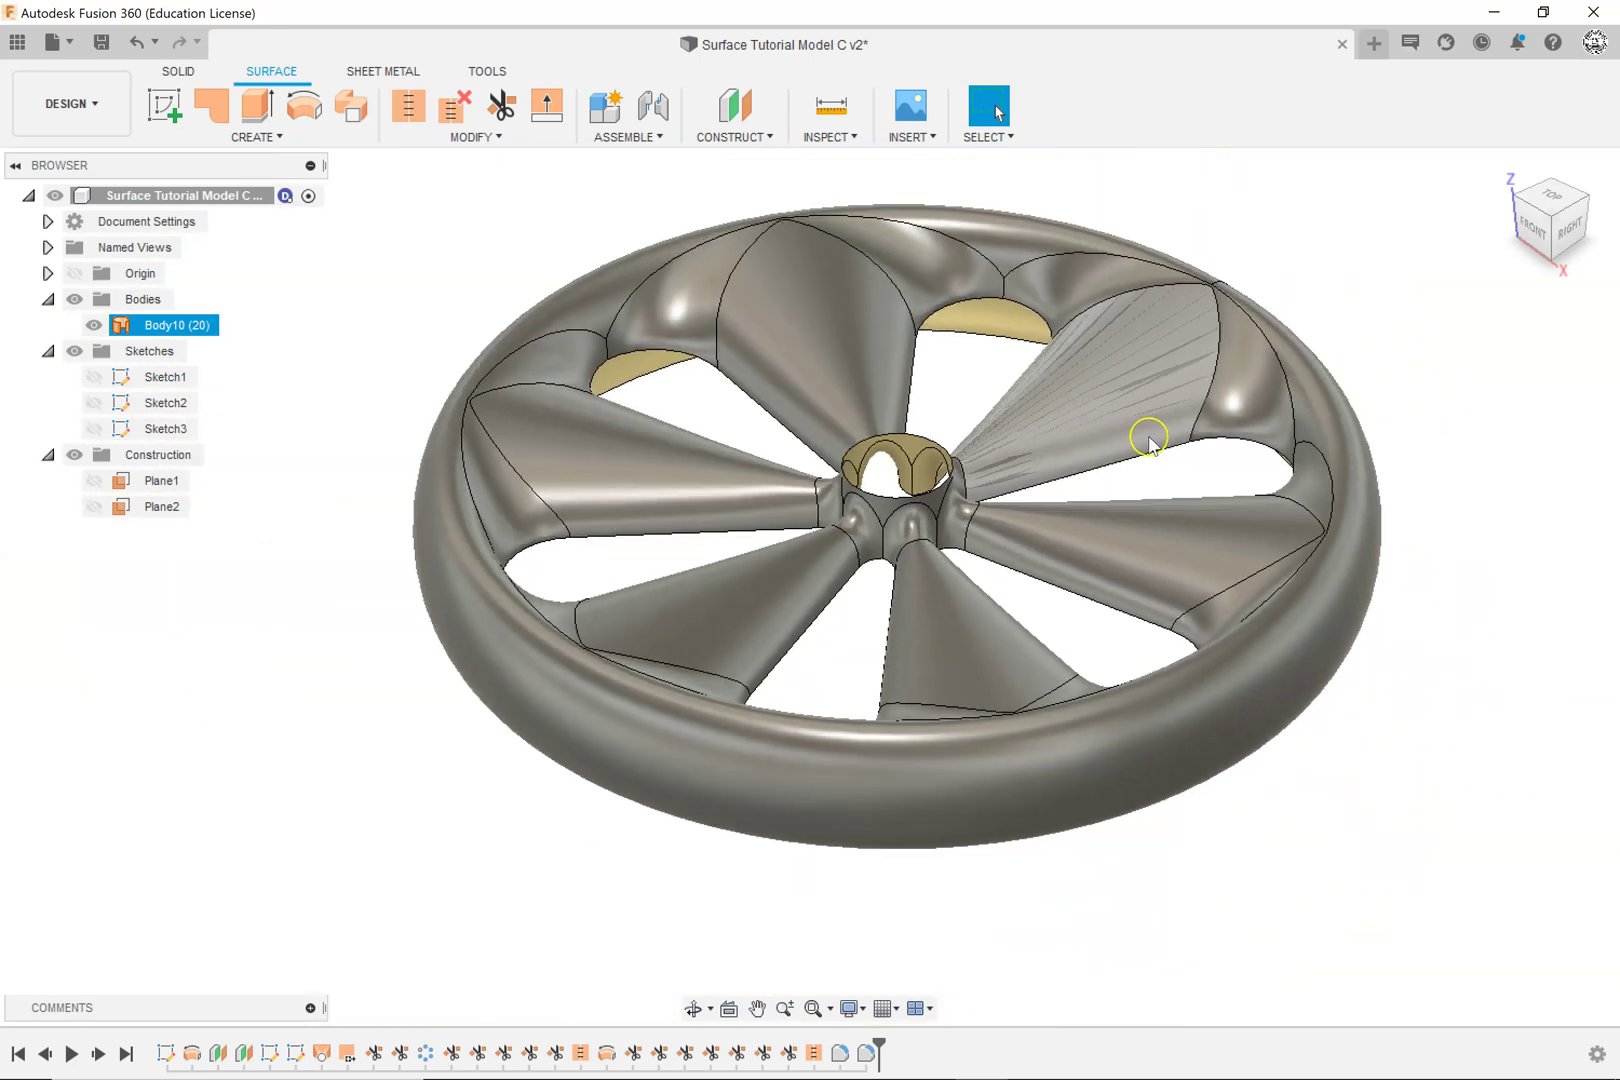
middle_click_drag(1392, 318, 1325, 392)
scroll(1324, 392, "down", 1)
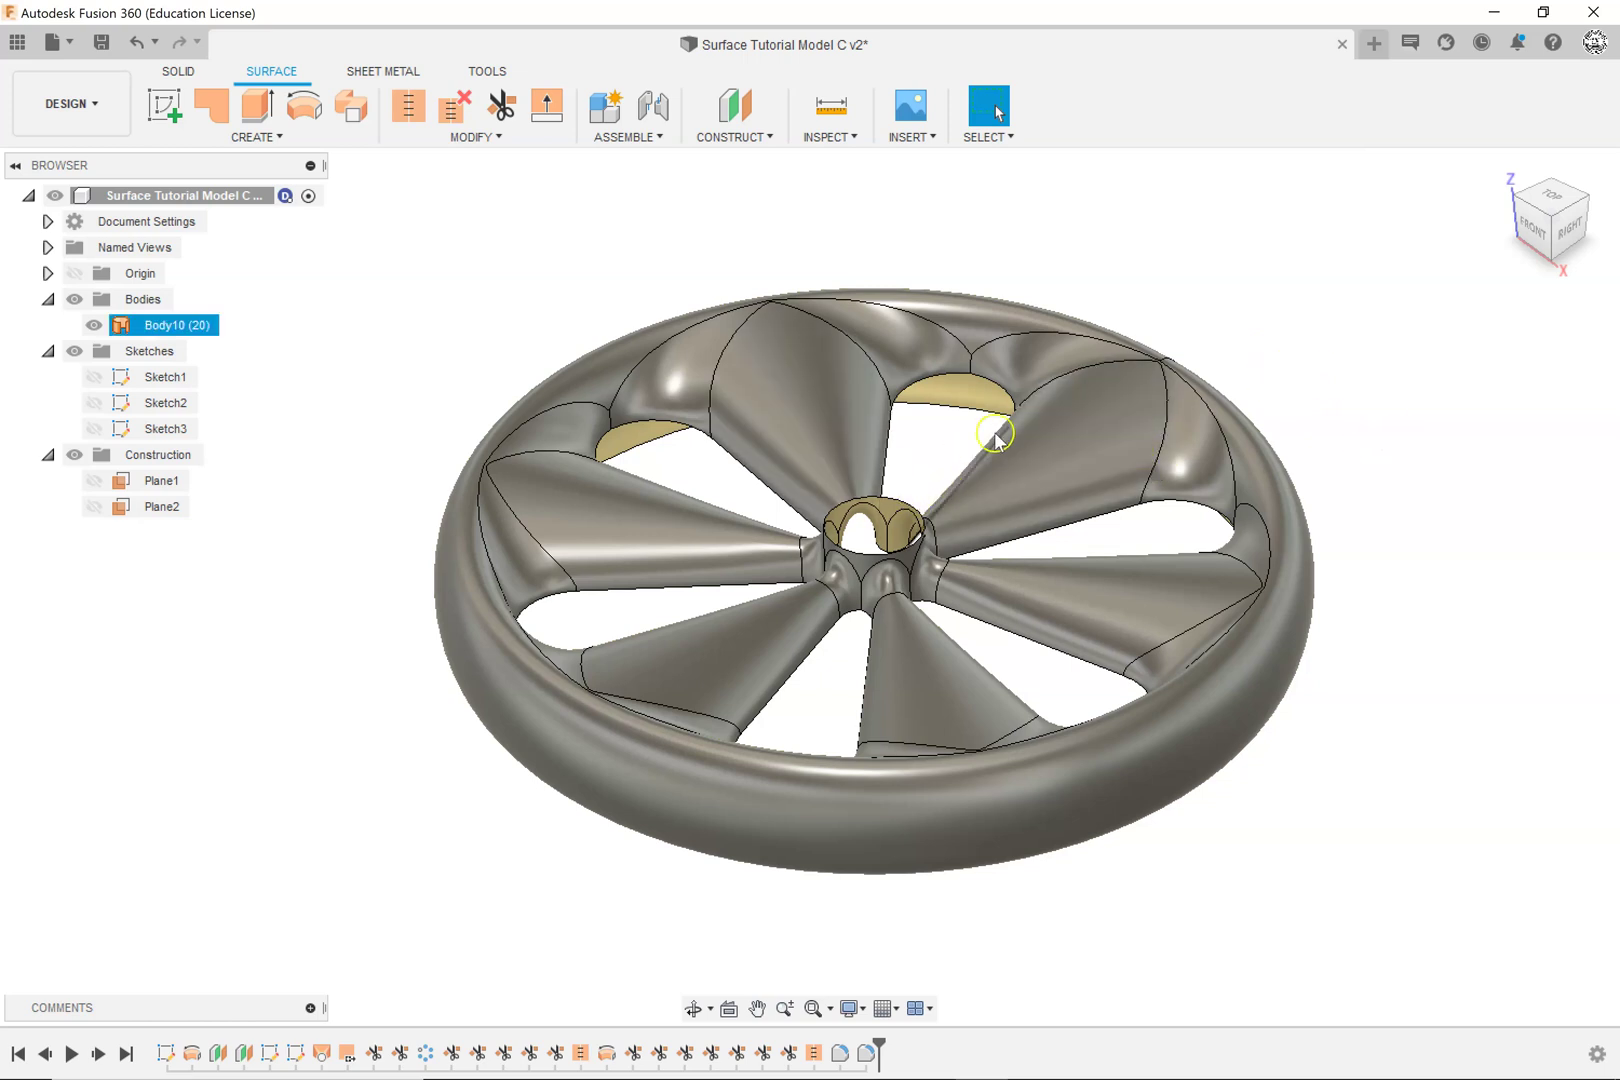
left_click(101, 41)
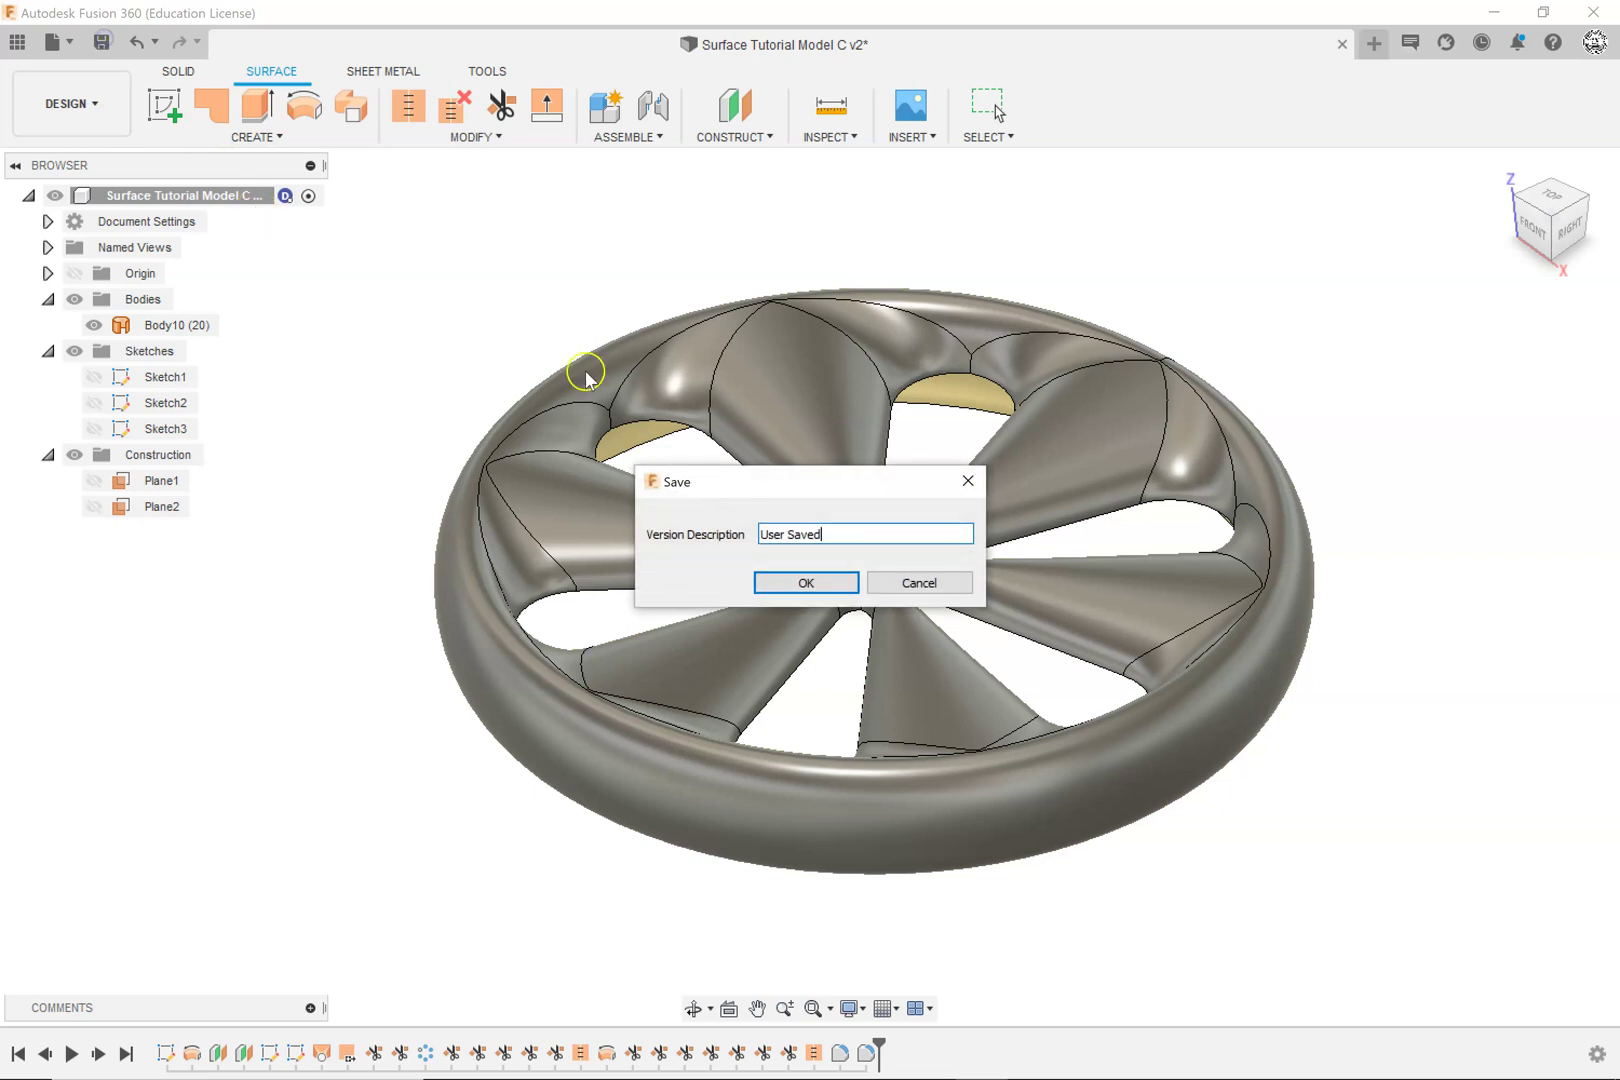
left_click(806, 583)
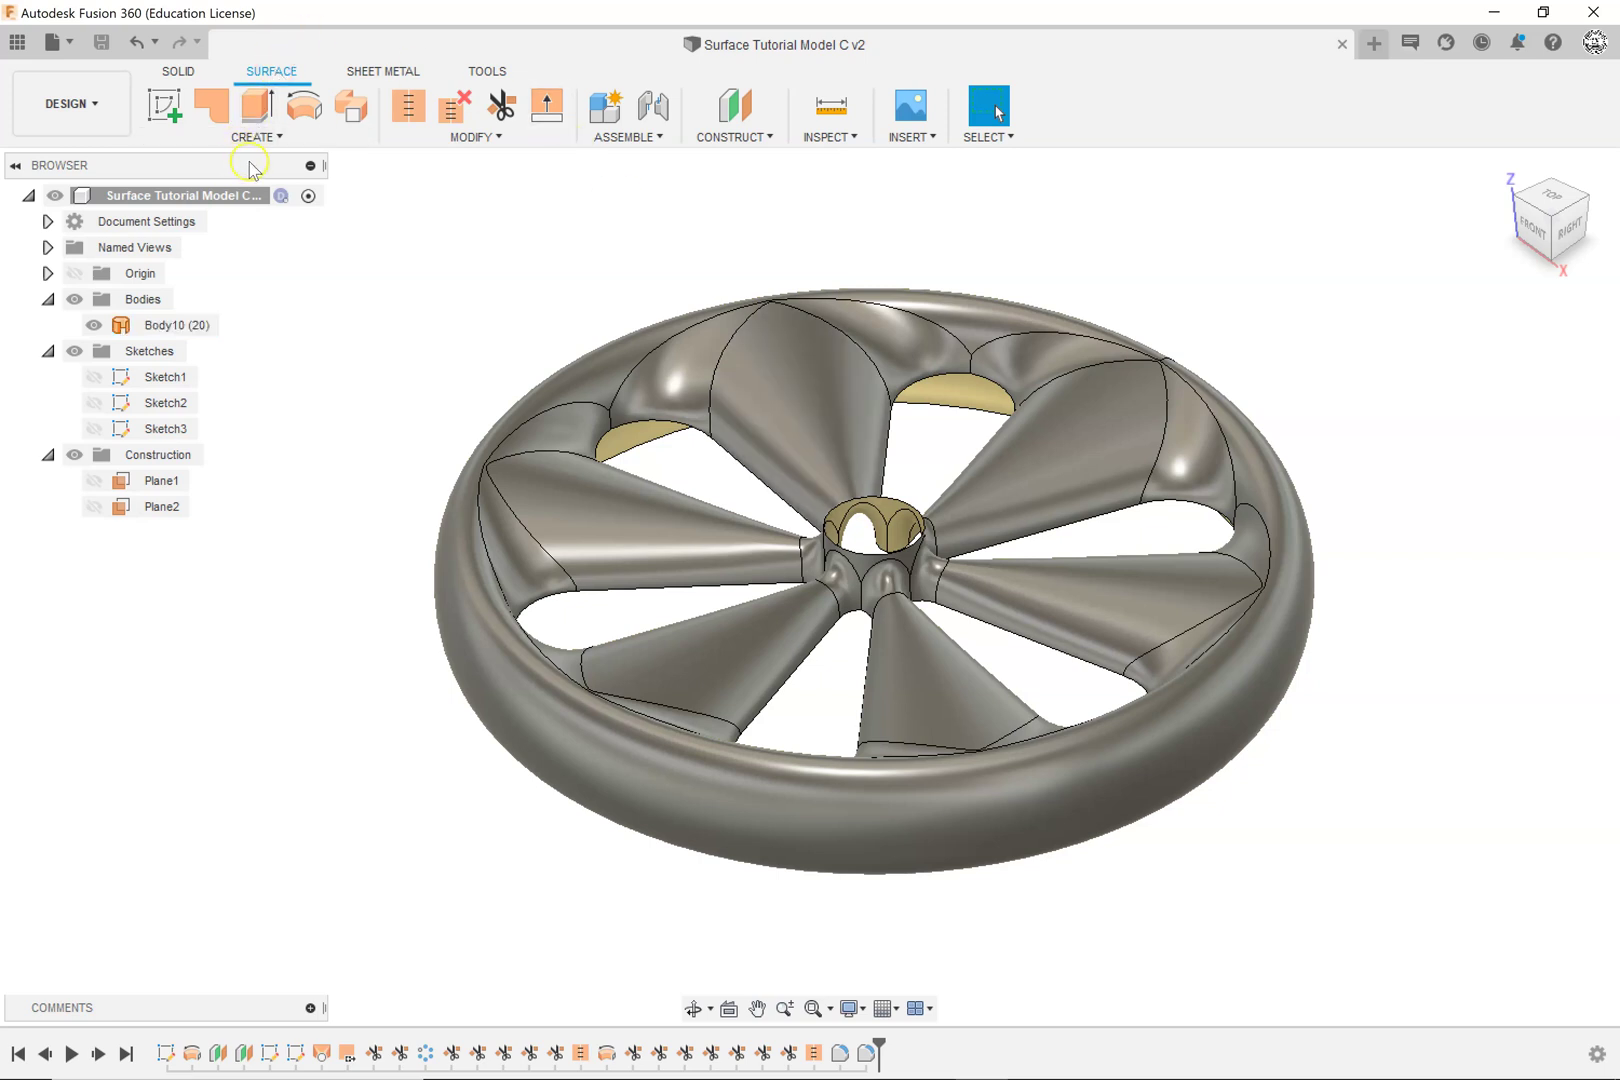
Step: Try to thicken the entire wheel surface by 0.125 in on one side as a new body
left_click(285, 137)
left_click(474, 140)
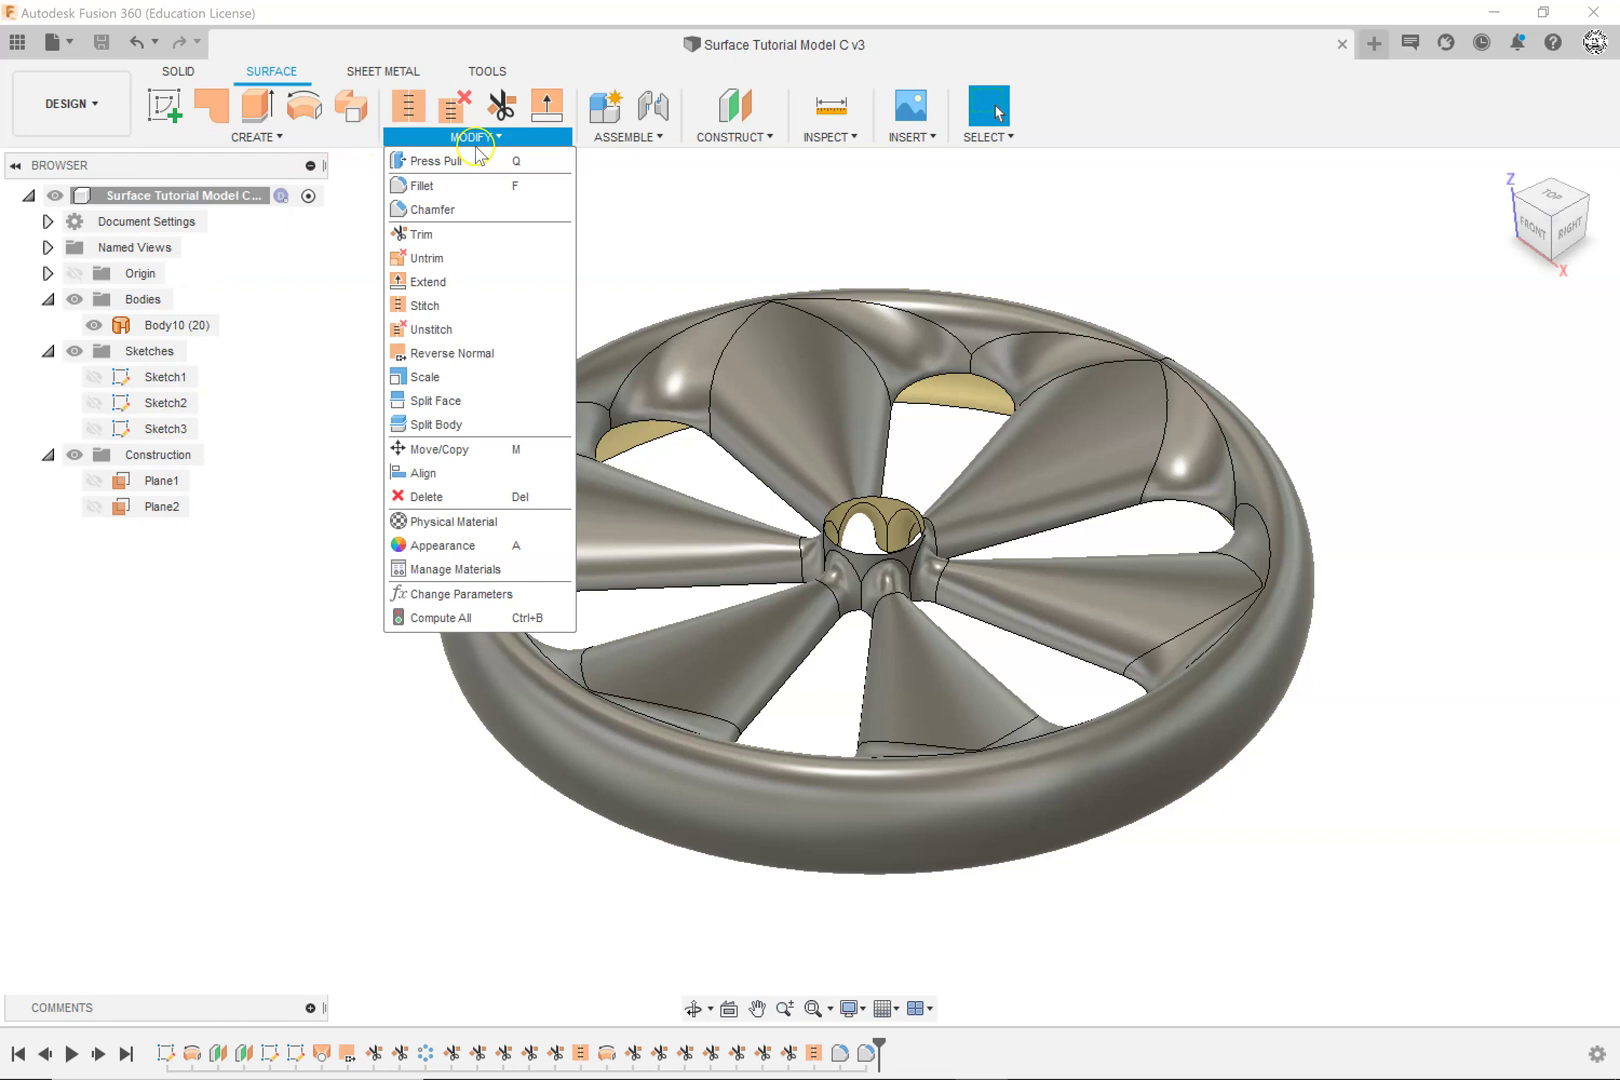
left_click(460, 165)
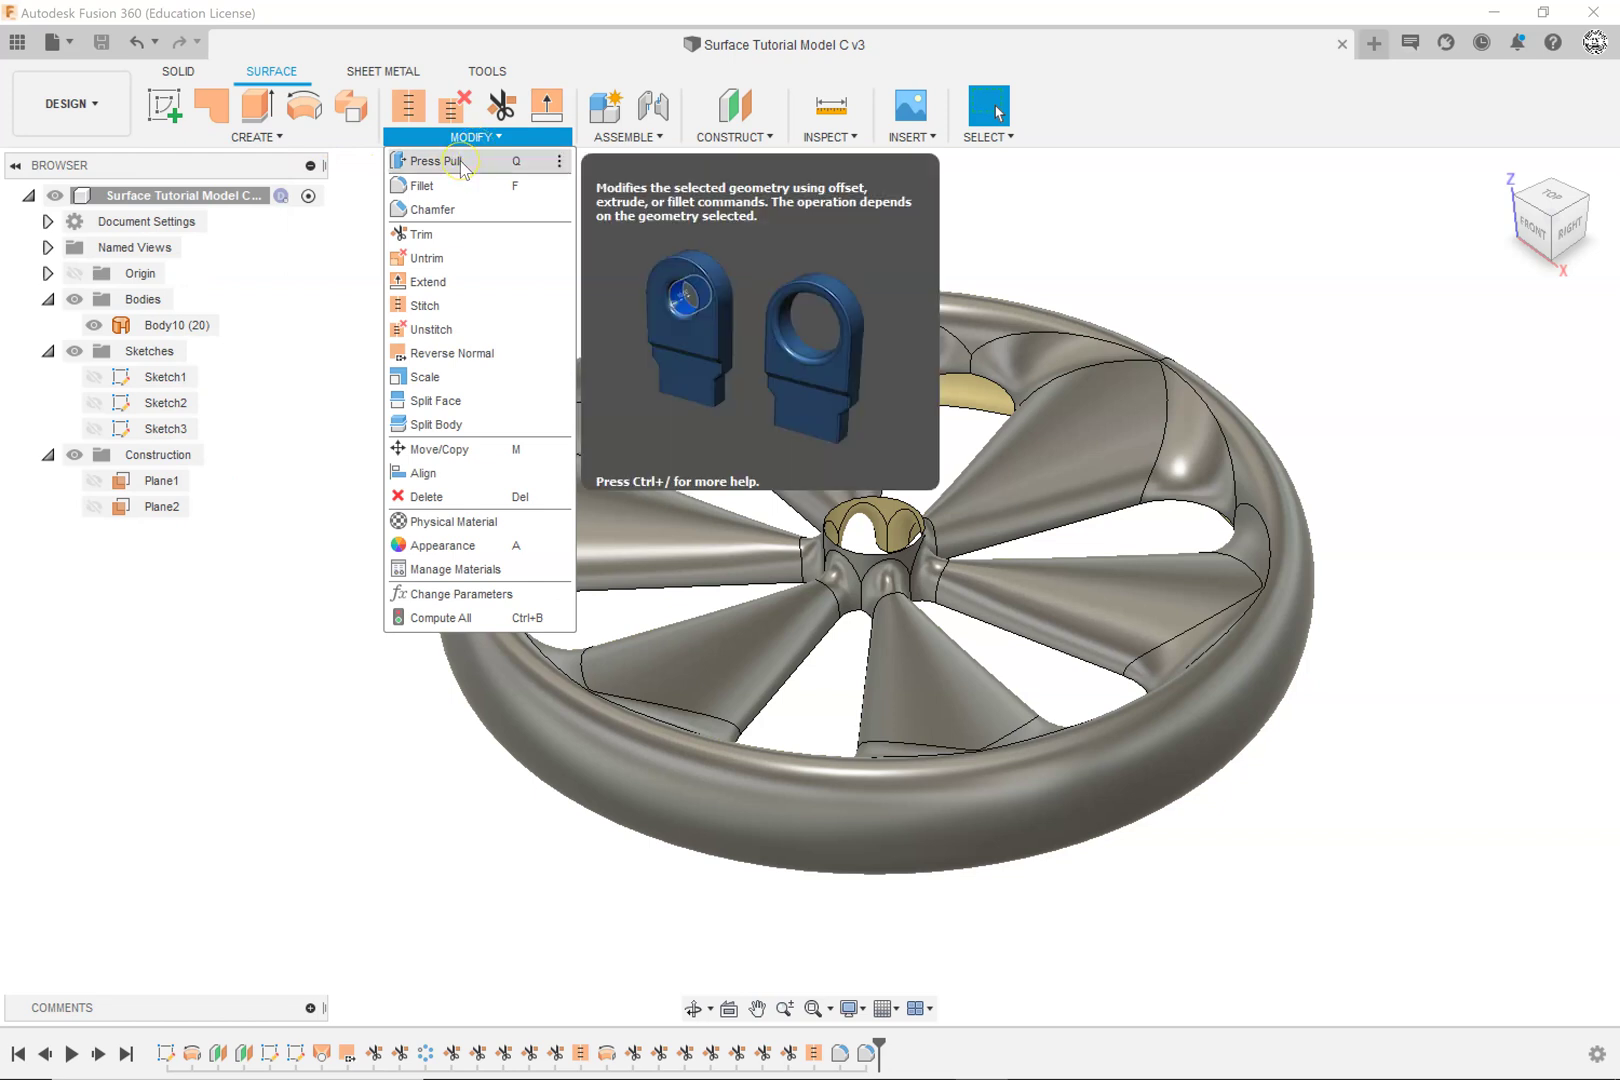
left_click(273, 140)
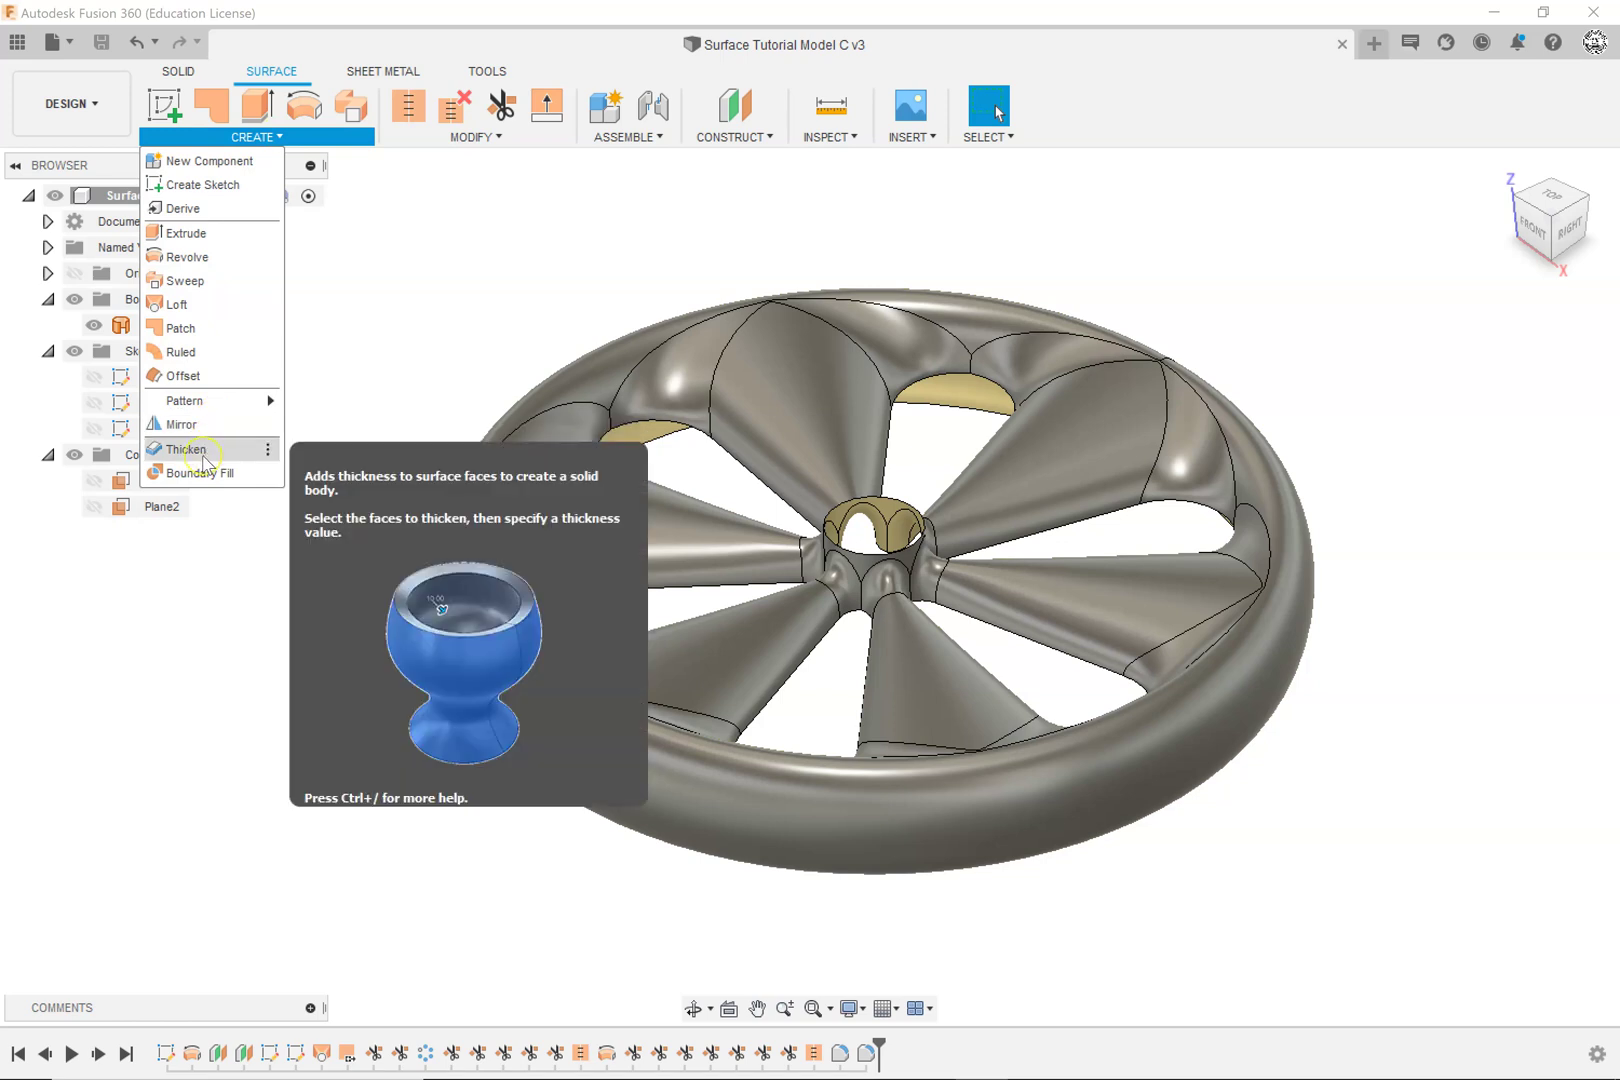
left_click(204, 458)
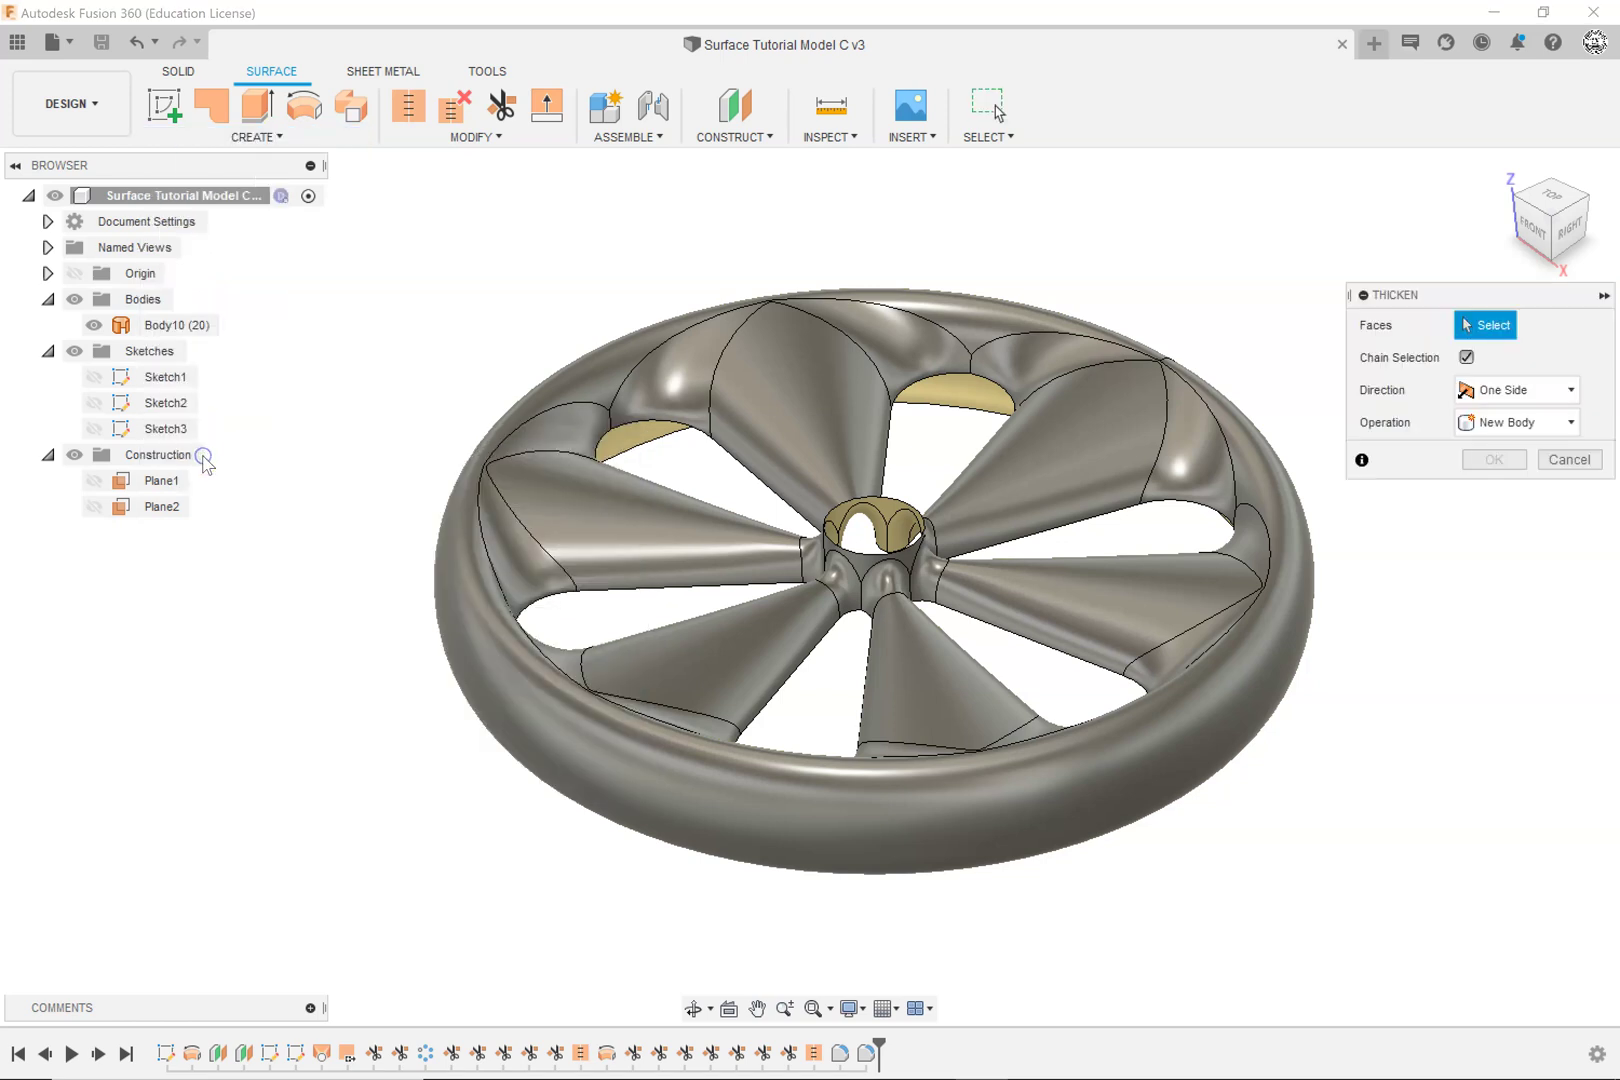
left_click(776, 376)
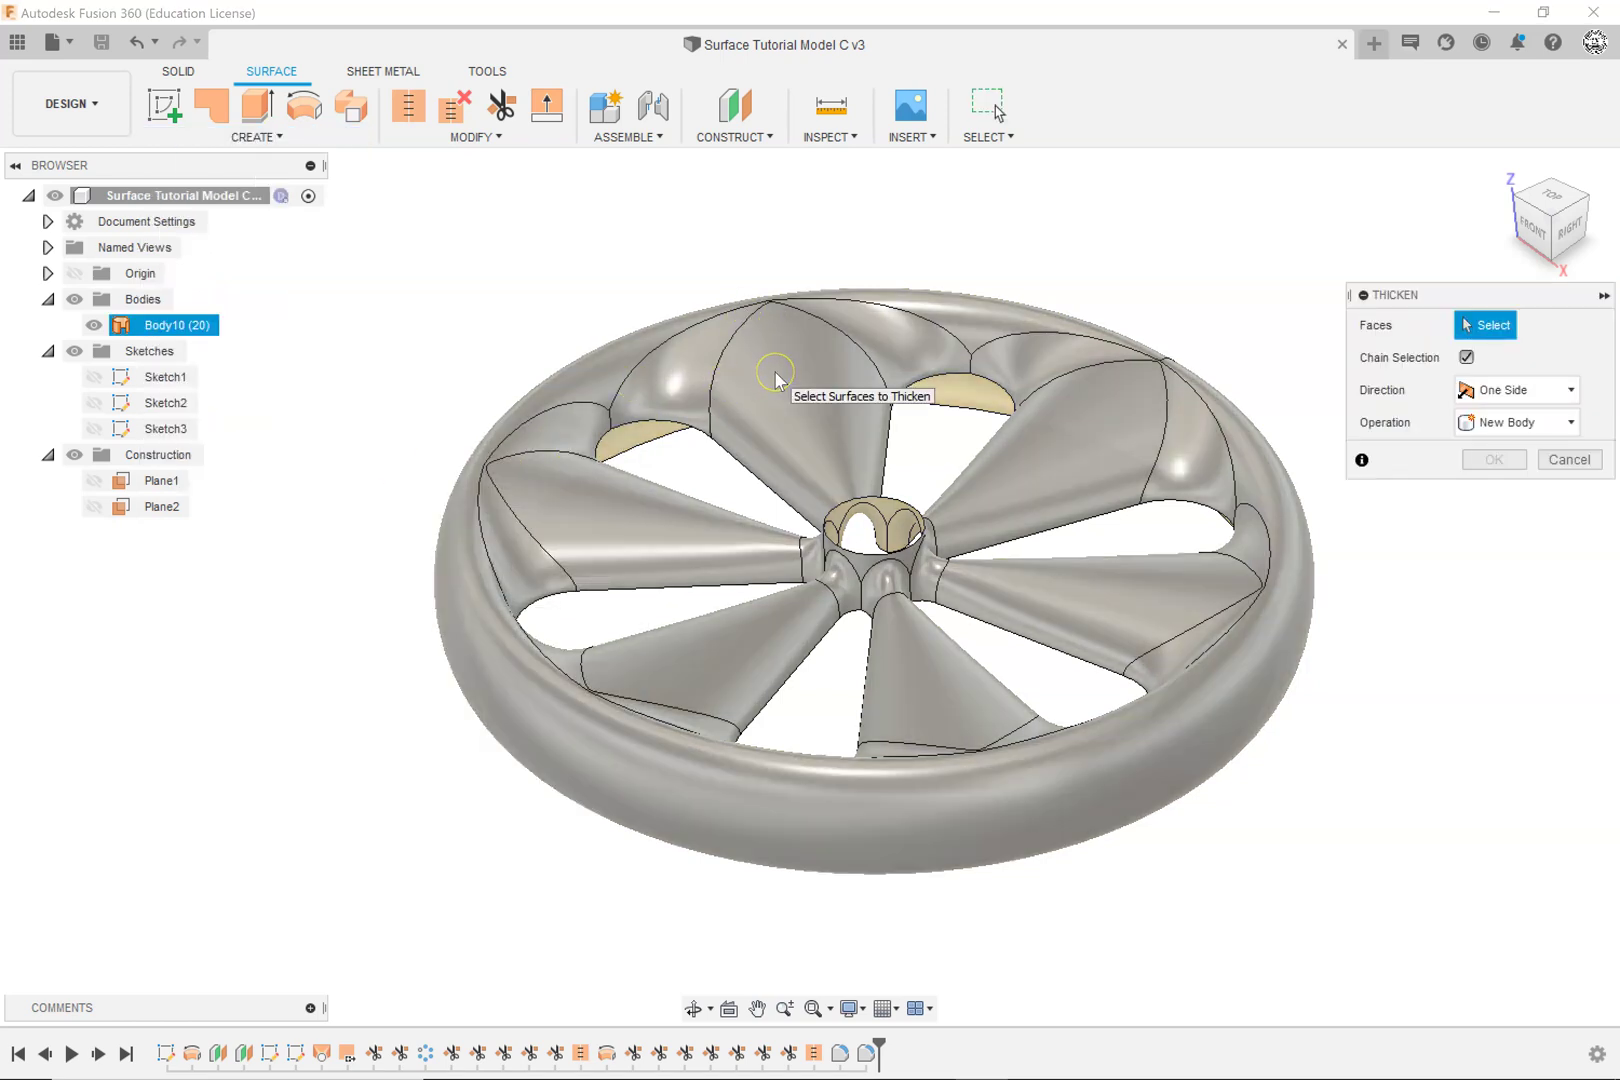
left_click(832, 372)
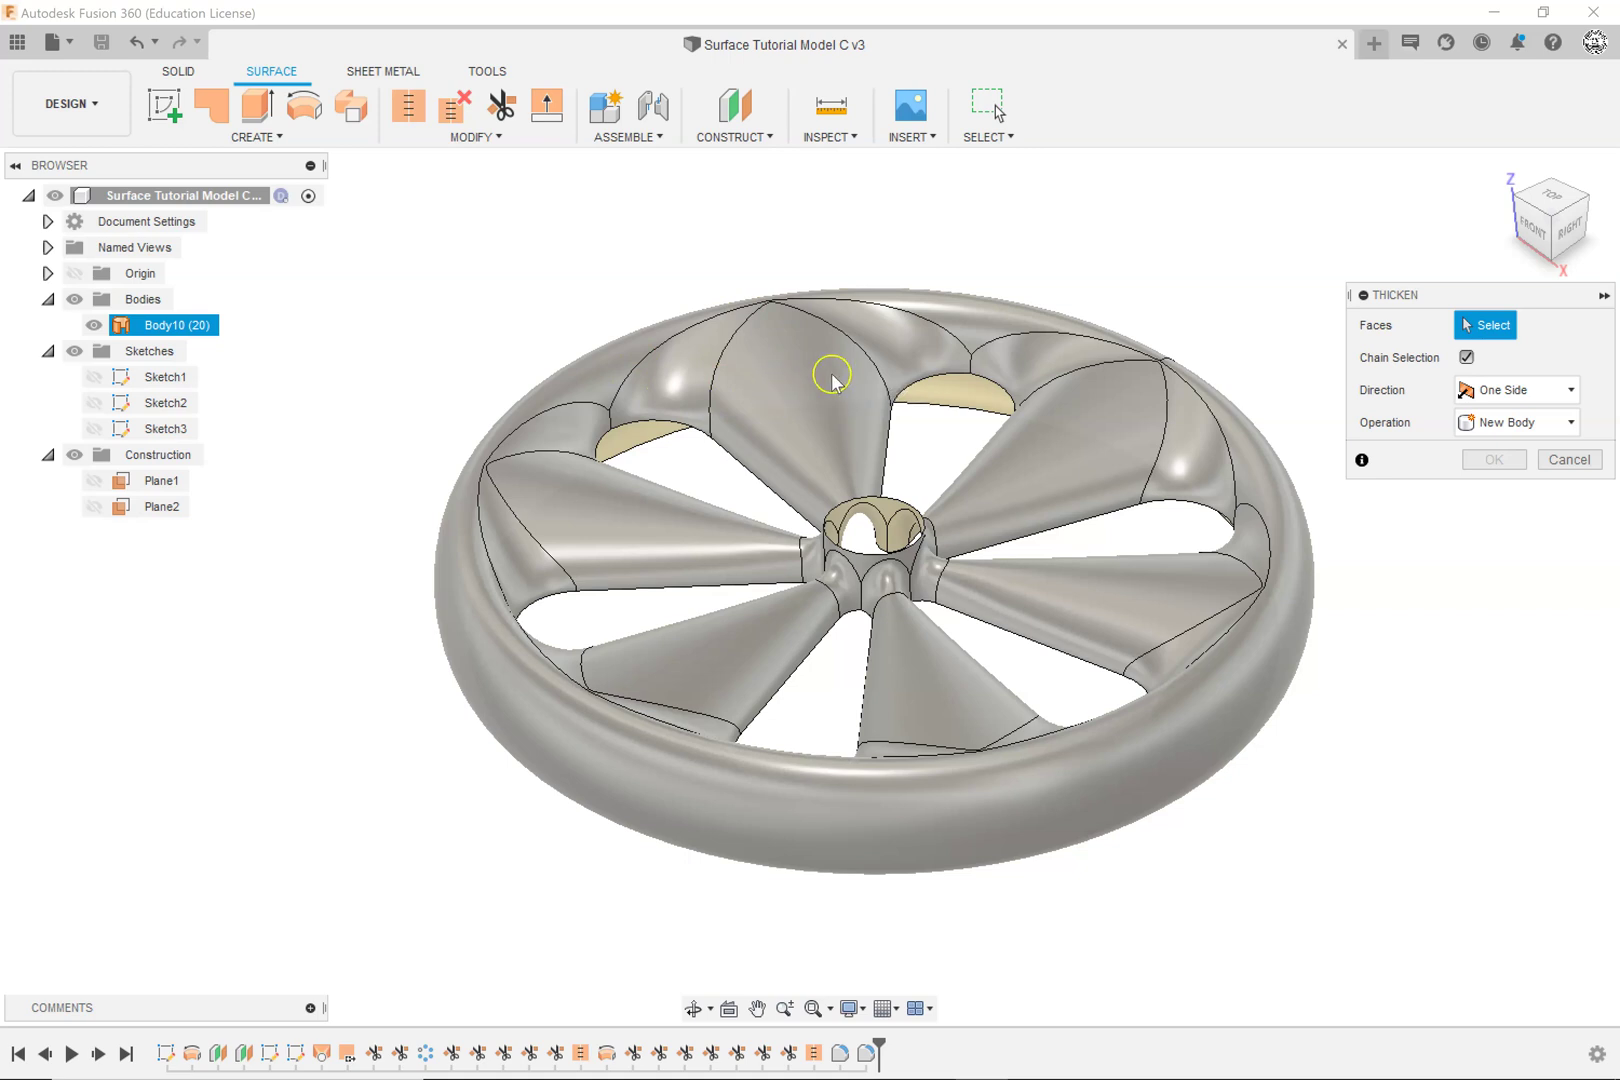
left_click(827, 471)
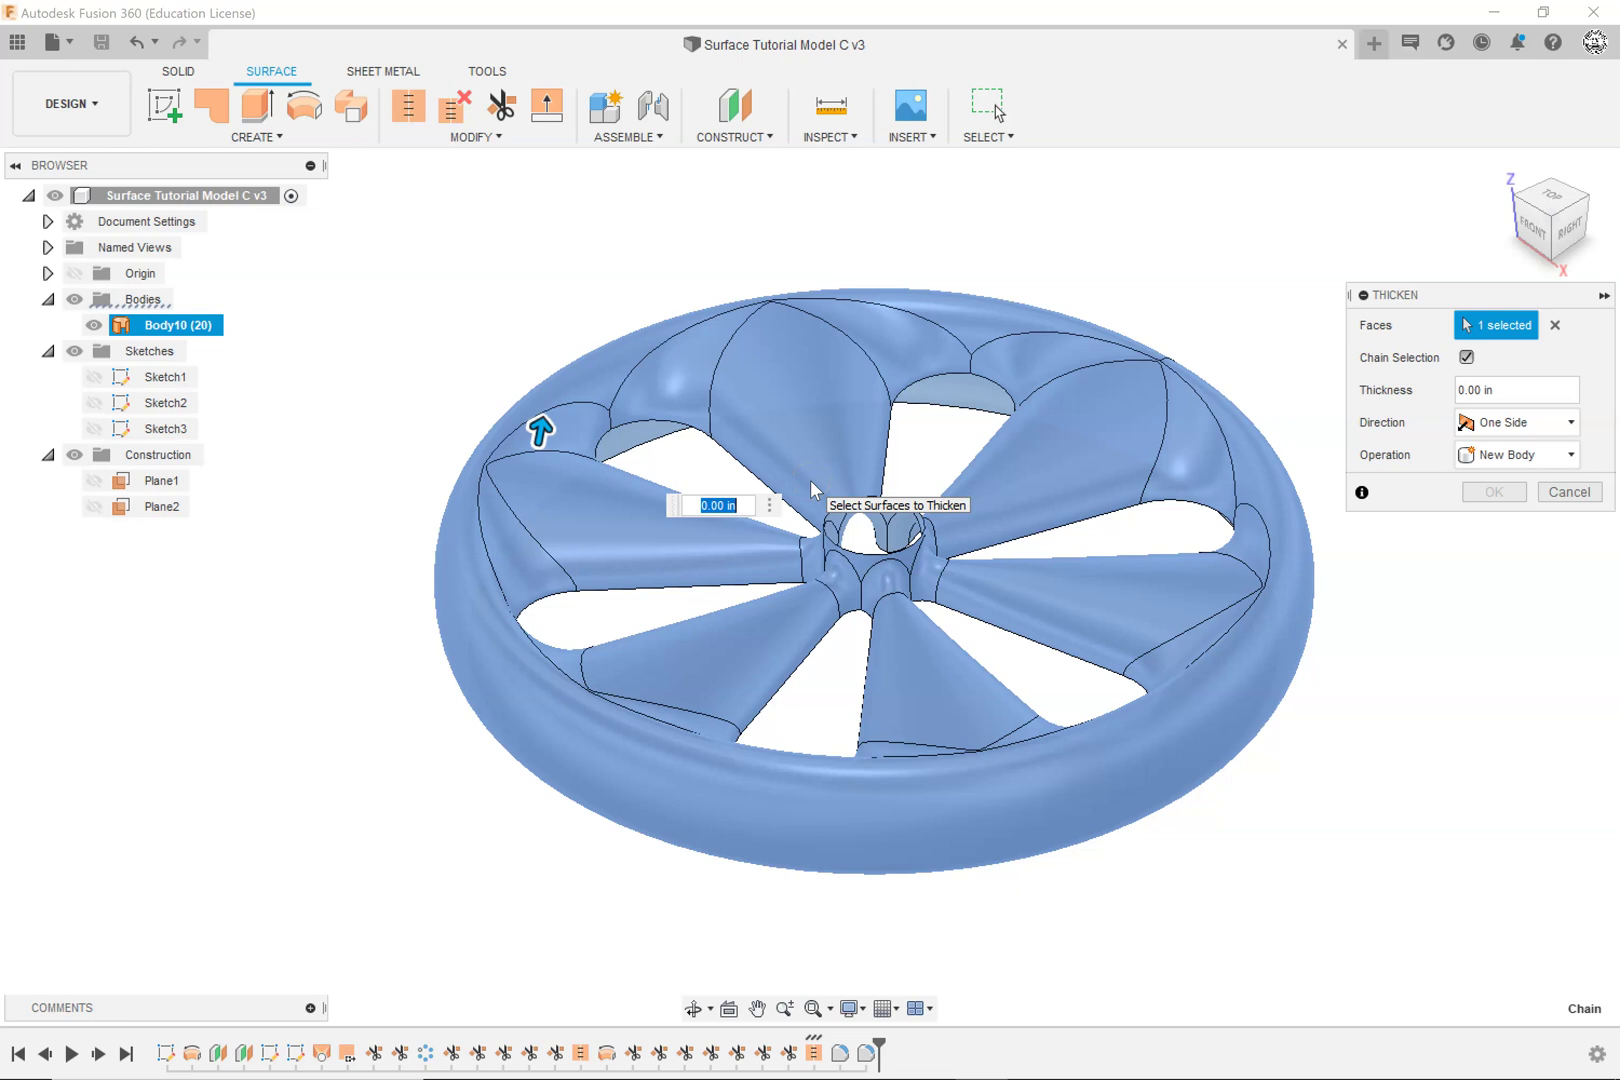
key("BackSpace")
type(".125")
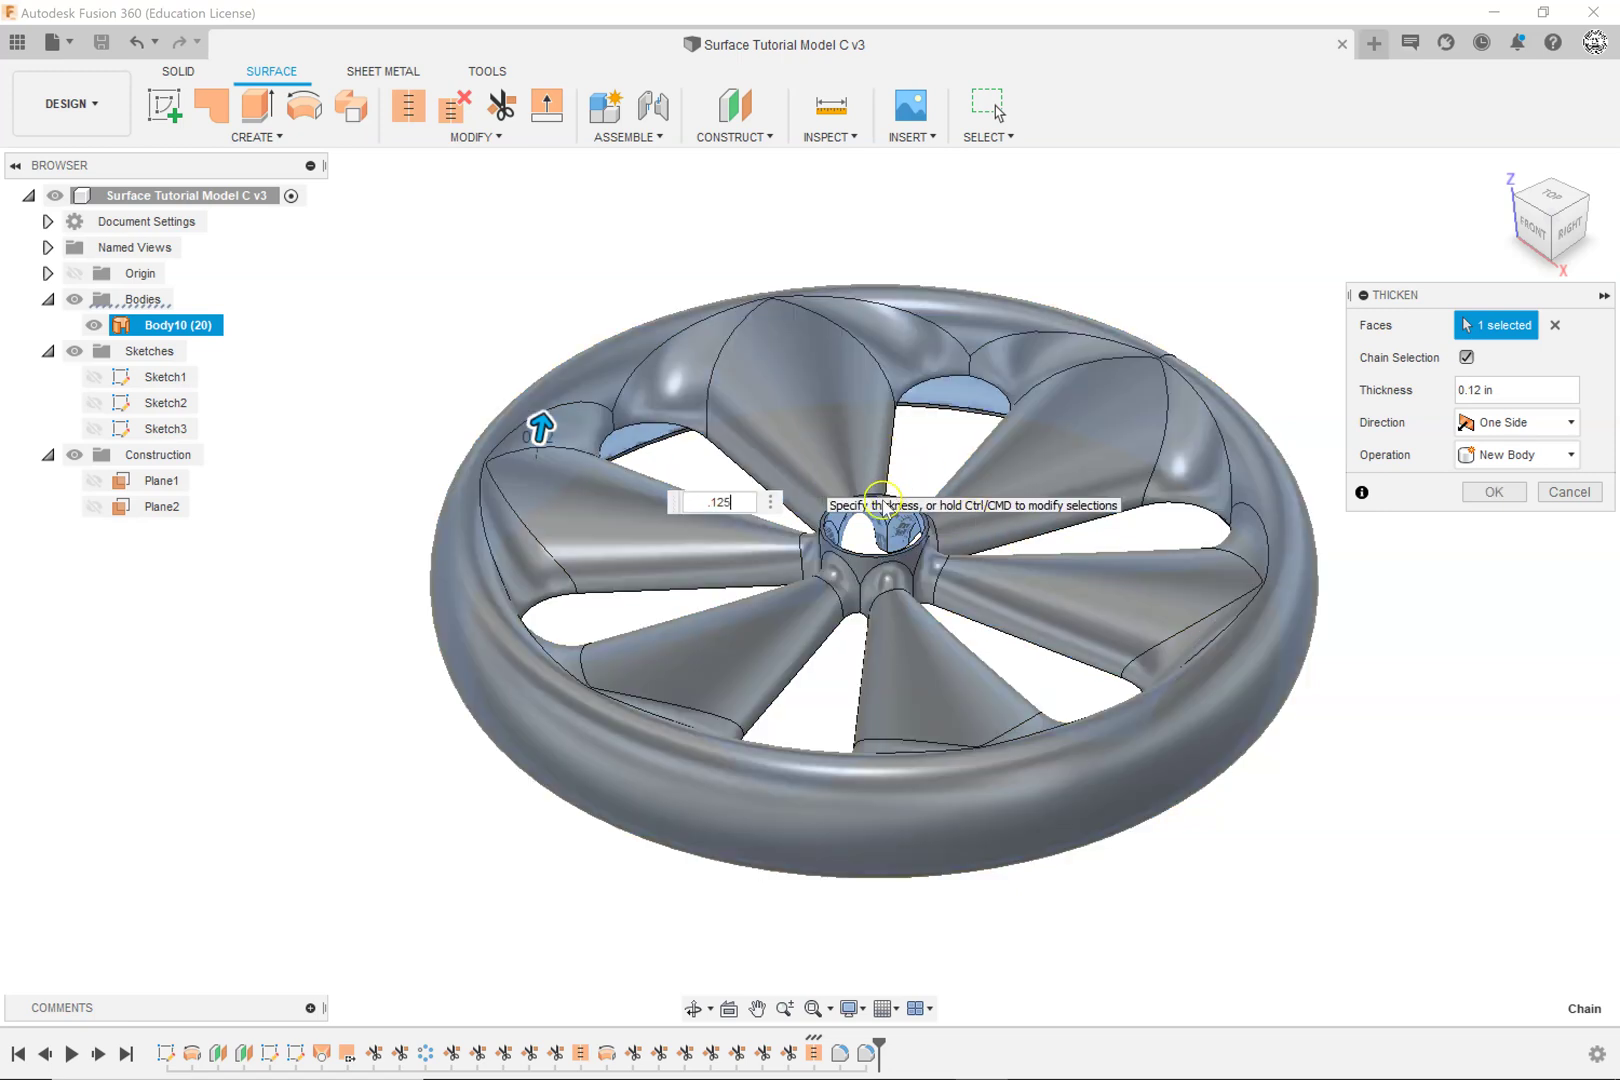
Step: Examine the Thicken preview around the hub, on the wheel's underside and along the spoke openings
scroll(882, 500, "up", 10)
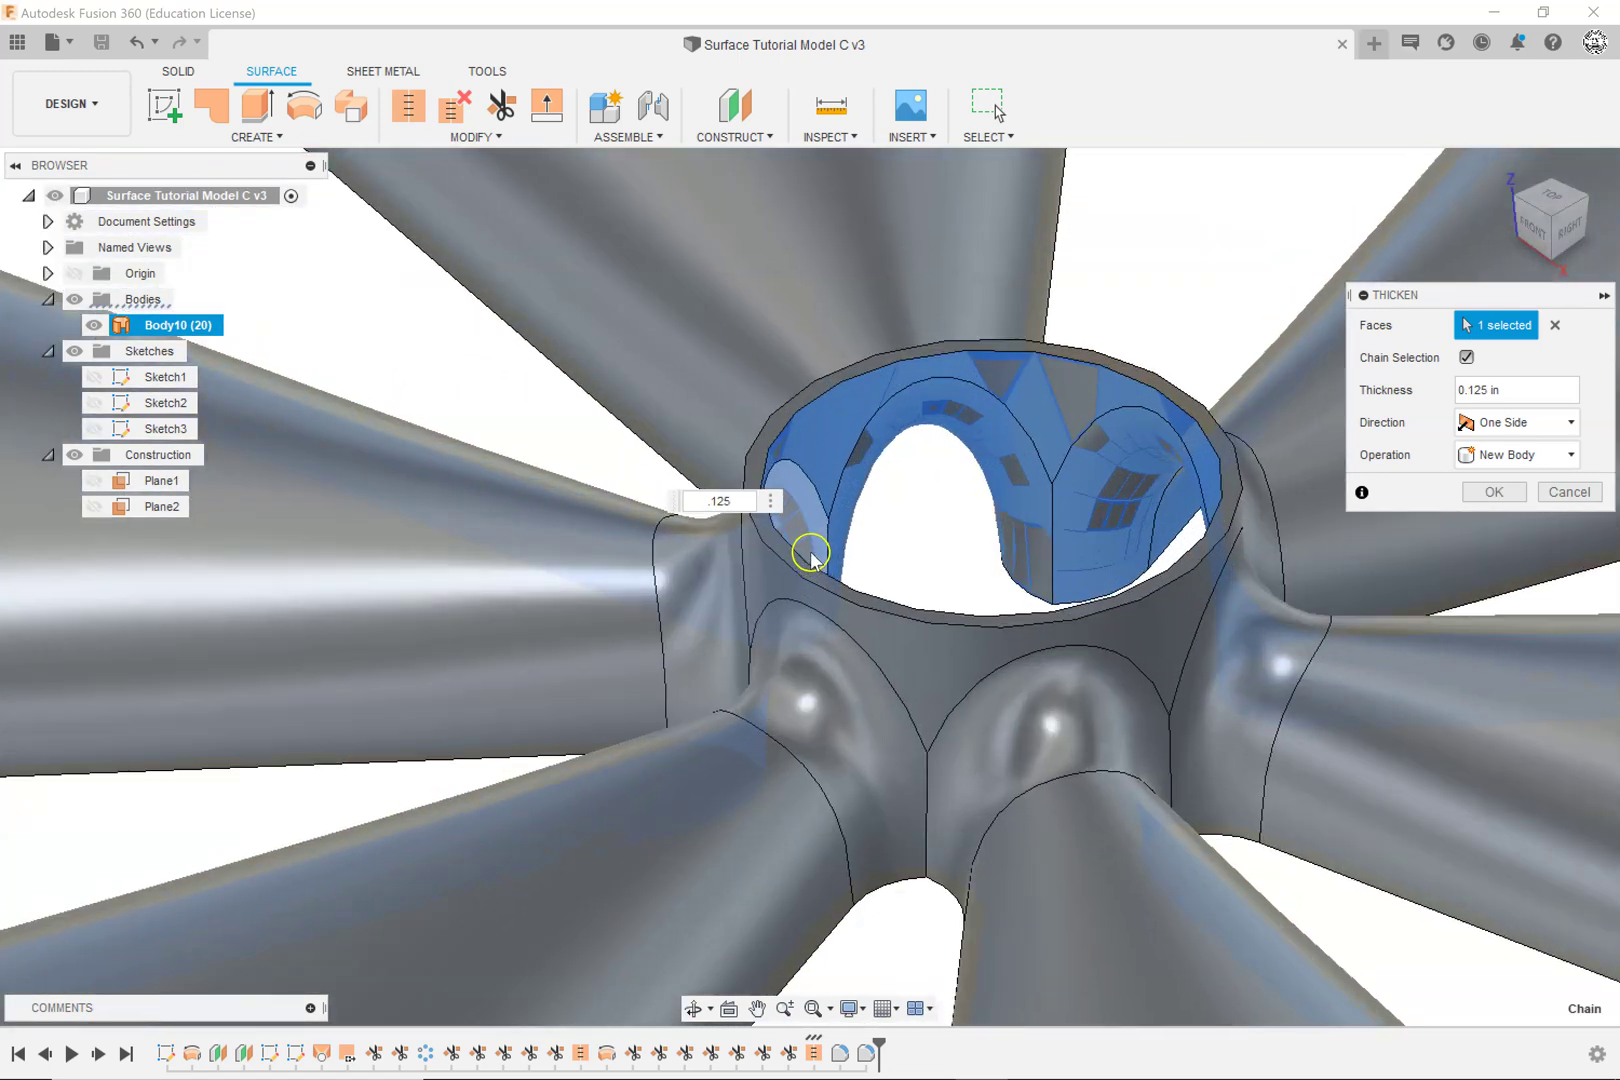
scroll(810, 555, "up", 4)
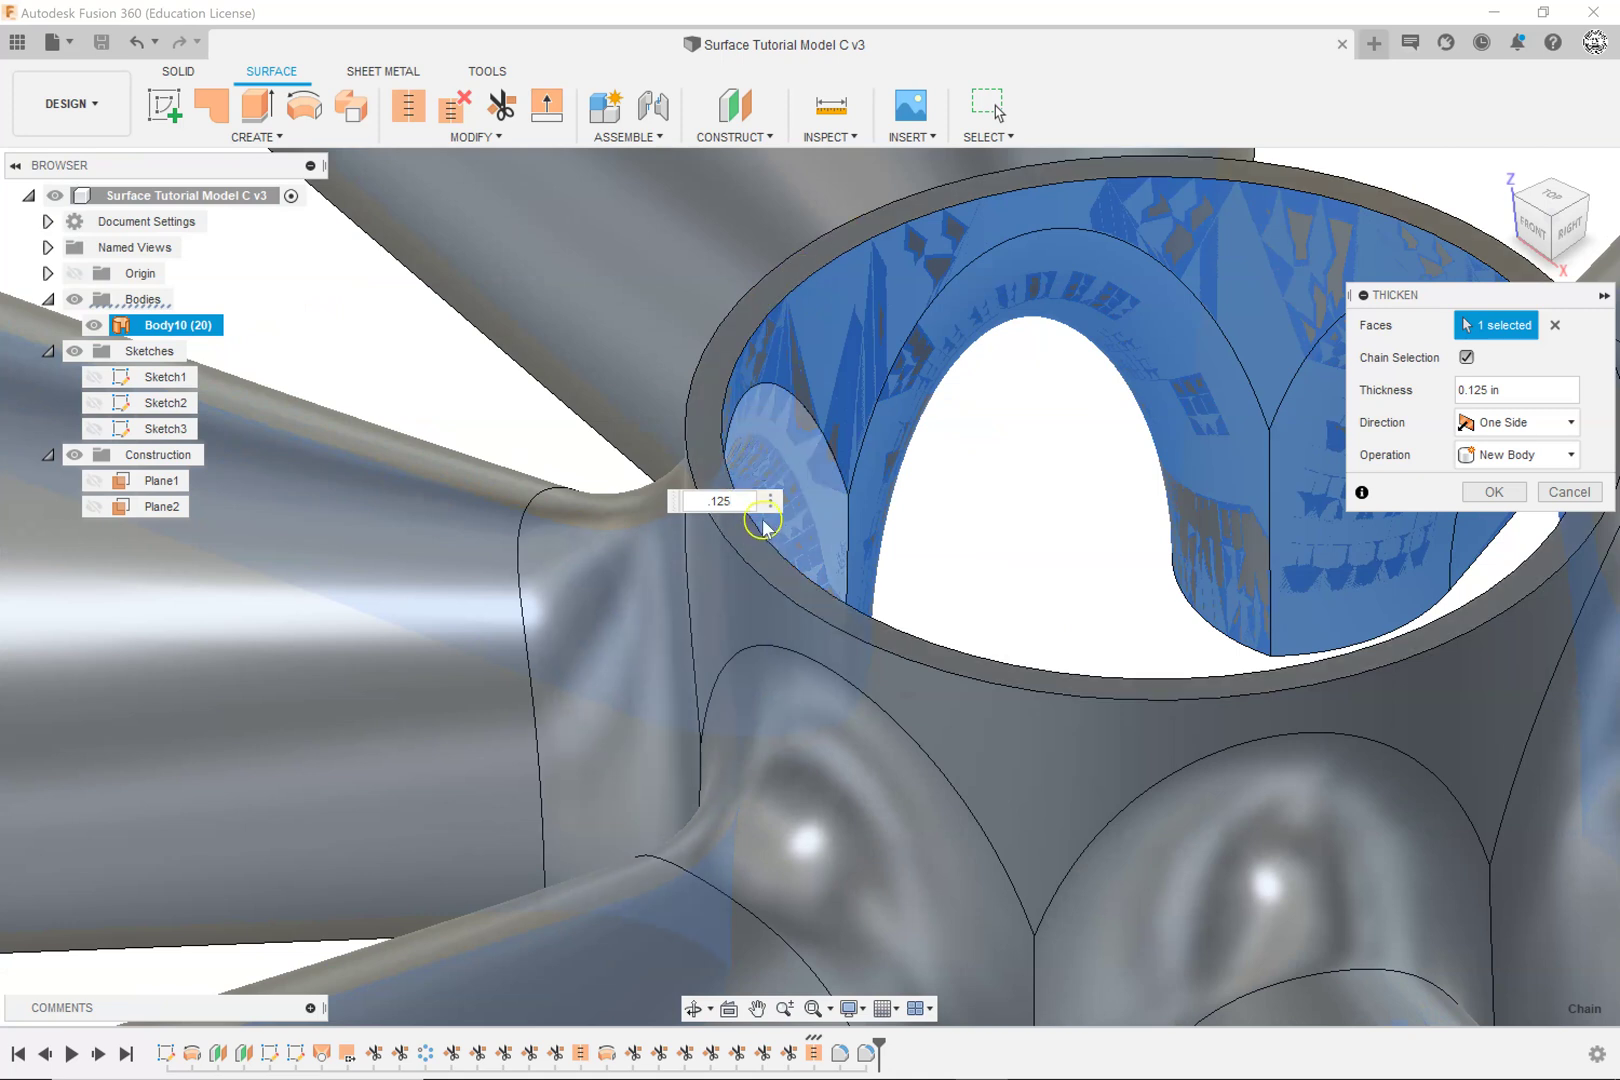
scroll(795, 568, "down", 8)
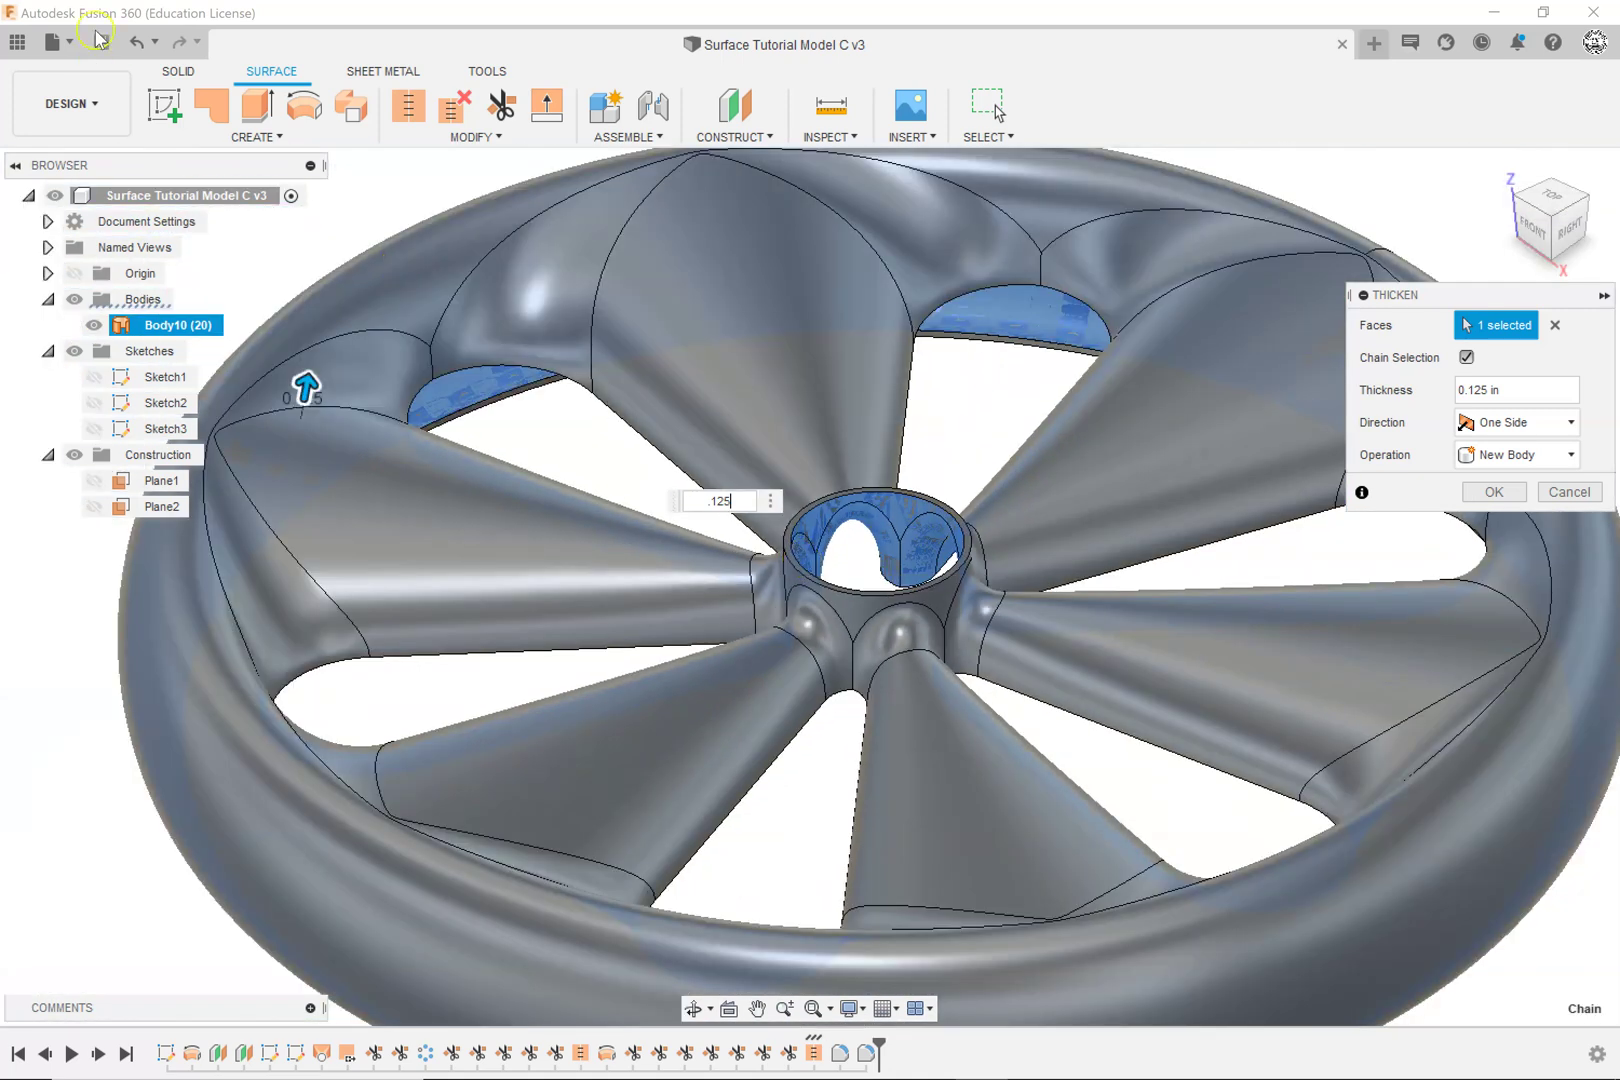
scroll(435, 463, "down", 6)
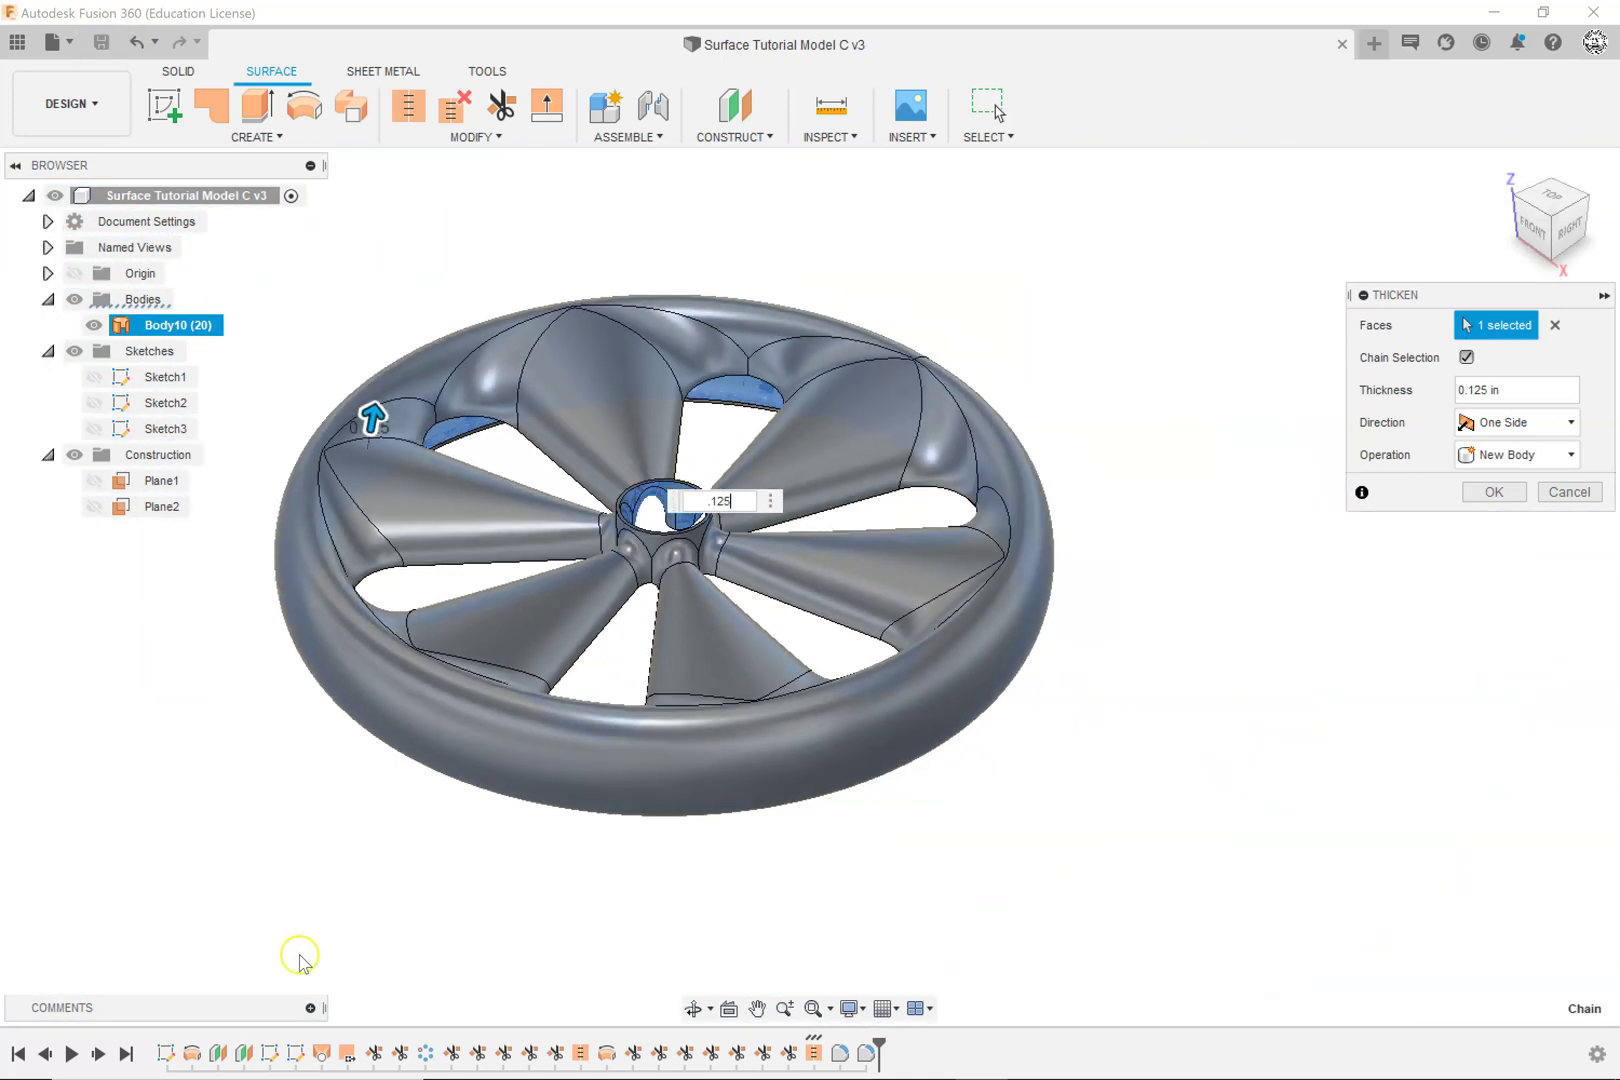
middle_click_drag(322, 889, 355, 615, "shift")
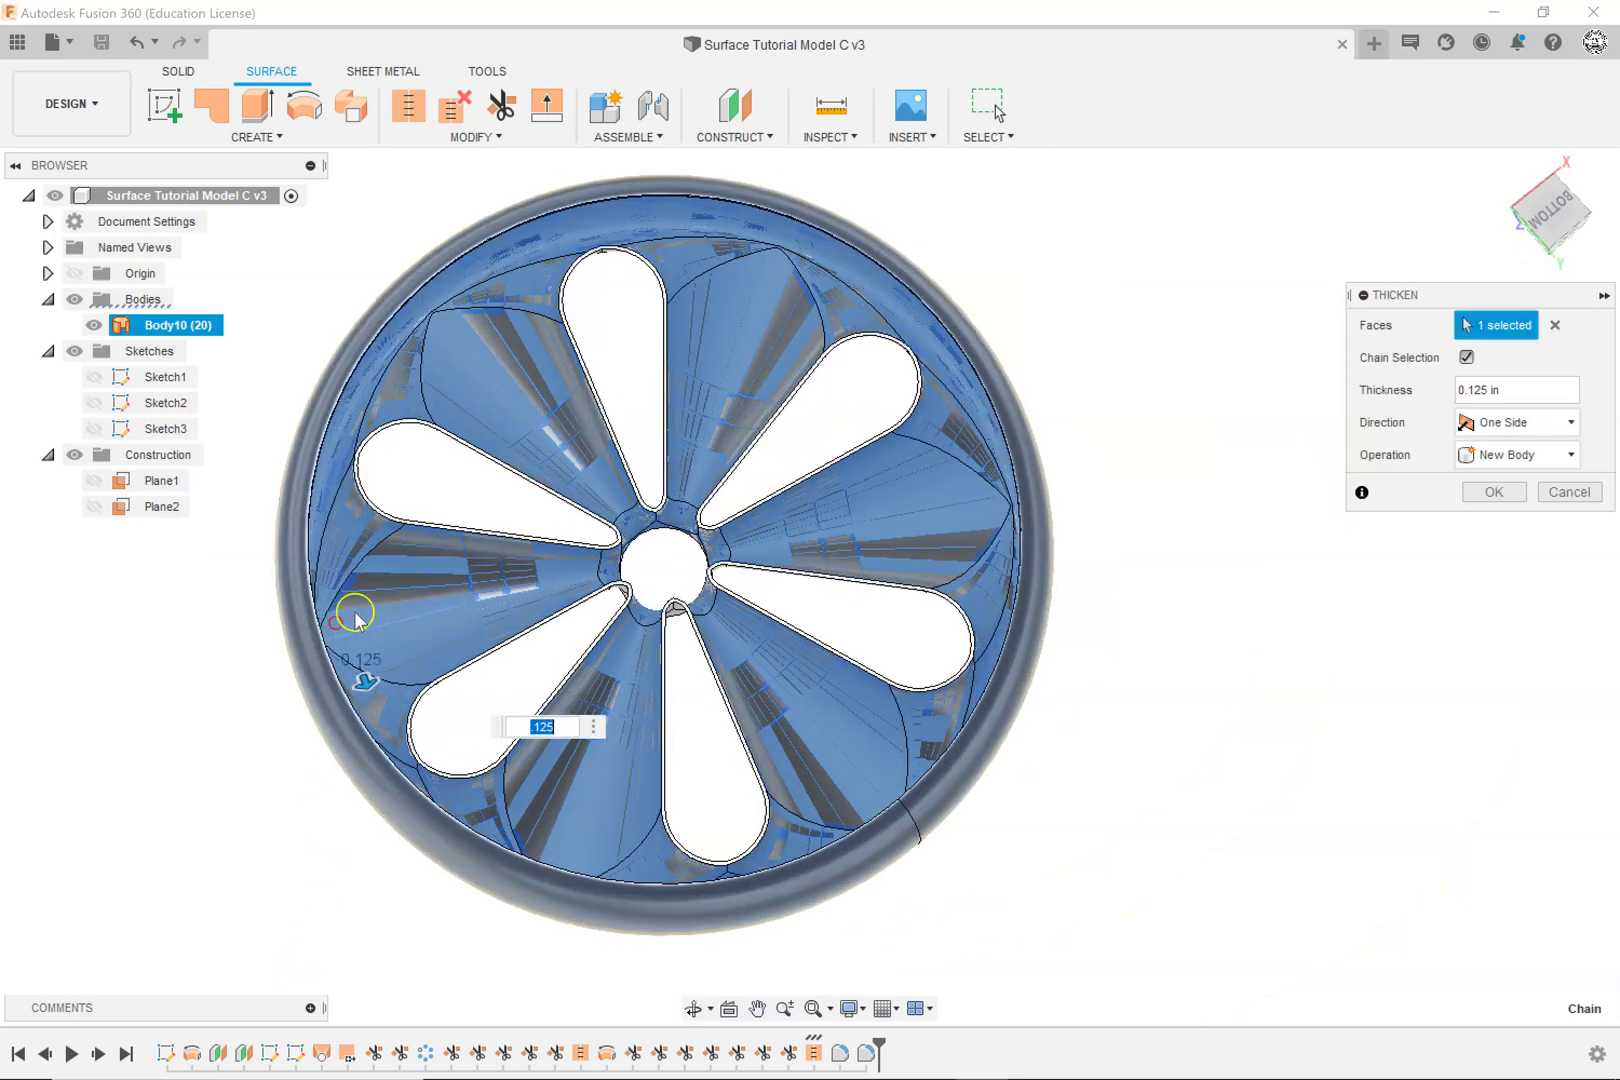
middle_click_drag(262, 893, 275, 770, "shift")
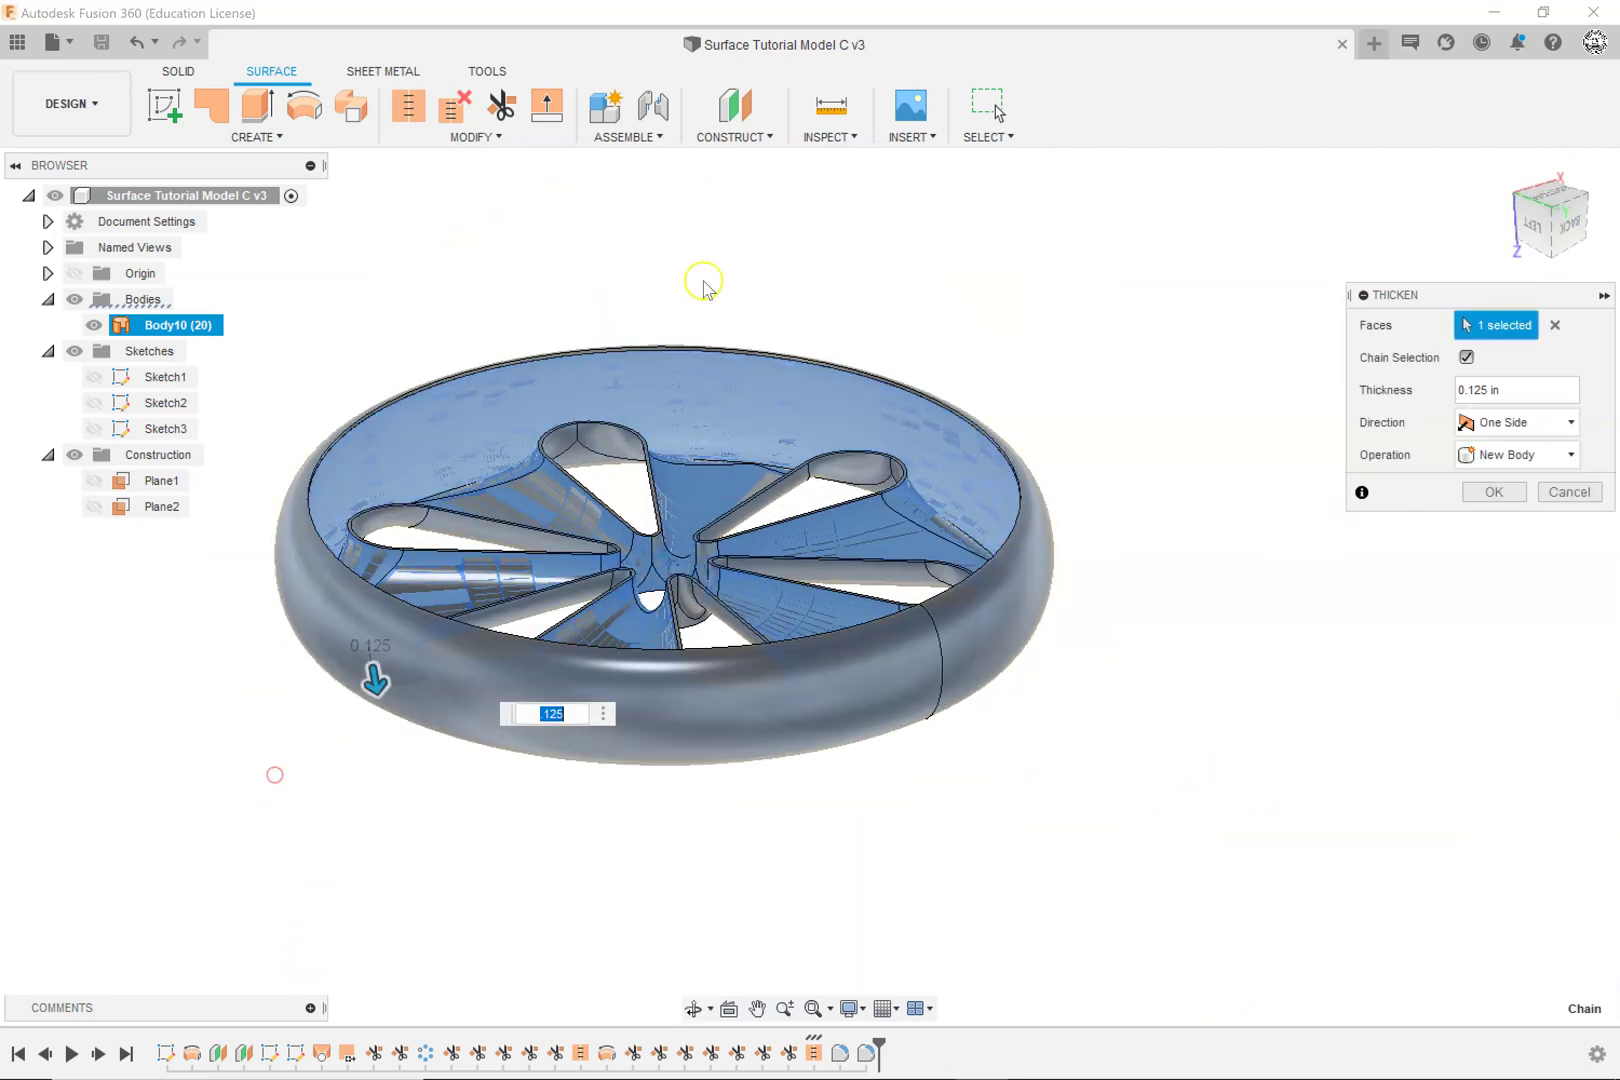
scroll(603, 437, "up", 5)
scroll(568, 495, "up", 5)
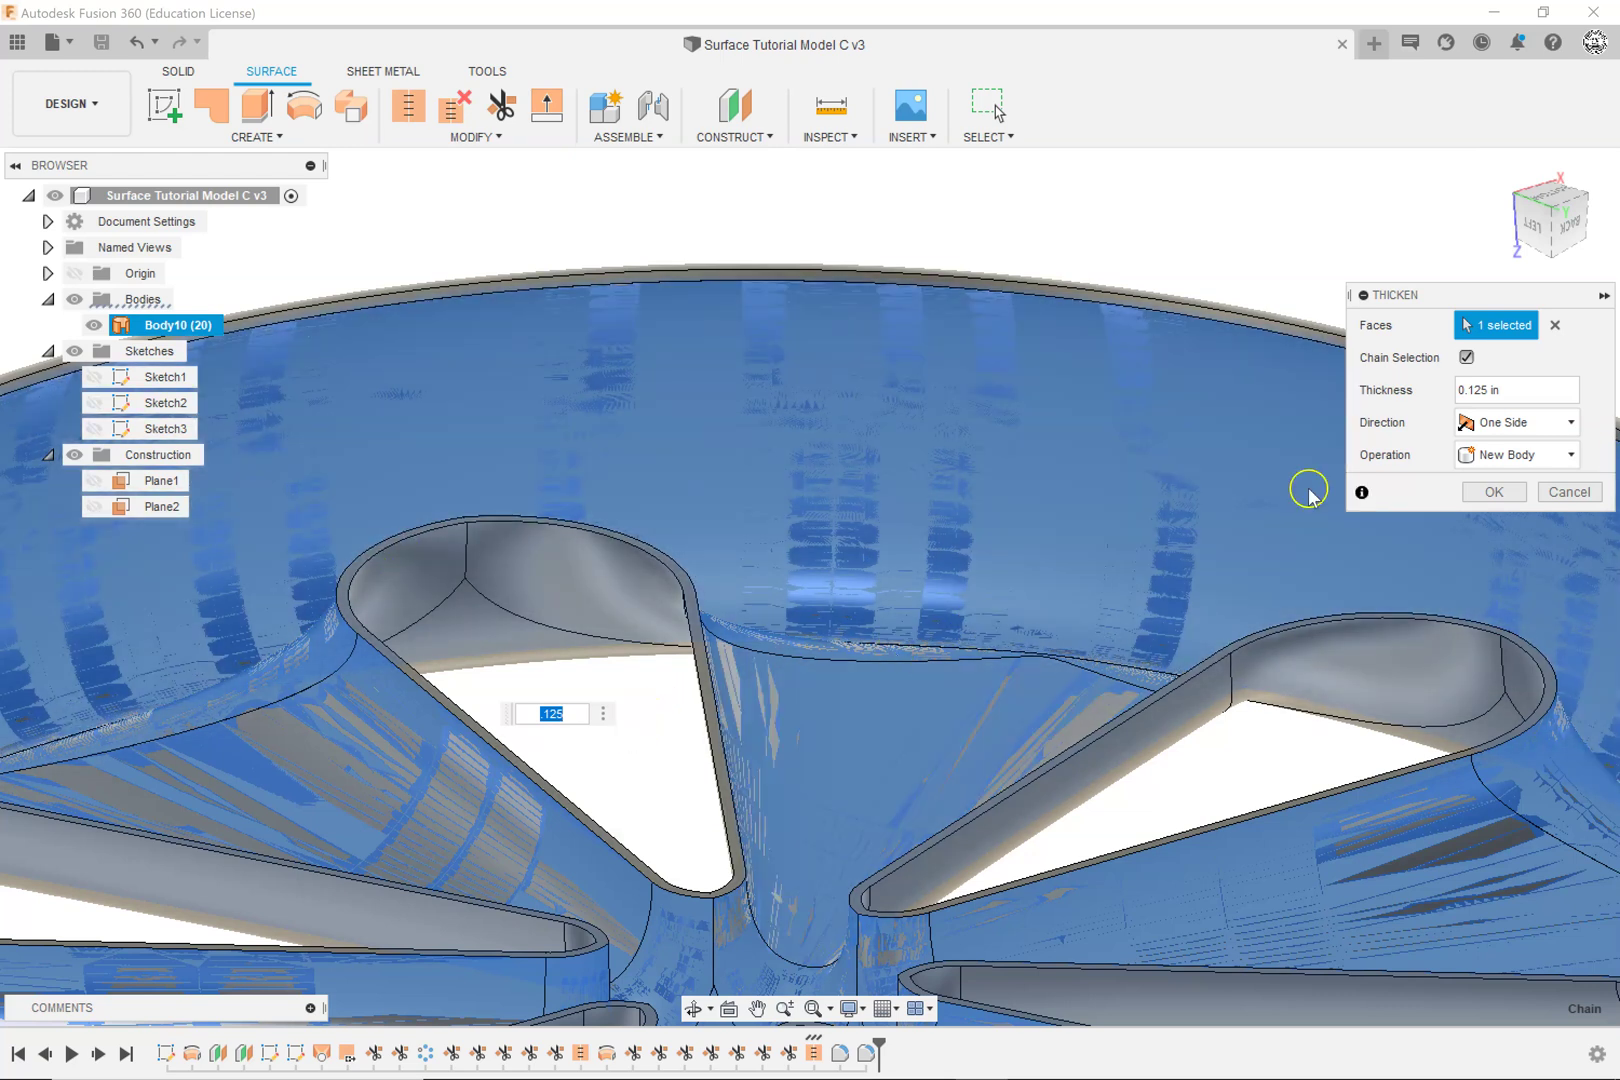
left_click(1532, 390)
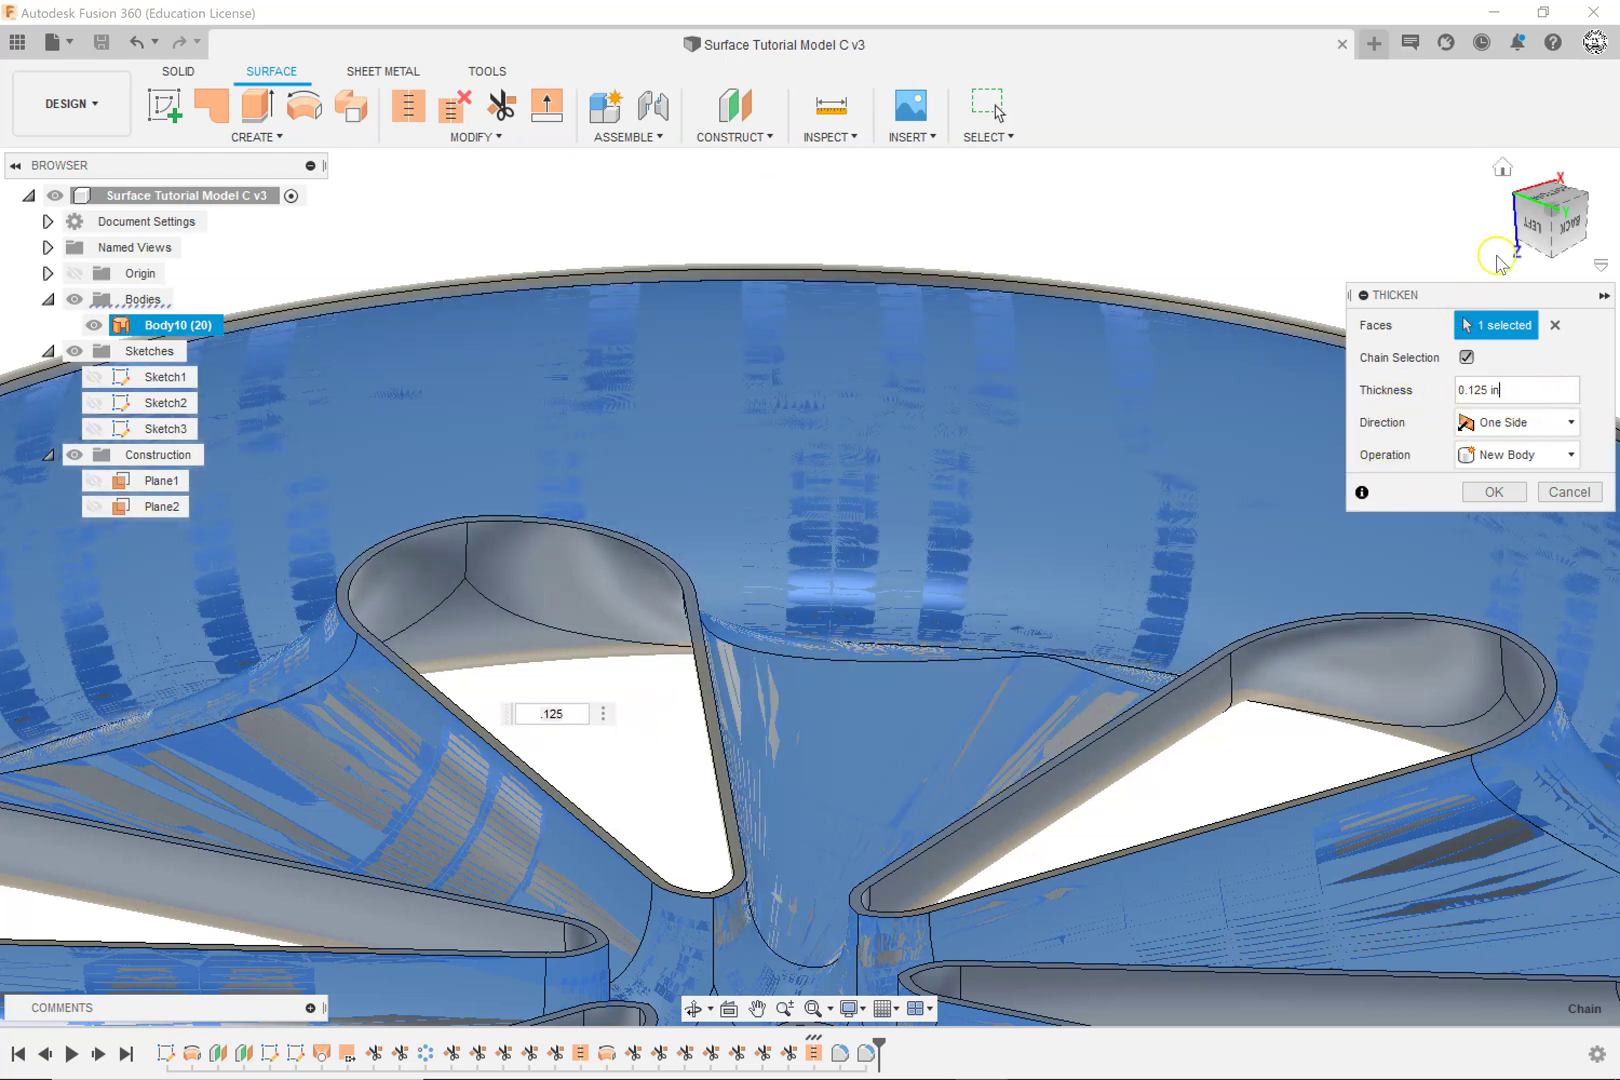
left_click(1495, 165)
scroll(799, 545, "up", 10)
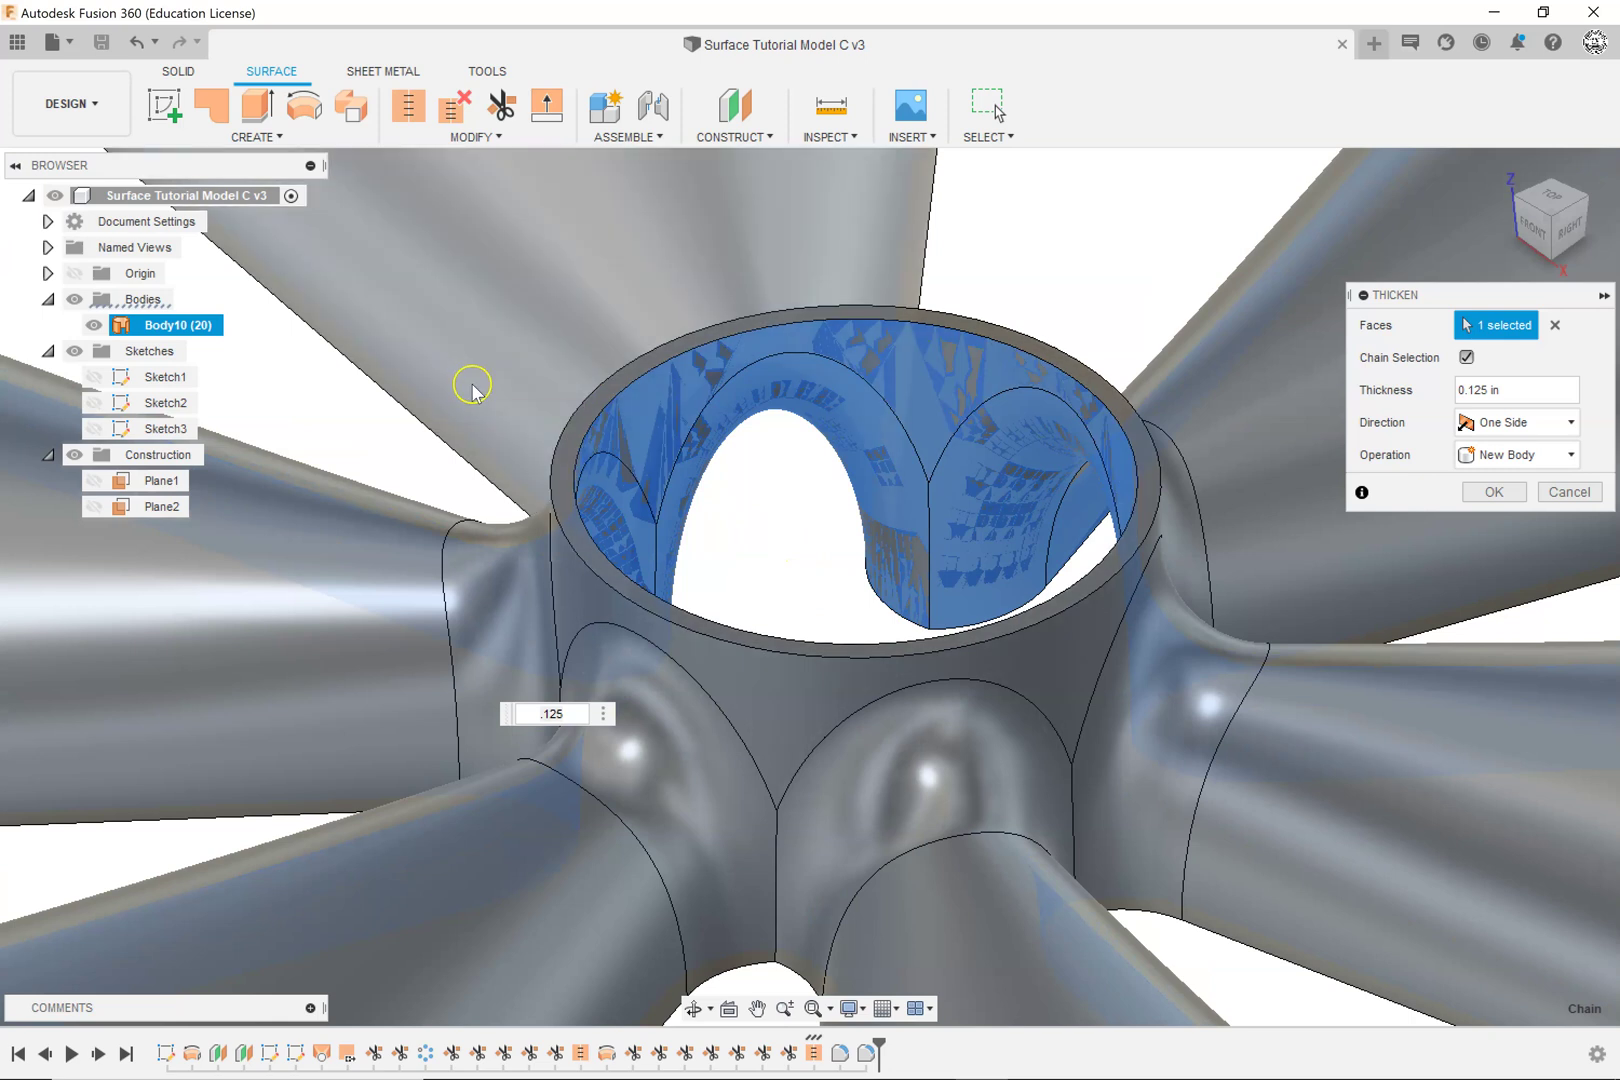
left_click(1458, 393)
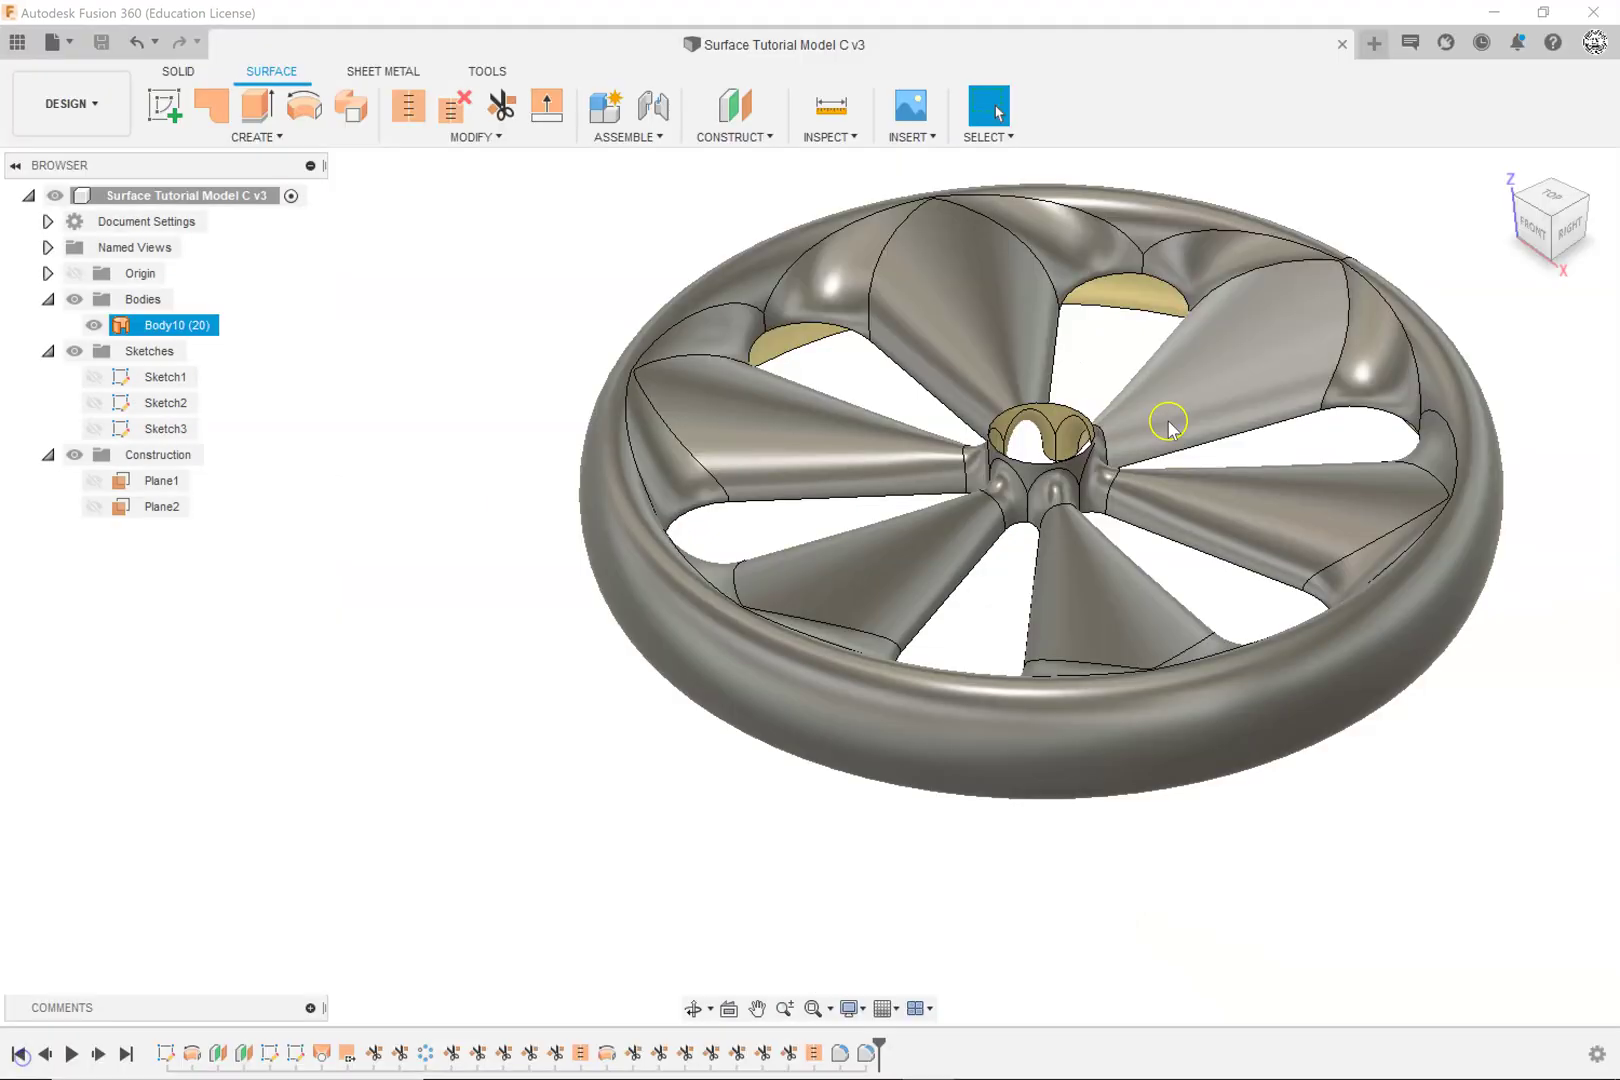
Step: Try to thicken the entire wheel surface by -0.125 in on one side as a new body
scroll(1121, 441, "up", 5)
scroll(1016, 425, "up", 2)
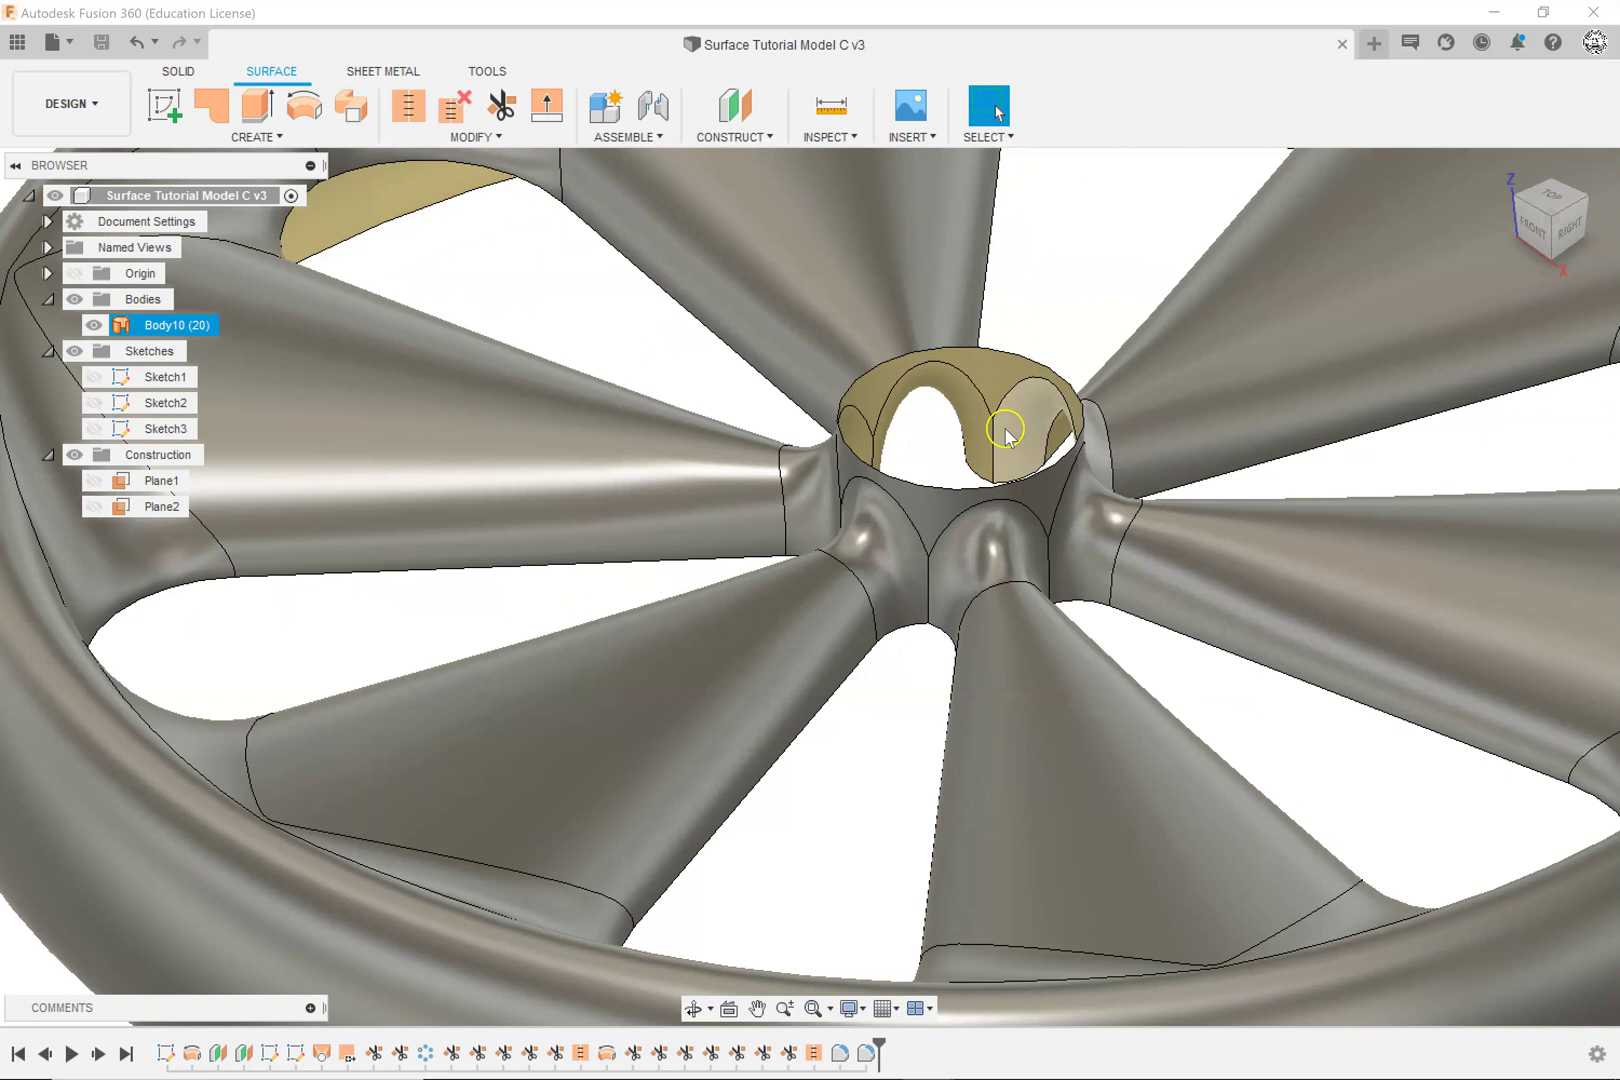
left_click(256, 137)
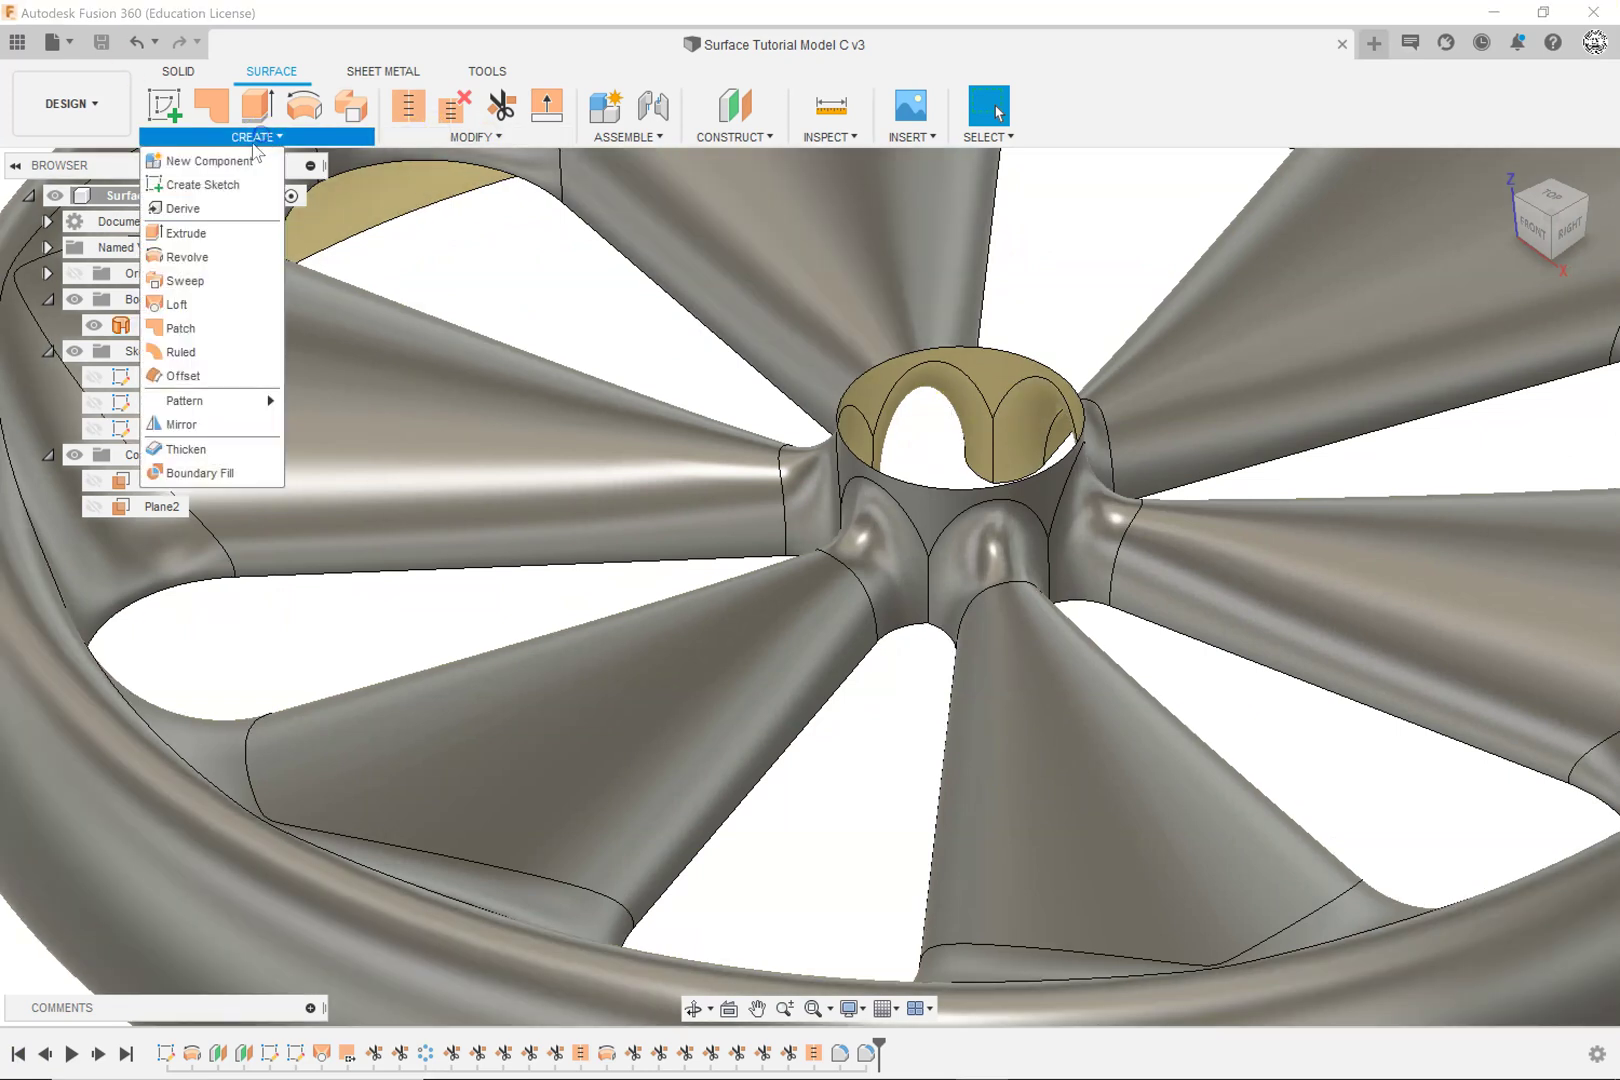
left_click(203, 451)
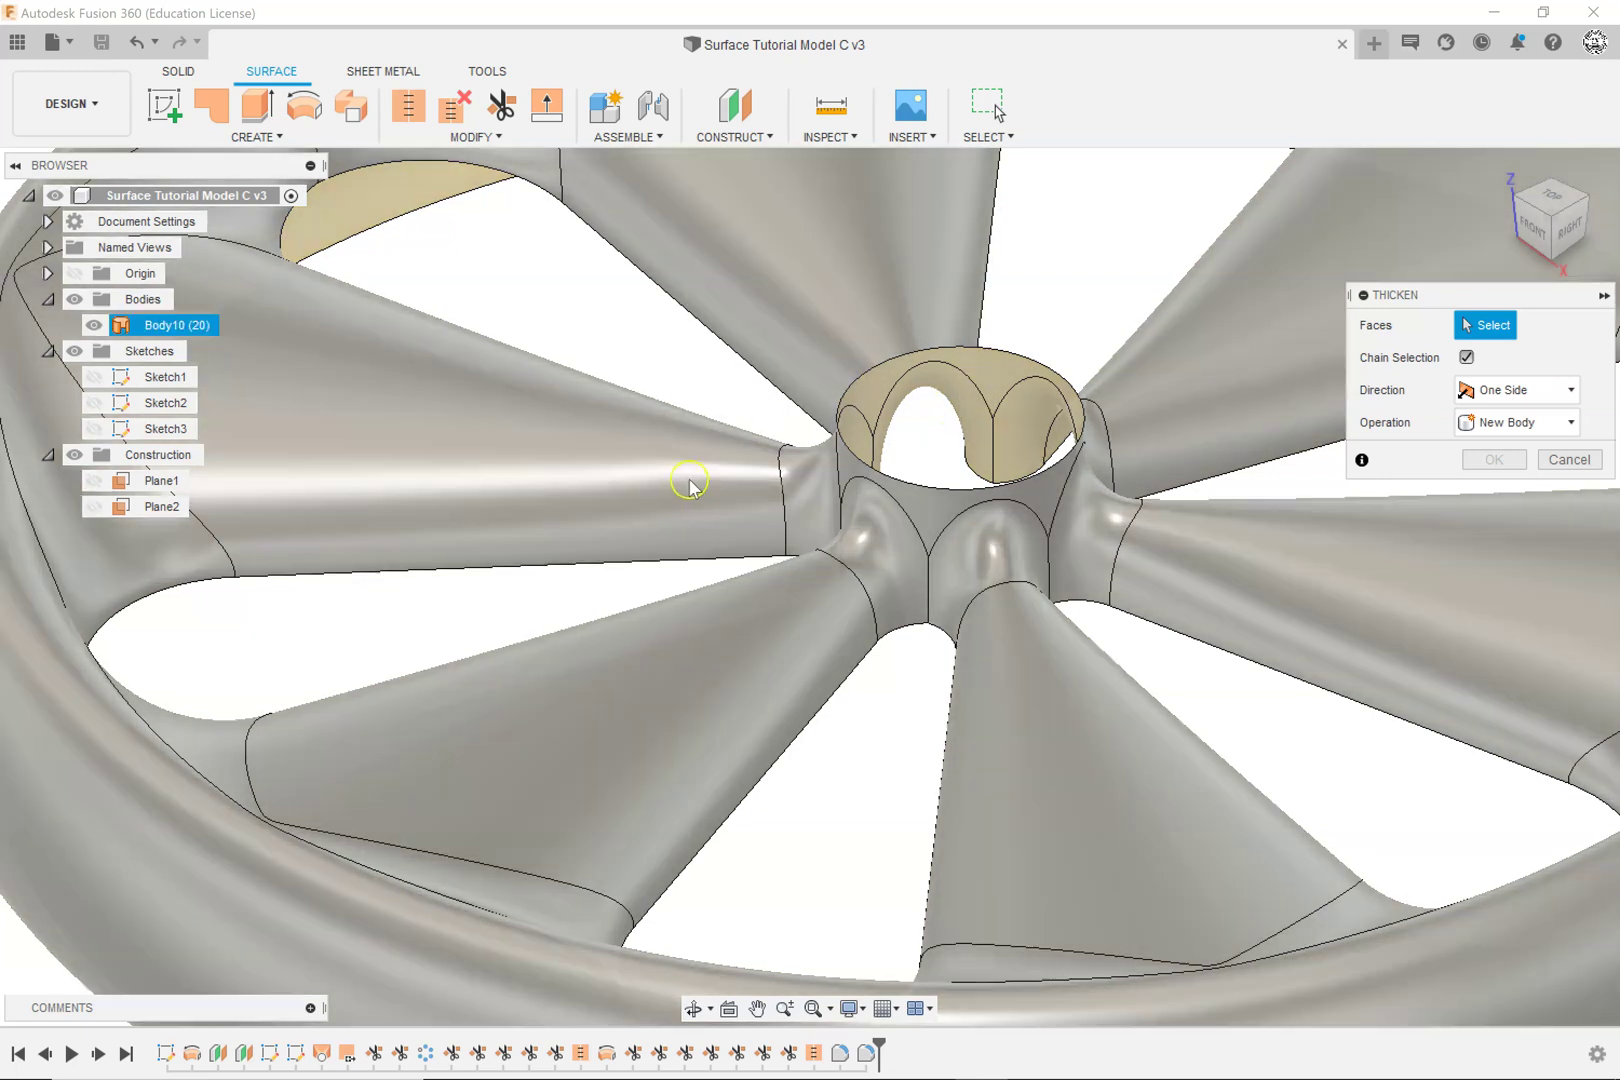
left_click(686, 478)
scroll(800, 491, "down", 5)
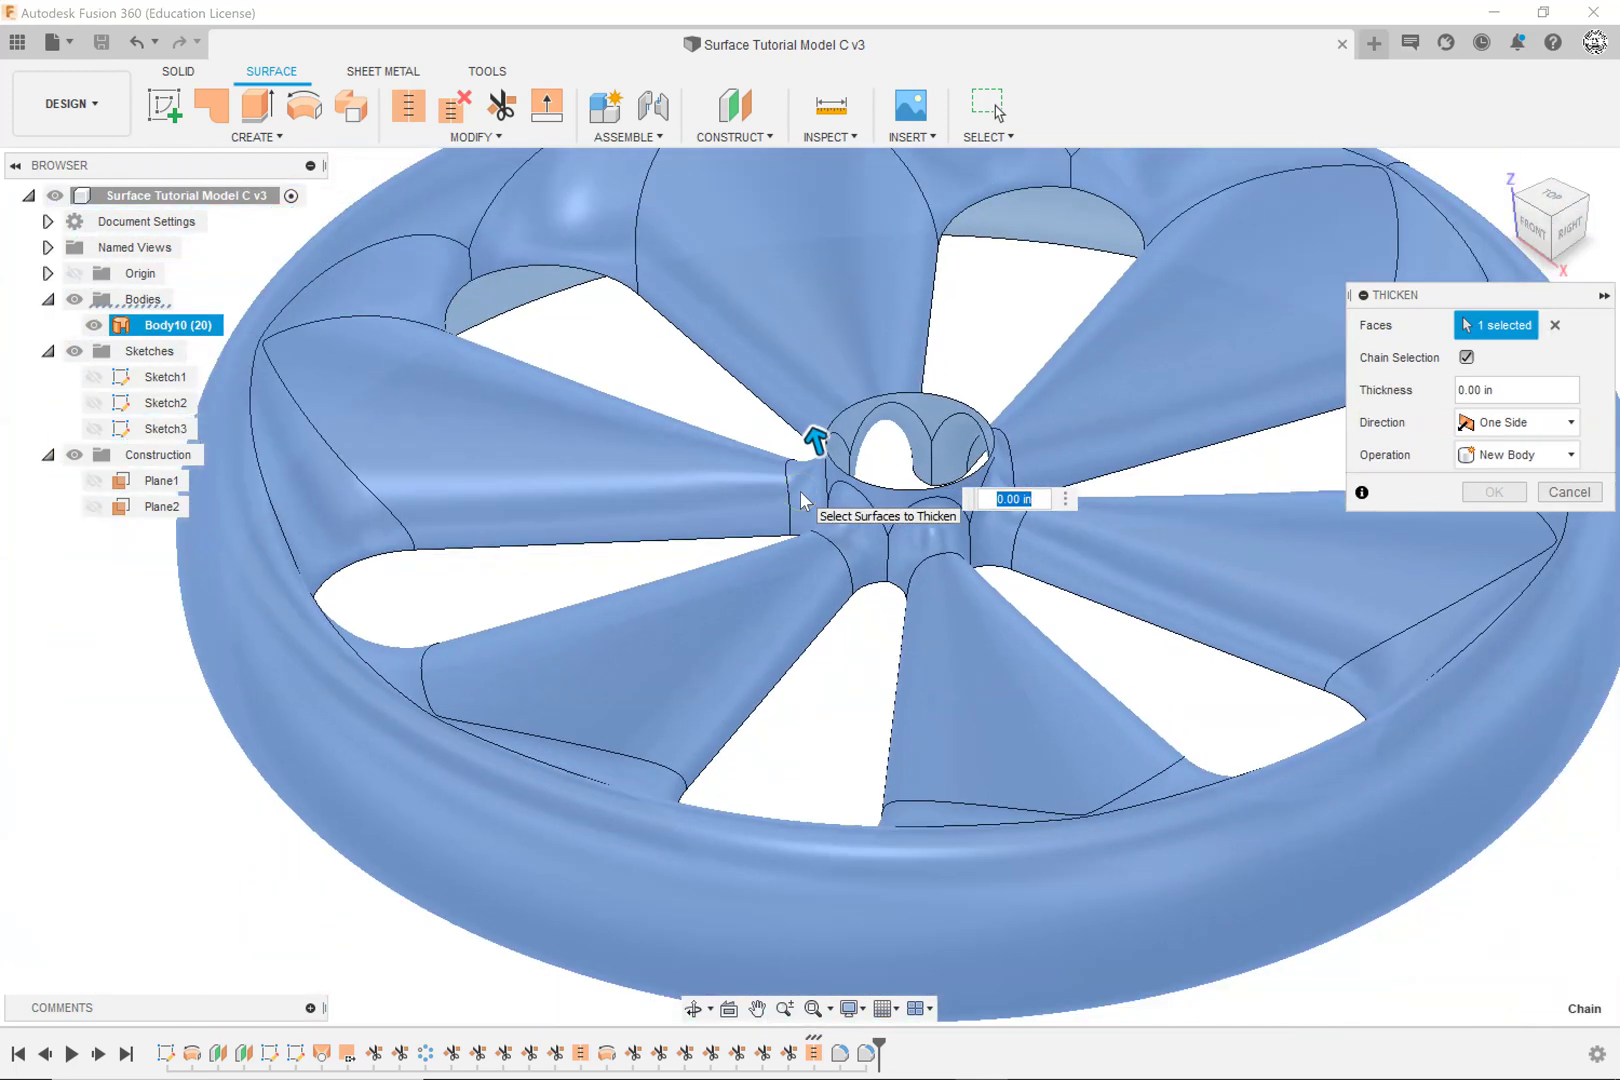
type(".125")
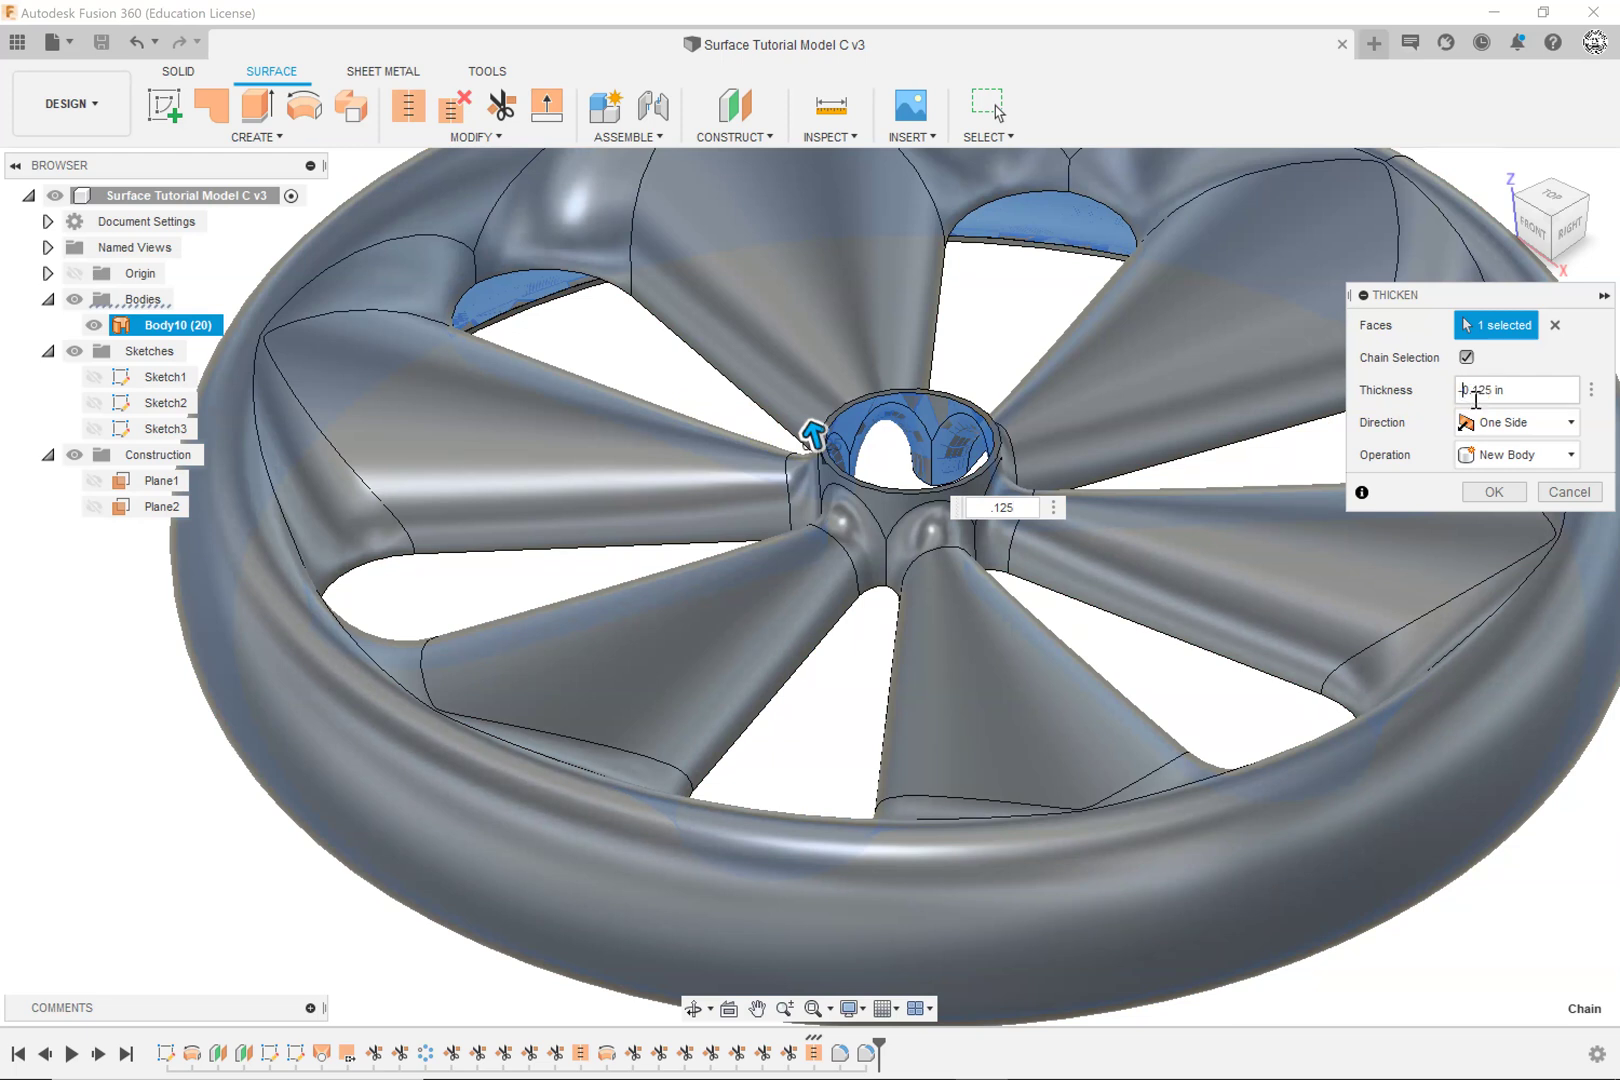
type("-0")
scroll(883, 465, "up", 3)
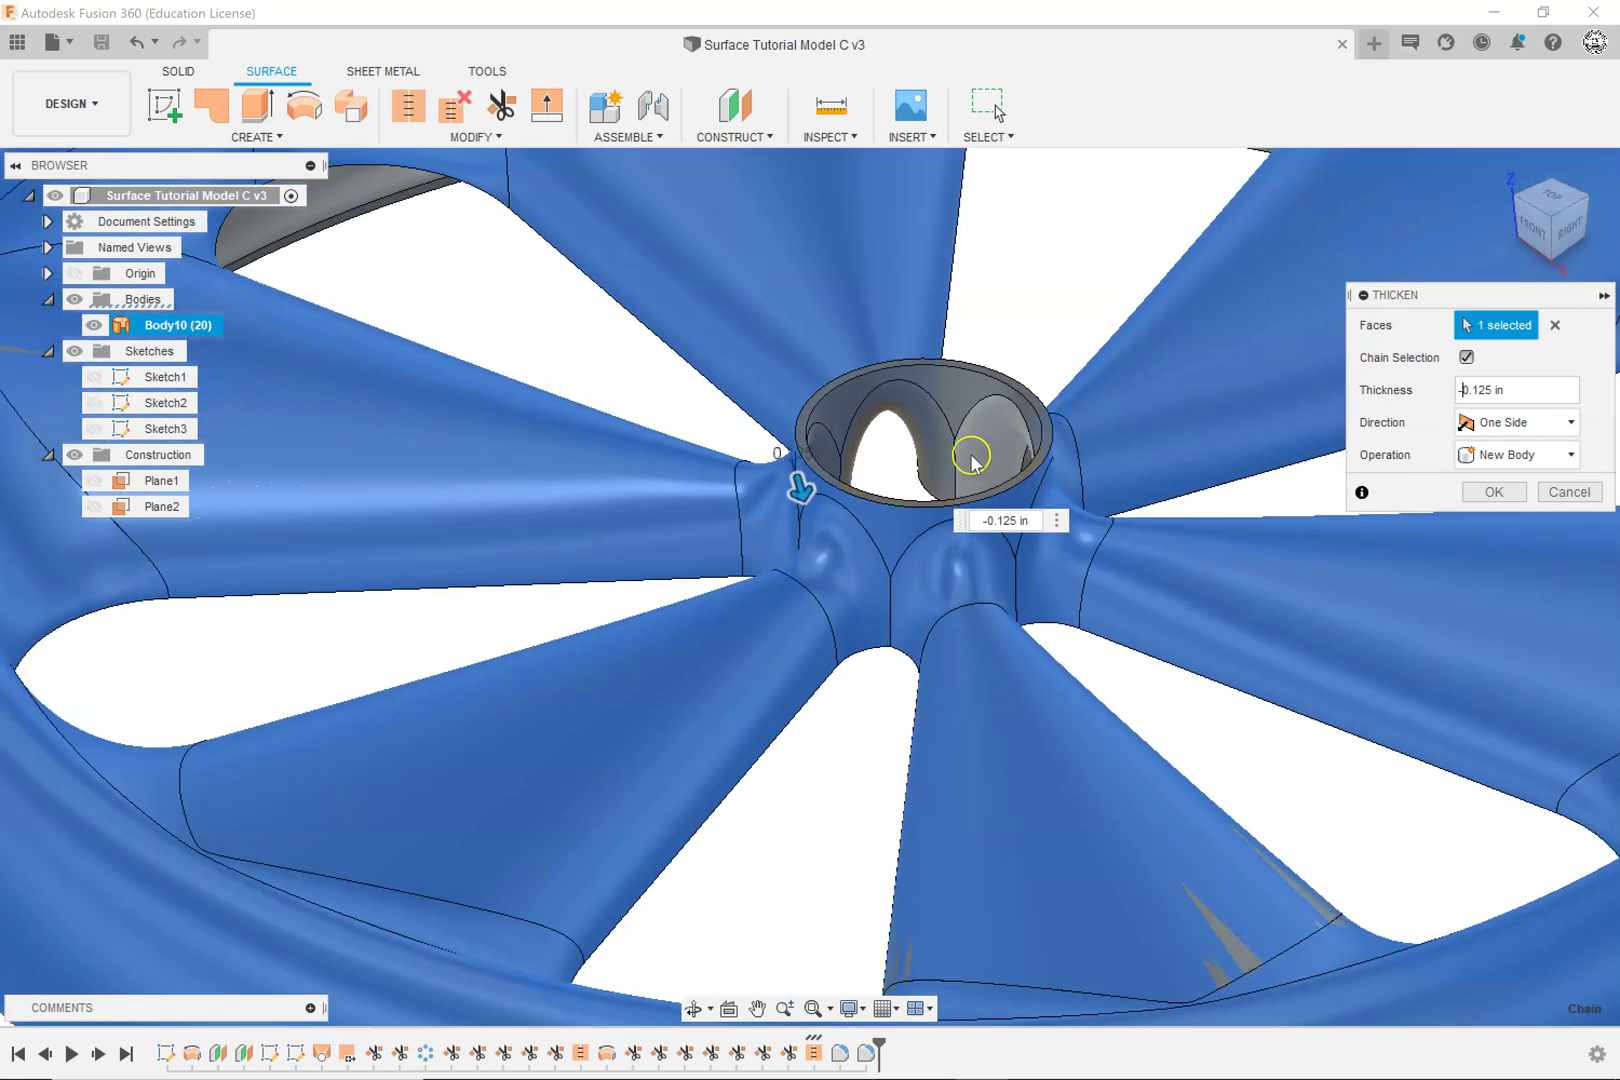
scroll(768, 634, "down", 5)
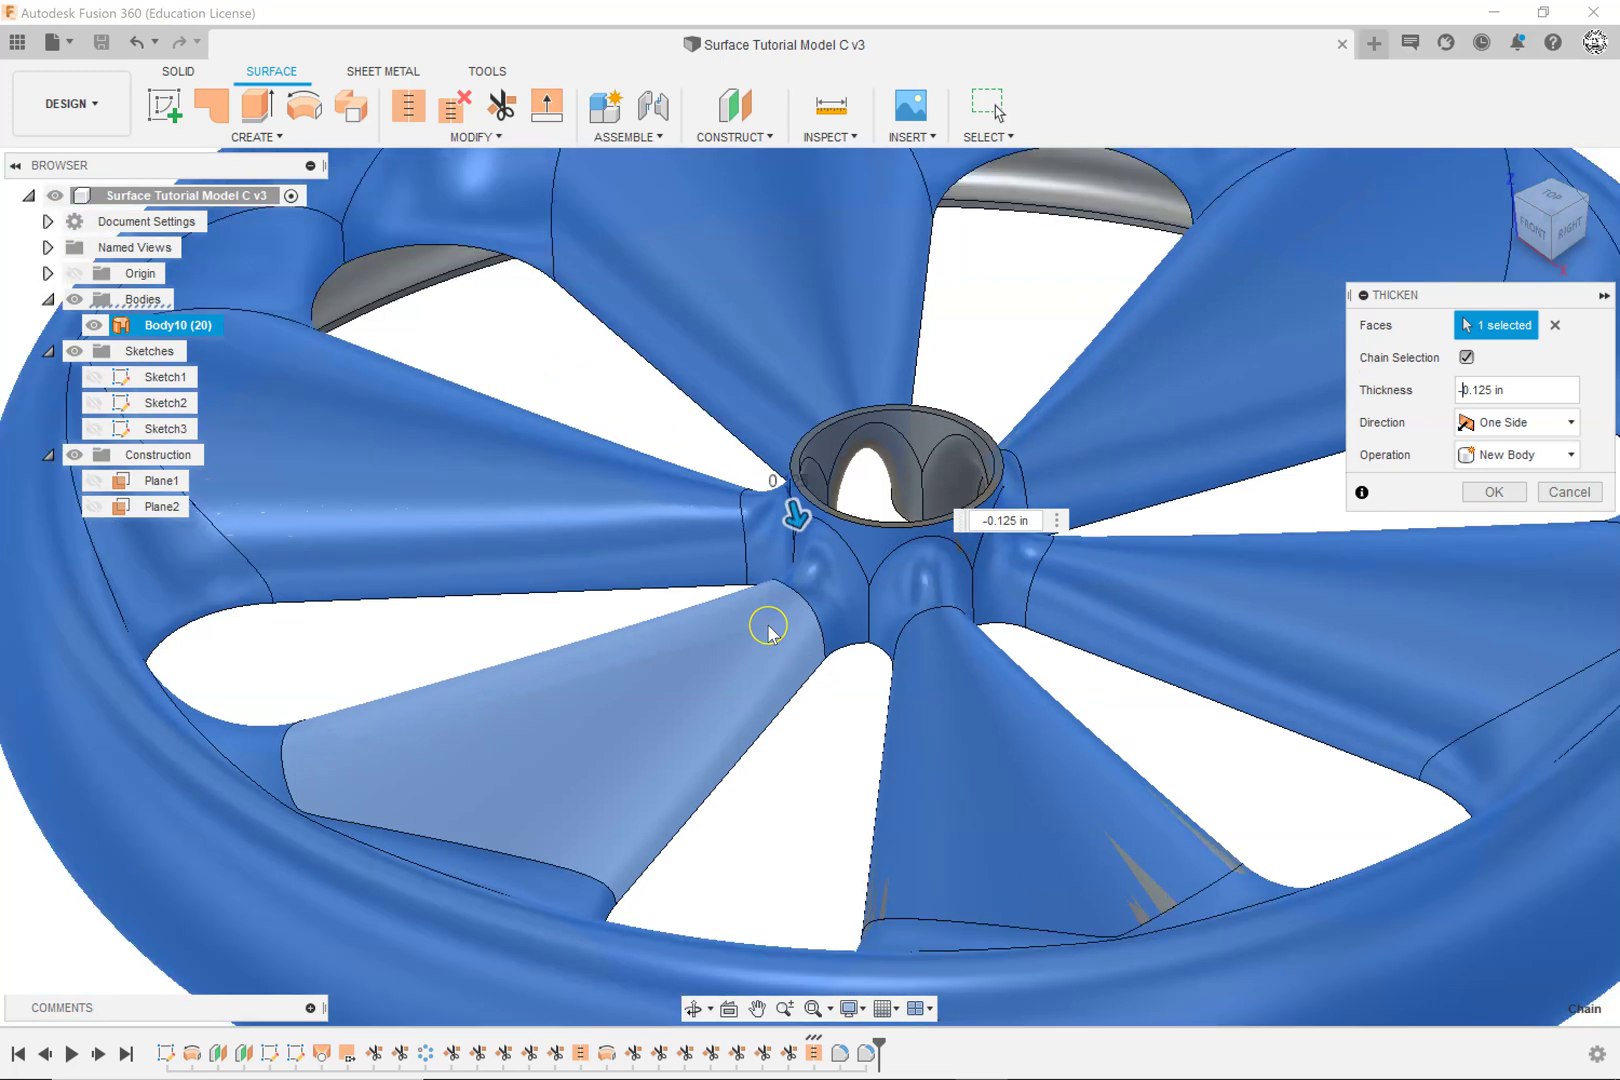
left_click(812, 590)
left_click(907, 566)
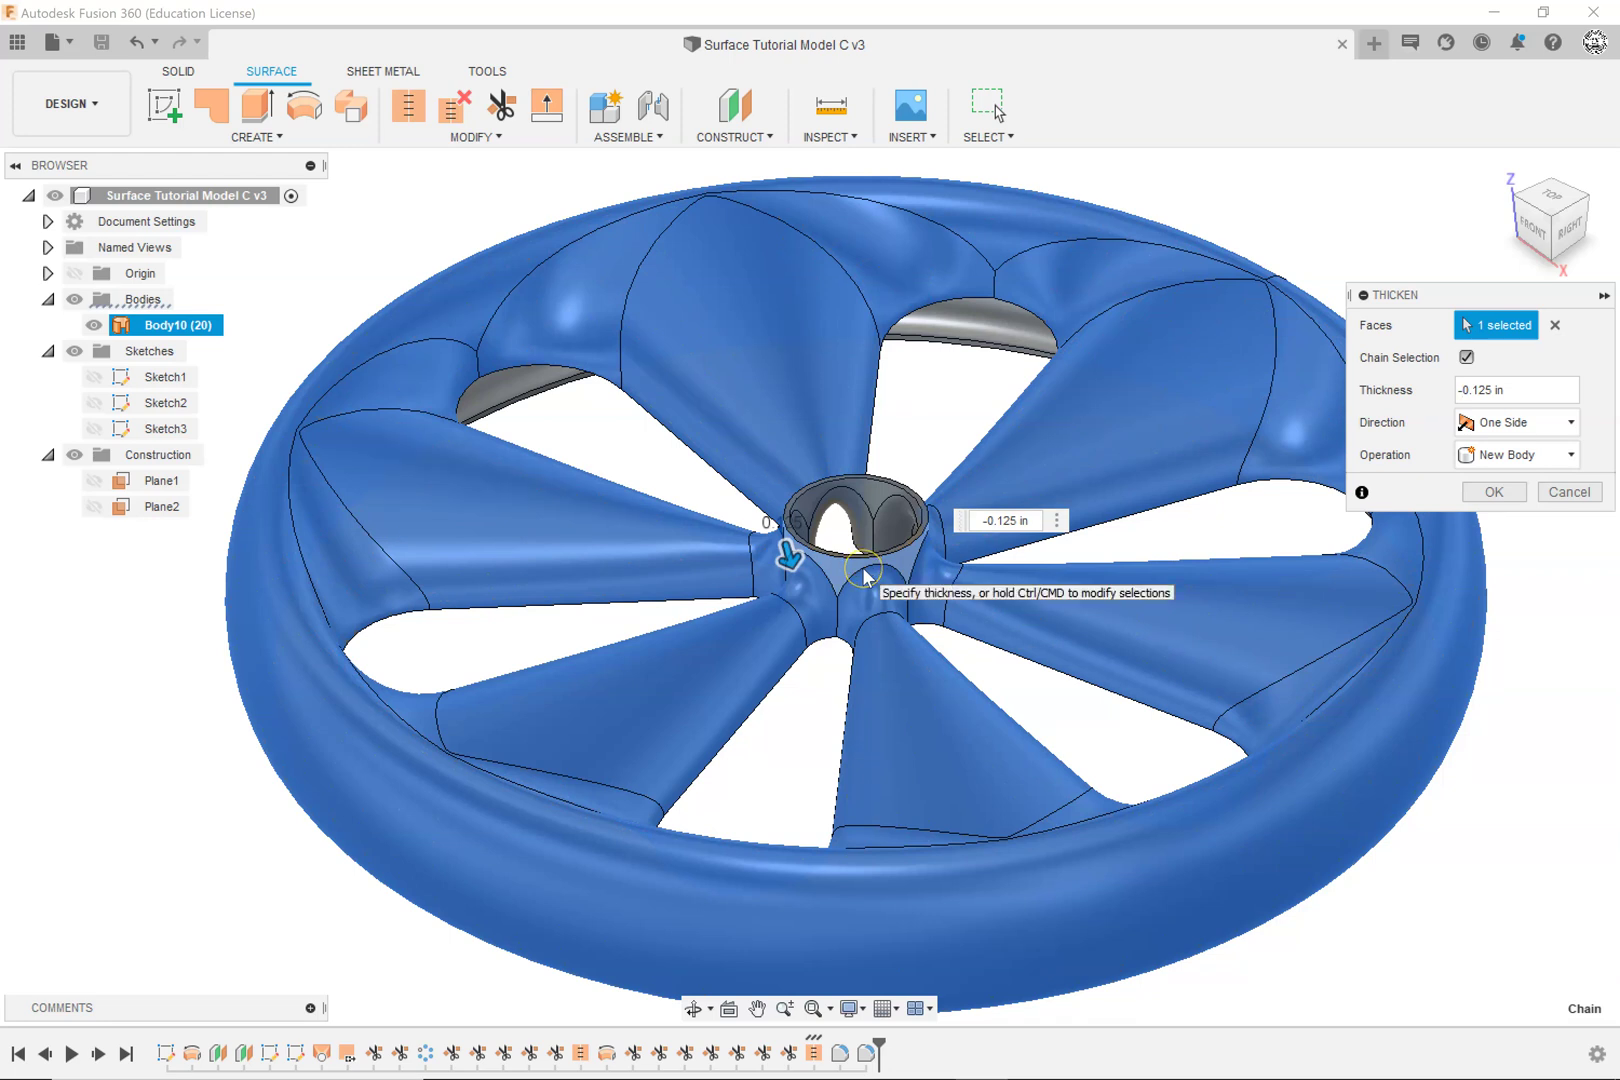
left_click(900, 548)
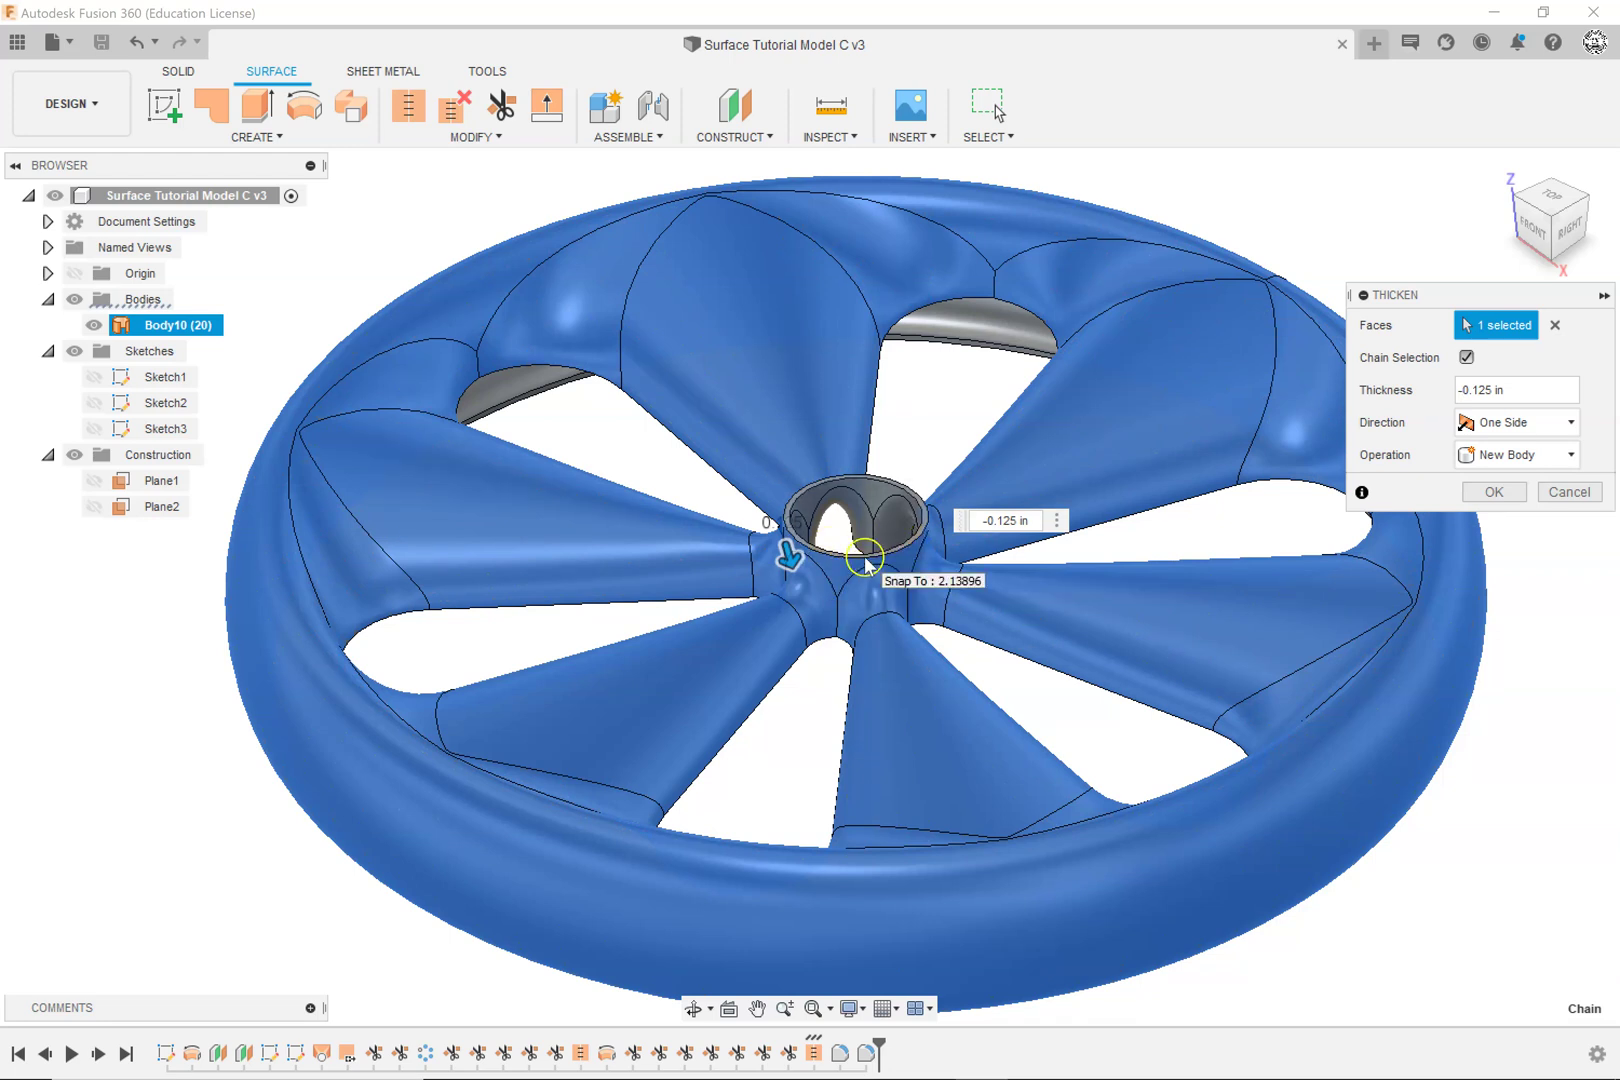
Step: View the photo of the machined wheel mold in Google Photos, return to Fusion 360 and cancel the Thicken
mouse_move(322, 1060)
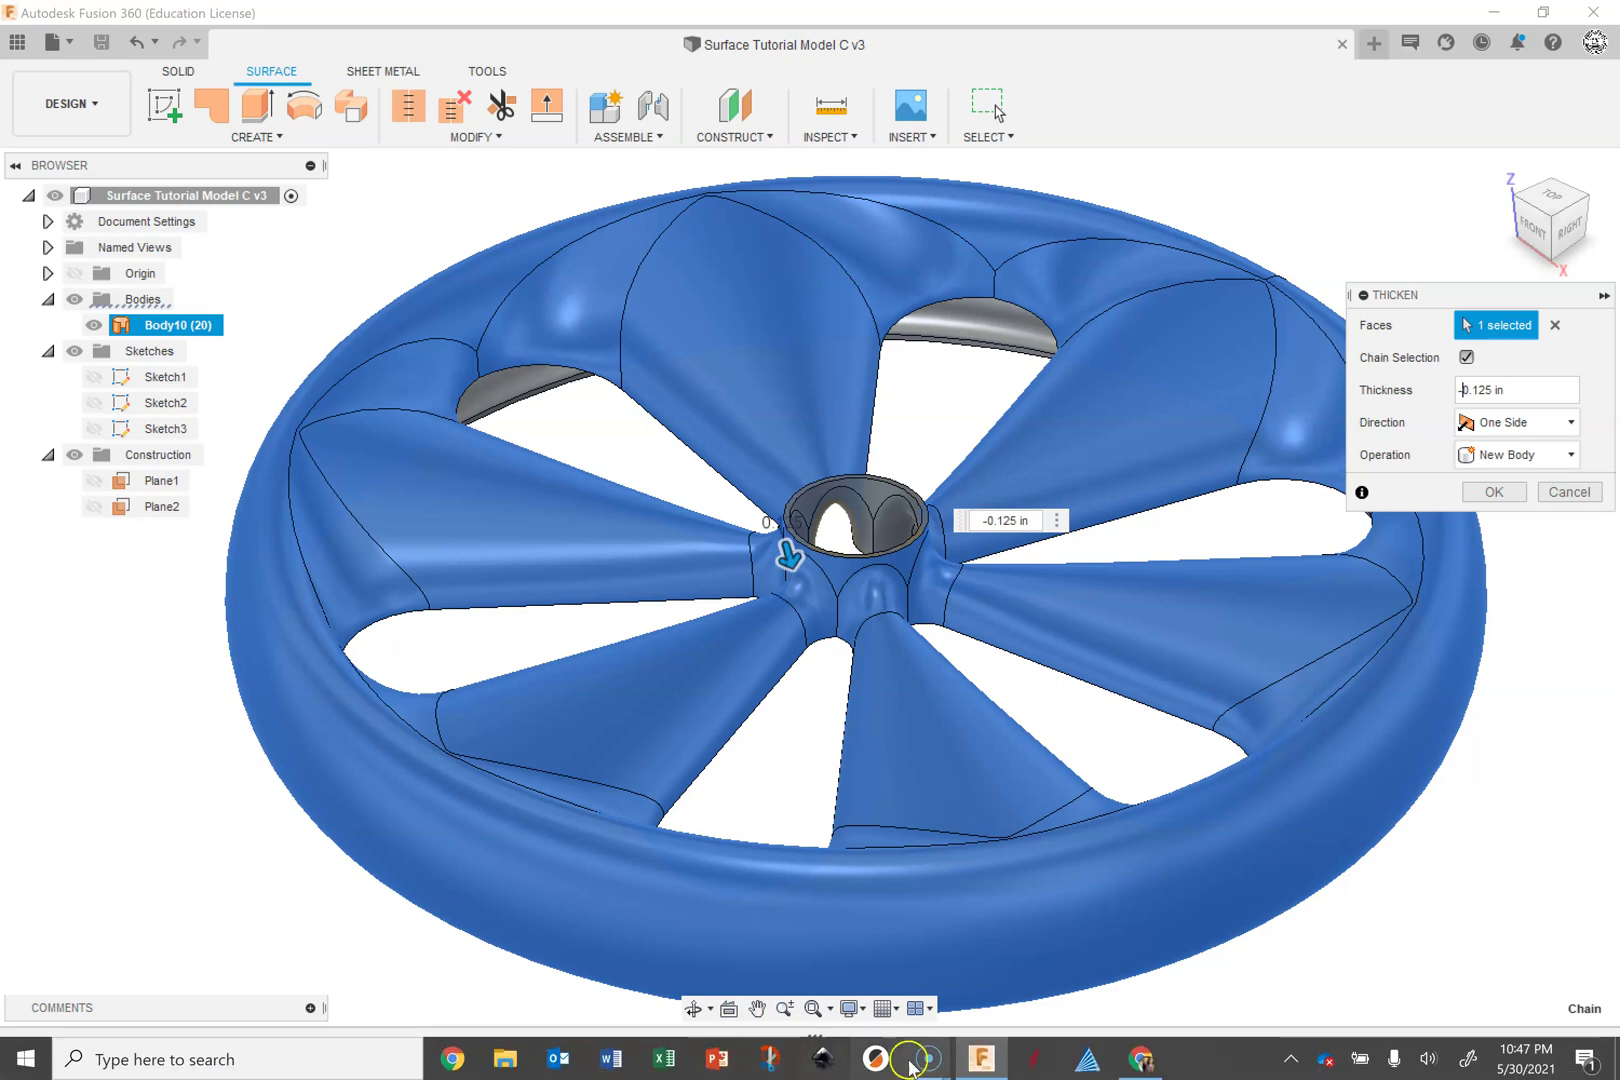
left_click(1130, 1060)
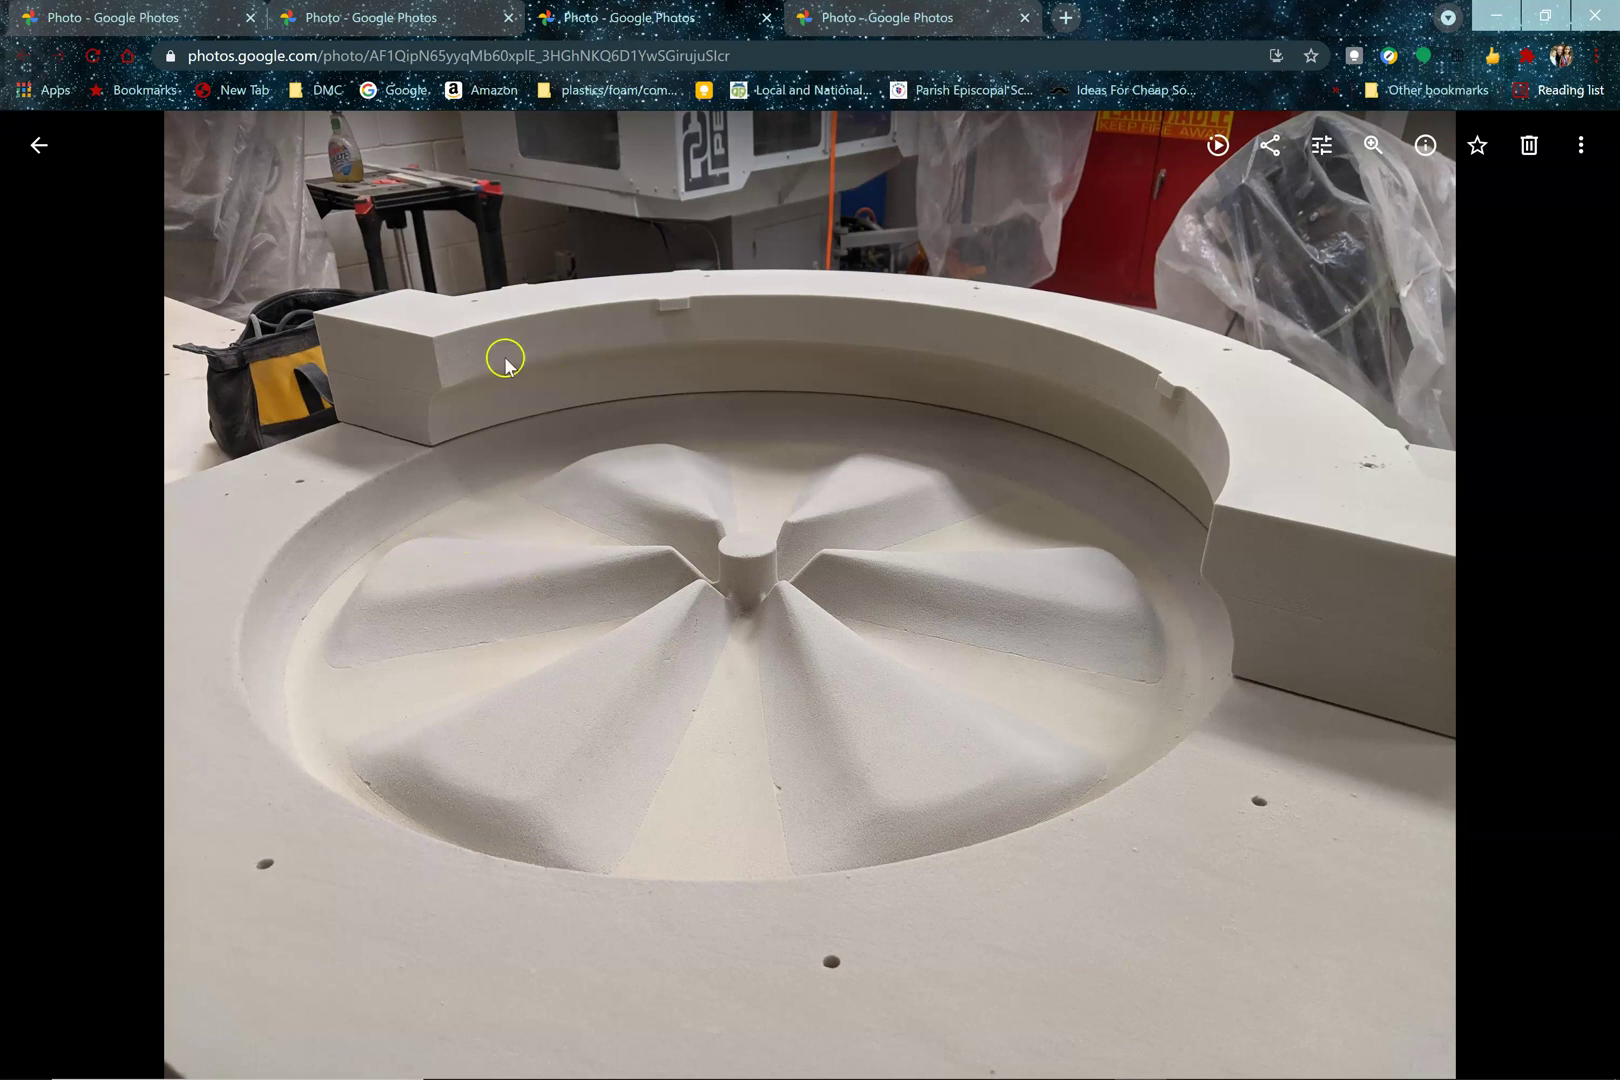
mouse_move(1180, 1076)
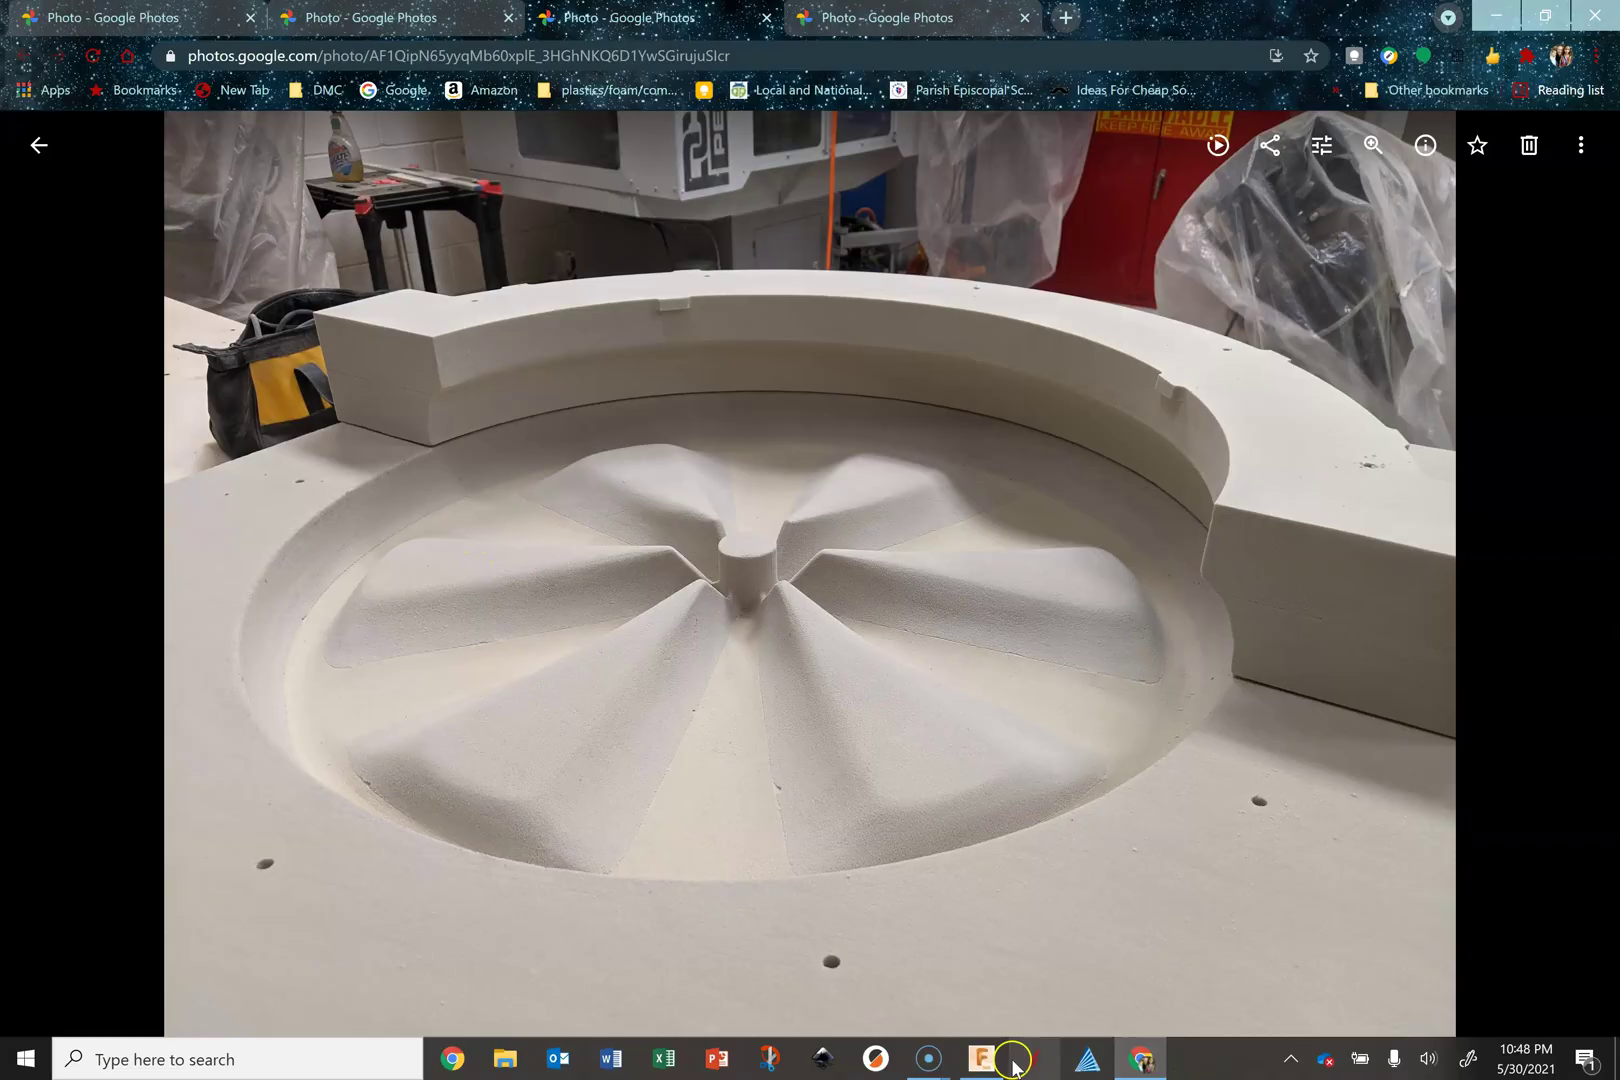
left_click(981, 1058)
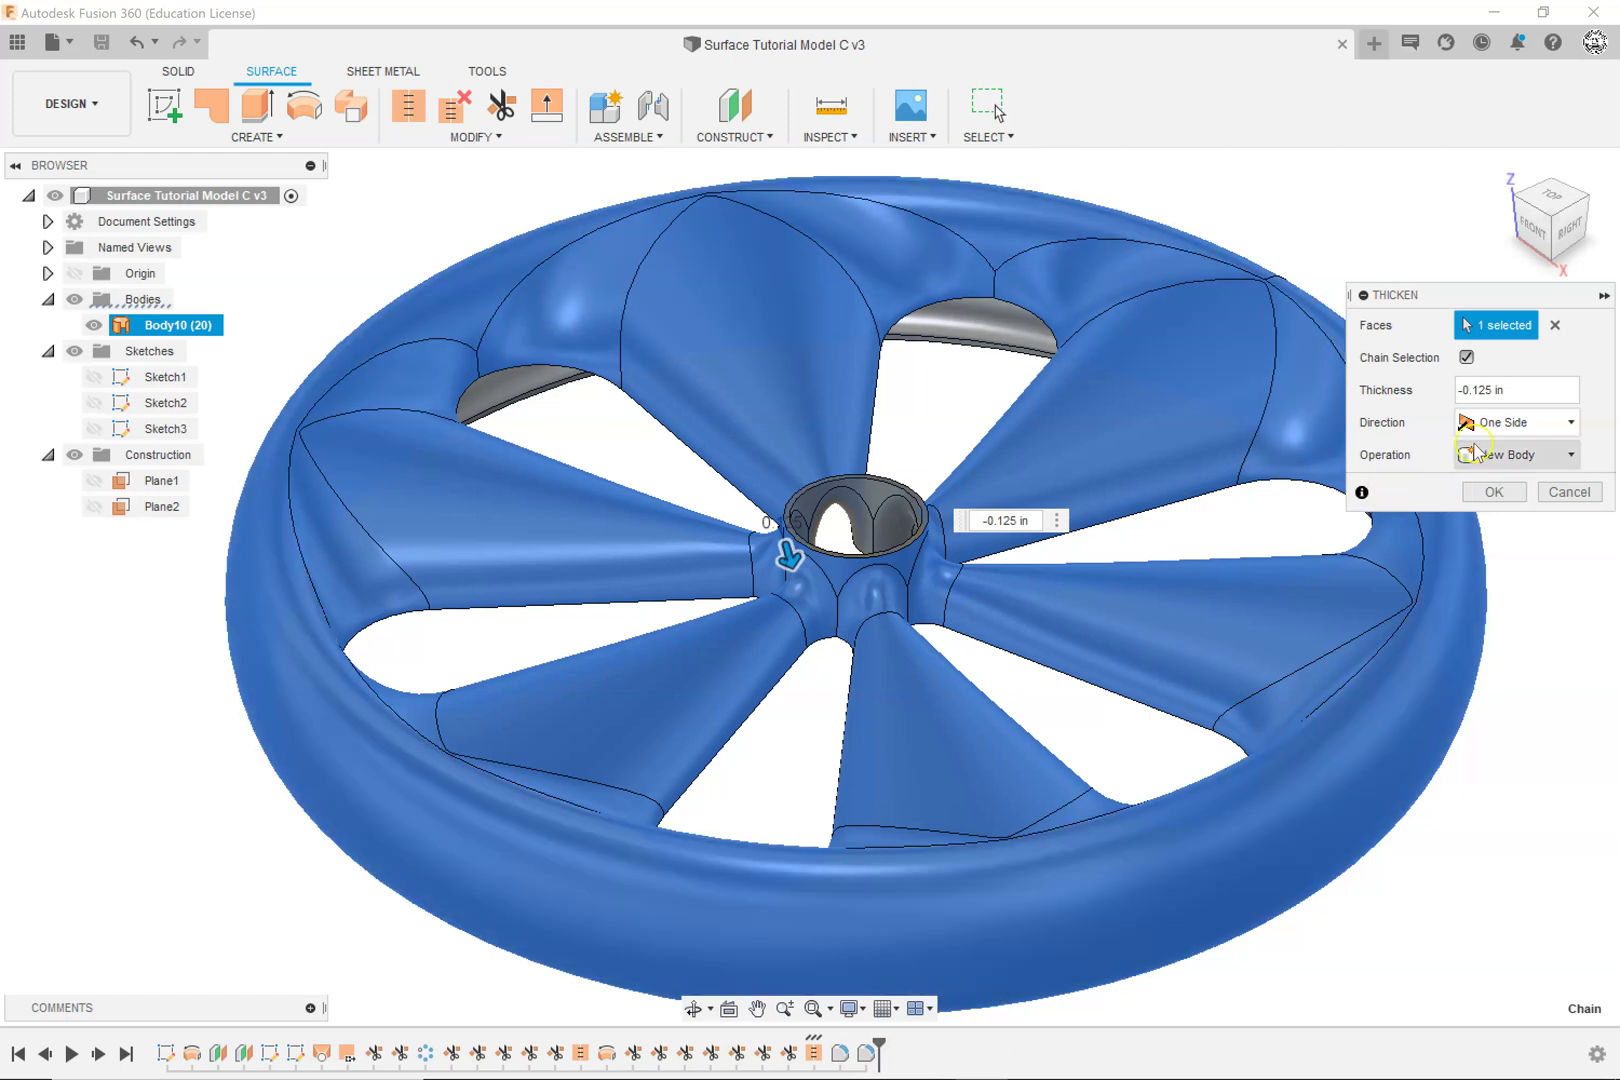
left_click(1566, 497)
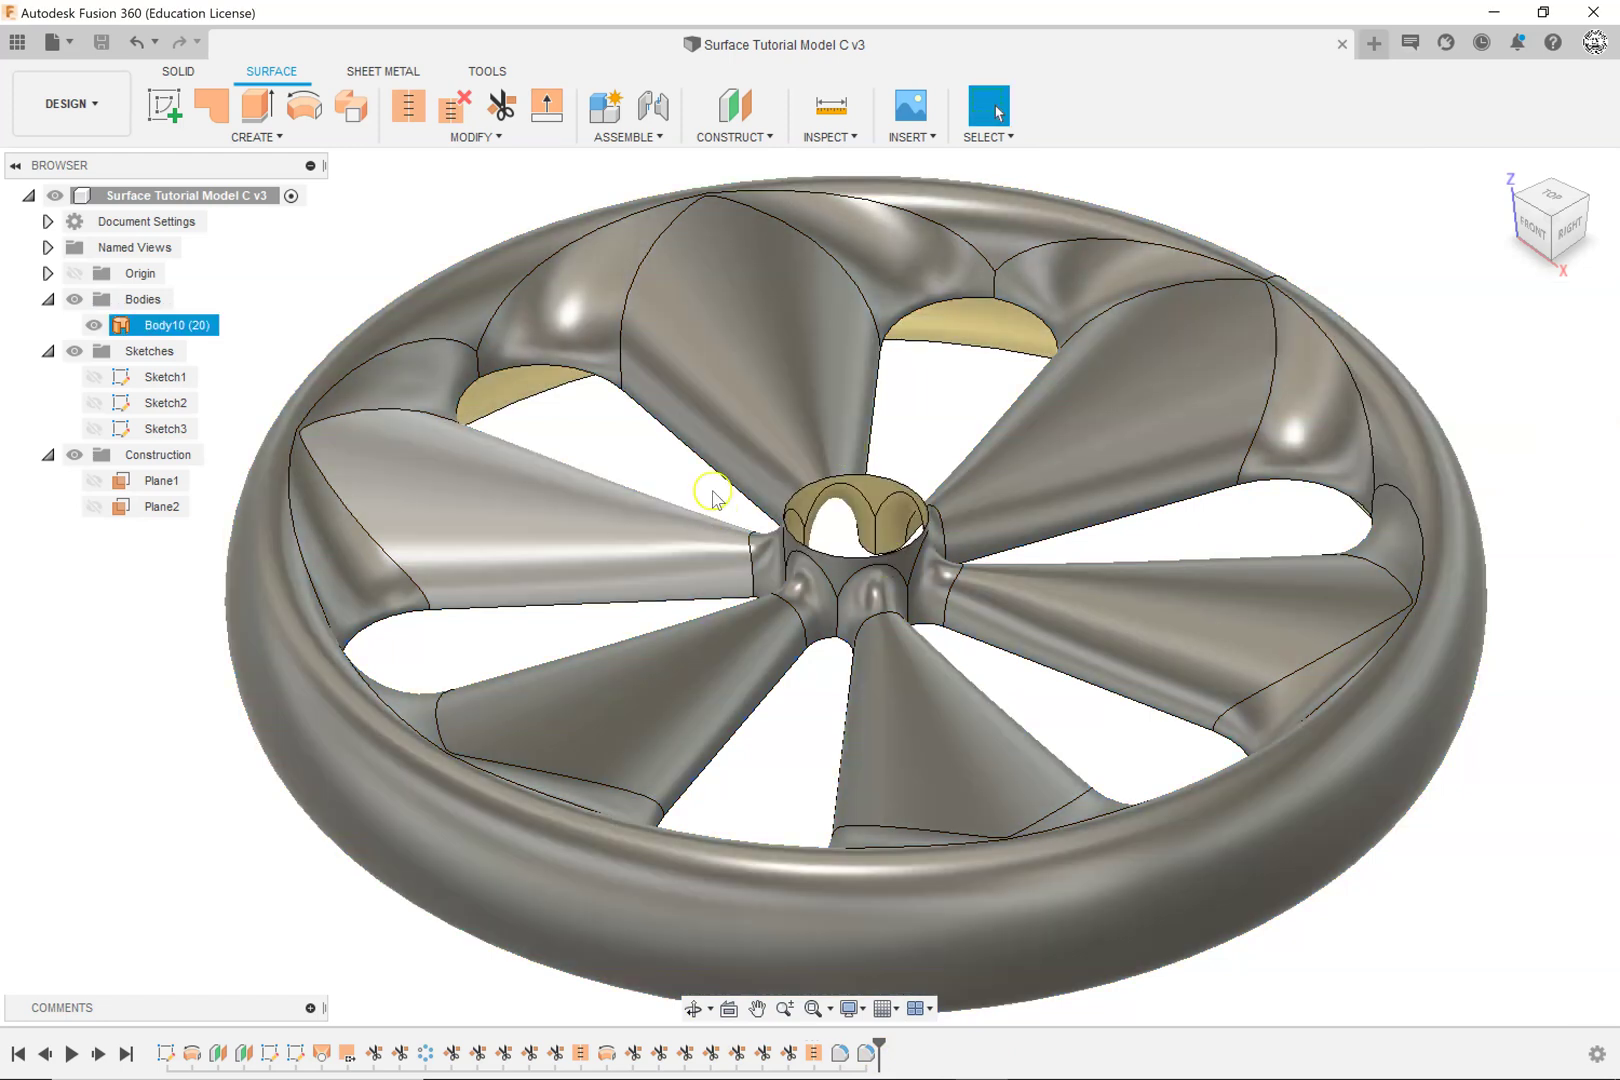
left_click(862, 484)
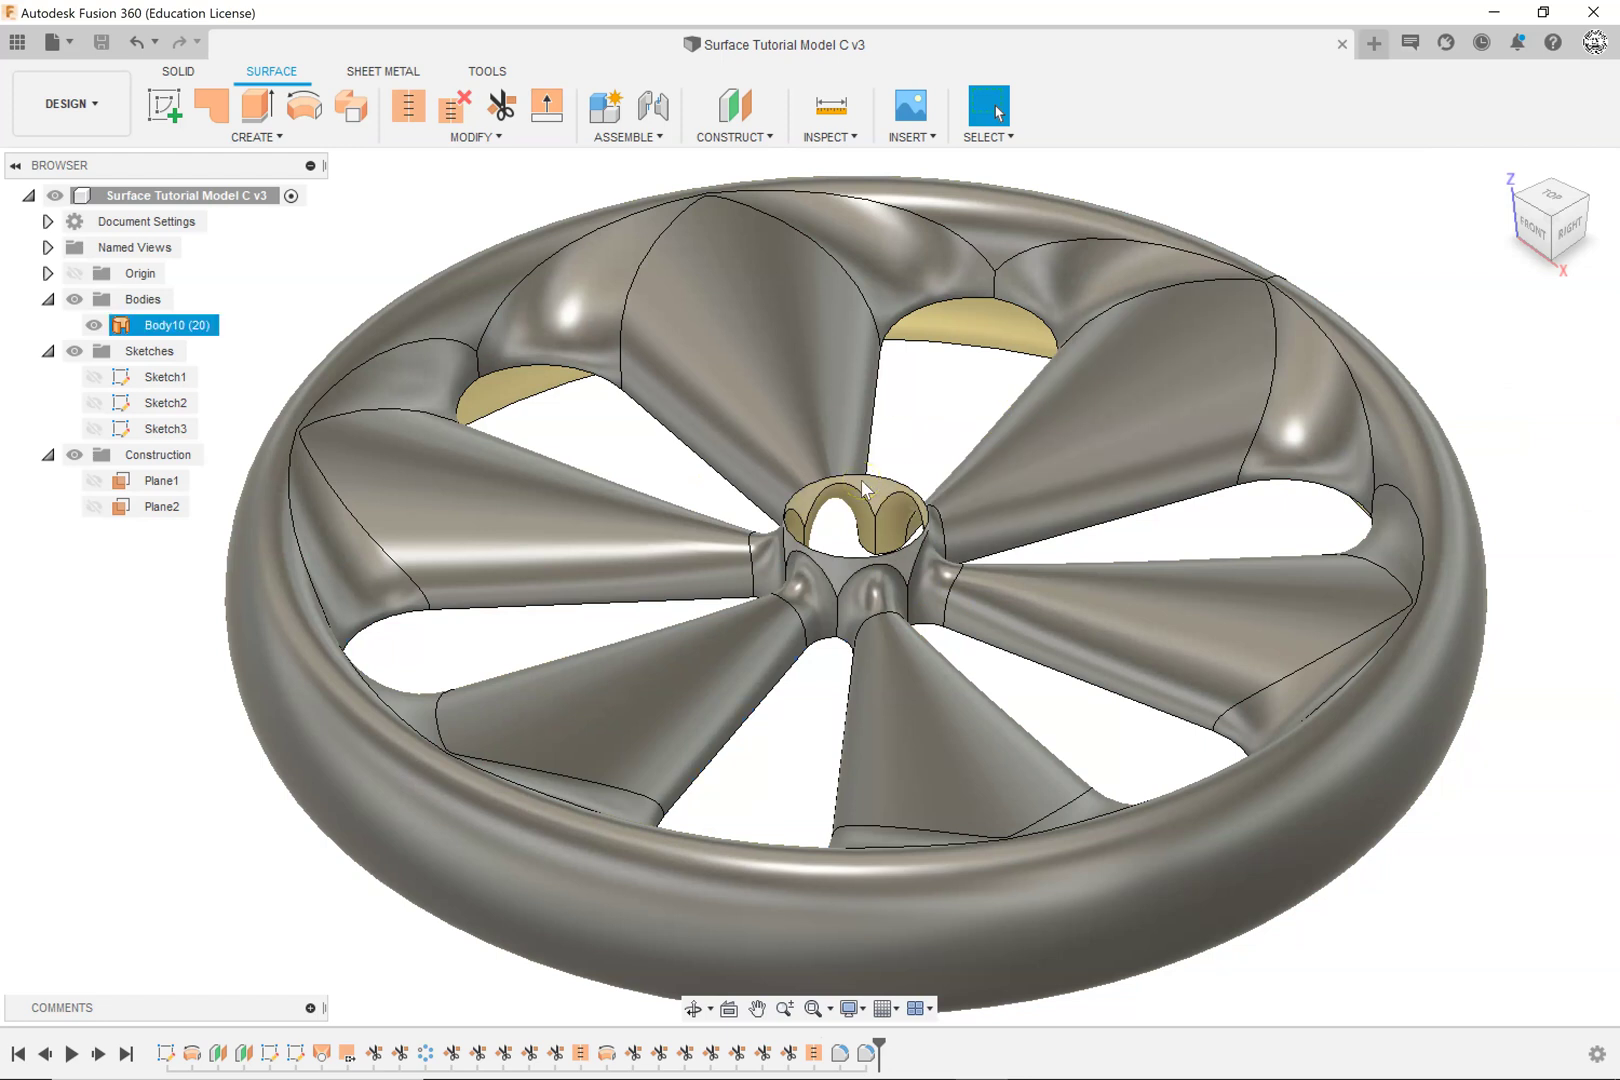
left_click(997, 457)
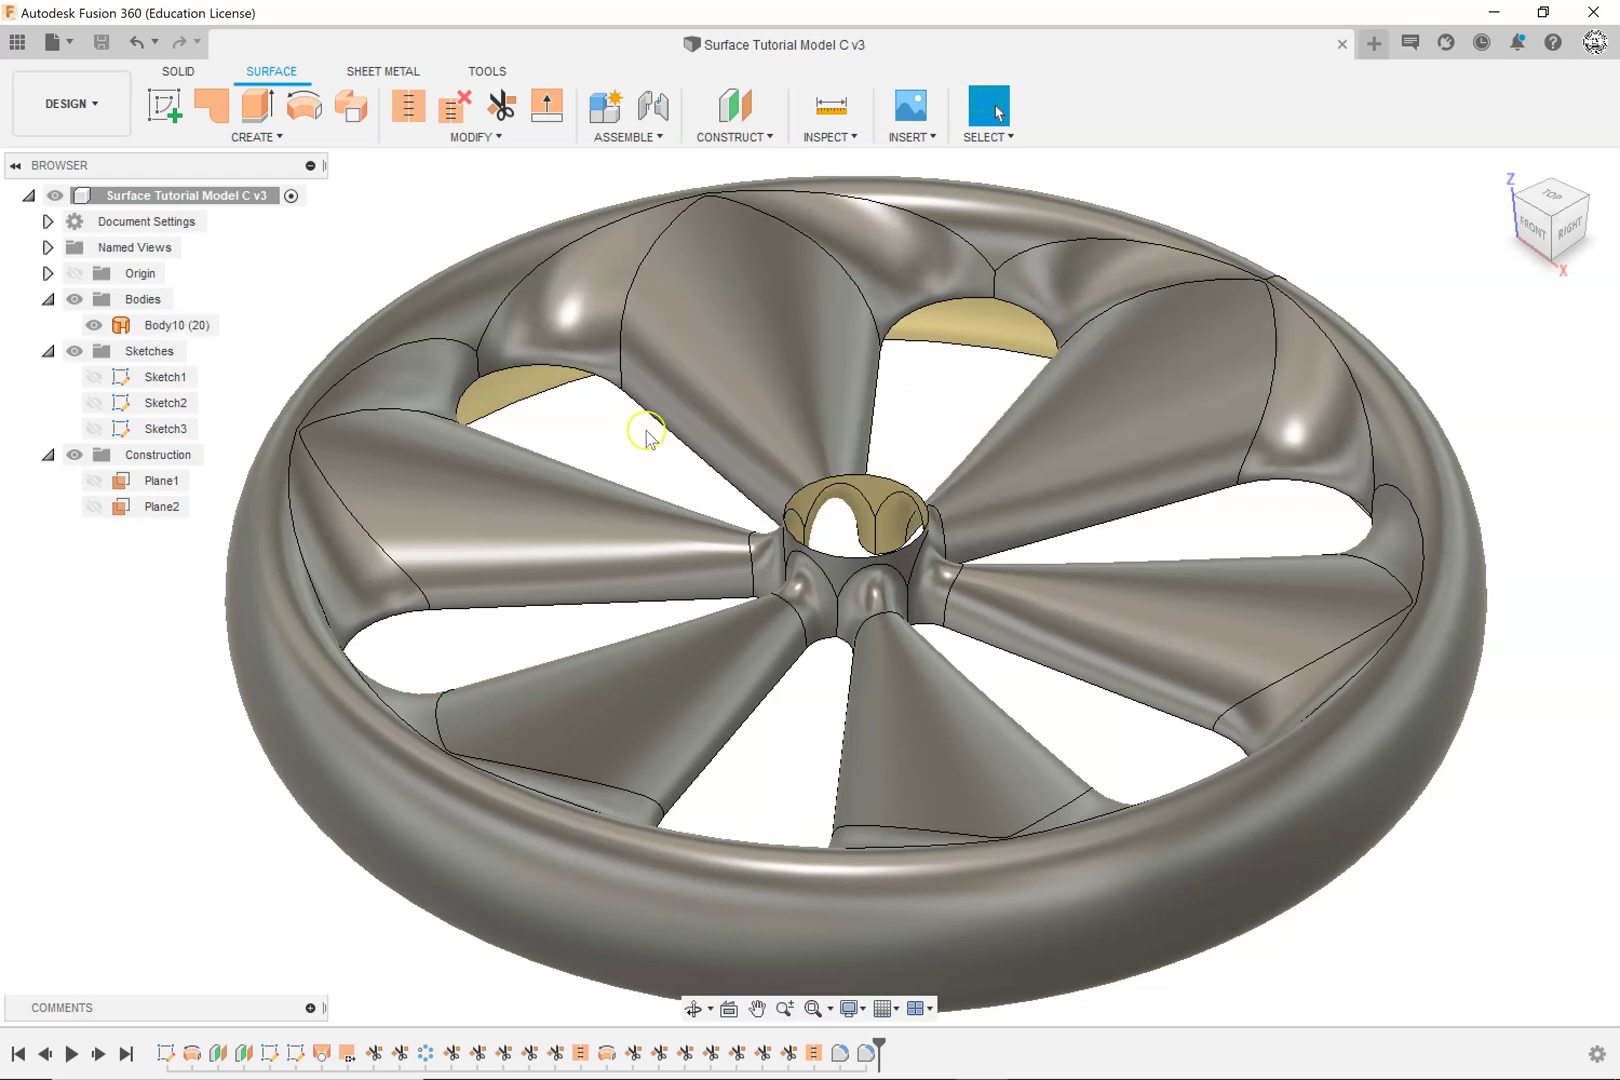
left_click(590, 400)
left_click(615, 388)
left_click(342, 288)
Step: Patch the two openings between the spokes at the back of the wheel, each as a new body
left_click(218, 112)
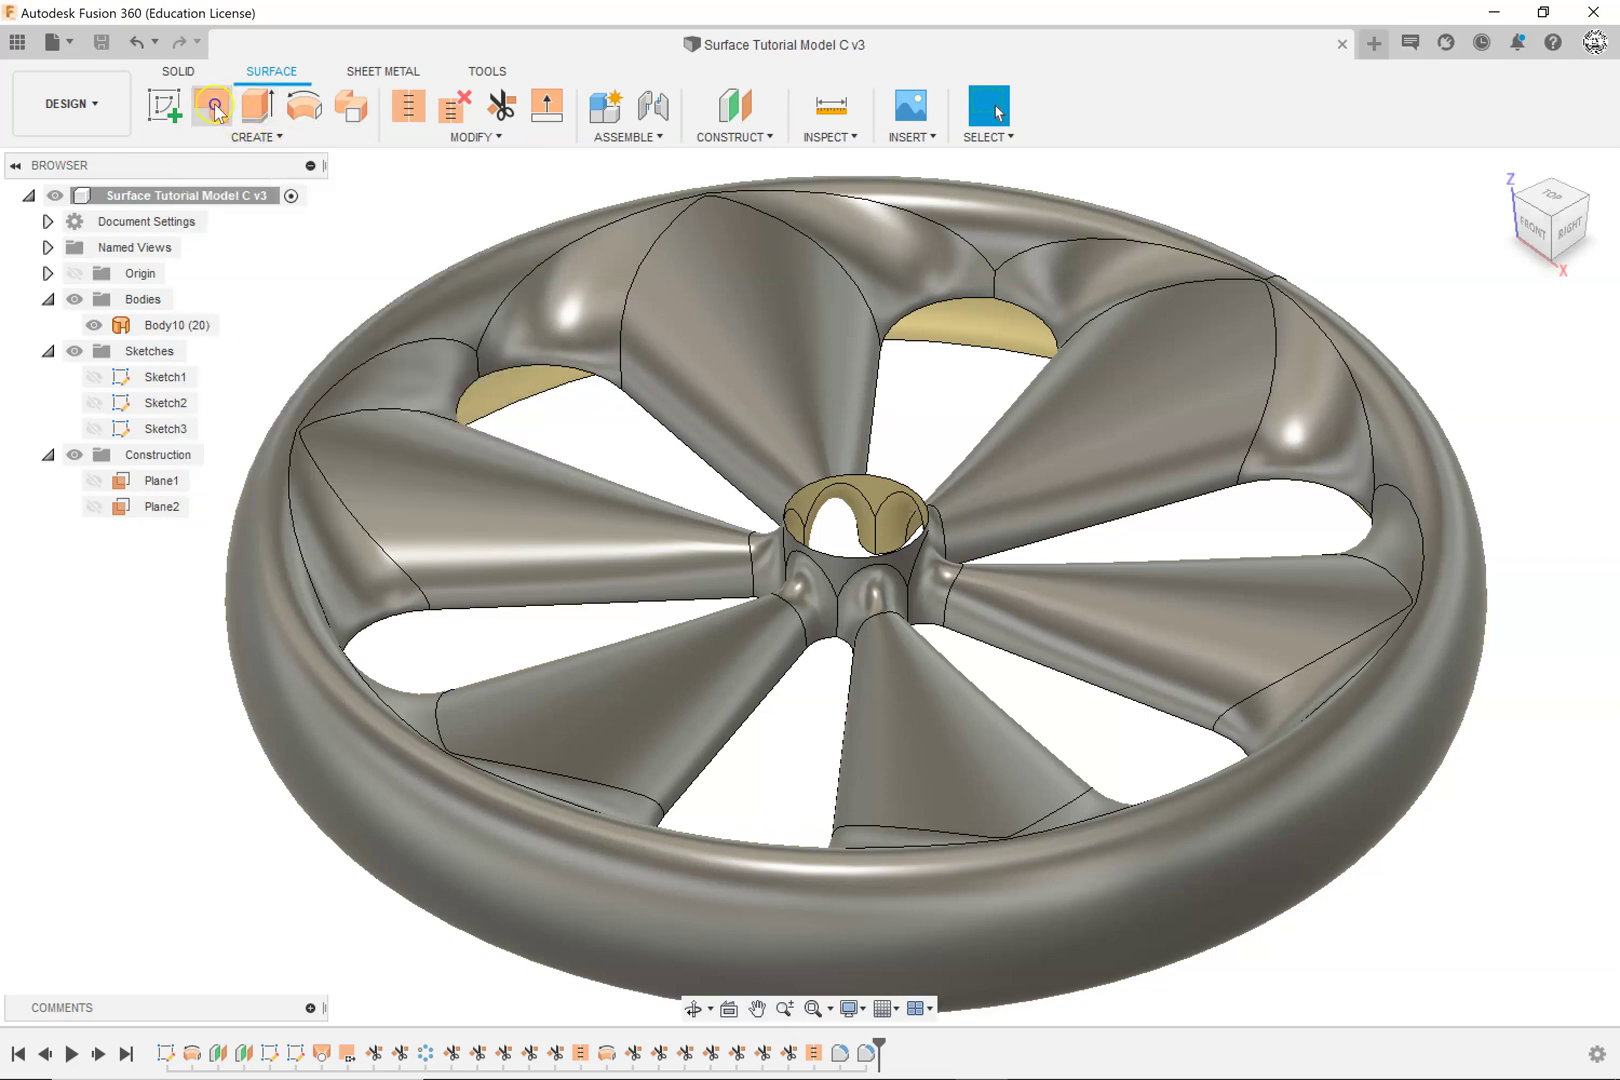
left_click(601, 384)
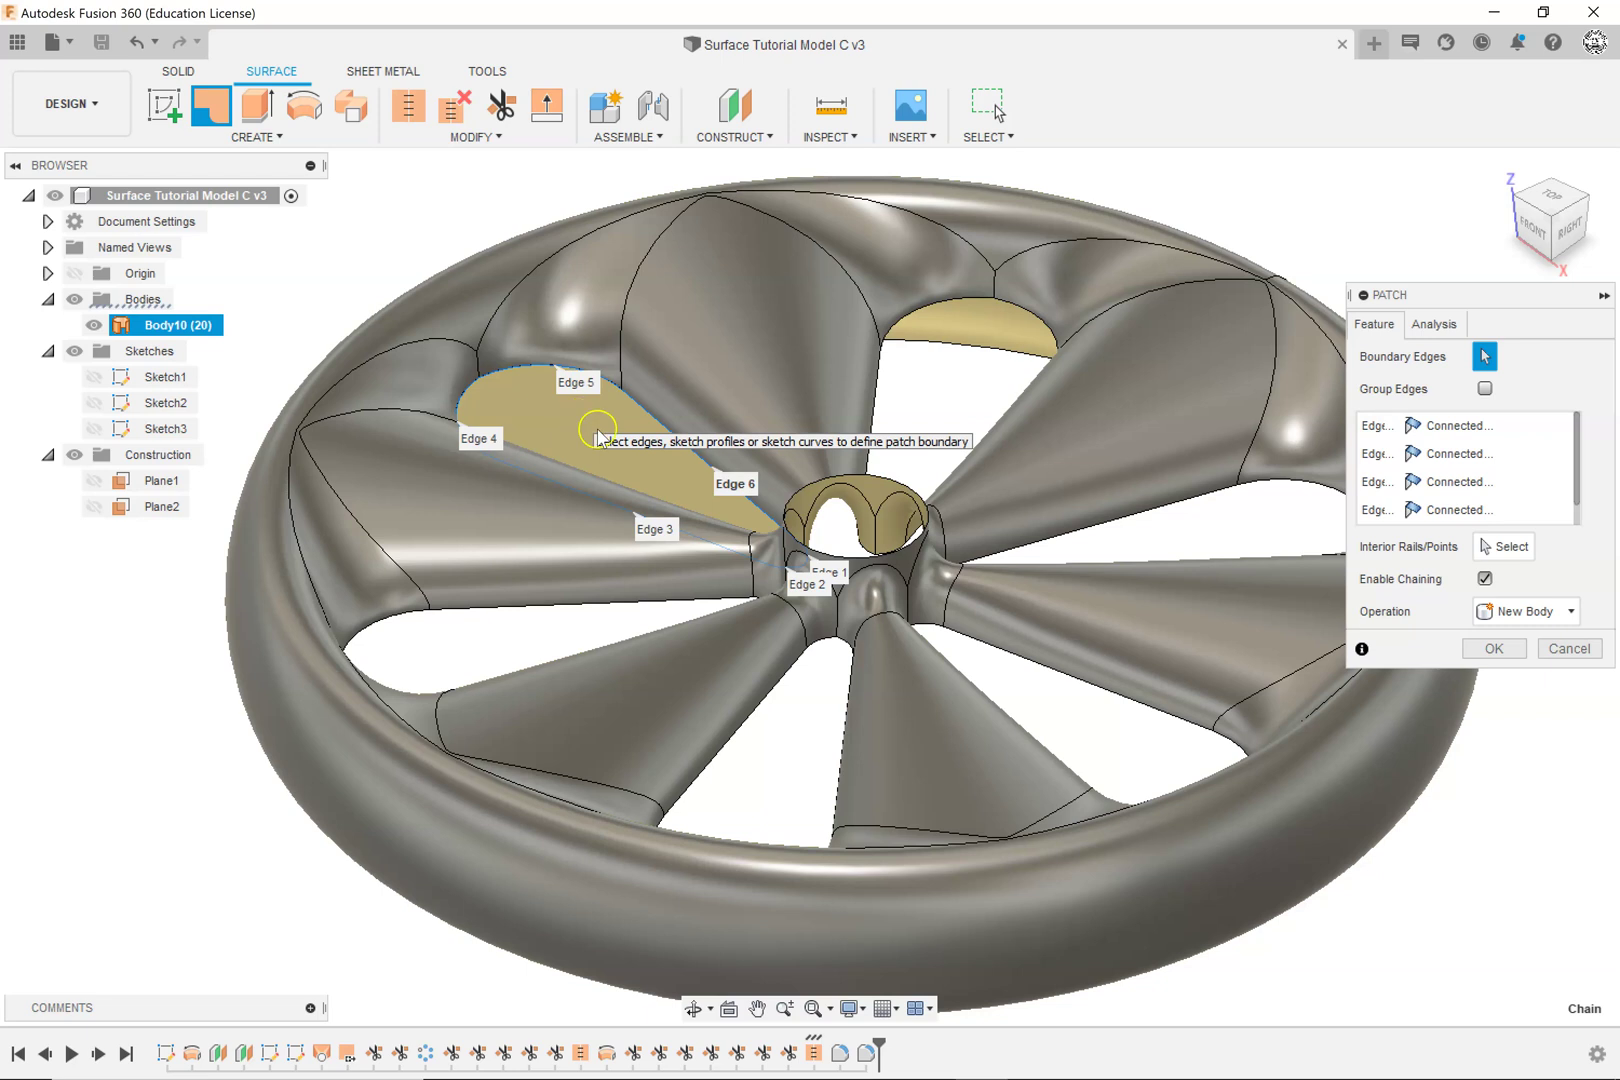
left_click(1491, 650)
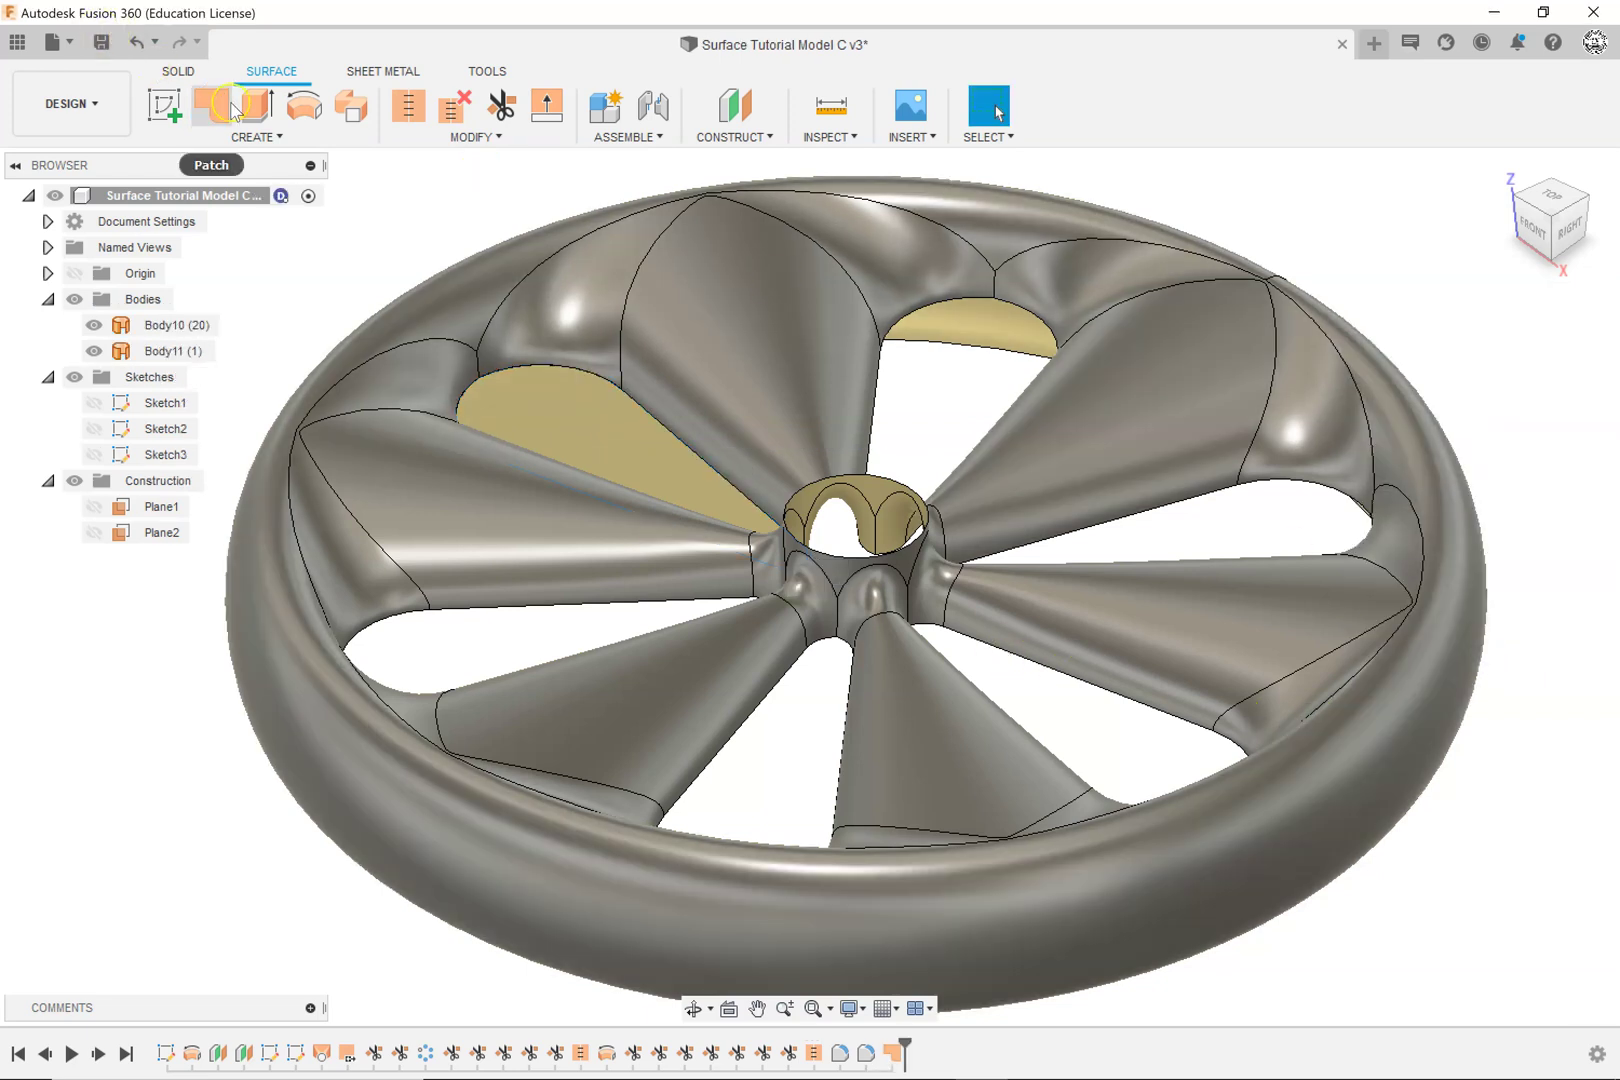
left_click(224, 116)
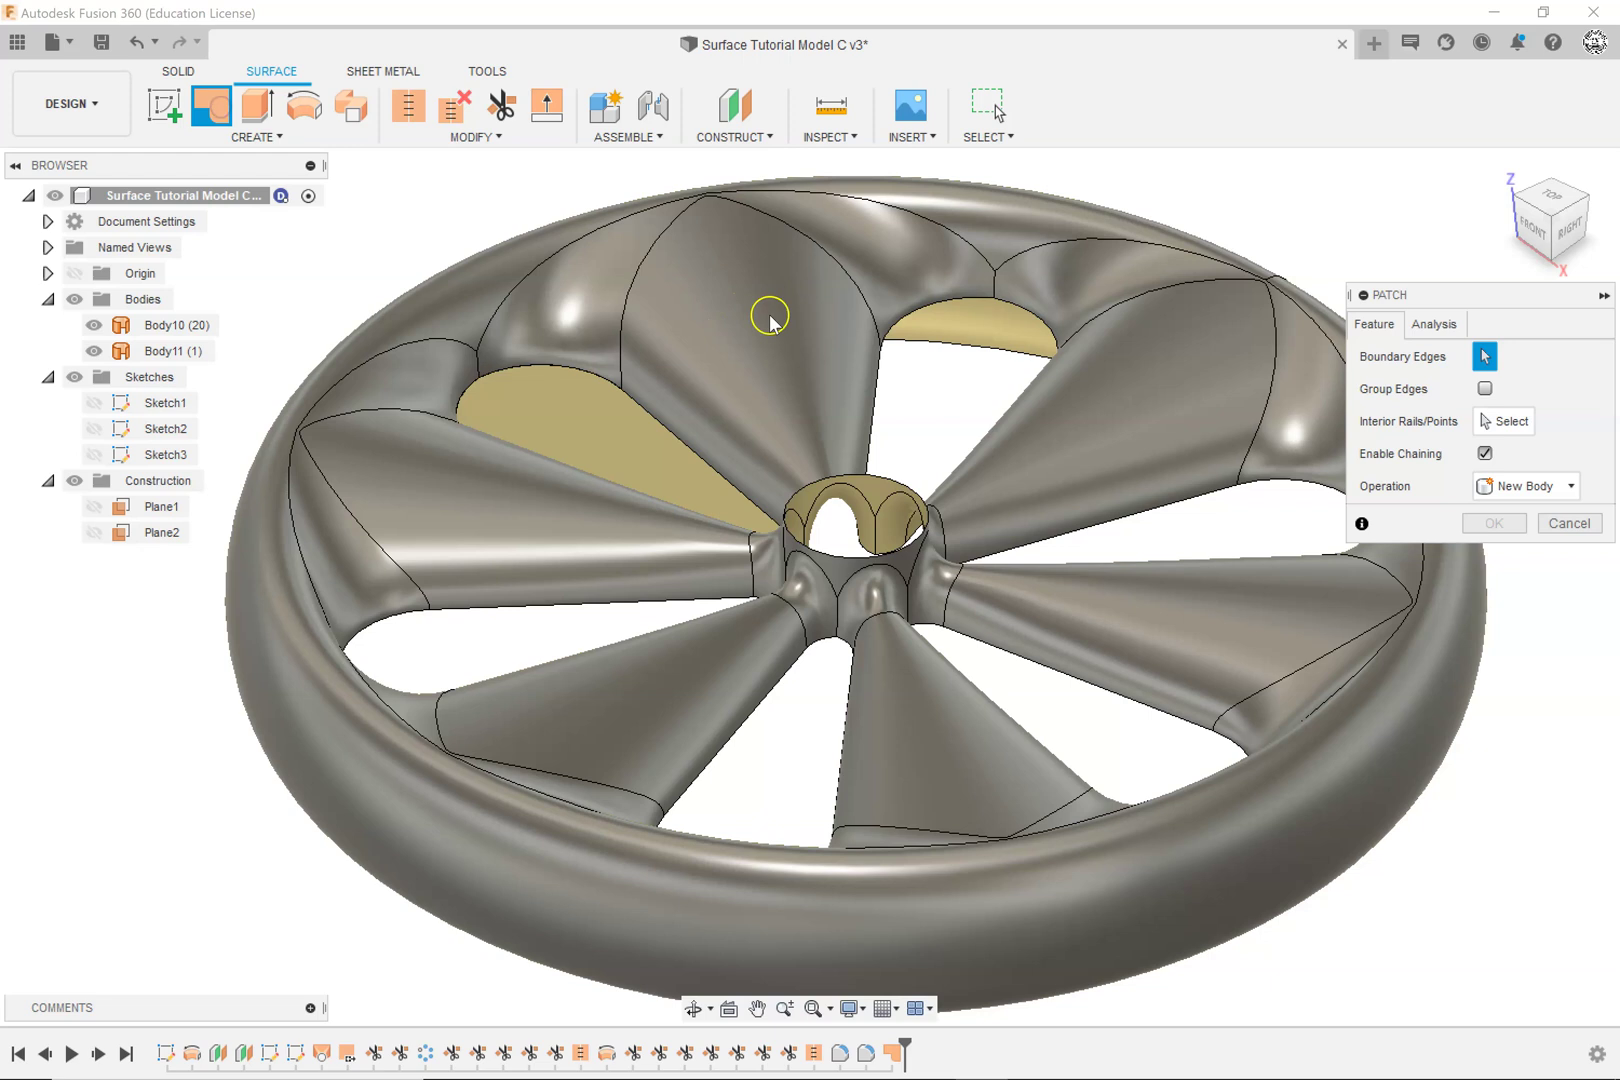
left_click(881, 374)
left_click(1520, 662)
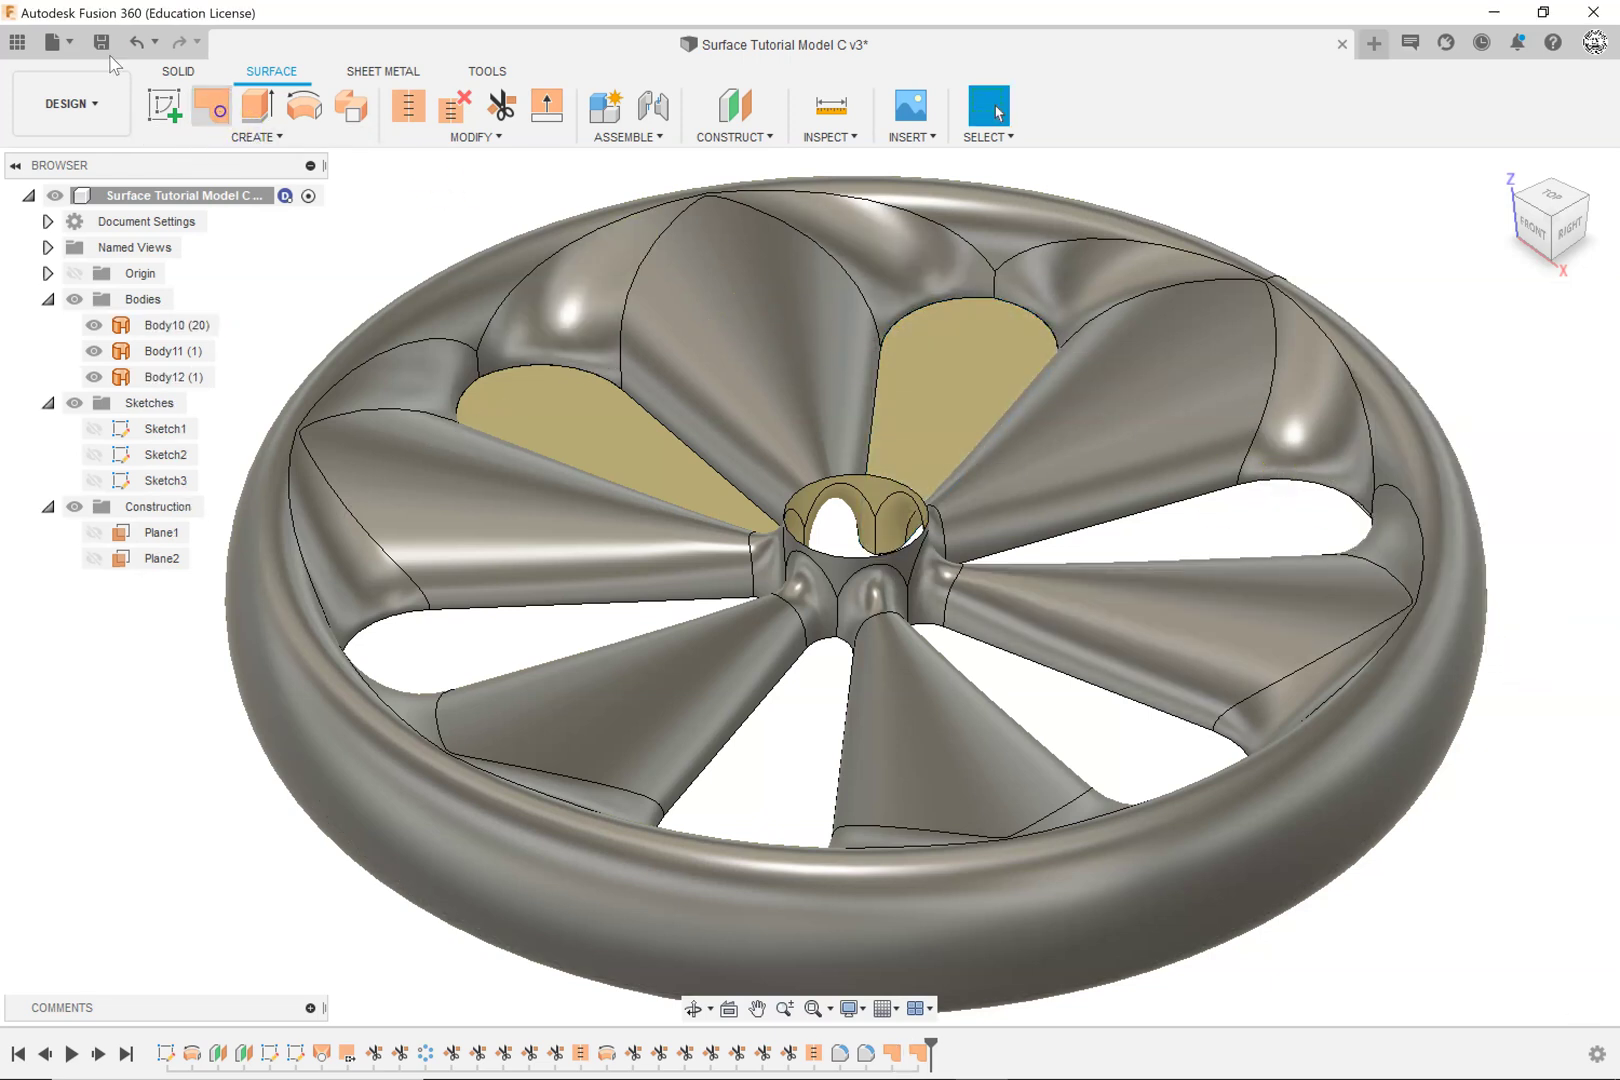
Step: Patch the next two spoke openings clockwise around the hub, each as a new body with chained boundary edges
left_click(211, 105)
left_click(1170, 510)
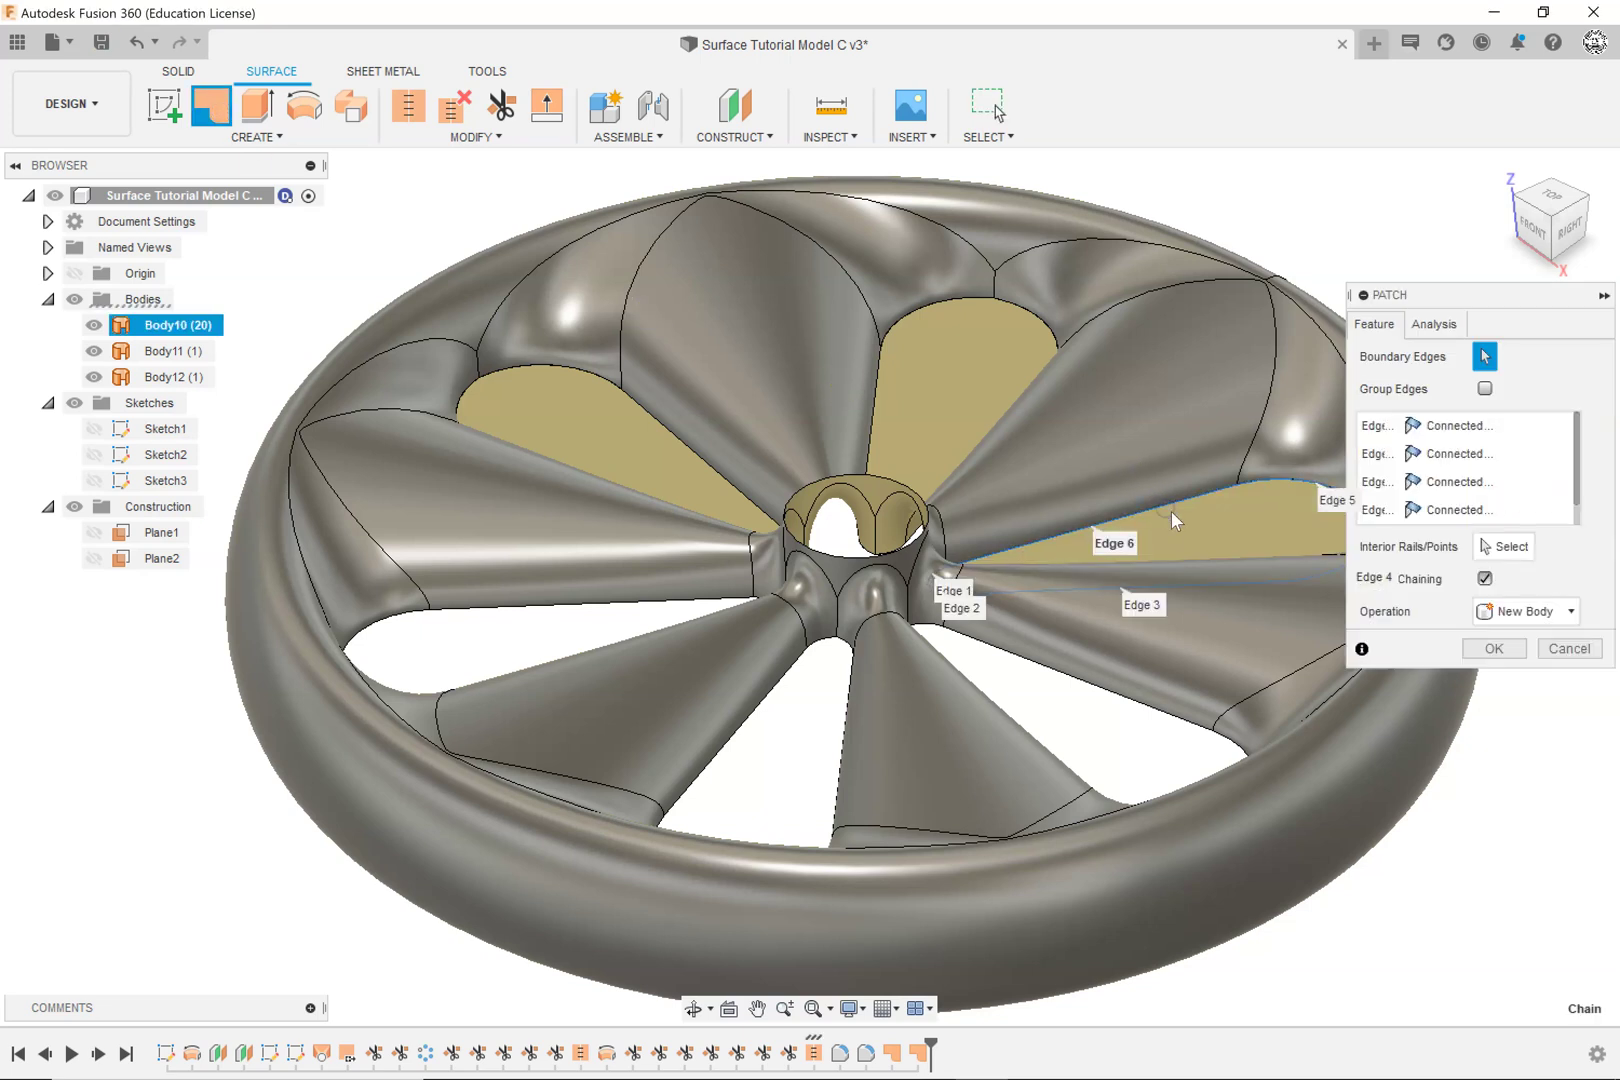
left_click(1472, 650)
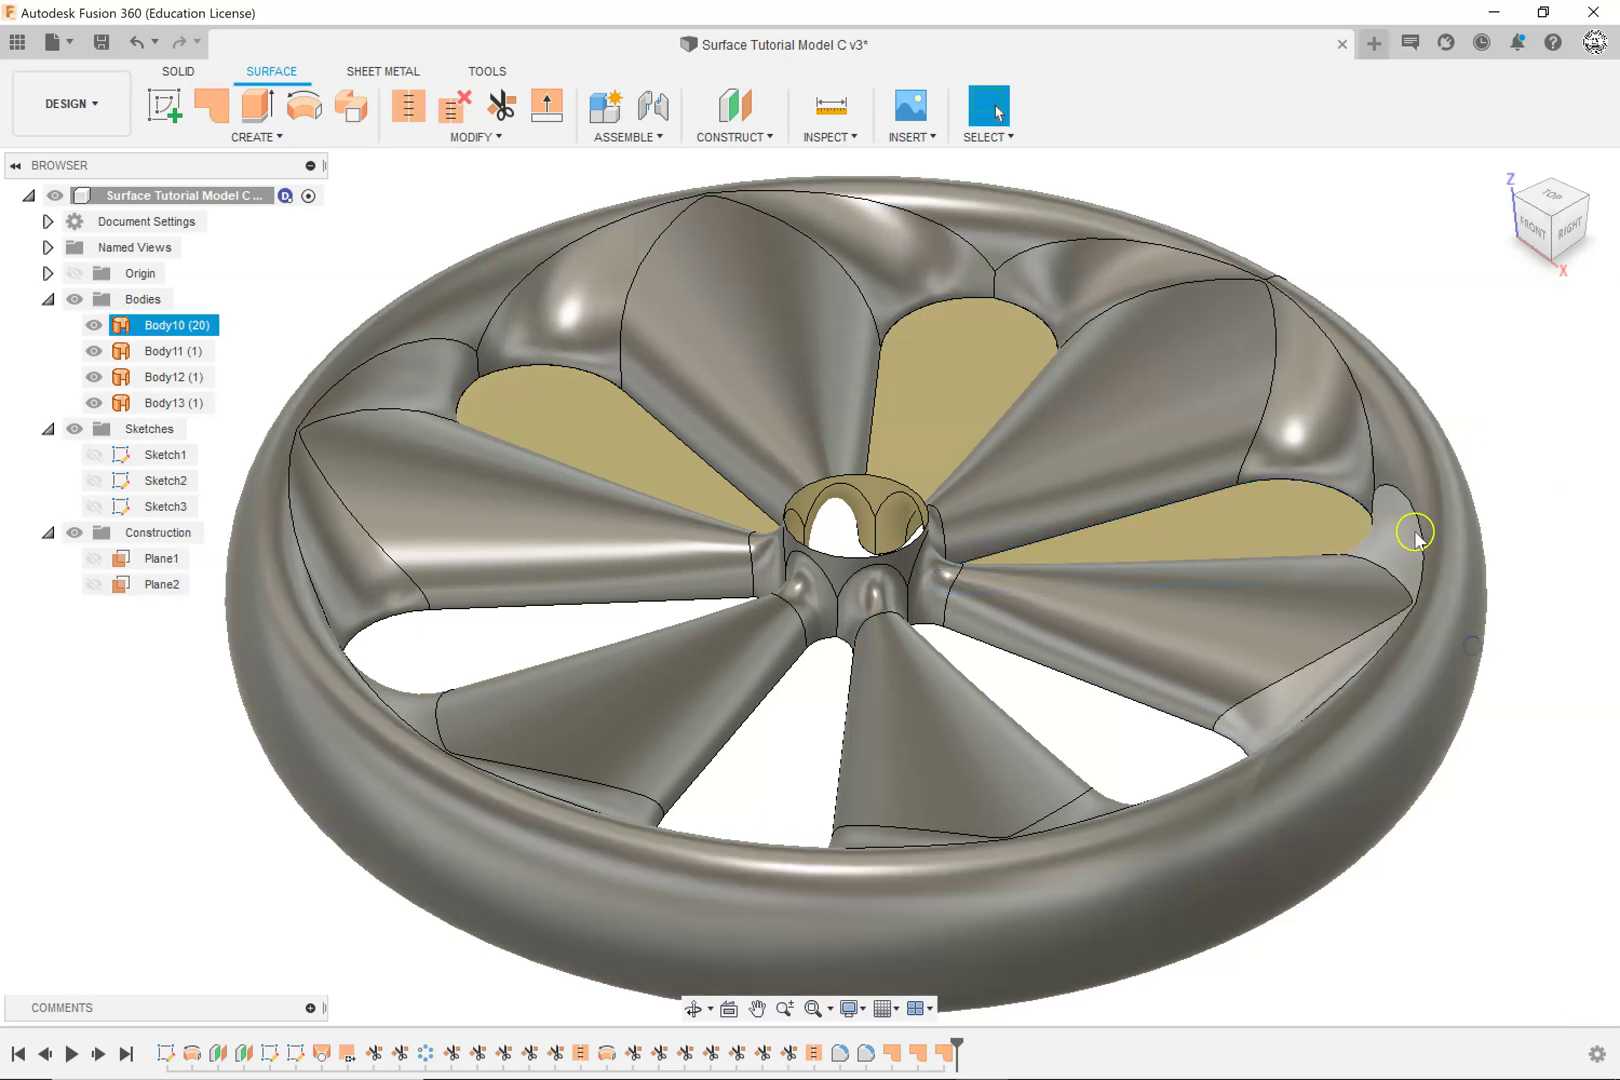
right_click(1482, 440)
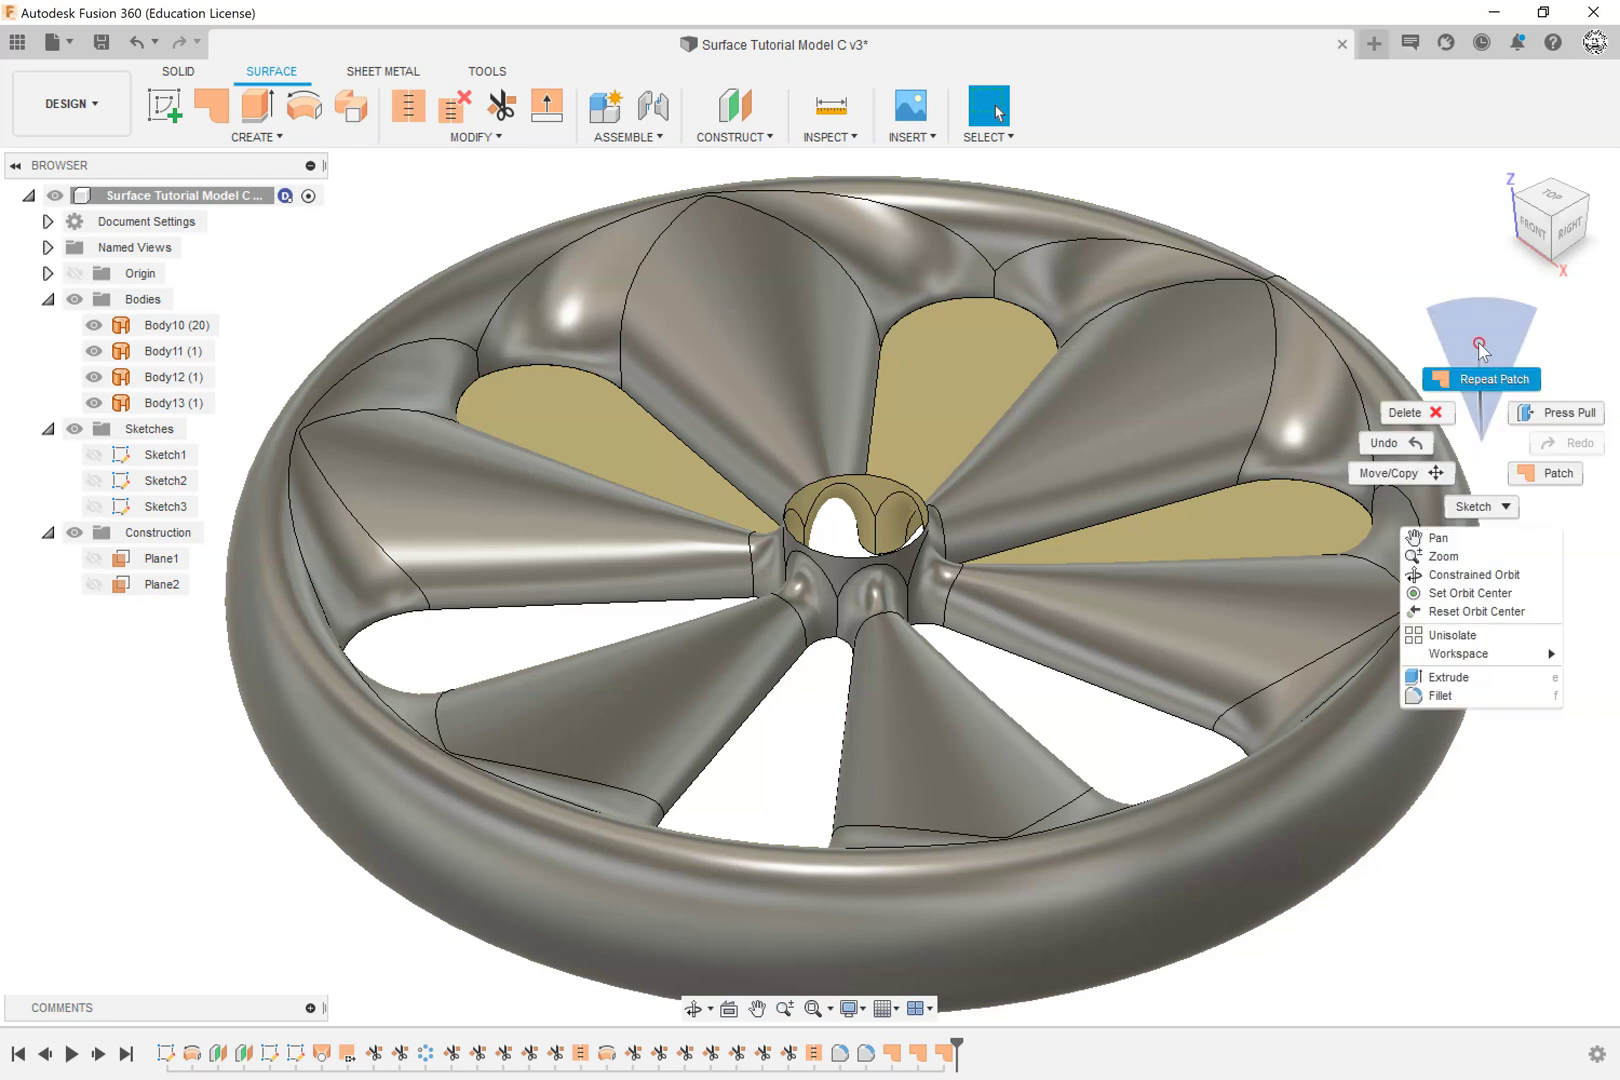
left_click(1478, 340)
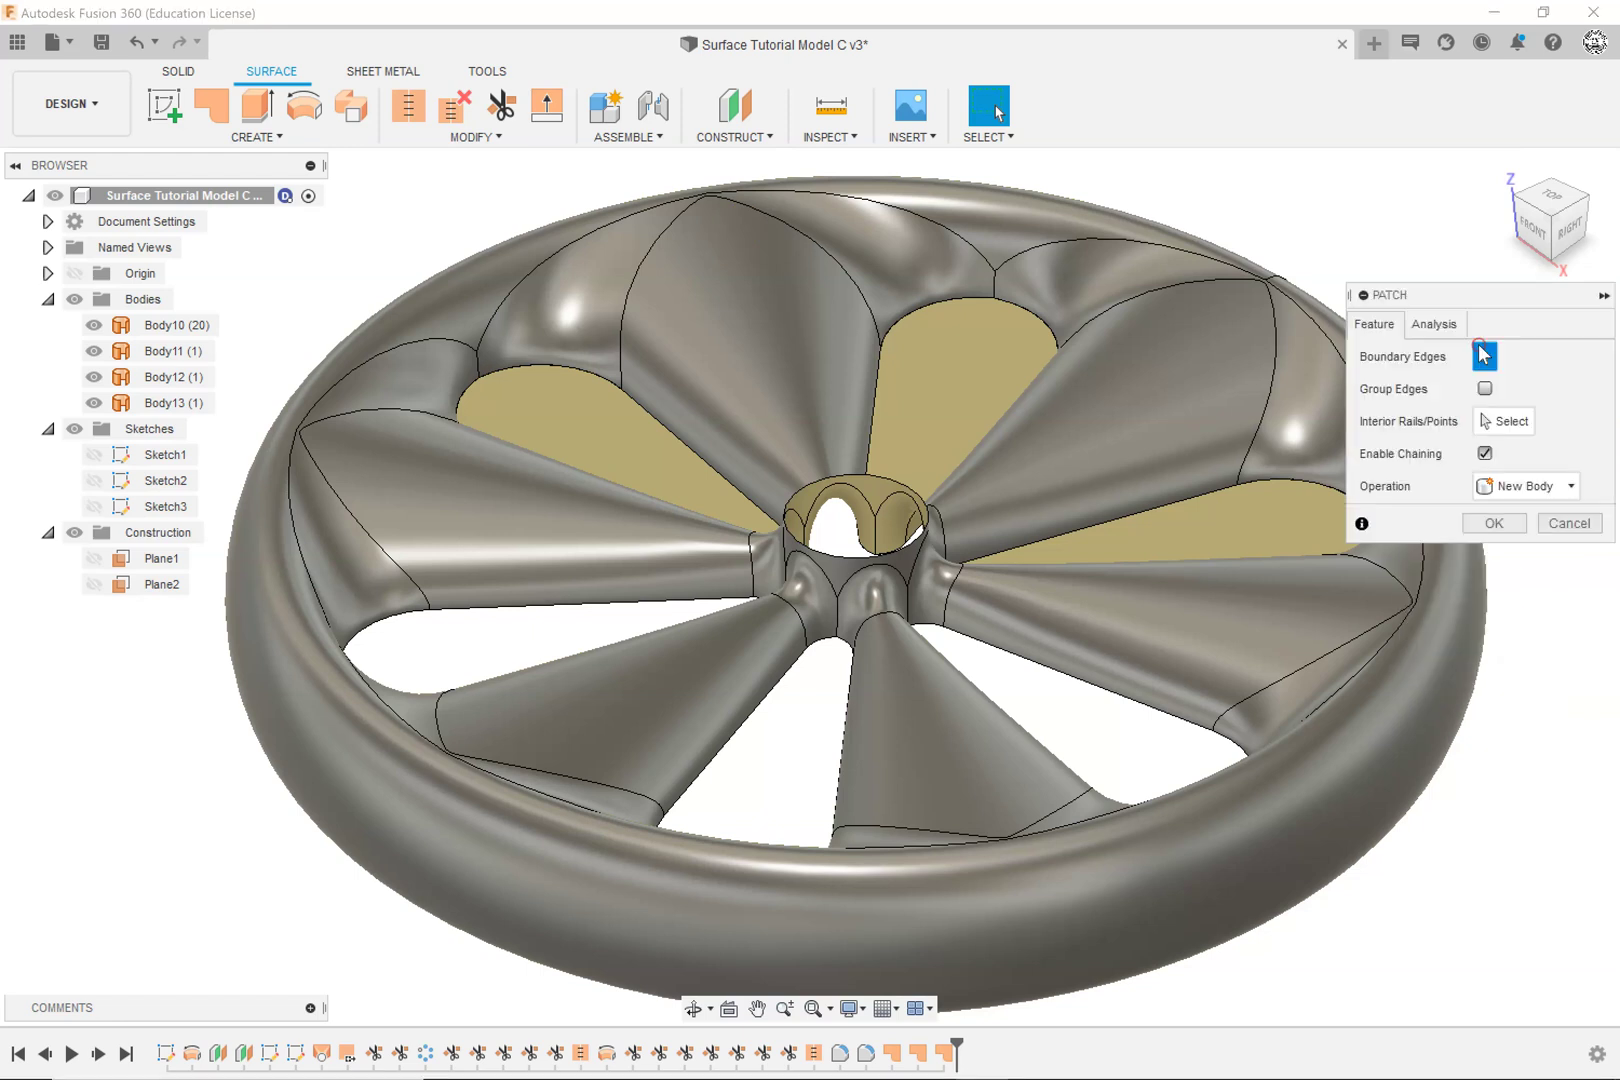
left_click(1130, 700)
key("Return")
Step: Patch the last two open gaps between the spokes, each as a new body
right_click_drag(803, 777, 788, 720)
left_click(725, 748)
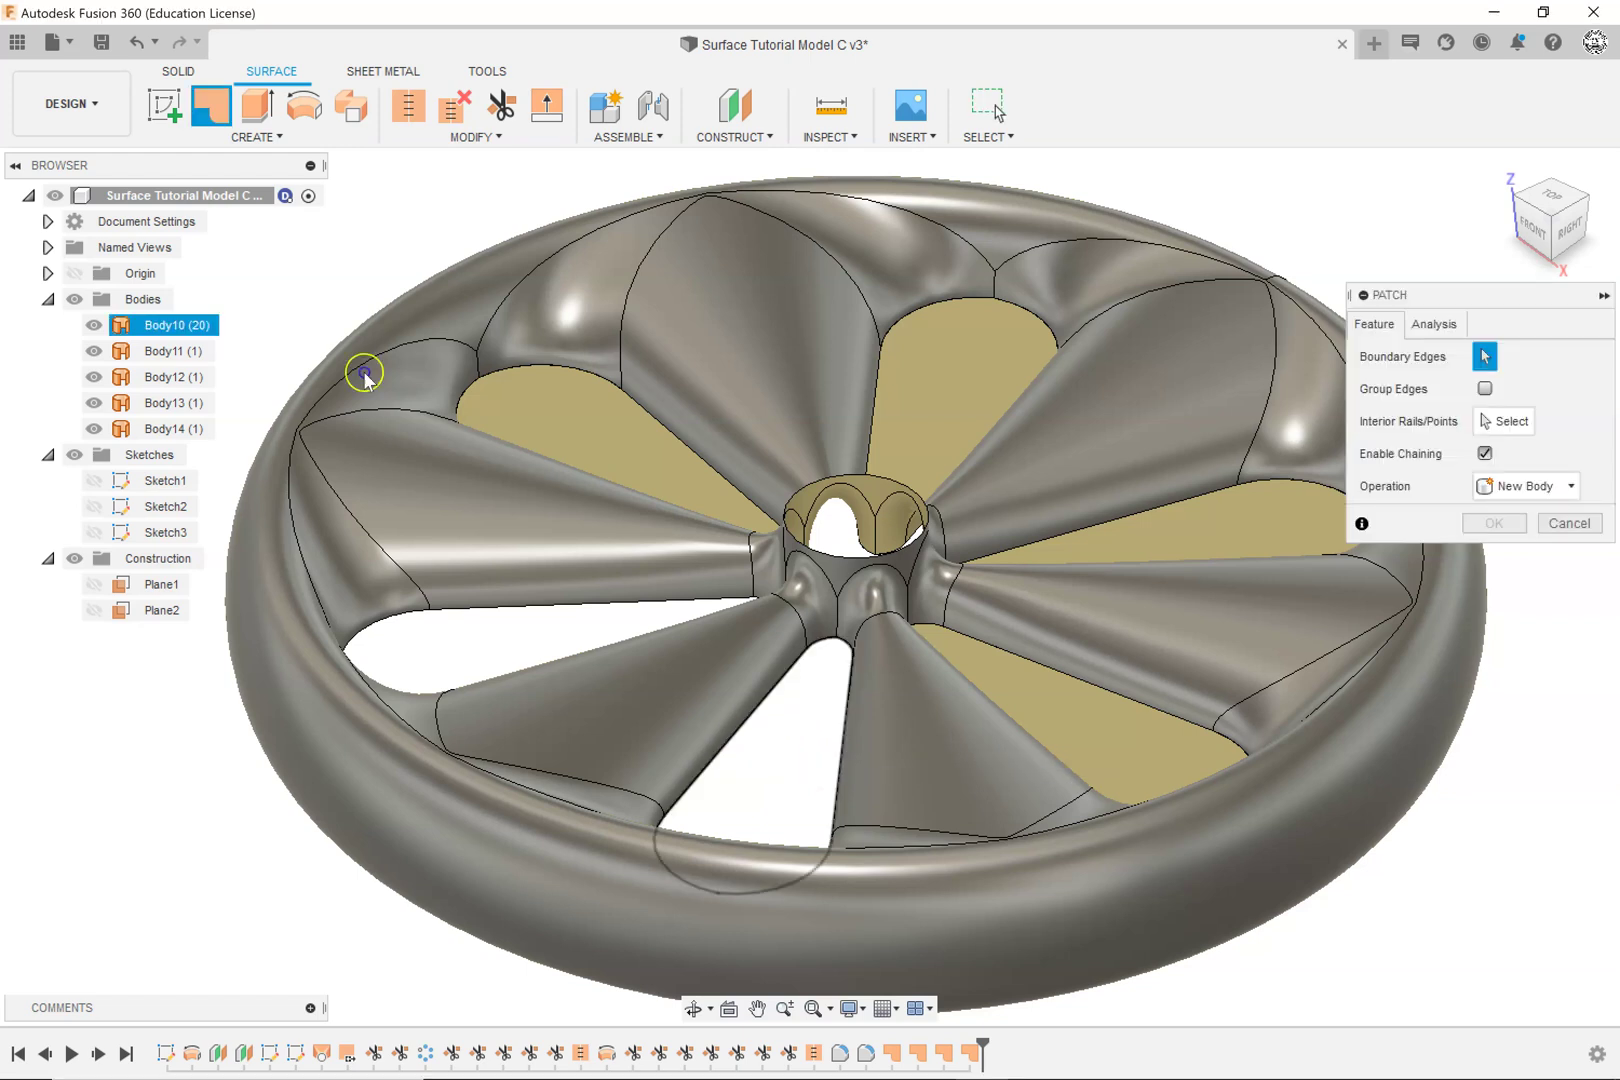
key("Return")
right_click_drag(445, 661, 448, 604)
left_click(482, 614)
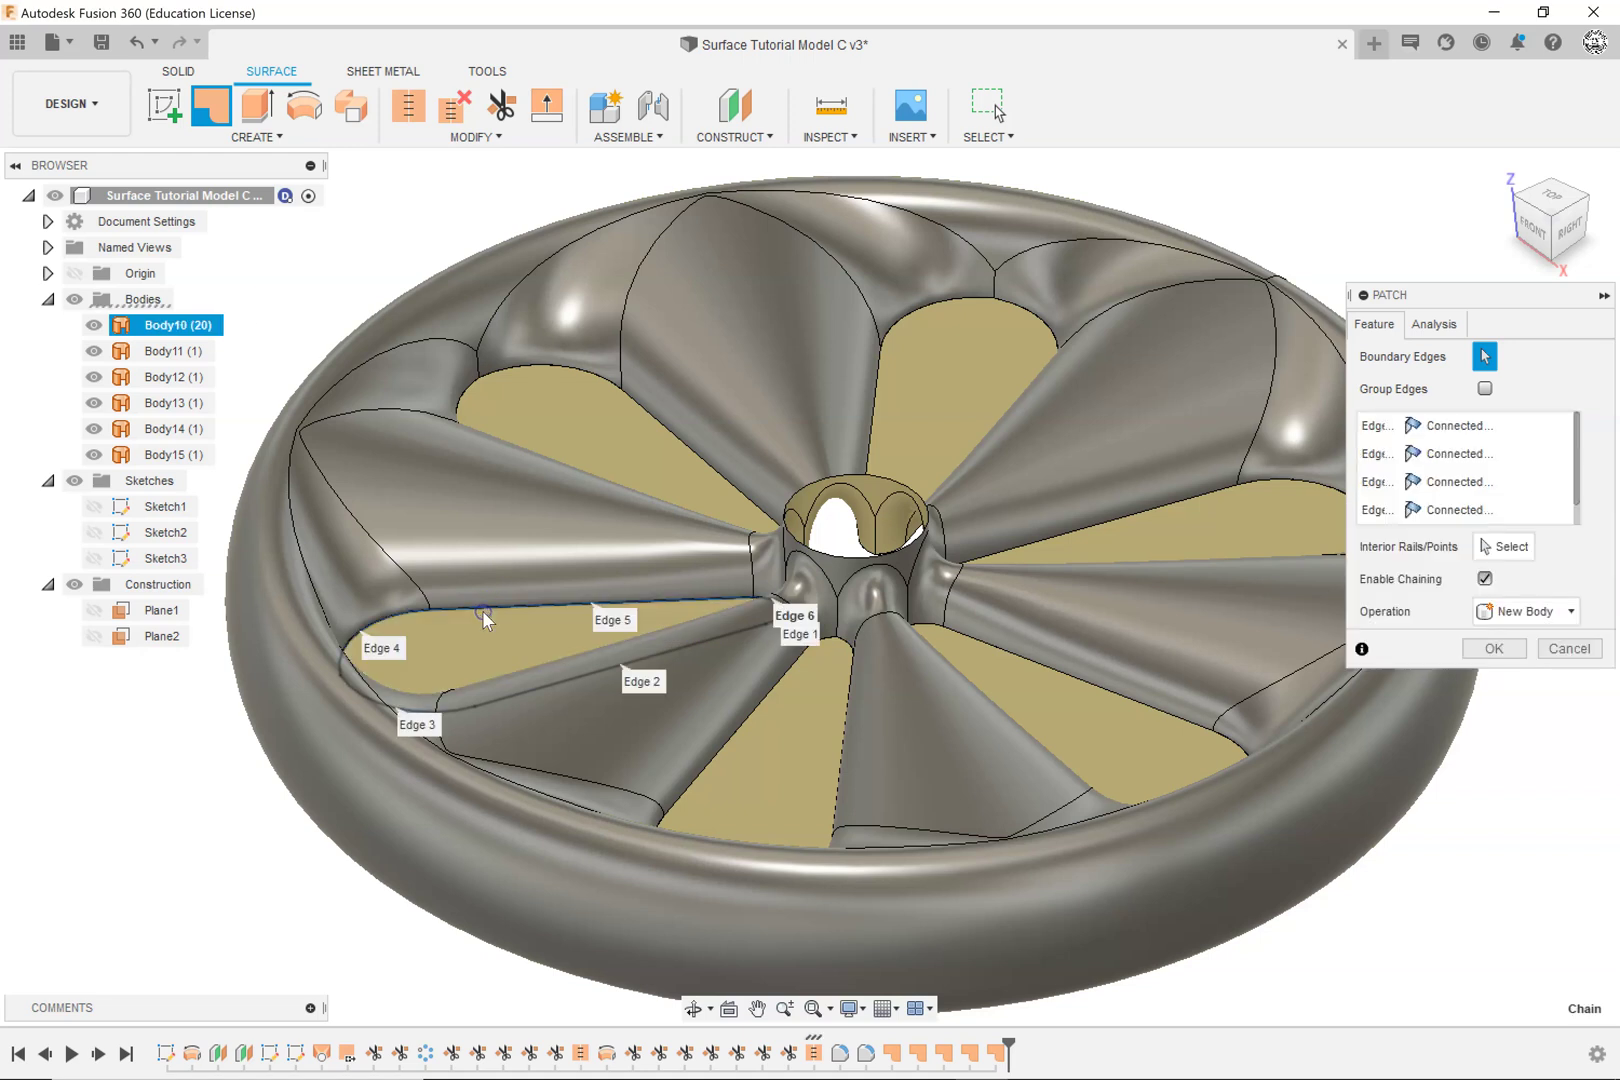
key("Return")
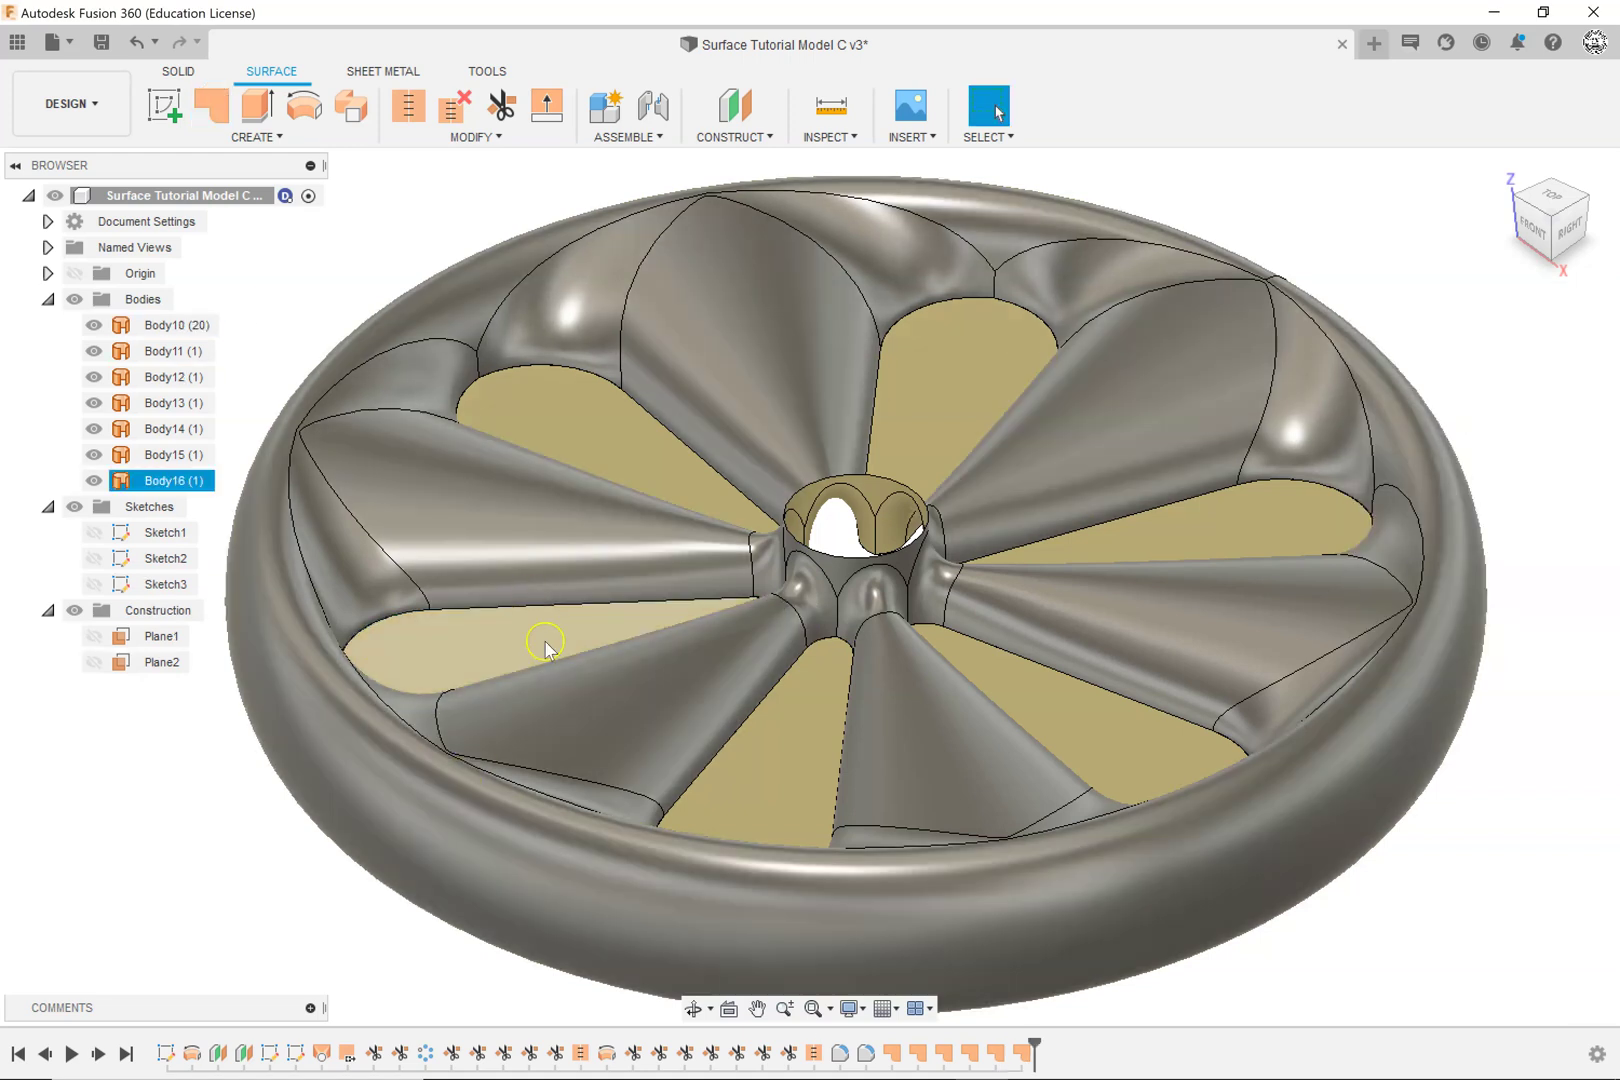
Step: Patch the circular opening at the top of the hub as a new body
right_click_drag(1390, 257, 1388, 198)
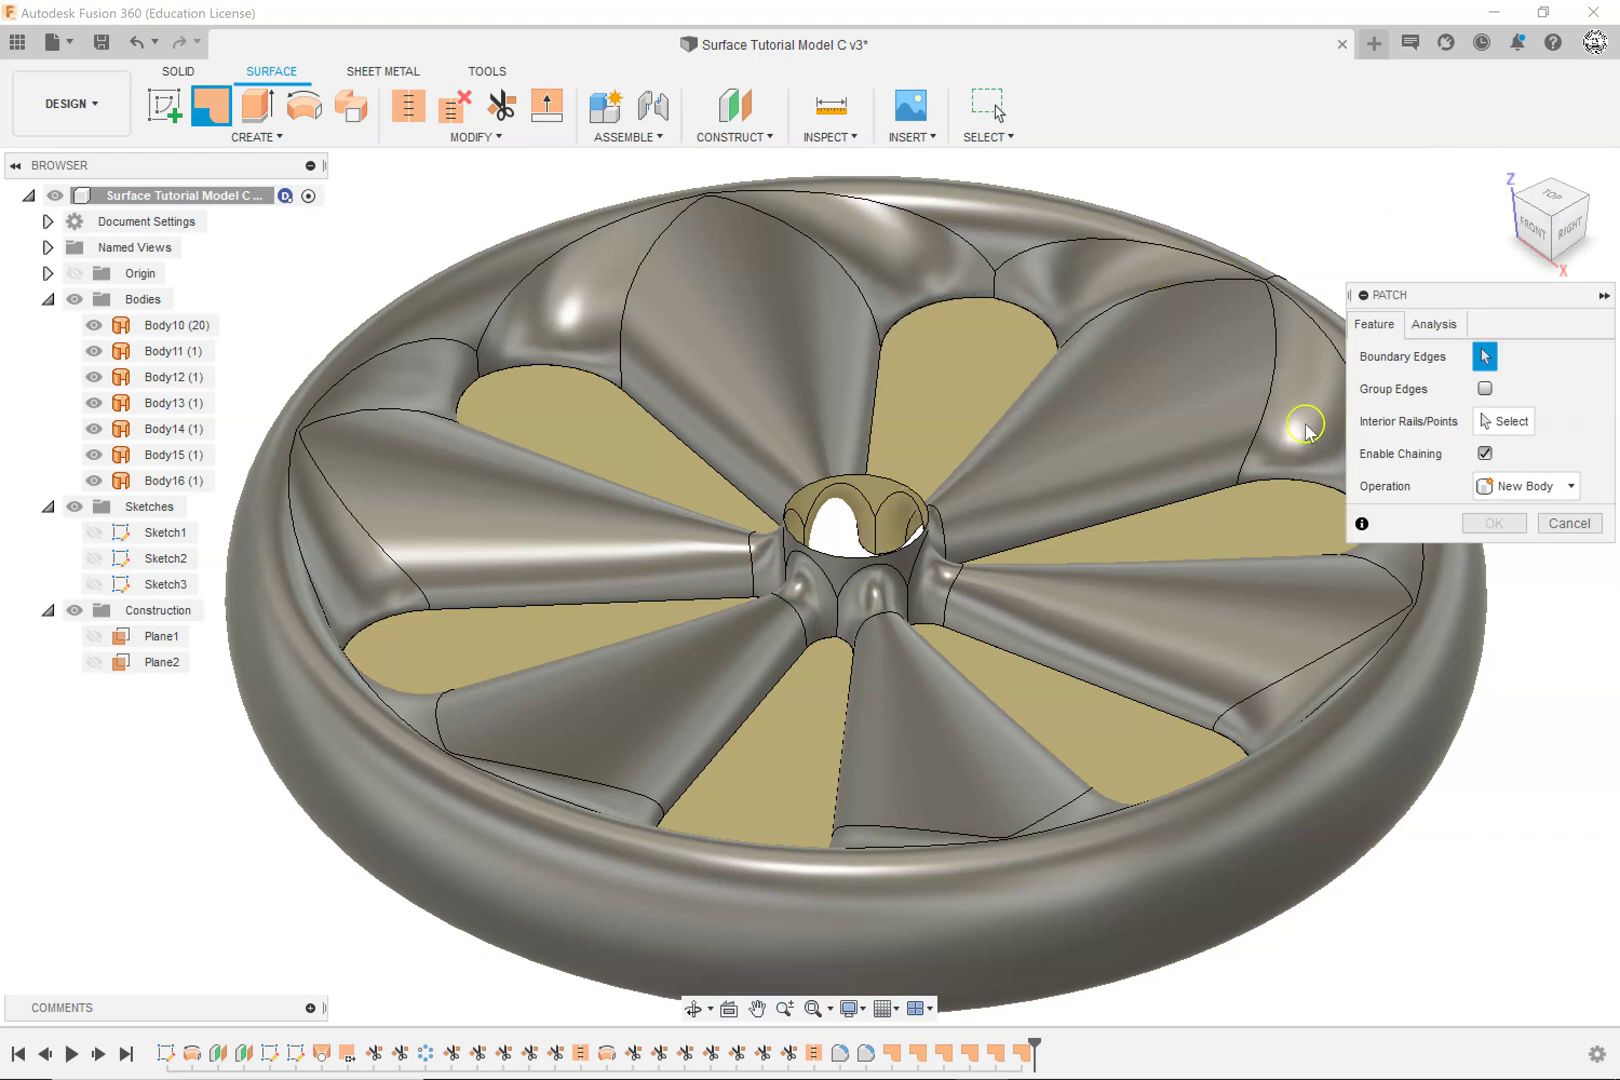
scroll(878, 495, "up", 5)
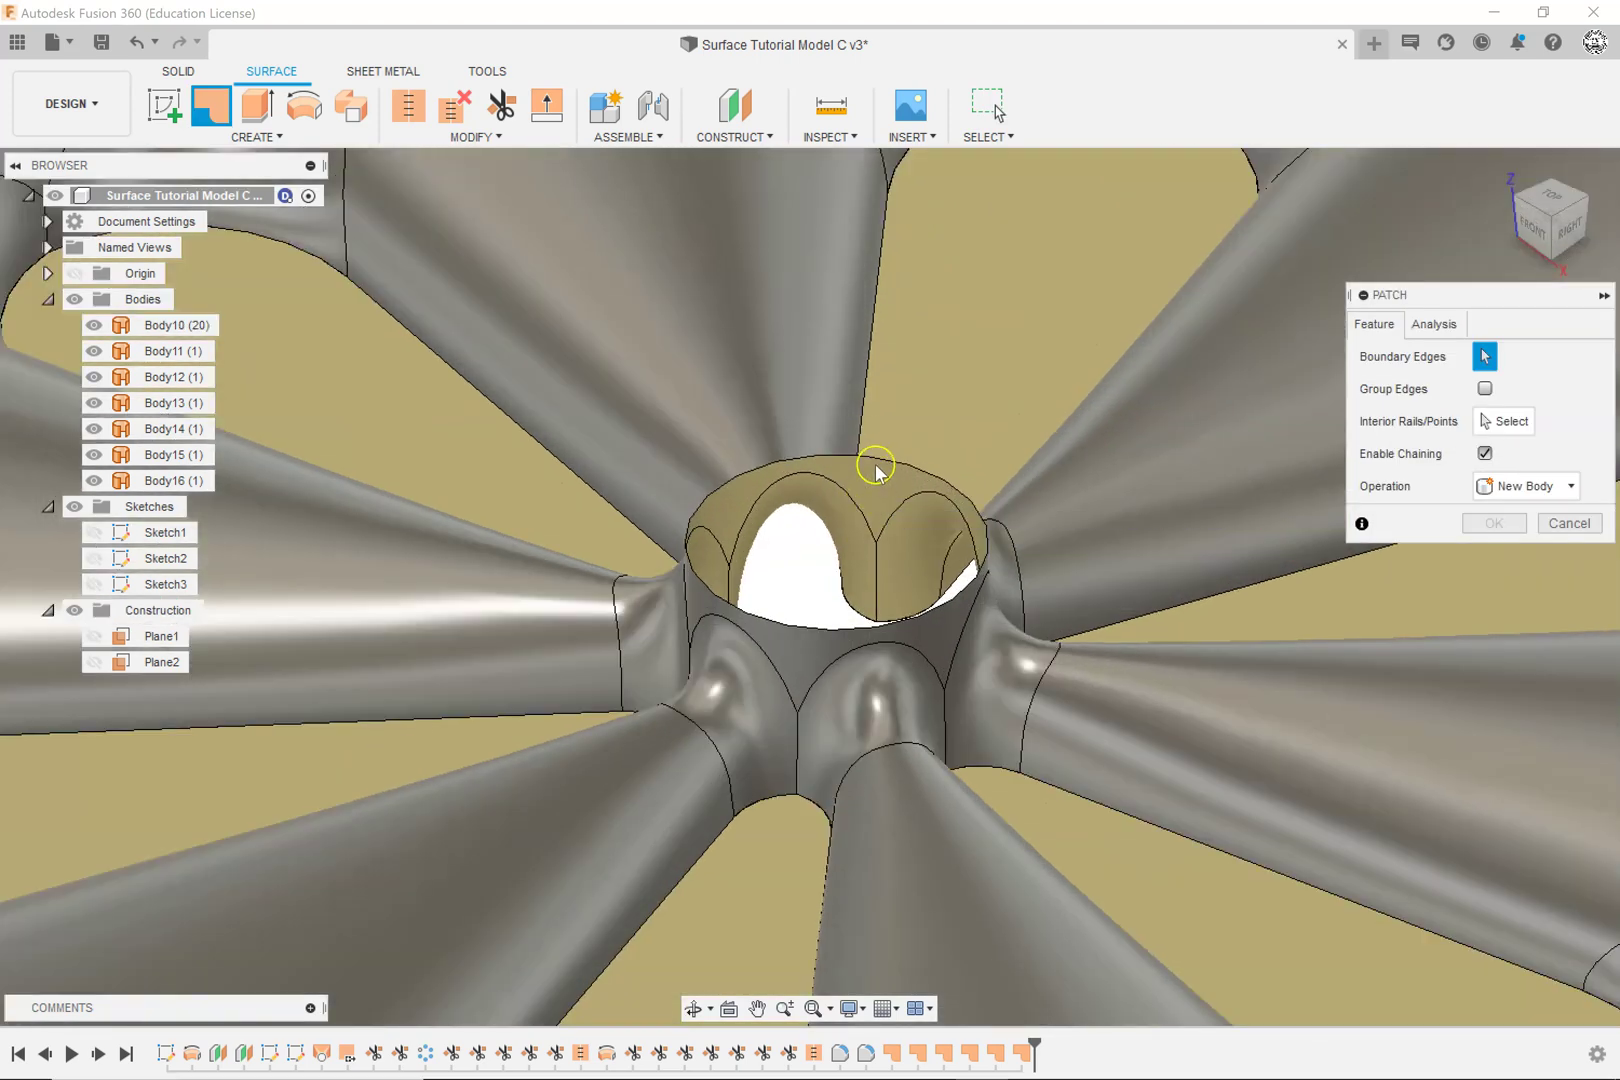
left_click(877, 459)
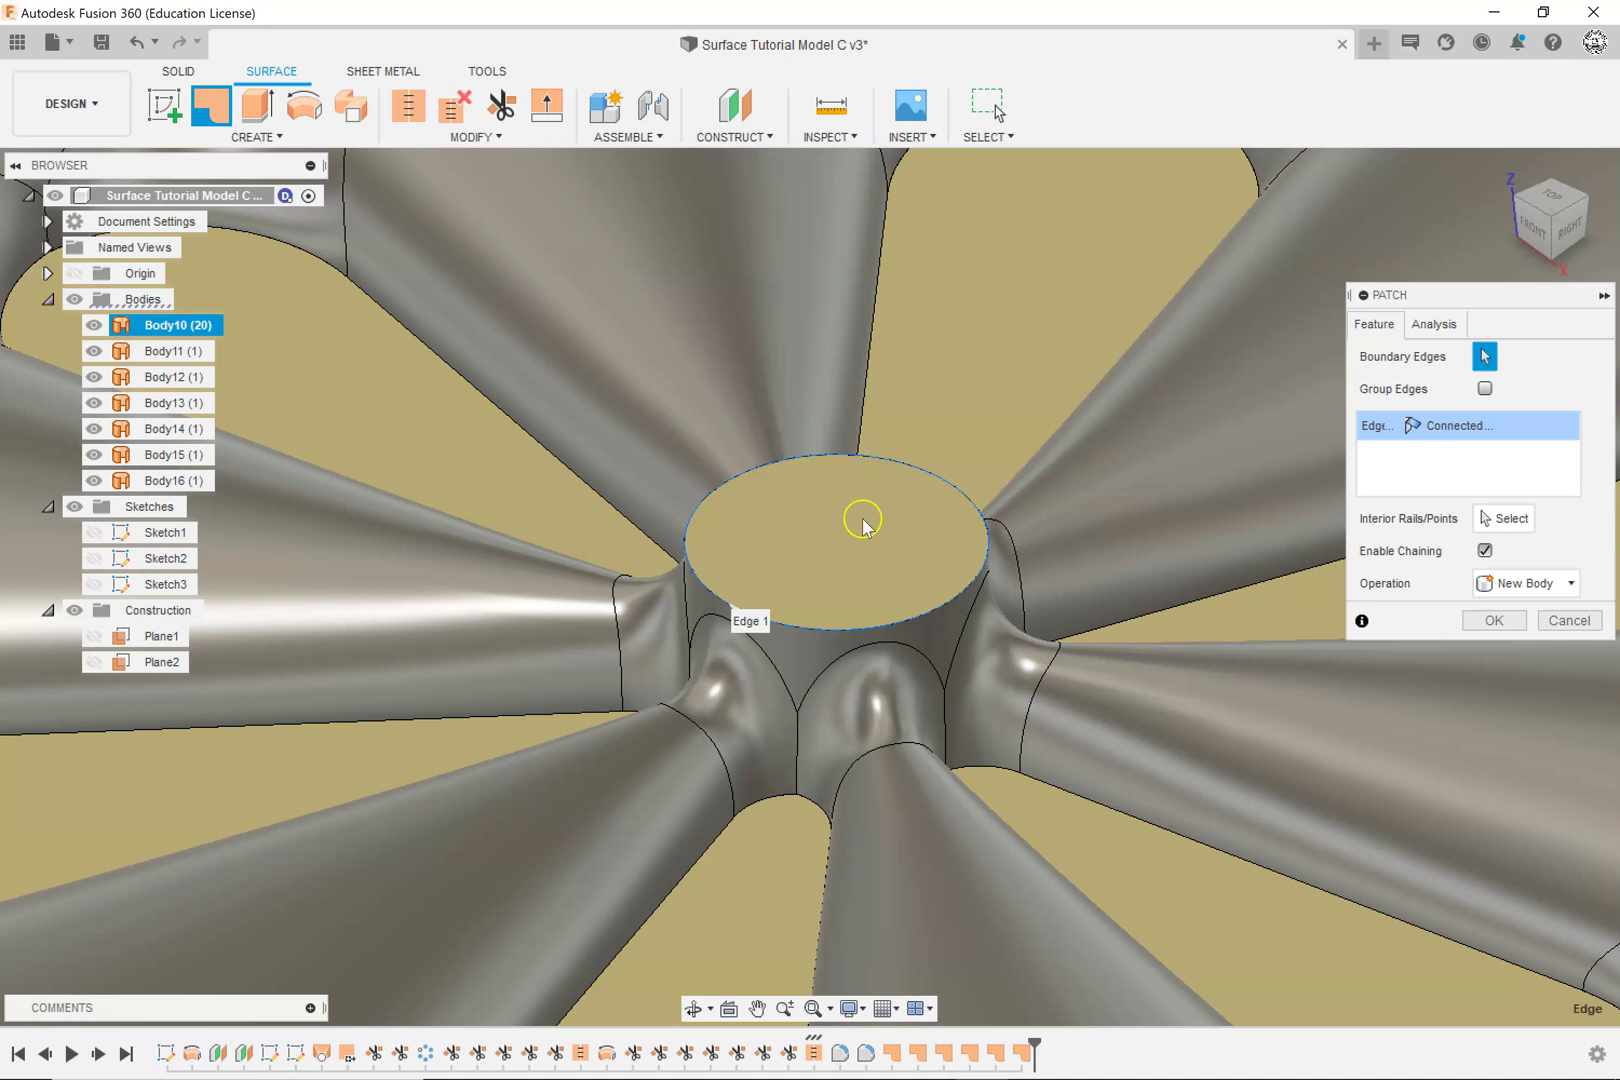
scroll(860, 515, "down", 5)
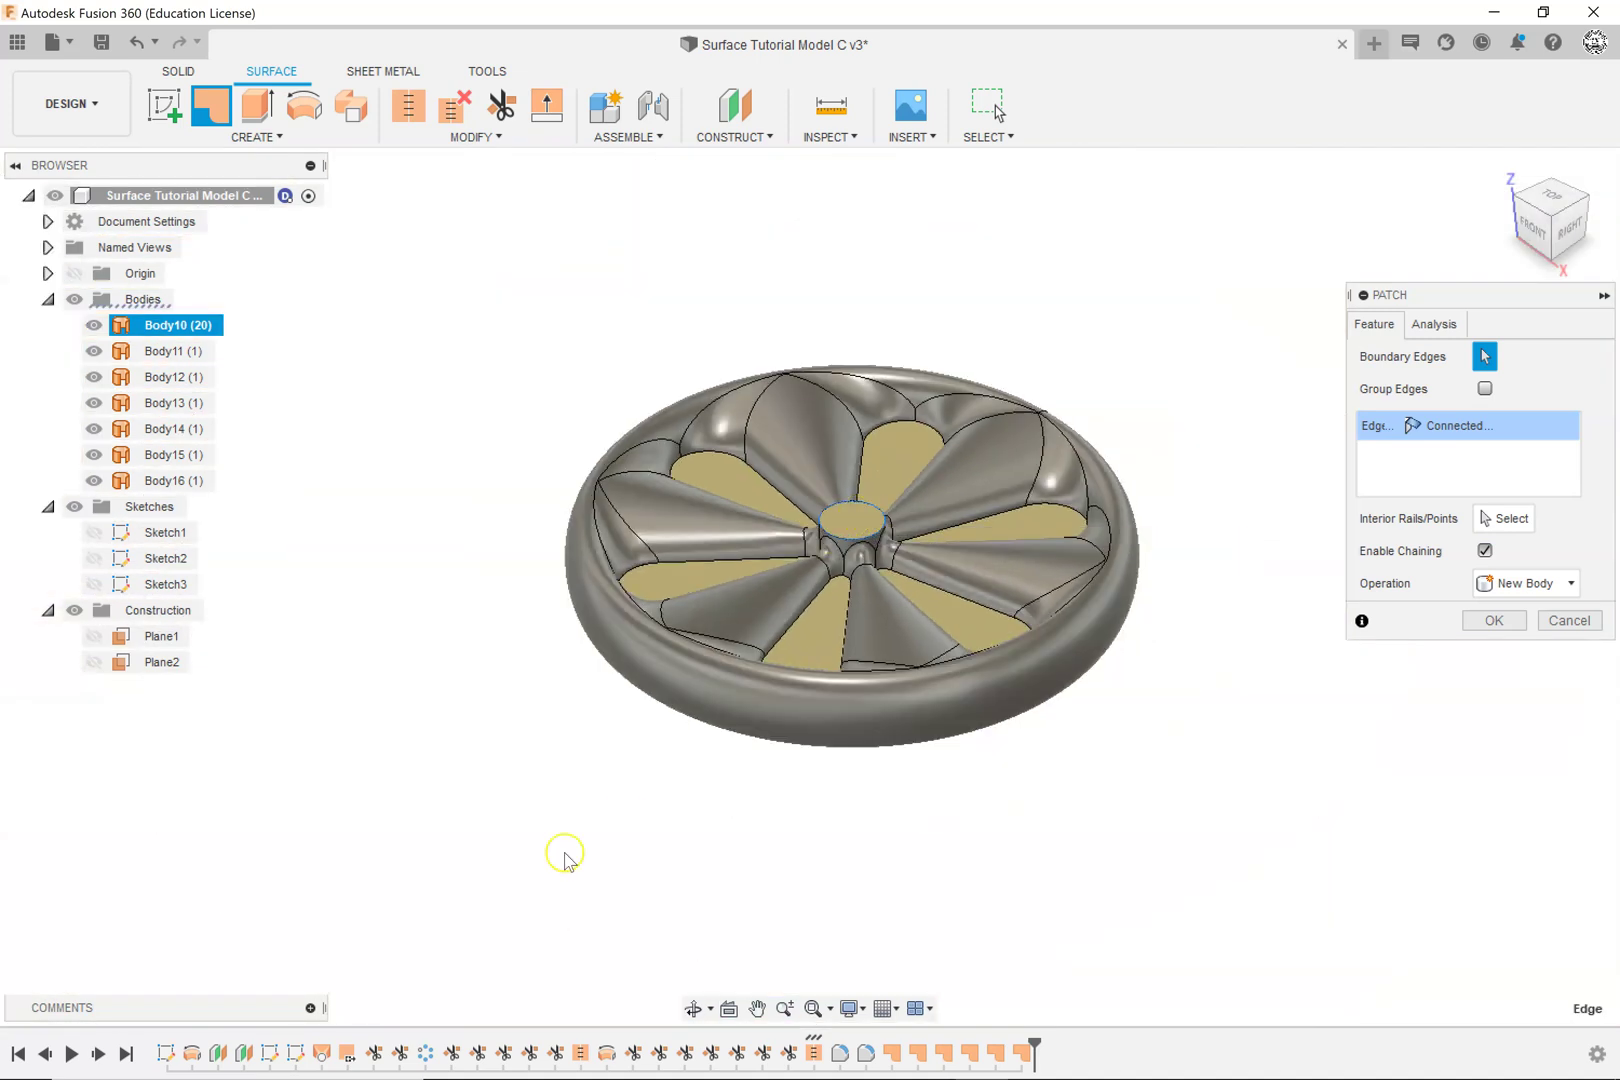
middle_click_drag(515, 886, 524, 498, "shift")
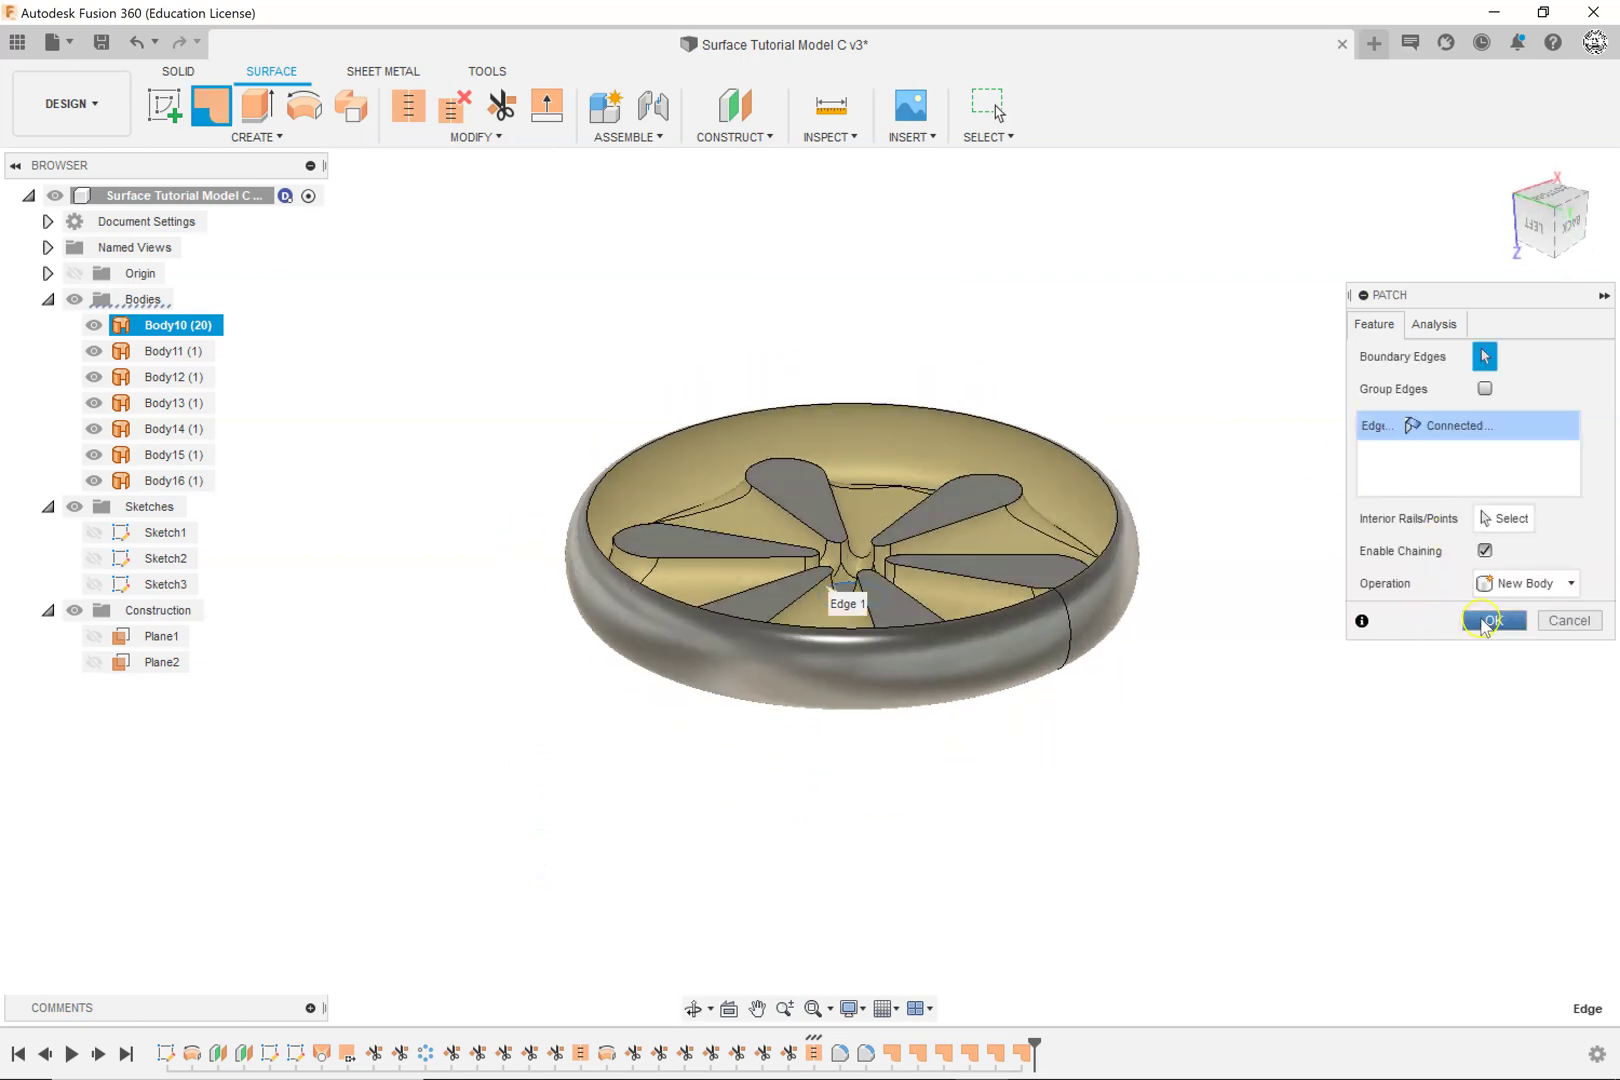
left_click(1485, 622)
scroll(855, 344, "up", 2)
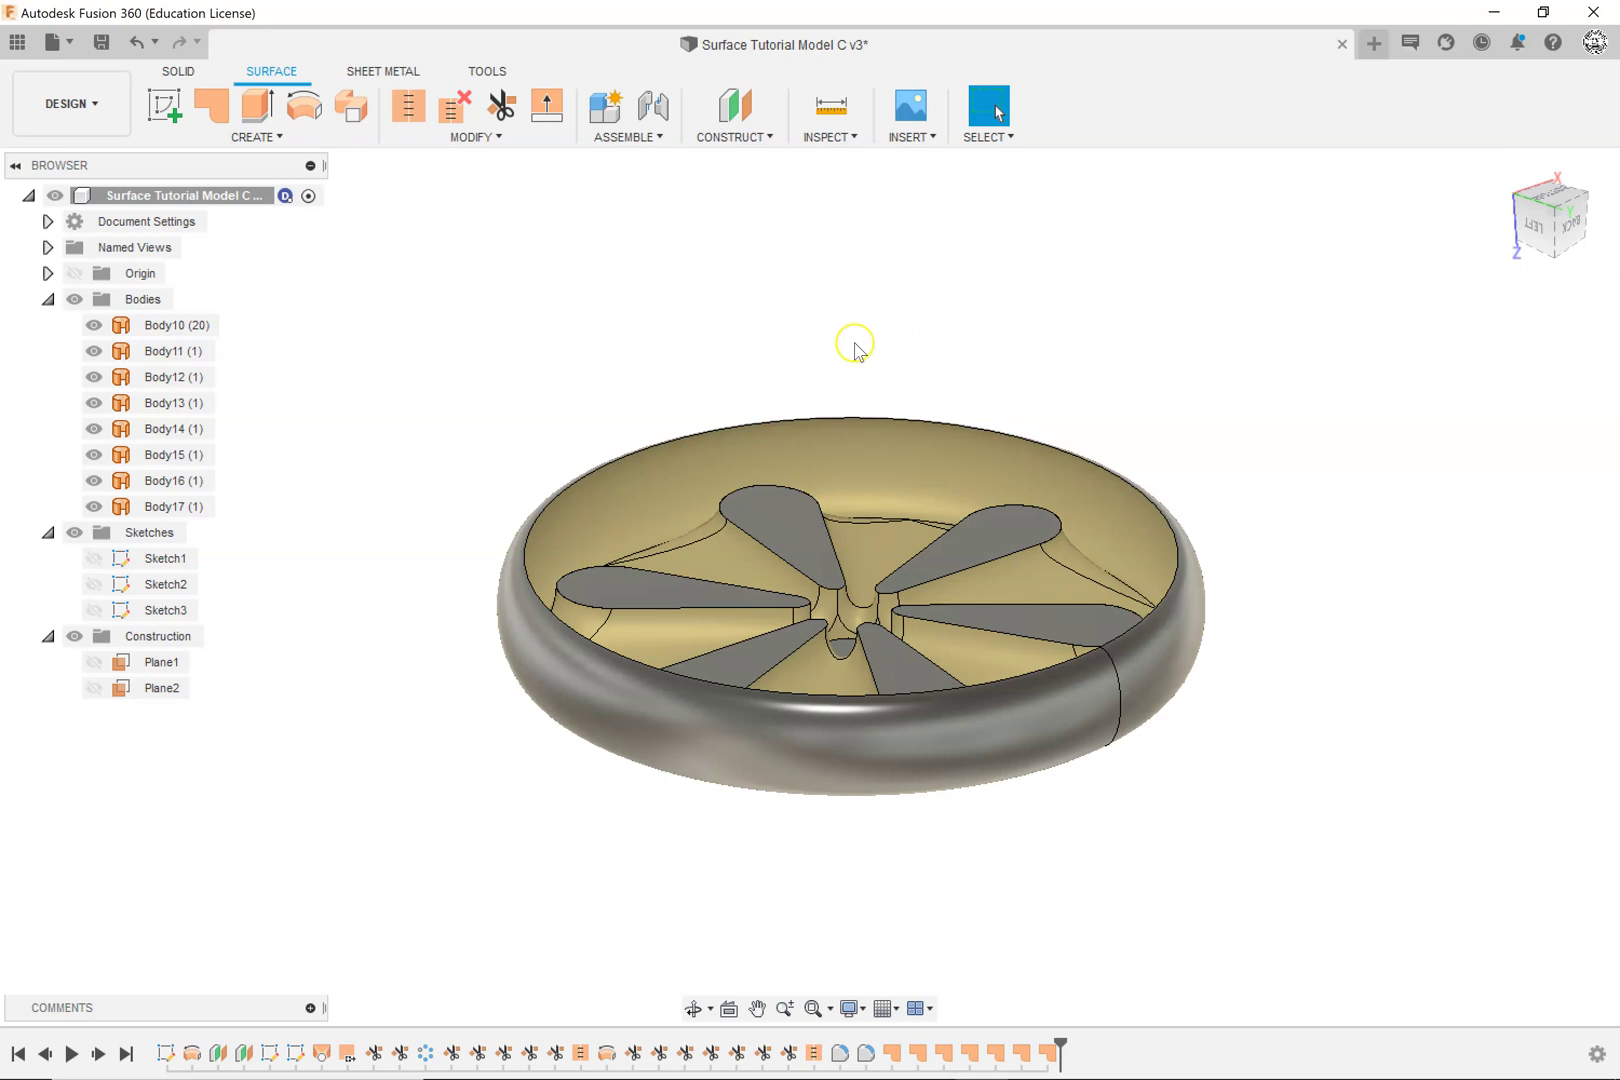
Step: Patch the large circular opening on the underside of the wheel rim as a new body with chained edges
right_click_drag(965, 362, 977, 252)
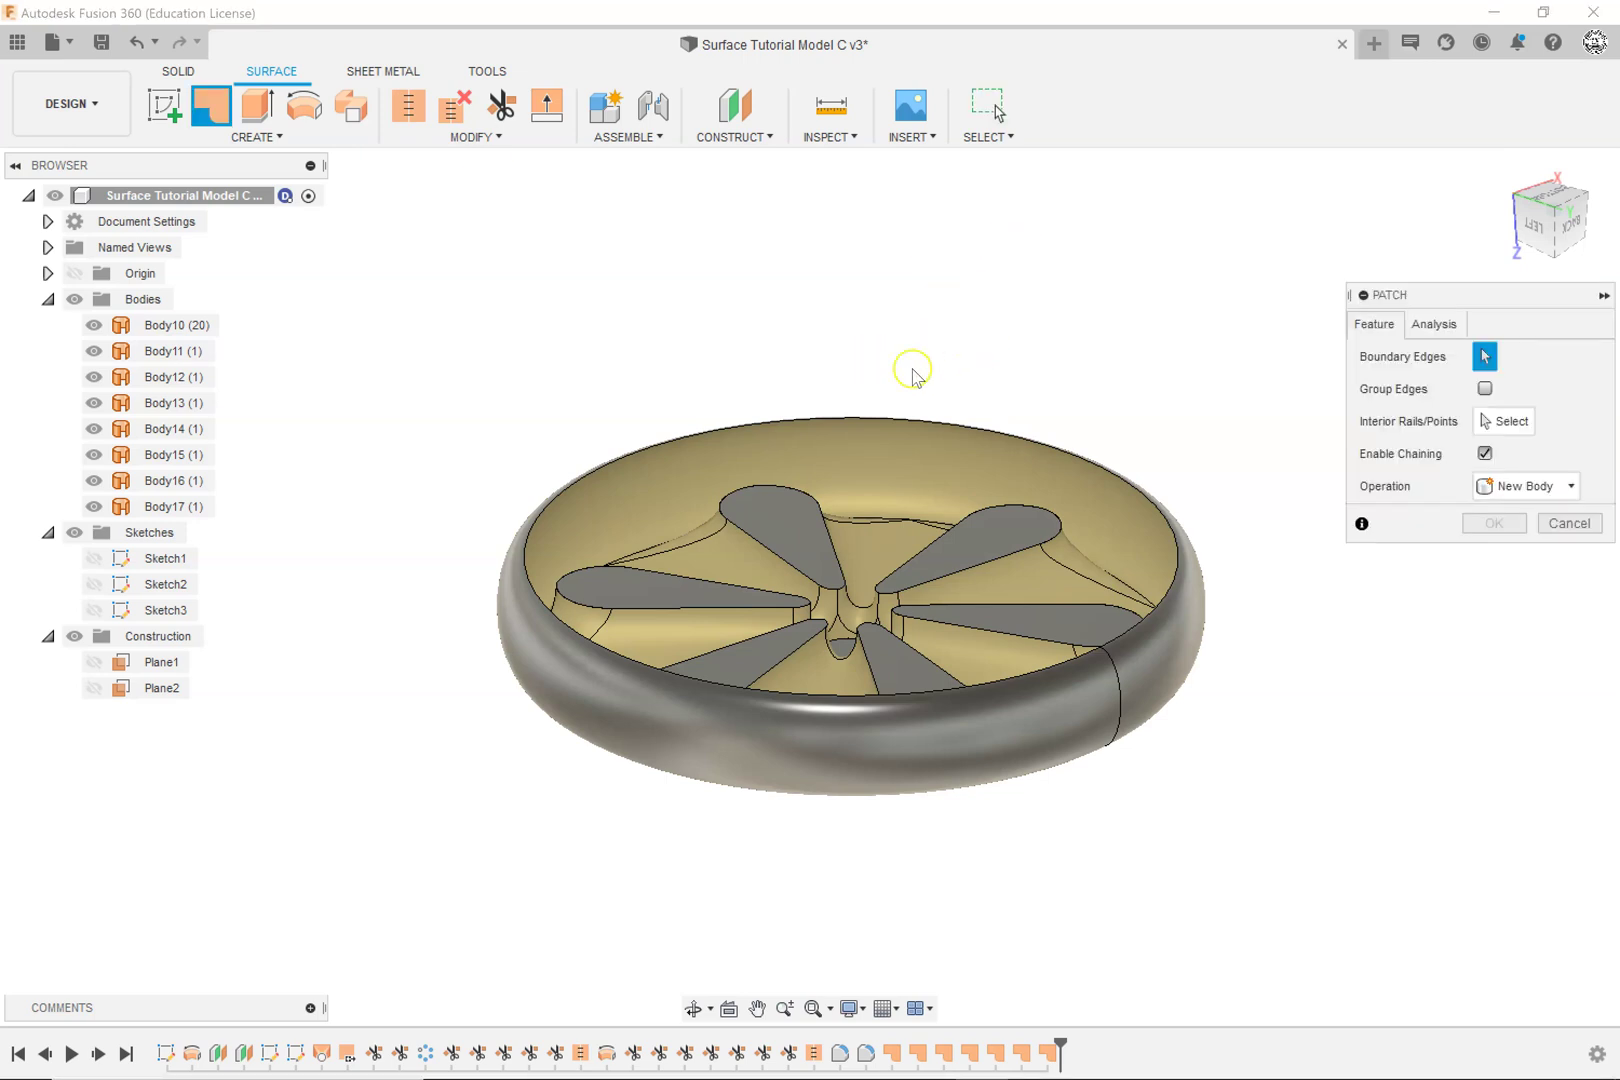
left_click(901, 418)
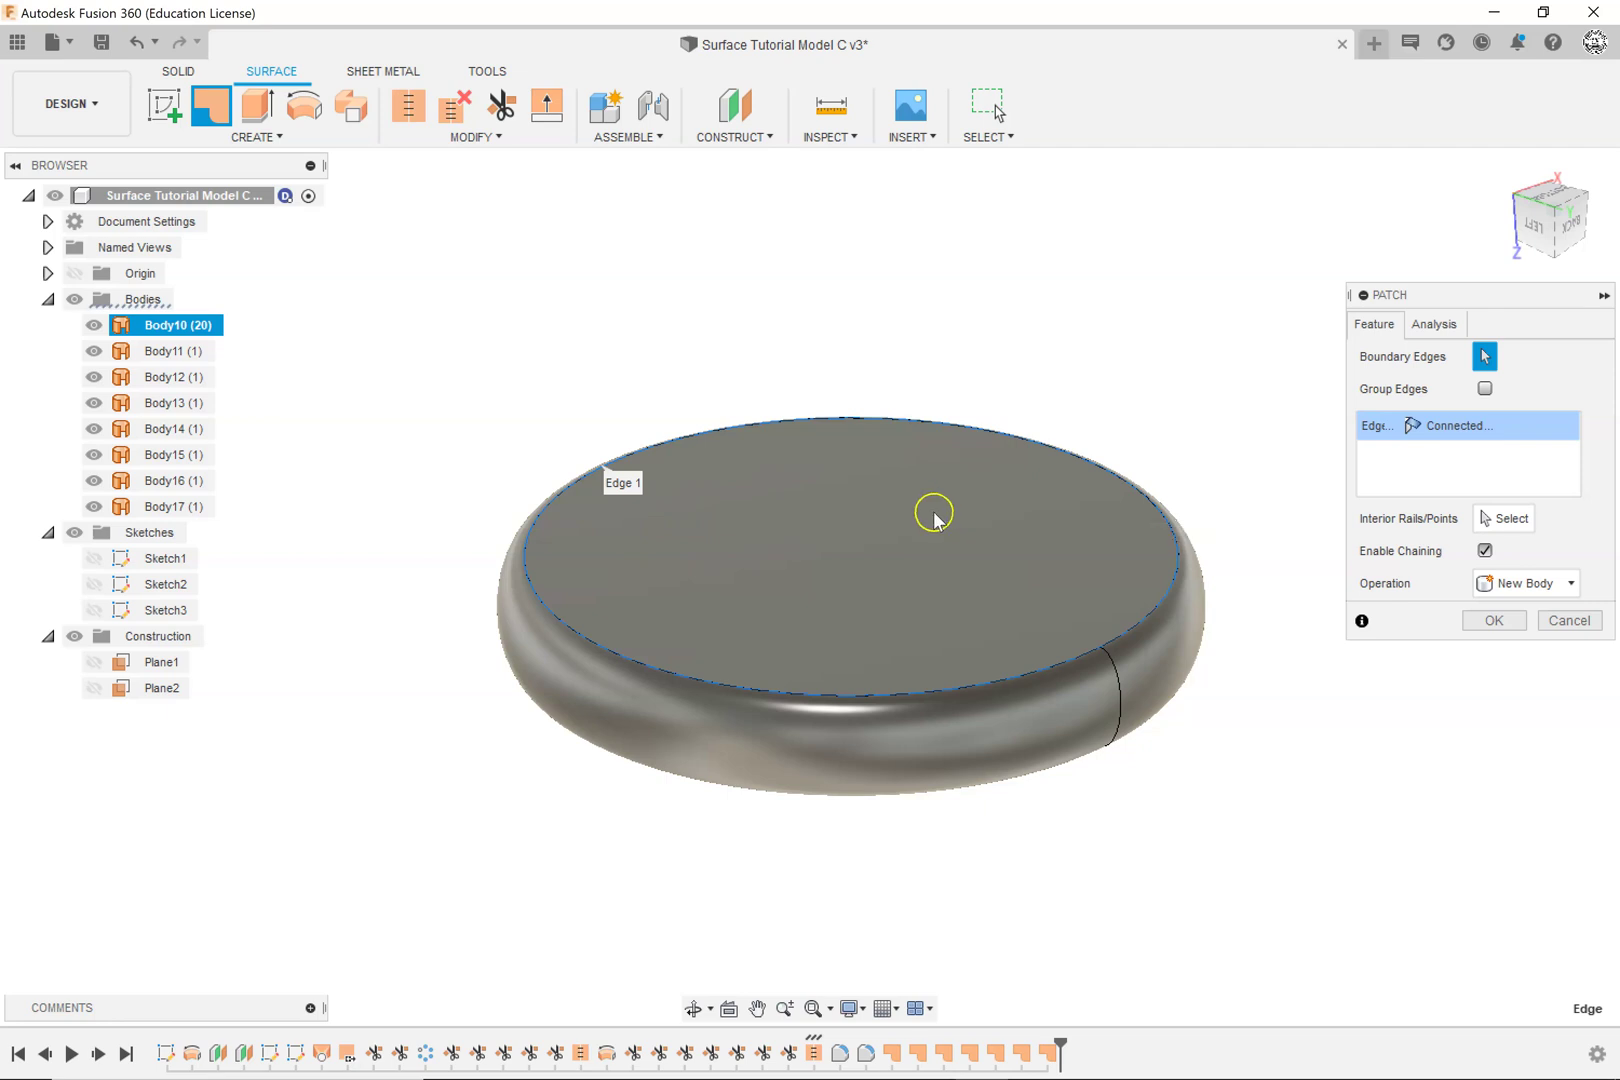
left_click(1492, 622)
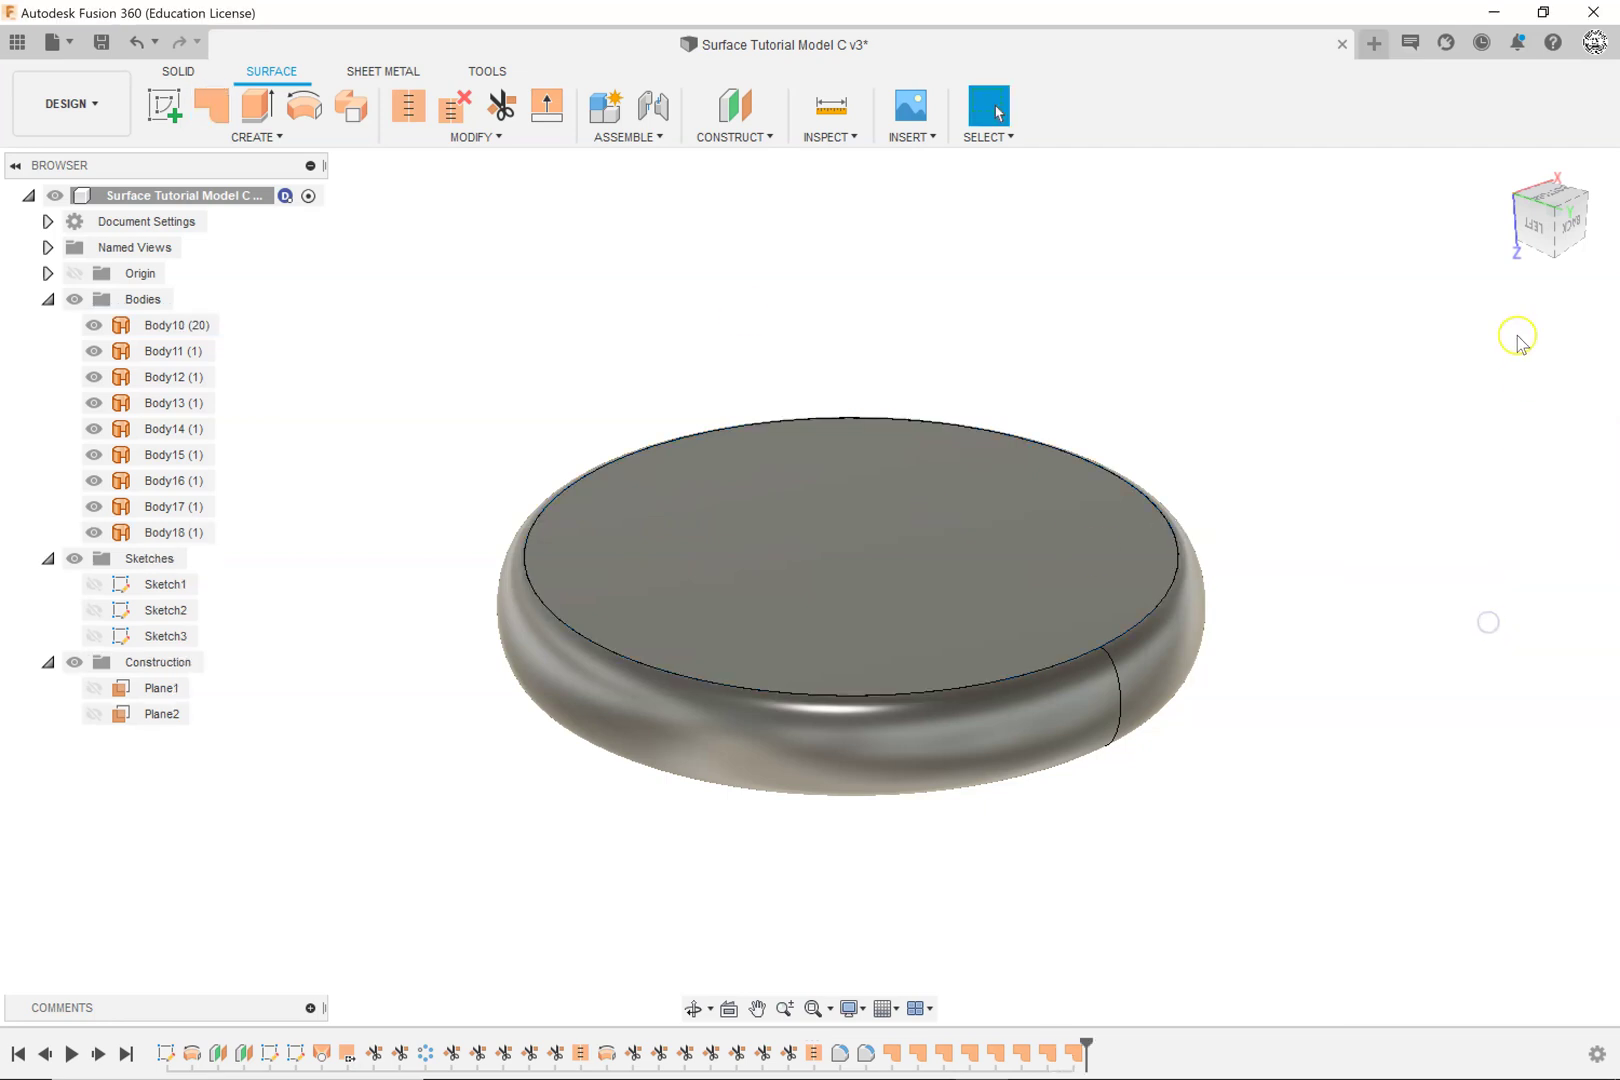
Step: Preview a section analysis through the patched wheel on the YZ plane, then cancel it
left_click(1506, 169)
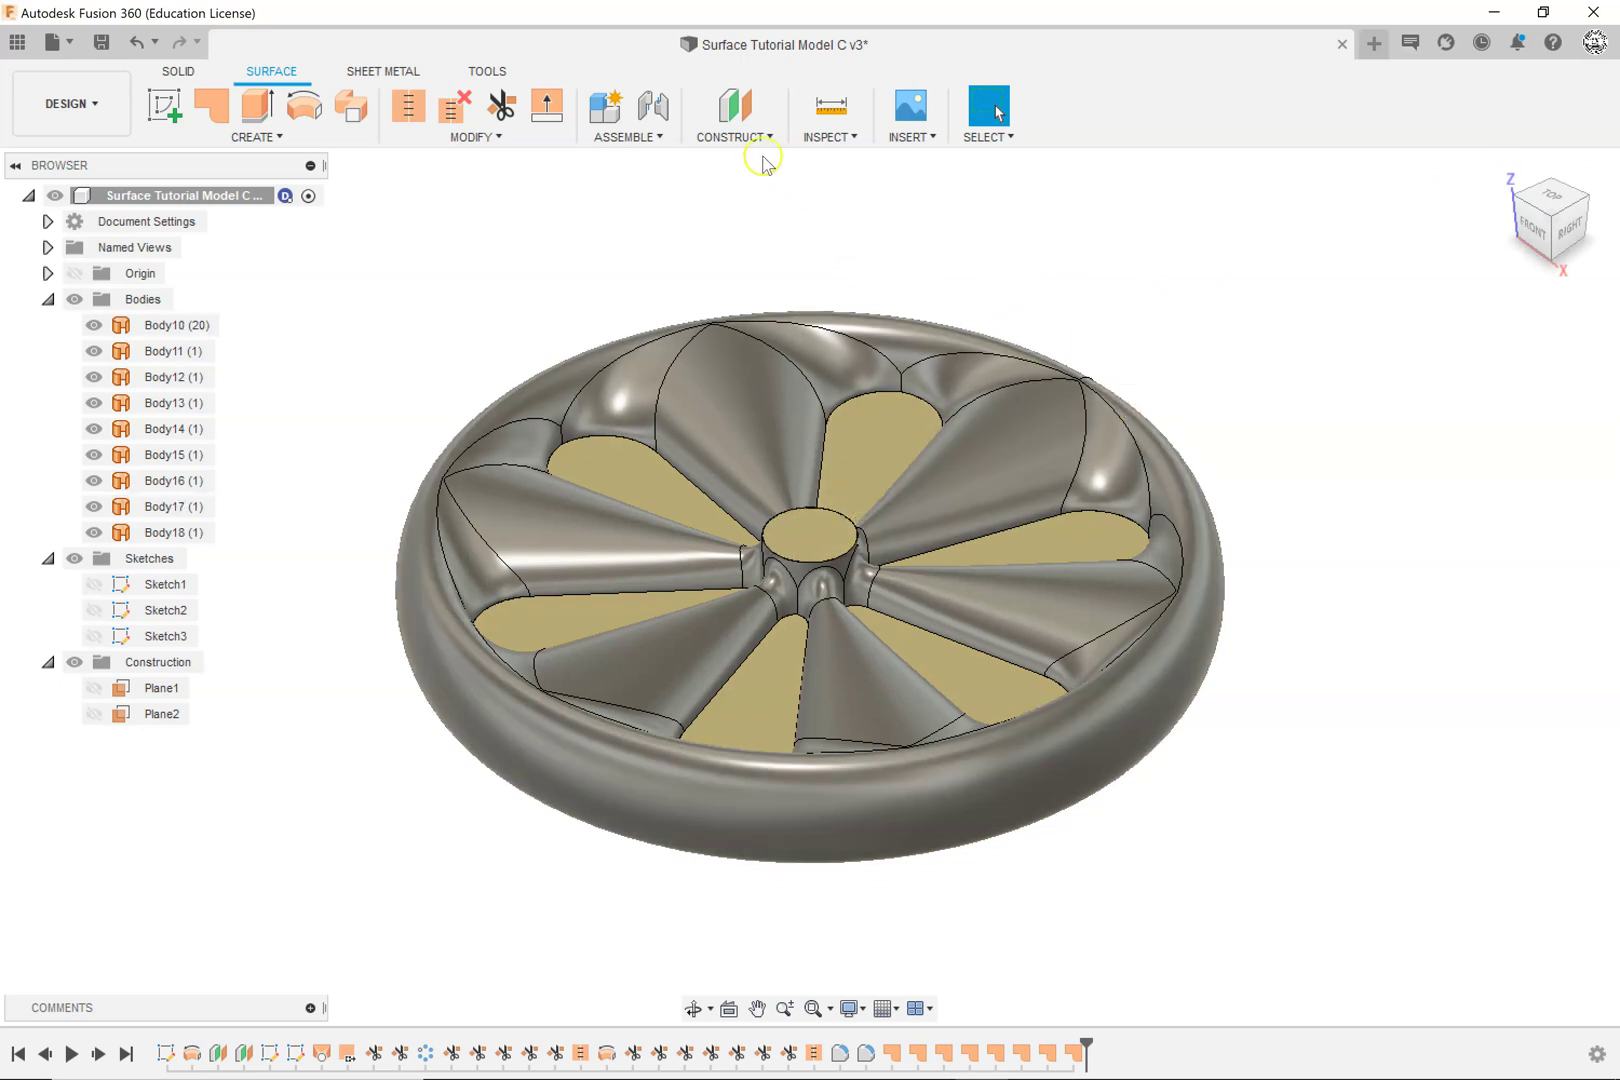
left_click(829, 137)
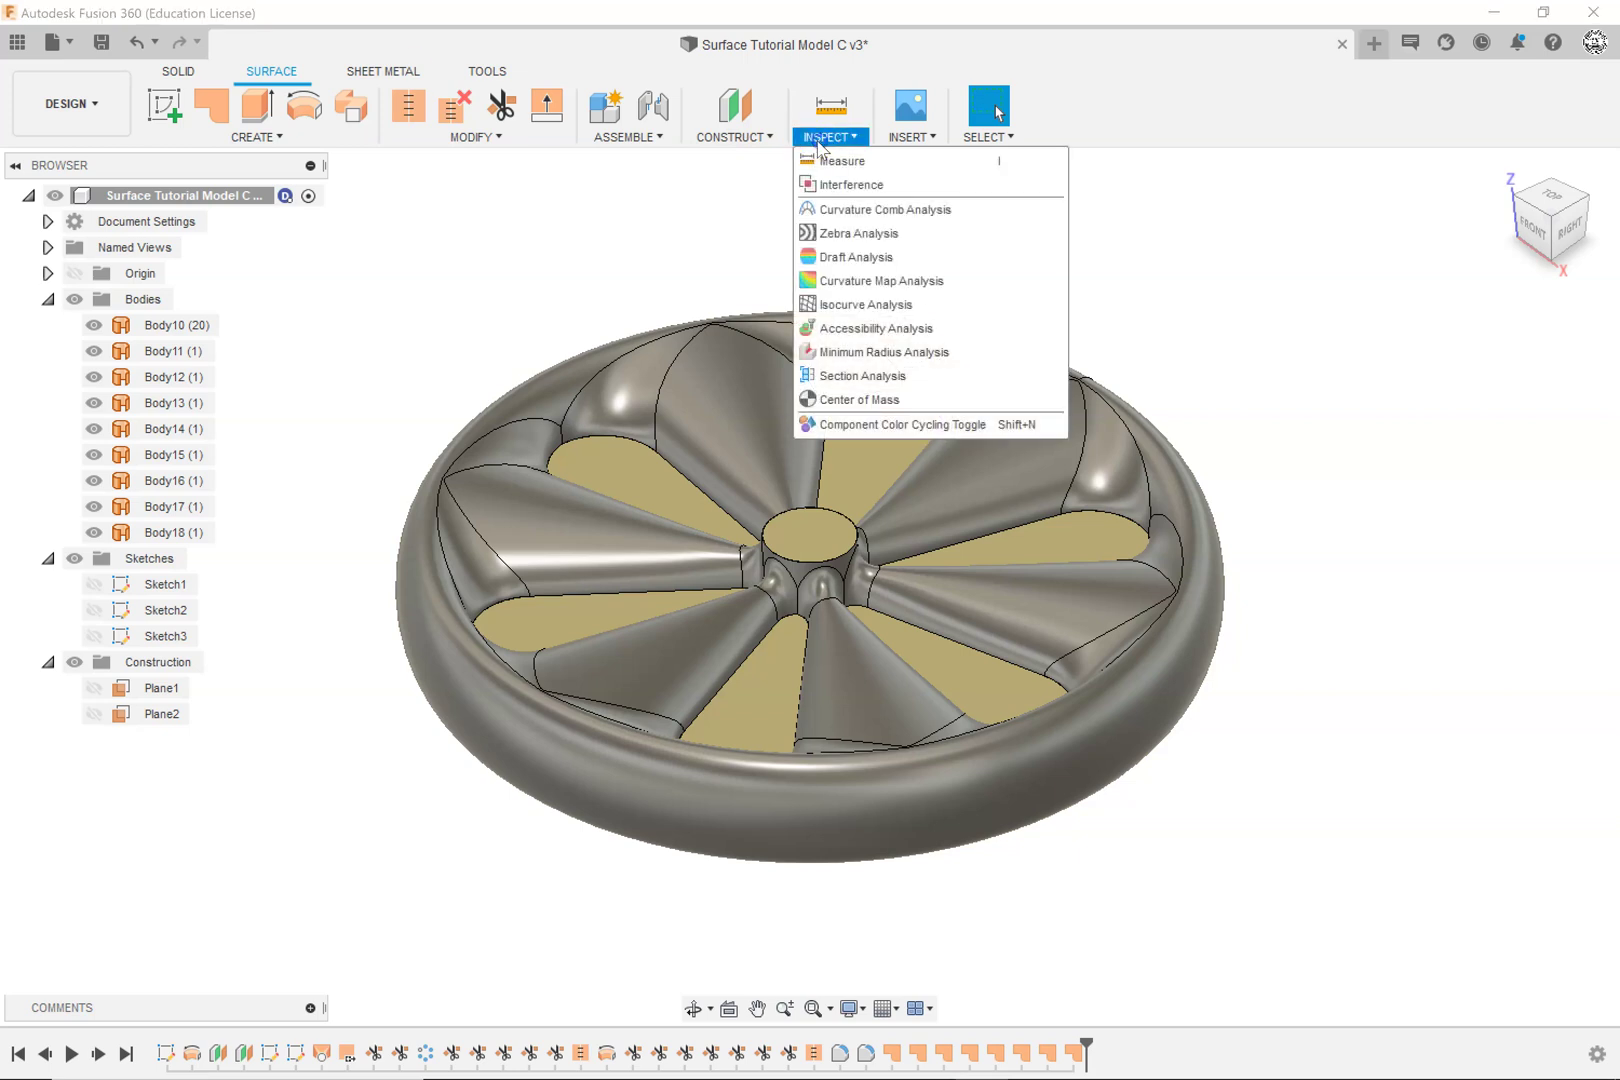
left_click(840, 378)
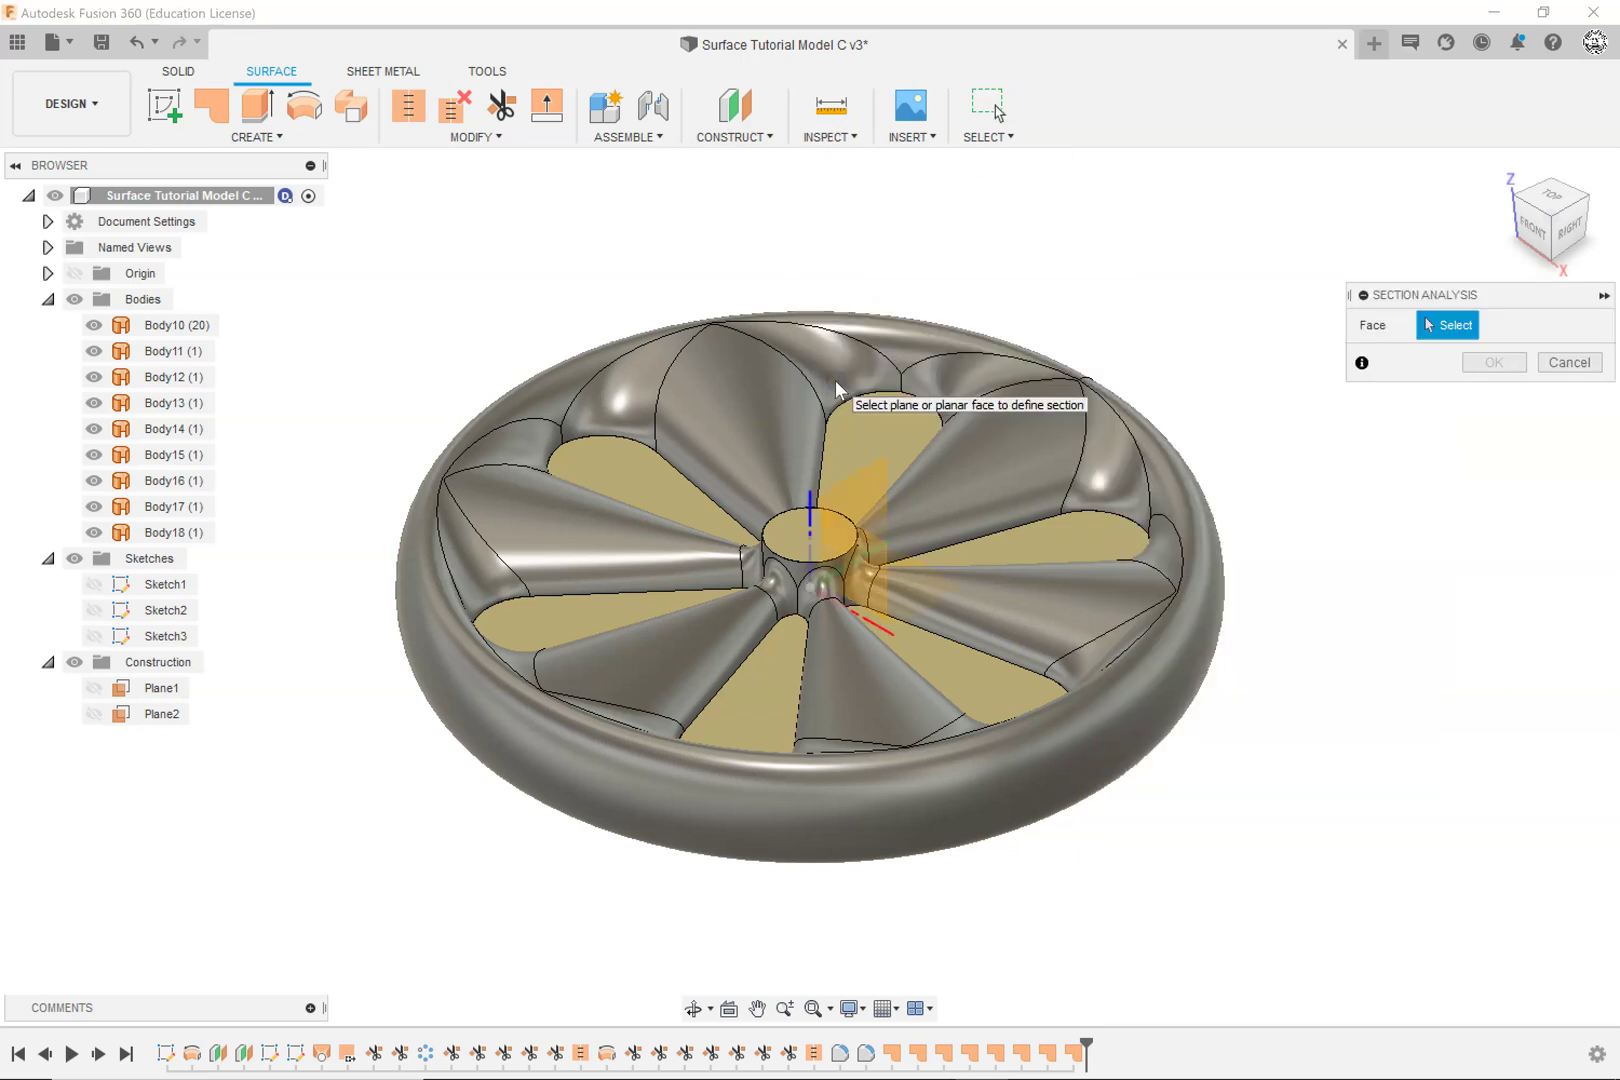
left_click(862, 486)
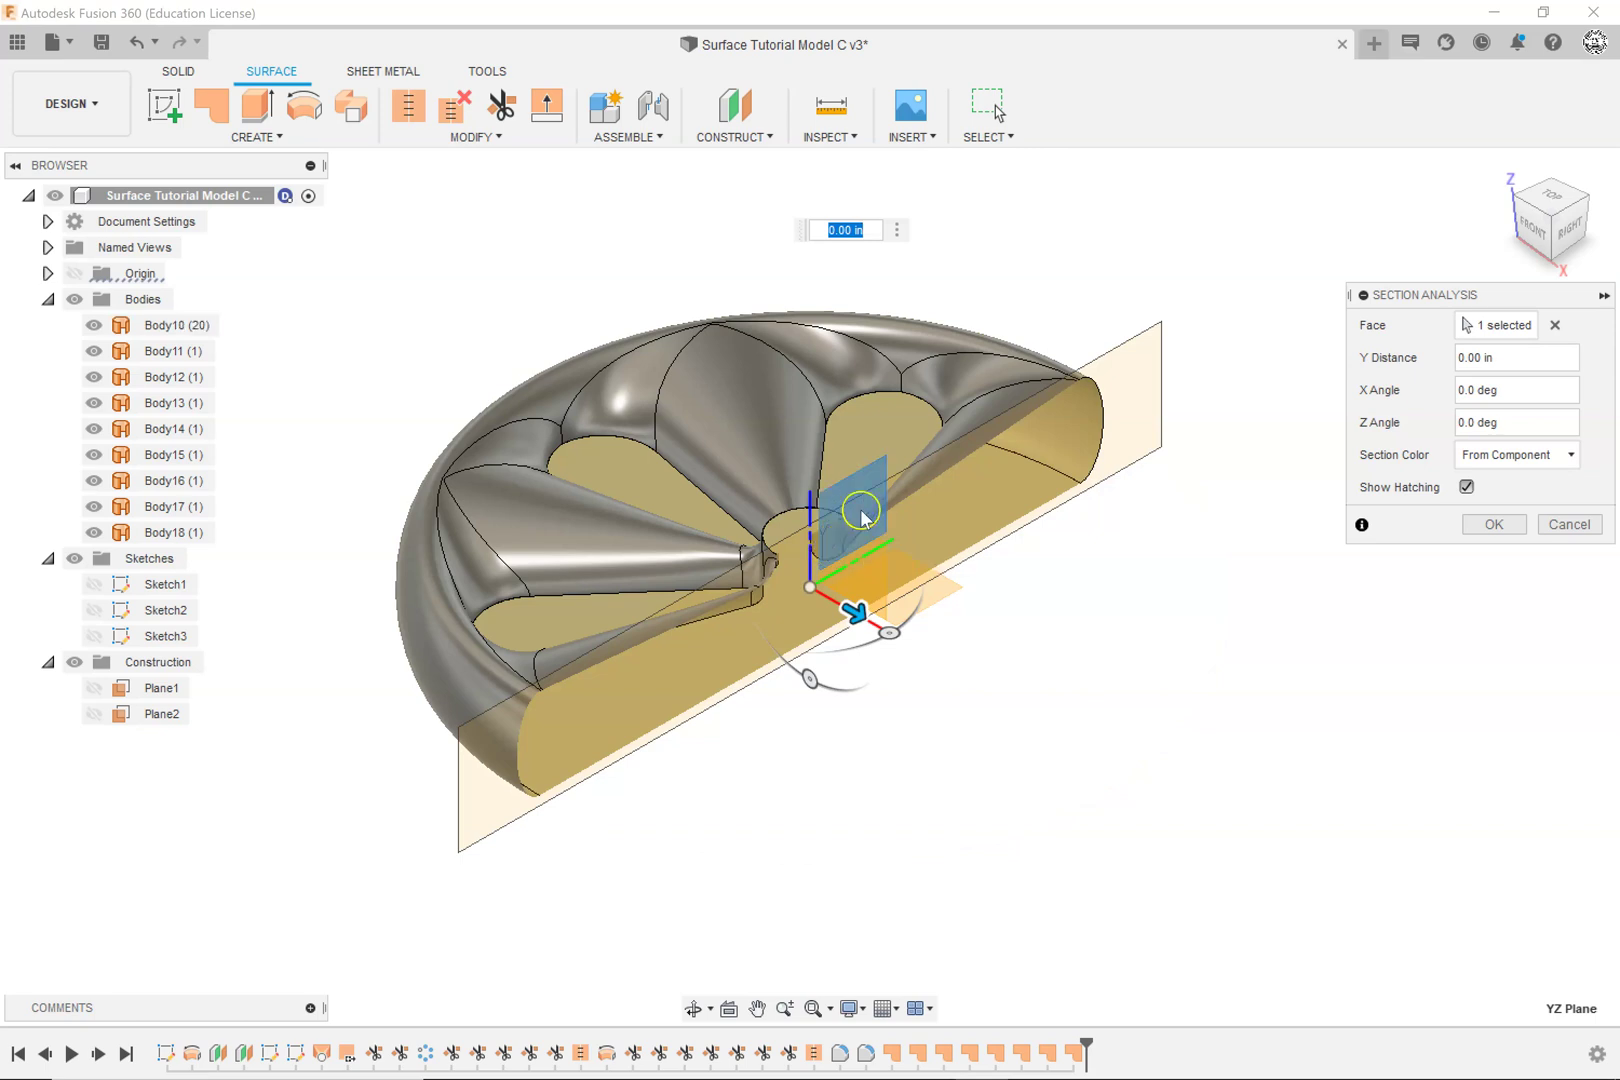
left_click(1565, 527)
left_click(425, 198)
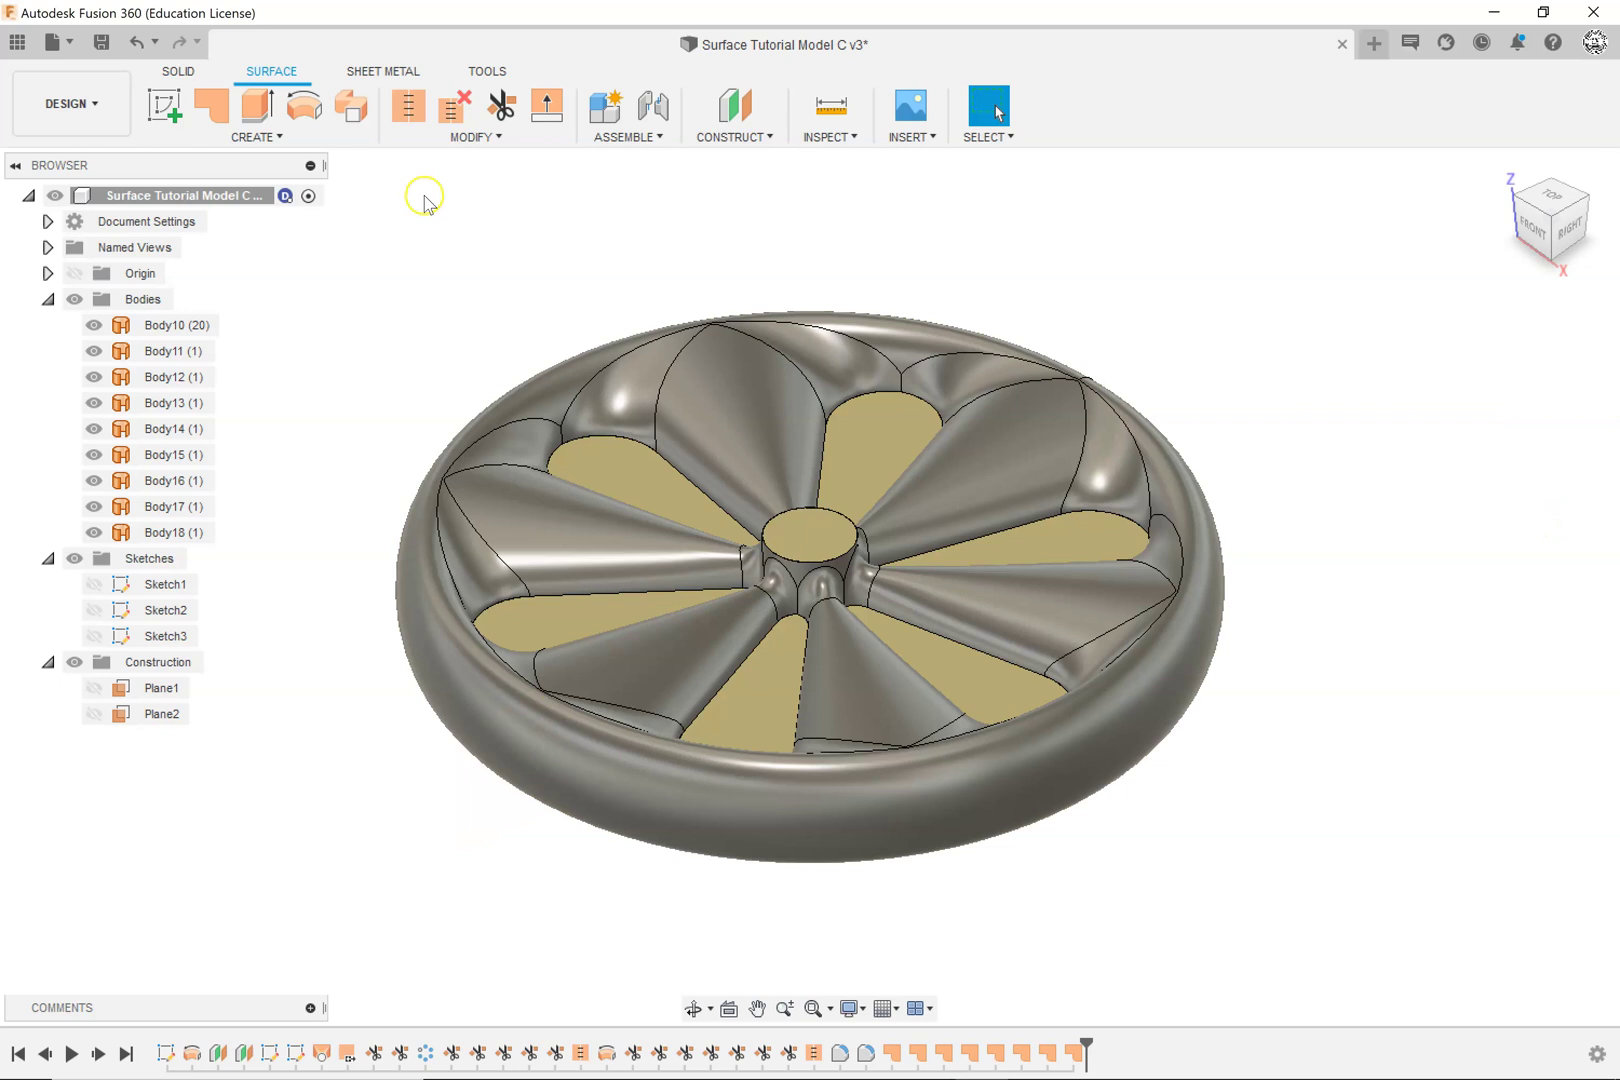
Step: Reverse the normals of the six patches between the spokes and the circular patch on top of the hub
left_click(492, 146)
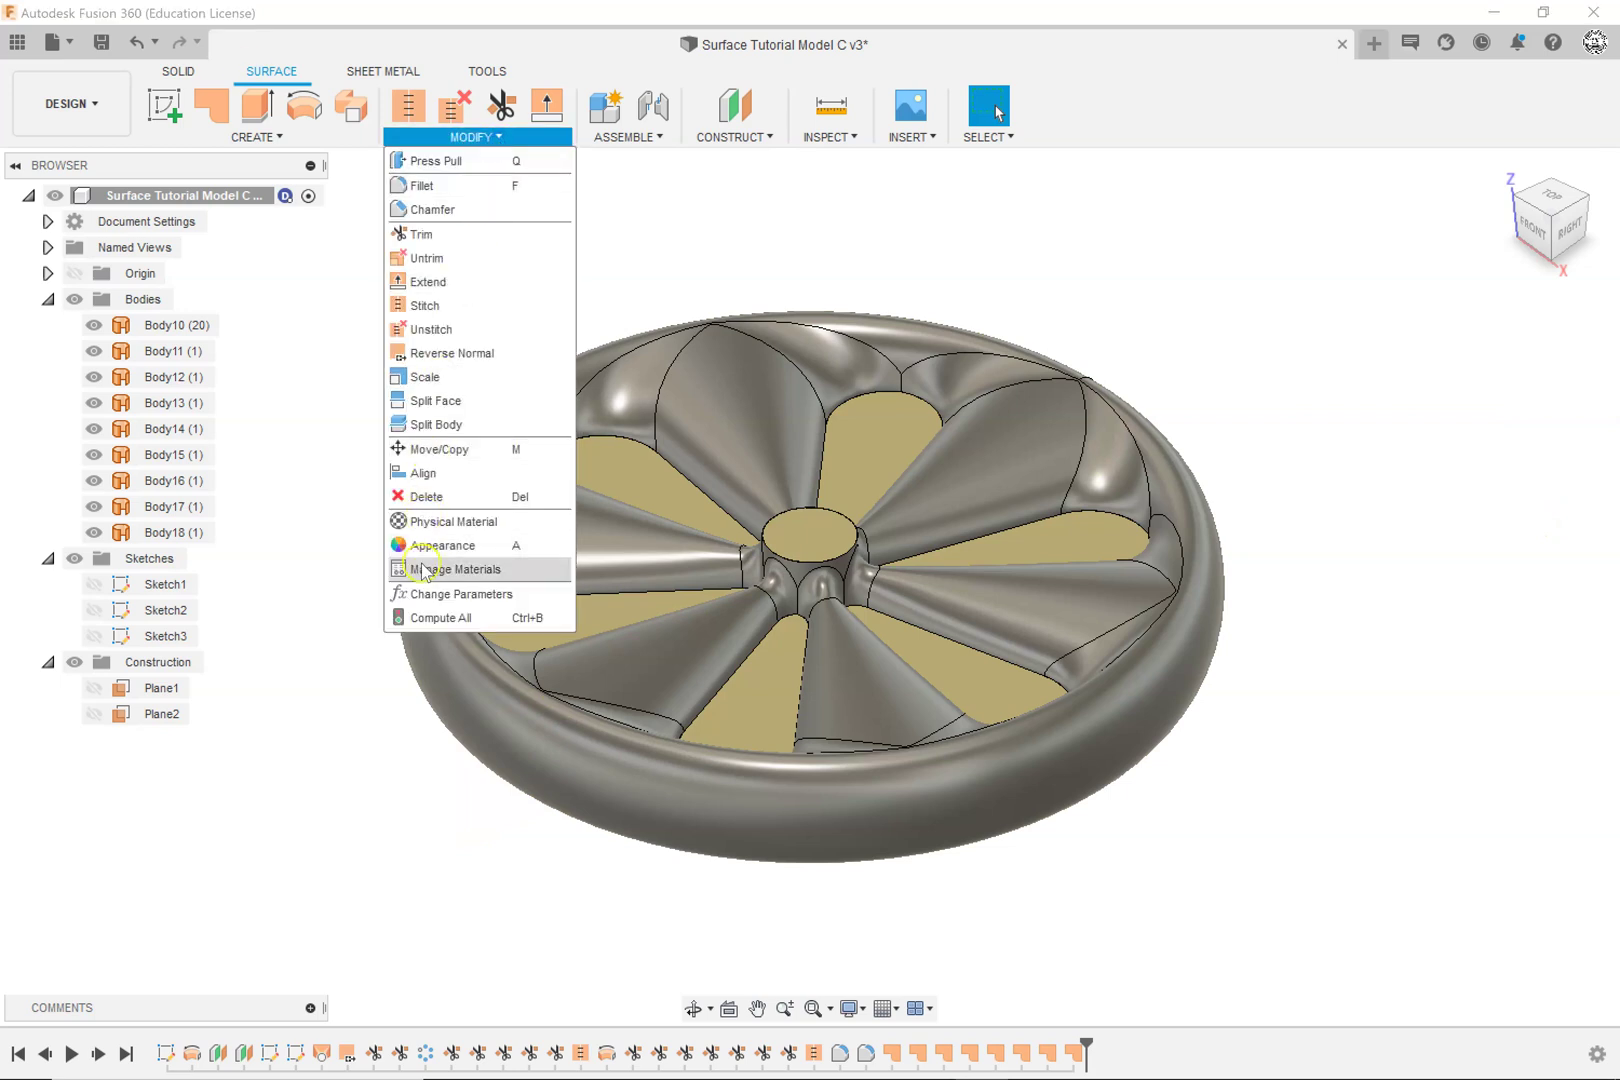
left_click(452, 355)
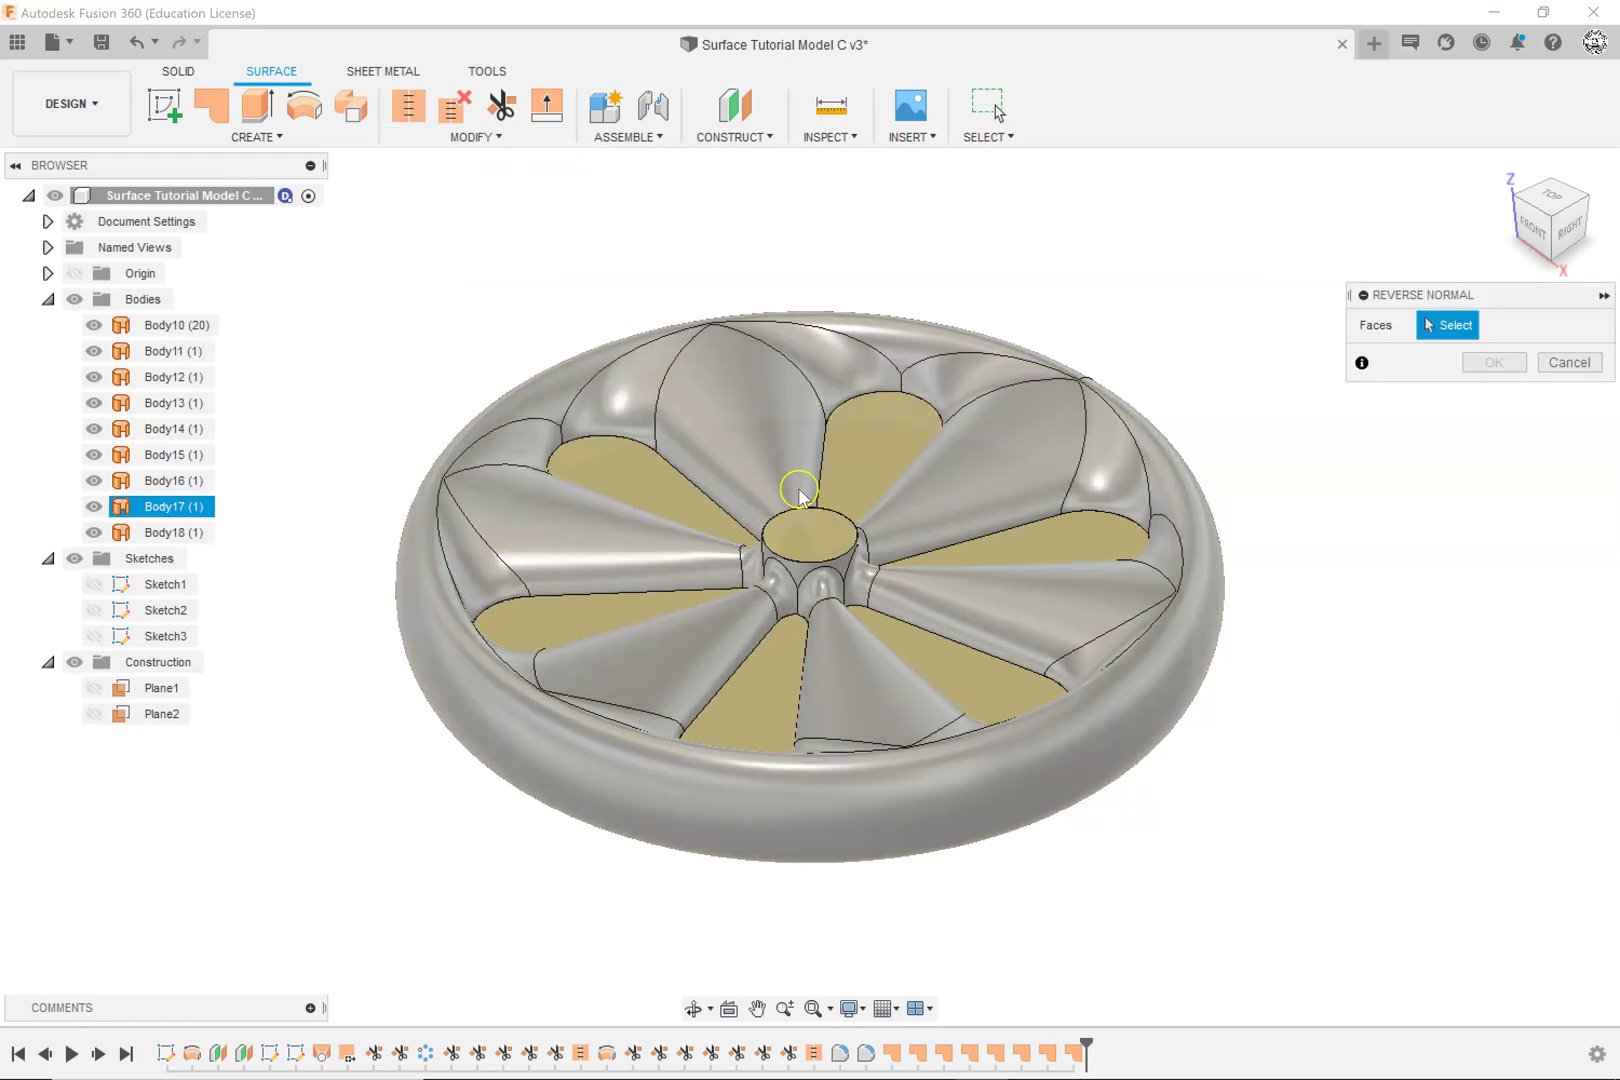
left_click(872, 440)
left_click(620, 470)
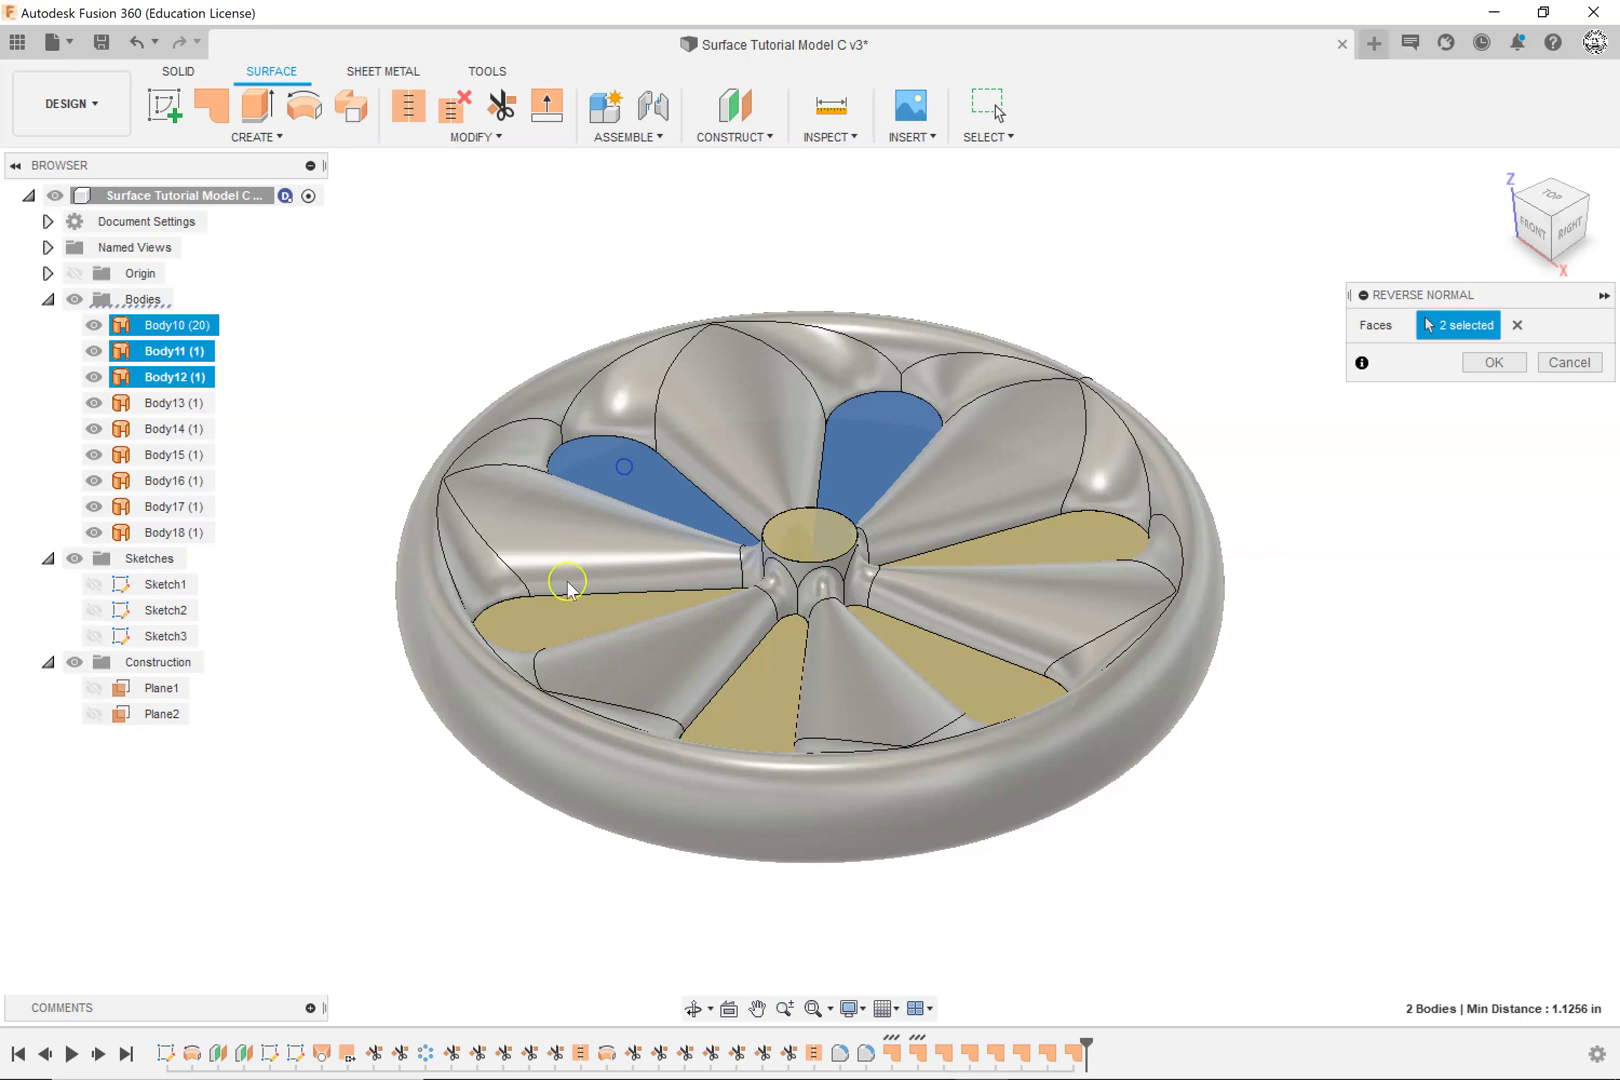
left_click(563, 623)
left_click(745, 680)
left_click(922, 655)
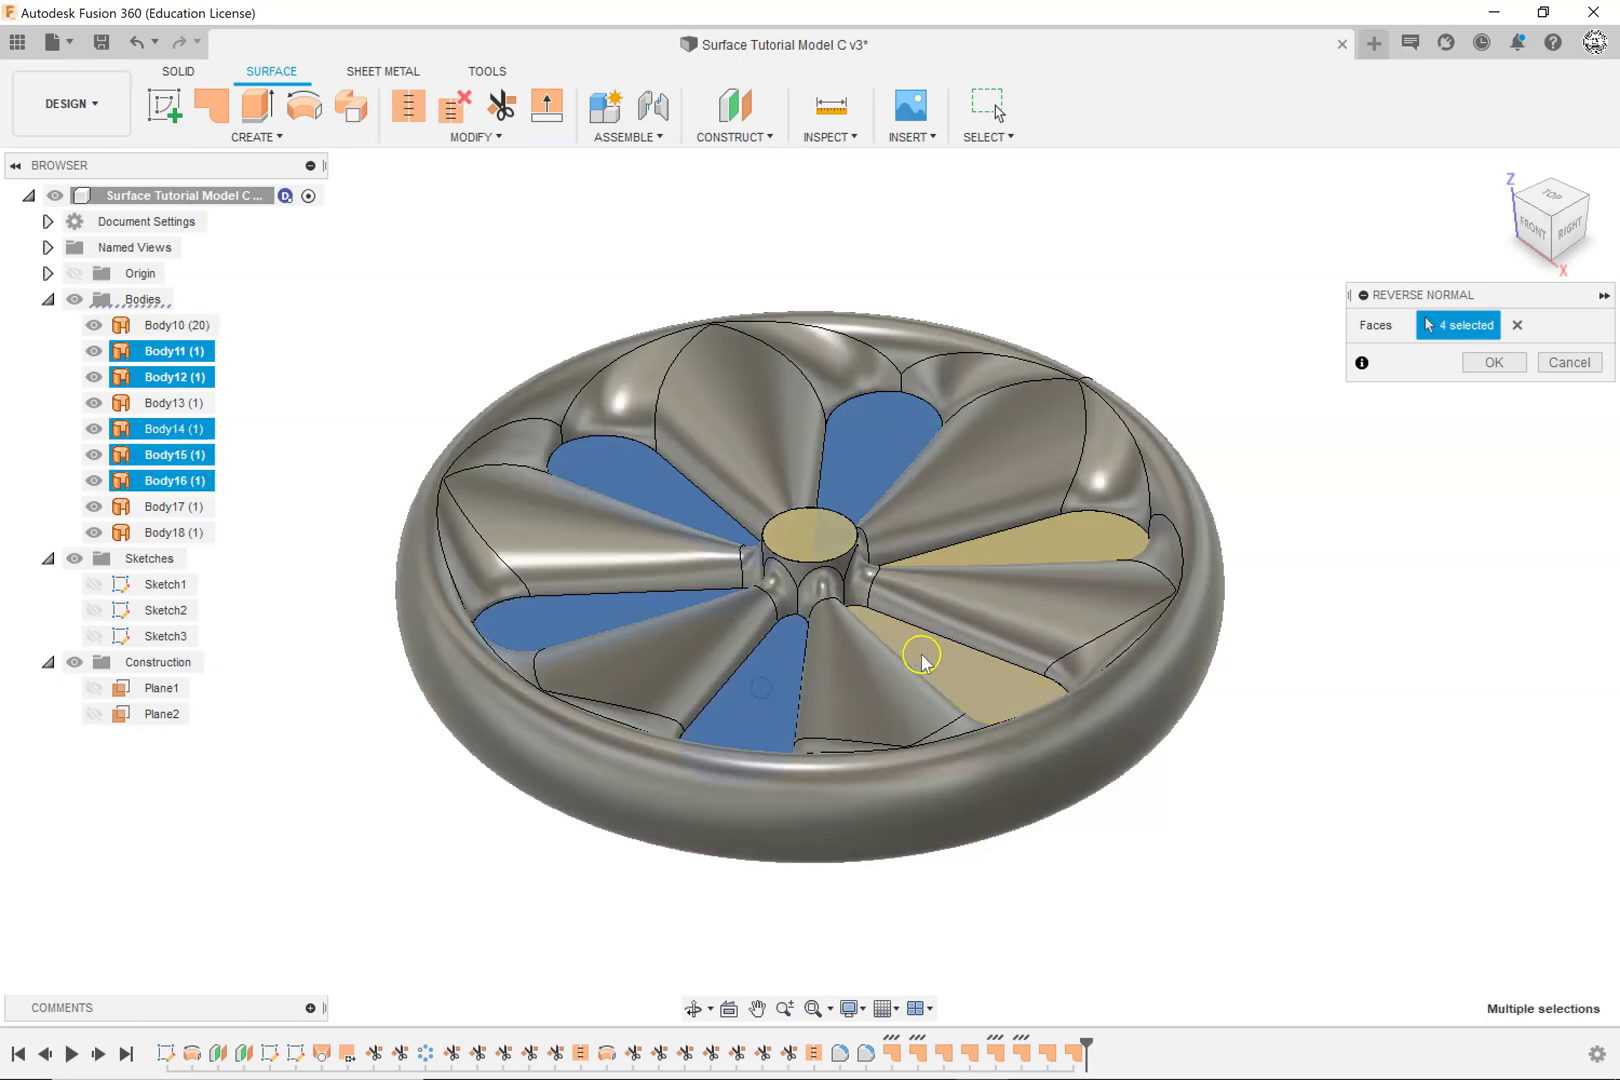
left_click(1047, 546)
left_click(826, 533)
mouse_move(1327, 864)
middle_mouse_down("shift")
mouse_move(1280, 662)
mouse_move(1341, 876)
middle_mouse_up("shift")
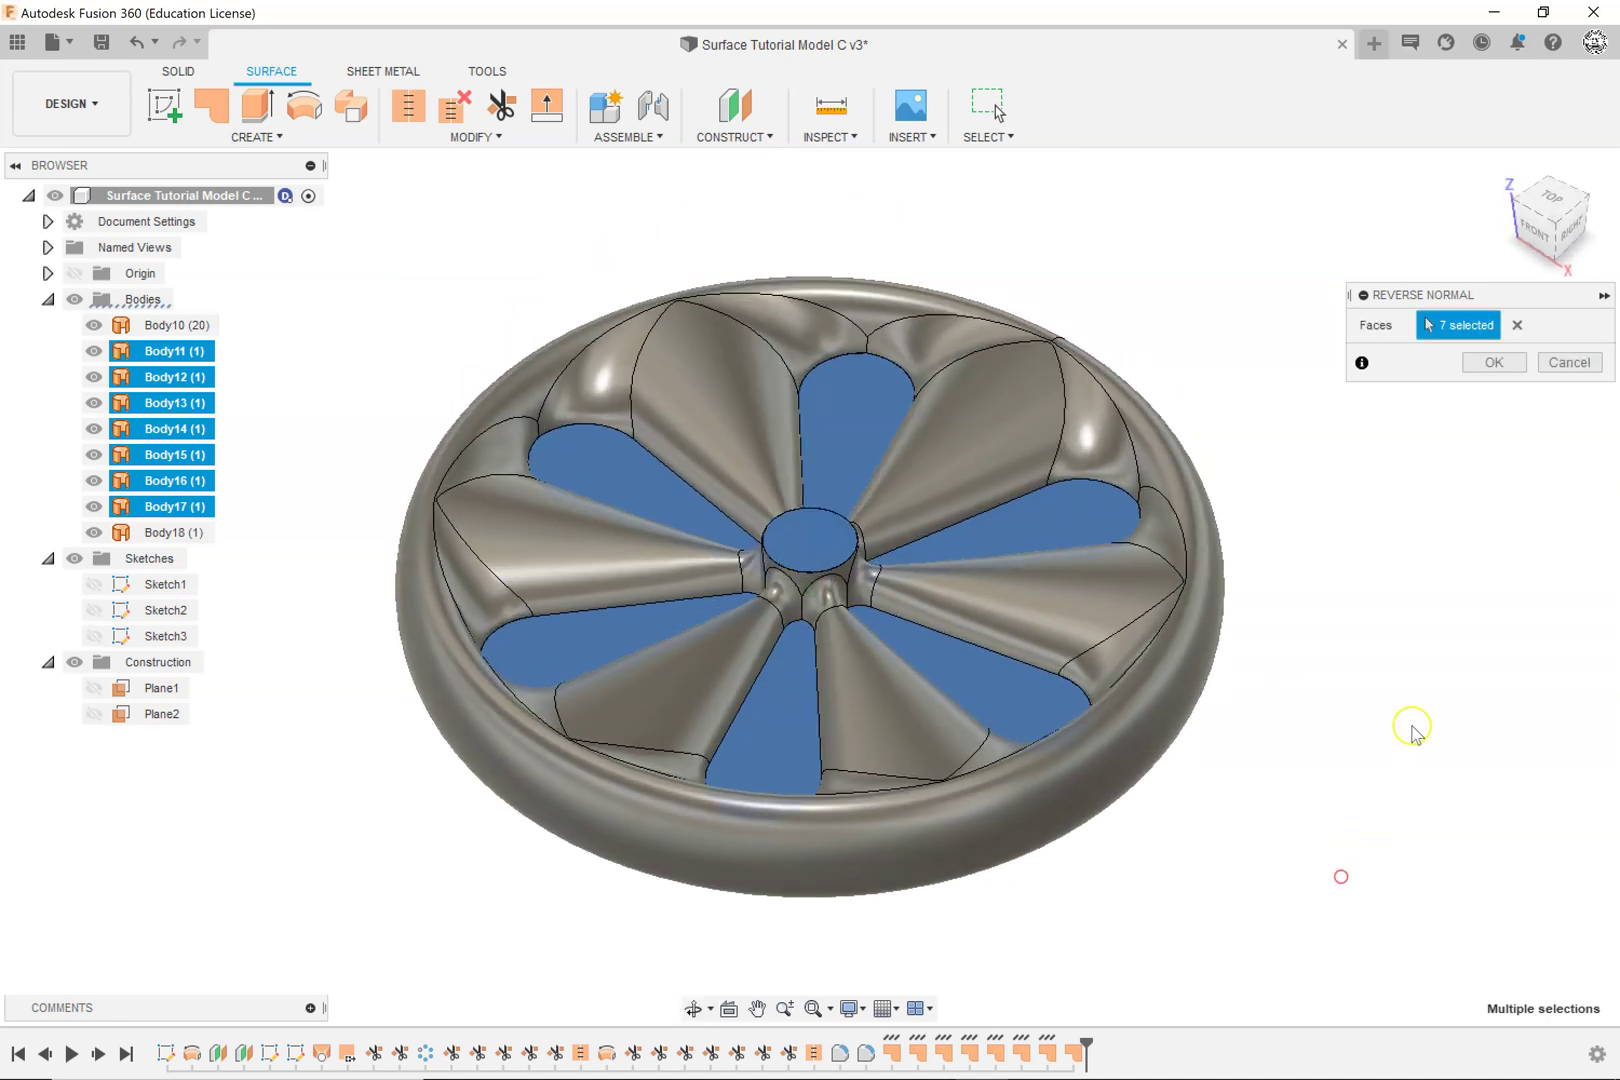
left_click(1494, 364)
left_click(861, 535)
left_click(673, 612)
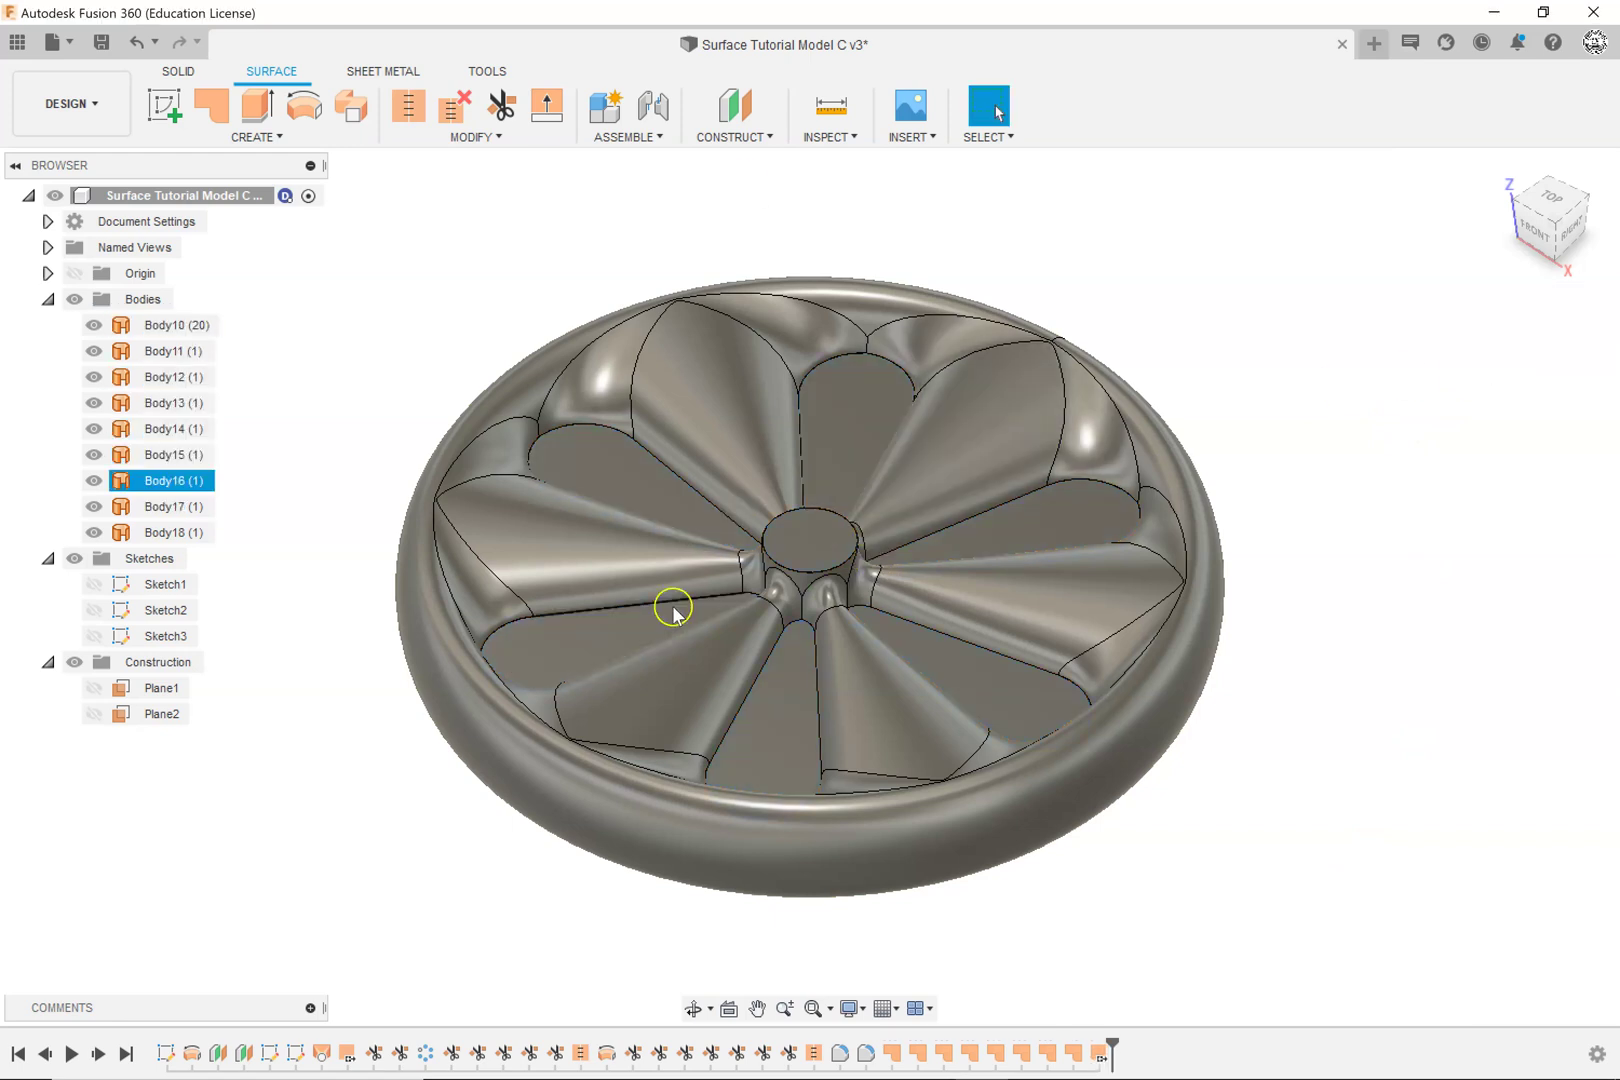
left_click(1110, 683)
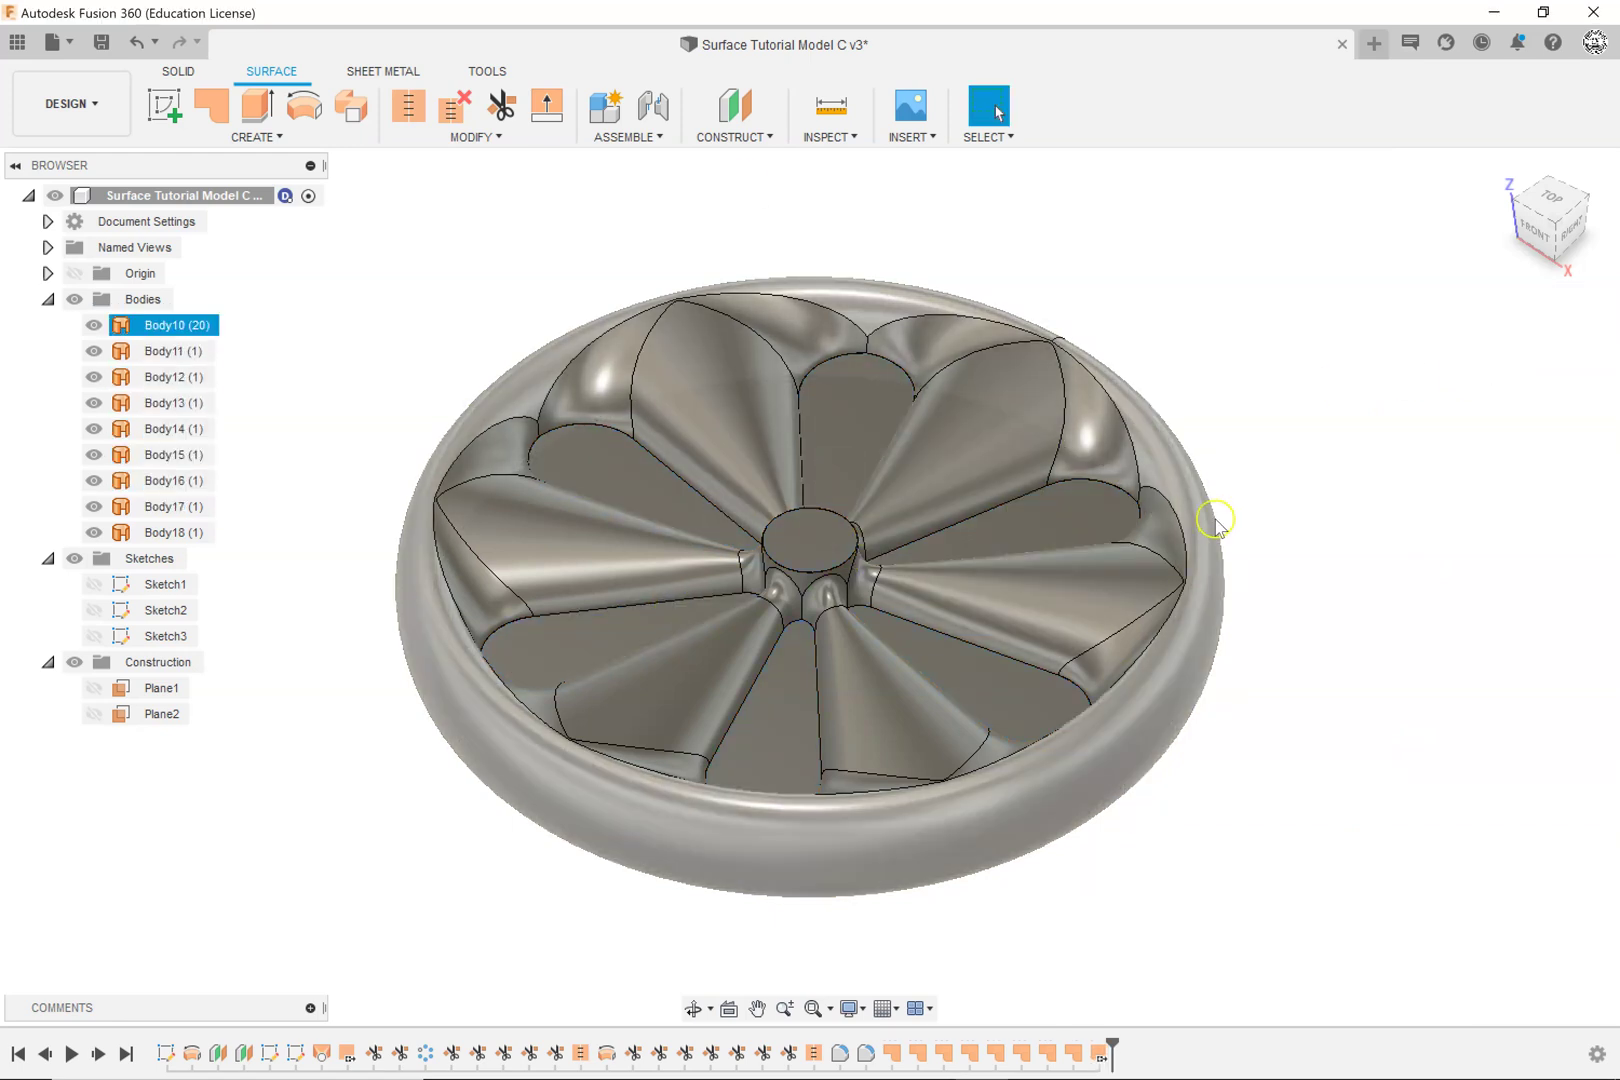
Step: Inspect the inside of the unstitched wheel with a temporary section analysis on the YZ plane
mouse_move(1187, 815)
middle_mouse_down("shift")
mouse_move(1184, 650)
mouse_move(1214, 805)
mouse_move(1186, 828)
middle_mouse_up("shift")
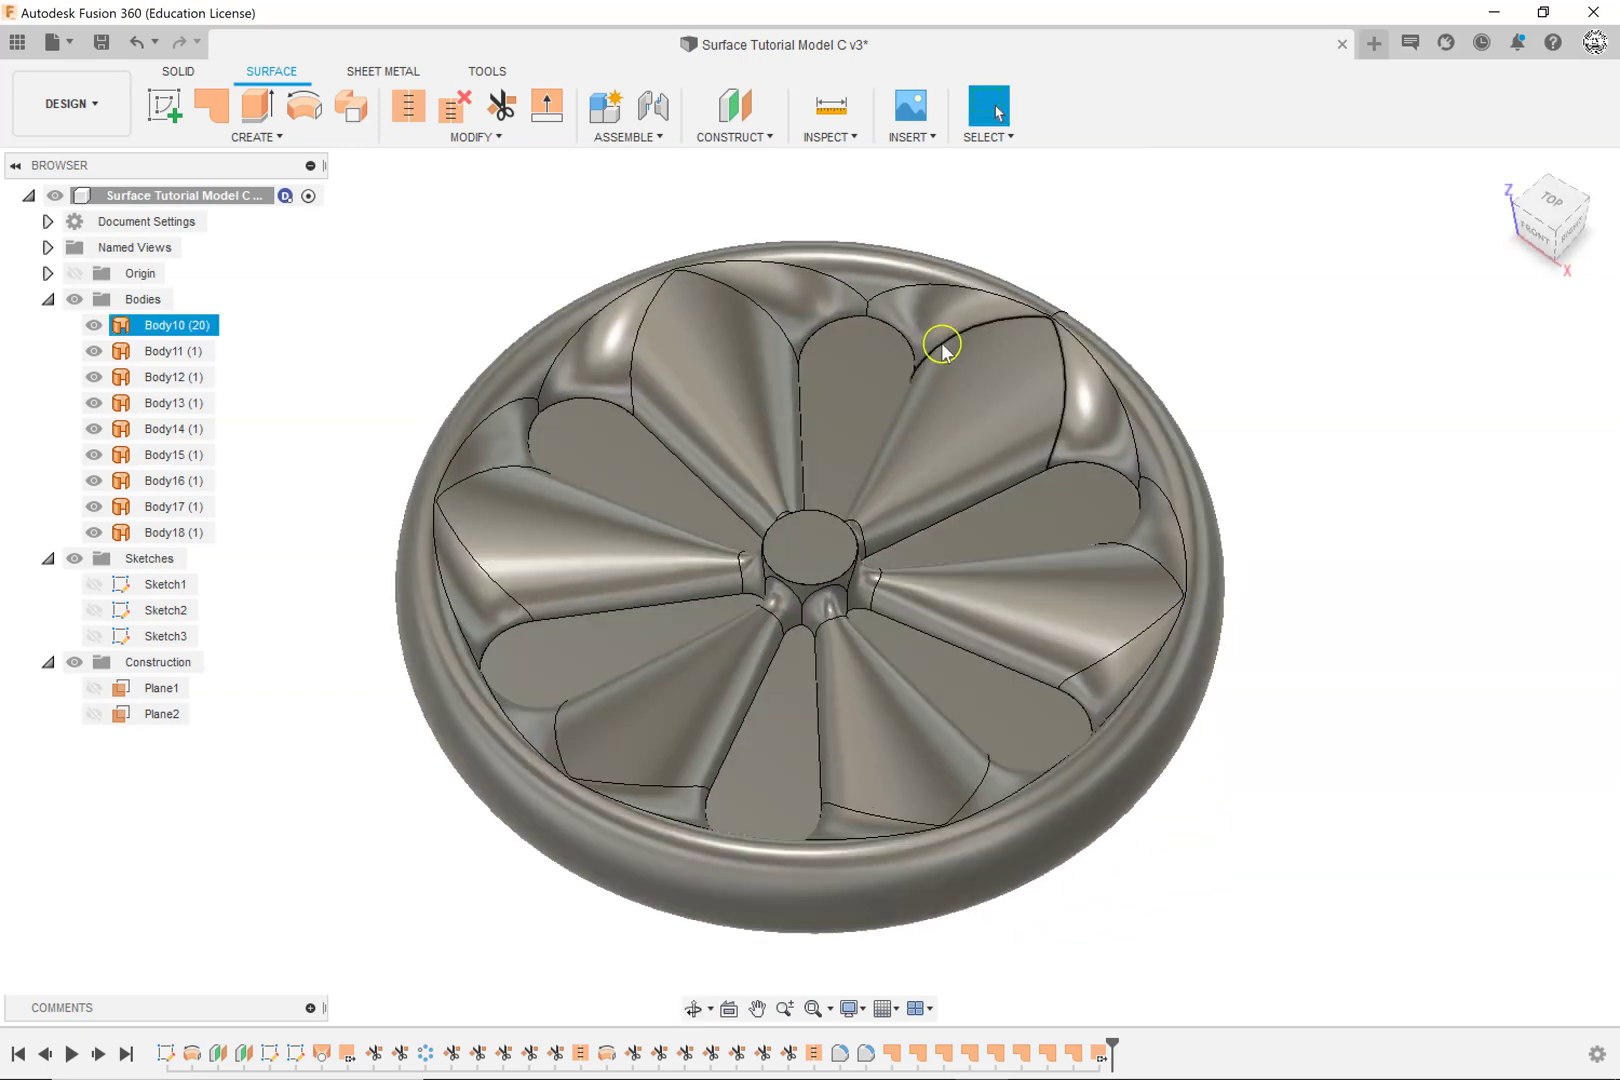
left_click(908, 136)
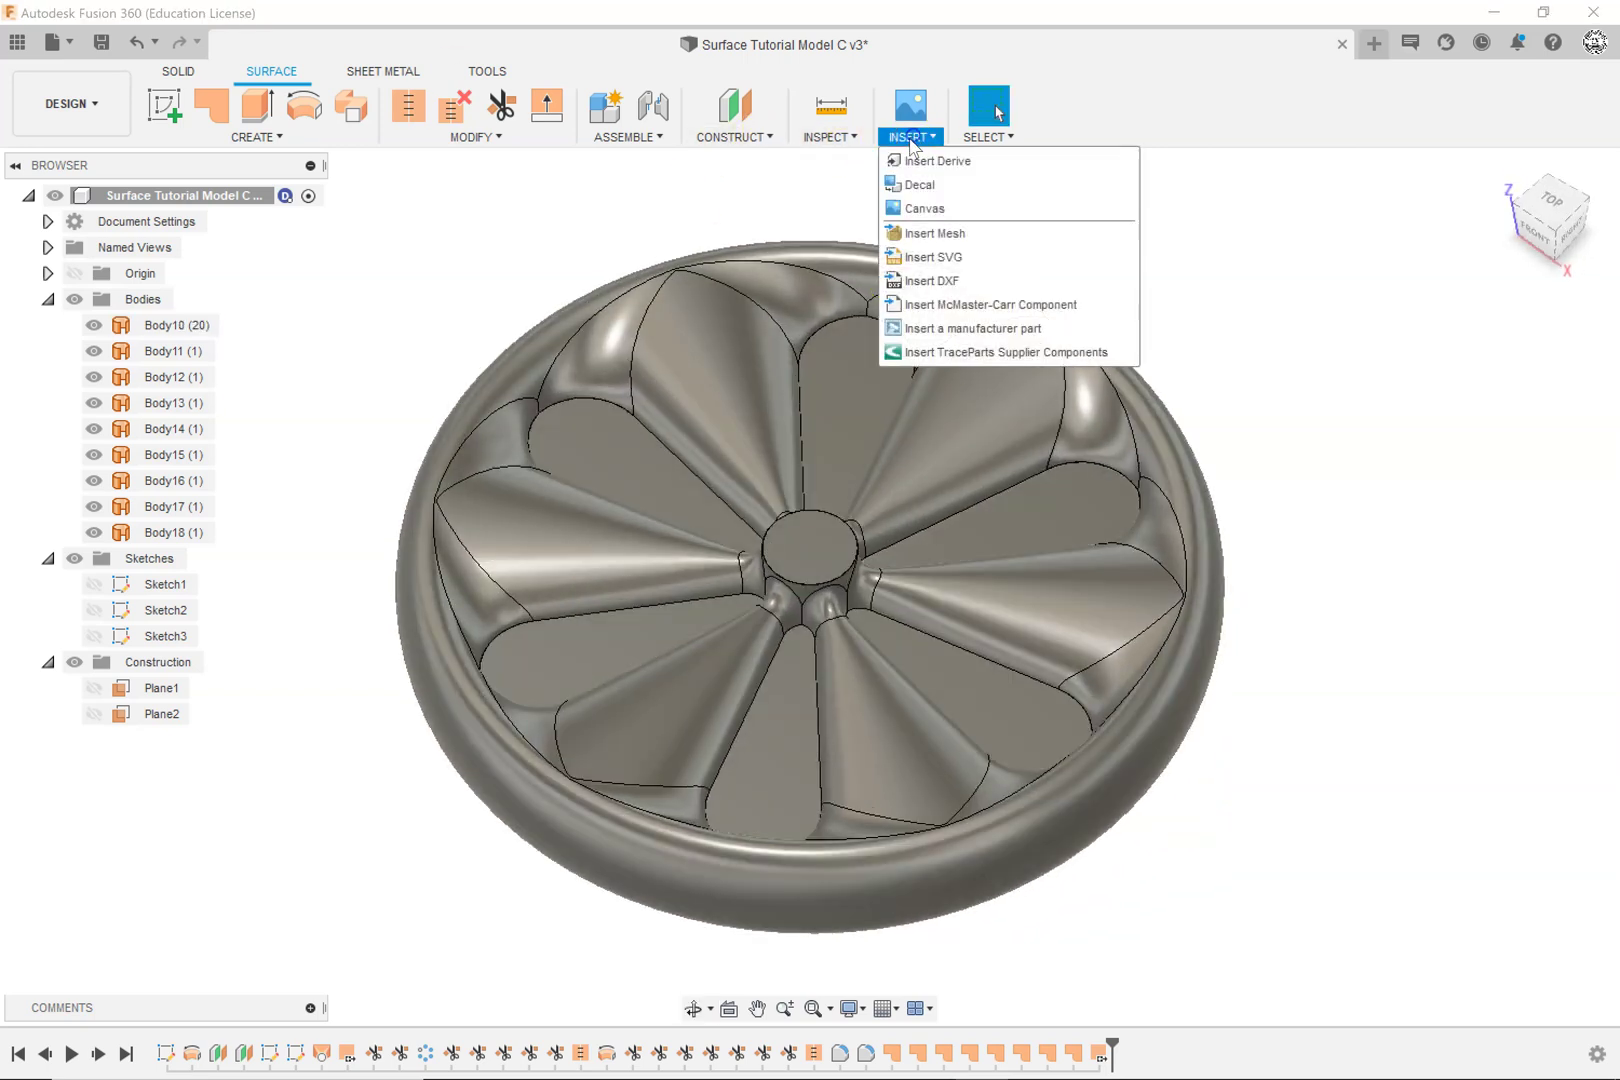
left_click(845, 136)
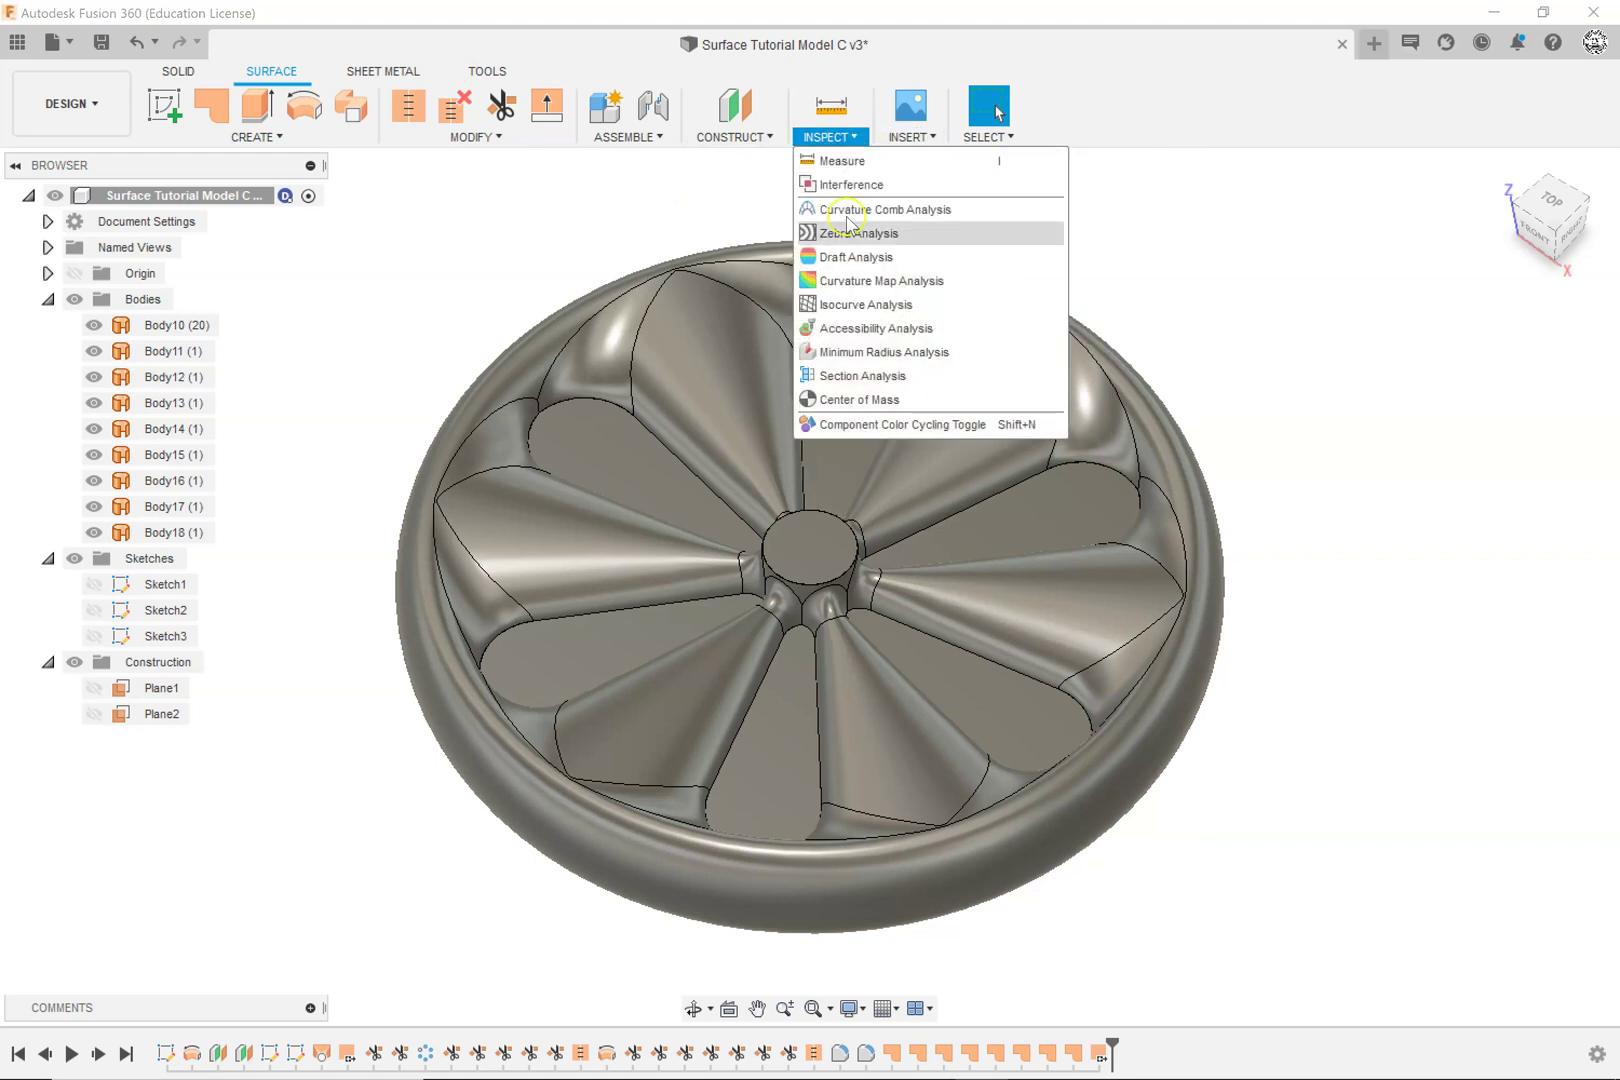
left_click(856, 376)
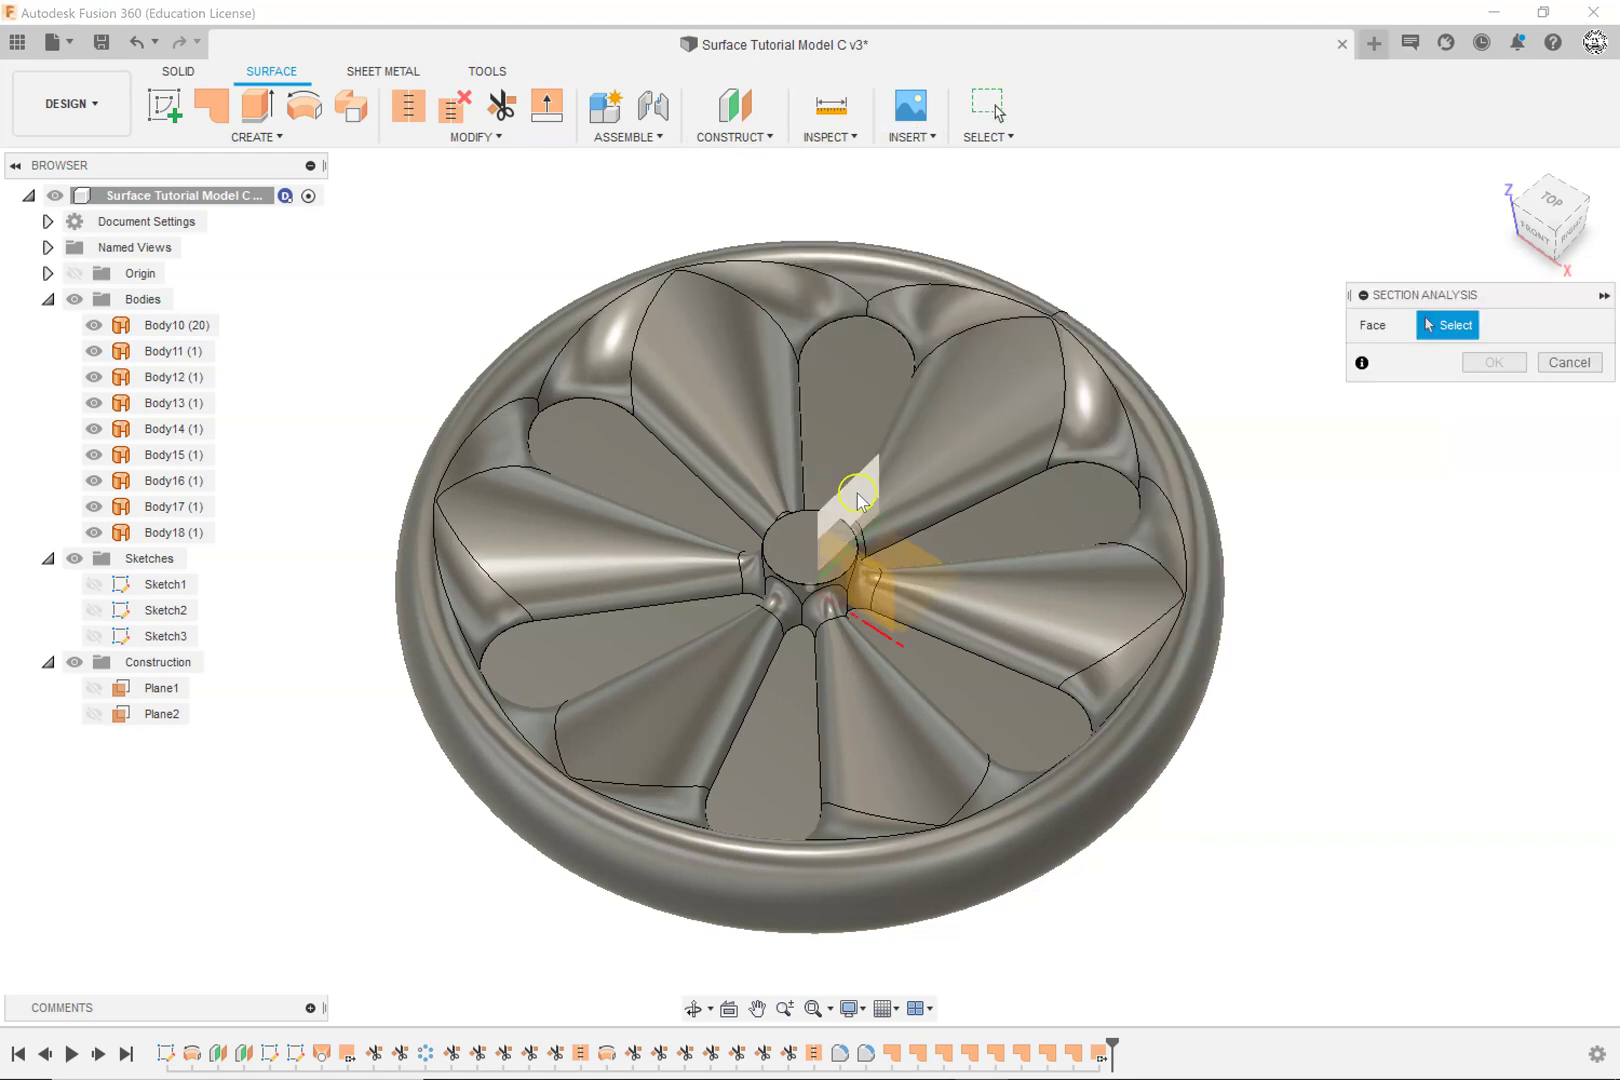
left_click(912, 587)
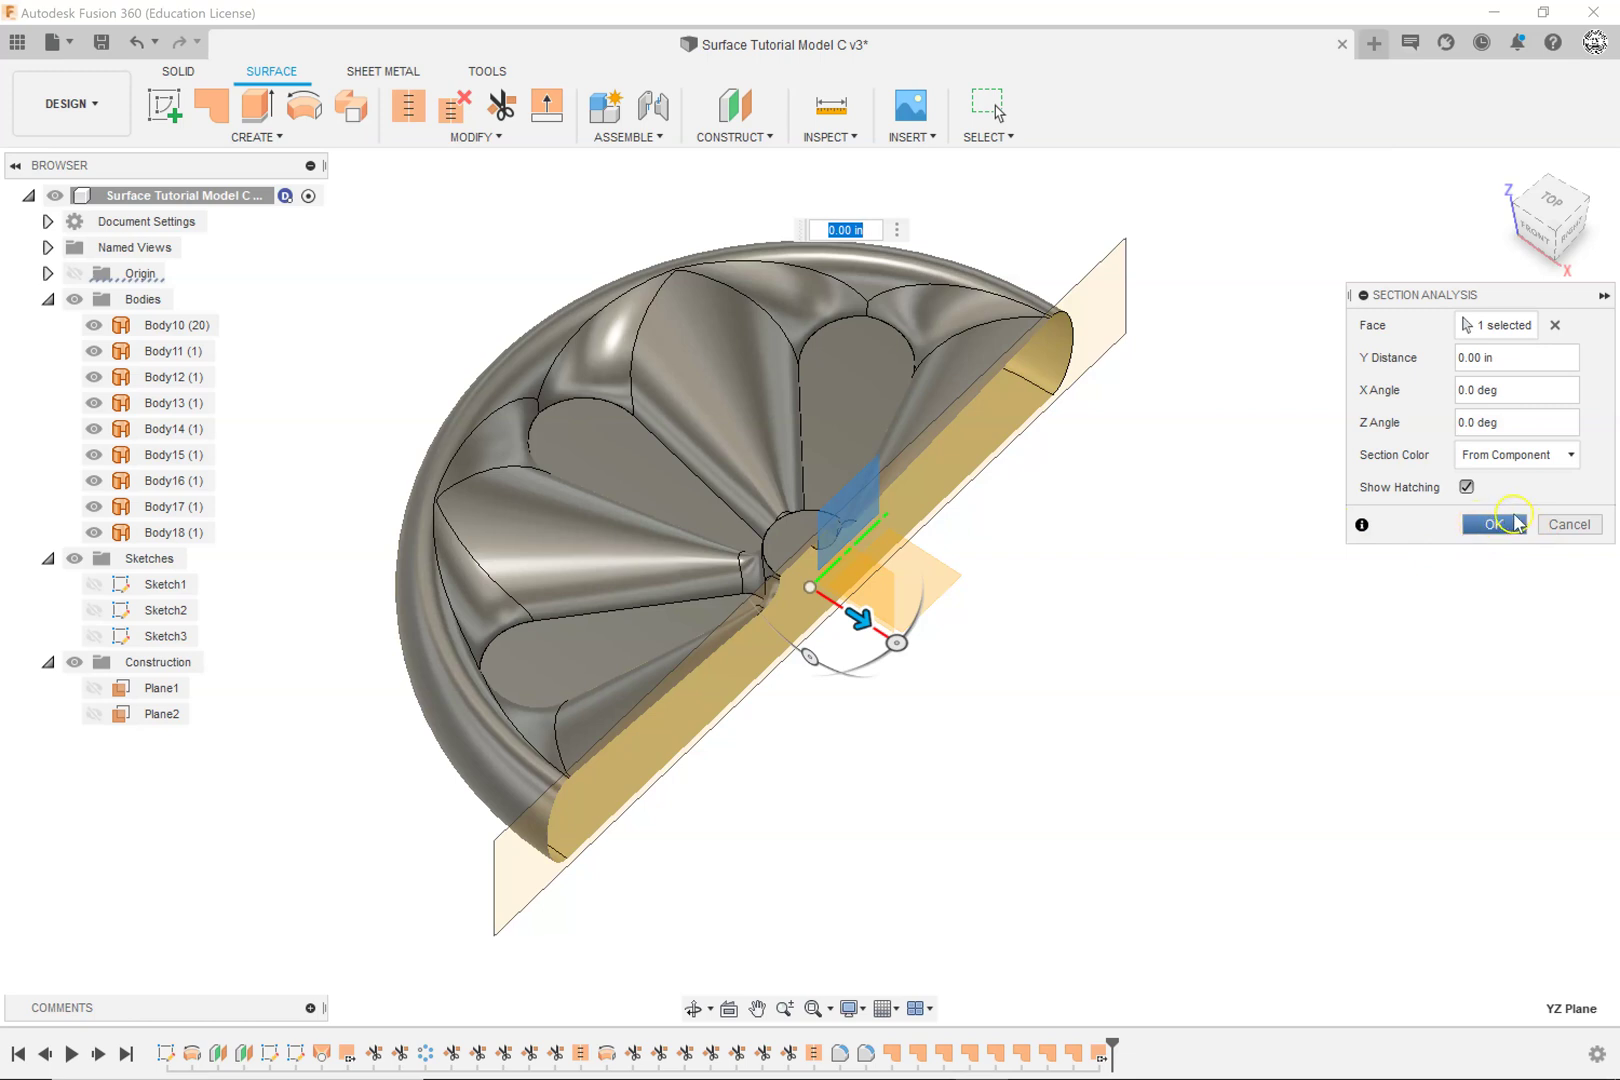
left_click(1567, 524)
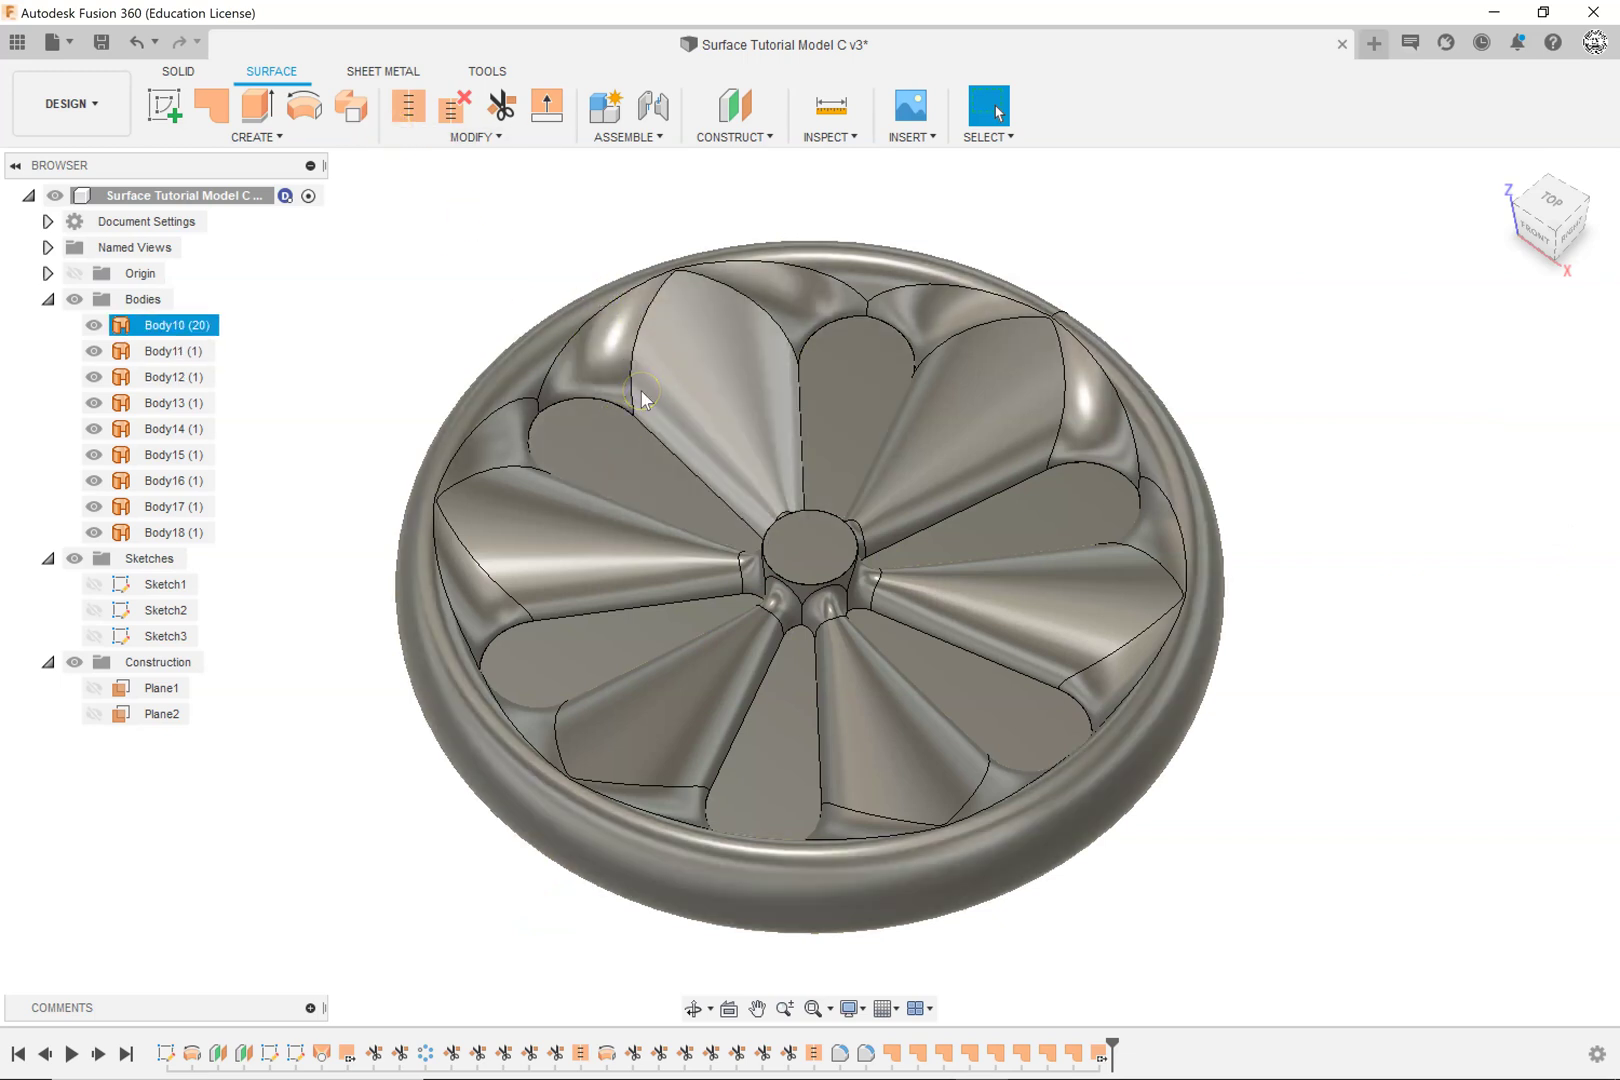
Step: Stitch the wheel surface, six spoke-opening patches, hub patch and underside patch into a new body at 0.0039 in tolerance
left_click(633, 348)
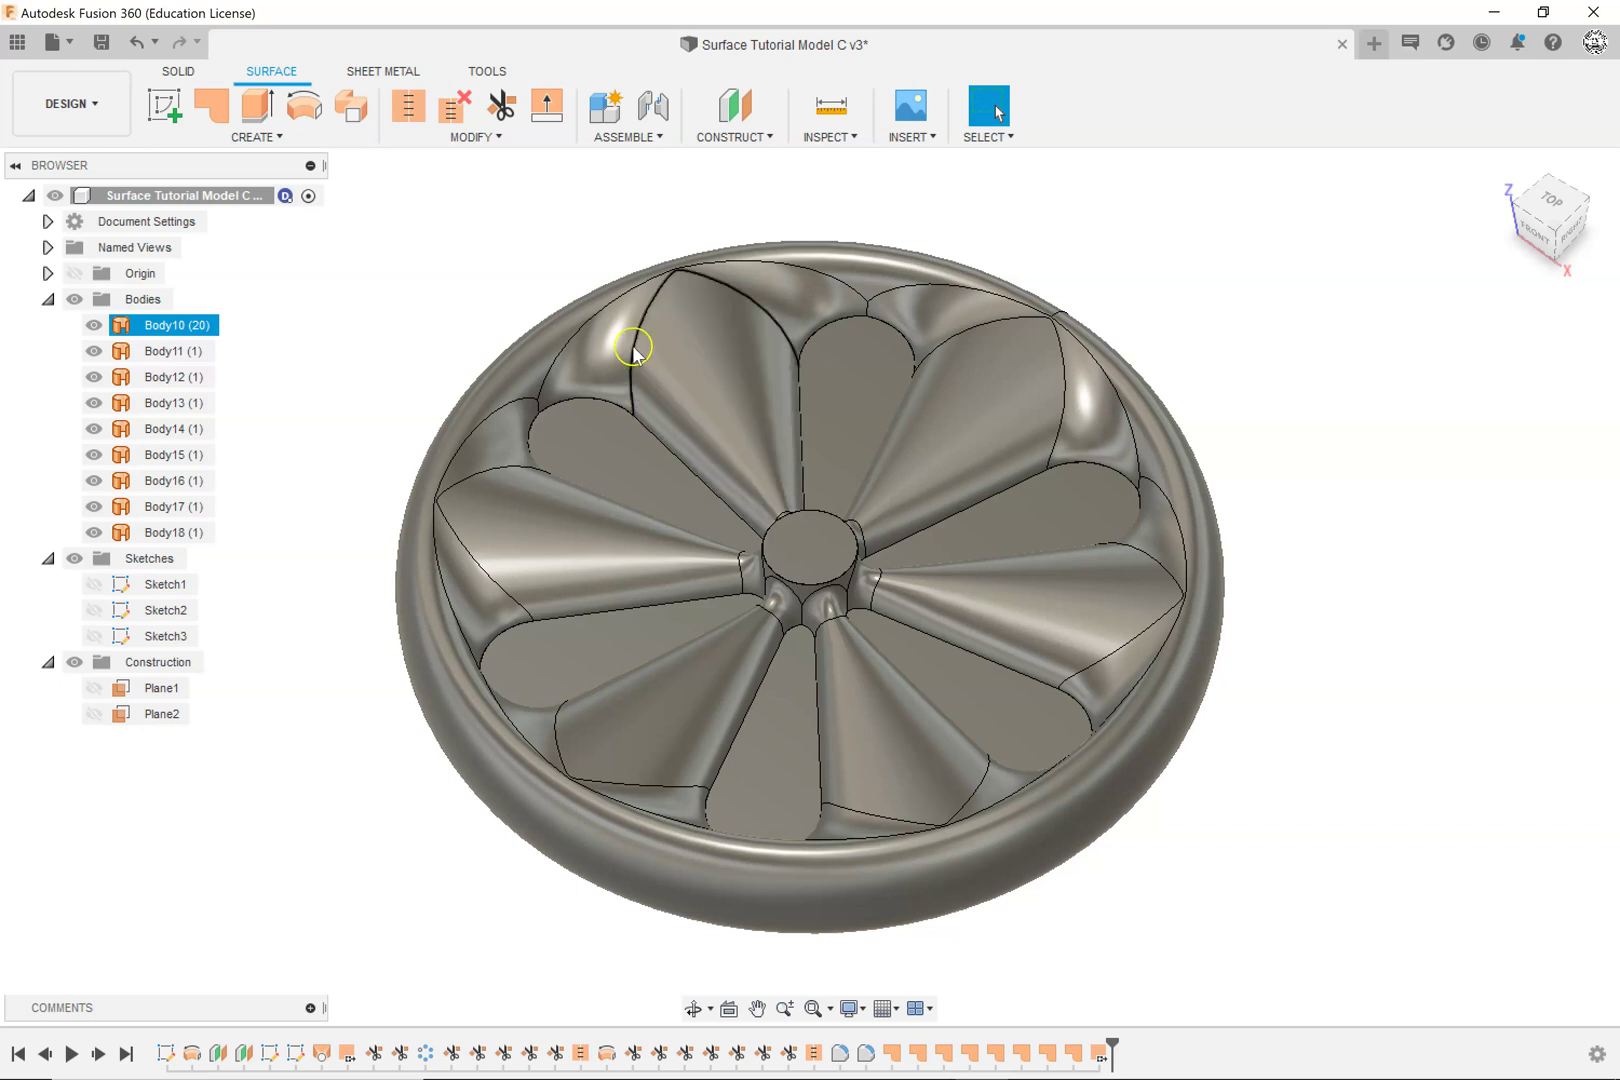
left_click(530, 245)
left_click(408, 105)
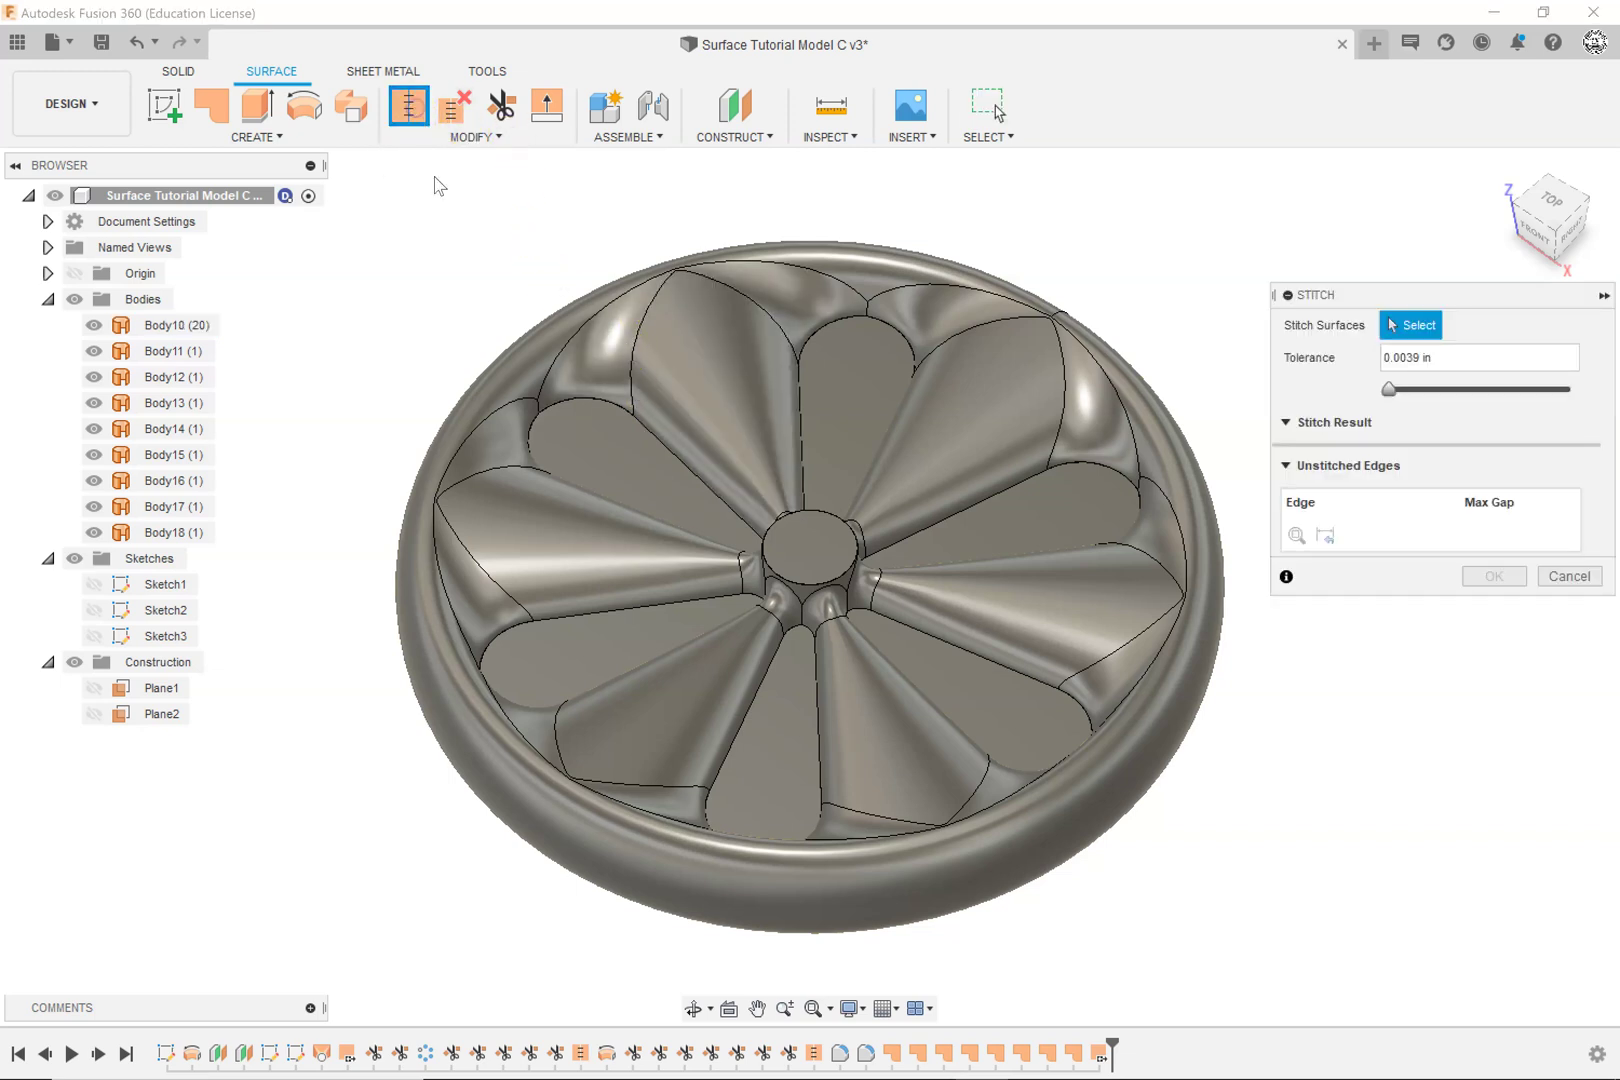
left_click(695, 339)
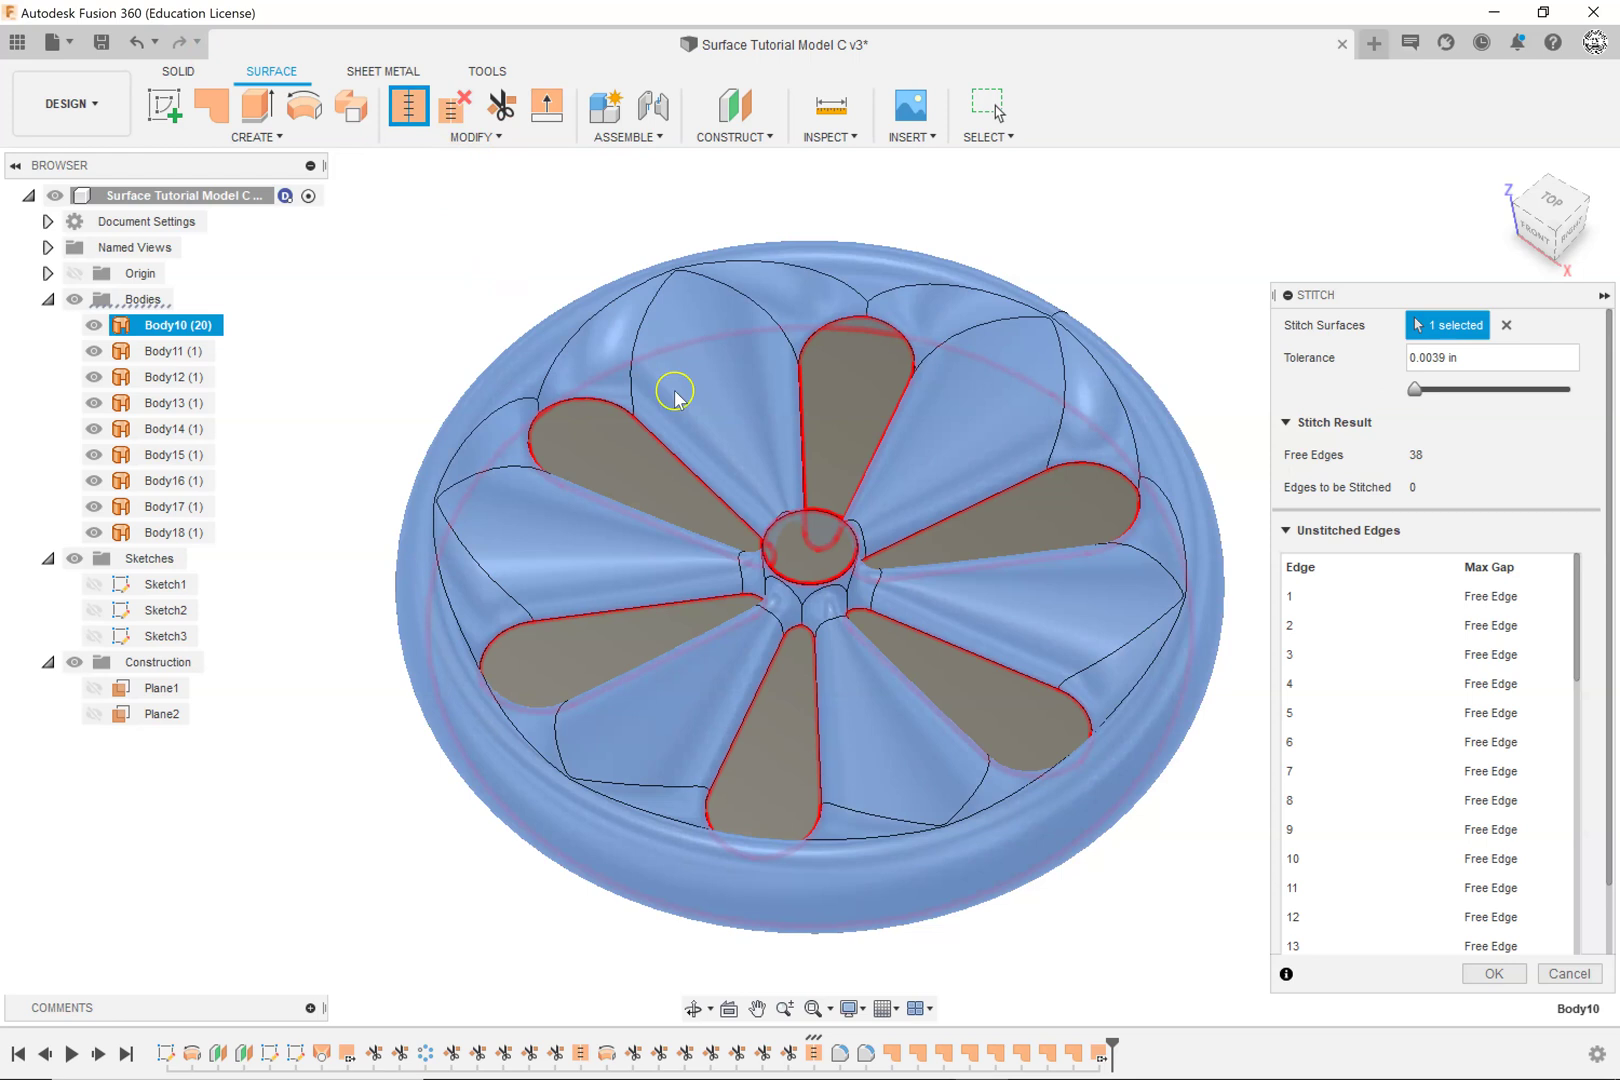
left_click(641, 449)
left_click(828, 390)
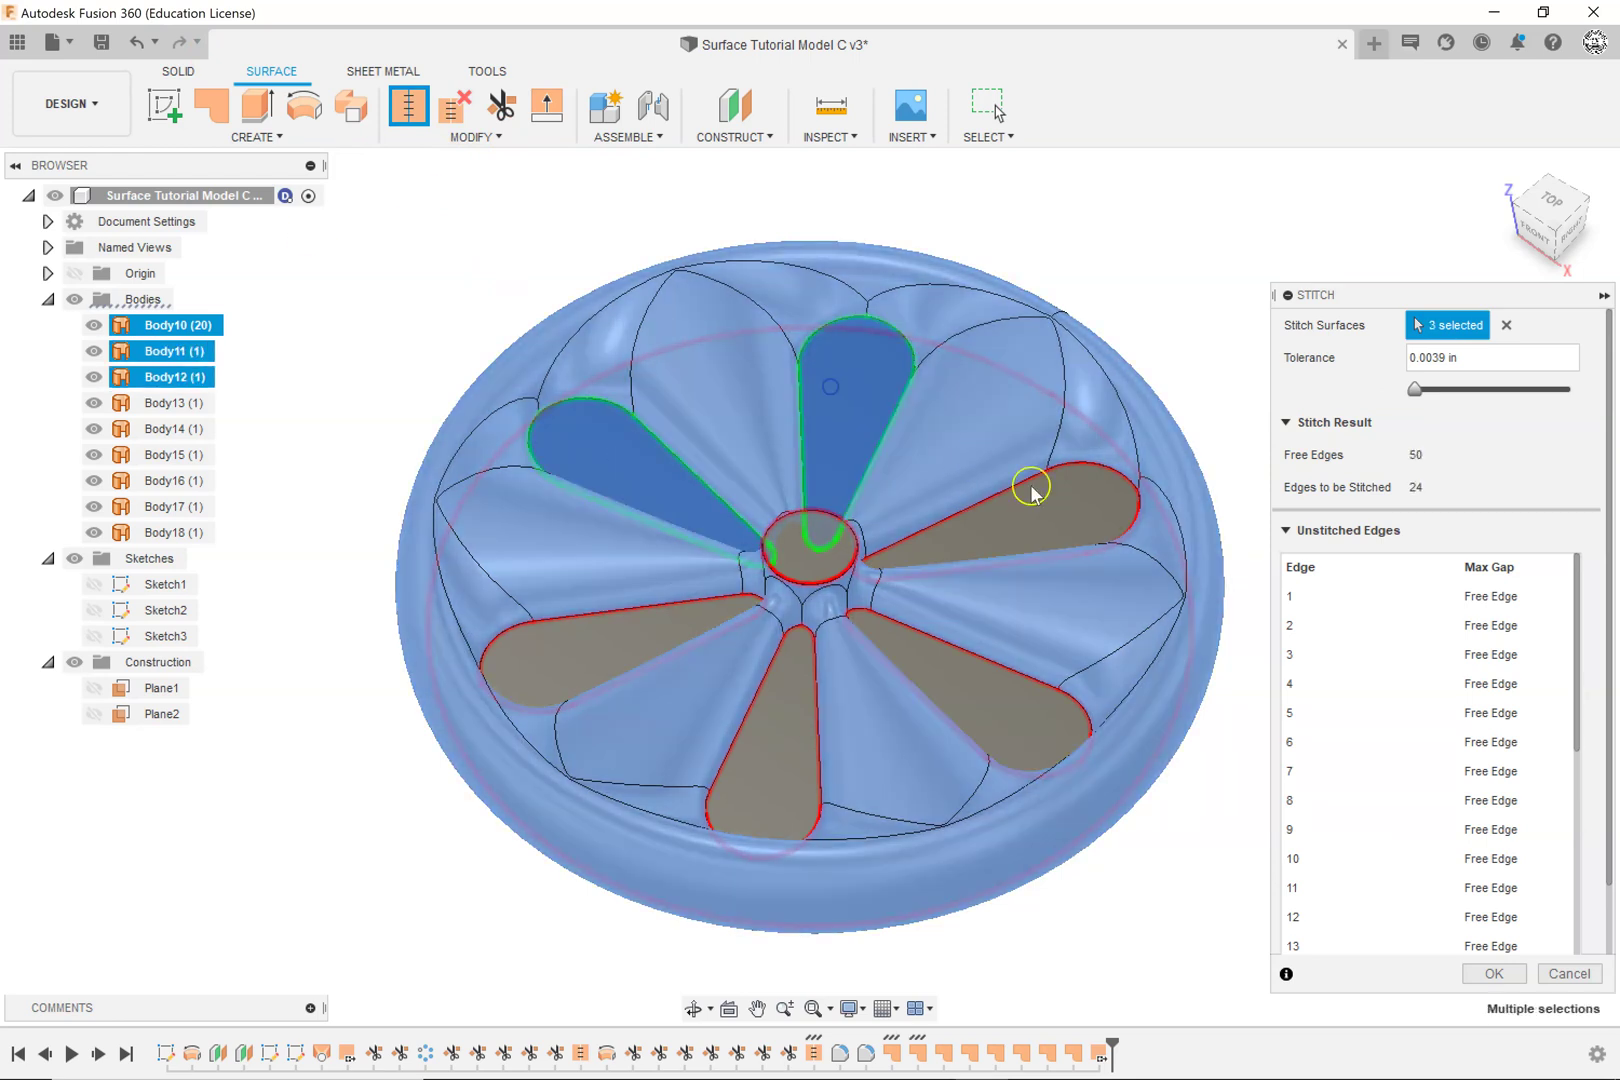
left_click(1031, 490)
left_click(967, 706)
left_click(789, 729)
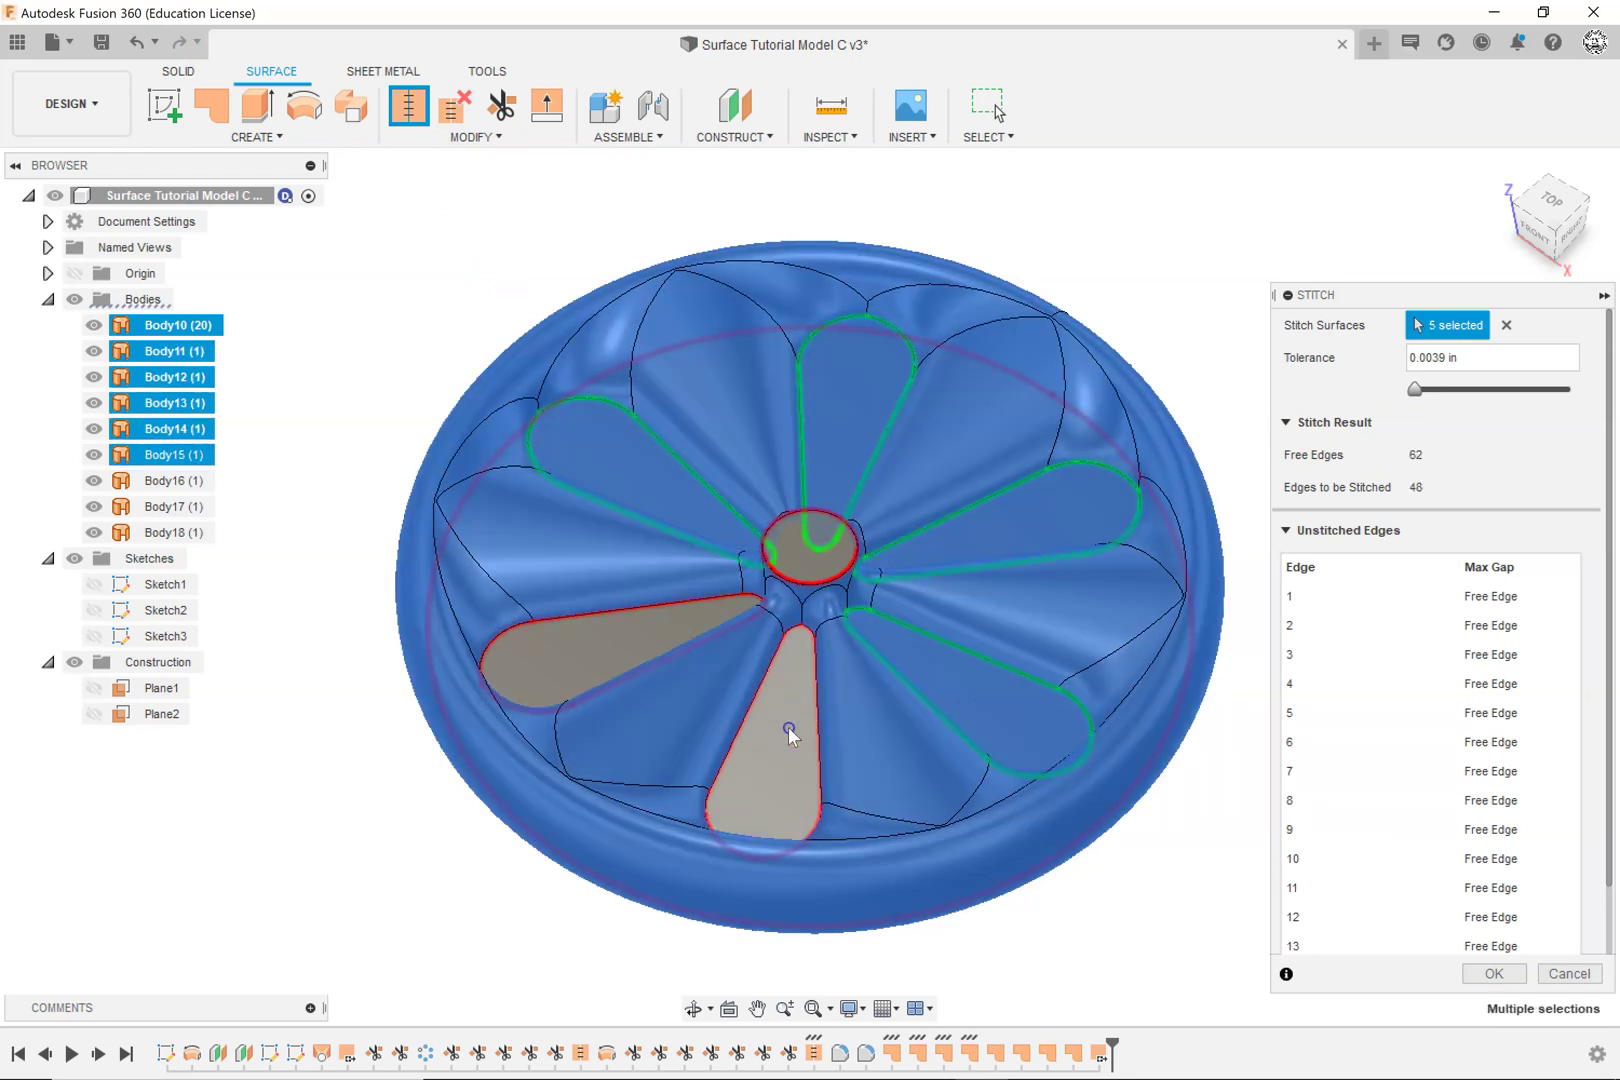
left_click(608, 651)
left_click(787, 545)
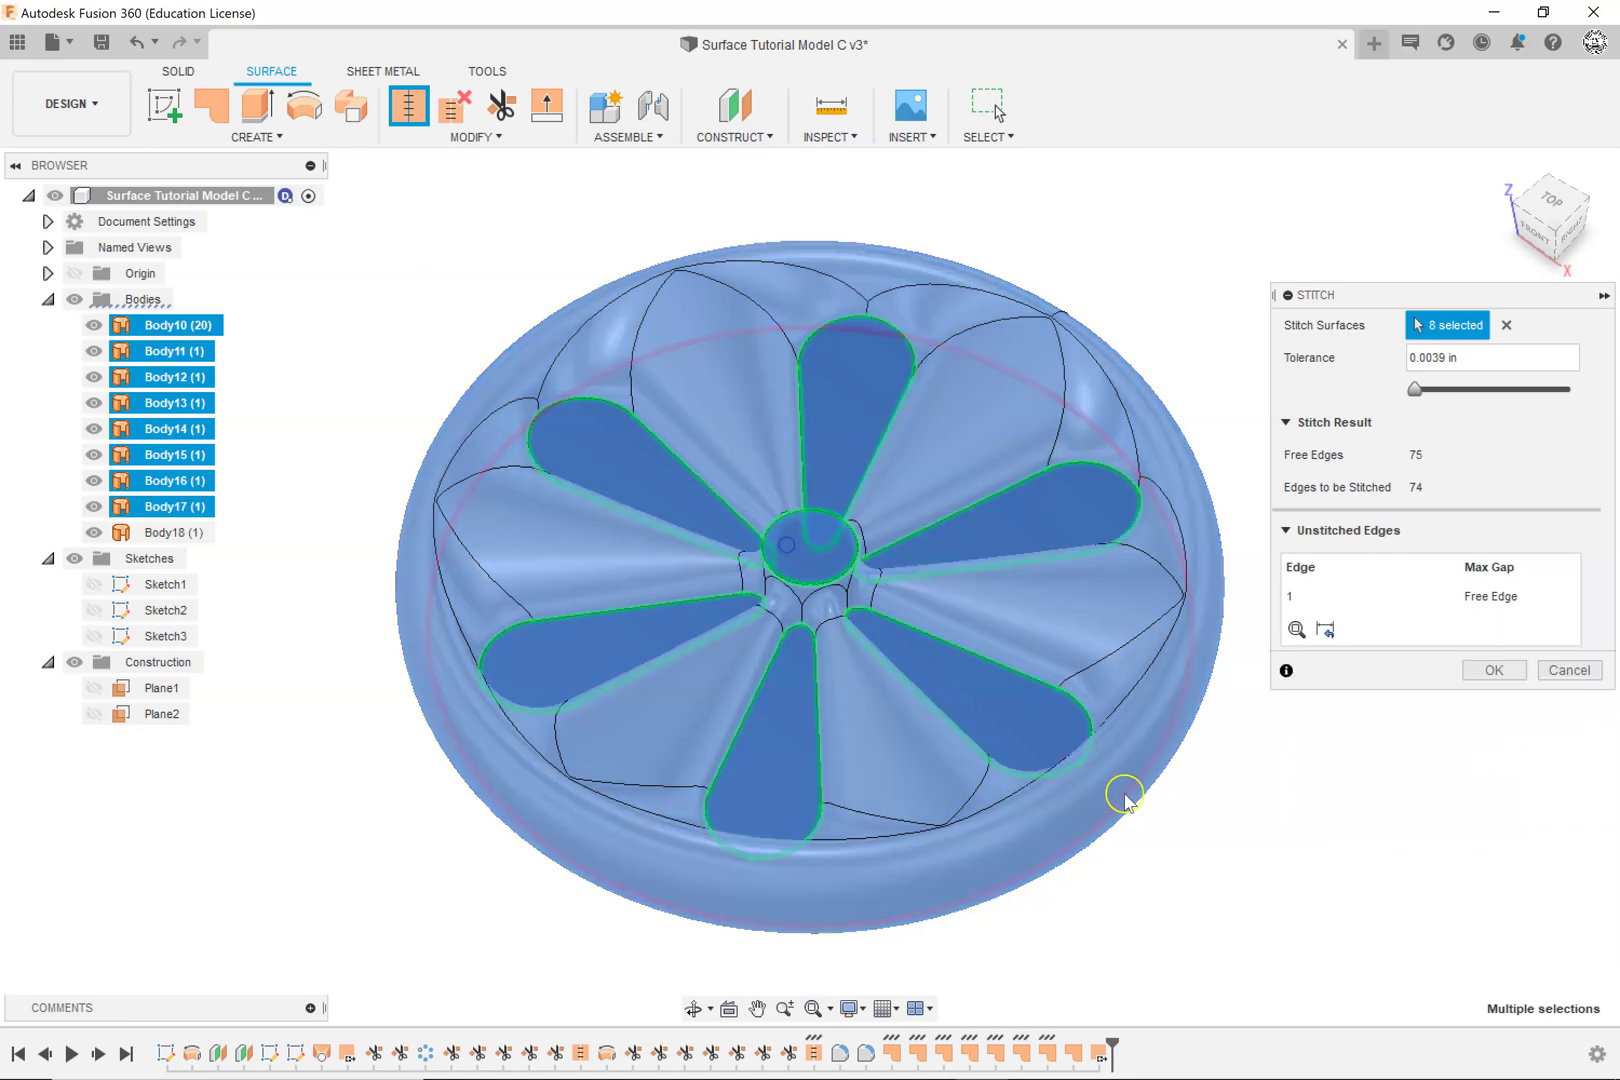
middle_click_drag(1218, 893, 1137, 510, "shift")
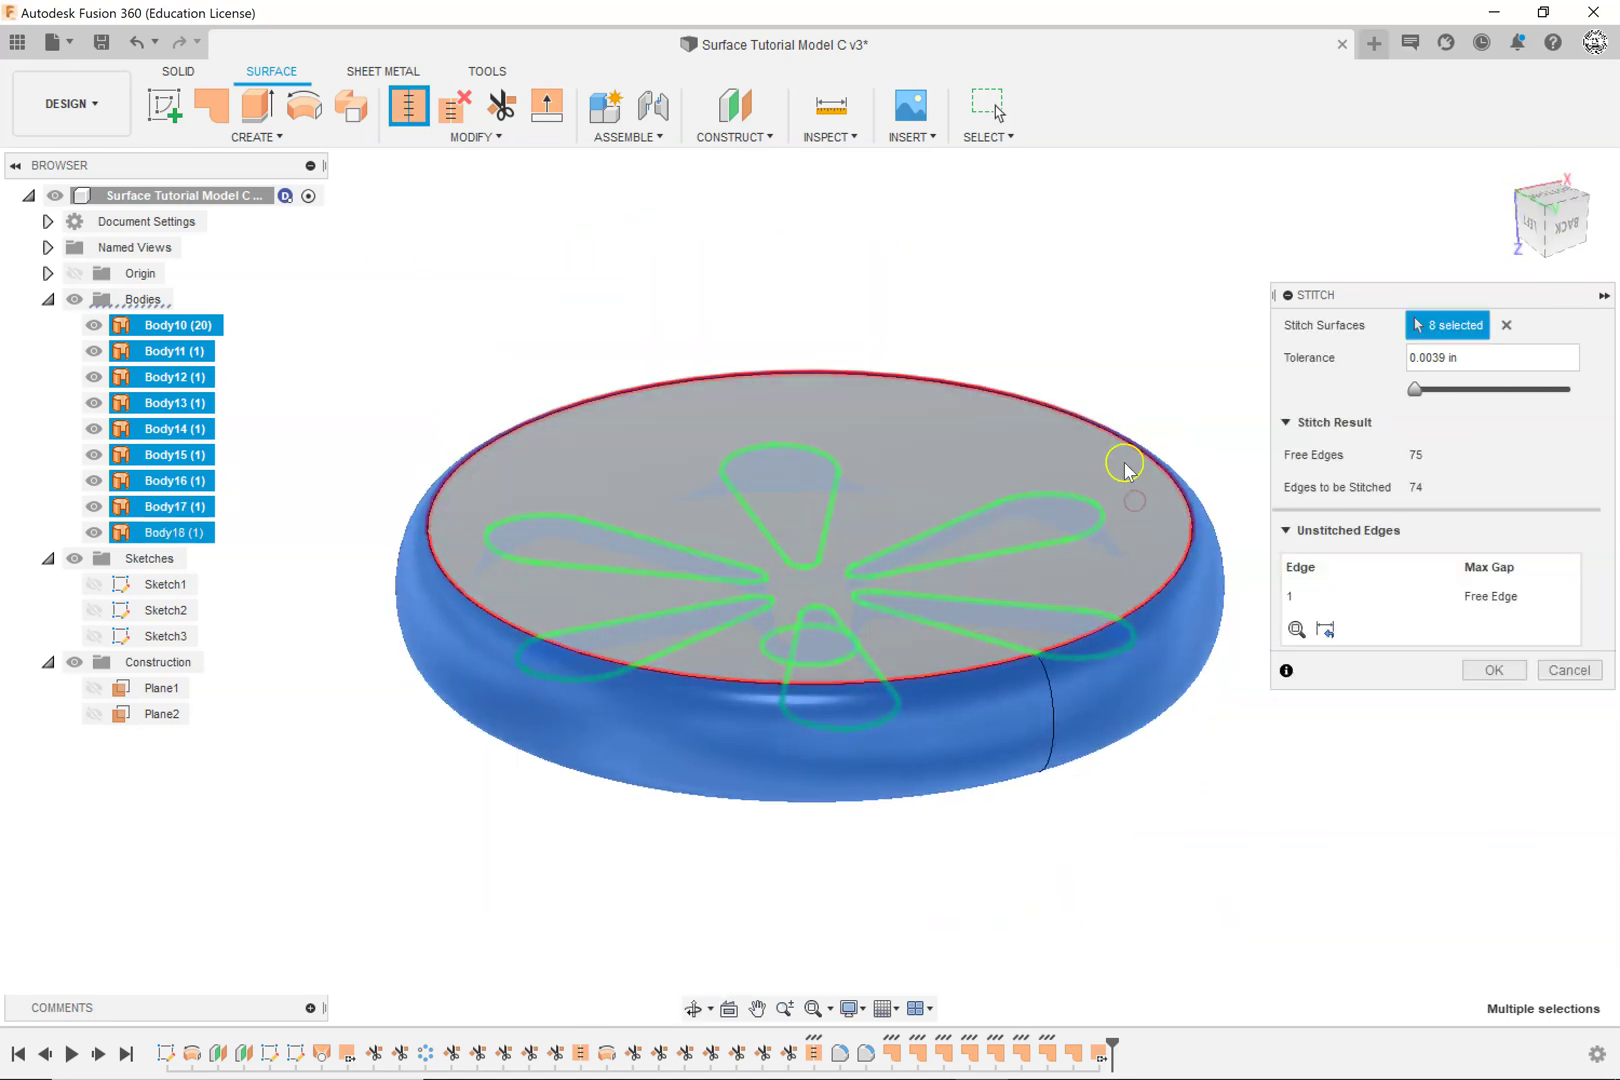
left_click(1136, 480)
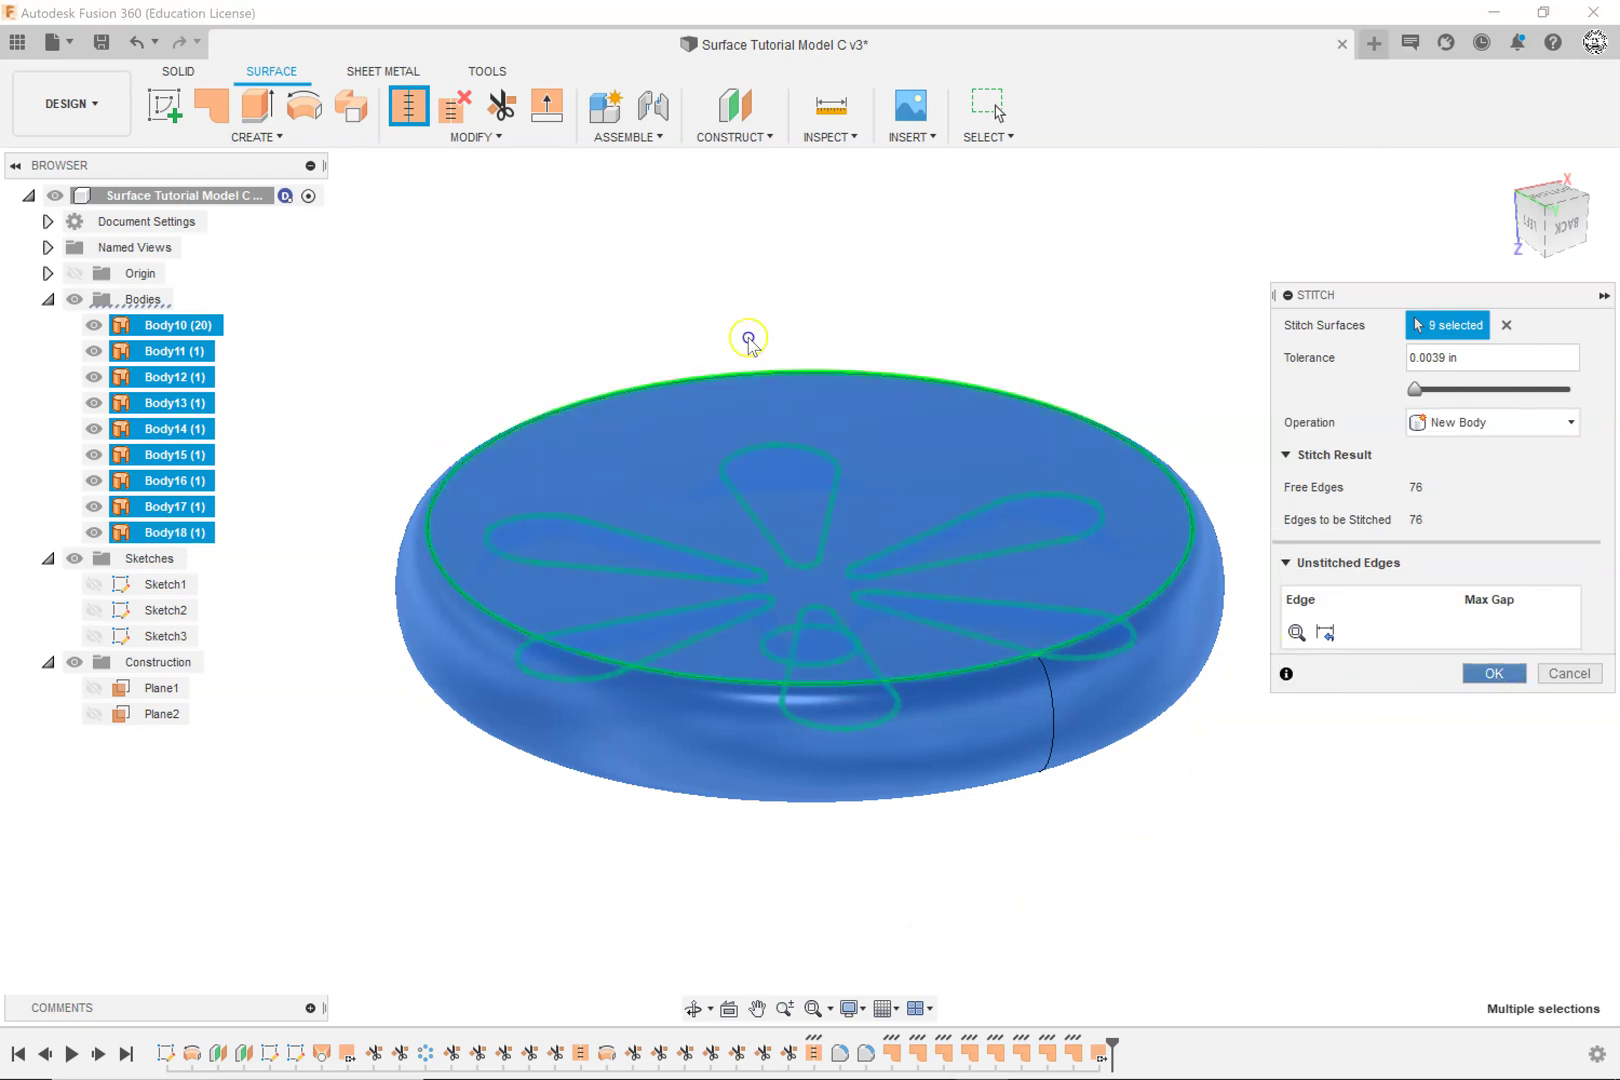
left_click(1494, 673)
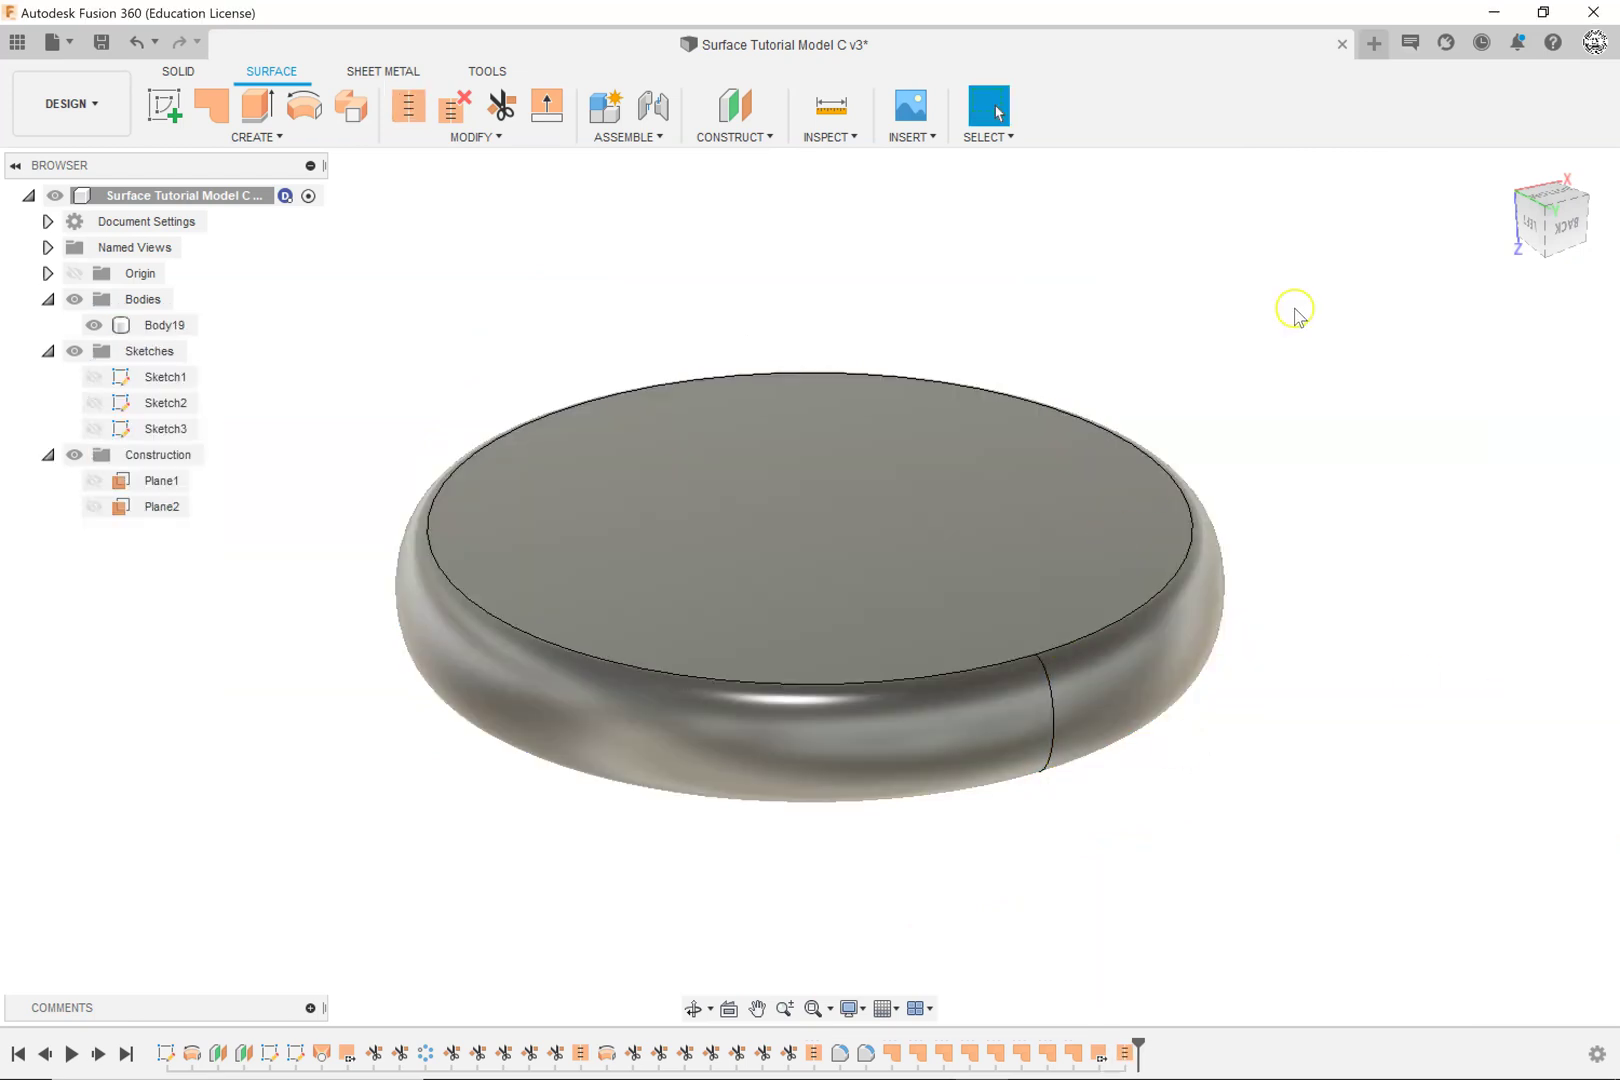
Step: Check the interior of the stitched wheel body with a section analysis on the YZ plane, without keeping the section
left_click(1505, 167)
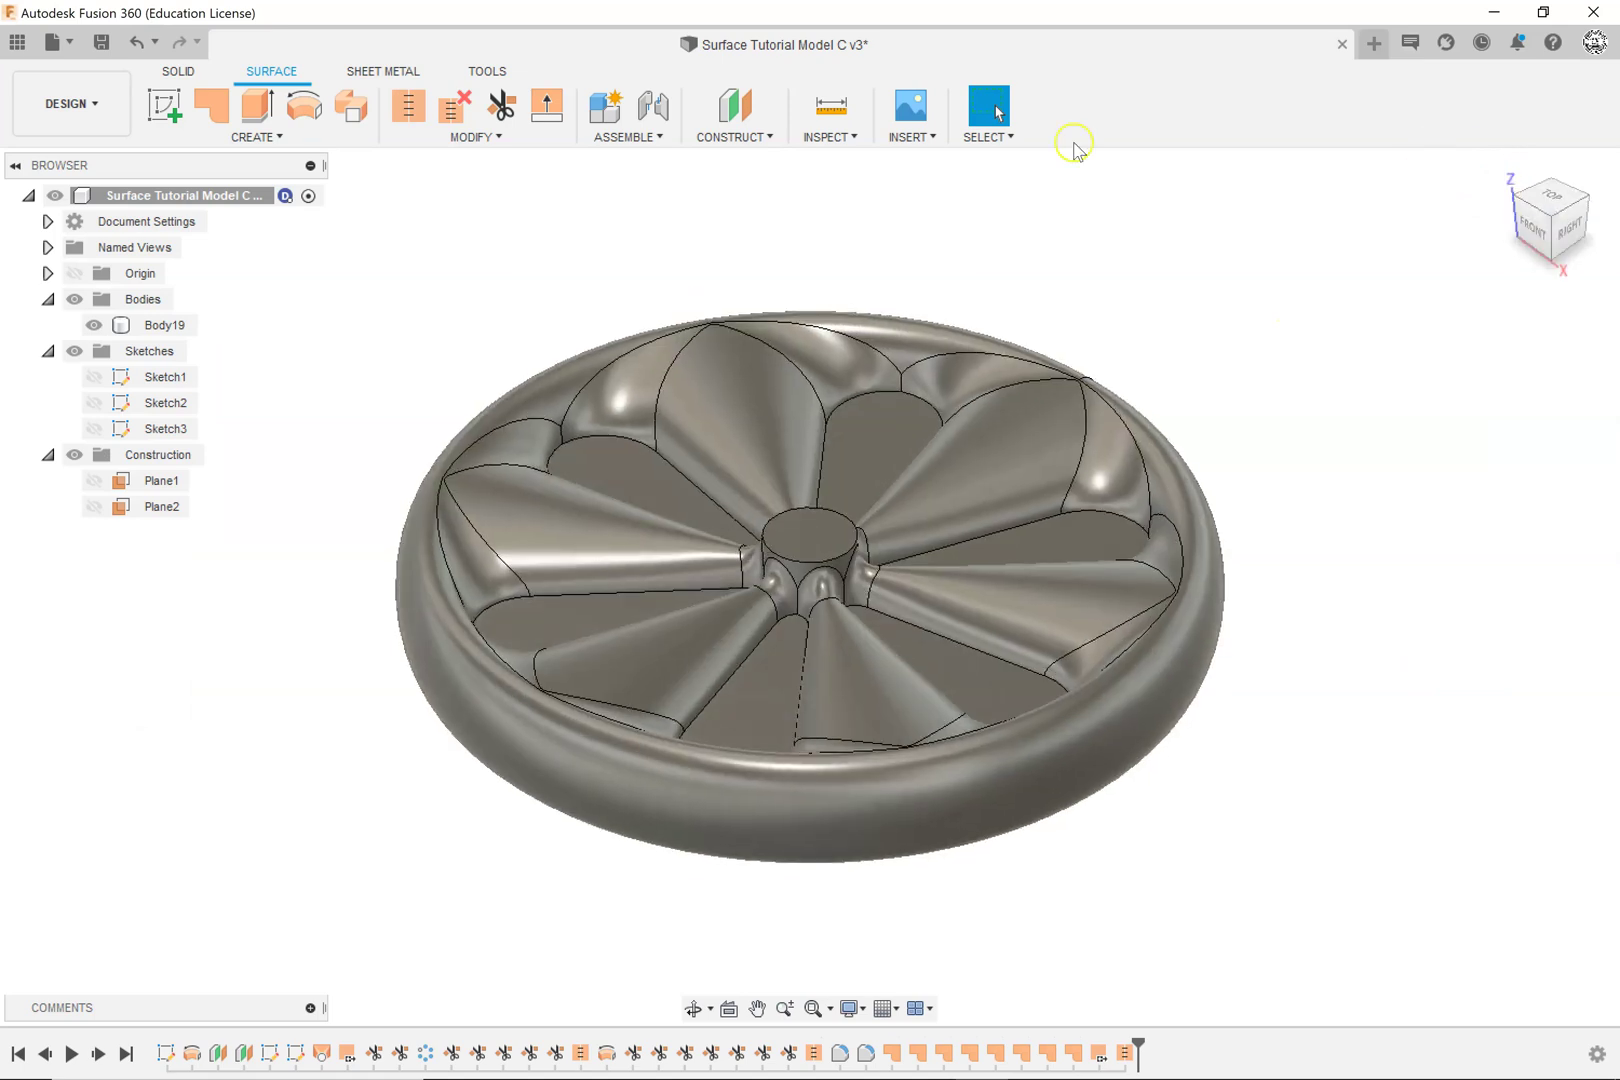
left_click(845, 137)
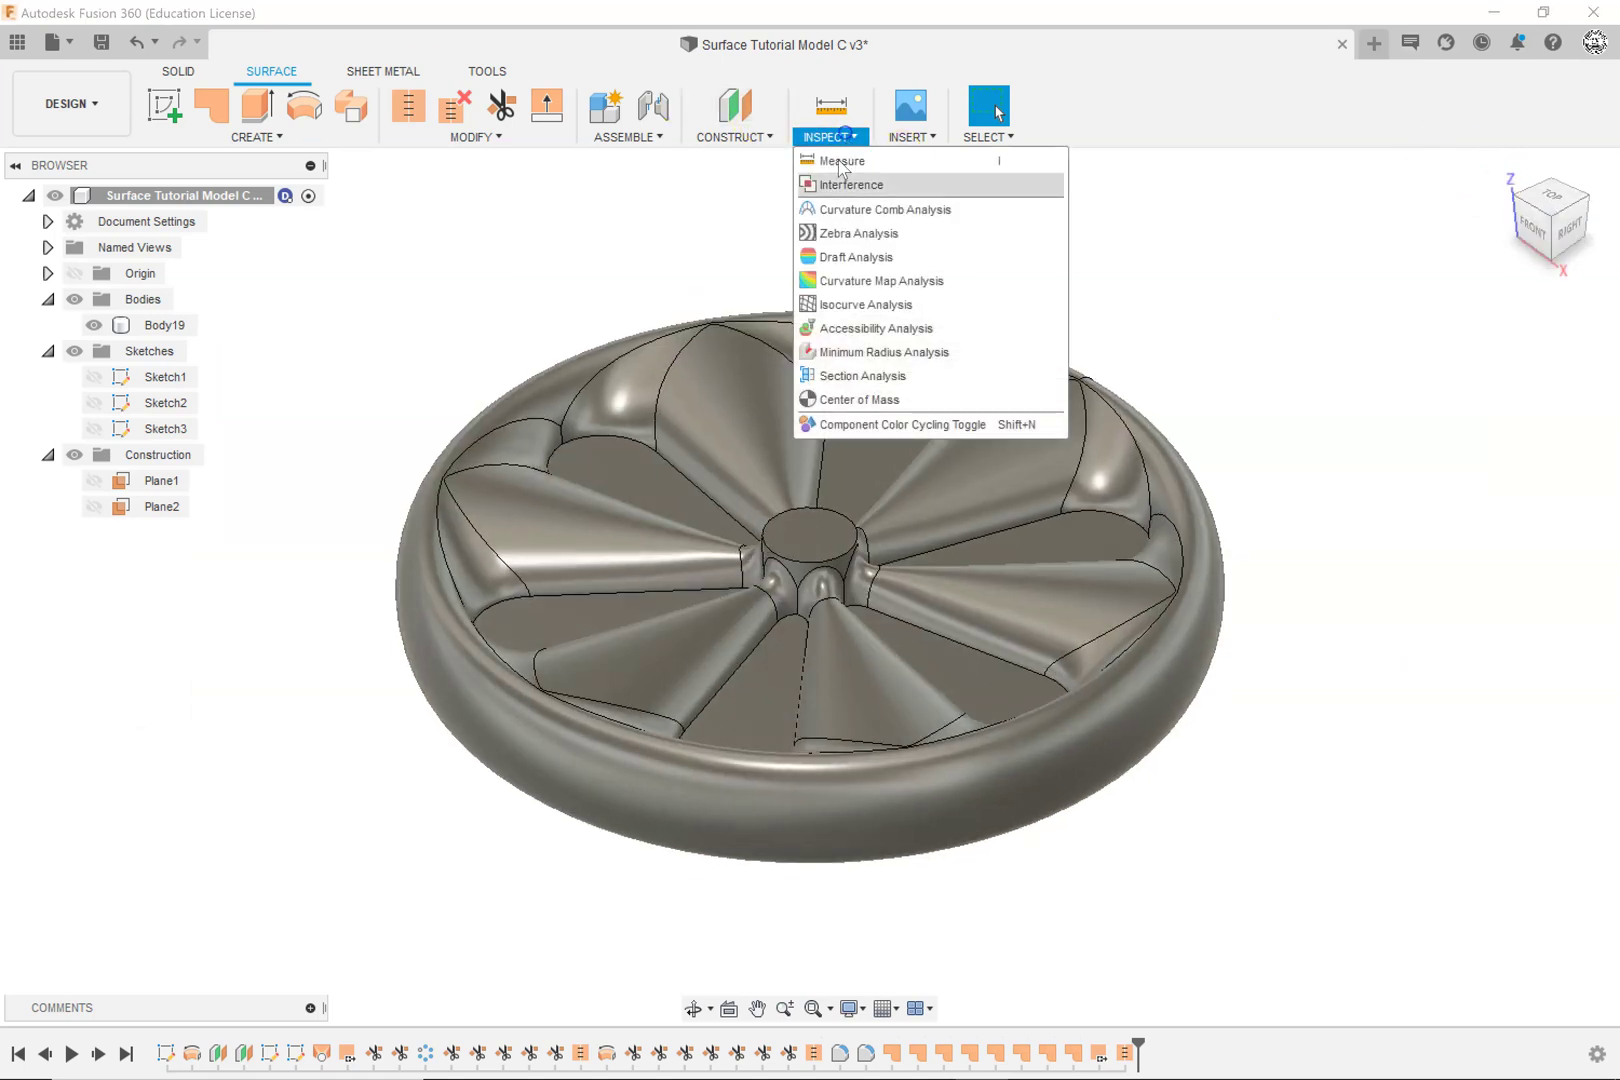
left_click(838, 374)
left_click(845, 480)
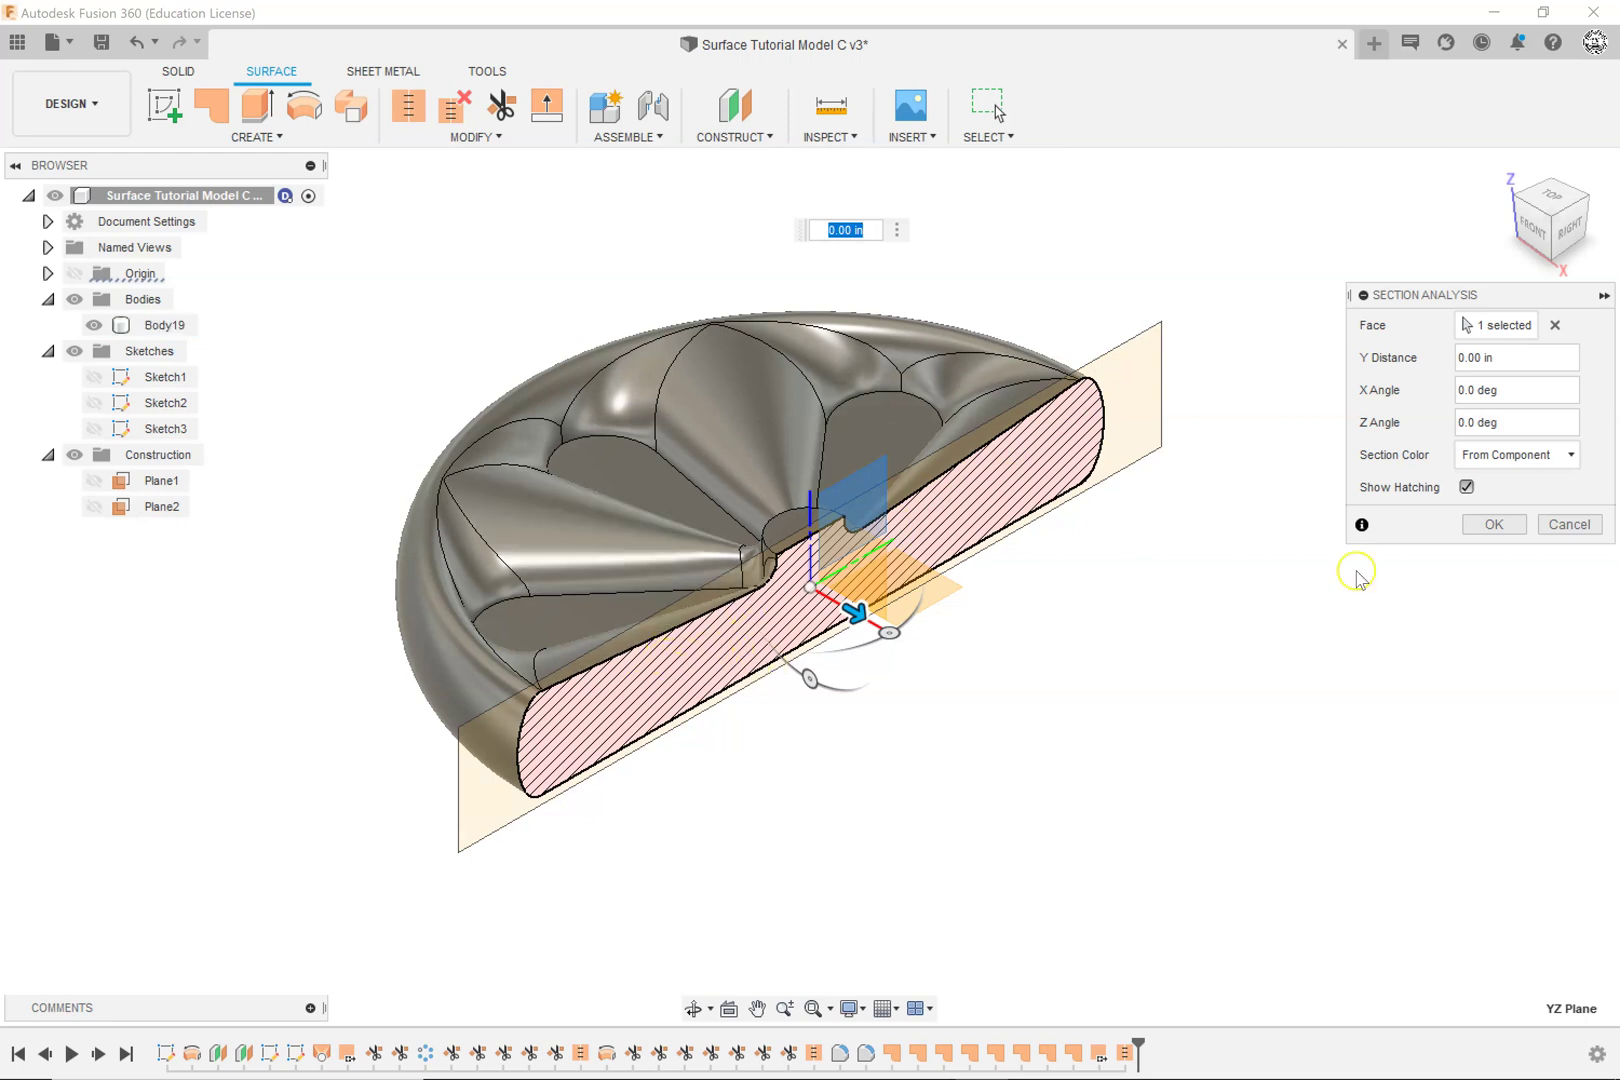
left_click(1494, 524)
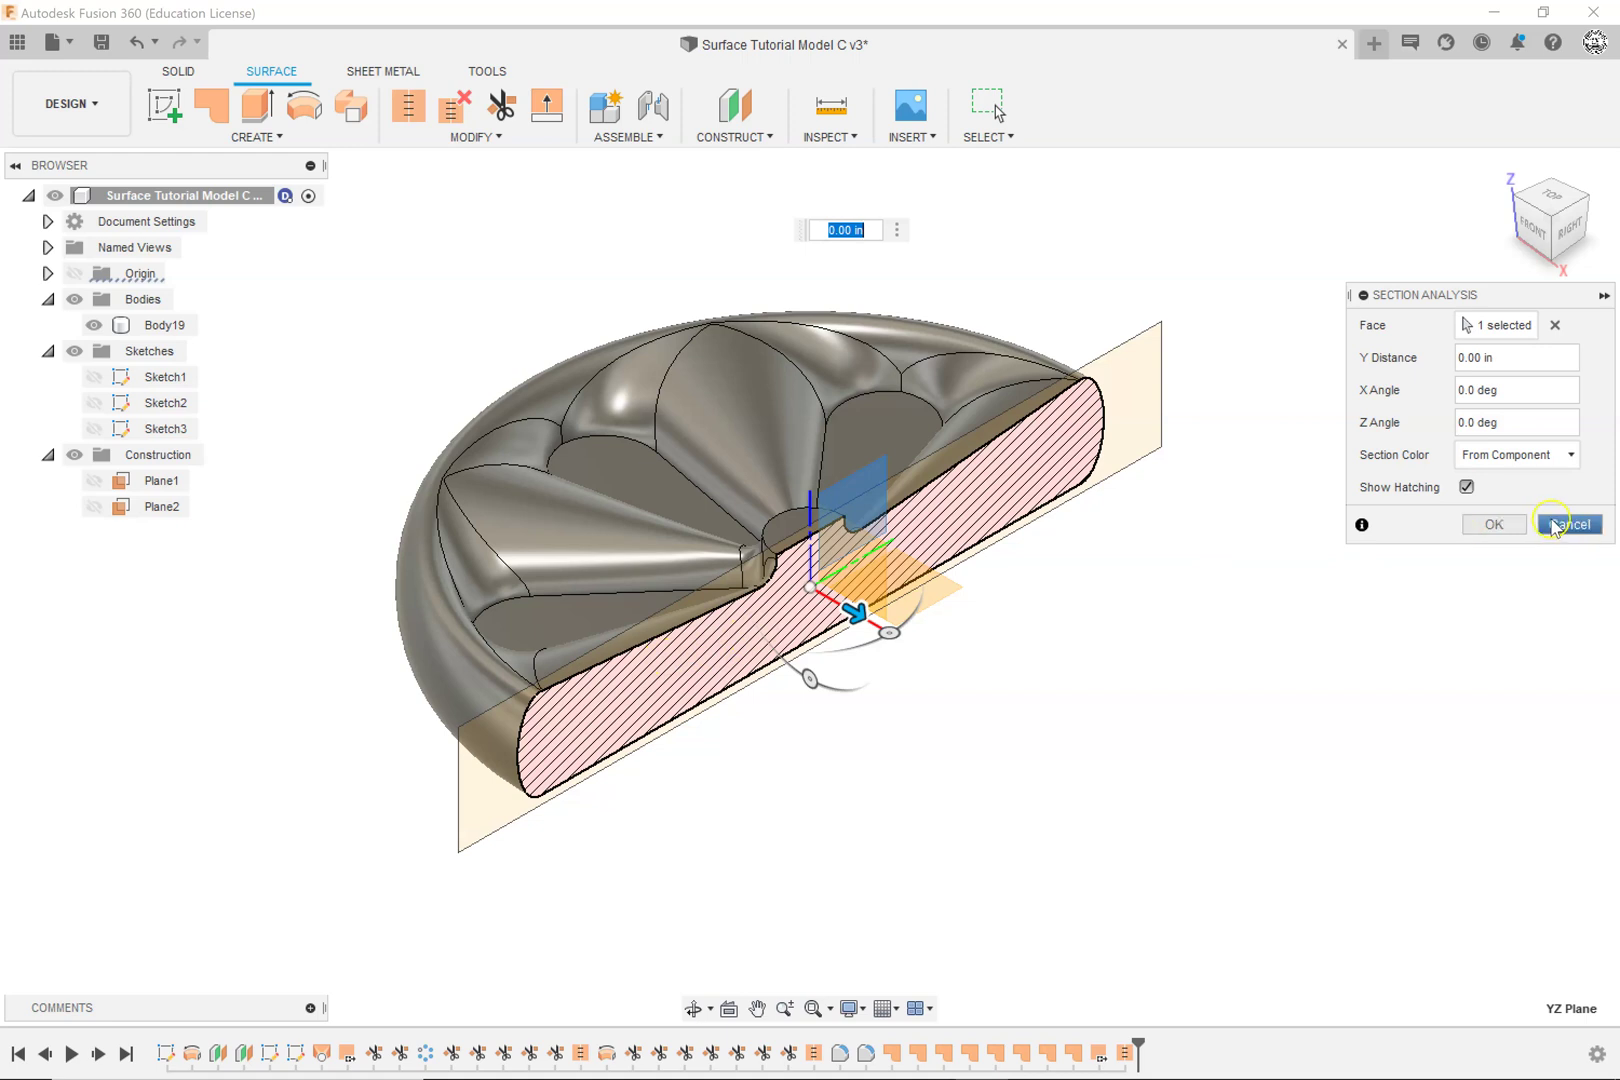
middle_click_drag(474, 861, 434, 922, "shift")
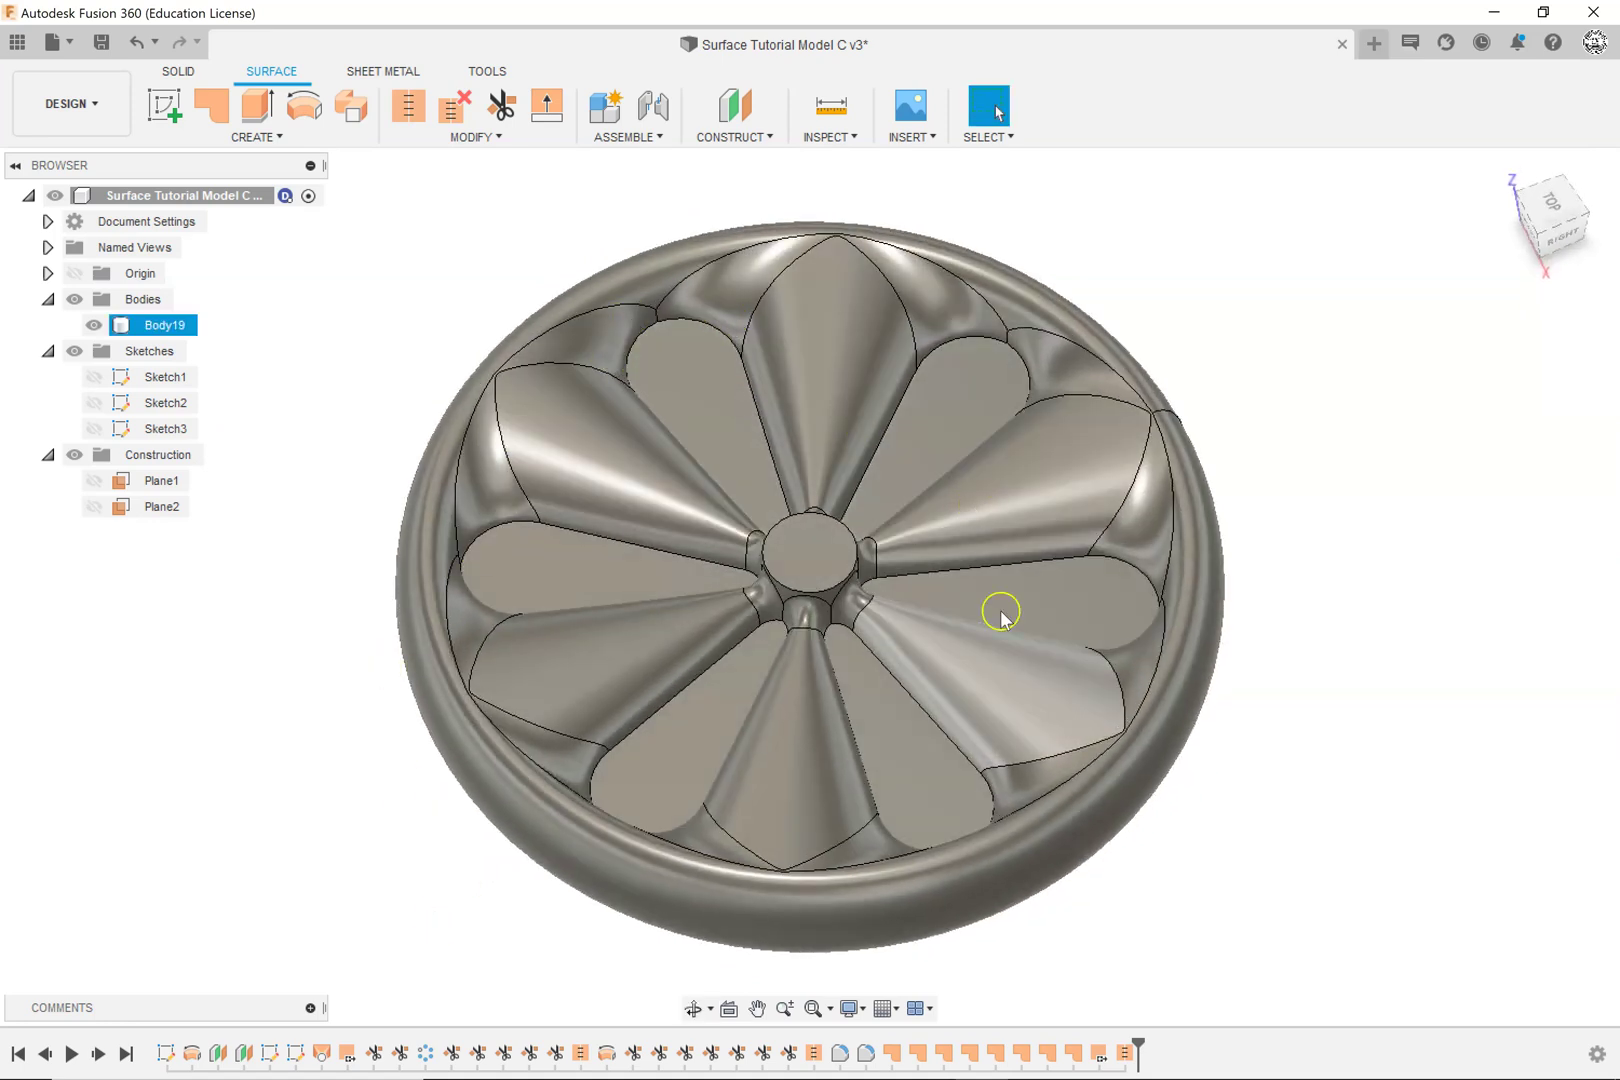
left_click(1497, 186)
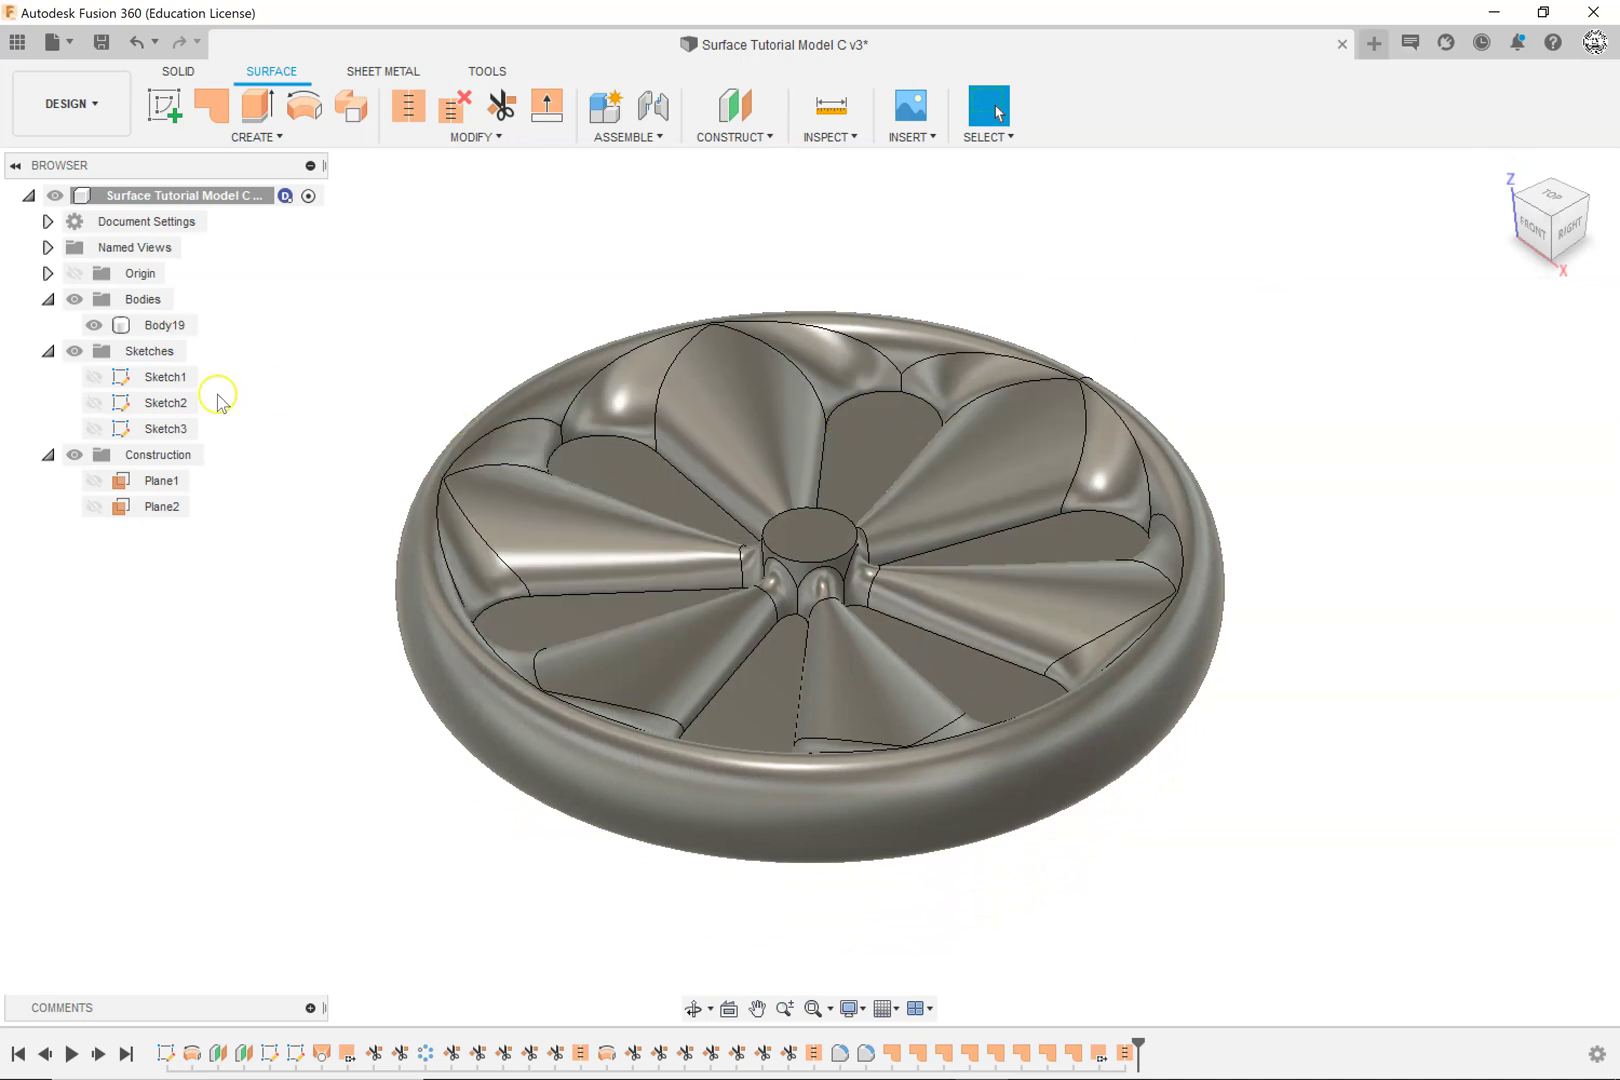
left_click(164, 326)
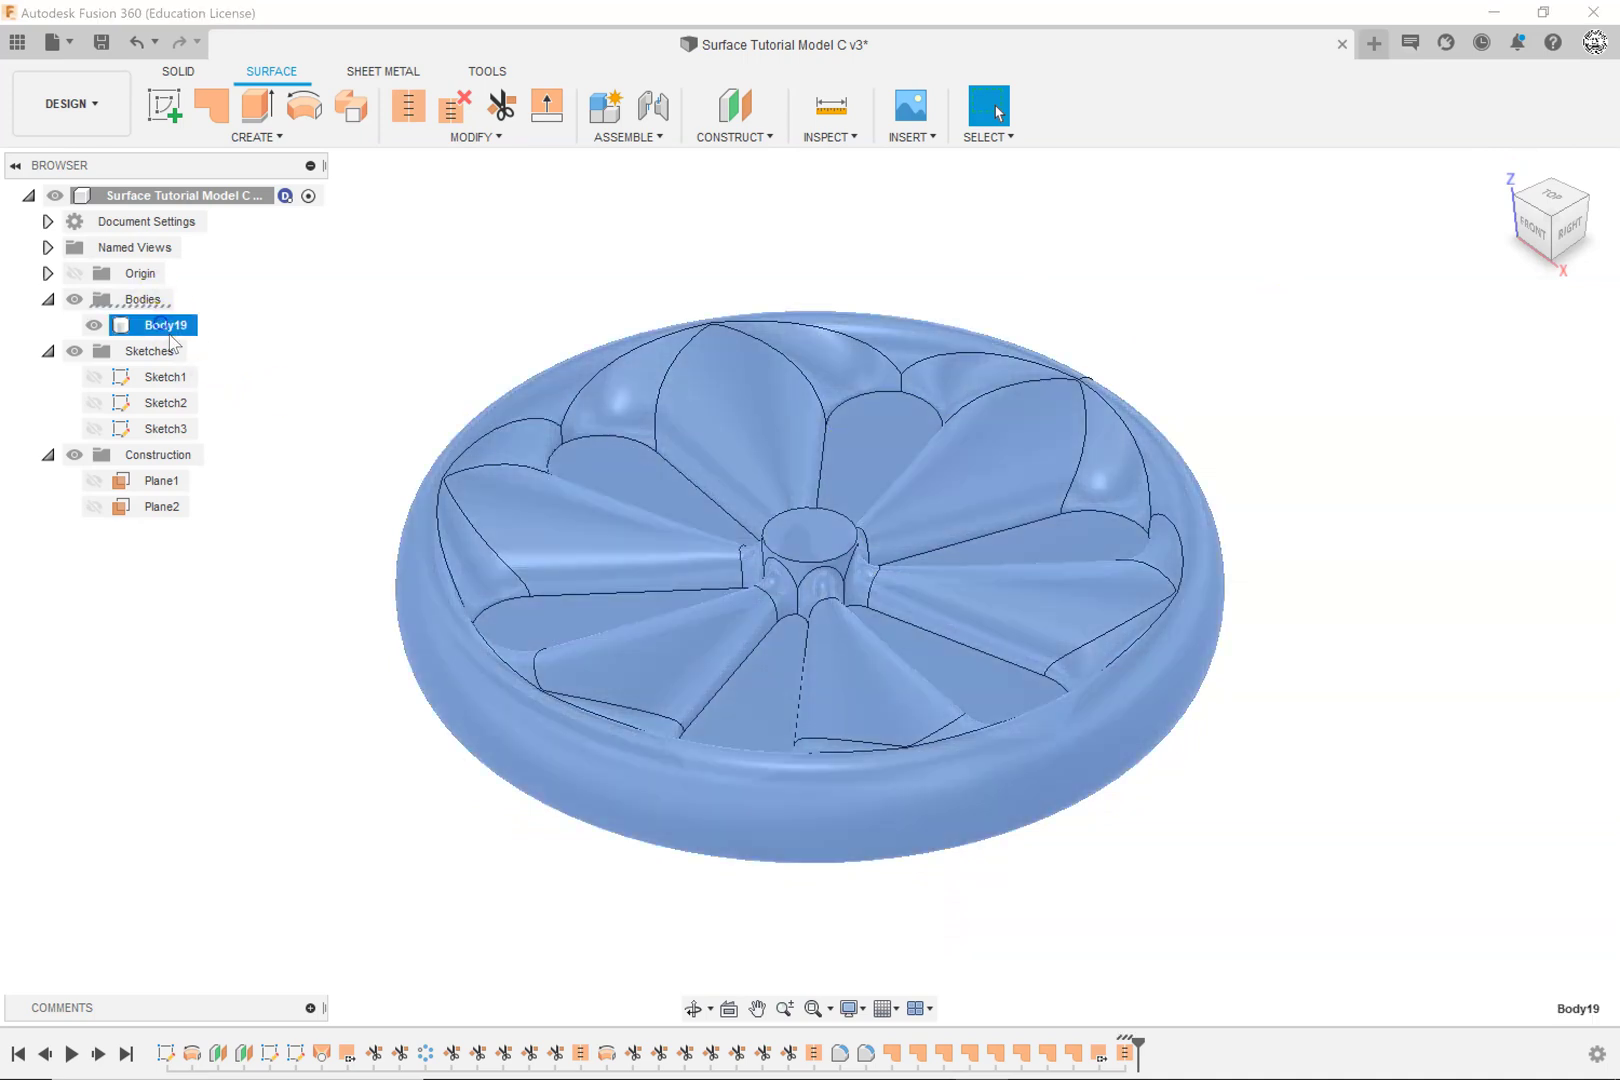
key("c")
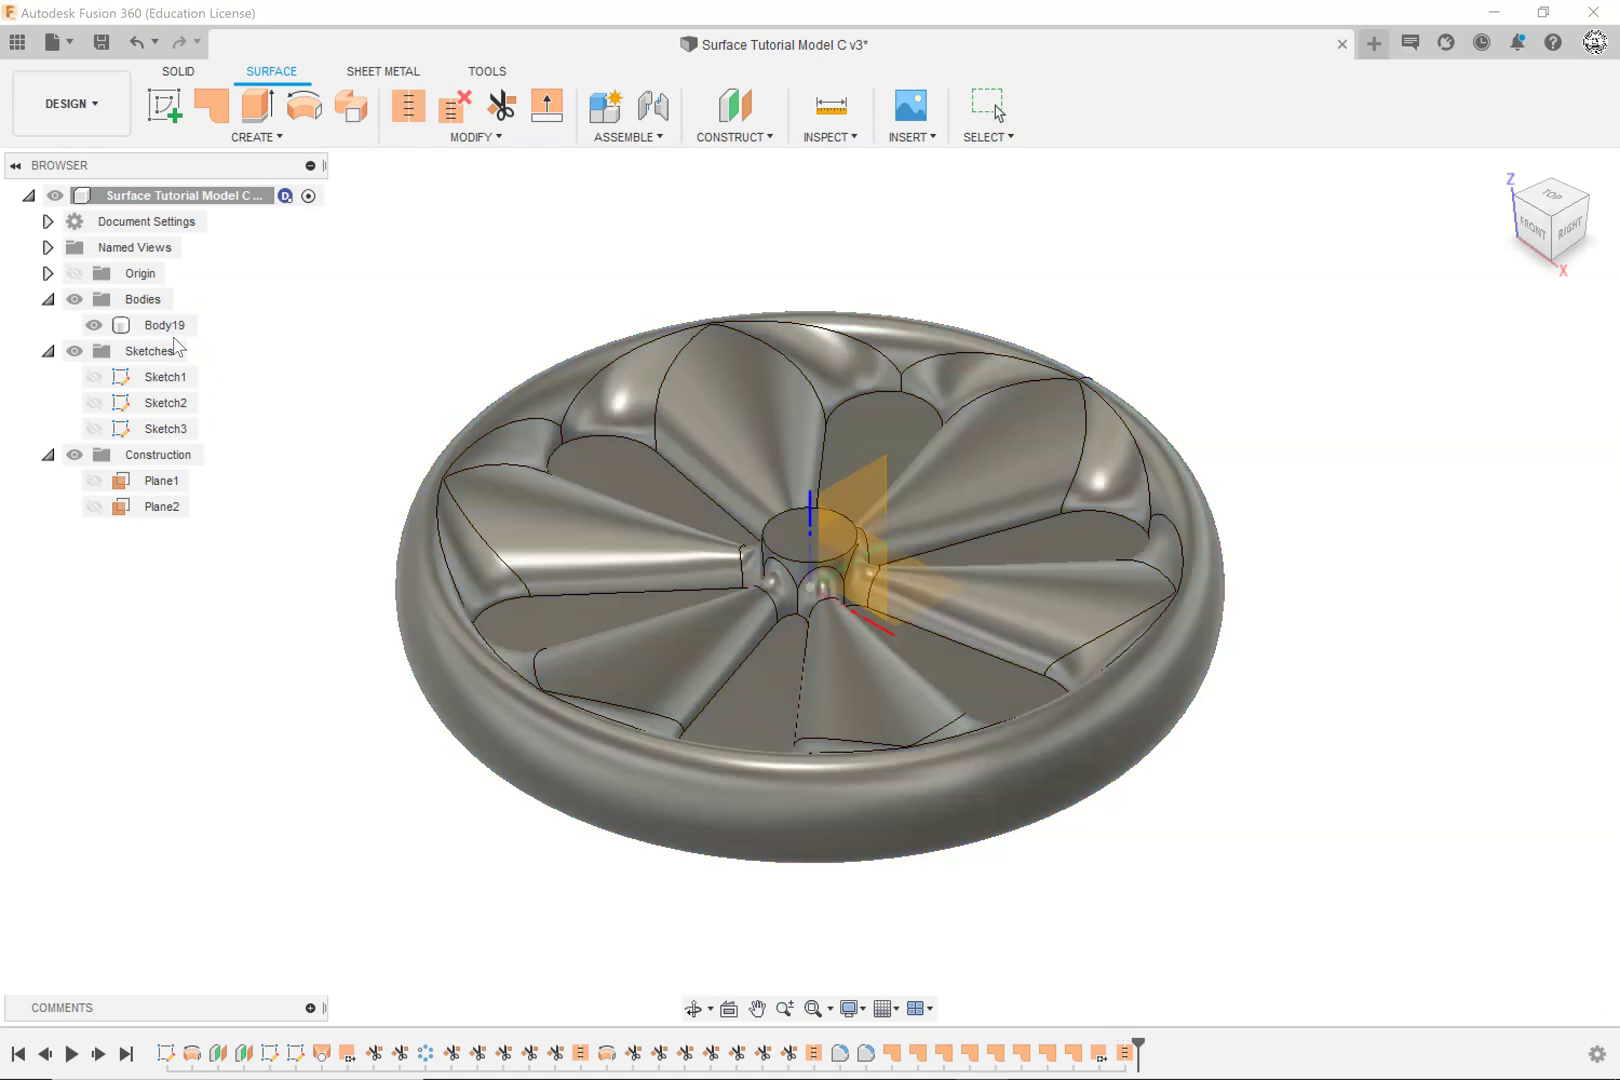
left_click(172, 334)
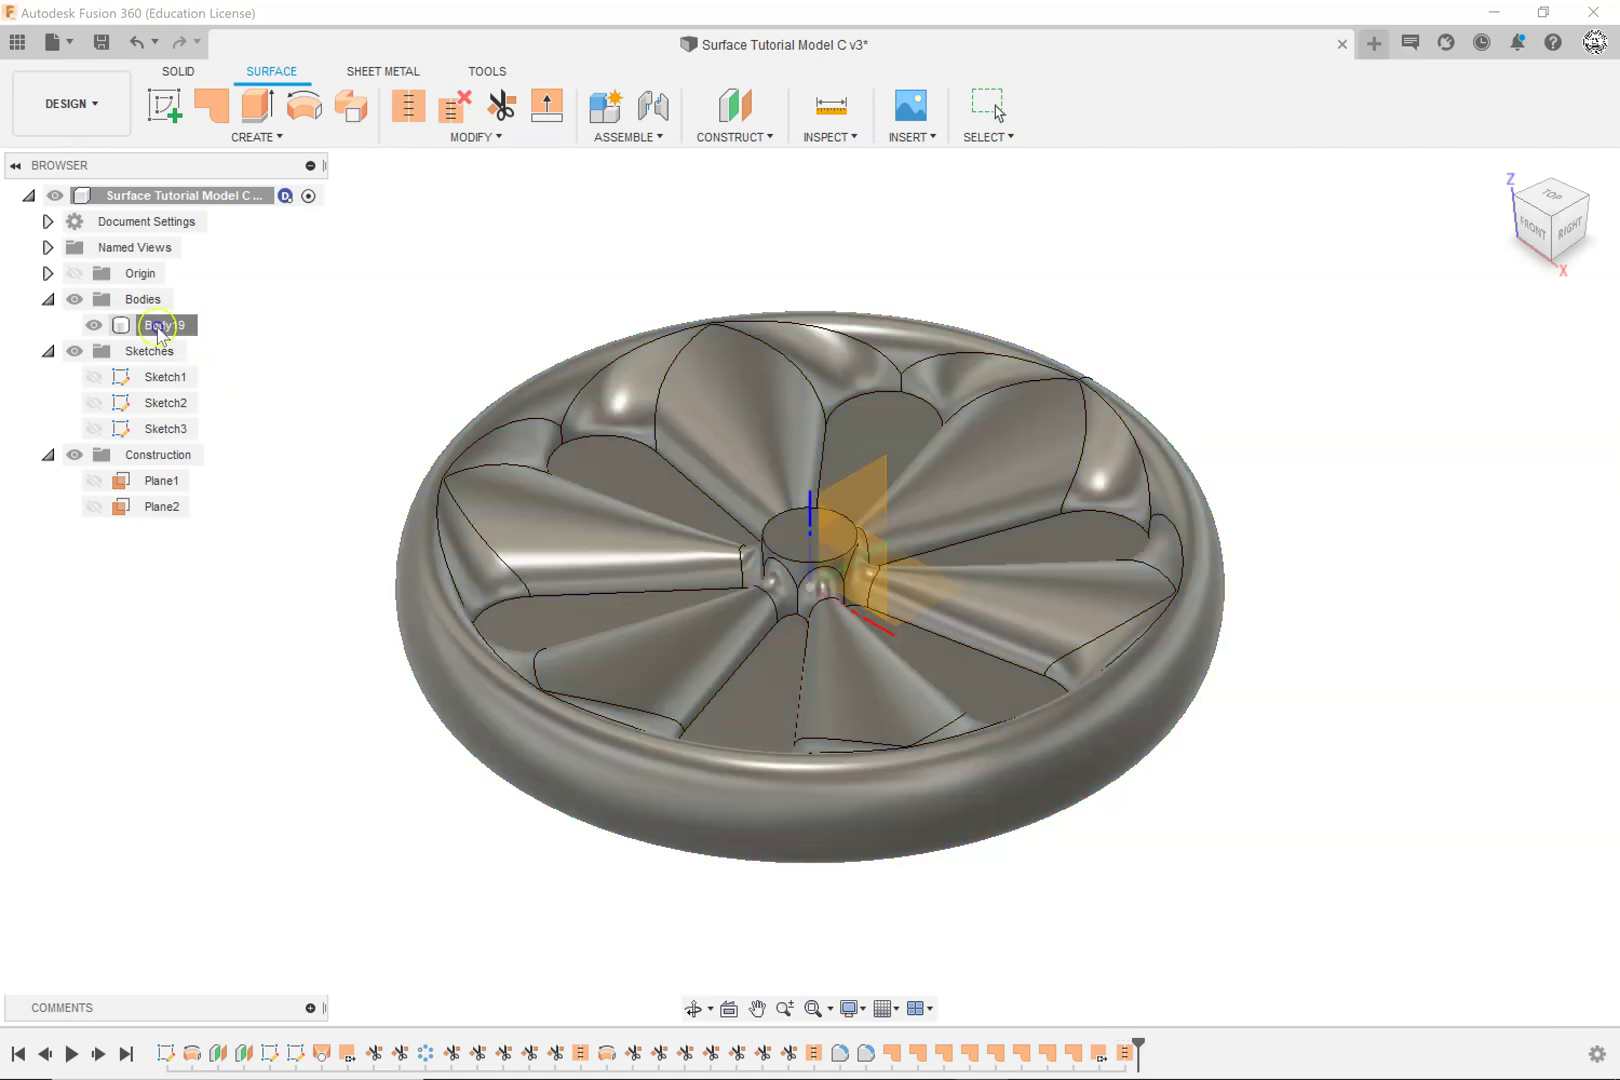
left_click(352, 341)
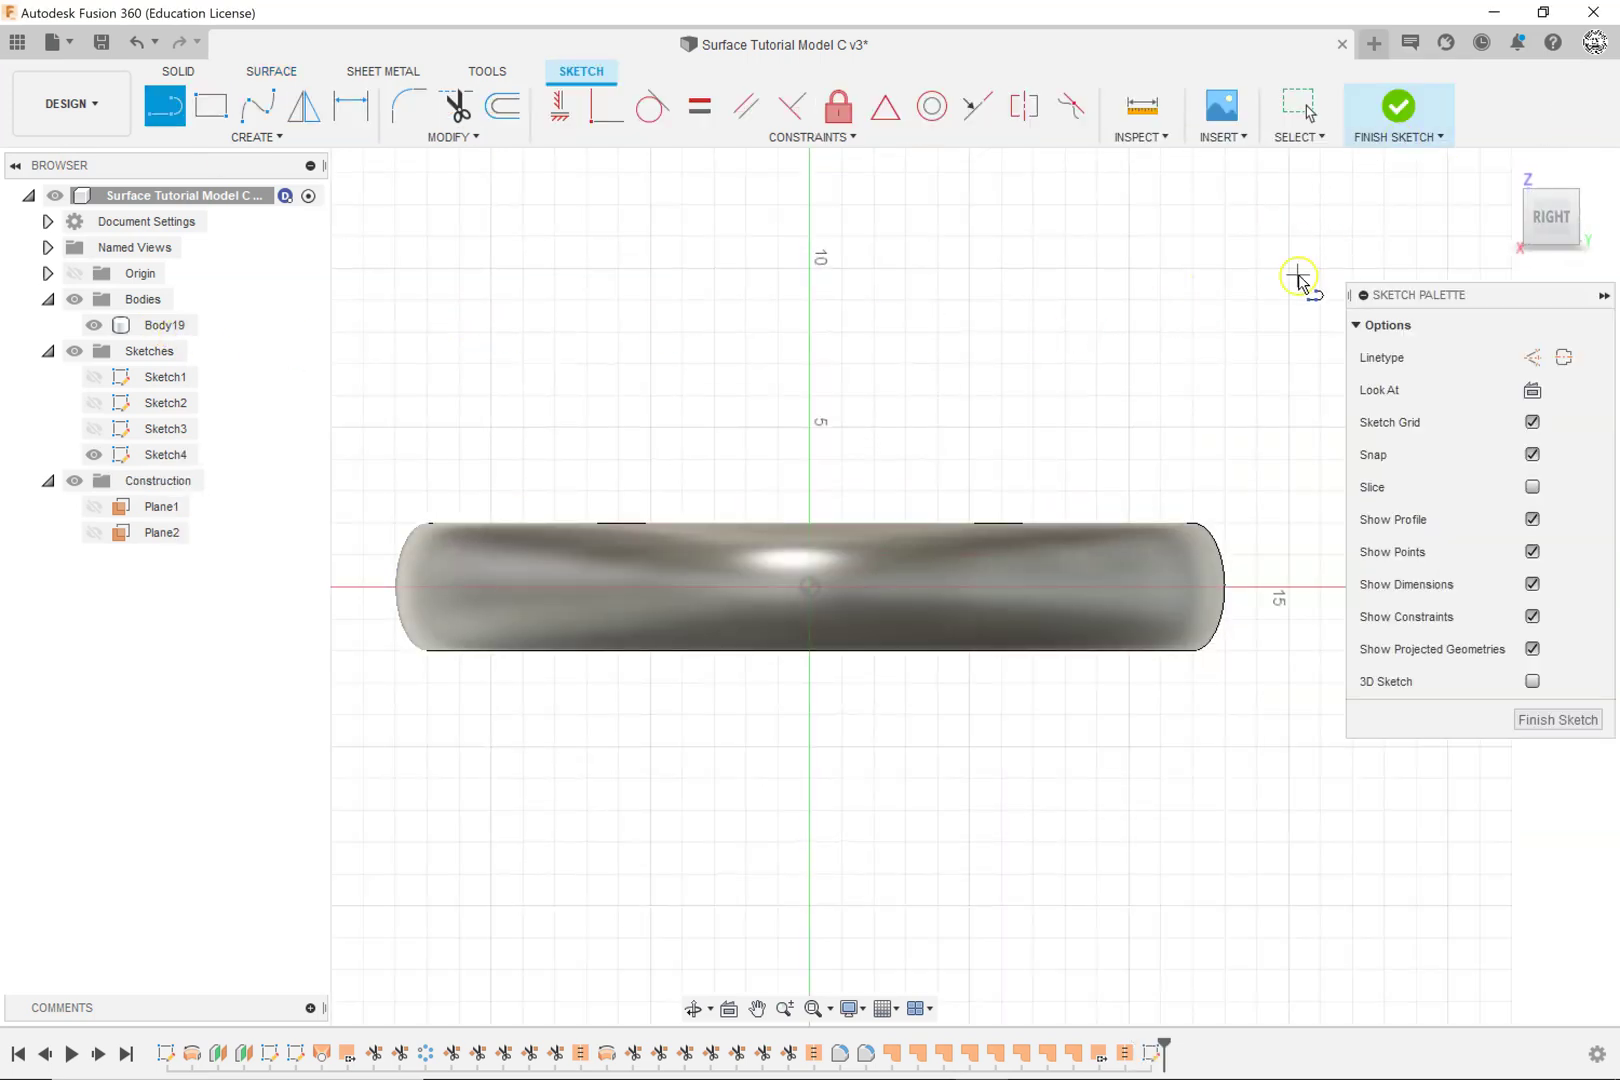
left_click(1398, 108)
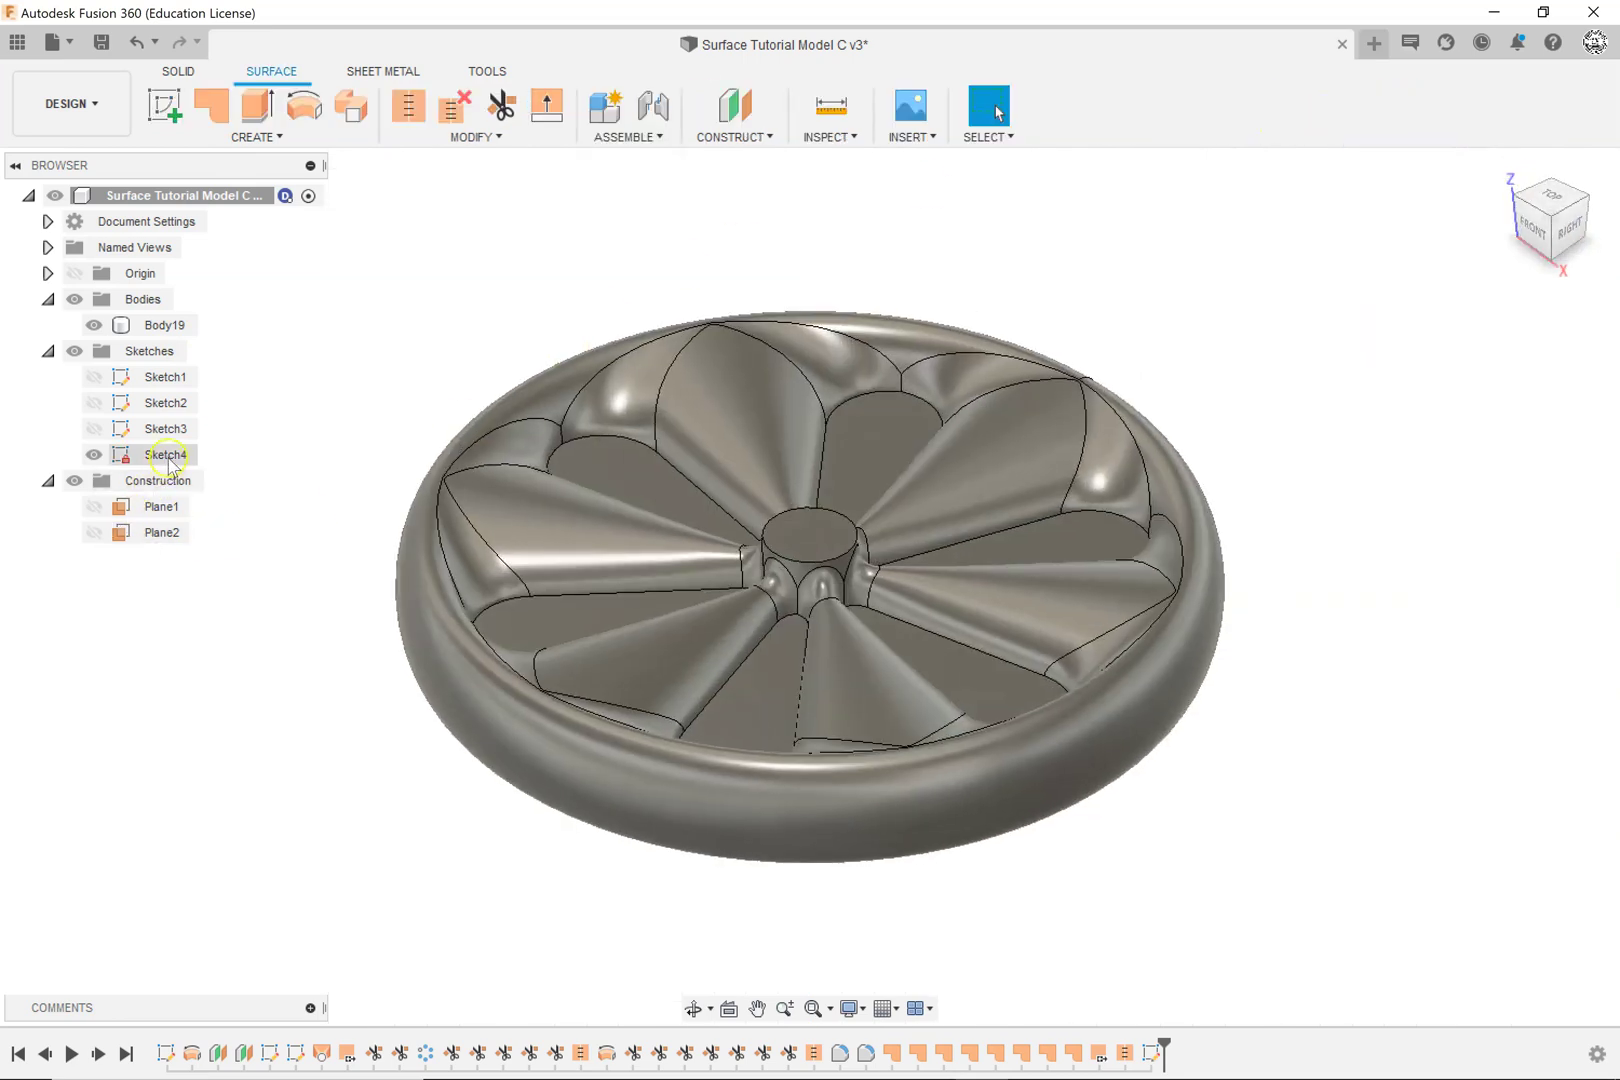
Step: Rename the stitched wheel body as Plug and save the document
left_click(160, 327)
double_click(158, 334)
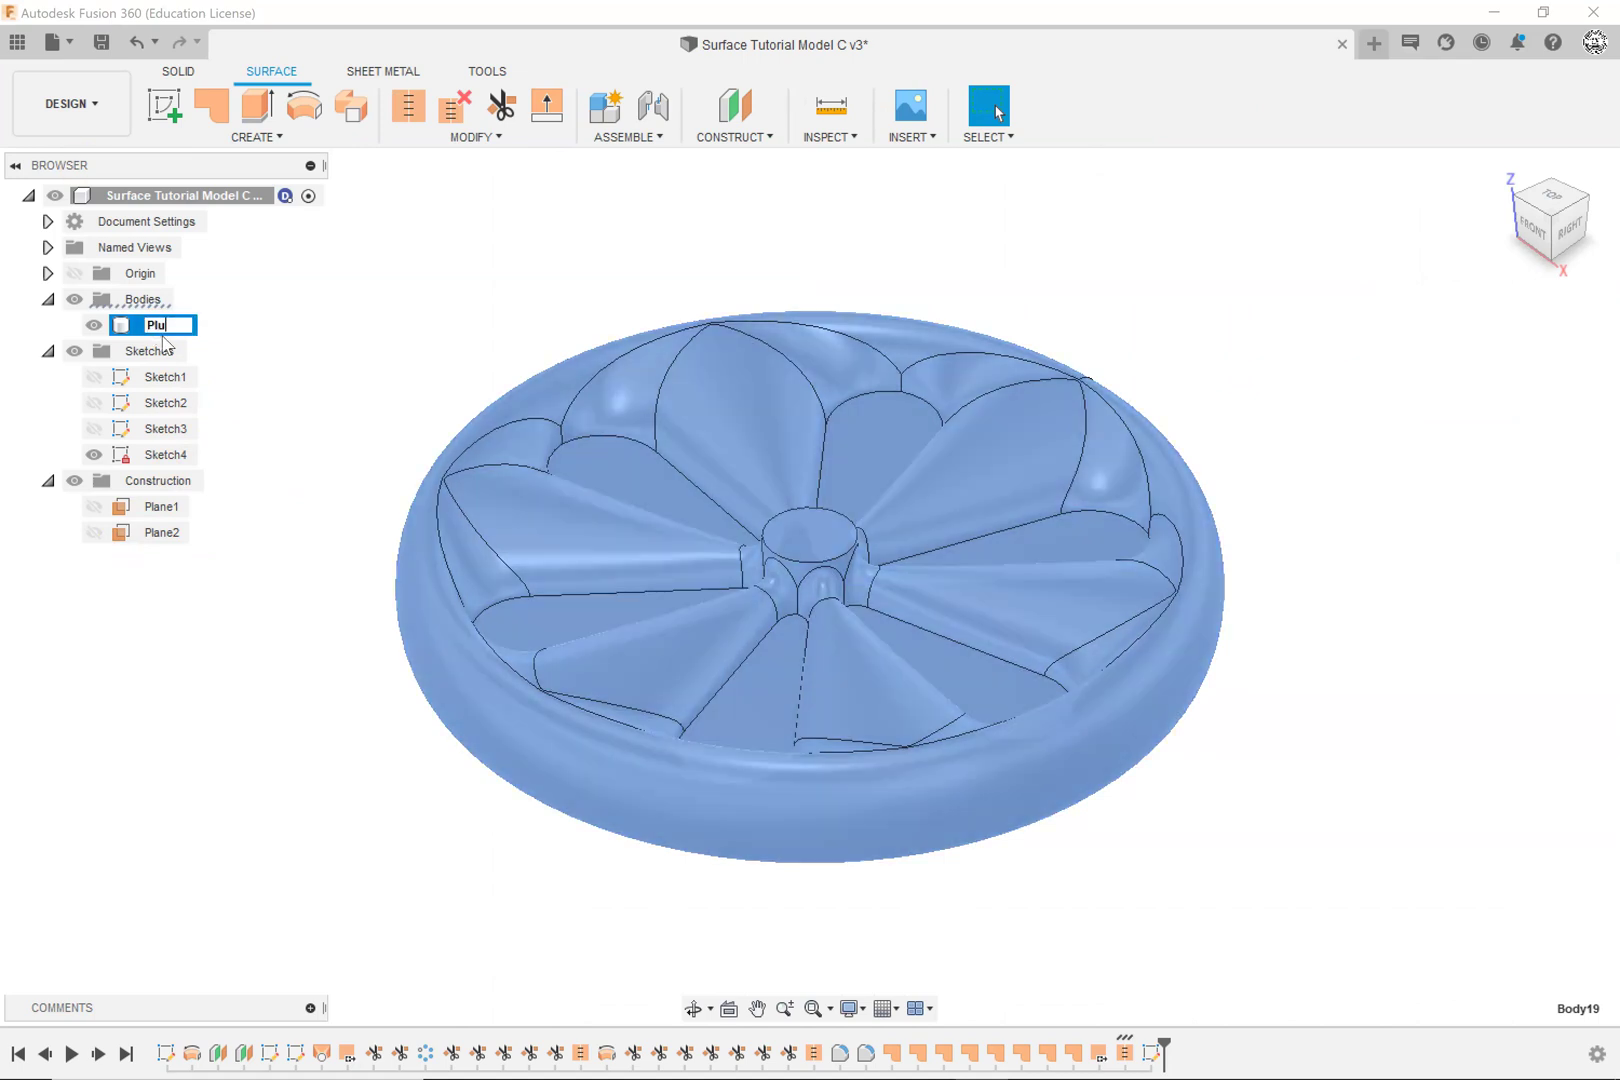
key("Return")
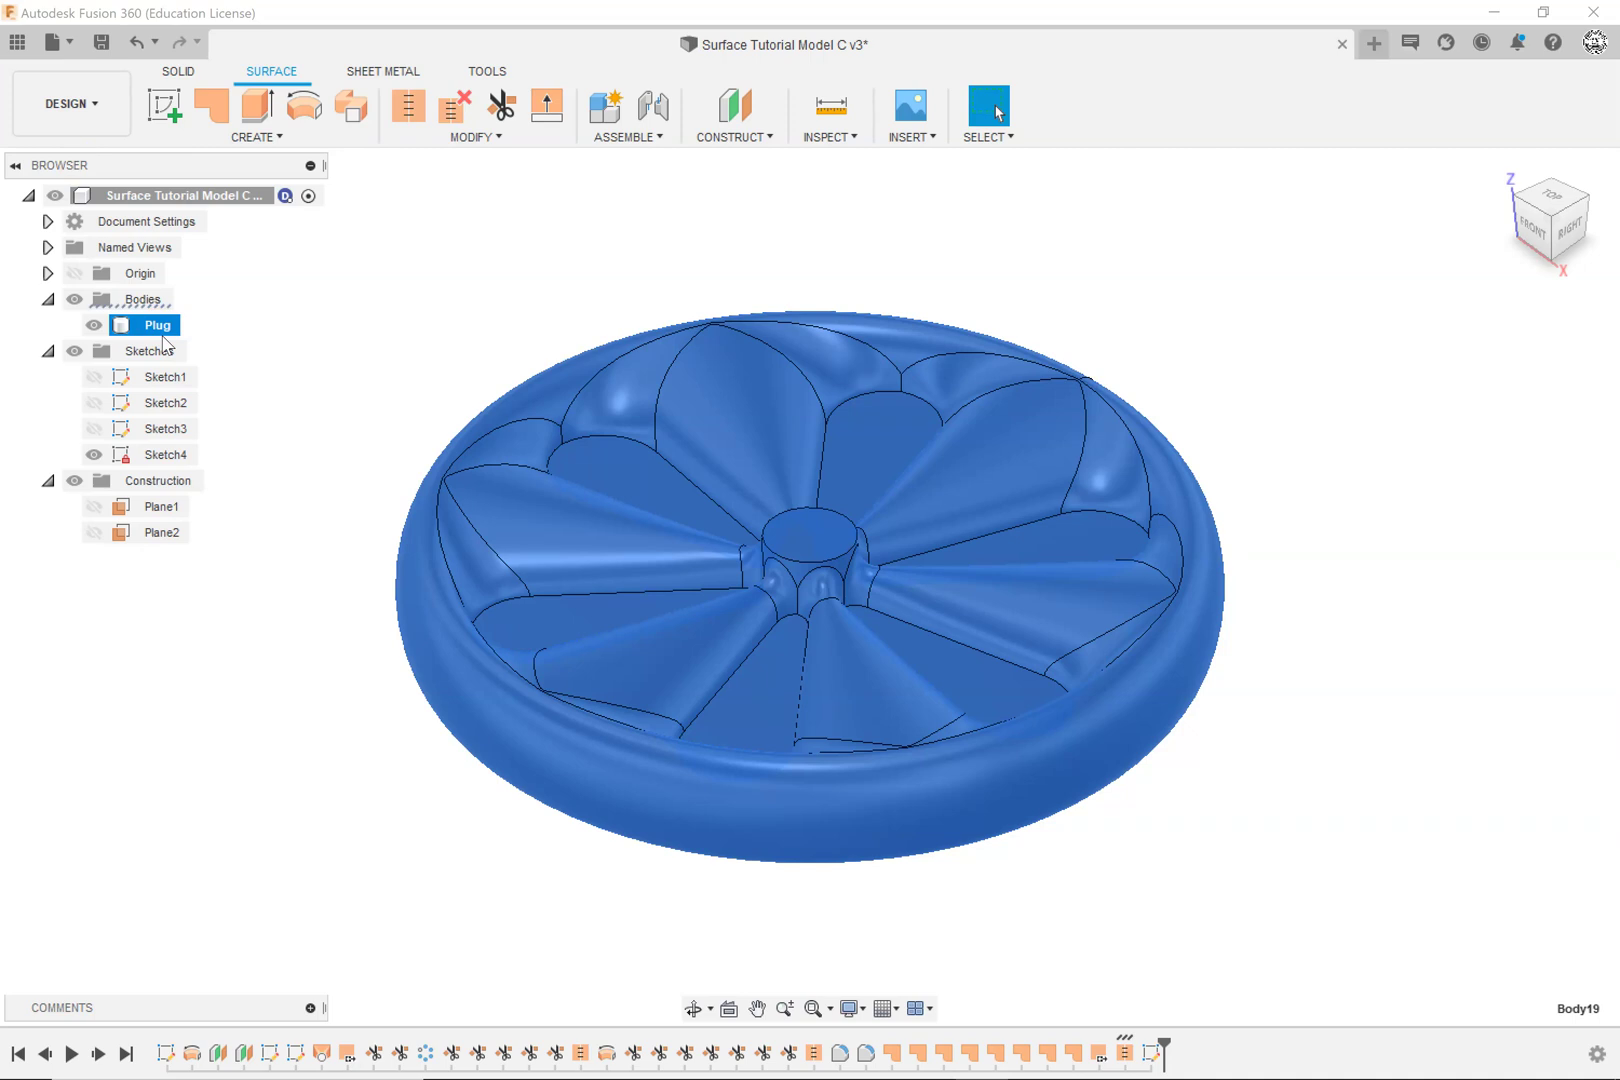
left_click(322, 326)
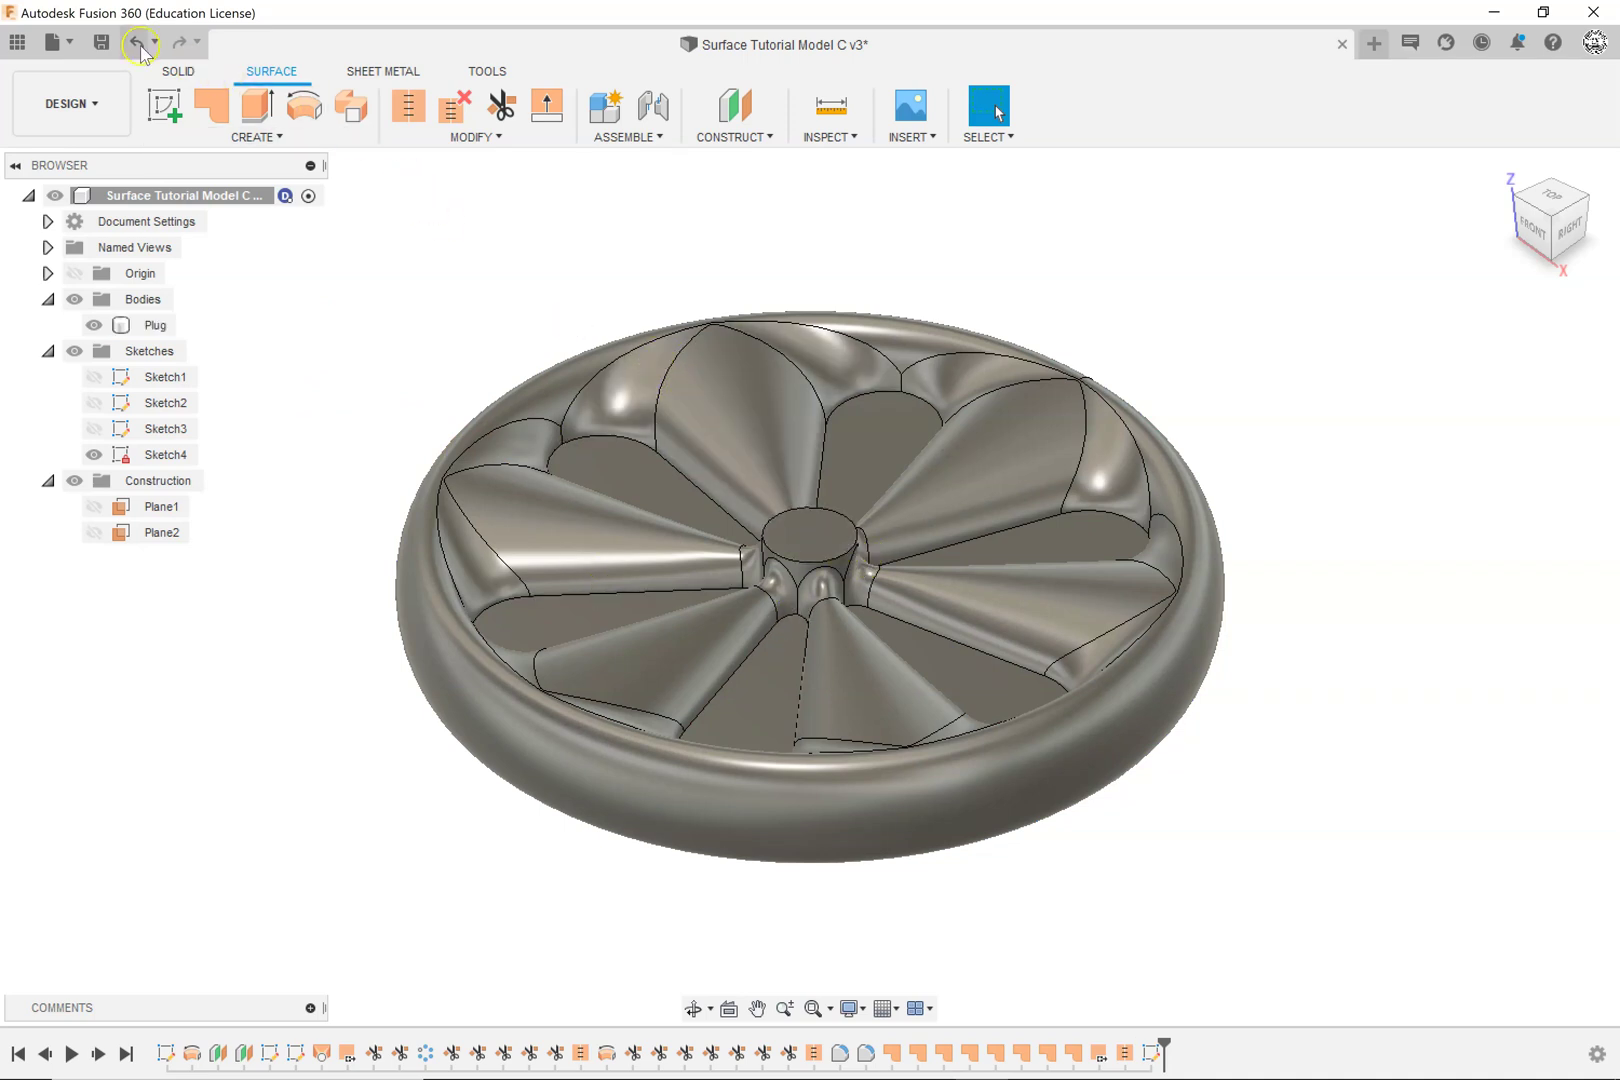
left_click(102, 45)
left_click(828, 584)
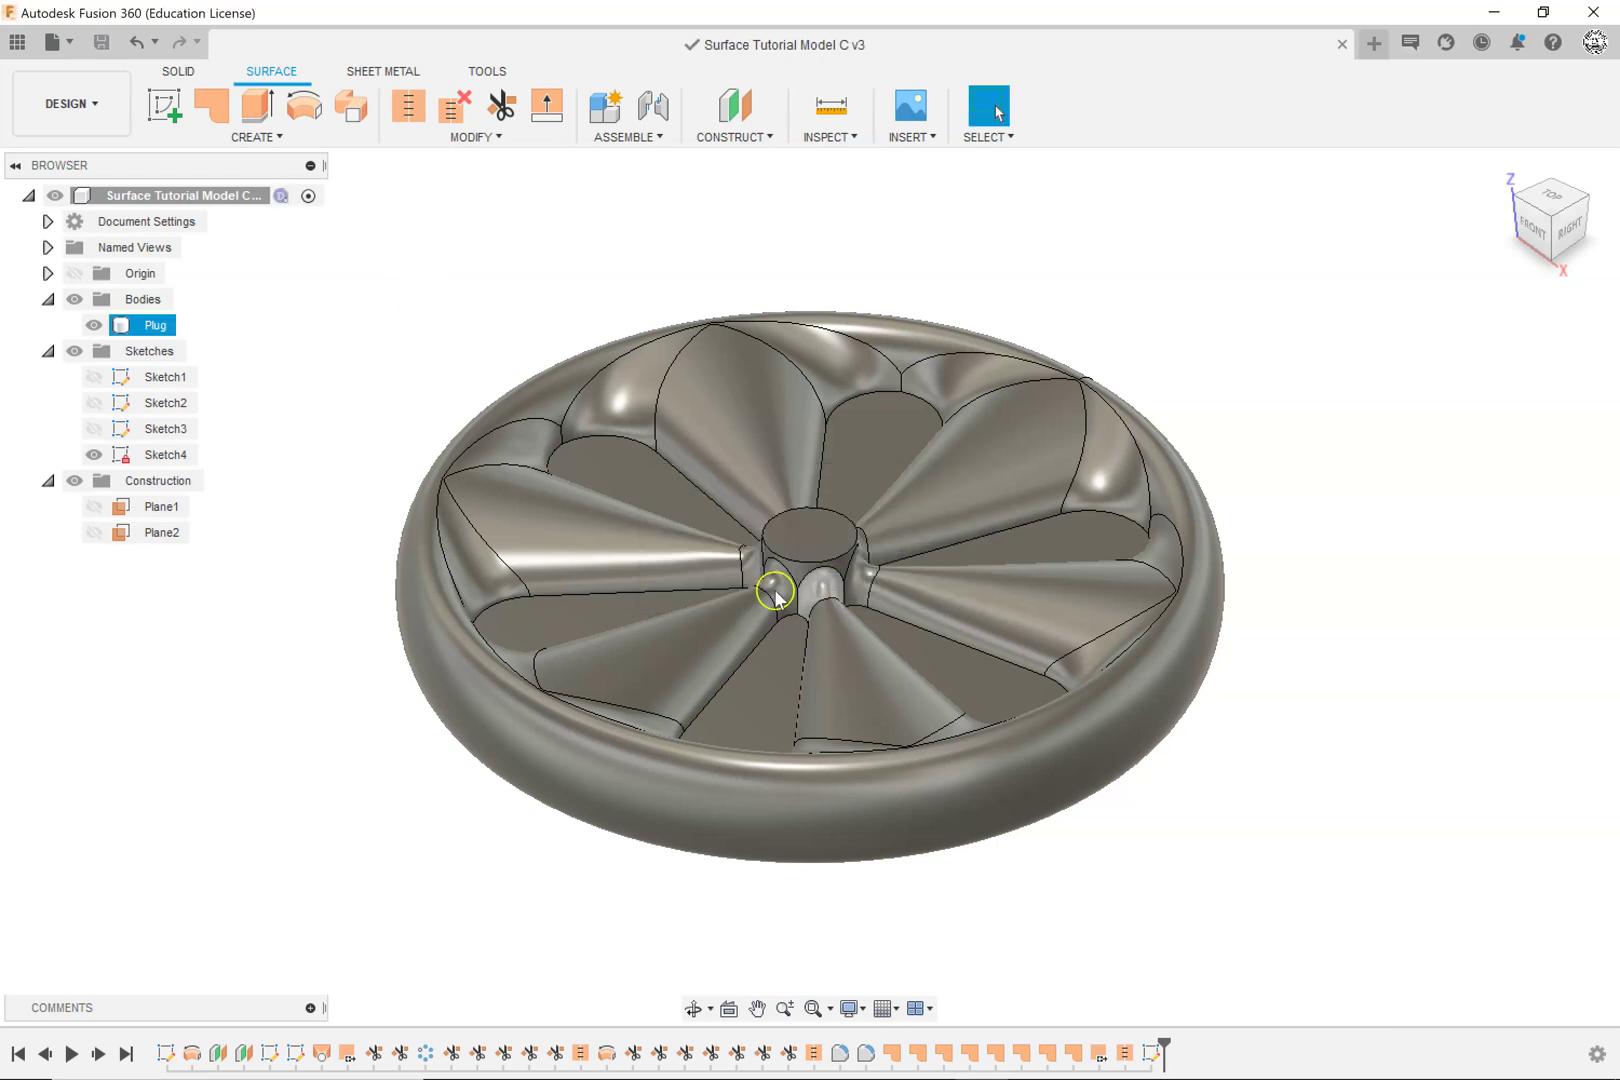
Step: Hide and delete the stray empty sketch Sketch4
left_click(96, 455)
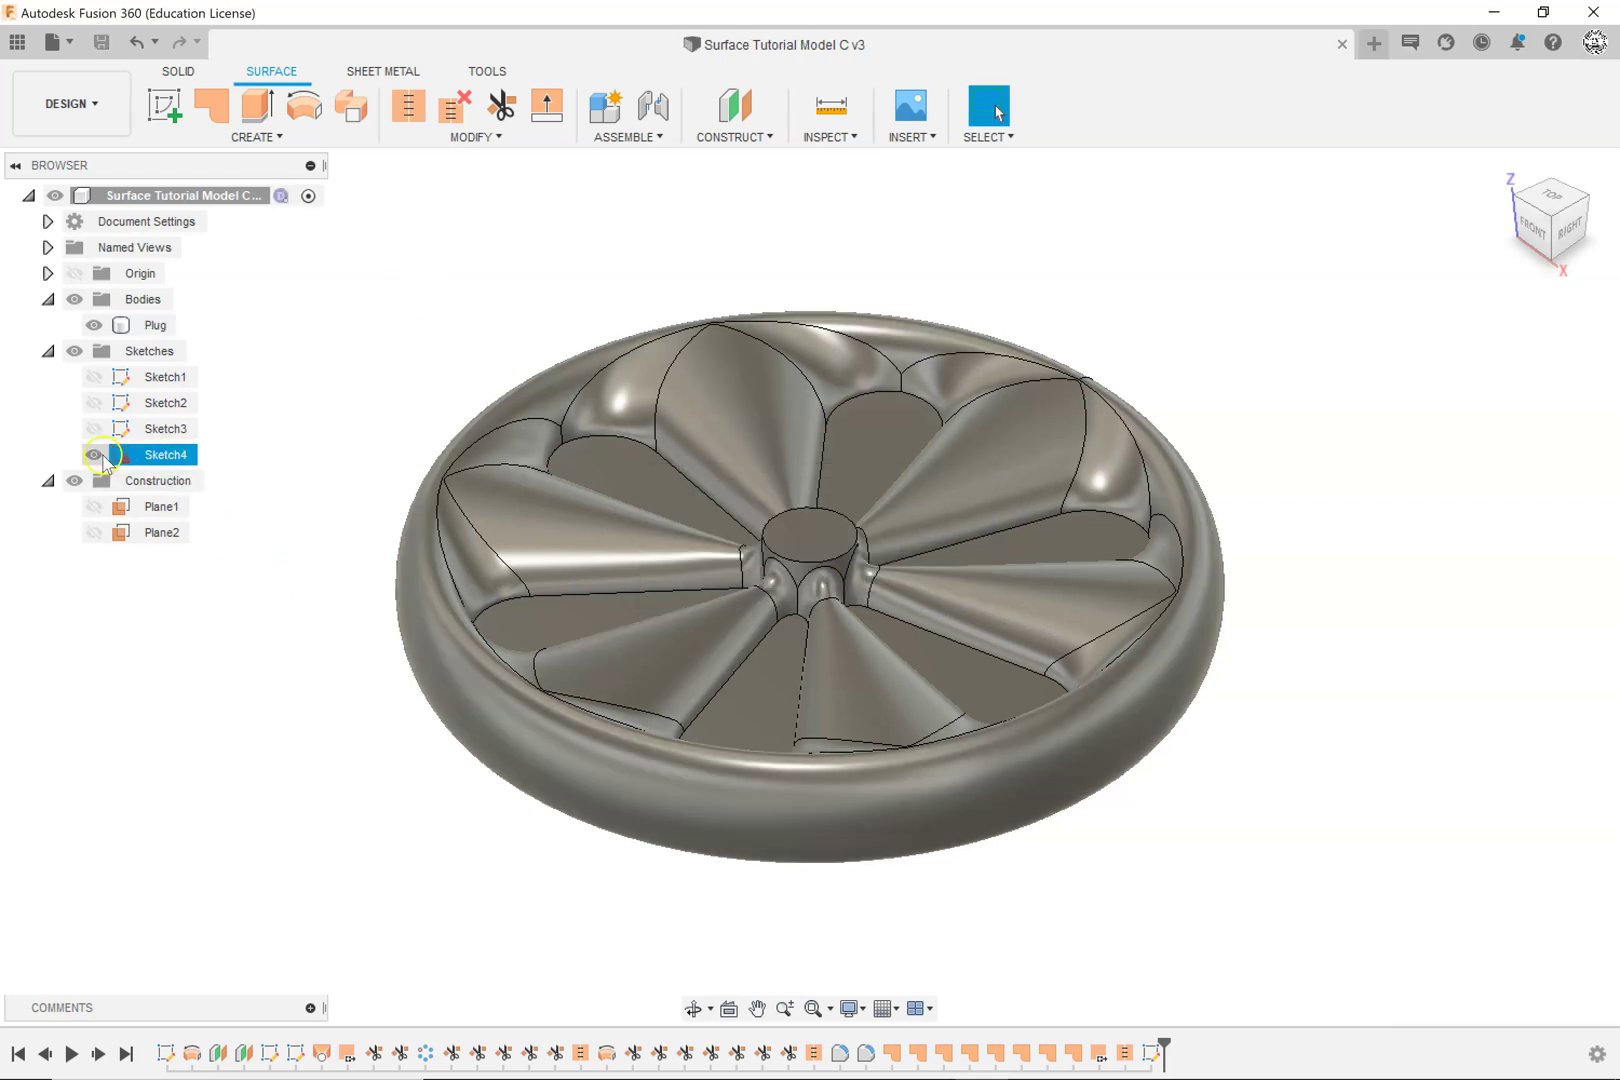
left_click(158, 453)
right_click(158, 456)
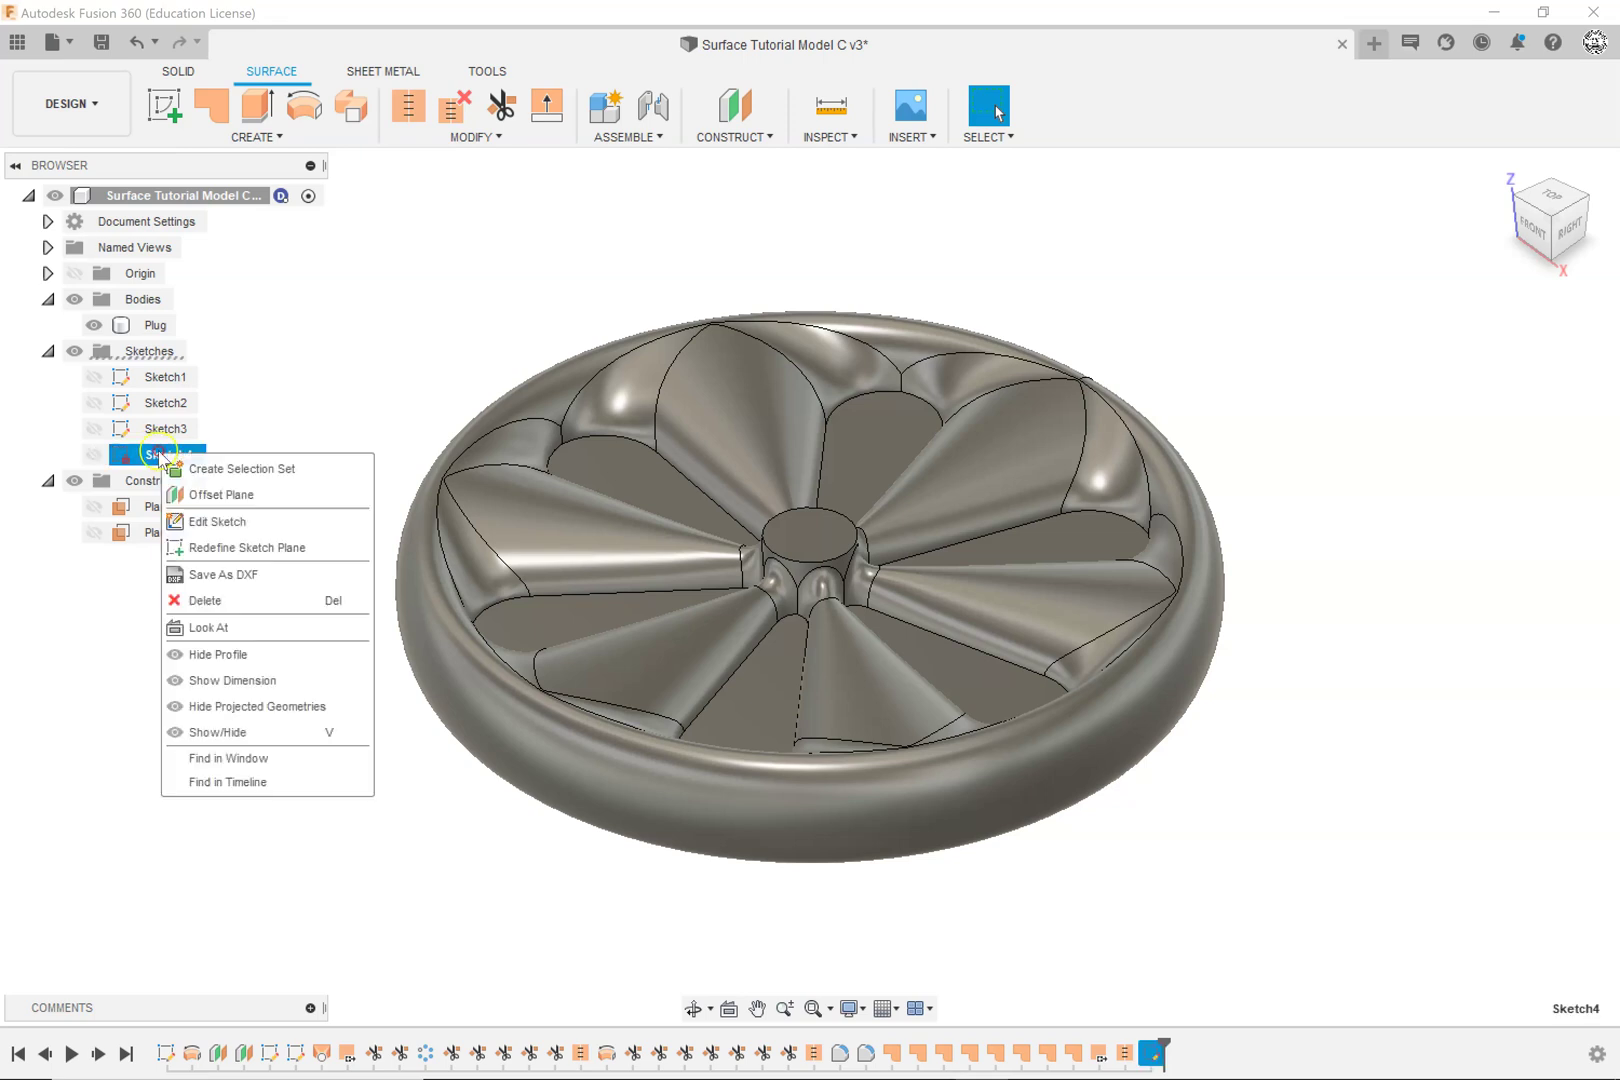
left_click(205, 600)
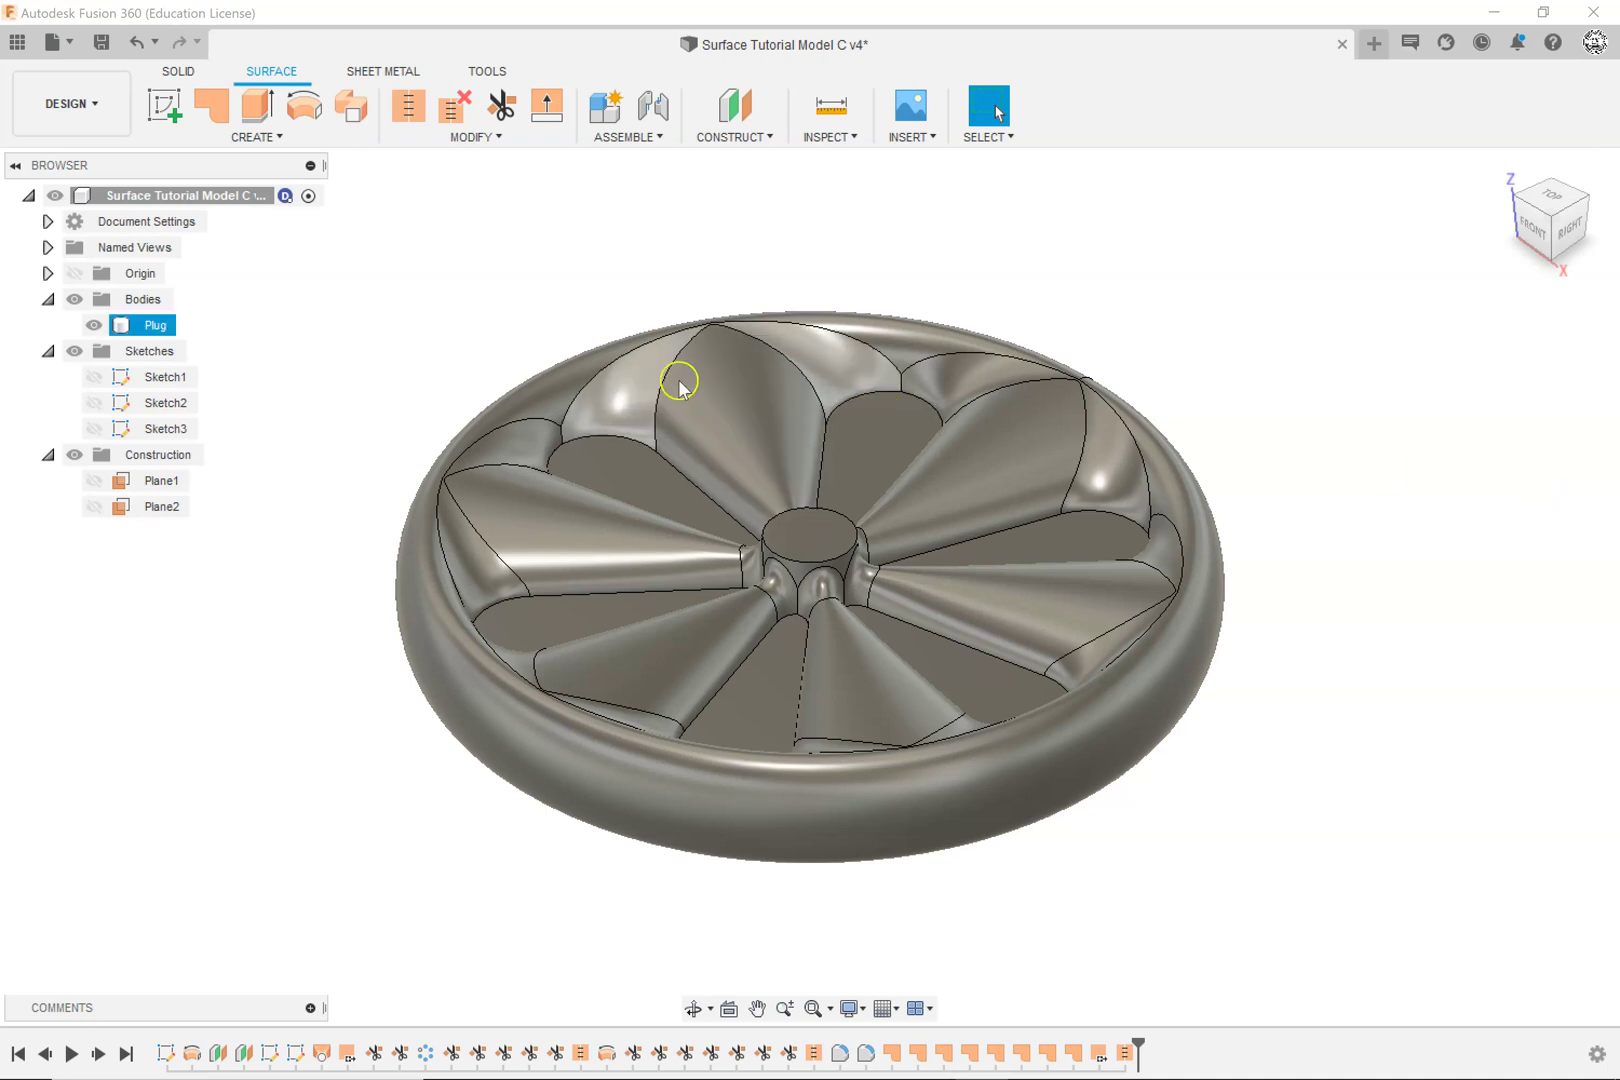
Step: Start a new sketch on the horizontal XY plane with the Plug body hidden
left_click(179, 72)
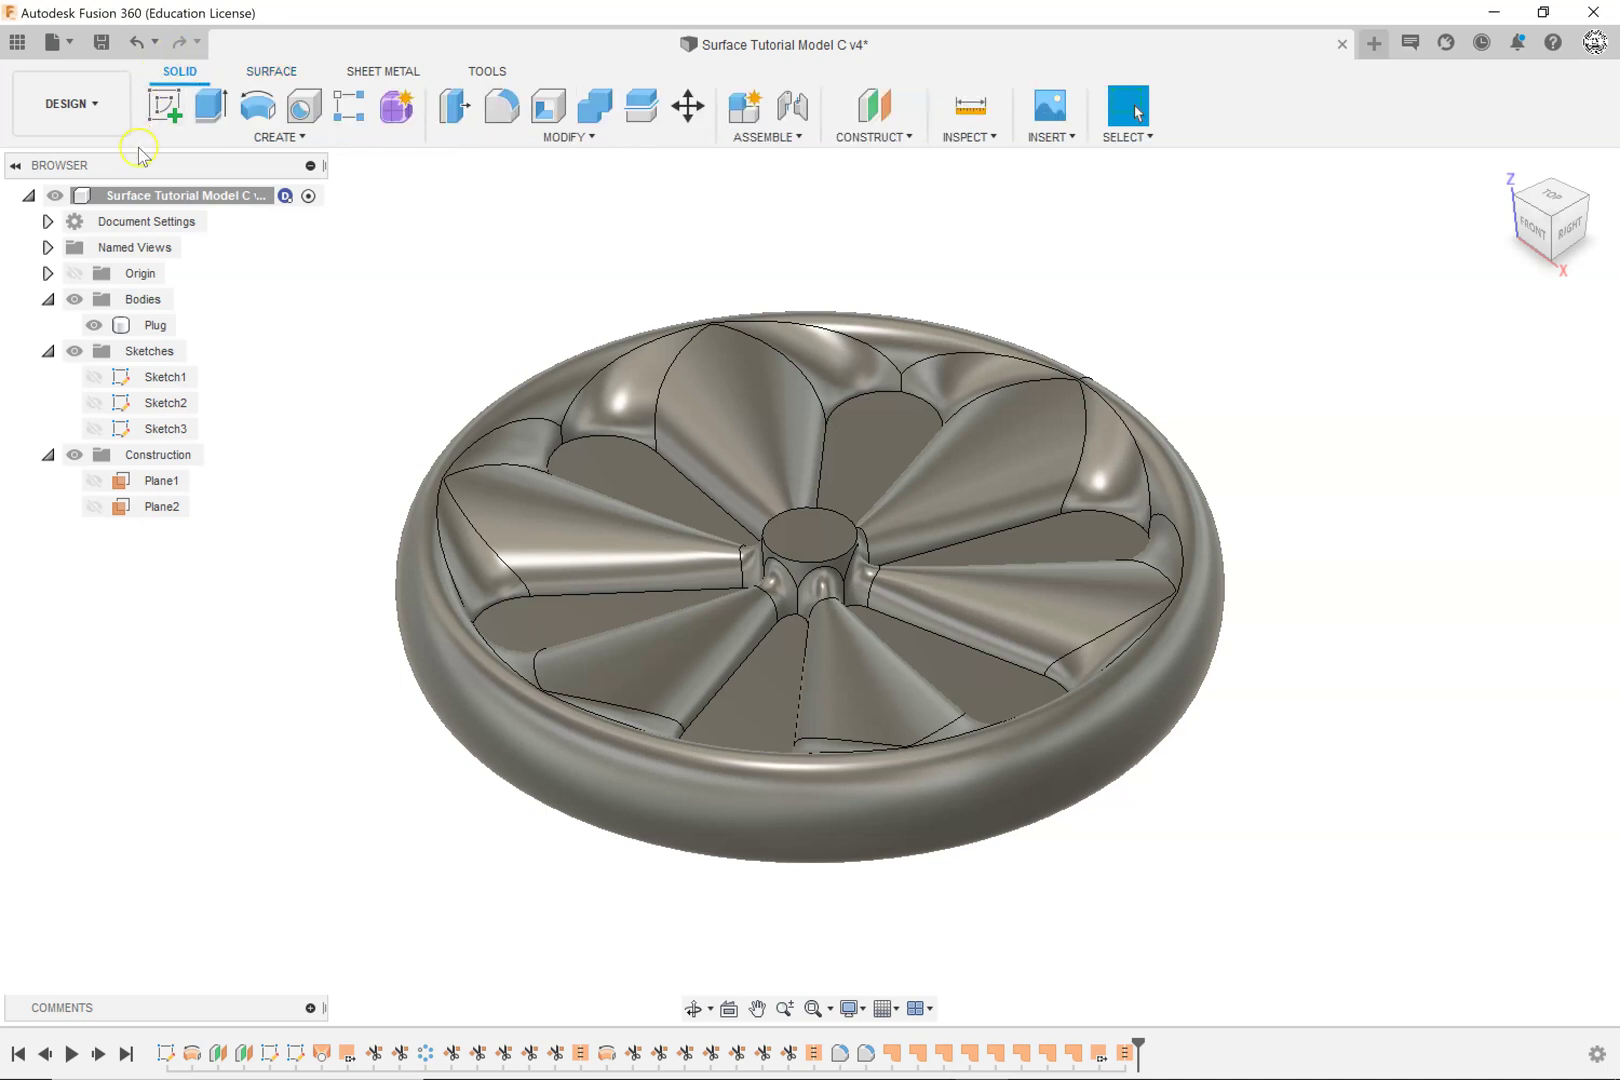
left_click(167, 112)
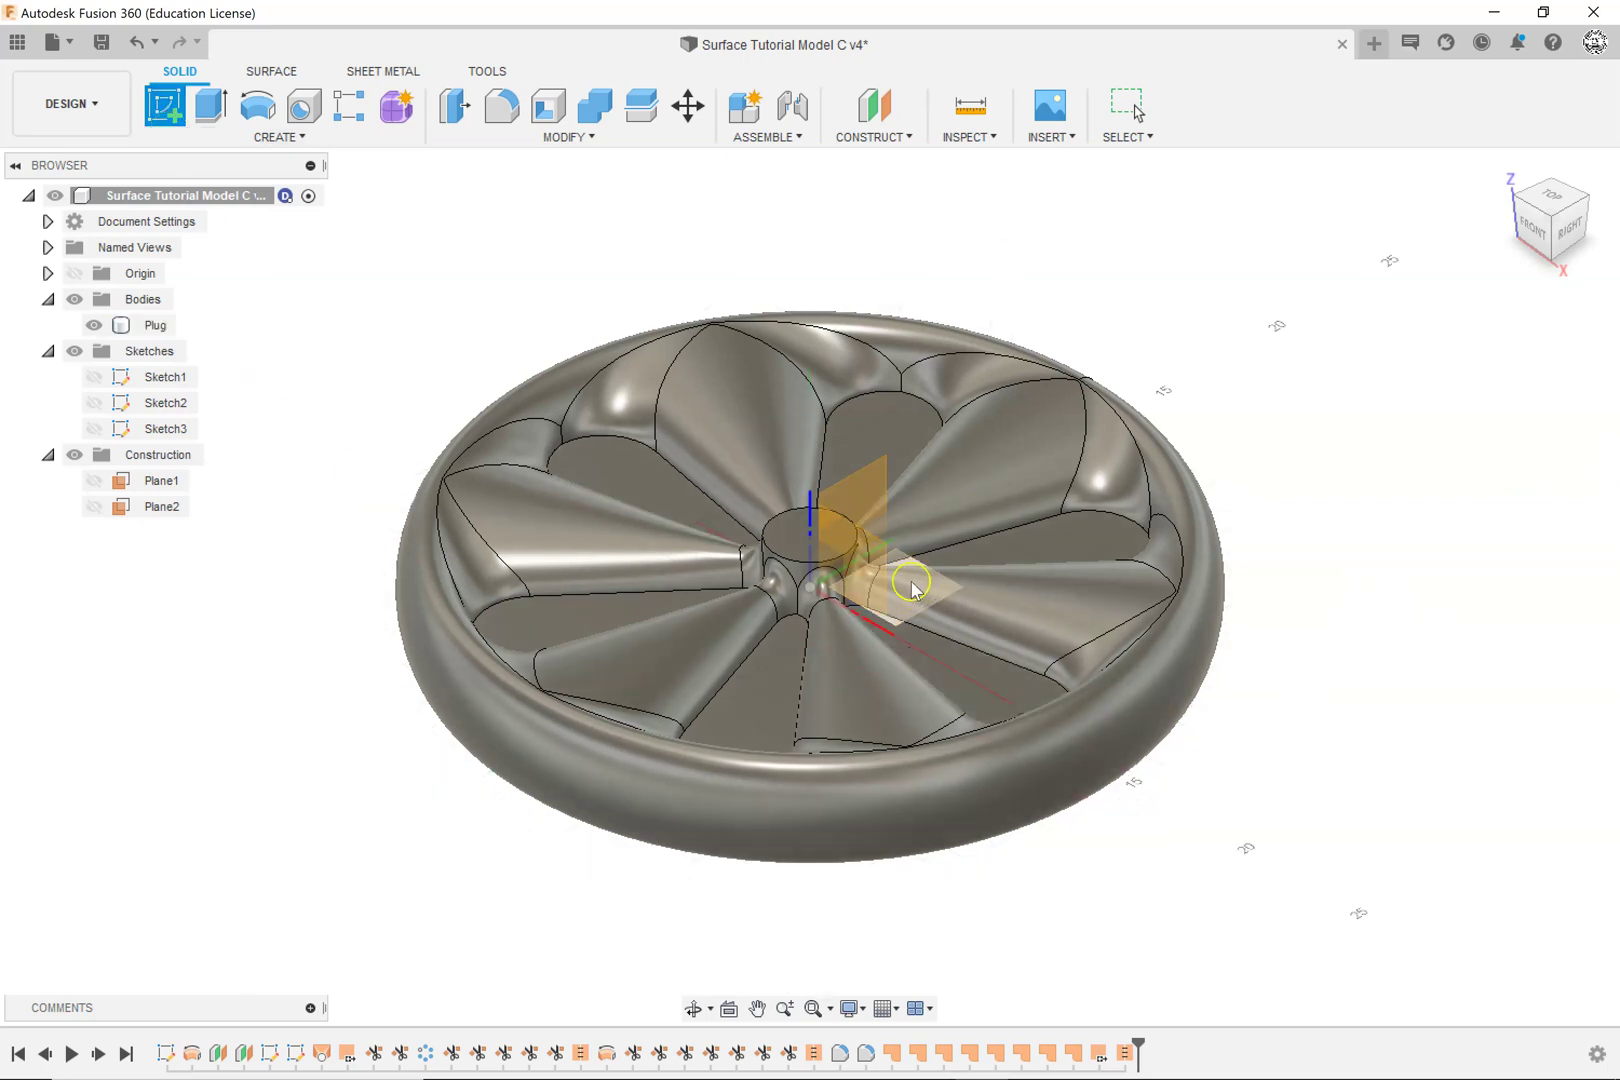
left_click(94, 327)
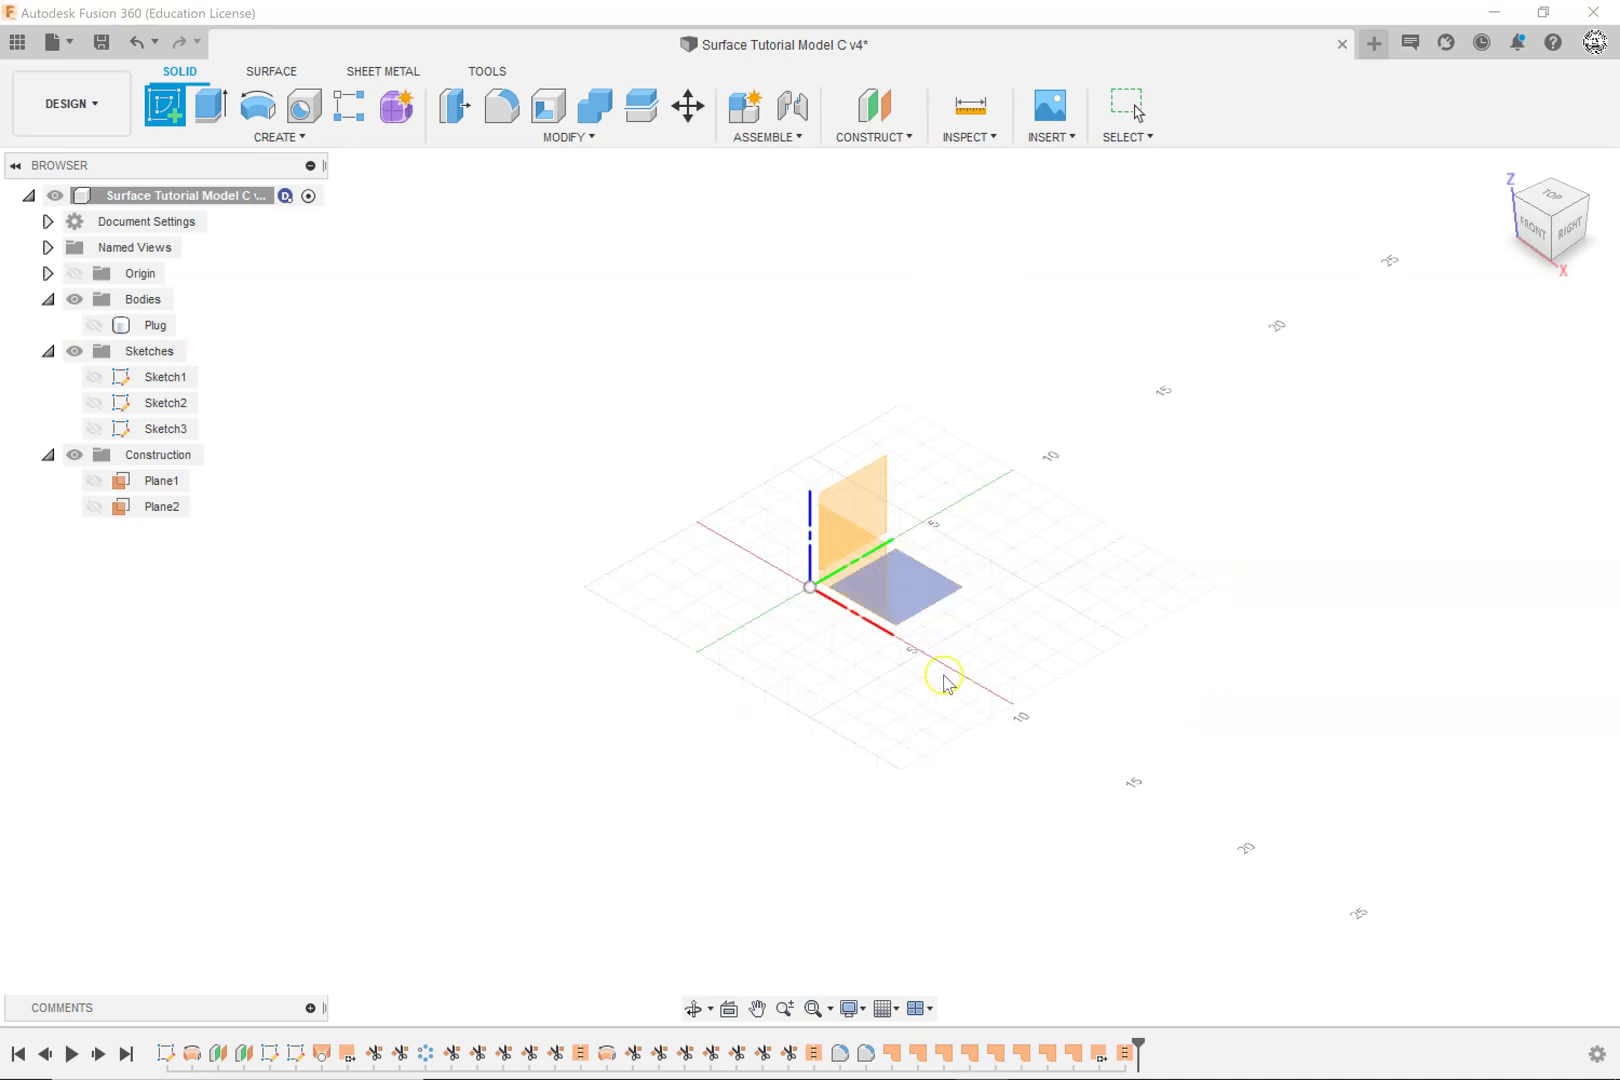
left_click(935, 592)
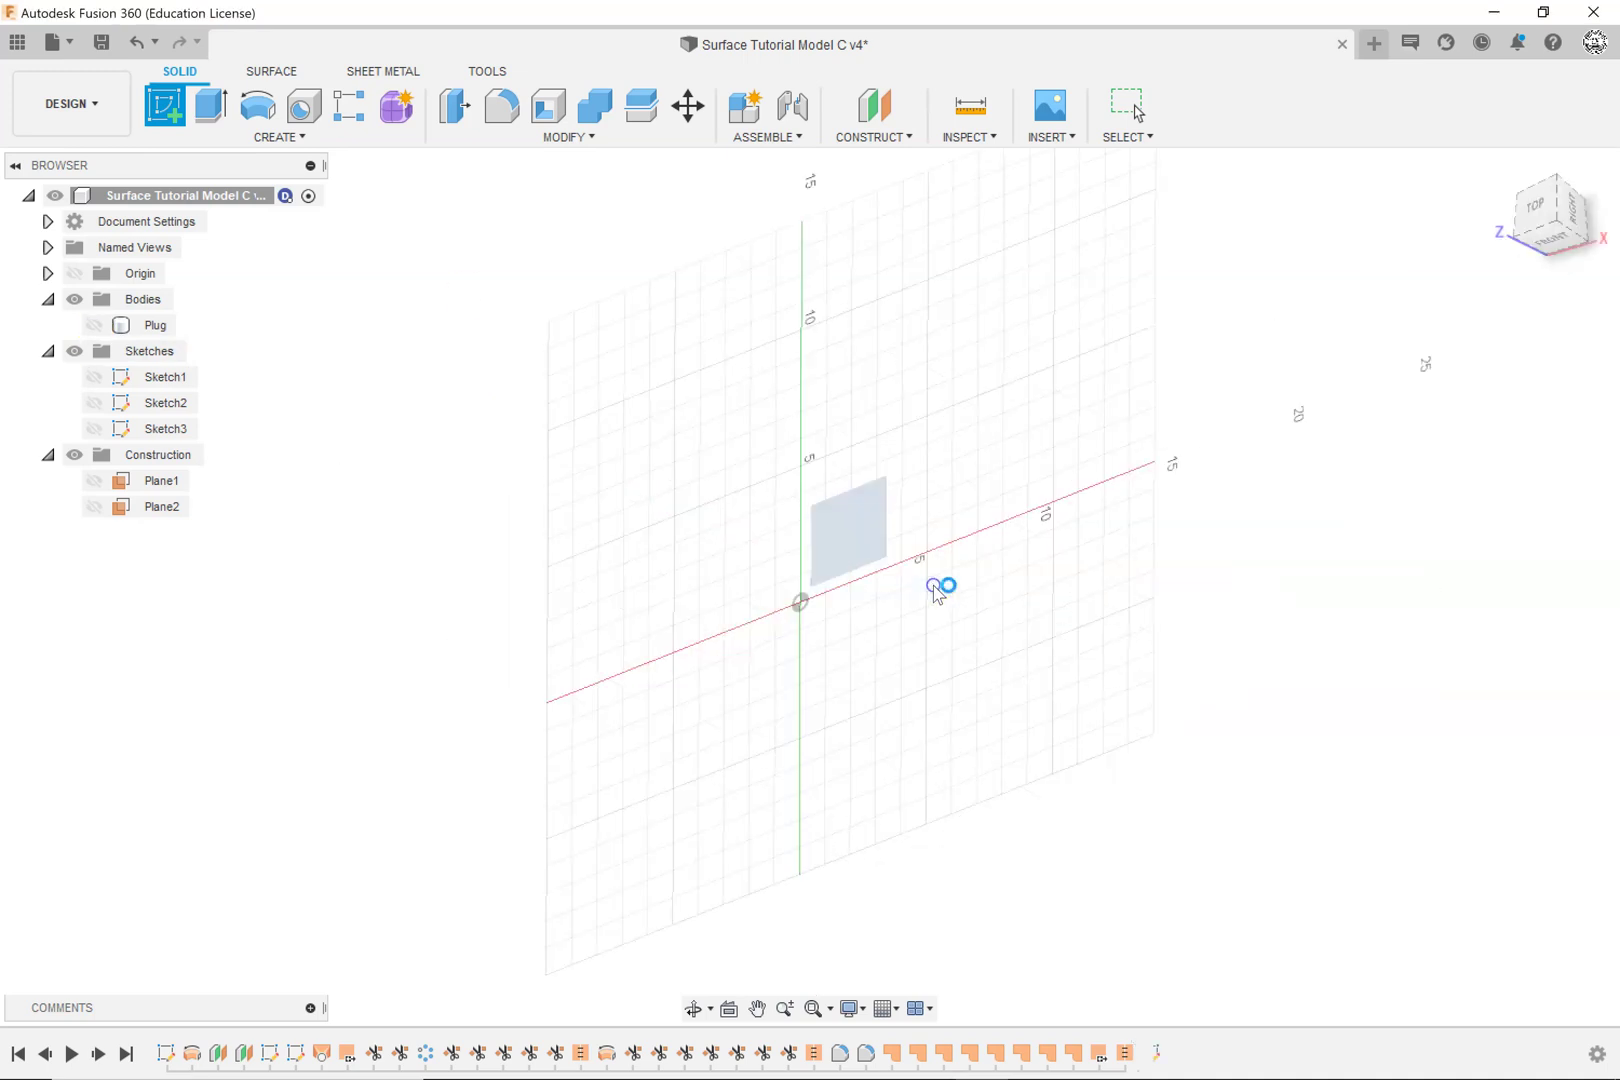
Step: Draw a 36 by 36 in center rectangle at the origin, showing the Plug body for reference, and finish the sketch
left_click(279, 146)
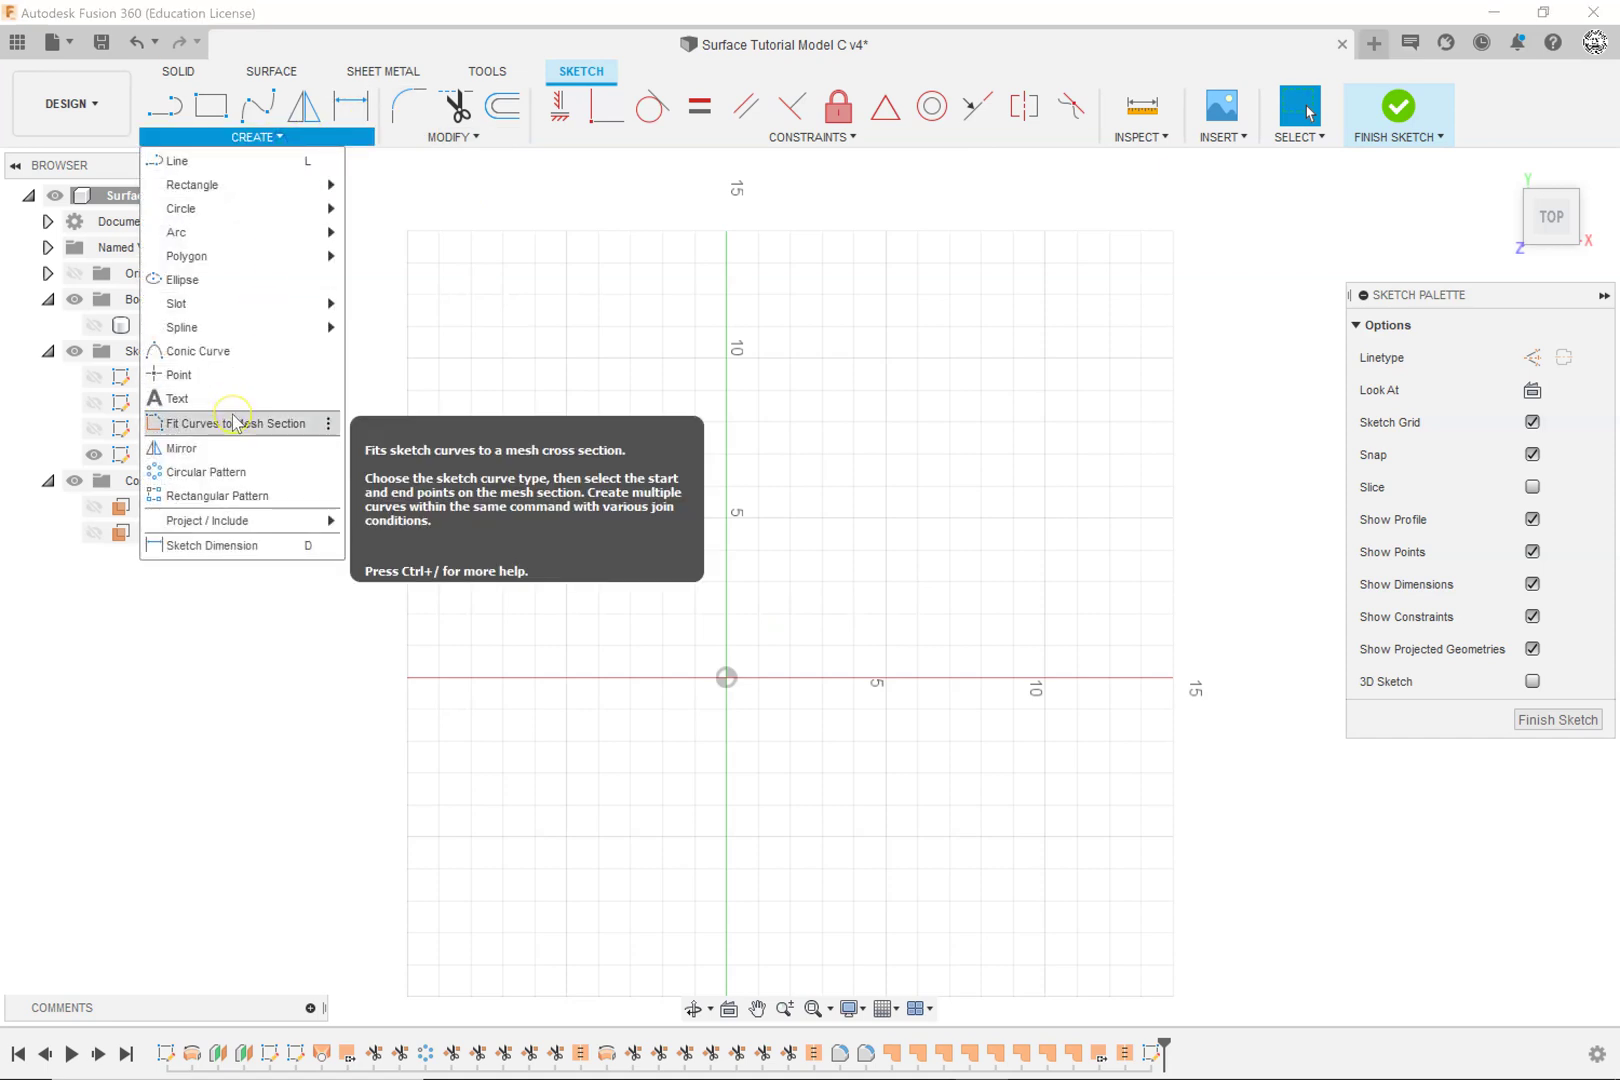
mouse_move(262, 185)
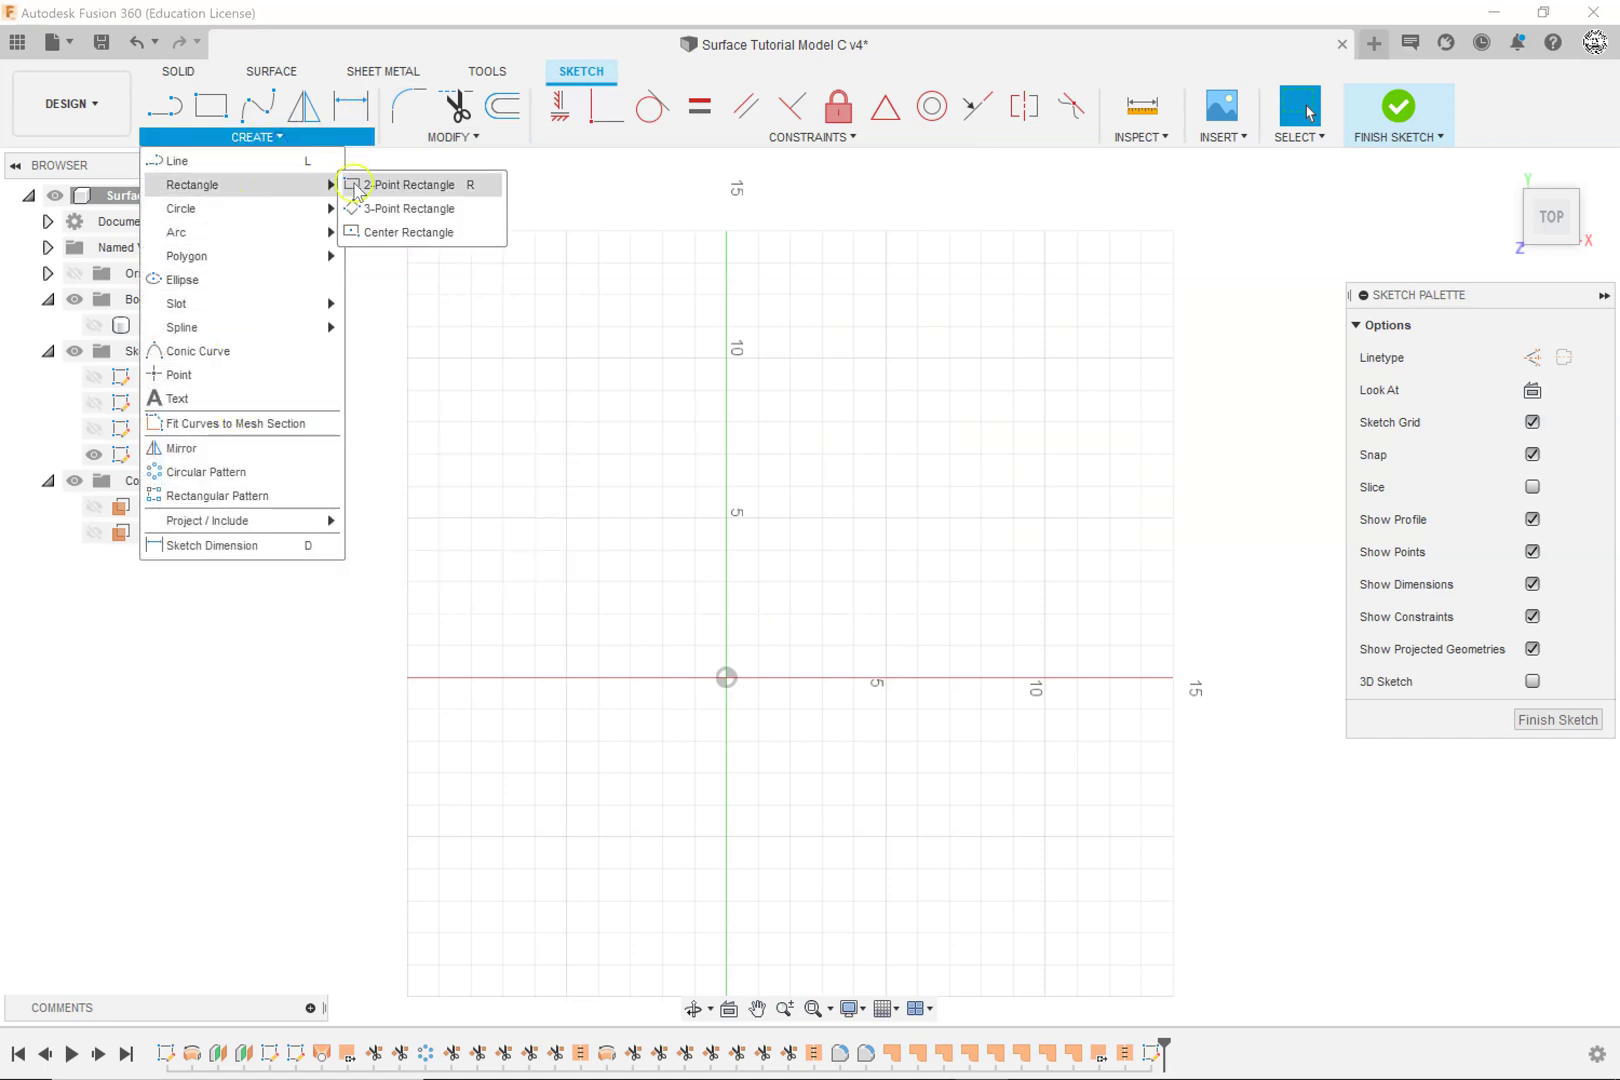
left_click(405, 232)
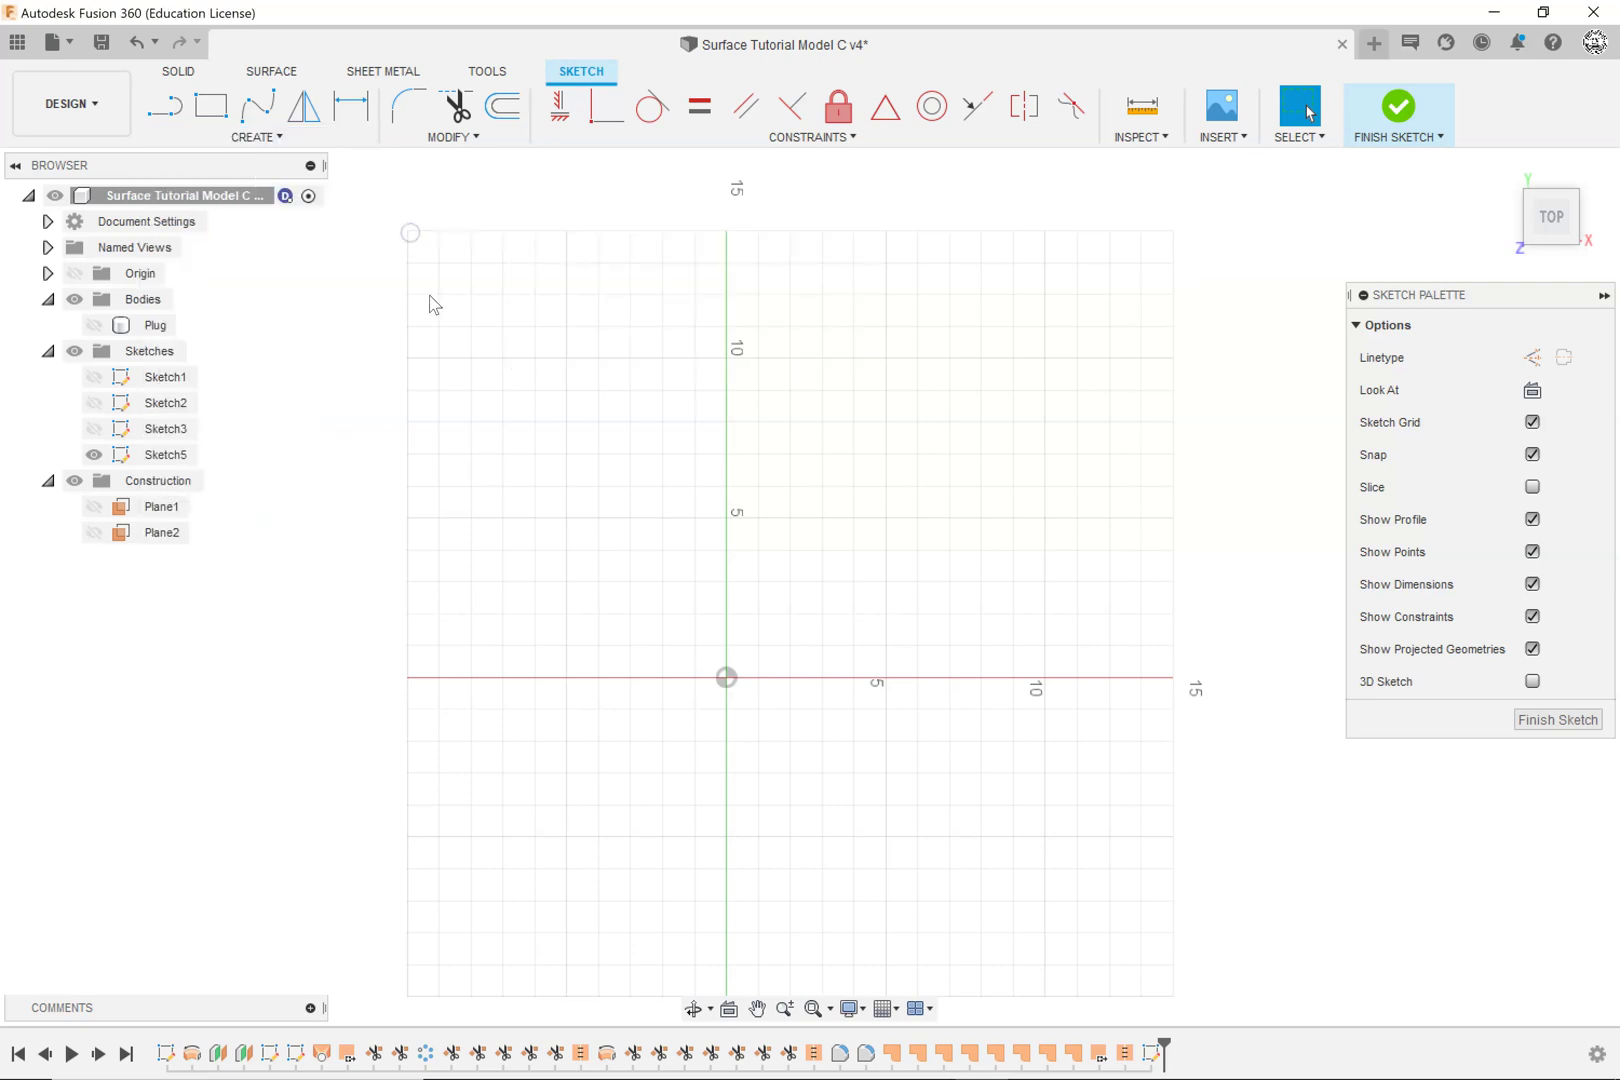
scroll(718, 686, "down", 4)
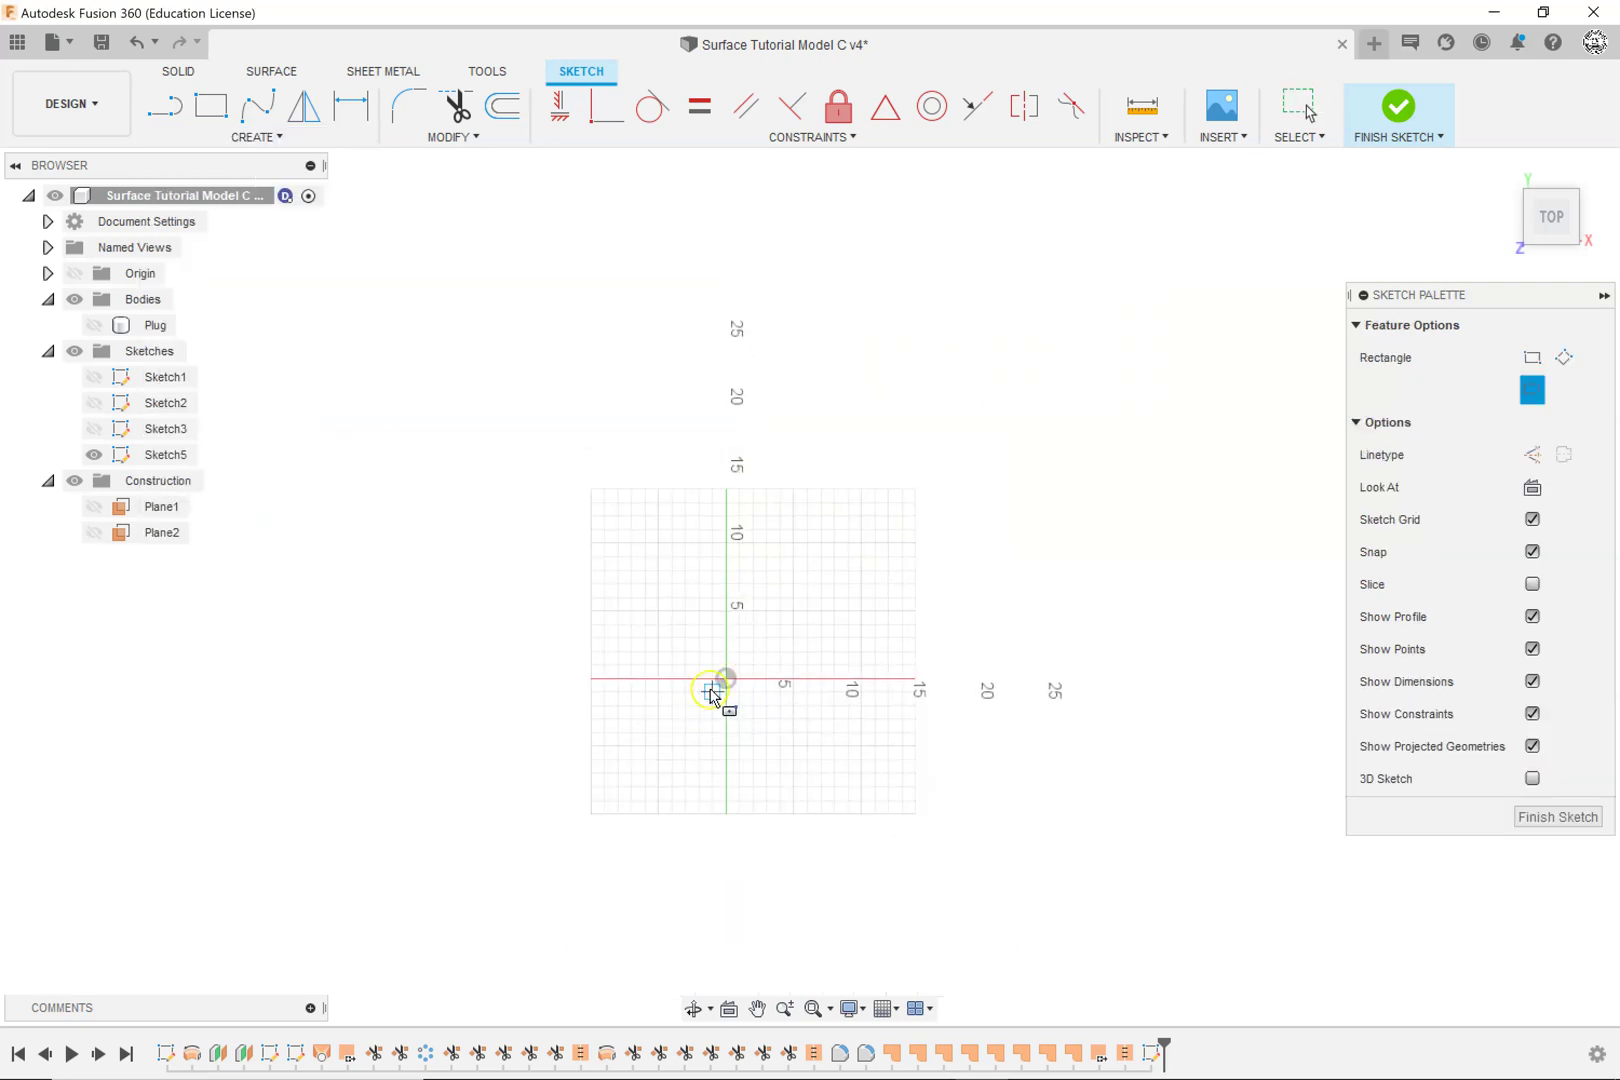
left_click(727, 679)
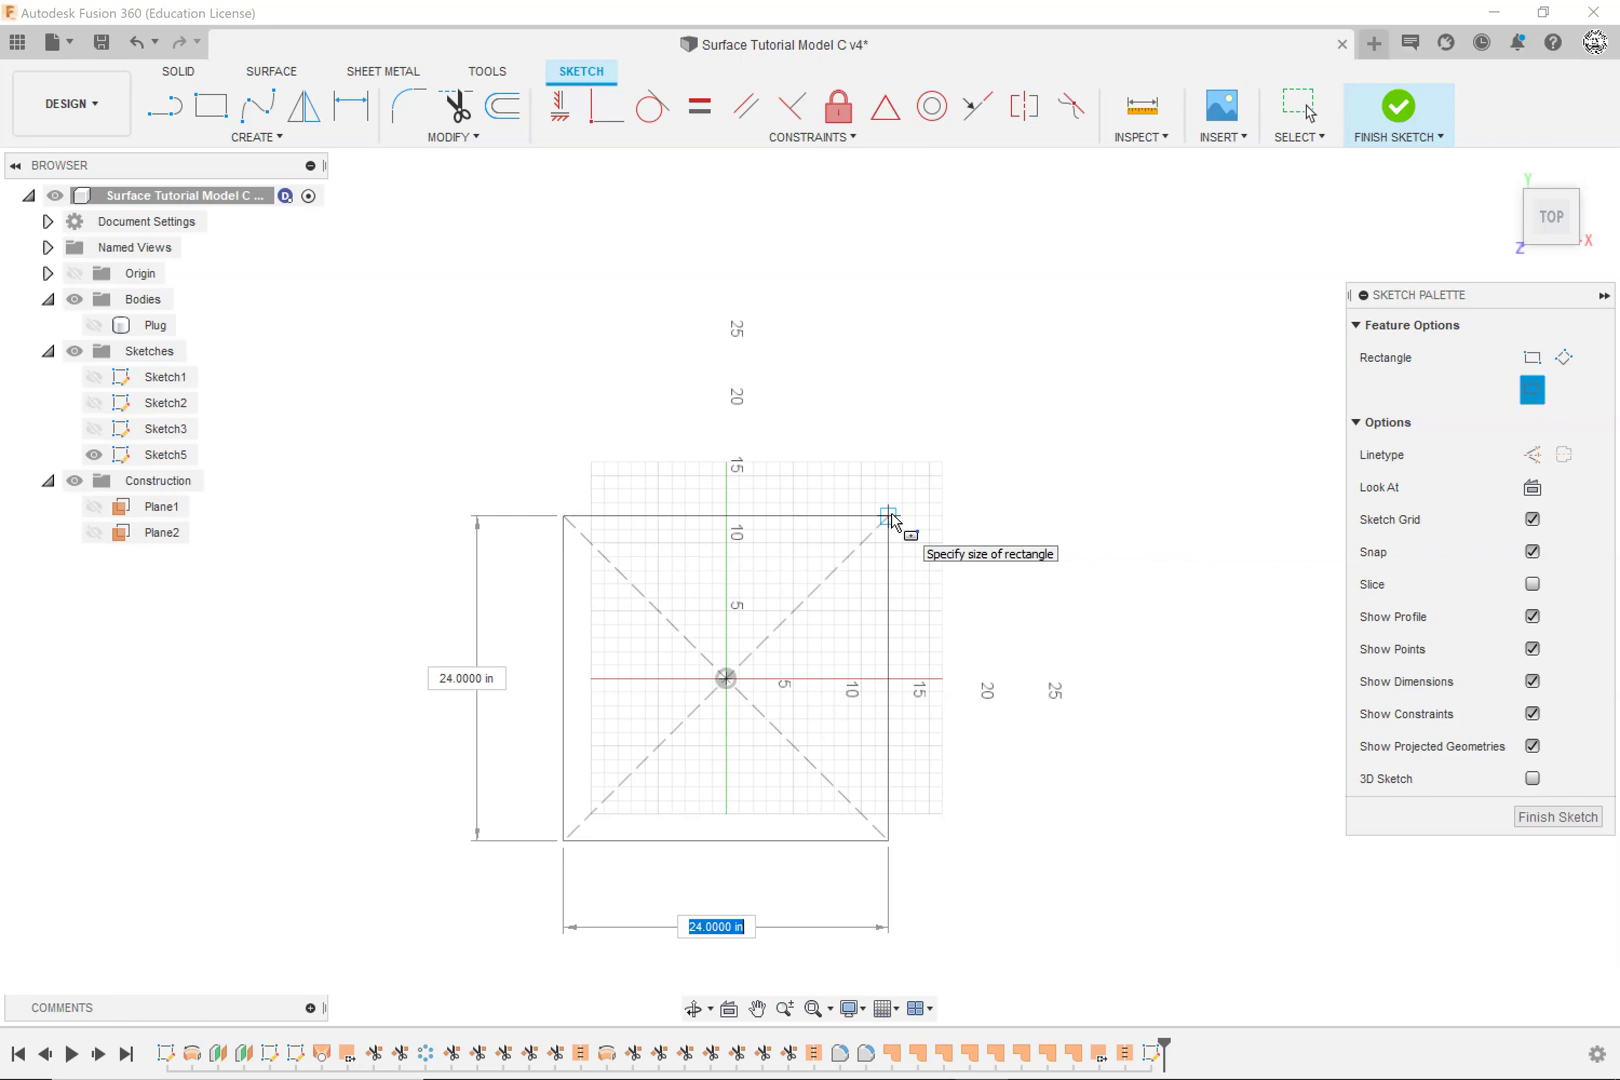
left_click(94, 325)
scroll(654, 588, "down", 3)
scroll(660, 595, "up", 5)
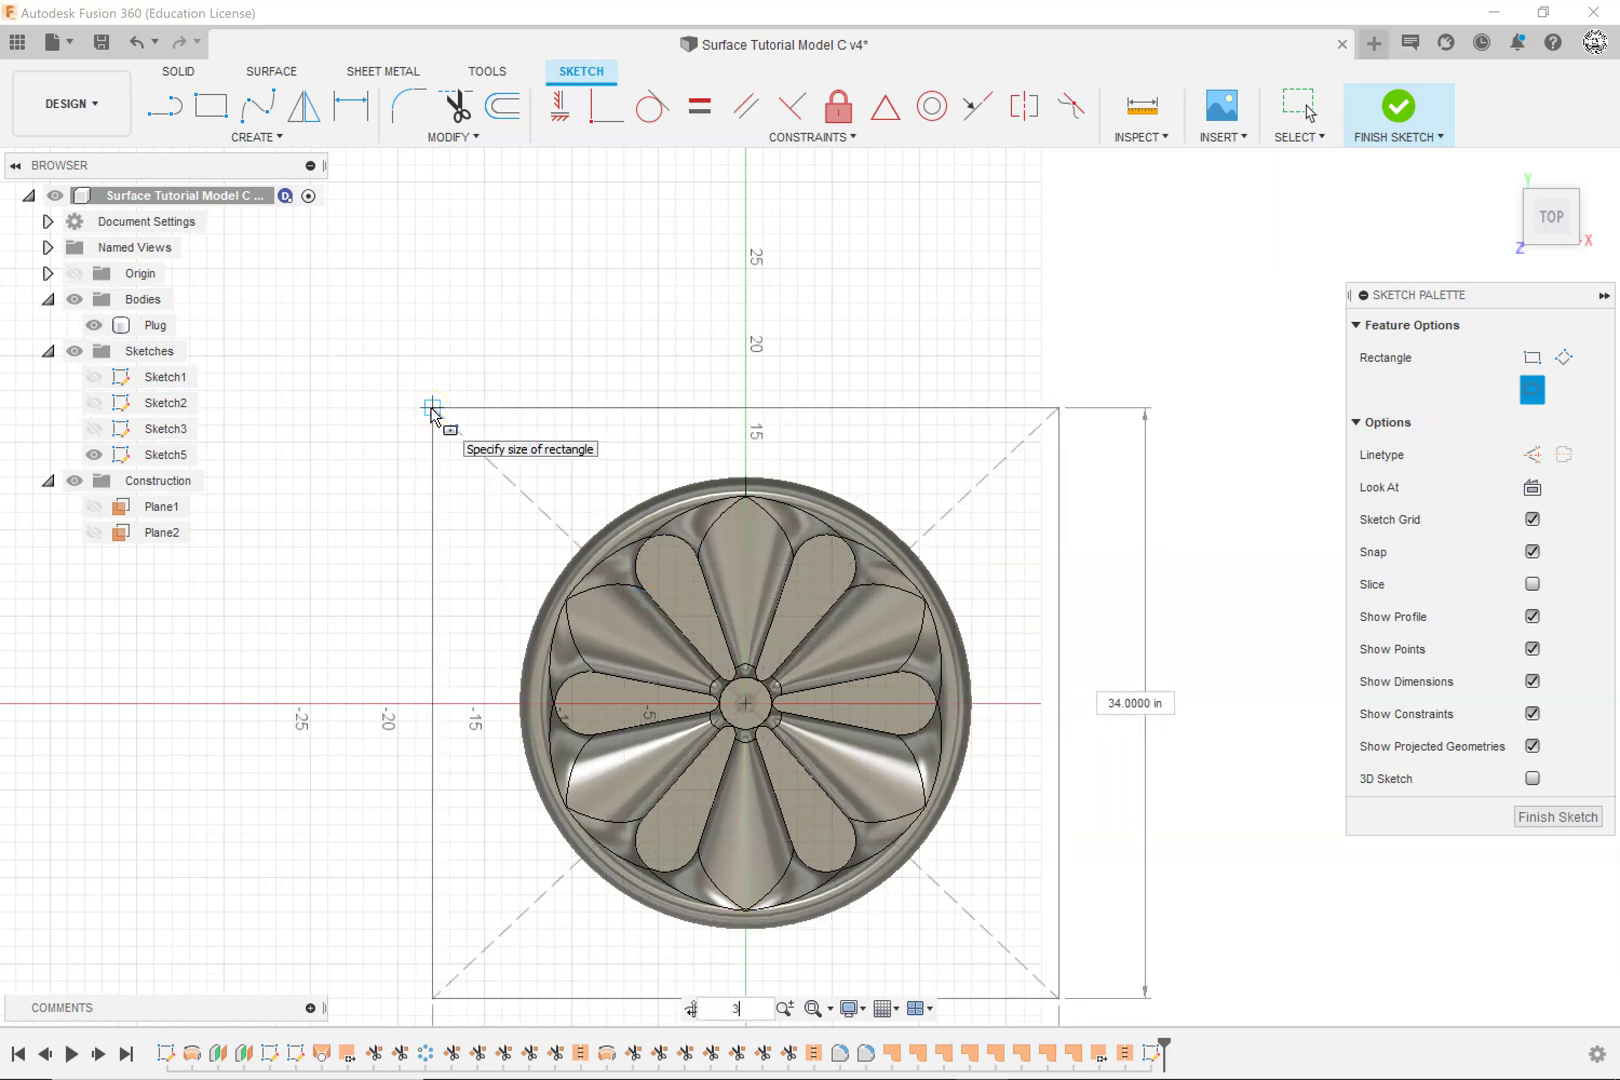
key("Tab")
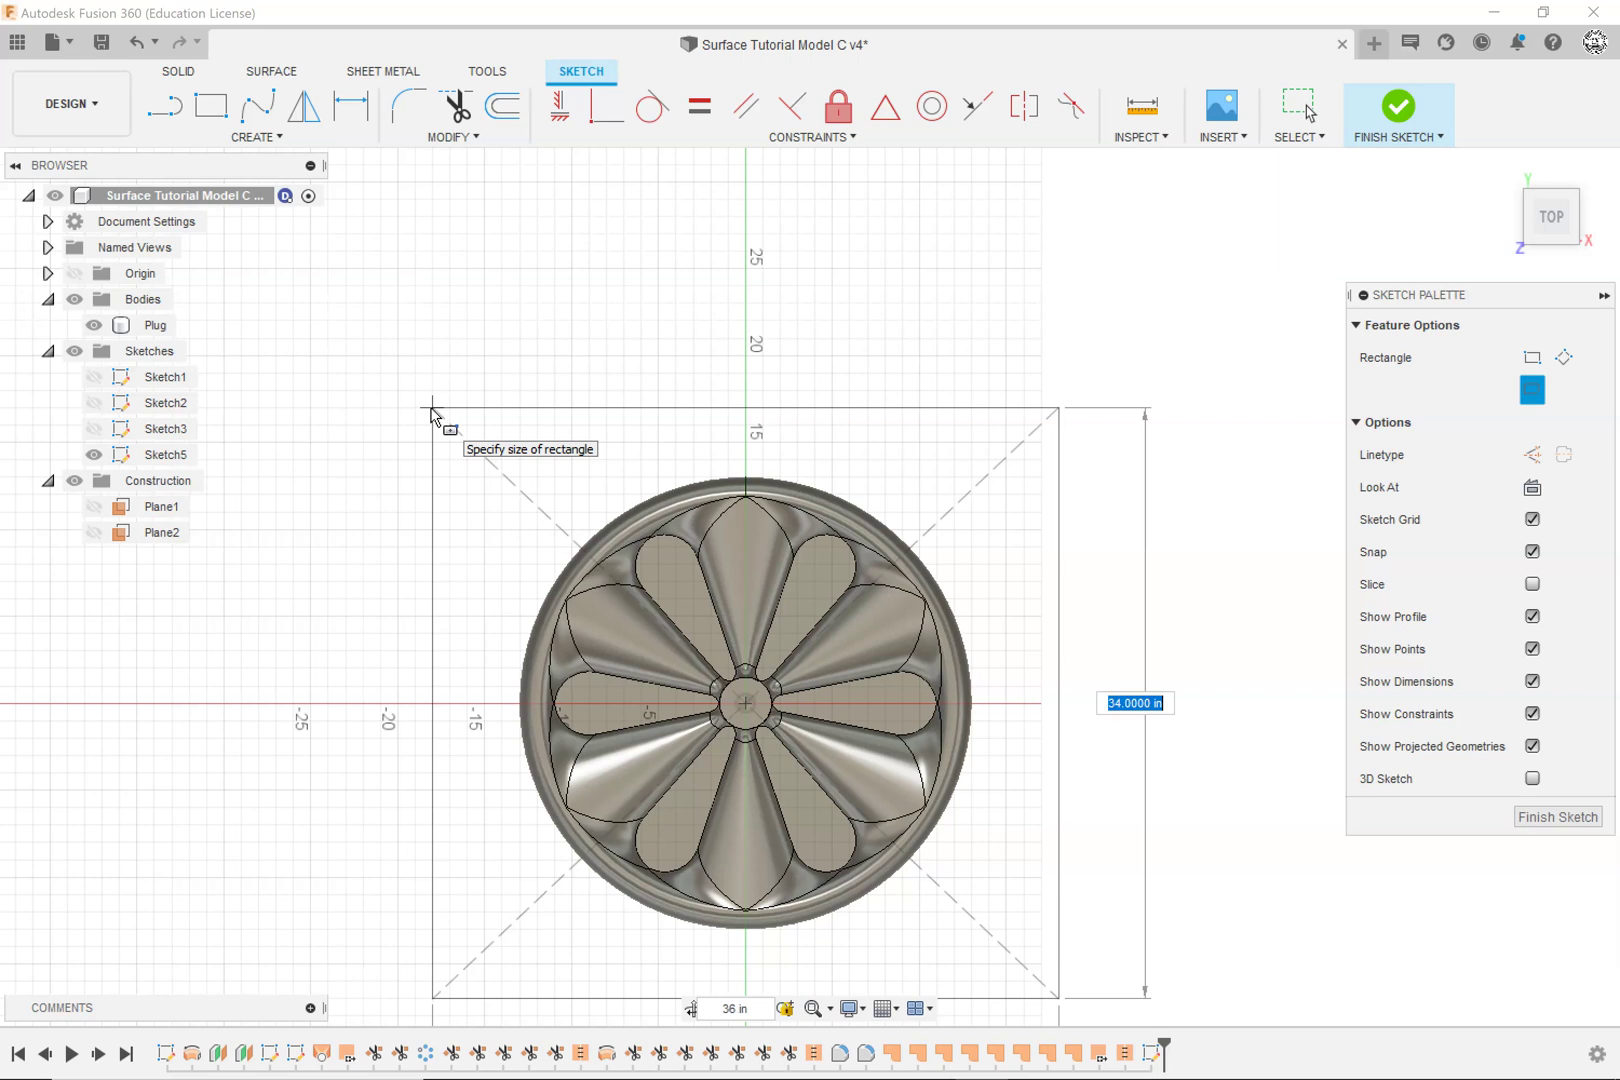
type("36")
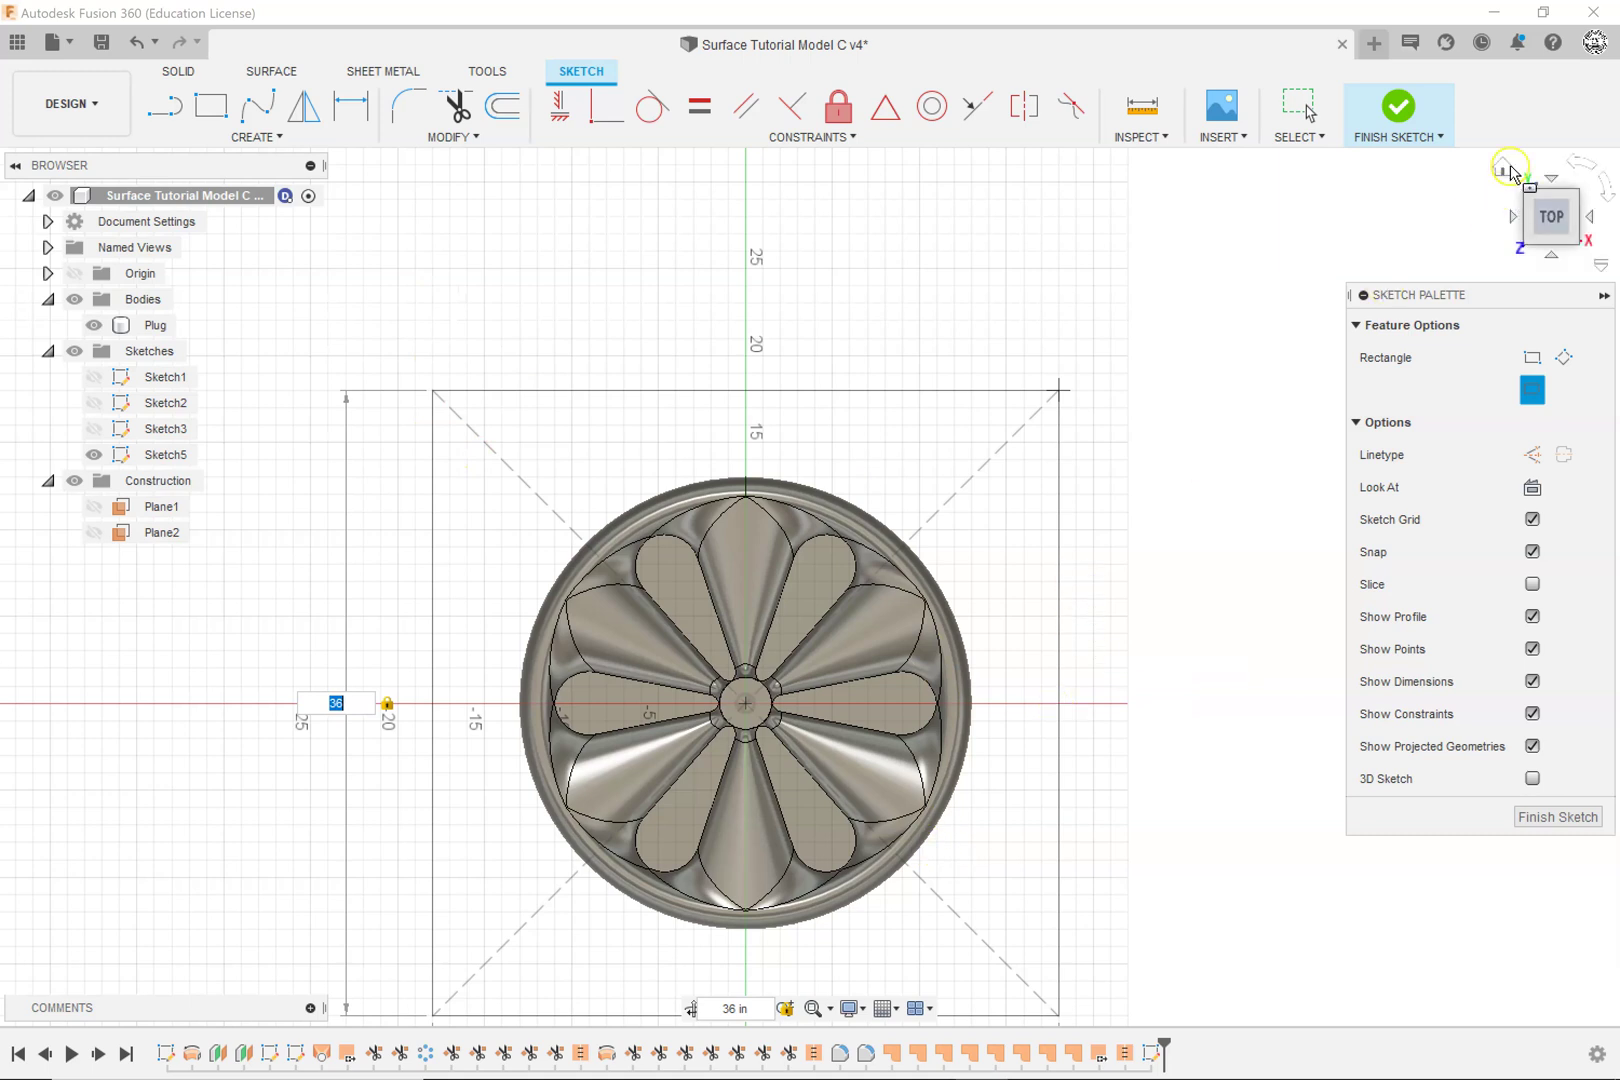
left_click(1398, 108)
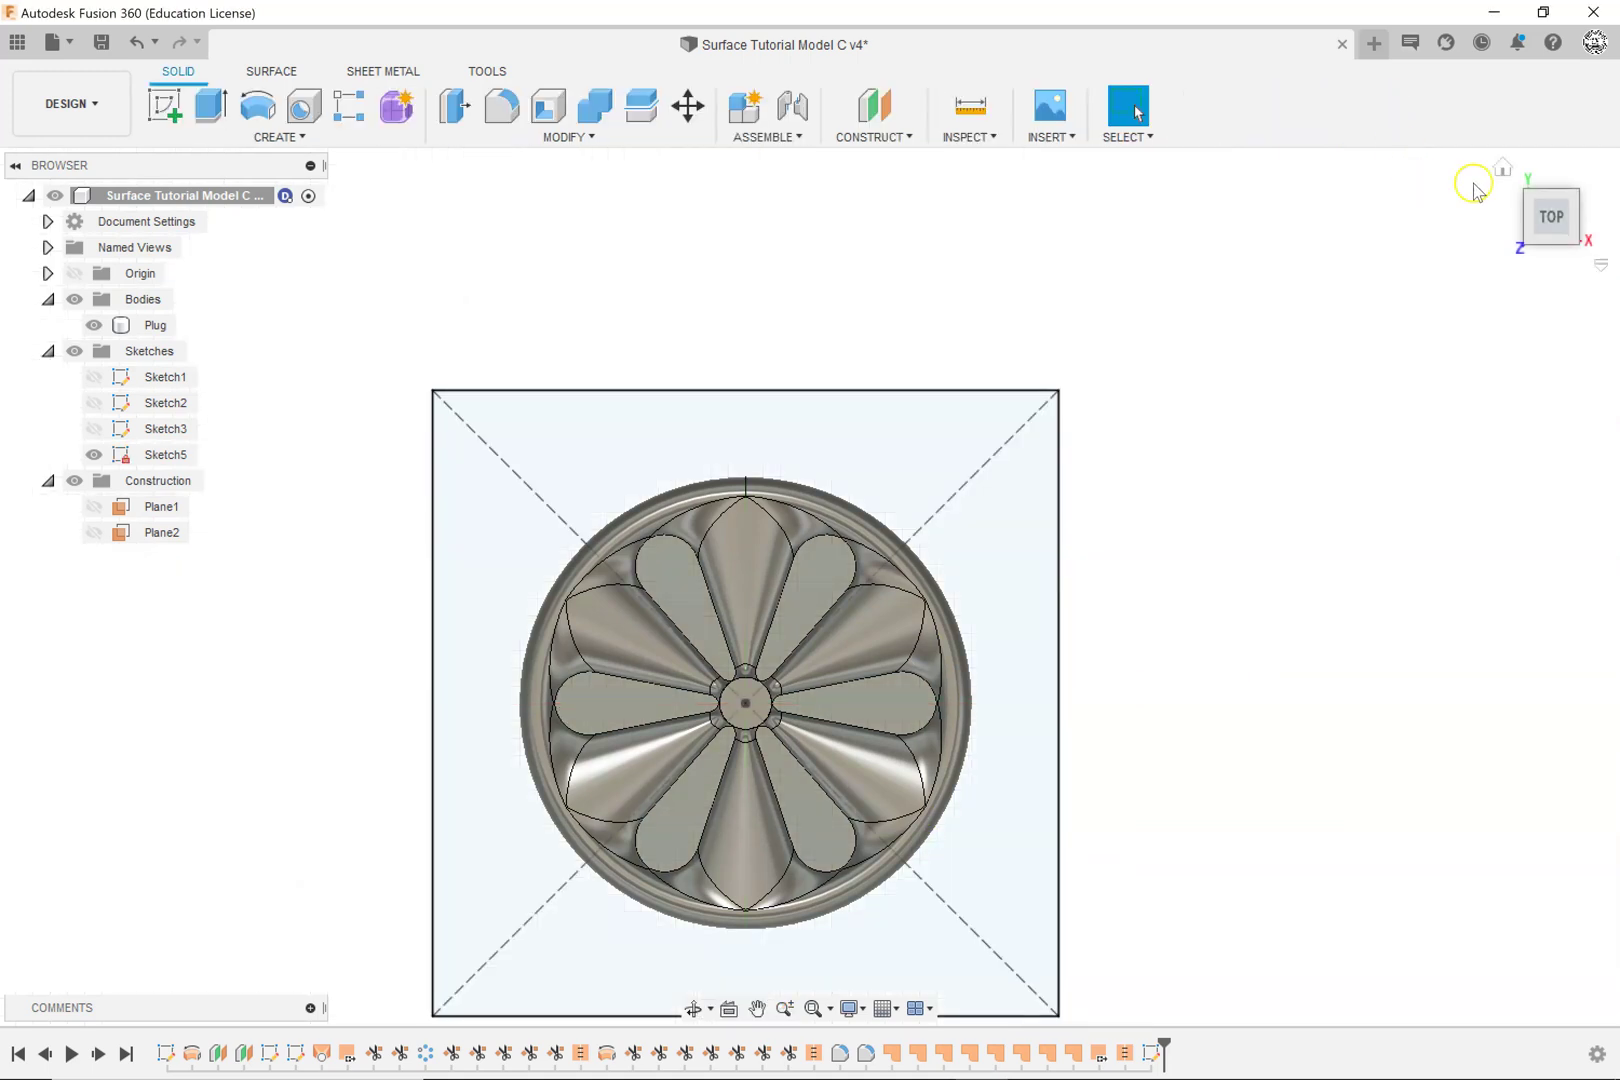
Step: Hide the Plug body and extrude the square profile 4 in upward as a new body
left_click(1503, 172)
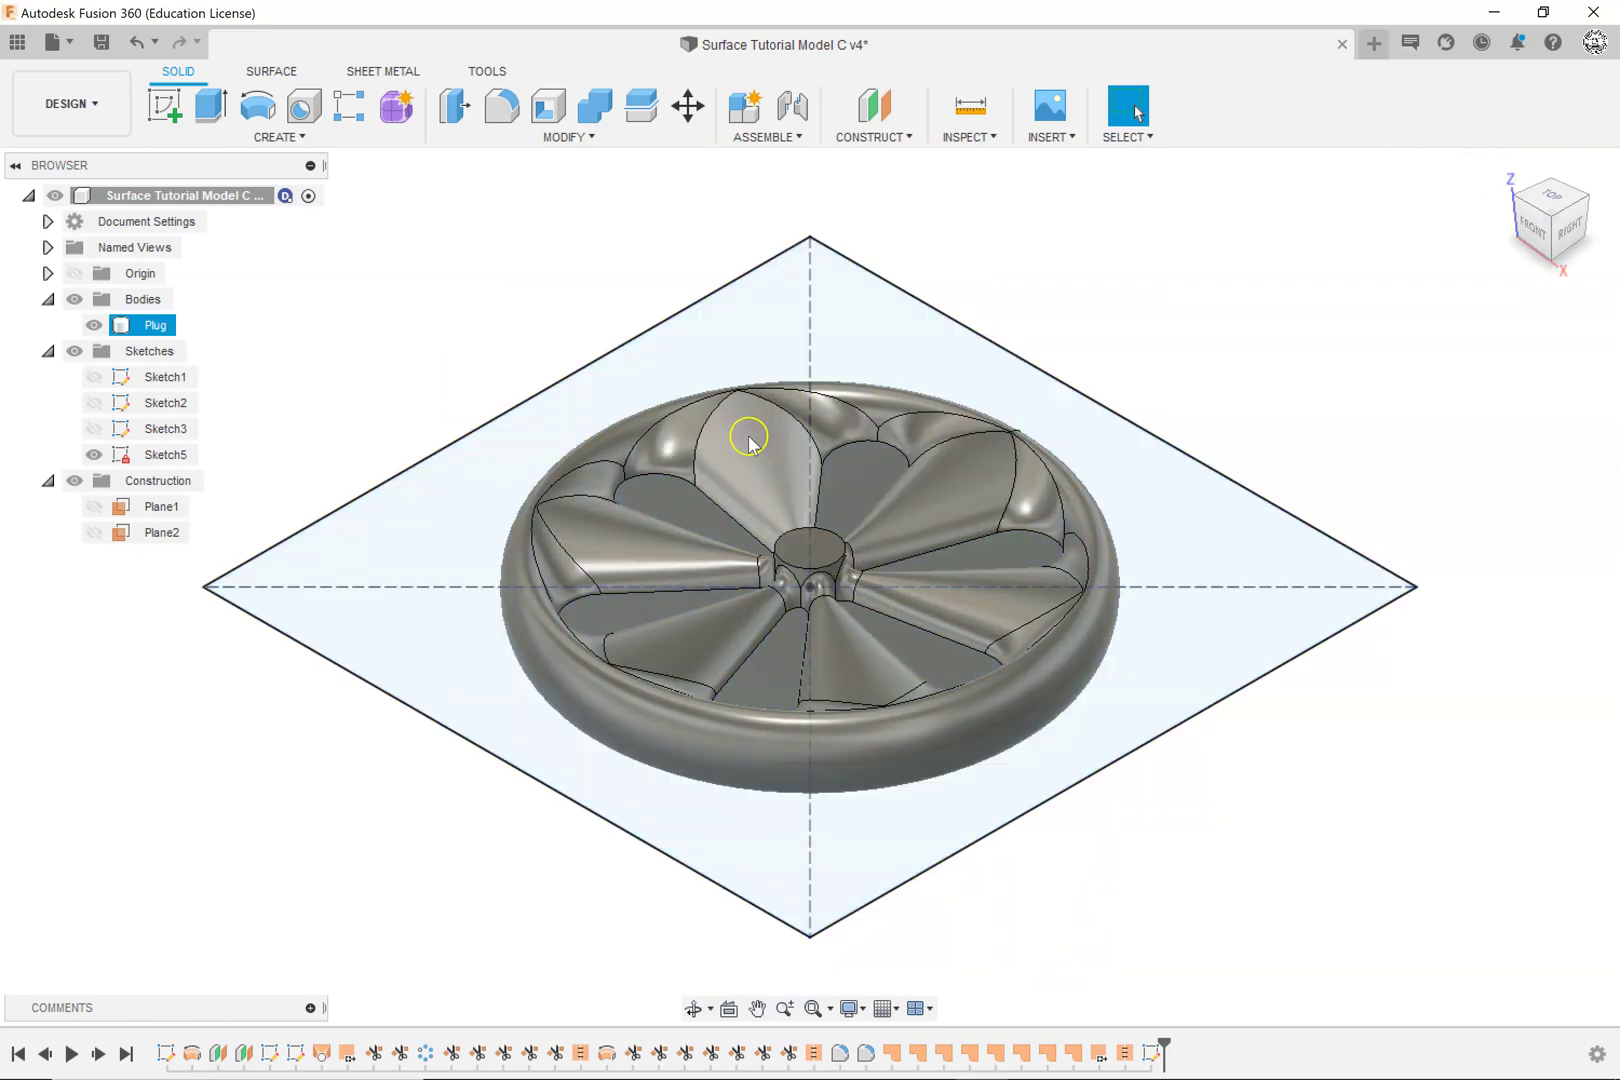
left_click(213, 104)
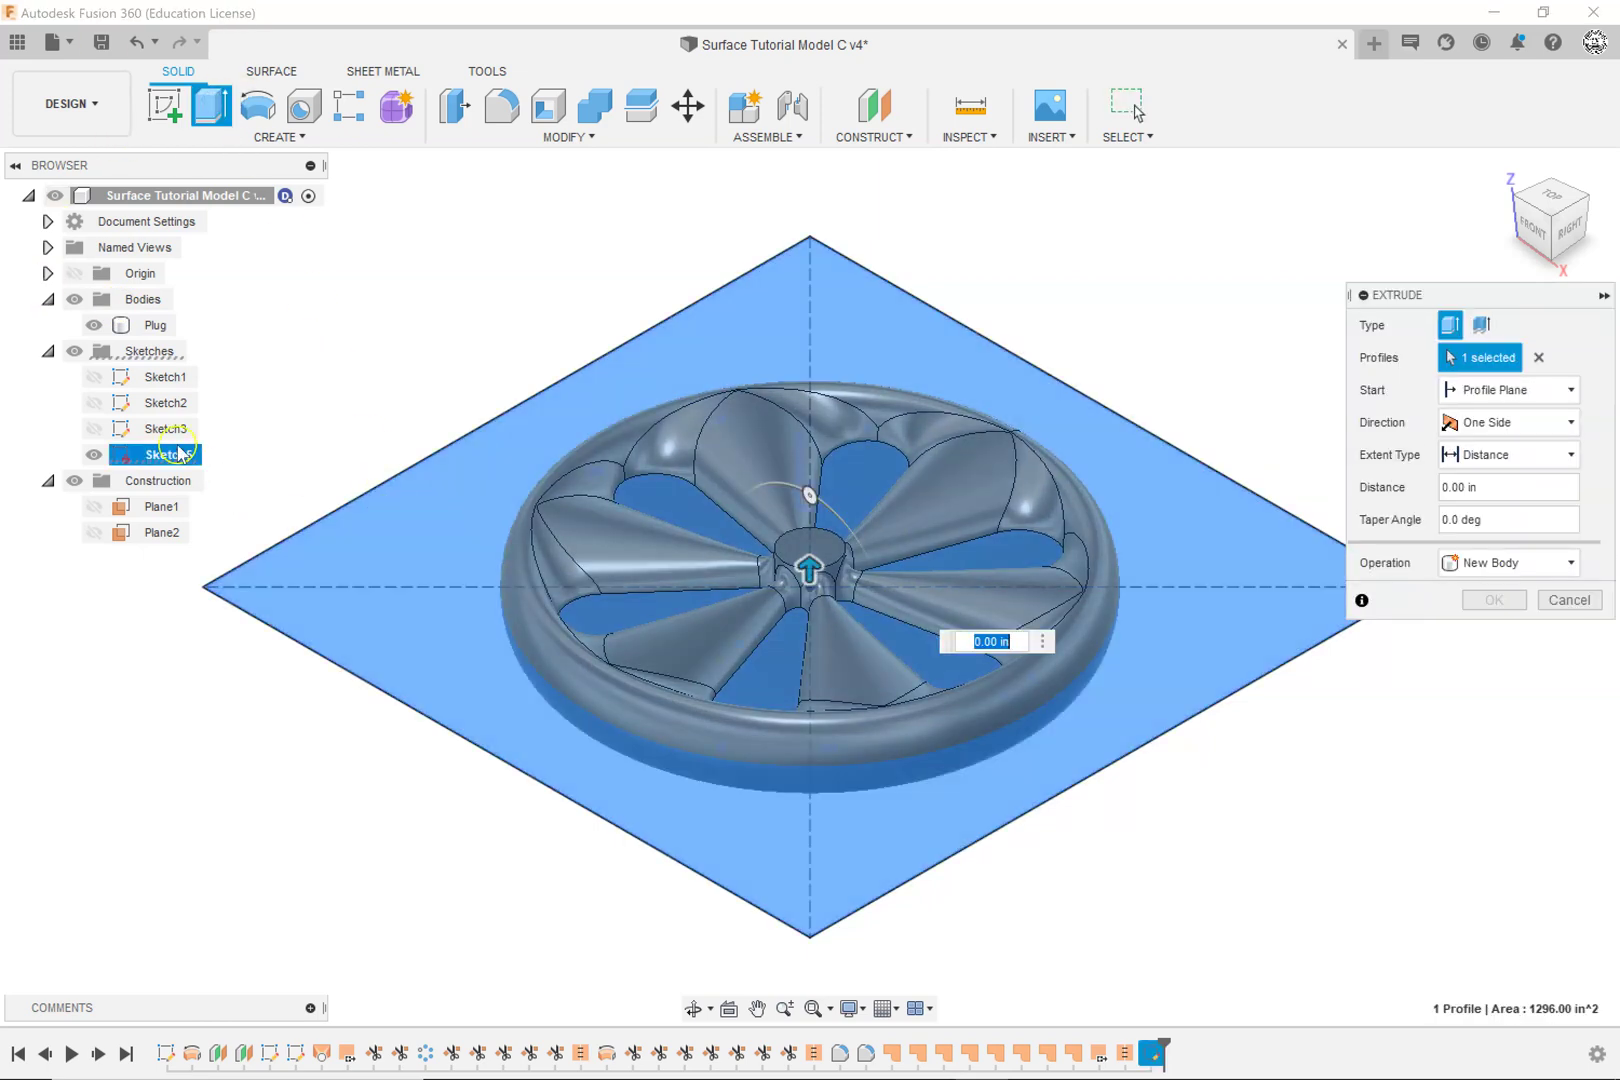
left_click(93, 325)
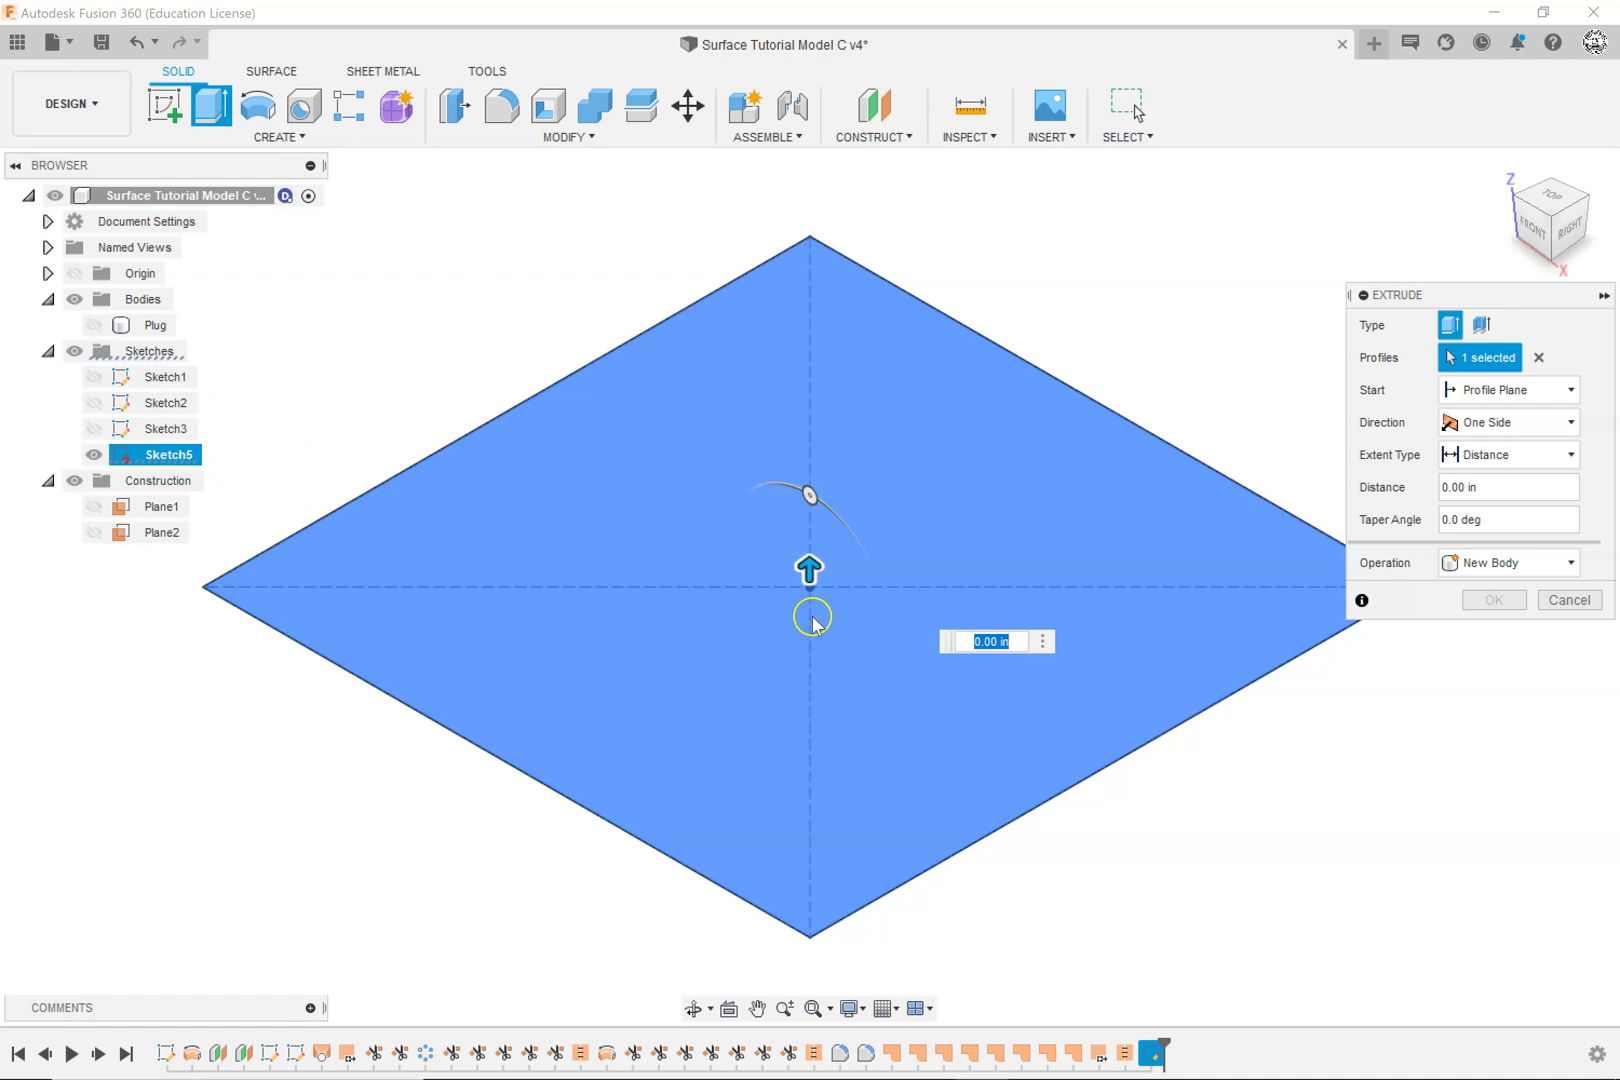
left_click_drag(810, 568, 810, 492)
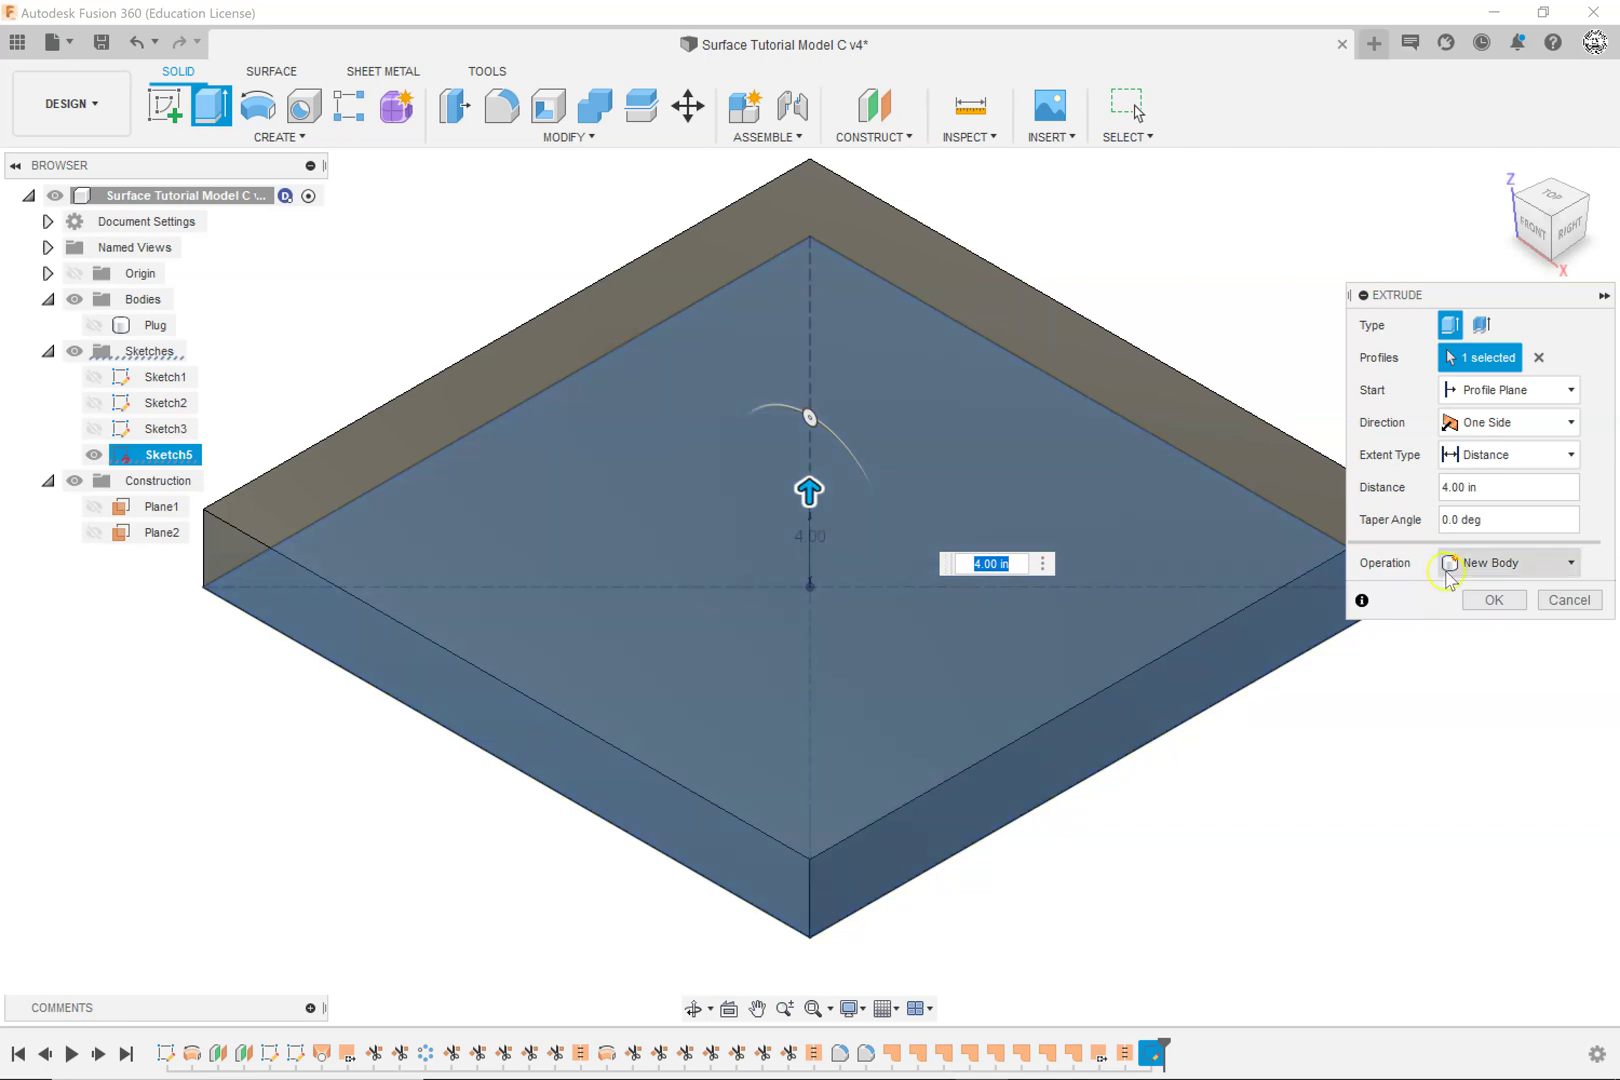
left_click(1482, 598)
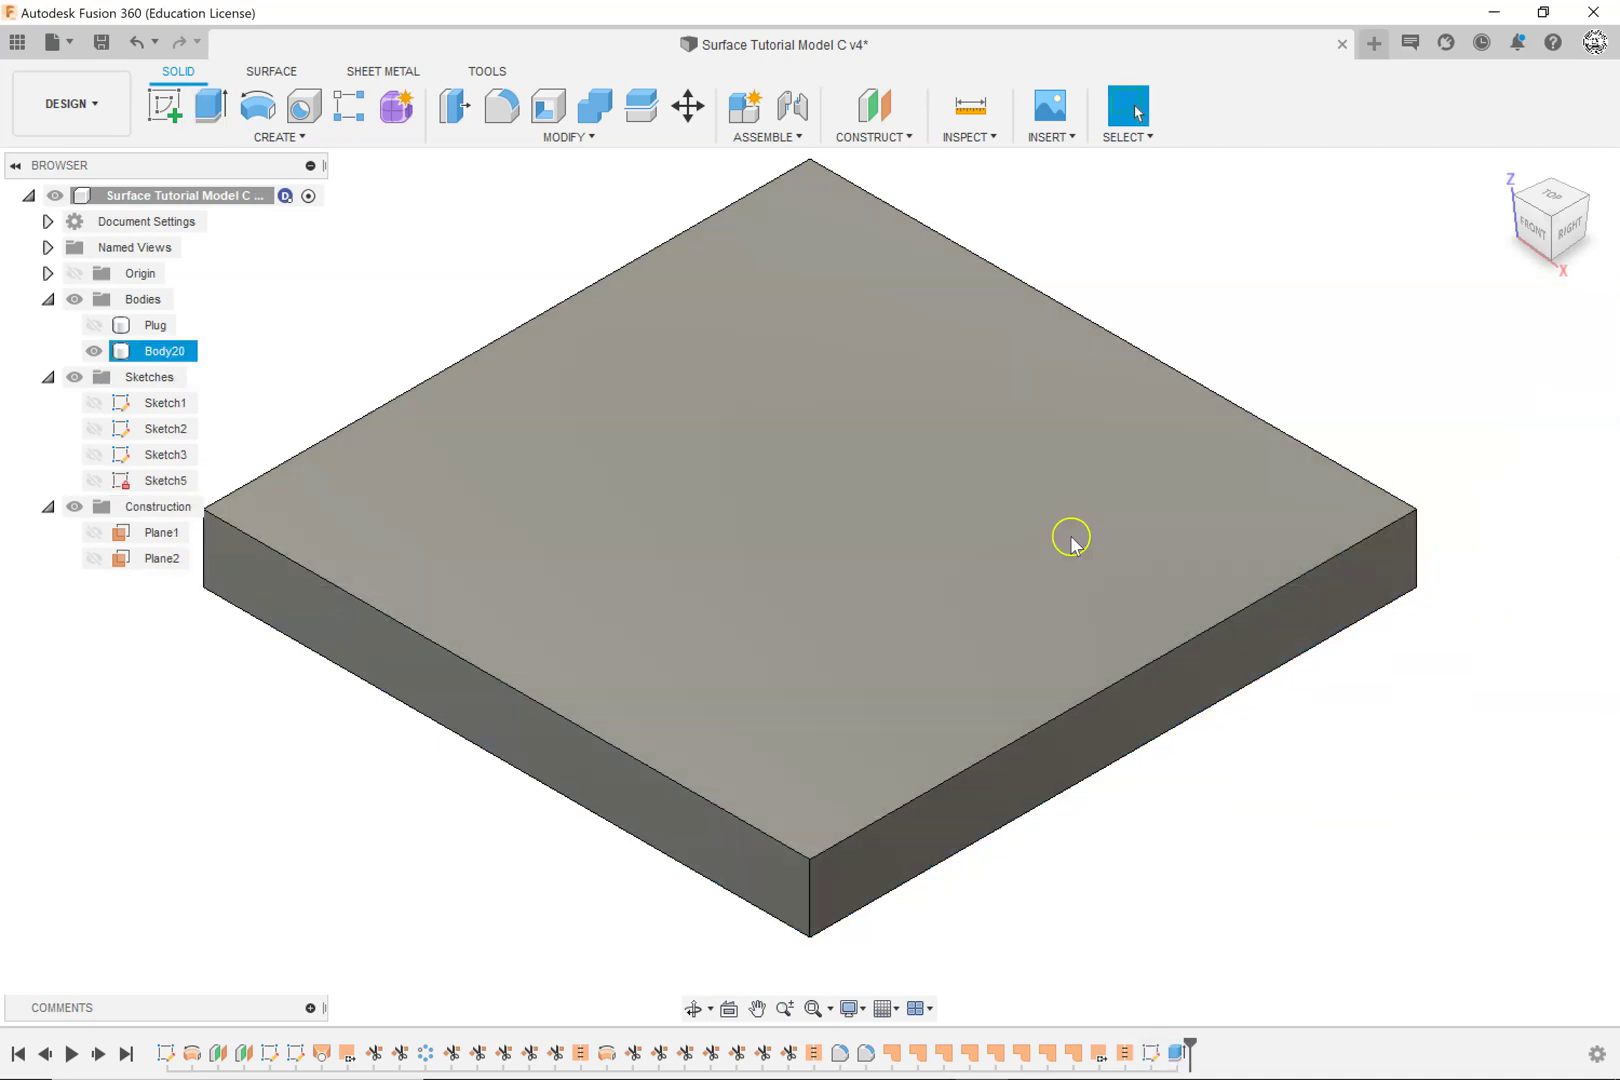
Step: Show the Plug body together with the extruded block and view them from the underside
left_click(140, 355)
left_click(105, 330)
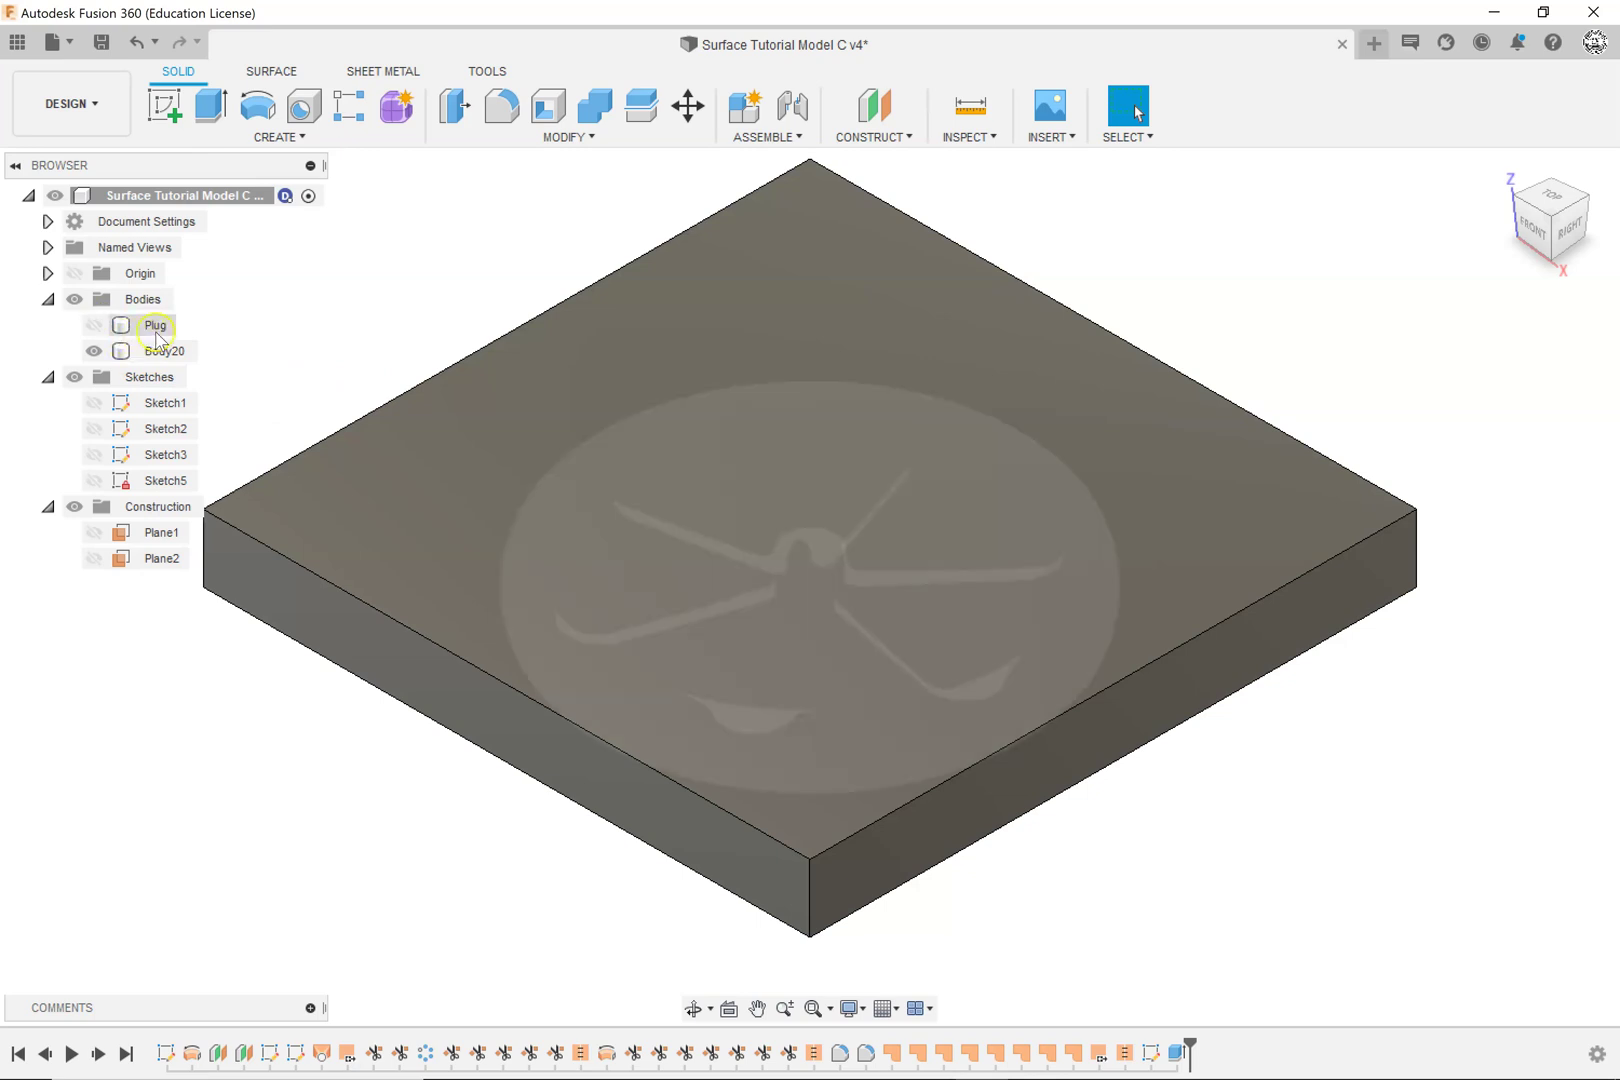
middle_click_drag(1249, 947, 1192, 831, "shift")
left_click(95, 338)
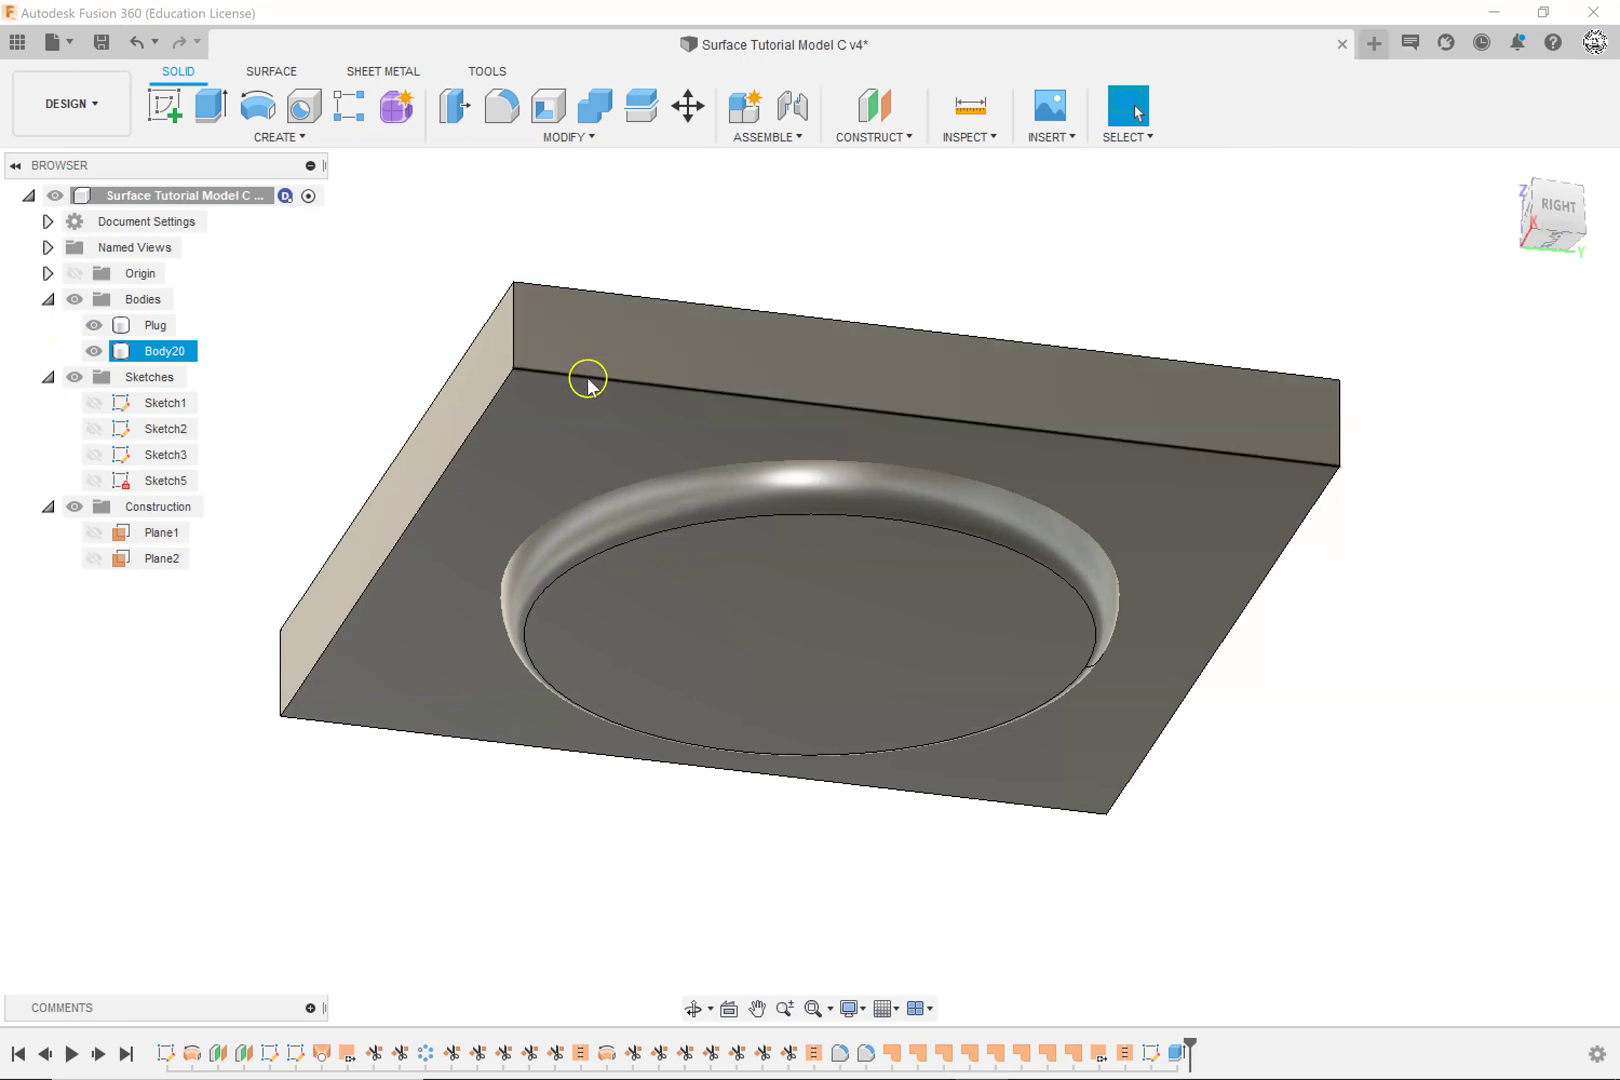
Step: Rename the extruded block body as mold
left_click(170, 352)
left_click(172, 356)
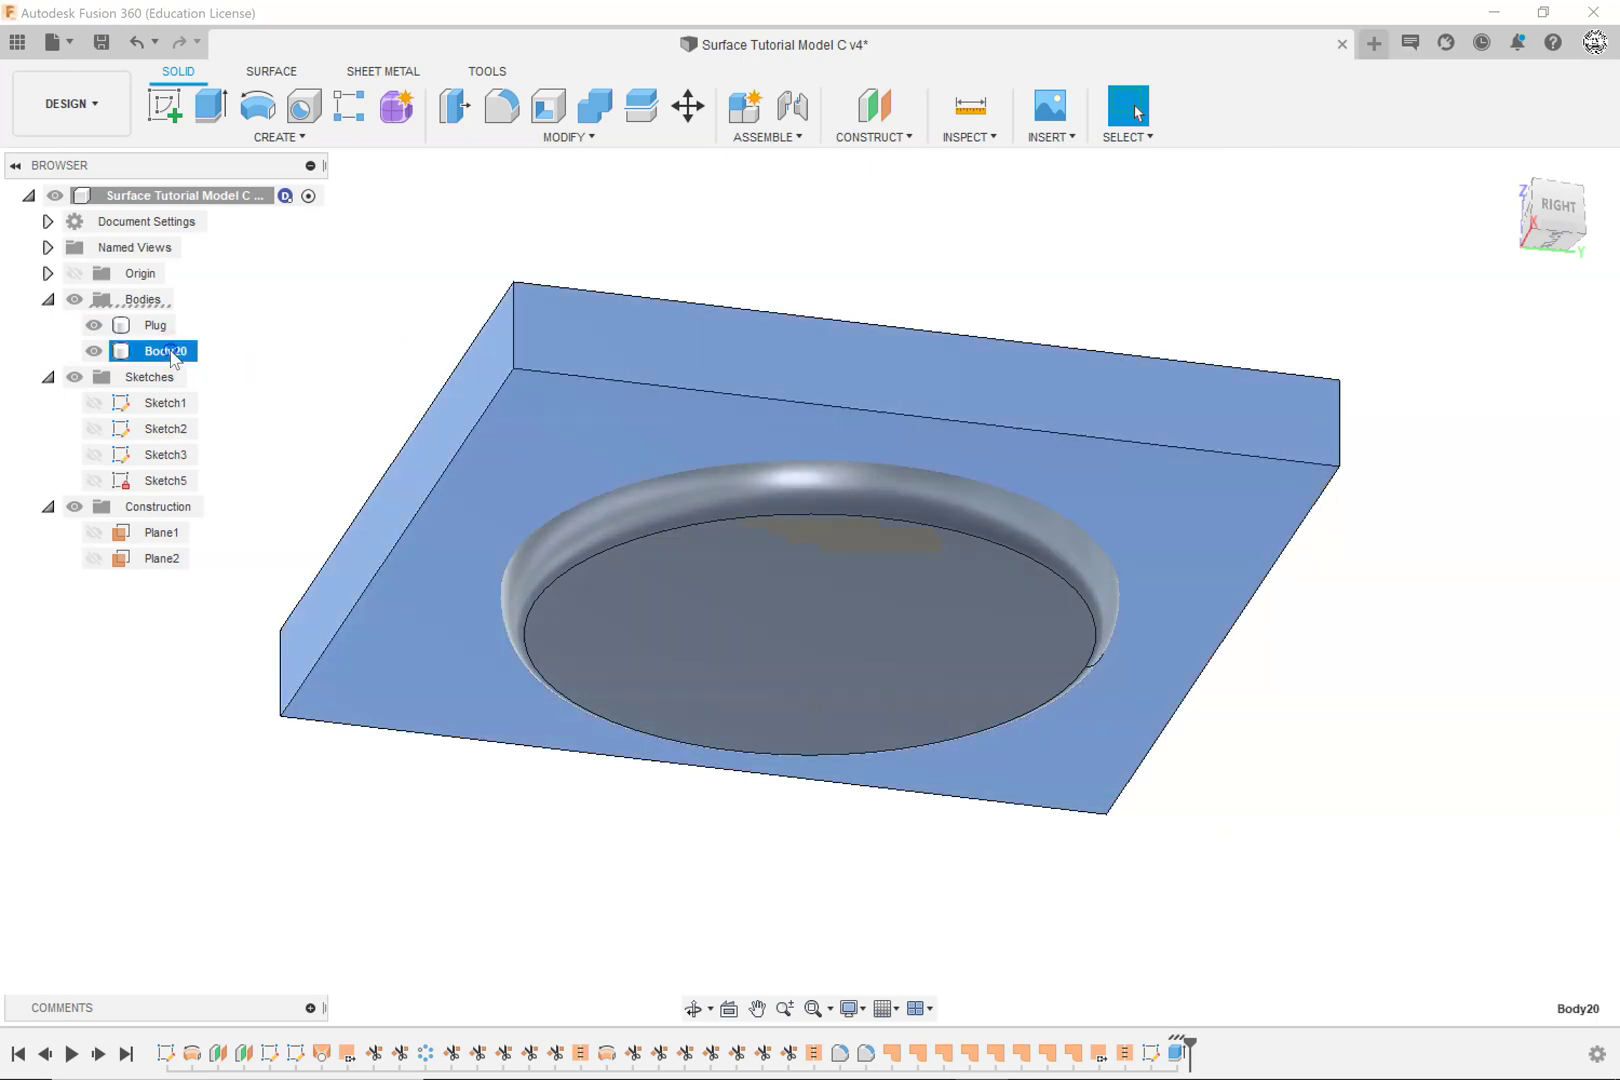
double_click(170, 351)
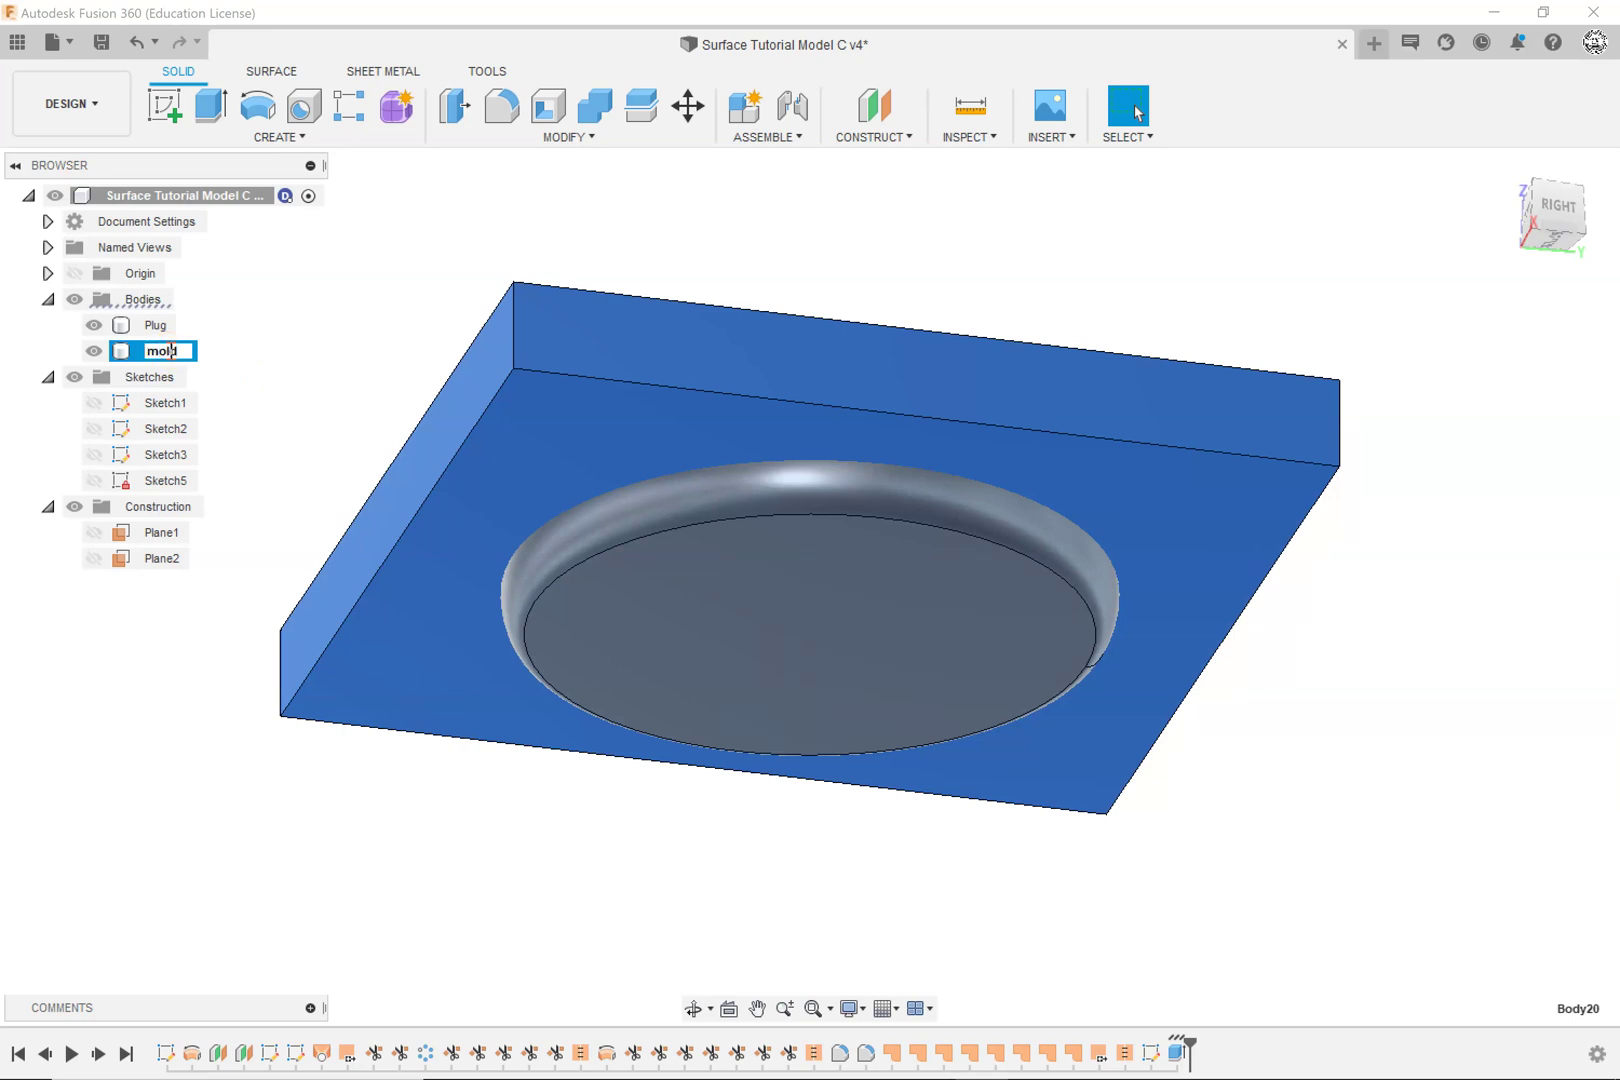
left_click(256, 345)
Step: Combine the bodies with the Cut operation, using mold as the target and Plug as the tool, and keep the tool body
left_click(697, 523)
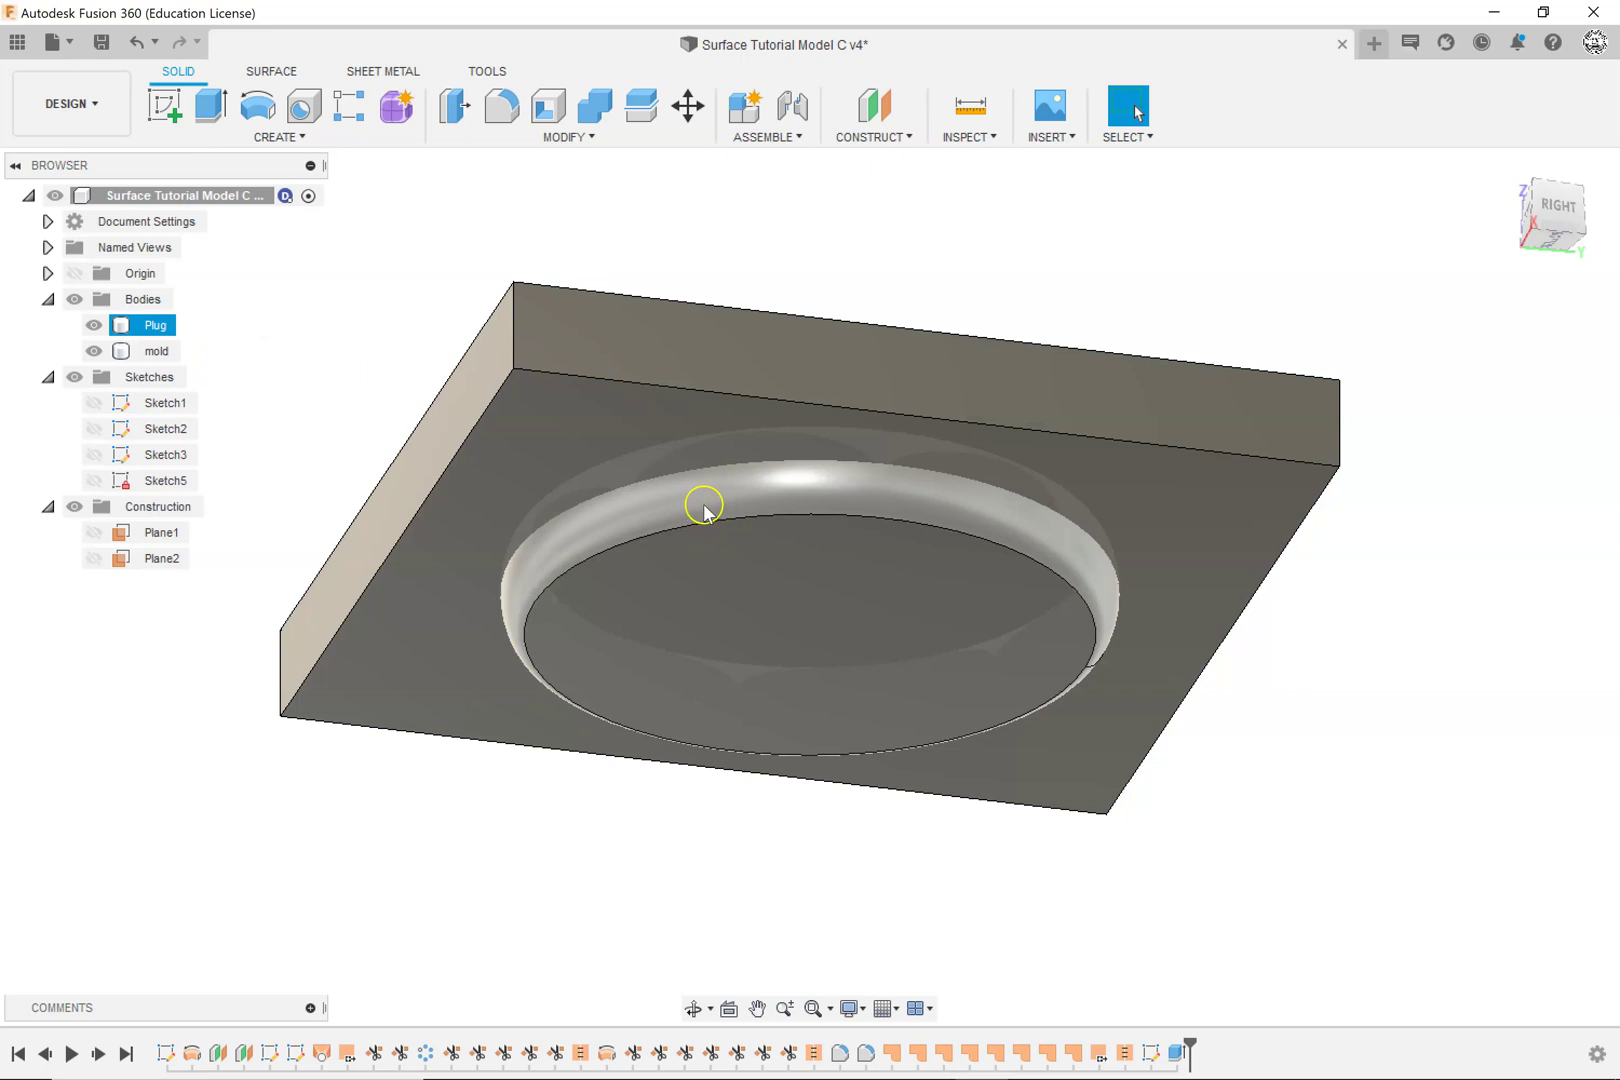
left_click(1560, 211)
left_click(889, 596)
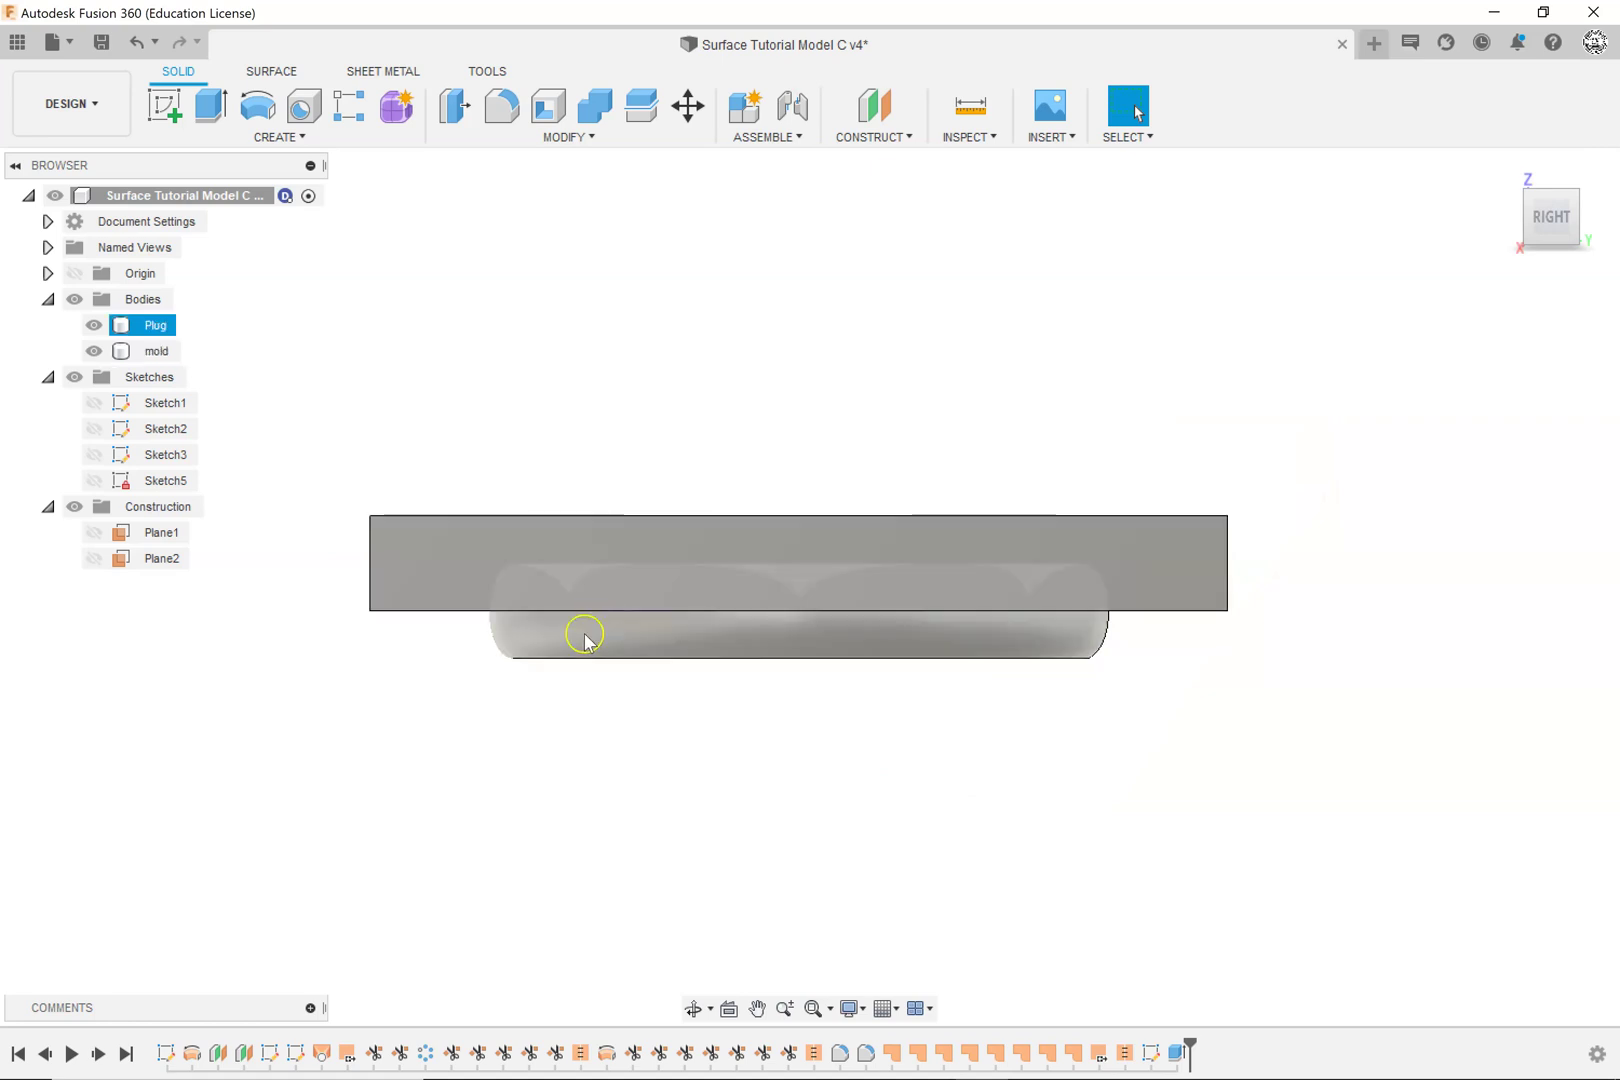
left_click(705, 445)
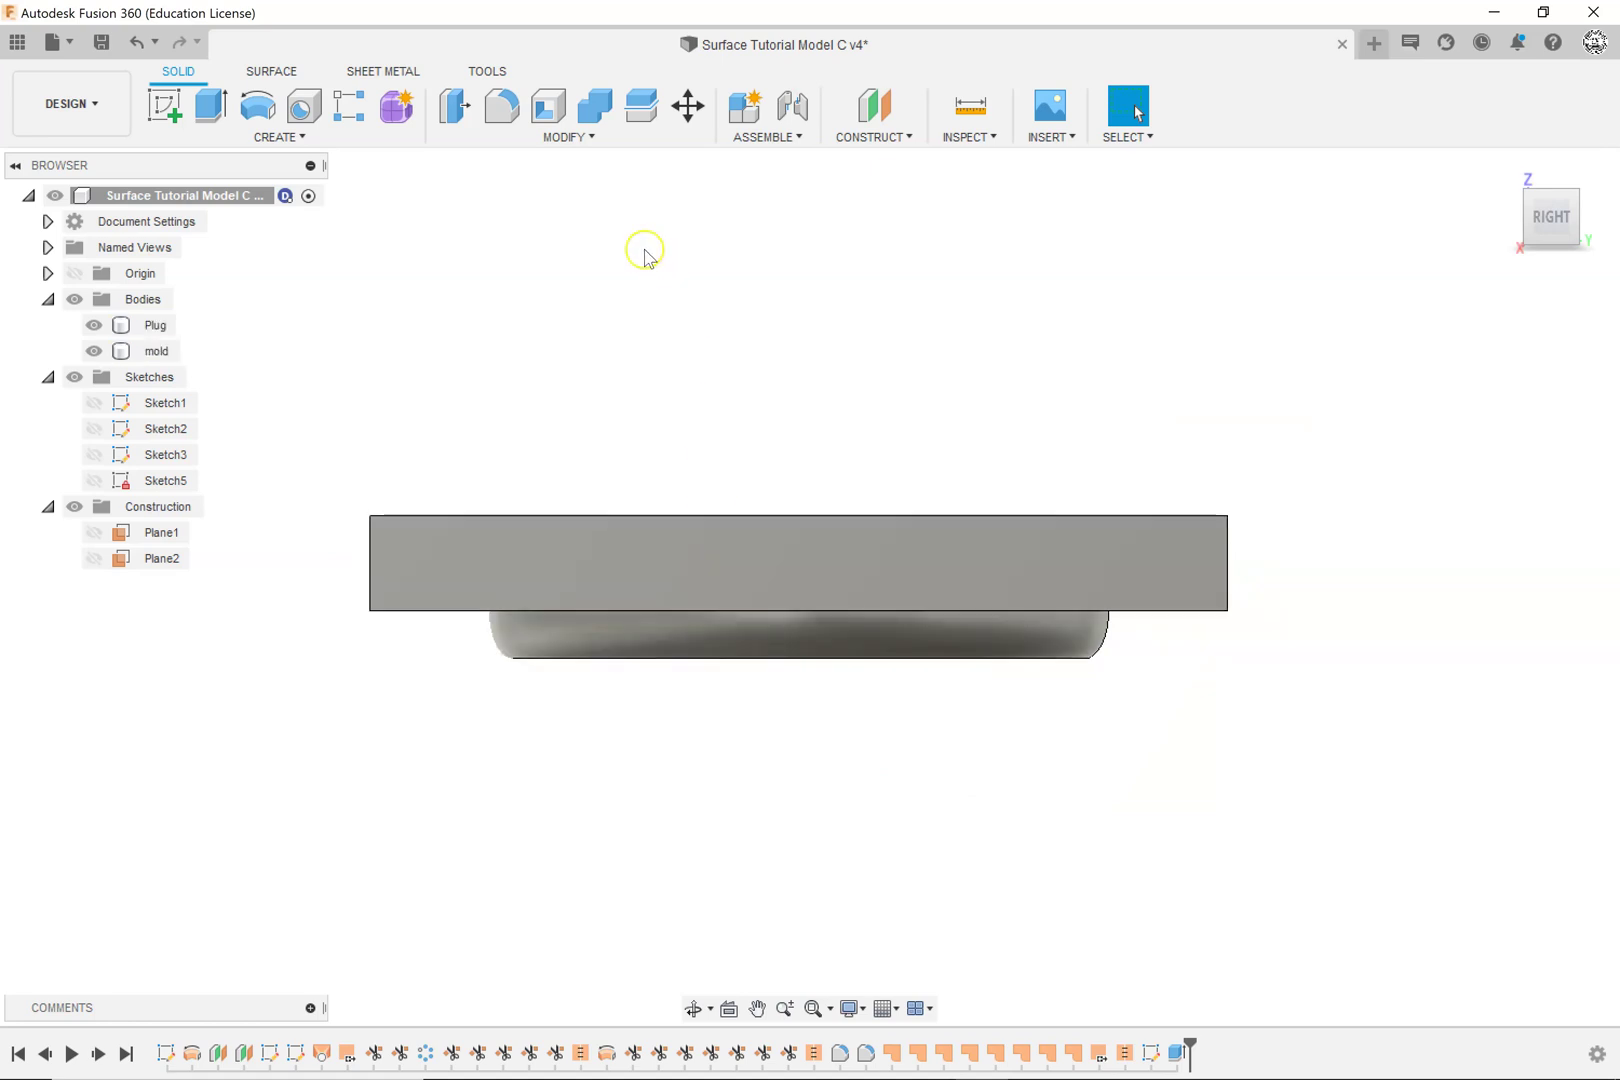
left_click(597, 110)
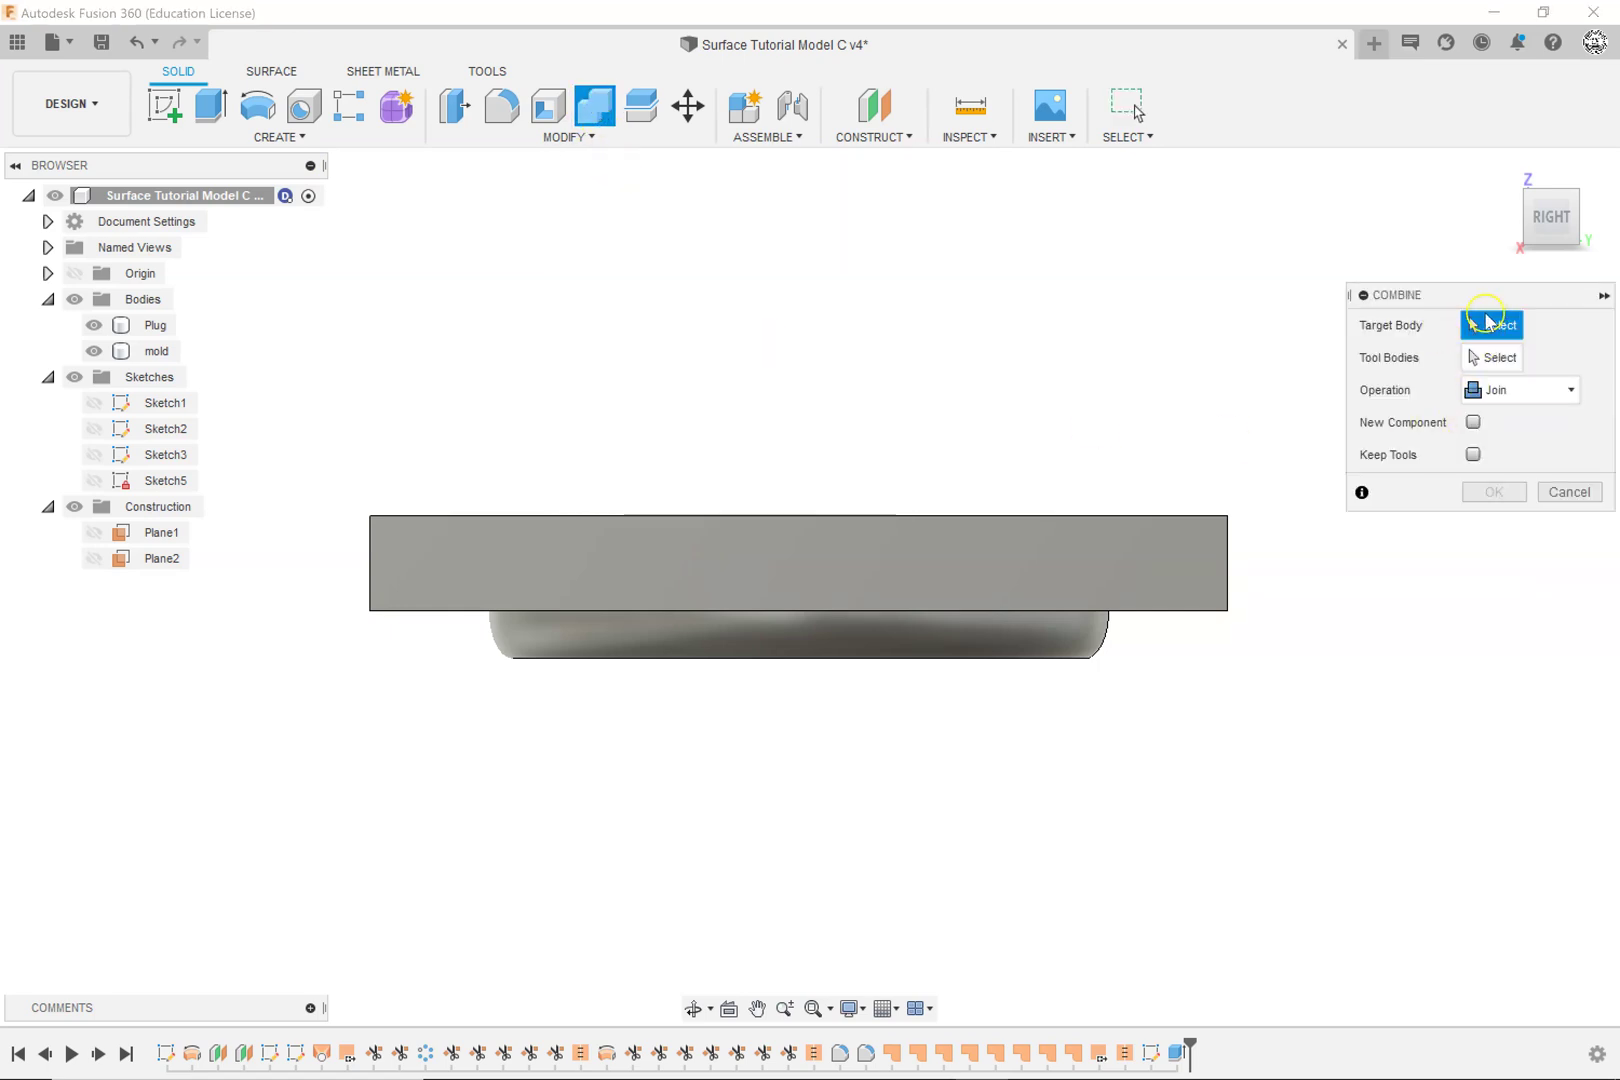
left_click(1204, 567)
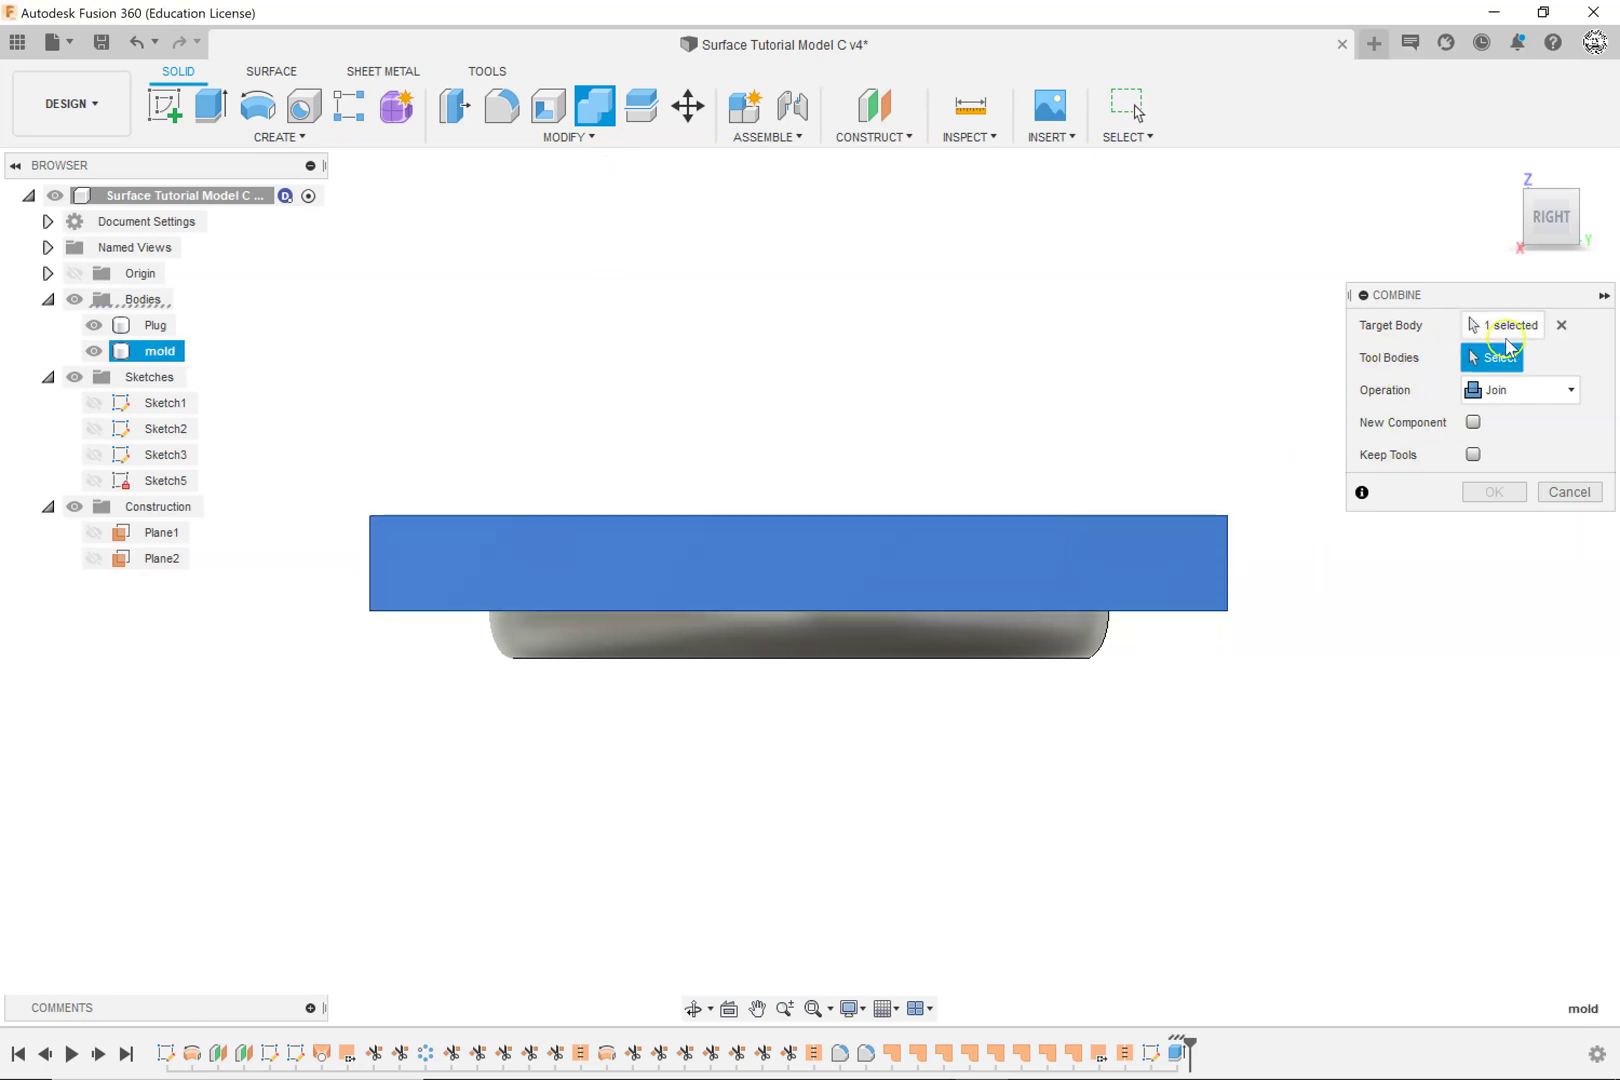
left_click(907, 650)
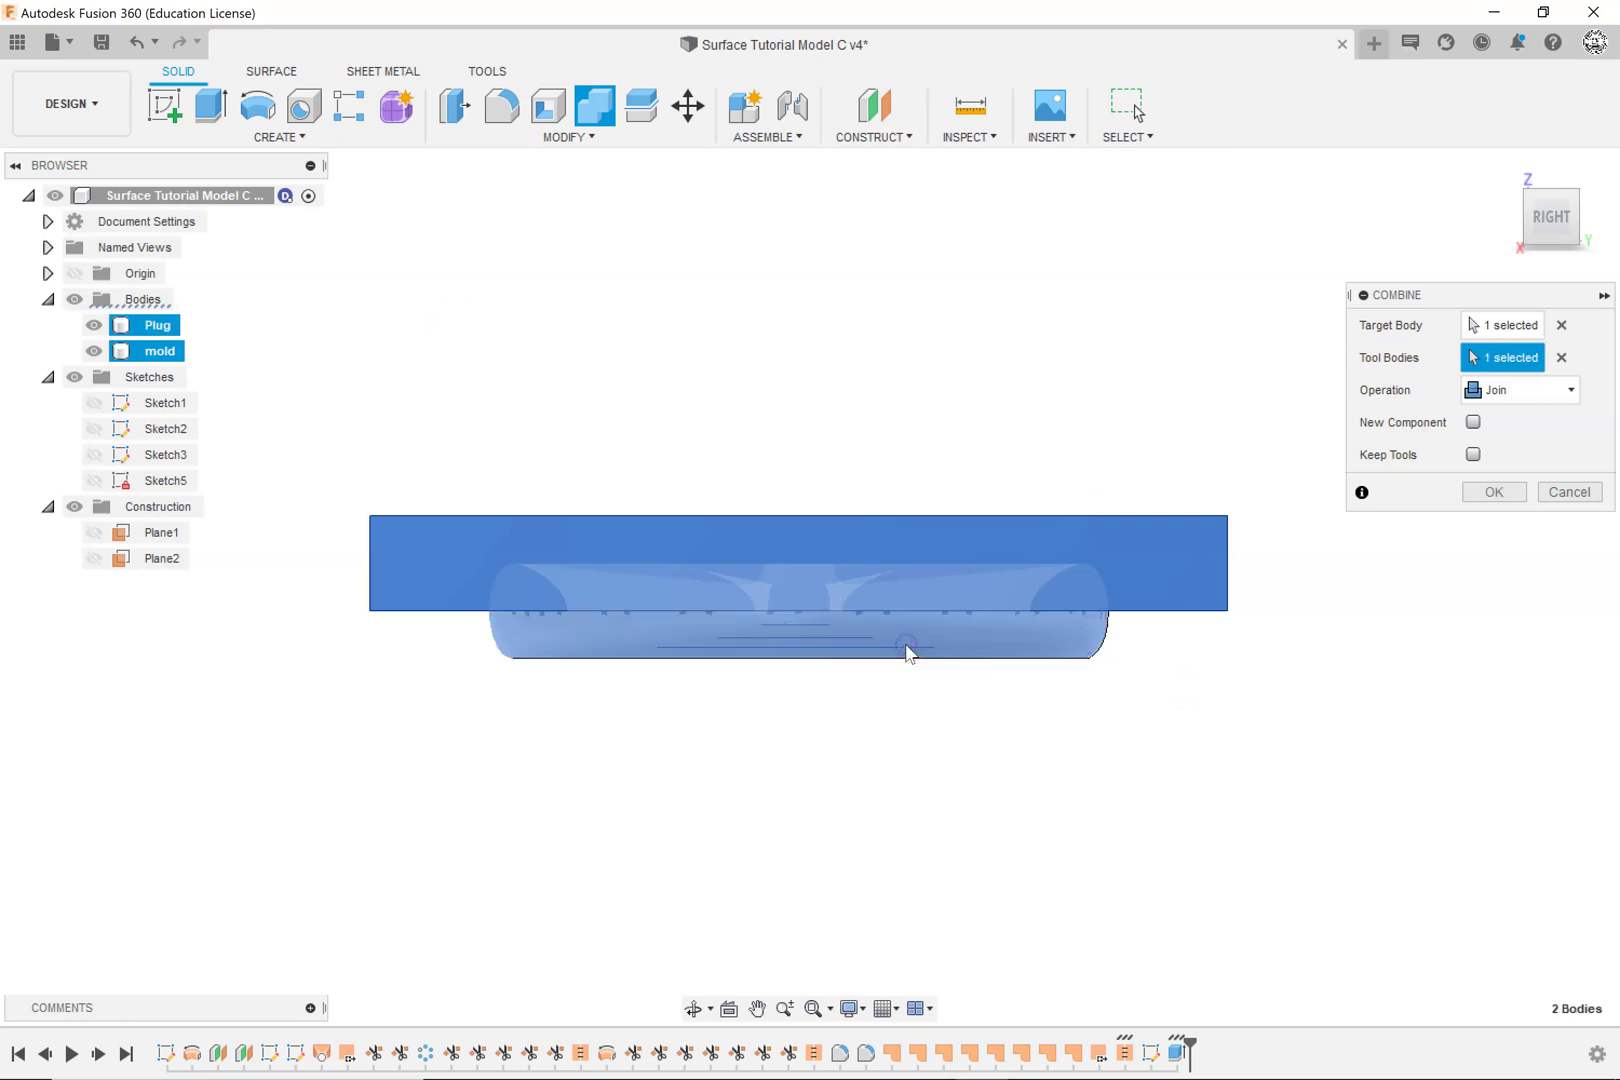
left_click(1518, 390)
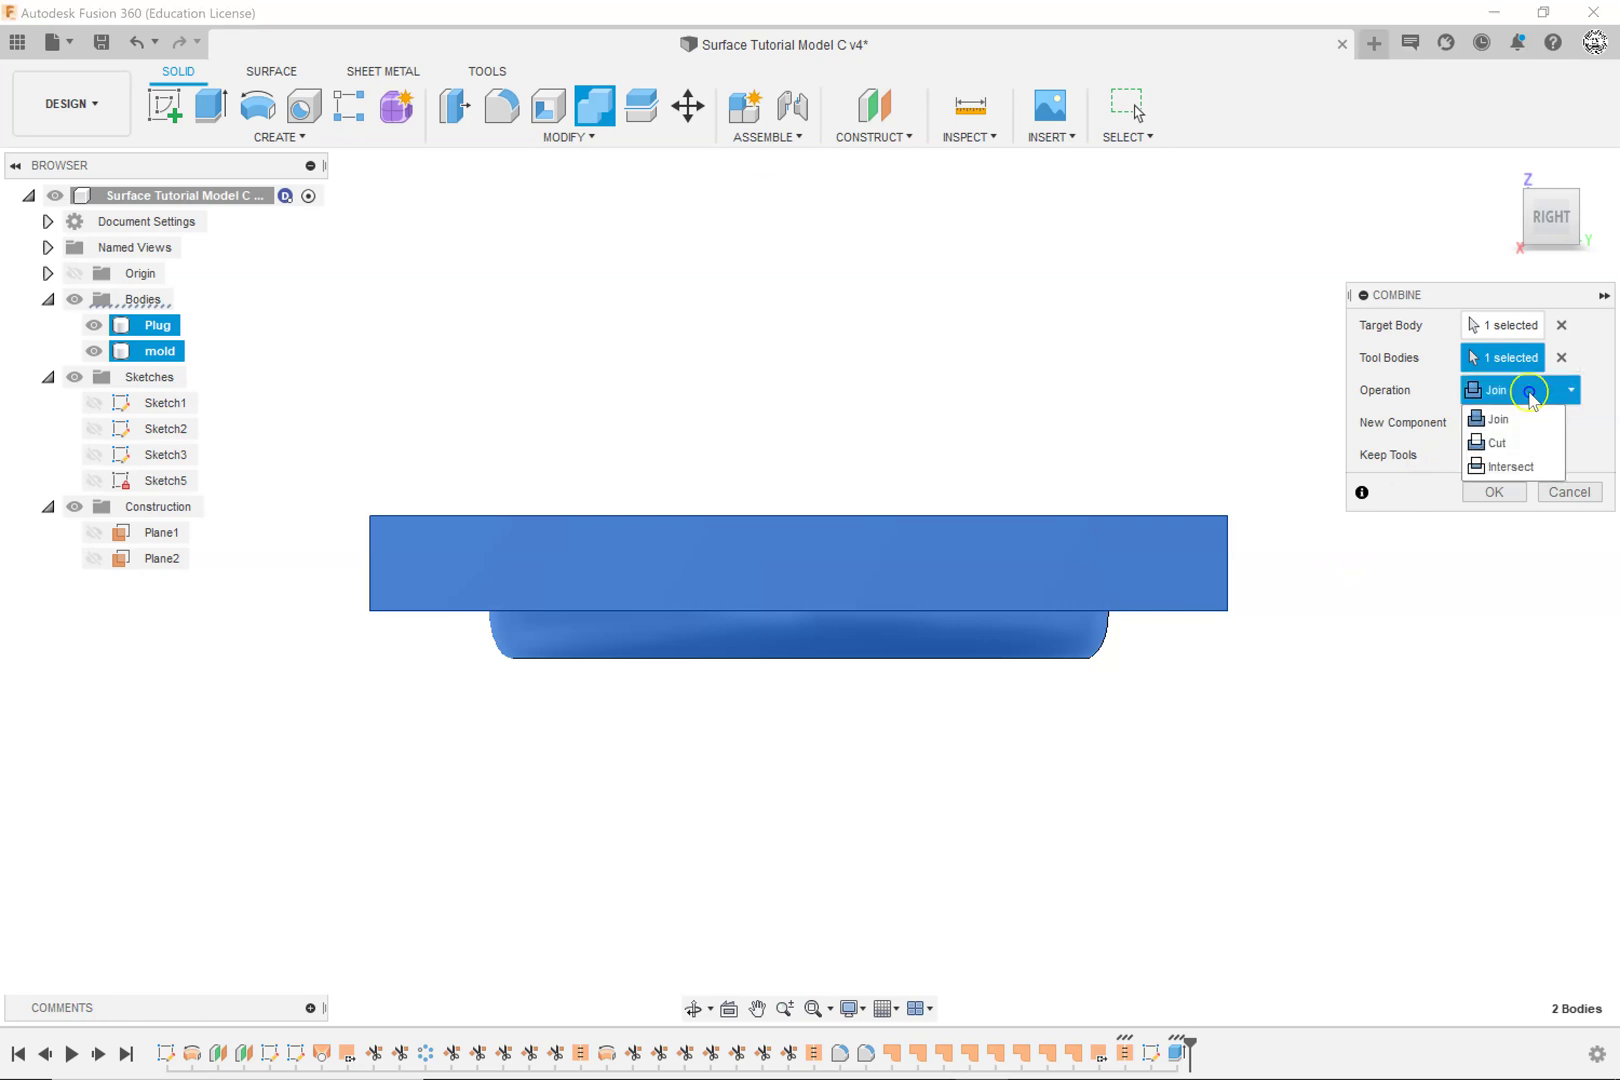
left_click(1492, 443)
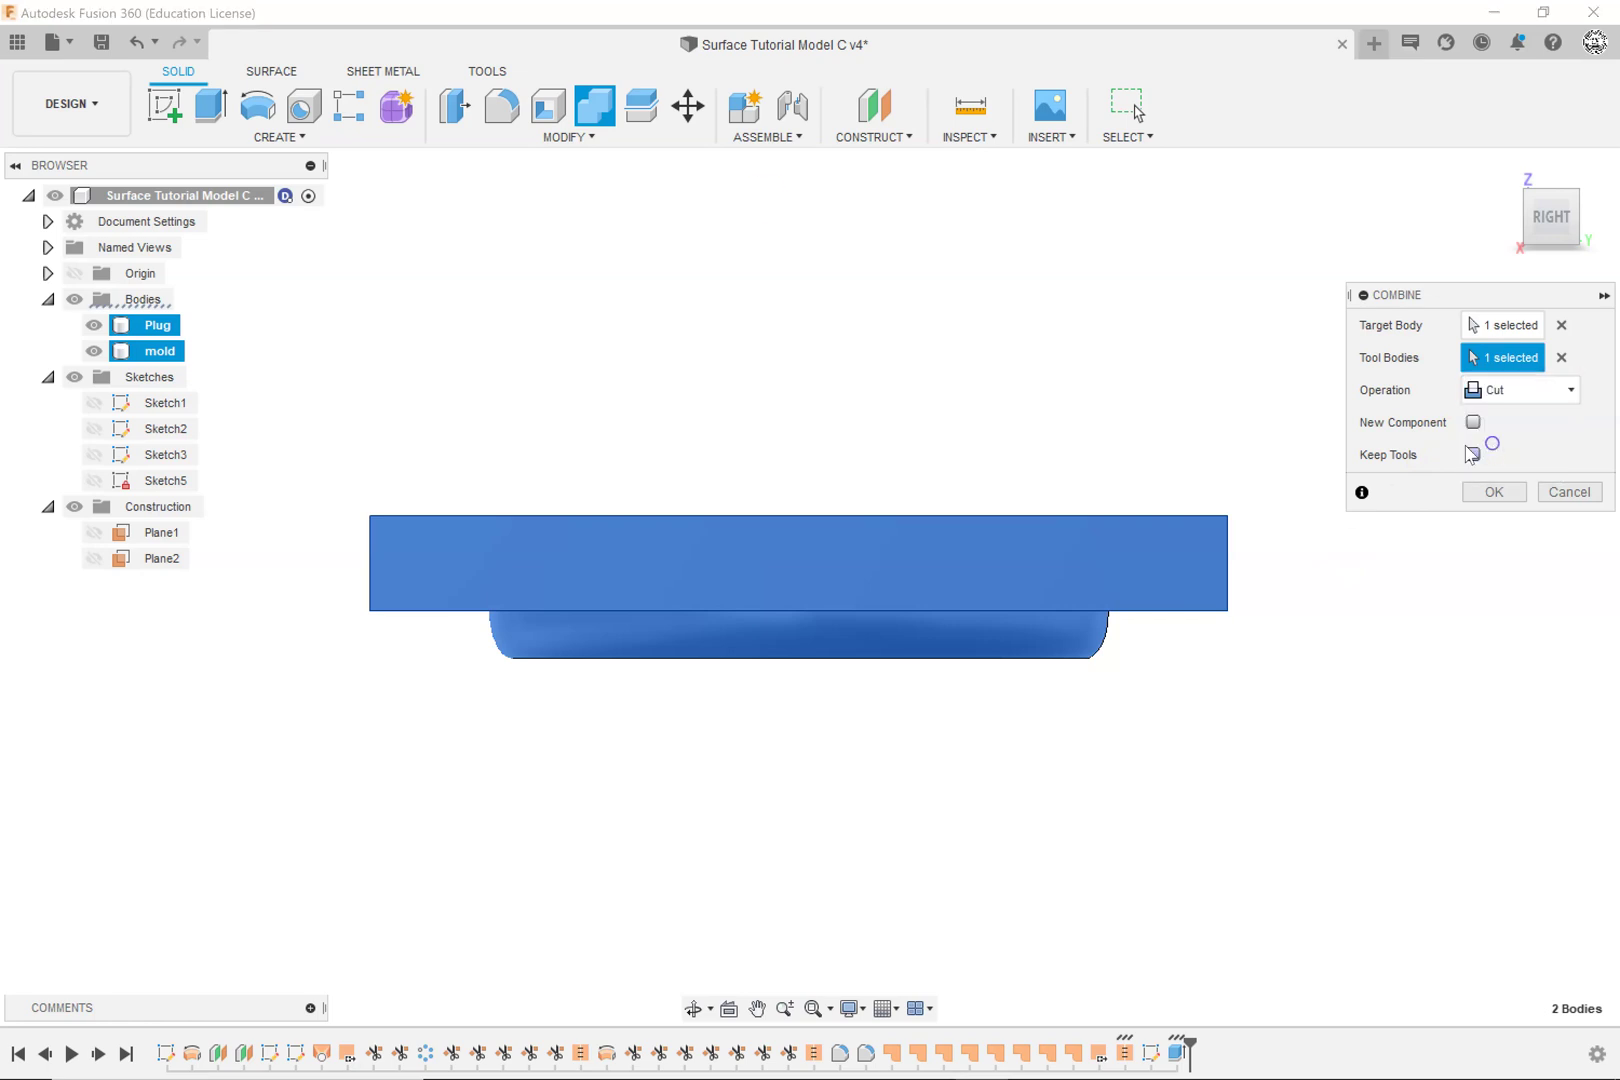
middle_click_drag(1120, 710, 1022, 578, "shift")
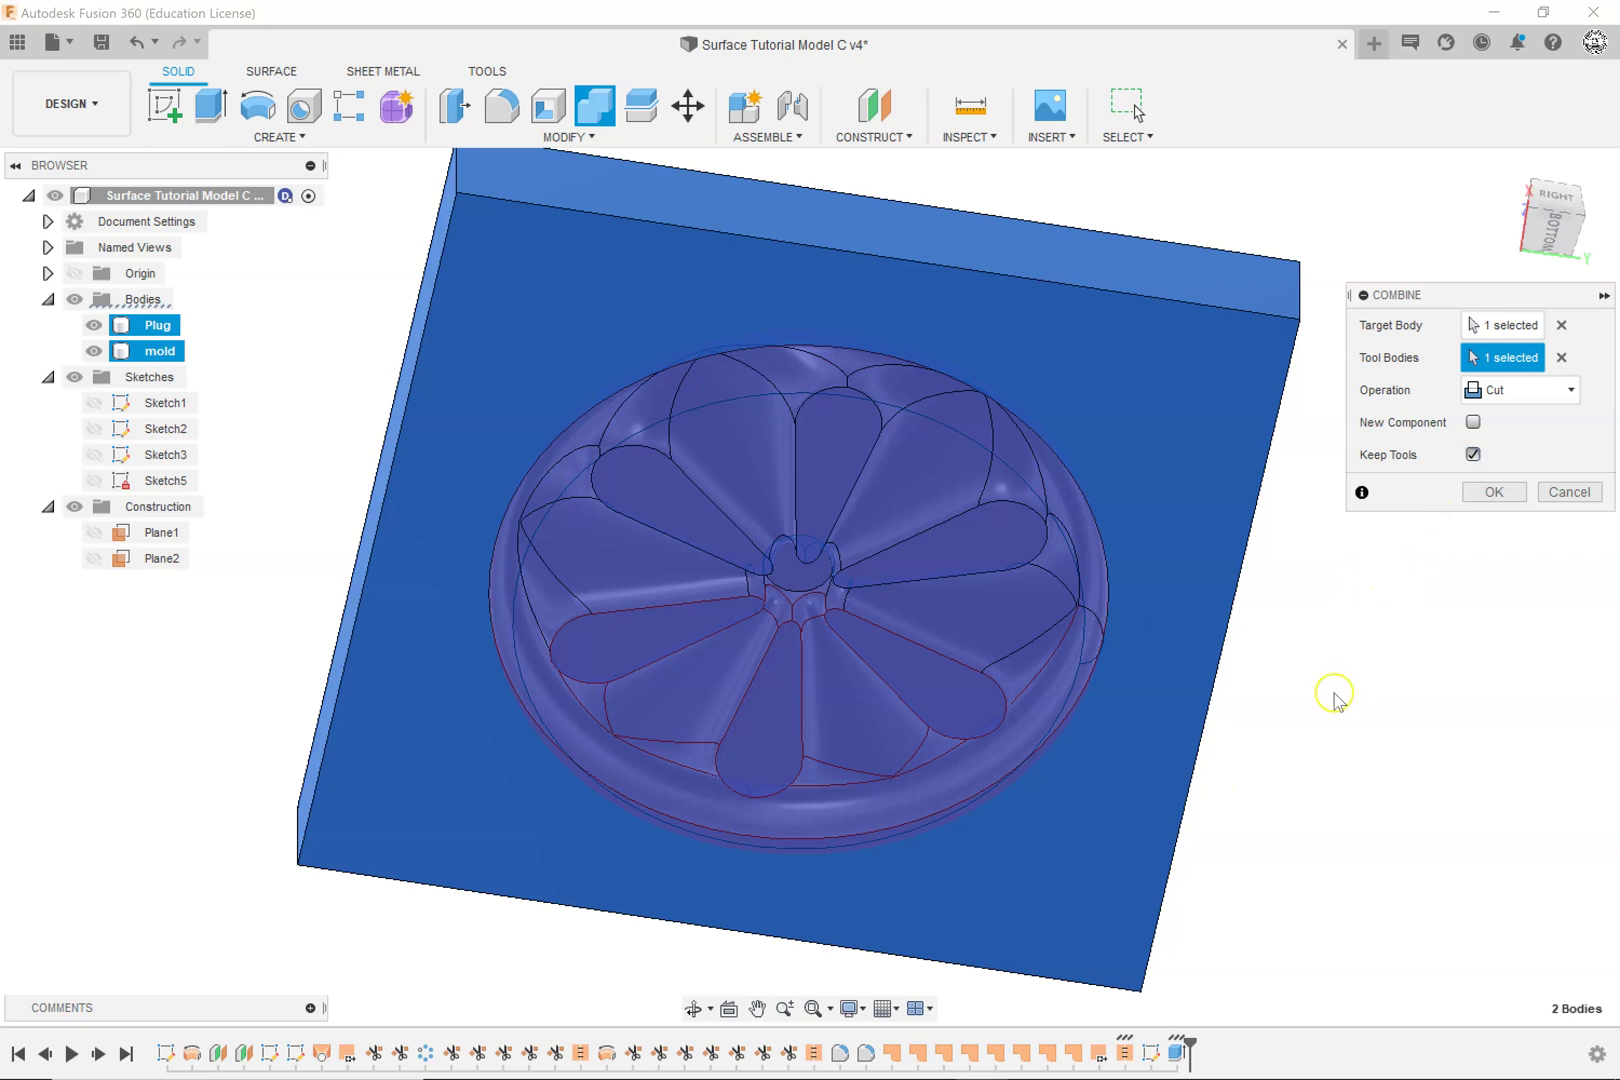
left_click(1494, 491)
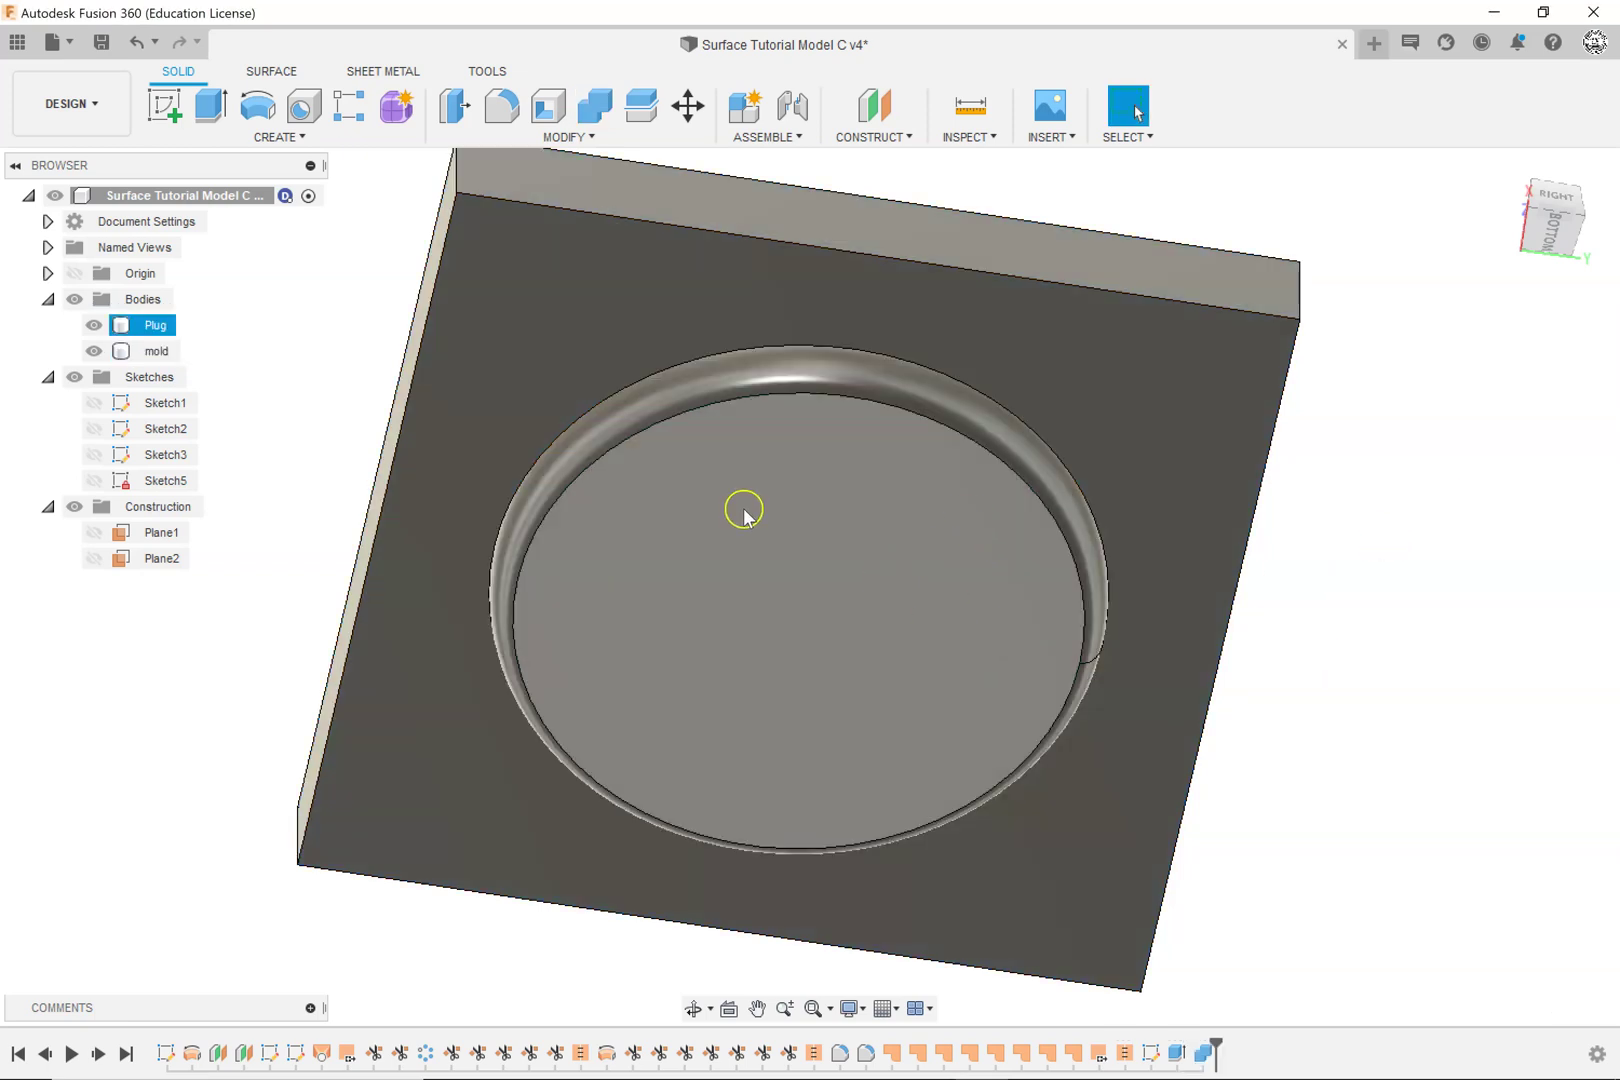
Step: Hide the Plug body to inspect the mold cavity from the underside and compare it with the machined mold photo in Google Photos
left_click(1557, 244)
left_click(1552, 261)
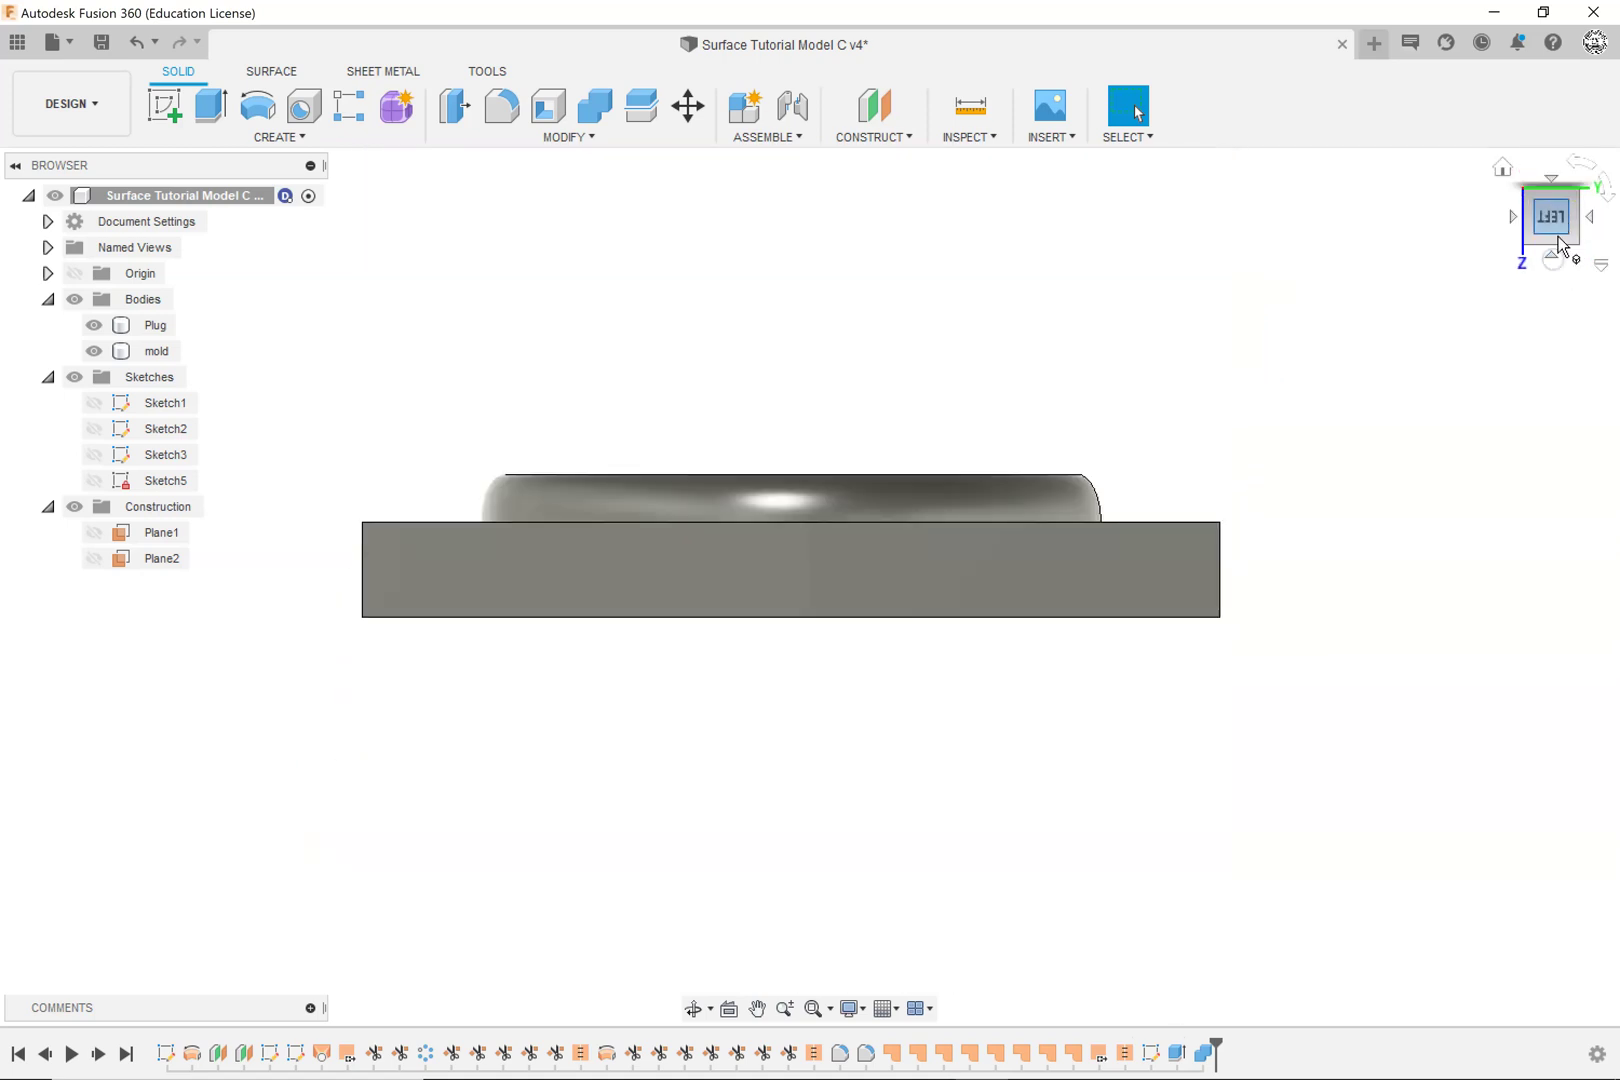
left_click(1578, 200)
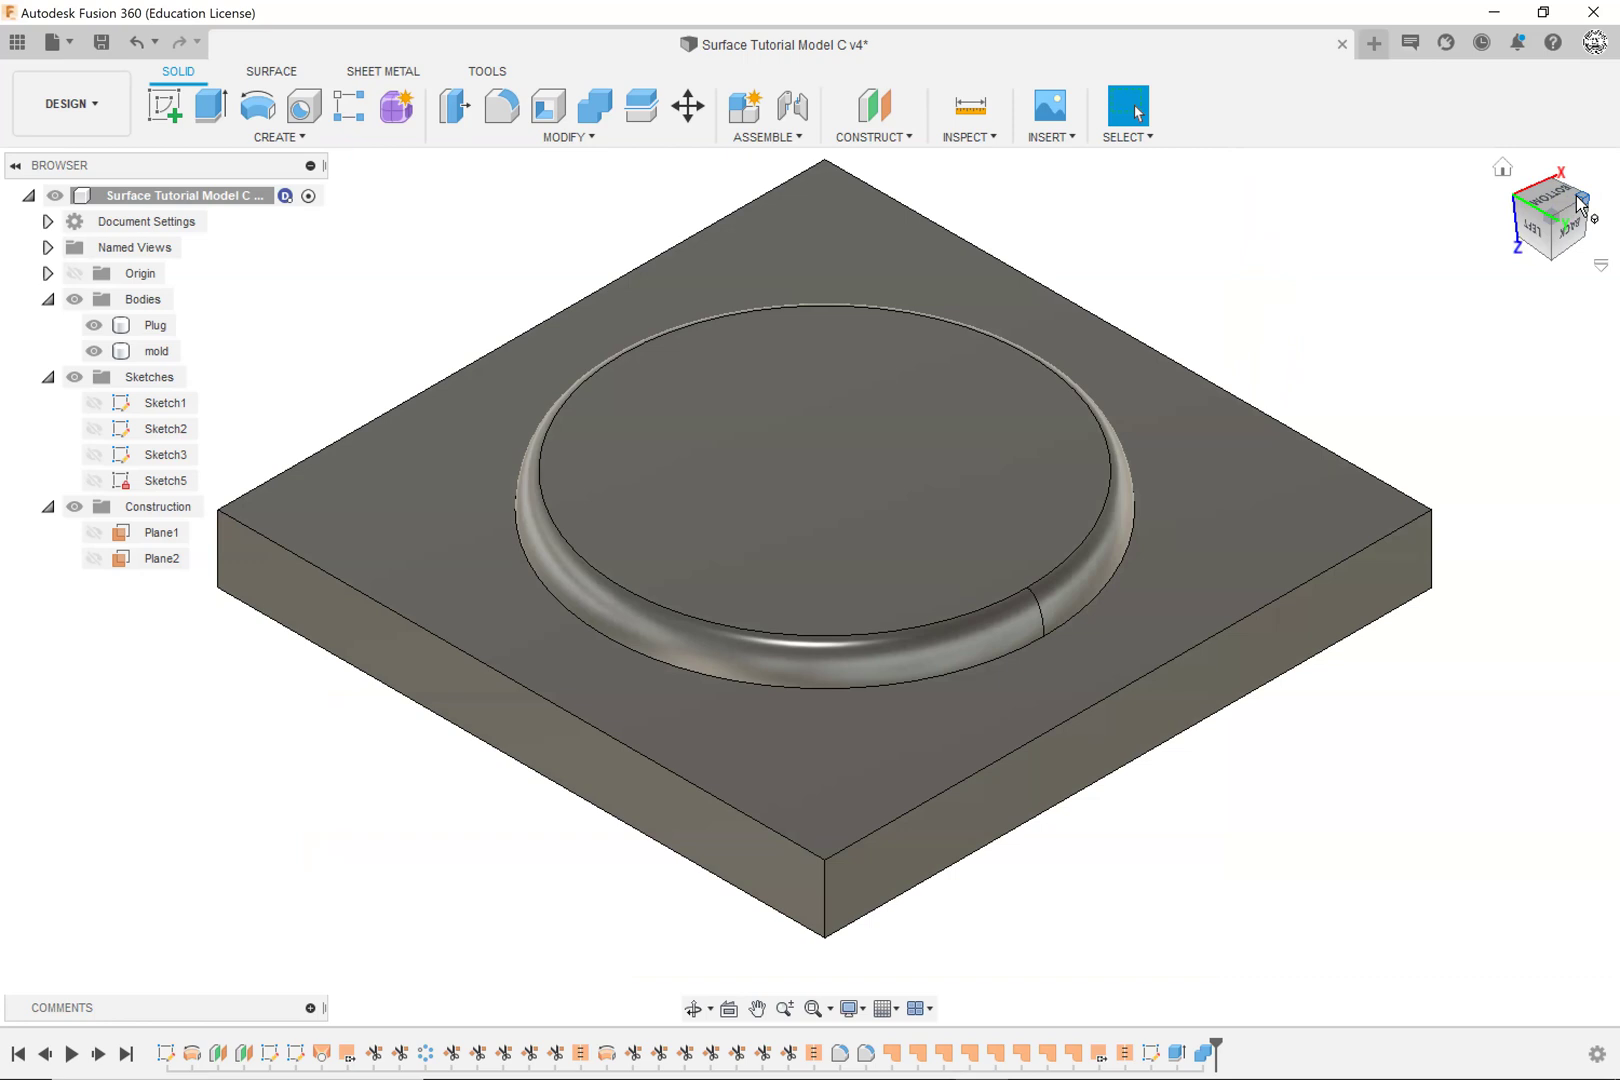
left_click(94, 325)
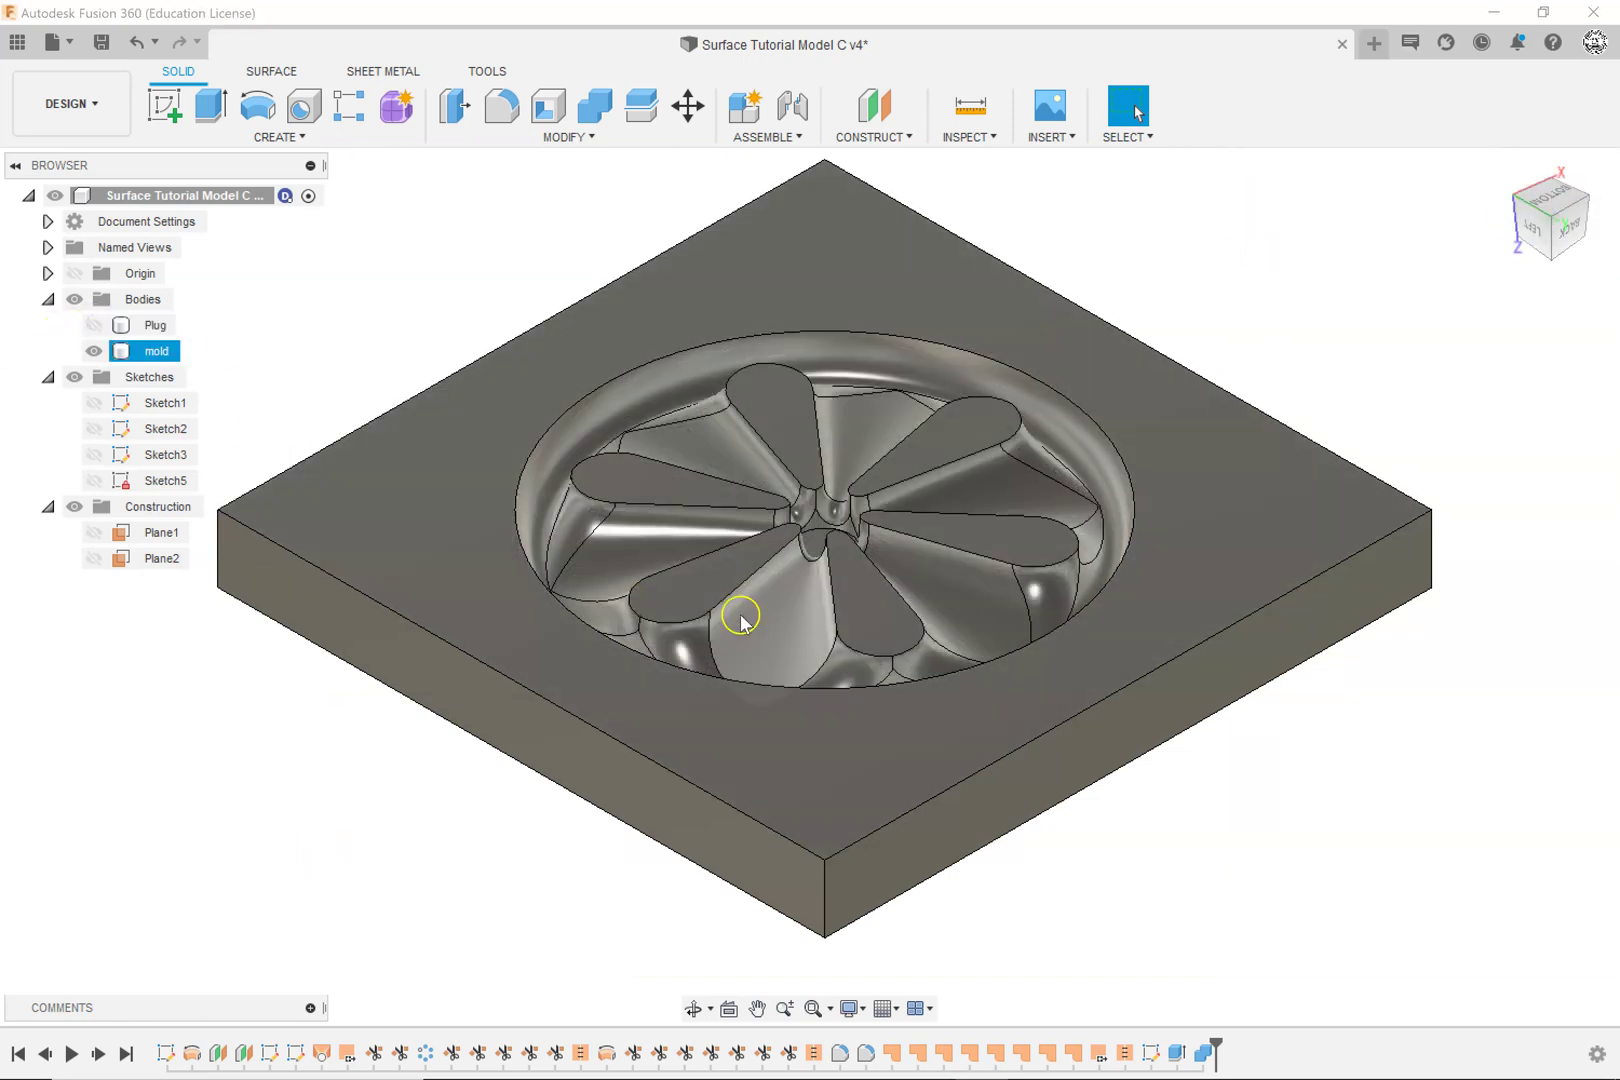
scroll(781, 604, "up", 5)
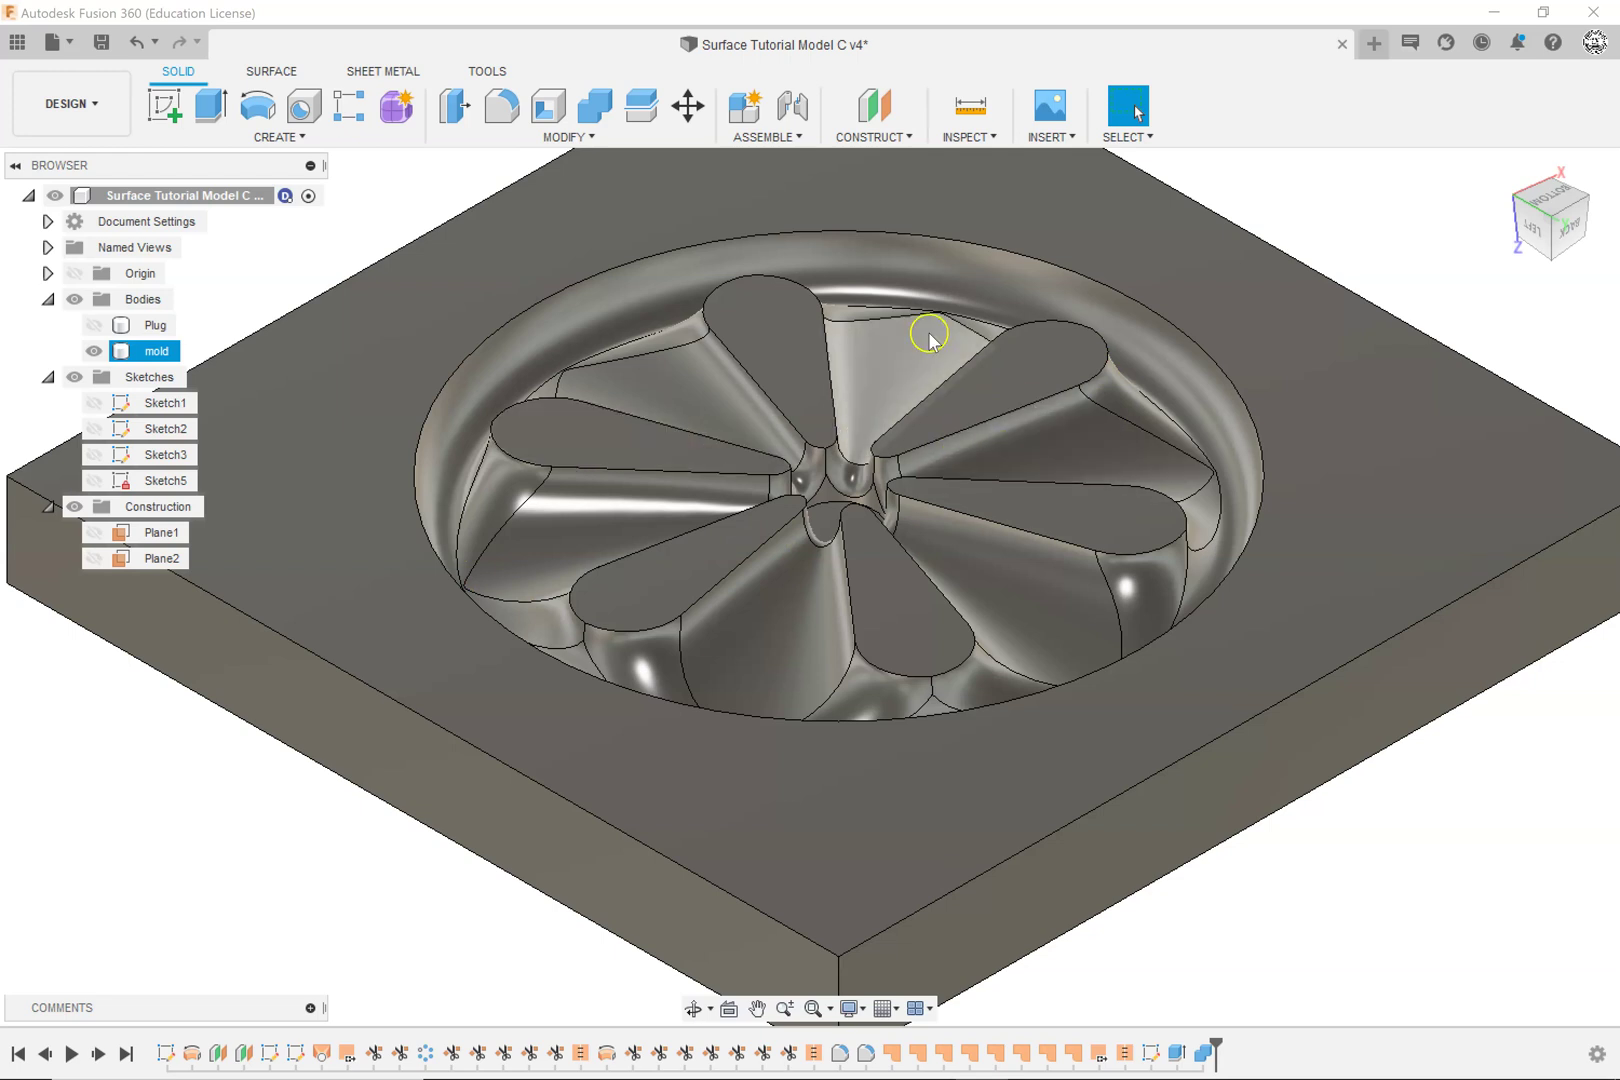
left_click(1120, 1068)
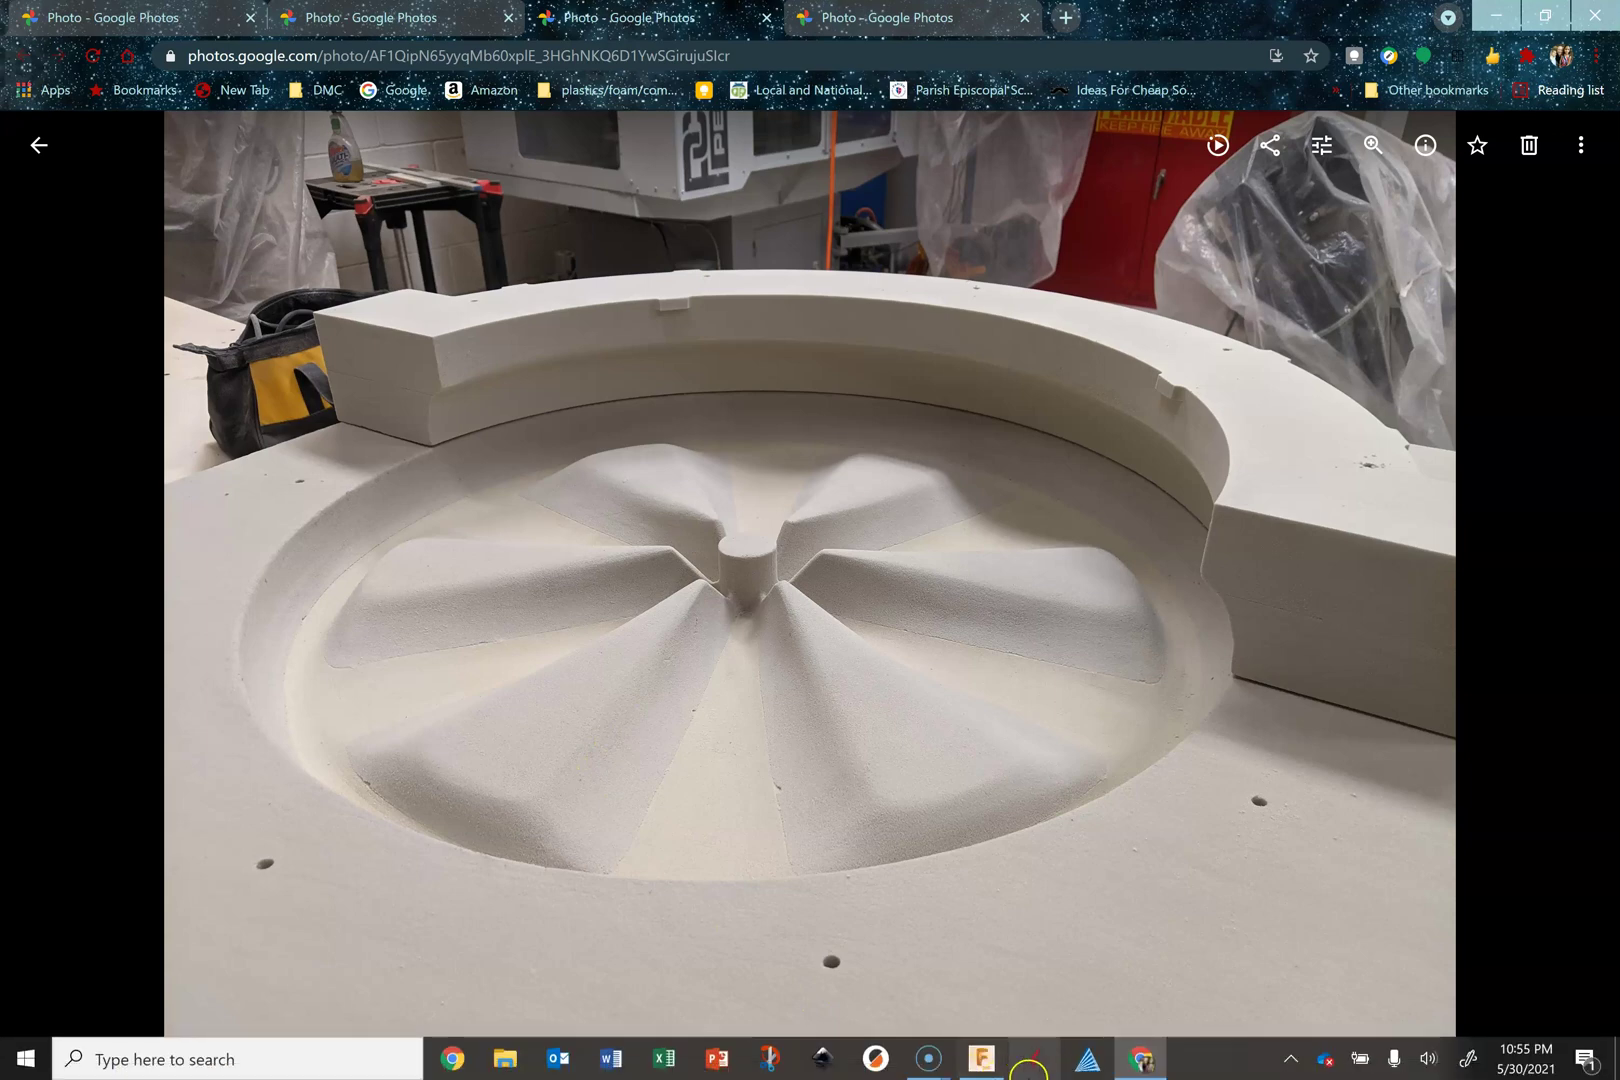
left_click(984, 1064)
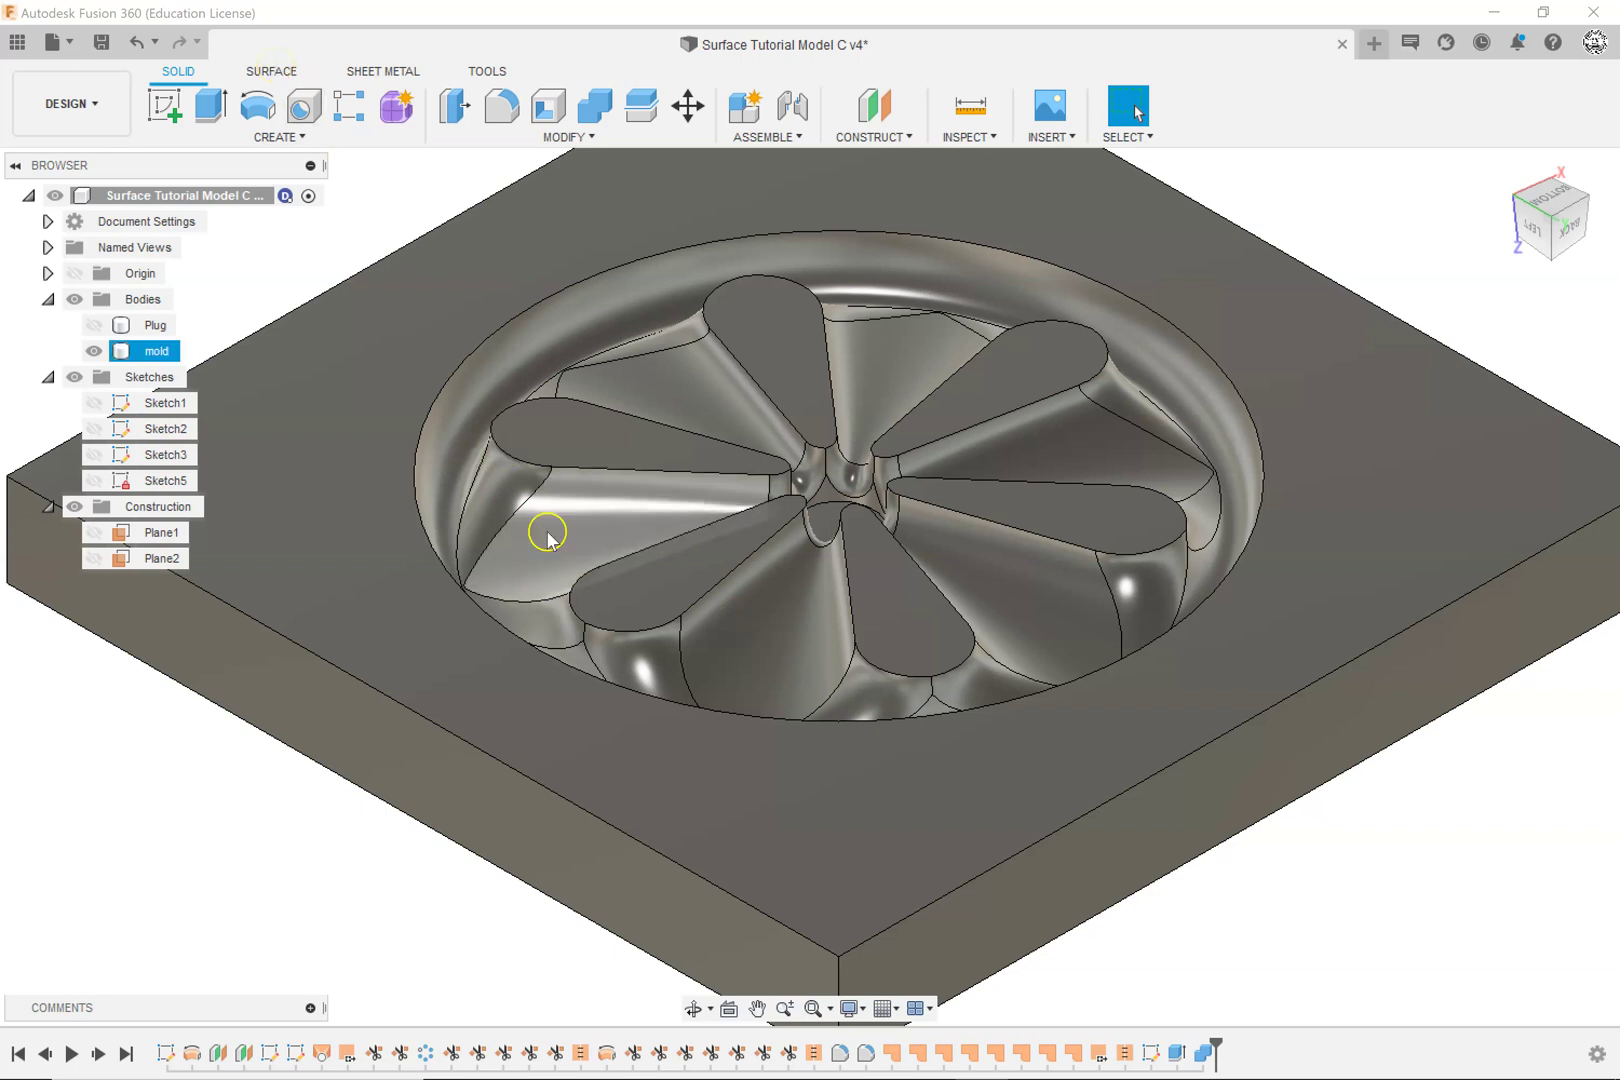
Step: Show the Plug body again, roll the timeline back to just after the second fillet, and examine the open surface wheel from both sides
left_click(93, 325)
left_click(93, 350)
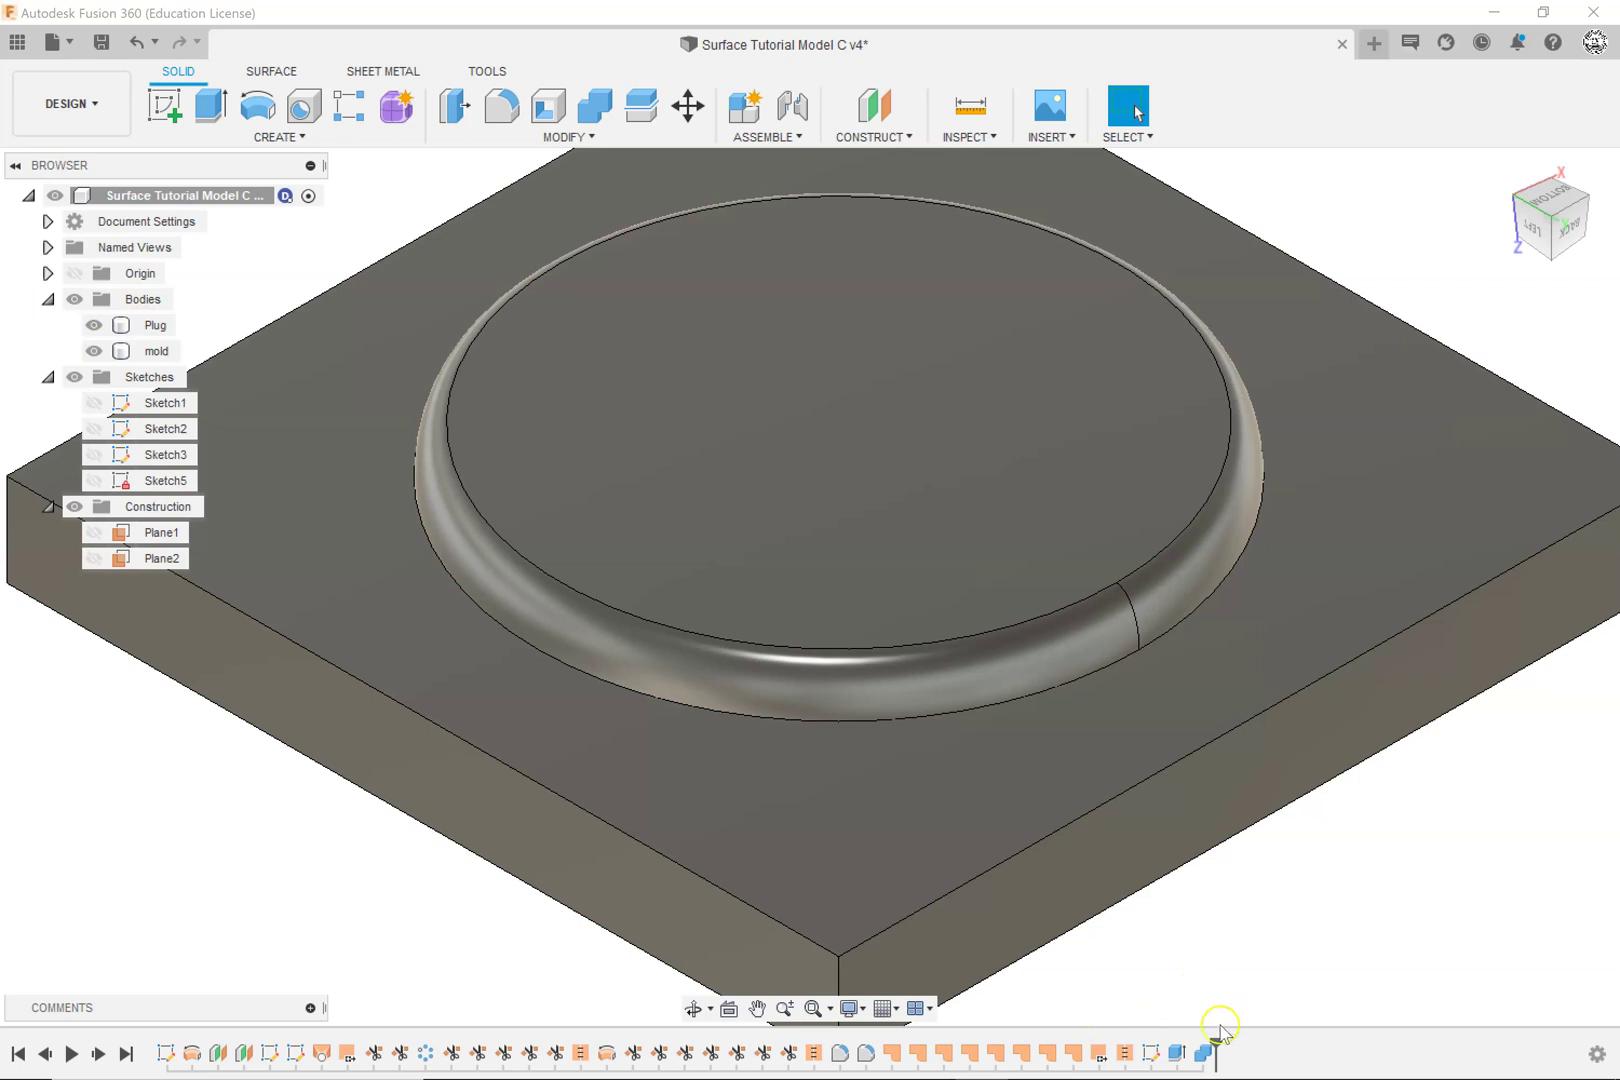
left_click_drag(1216, 1046, 879, 1030)
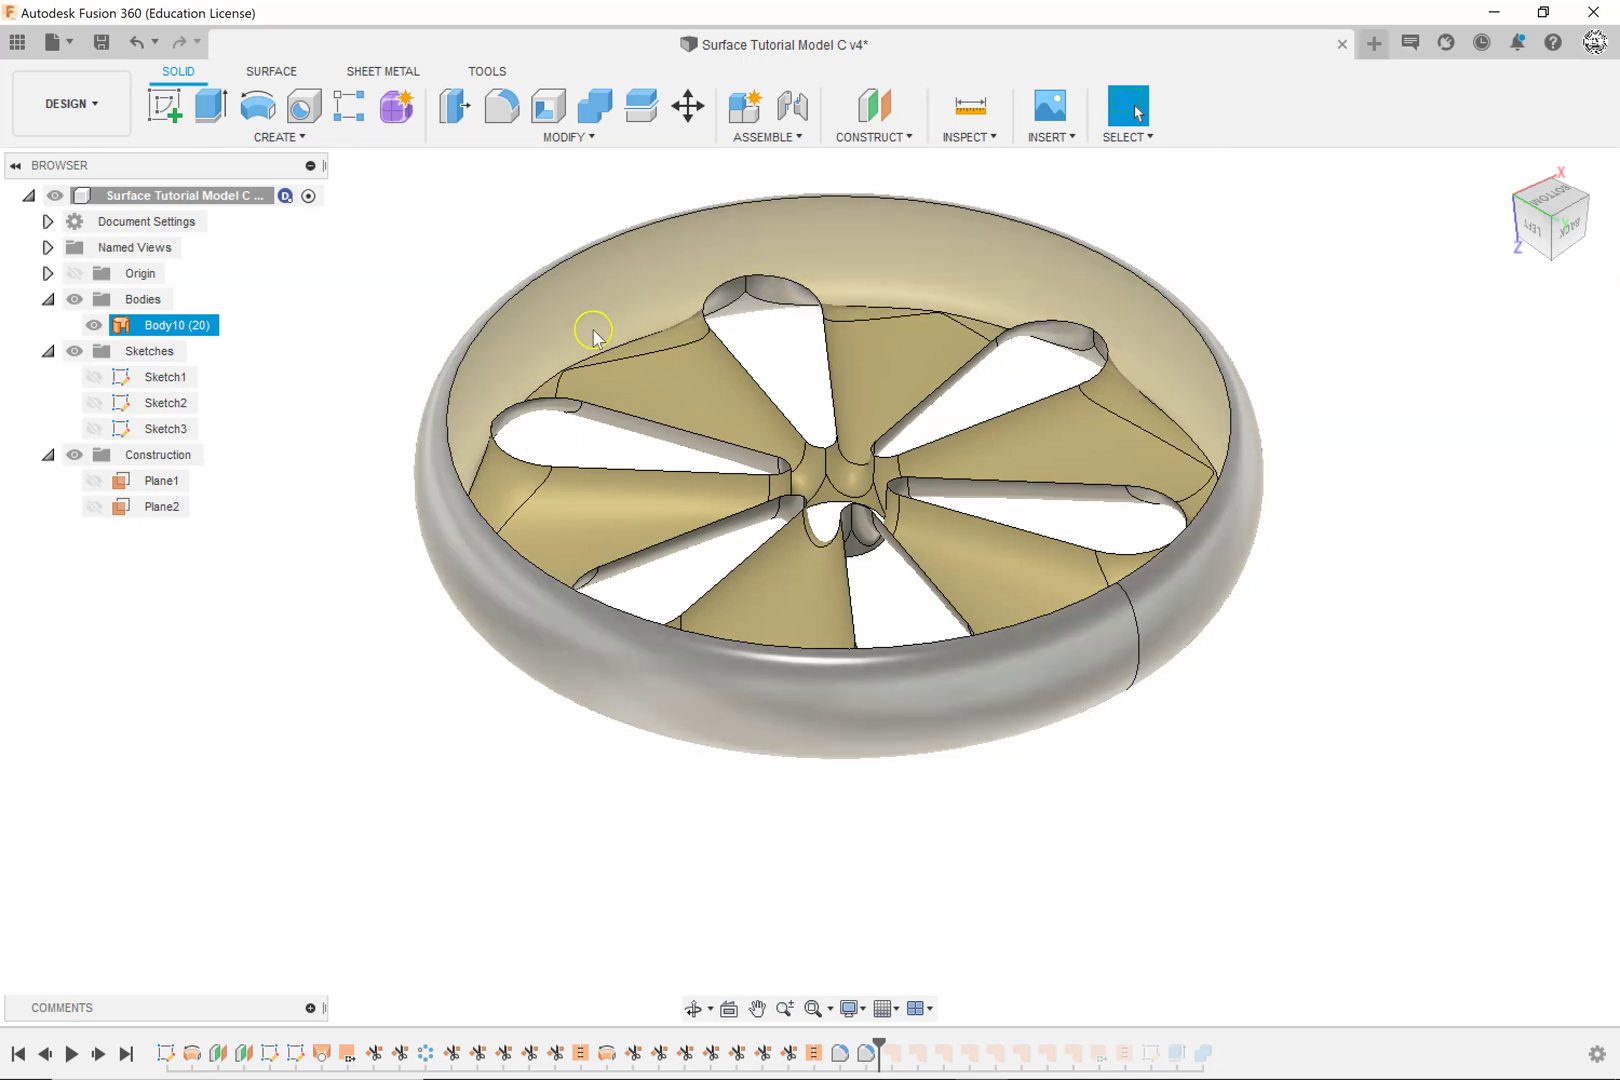
left_click(597, 734)
middle_click_drag(592, 790, 597, 441, "shift")
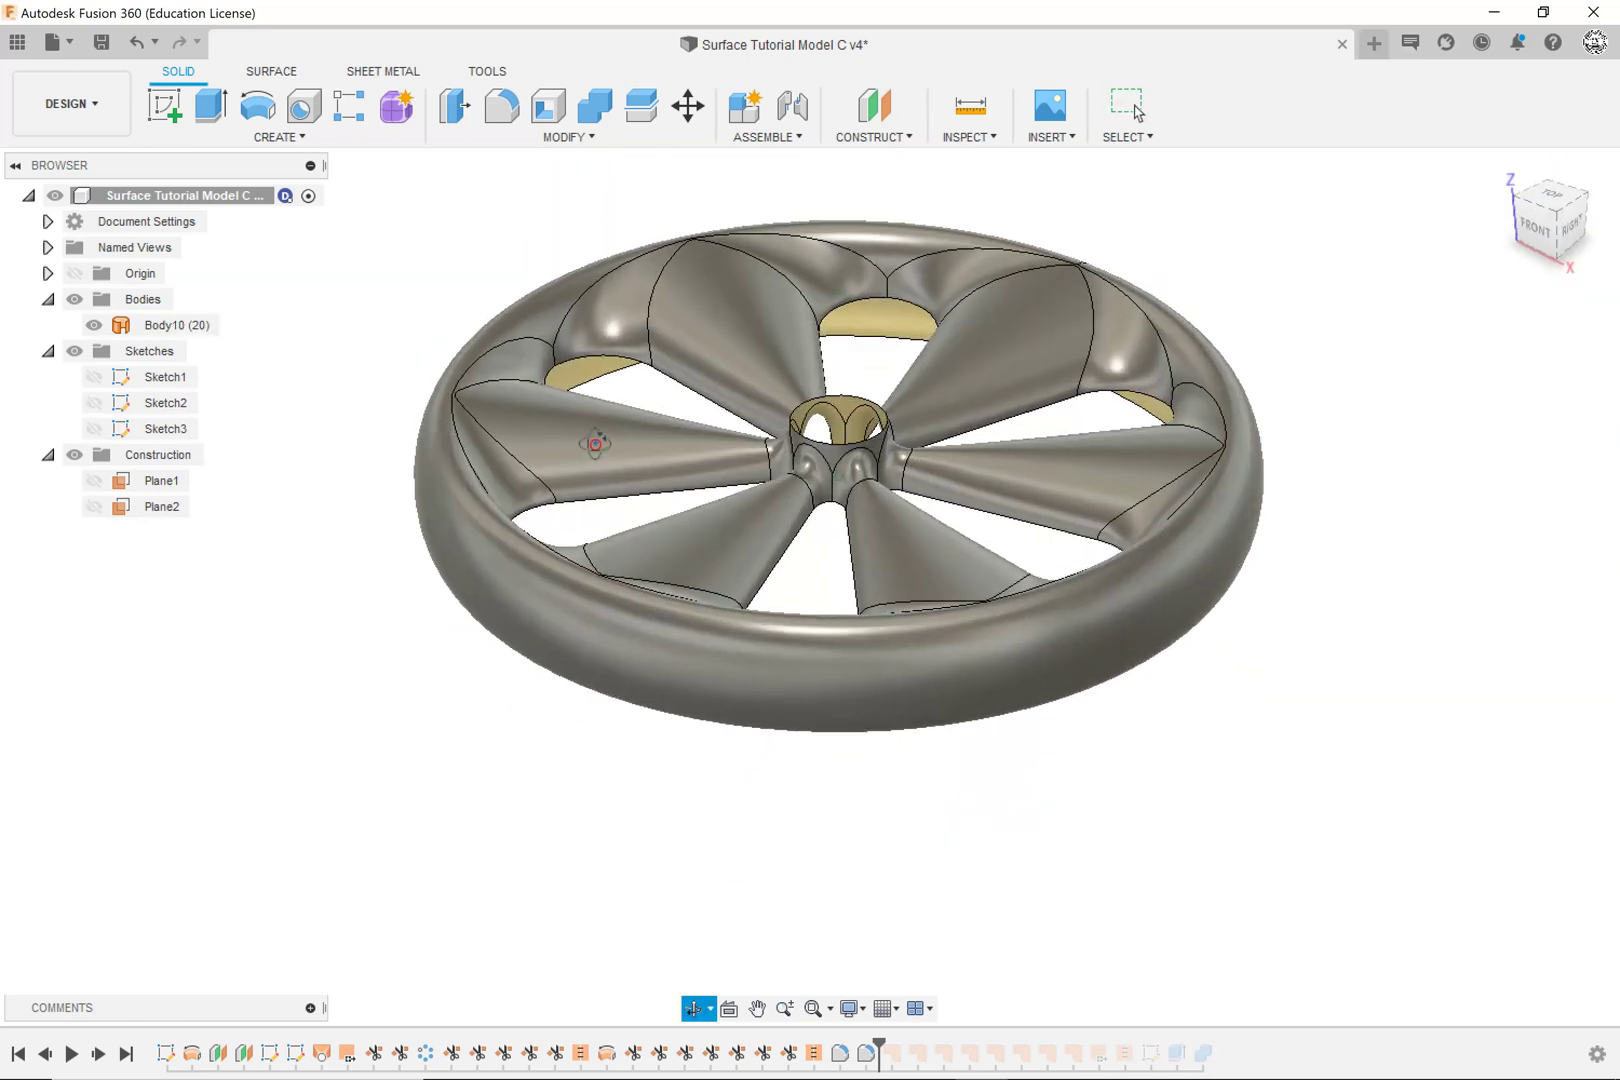
left_click(1502, 167)
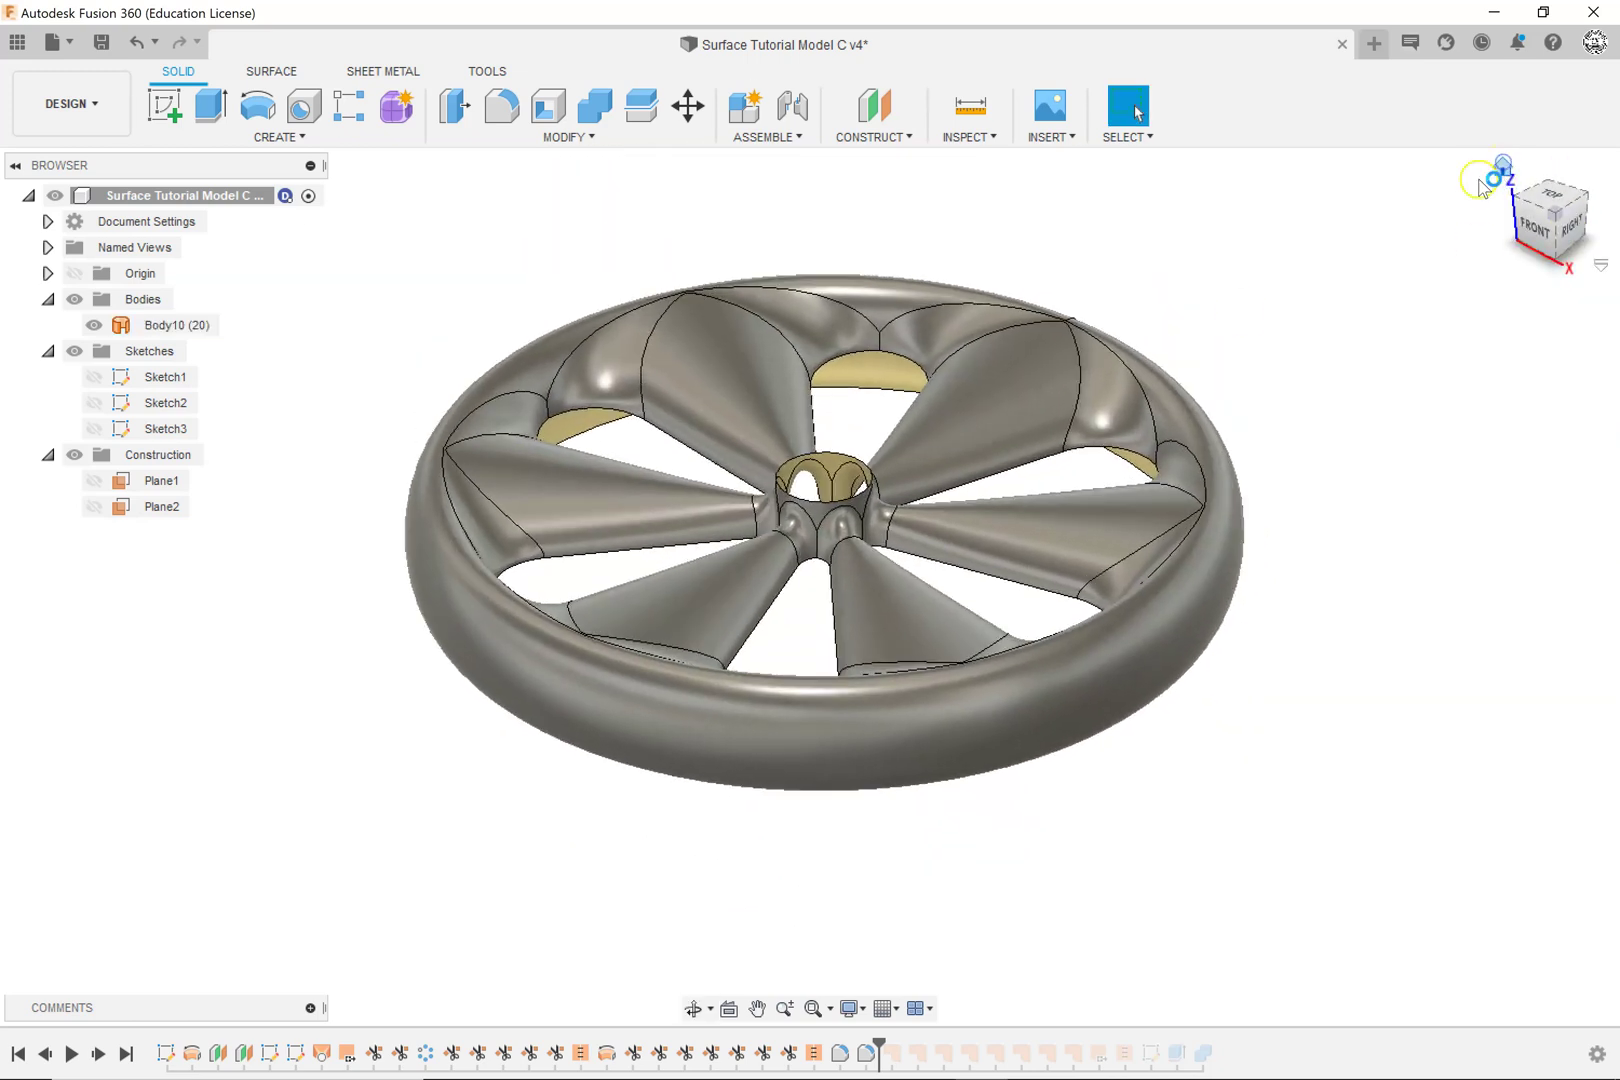
middle_click_drag(1229, 264, 1163, 628, "shift")
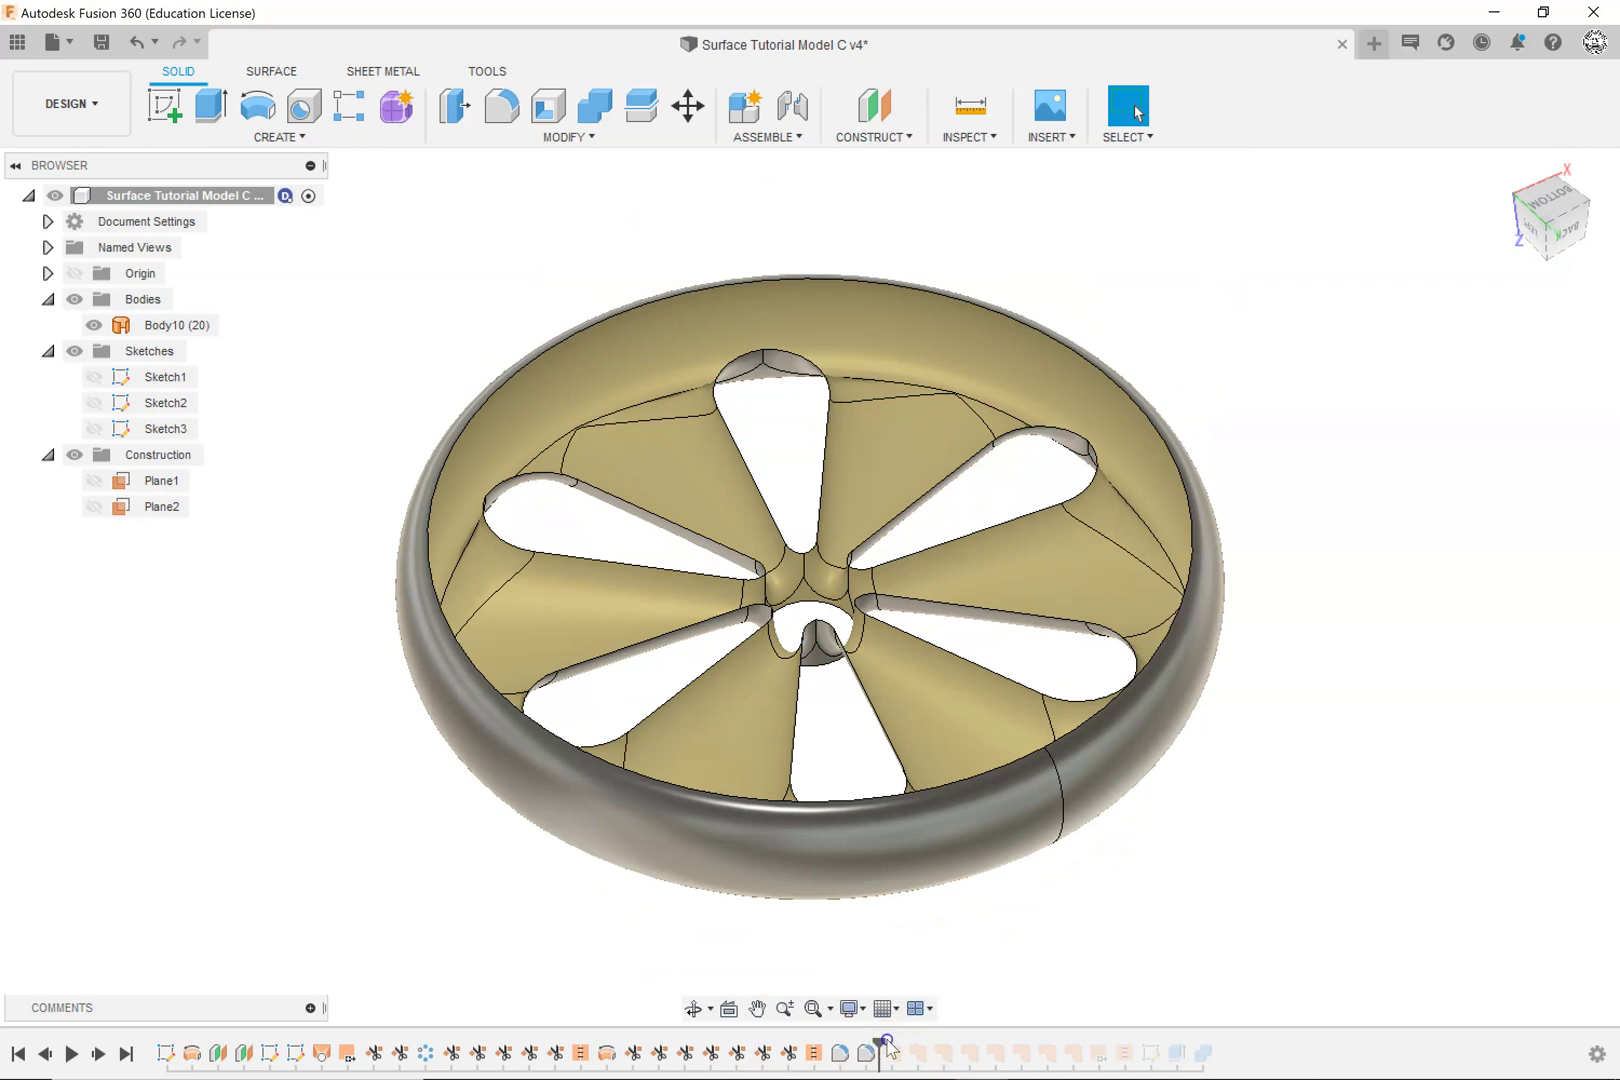
Step: Roll the timeline forward in stages past the square sketch, the block extrusion and the Combine cut, examining the bodies along the way
mouse_move(872, 1046)
left_mouse_down()
mouse_move(1180, 1049)
mouse_move(1164, 1046)
left_mouse_up()
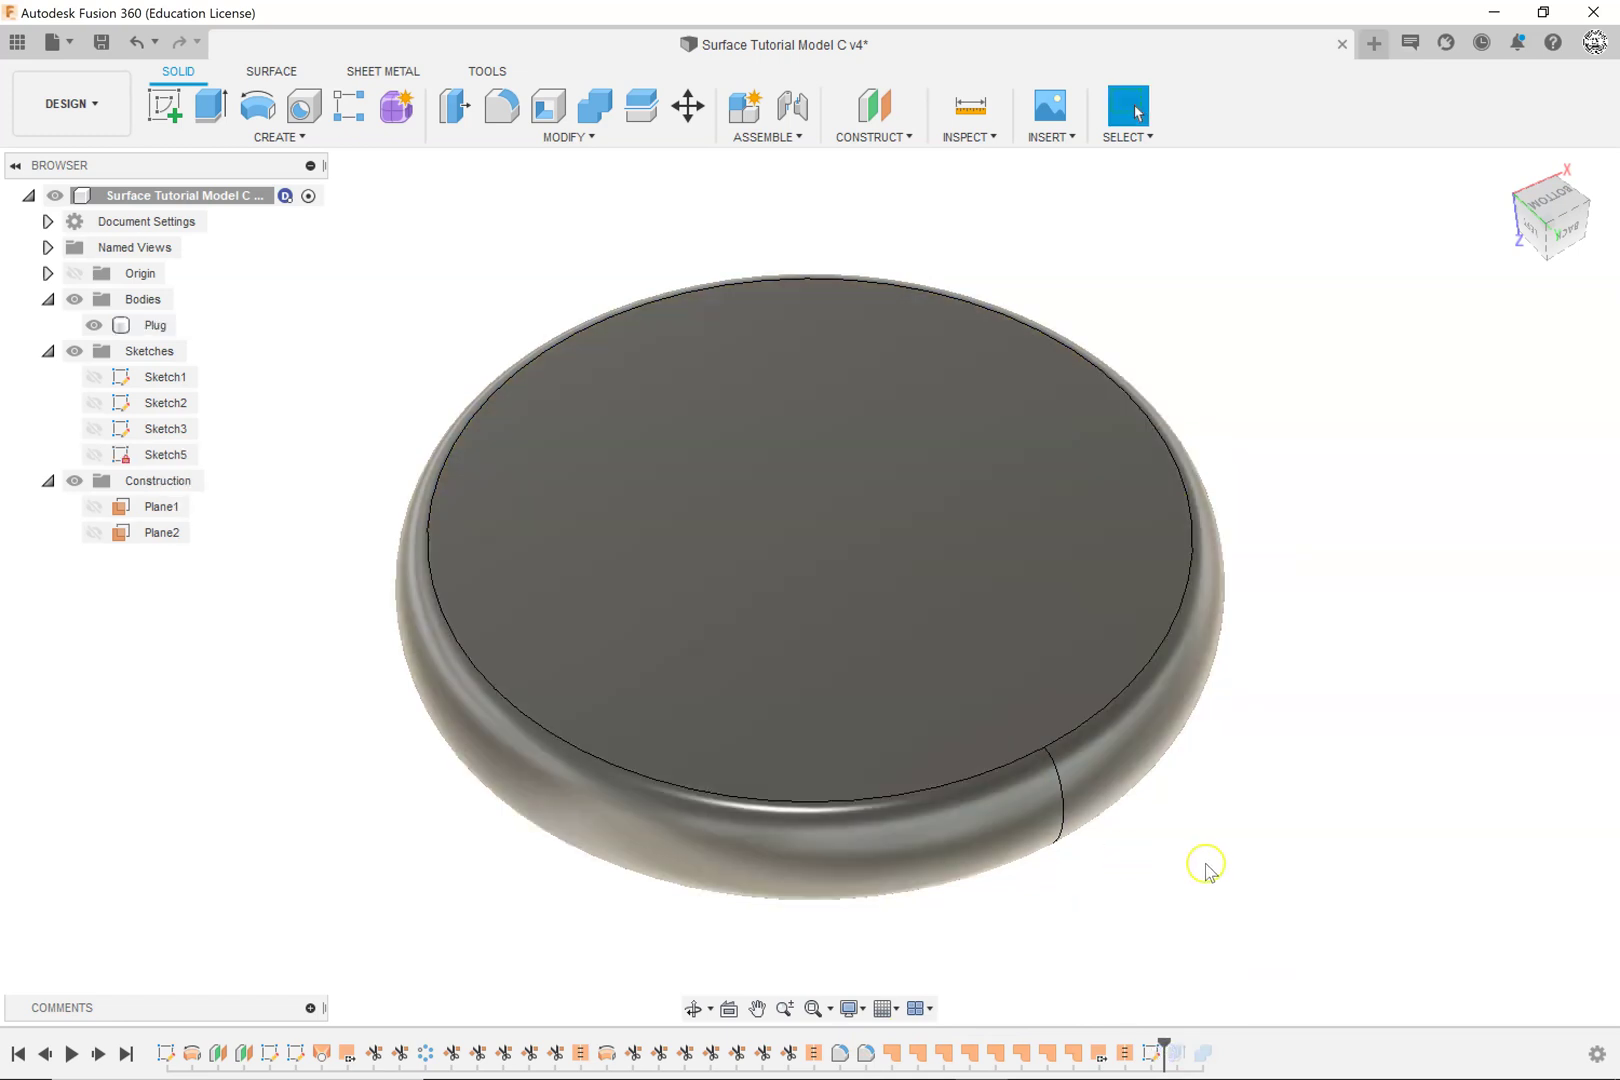
middle_click_drag(1228, 876, 1201, 678, "shift")
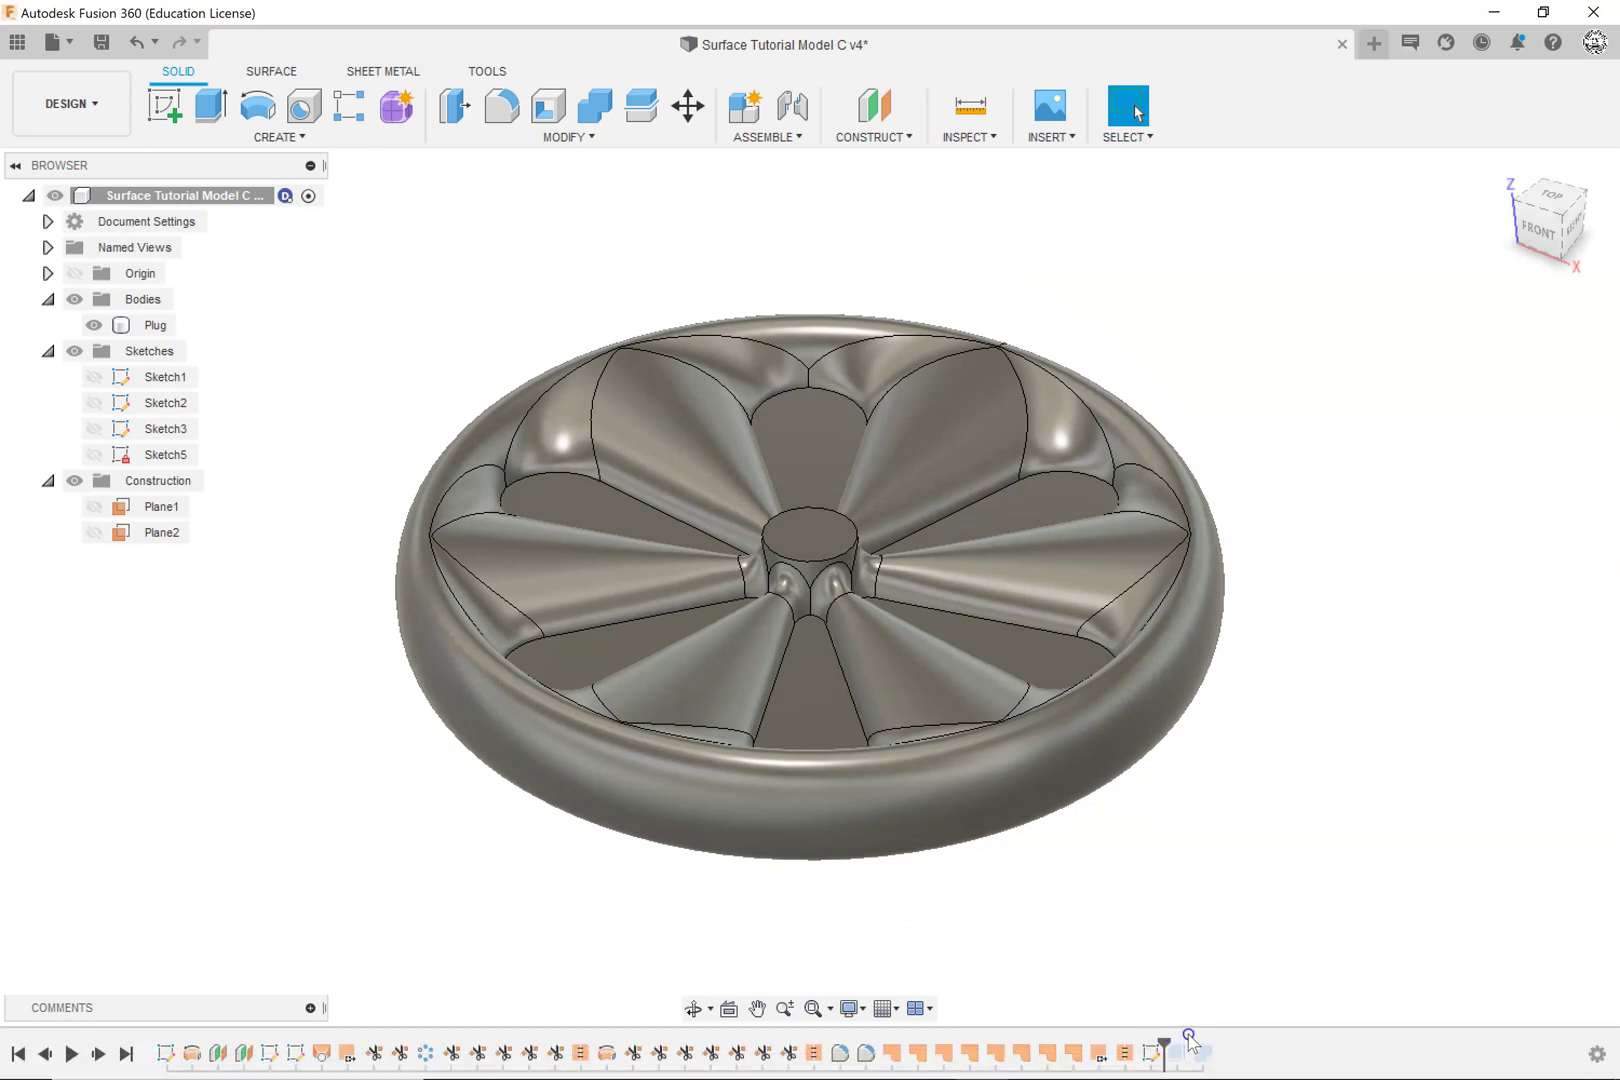
left_click_drag(1165, 1045, 1177, 1043)
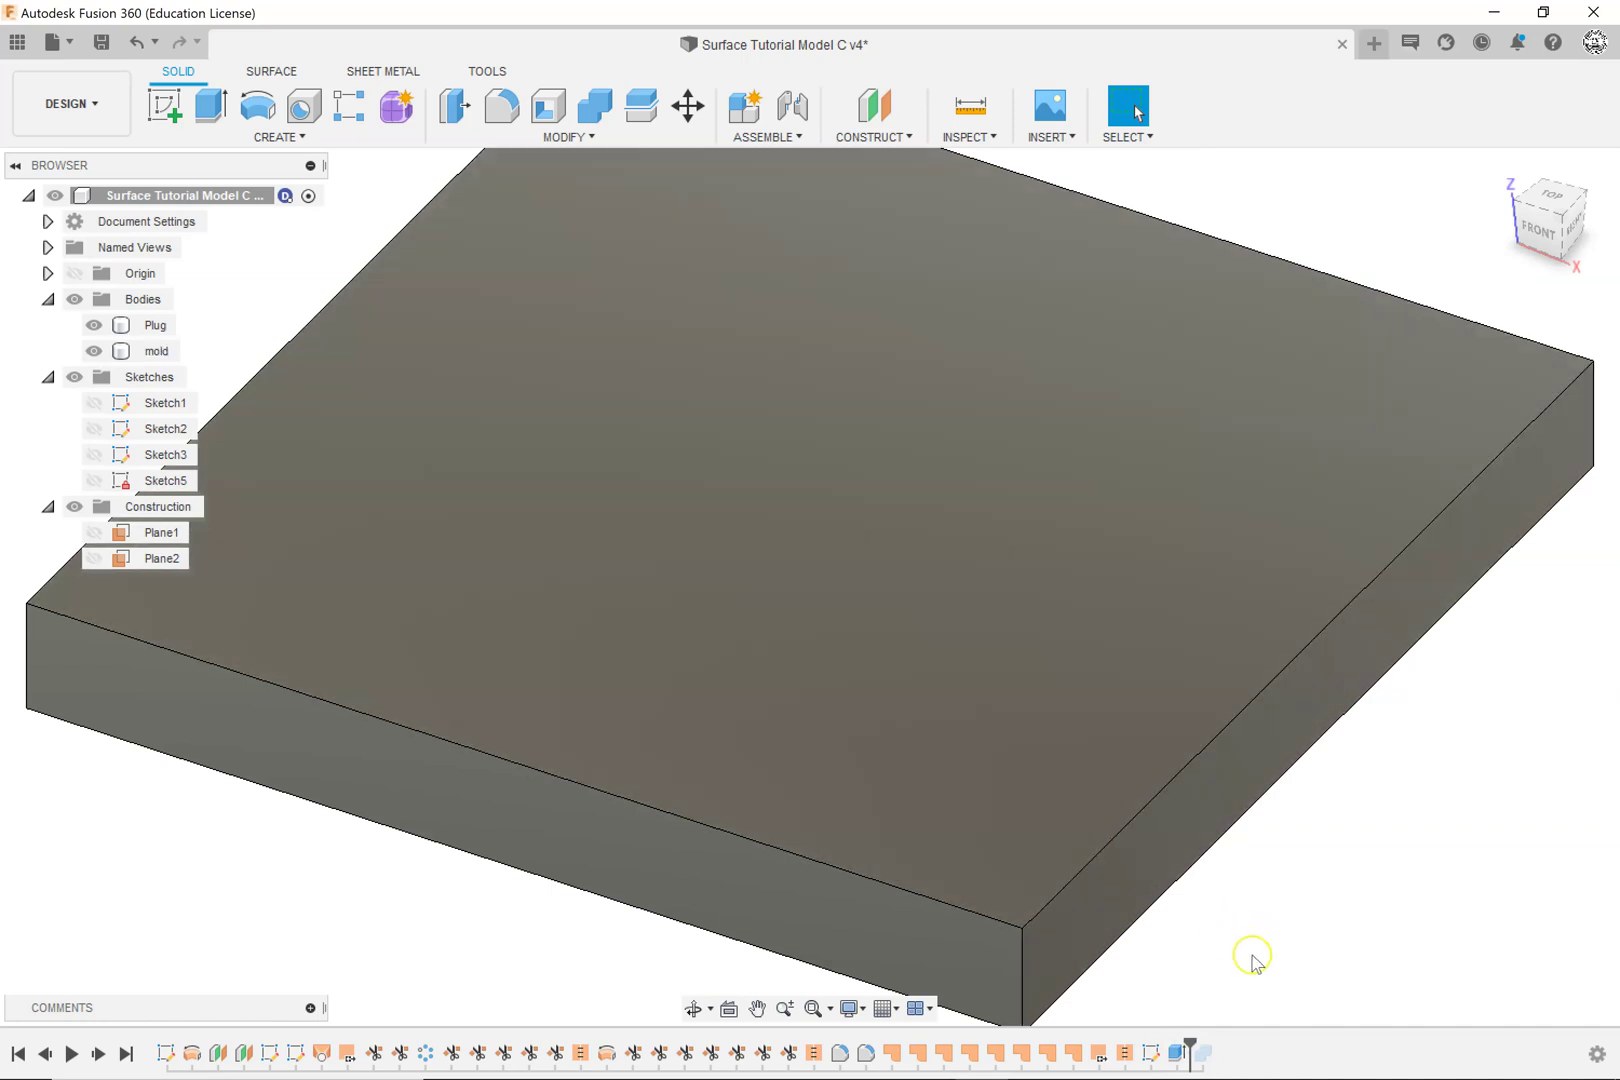
middle_click_drag(1252, 947, 1255, 861, "shift")
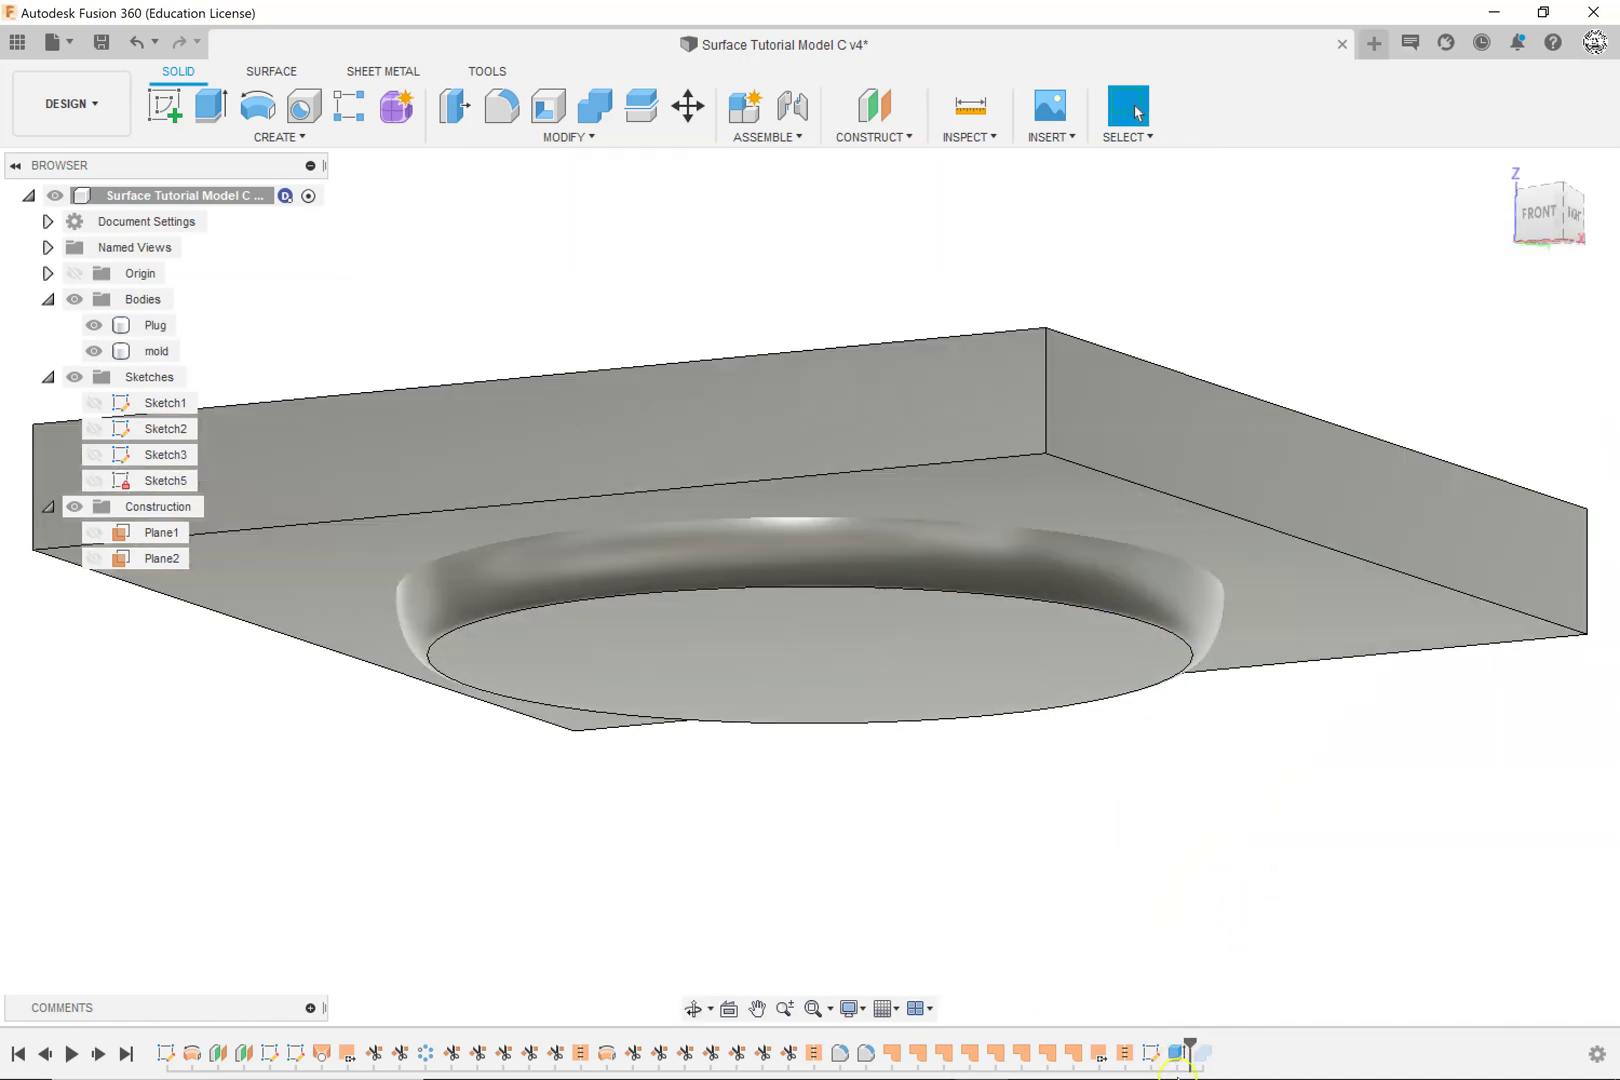
left_click_drag(1190, 1047, 1215, 1047)
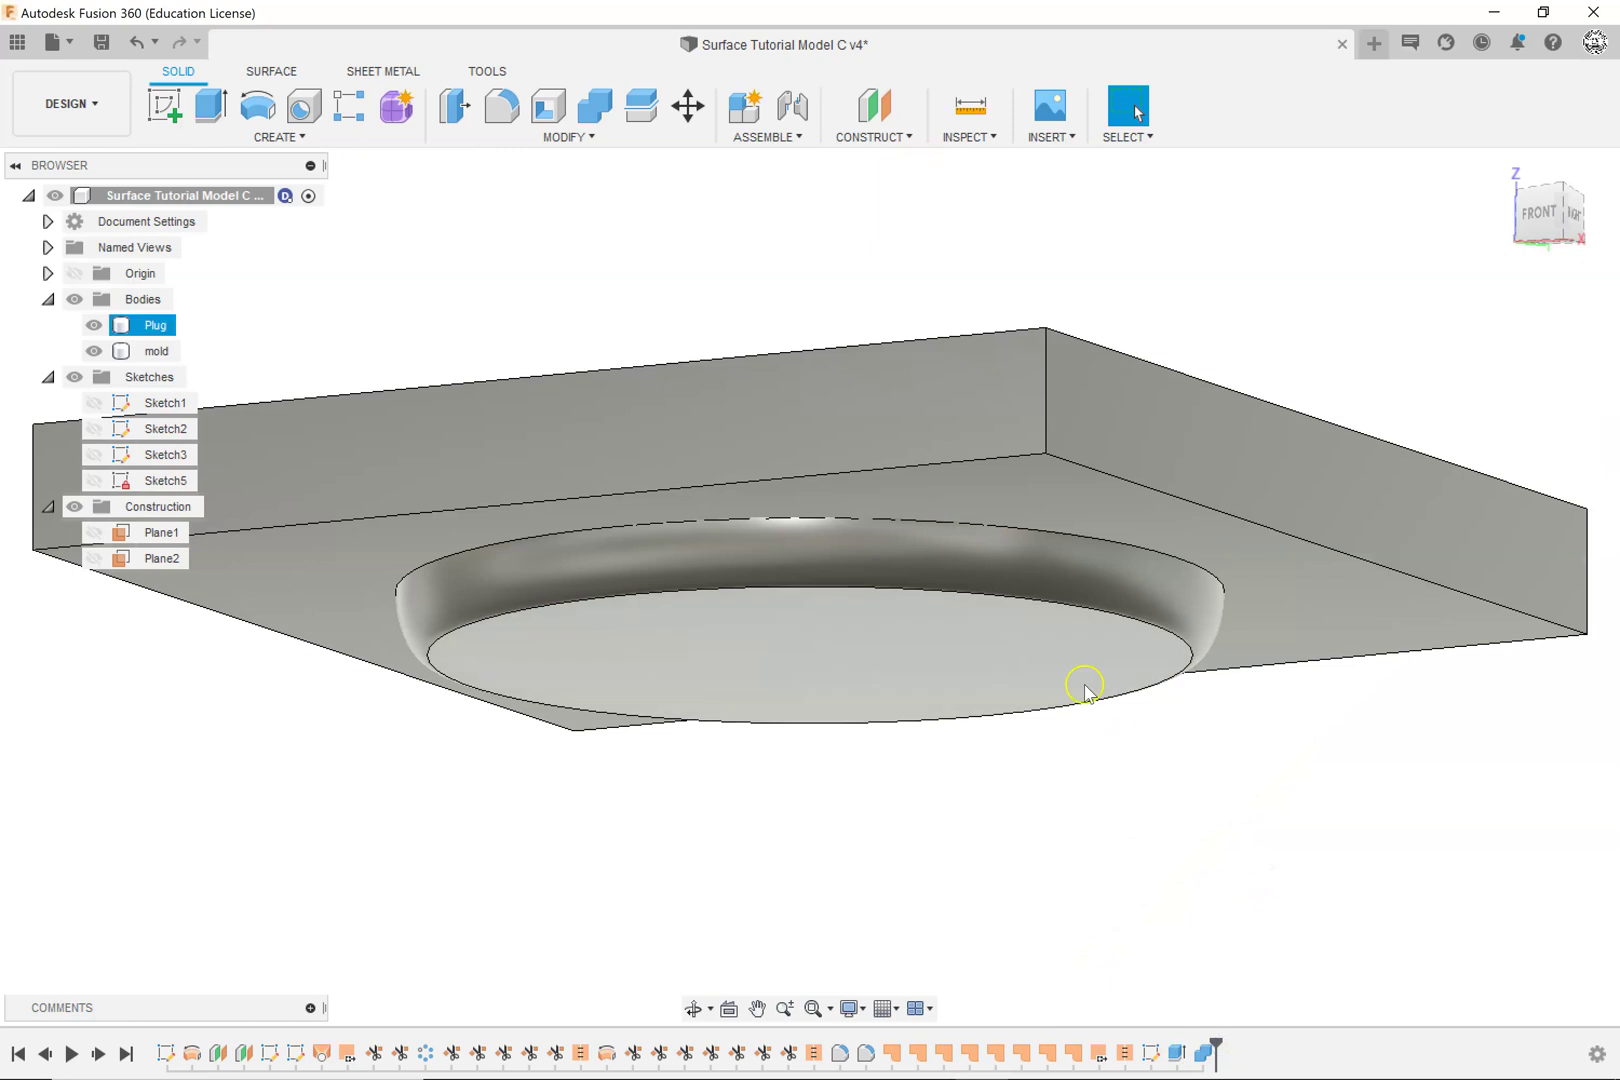
Step: View the mold from an upside-down isometric angle and hide the Plug body to expose the cavity
left_click(1538, 222)
left_click(1555, 262)
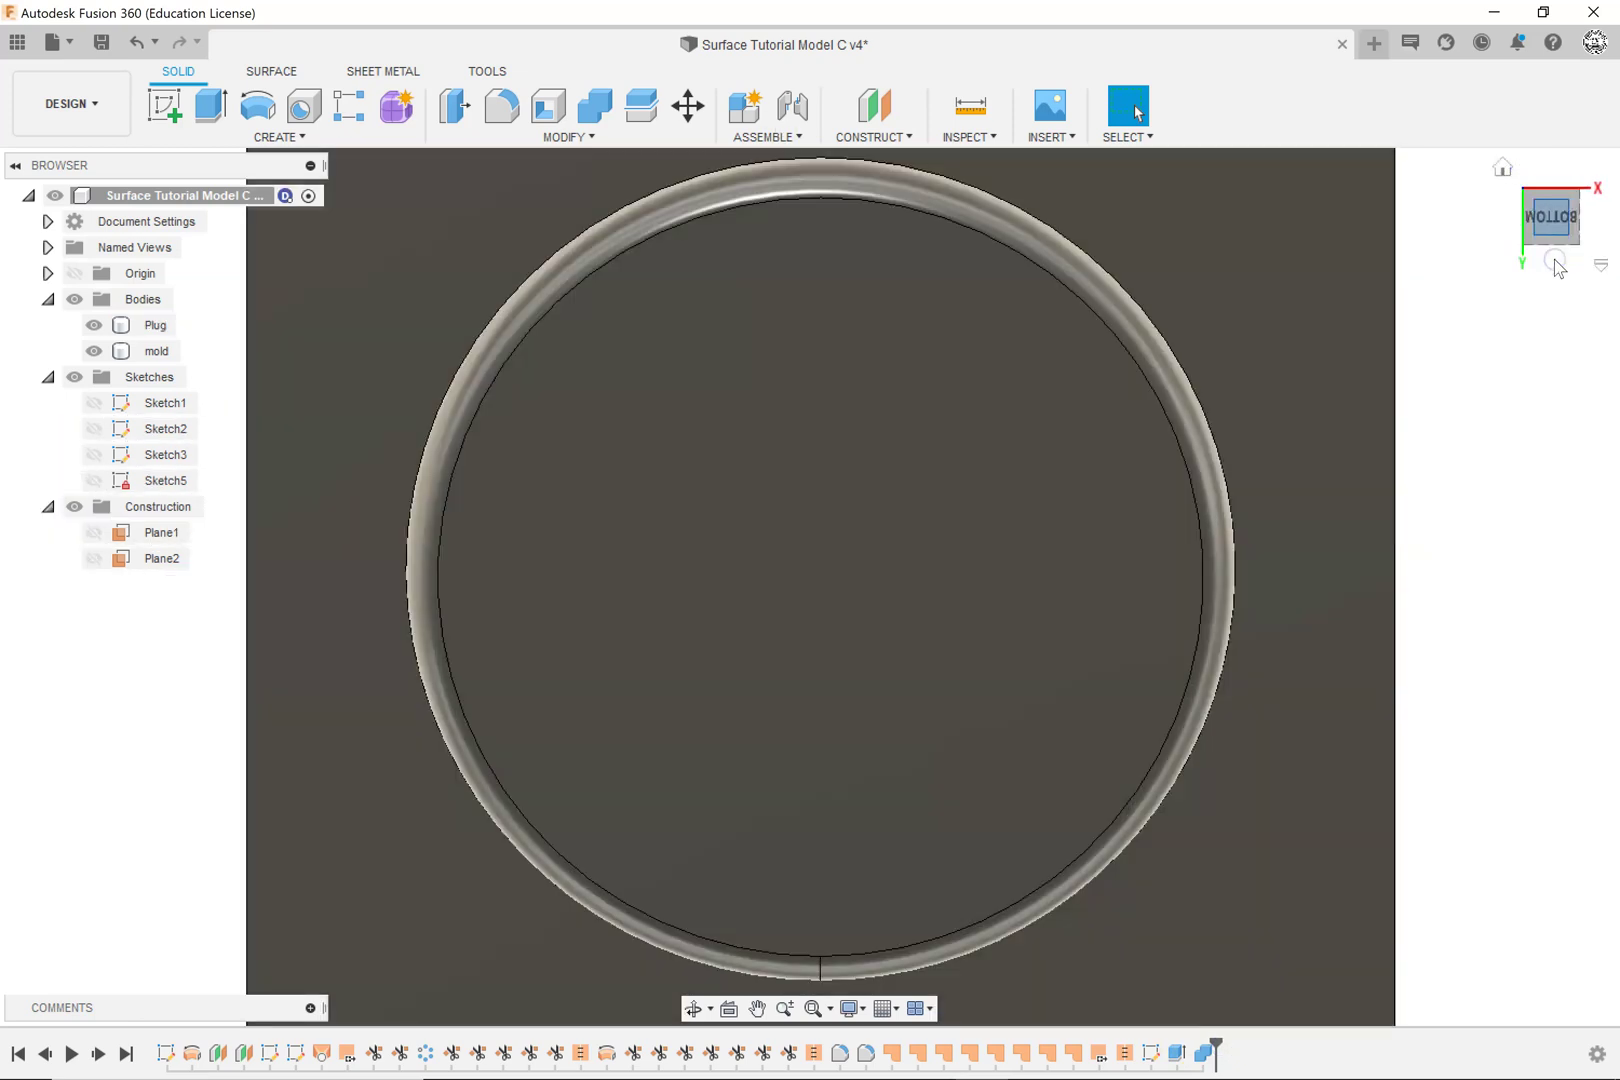
left_click(1556, 260)
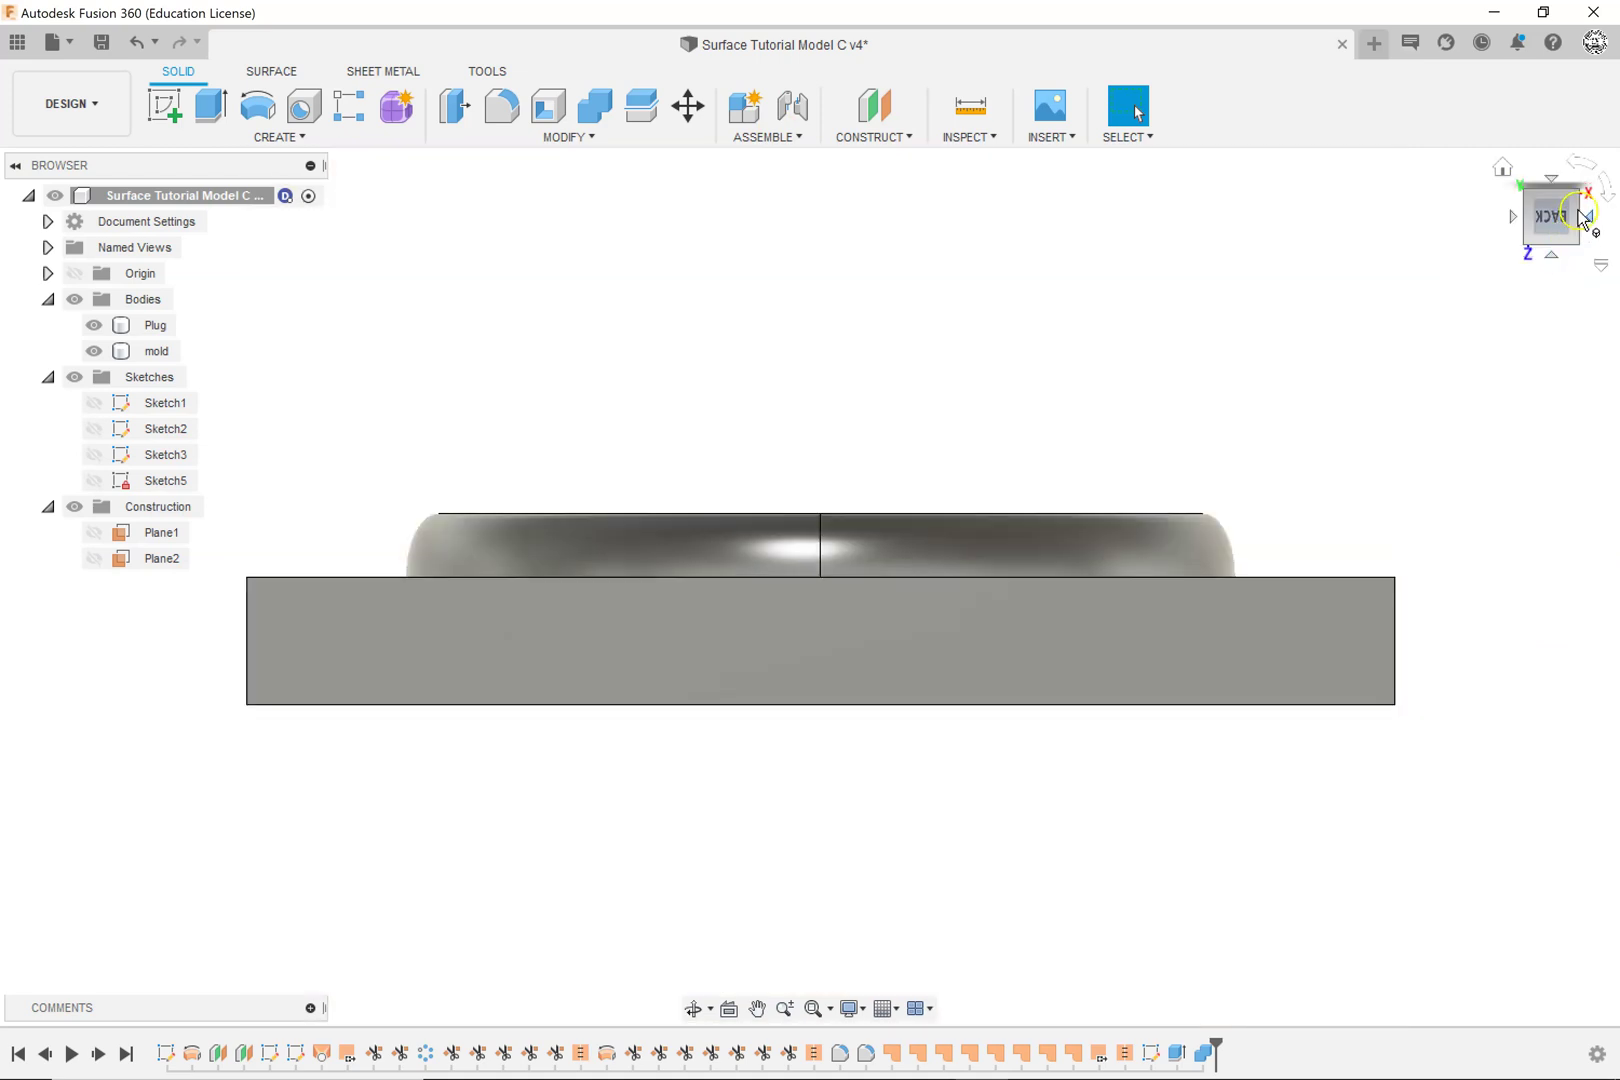
left_click(1581, 206)
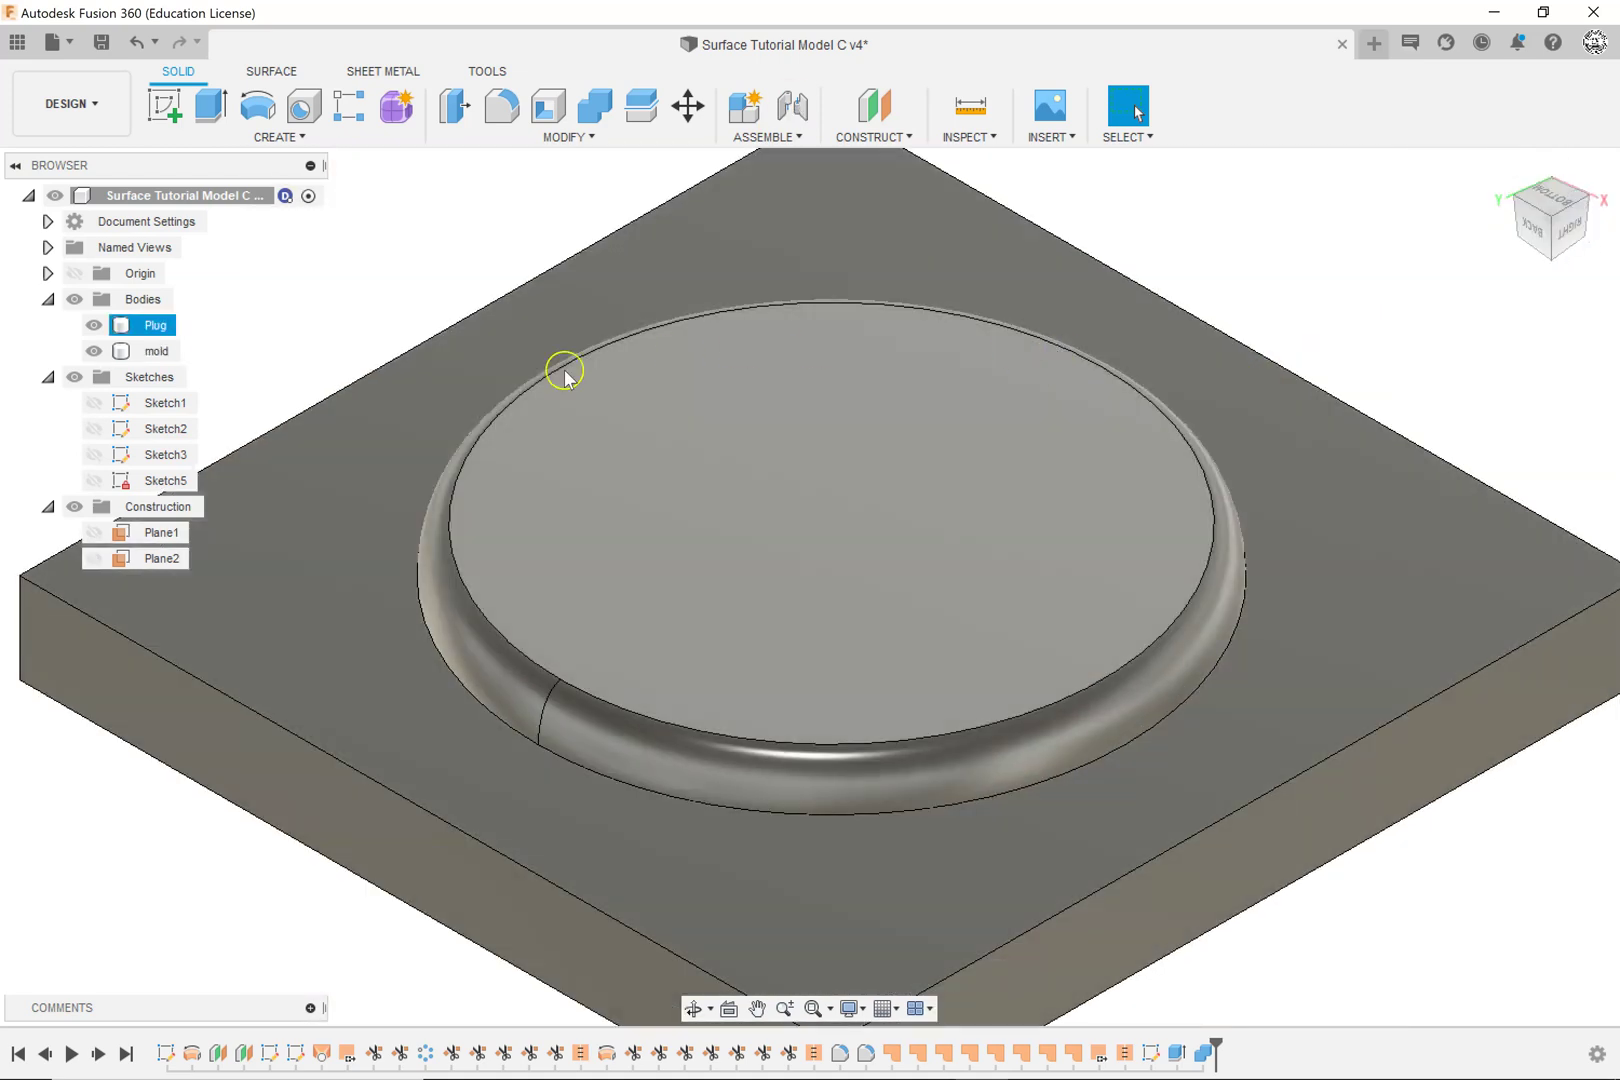
left_click(94, 326)
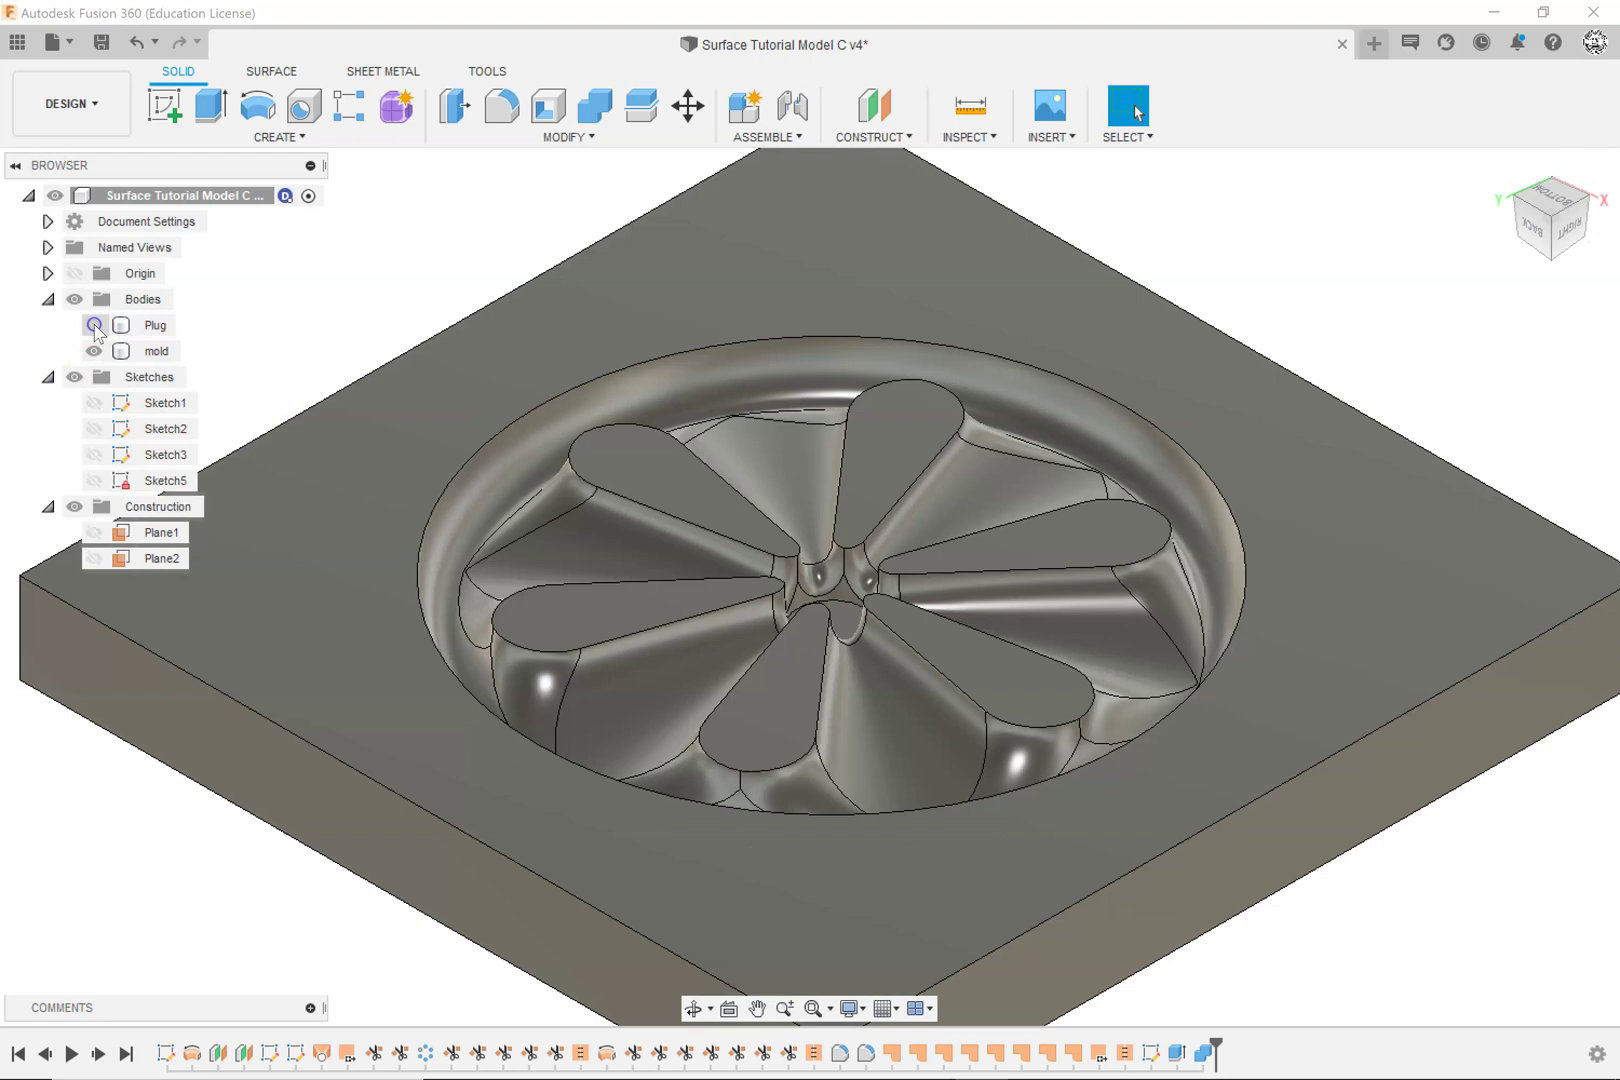